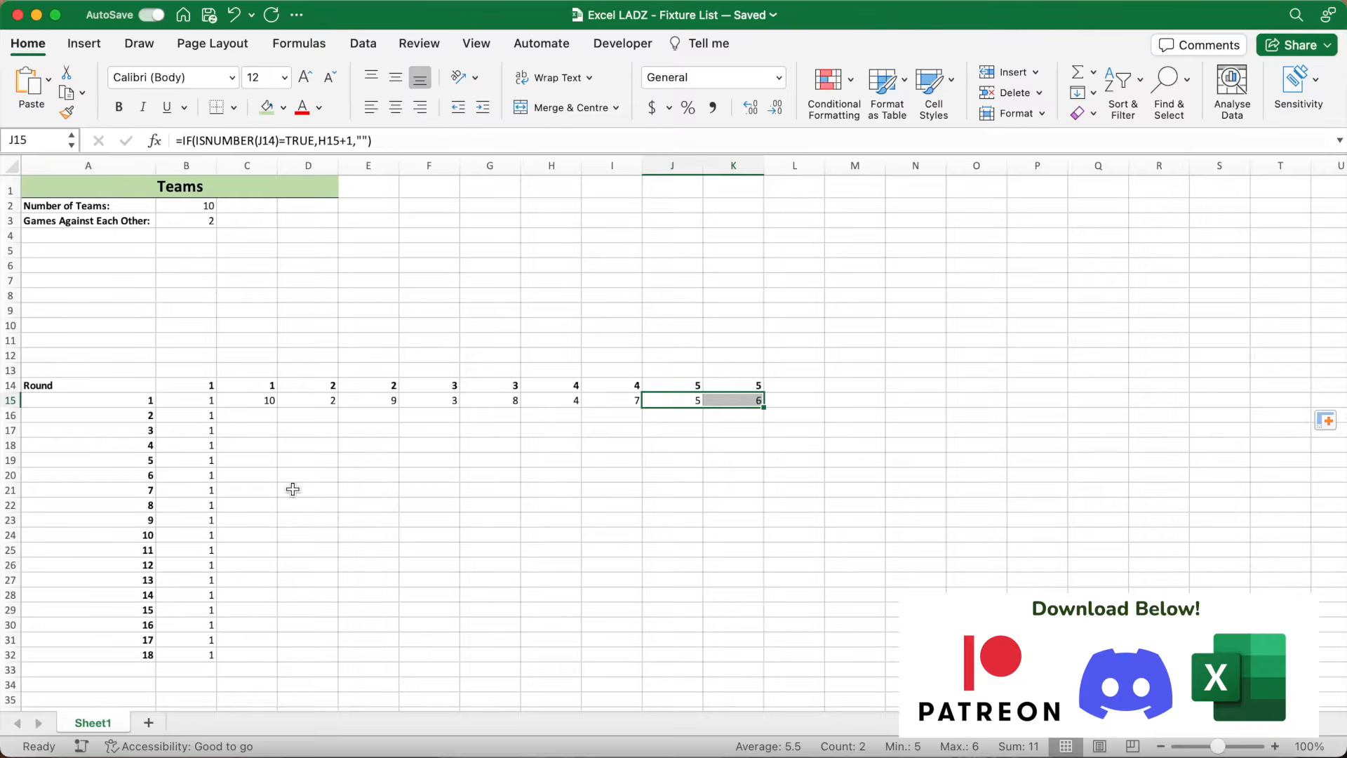
- Start an IF formula in C16 that tests whether ISNUMBER($A16)=TRUE
left_click(250, 419)
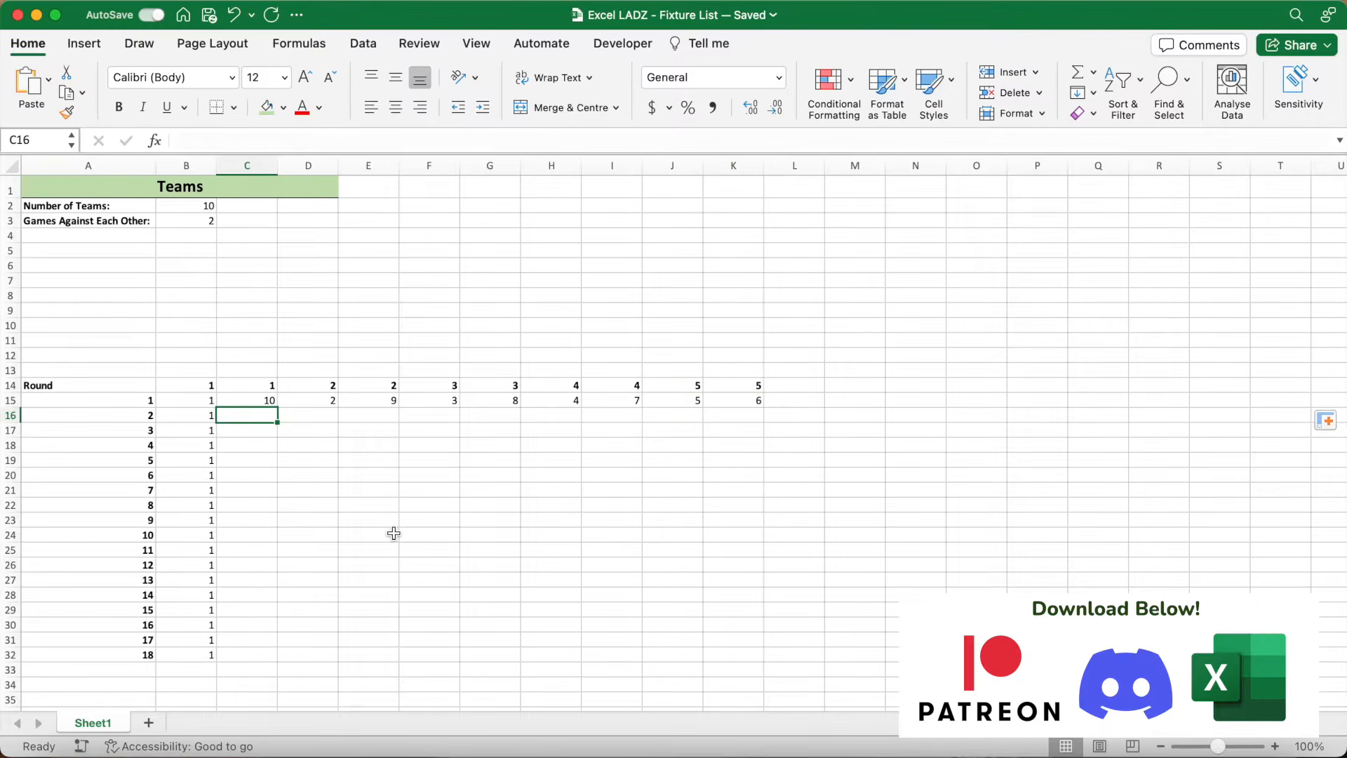
type("=")
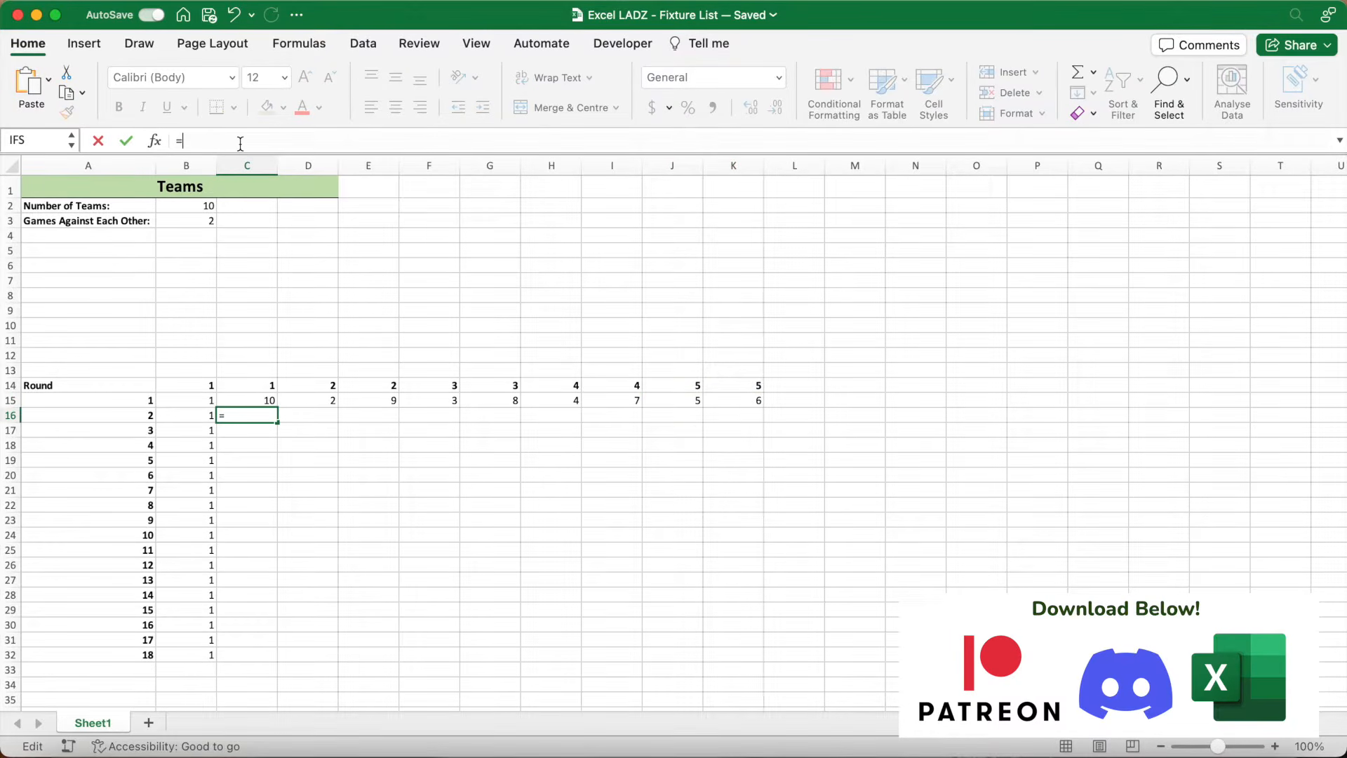
type("IF(ISNUMBER(")
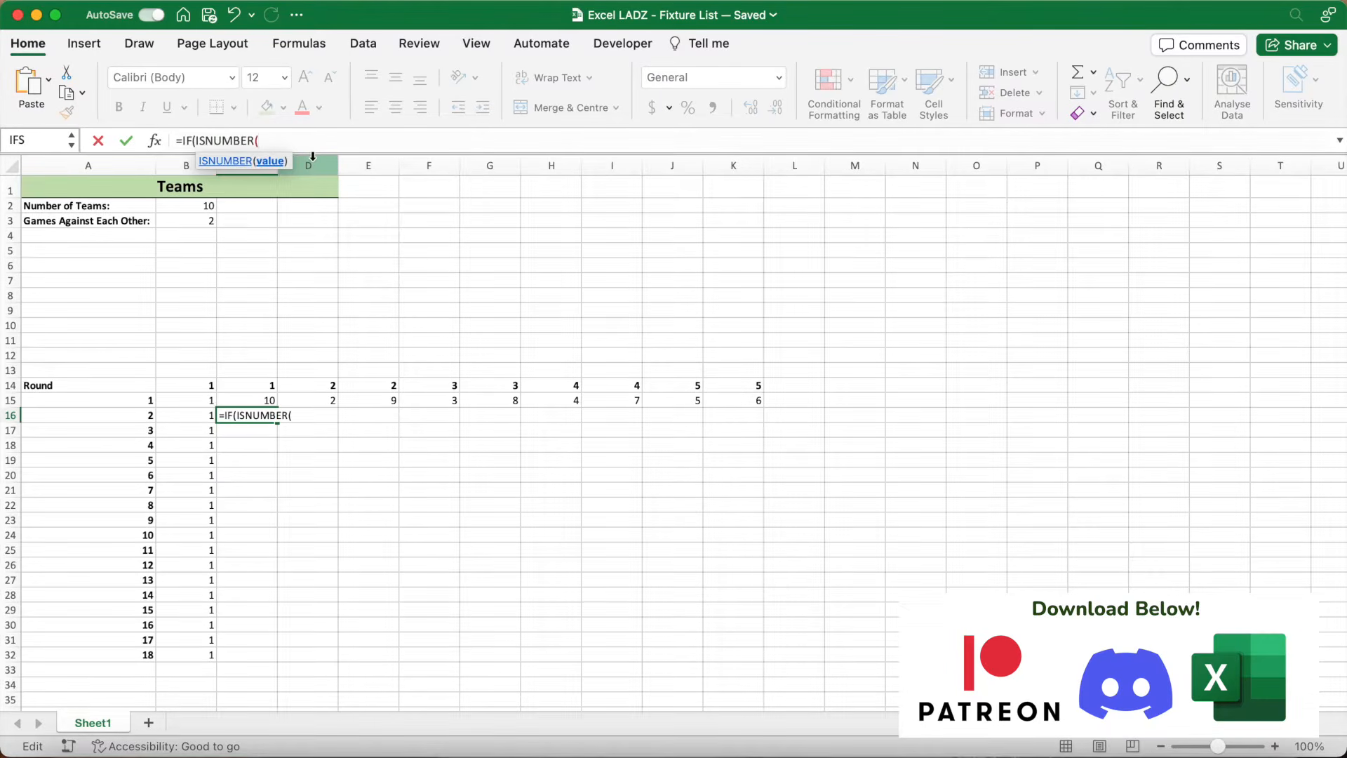
type("$A16")
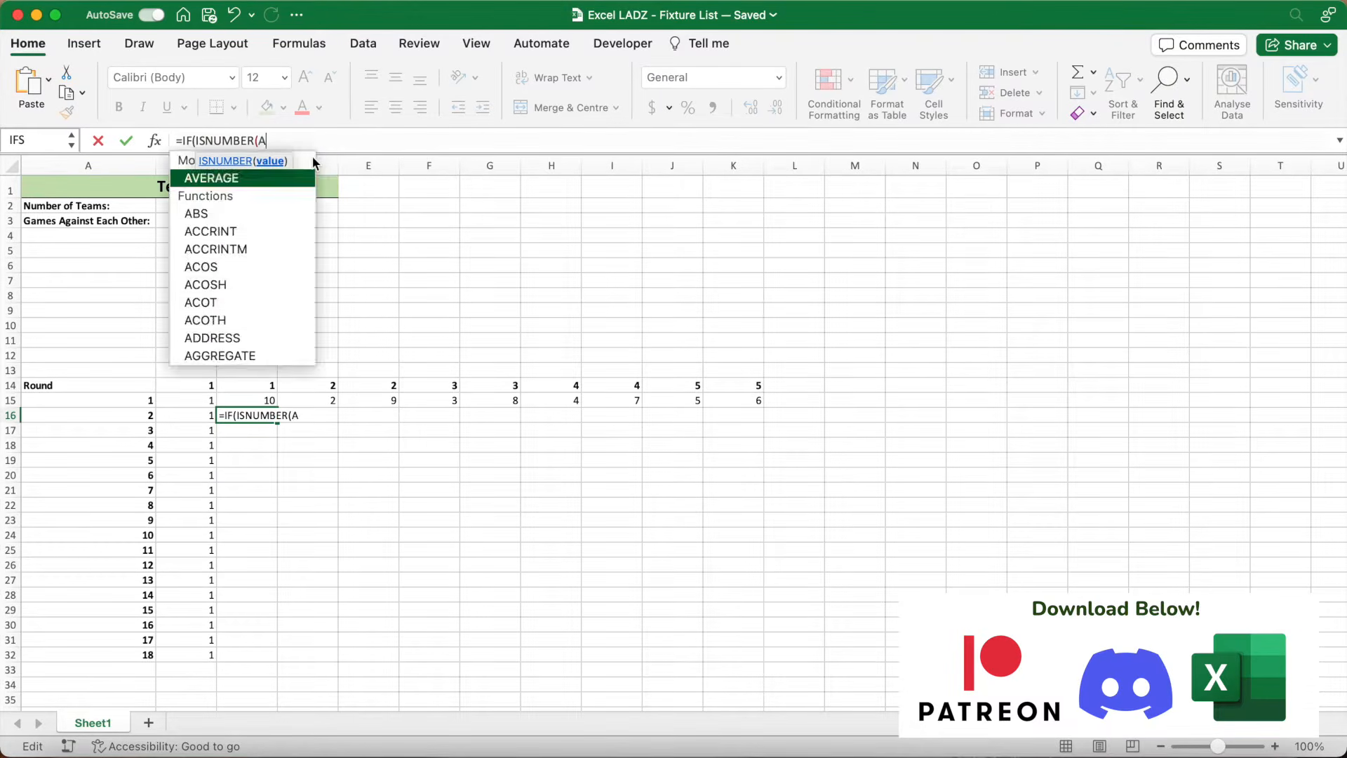
type(")=TRUE")
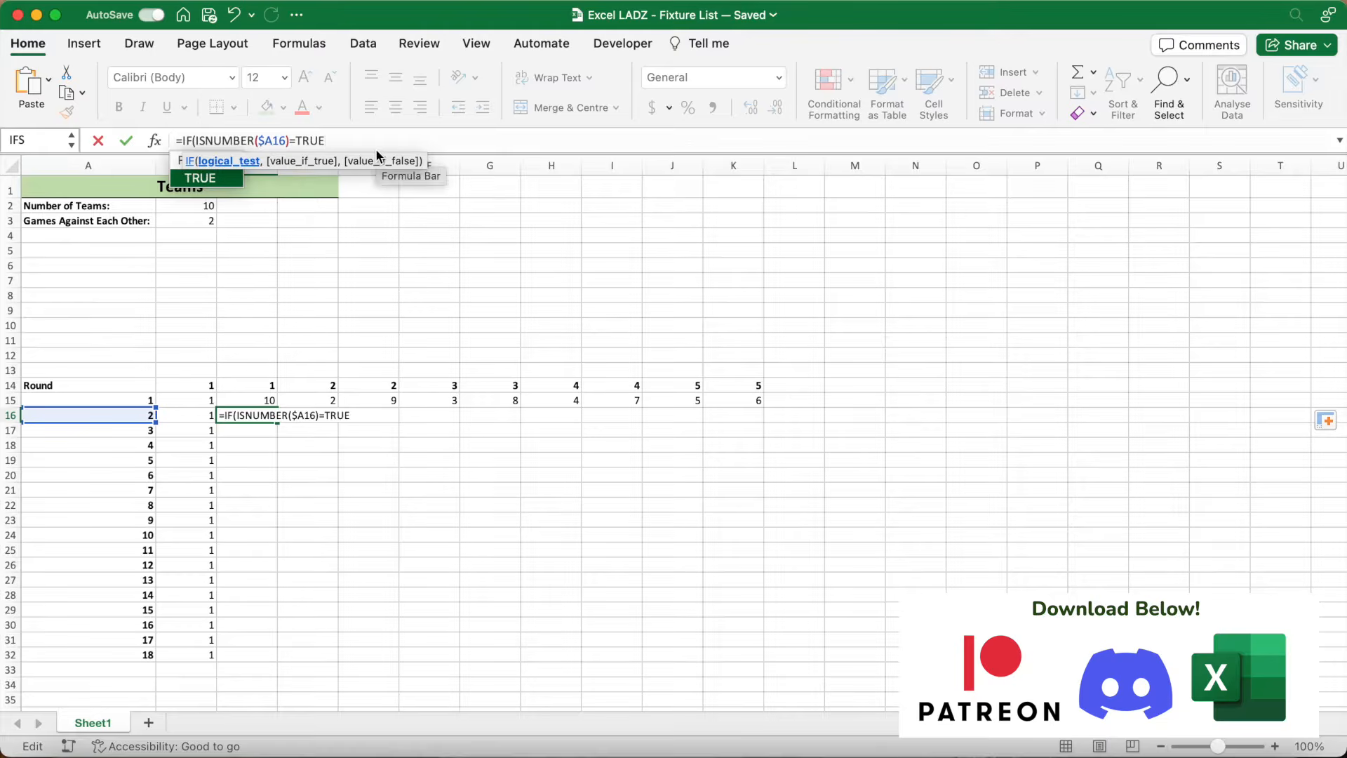
type(",")
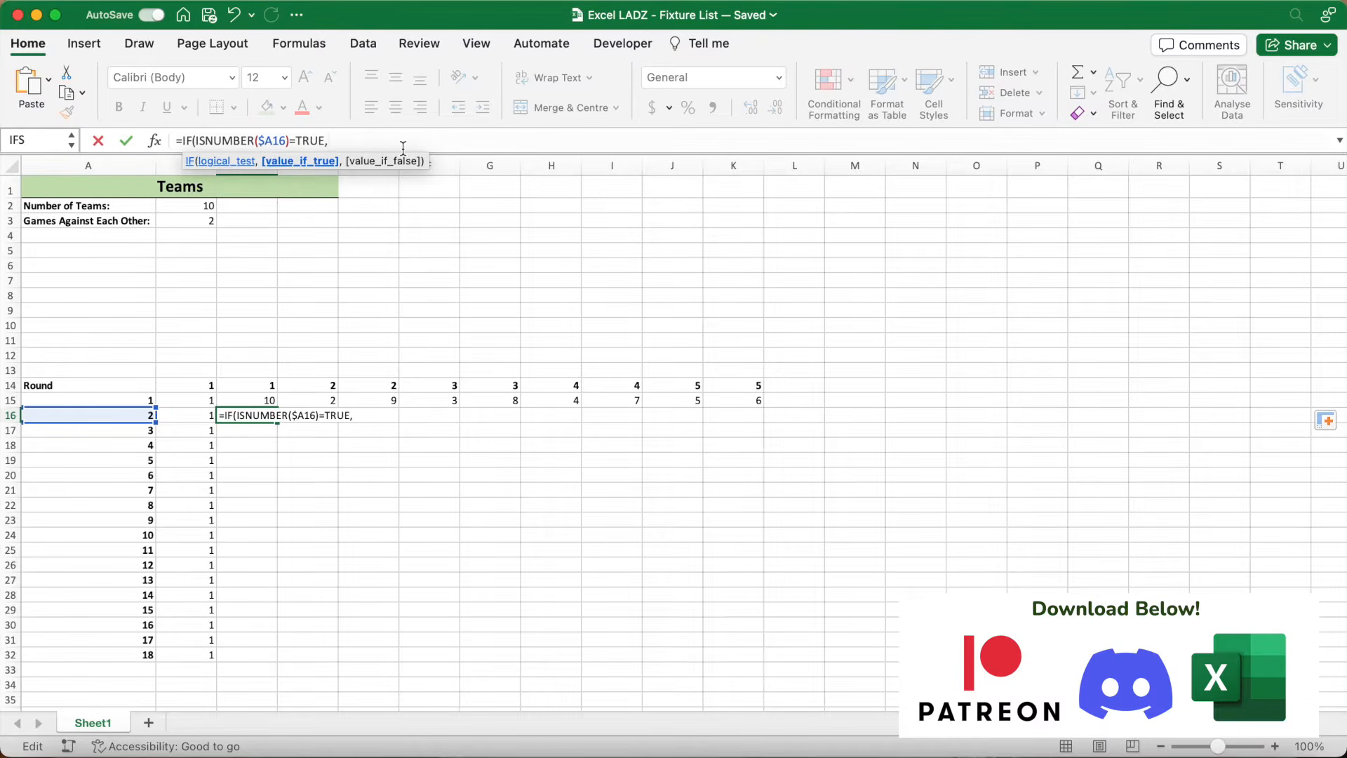
- Complete the C16 formula with IF(C15>2,C15-1,$B$2) as the true result and "" otherwise, and fill it down column C
type("IF(")
type("C1")
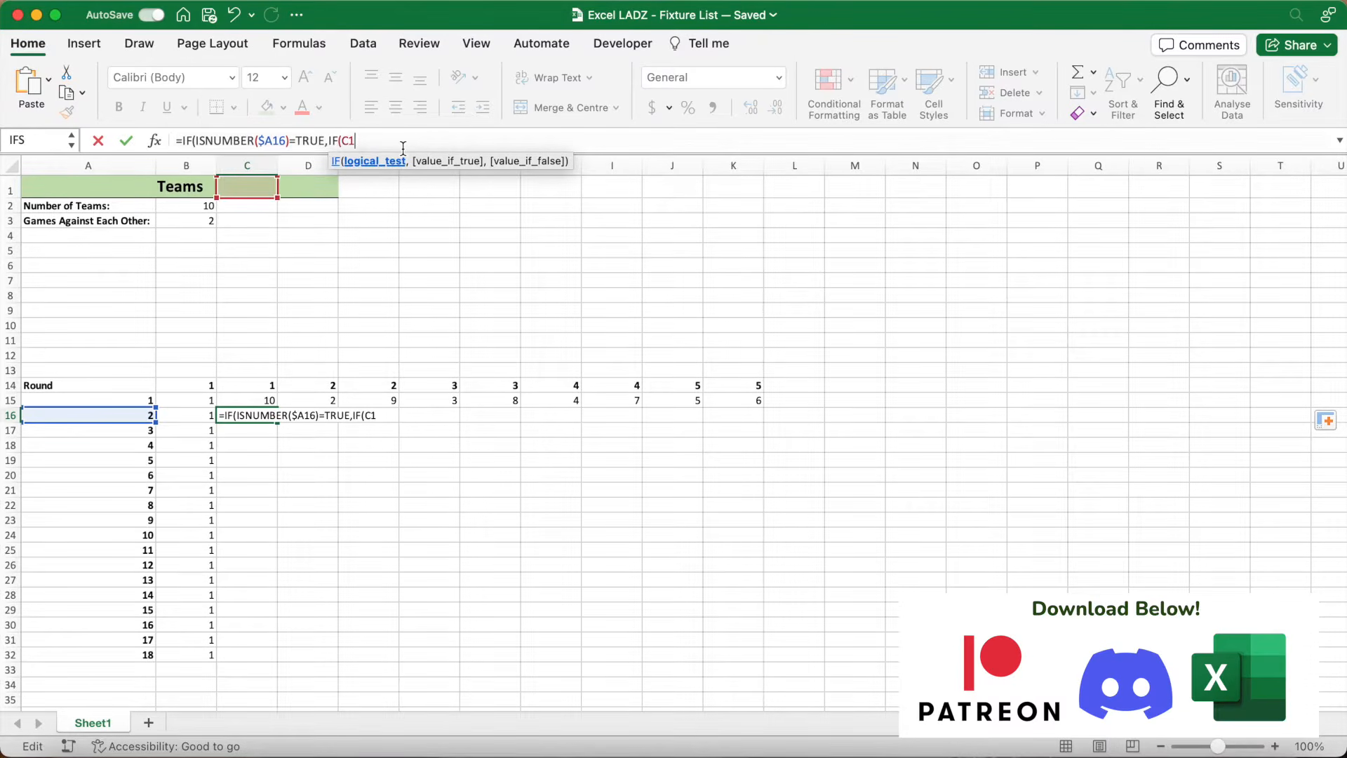
type("5>2,C15")
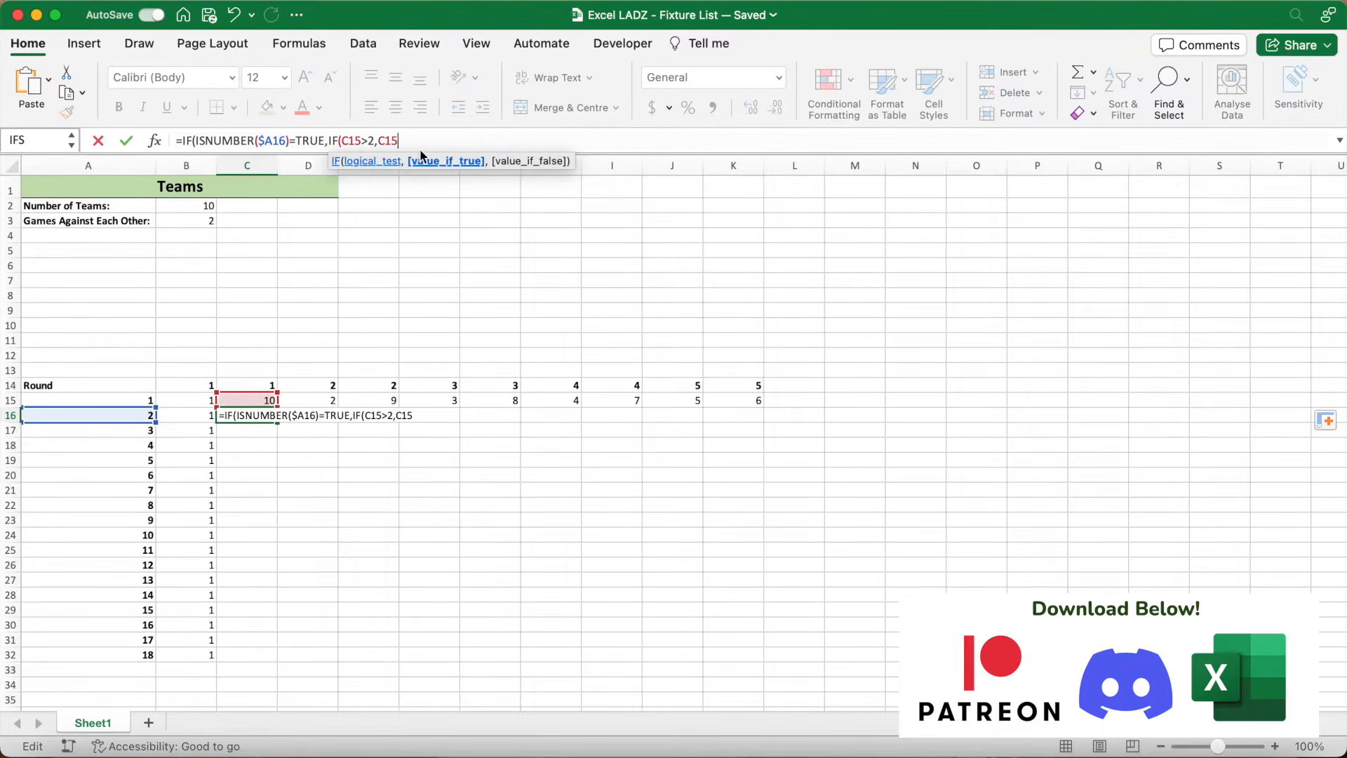
type("-1")
type(",$")
type("B$2")
key("F4")
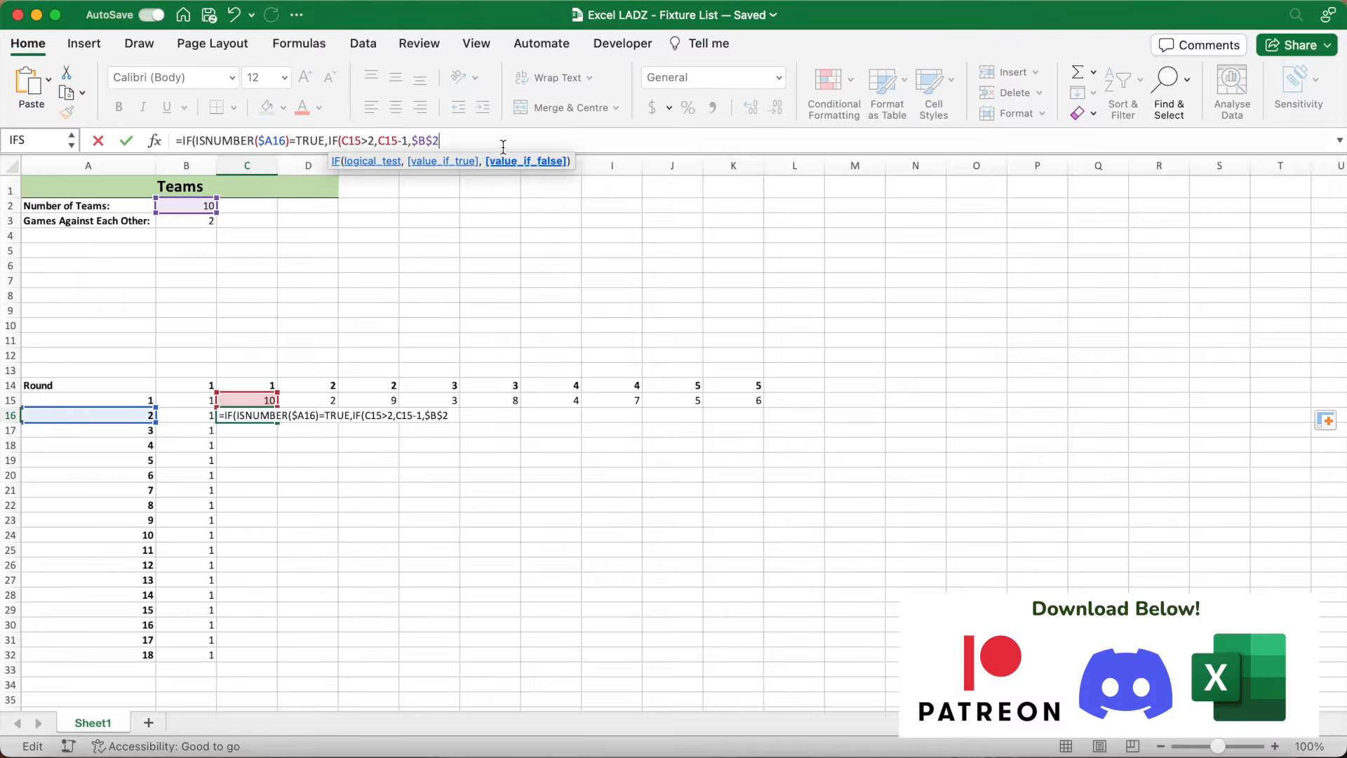
type(")")
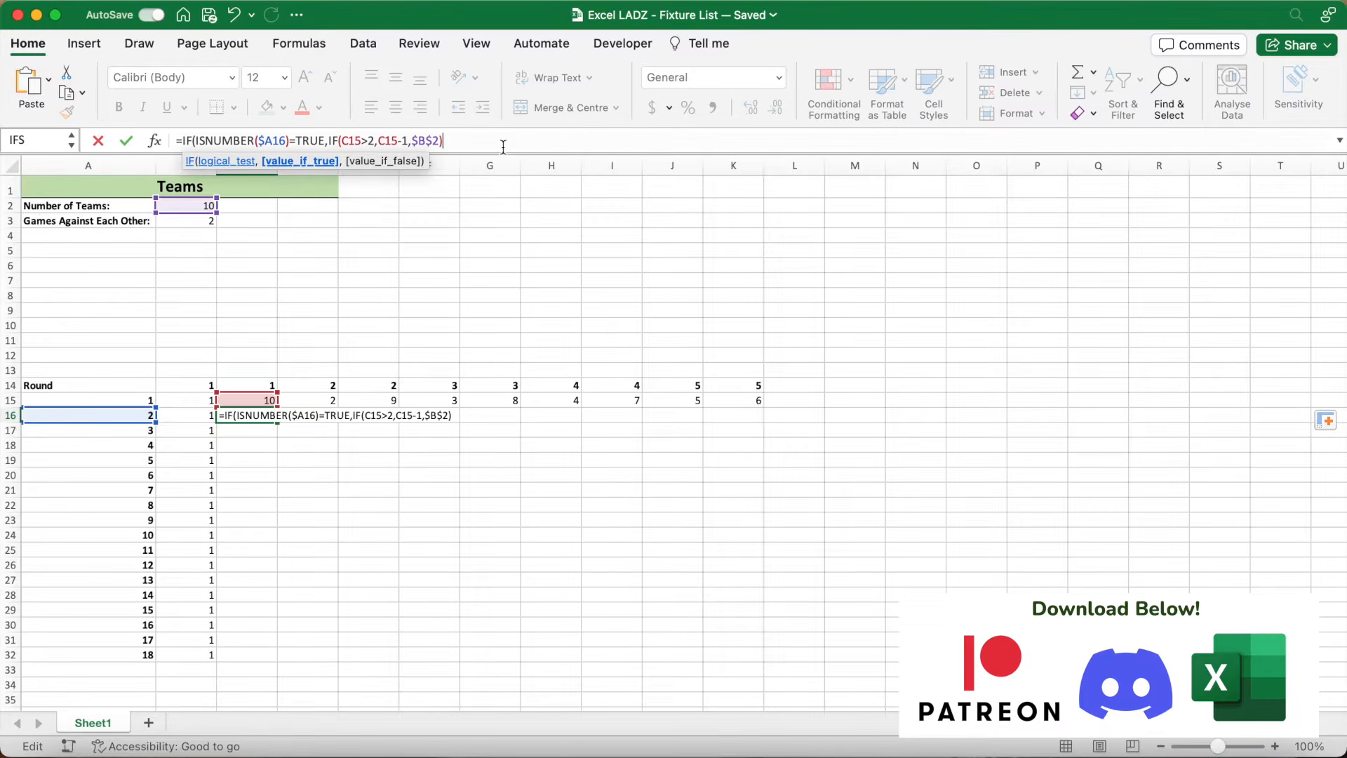
type(",\"\"")
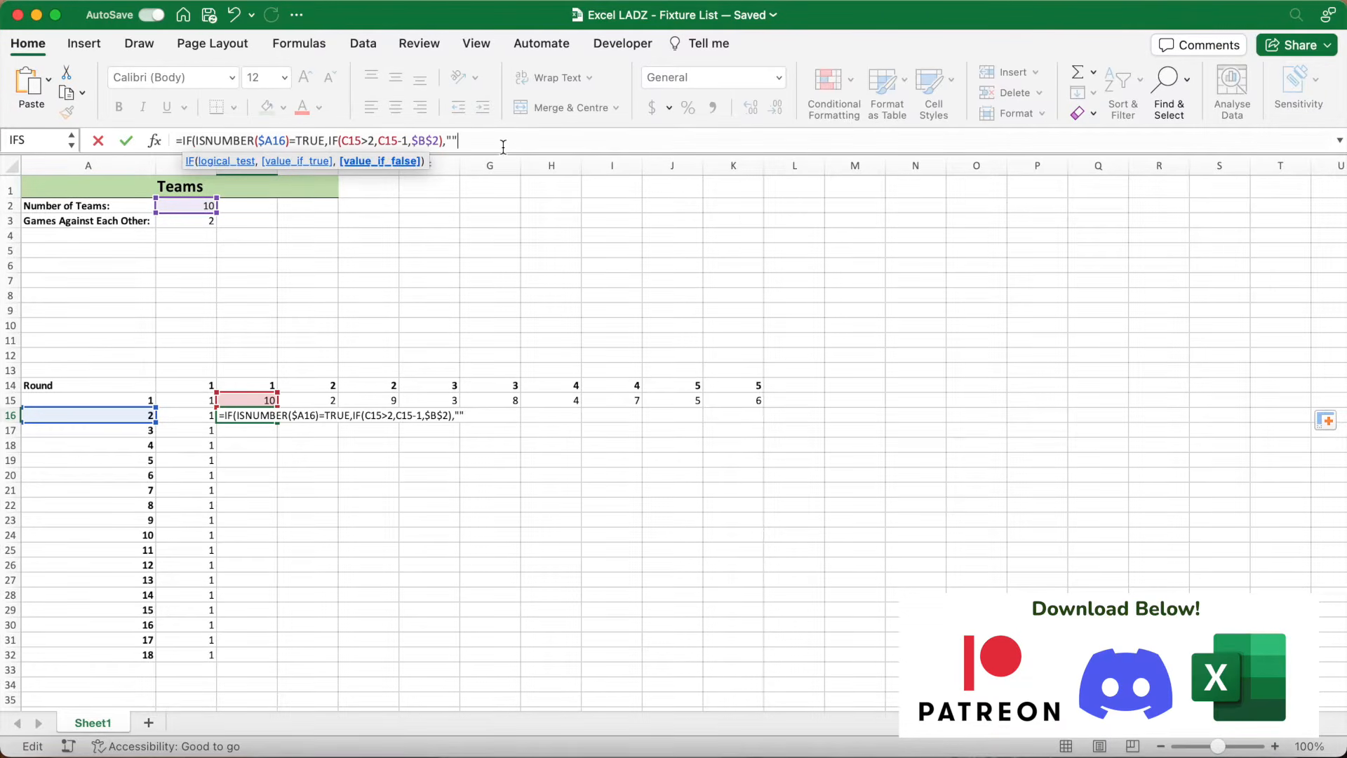
type(")")
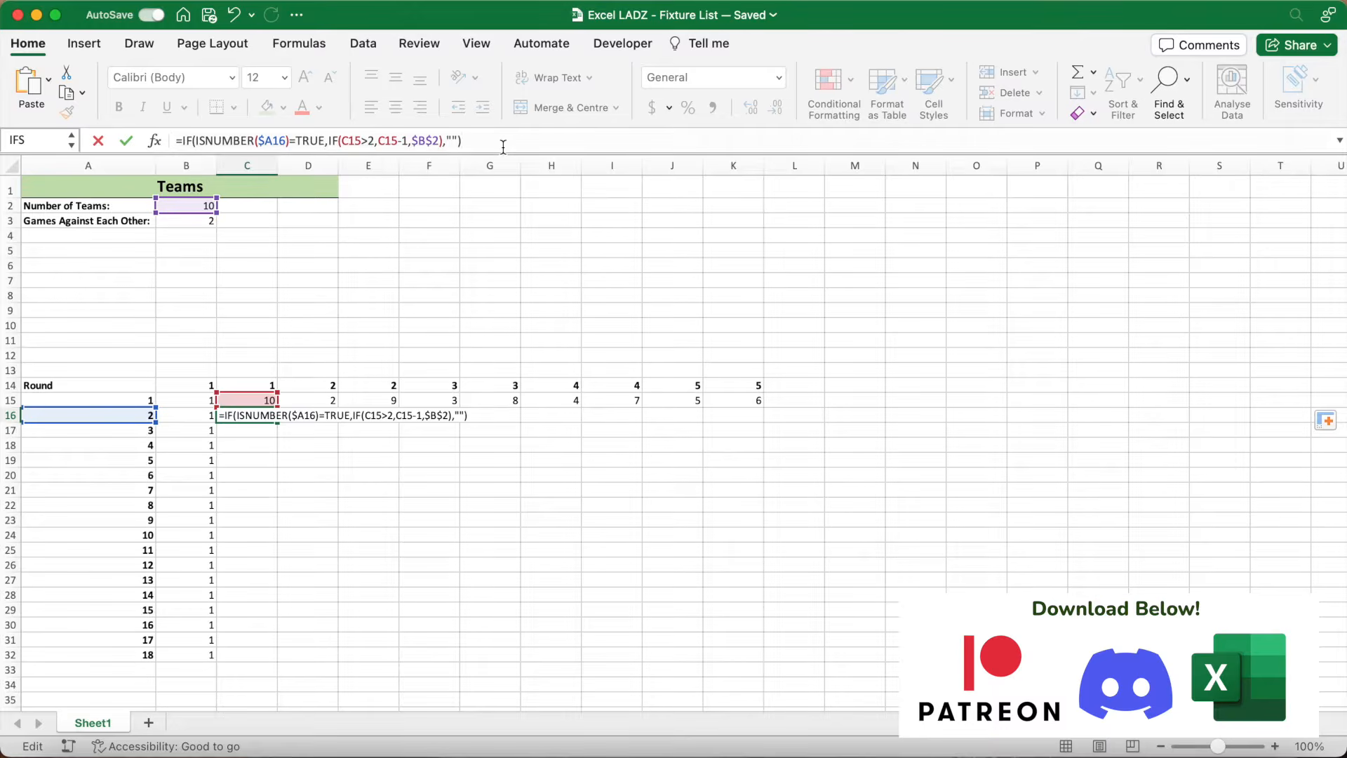
key("Return")
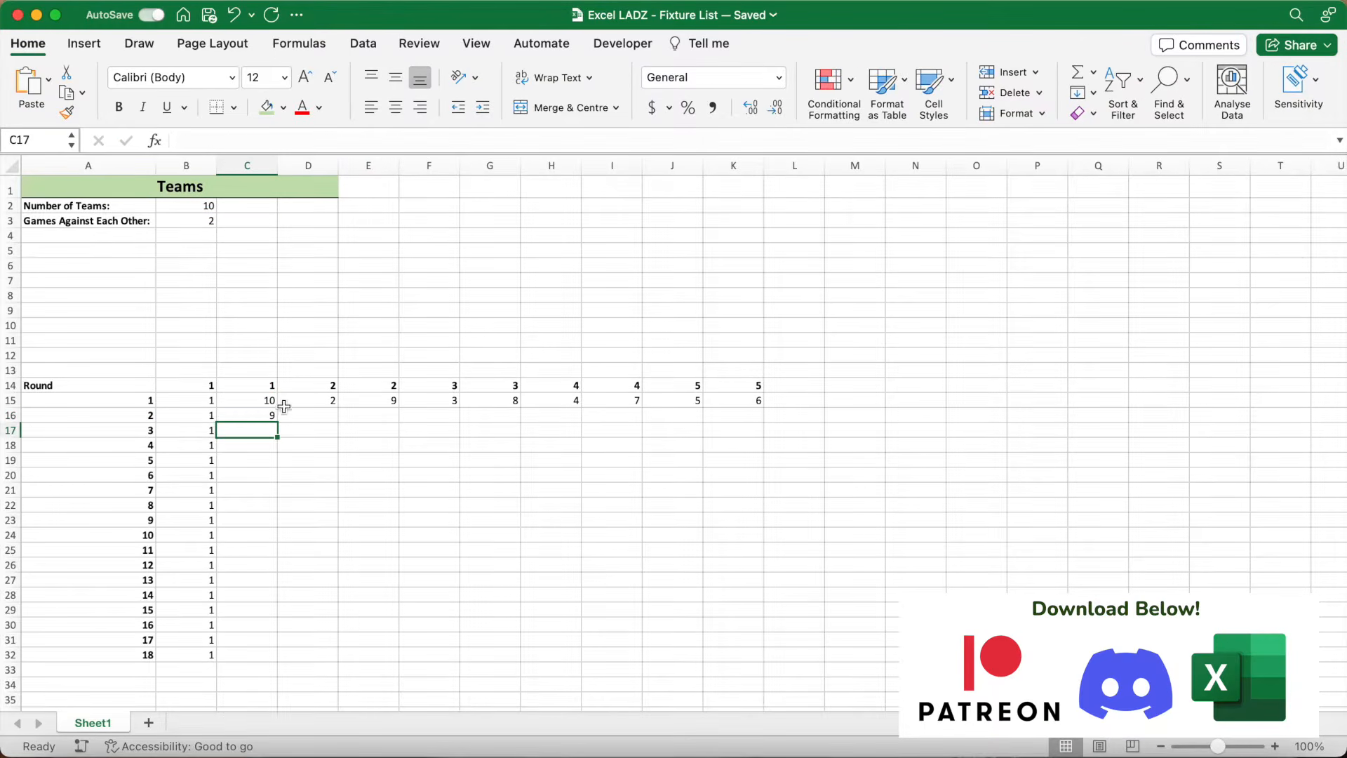
left_click(270, 417)
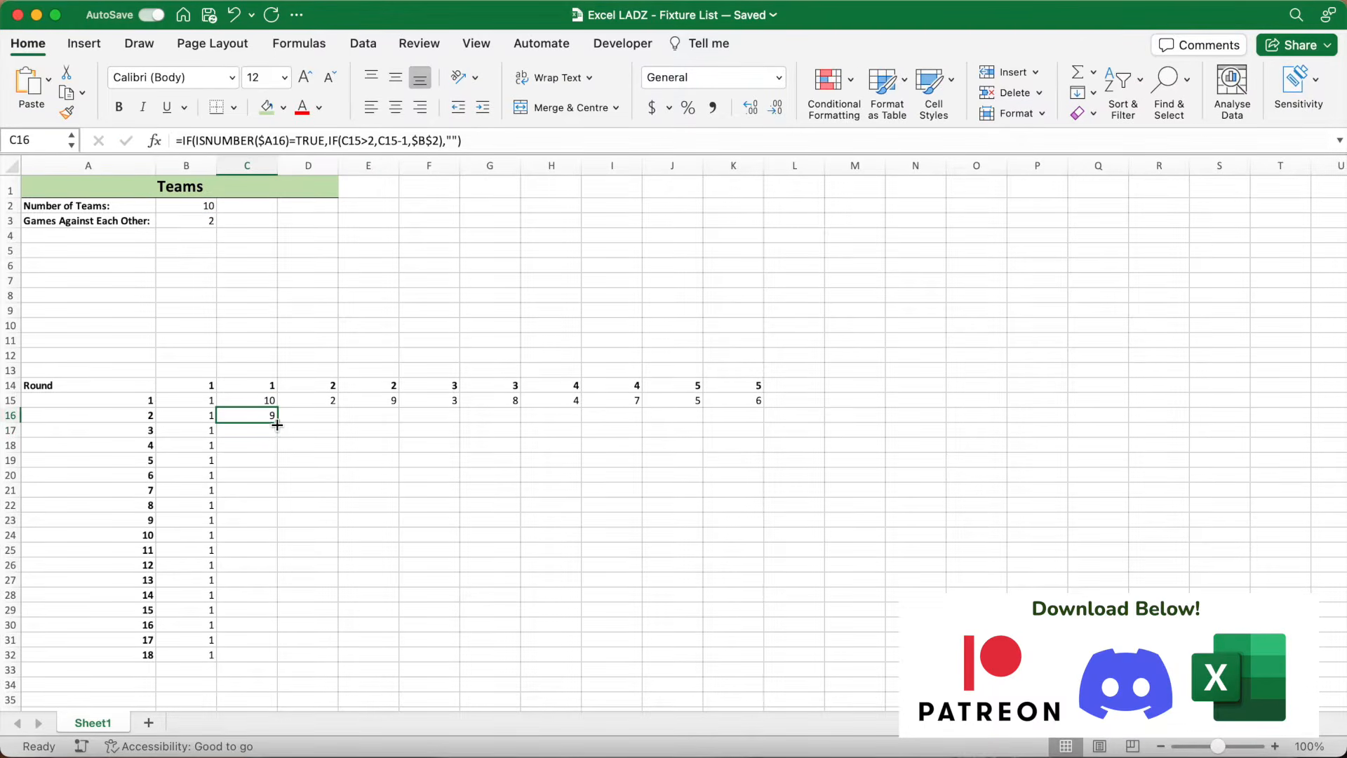
double_click(277, 425)
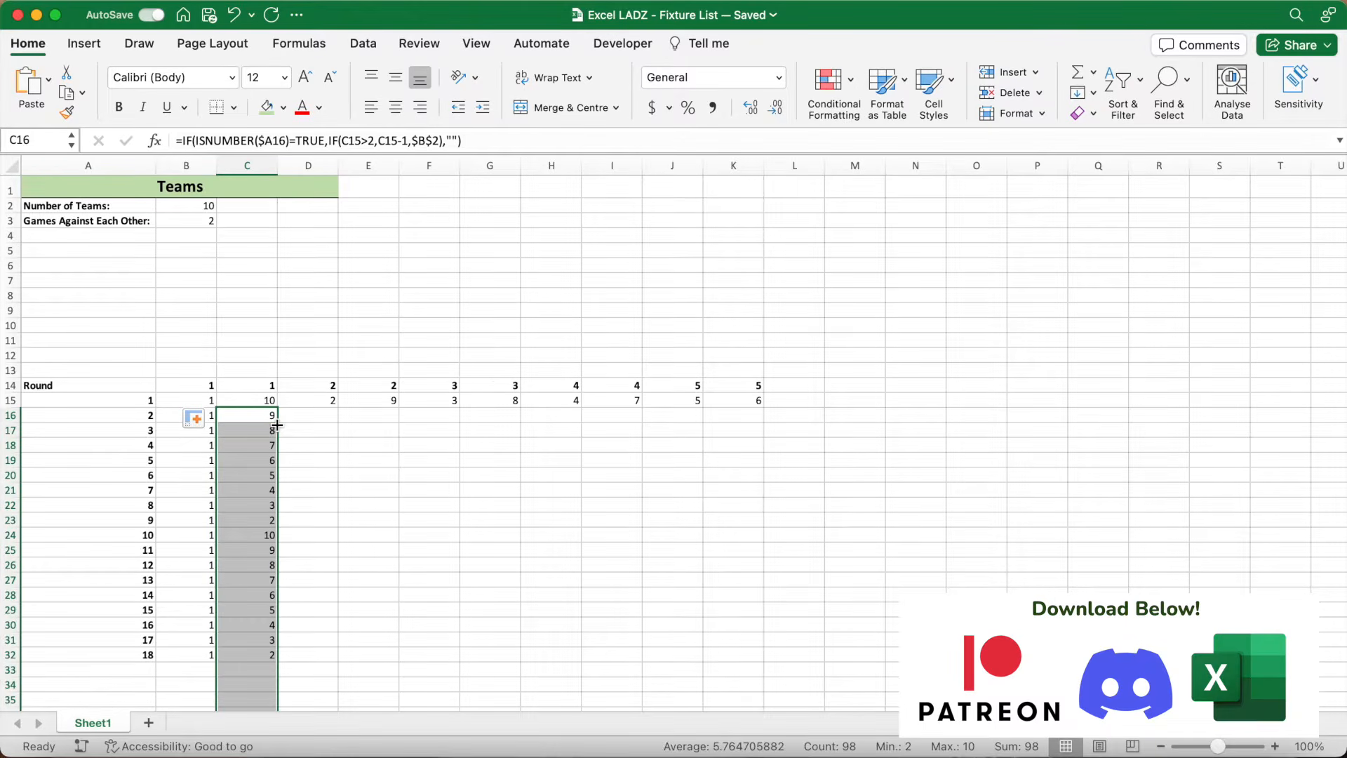
- Examine the opponent numbers and formulas filled down column C, from C16 to C32
left_click(271, 418)
key("Down")
key("Down")
key("Down")
key("Down")
key("Down")
key("Down")
key("Down")
key("Down")
key("Down")
key("Down")
key("Down")
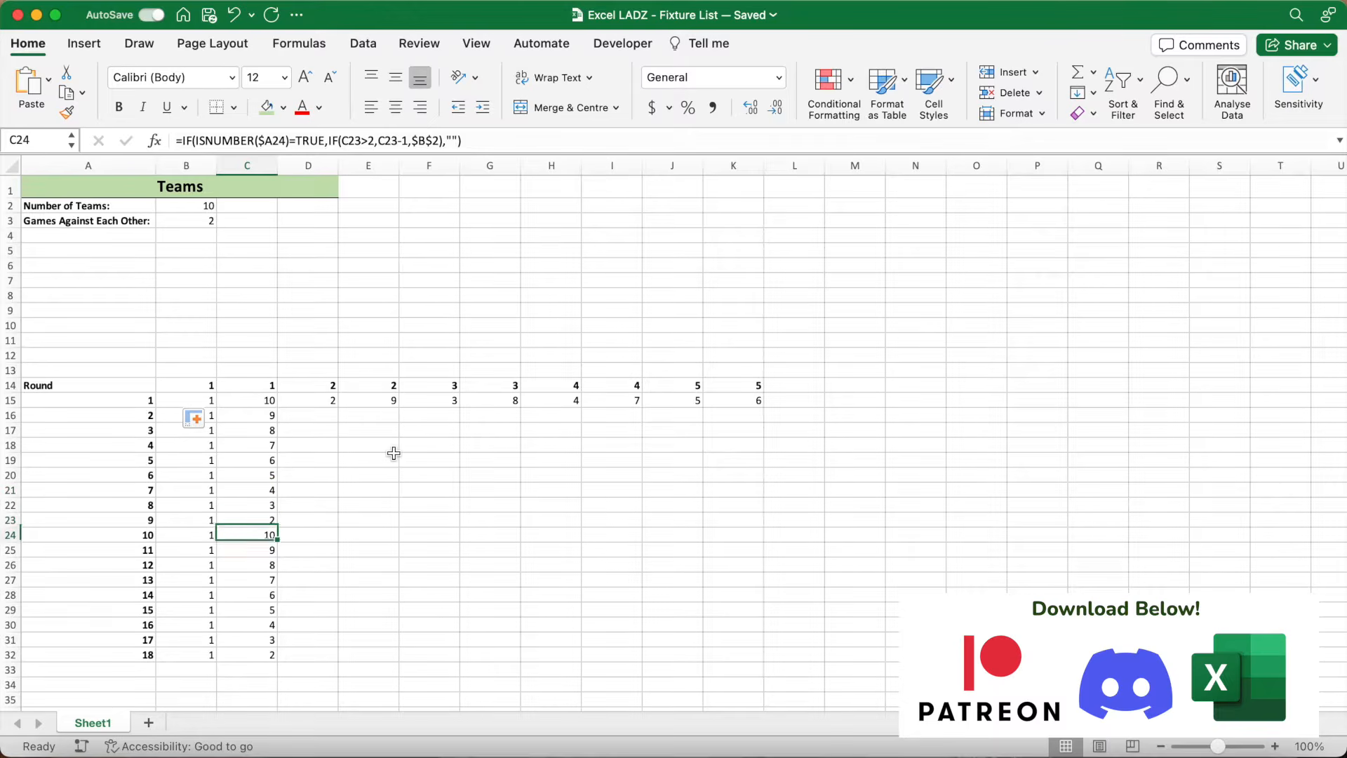
key("Down")
key("Down")
key("Down")
key("Down")
key("Down")
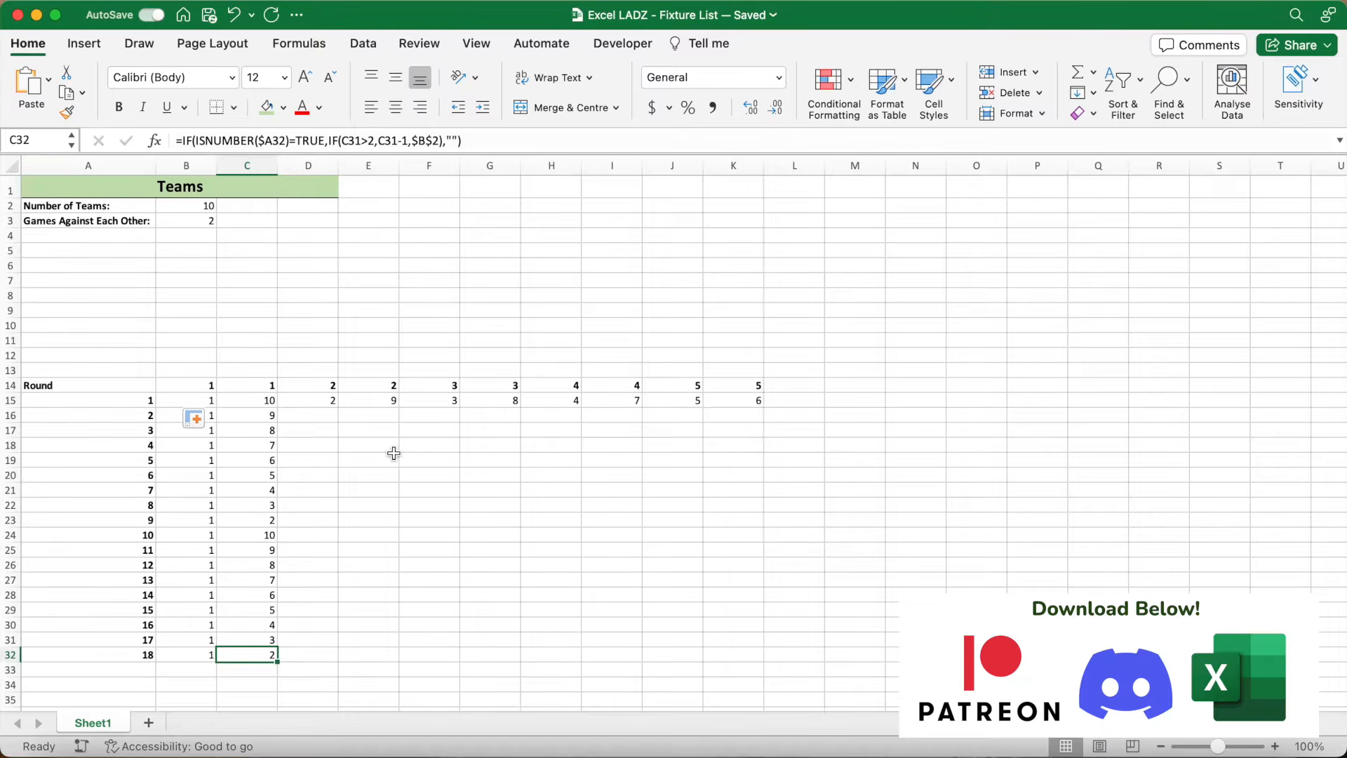
left_click_drag(270, 401, 266, 657)
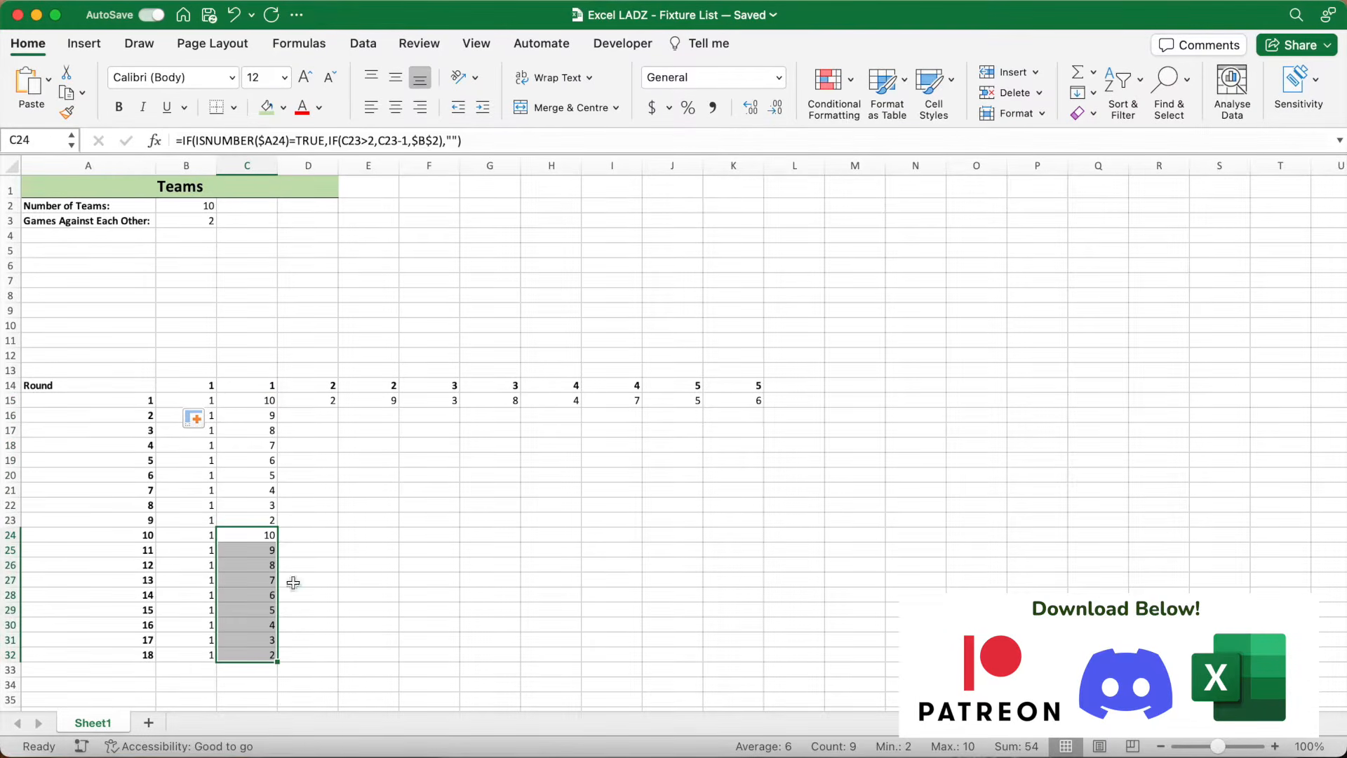
- Start an IF formula in D16 with an AND test whose first condition is ISNUMBER($A16)=TRUE
left_click(312, 421)
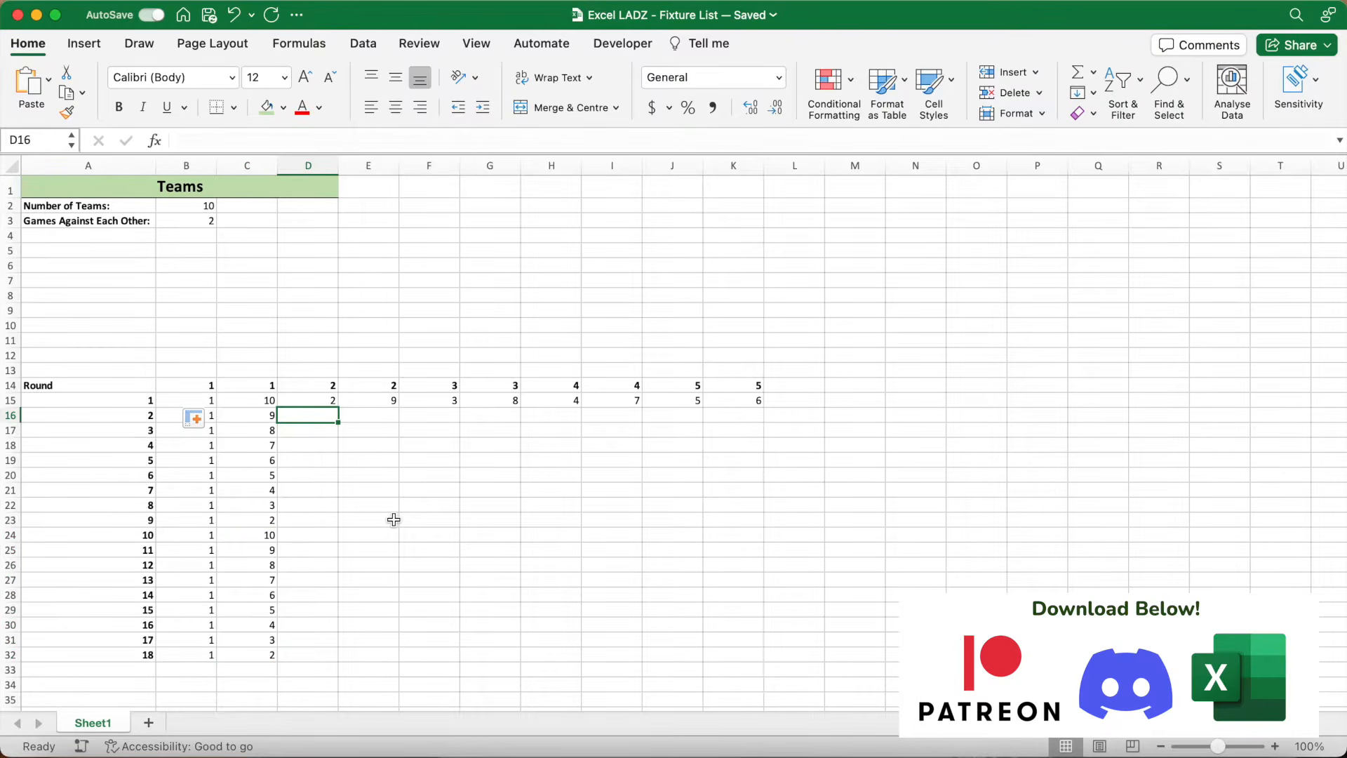
left_click(235, 138)
type("=IF(")
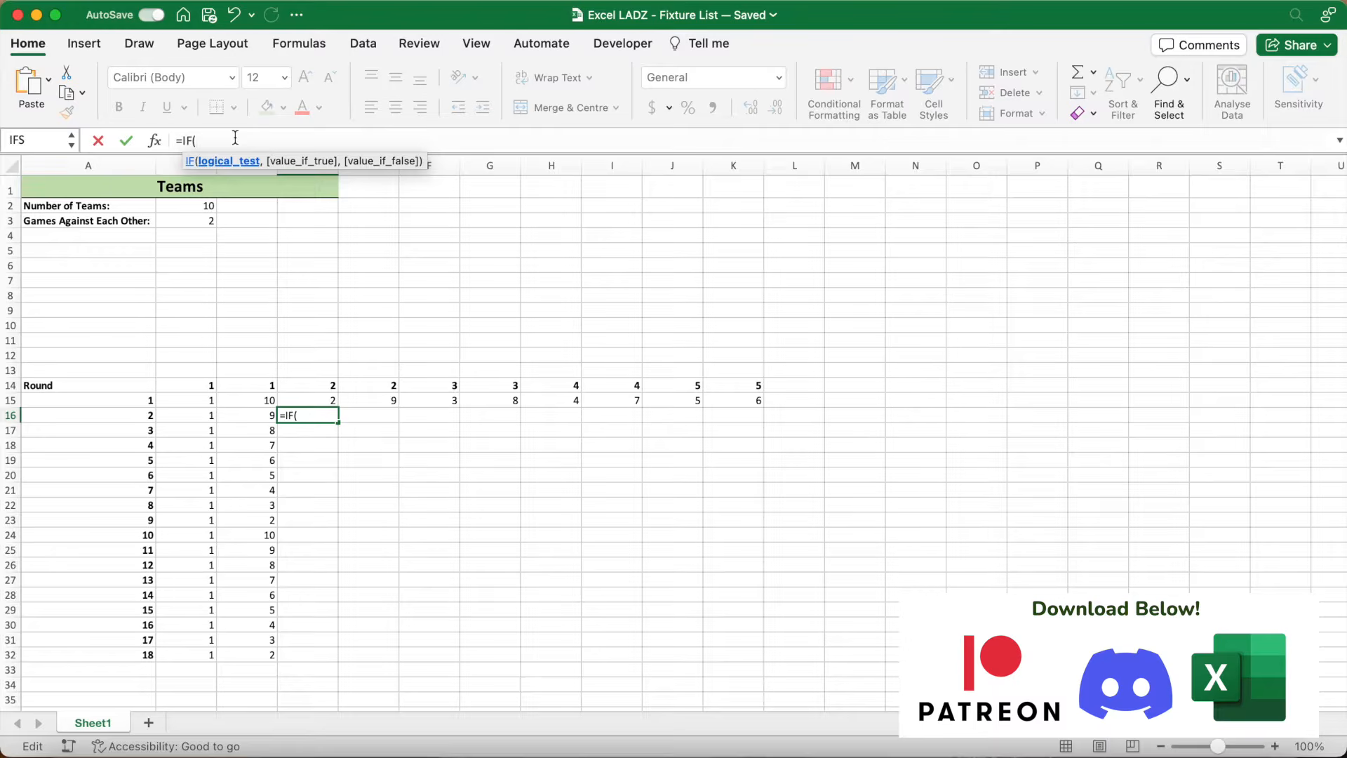
type("AND")
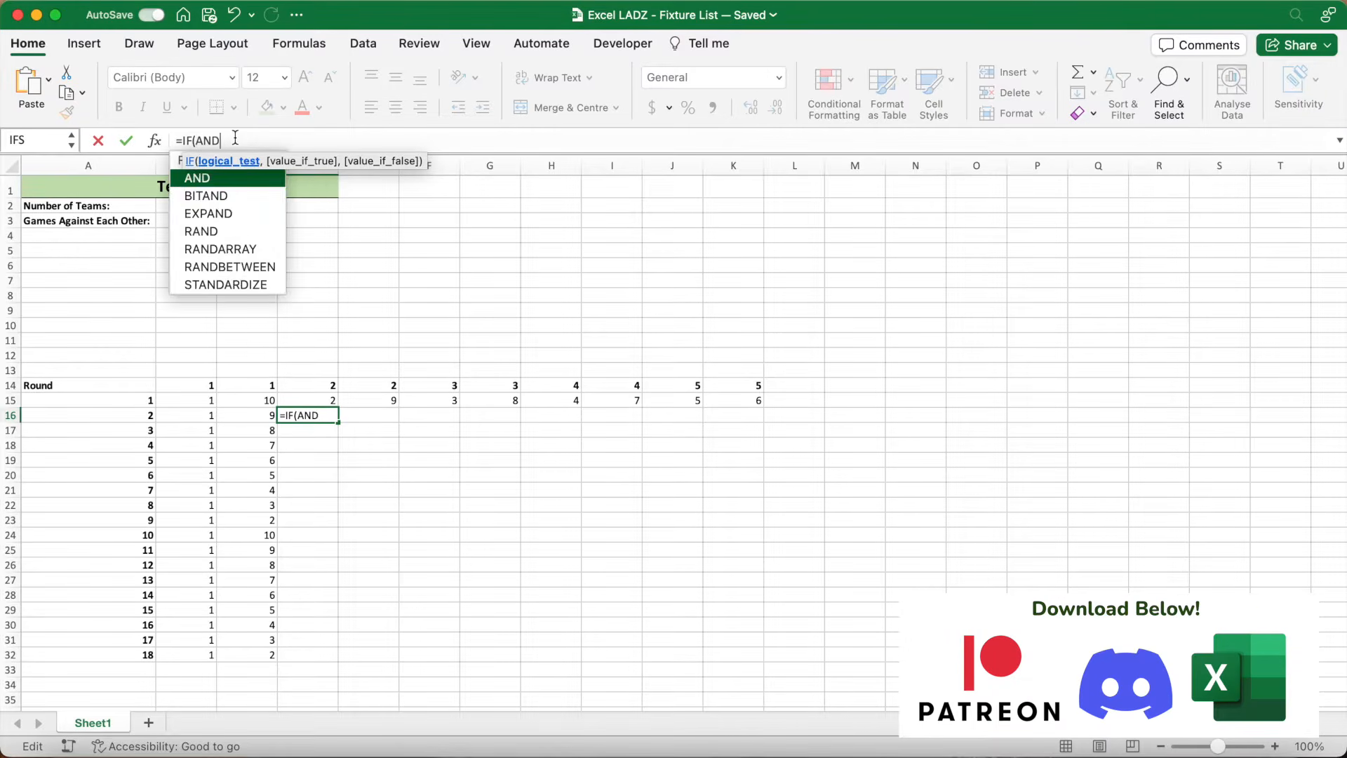
type("(ISNUMBER(")
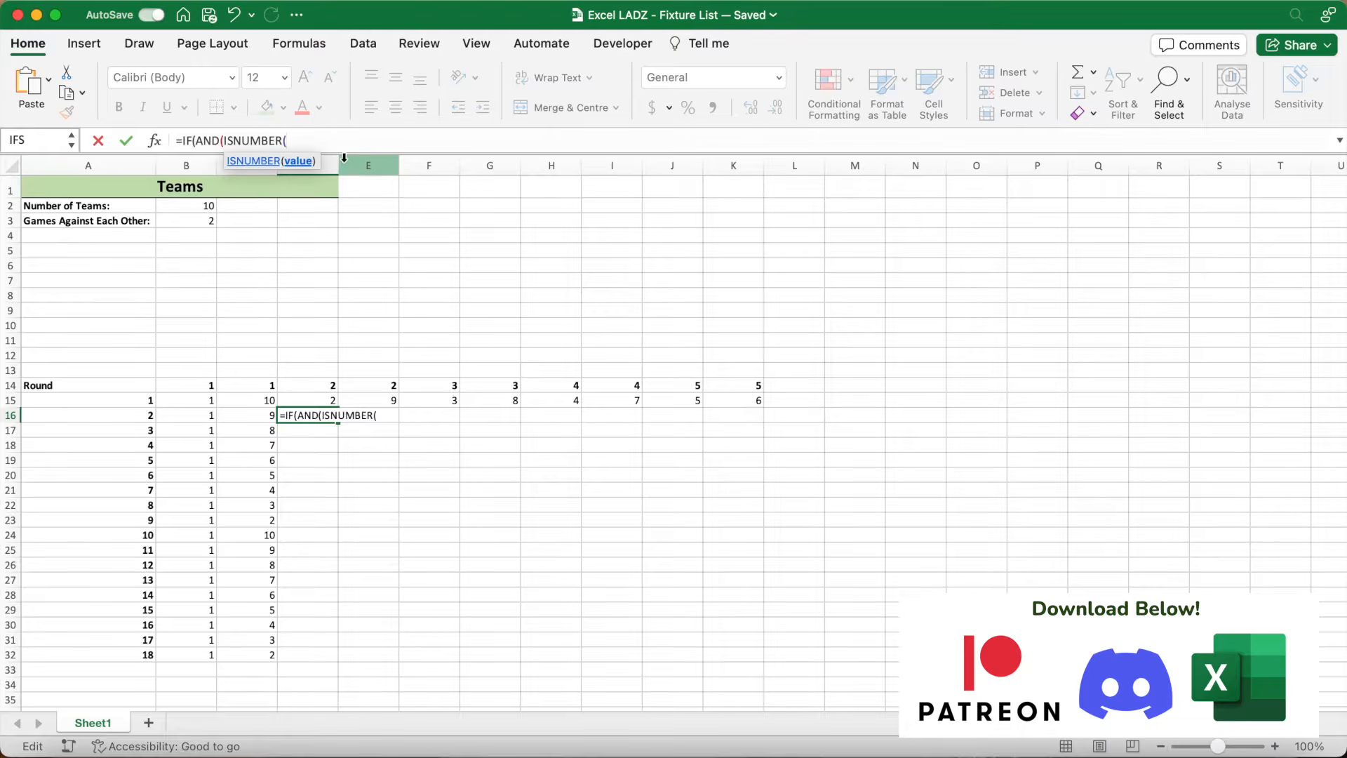
type("$A$16")
key("F4")
key("F4")
key("F4")
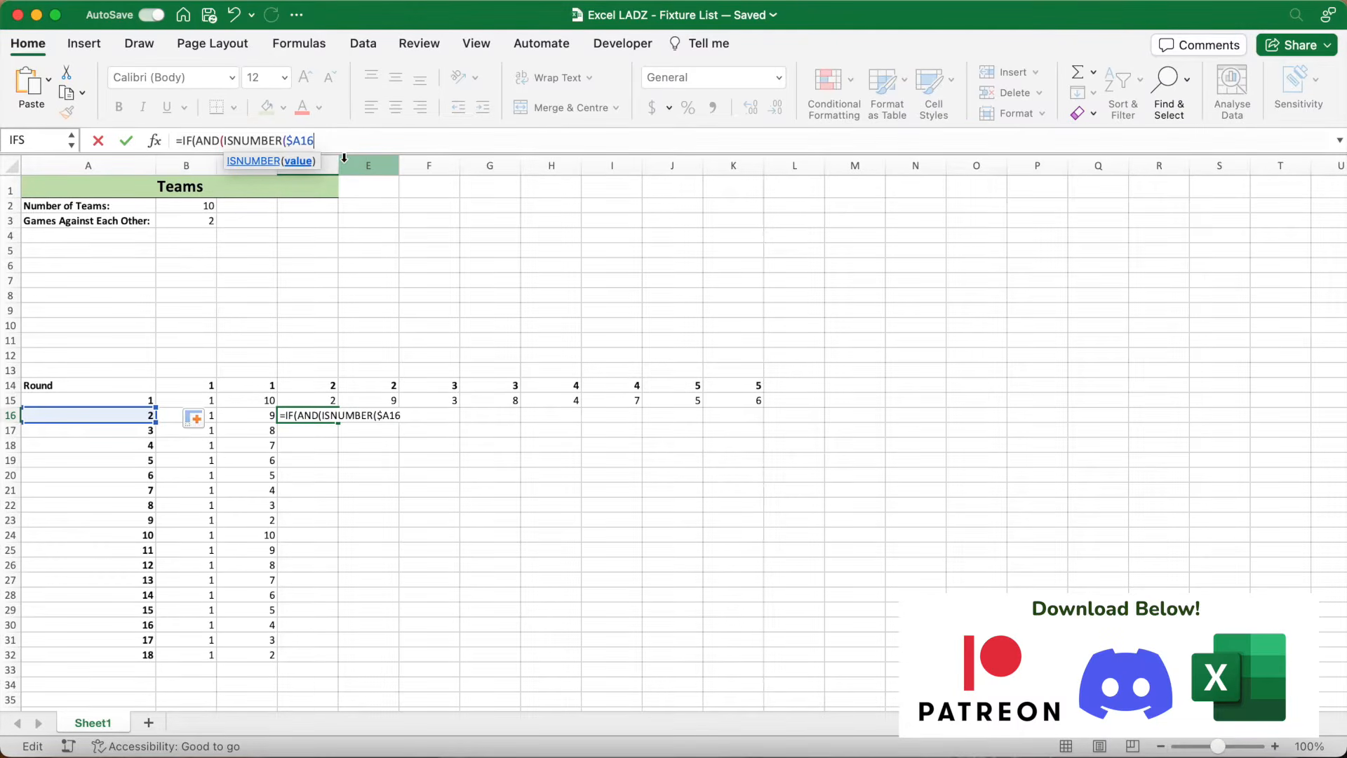
type(")")
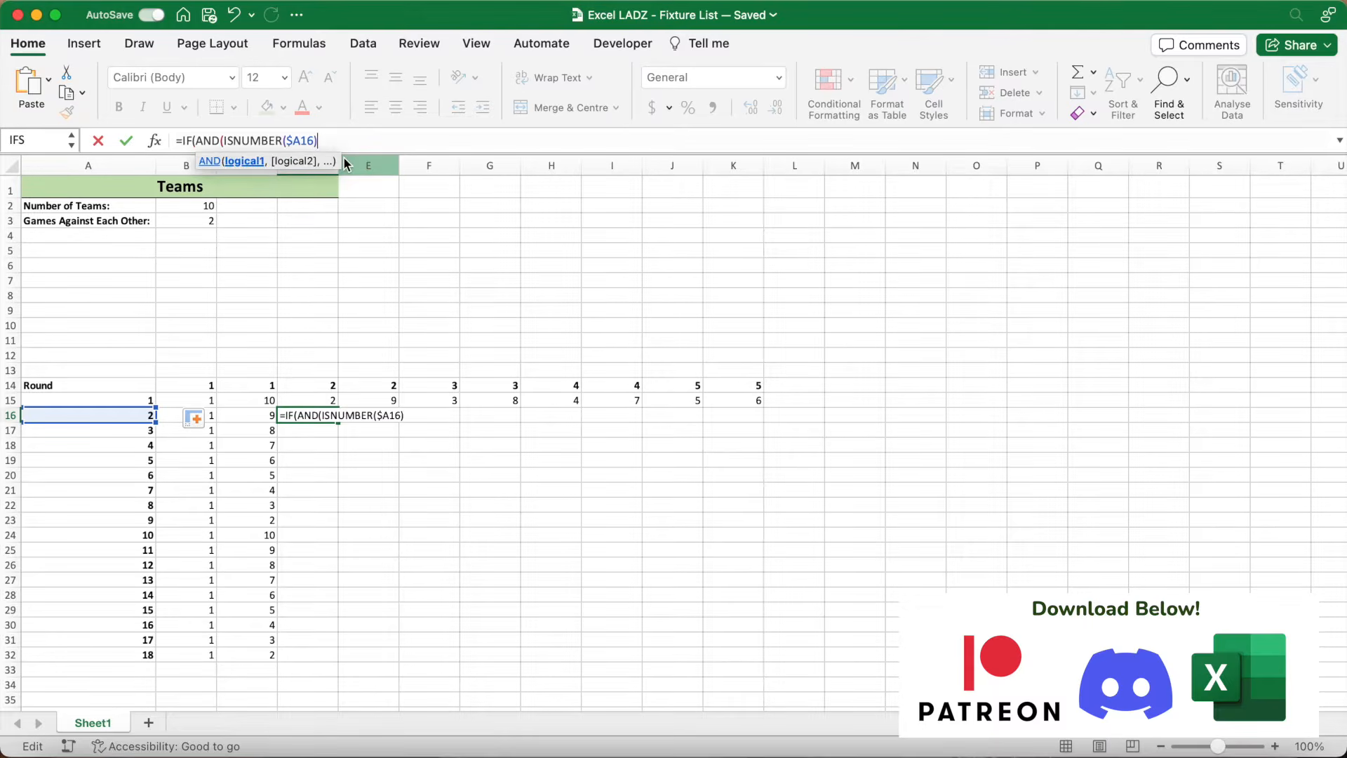
type("=TRUE")
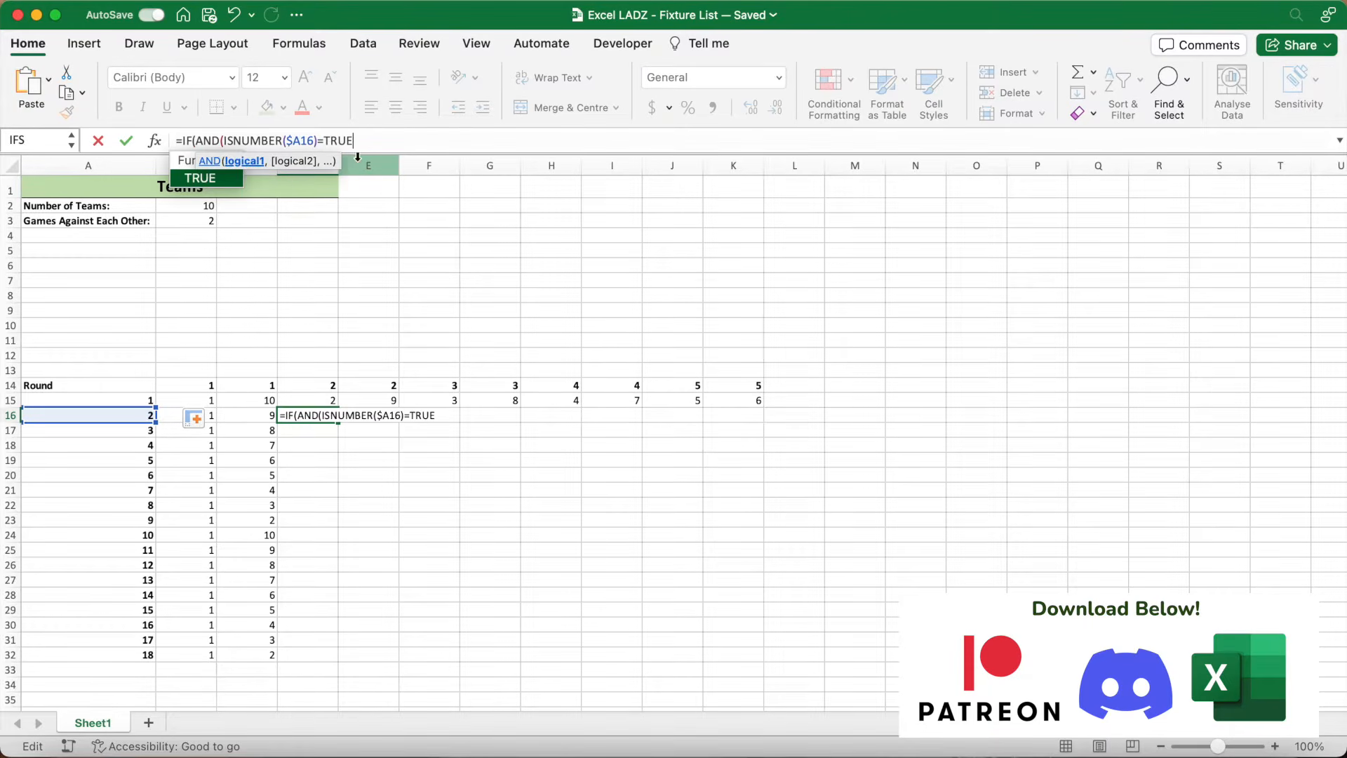
type(",")
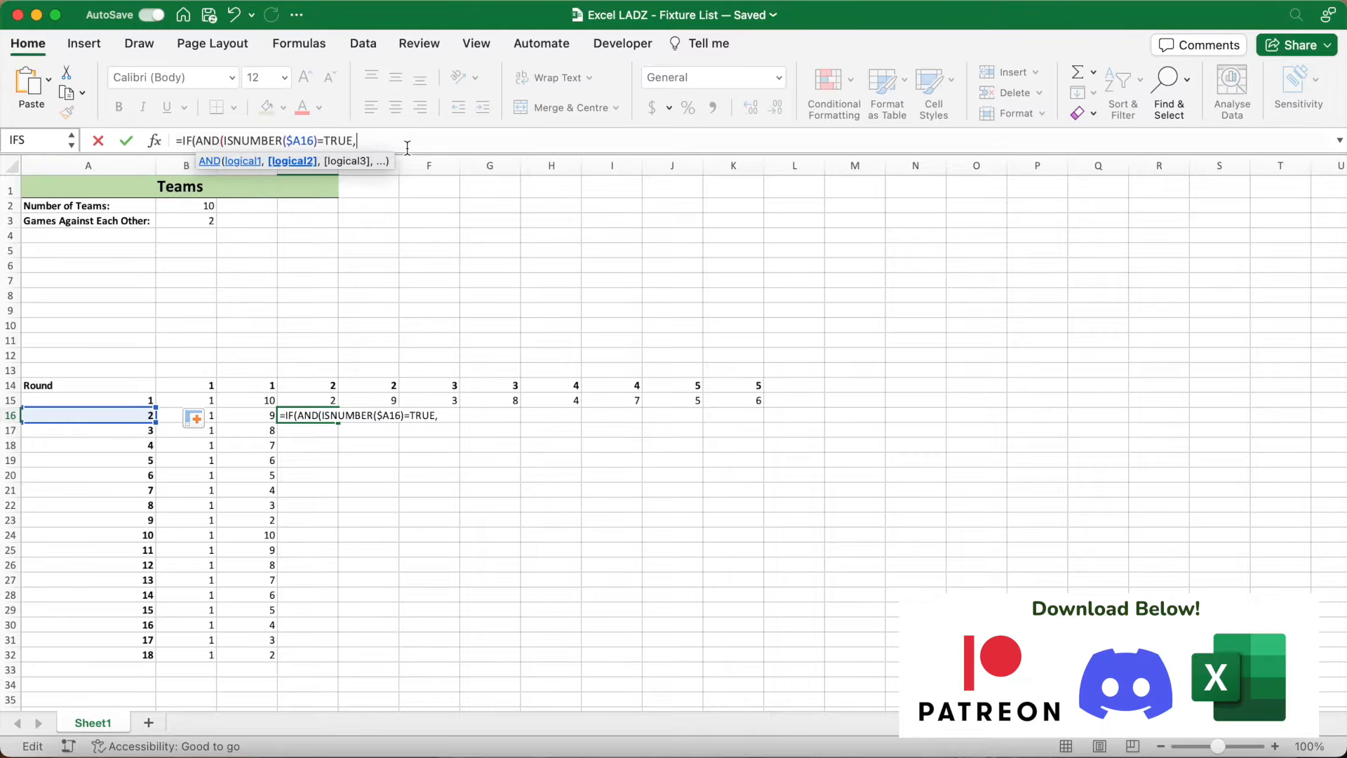
- Add ISNUMBER(D$14)=TRUE as the second condition of the AND test in D16 and close the test
type("ISNUMBER(")
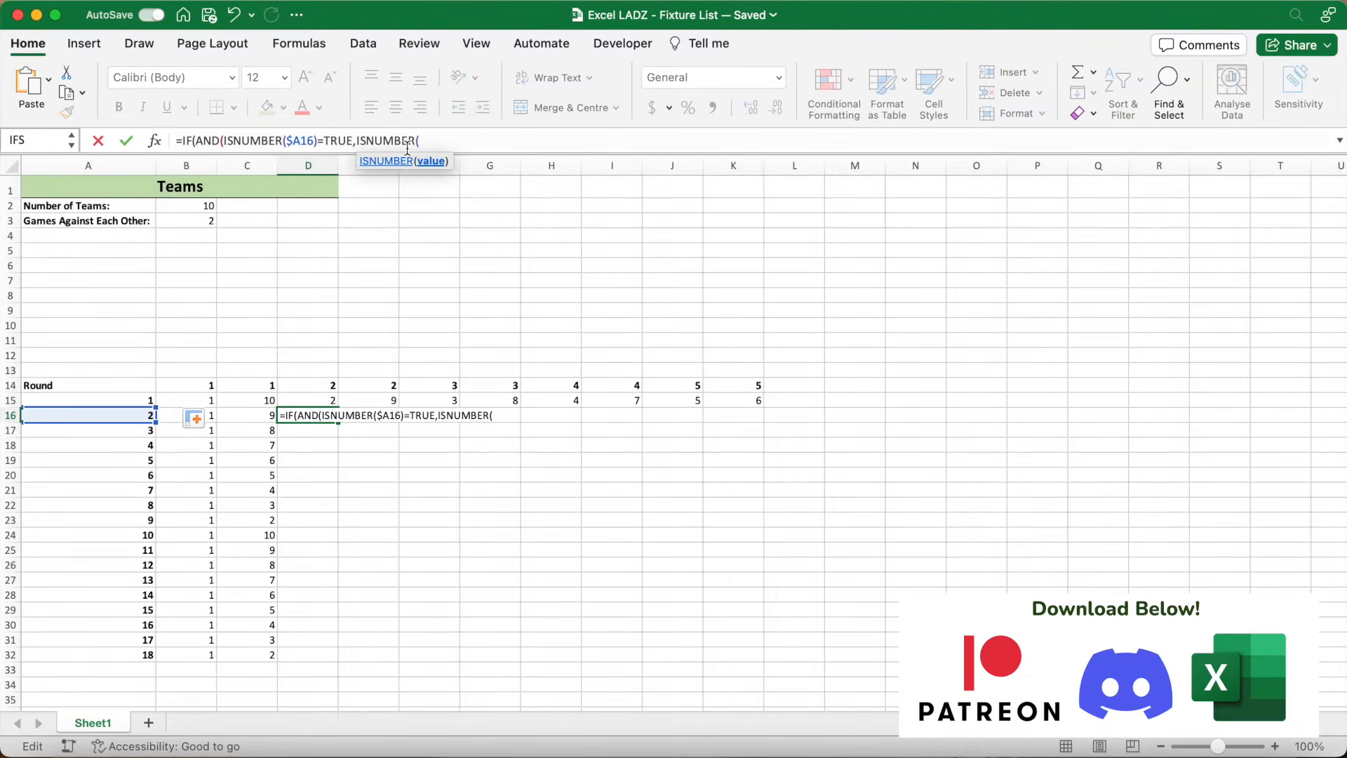
type("D14")
key("F4")
key("F4")
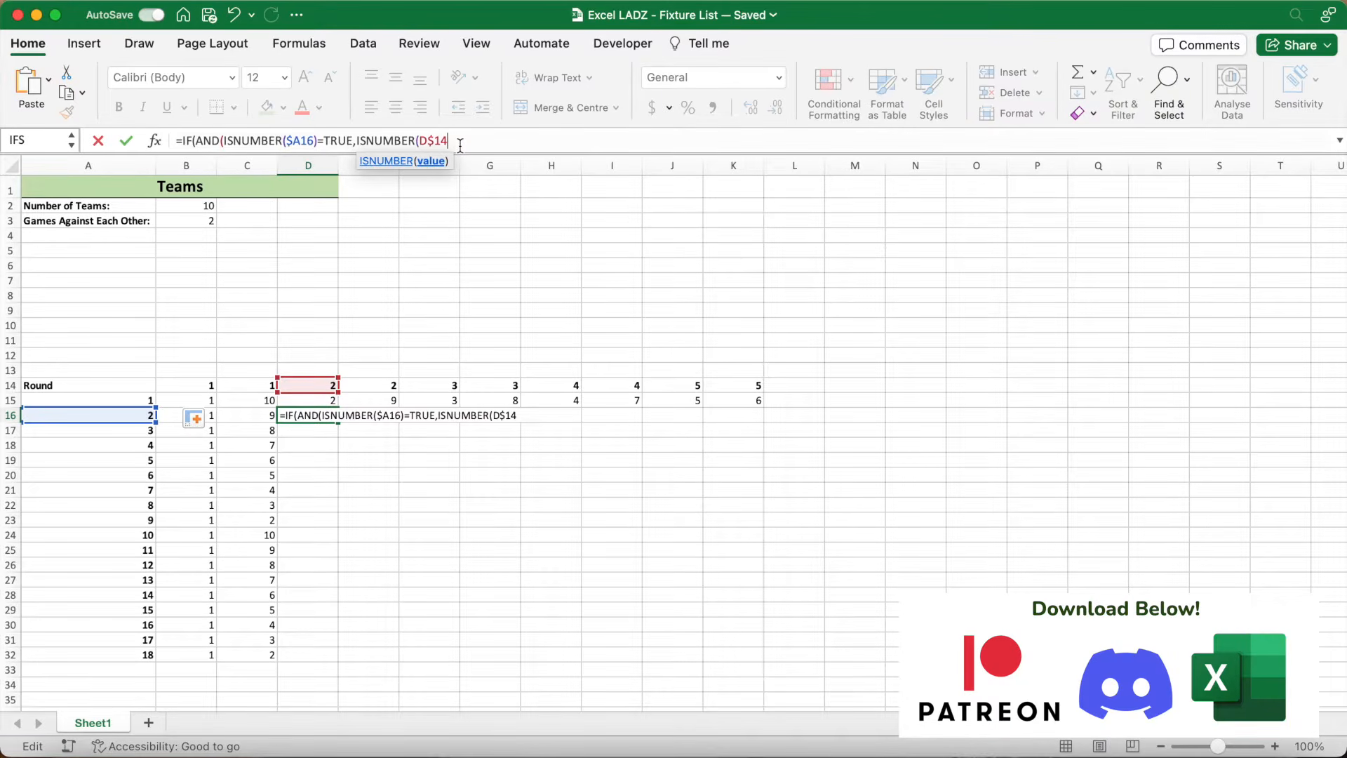
type(")=TRUE)")
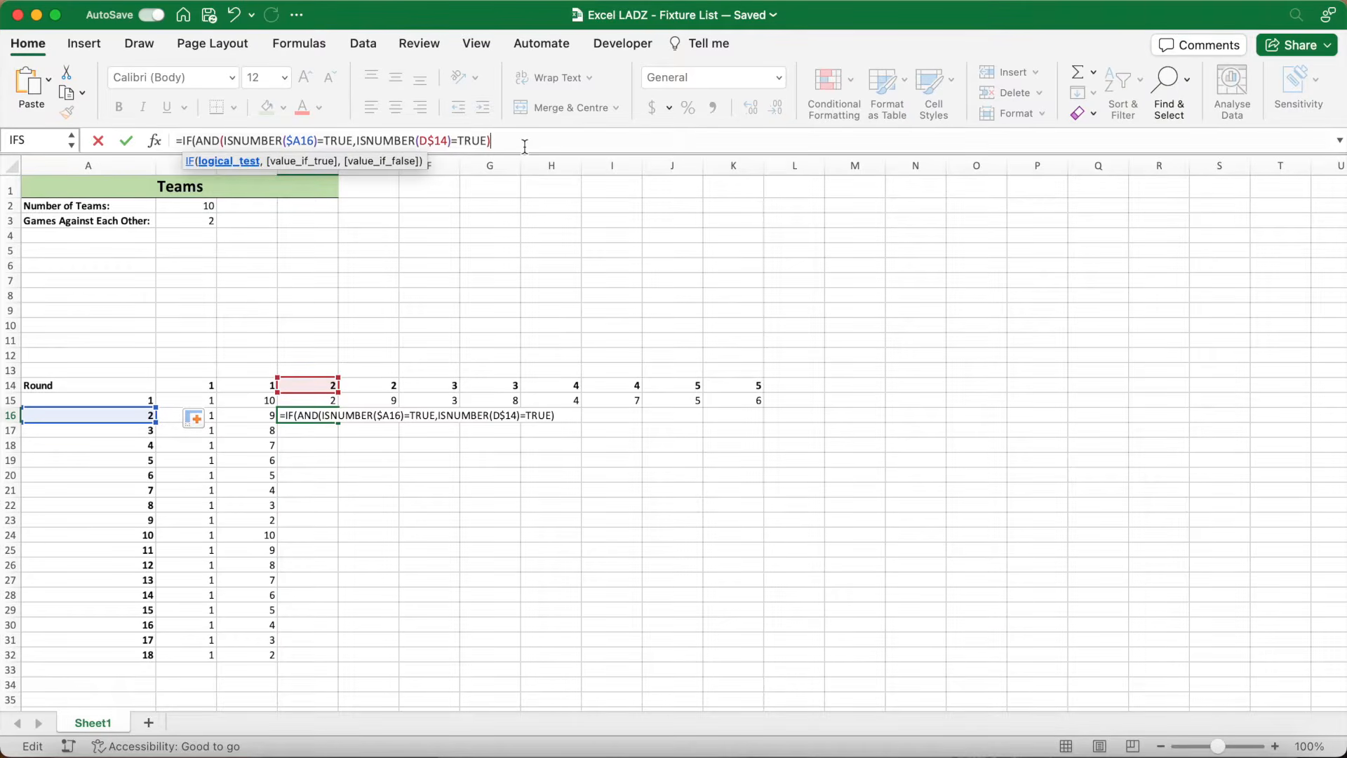
- Complete the D16 formula with IF(D15>2,D15-1,$B$2) as the true result and "" otherwise
type(",")
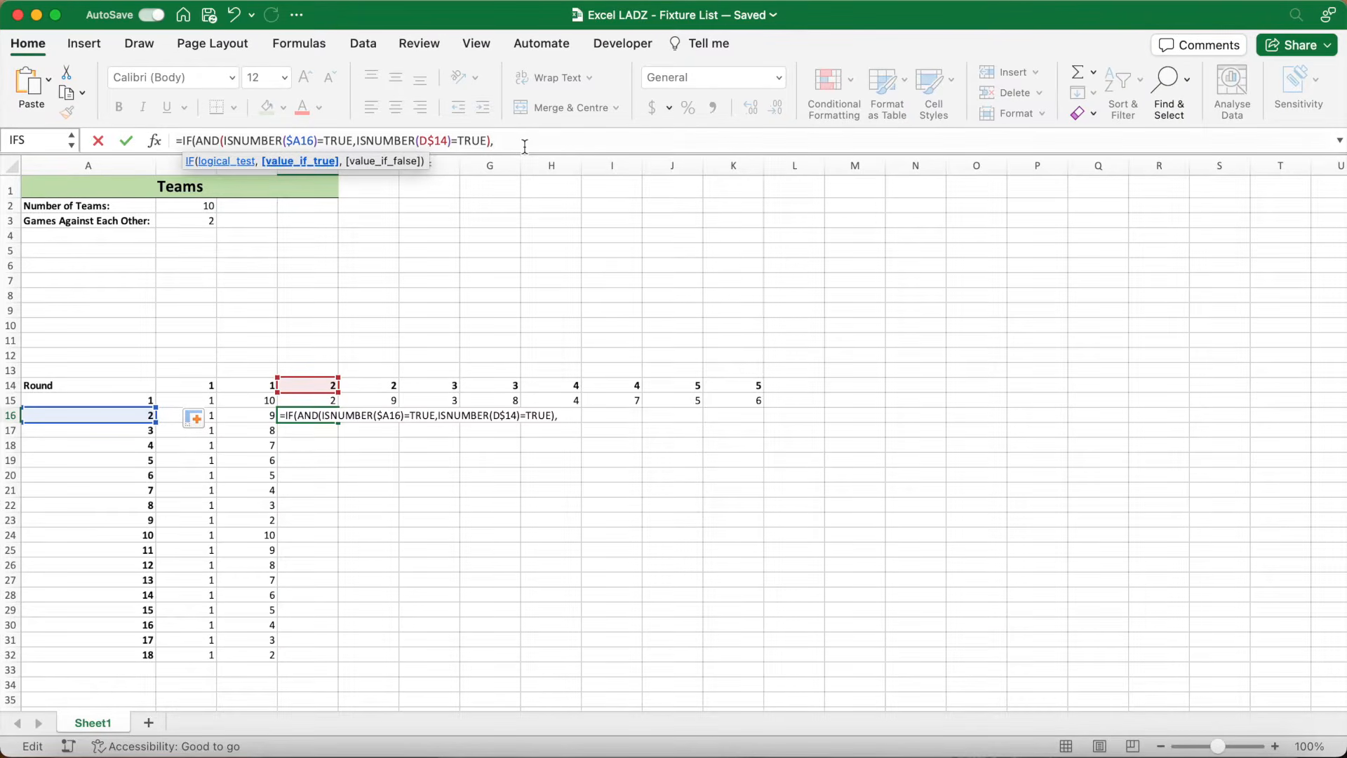
type("IF(")
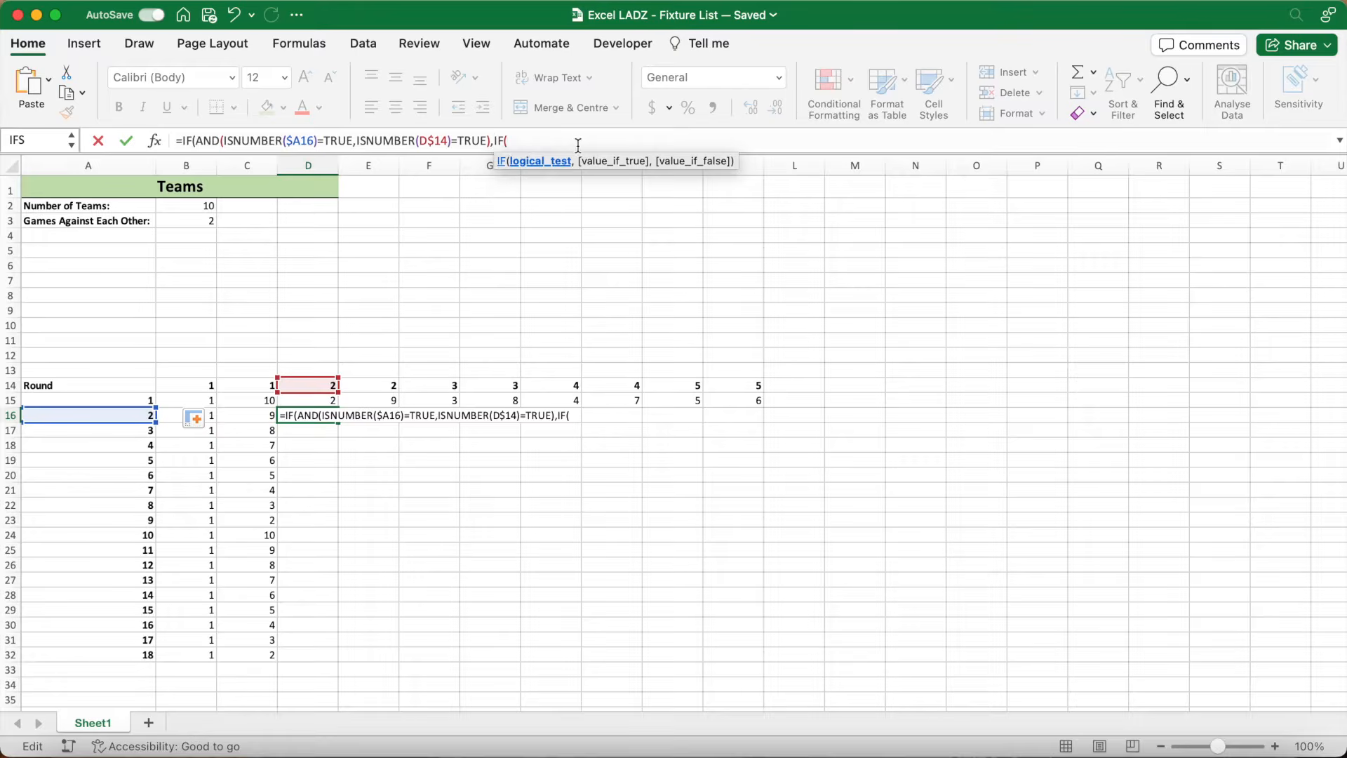
type("D15>2")
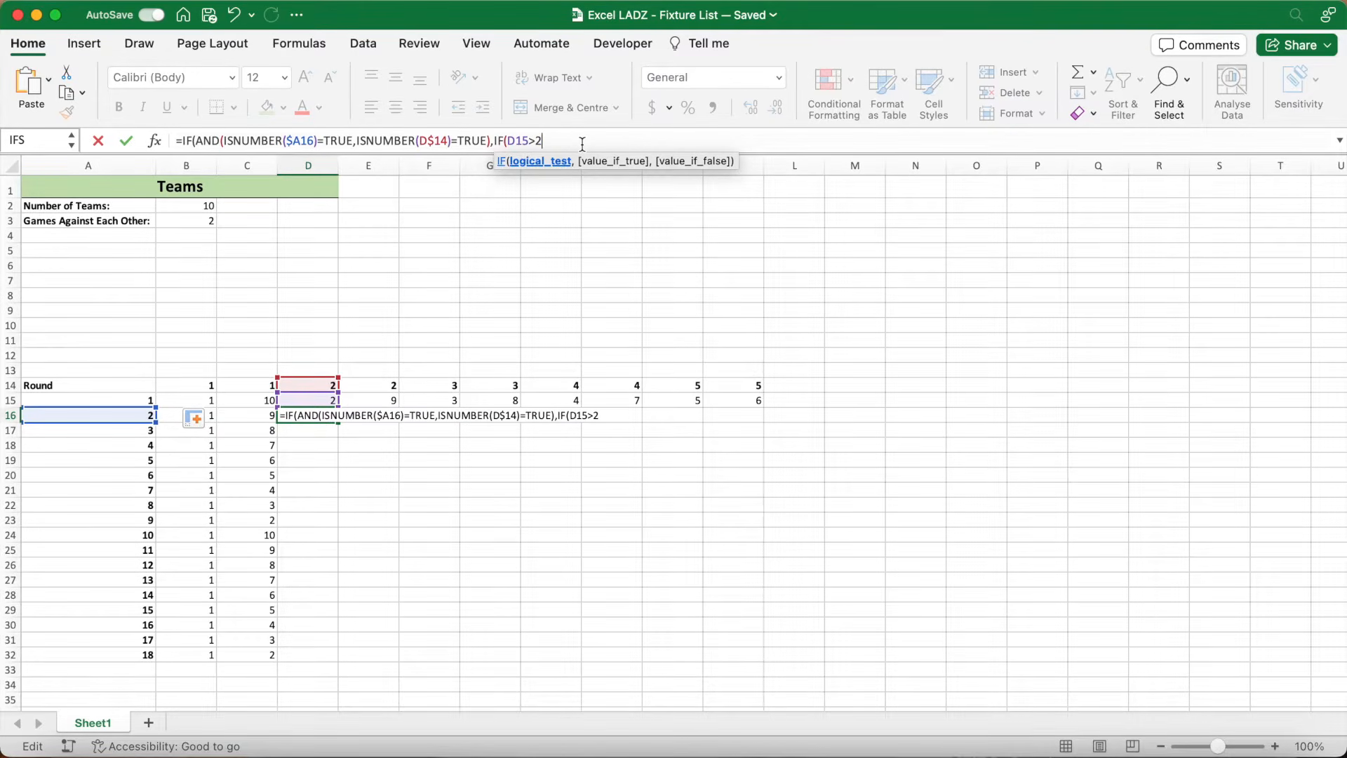
type(",D15")
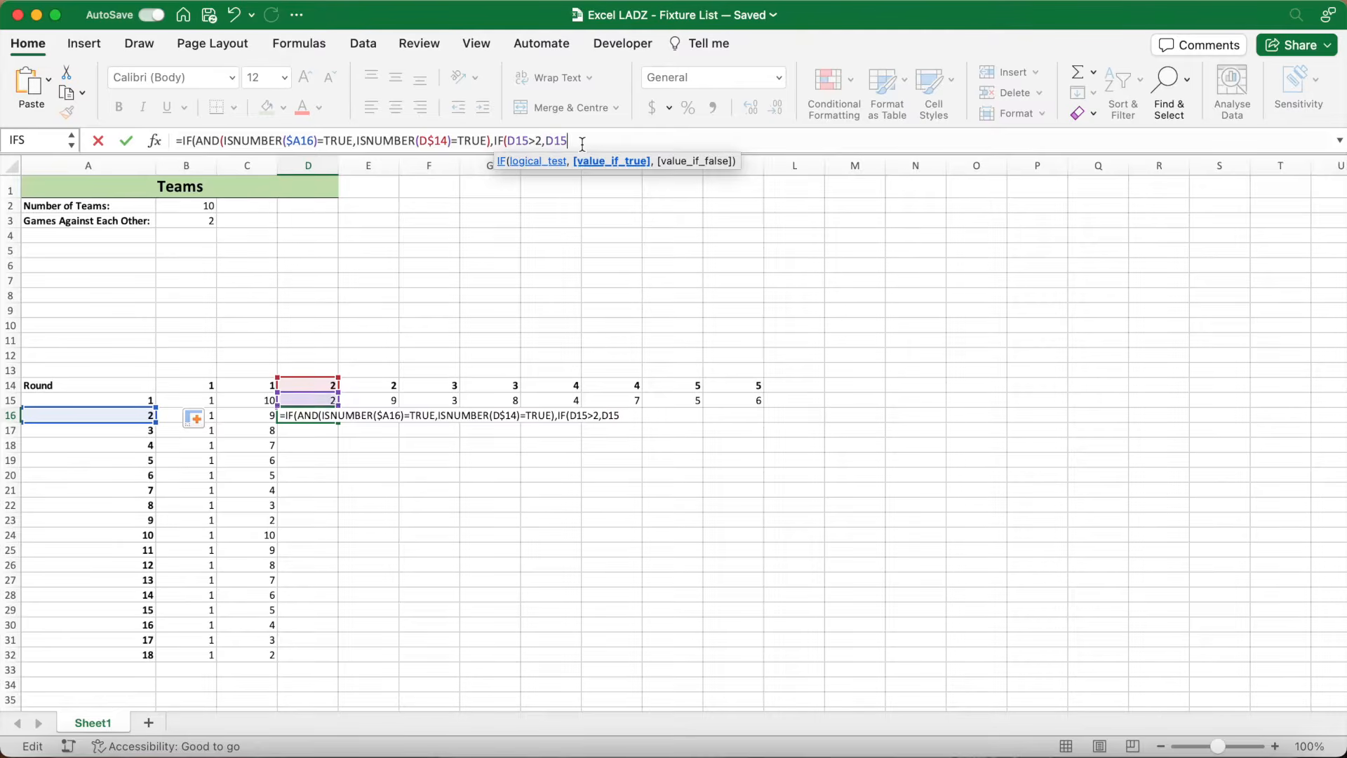
type("-1,B2")
key("F4")
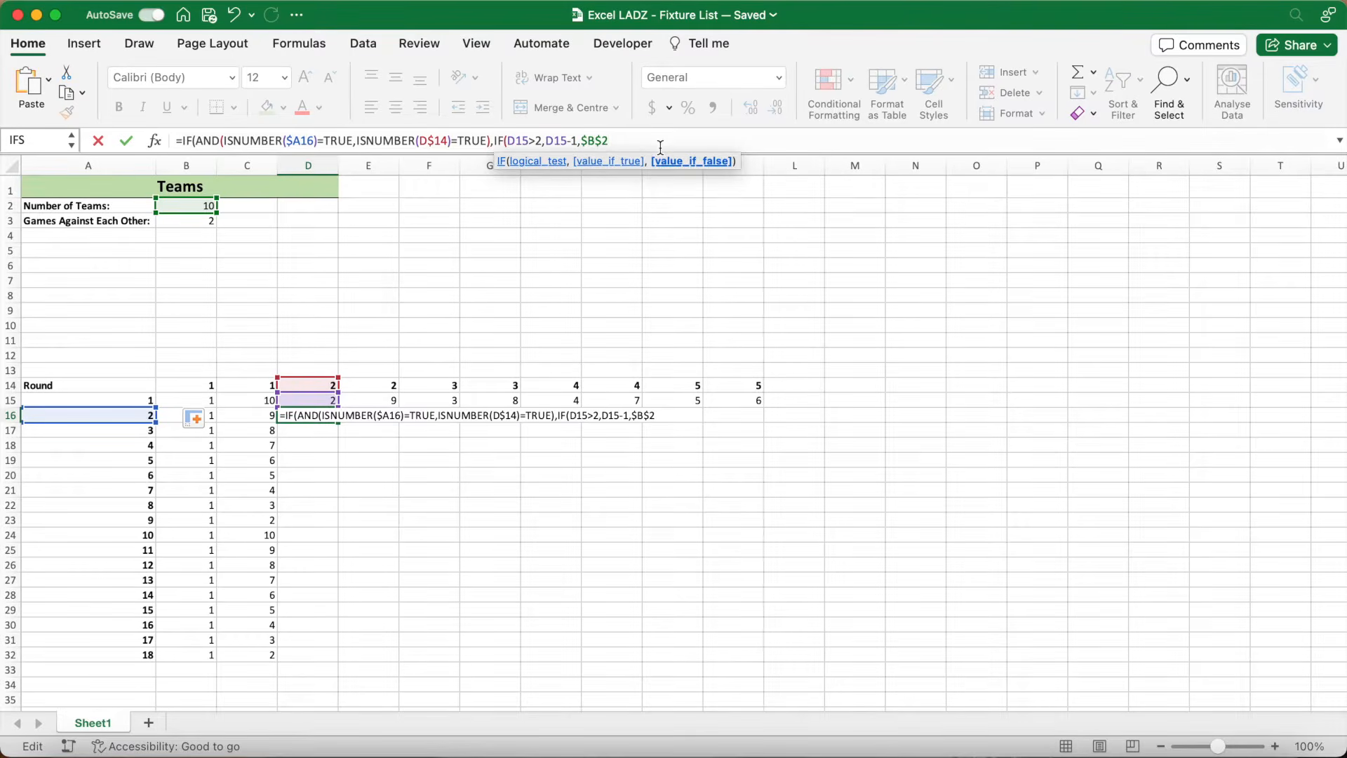
type("),\"\")")
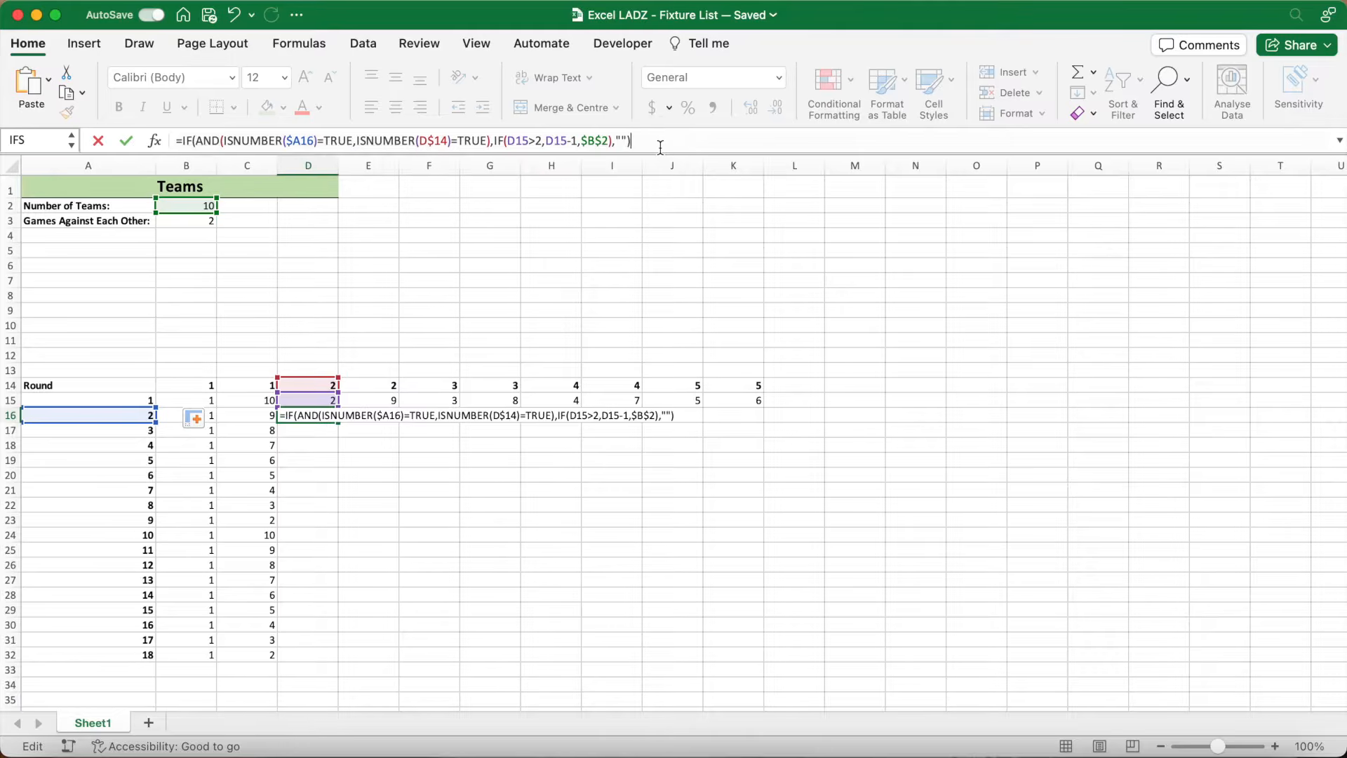
key("Return")
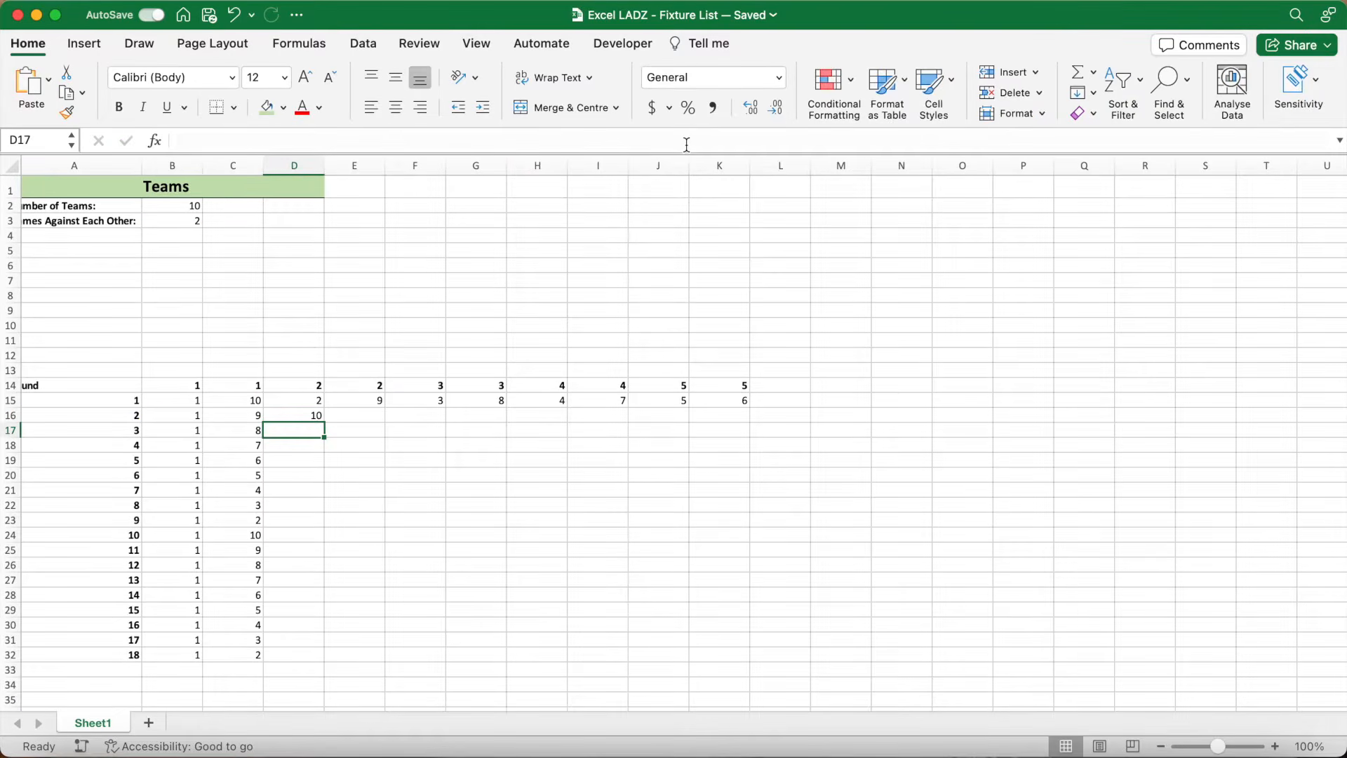
- Fill the D16 formula down to row 113 and across to column Y
left_click(318, 417)
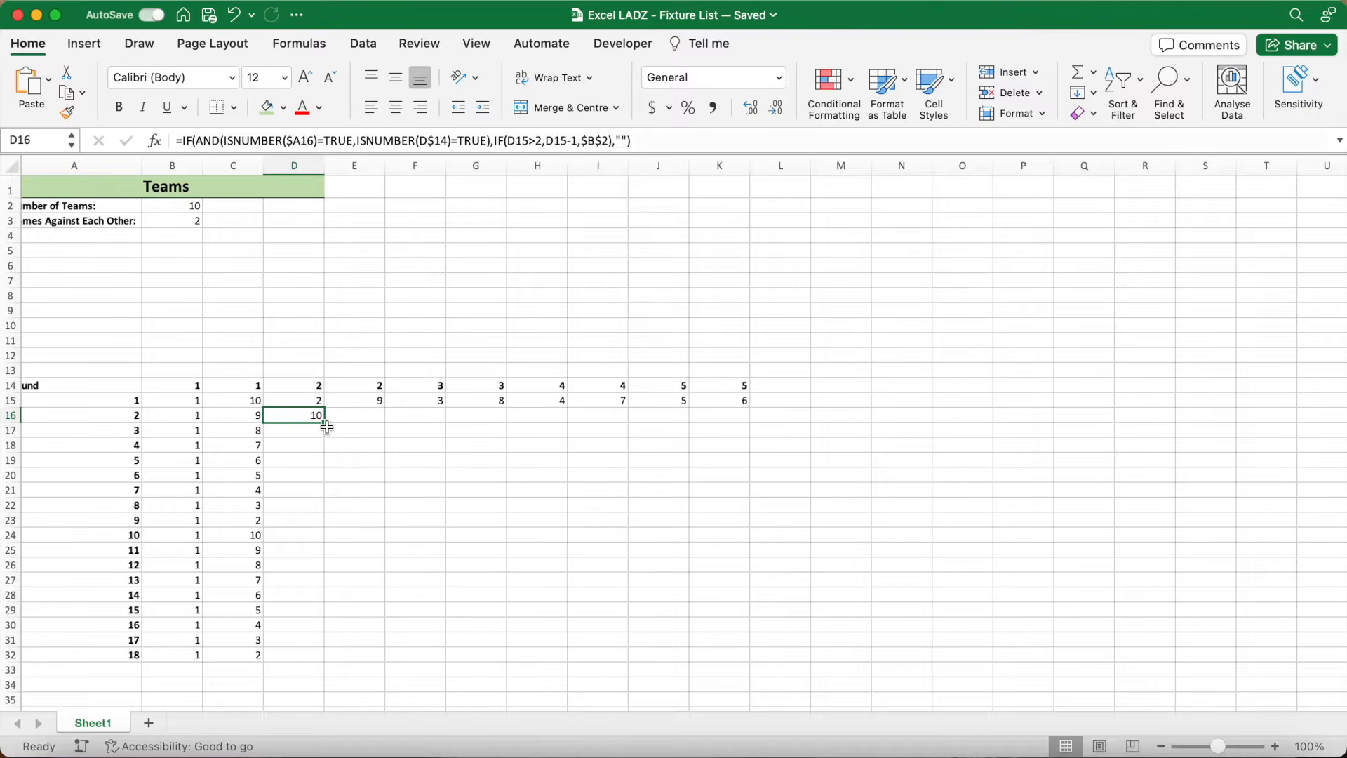
double_click(325, 425)
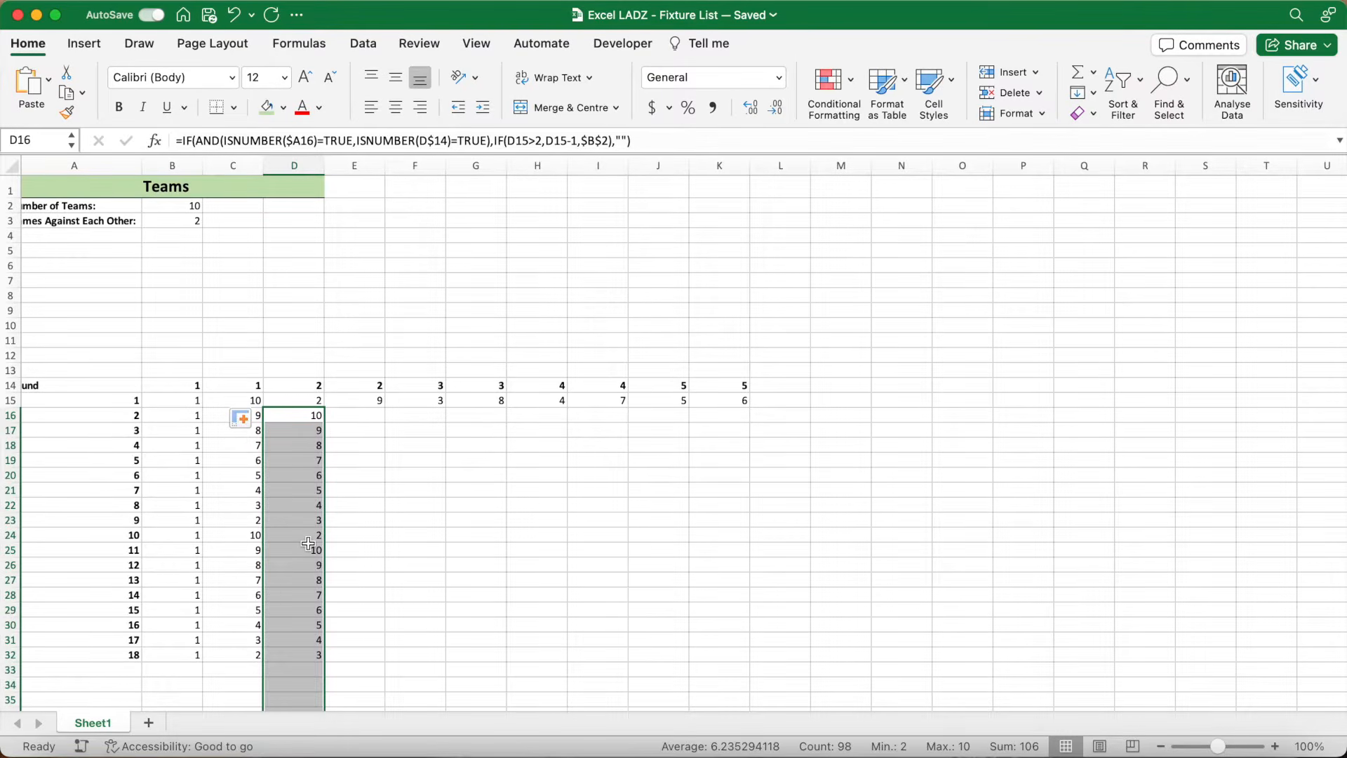
scroll(308, 544, "down", 15)
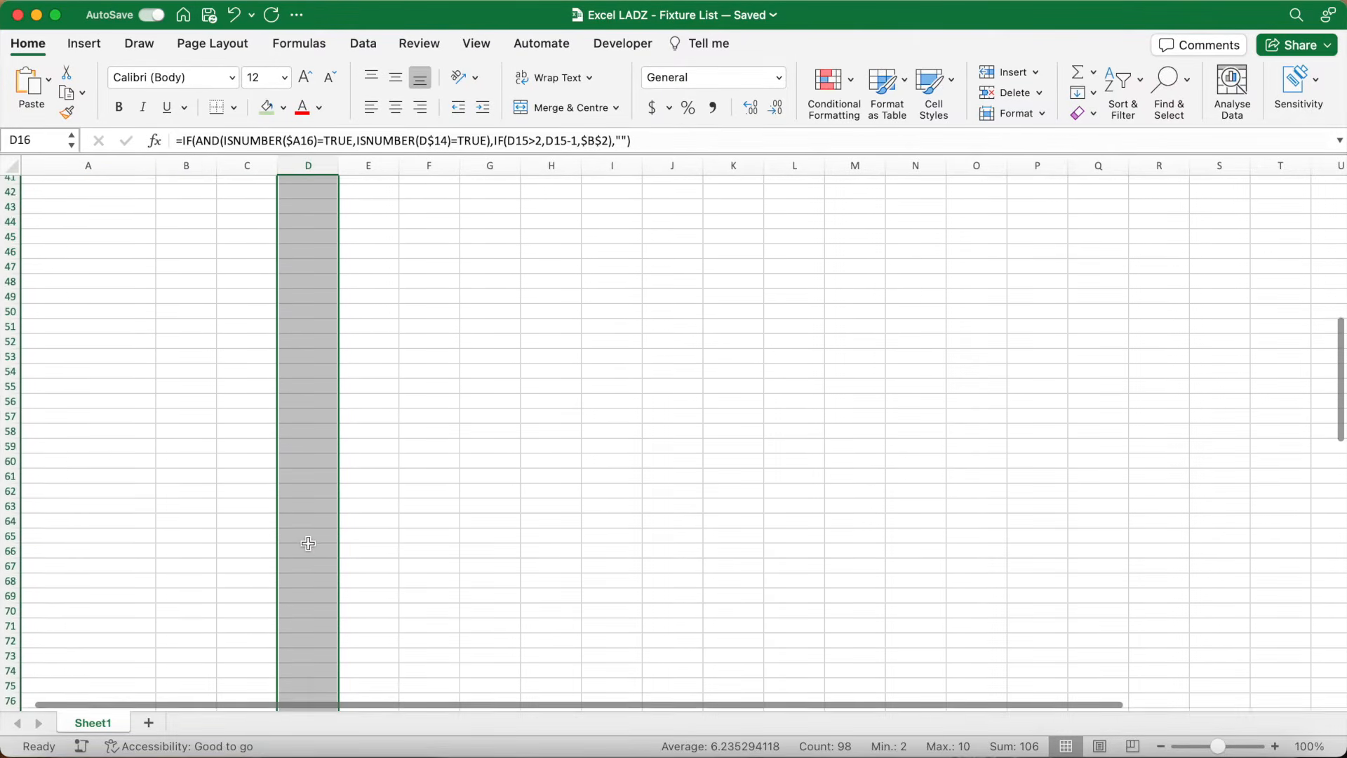
scroll(309, 544, "down", 12)
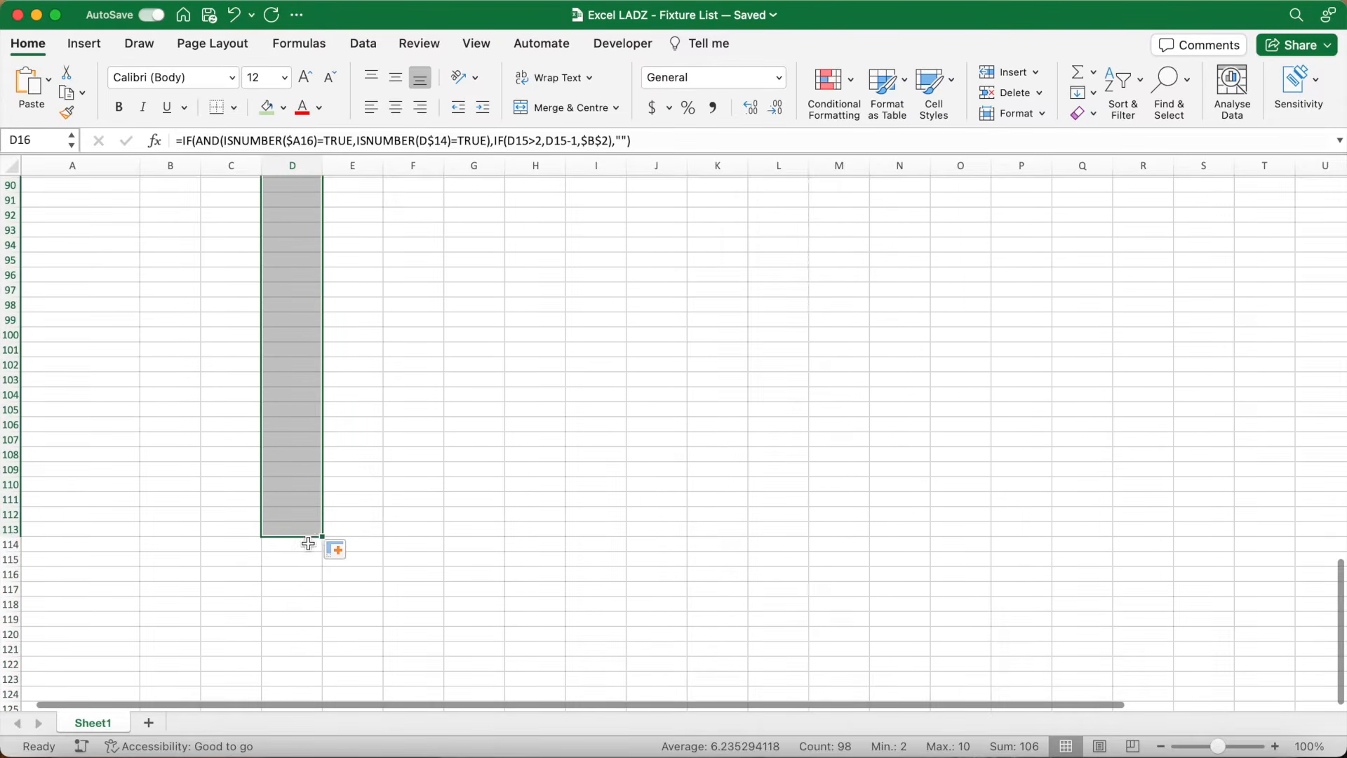
mouse_move(323, 537)
left_mouse_down()
mouse_move(1343, 560)
mouse_move(1170, 544)
mouse_move(1285, 542)
left_mouse_up()
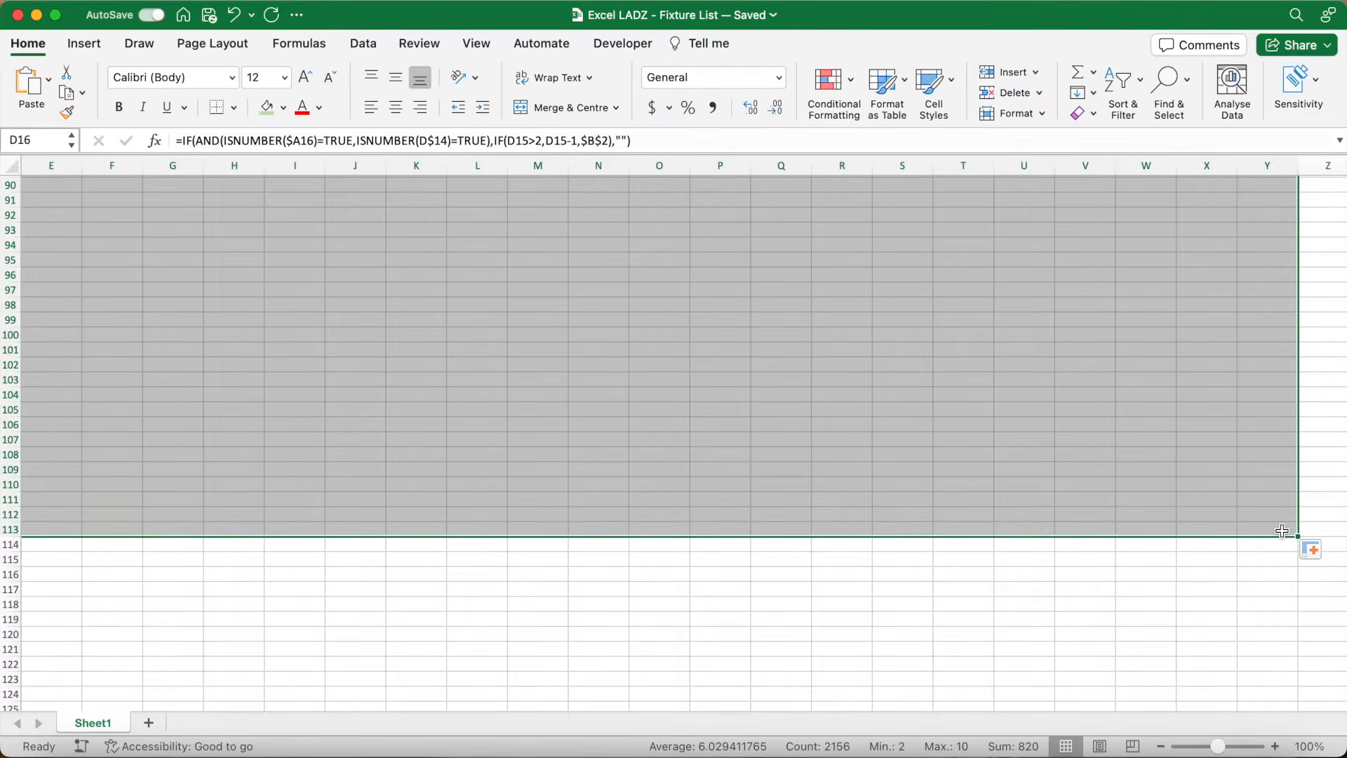
scroll(1283, 532, "up", 20)
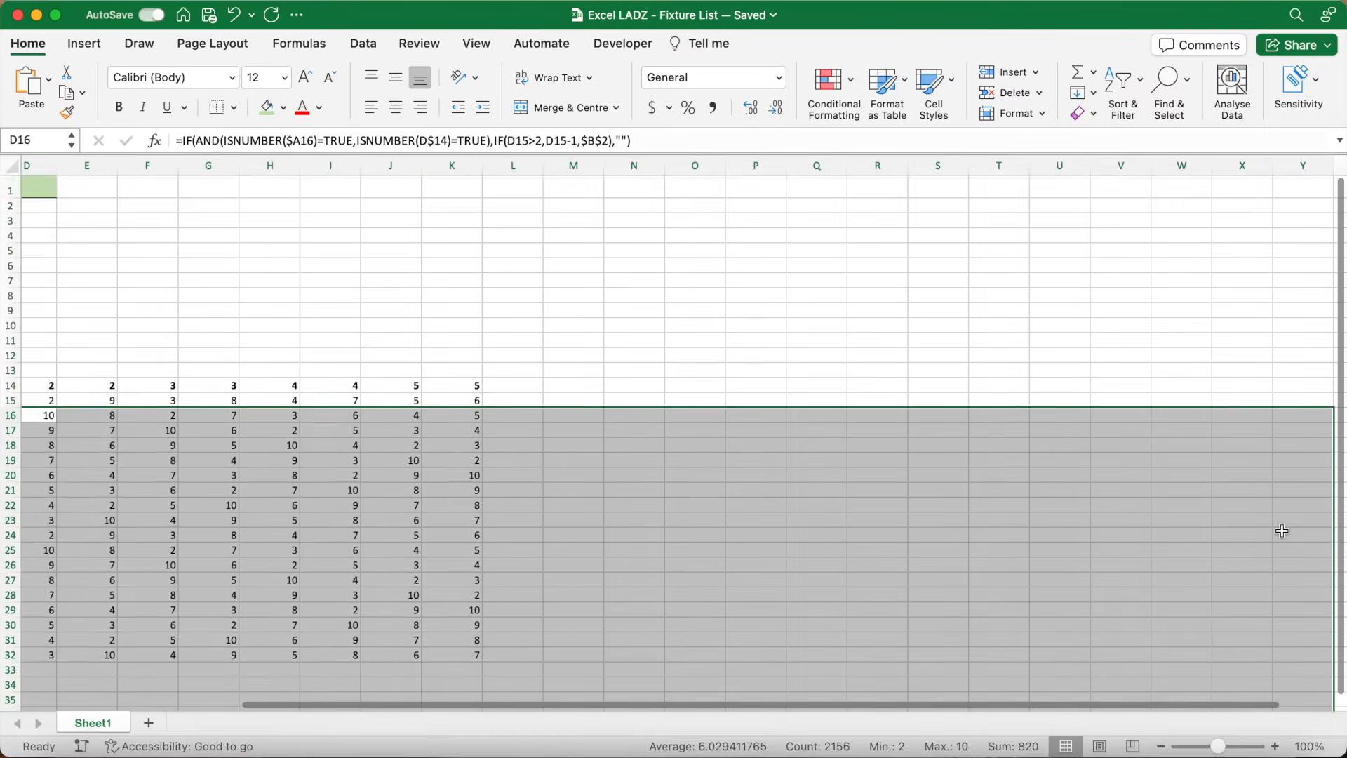
scroll(1283, 531, "left", 5)
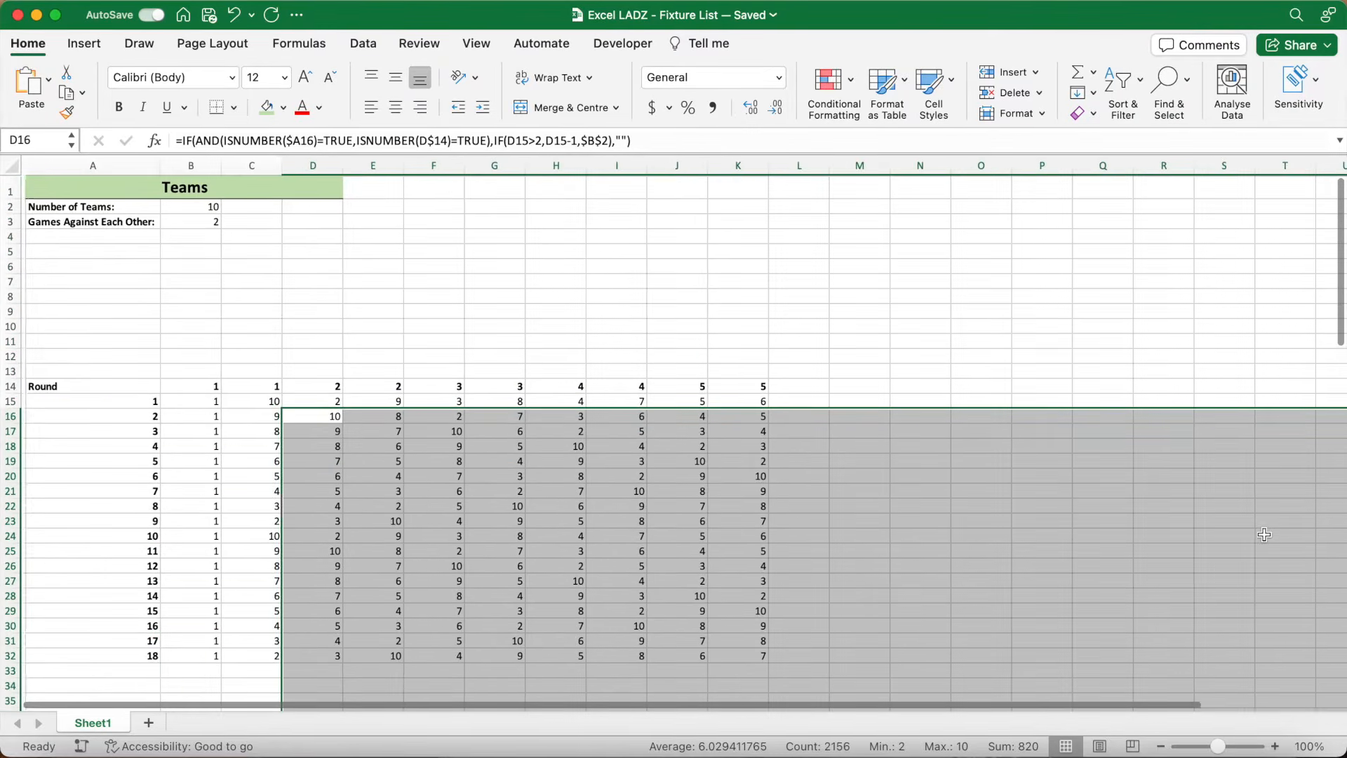
scroll(272, 336, "right", 1)
left_click(172, 406)
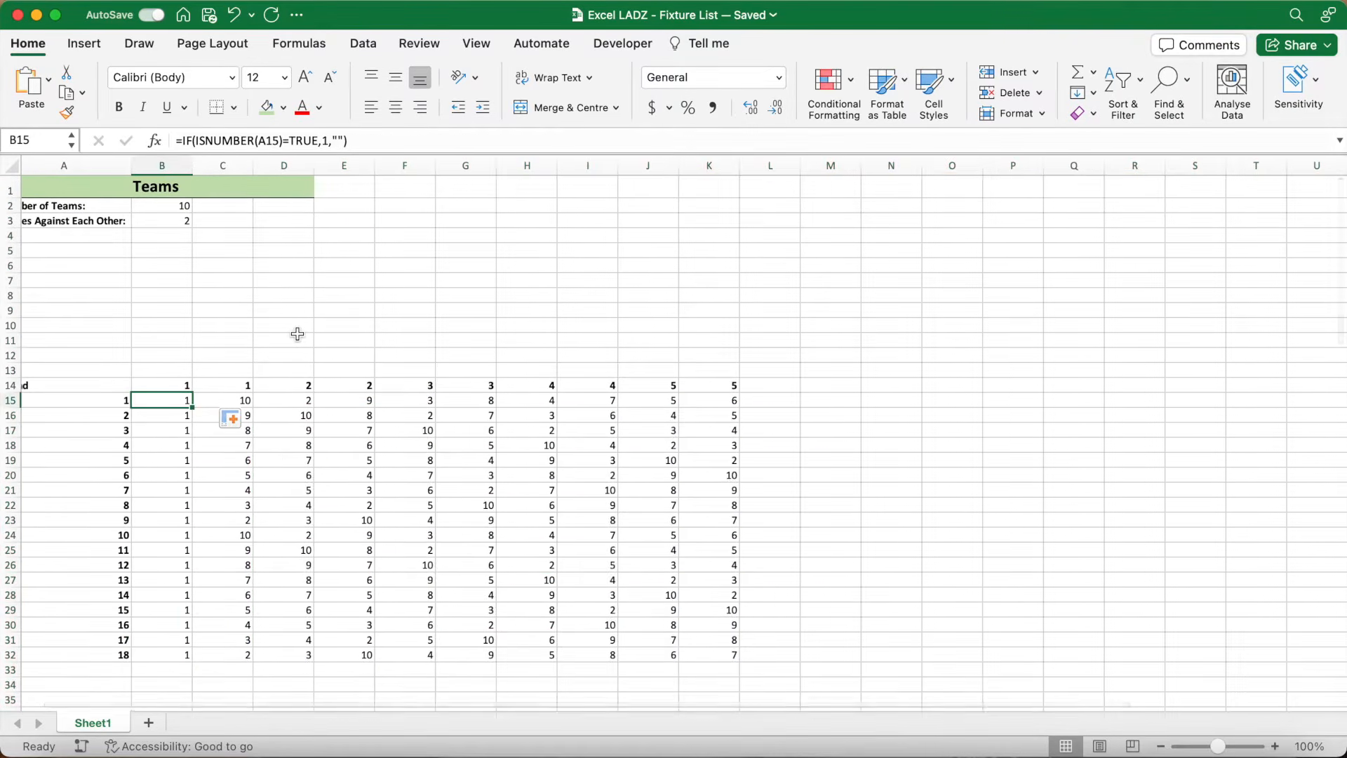
- Test the fixture grid by setting the number of teams to 20 and checking the generated rounds and pairings
scroll(298, 334, "left", 1)
left_click(206, 210)
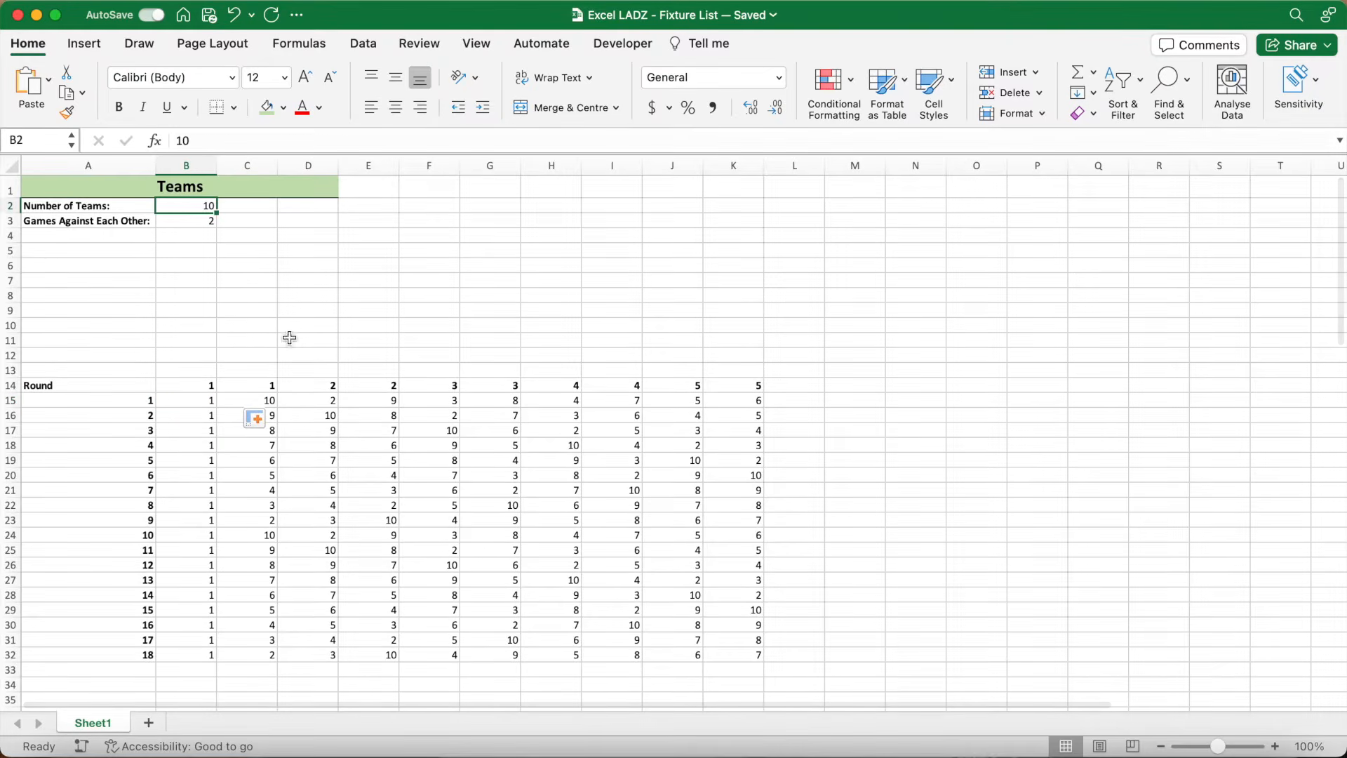
type("20")
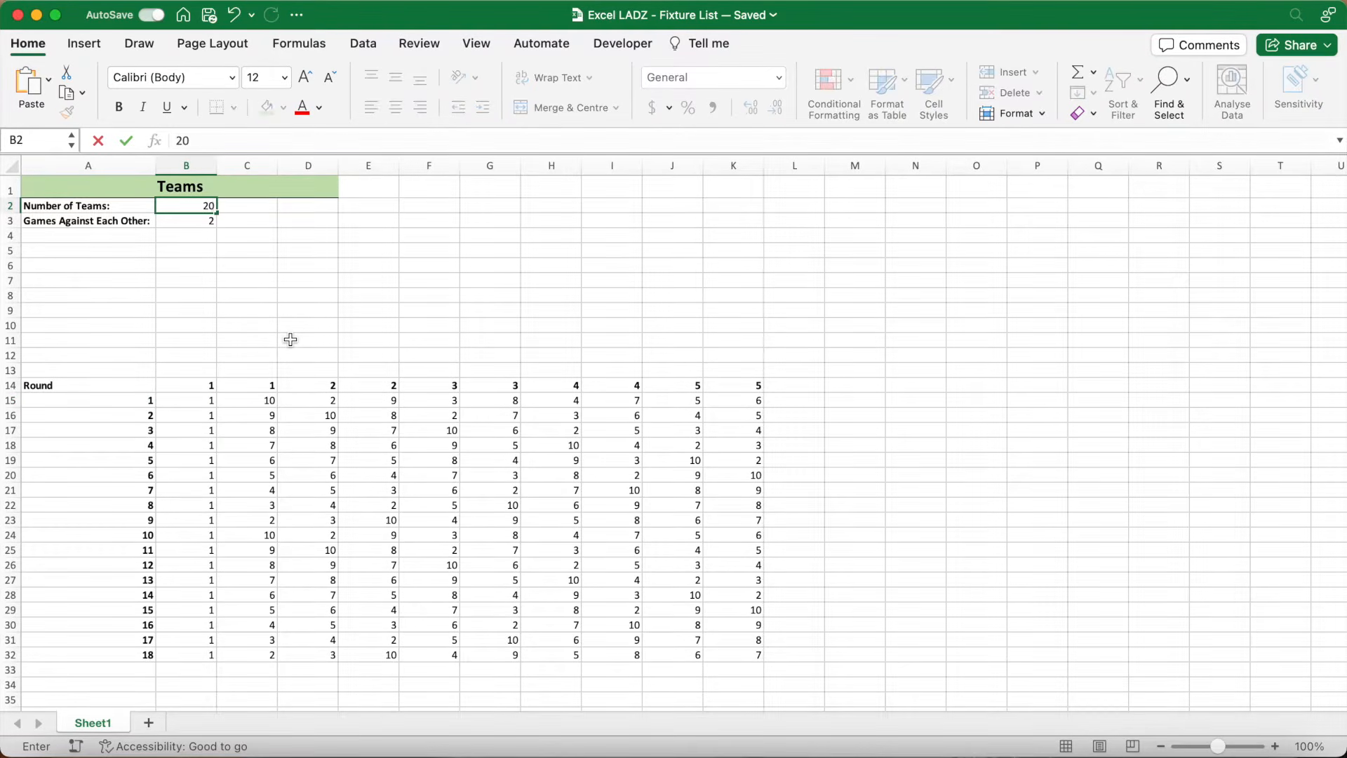
left_click(212, 226)
scroll(550, 415, "right", 3)
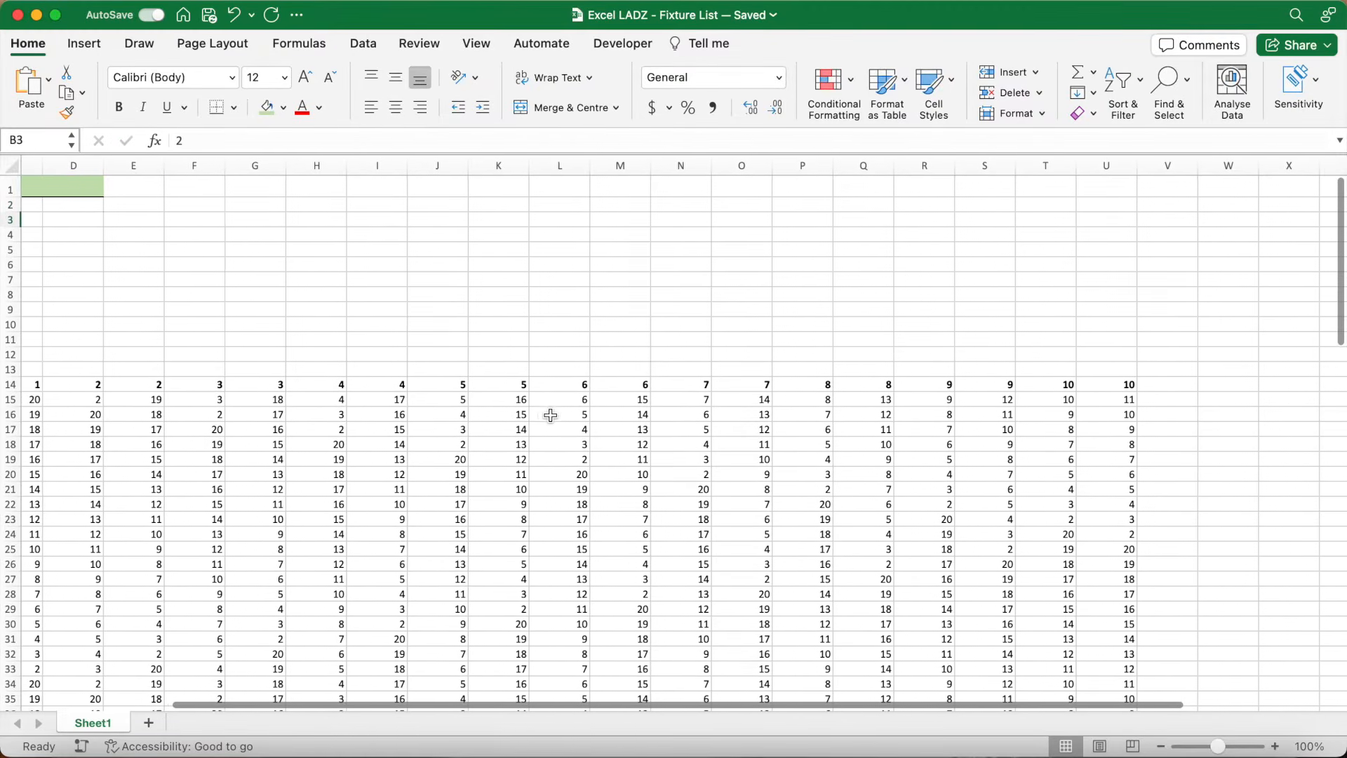
scroll(623, 502, "down", 3)
scroll(623, 502, "down", 5)
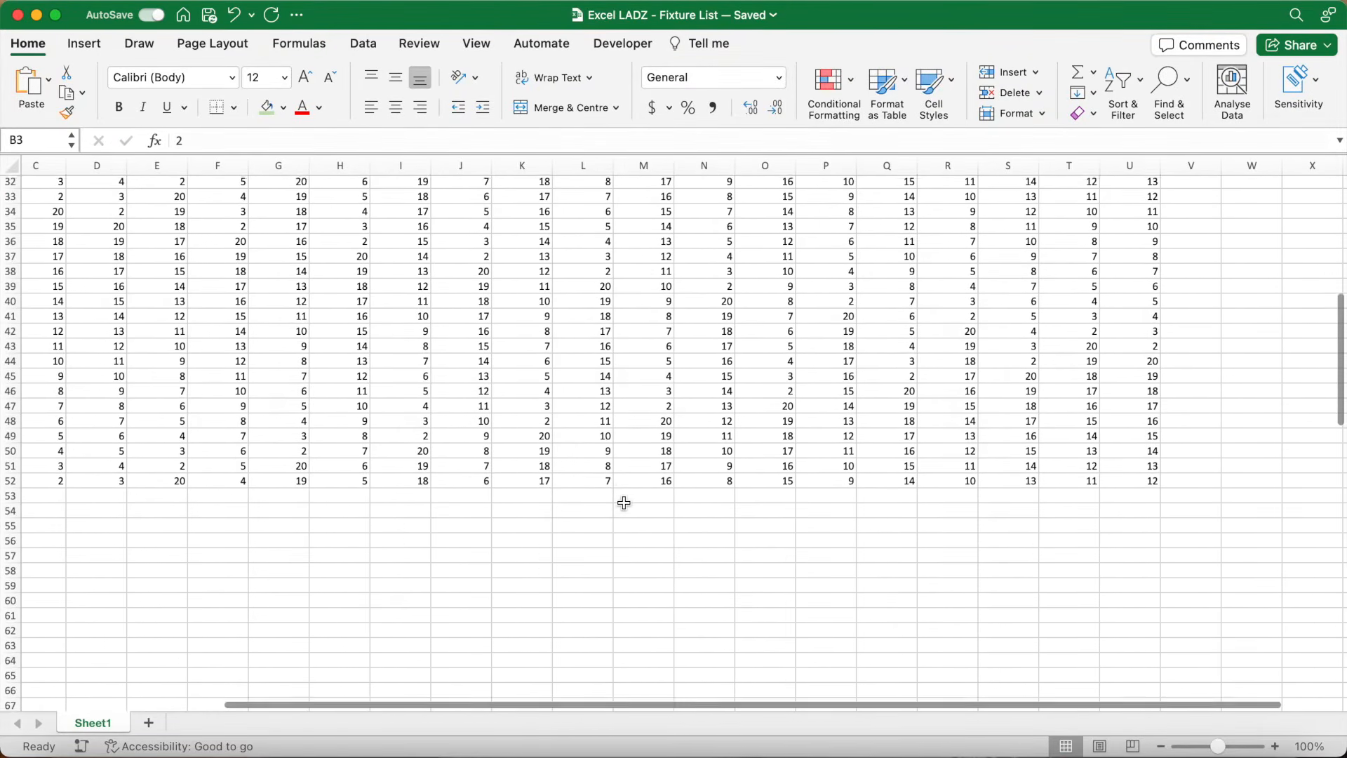
scroll(623, 502, "left", 3)
scroll(623, 502, "up", 10)
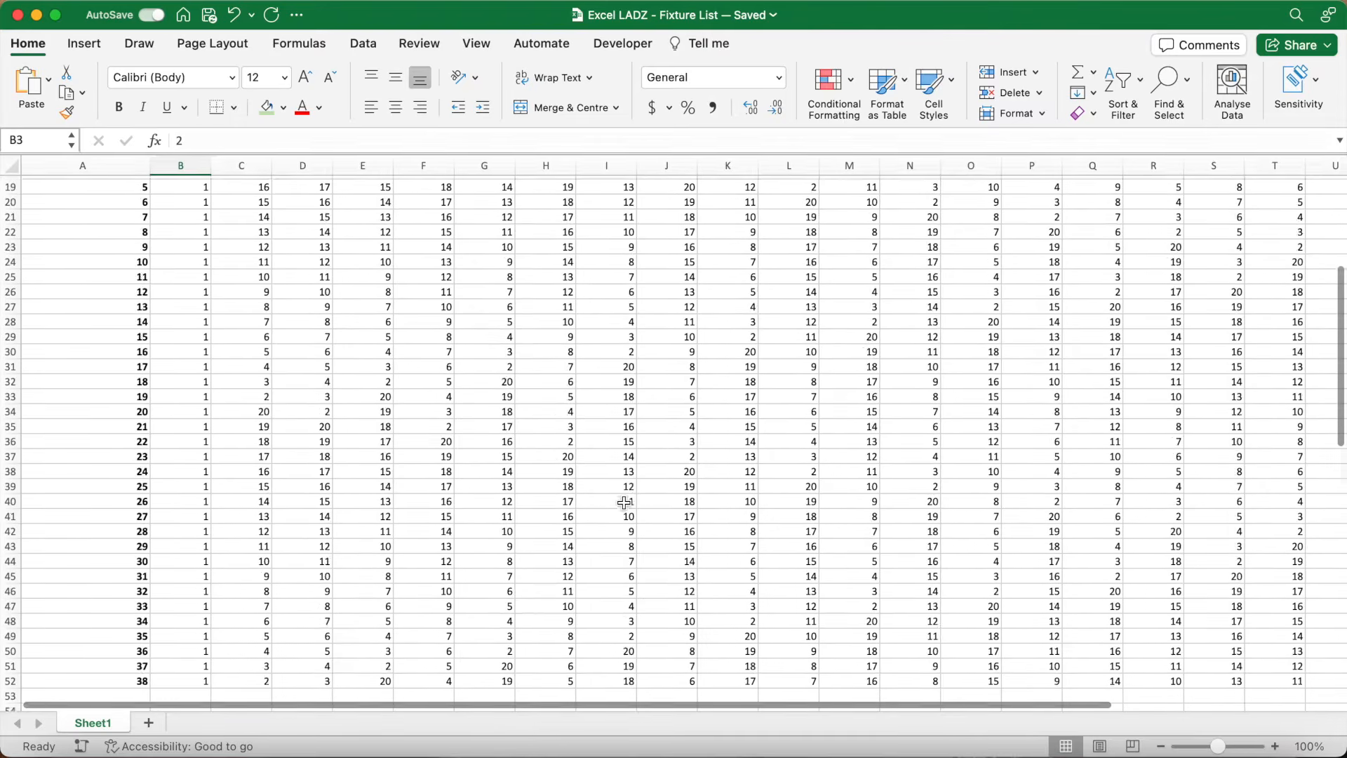
- Set the number of teams in B2 to 10
scroll(310, 231, "down", 1)
left_click(200, 198)
type("10")
key("Return")
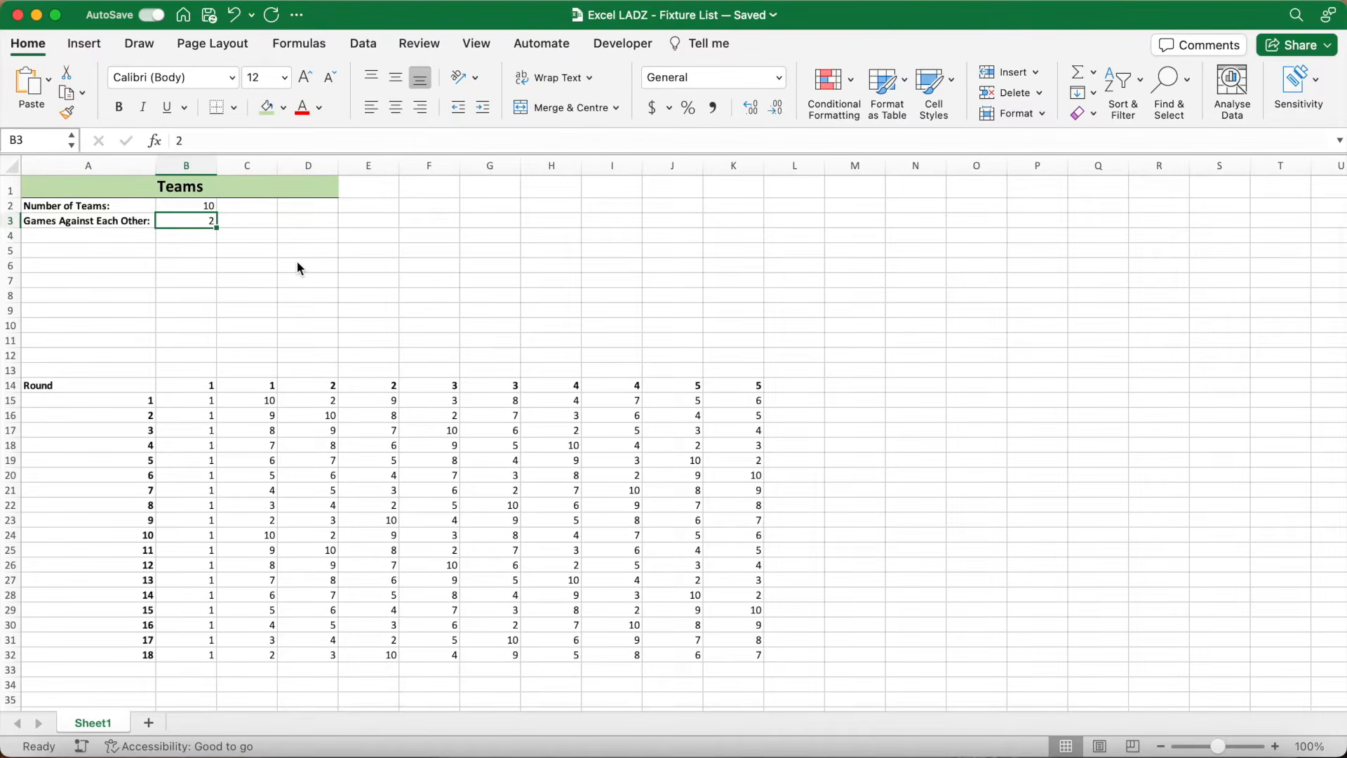
- Start a second table below the fixture grid with the heading "Round" in A114 and 1 in A115
scroll(277, 423, "down", 5)
scroll(277, 423, "down", 20)
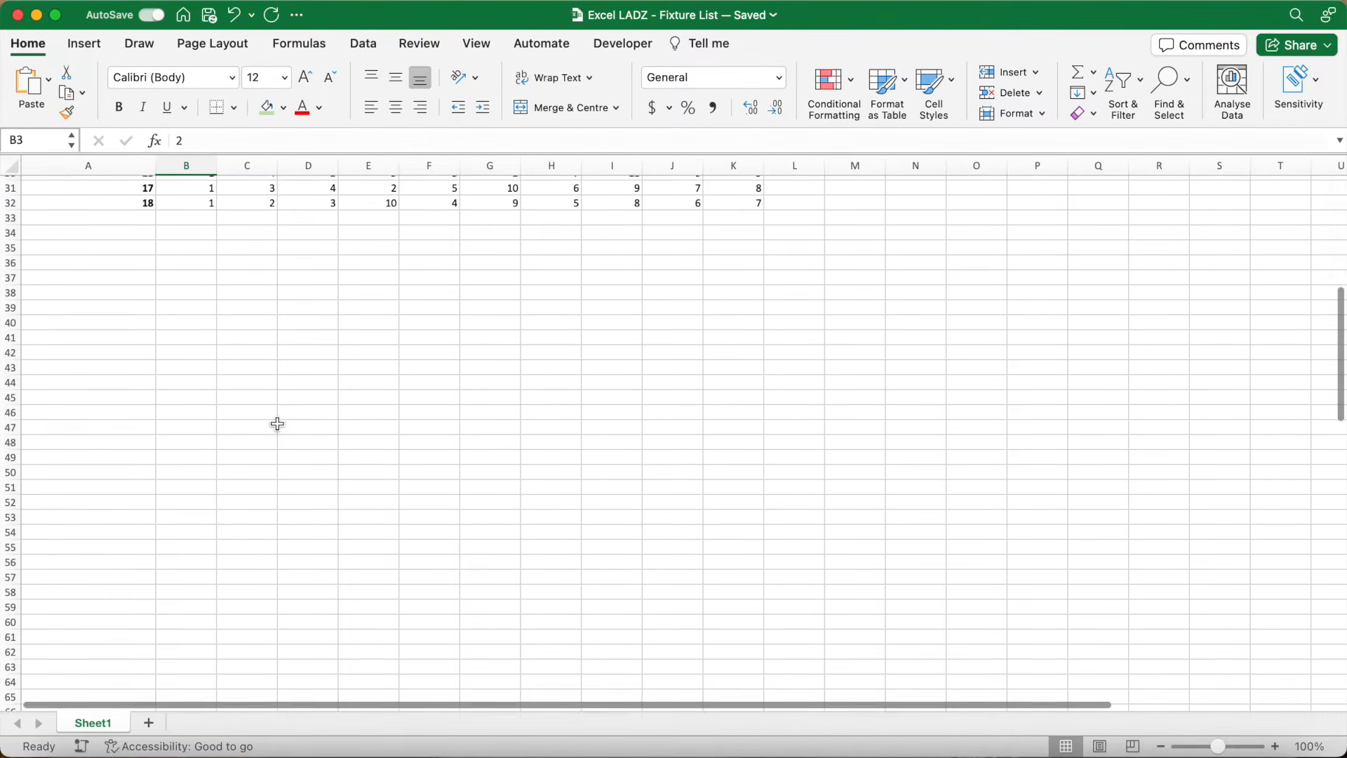
scroll(278, 423, "down", 8)
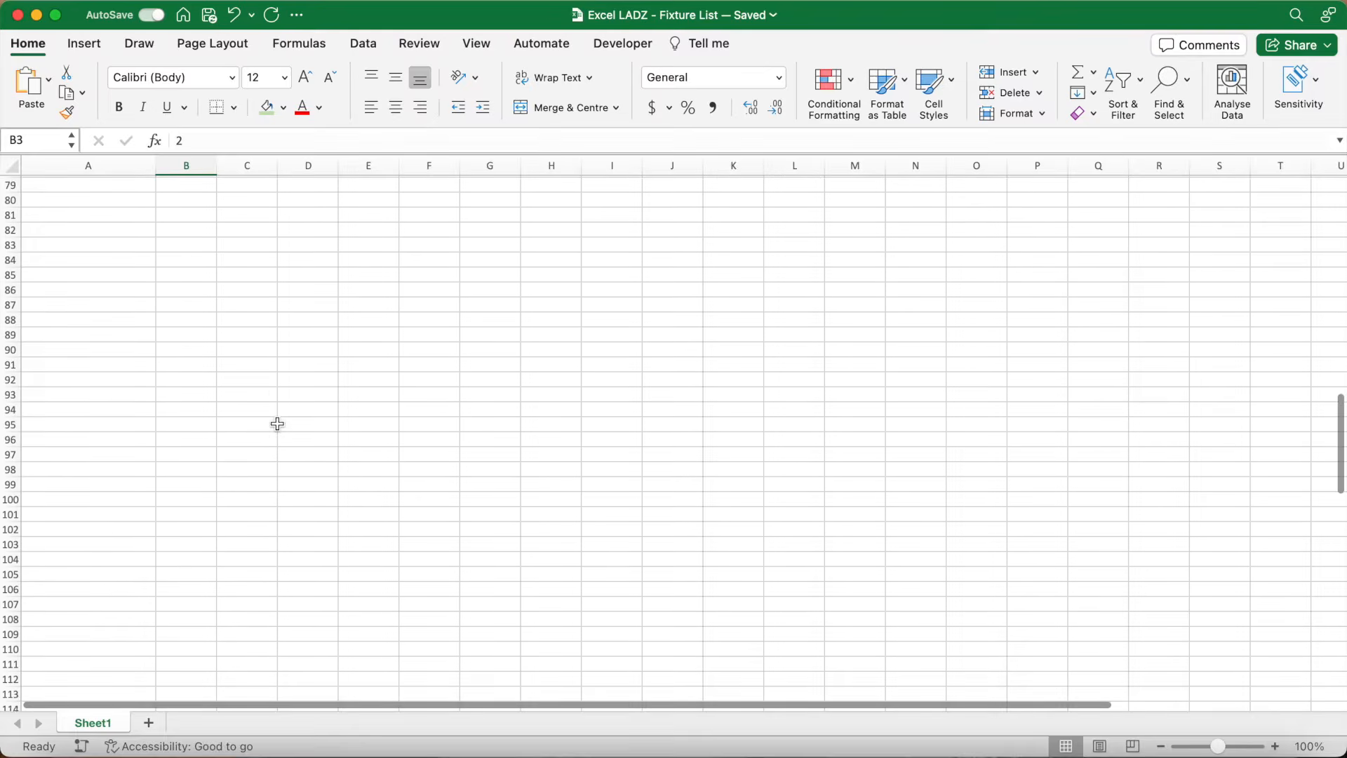
left_click(126, 498)
type("Round")
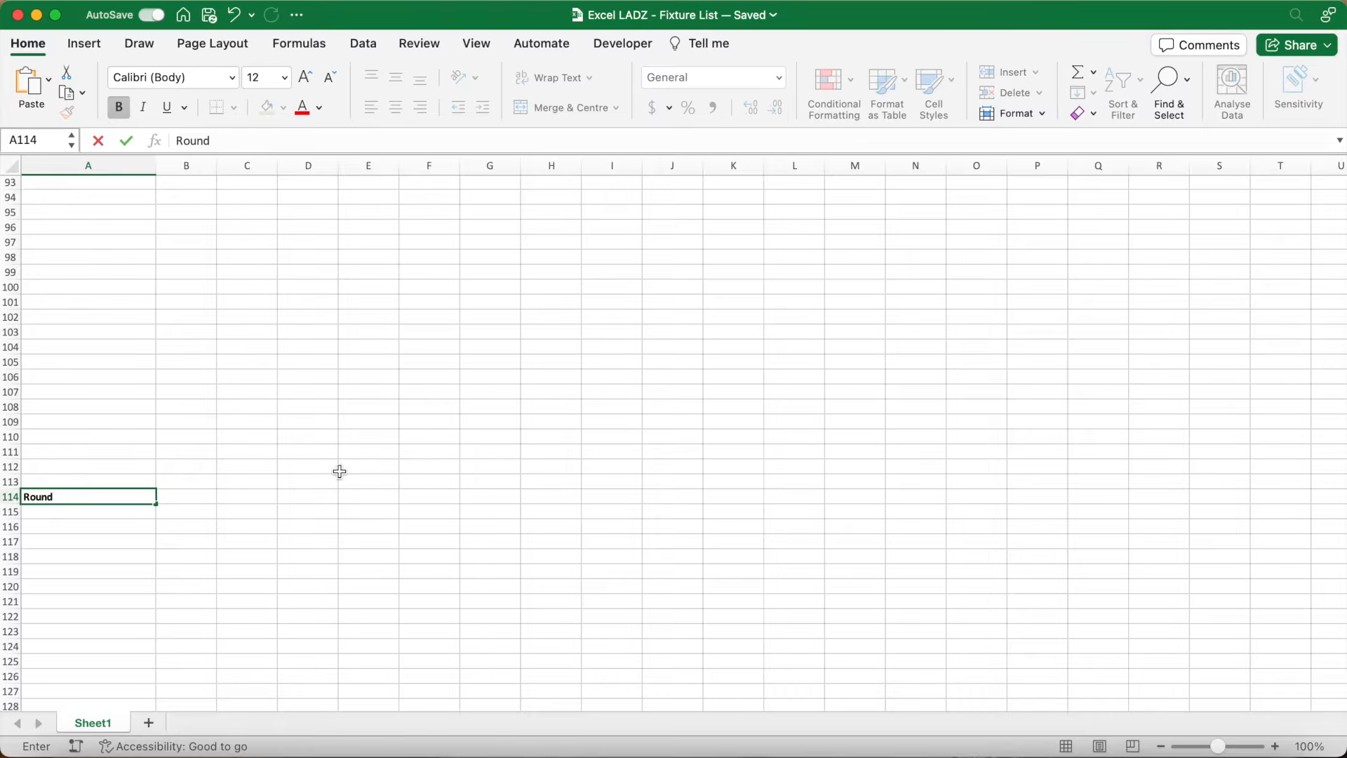
key("Return")
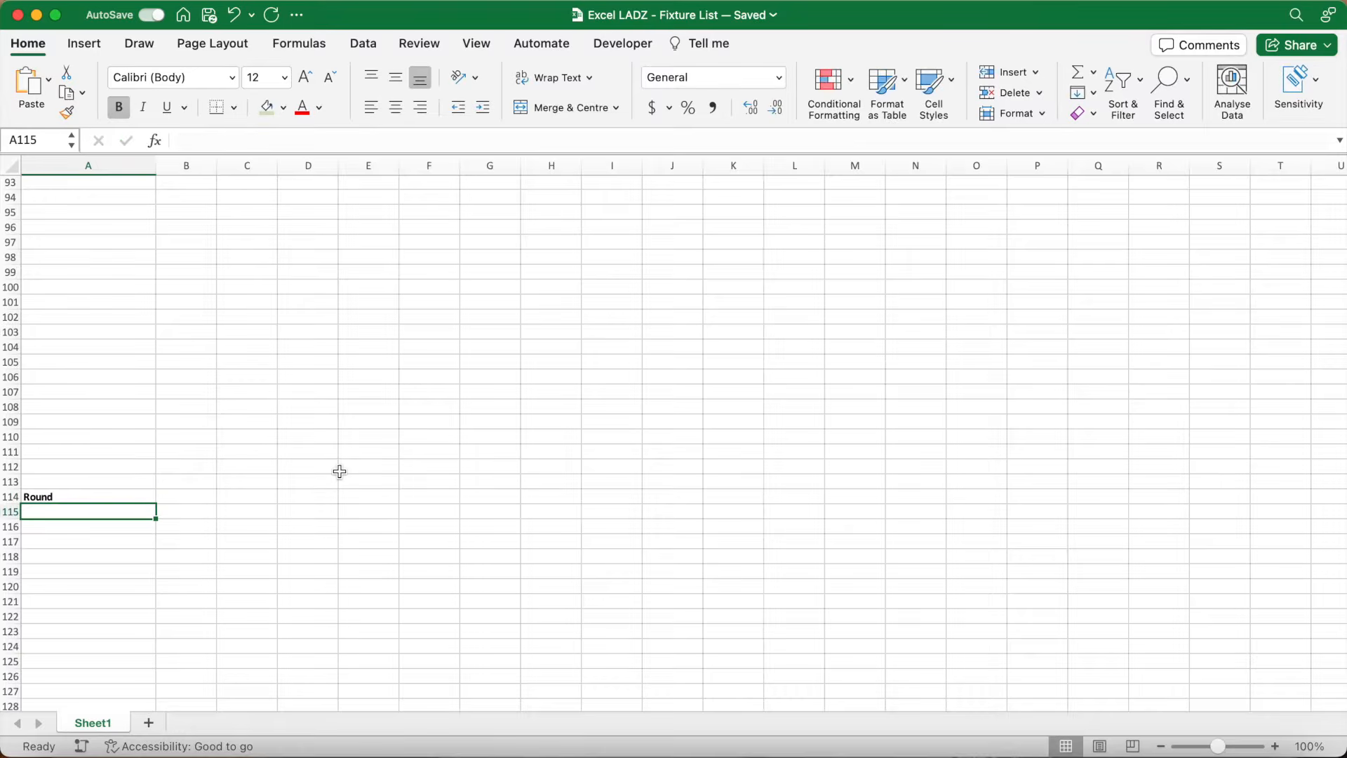
type("=1")
key("Return")
- Enter the round-number formula =IF($A115<(EVEN($B$2)-1)*$B$3,$A115+1,"") in A116
type("=IF(")
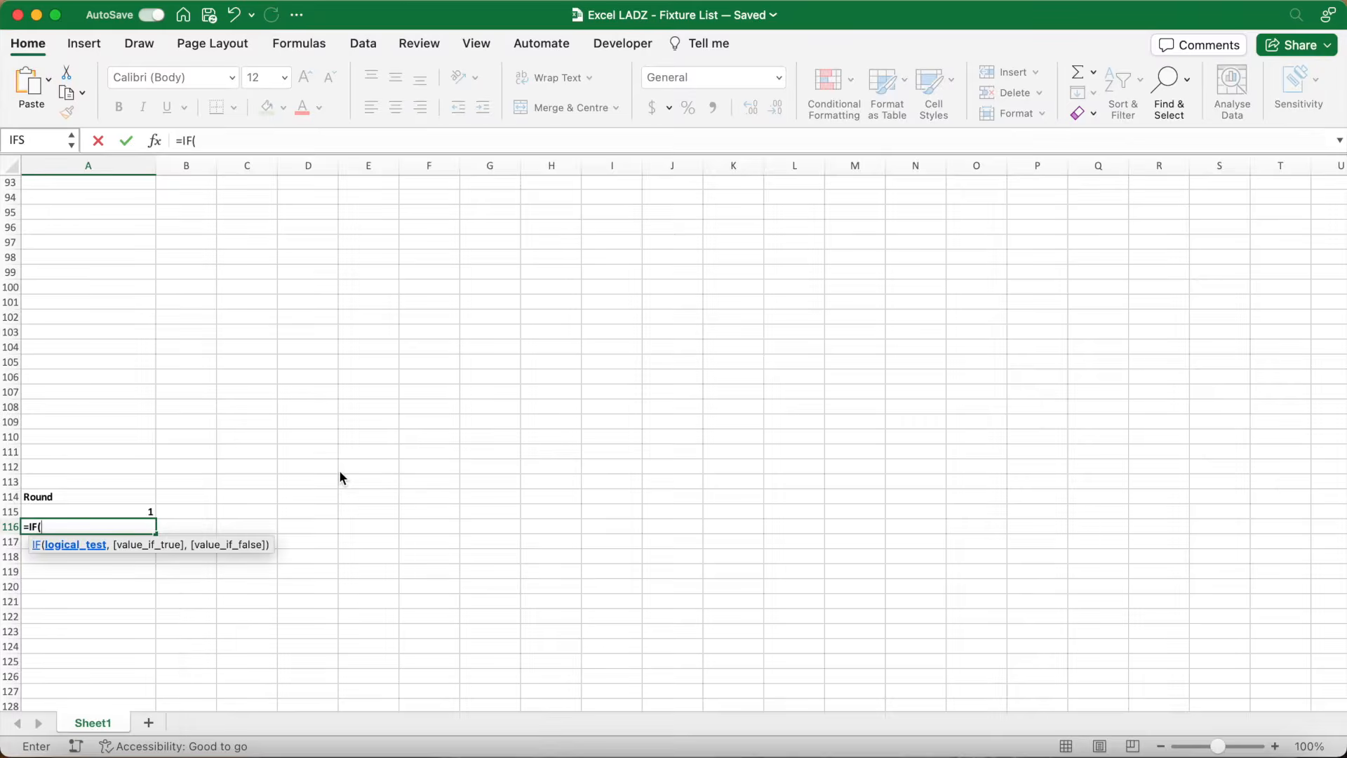
type("$A115")
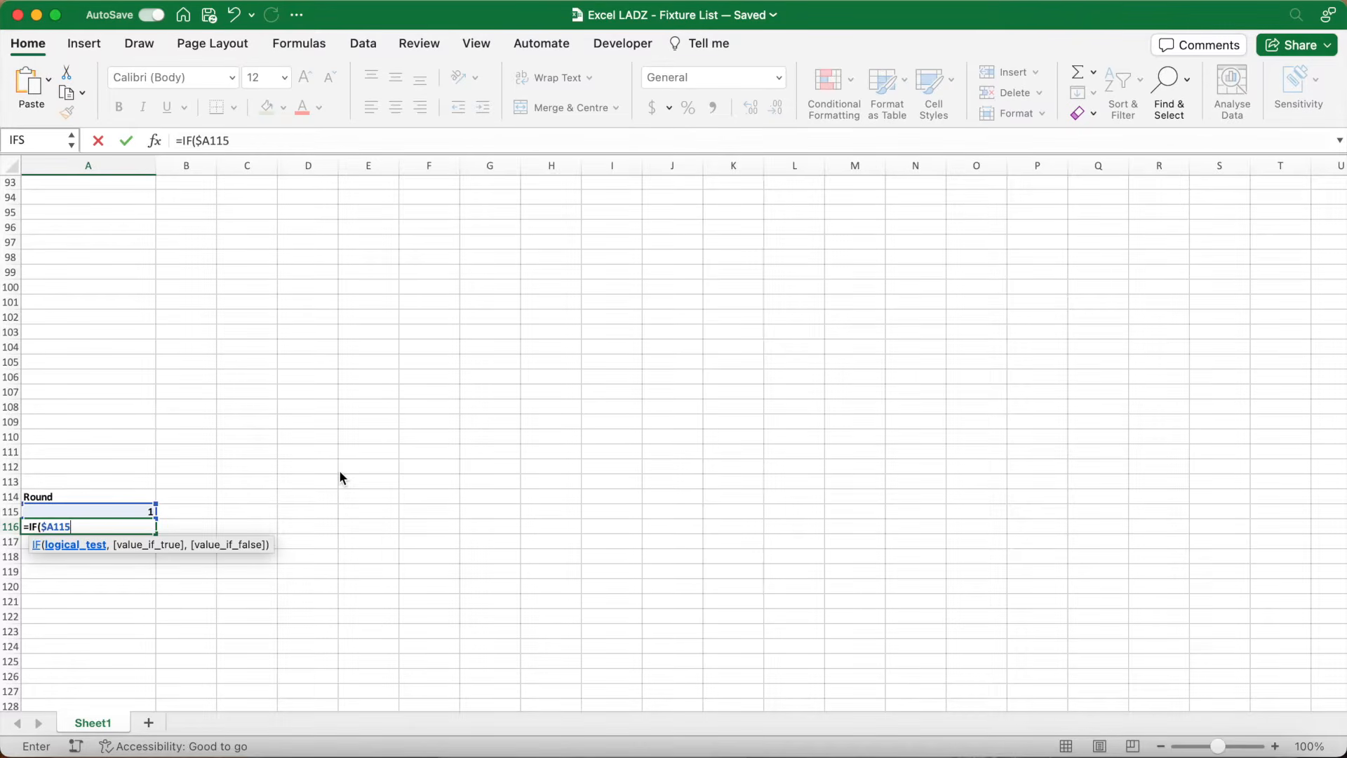
left_click(259, 144)
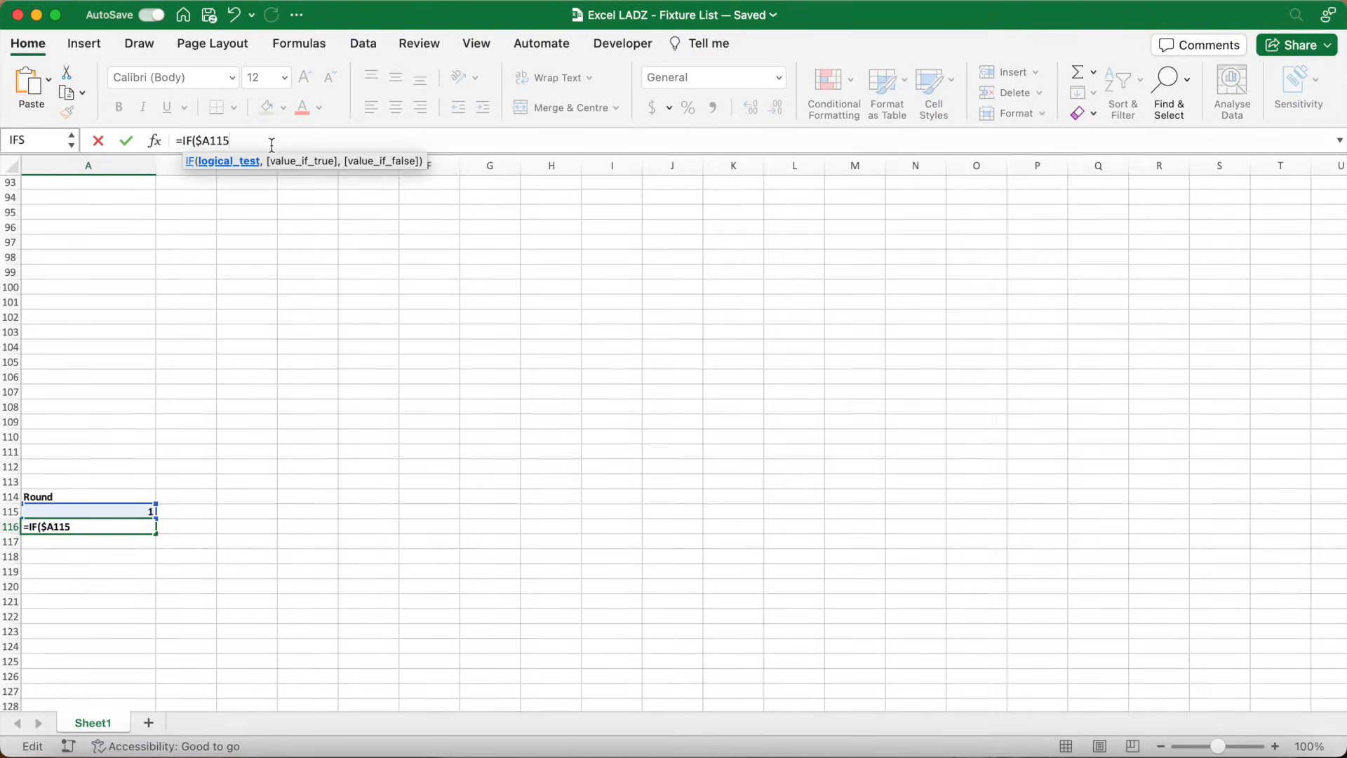
type("<(EVEN")
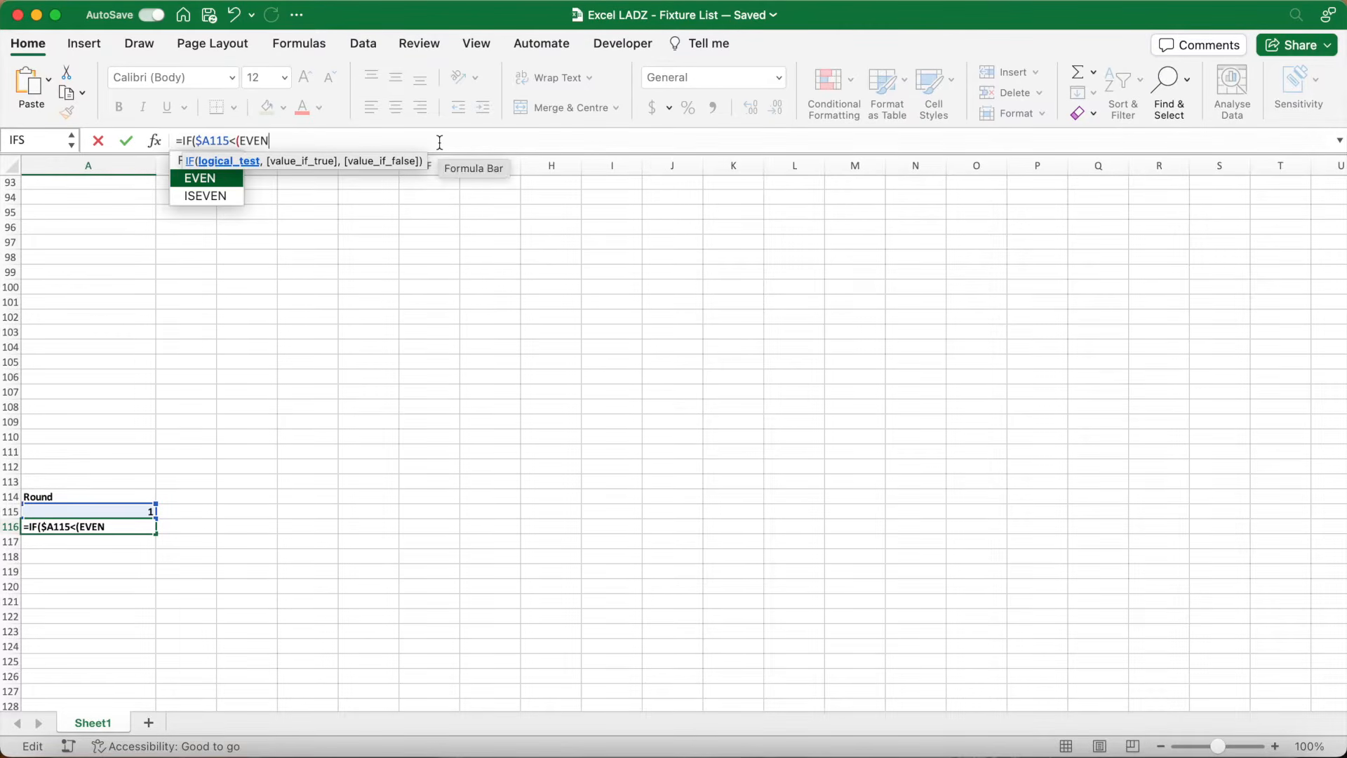
type("(B2")
key("F4")
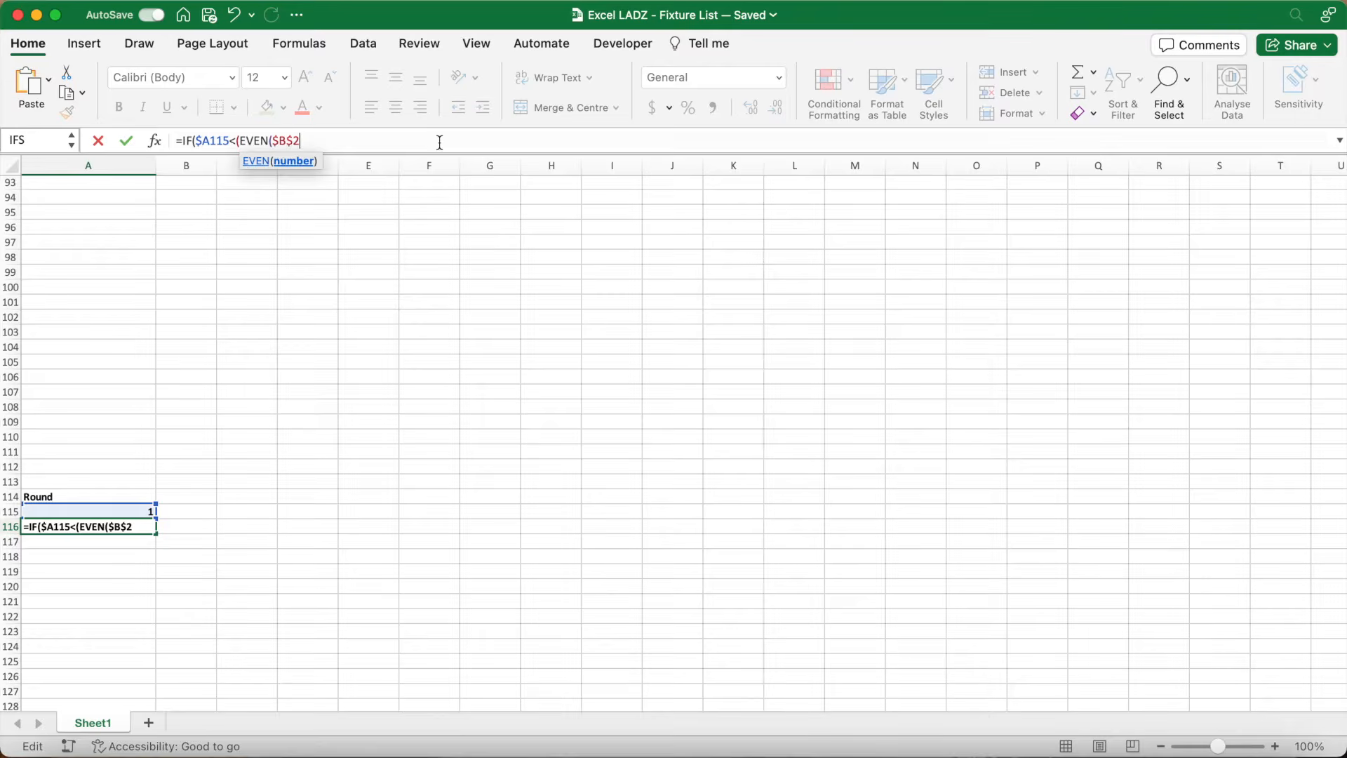
type(")")
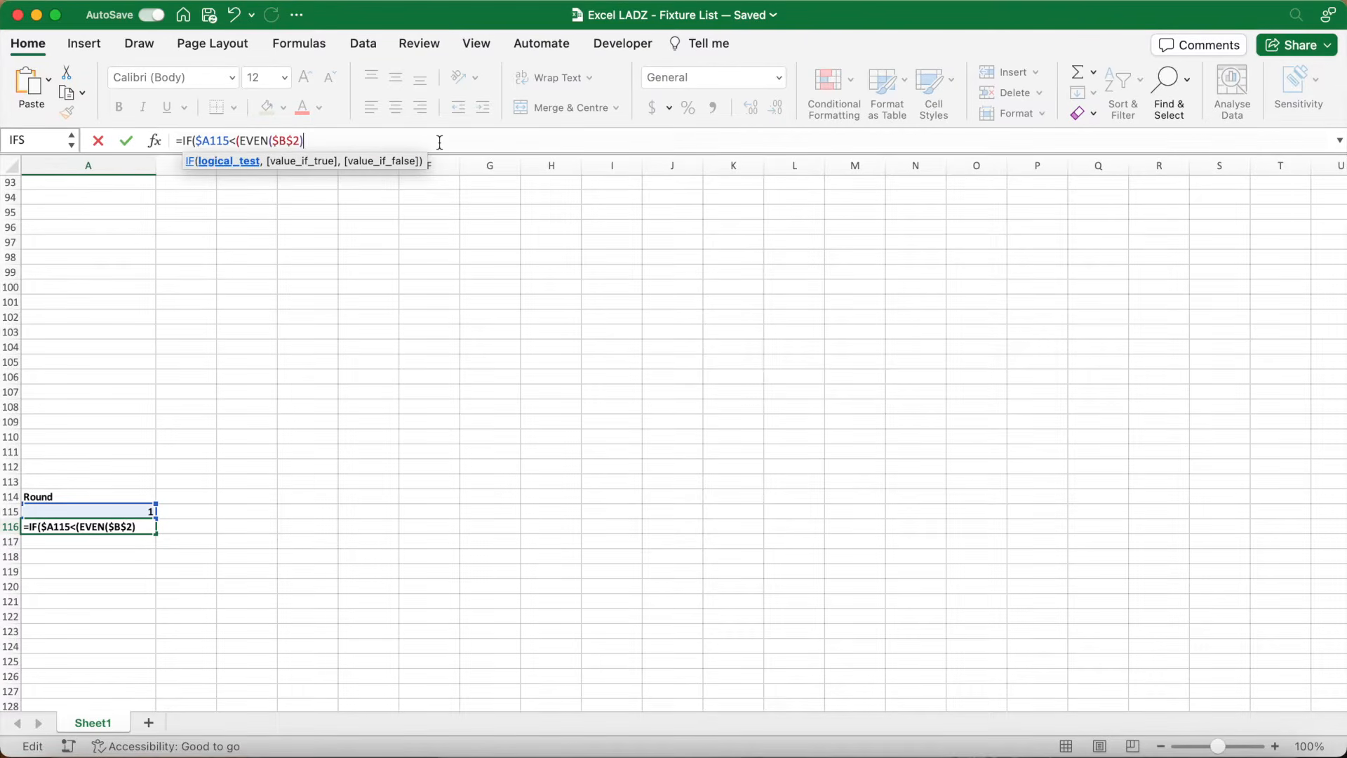
type("-1)*$B$3,$A115")
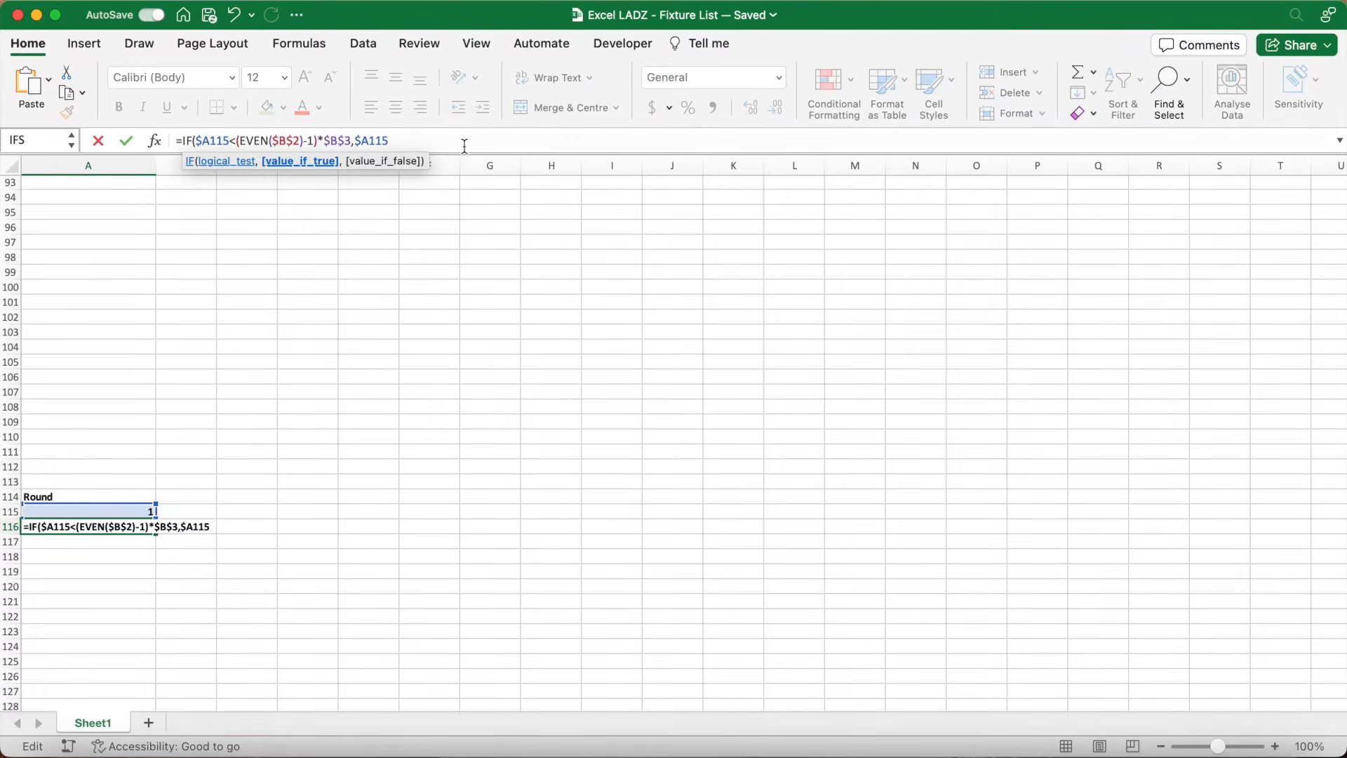
type("+1,\"\")")
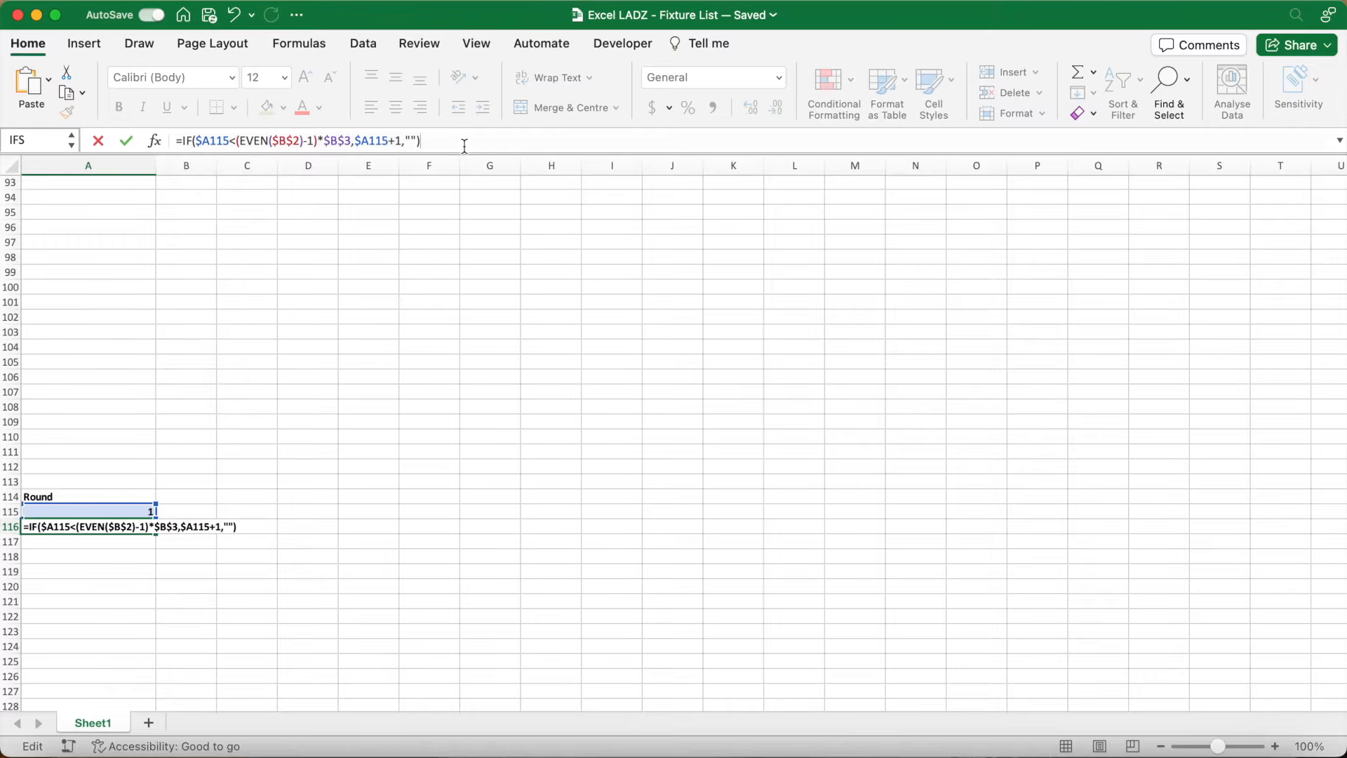
key("Return")
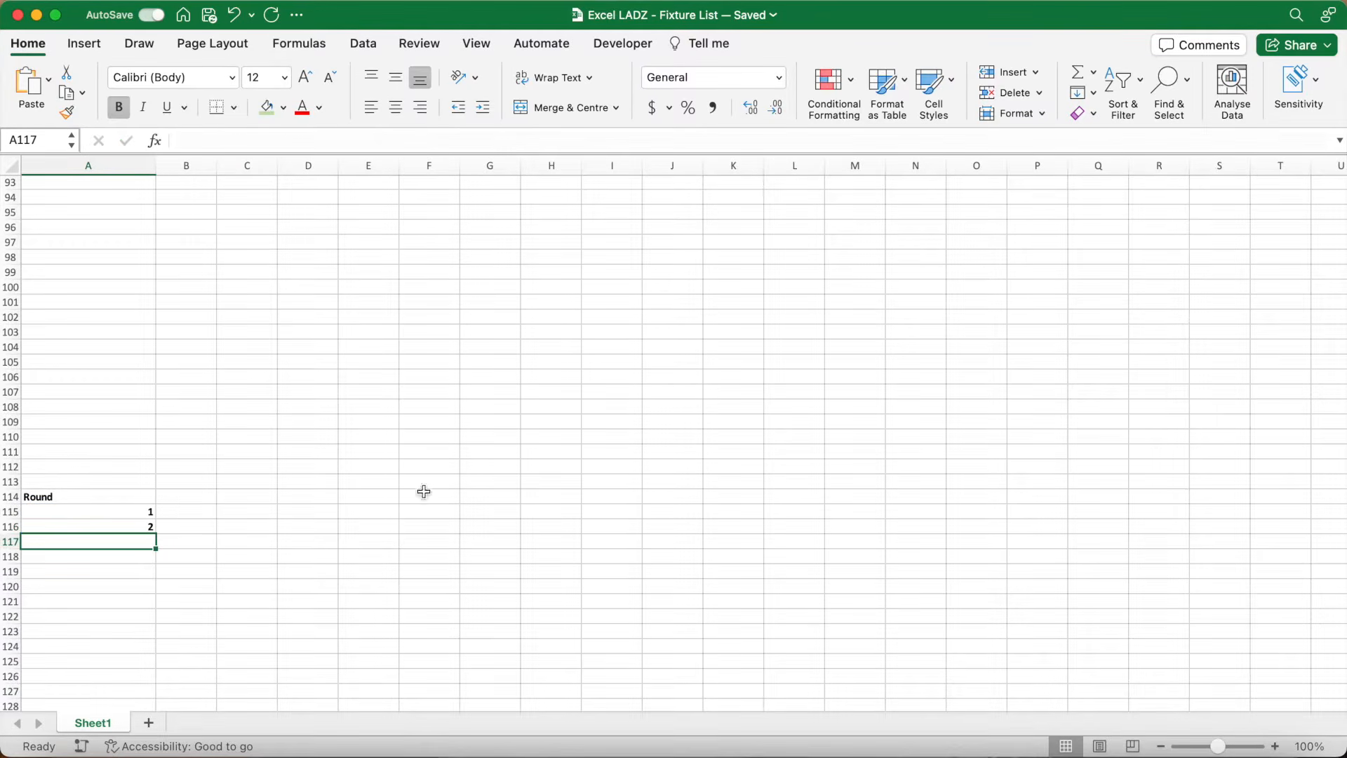
- Fill the A116 round-number formula down column A to row 215
left_click(145, 525)
scroll(355, 535, "down", 4)
left_click_drag(155, 350, 111, 442)
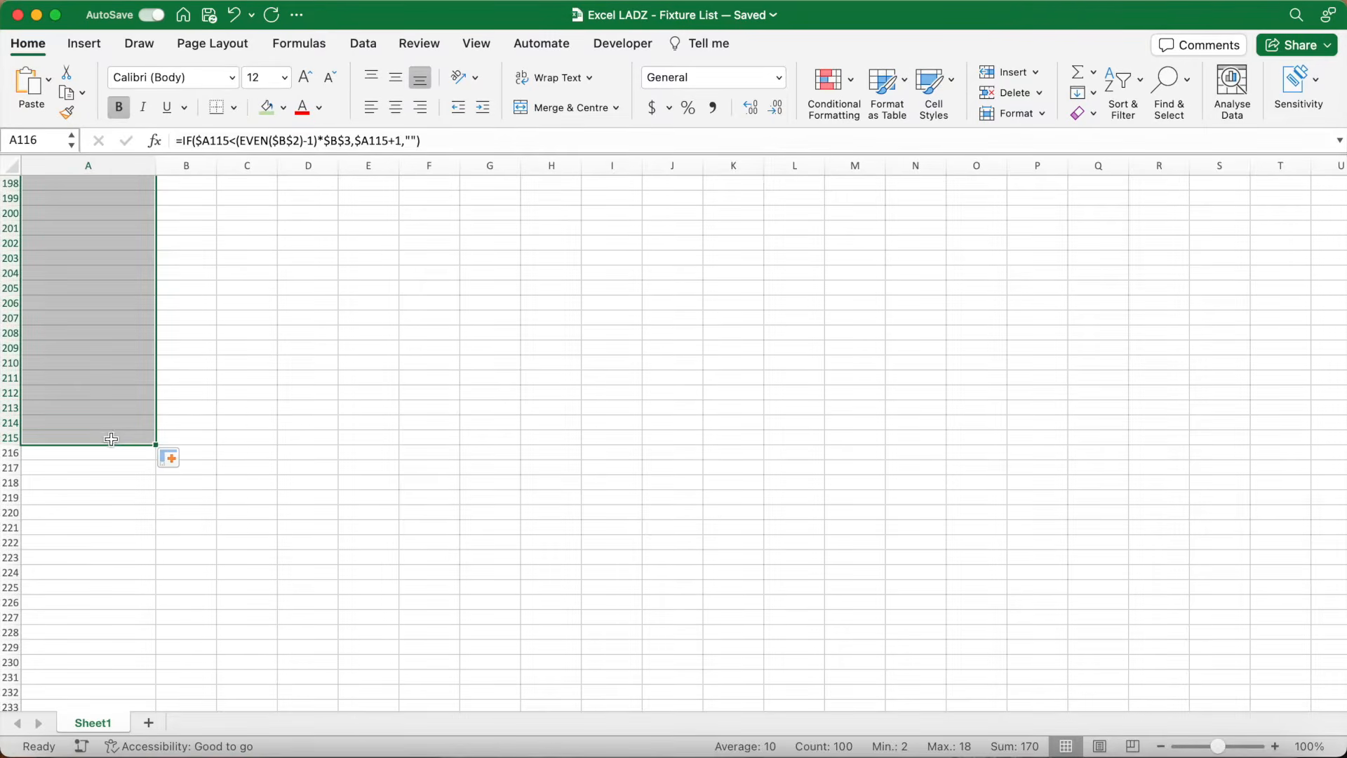
- Enter =1 as the first pair of match-number headings in B114 and C114, beside the second table's Round heading
left_click(111, 438)
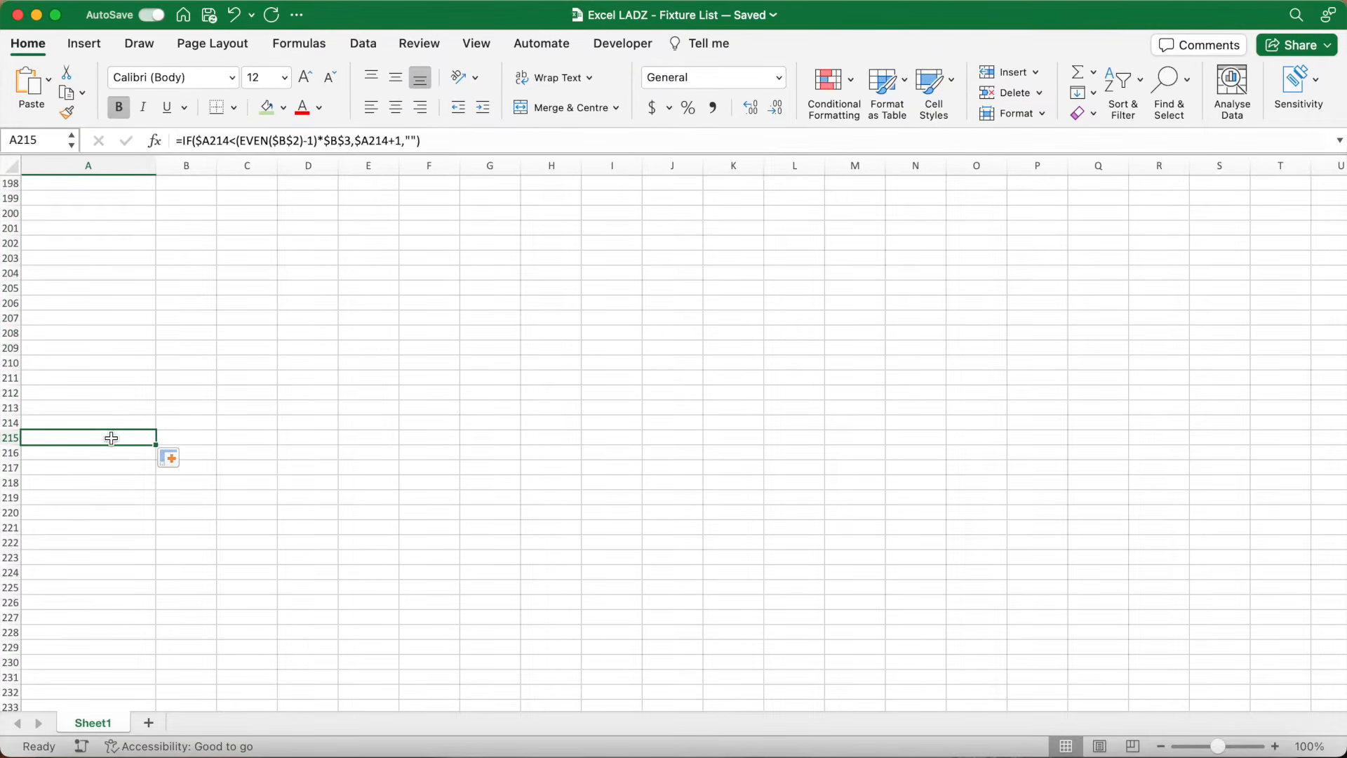
key("super+shift+Up")
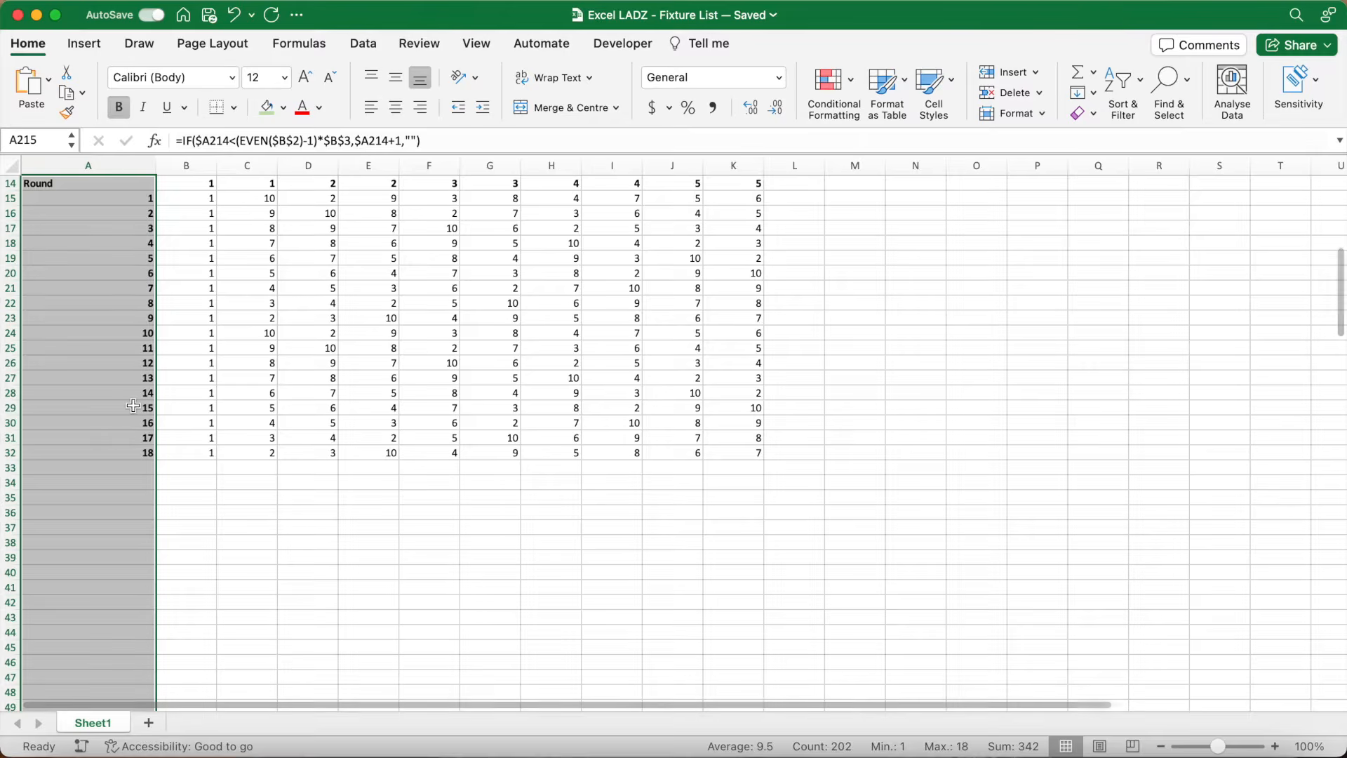
scroll(132, 405, "down", 20)
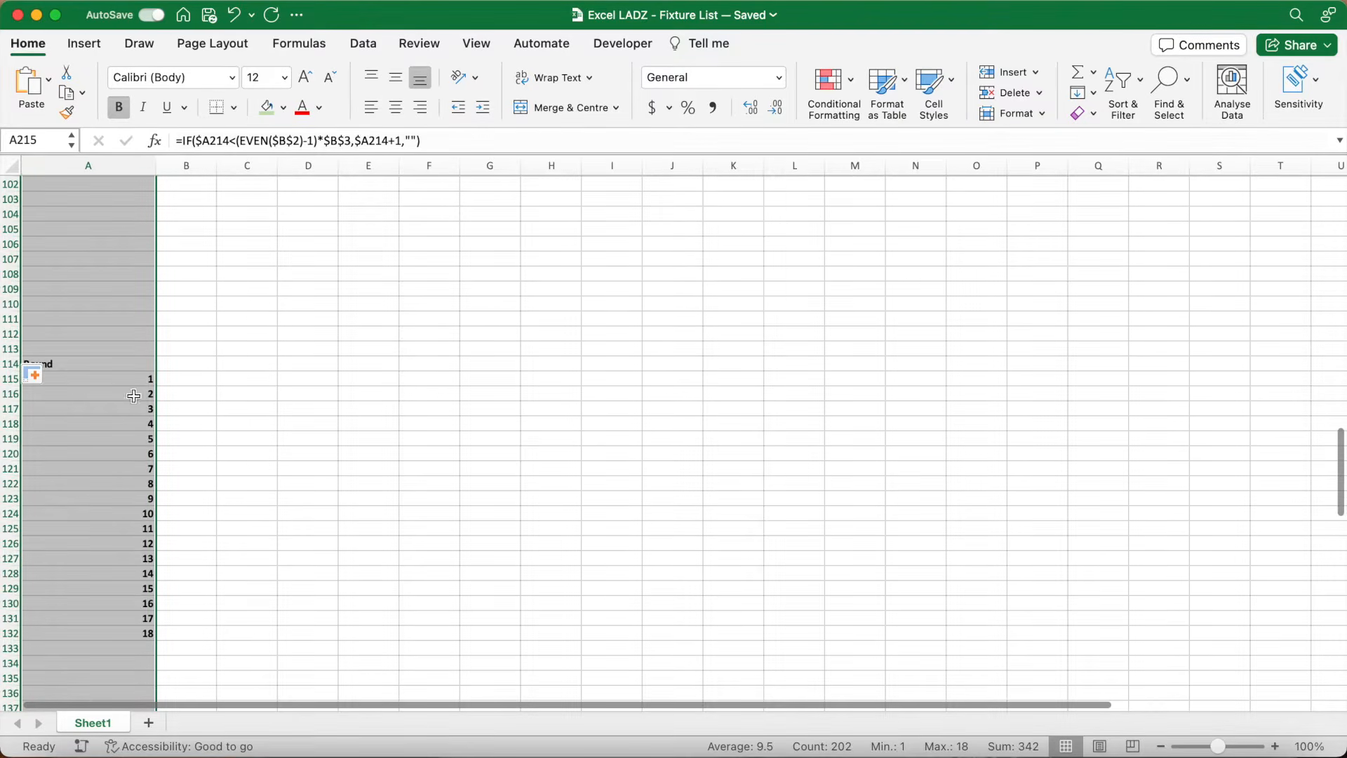
left_click(187, 362)
type("1")
key("Tab")
type("=1")
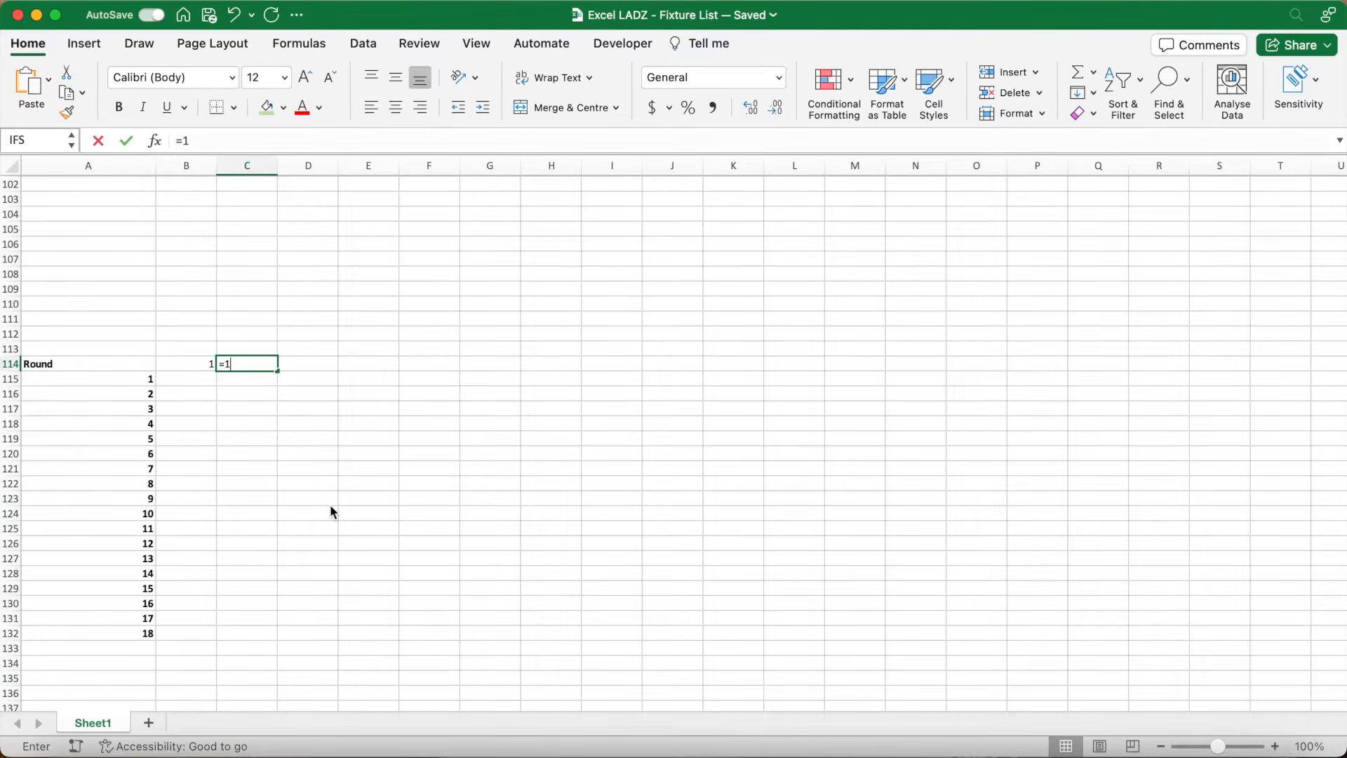
key("Tab")
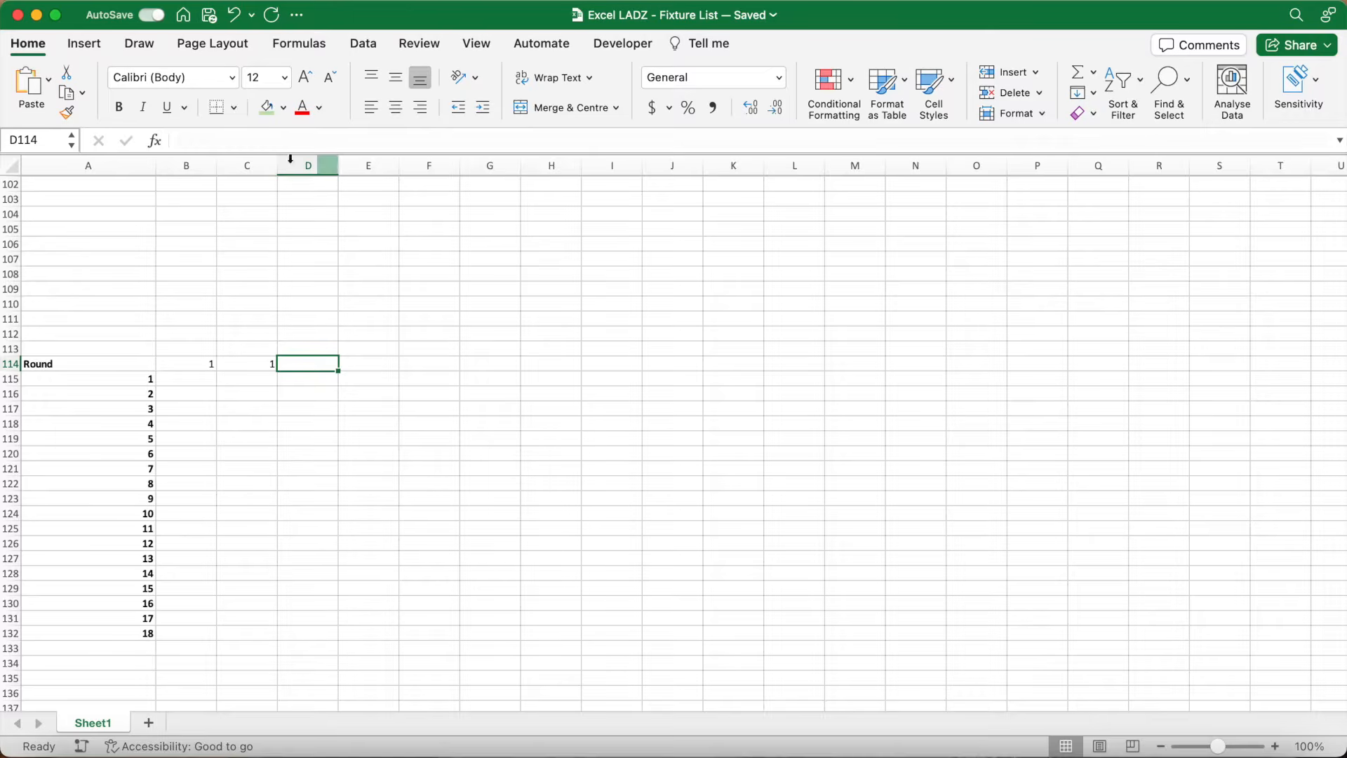
- Enter the match-number heading formula =IF(B114<(EVEN($B$2)/2),B114+1,"") in D114
left_click(285, 141)
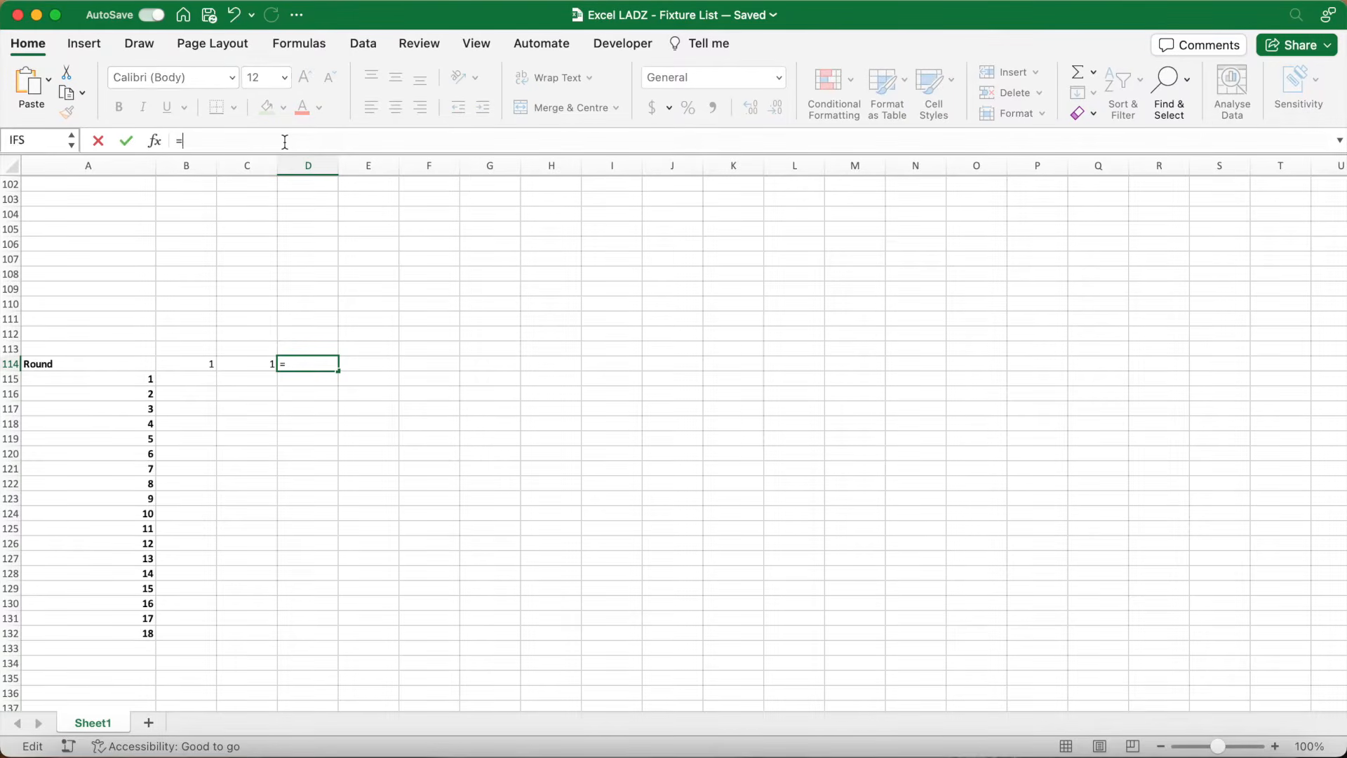
type("=IF(B114")
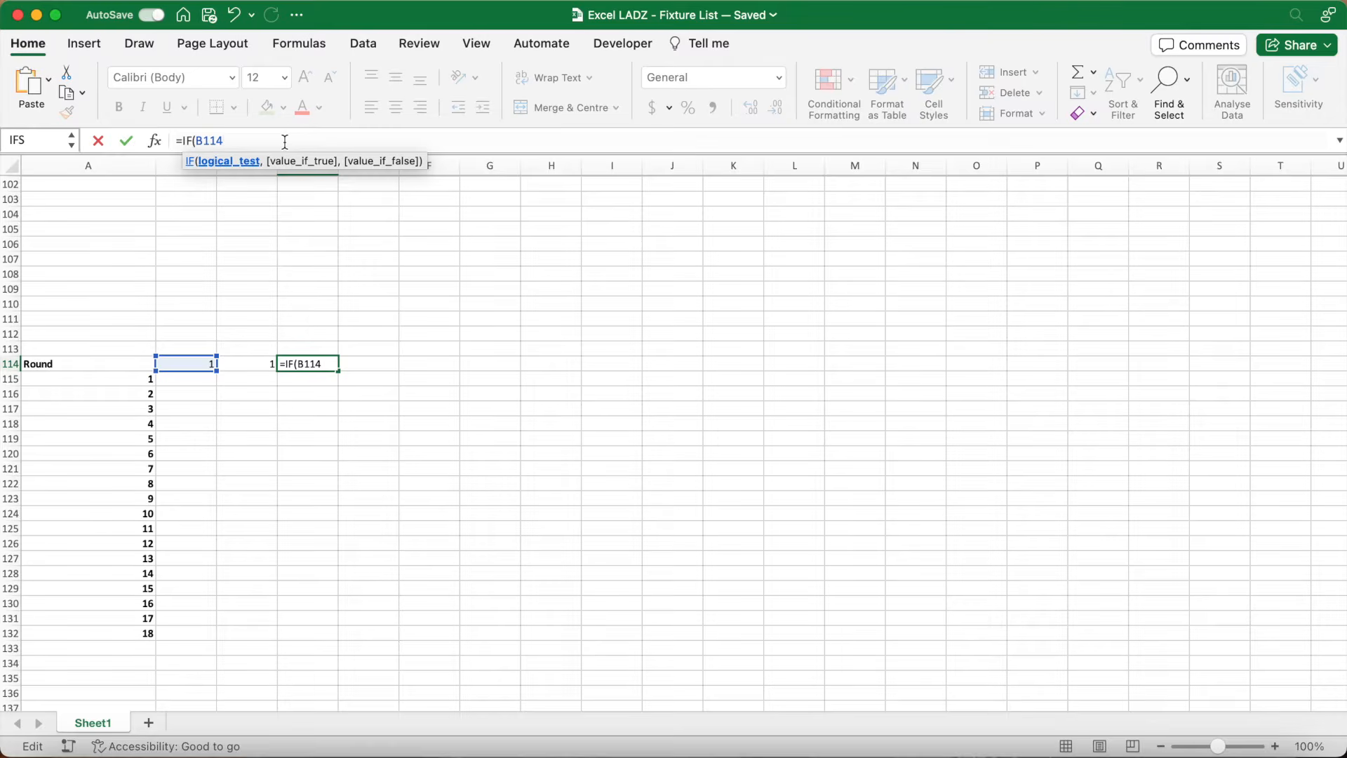
type("<(EVEN")
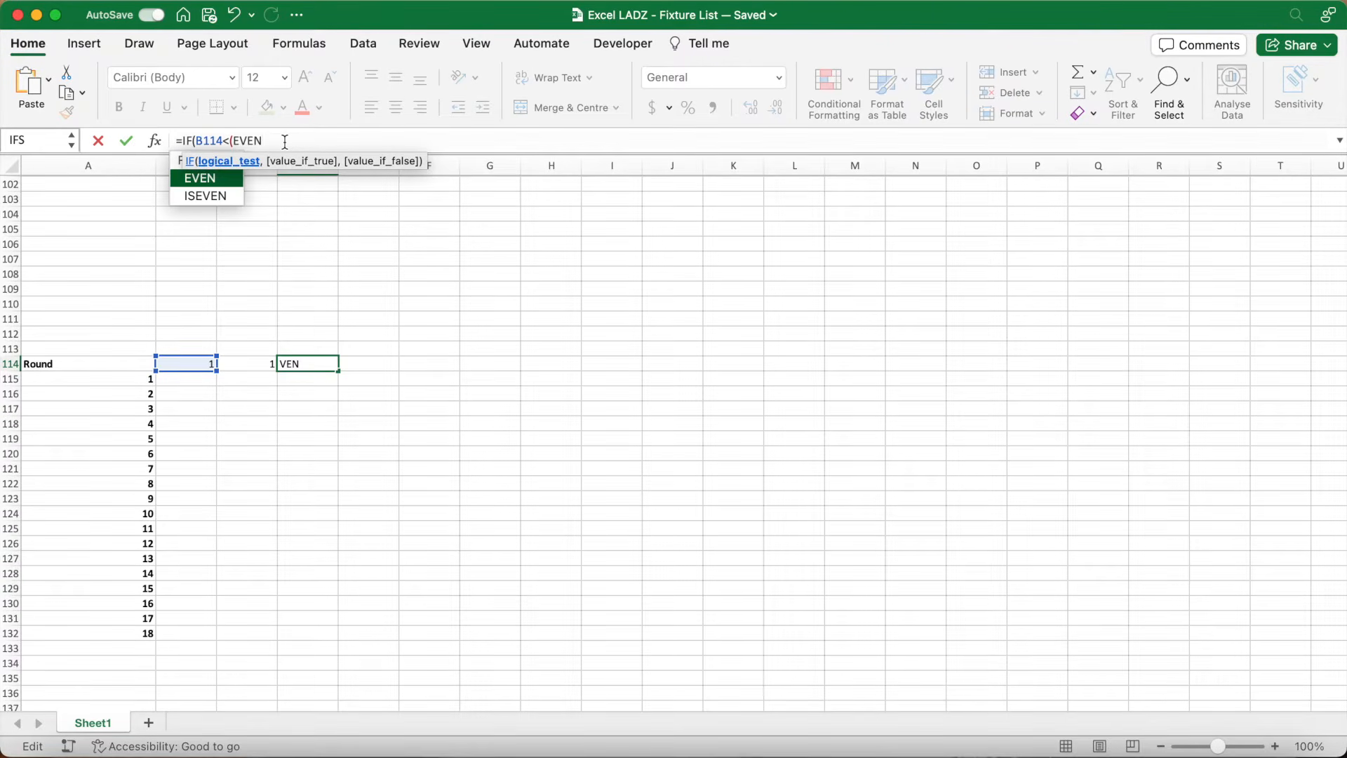
type("($B$2")
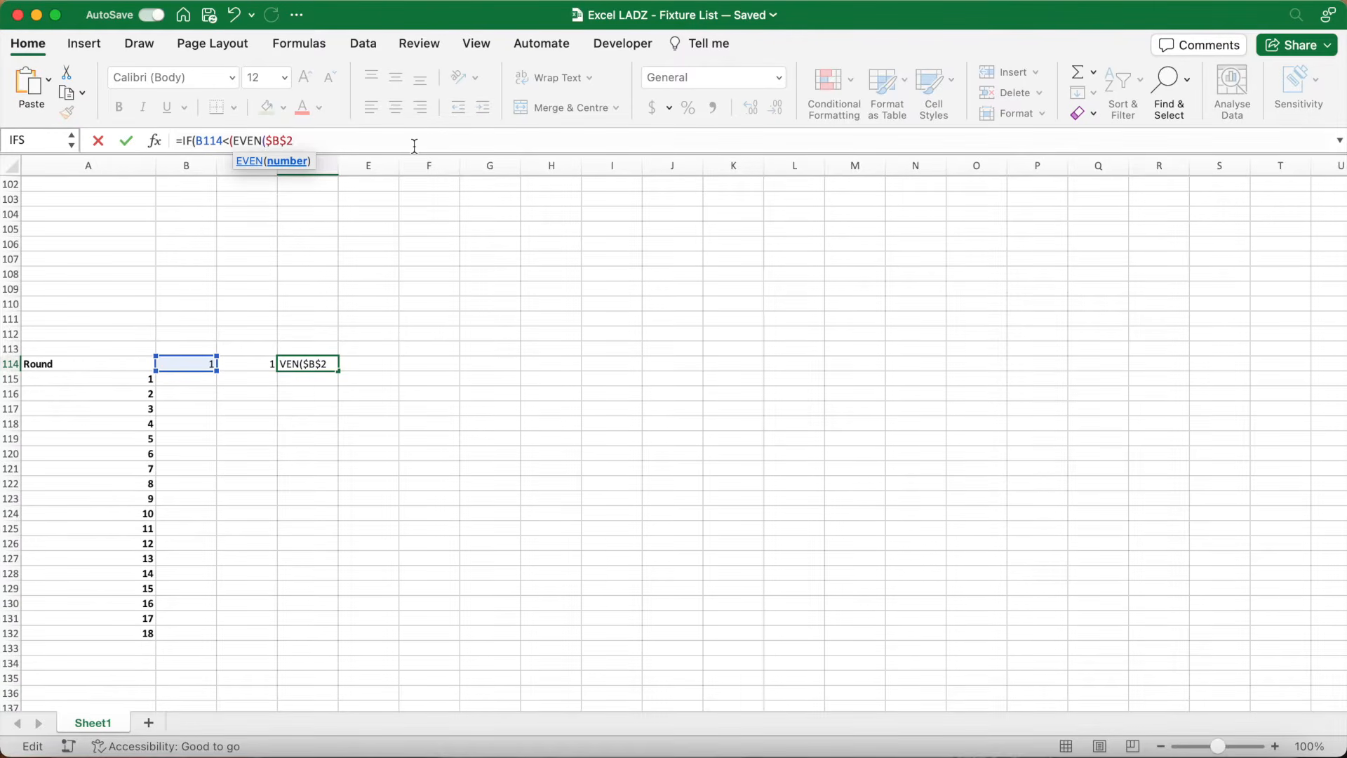
type(")")
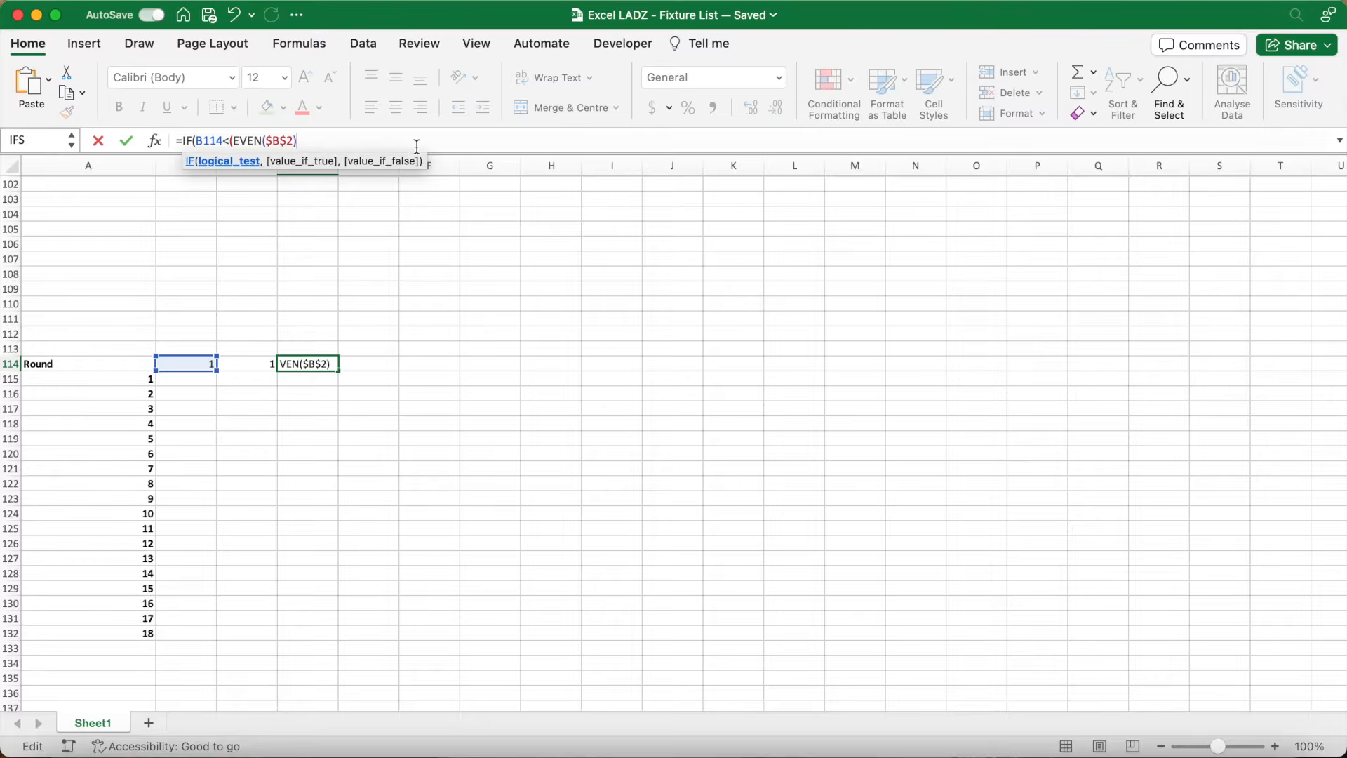
type("/2")
type("),")
type("B114")
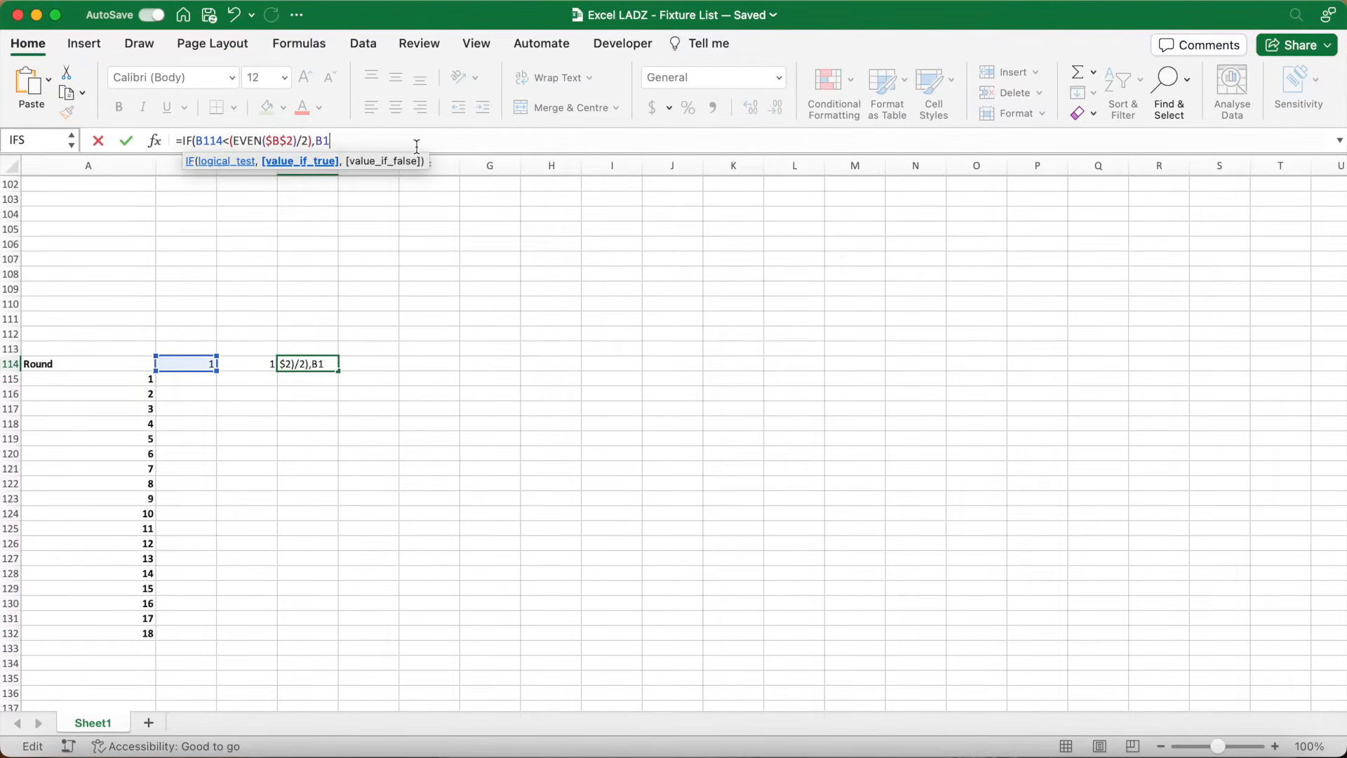
type("+1,\"\"")
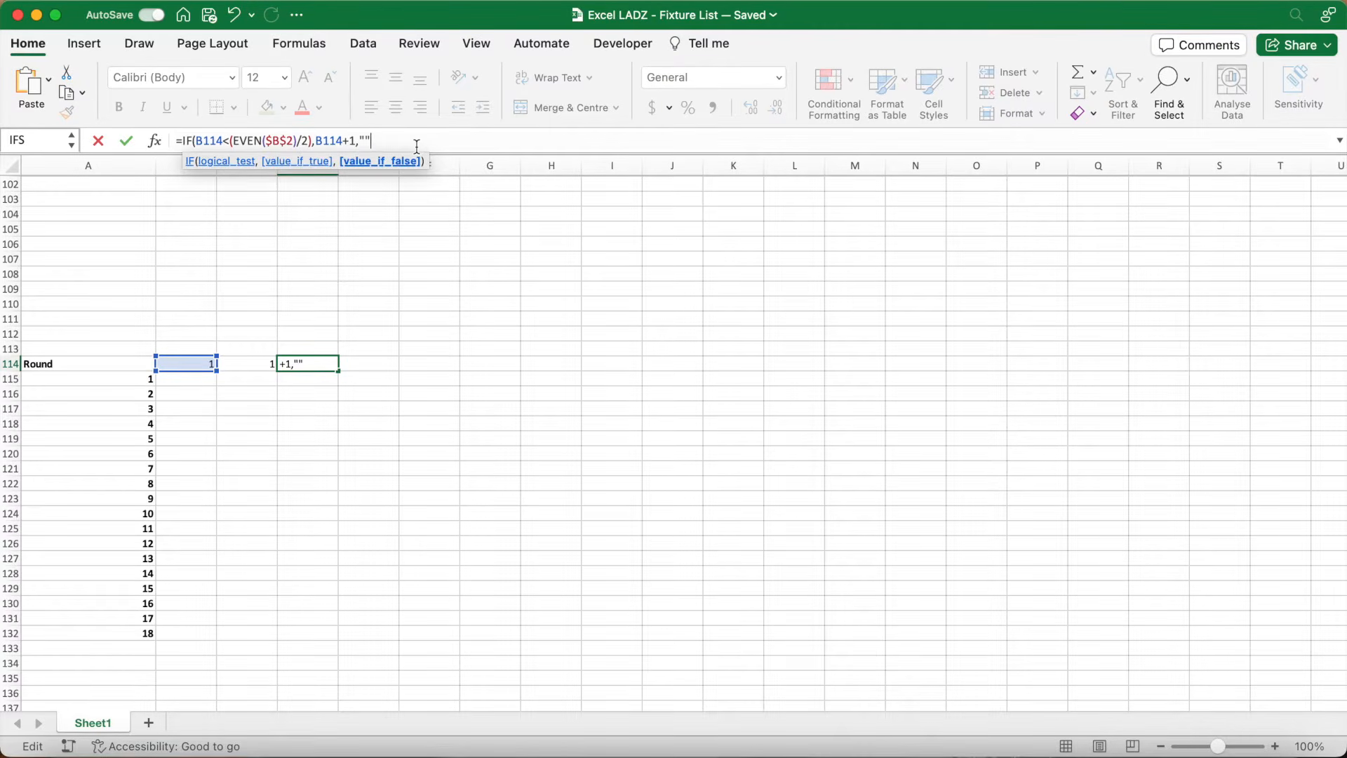
type(")")
key("Return")
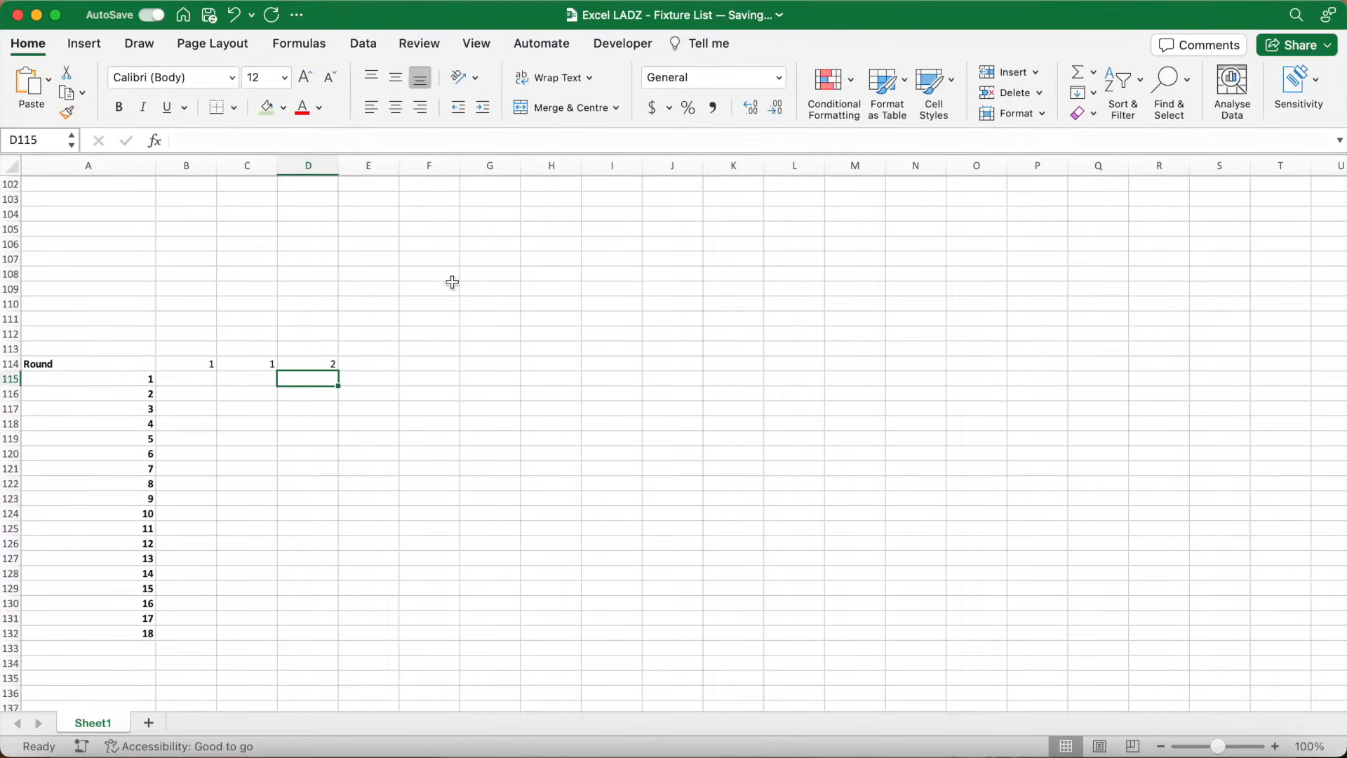
- Fill the D114 heading formula across row 114 and make the match-number headings from B114 onward bold
left_click(323, 363)
left_click_drag(336, 368, 1310, 378)
scroll(893, 444, "left", 5)
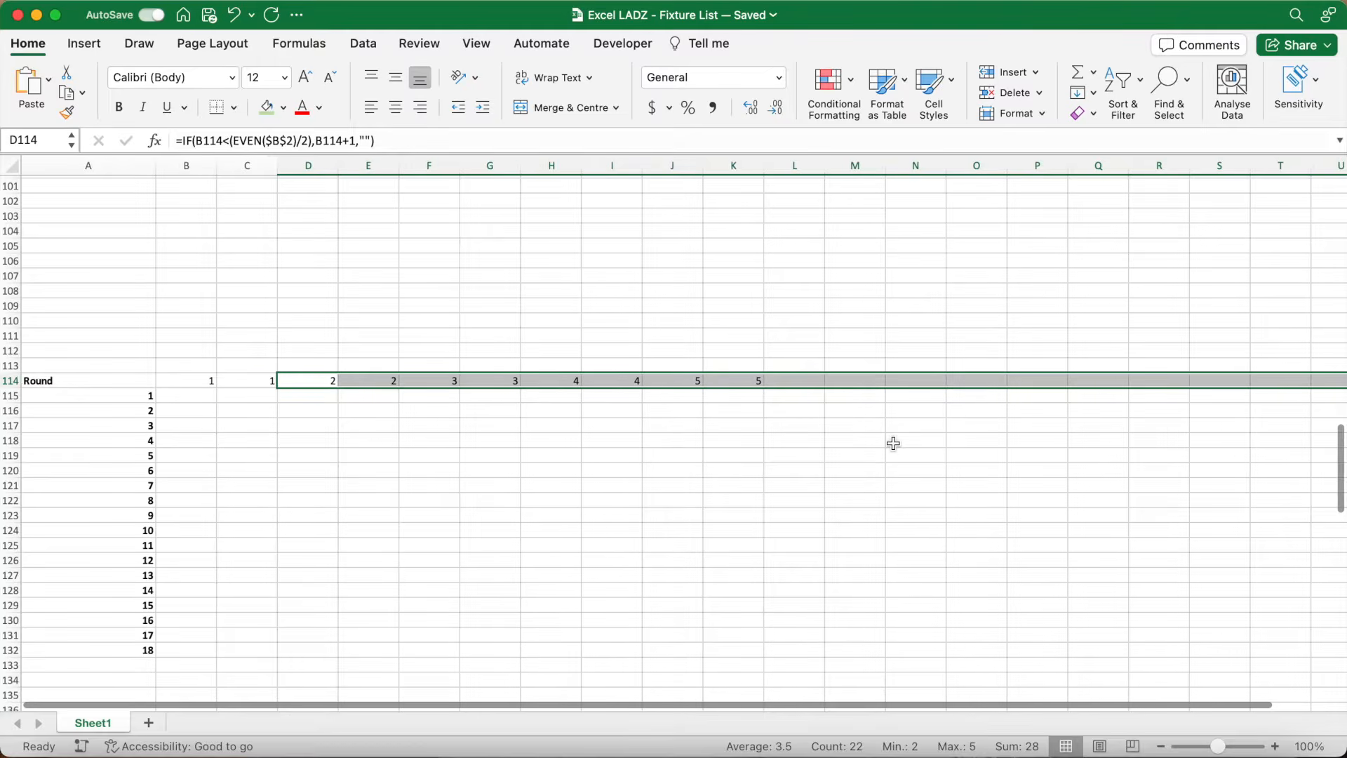
left_click_drag(186, 381, 263, 381)
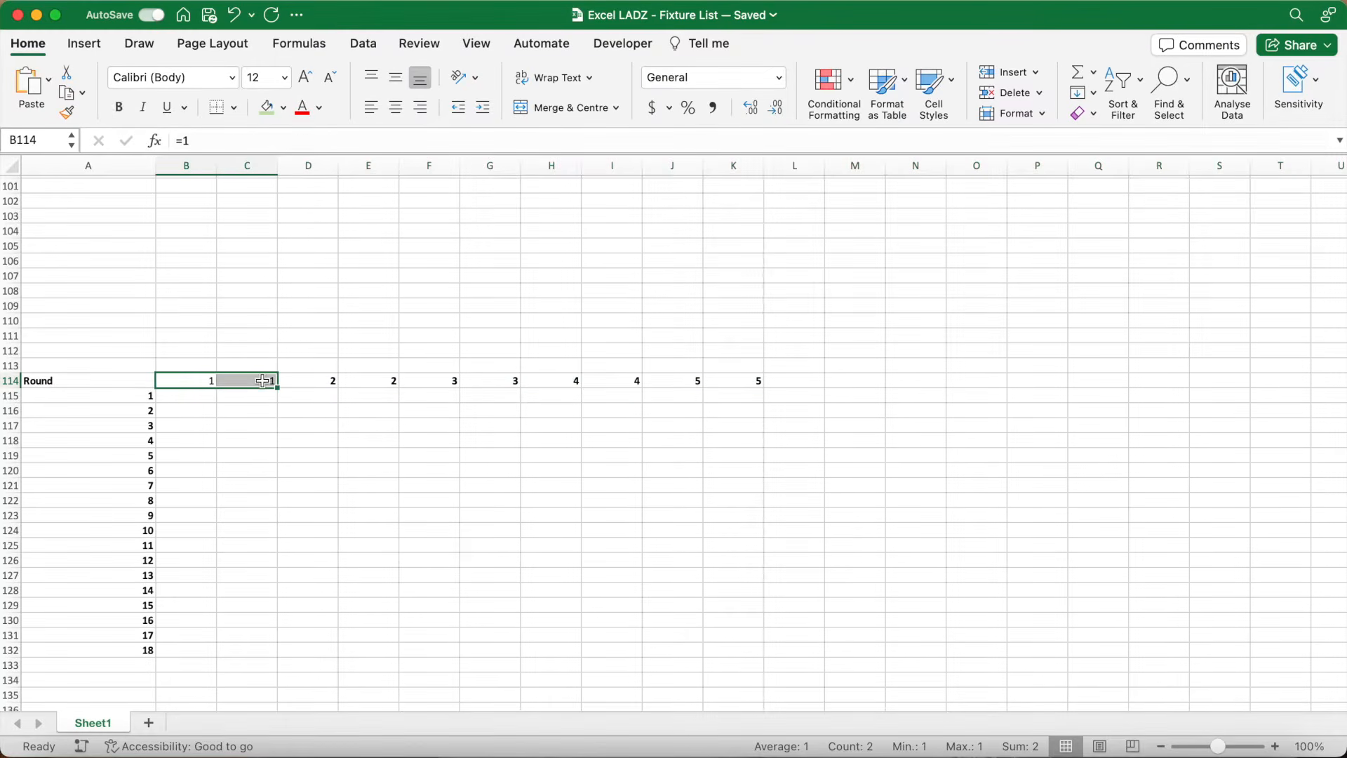
- Write the formula =IF(ISEVEN($A115),C15,B15) in B115 to swap the first team's side in even rounds
left_click(200, 397)
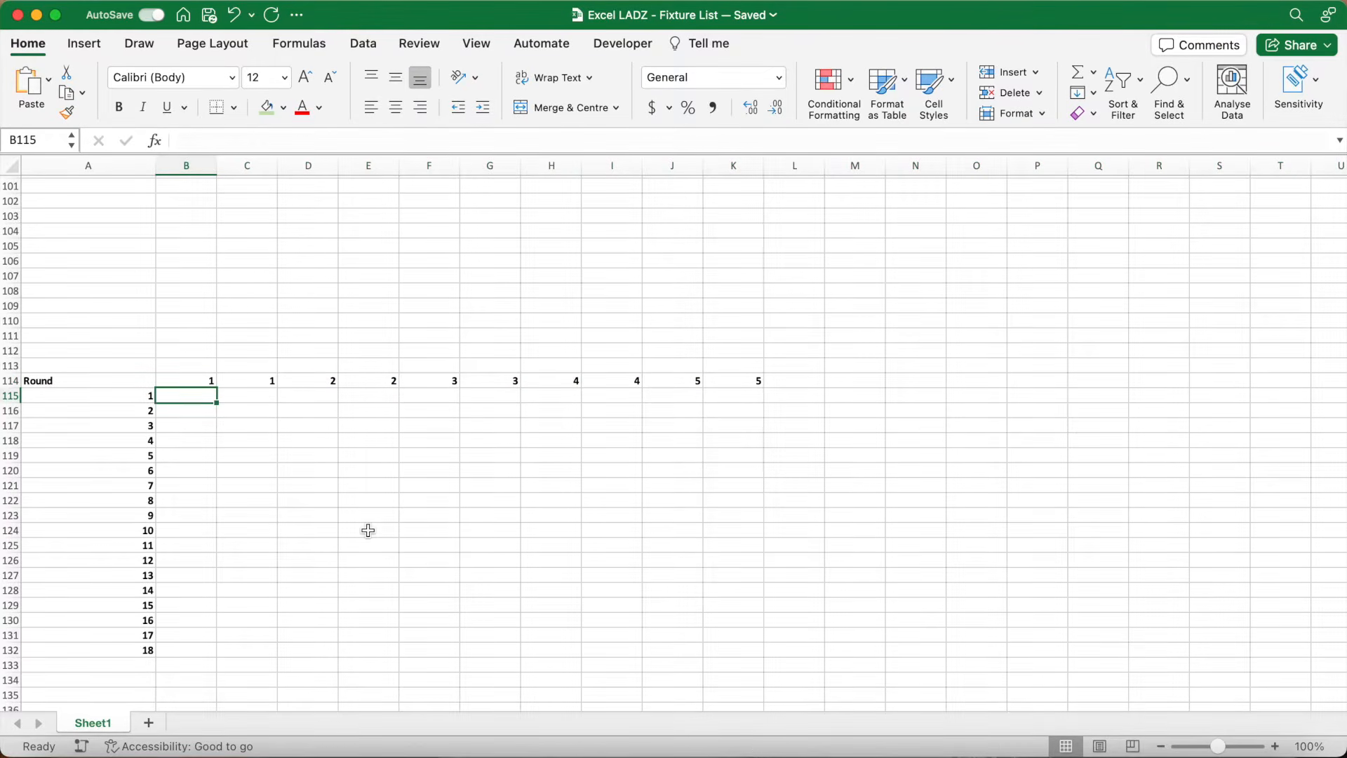
type("=")
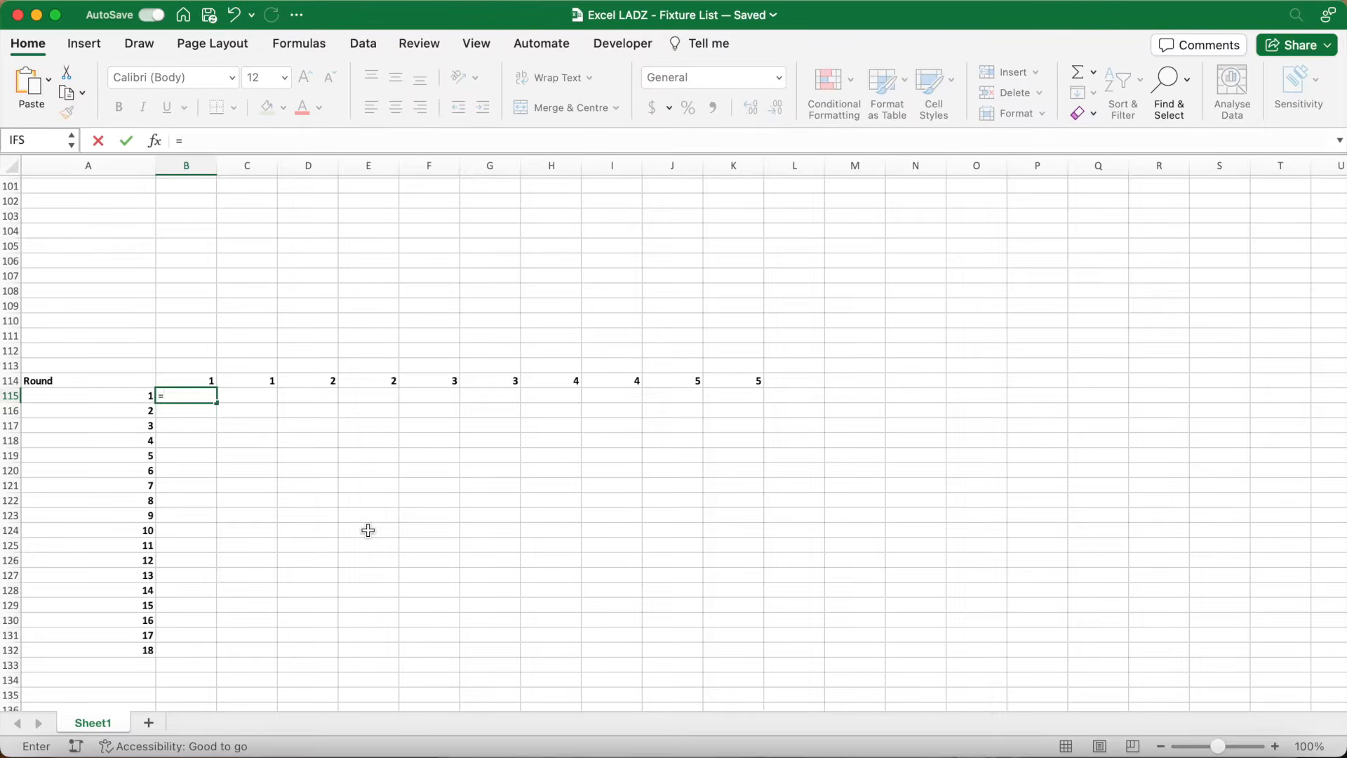
type("IF(")
left_click(252, 144)
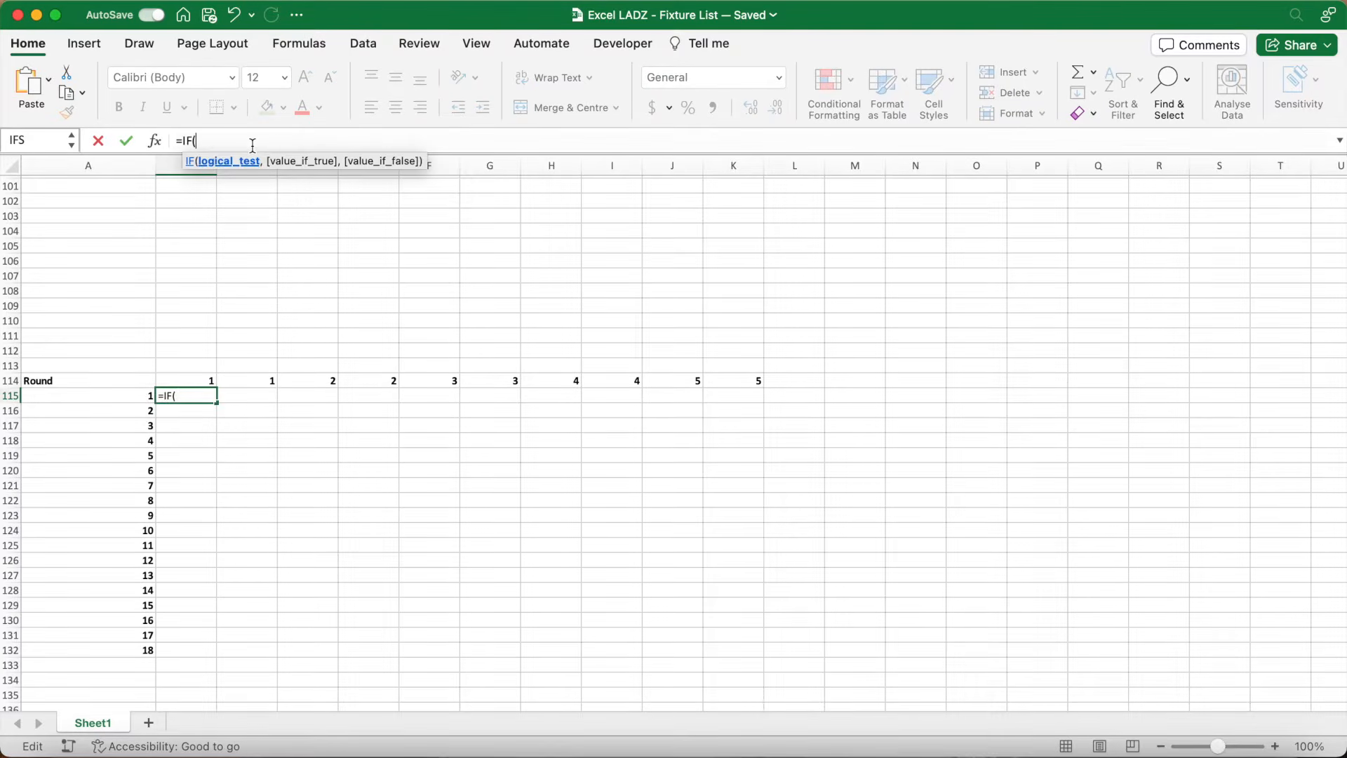
type("IS")
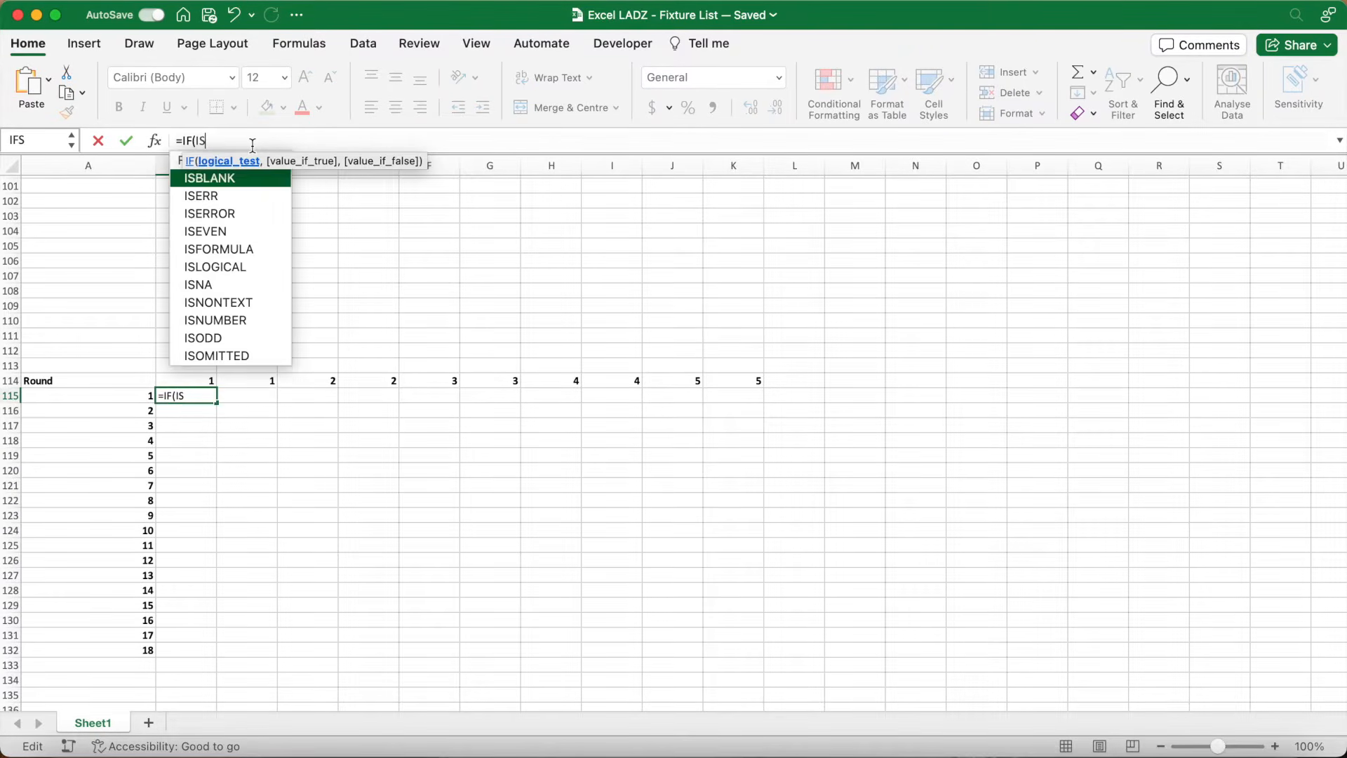
type("EVEN(")
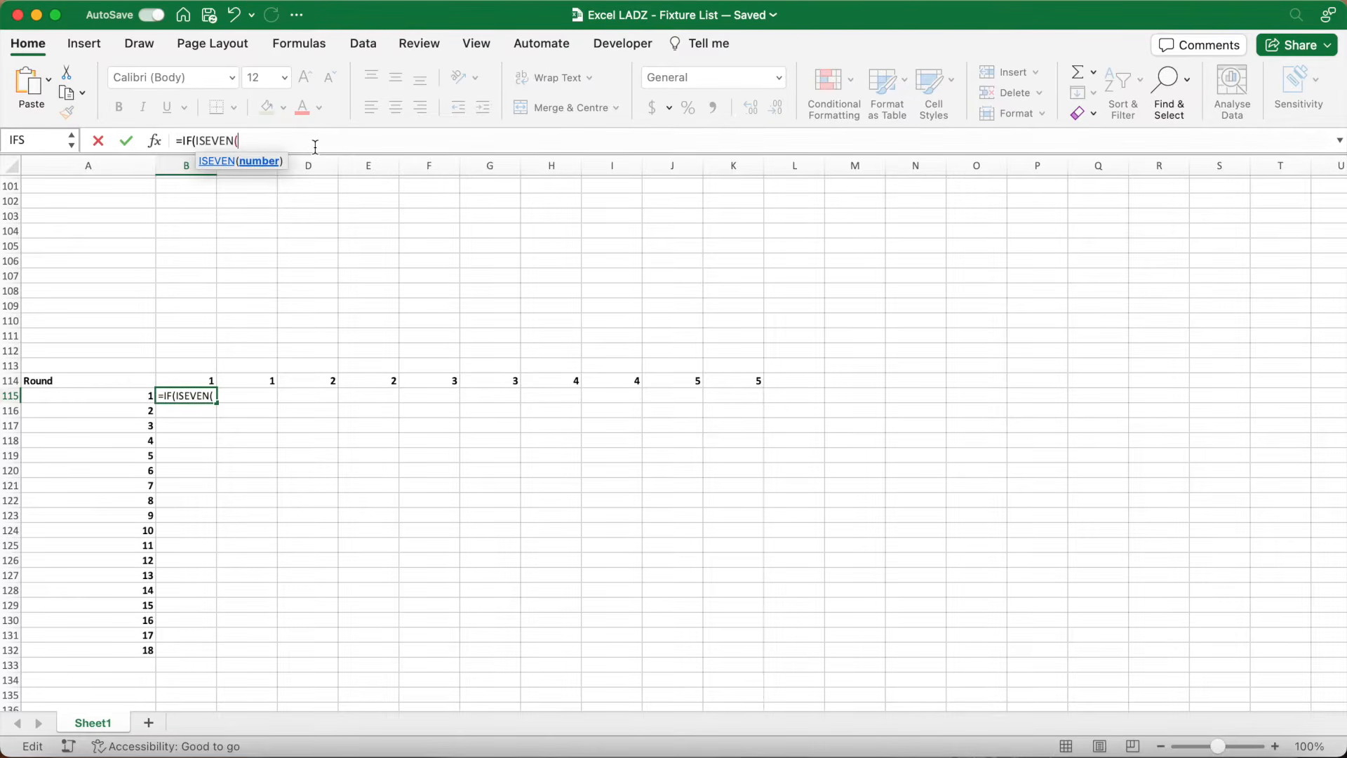
left_click(134, 396)
key("super+t")
key("super+t")
key("super+t")
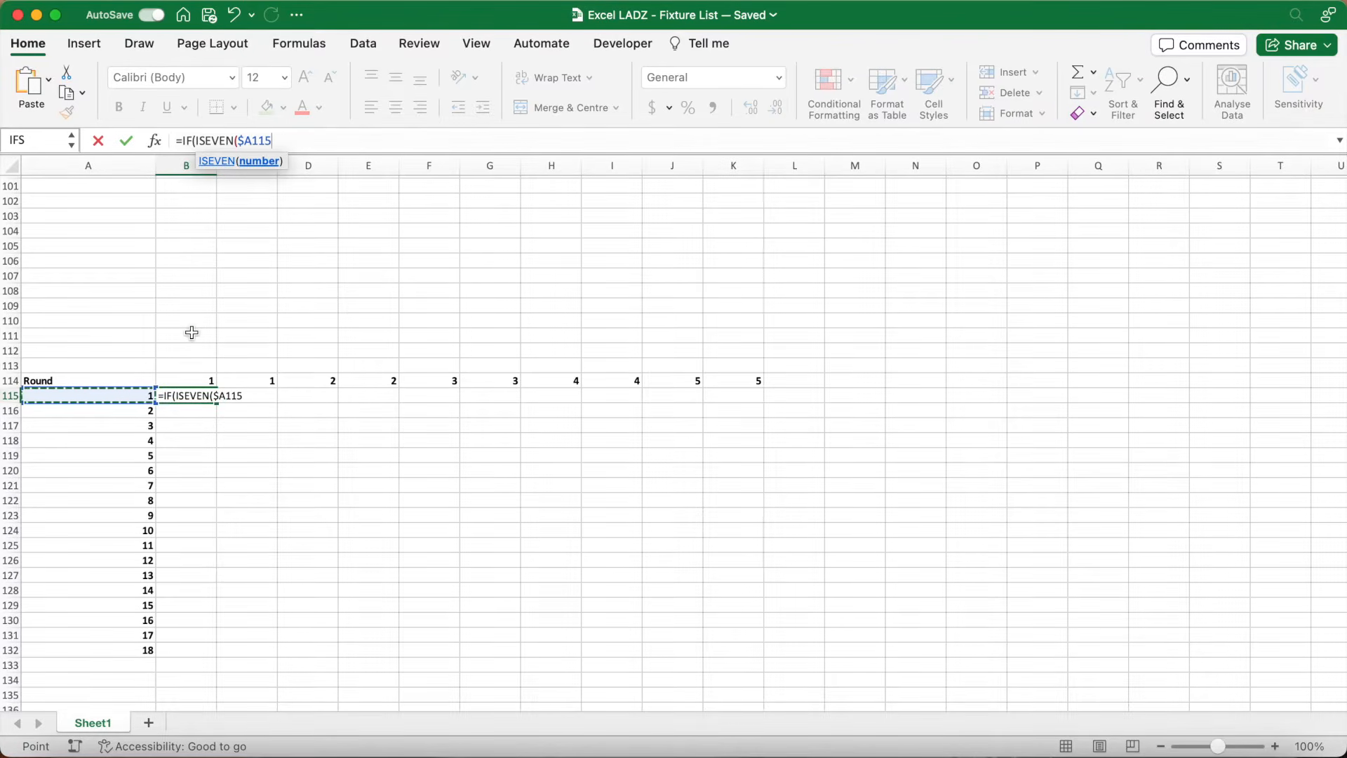
type("),")
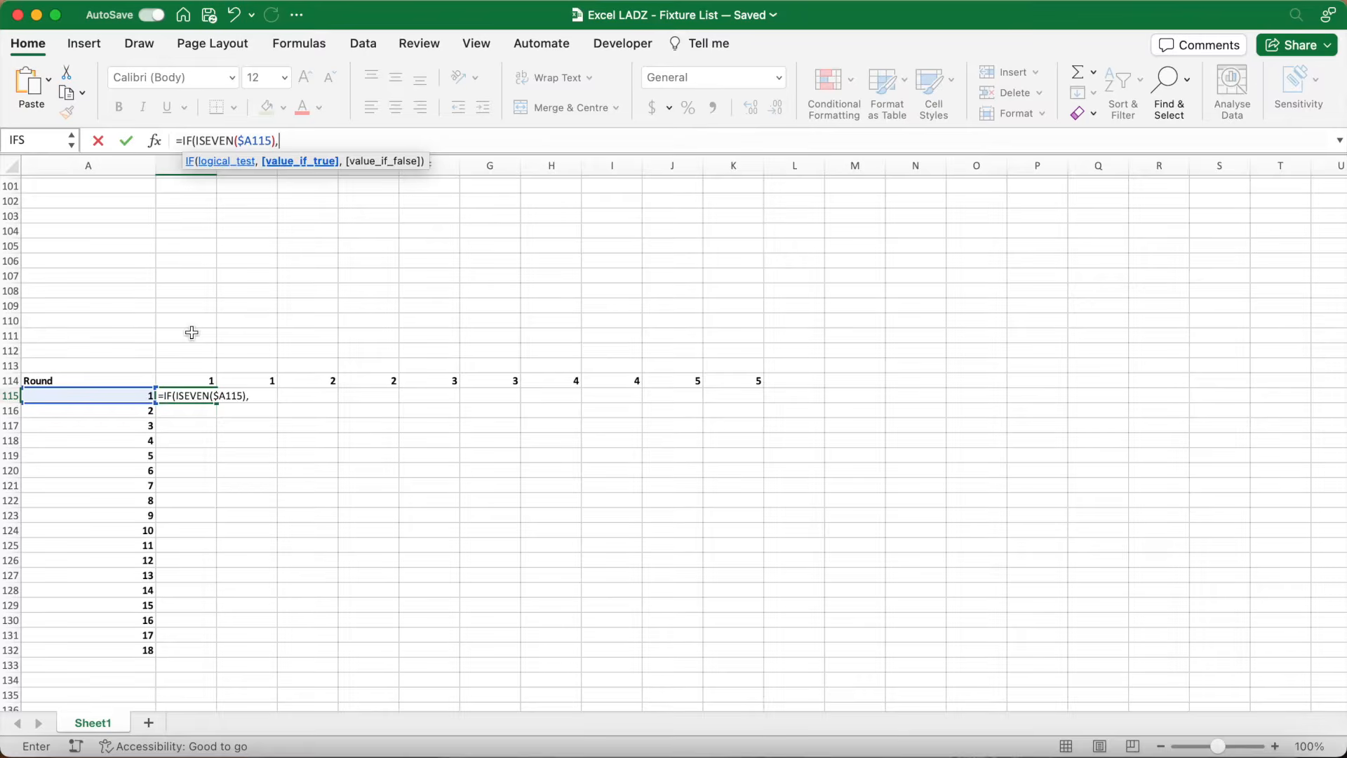
type("C15,B15")
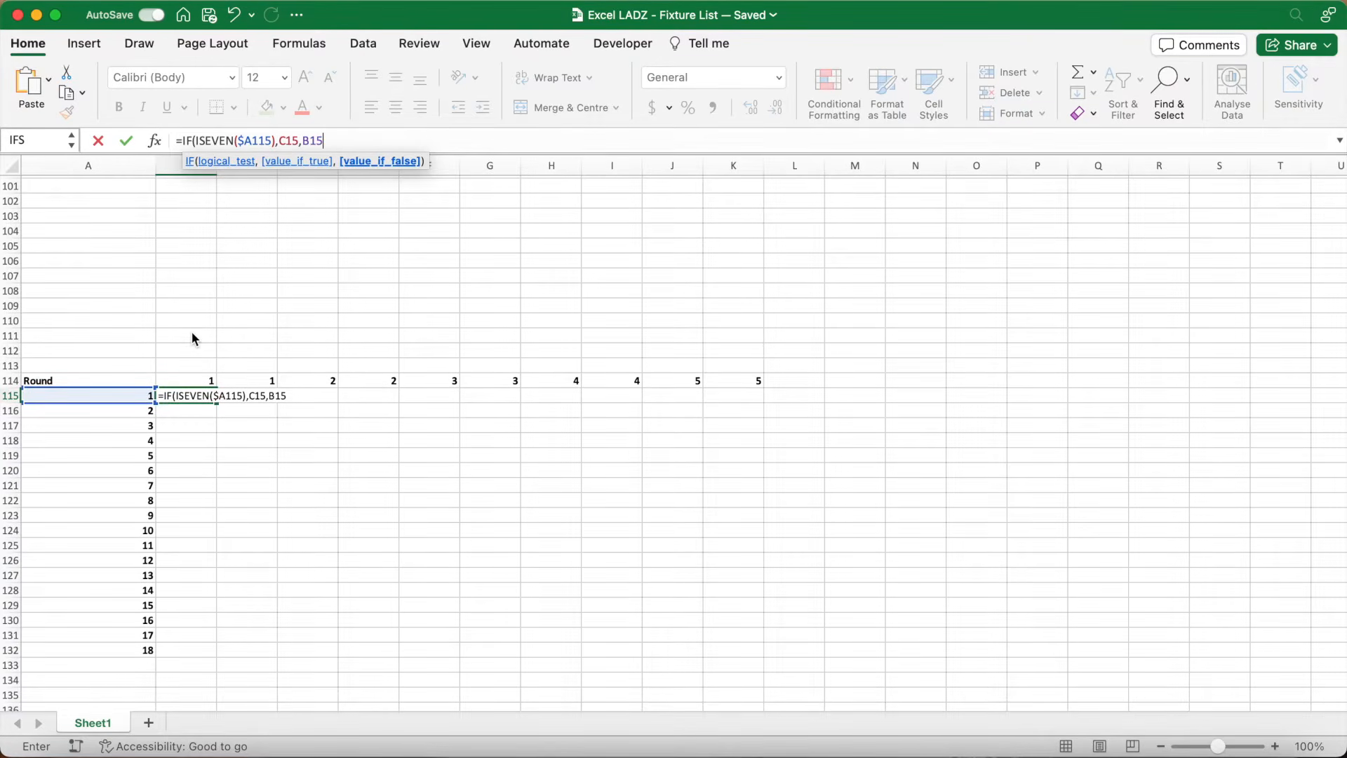
scroll(349, 397, "up", 20)
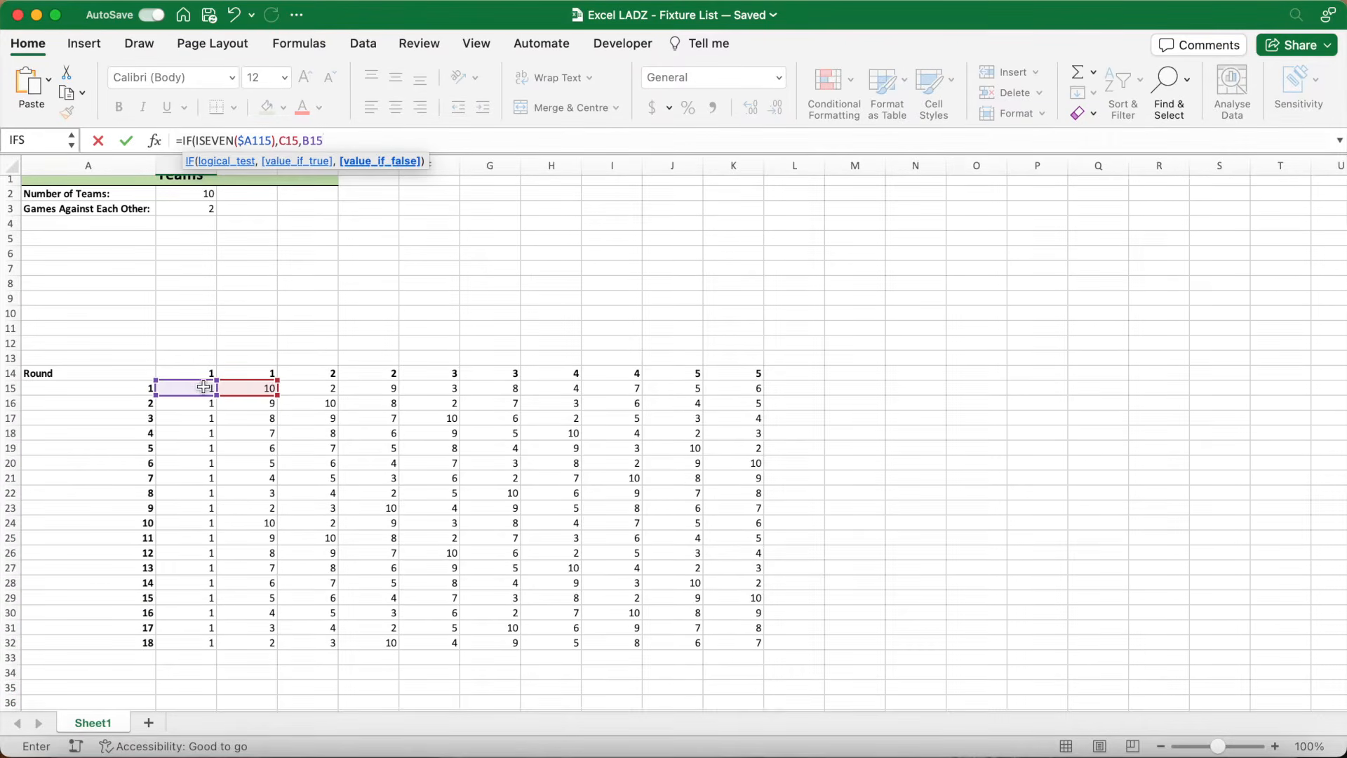
scroll(270, 528, "down", 20)
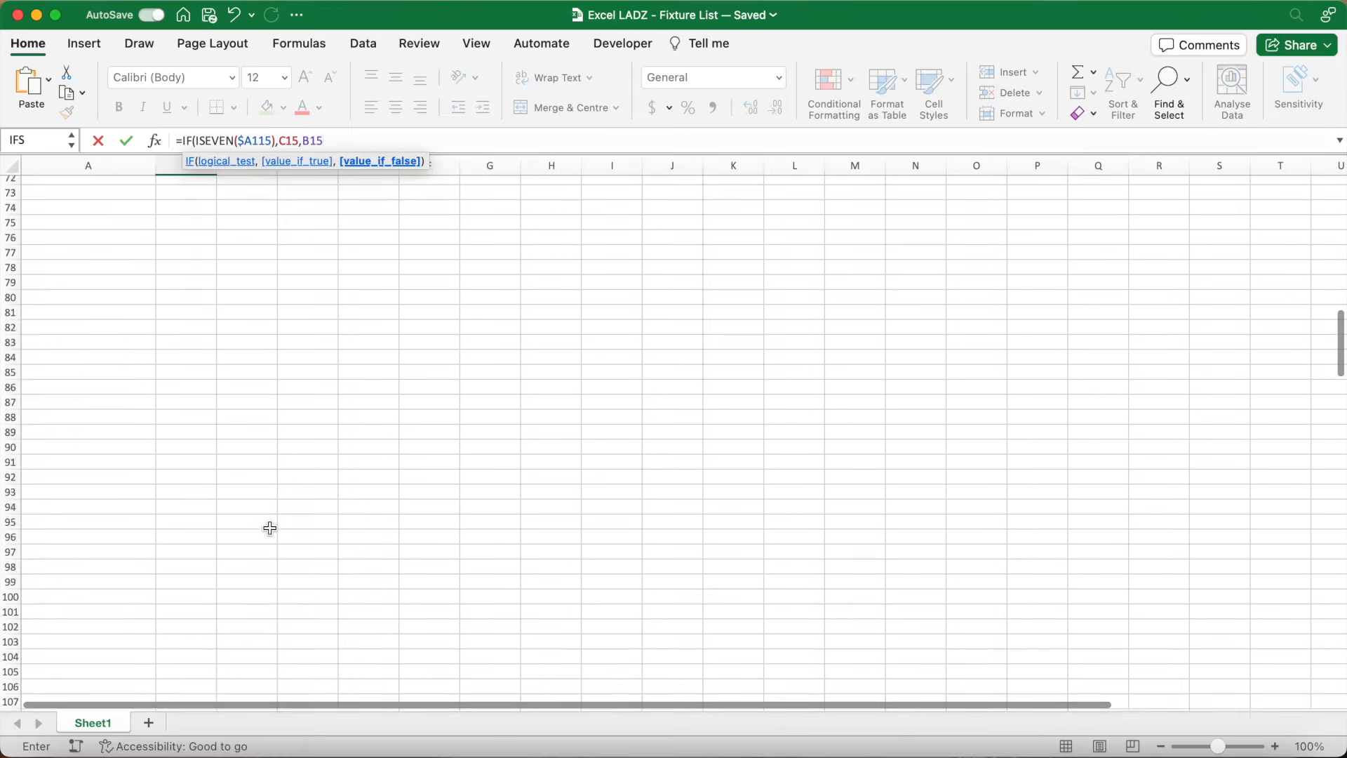
scroll(270, 528, "down", 4)
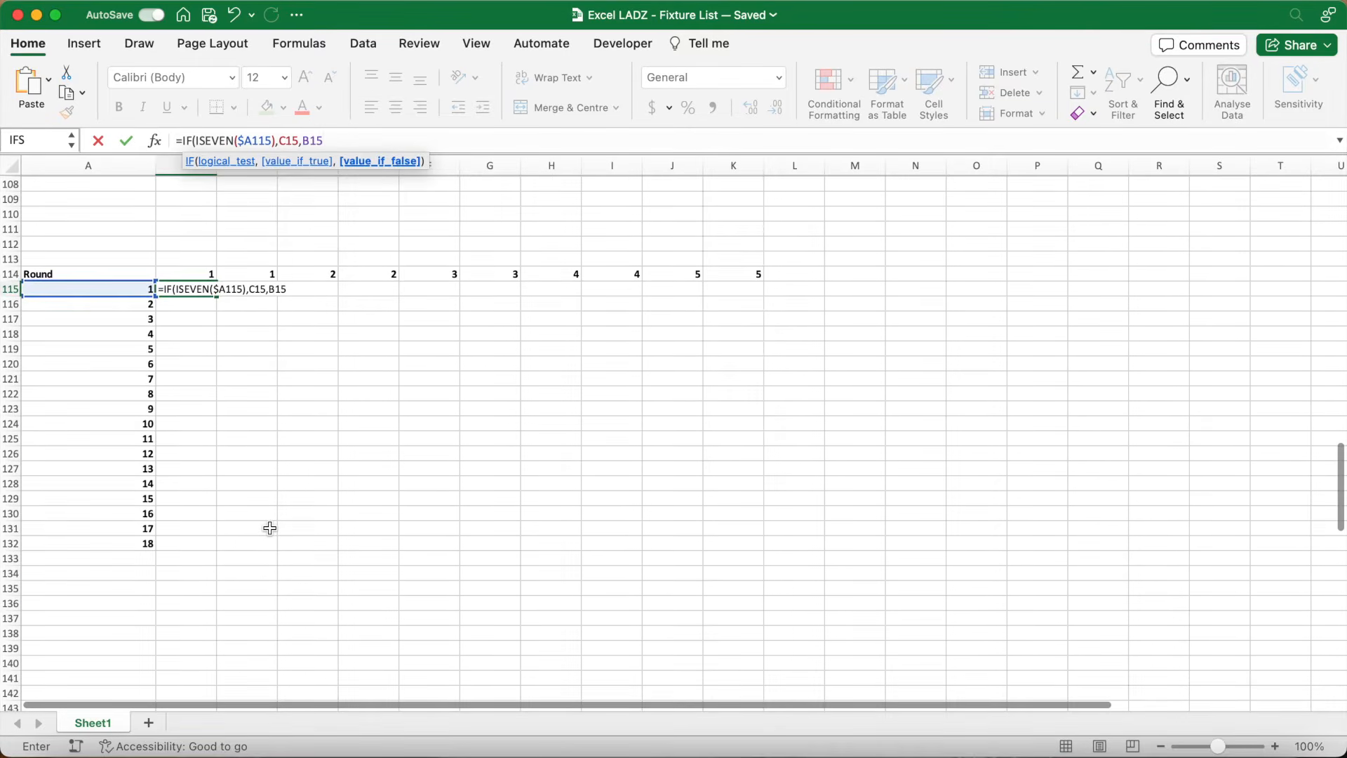
type(")")
- Wrap the B115 formula in IFERROR with an empty string as fallback: =IFERROR(IF(ISEVEN($A115),C15,B15),"")
left_click(184, 142)
type("IFERROR(")
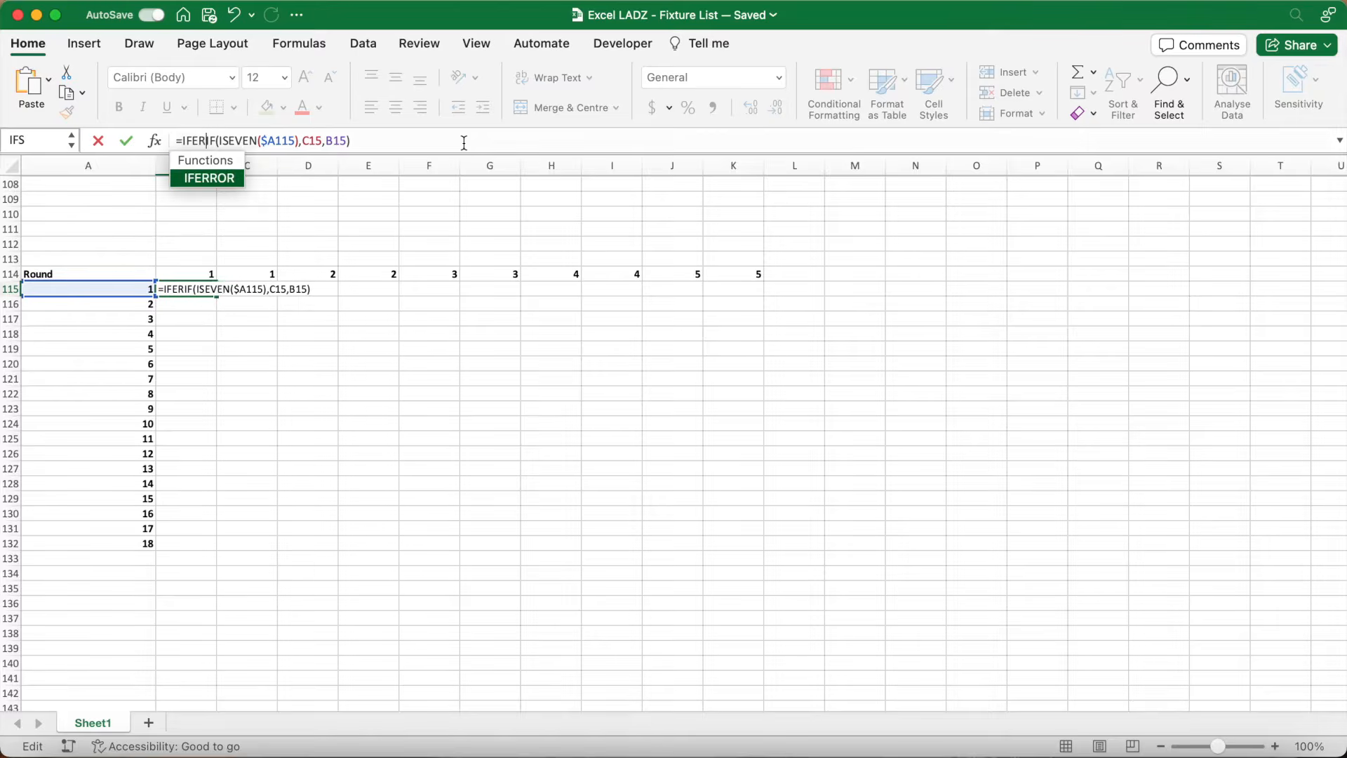
type(",")
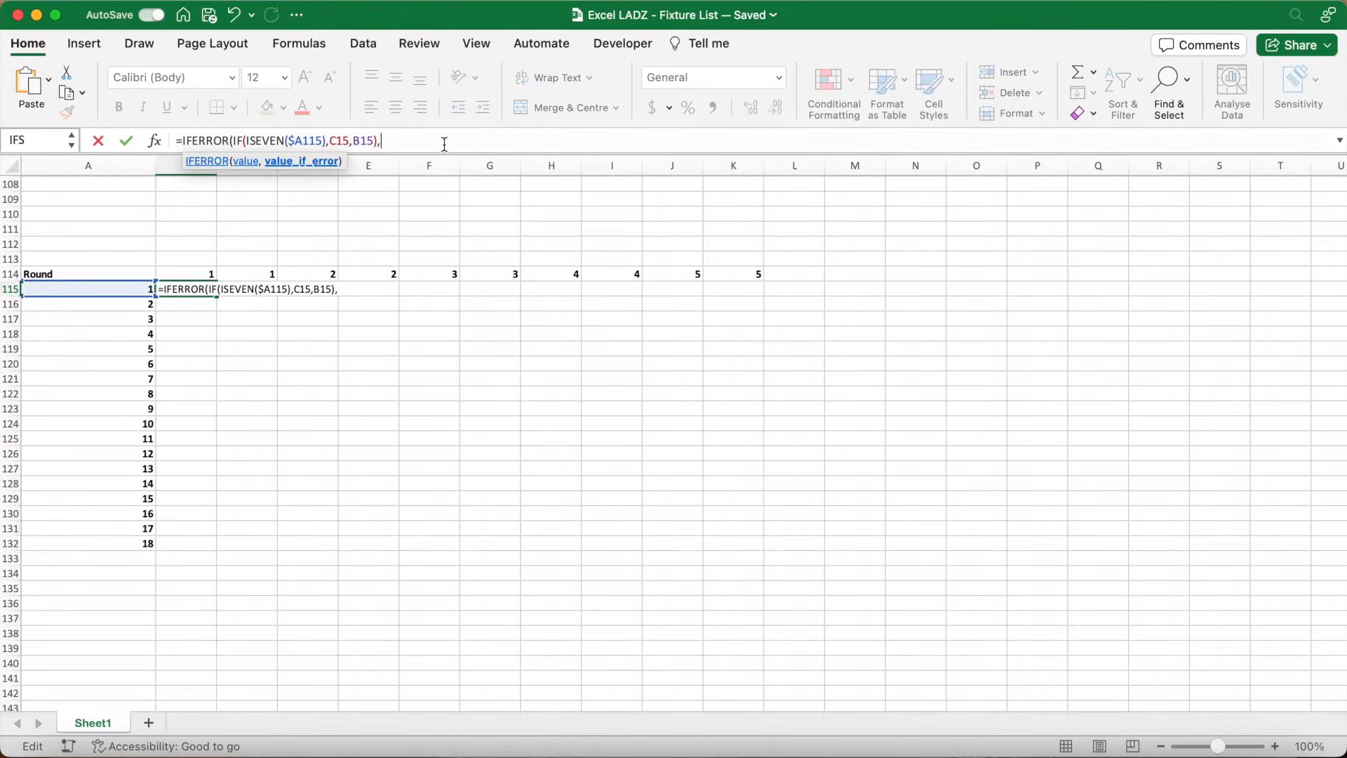
type("\"\")")
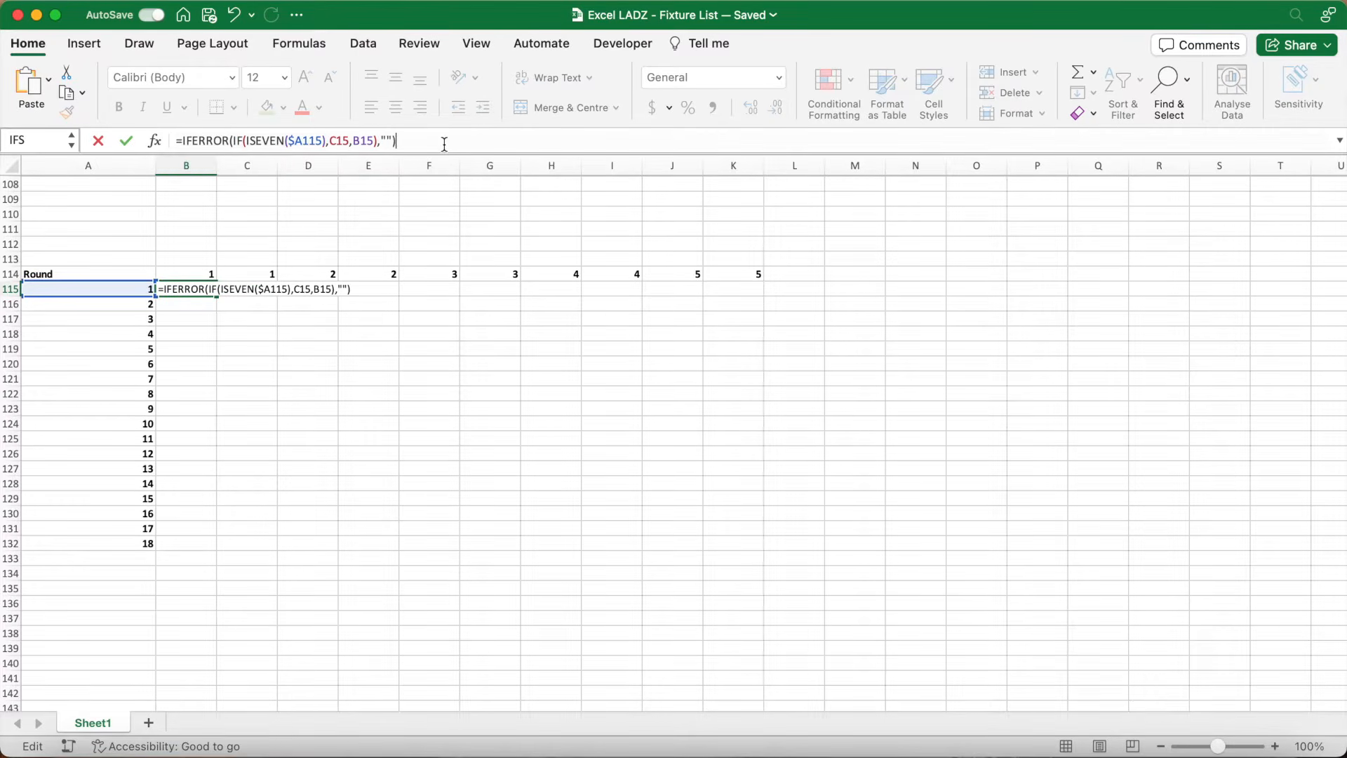
key("Return")
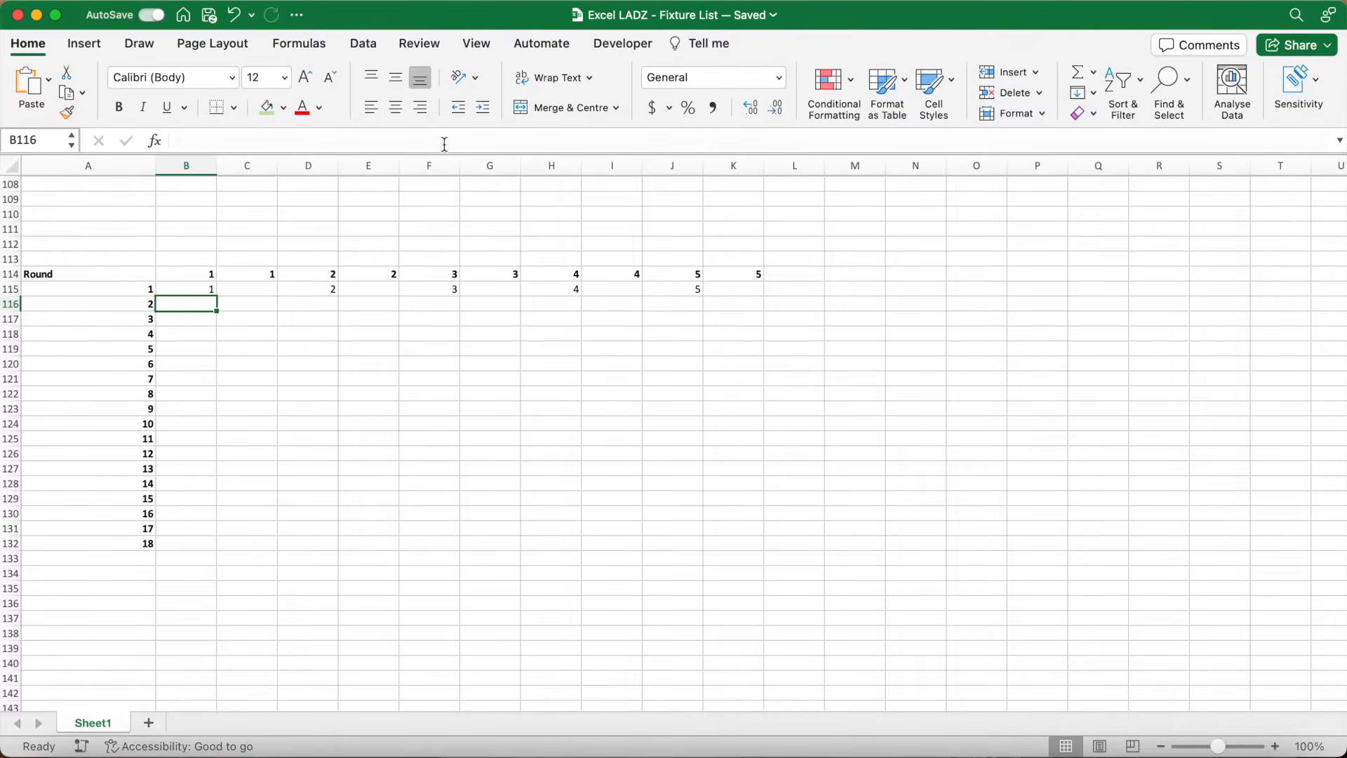
- Clear the stray values in row 115 from C115 to the end of the row
left_click(252, 289)
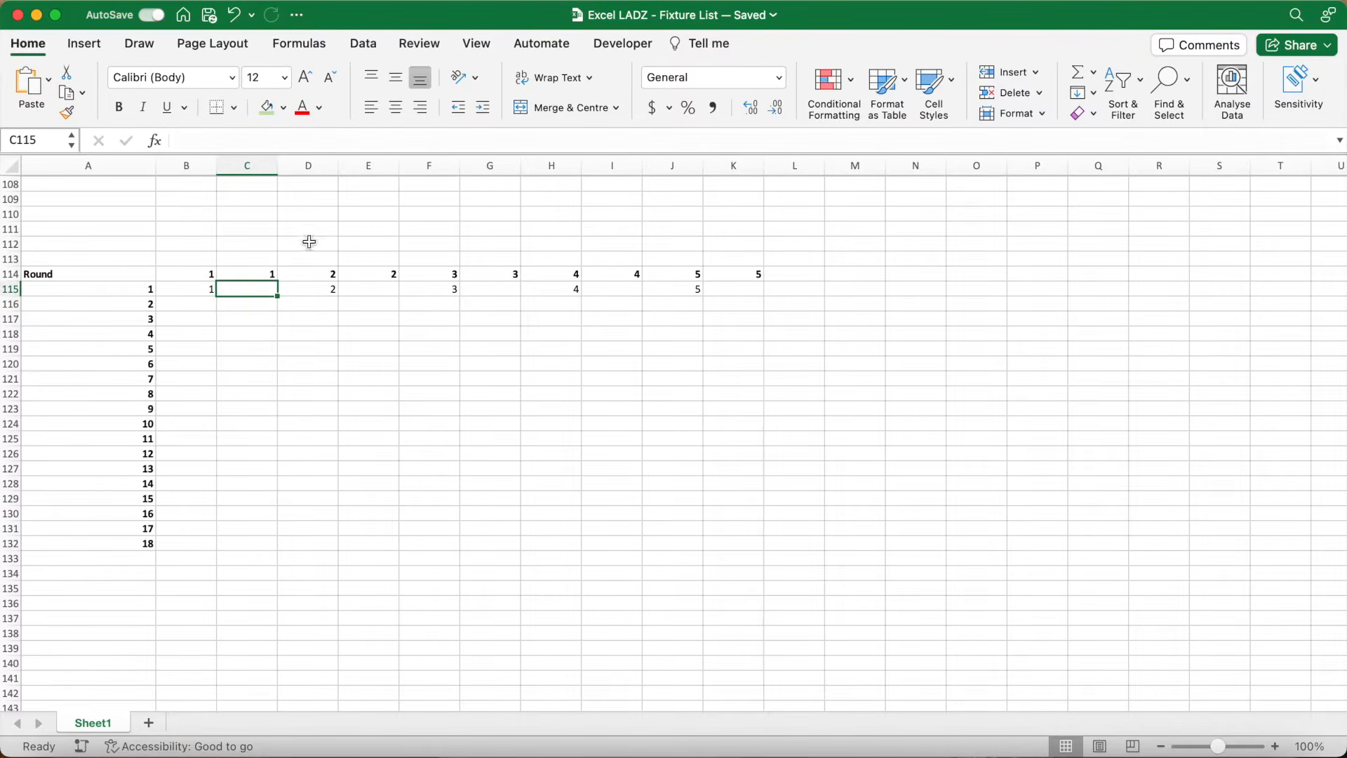
key("shift+Right")
key("shift+Right")
key("shift+Right")
key("shift+Right")
key("shift+Right")
key("shift+Right")
key("shift+Right")
key("shift+Right")
key("shift+Right")
key("shift+Right")
key("shift+Right")
key("shift+Right")
key("shift+Right")
key("shift+Right")
key("shift+Right")
key("shift+Right")
key("shift+Right")
key("shift+Right")
key("shift+Right")
key("shift+Right")
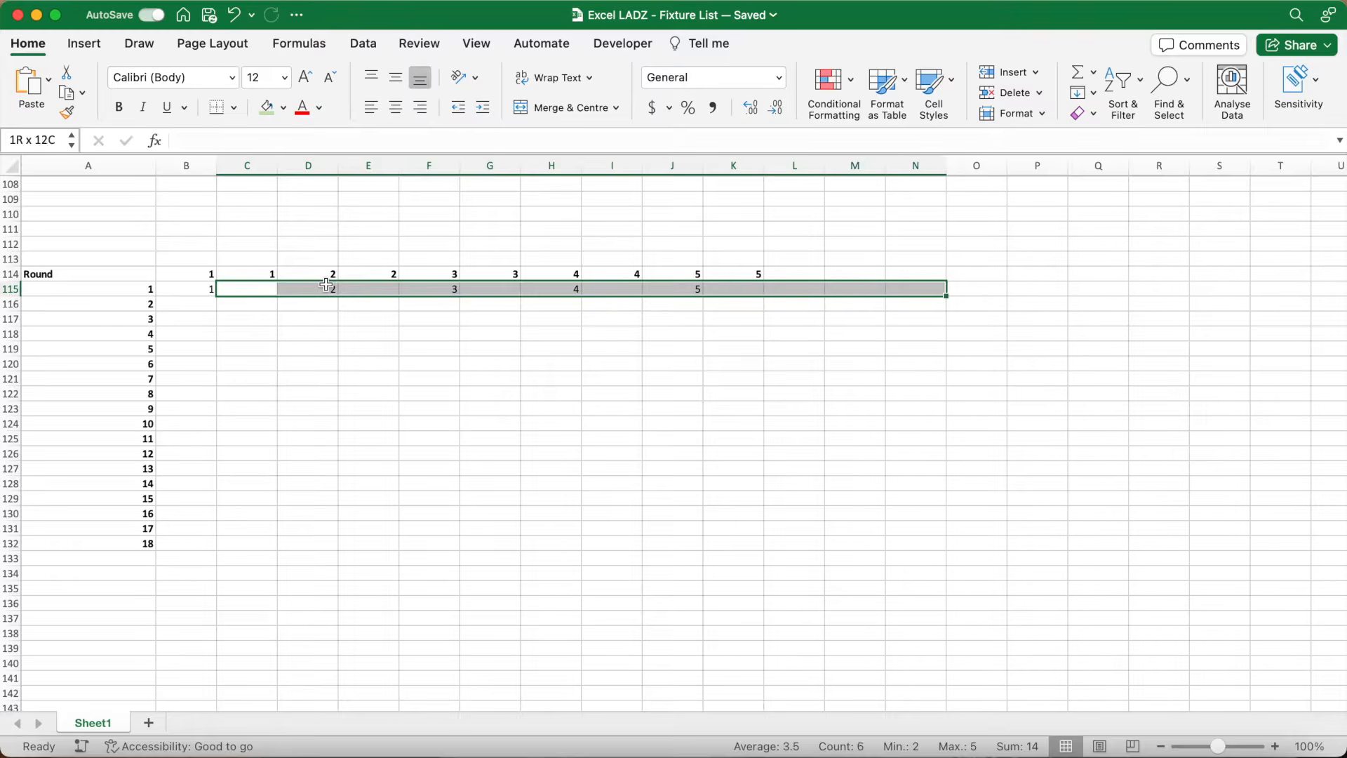
key("ctrl+shift+Right")
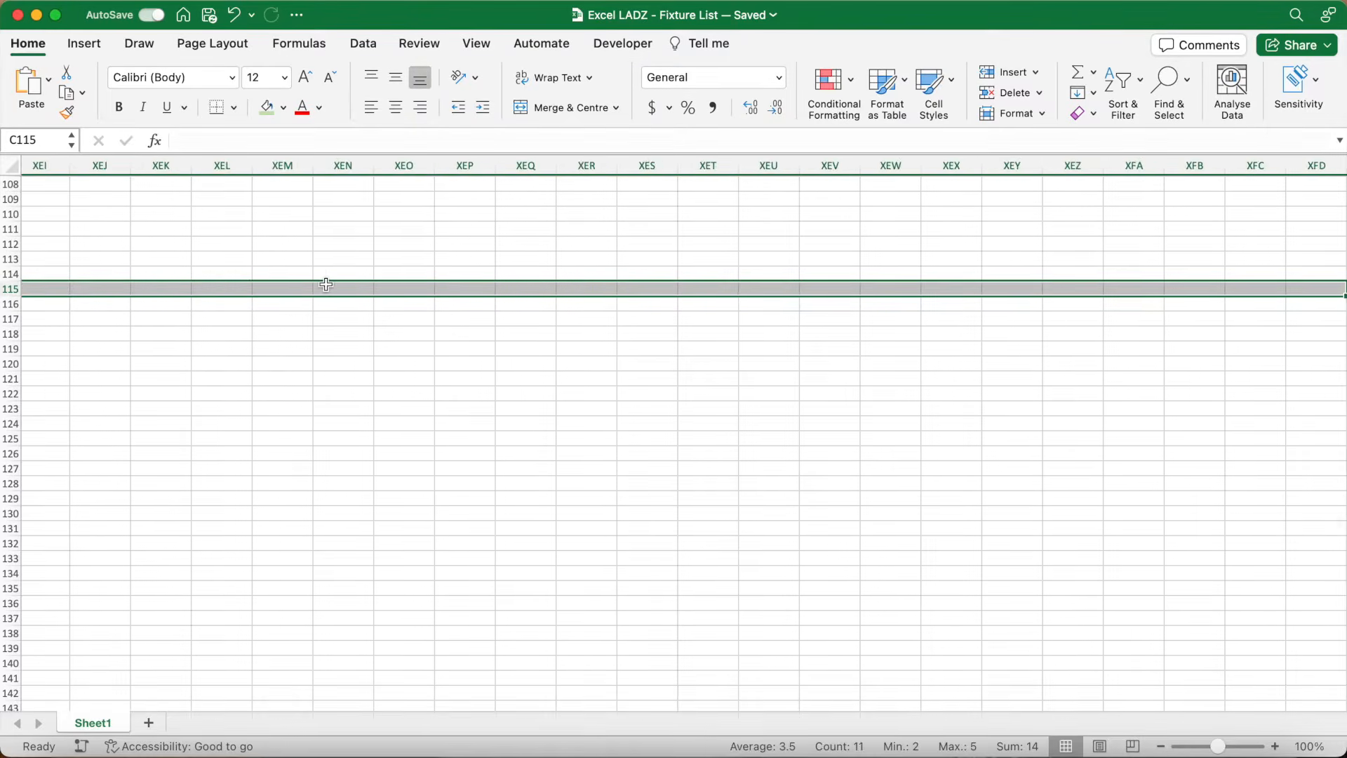
key("Delete")
- Write the formula =IF(ISODD($A115),C15,B15) in C115 for the second team's side of the first match
left_click(245, 289)
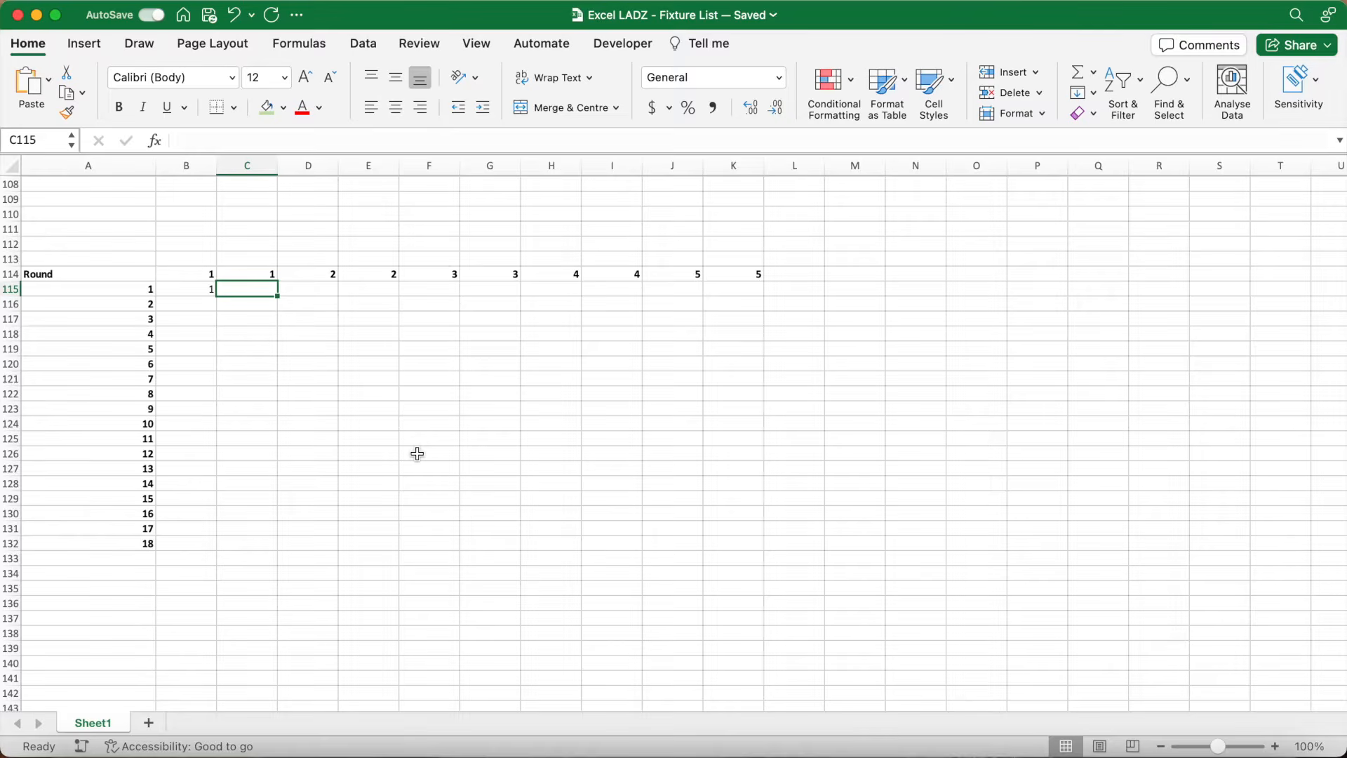
type("=IF(")
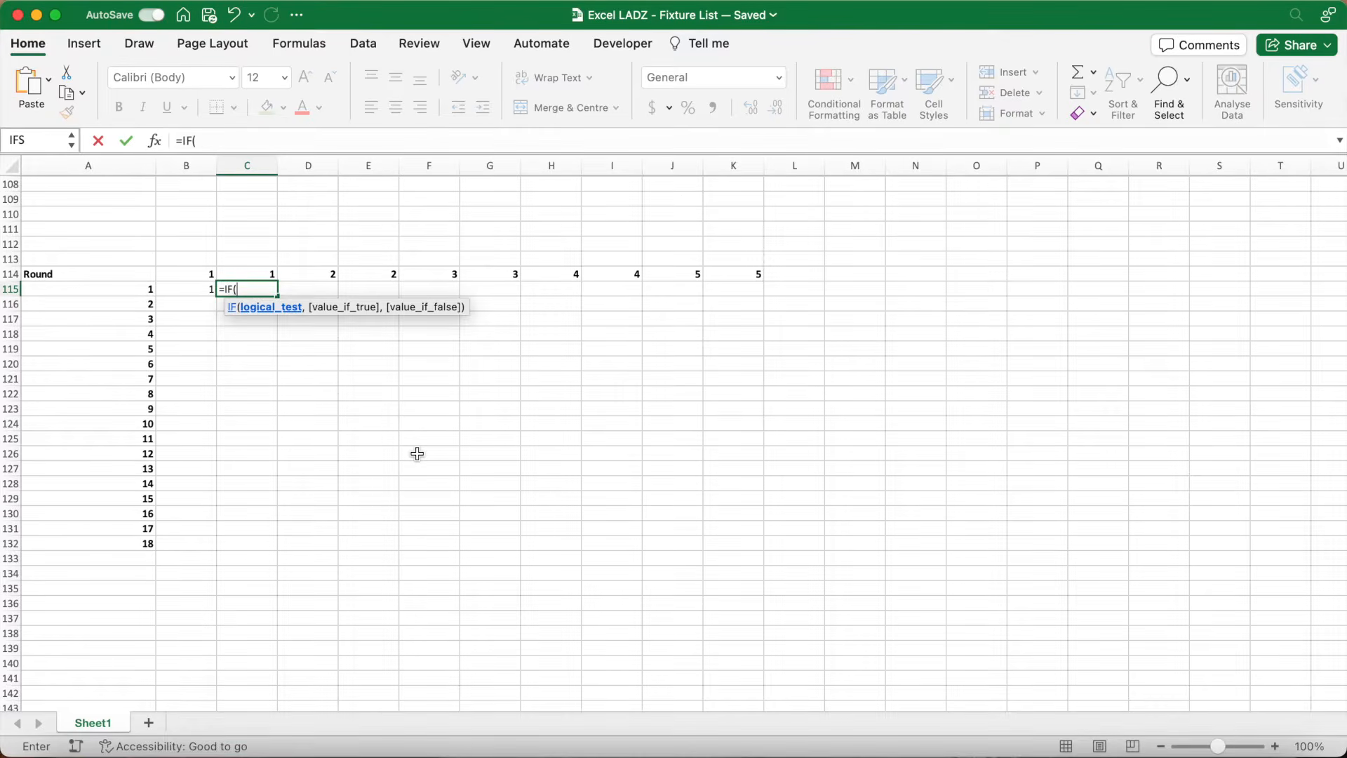
type("I")
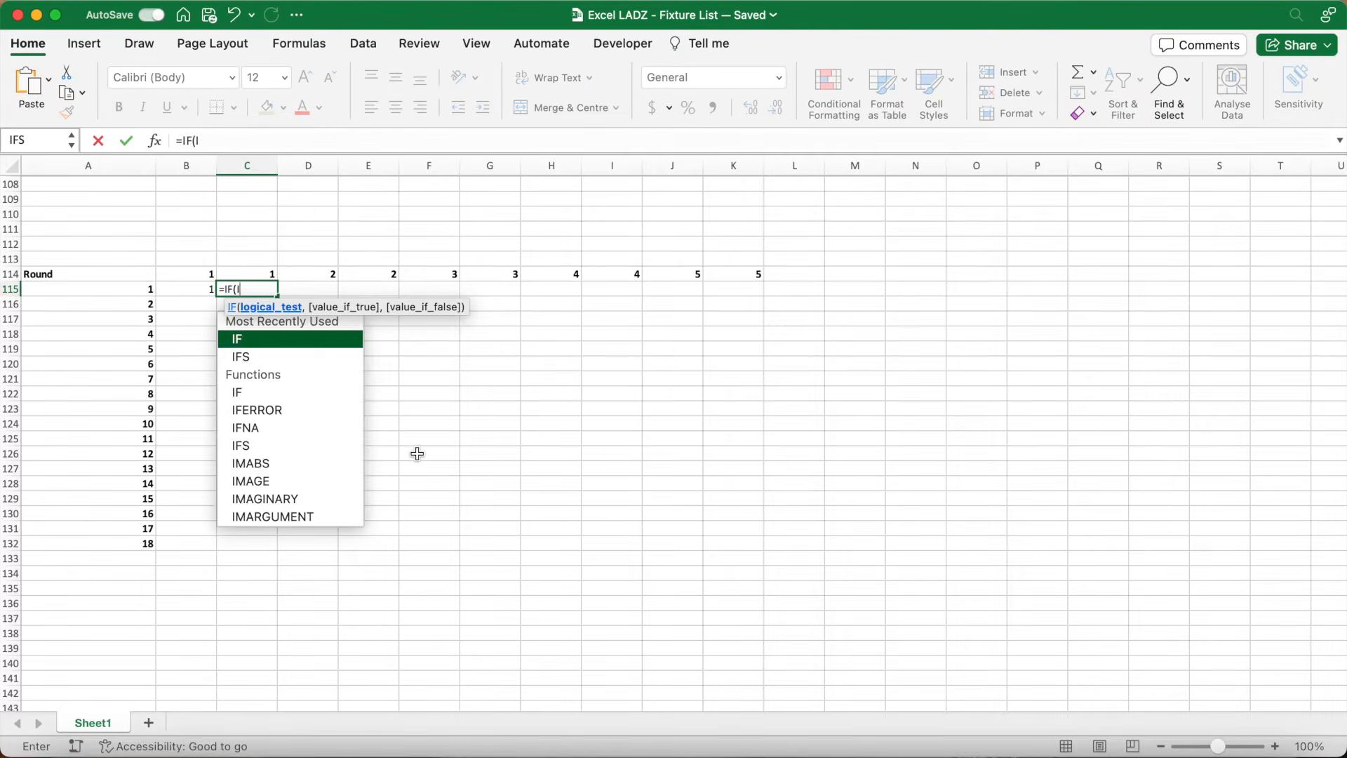
type("SODD(")
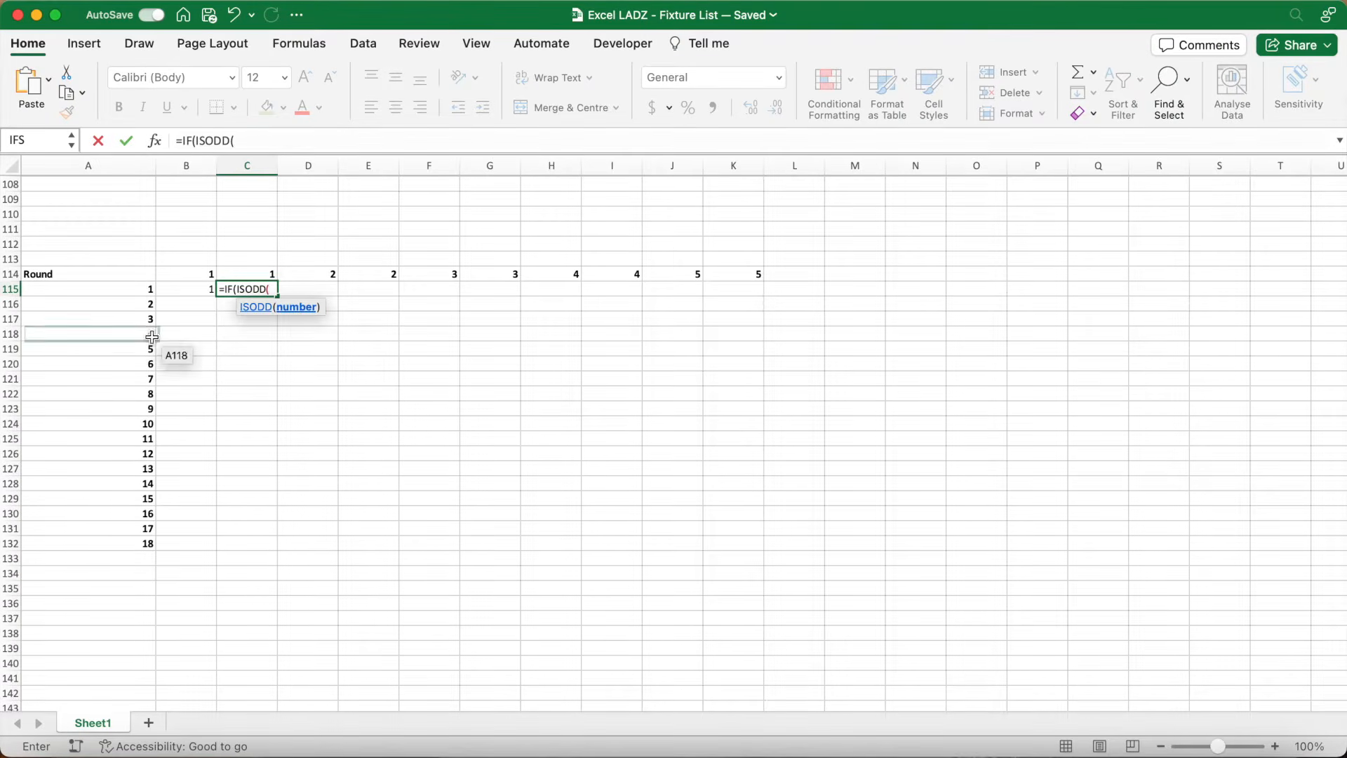
left_click(105, 294)
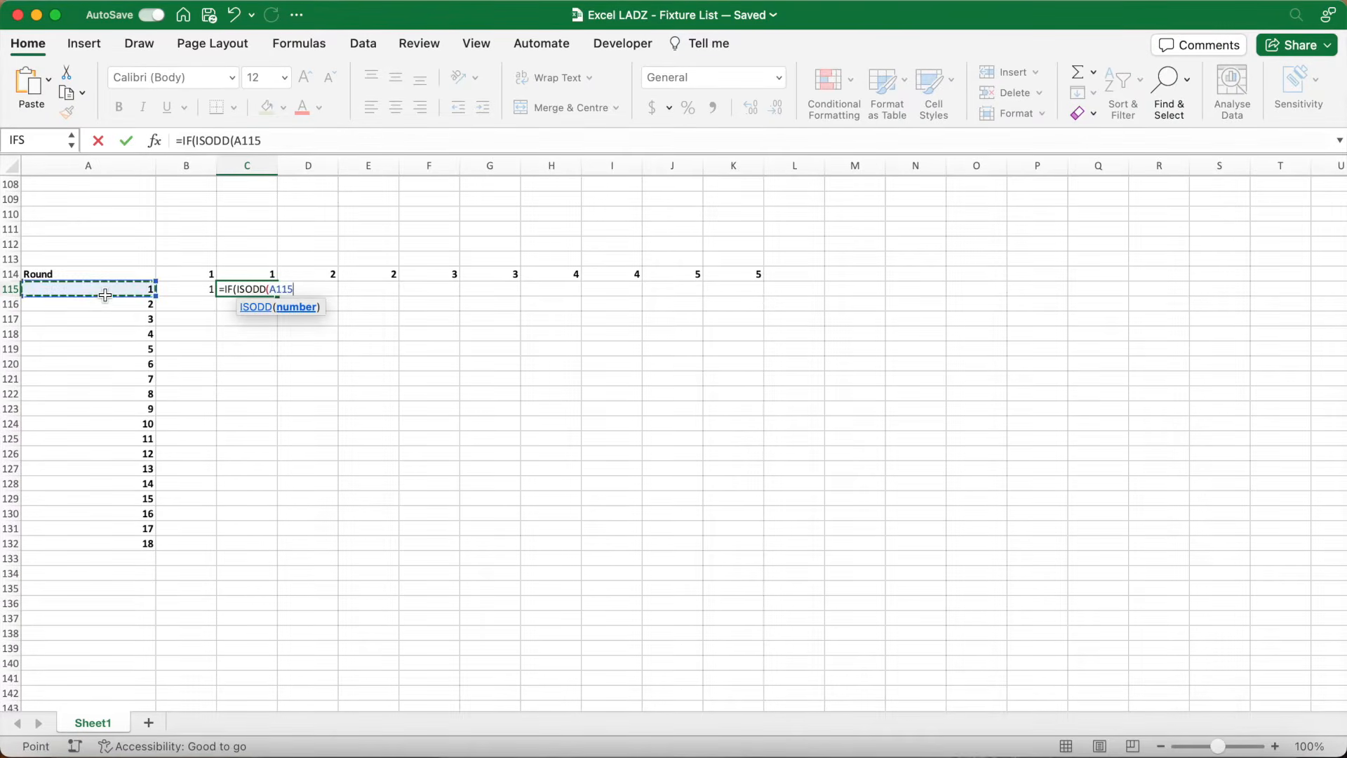
left_click(278, 140)
key("F4")
key("F4")
key("F4")
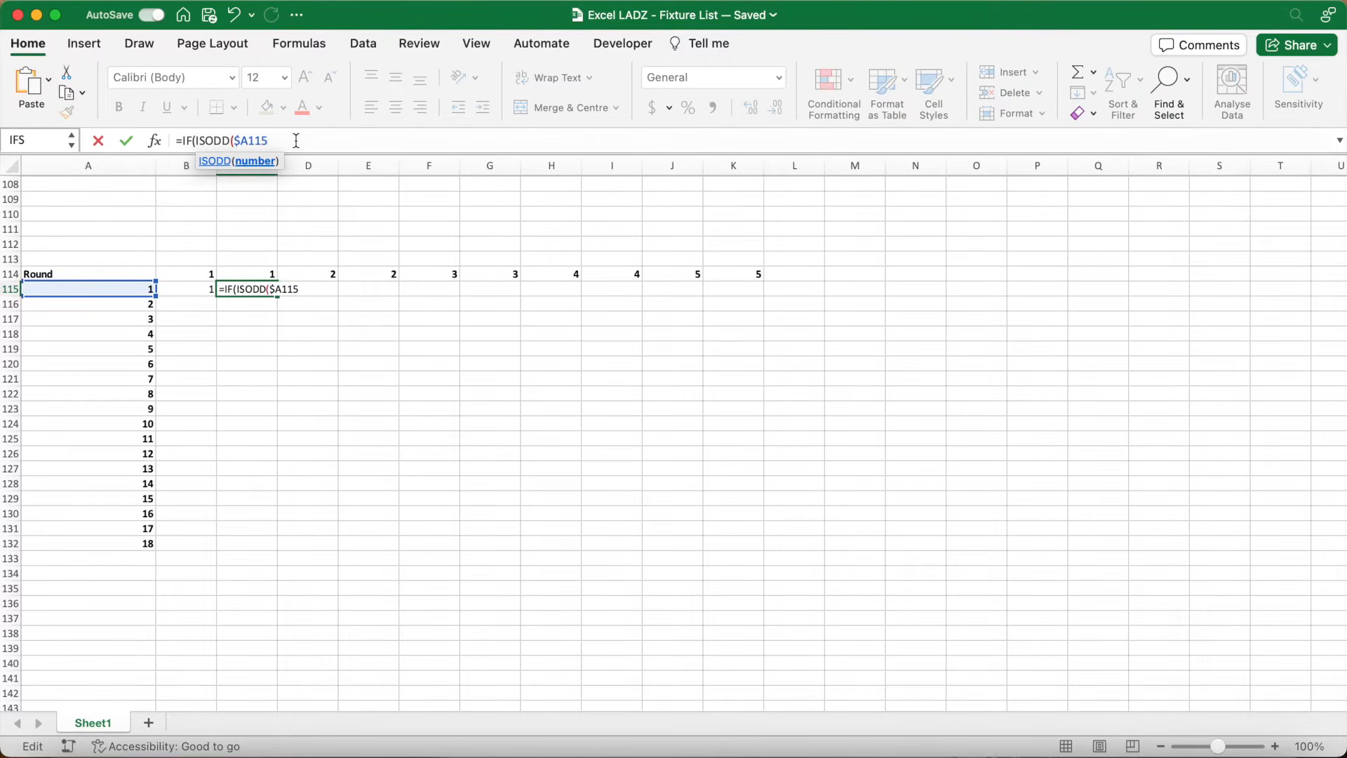
type("),C15")
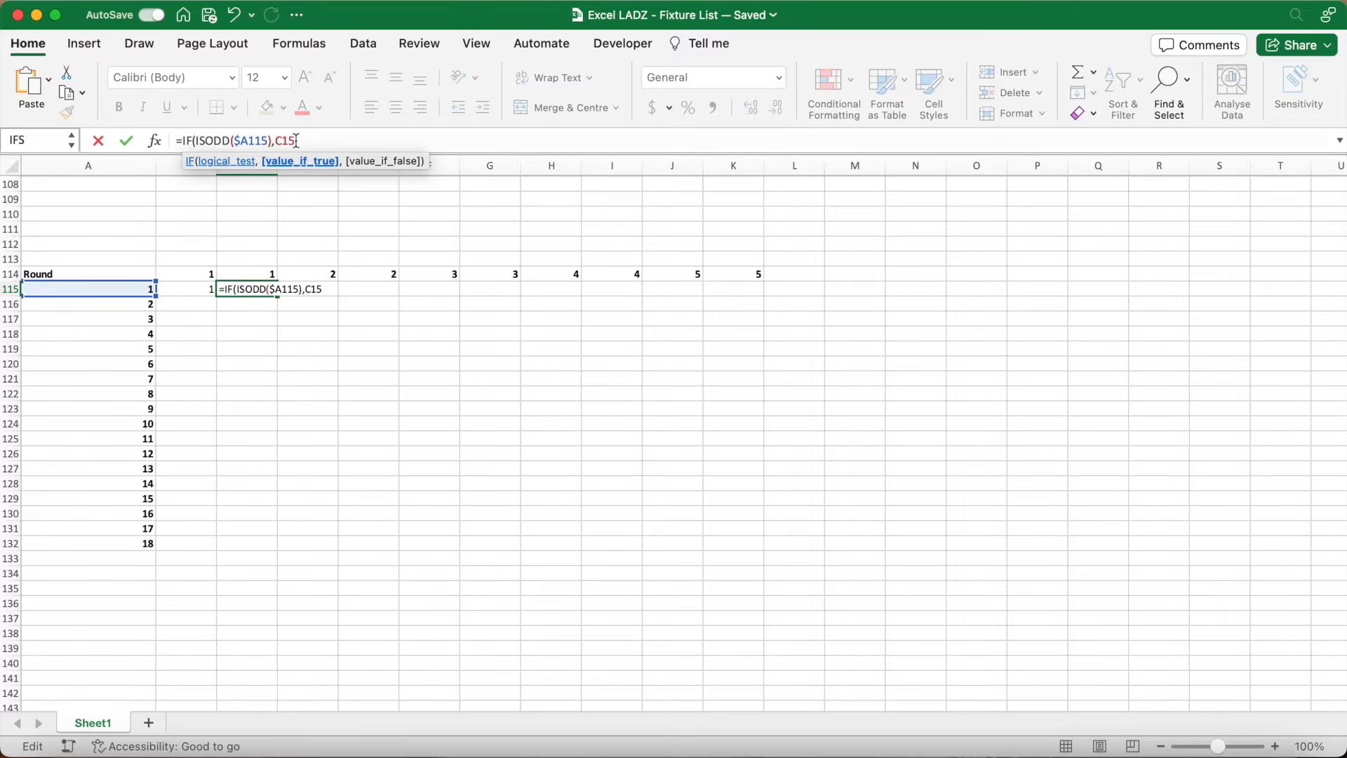
type(",B15)")
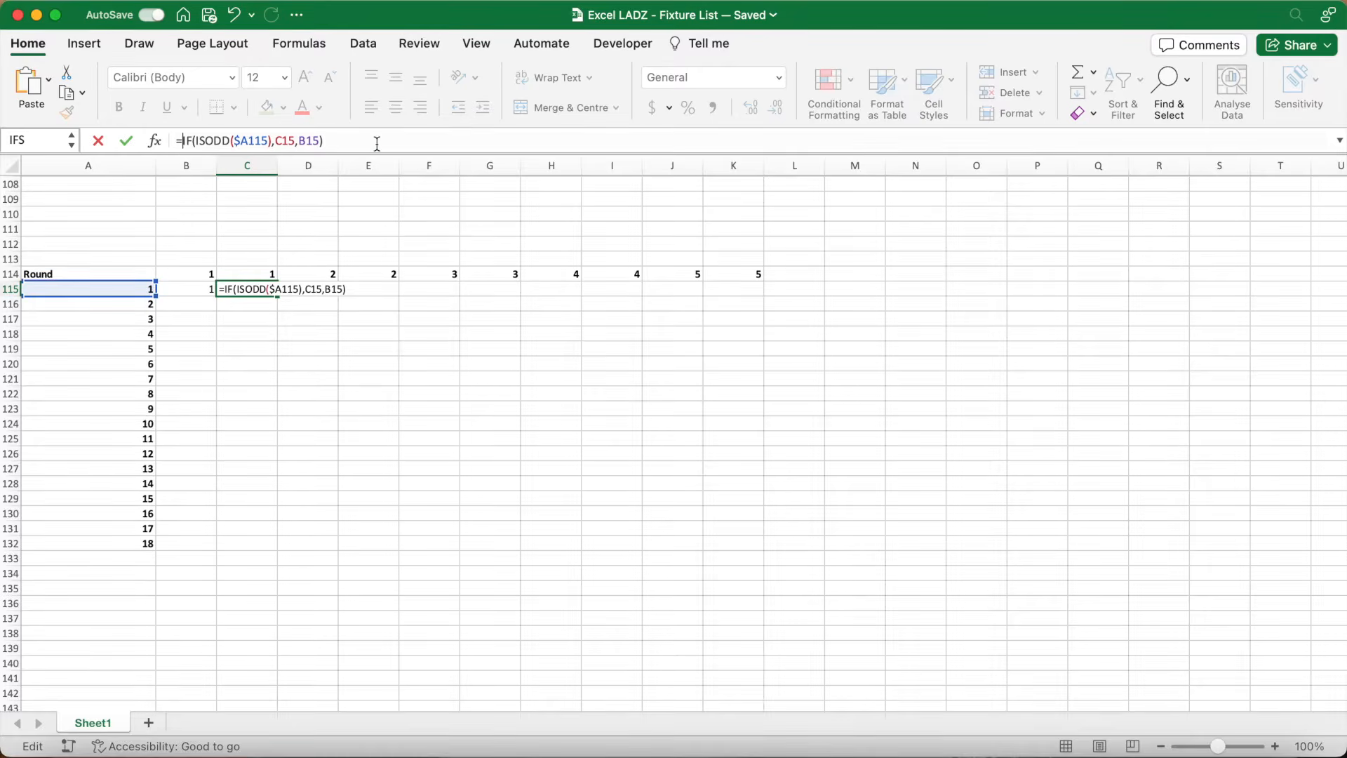
- Wrap the C115 formula in IFERROR with an empty string as fallback: =IFERROR(IF(ISODD($A115),C15,B15),"")
type("IFE")
key("Tab")
type(",\"\"")
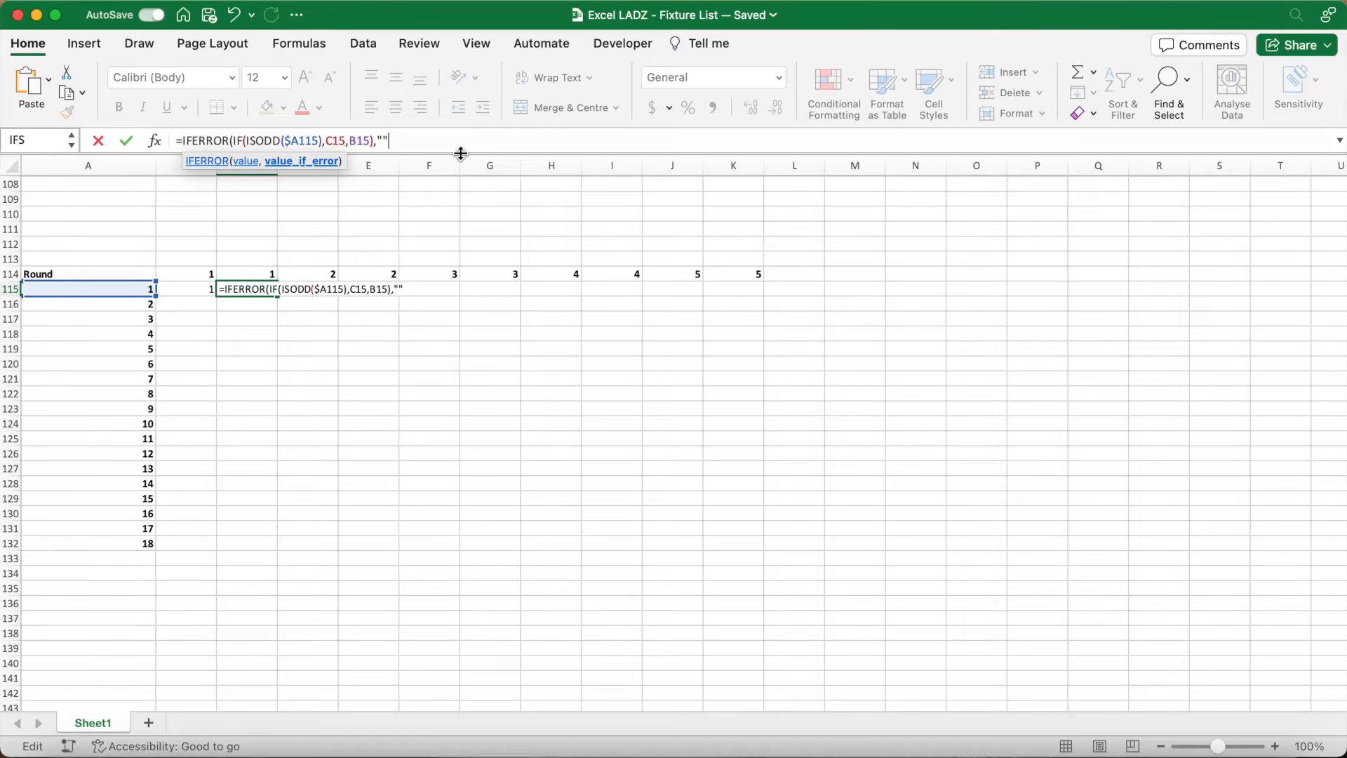
type(")")
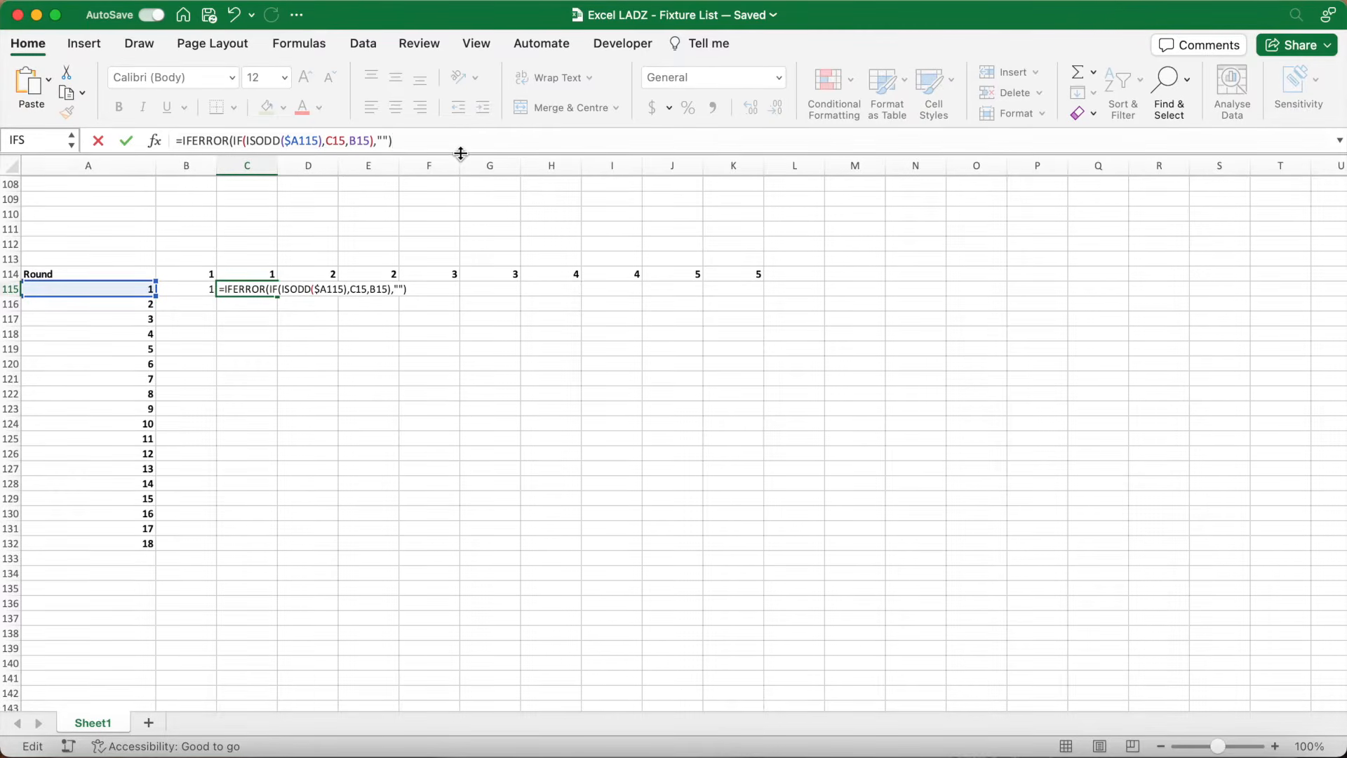
key("Return")
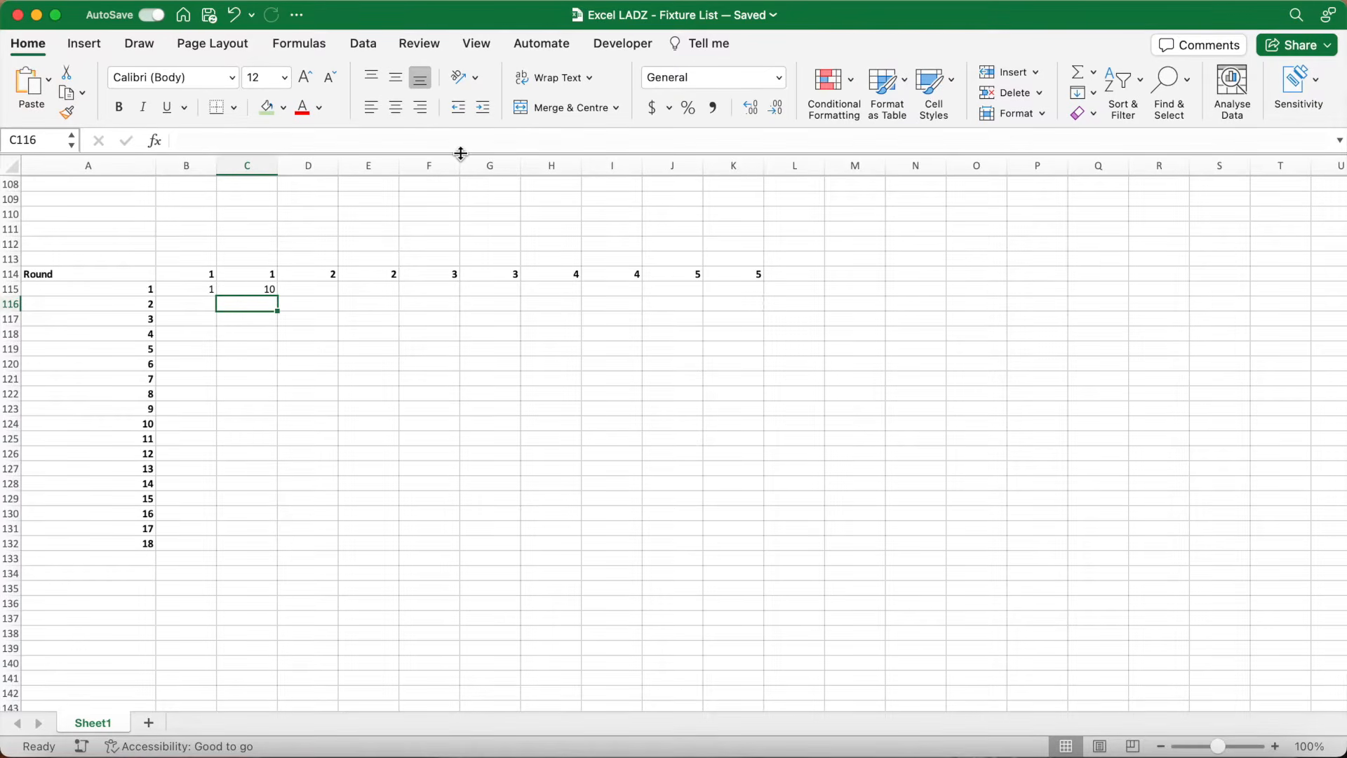
- Fill the formula pair in B115:C115 down to row 215 and across to column Y
left_click_drag(186, 290, 273, 290)
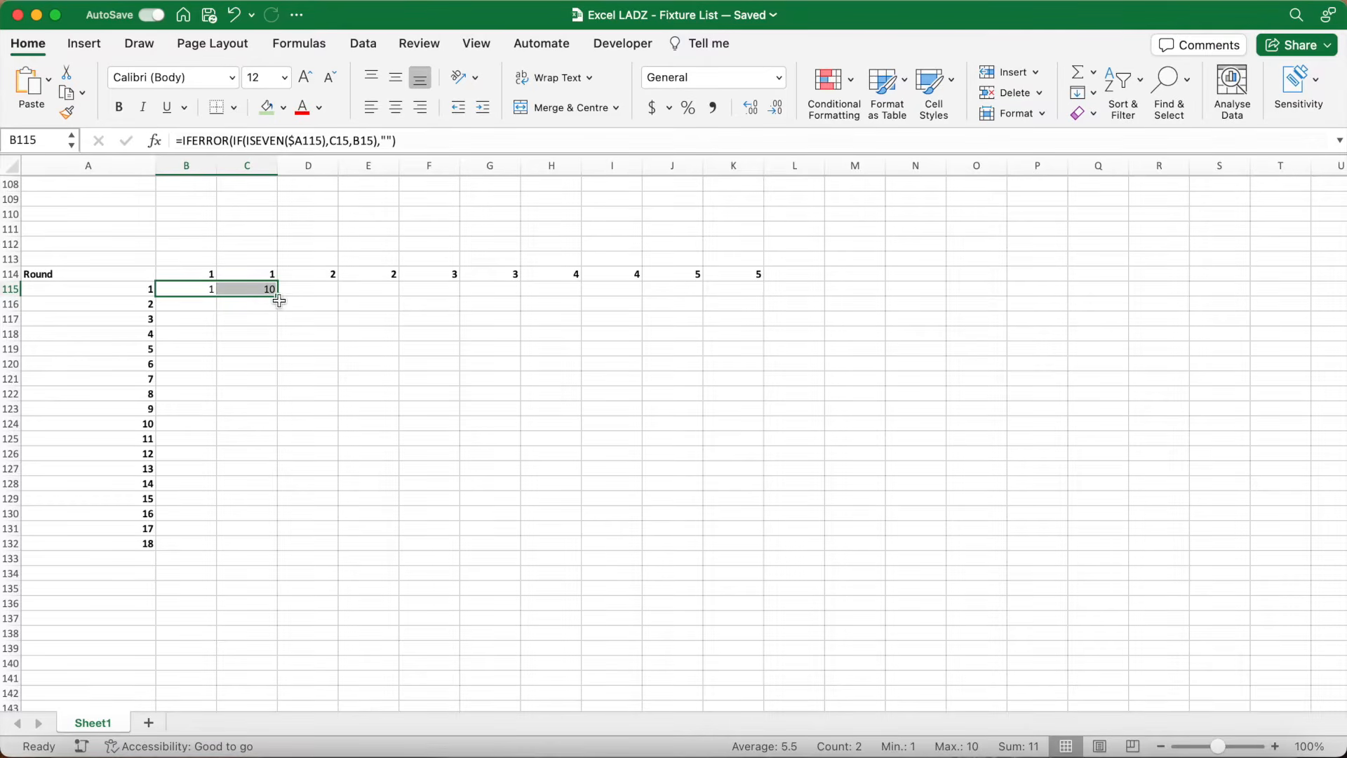
double_click(279, 297)
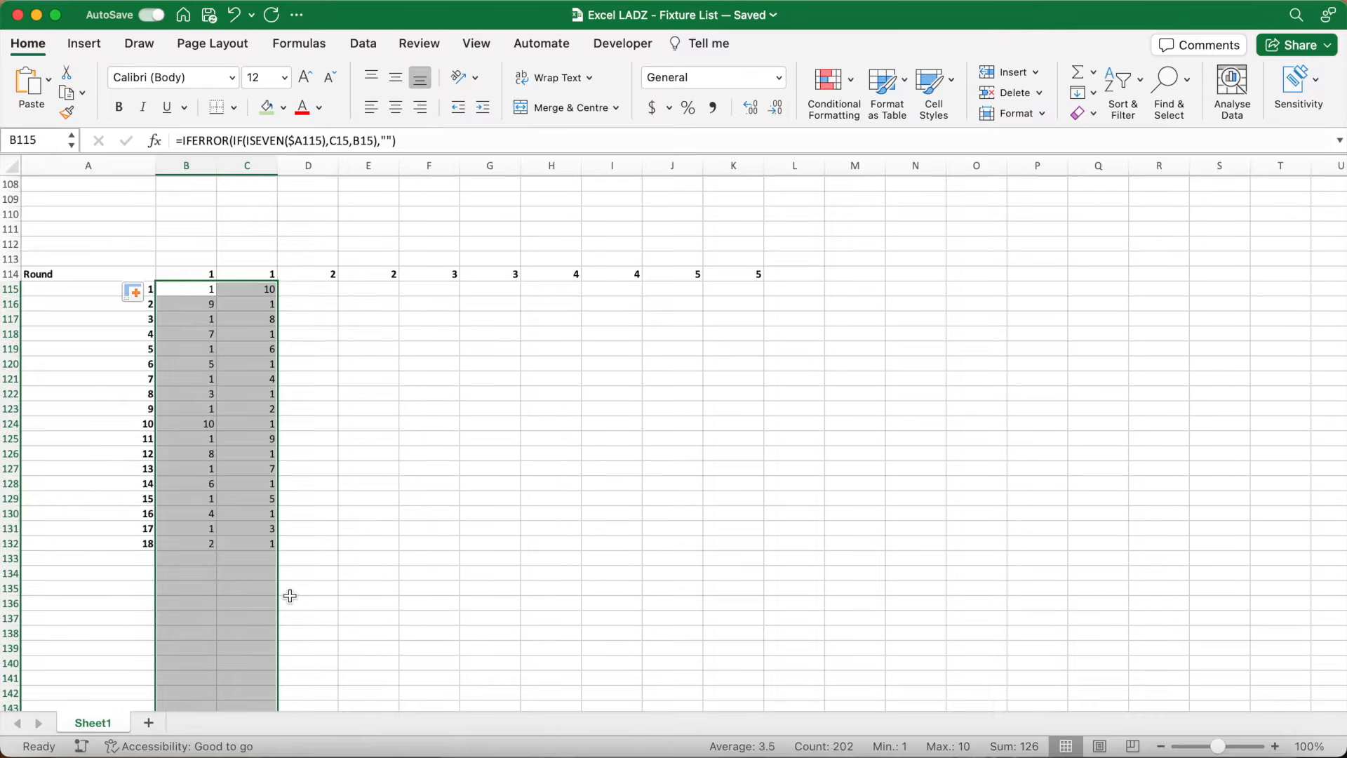
scroll(291, 595, "down", 10)
scroll(290, 596, "down", 15)
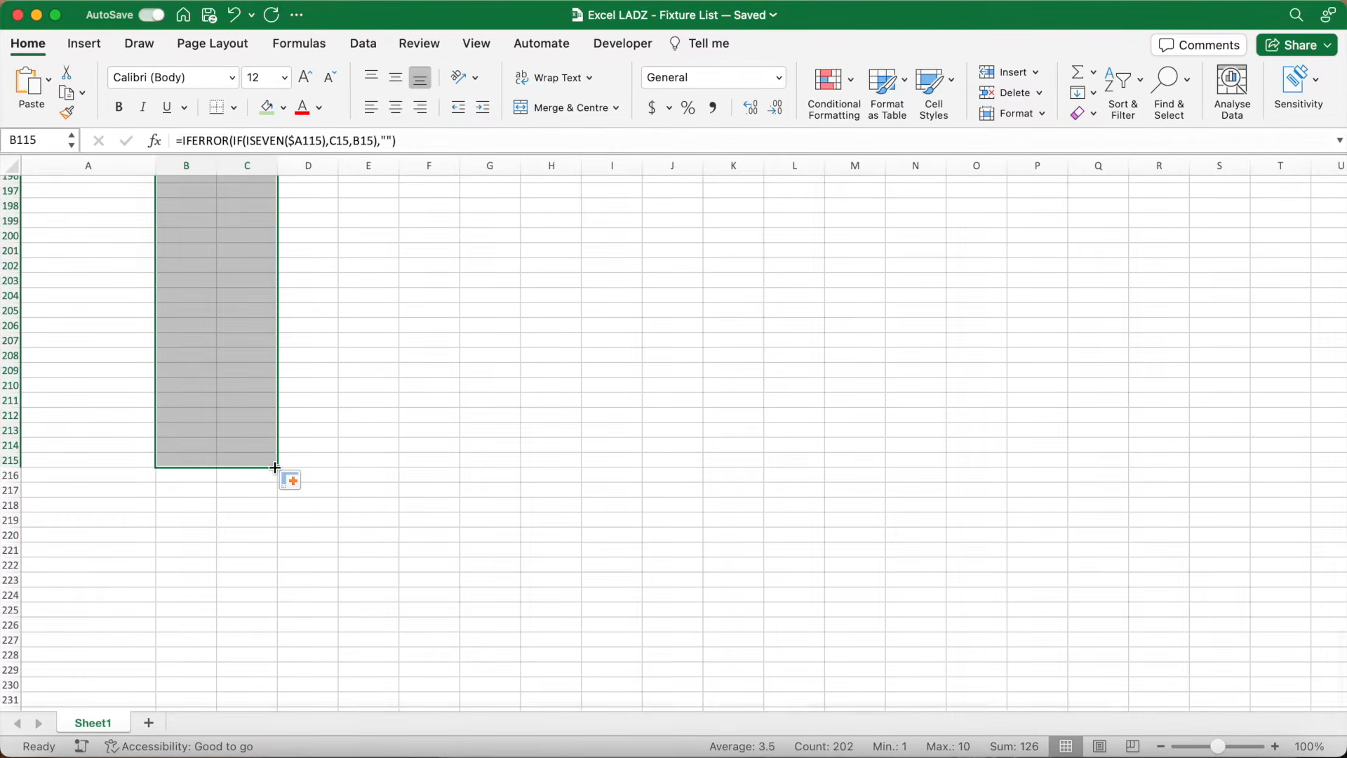
left_click_drag(279, 468, 1233, 457)
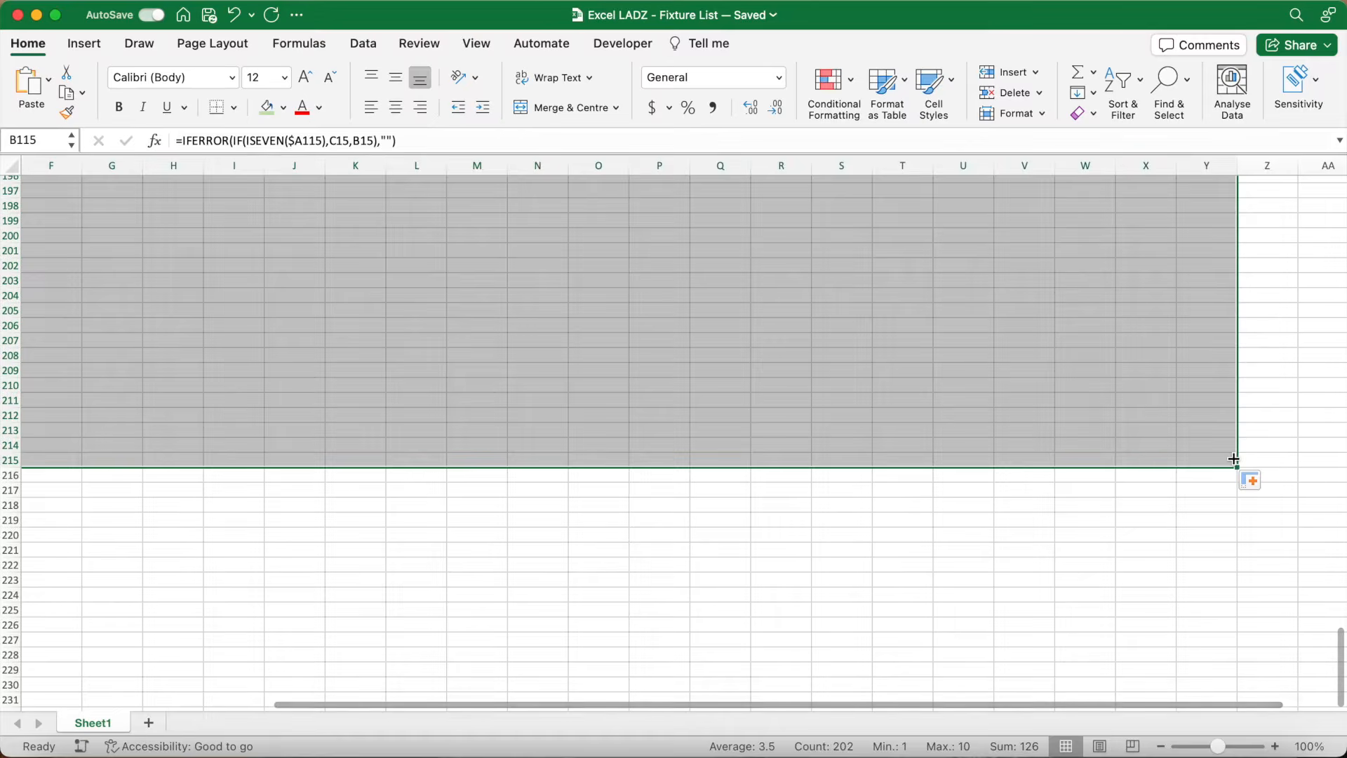
left_click(1219, 458)
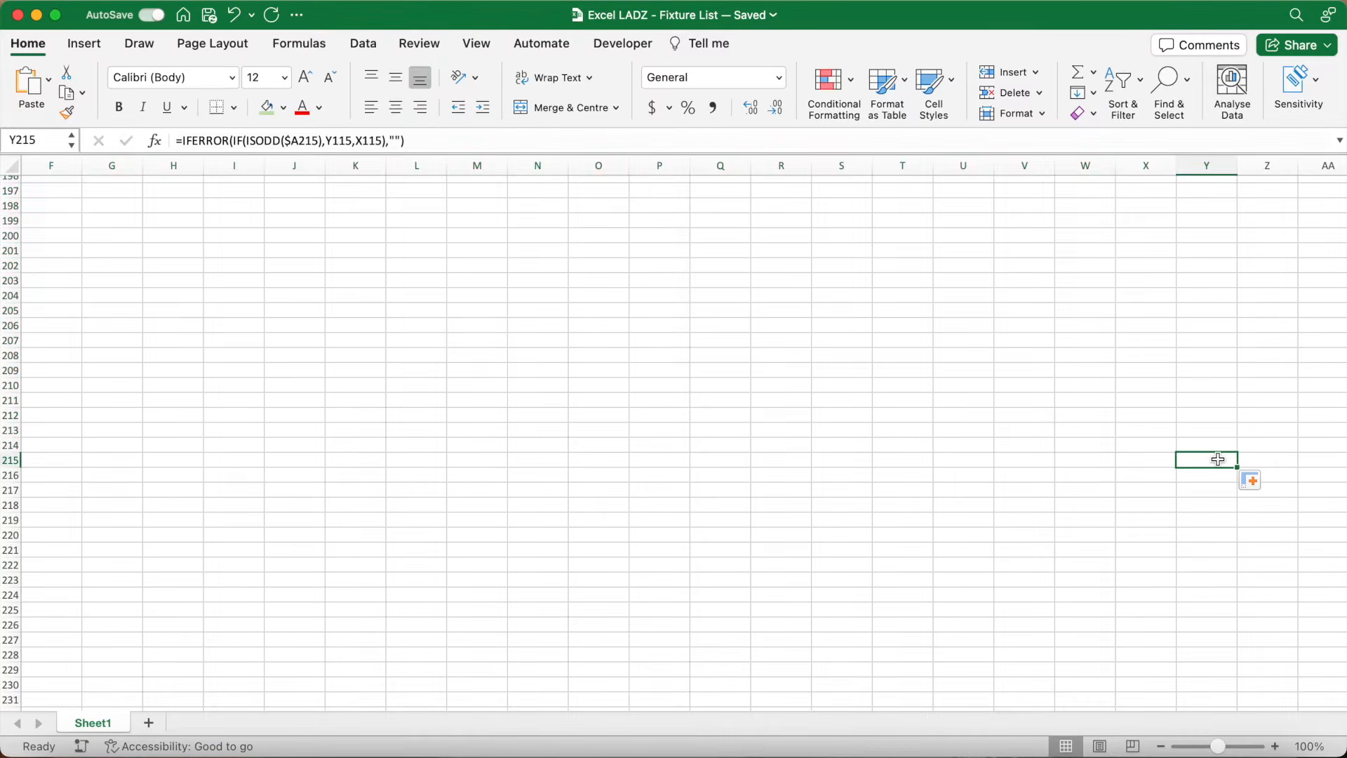
- Examine the team pairs in columns B and C of the second table for alternating home and away sides between rounds
scroll(1193, 381, "up", 20)
scroll(1192, 381, "left", 5)
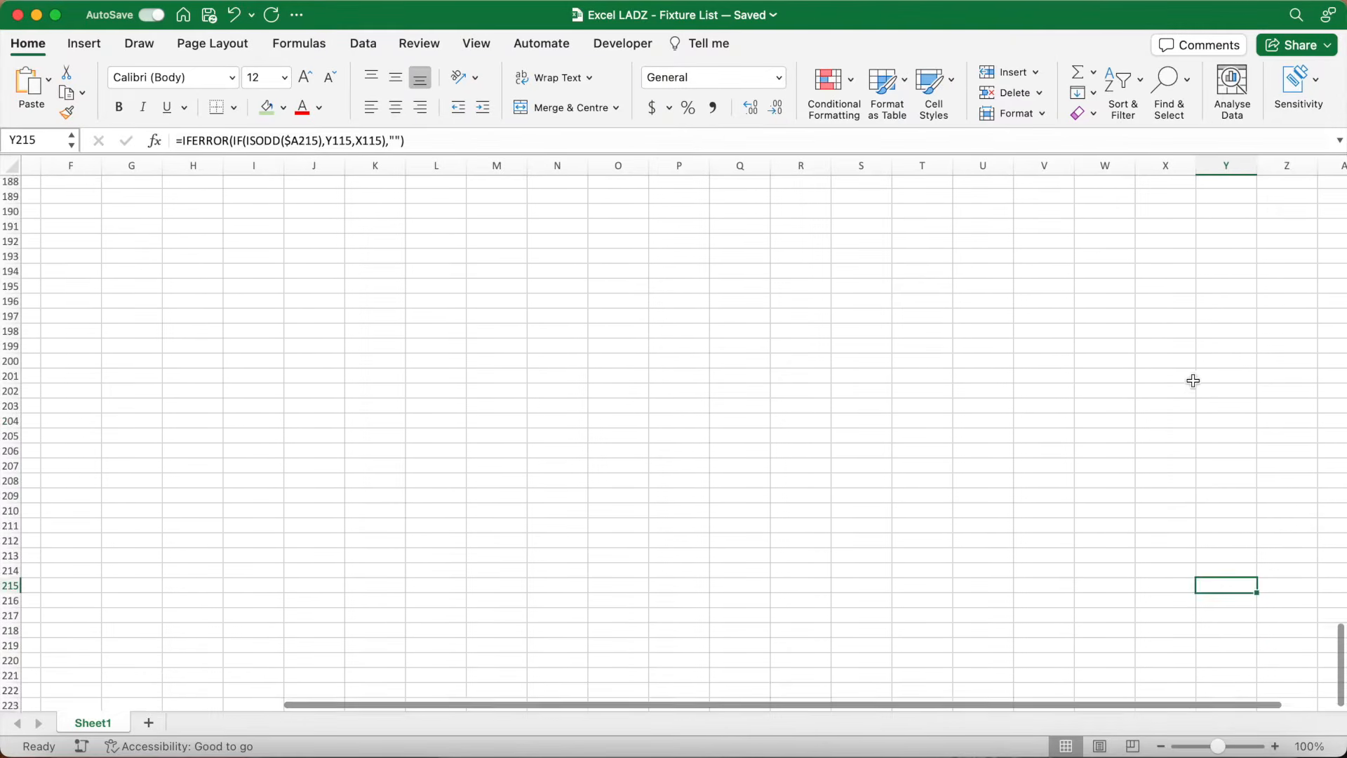
scroll(1192, 381, "up", 6)
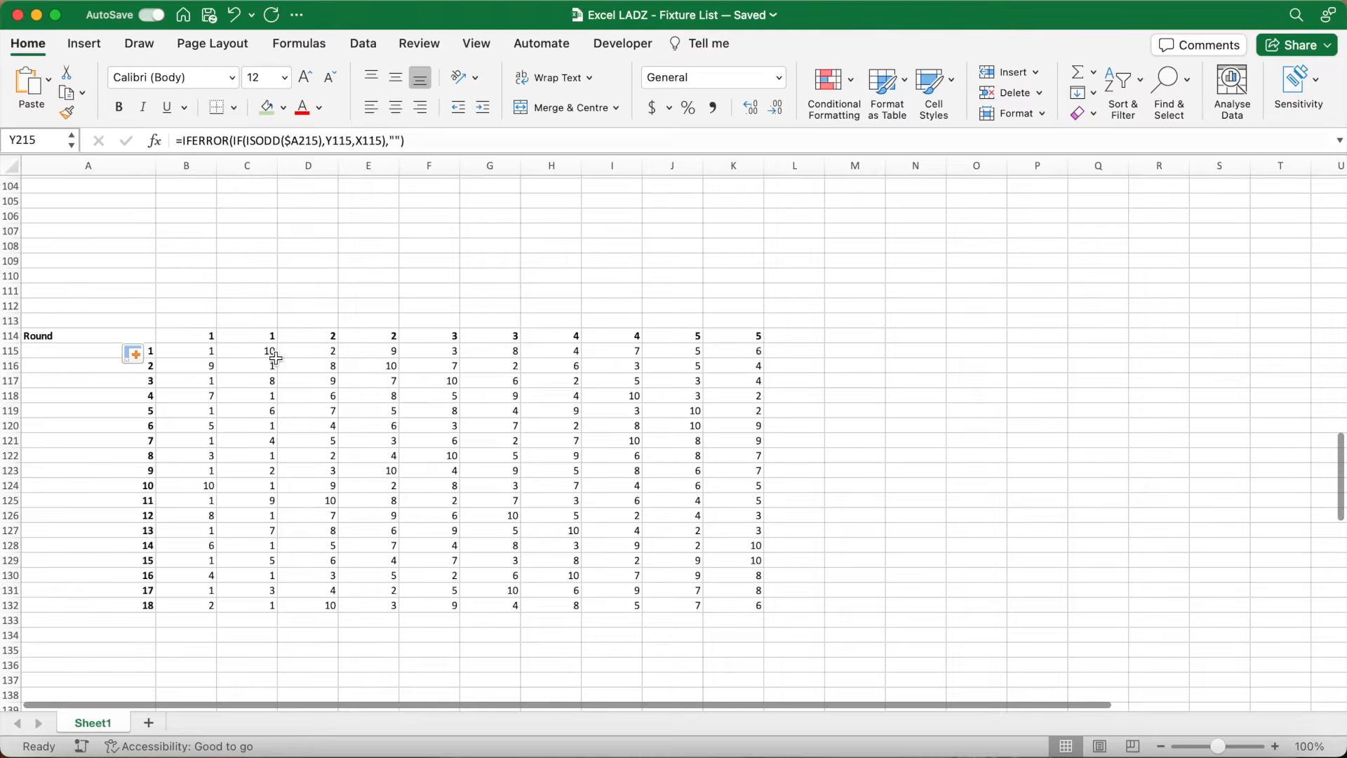
left_click(203, 354)
left_click(257, 354)
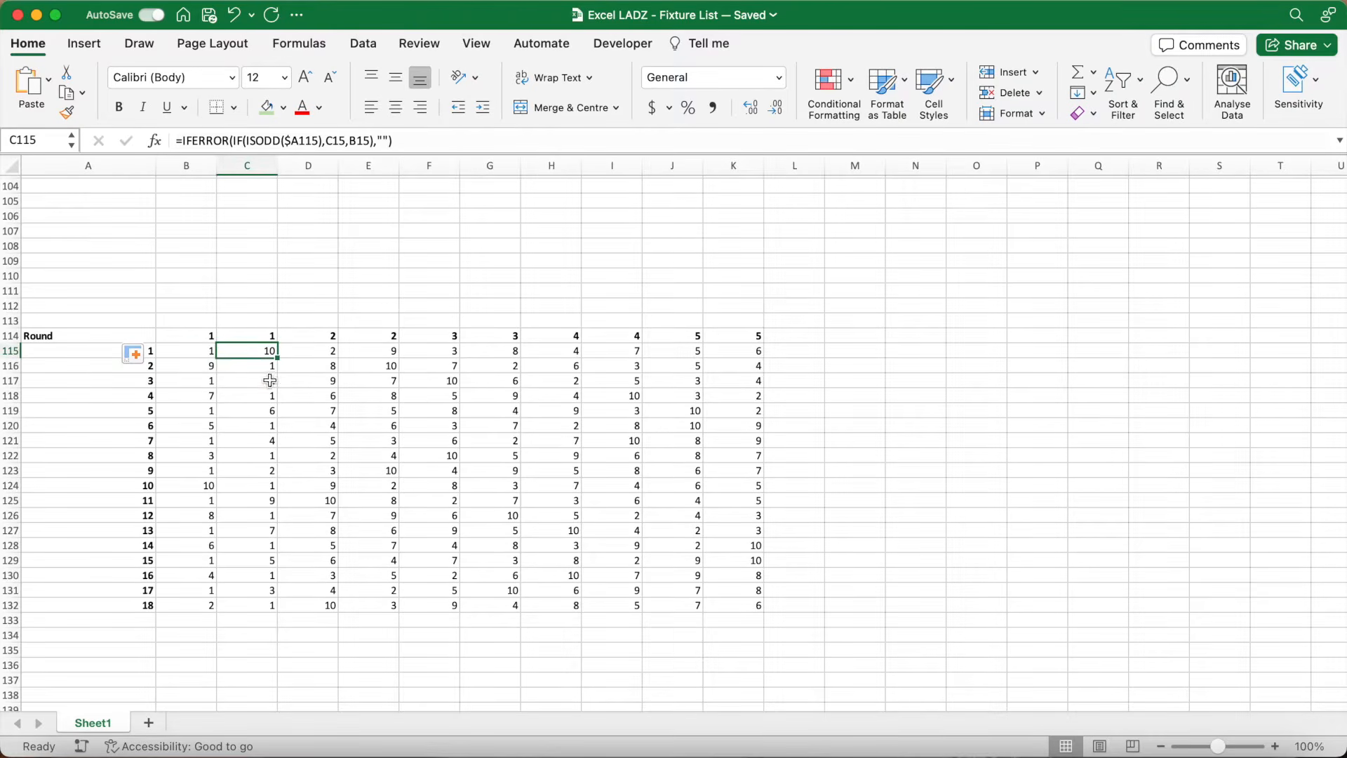
left_click(259, 366)
left_click(203, 381)
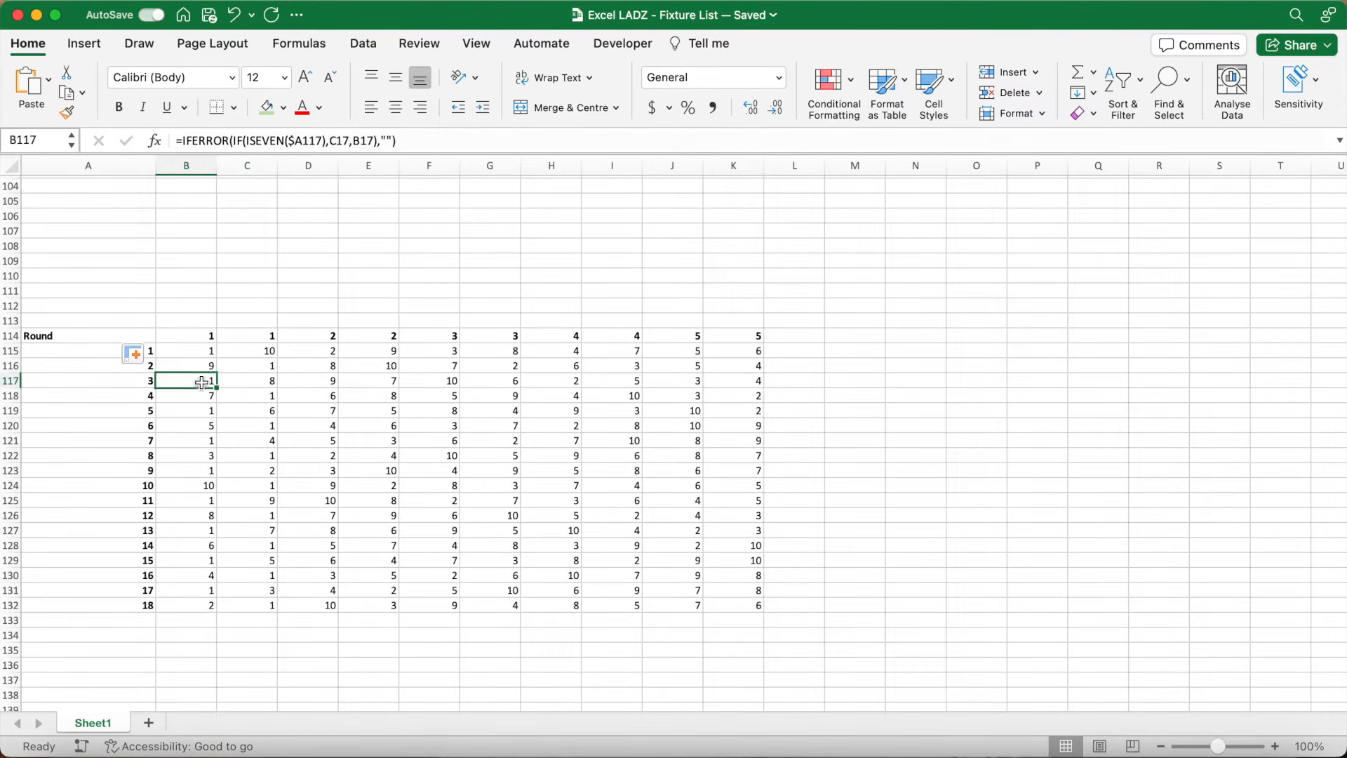
left_click(262, 394)
left_click(208, 414)
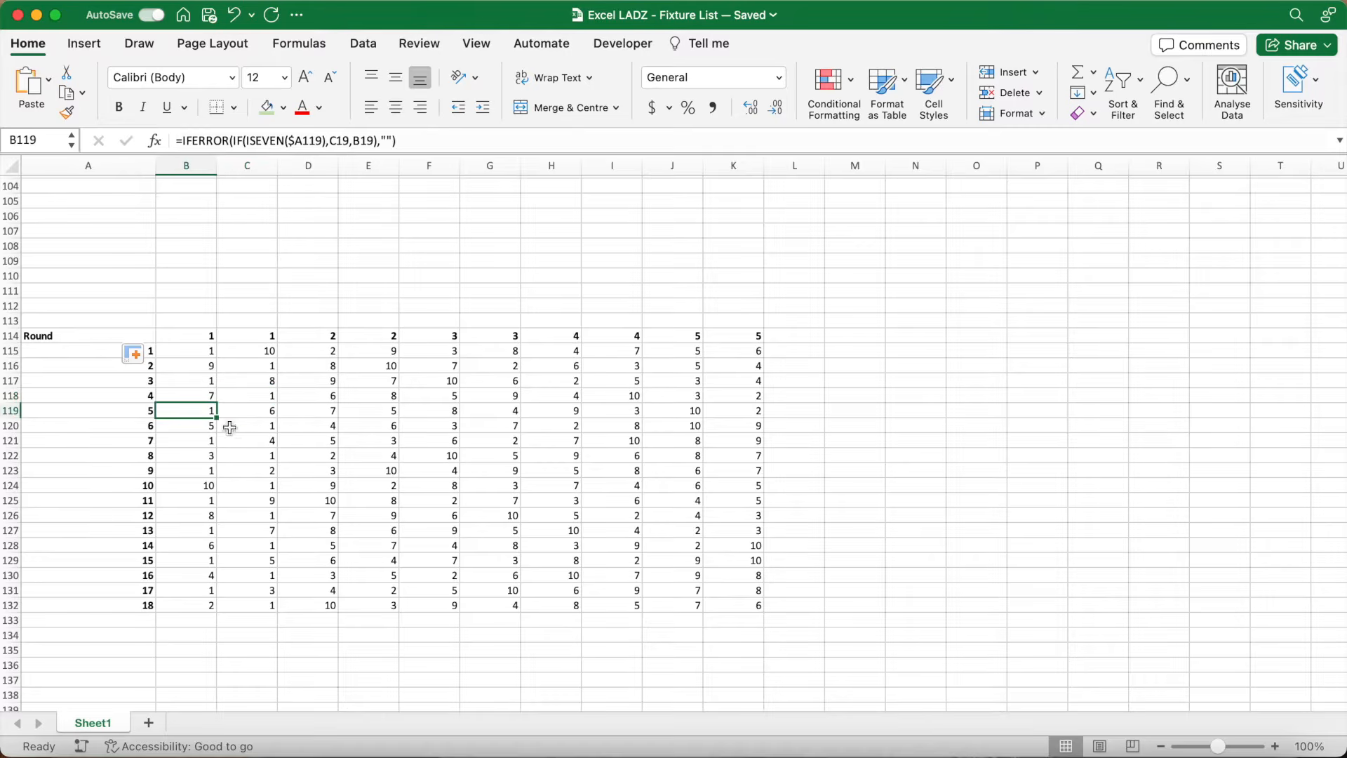
left_click(256, 426)
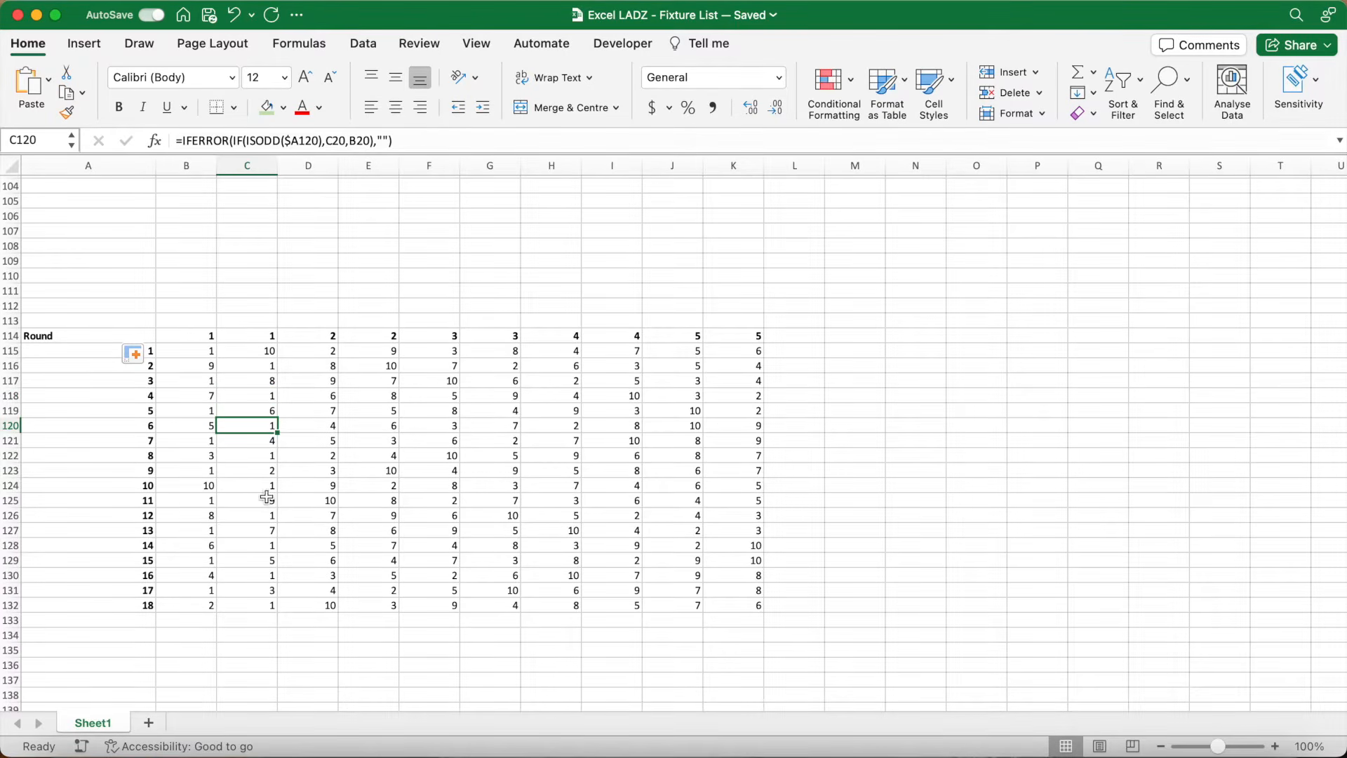
left_click(133, 486)
left_click(188, 485)
left_click(254, 485)
left_click(203, 500)
left_click(254, 499)
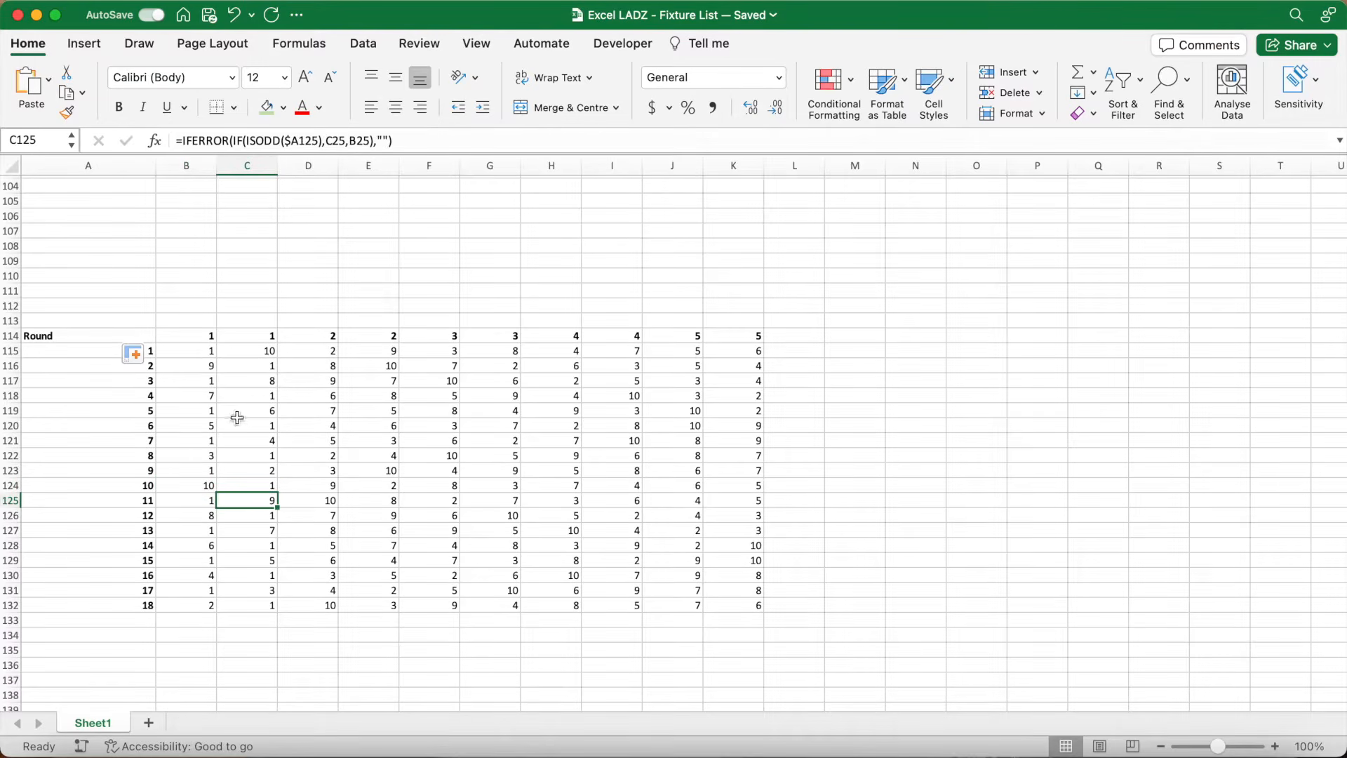
left_click(202, 351)
left_click(247, 355)
left_click(200, 366)
left_click(242, 366)
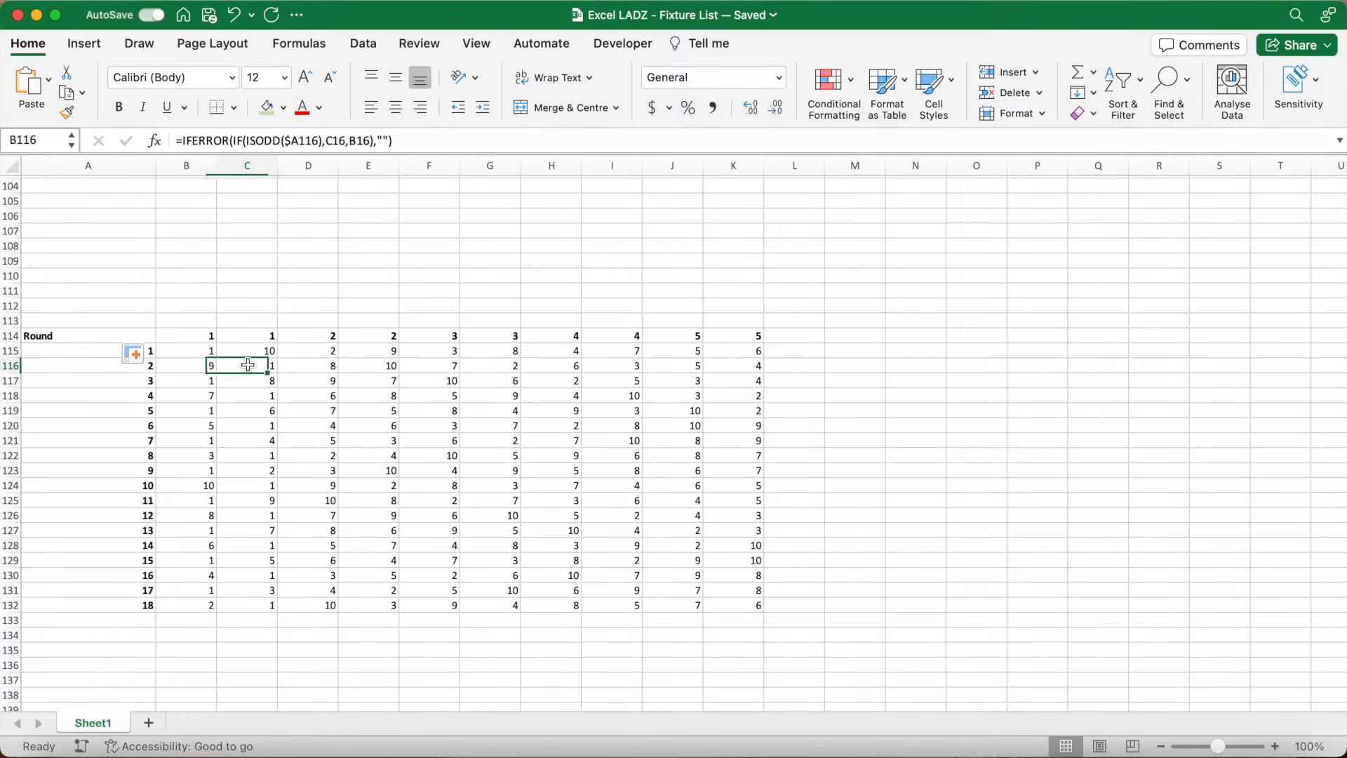
left_click(401, 293)
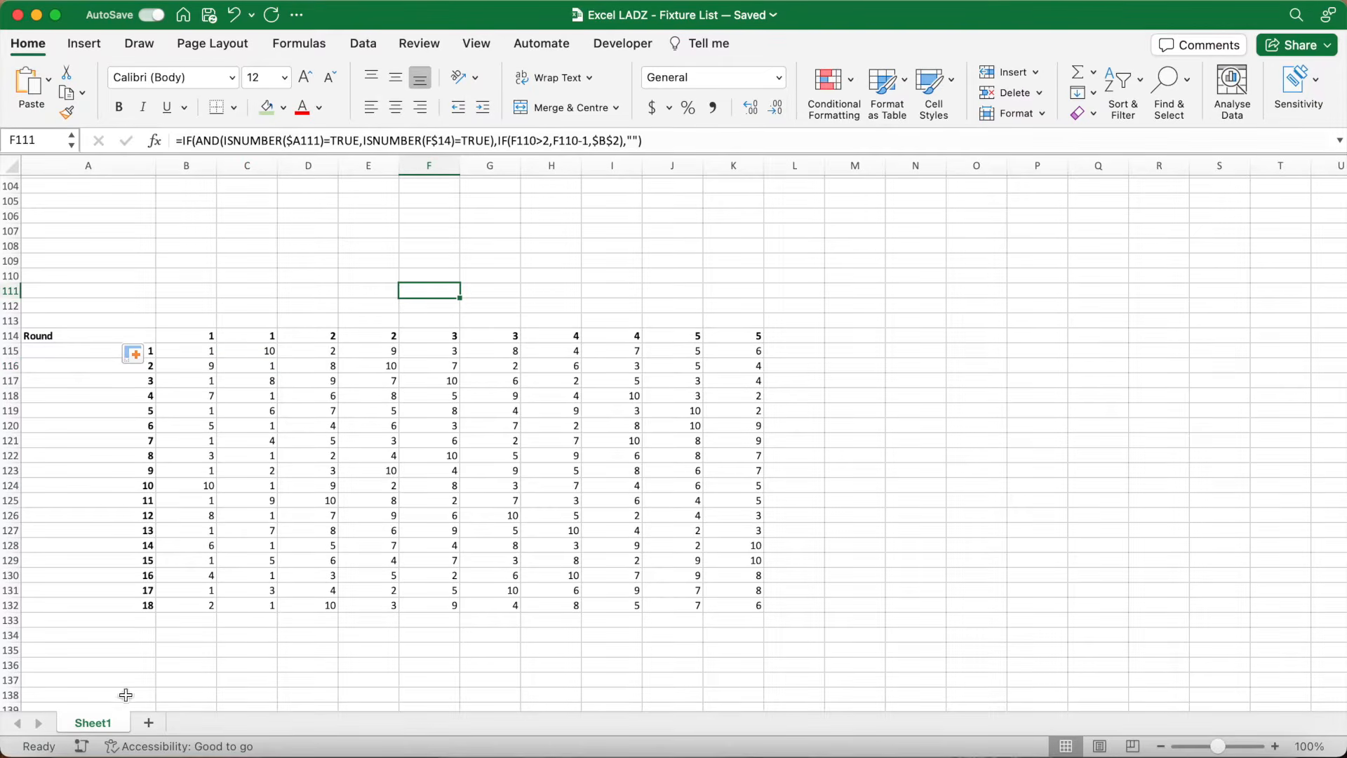
- Rename Sheet1 as Raw Calculations and add a second sheet named Fixtures
double_click(93, 723)
type("Raw Calculations")
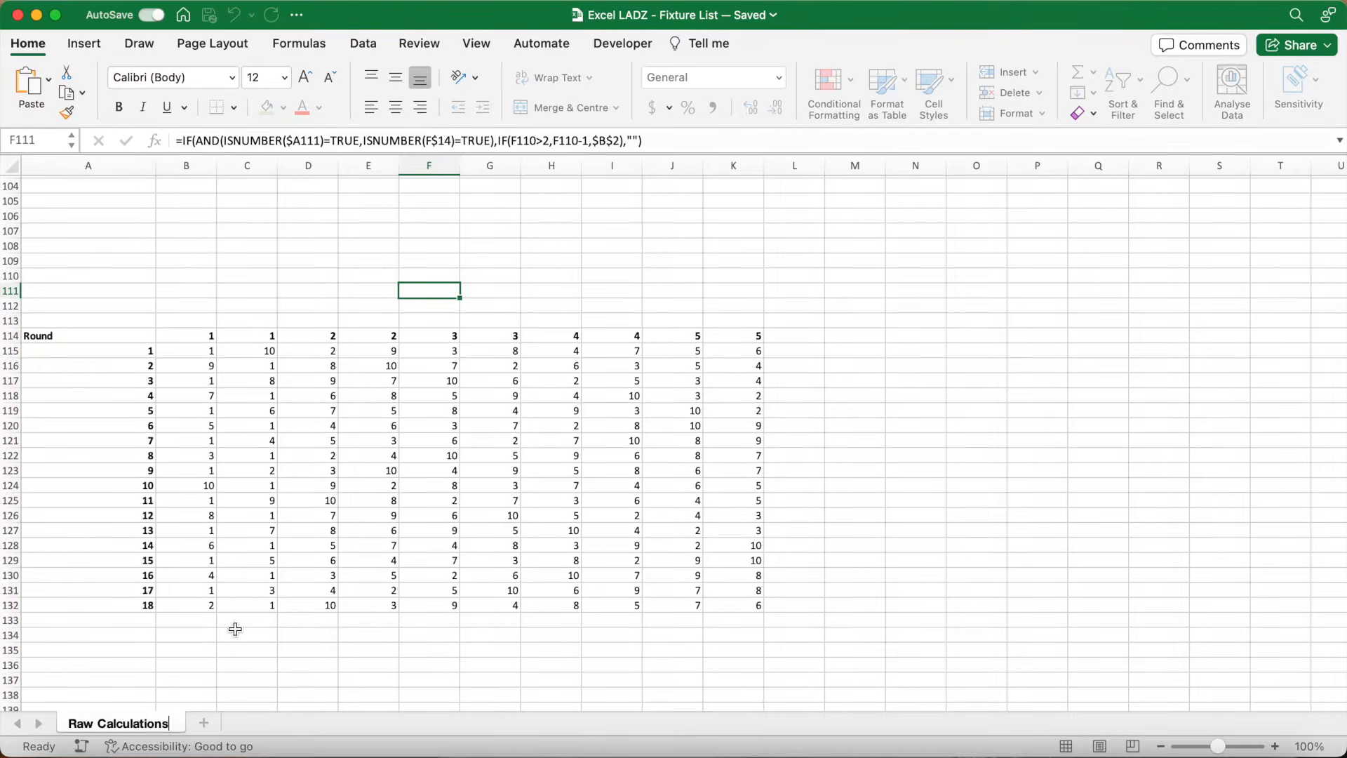
key("Return")
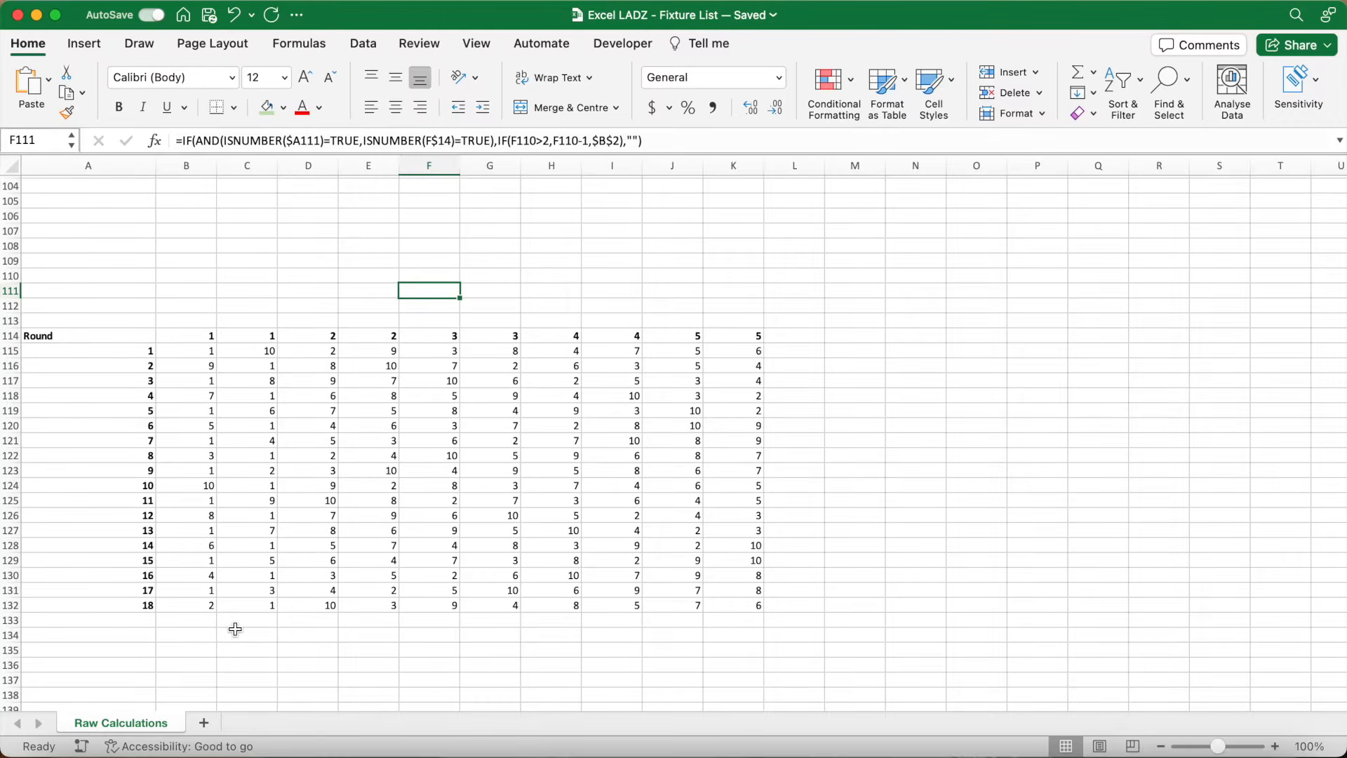
left_click(203, 723)
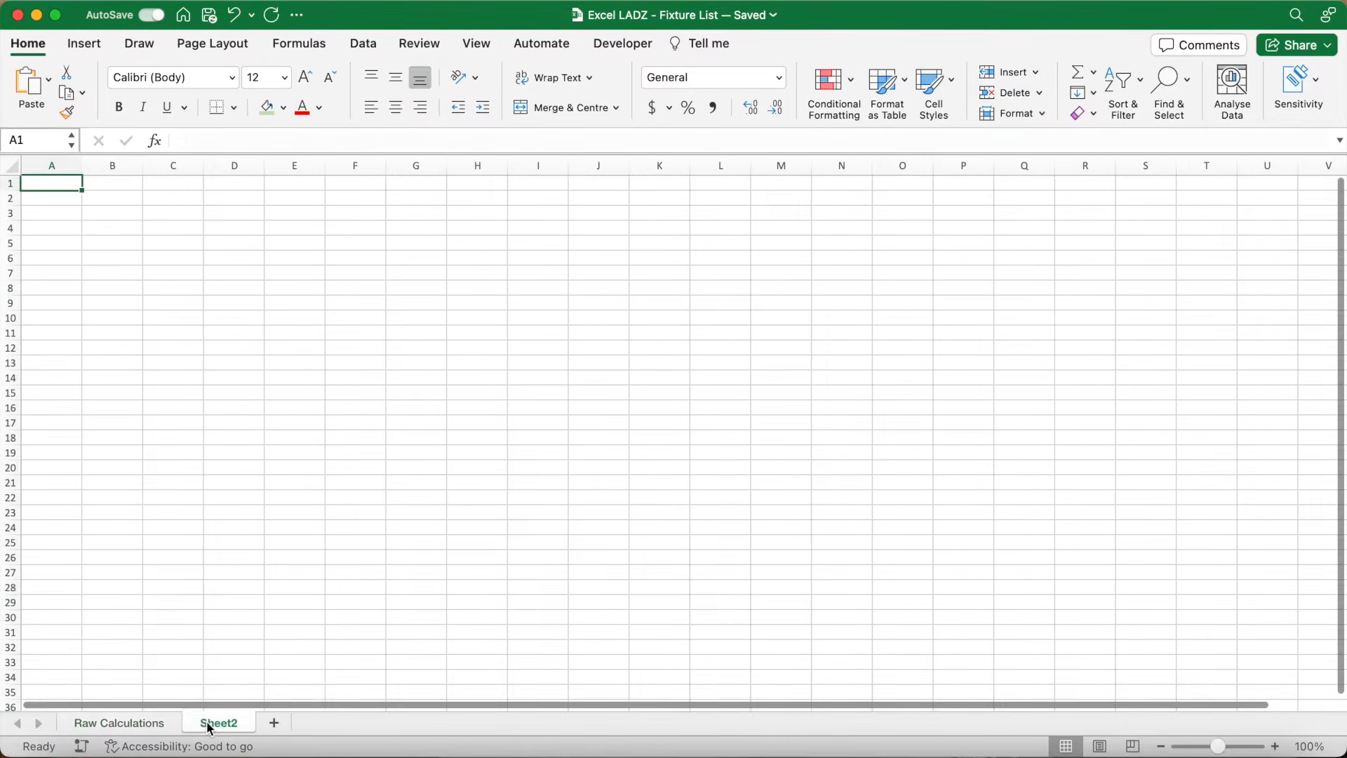
double_click(223, 726)
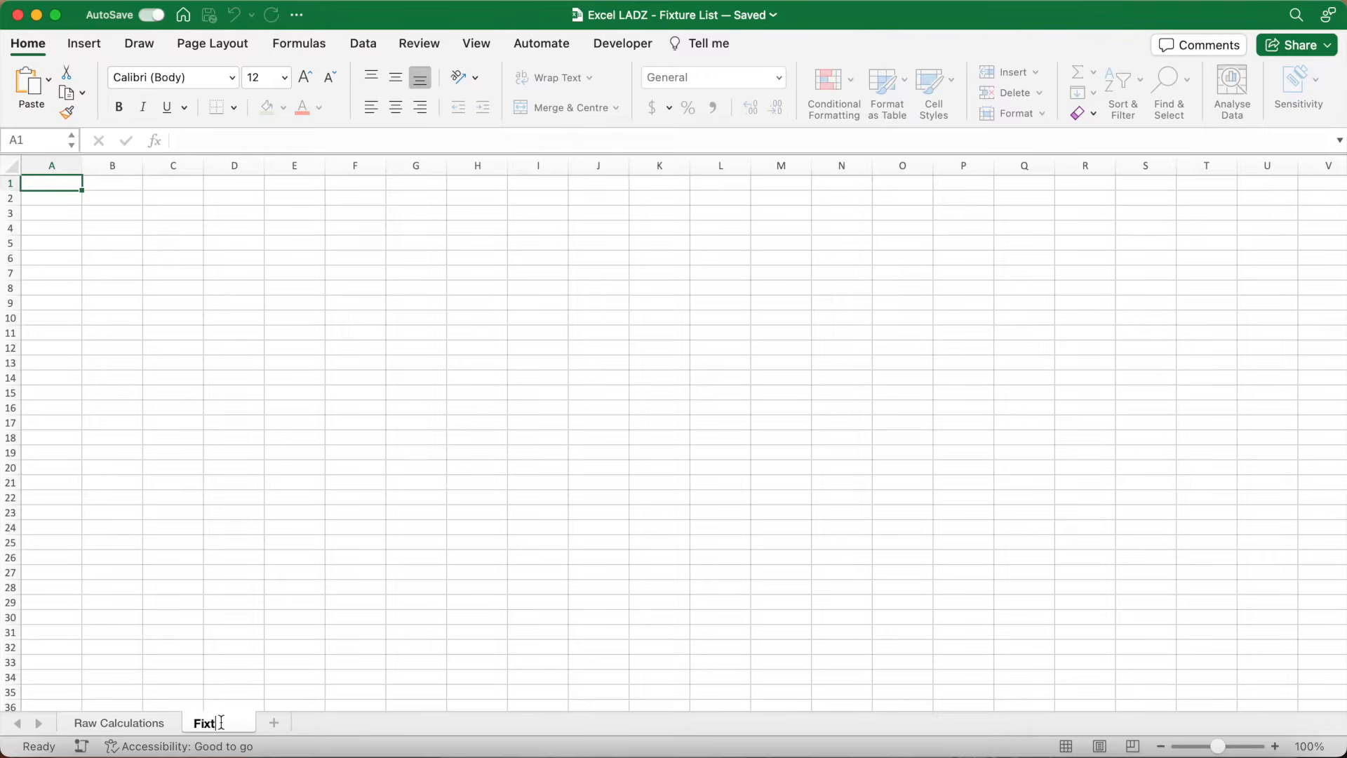
key("Return")
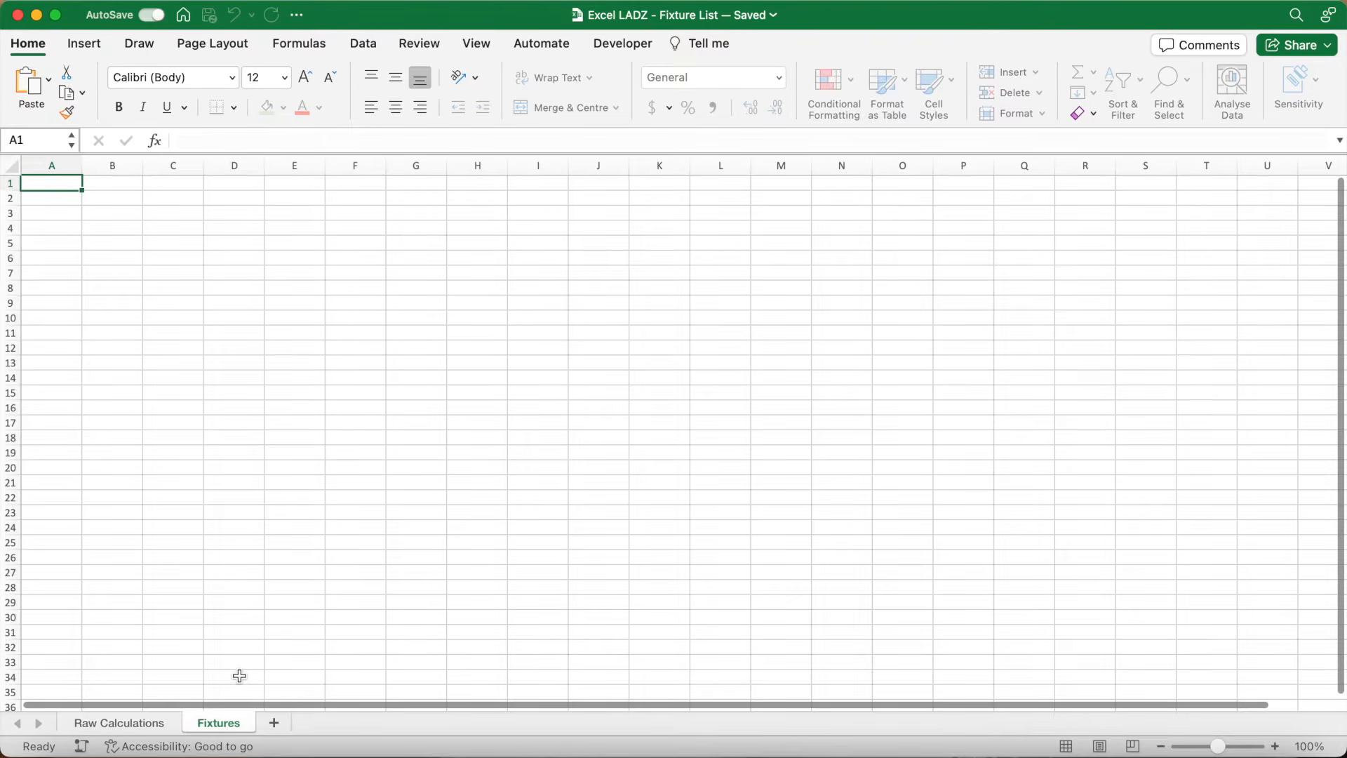
- Merge and centre A1:I1 on the Fixtures sheet and format it with bold text in size 24
left_click_drag(54, 184, 538, 184)
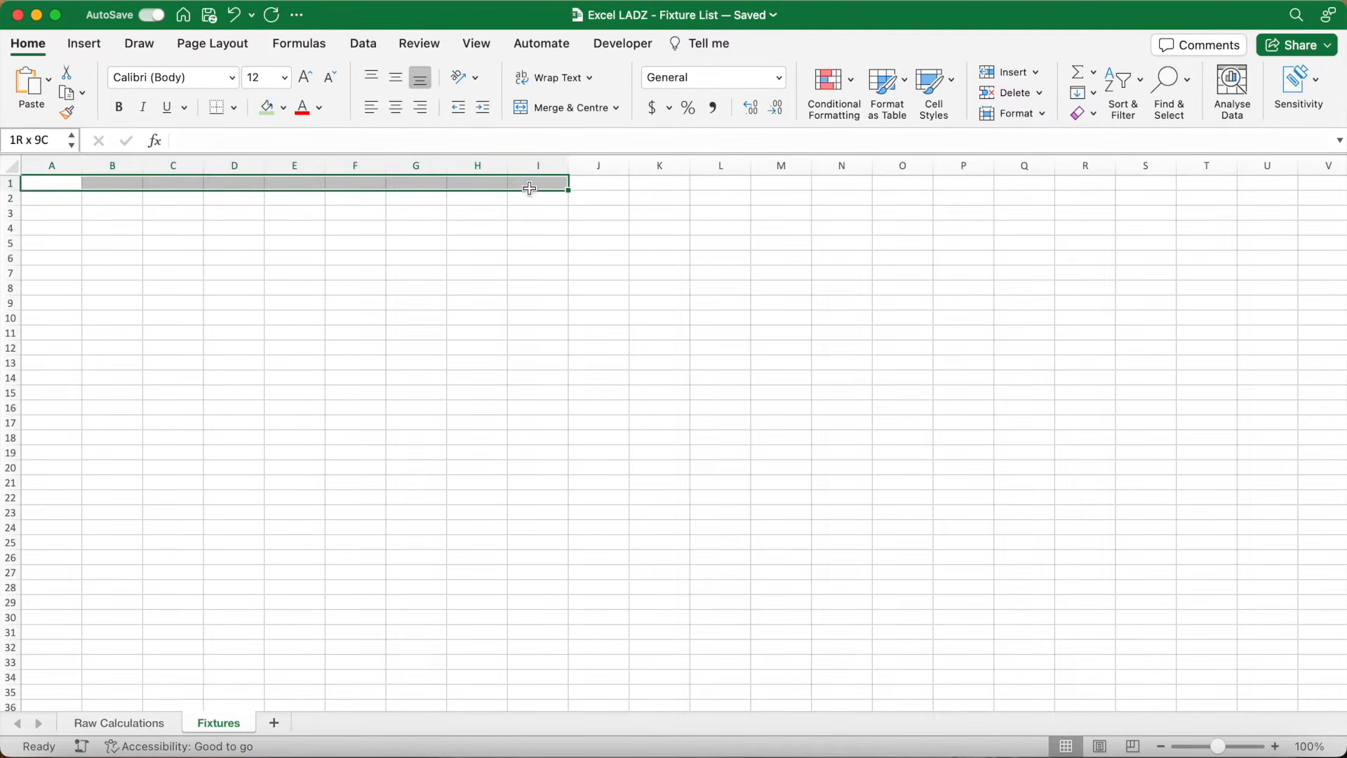
left_click(553, 109)
left_click(284, 78)
left_click(278, 285)
key("super+b")
- Give the merged title cell a light blue fill with middle alignment and enter the title Competition Fixtures
left_click(283, 108)
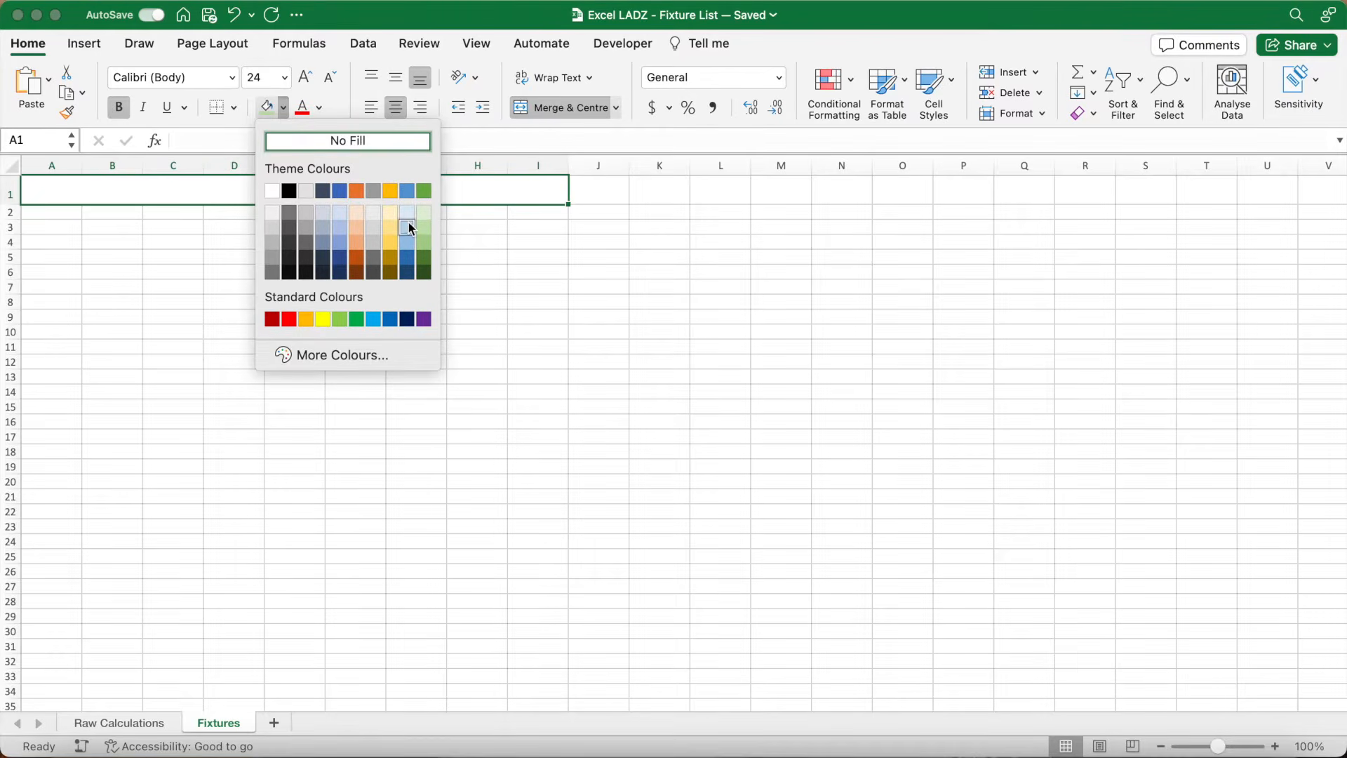
left_click(407, 212)
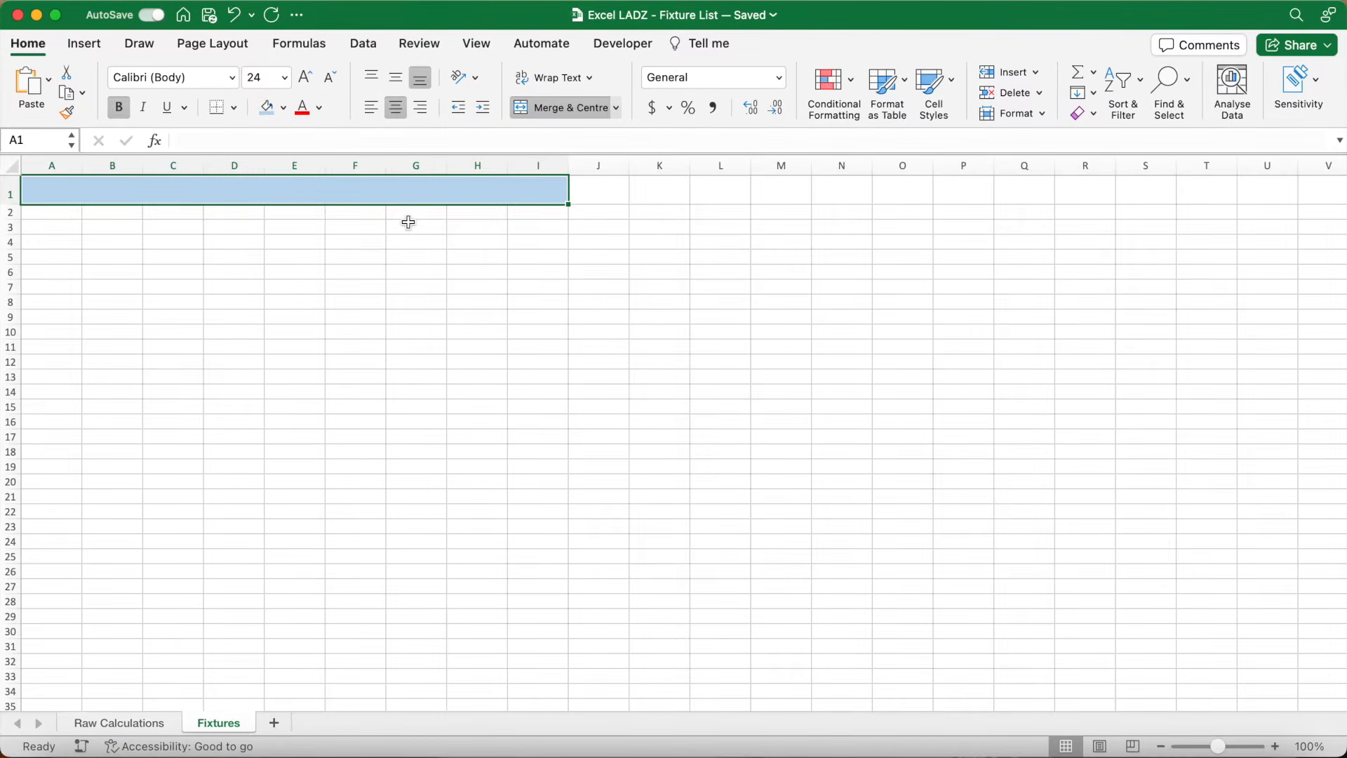
left_click(395, 78)
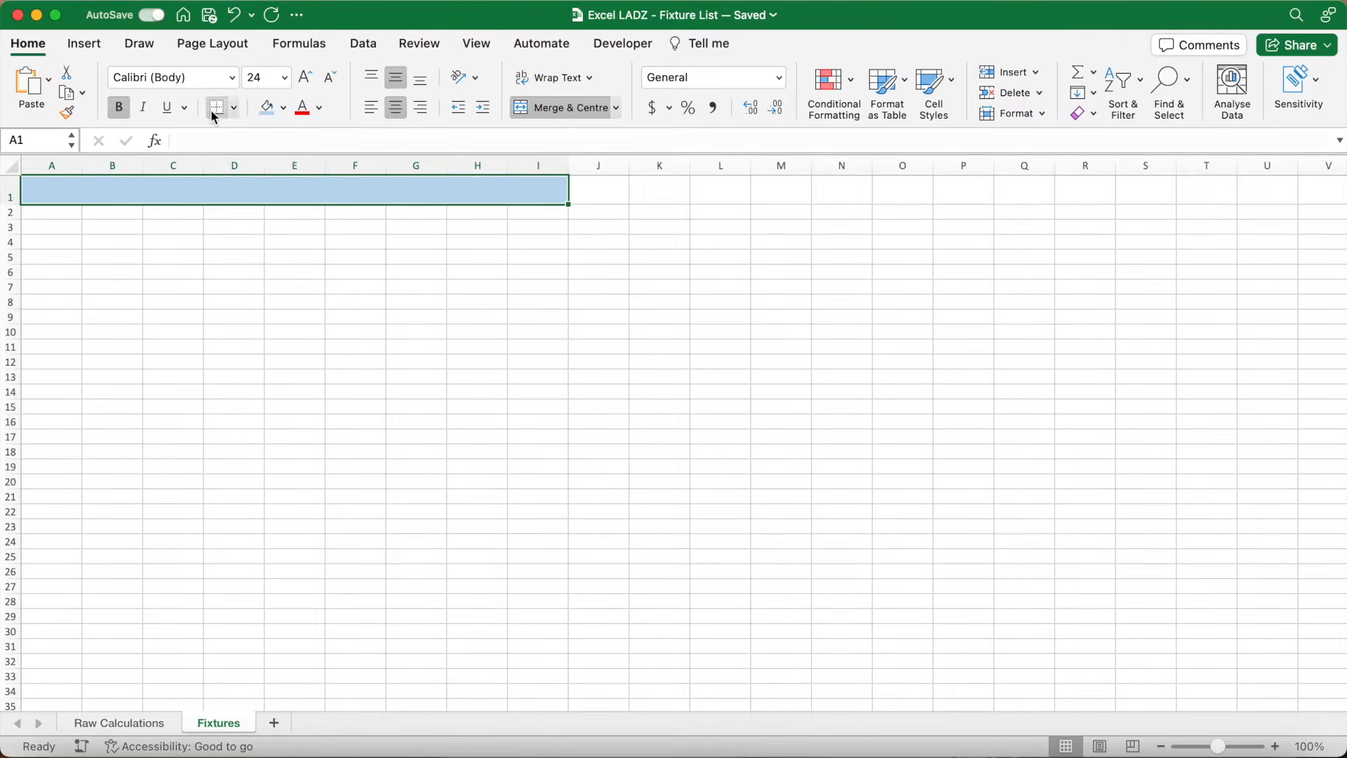
type("Competition Fixtures")
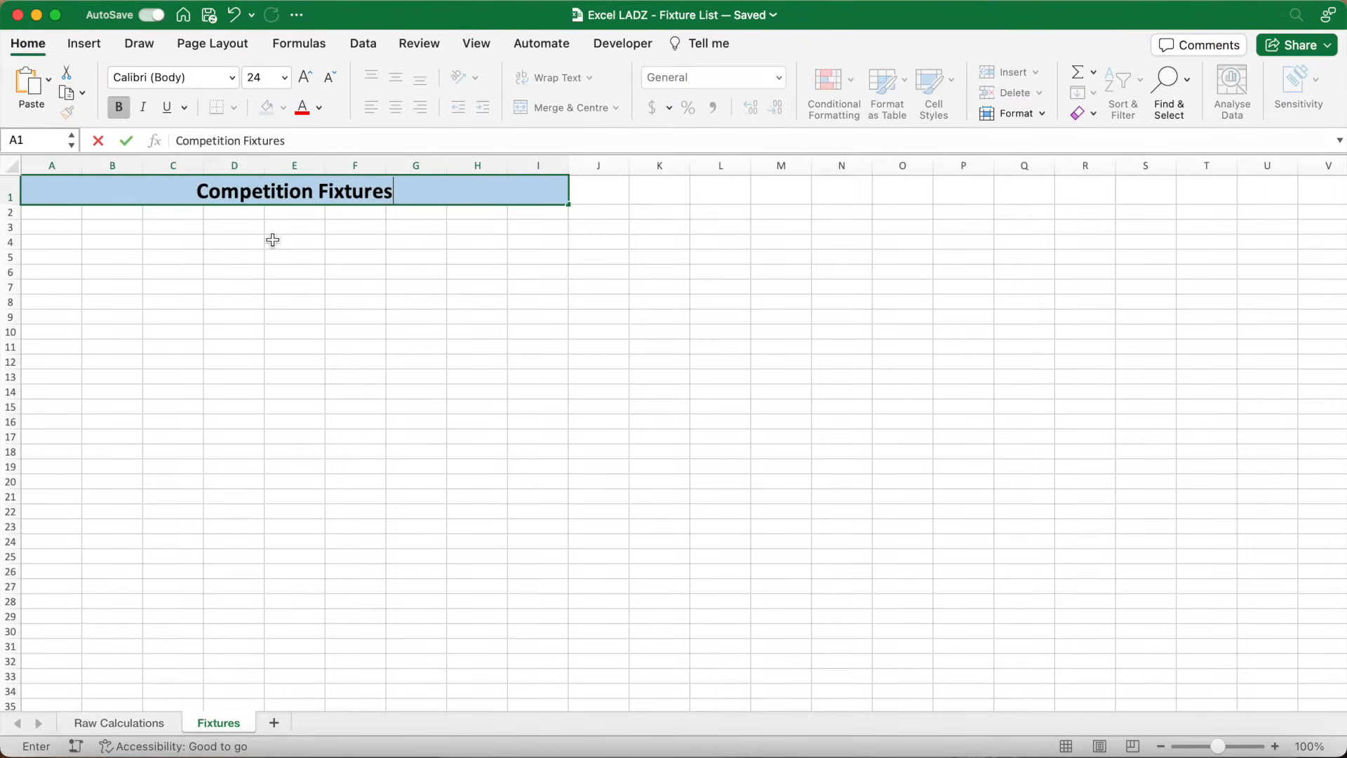
- Enter bold headings in row 2: Round, Match, Home Team and Score in A2:D2, and Score, Away Team and Ground in F2:H2
key("Return")
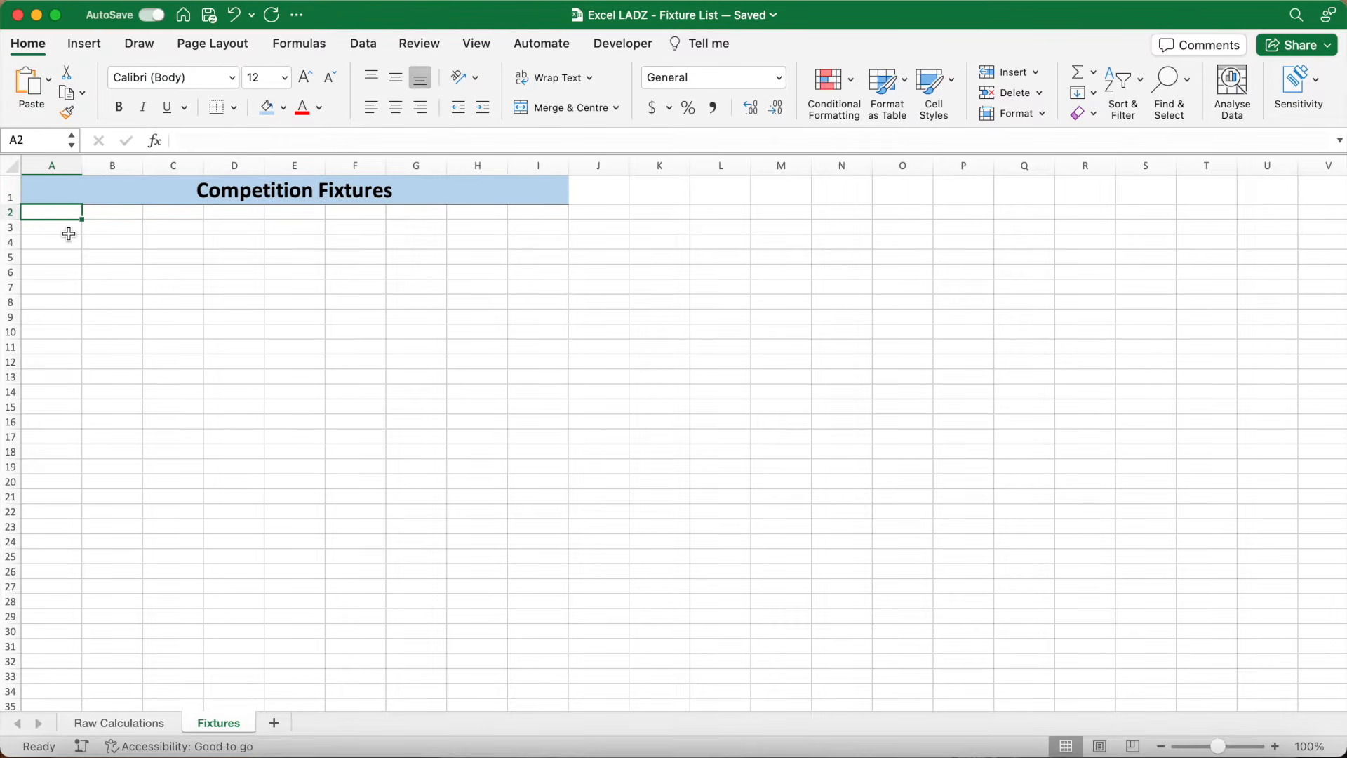
key("super+b")
type("Round")
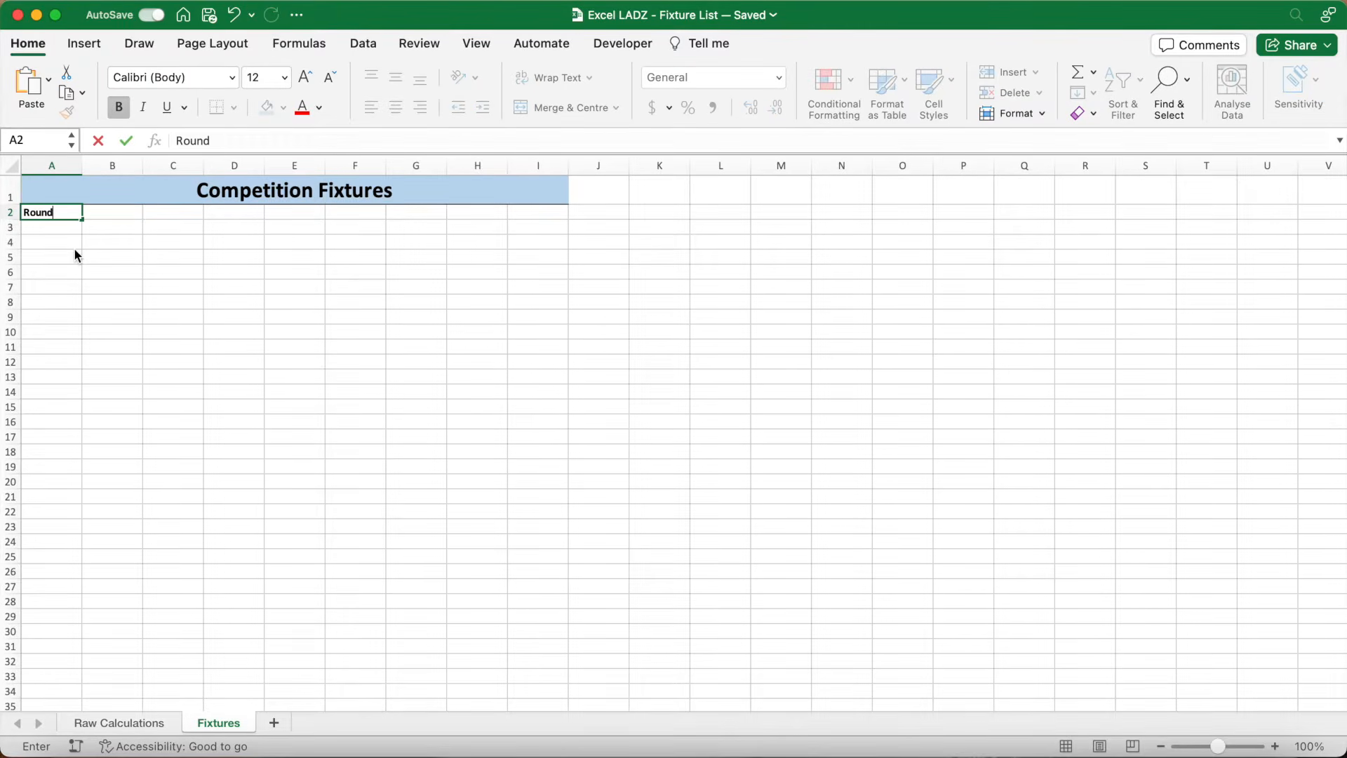
left_click(111, 212)
type("Match")
key("Tab")
type("Home Team")
key("Tab")
type("Score")
key("Tab")
key("Tab")
type("Score")
key("Tab")
type("Away Team")
key("Tab")
type("Ground")
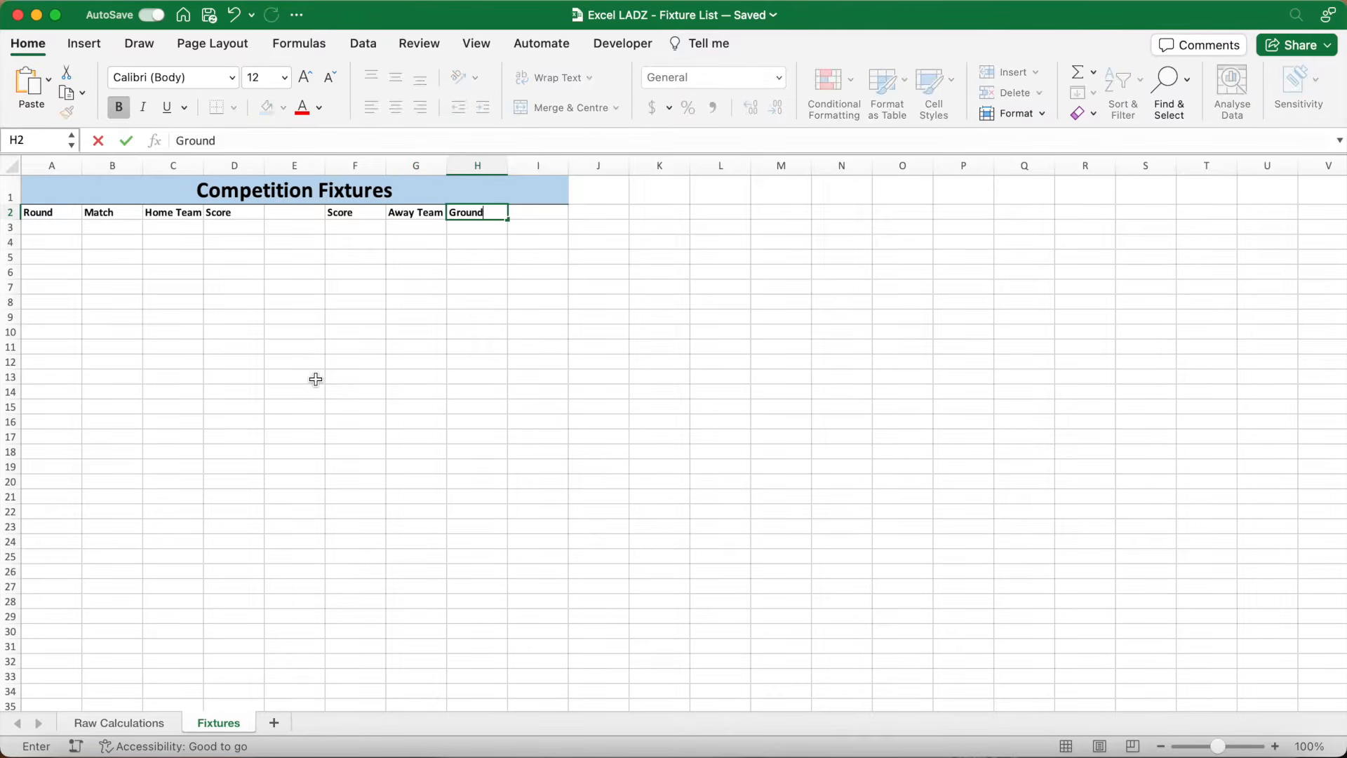
key("Tab")
- Centre the headings in A2:H2 and widen the Home Team, Away Team and Ground columns
left_click_drag(44, 213, 484, 212)
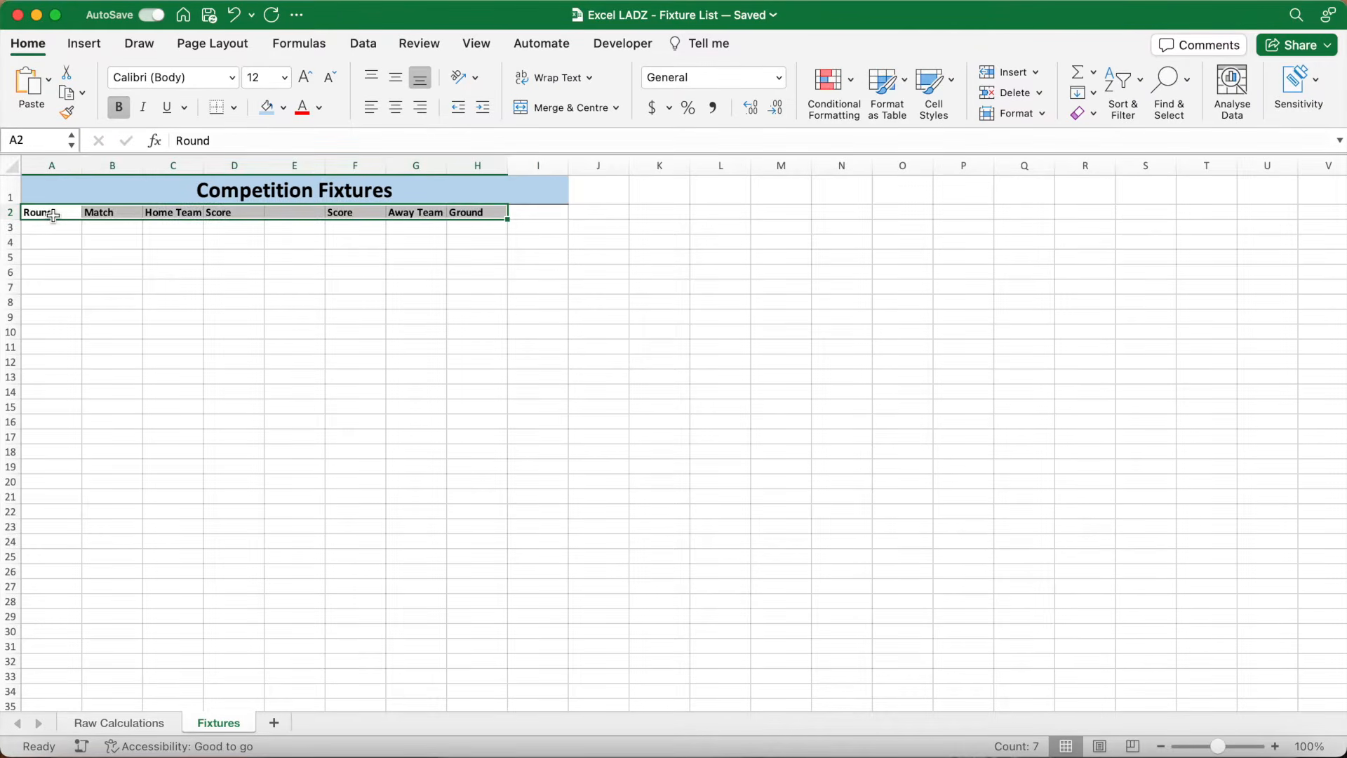
left_click(396, 107)
left_click(477, 275)
left_click_drag(508, 167, 611, 167)
left_click_drag(447, 169, 562, 169)
left_click_drag(204, 170, 302, 172)
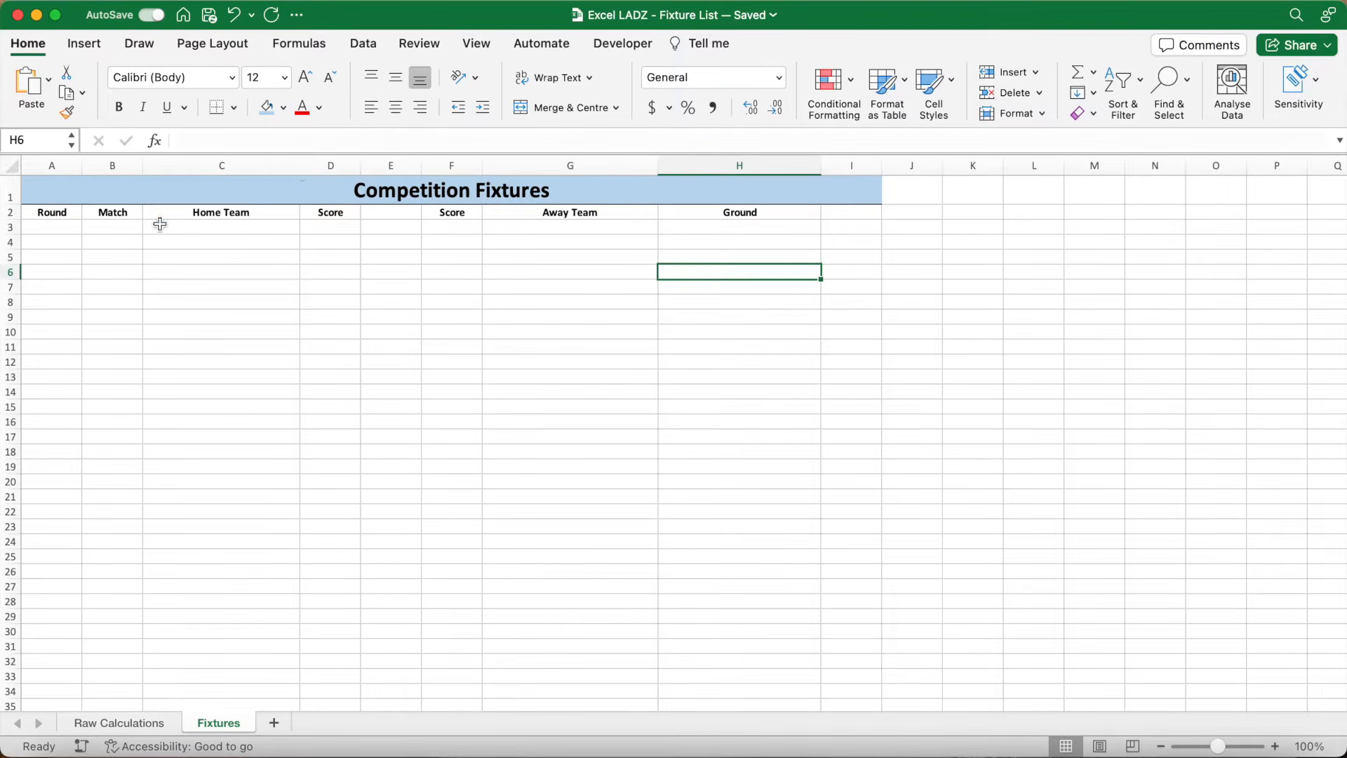
- Fill A2:I2 with light grey, align it to the middle vertically, and increase the height of row 2
left_click_drag(44, 212, 842, 213)
left_click(282, 107)
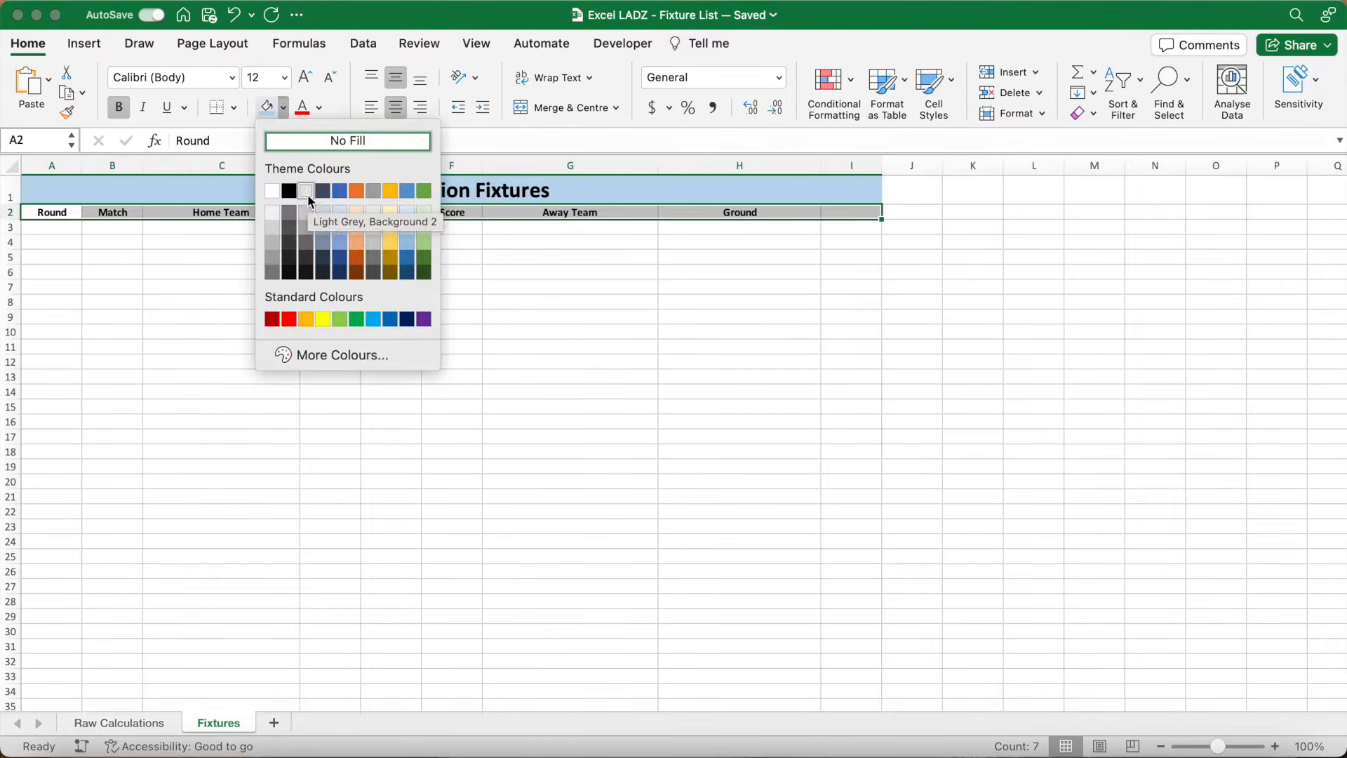
left_click(308, 193)
left_click_drag(10, 219, 10, 234)
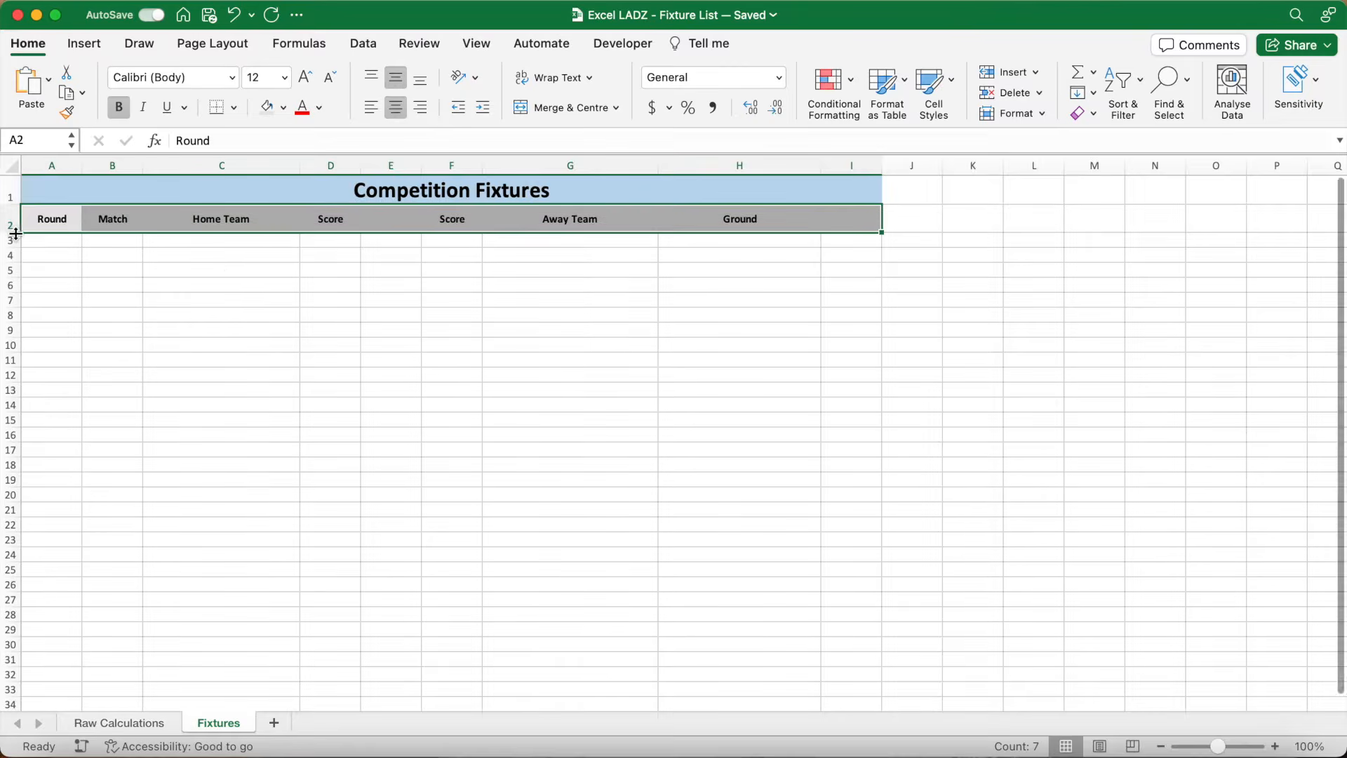
left_click(225, 261)
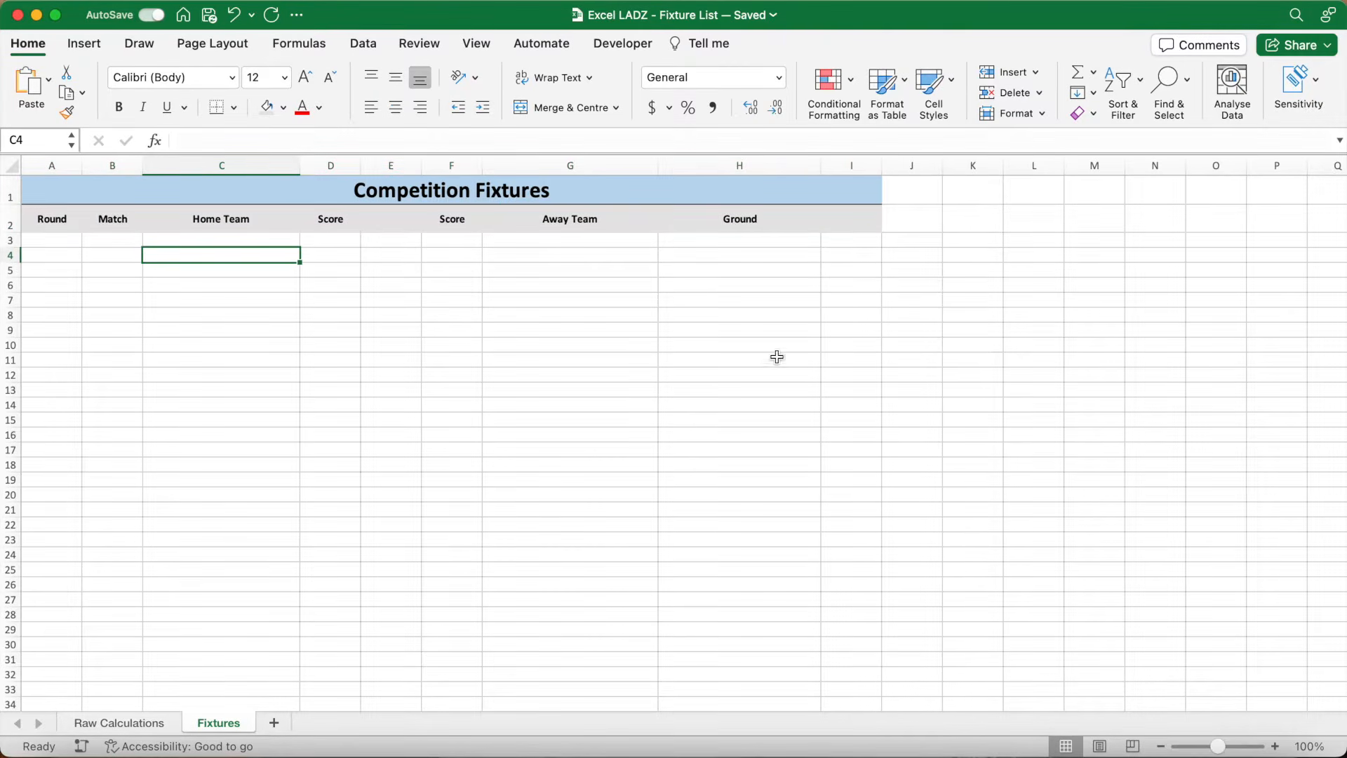
- Enter the label Teams: in K1 in size 18 and Games Against Each Other: in K2, both in bold
scroll(853, 308, "right", 2)
scroll(853, 309, "right", 3)
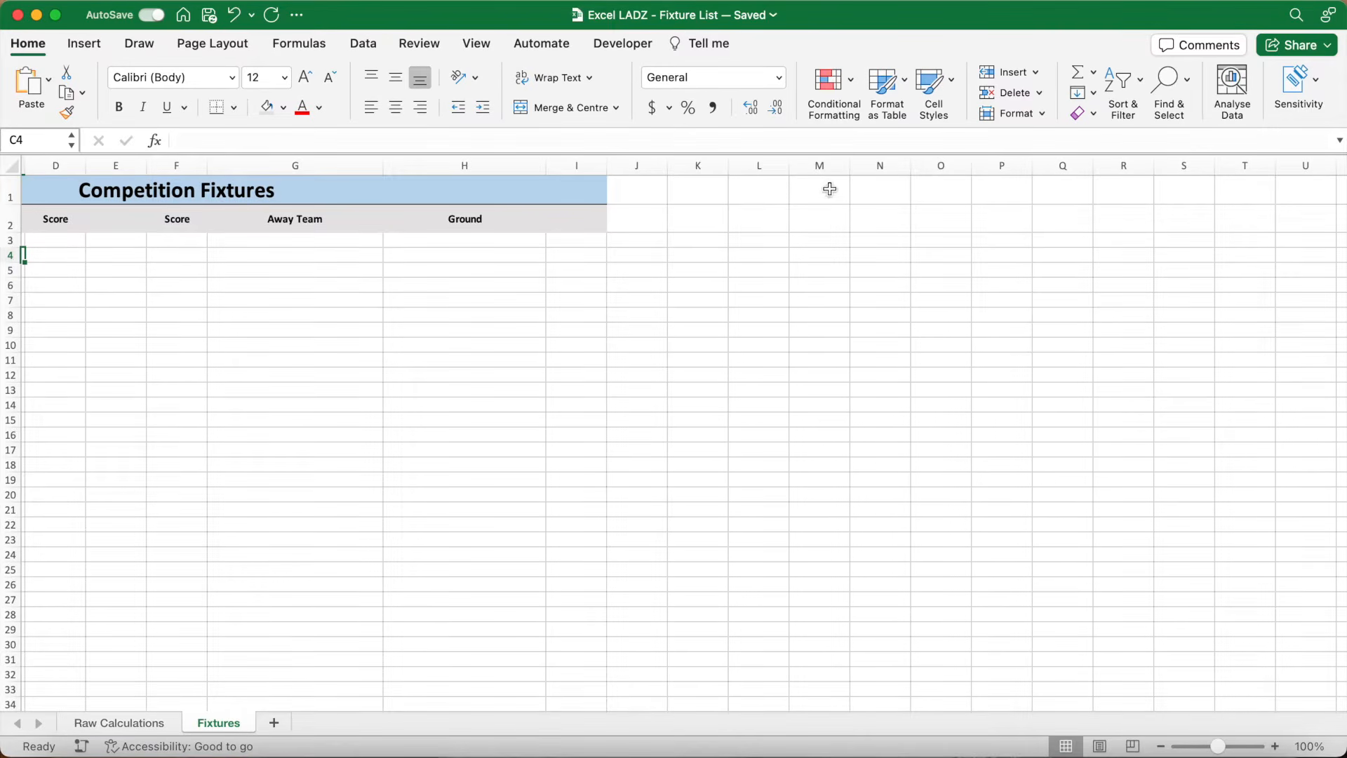
left_click(701, 191)
left_click(285, 78)
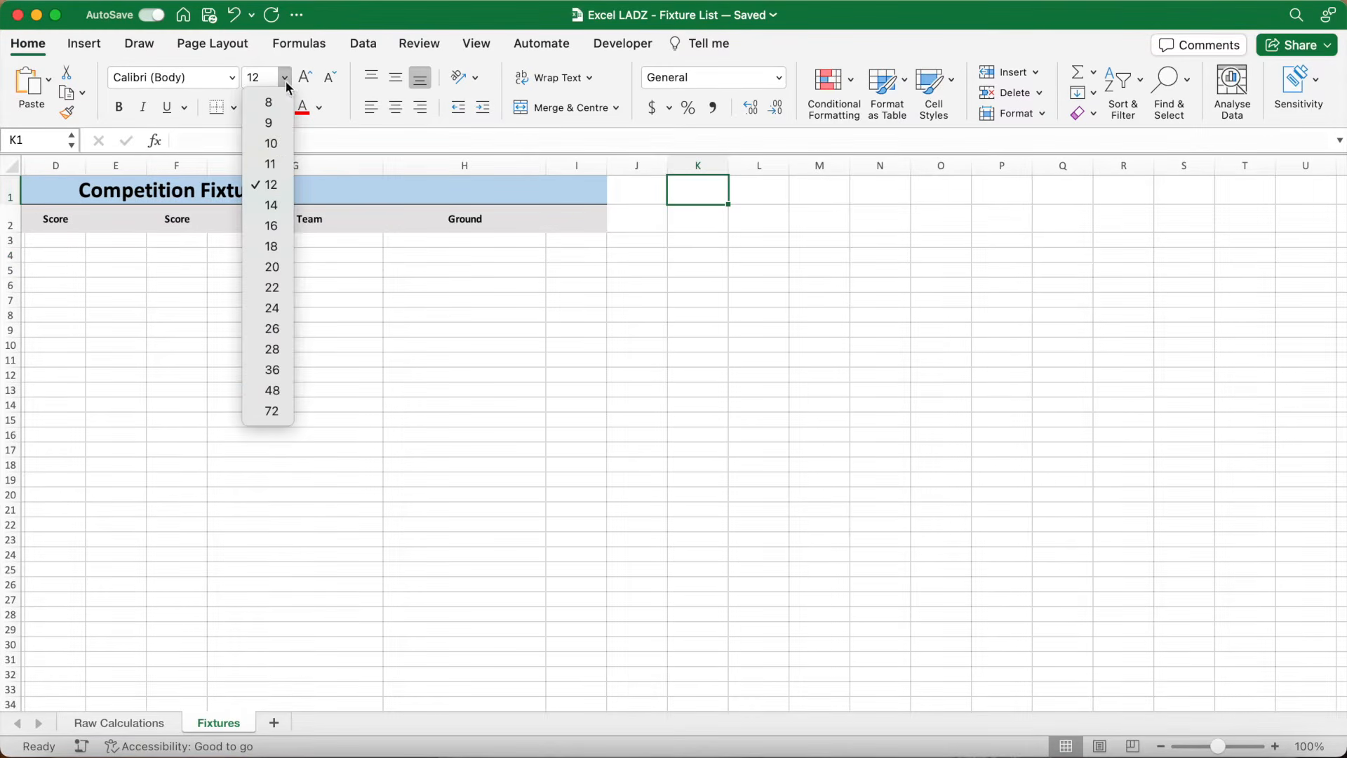
left_click(271, 246)
left_click(393, 83)
type("Teams:")
key("Return")
type("Games Against Each Other:")
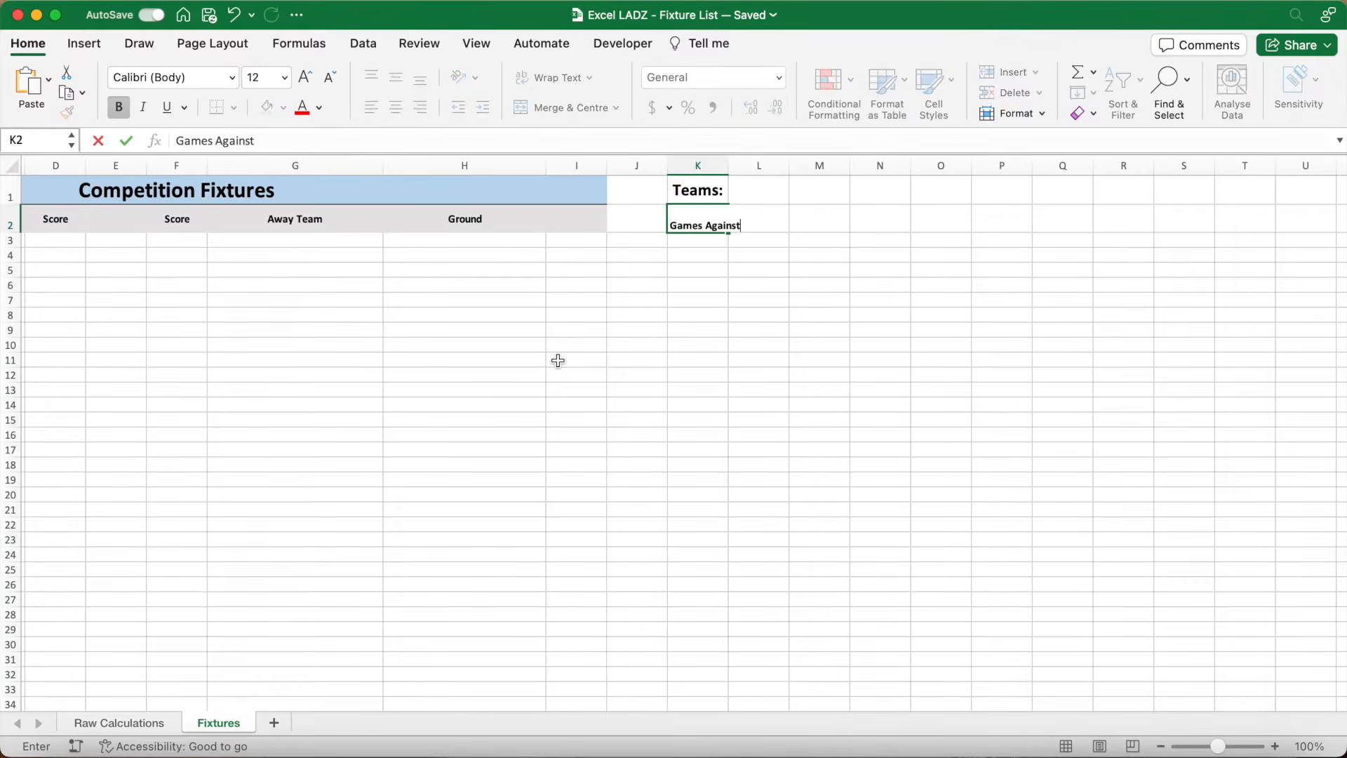
key("Return")
- Format K2 in size 18 with middle and centre alignment, and fit column K's width to its text
left_click(702, 219)
left_click(396, 78)
left_click(396, 107)
left_click(284, 77)
left_click(267, 247)
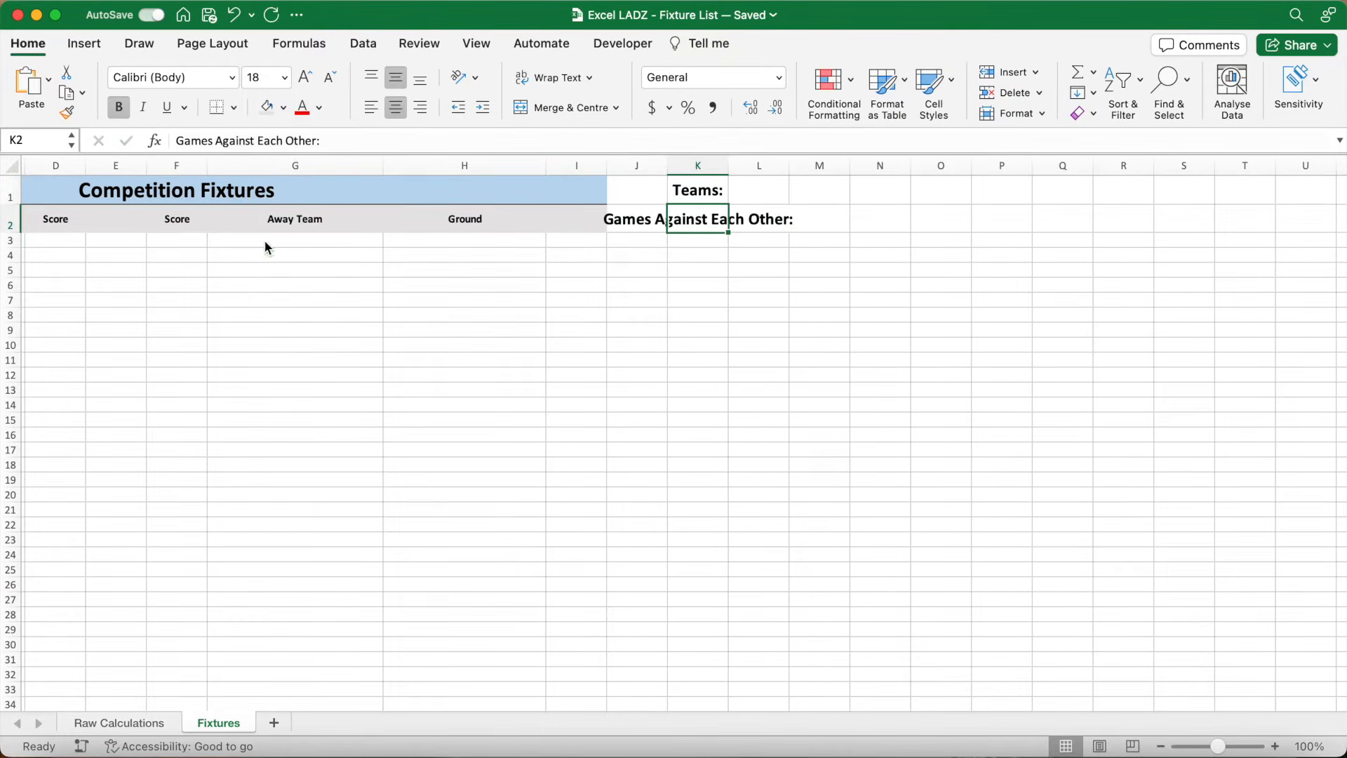
double_click(729, 168)
- Format L1:L2 in size 18, centred, and enter 10 for the teams and 2 for the games against each other
left_click_drag(901, 190, 900, 219)
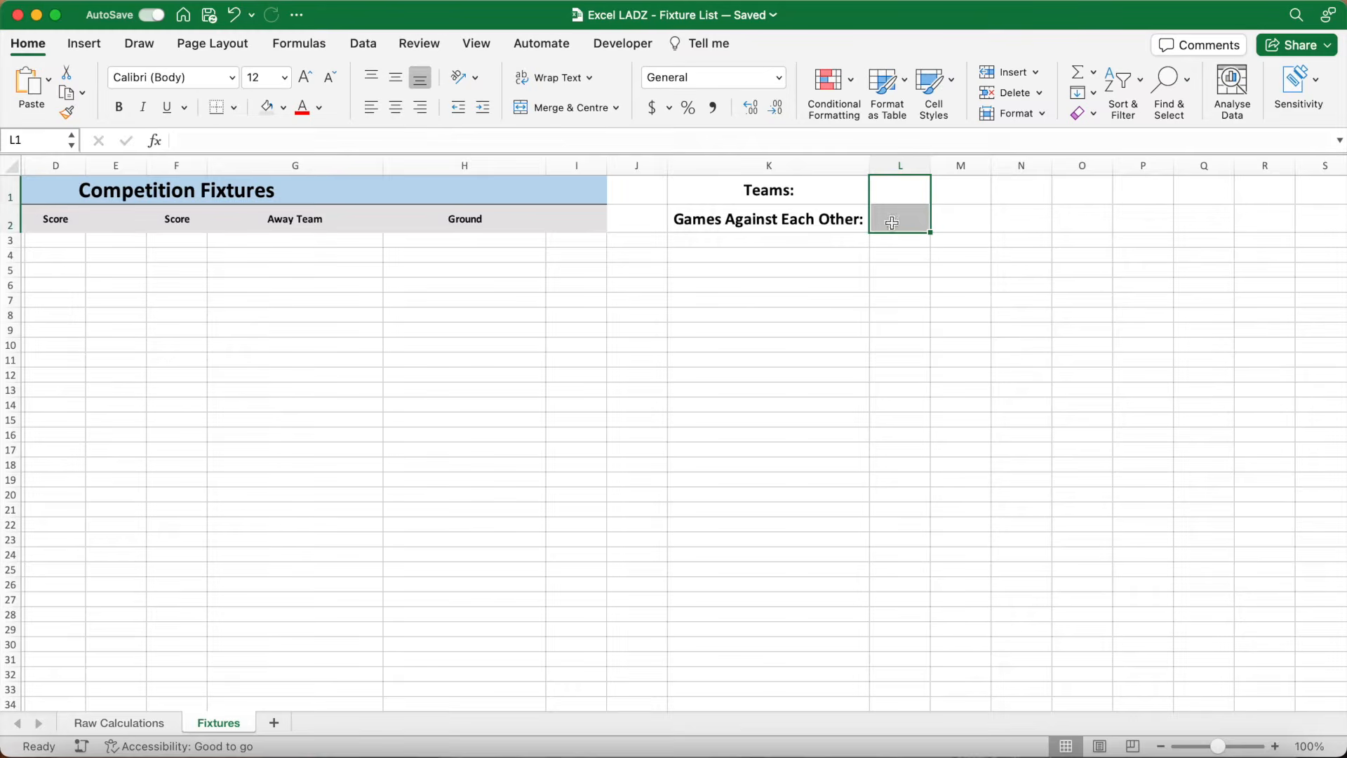
left_click(284, 77)
left_click(270, 243)
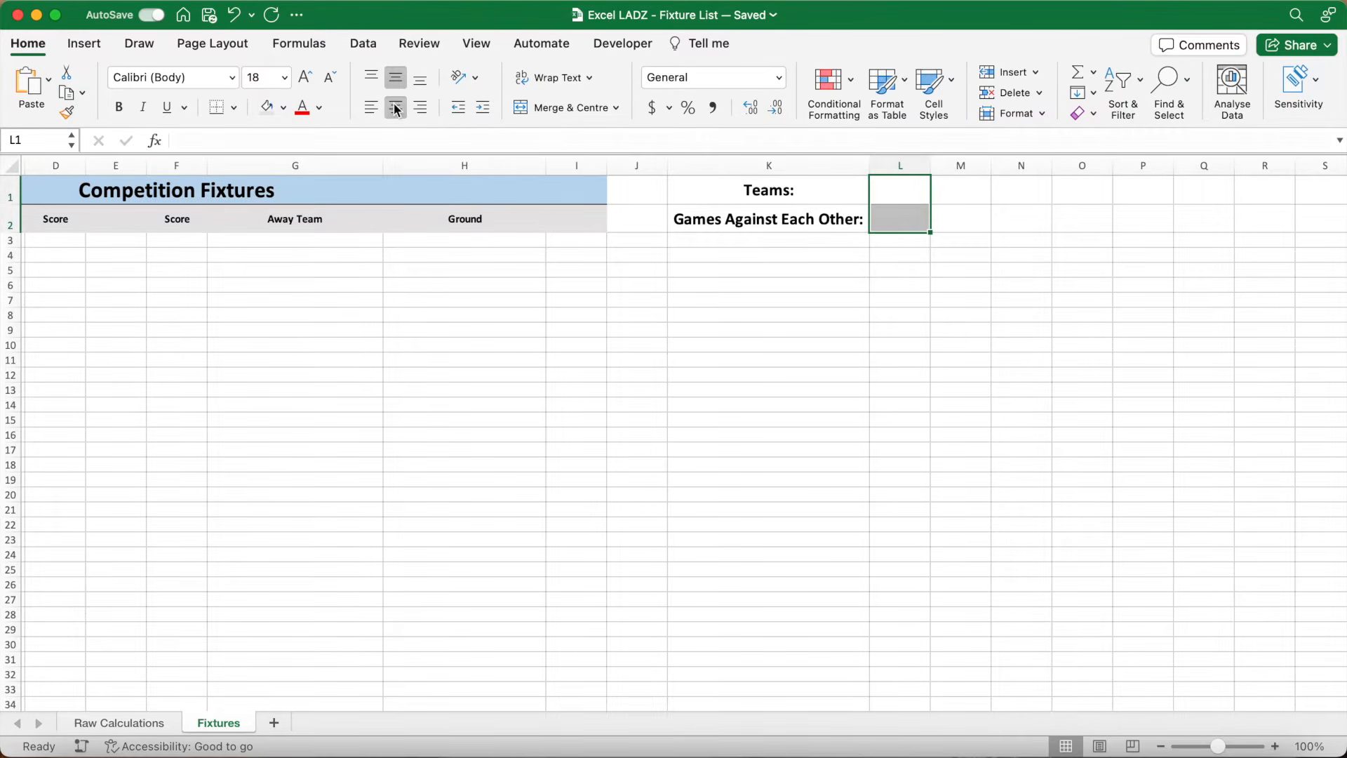
left_click(900, 190)
type("10")
key("Return")
type("2")
left_click(899, 275)
- Fill K1:L2 with a very light green and add borders around all four cells
left_click_drag(859, 190, 867, 218)
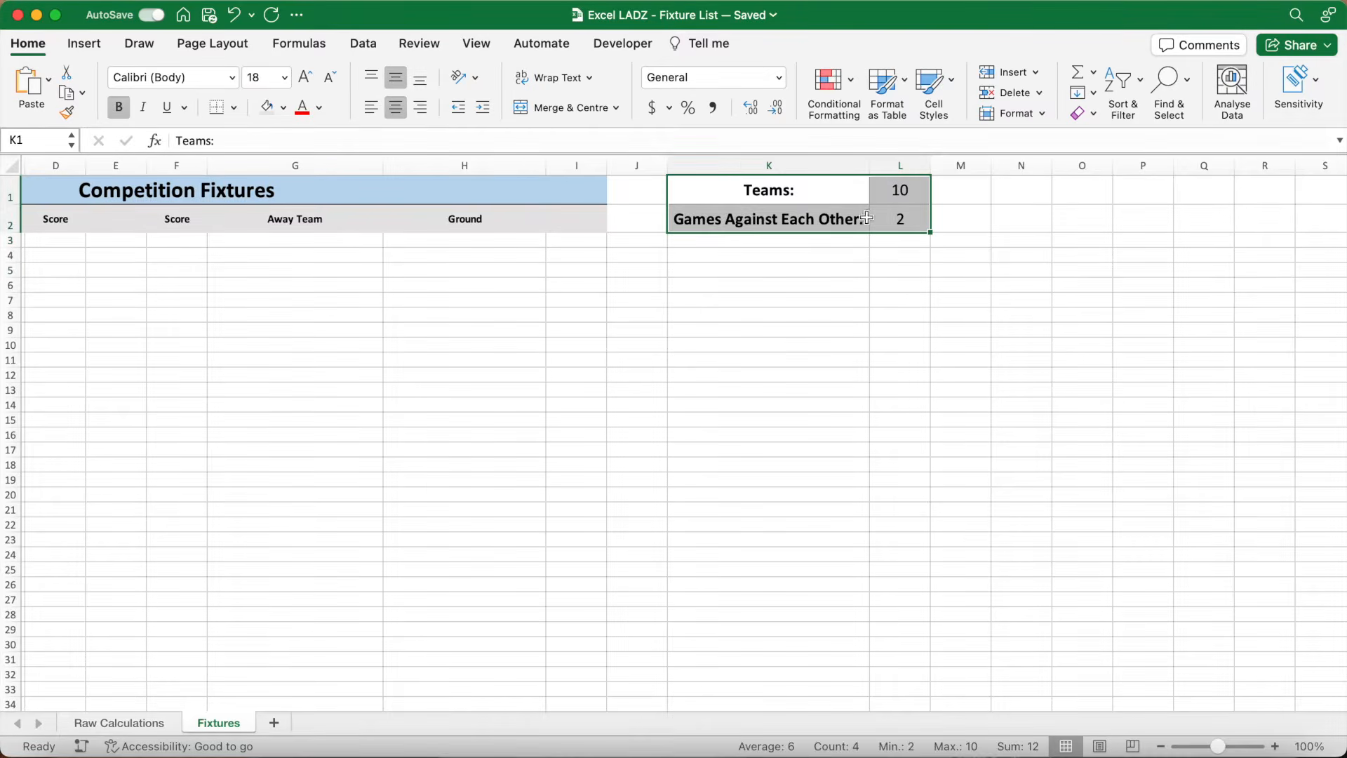
left_click(283, 107)
left_click(424, 213)
left_click(234, 107)
left_click(268, 278)
left_click(595, 270)
- Give the label cells K1:K2 a slightly darker green fill than the value cells
left_click_drag(761, 193, 761, 221)
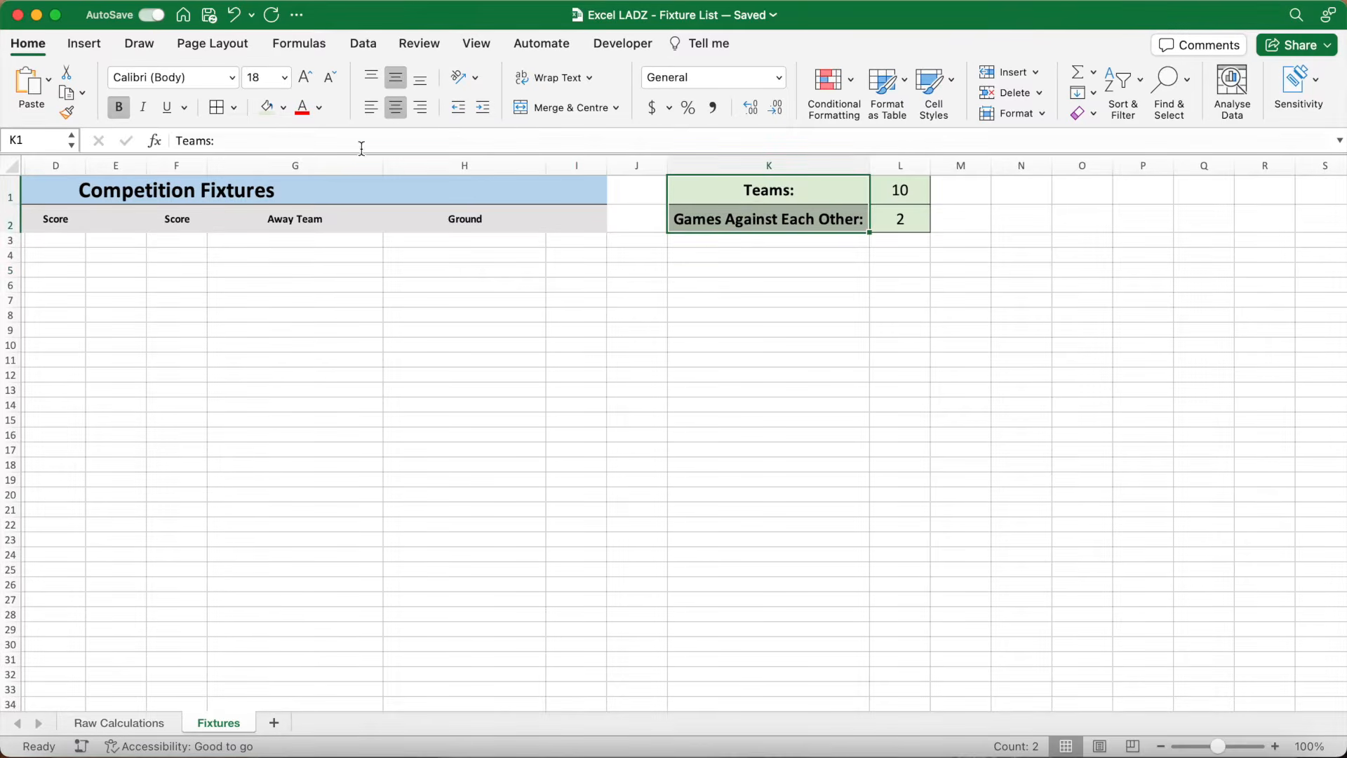
left_click(284, 109)
left_click(420, 225)
left_click(552, 278)
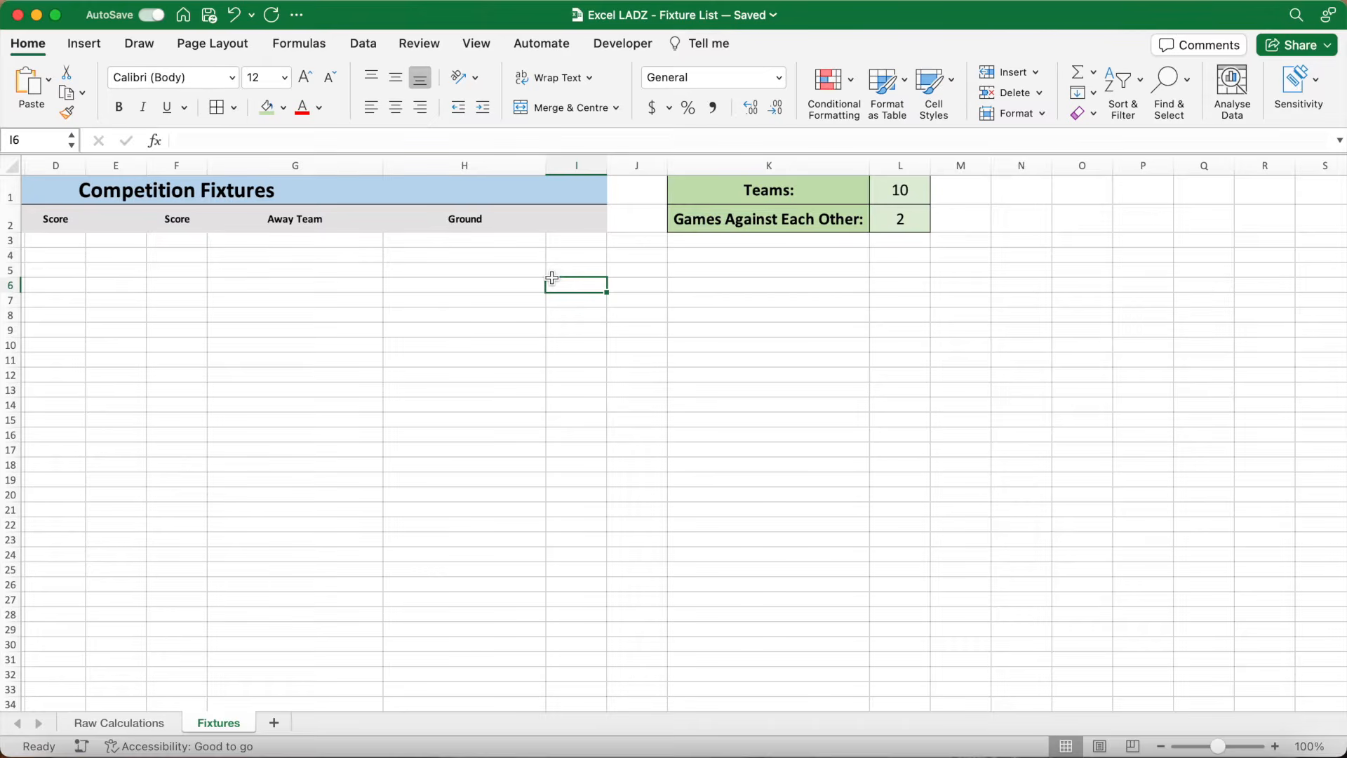
- Link Number of Teams in B2 of the Raw Calculations sheet to the teams value with =Fixtures!L1
left_click_drag(901, 191, 901, 219)
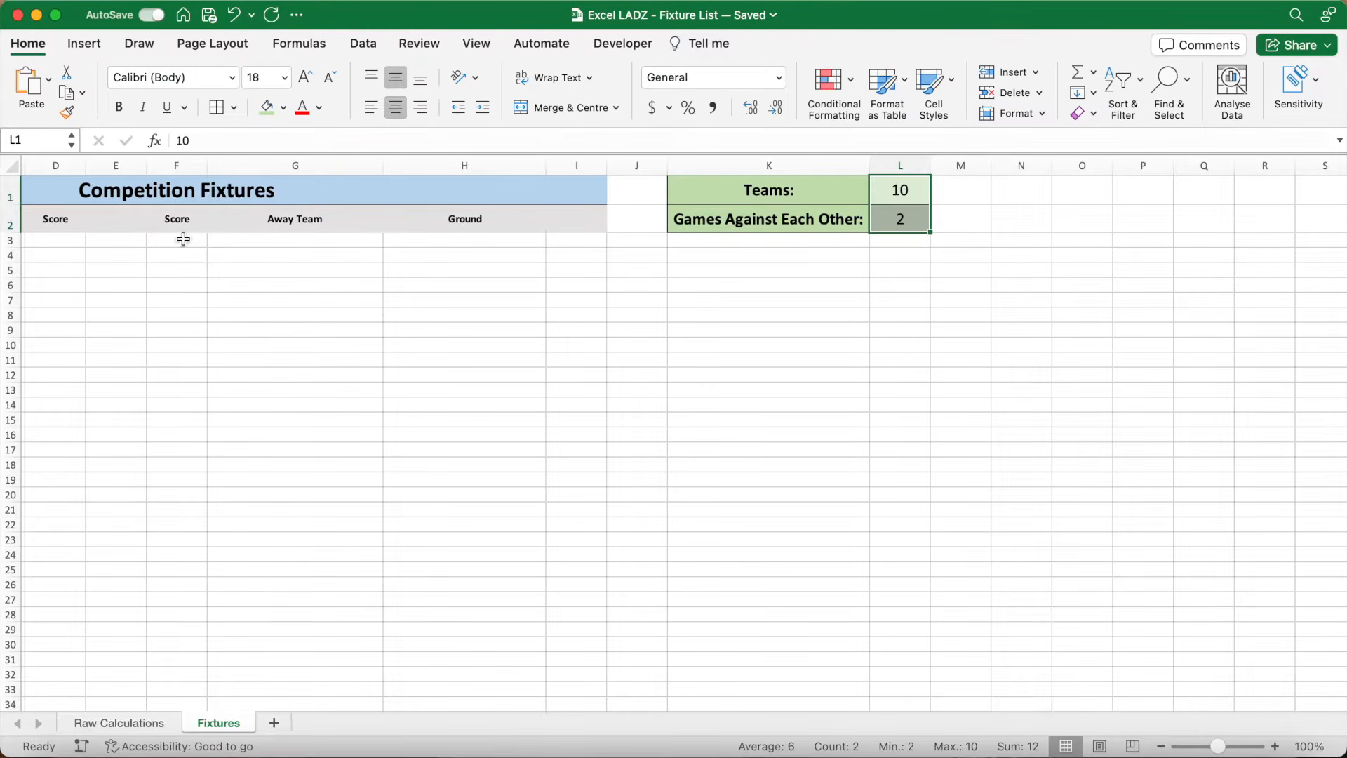
left_click(64, 240)
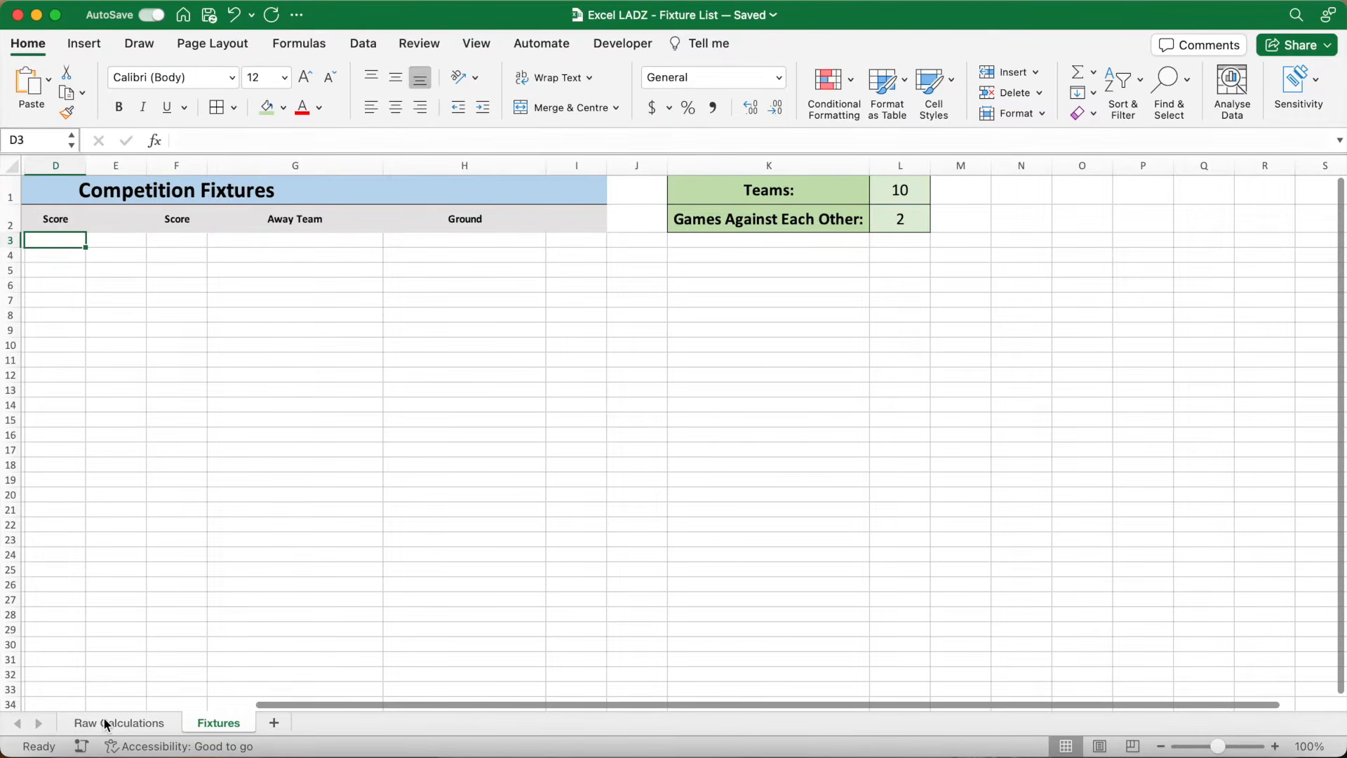
left_click(105, 722)
scroll(323, 256, "up", 5)
scroll(324, 256, "up", 20)
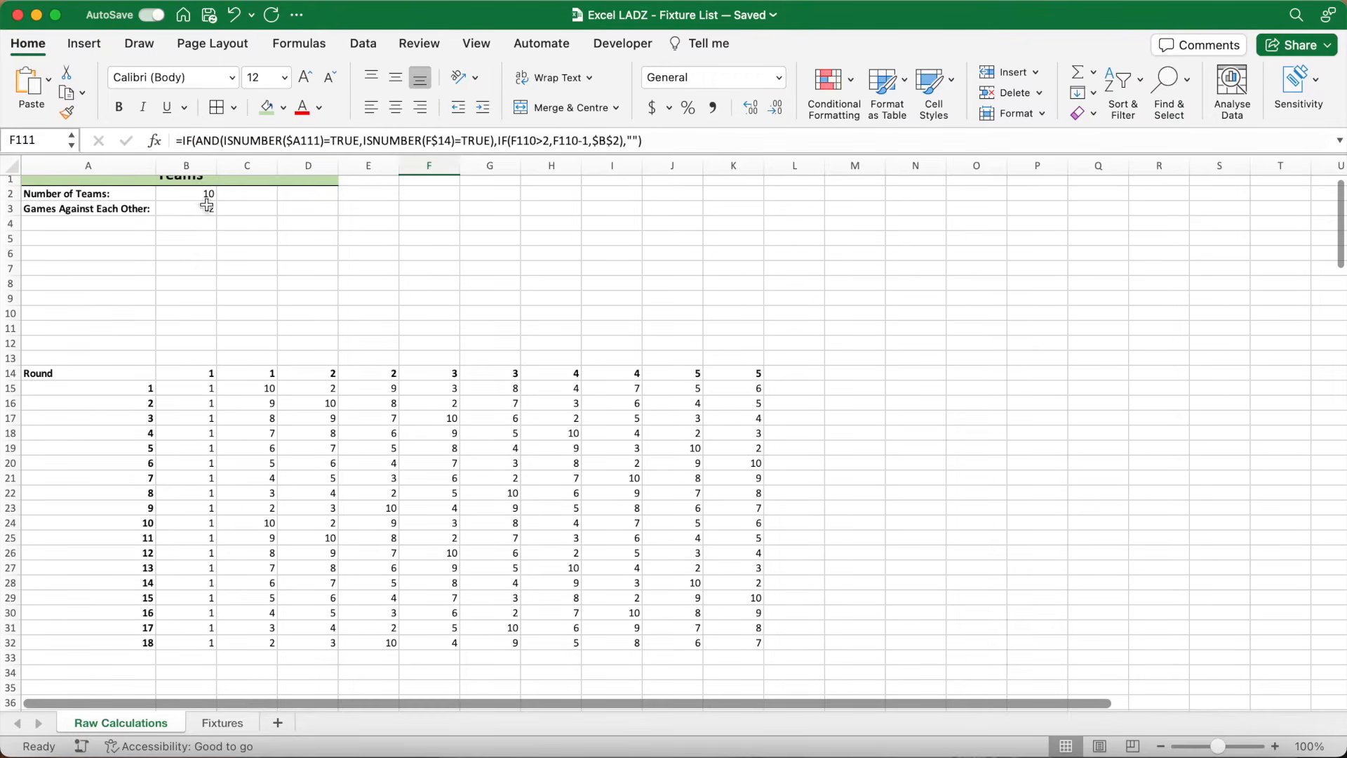
left_click(200, 206)
type("=")
left_click(242, 725)
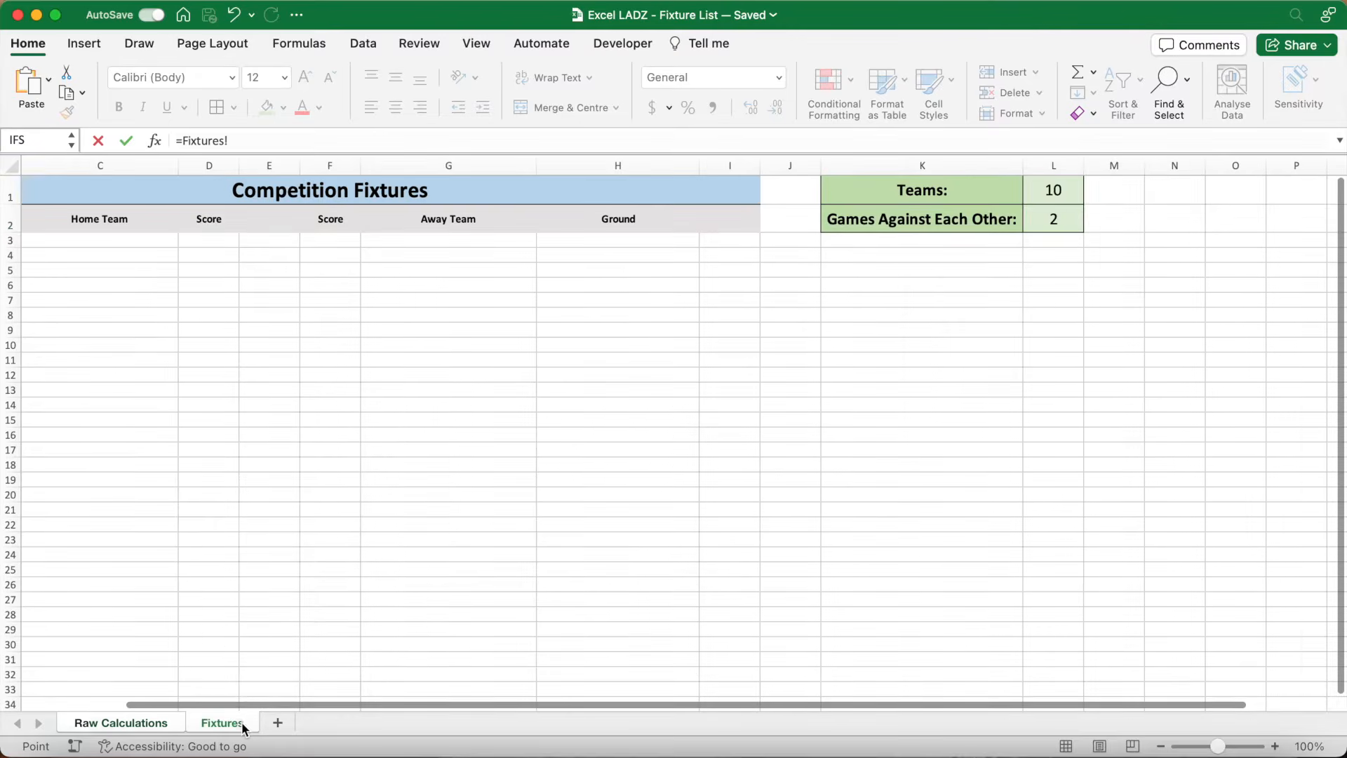
left_click(1055, 191)
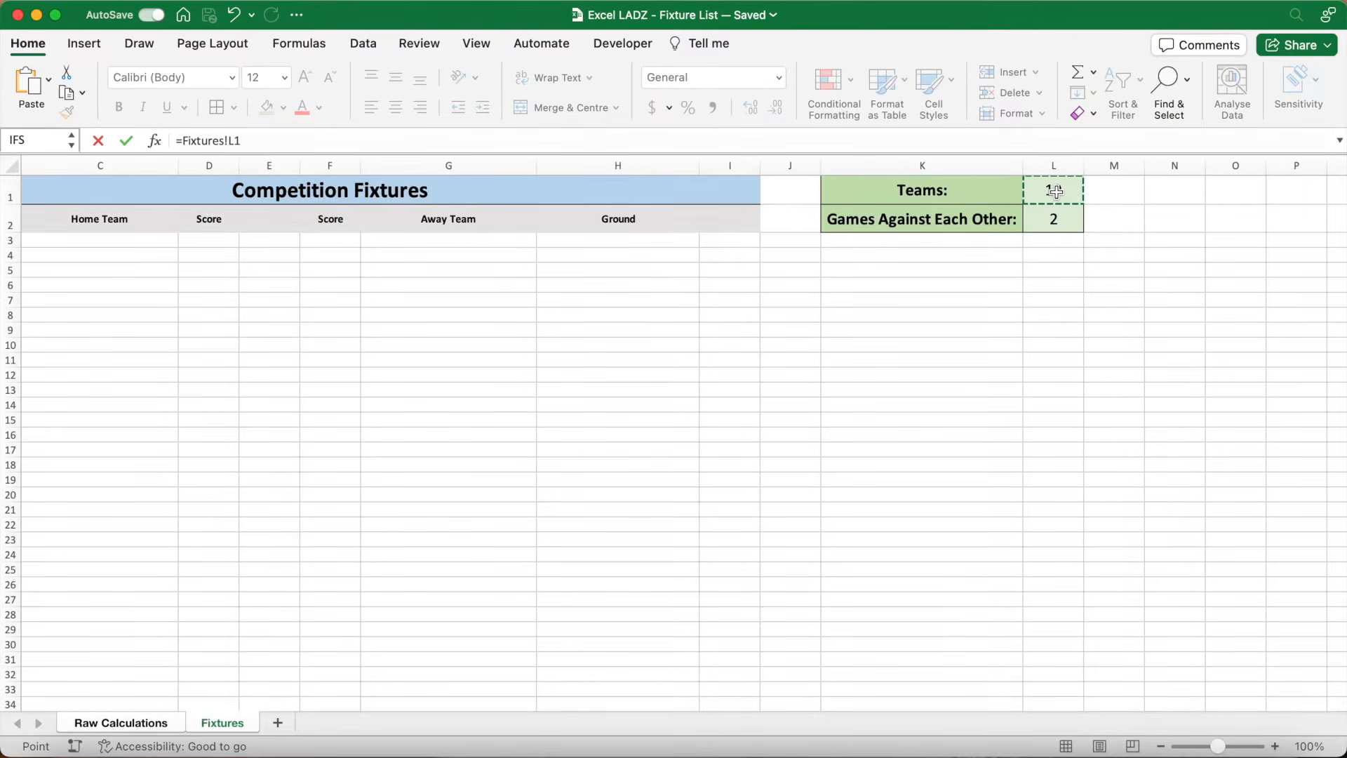
key("Return")
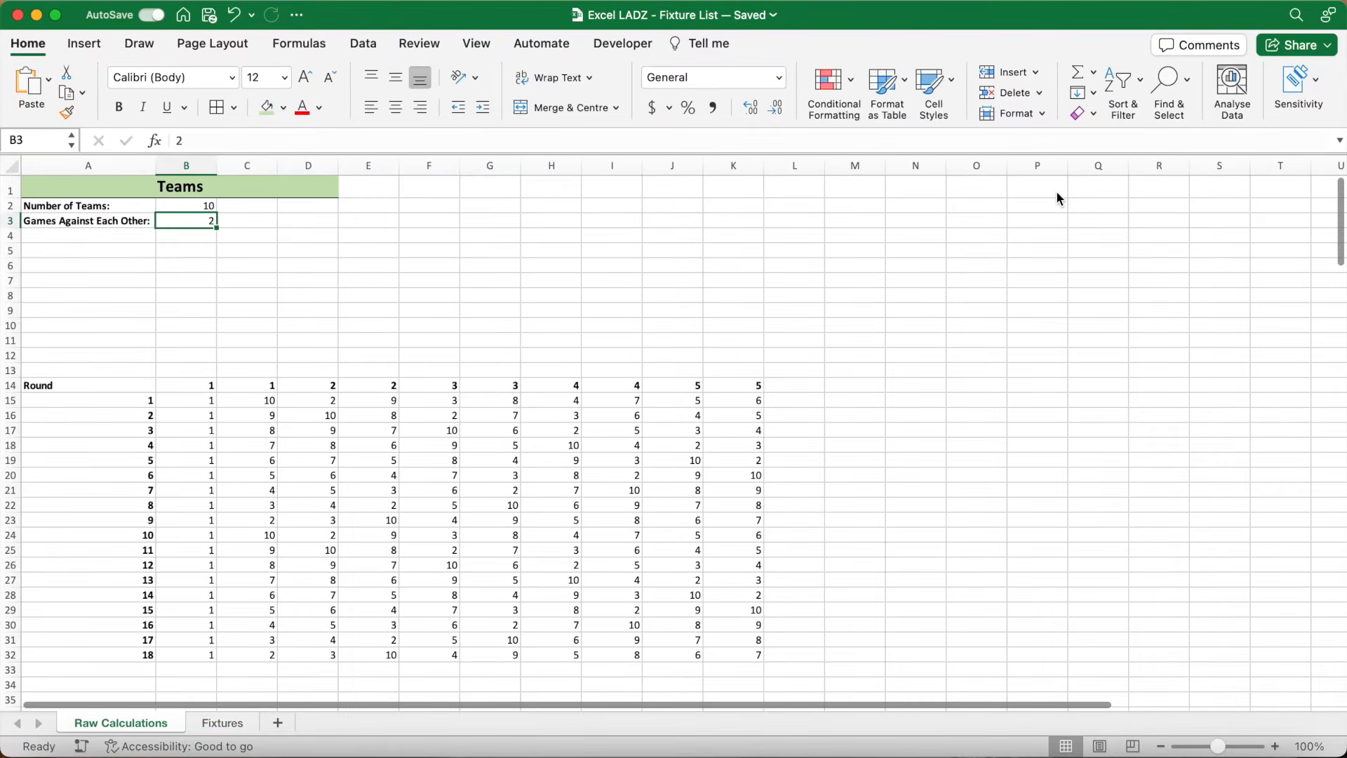
- Link Games Against Each Other in B3 of Raw Calculations to cell L2 on the Fixtures sheet
type("=")
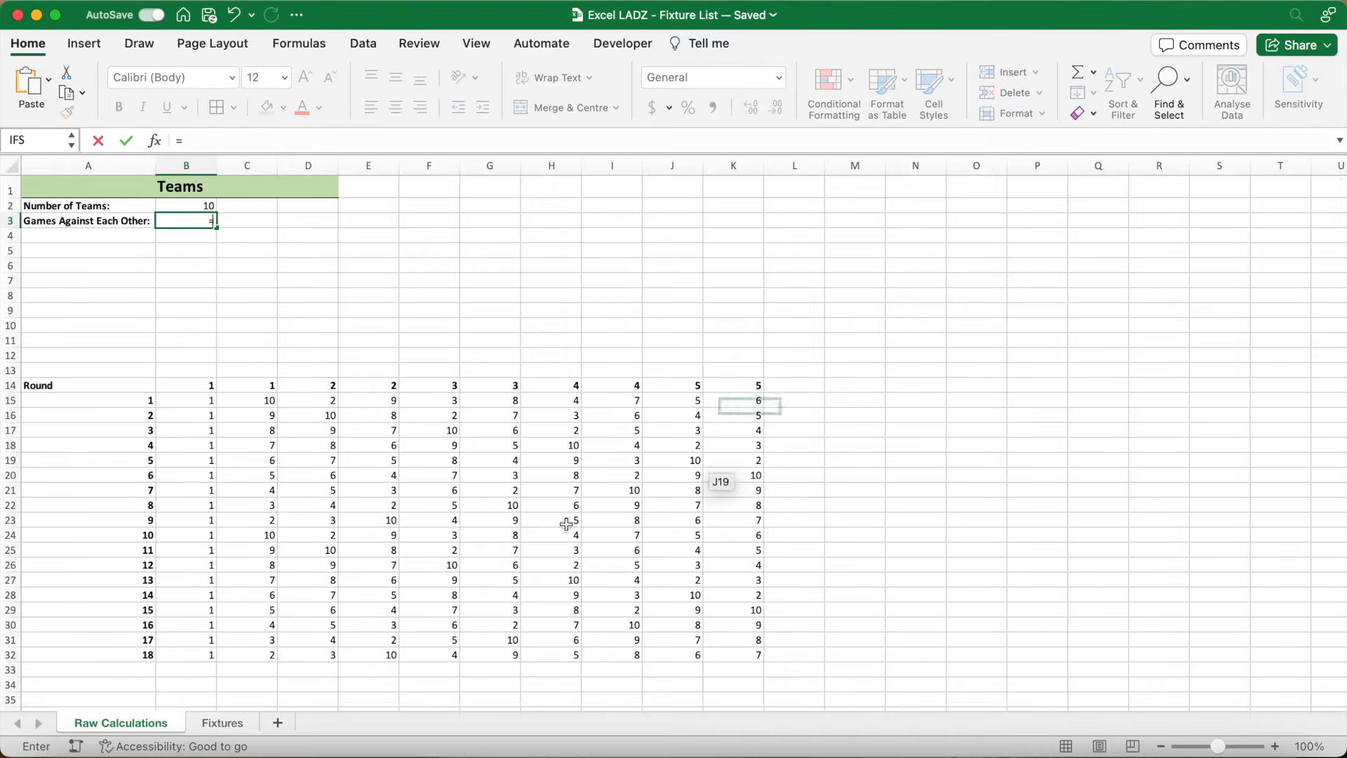
left_click(223, 723)
left_click(1050, 219)
key("F4")
key("Return")
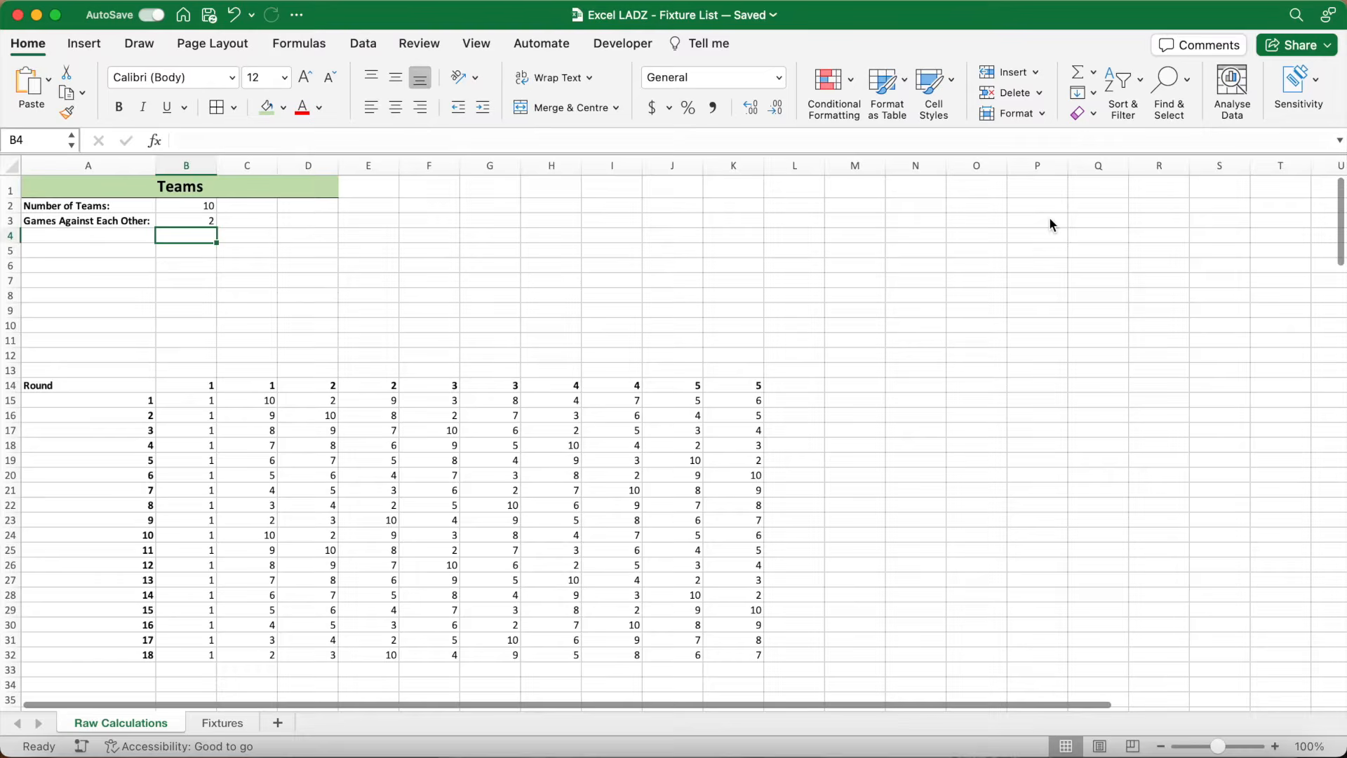
- Test the links by setting L1 to 12 teams and L2 to 1 game on Fixtures, and check the Raw Calculations sheet
left_click(232, 722)
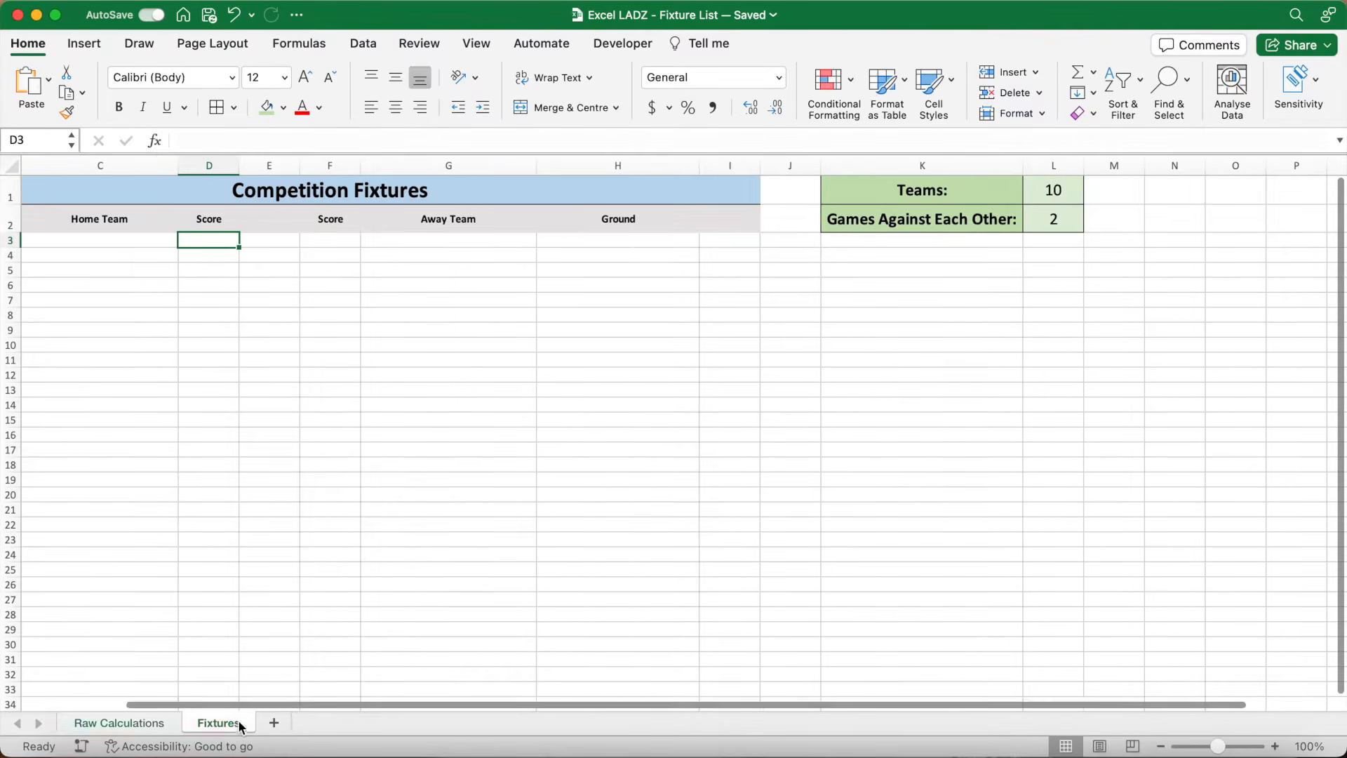
left_click(1059, 190)
type("12")
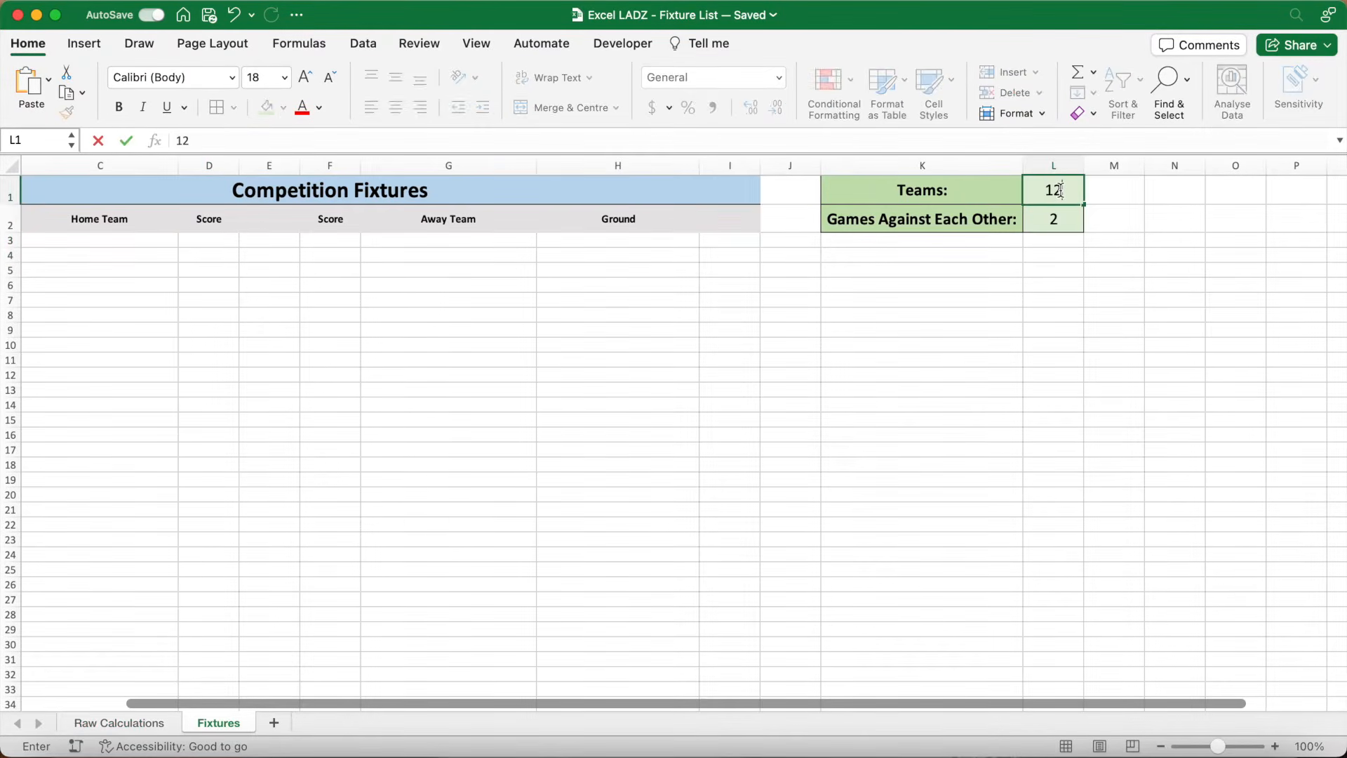
key("Return")
type("1")
key("Return")
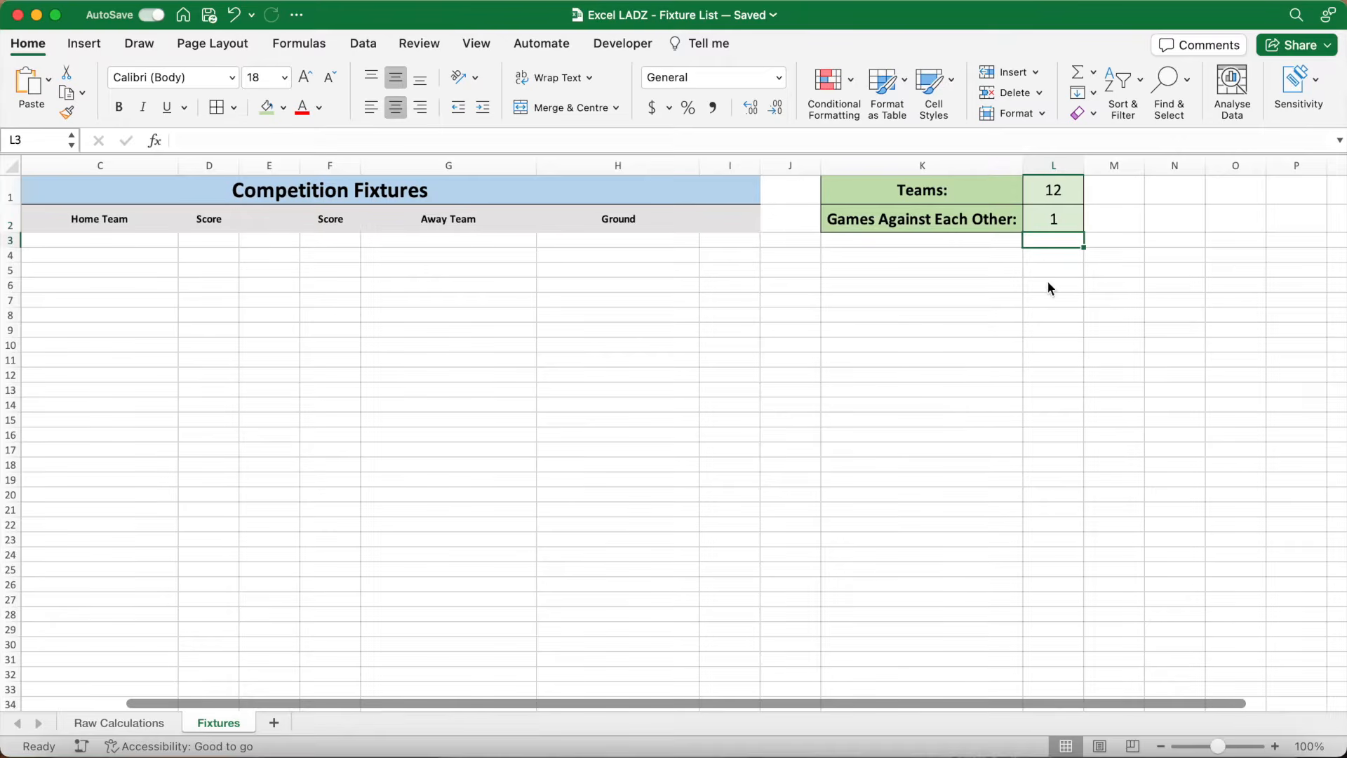
left_click(130, 724)
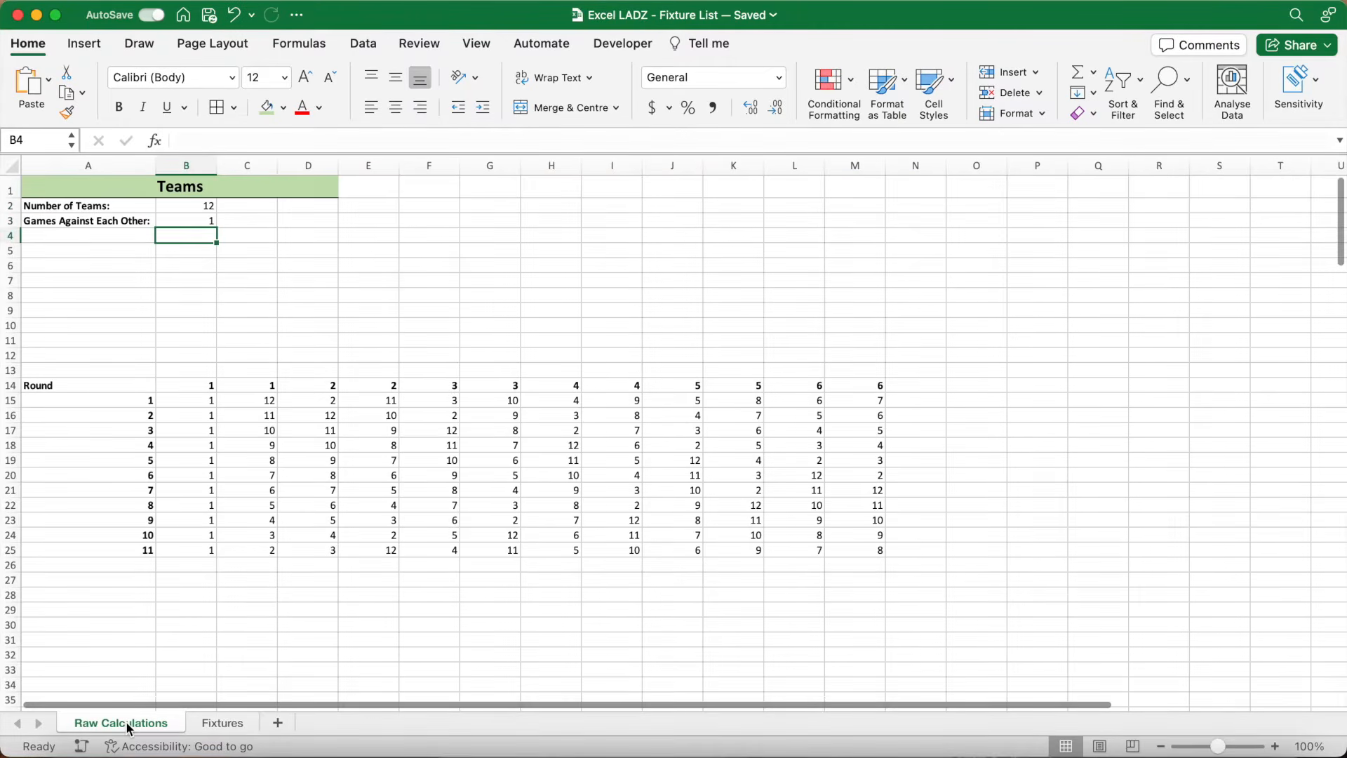
- Set Teams back to 10 and Games Against Each Other back to 2 on the Fixtures sheet
left_click(243, 724)
left_click(1072, 189)
type("10")
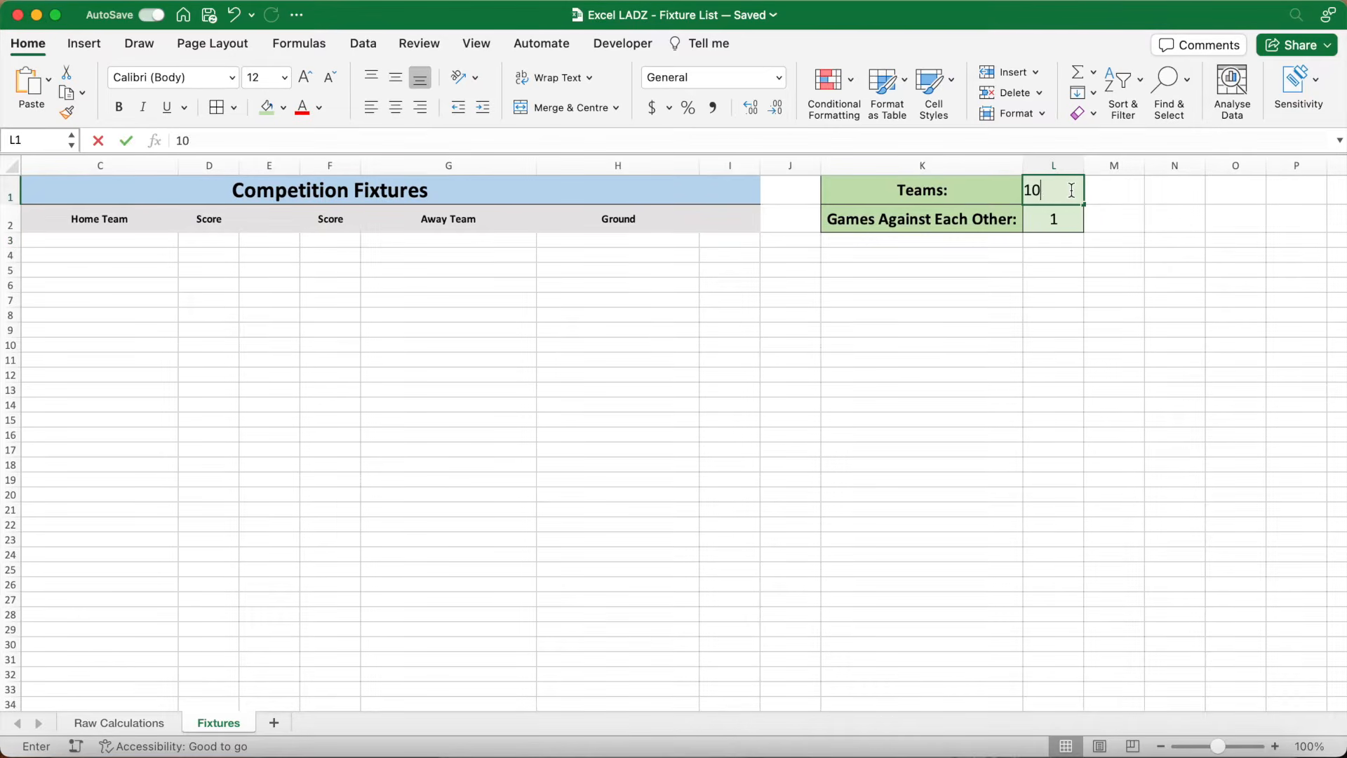
type("2")
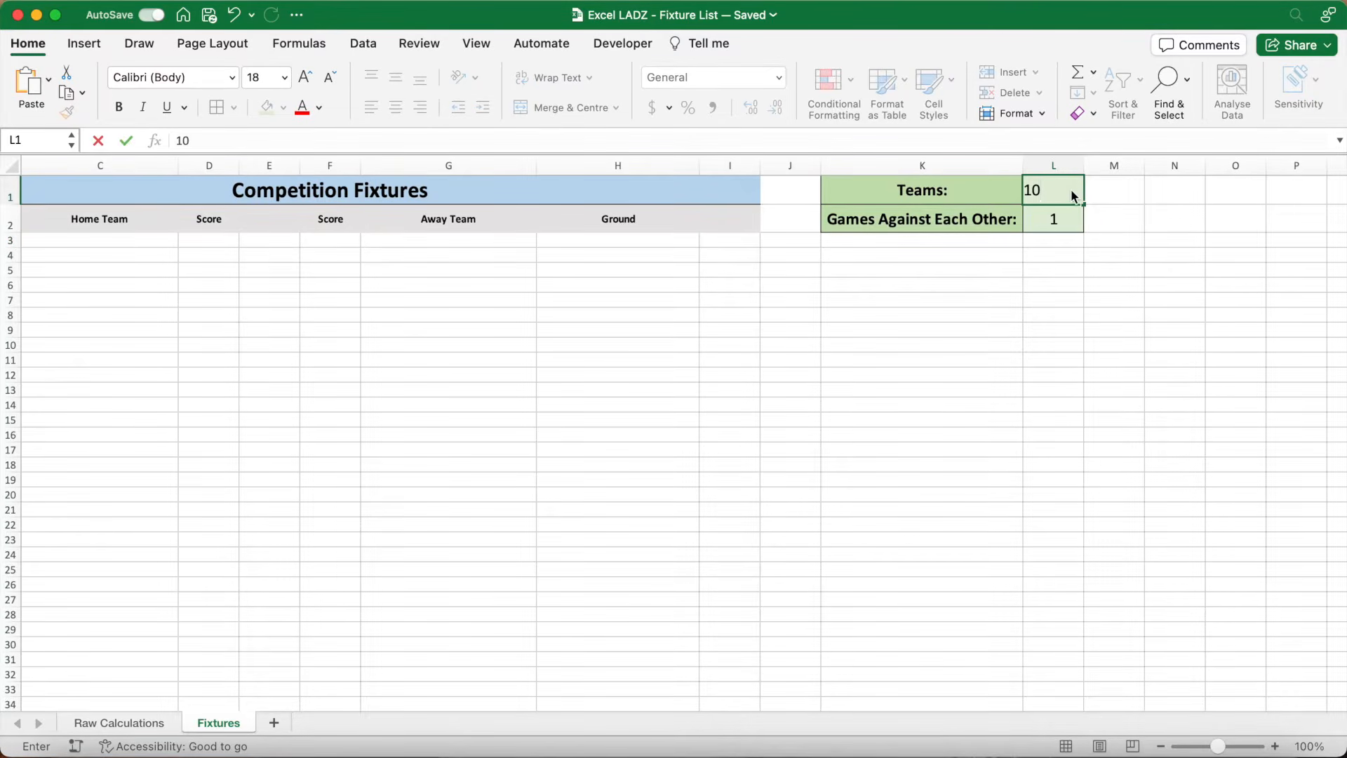
key("Return")
type("2")
key("Return")
- Format K4:M4 as a header row with the green fill, bold text, and centre and middle alignment
scroll(475, 431, "right", 5)
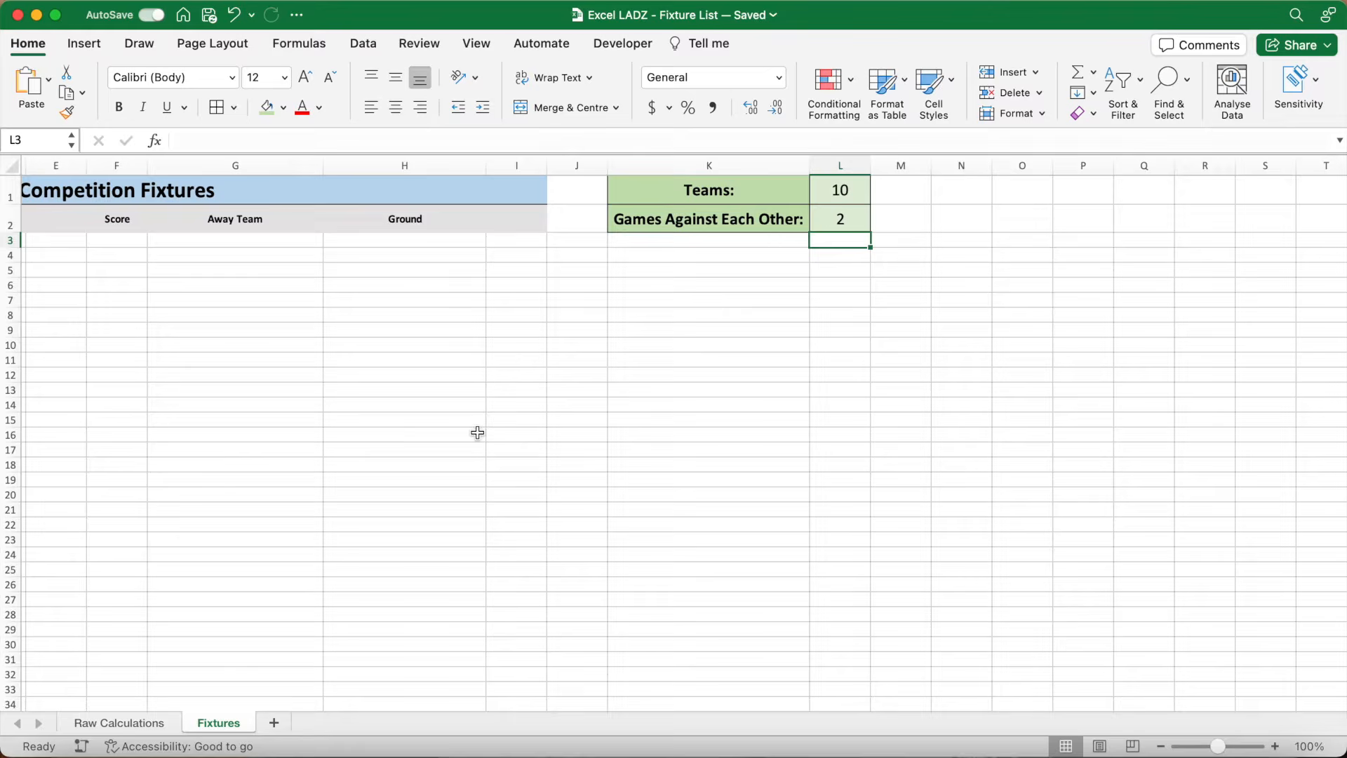
left_click(706, 256)
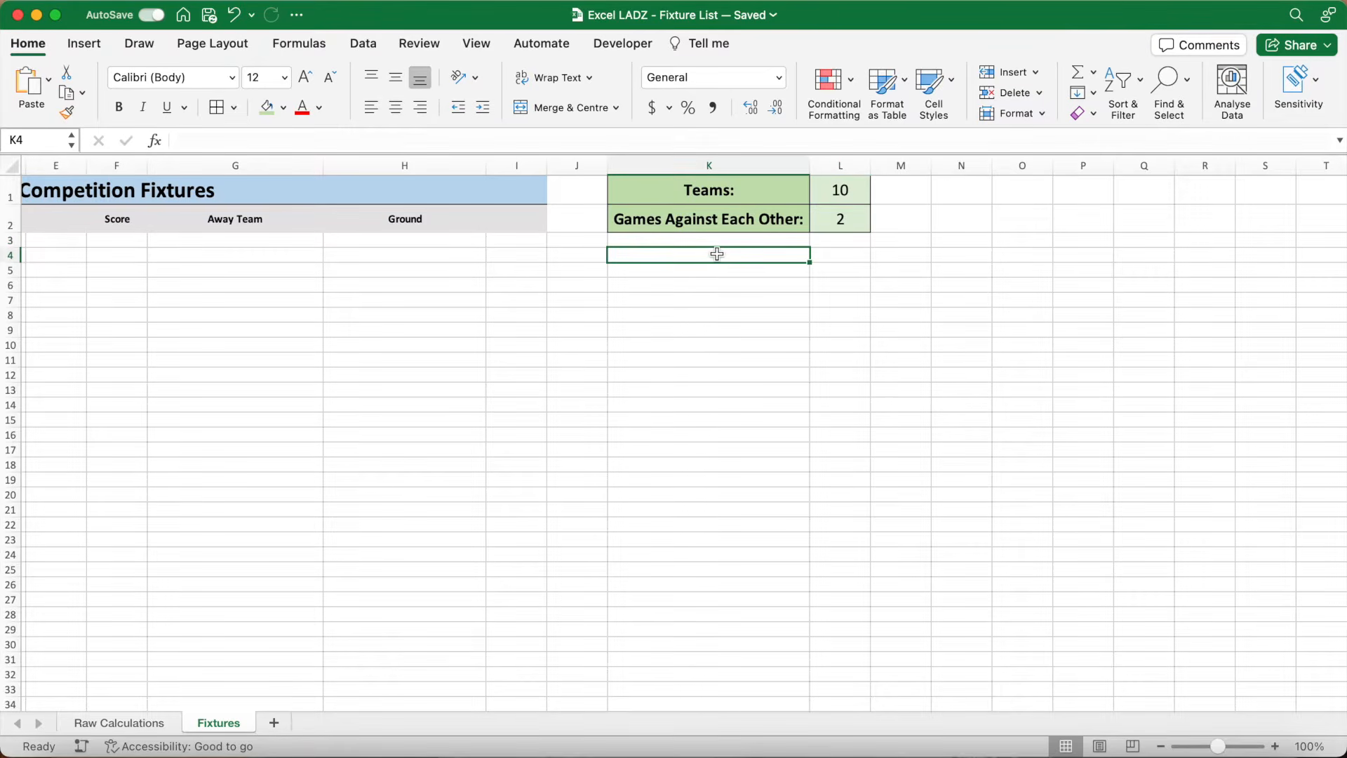
left_click_drag(717, 254, 893, 254)
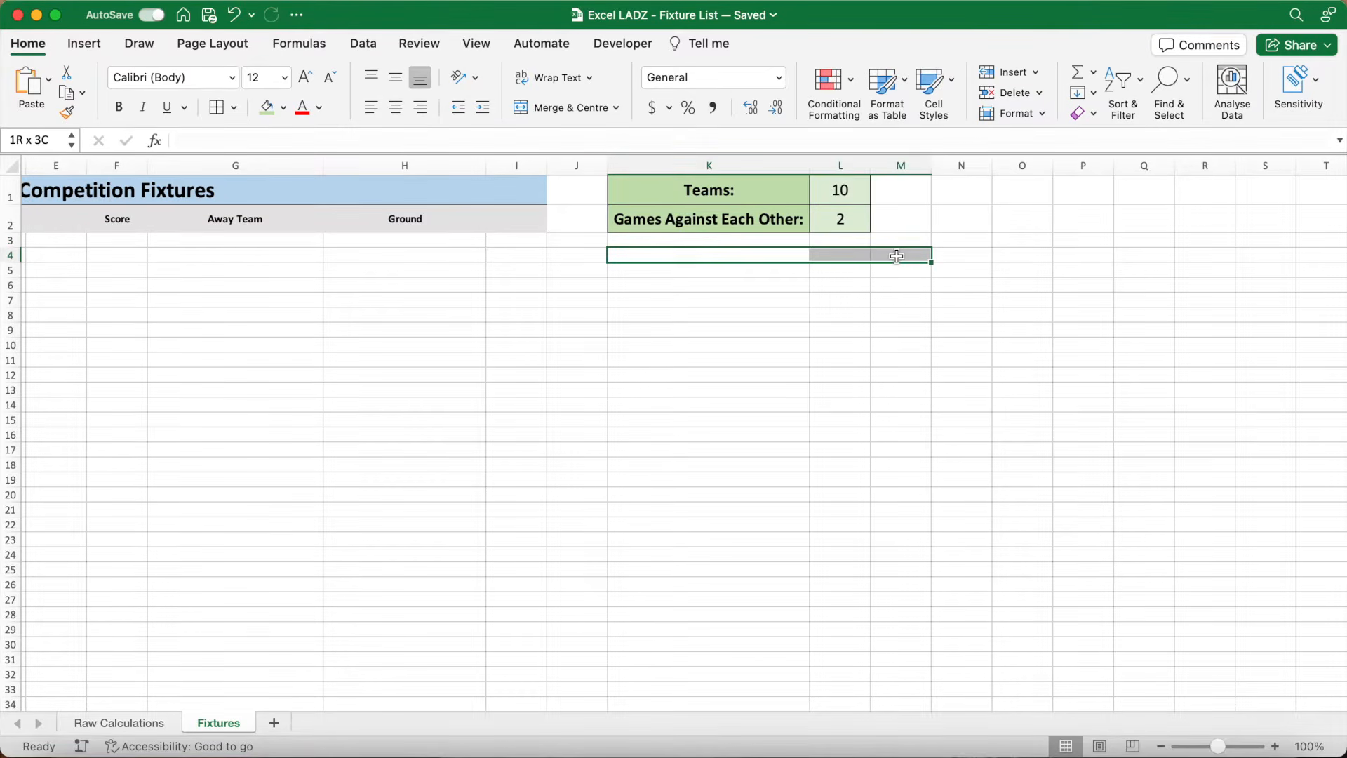
left_click(267, 107)
key("super+b")
left_click(396, 107)
left_click(397, 82)
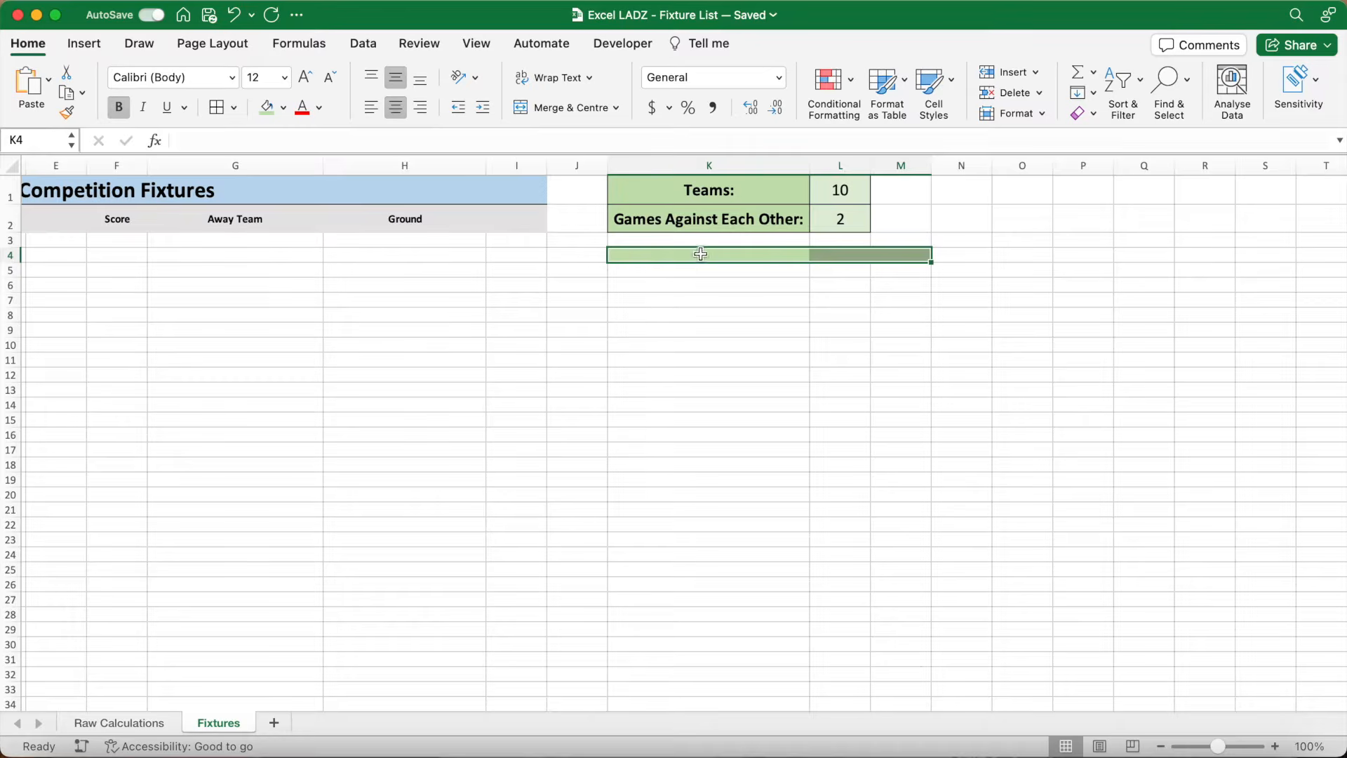
- Enter the headers Team Number, Club Name and Home Ground in K4:M4 and widen columns L and M to fit
left_click(697, 254)
type("Team Number")
key("Tab")
type("Club Name")
key("Tab")
left_click_drag(871, 166, 1158, 166)
type("Home Ground")
key("Return")
left_click_drag(978, 166, 1000, 166)
scroll(786, 312, "right", 5)
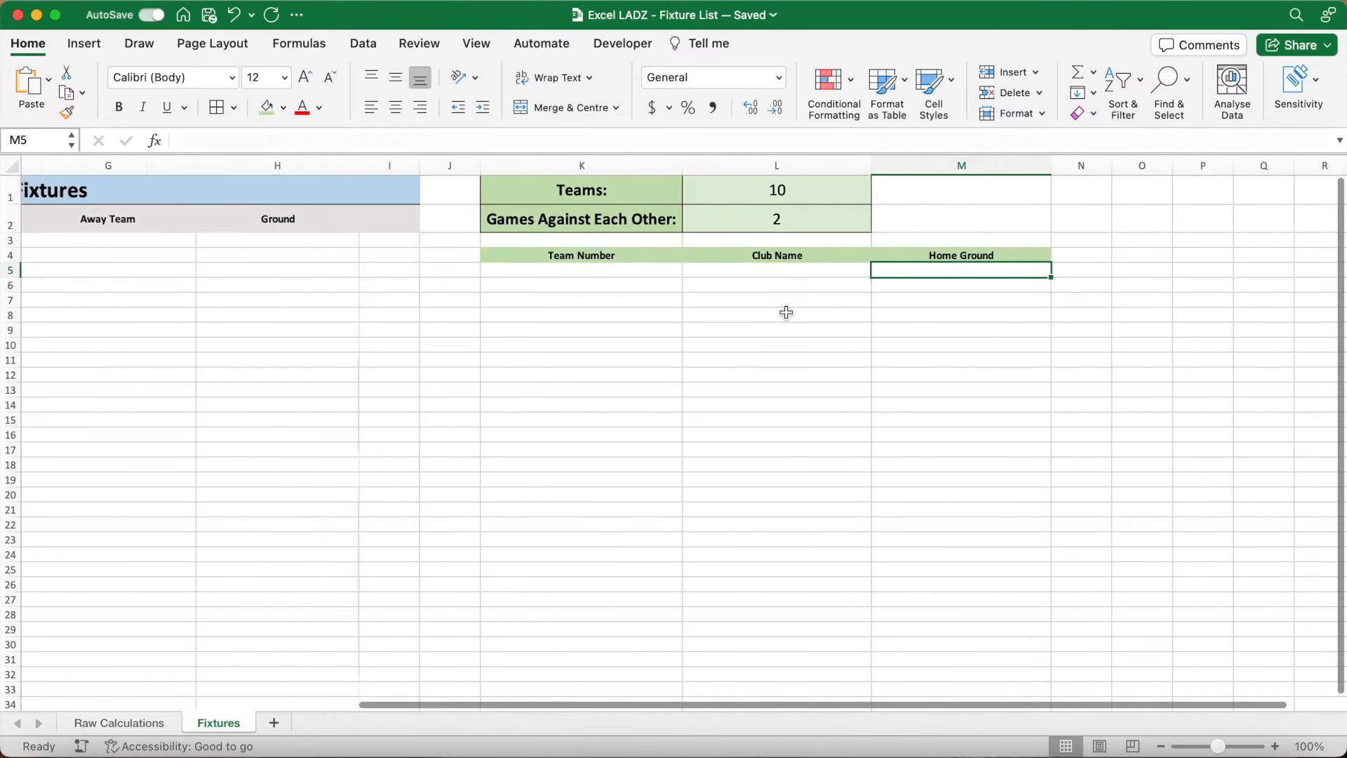
- Format K5:K28 below Team Number with the lightest green fill and outside borders
left_click(600, 270)
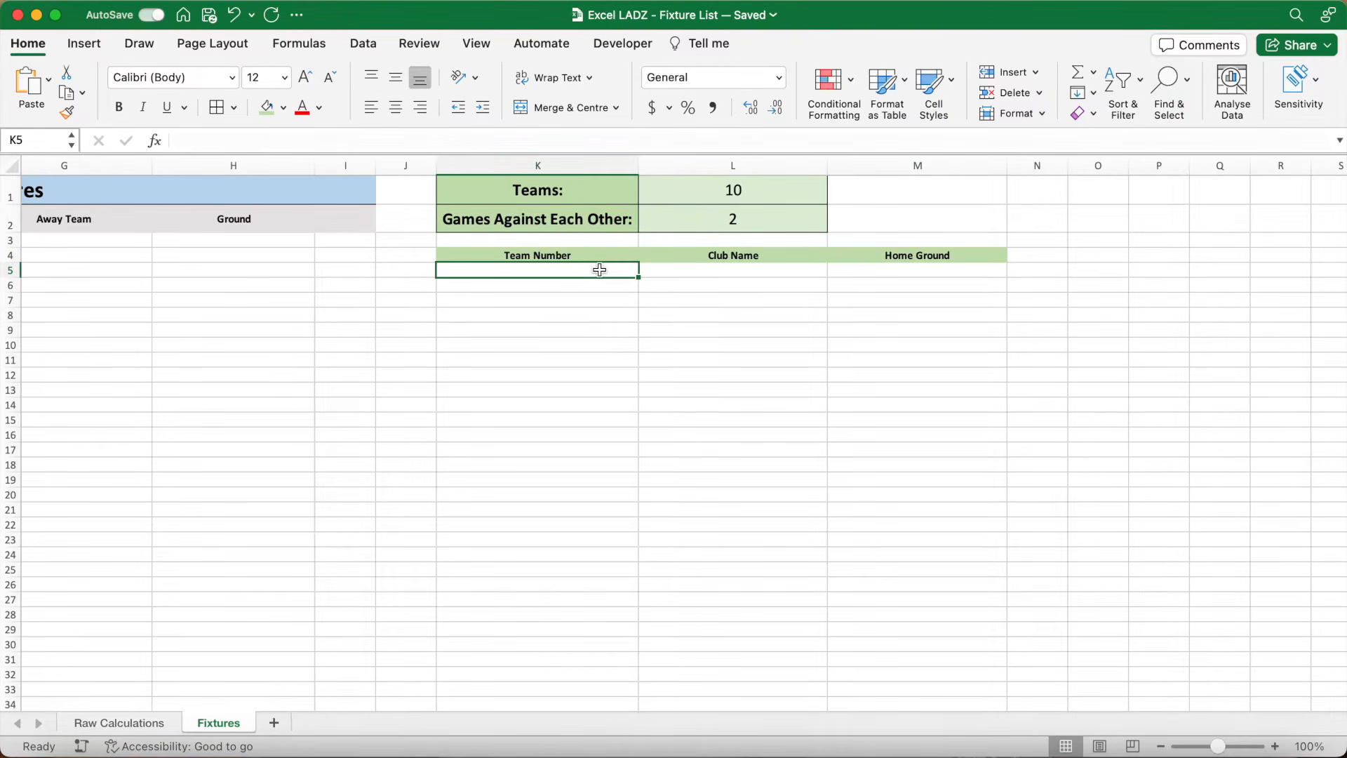
left_click_drag(600, 270, 579, 620)
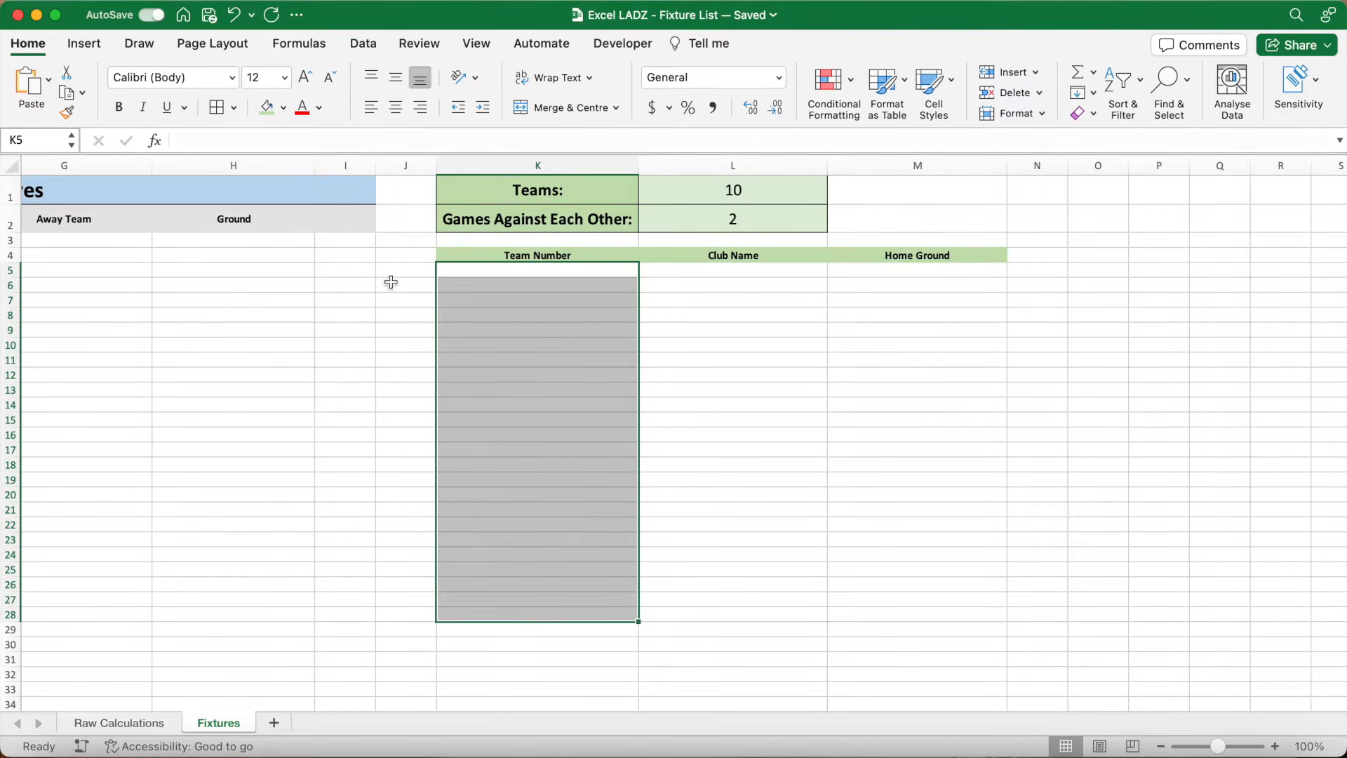
left_click(289, 110)
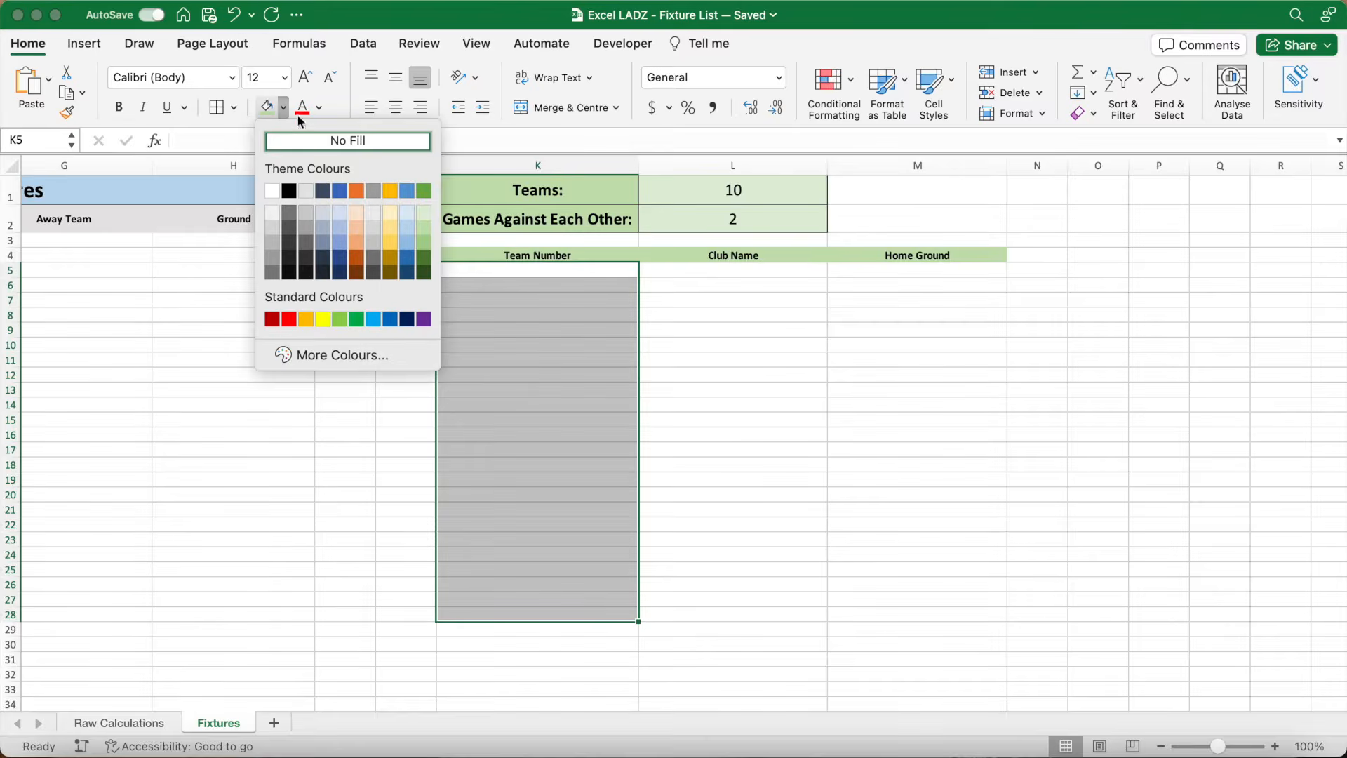
left_click(423, 211)
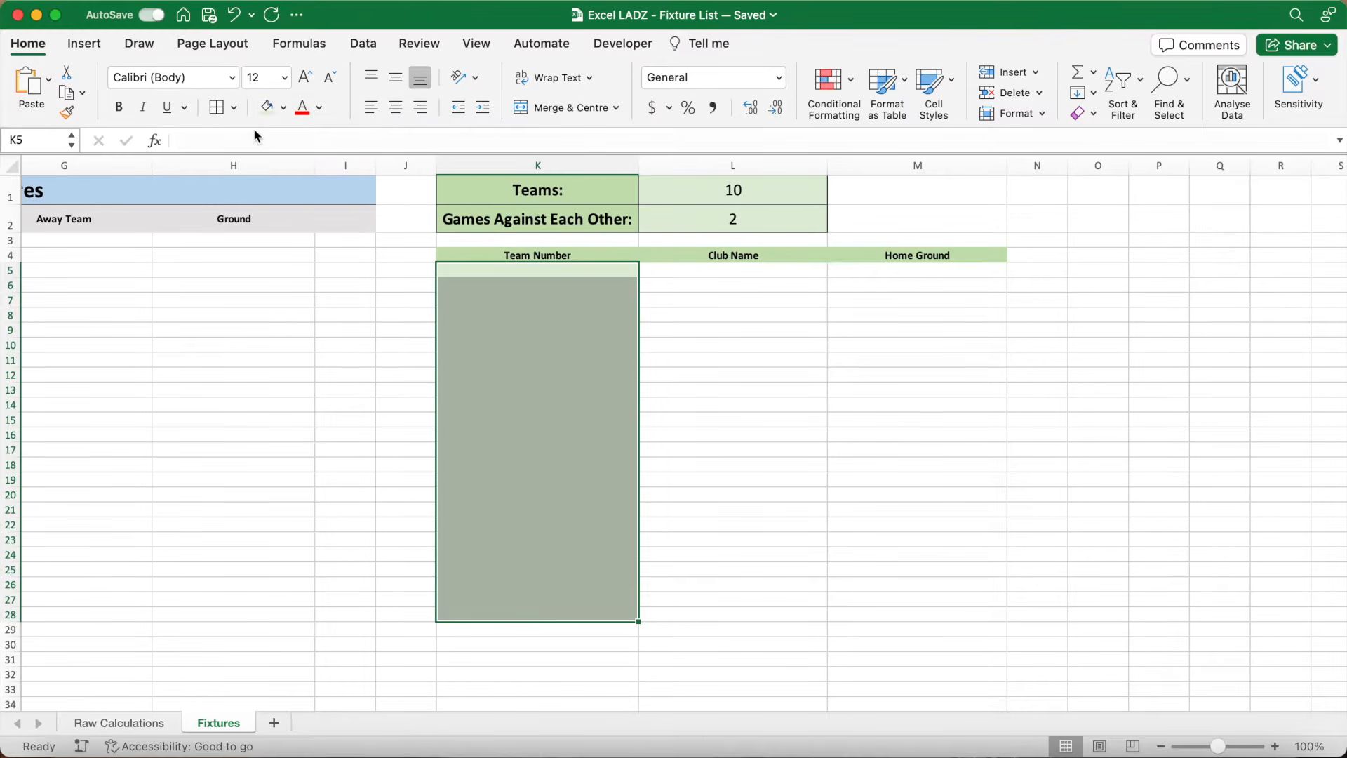
left_click(233, 109)
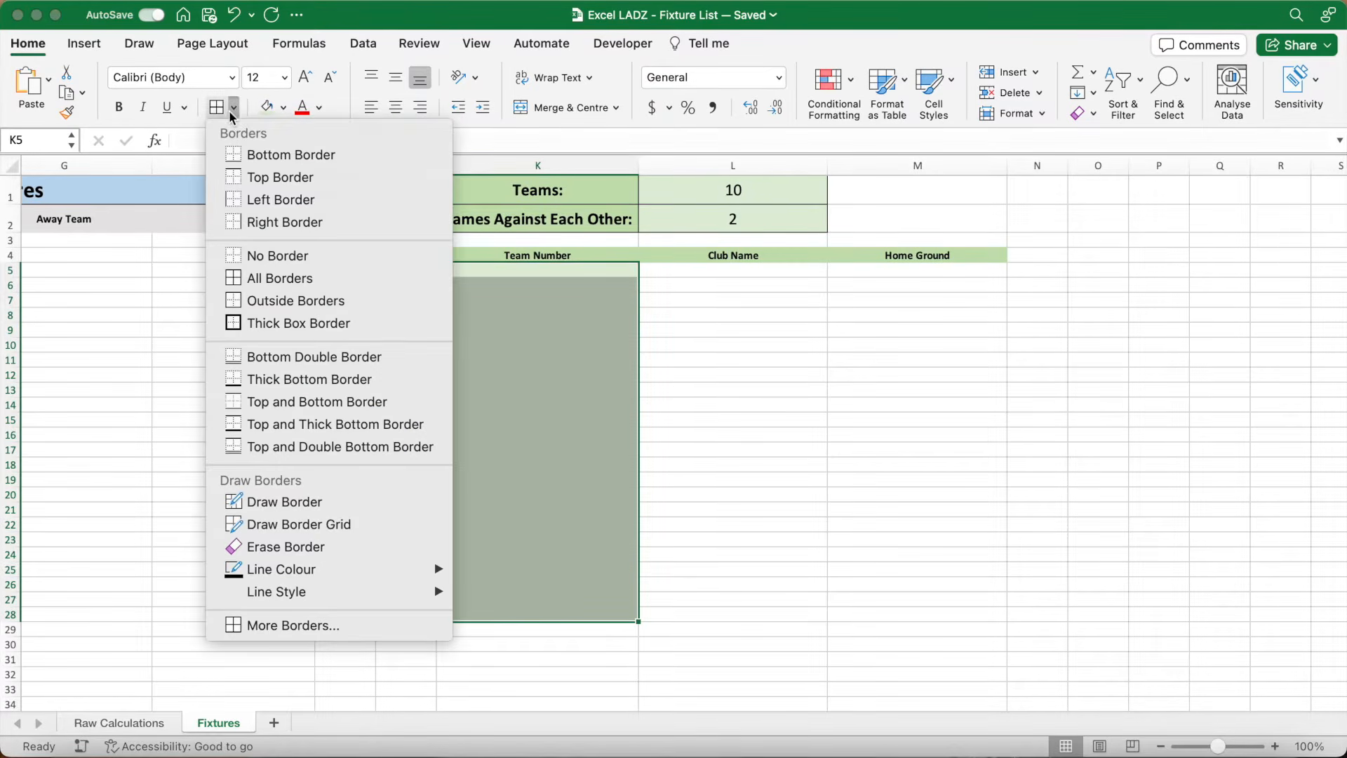
left_click(277, 301)
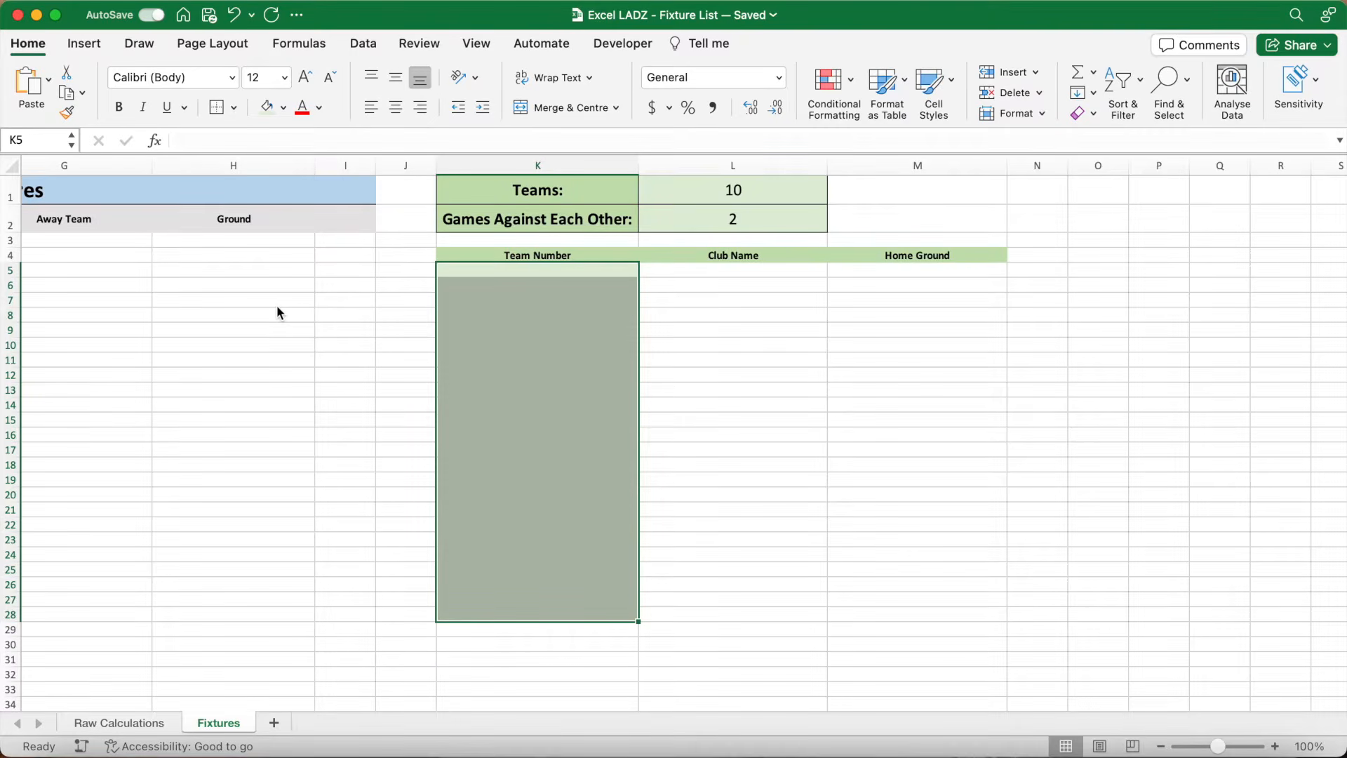
- Copy the formatting of K5:K28 to the Club Name and Home Ground columns, L5:L28 and M5:M28
left_click(70, 115)
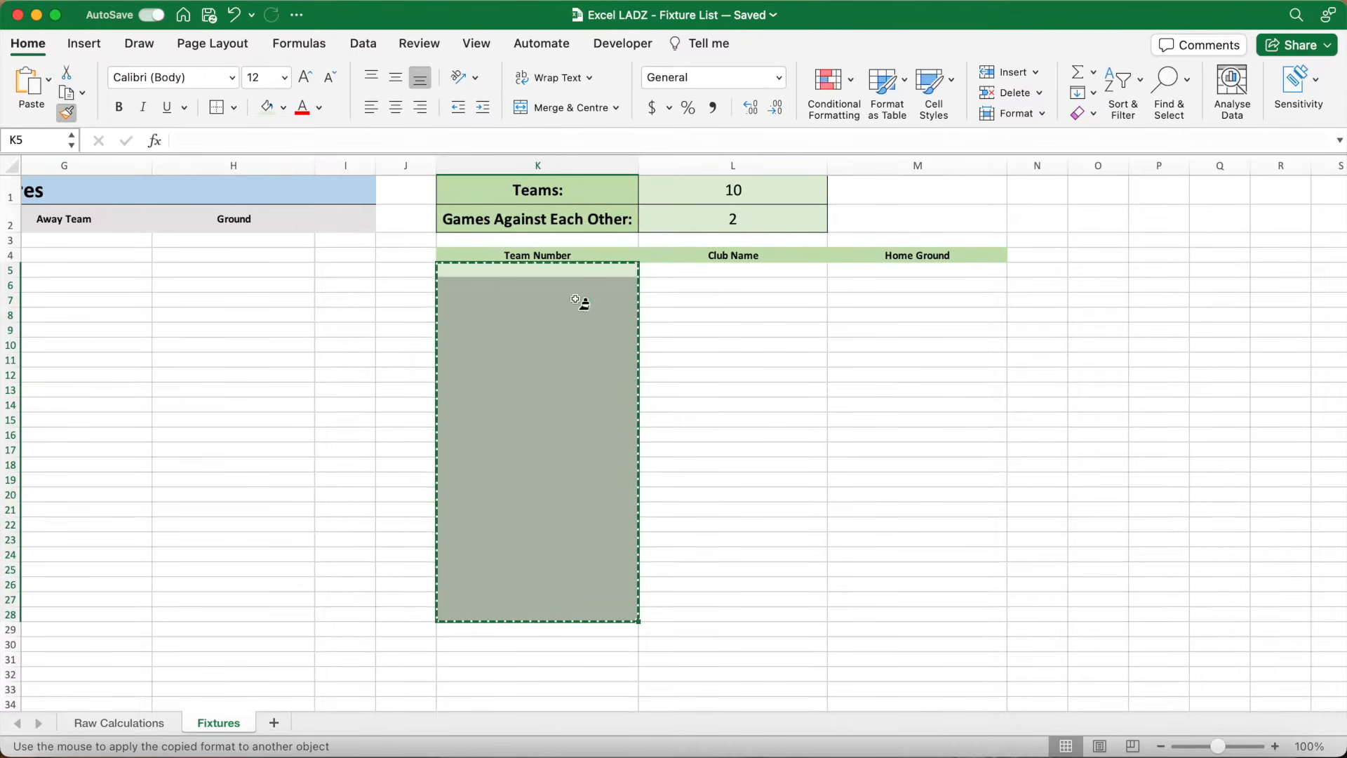
left_click(692, 274)
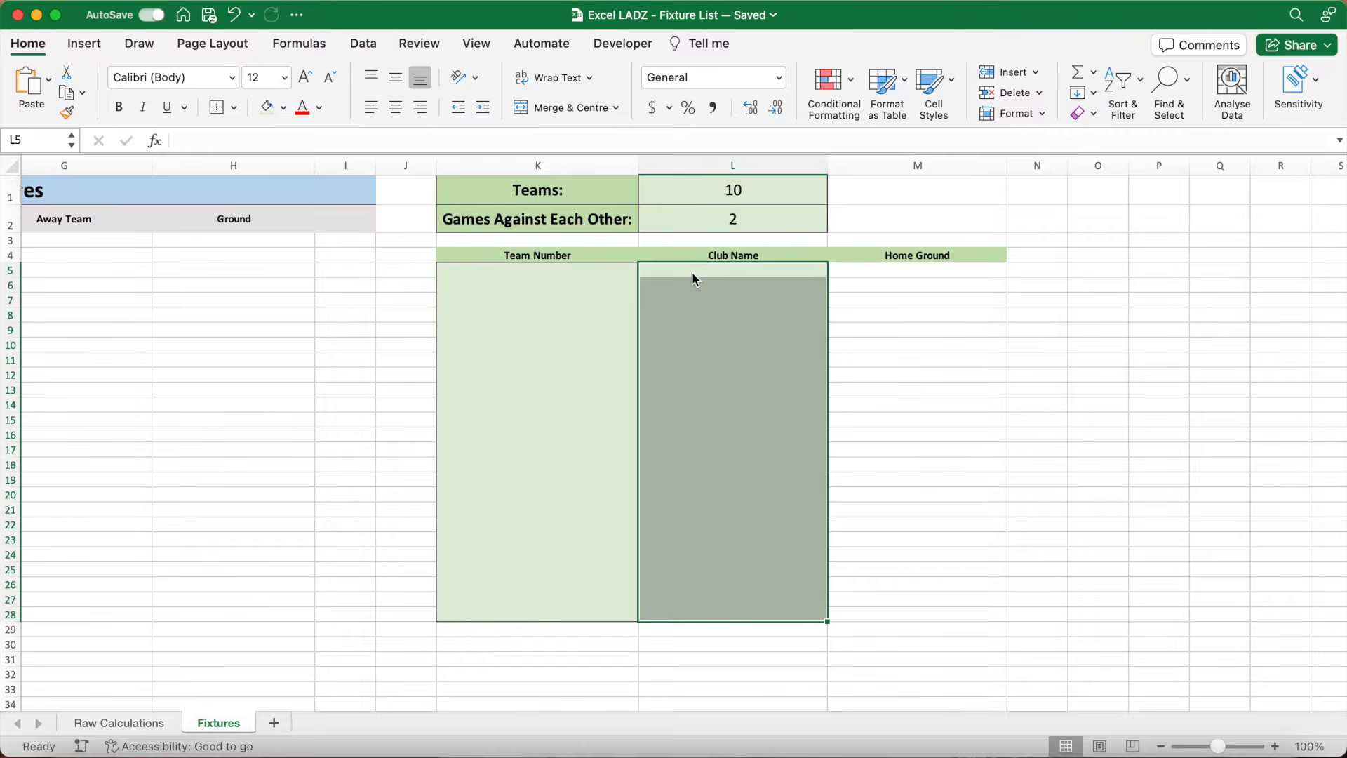
left_click(66, 113)
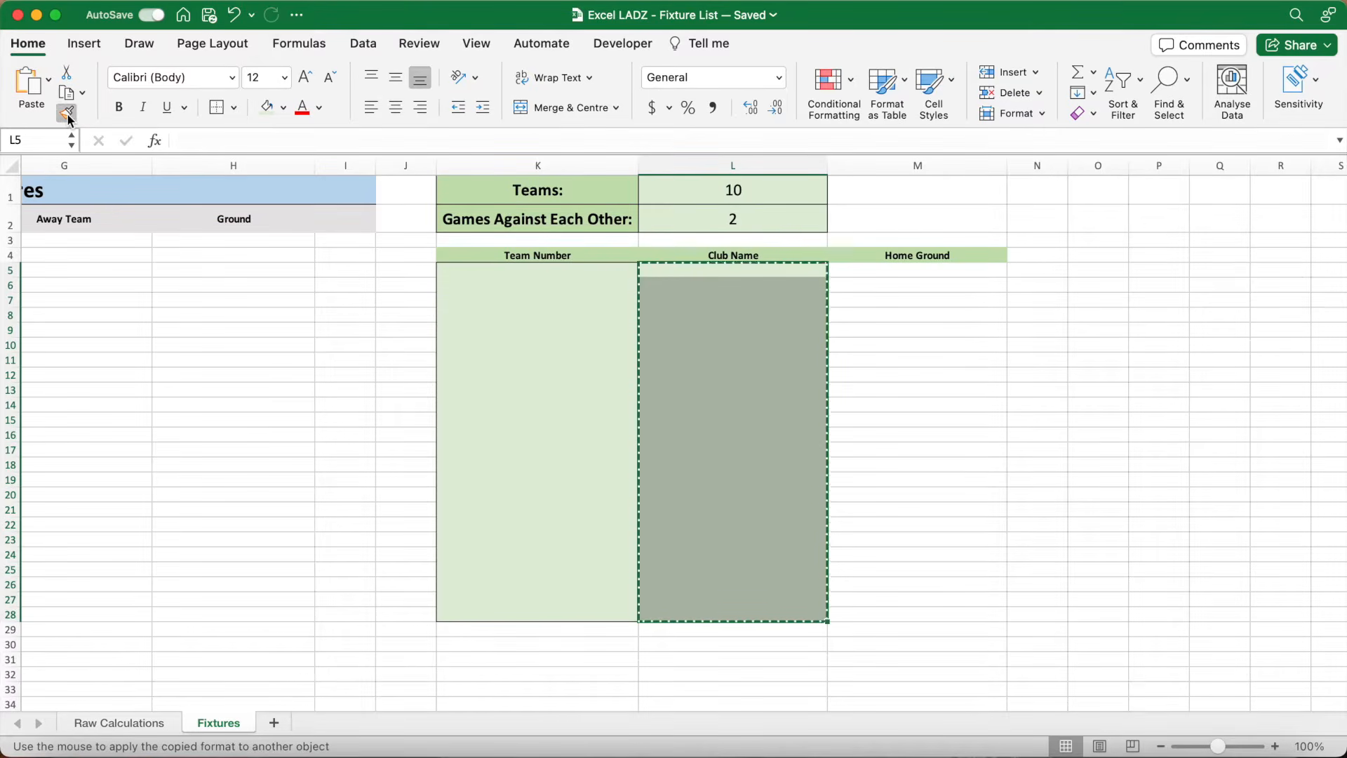
left_click(921, 273)
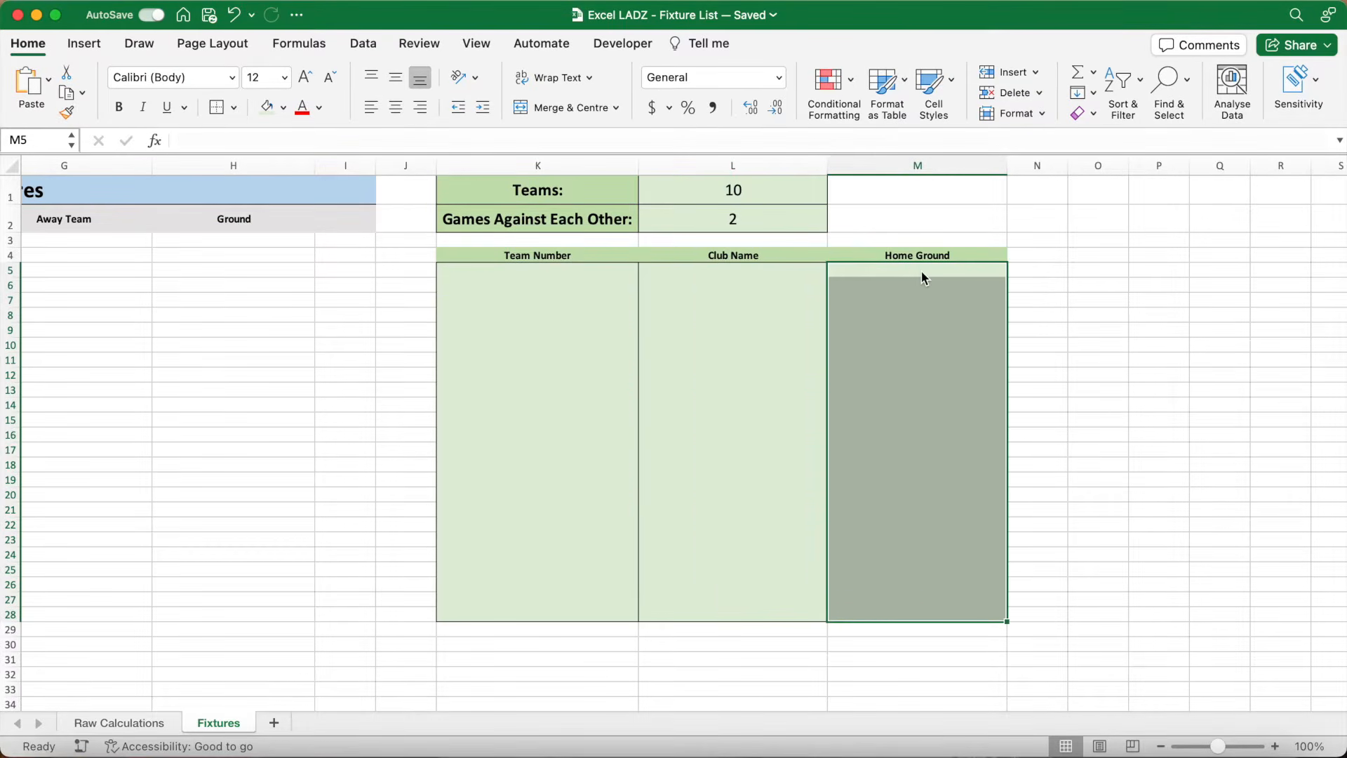
- Set the team table body K5:M28 to middle vertical and centre horizontal alignment
left_click(581, 272)
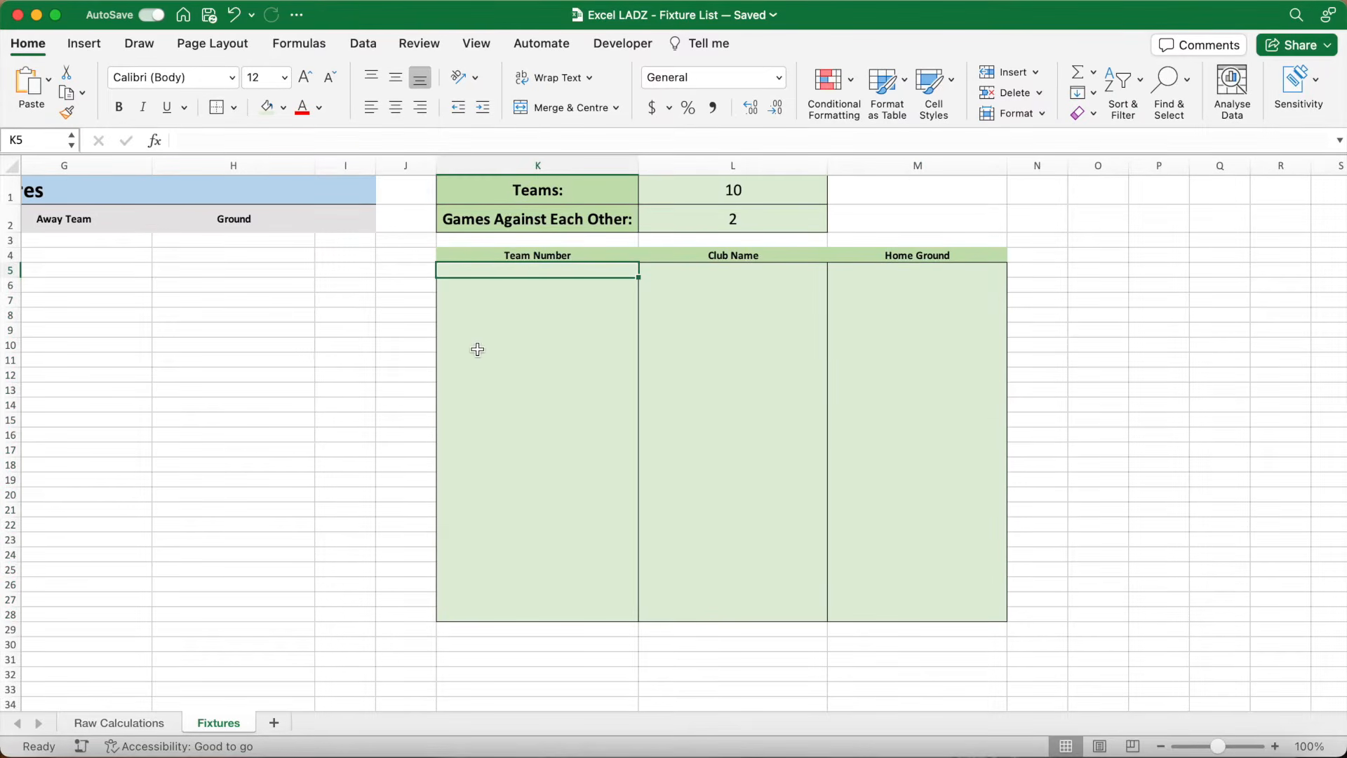
left_click_drag(531, 273, 947, 616)
left_click(396, 77)
left_click(394, 109)
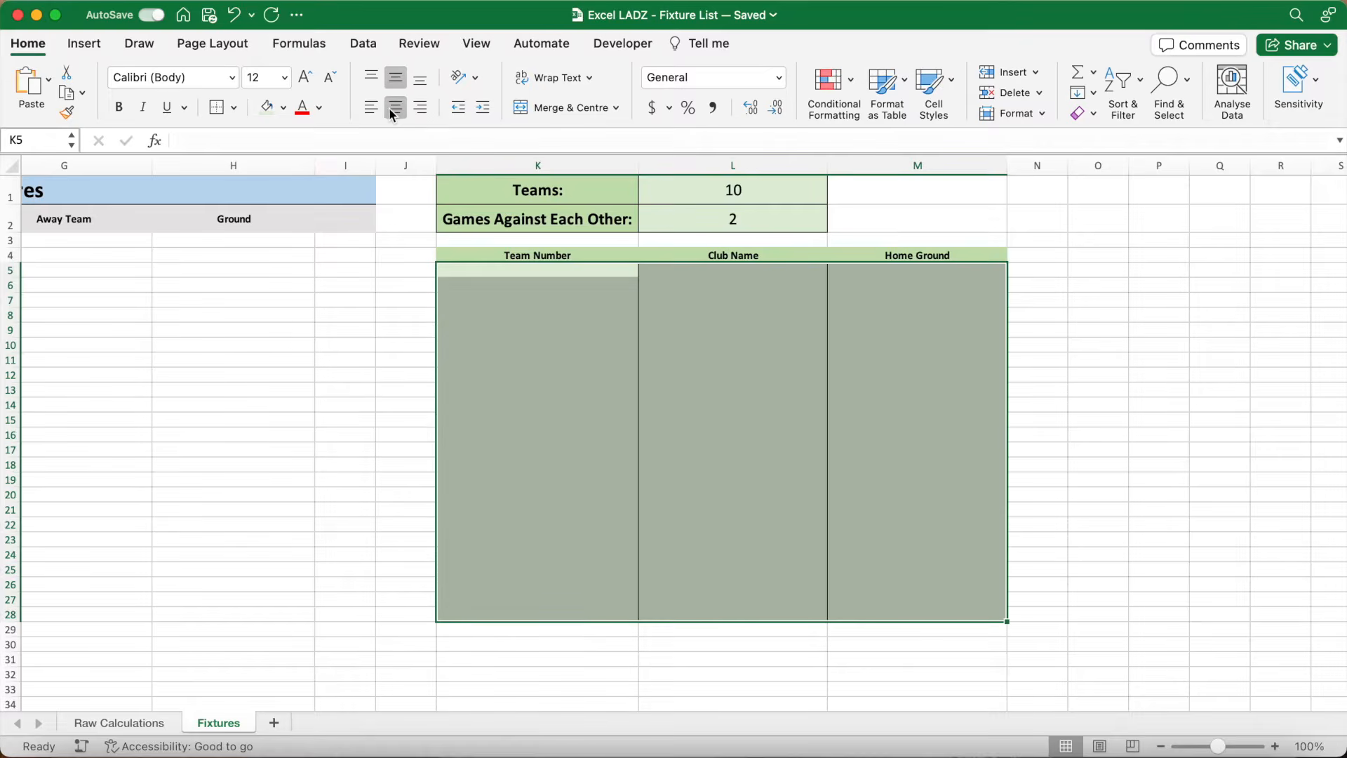
- Enter the formula =1 in K5 as the first team number
left_click(532, 274)
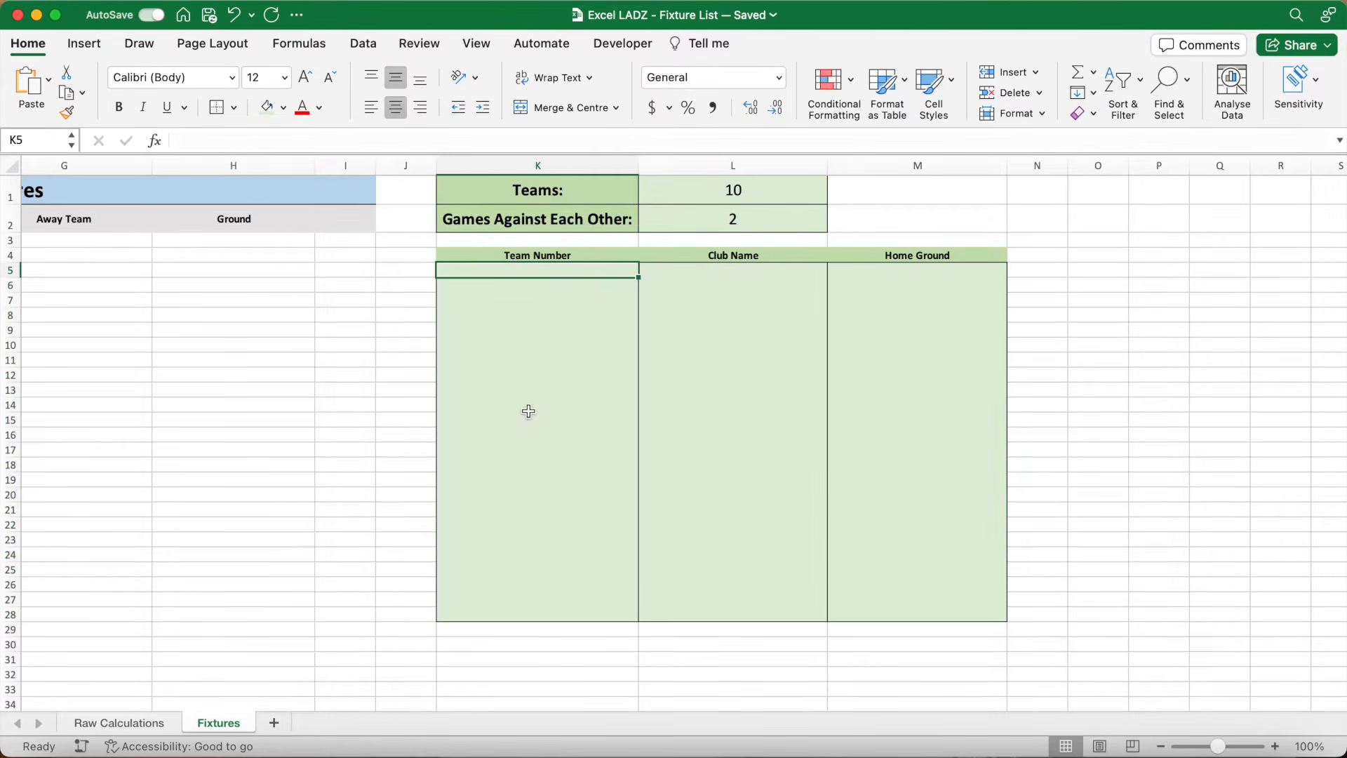
type("=1")
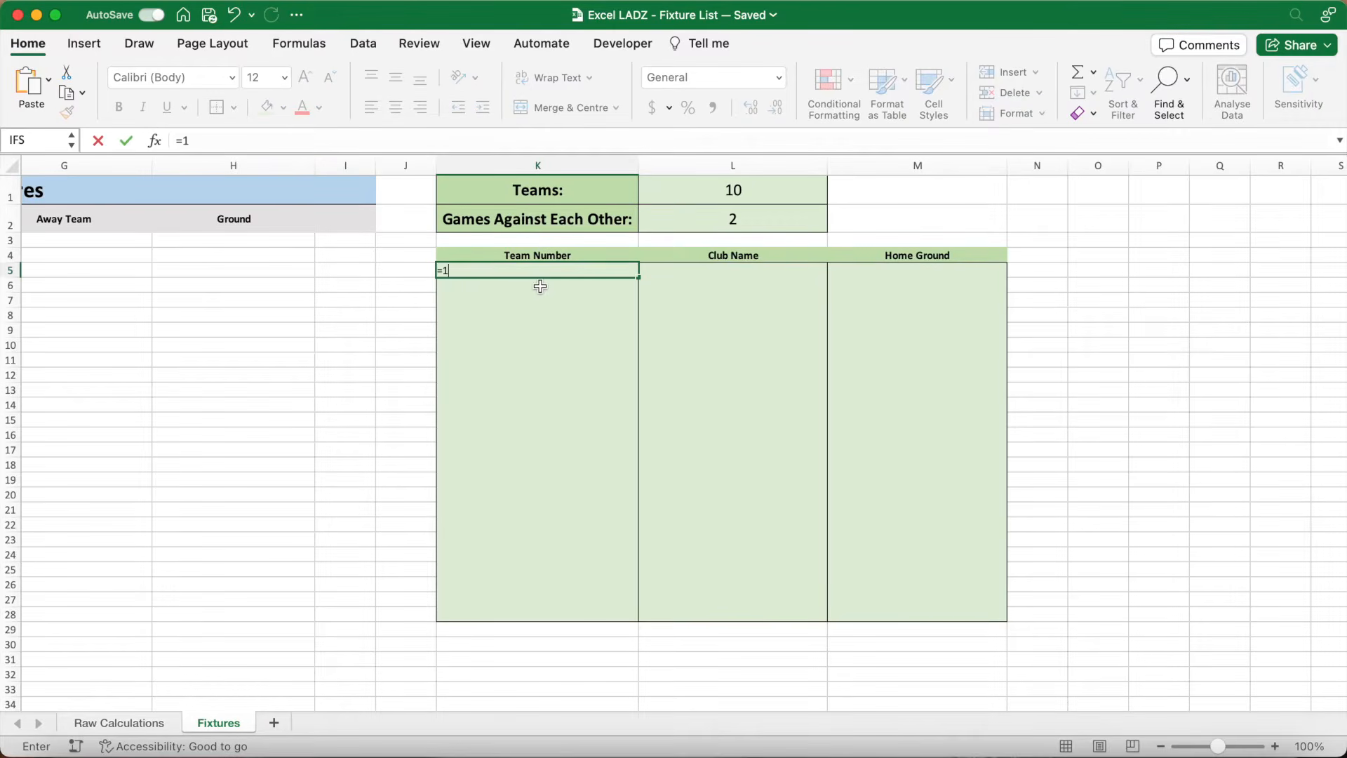
key("Return")
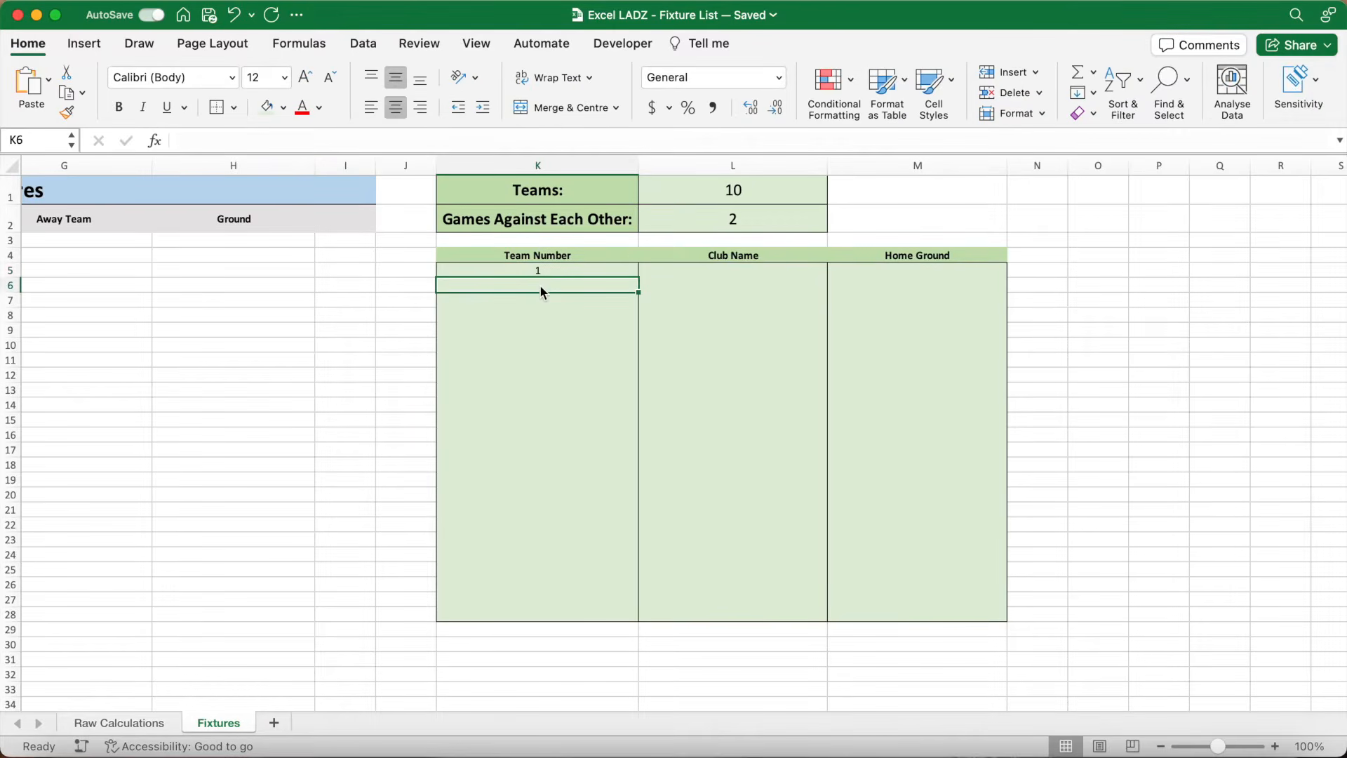
- Enter =IFERROR(IF((K5+1)<=EVEN($L$1),K5+1,""),"") in K6 and fill the formula down to K28
left_click(412, 142)
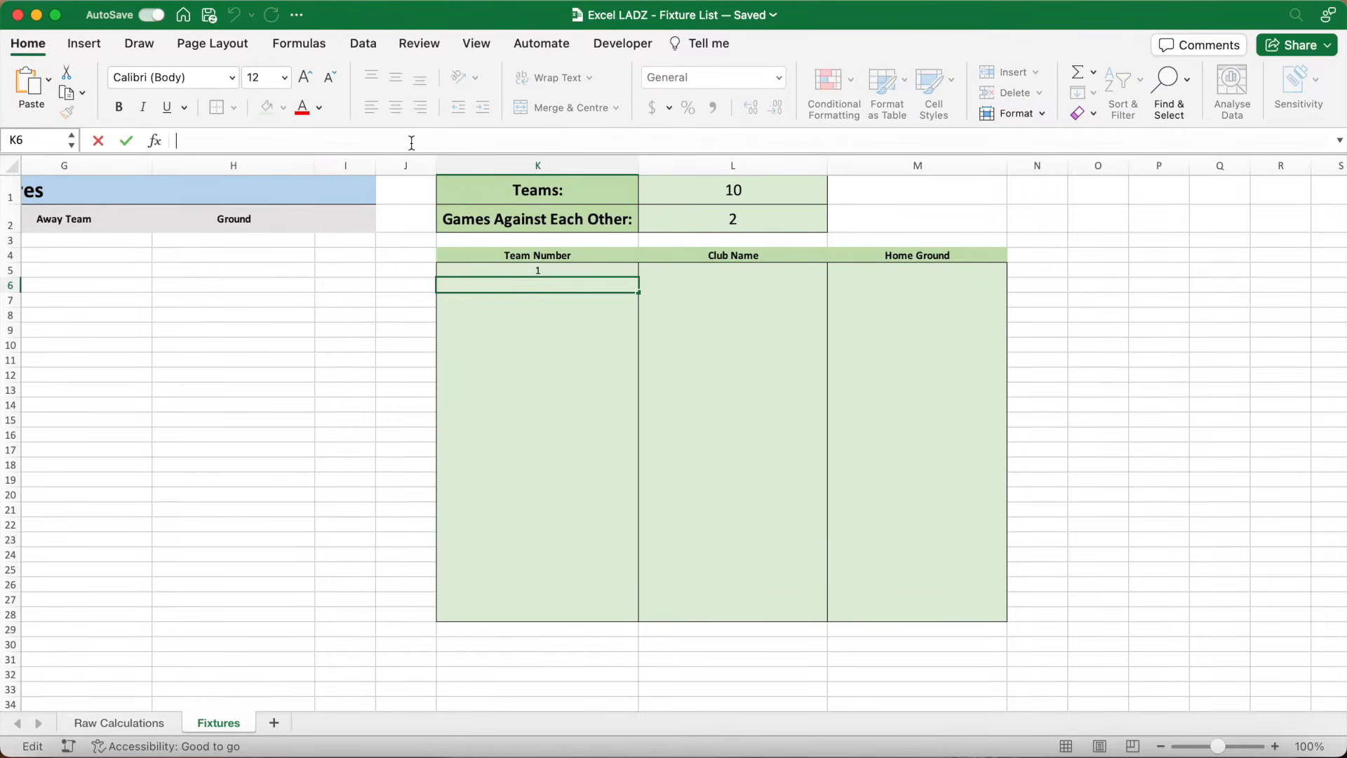
type("=IF(")
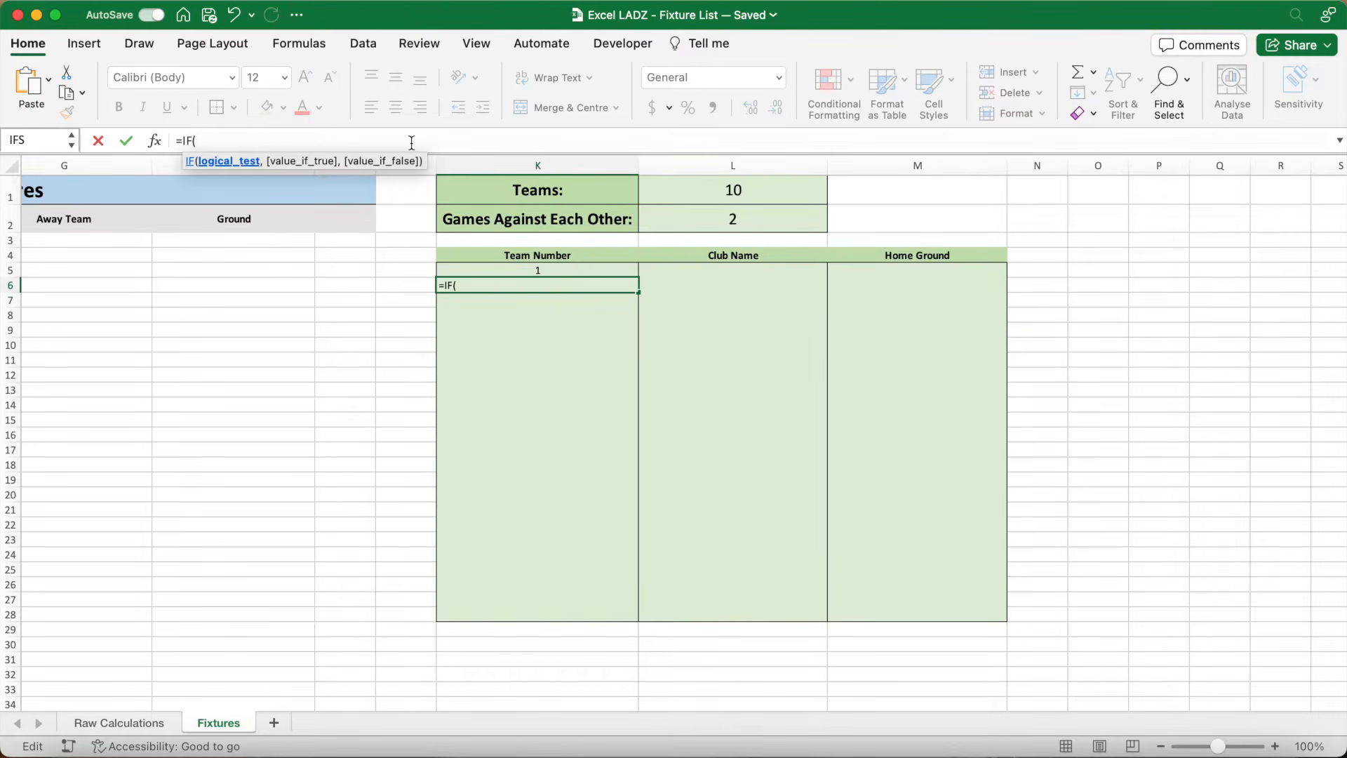
type("(K")
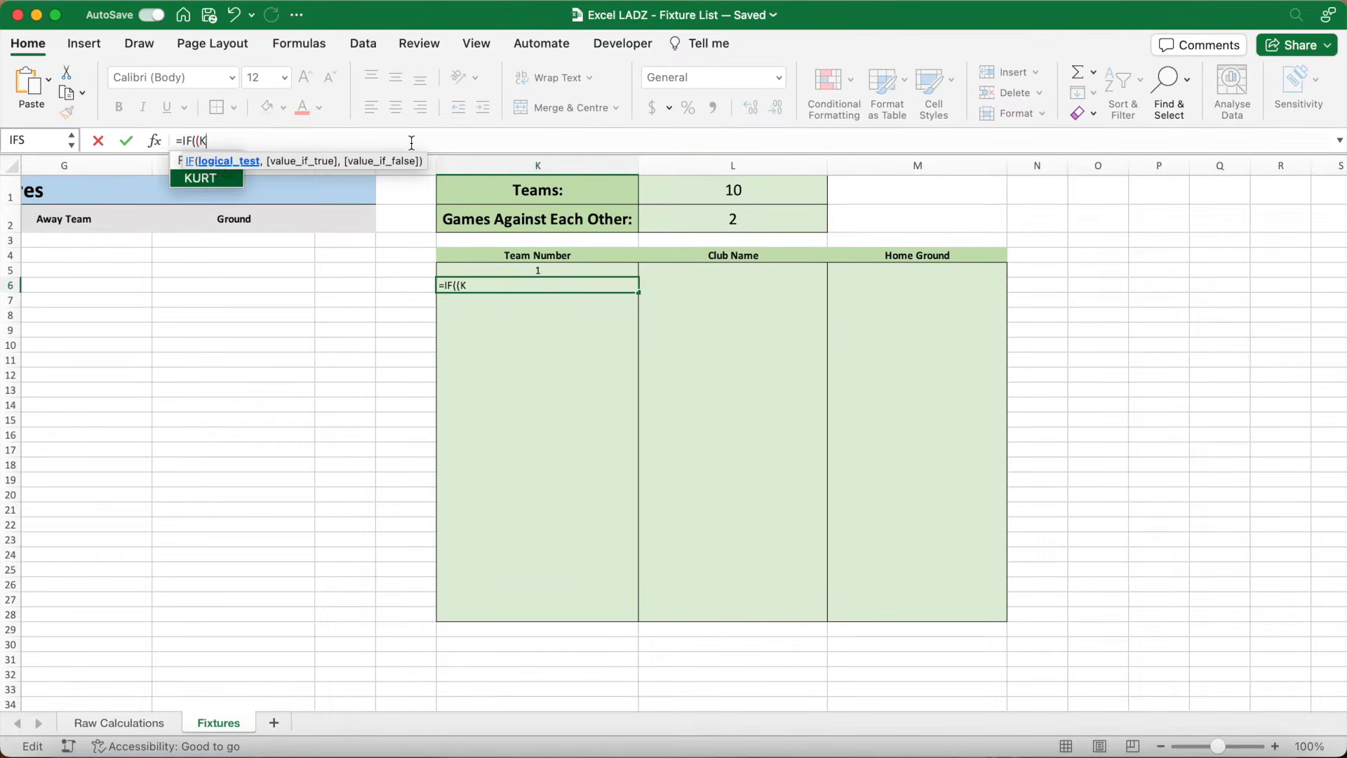
type("5+1")
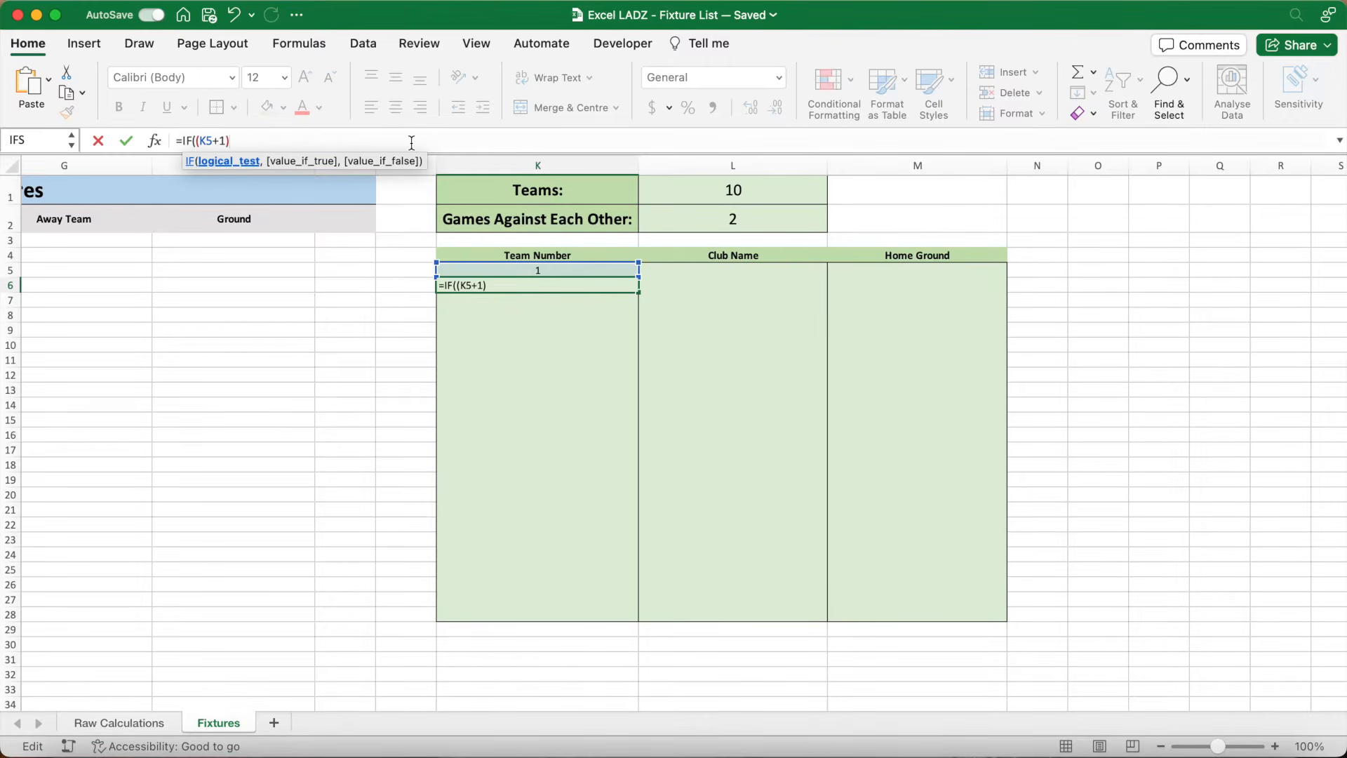
type(")<=EVEN($L$1")
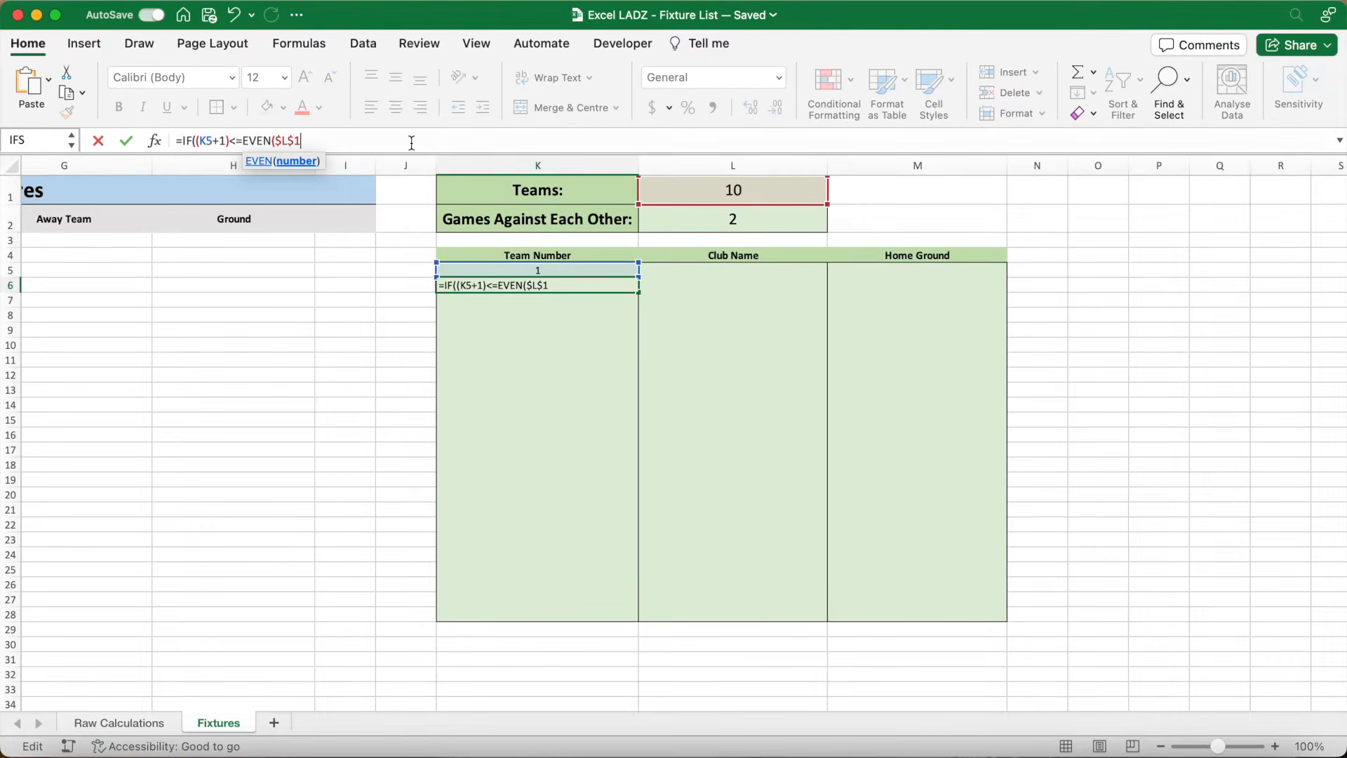
type("),K5+1")
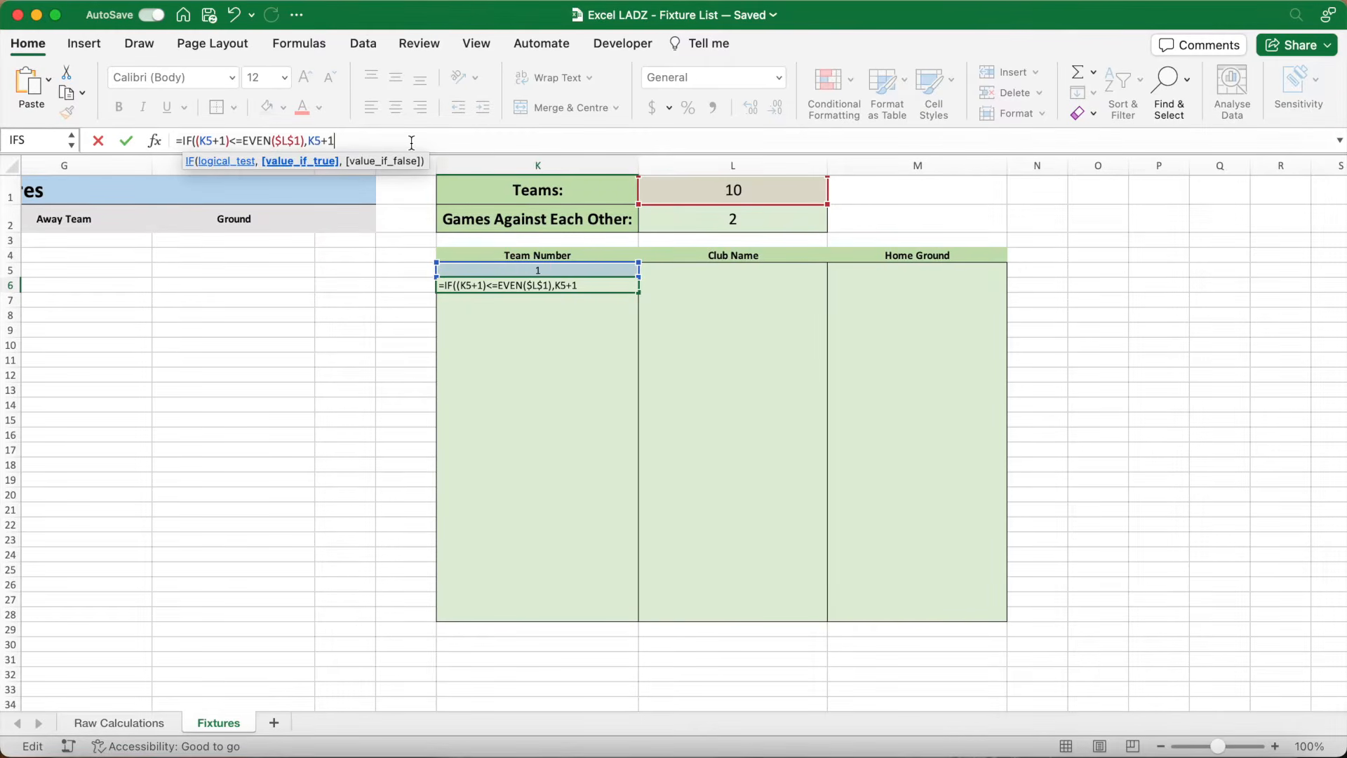
type(",")
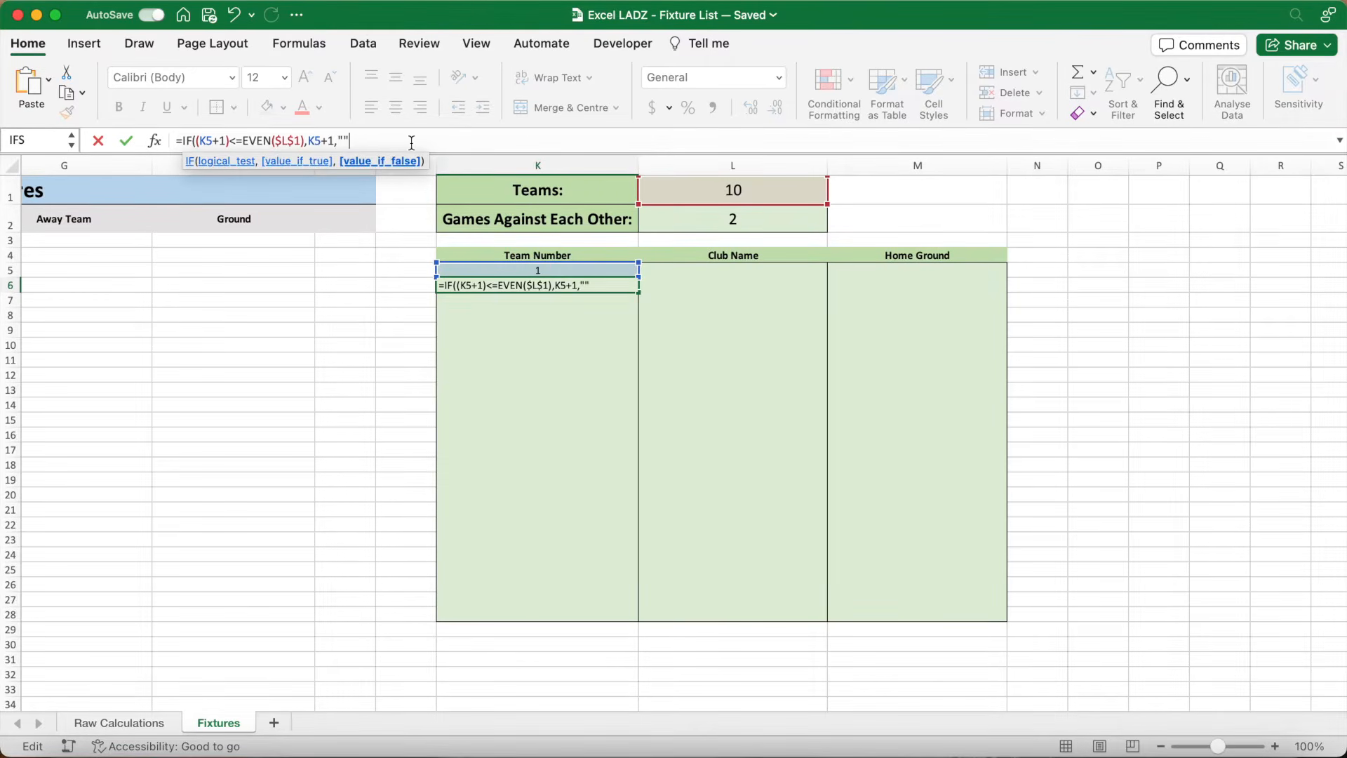
type("\"\")")
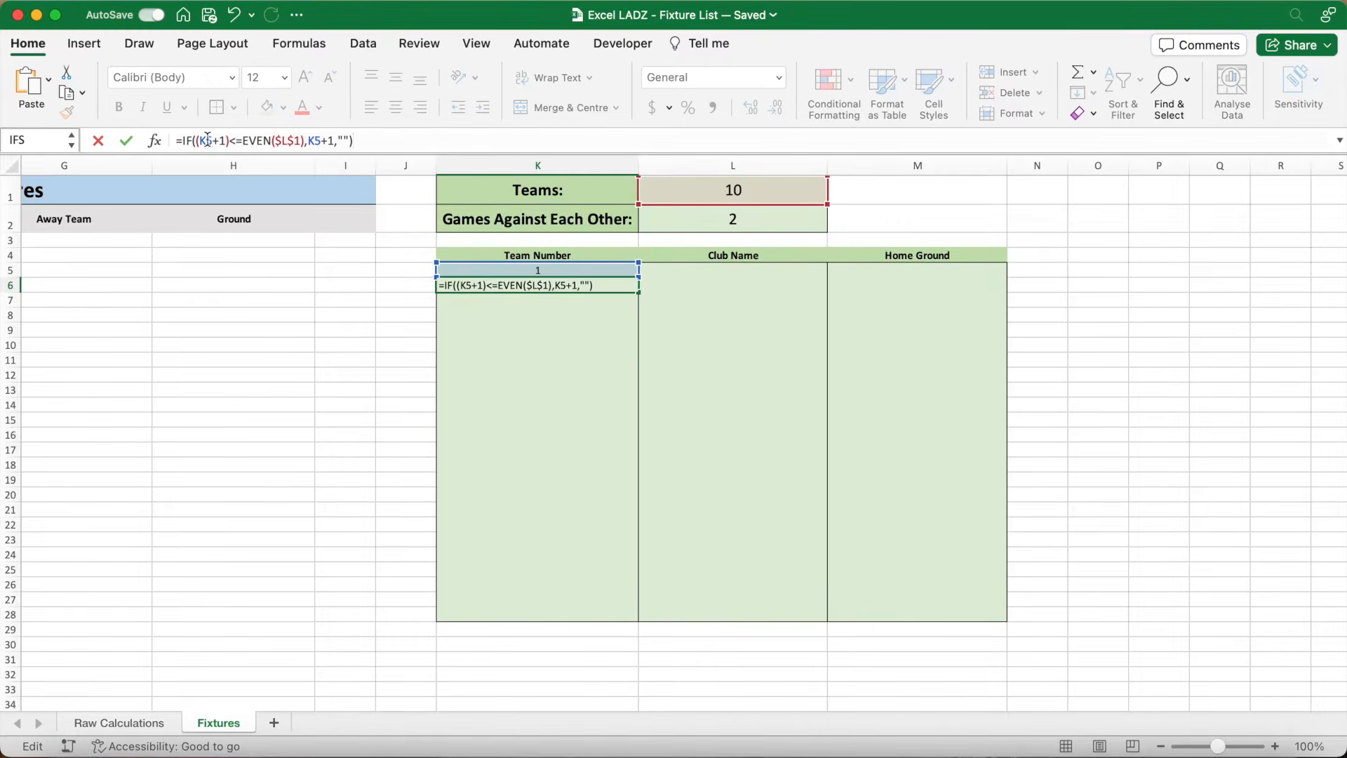
type("IFERROR(")
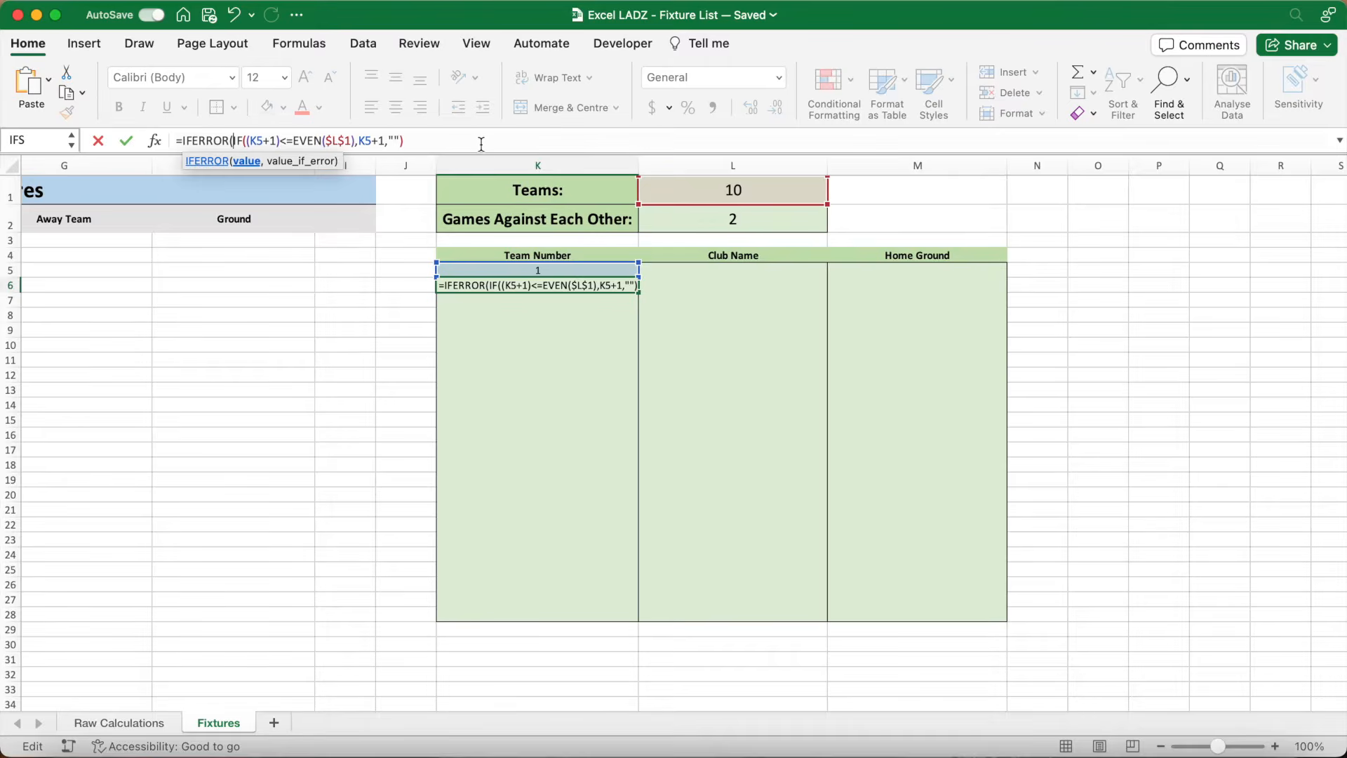
type(",")
type(")")
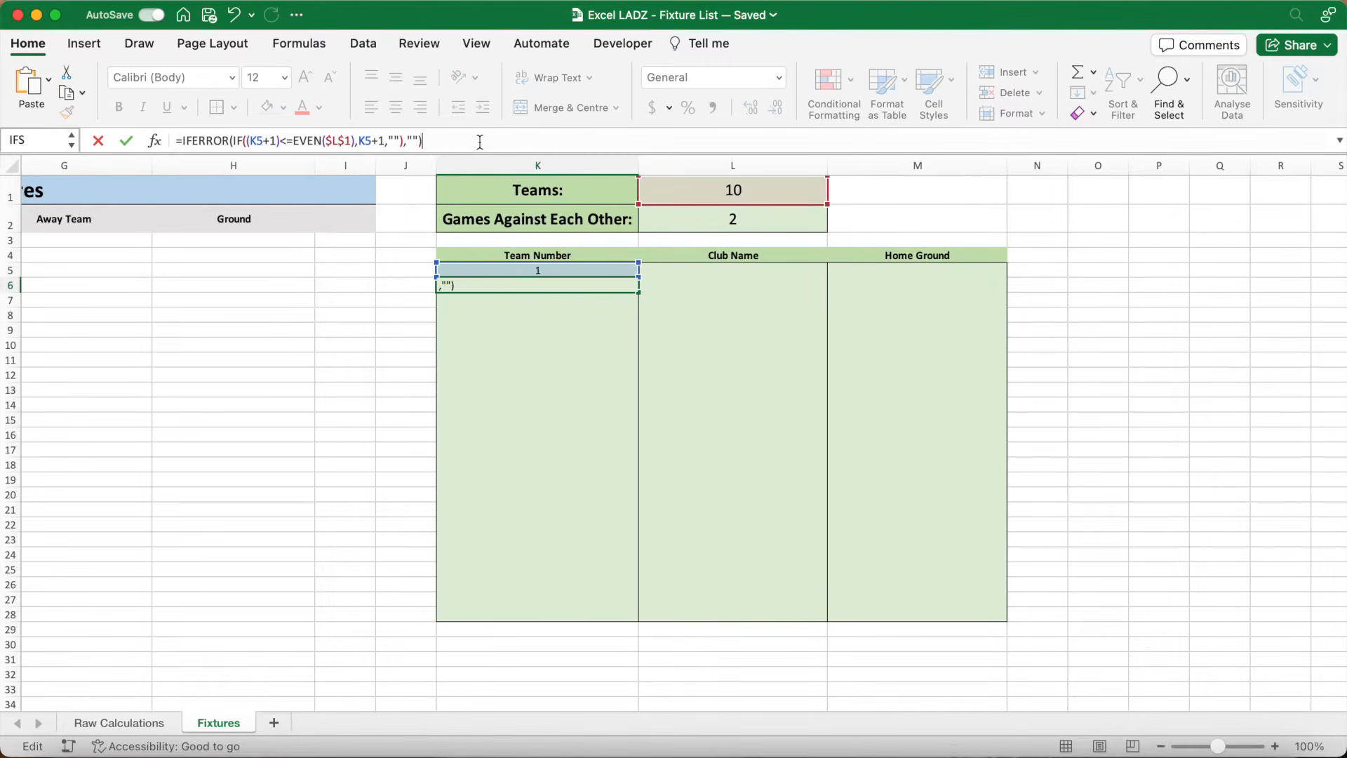
key("Return")
left_click(574, 285)
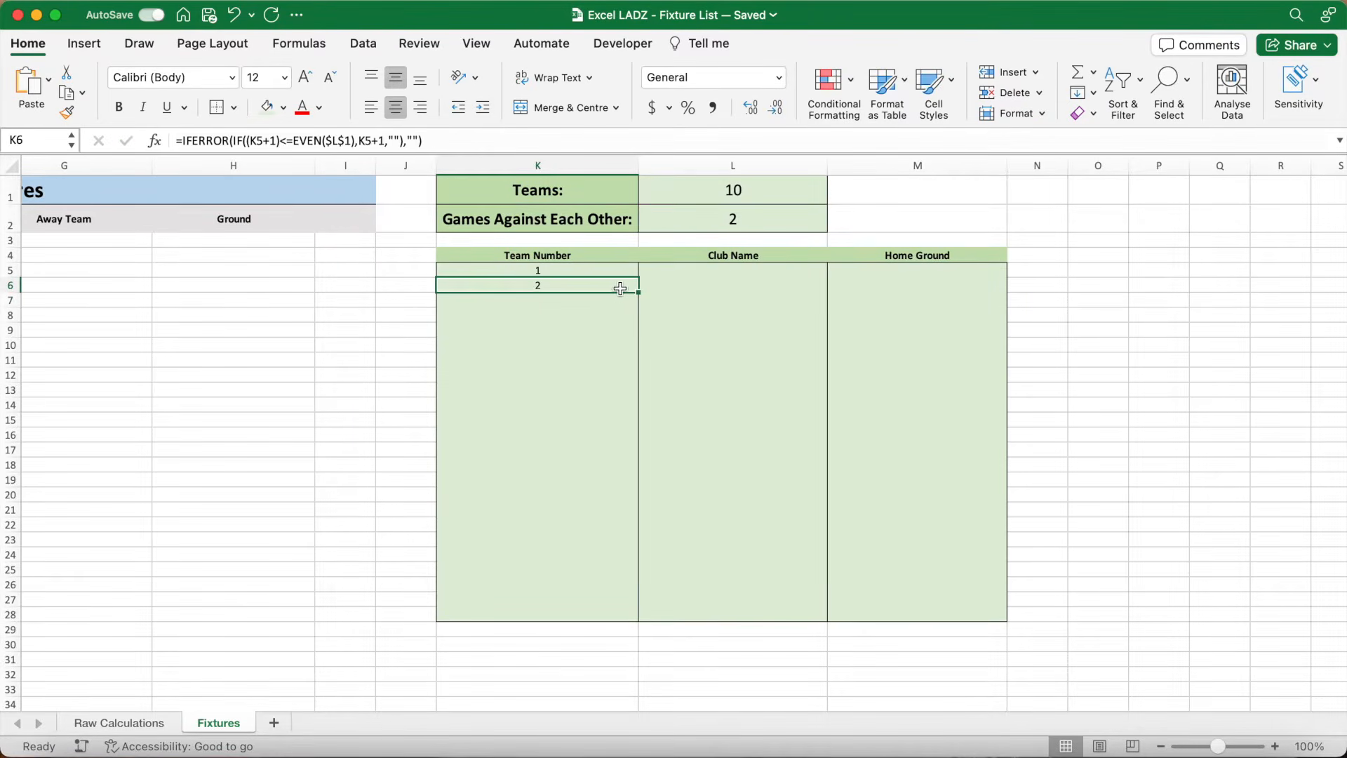
left_click_drag(638, 293, 581, 618)
- Test the team numbering by setting Teams in L1 to 12, and return the value to 10
left_click(753, 191)
type("12")
key("Return")
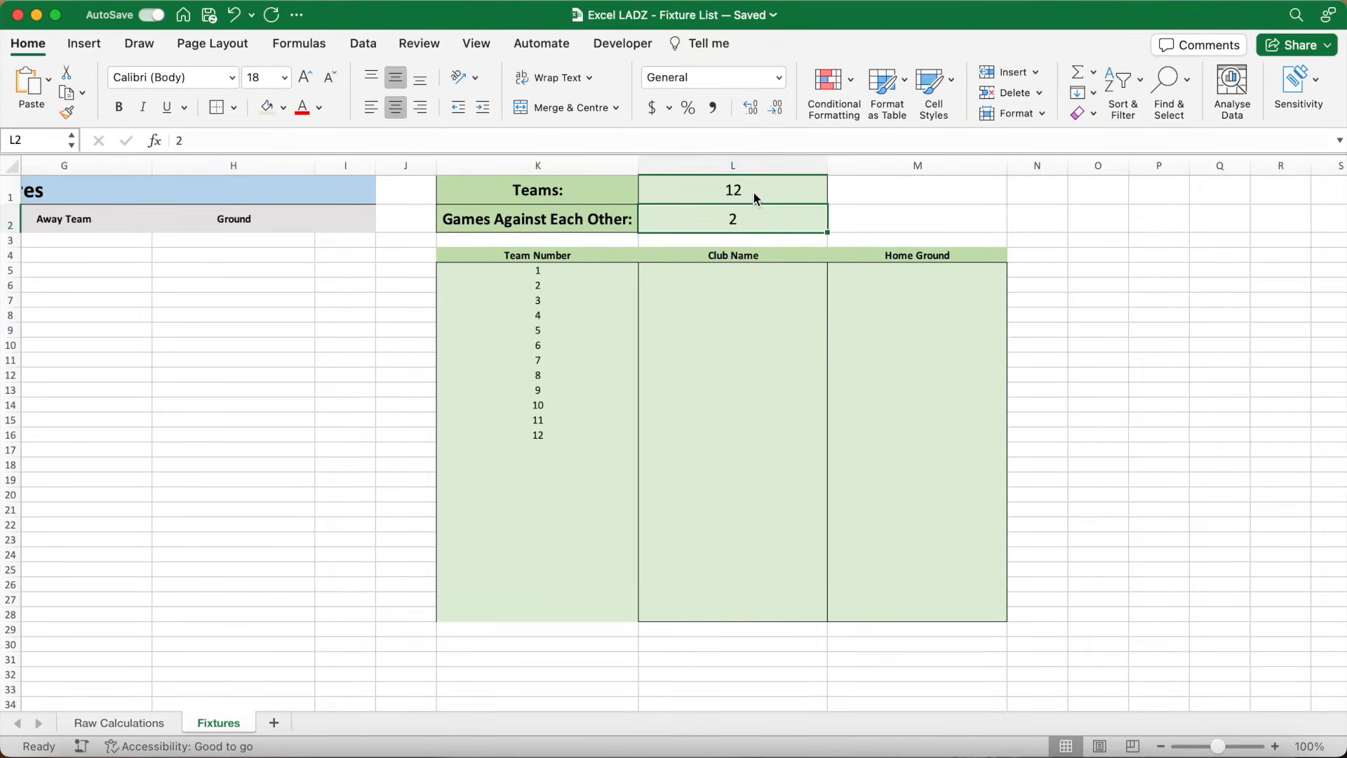
left_click(746, 189)
type("10")
key("Return")
- Add a bottom border to cell K28 at the end of the Team Number column
left_click(576, 613)
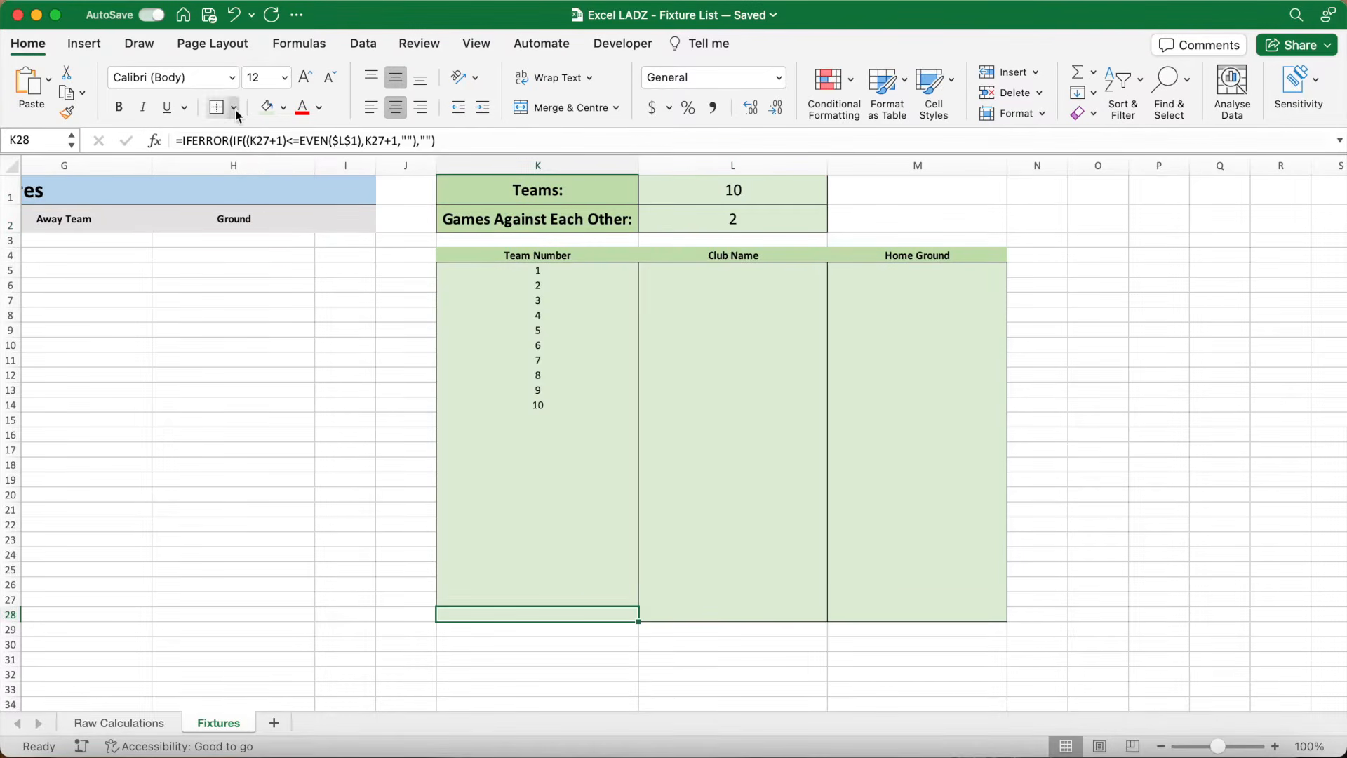
left_click(234, 108)
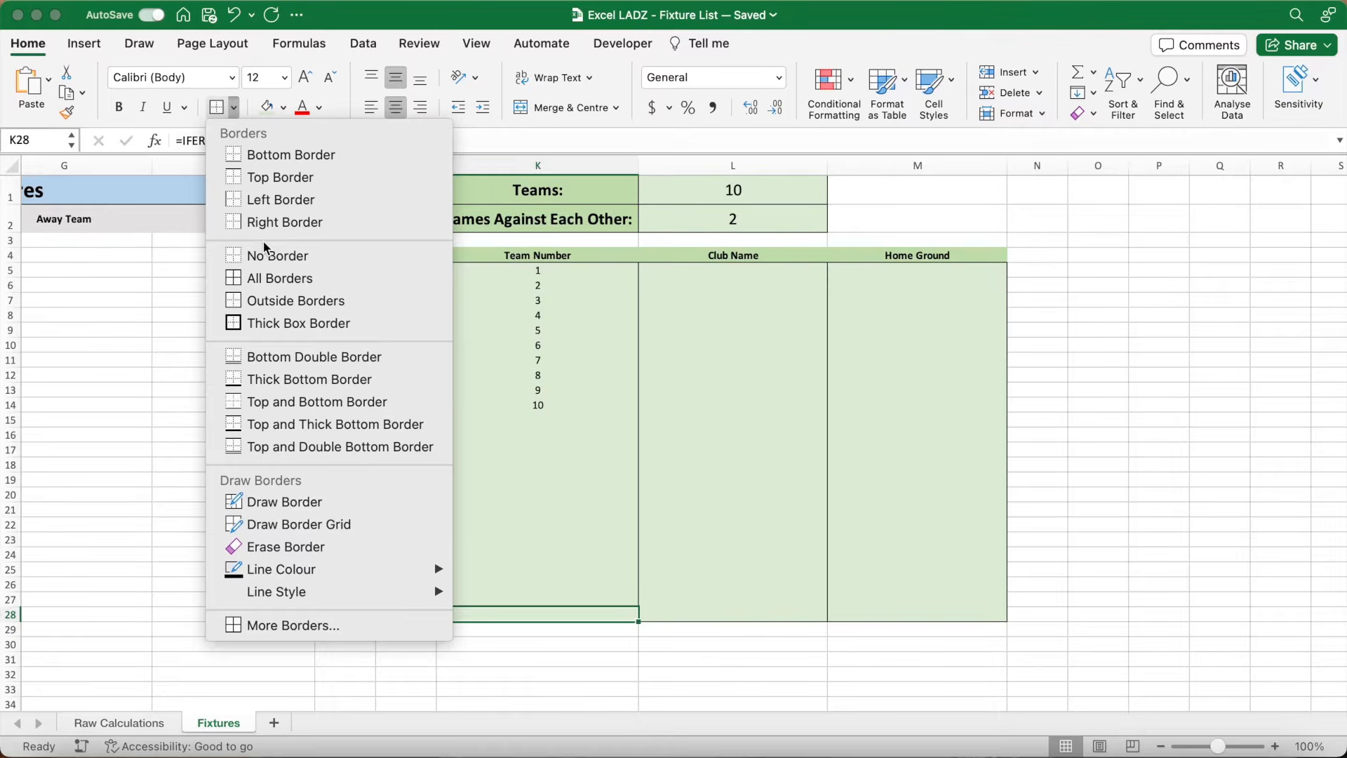
left_click(281, 155)
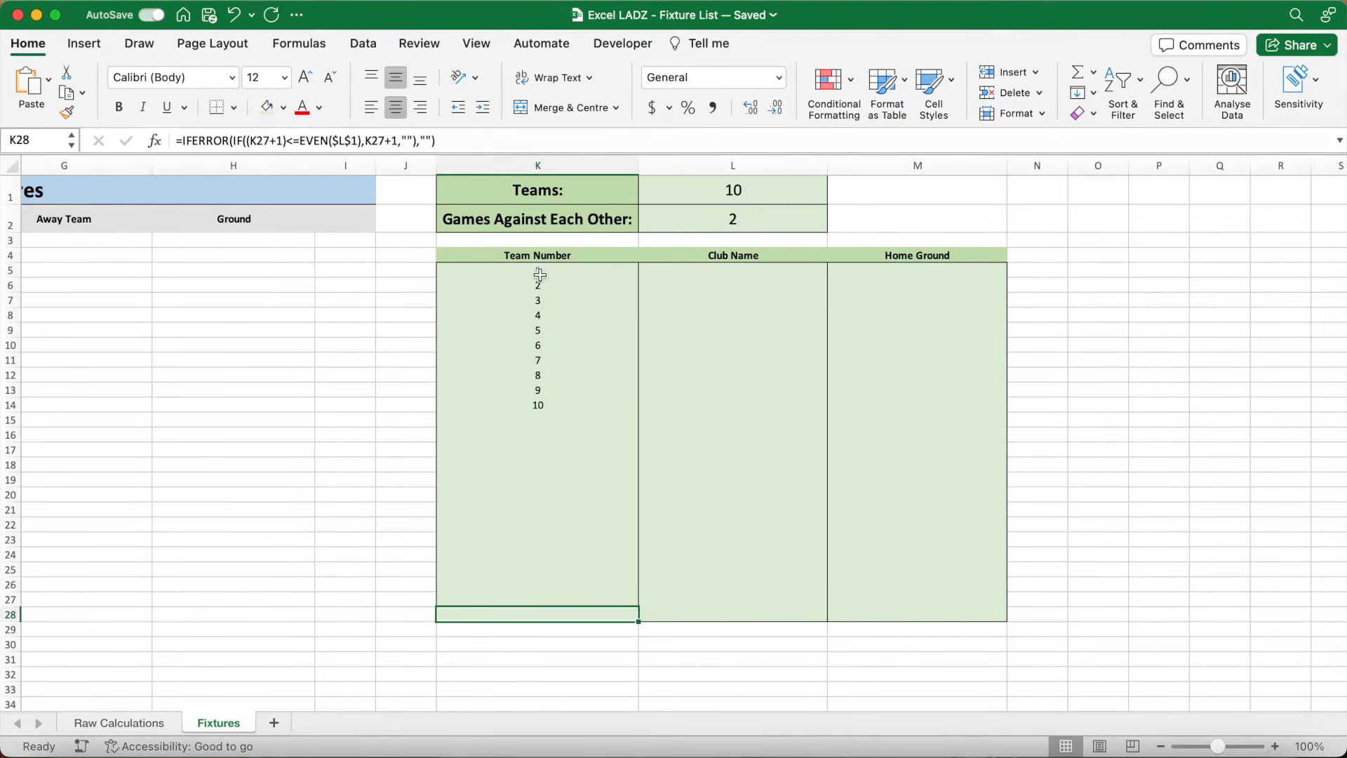
- Enter the club names Western Sydney Wanderers, Inter Miami, Chelsea and Al Nassr in L5:L8
left_click(540, 273)
left_click(706, 276)
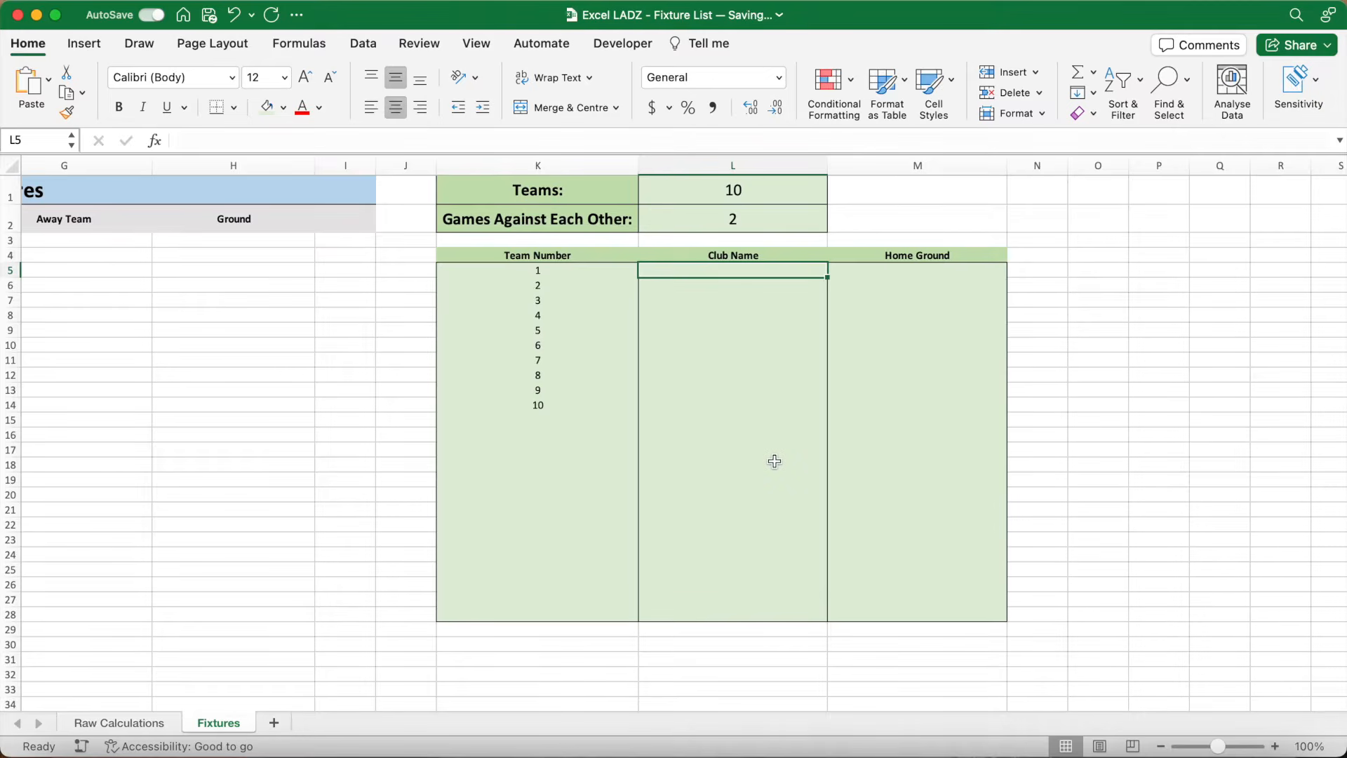
type("Western Sydney Wanderers")
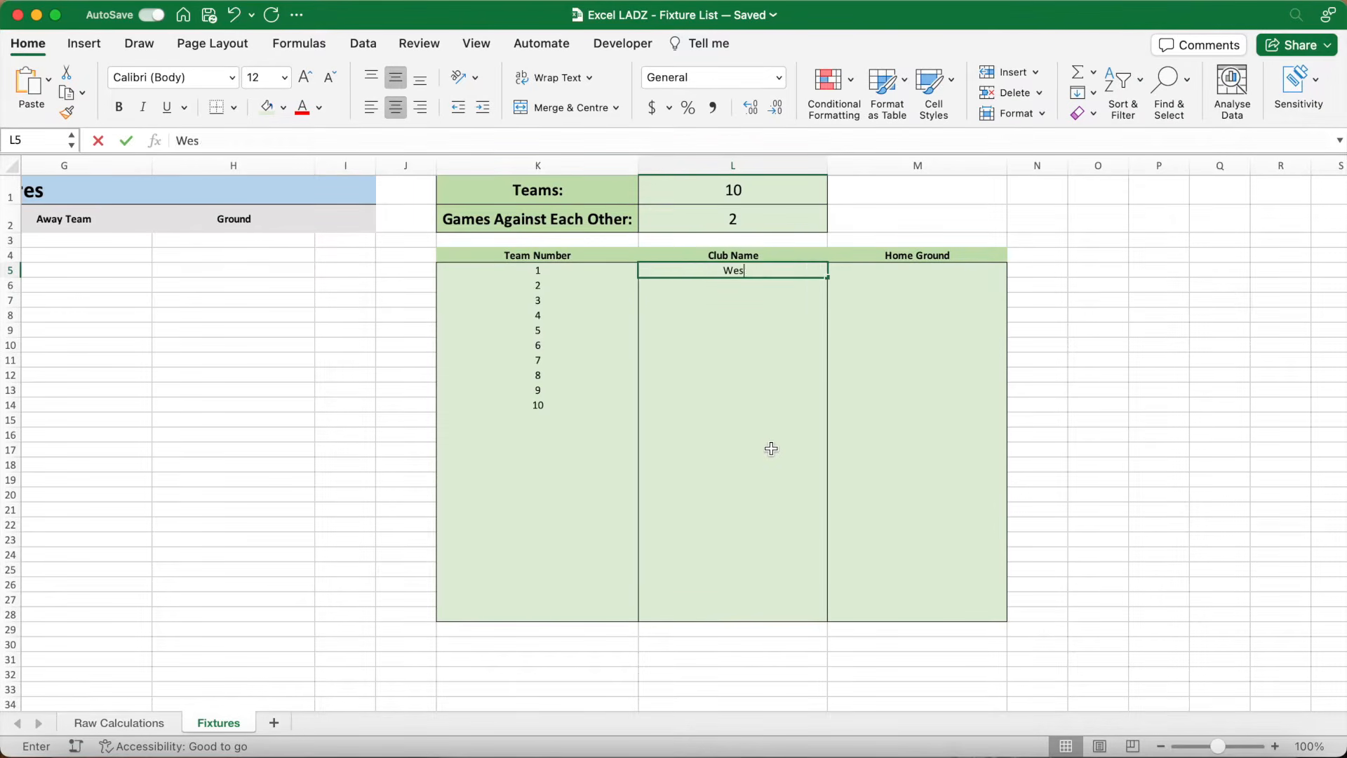
key("Return")
type("Inter Miami")
key("Return")
type("Chelsea")
key("Return")
type("Al Nassr")
key("Return")
- Enter the club names Beyern Munich, A.S. Roma, Lyon, Real Madrid, Santos FC and PSV in L9:L14
type("Beyern Munich")
key("Return")
type("A.S. Roma")
key("Return")
type("Lyon Real Madrid")
key("Return")
type("Santos FC")
key("Return")
type("PSV")
key("Return")
- Enter the home grounds Commbank Stadium, DRV PNK Stadium, Stamford Bridge and Al-Awwal Park in M5:M8
left_click(900, 273)
type("Commbank Stadium")
key("Return")
type("DRV PNK Stadium")
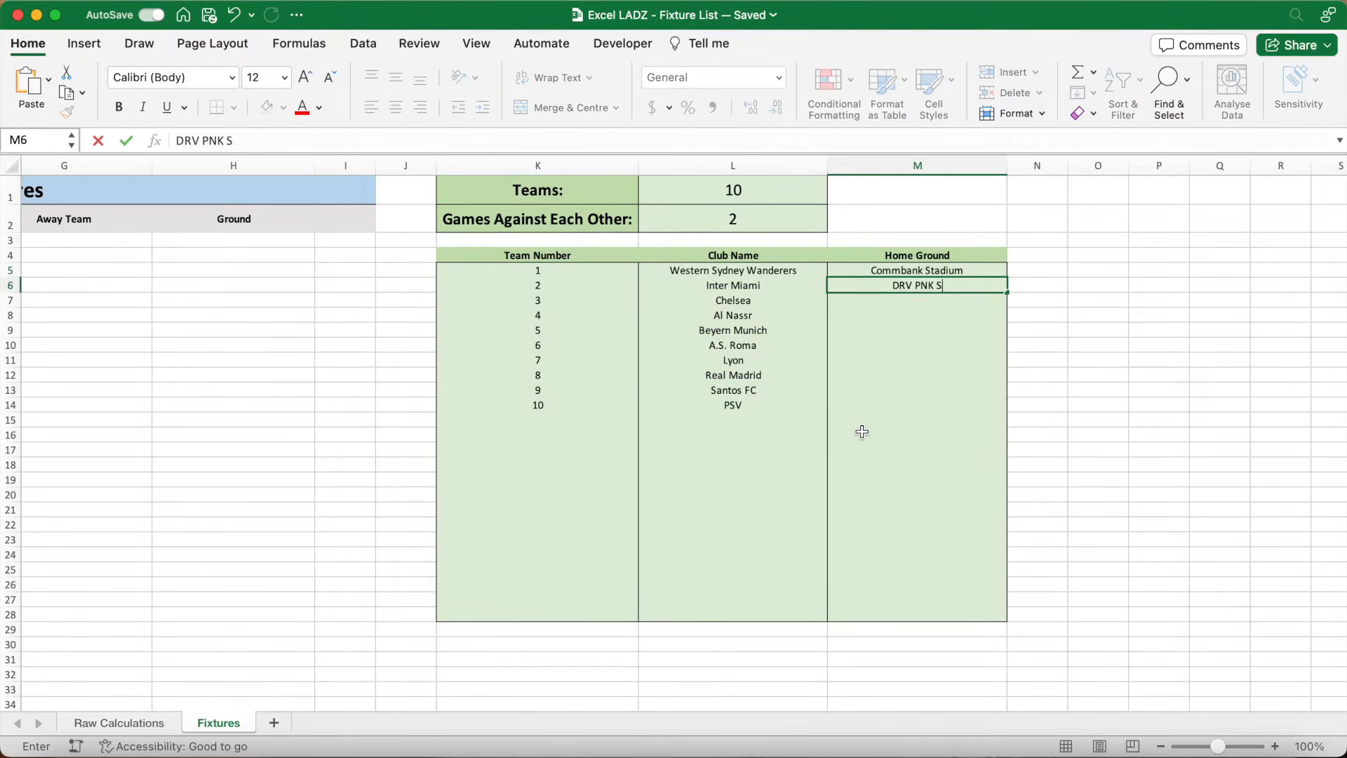
key("Return")
type("Stamford Bridge")
key("Return")
type("Al-Awwal Park")
key("Return")
- Enter the home grounds Allianz Arena, Stadio Olimpico, Groupama Stadium, Santiago Bernabeu Stadium, Urbano Caldeira Stadium and The Philips Stadion in M9:M14
type("Allianz Arena")
key("Return")
type("Stadio Olimpico")
key("Return")
type("Groupama Stadium")
key("Return")
type("Santiago Bernabeu Stadium")
key("Return")
type("Urbano Caldeira Stadium")
key("Return")
type("The Philips Stadion")
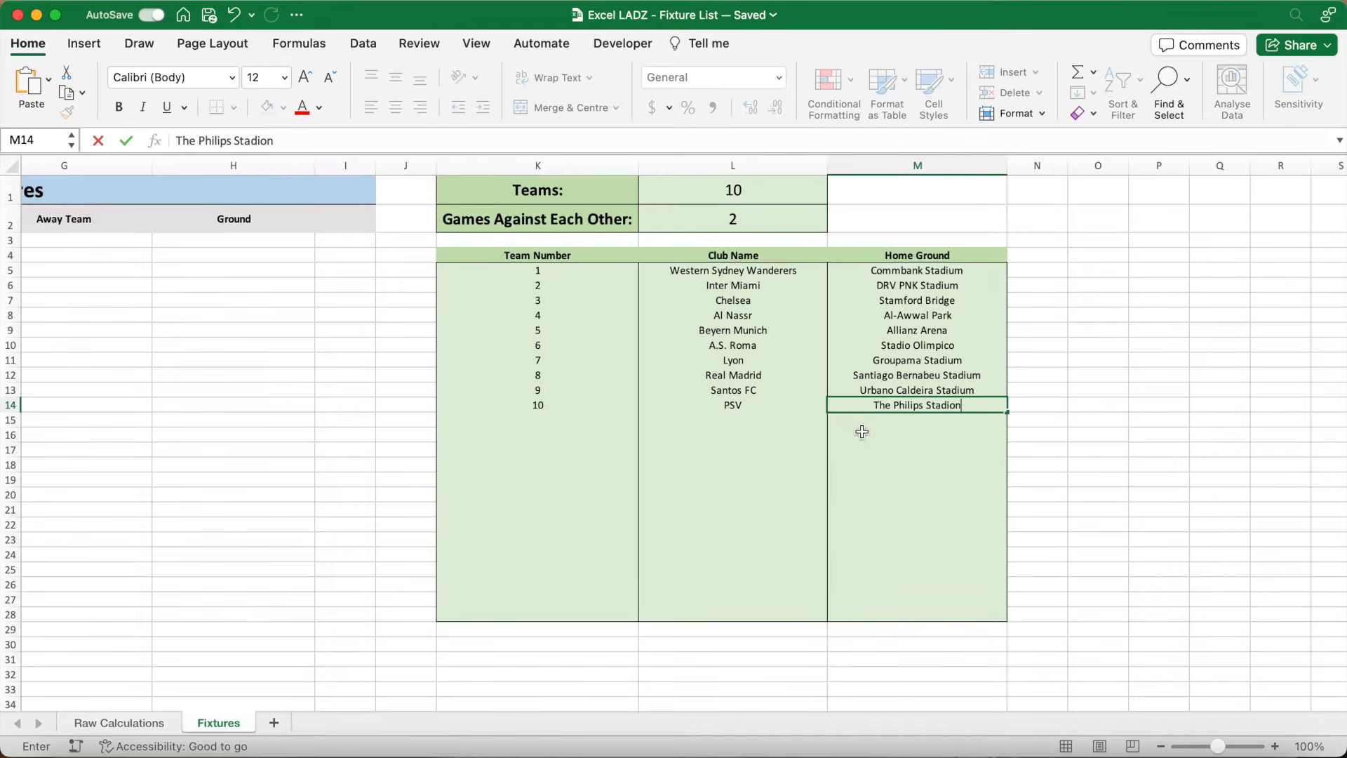
key("Return")
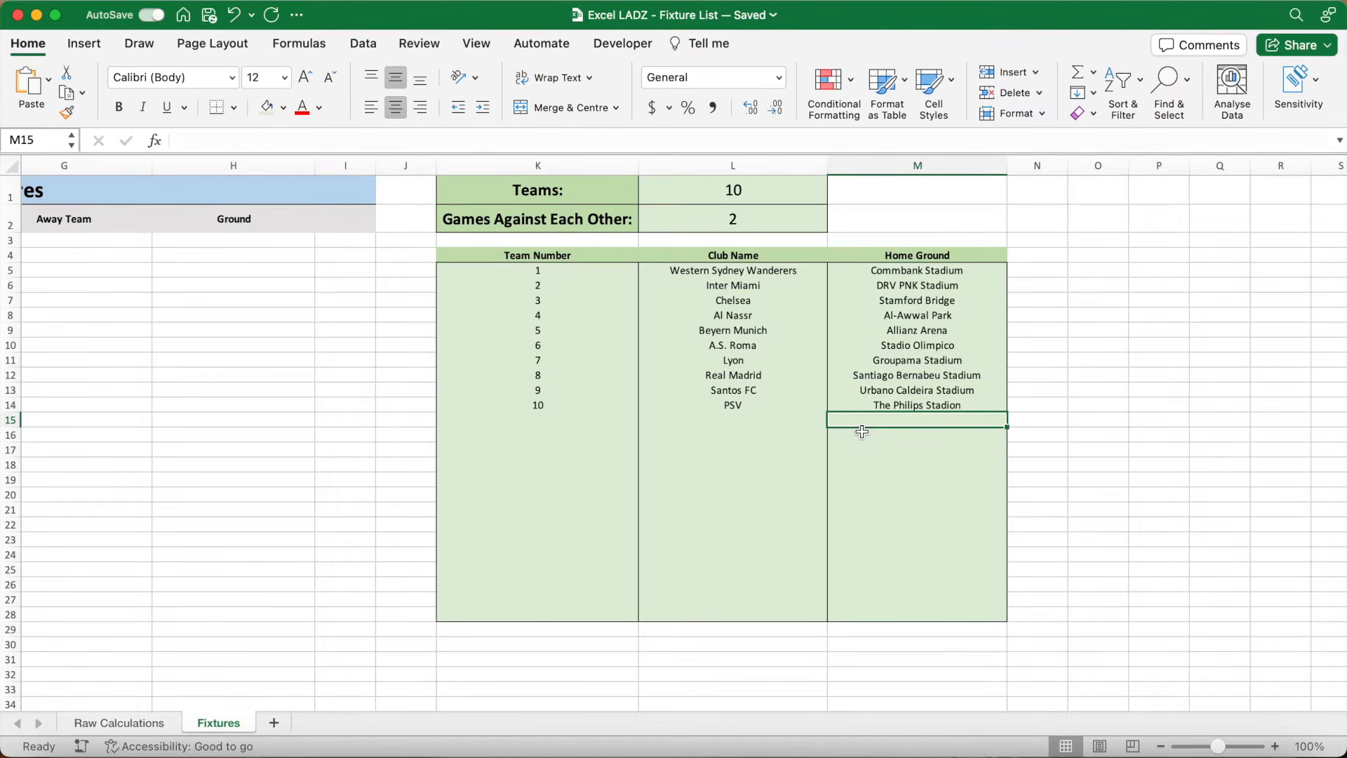
- Set the number of teams in L1 to 11
left_click(775, 196)
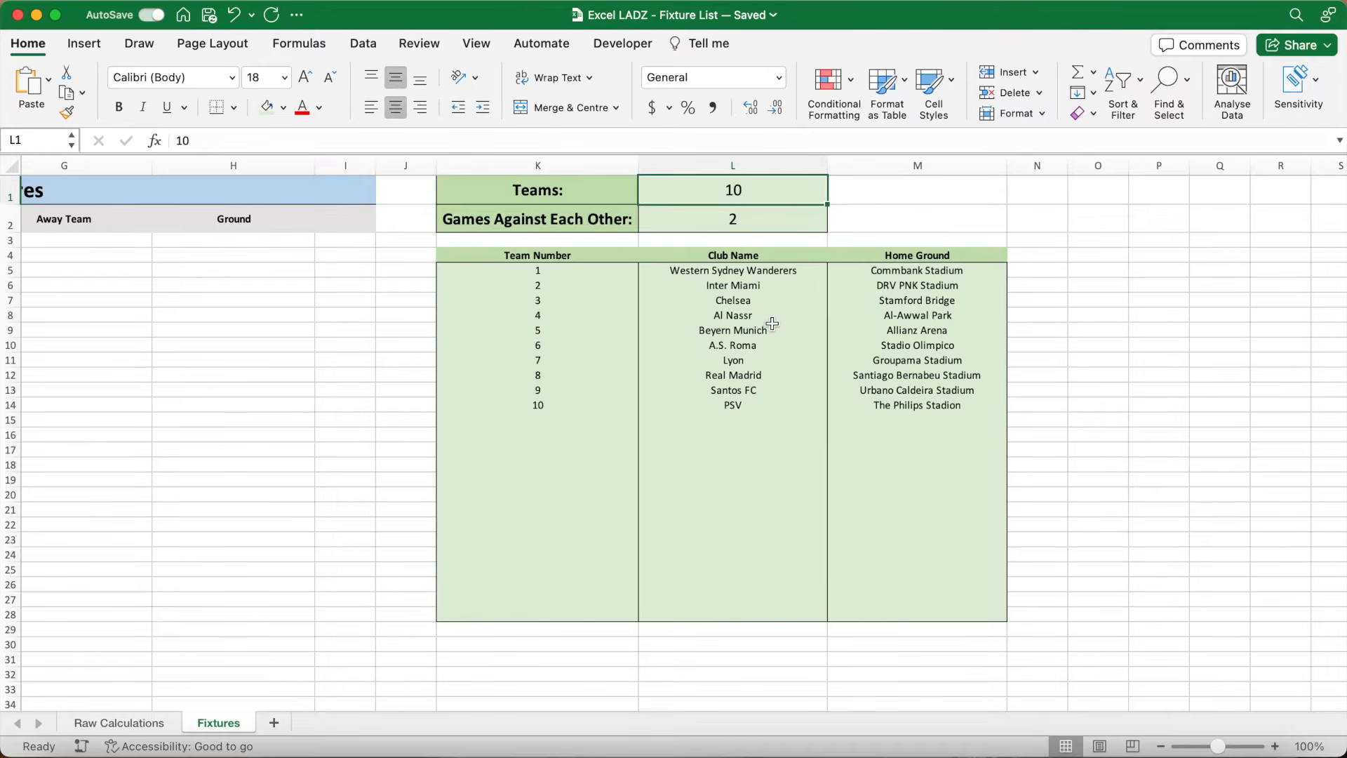
type("11")
key("Return")
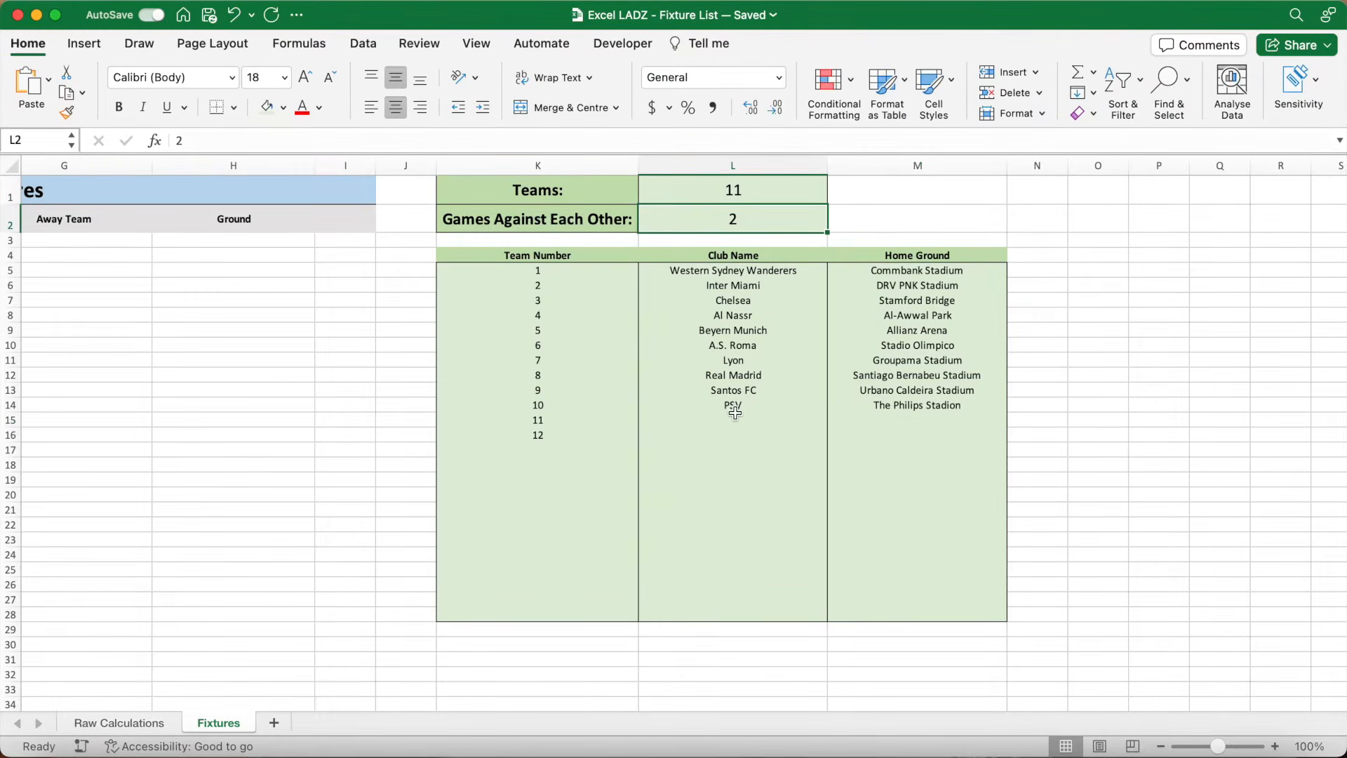
- Add team 11 to the club table with the club name England and the home ground Wembley
left_click(730, 421)
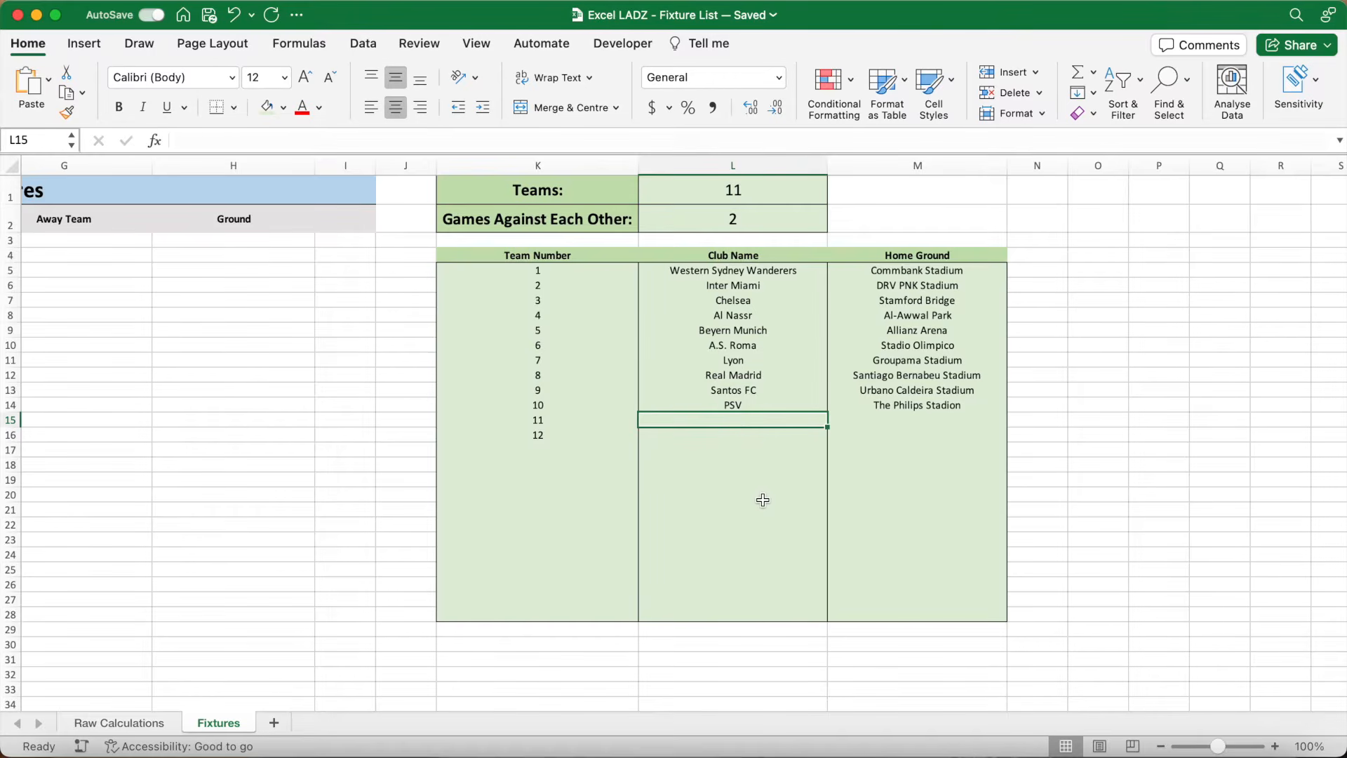
type("Engalnd")
key("BackSpace")
key("BackSpace")
key("BackSpace")
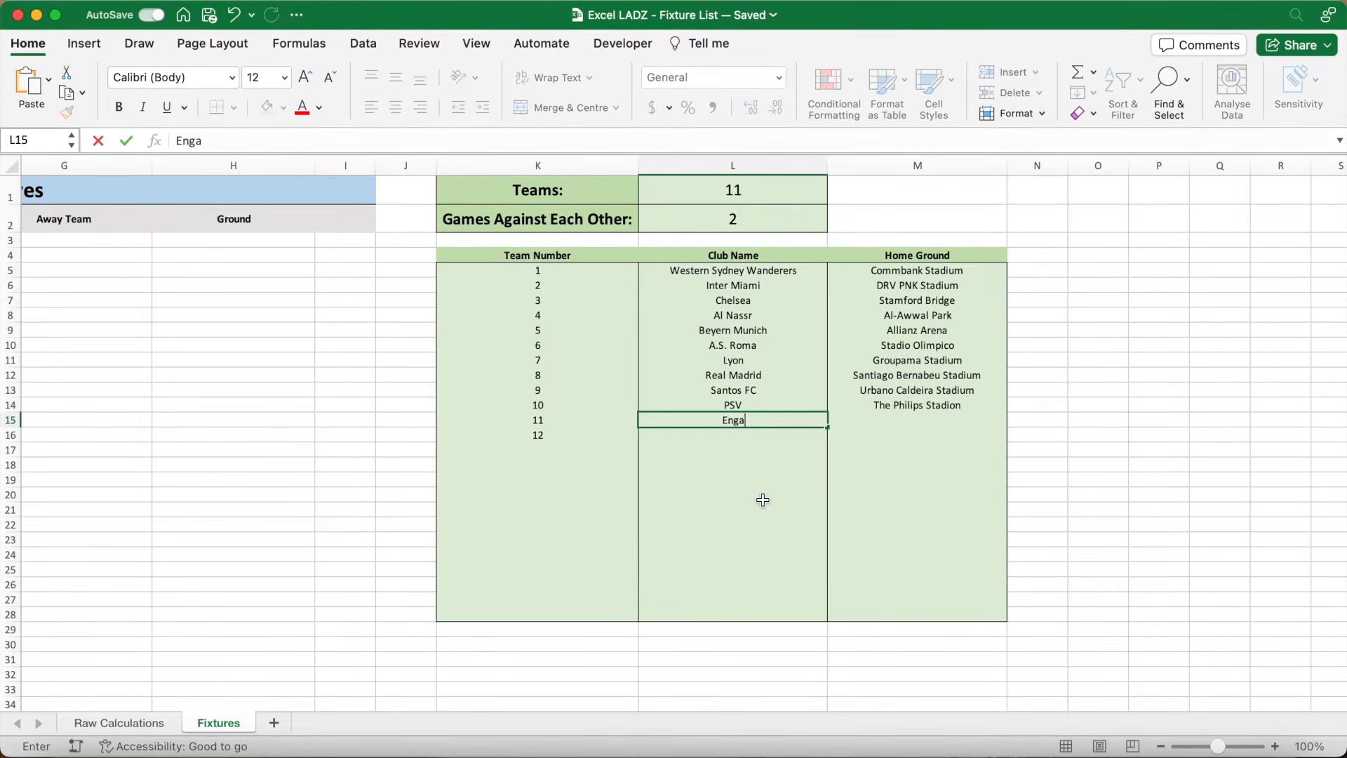
type("land")
left_click(873, 423)
type("Wembley")
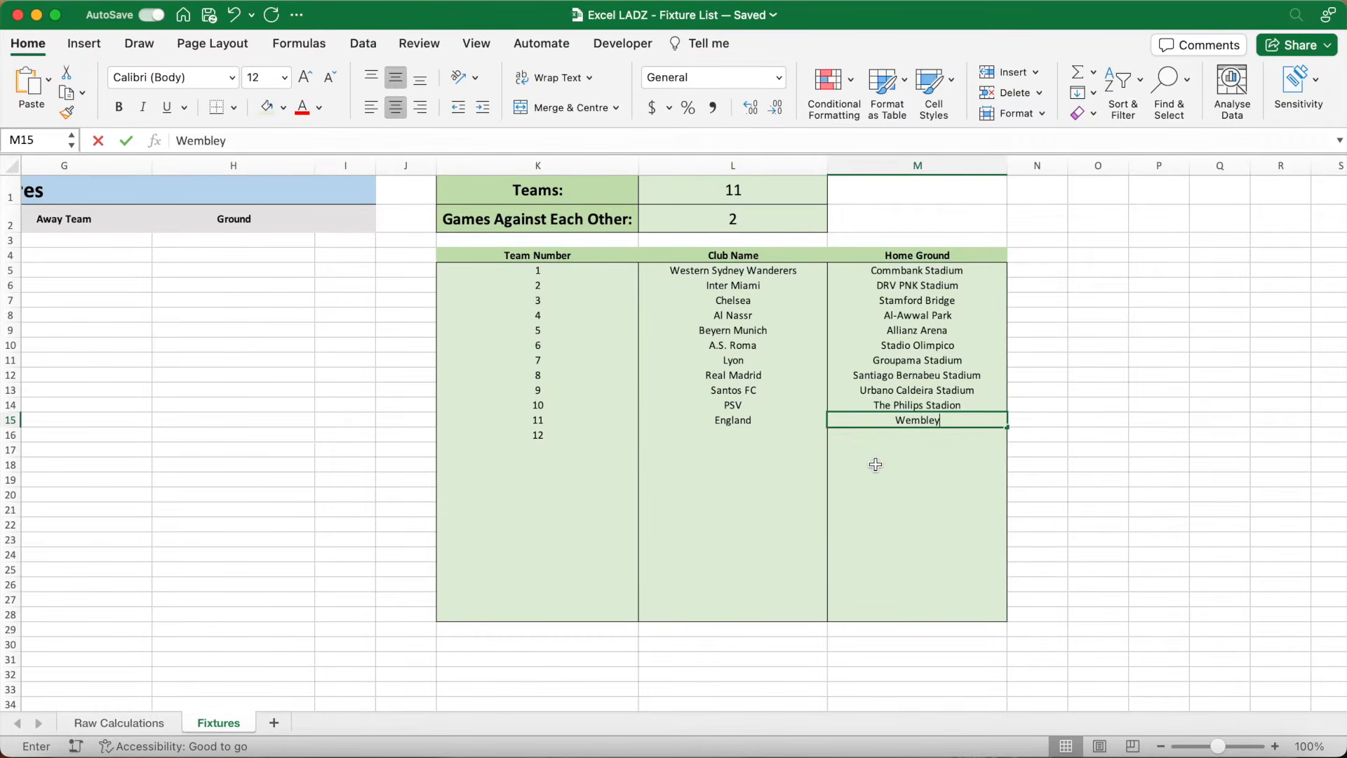
- Enter BYE as the club name for team number 12 in L16
left_click(745, 436)
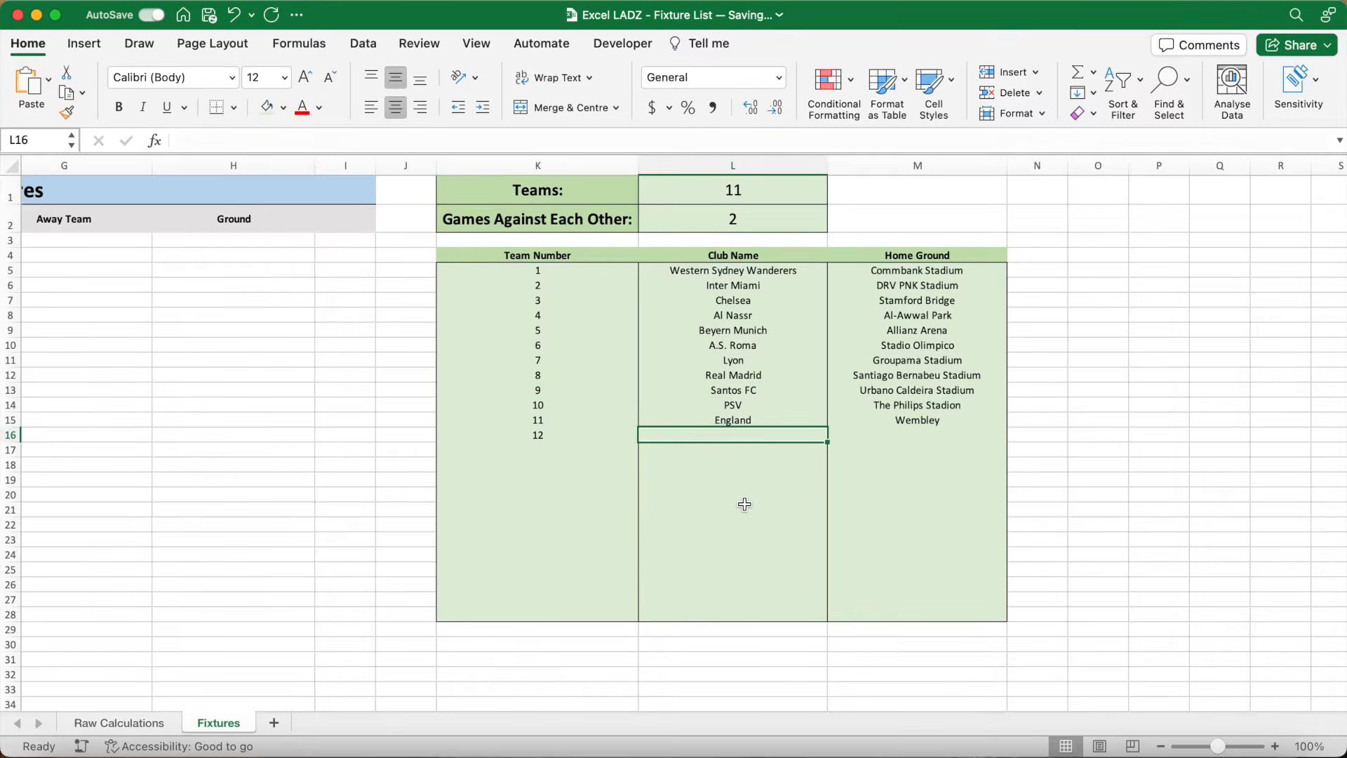
left_click(745, 190)
left_click(562, 436)
left_click(691, 441)
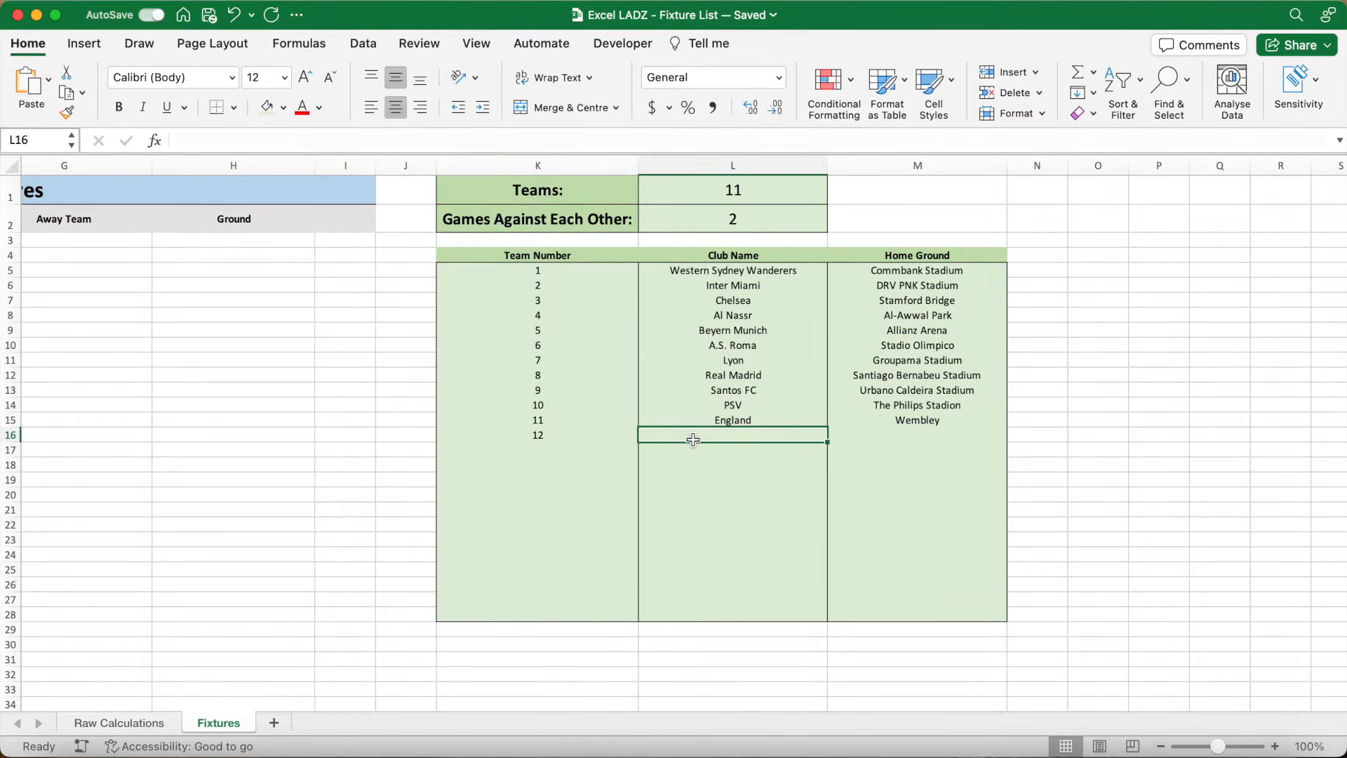
type("BYE")
left_click(681, 454)
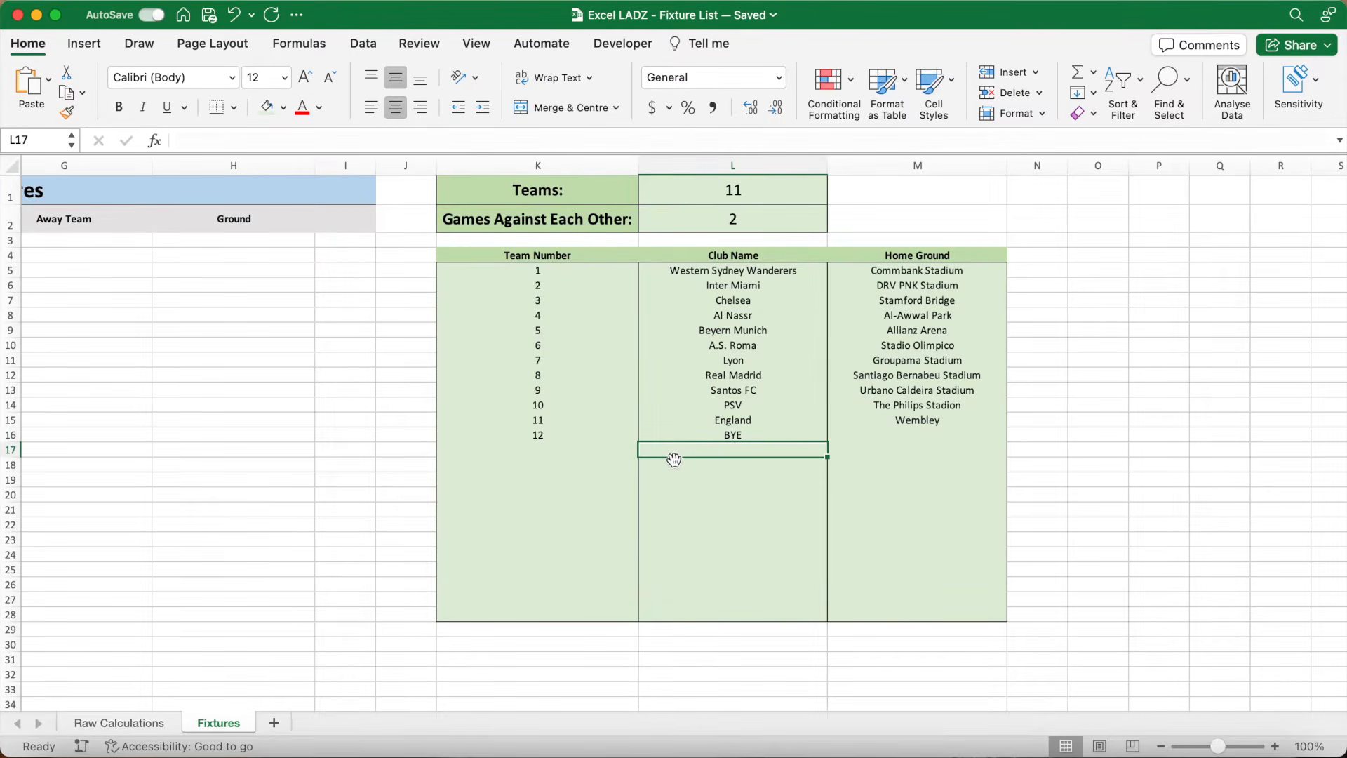
- Apply outside borders to the Round column of the Competition Fixtures table, range A2:A1000
scroll(609, 462, "left", 10)
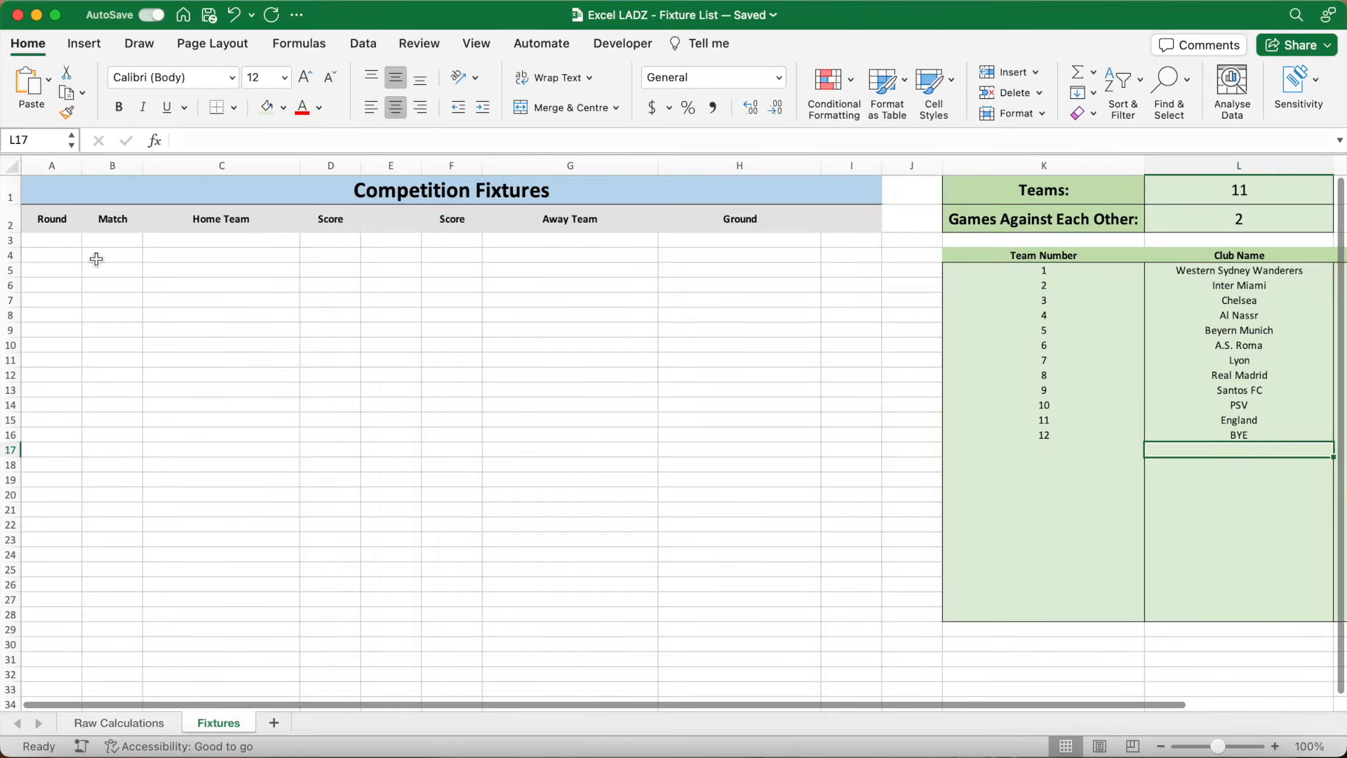
left_click(64, 228)
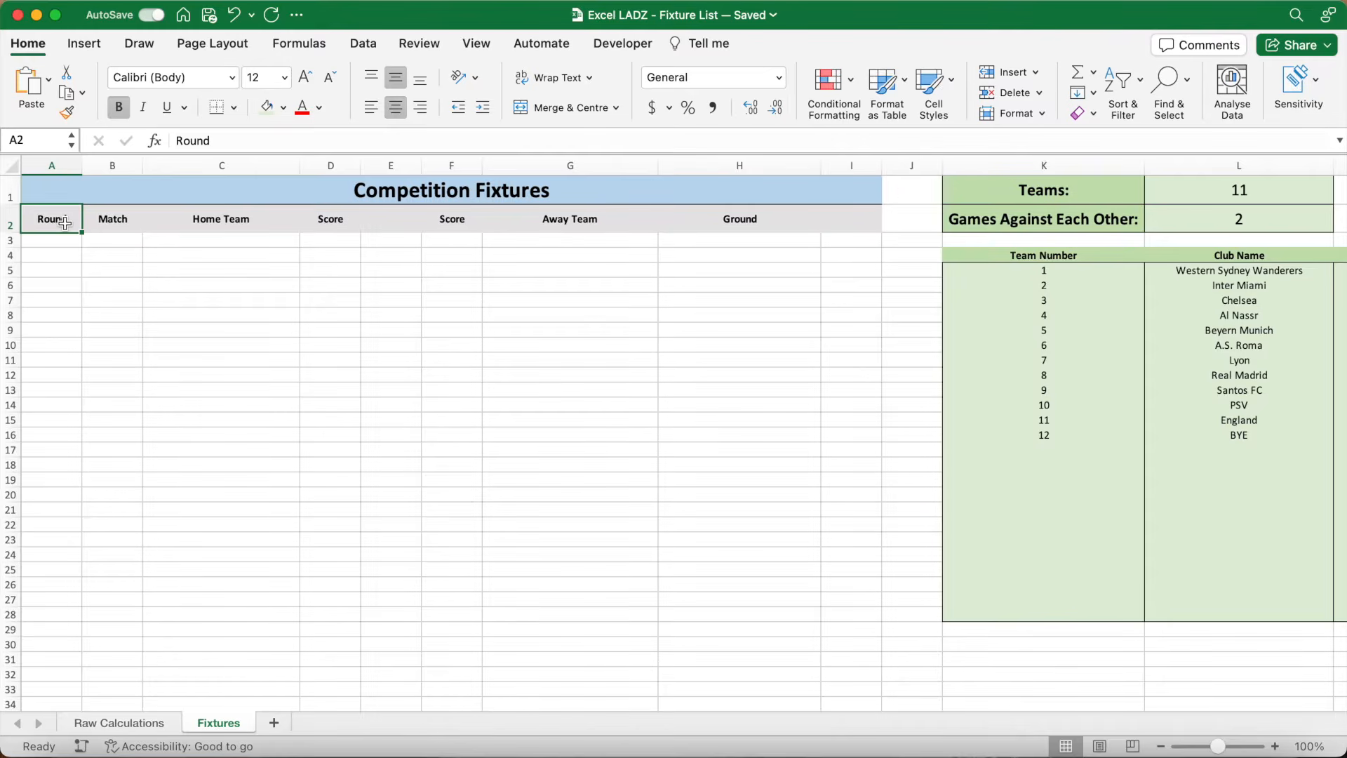
left_click_drag(64, 223, 56, 255)
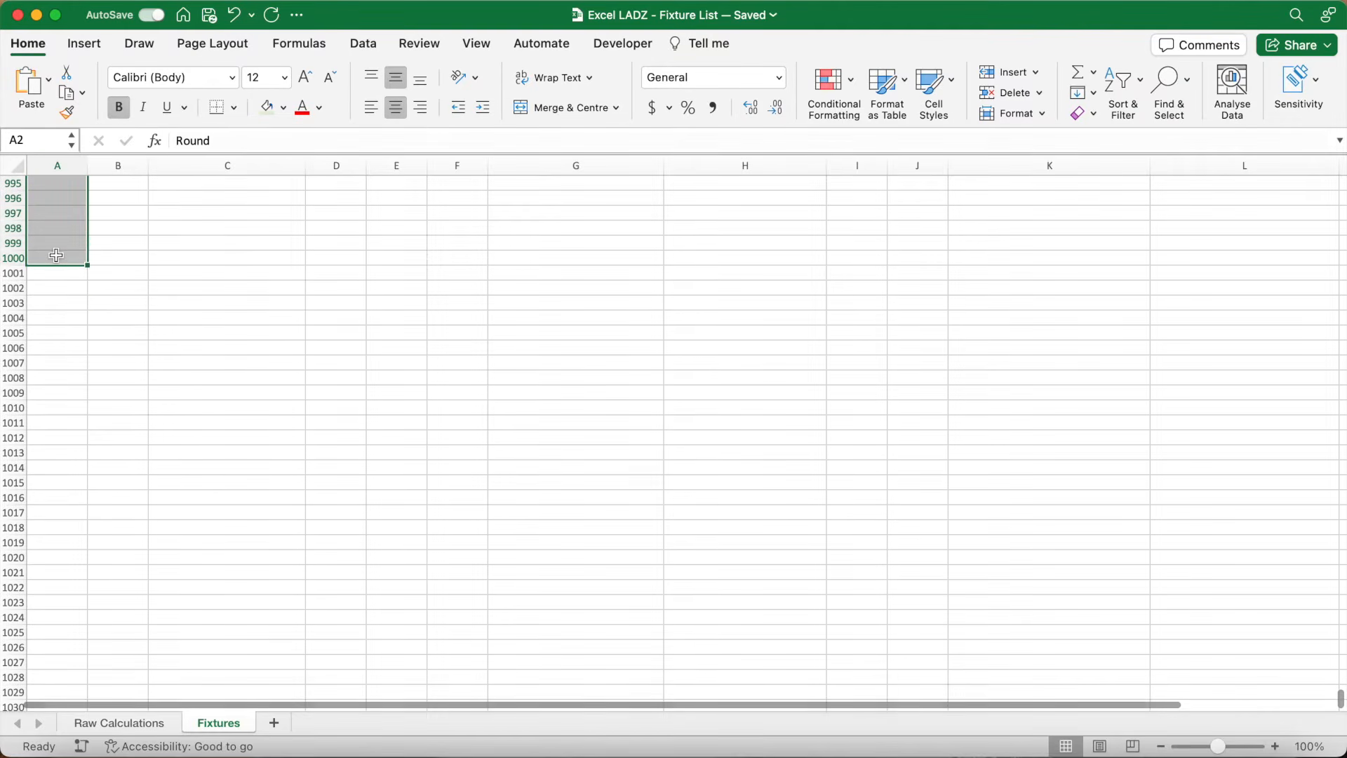
left_click(234, 109)
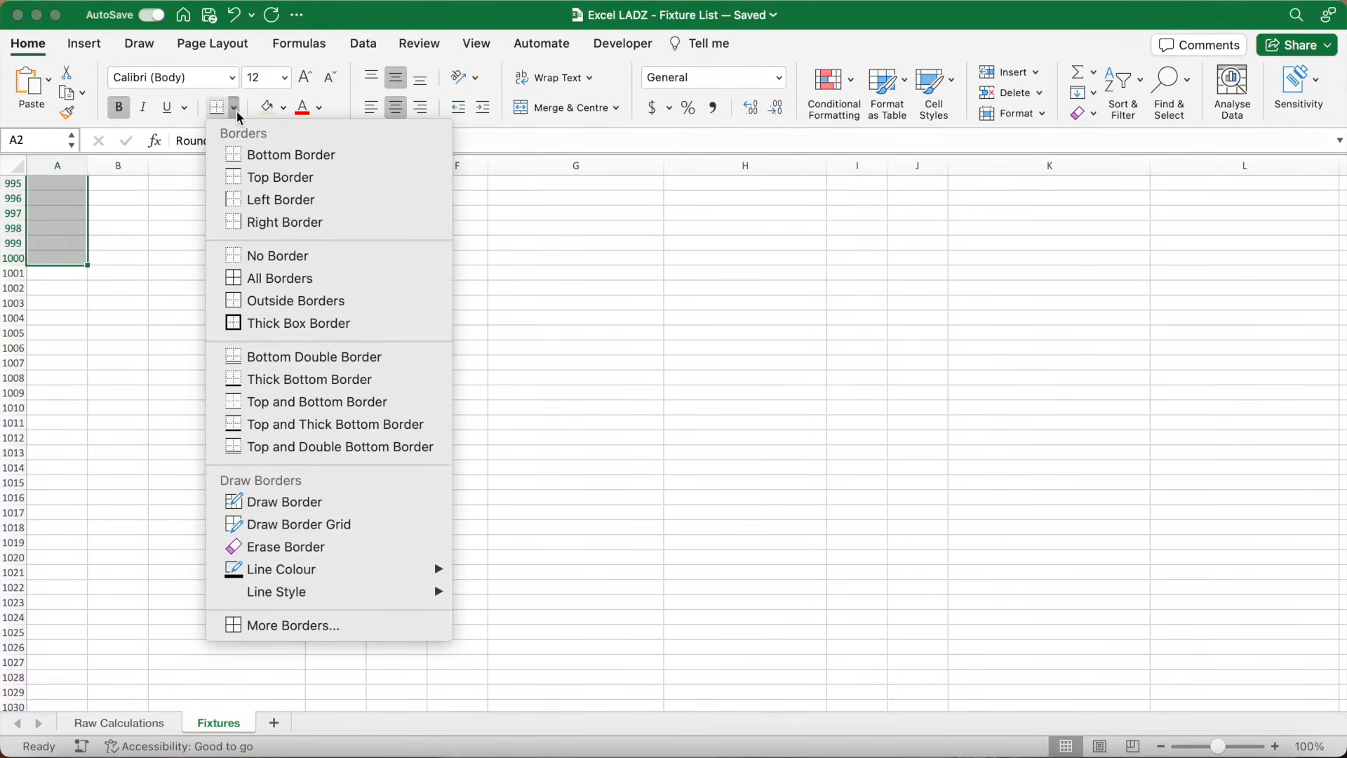
left_click(271, 300)
- Copy the Round column's border formatting to the Match, Home Team, first Score and blank separator columns, B to E, from row 2 down
scroll(272, 300, "up", 20)
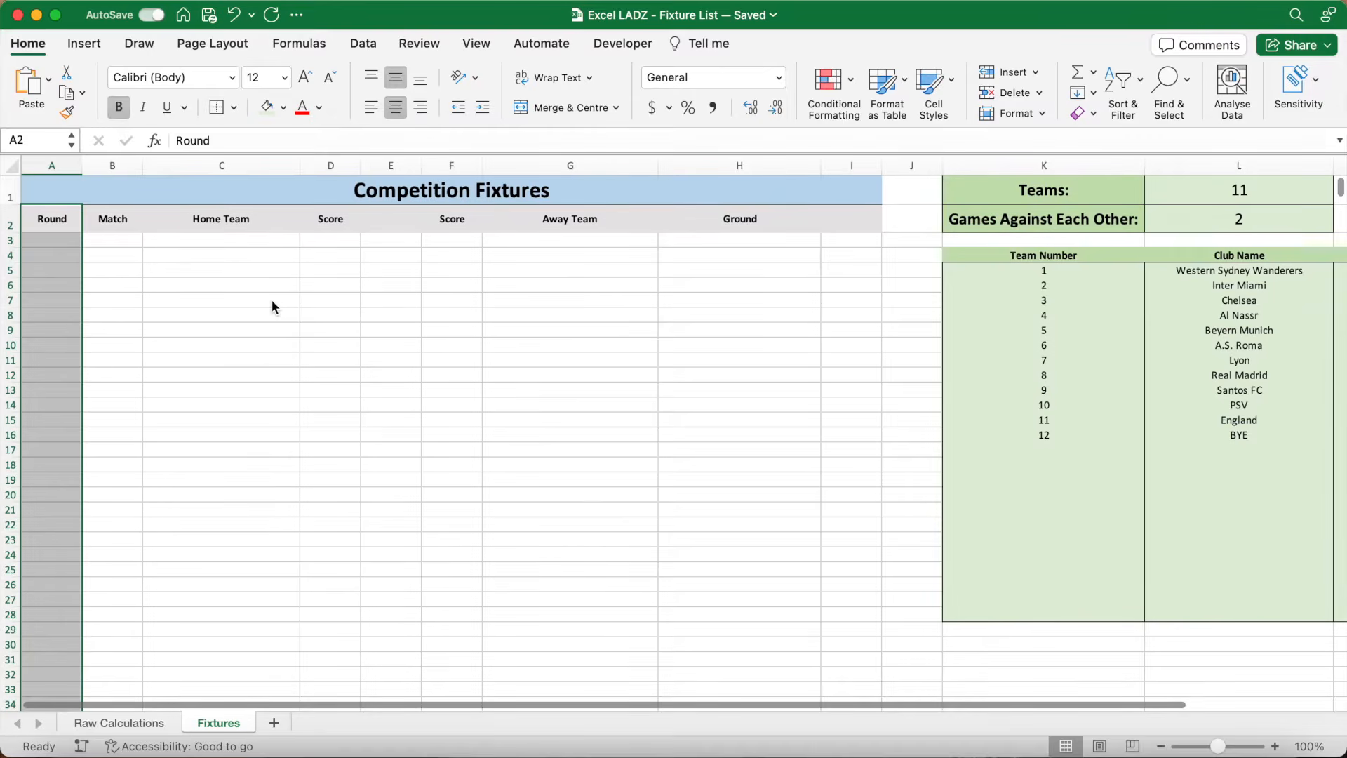
left_click(72, 118)
left_click(122, 207)
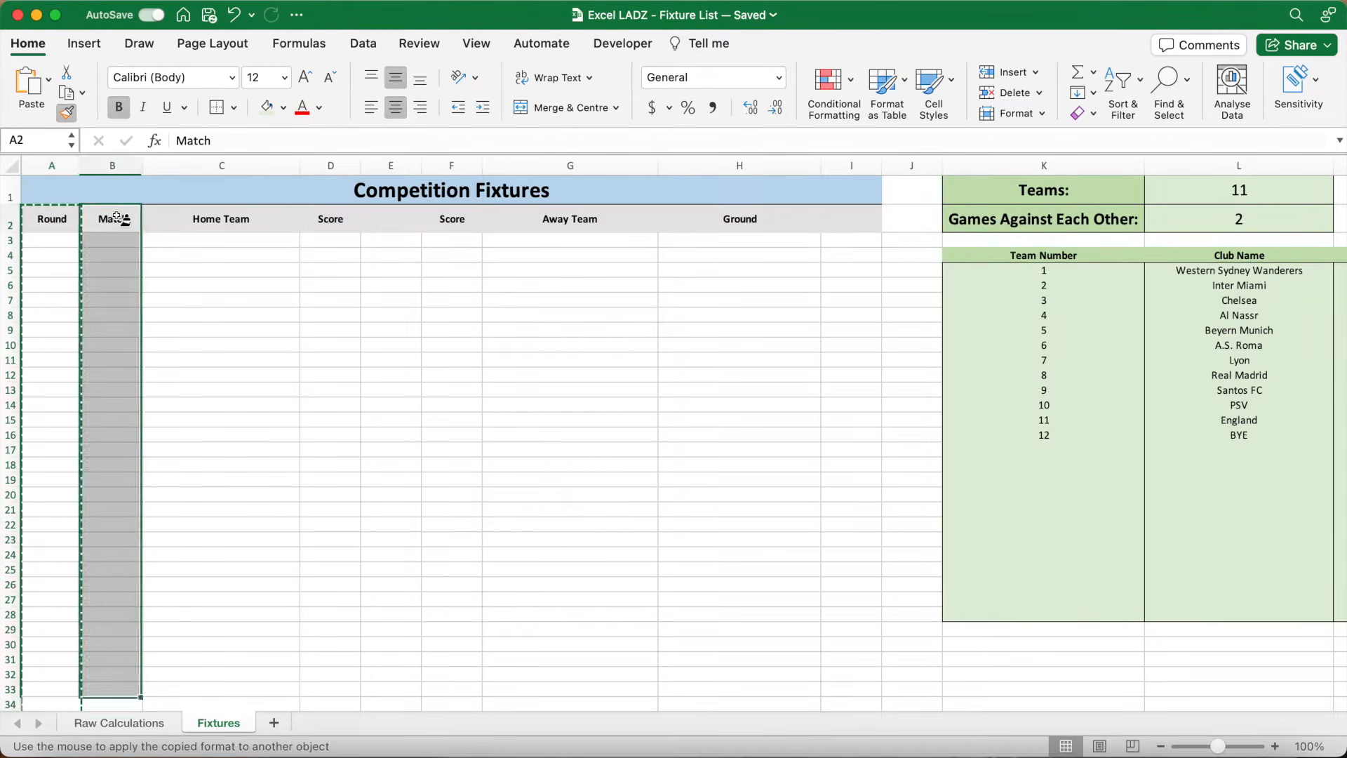
left_click(67, 112)
left_click(193, 221)
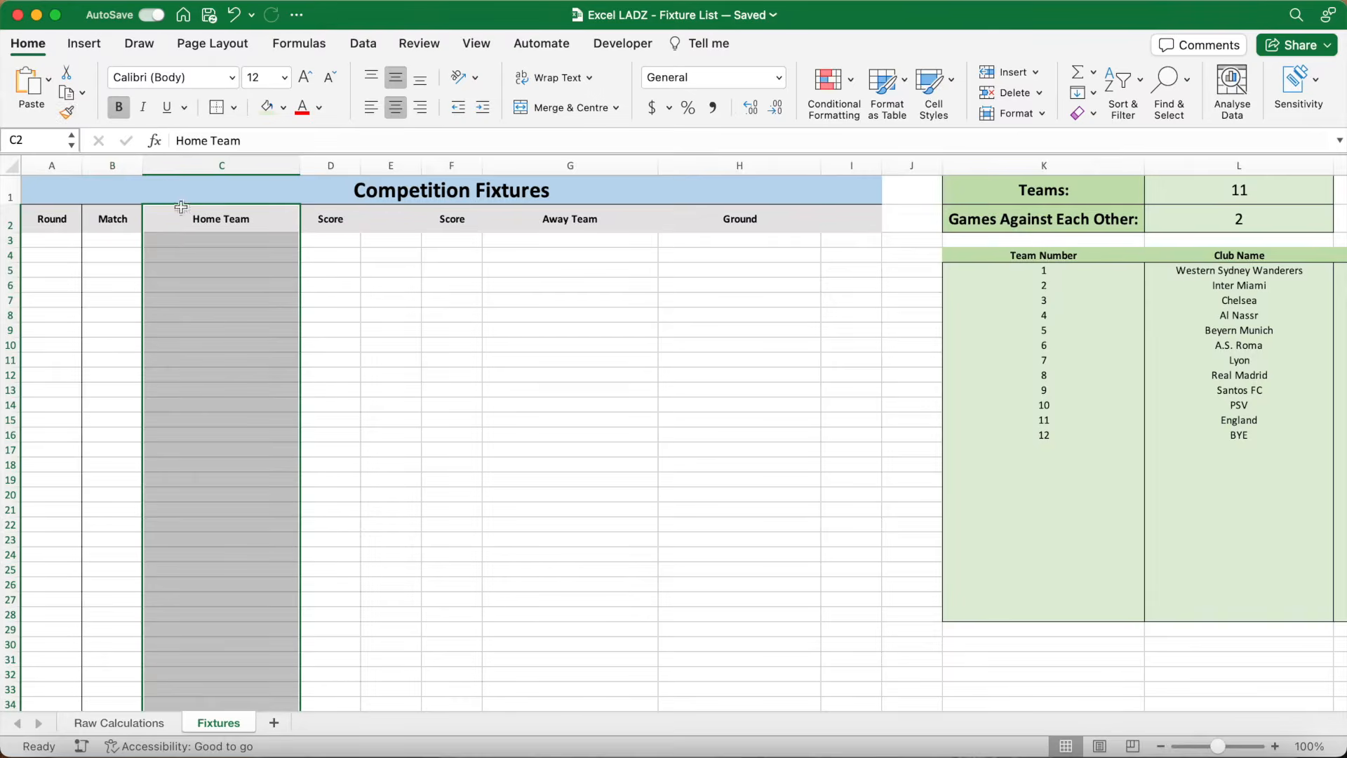
left_click(67, 112)
left_click(336, 221)
left_click(67, 113)
left_click(405, 223)
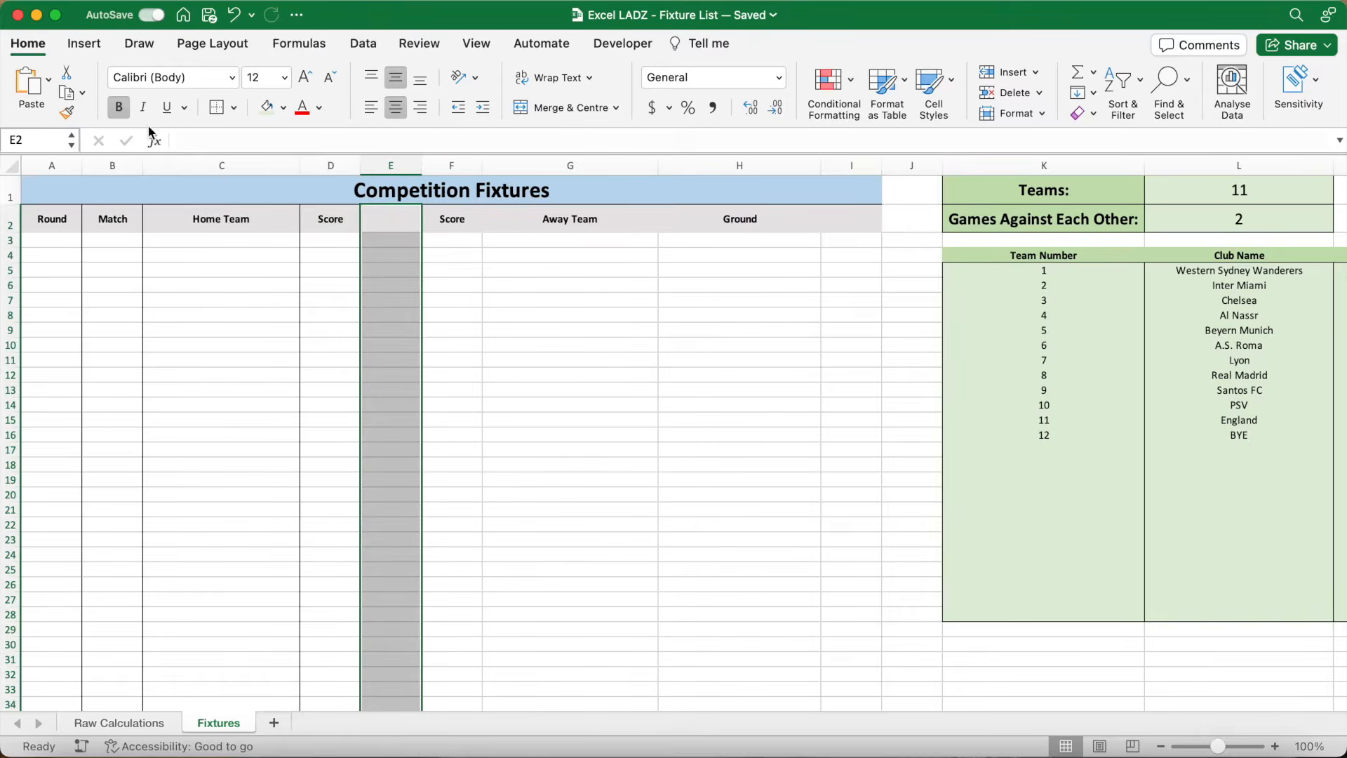
- Copy the same column border formatting to the second Score, Away Team, Ground and blank last columns, F to I, from row 2 down
left_click(67, 113)
left_click(473, 214)
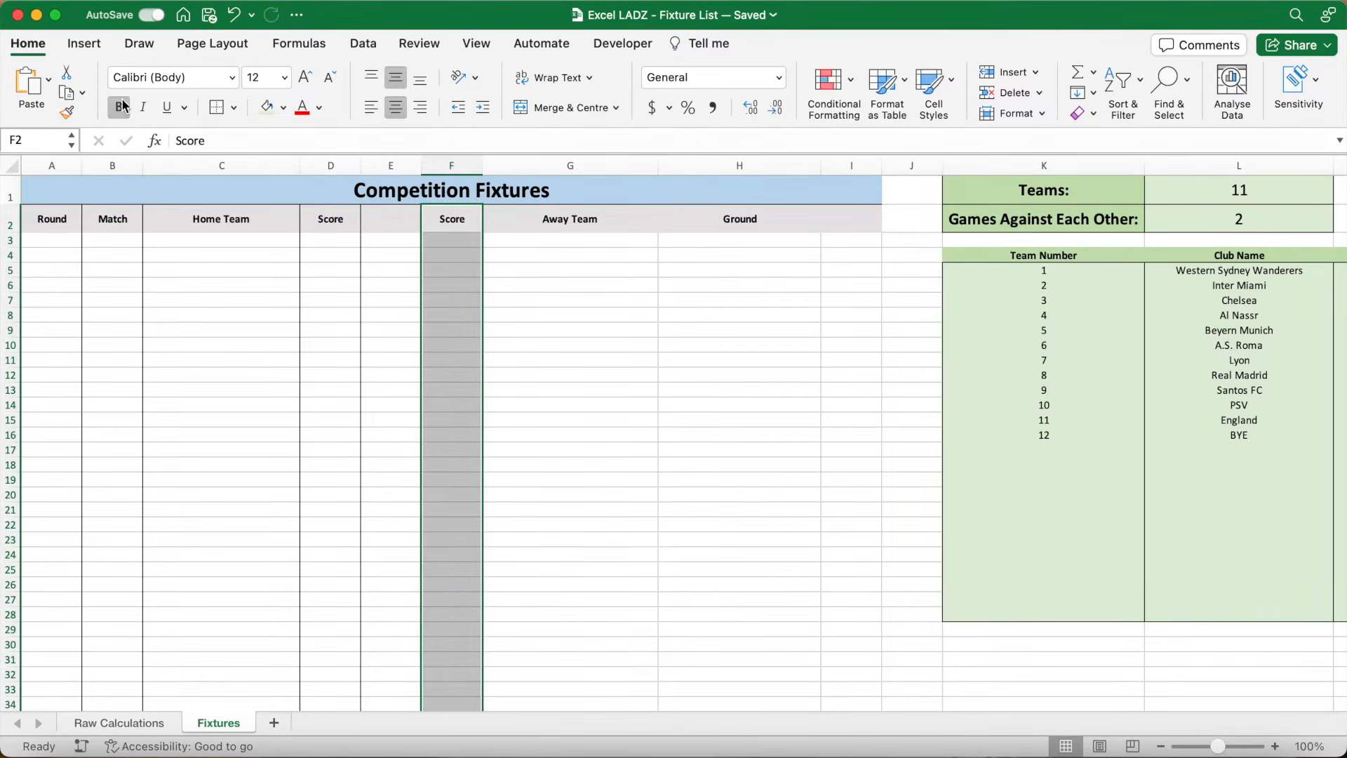
left_click(66, 112)
left_click(590, 223)
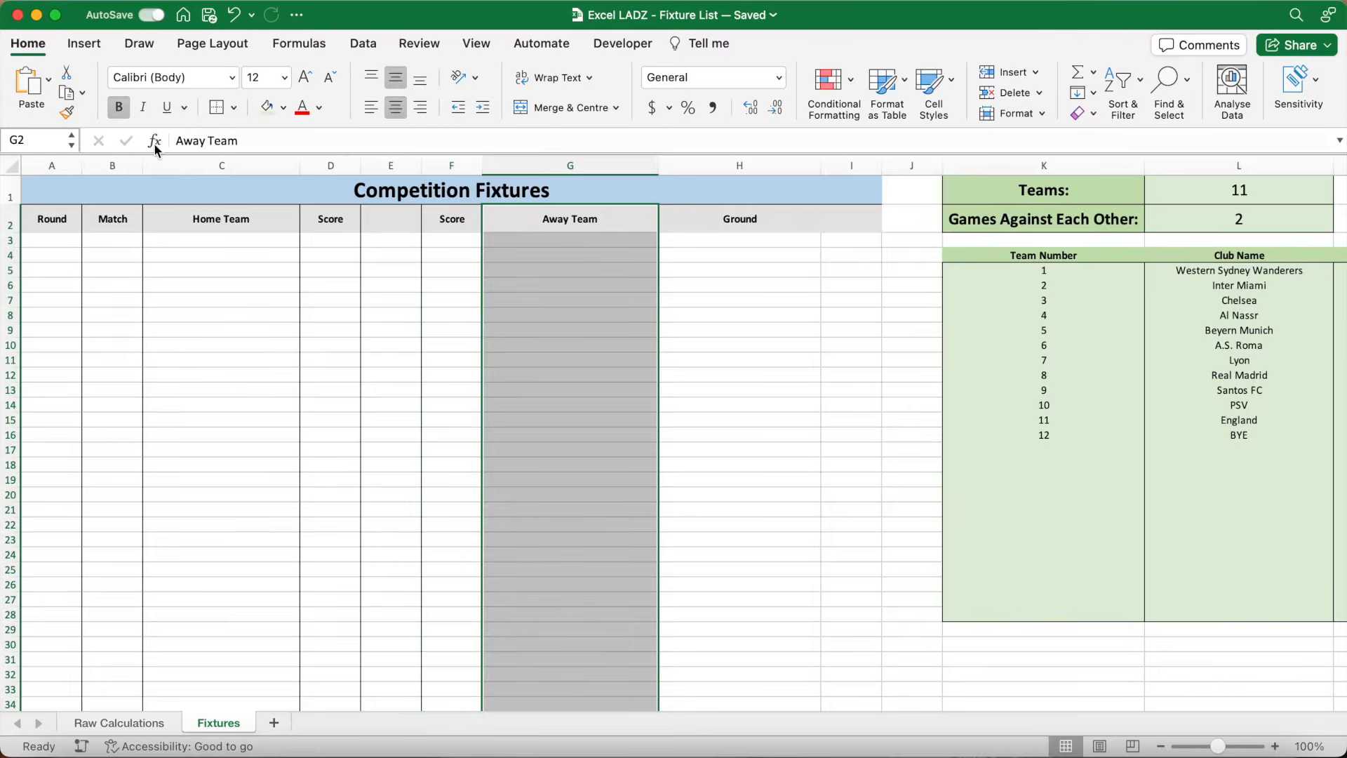
left_click(67, 112)
left_click(672, 218)
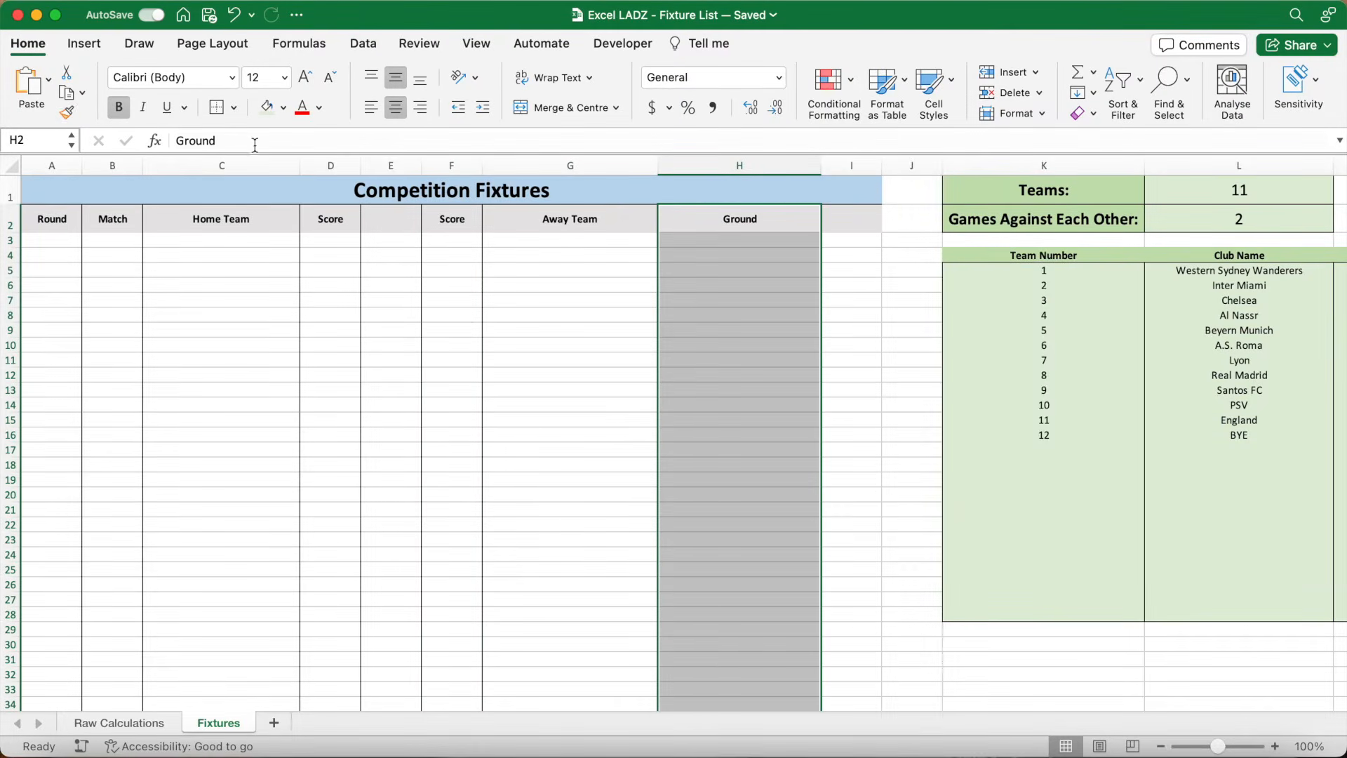
left_click(67, 112)
left_click(858, 217)
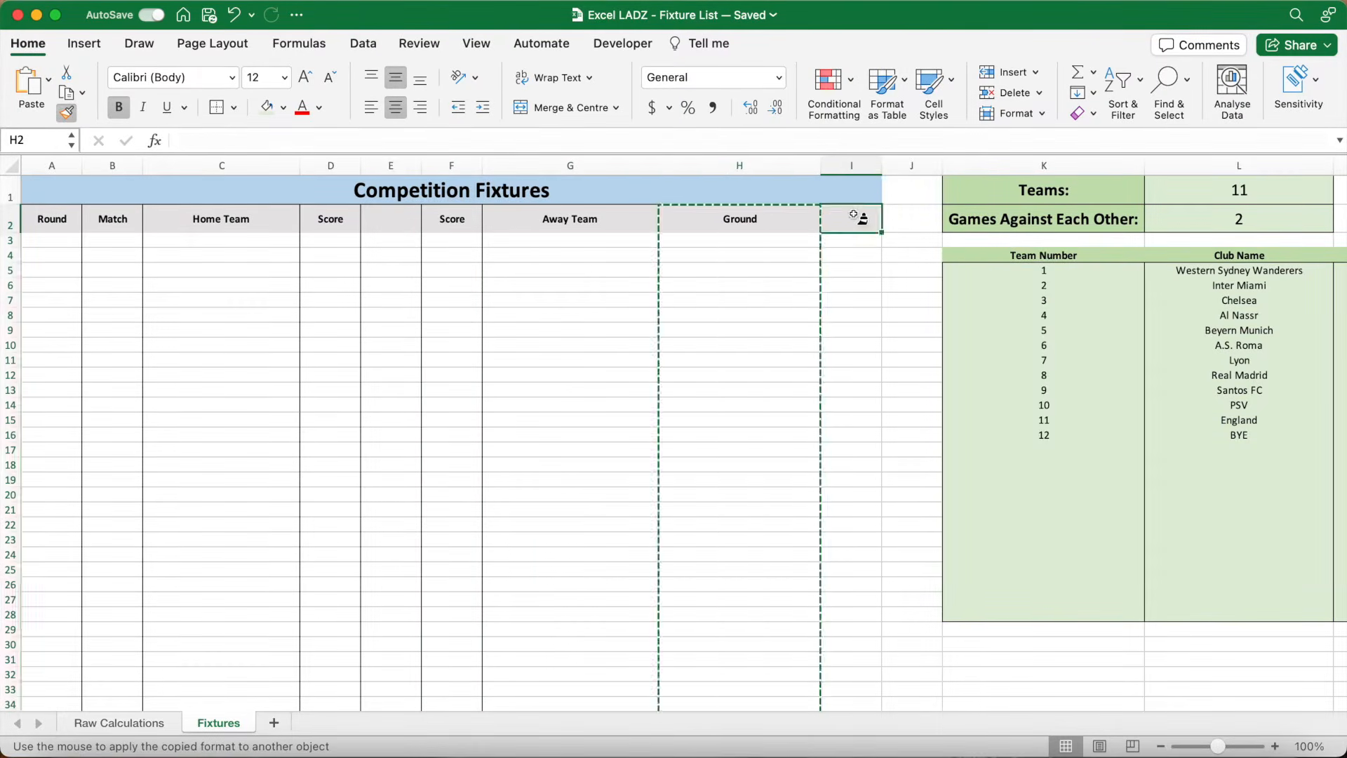
left_click(767, 307)
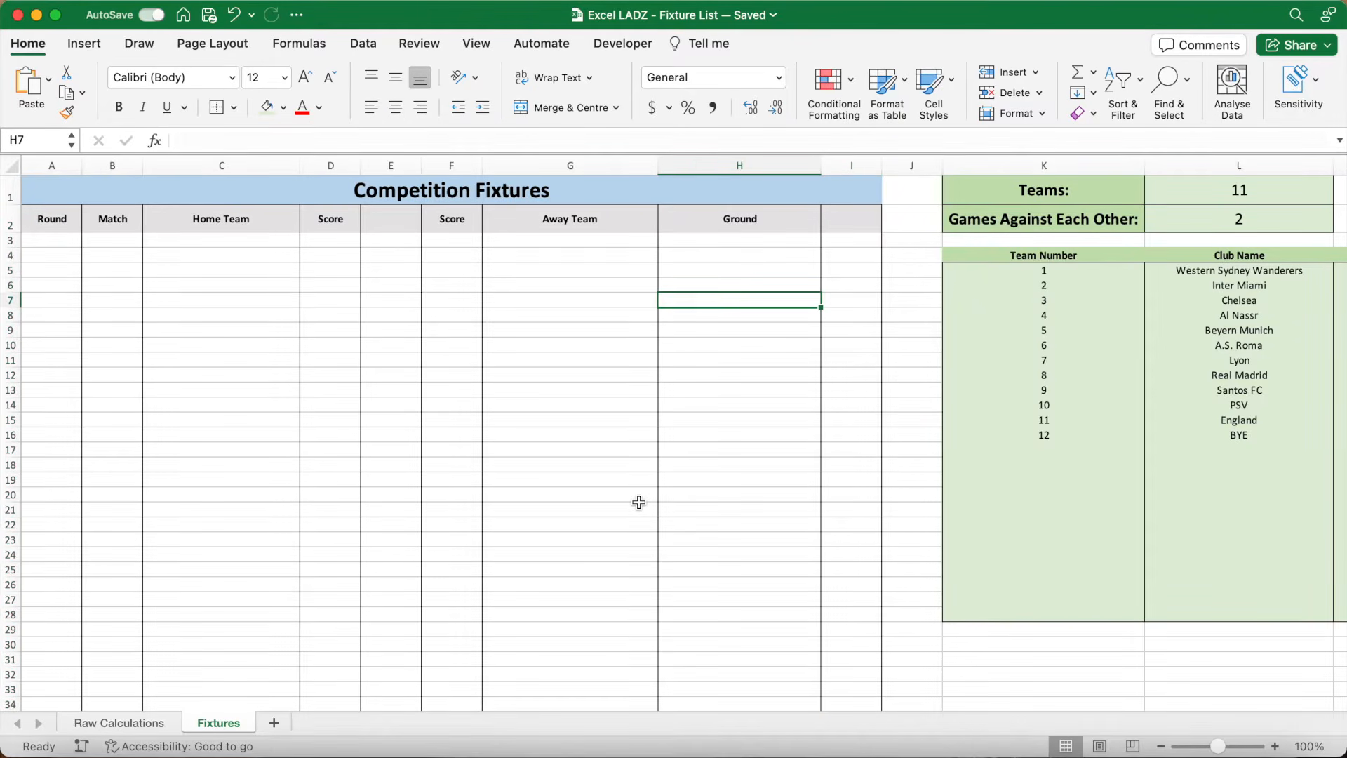
- Centre the fixture cells A3:I1000 both vertically and horizontally
left_click(66, 242)
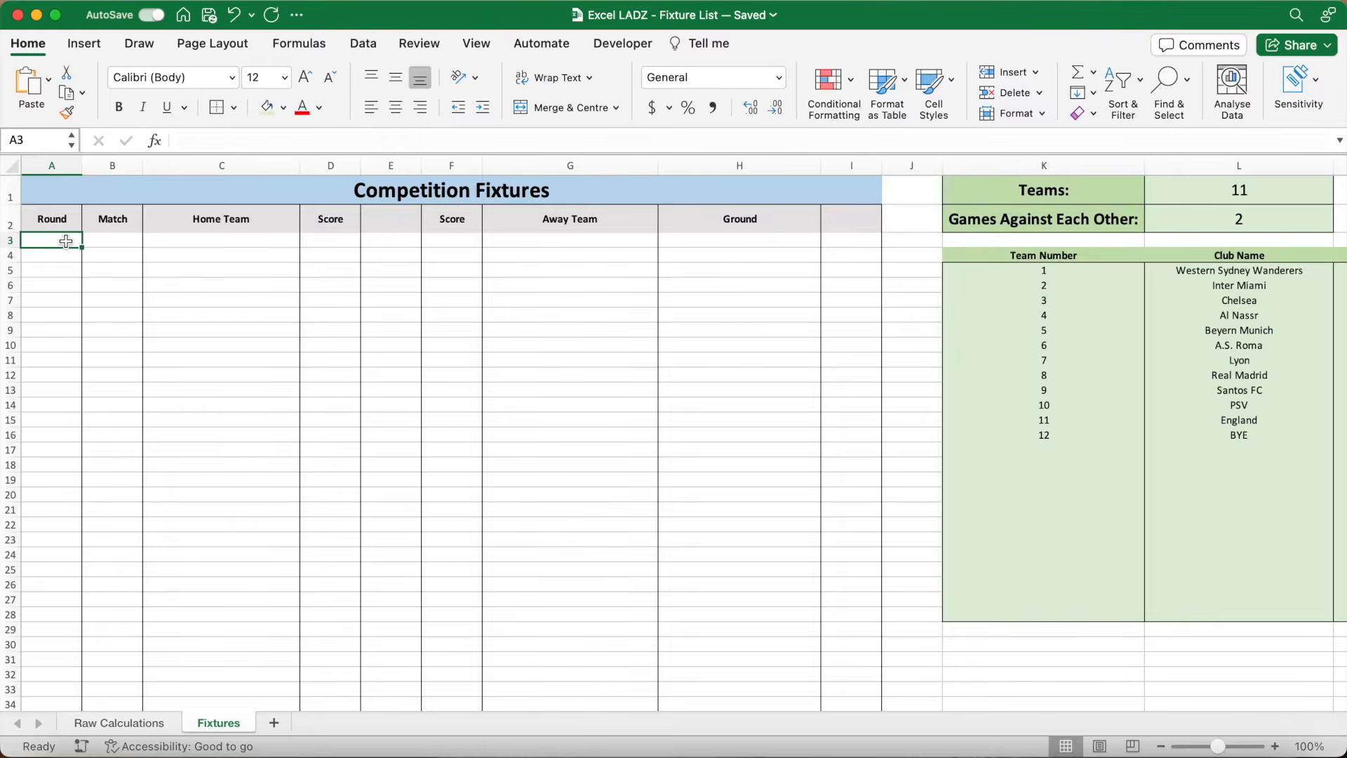
mouse_move(66, 241)
left_mouse_down()
mouse_move(750, 278)
mouse_move(861, 250)
mouse_move(880, 716)
mouse_move(835, 712)
mouse_move(836, 752)
mouse_move(832, 670)
left_mouse_up()
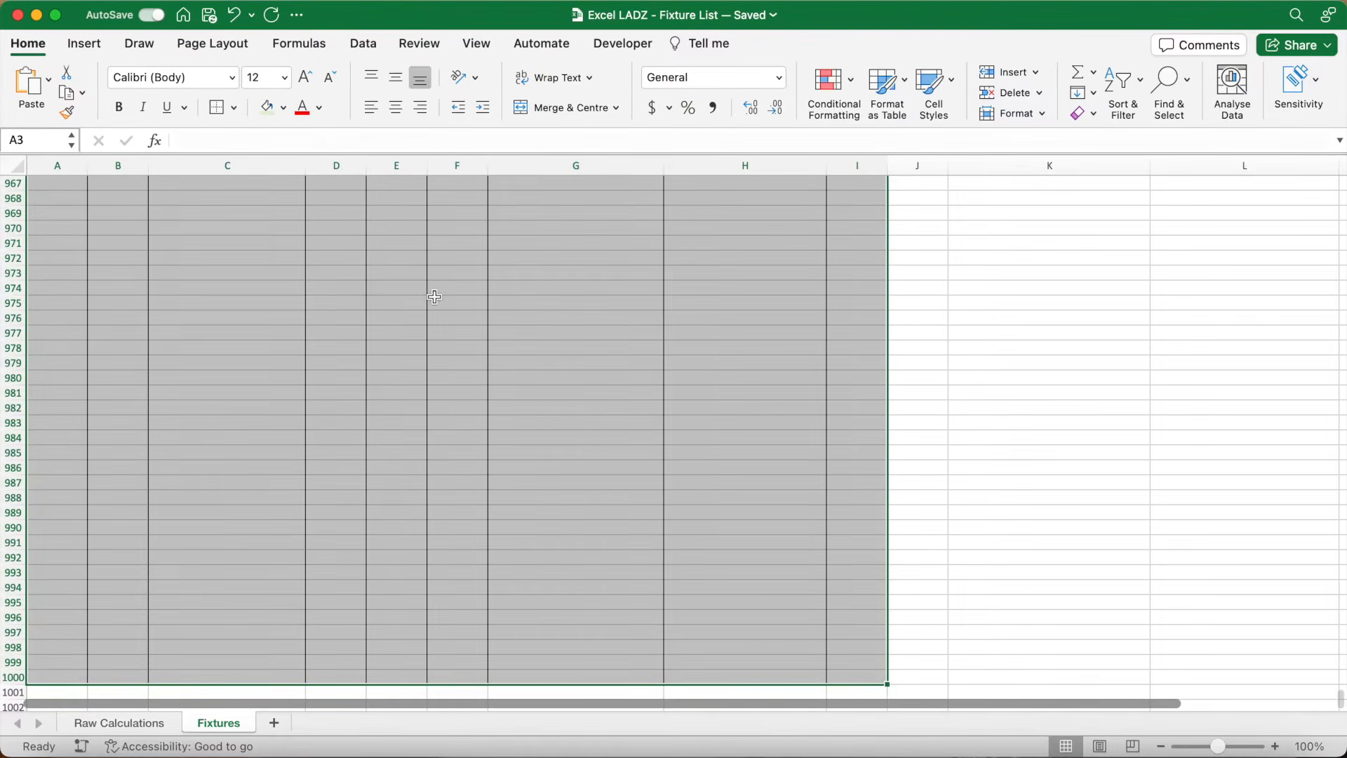
left_click(398, 82)
left_click(397, 110)
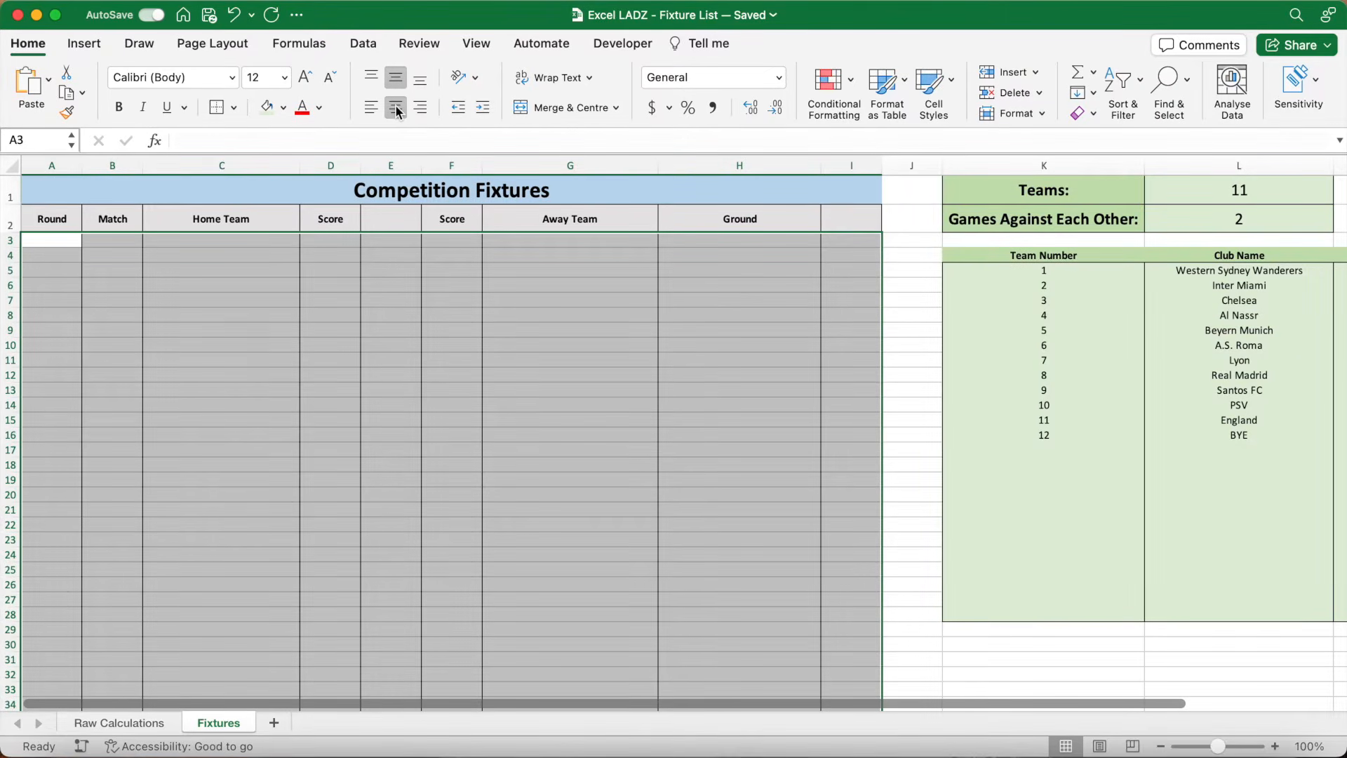
- Enter the formula =1 in A4 as the first round number
left_click(74, 256)
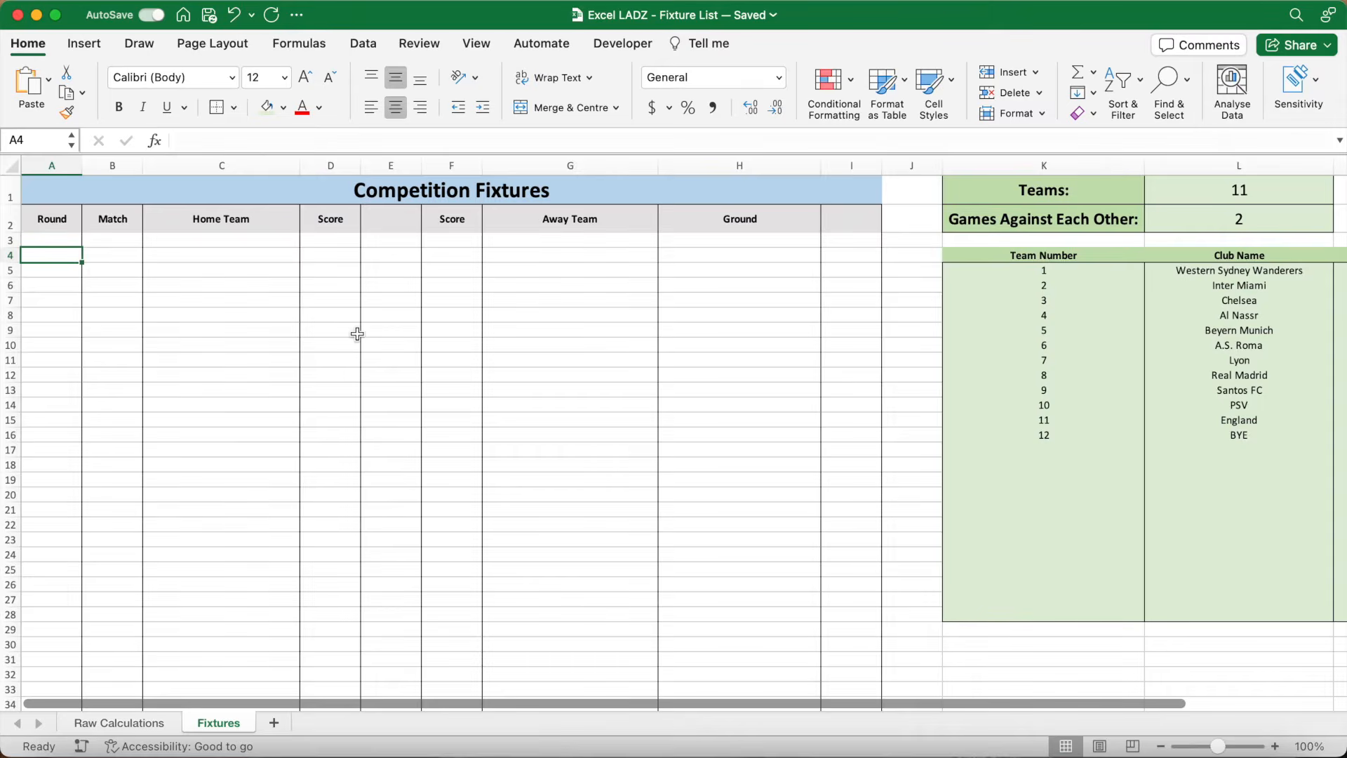
type("=1")
key("Return")
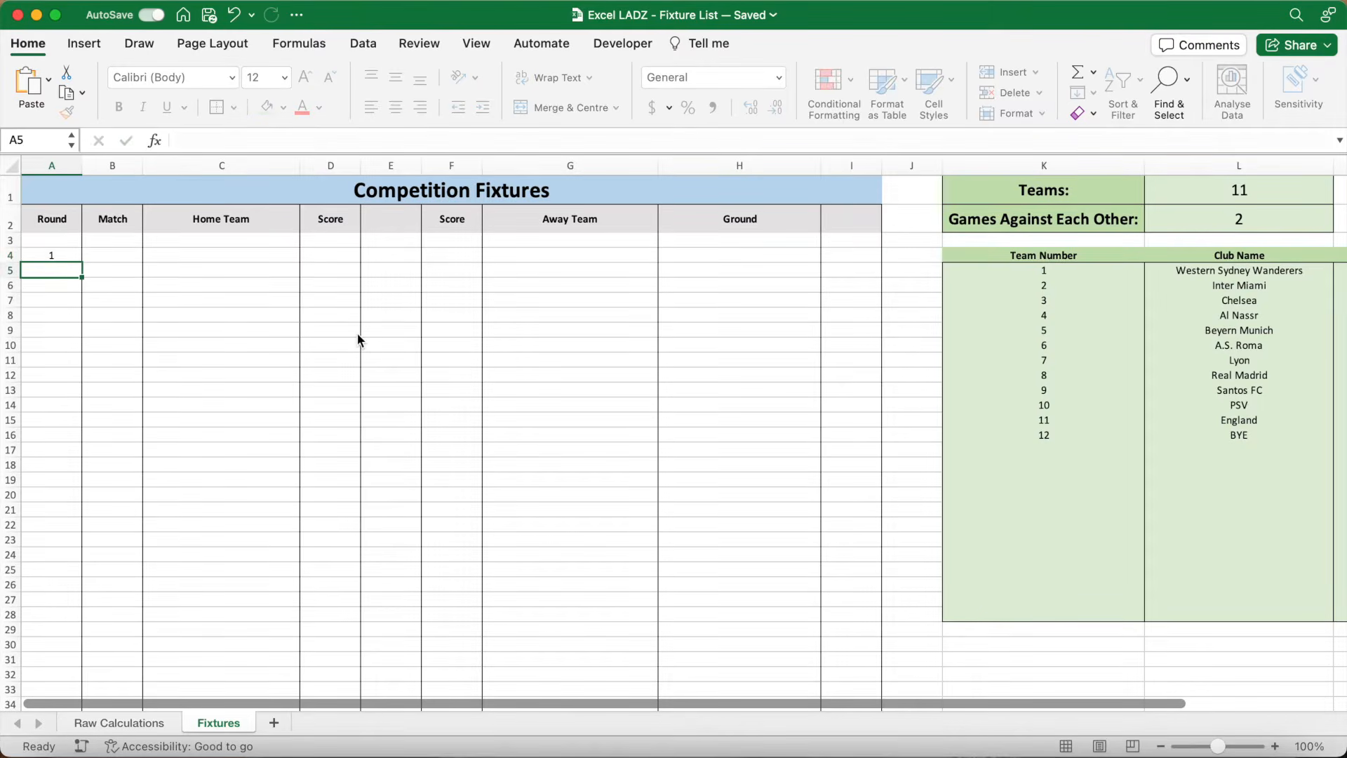
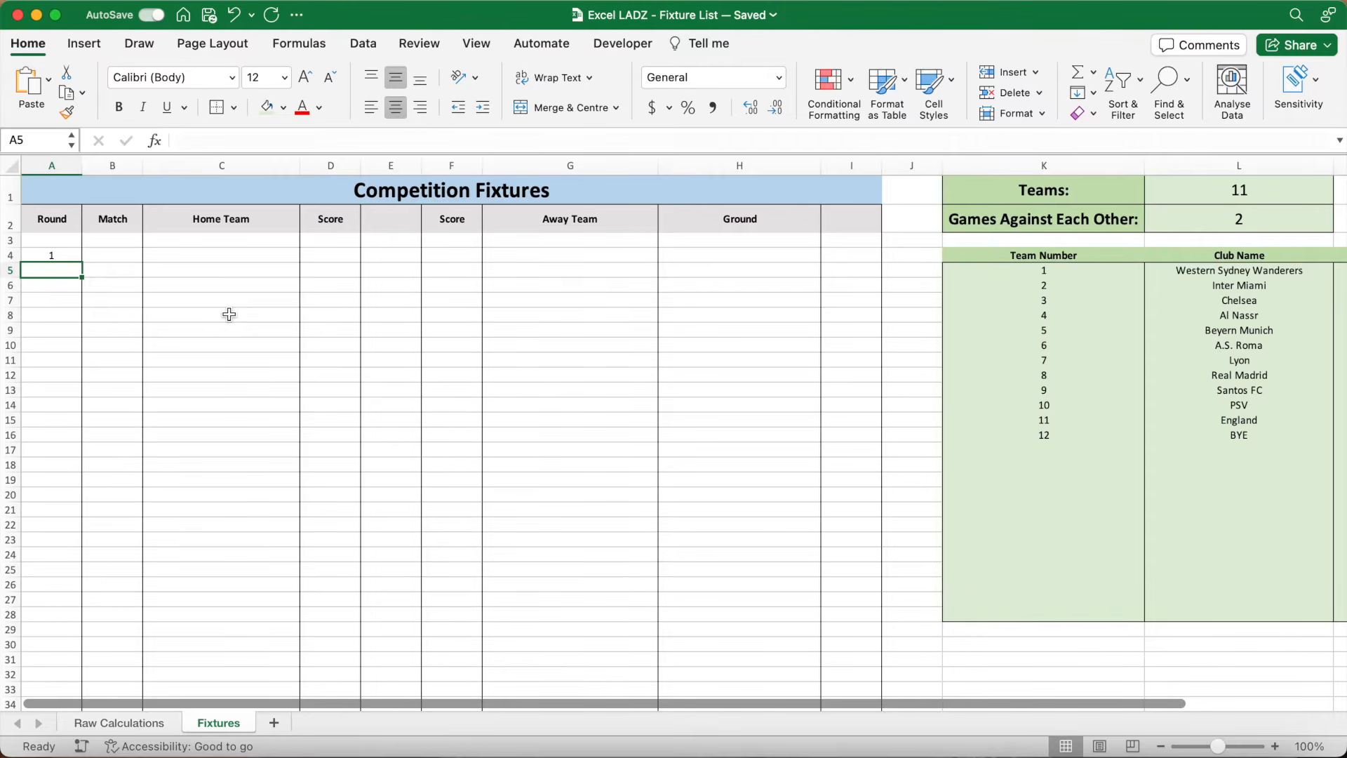
- Start the Round formula in A5 with =IF( and enlarge the formula bar to several lines
type("=IF(")
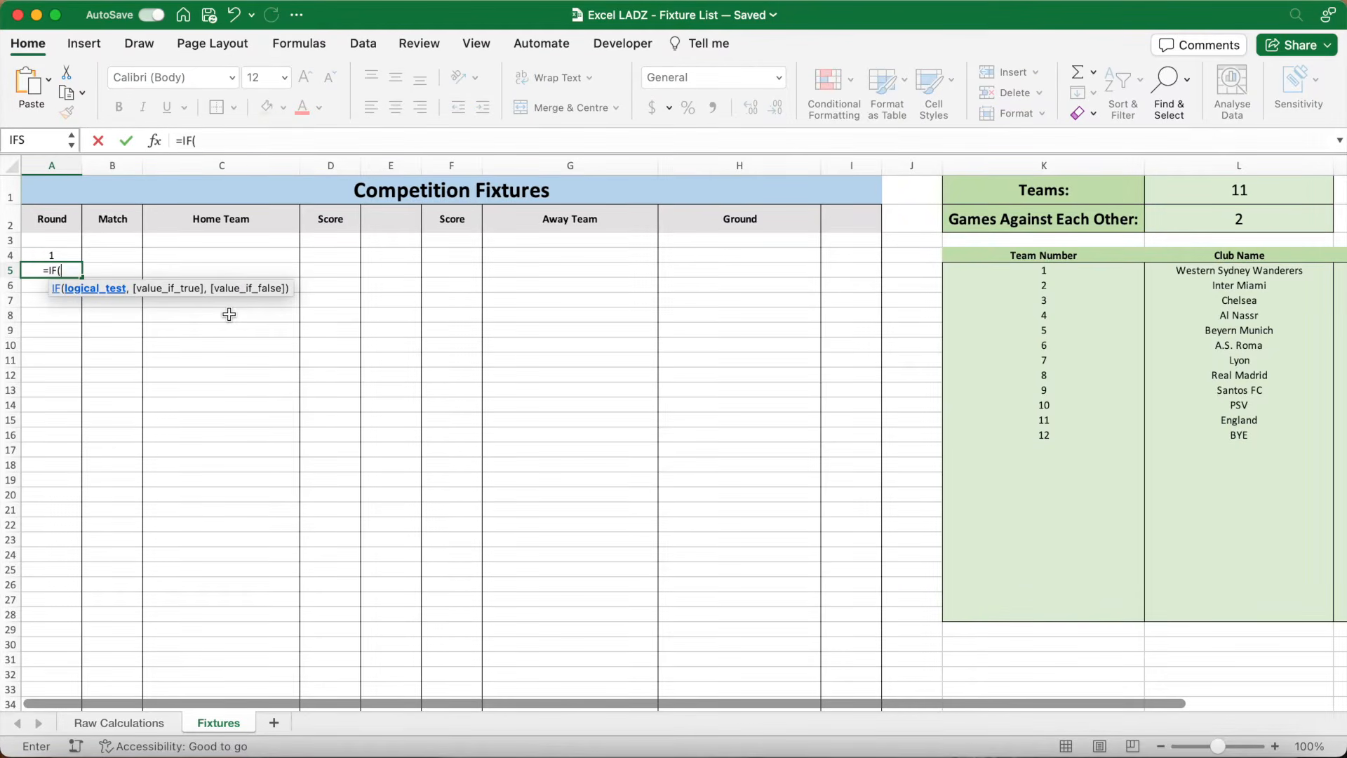
left_click(218, 146)
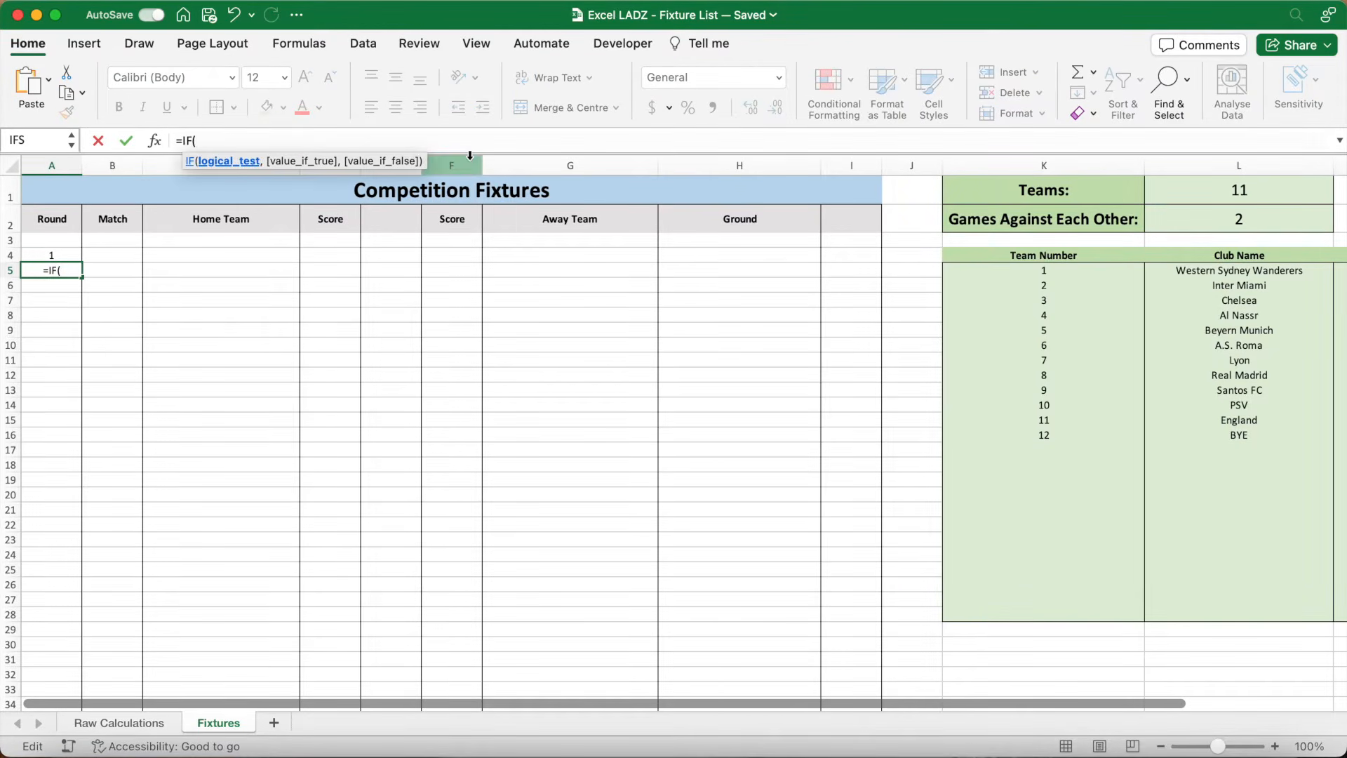
left_click_drag(469, 153, 475, 188)
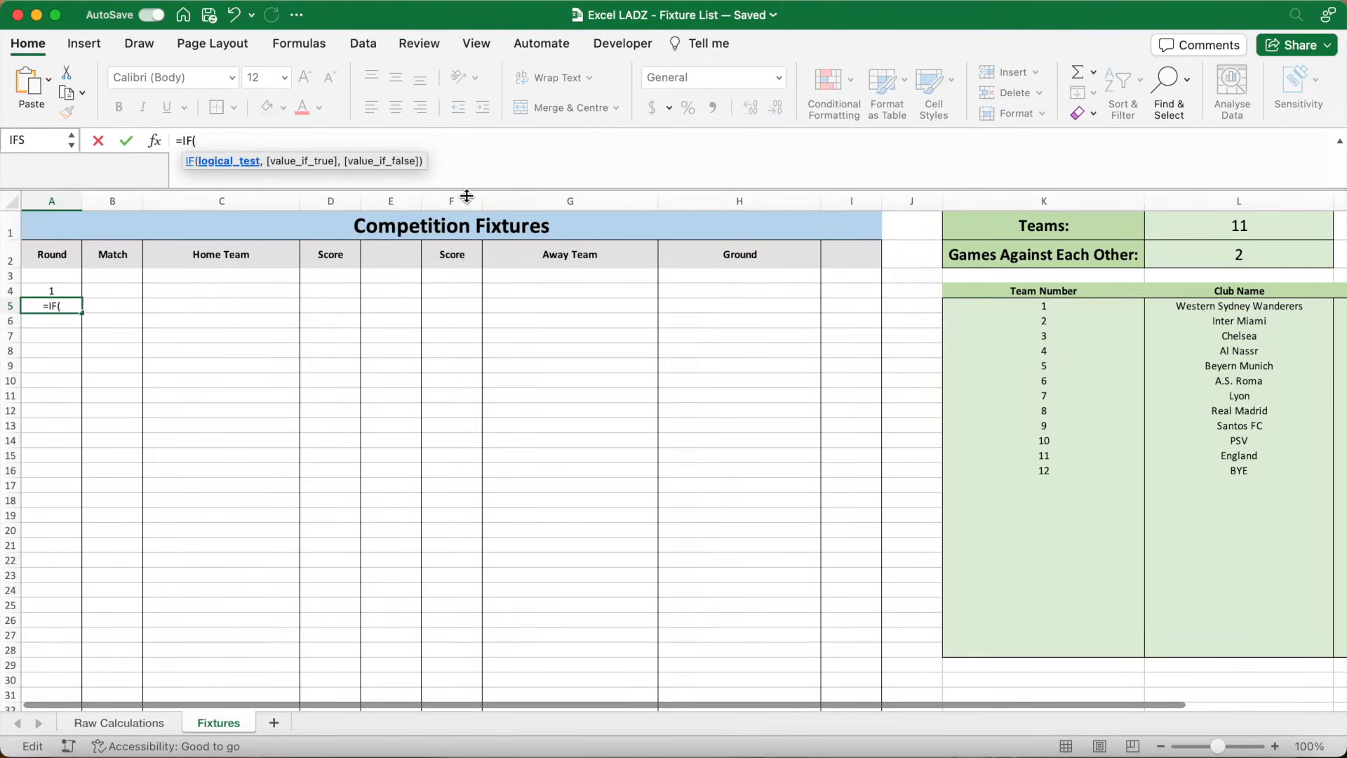
left_click_drag(467, 195, 466, 203)
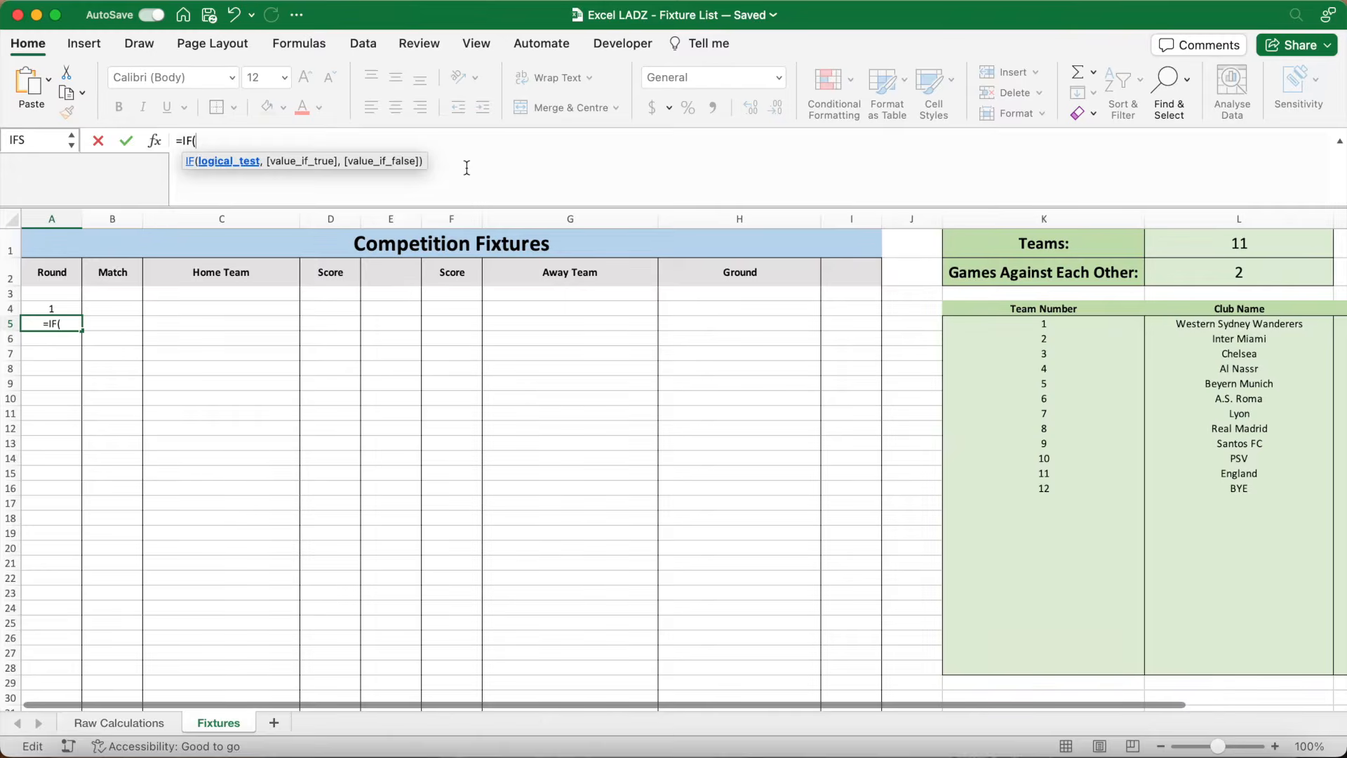
- Continue the A5 formula with a nested test: IF(OR(MOD($A$4+(1/((EVEN($L$1)/2)+1))+(
type("IF(")
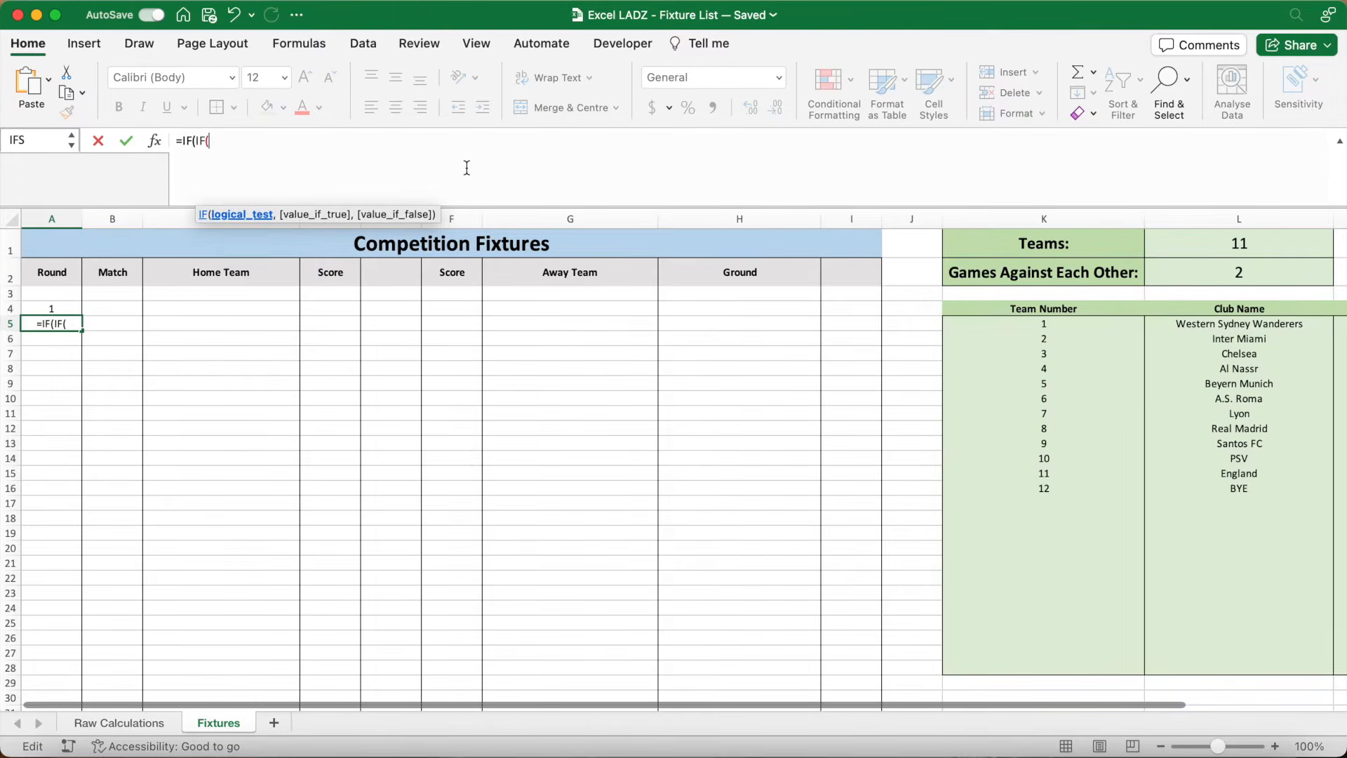
type("OR(")
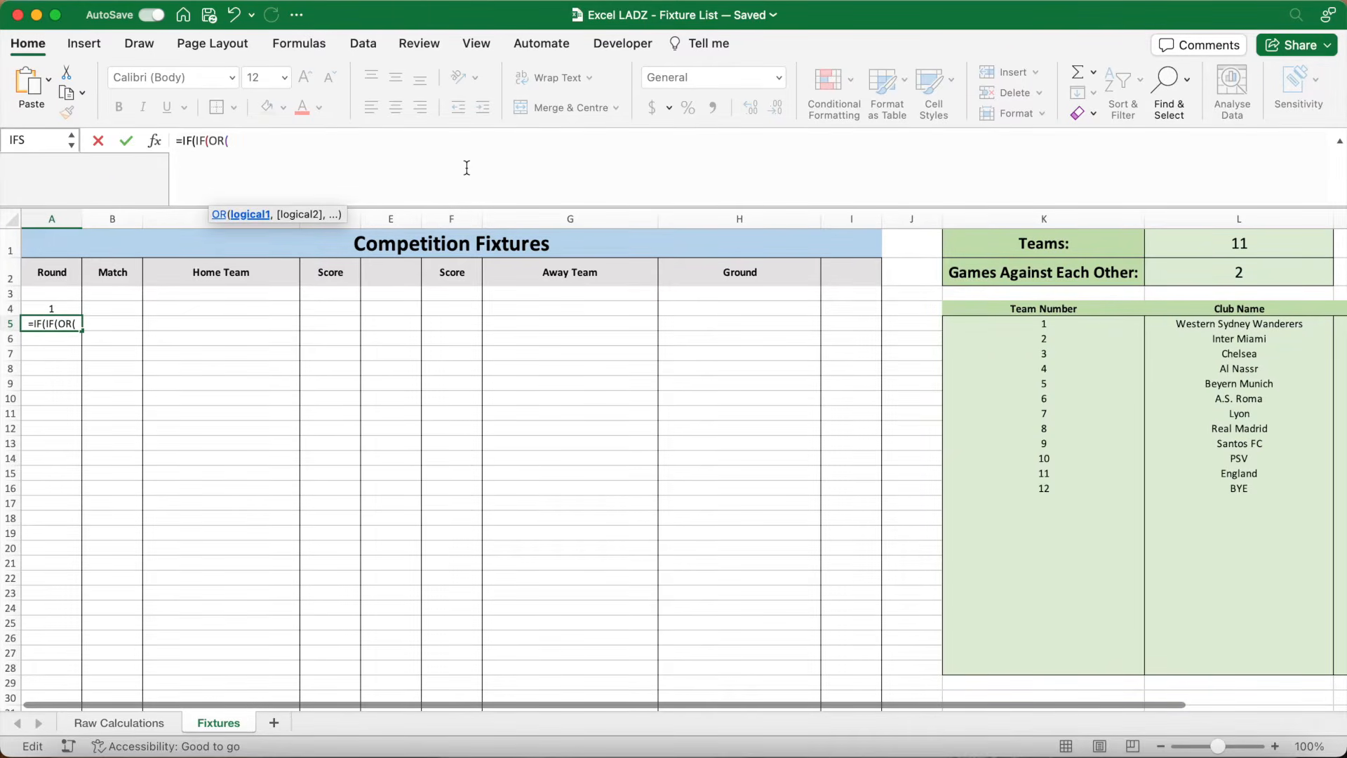
type("MOD(")
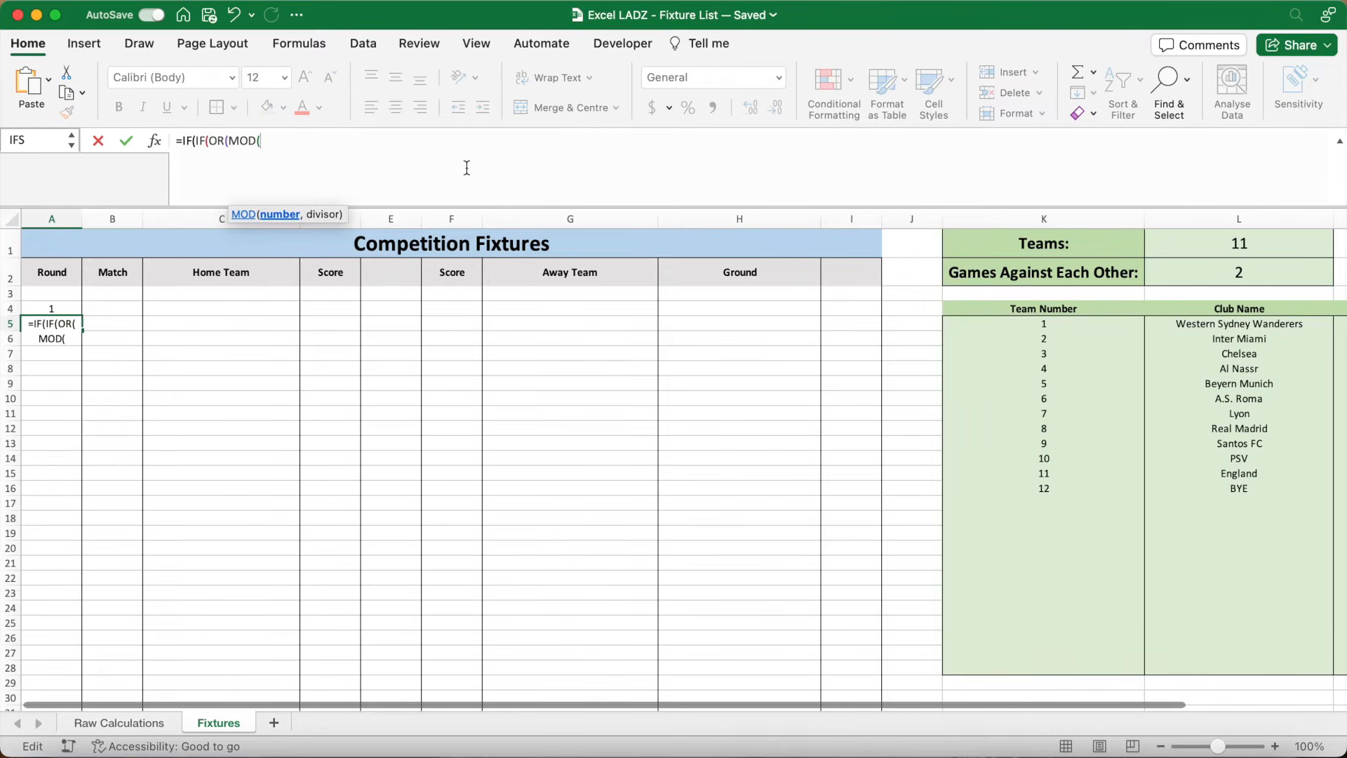
type("A4")
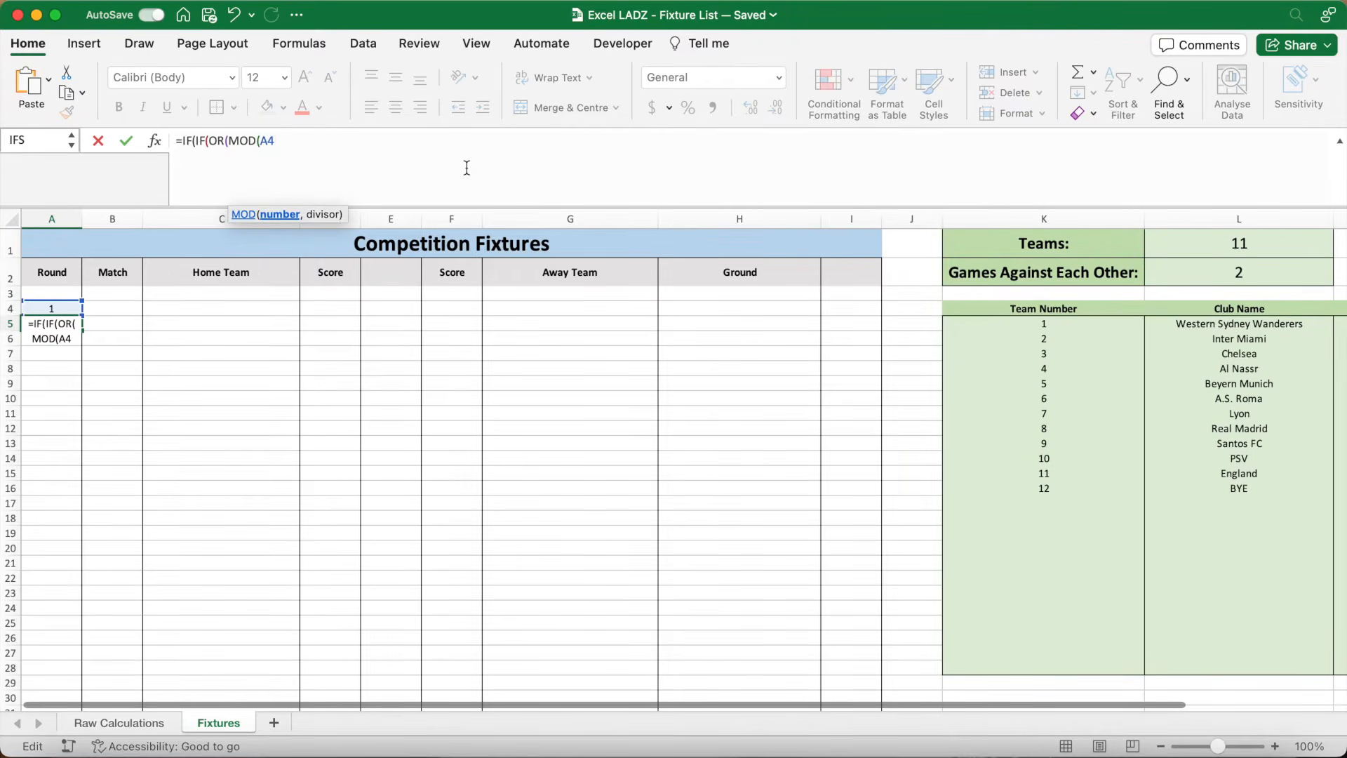
key("F4")
type("+(")
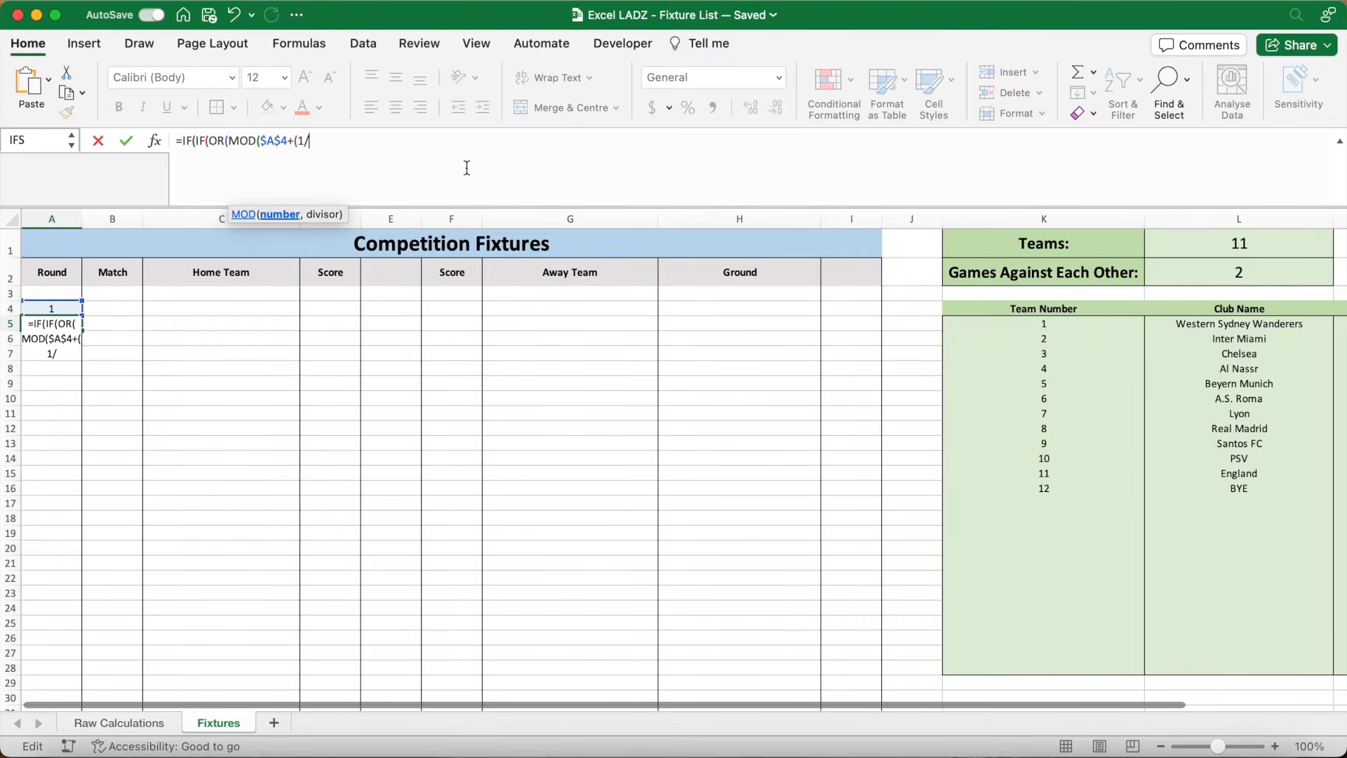
type("1/((EVEN(")
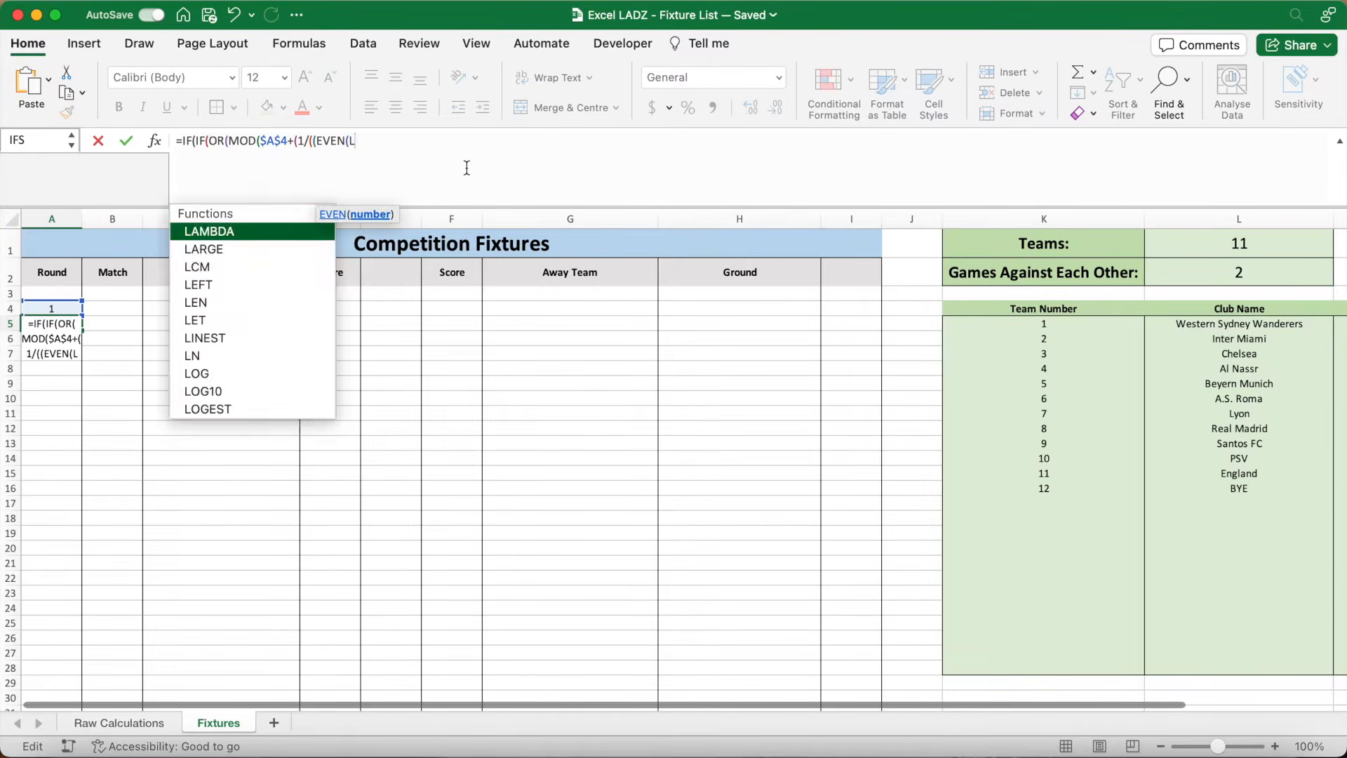
type("L1")
key("F4")
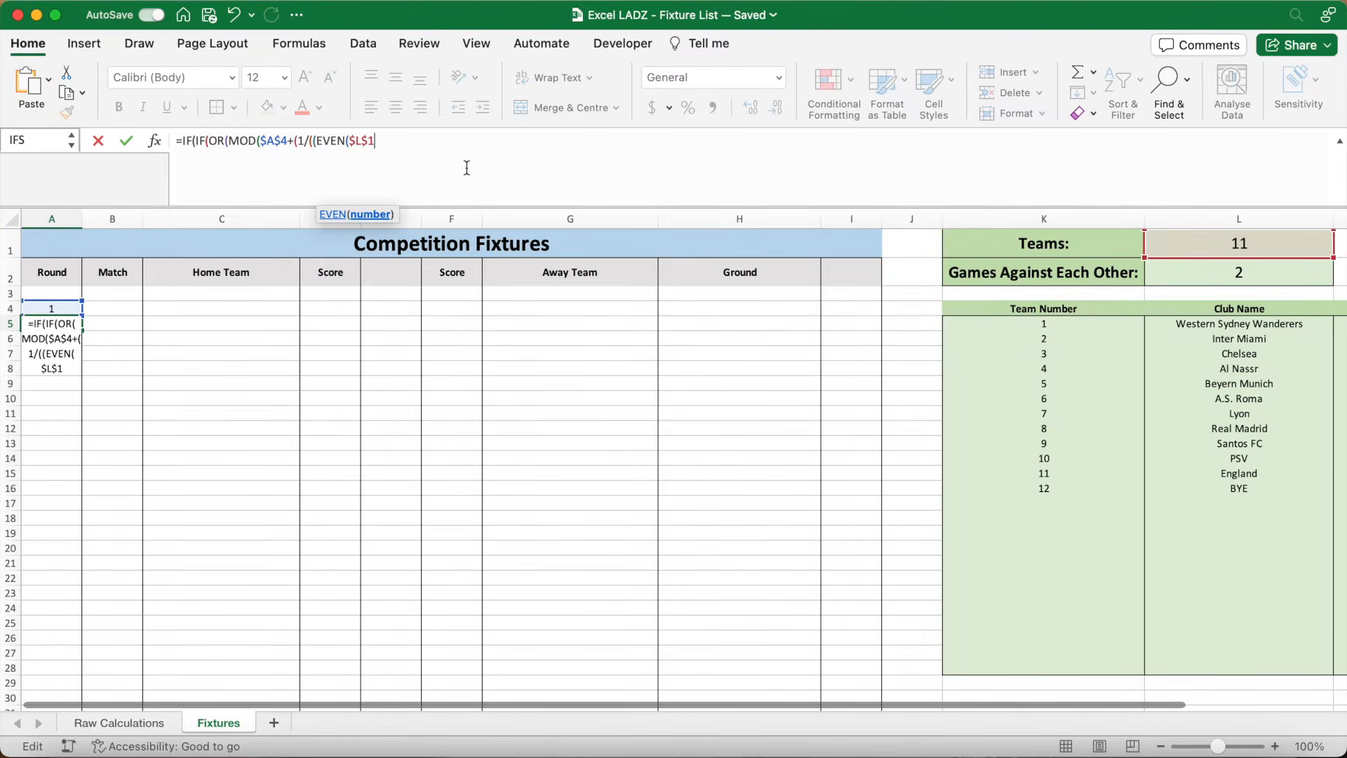
type(")")
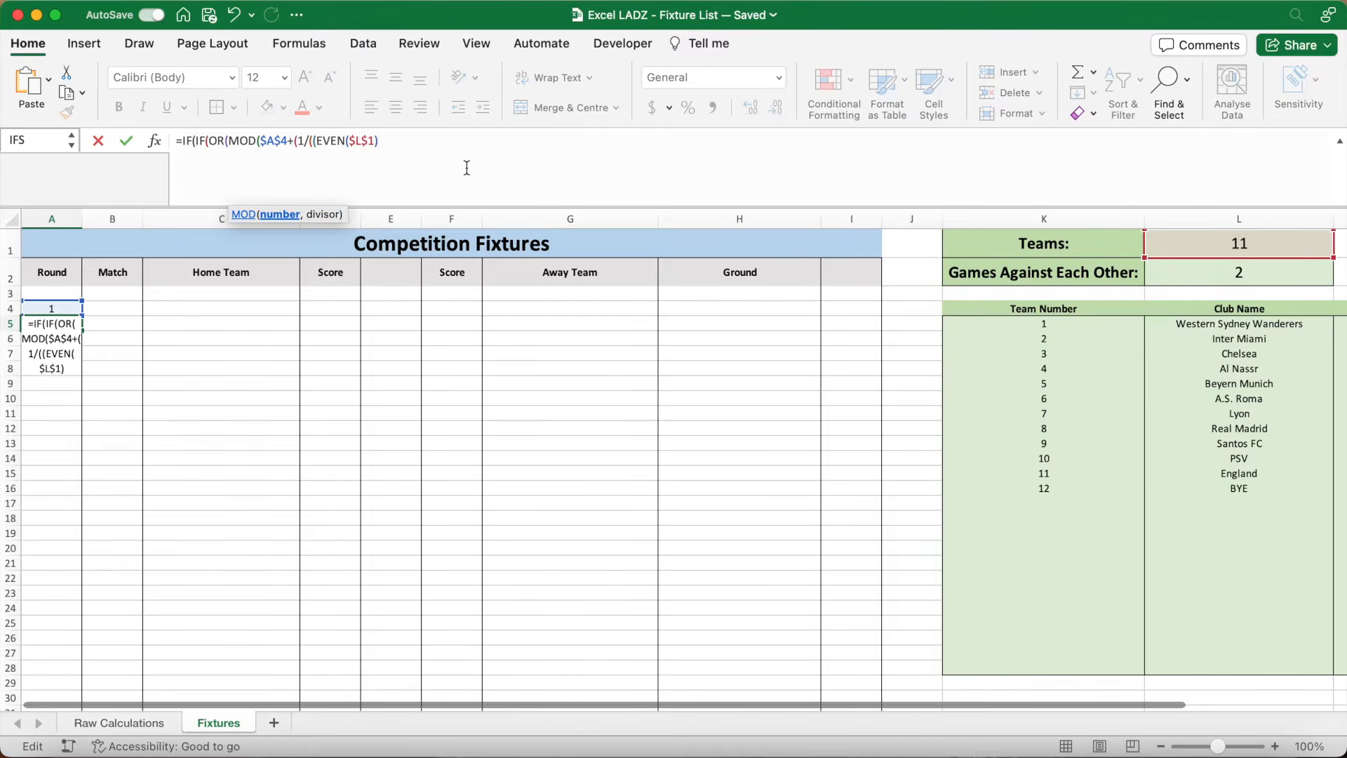
type("/2)+1))+(")
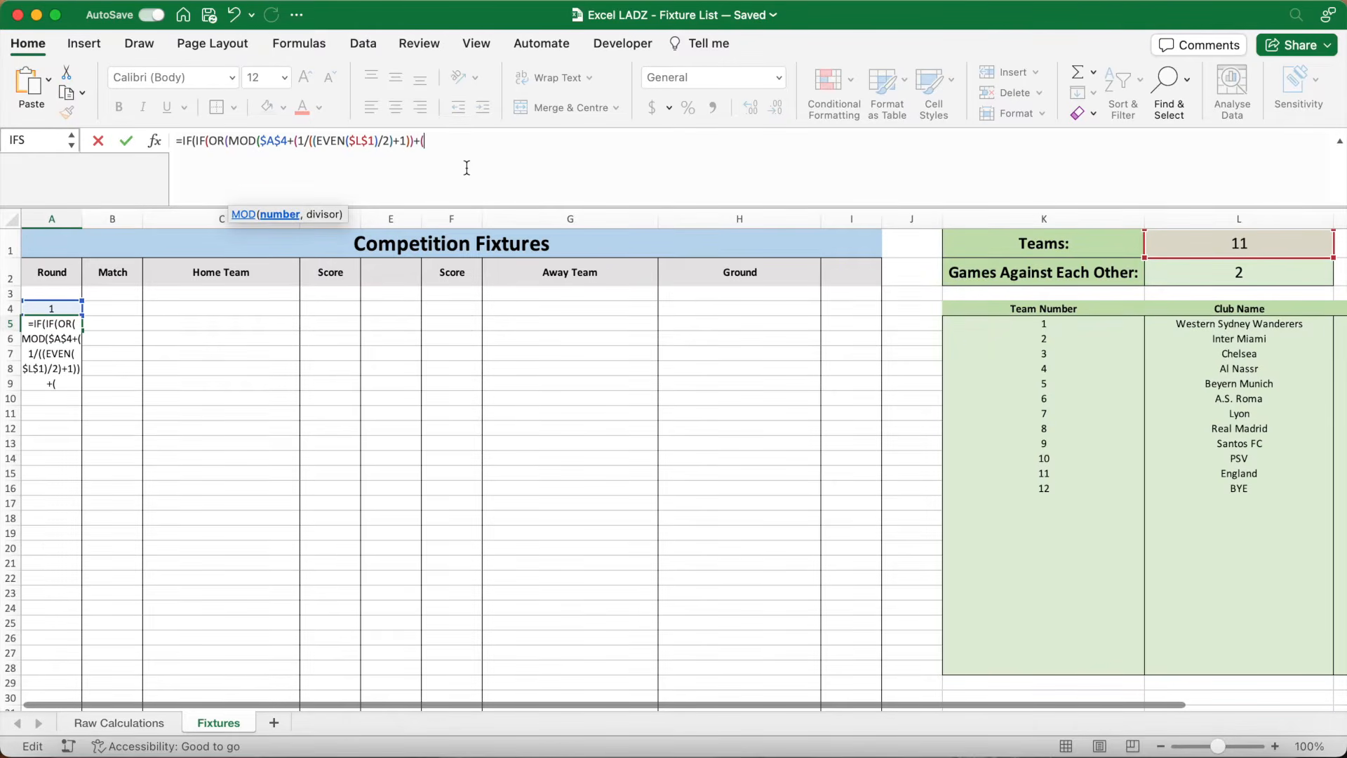
- Complete the first OR condition in the A5 formula with 1/((EVEN($L$1)/2)+1))*(ROW()-ROW($A$4)),1)<0.01
type("1/((EVEN($L$1")
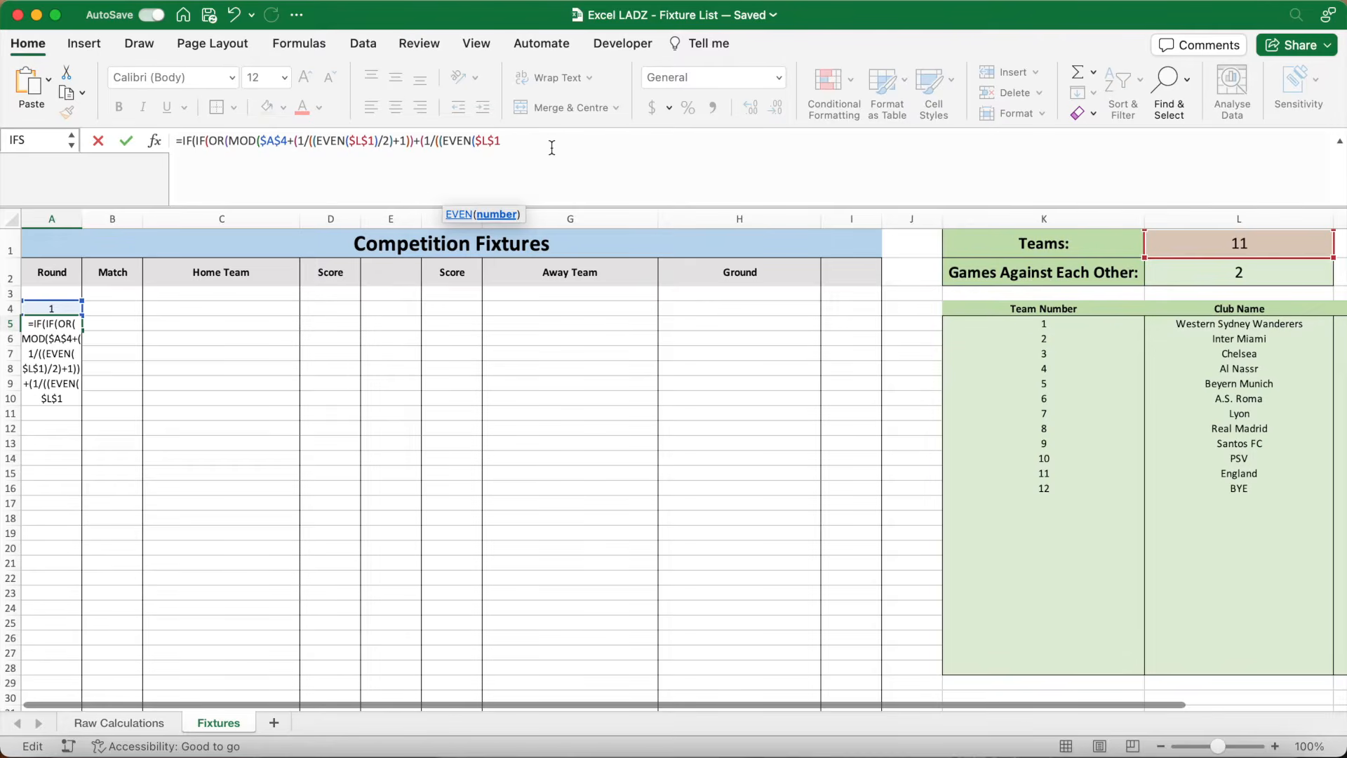
type(")/2")
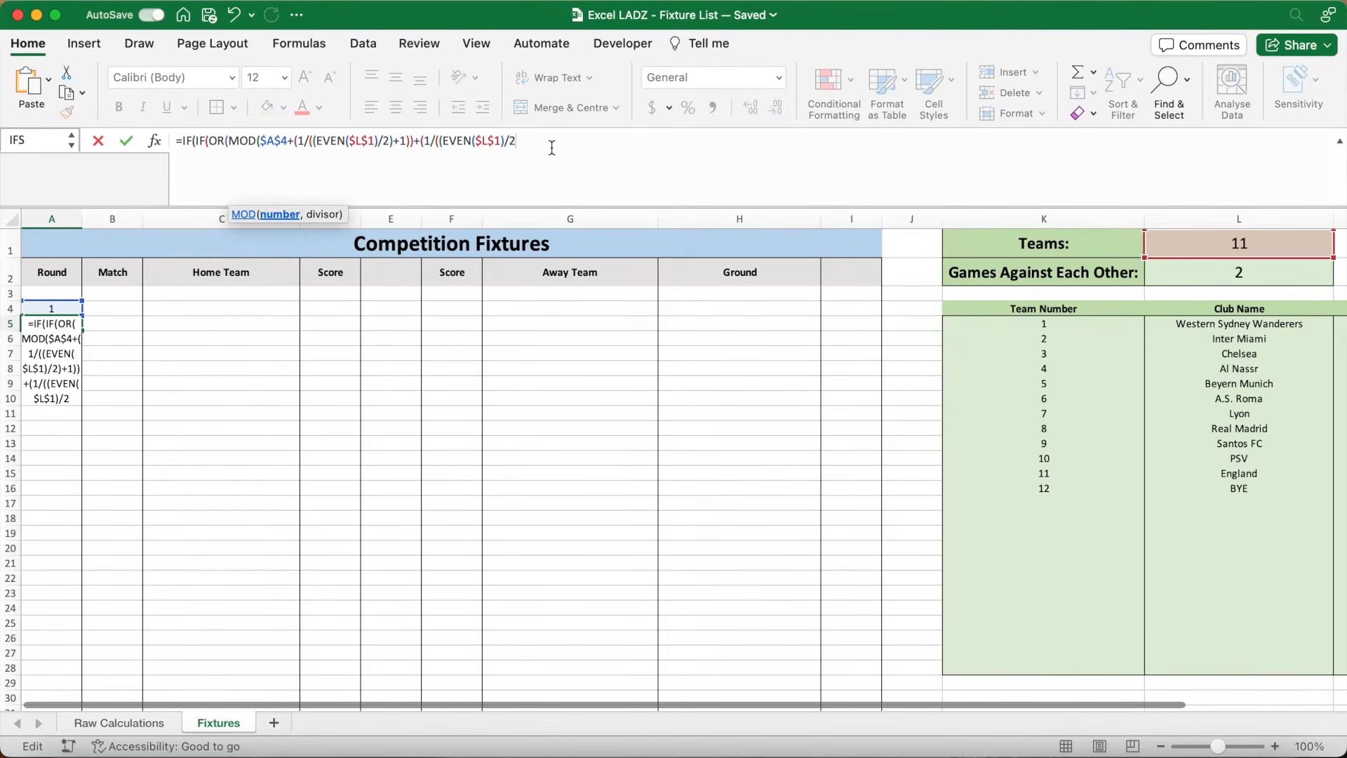
type(")+1))*(ROW()")
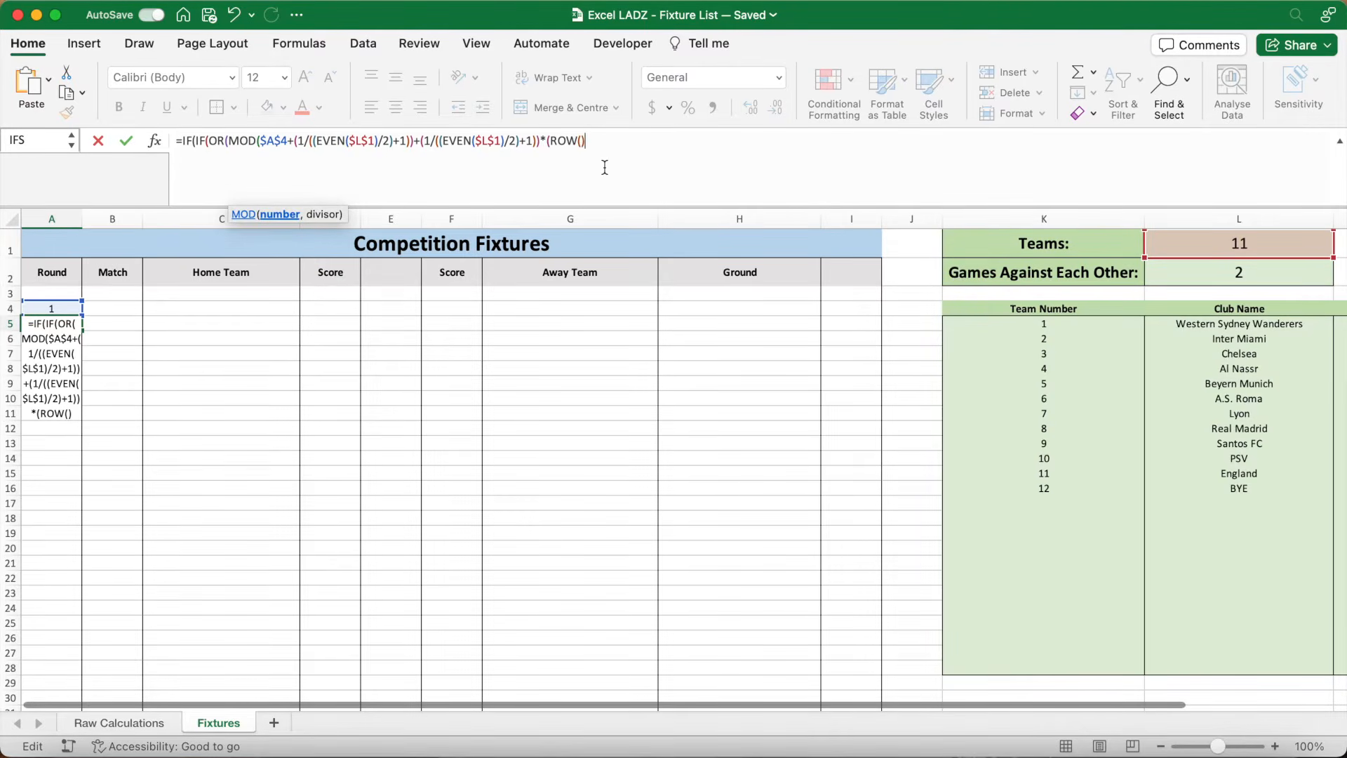
type("-ROW")
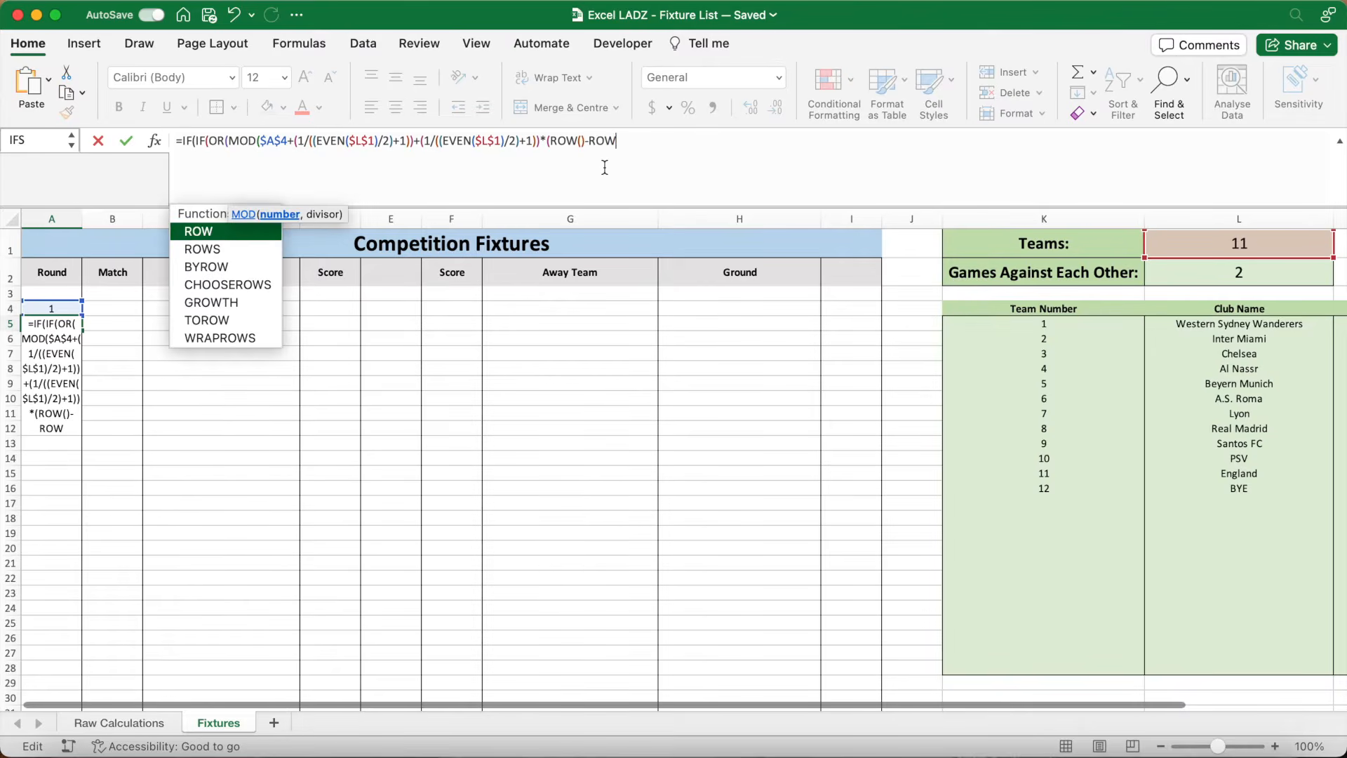
type("(")
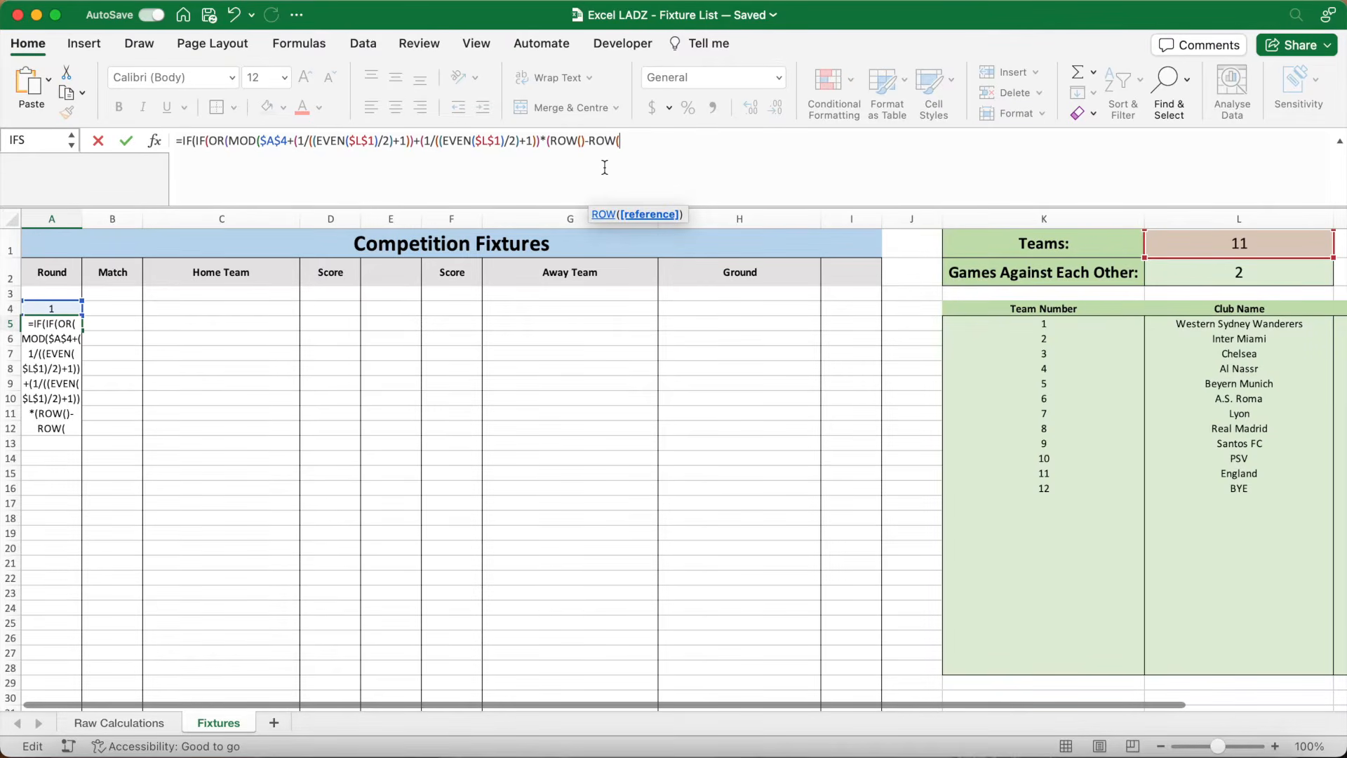
type("$A$4")
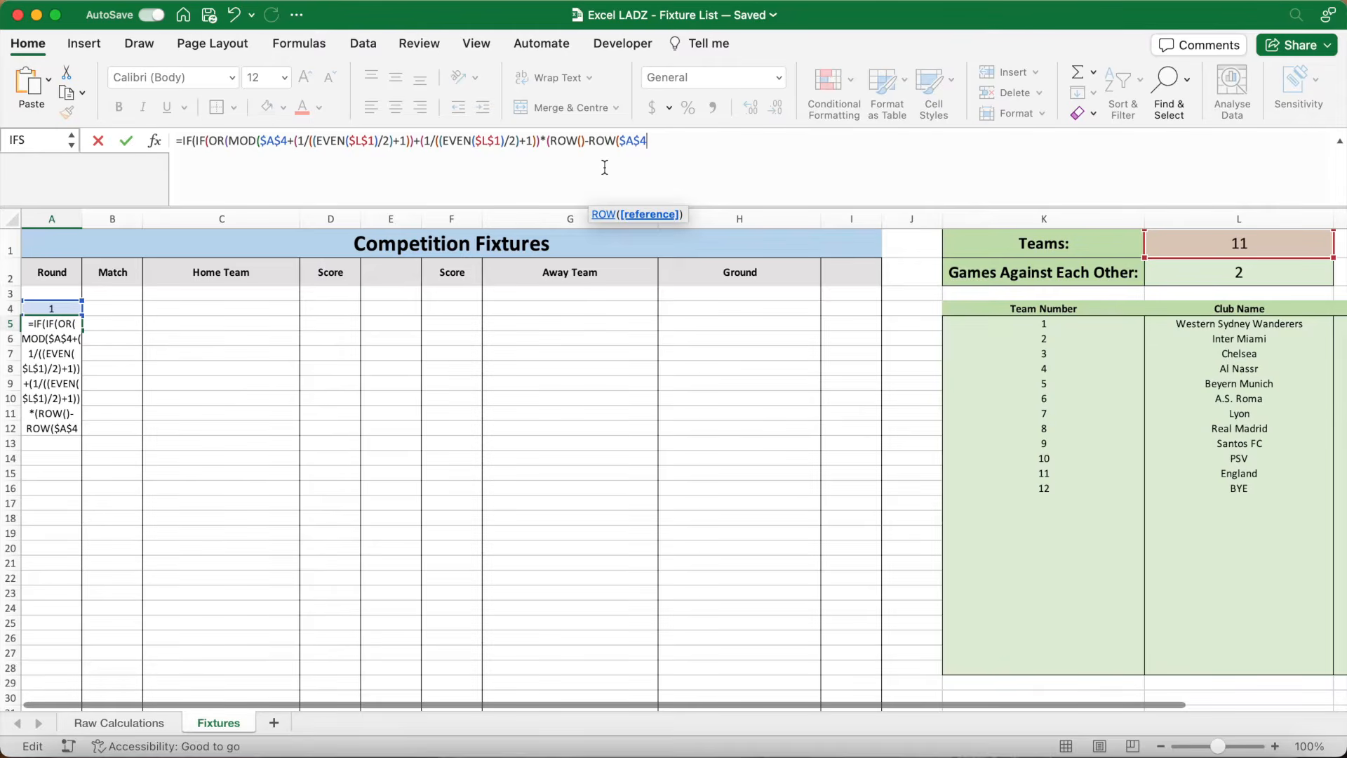
type("))")
type(",")
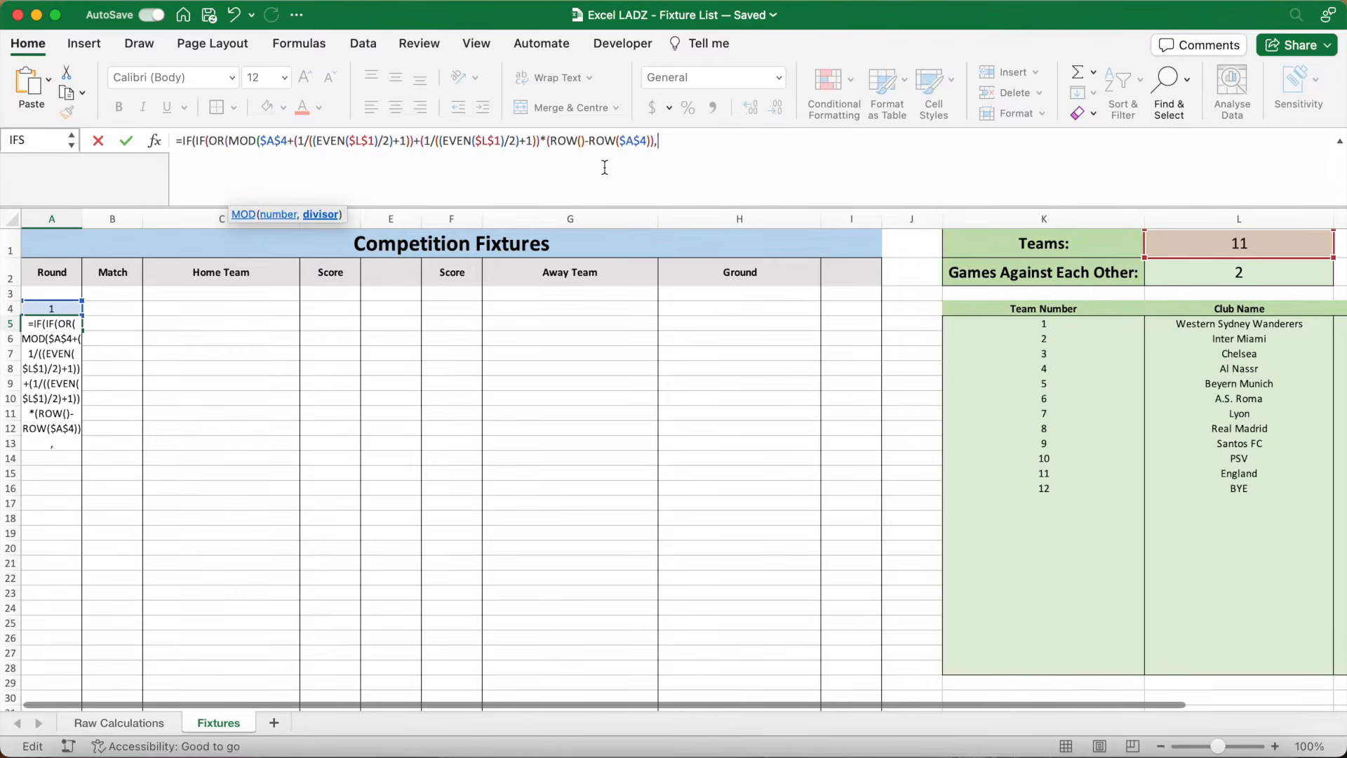
type("1)")
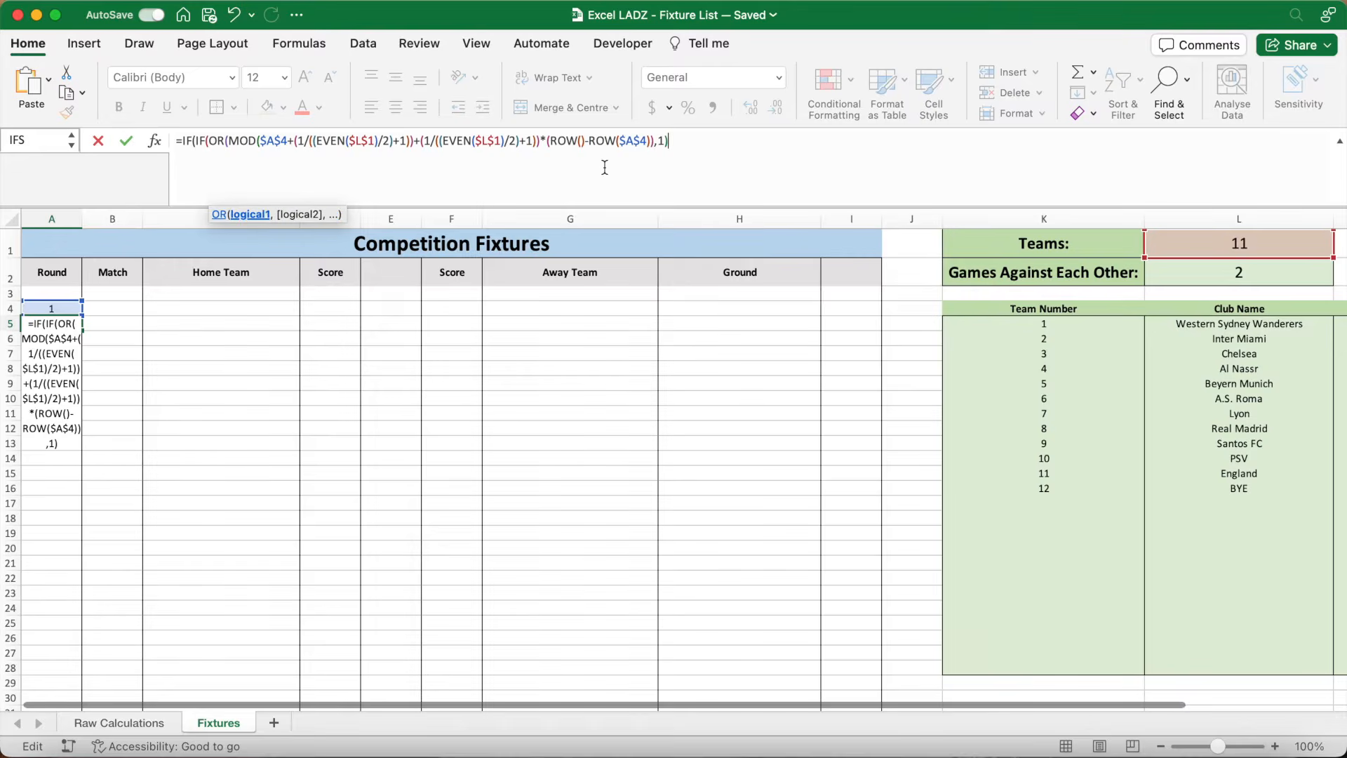
type("<0.01")
- Duplicate the whole MOD condition as the second OR argument, change its comparison to >0.99, and close the OR function
left_click_drag(699, 145, 235, 147)
key("super+c")
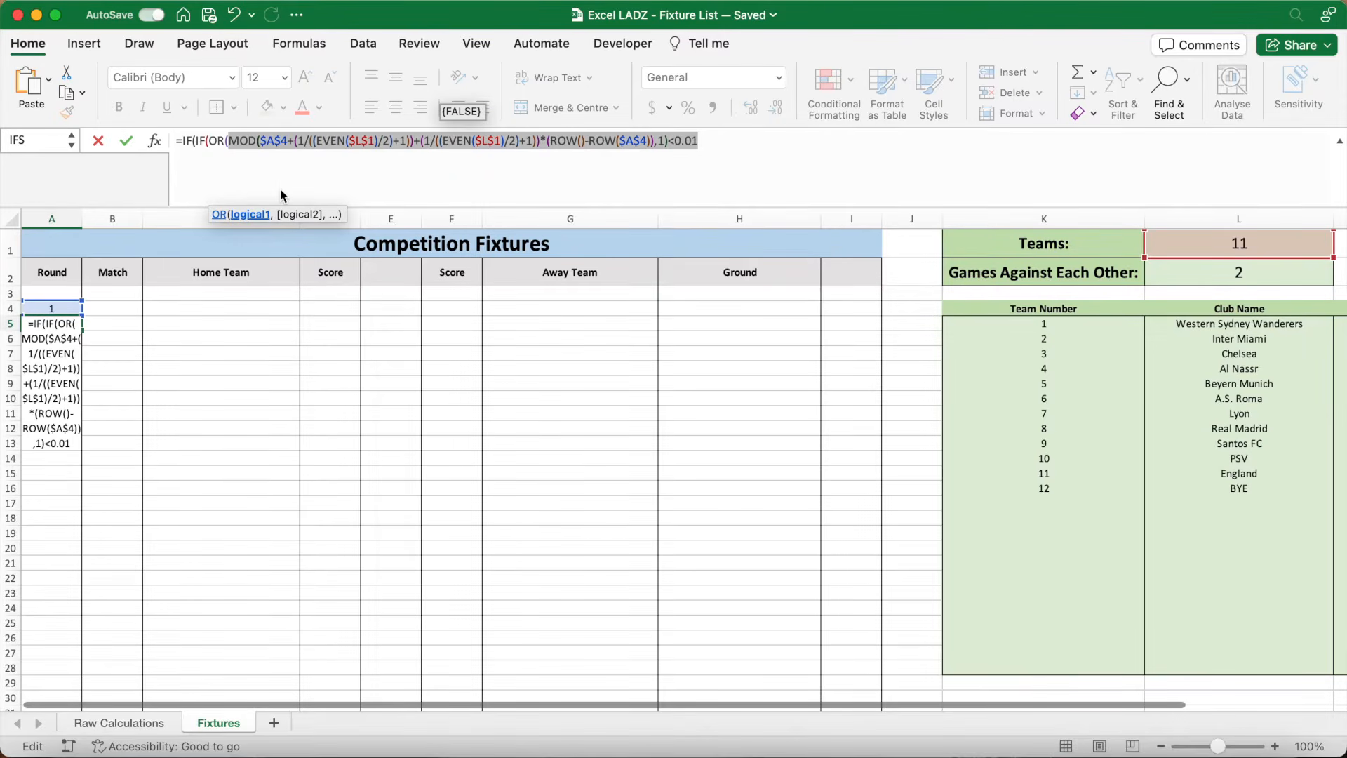
left_click(714, 145)
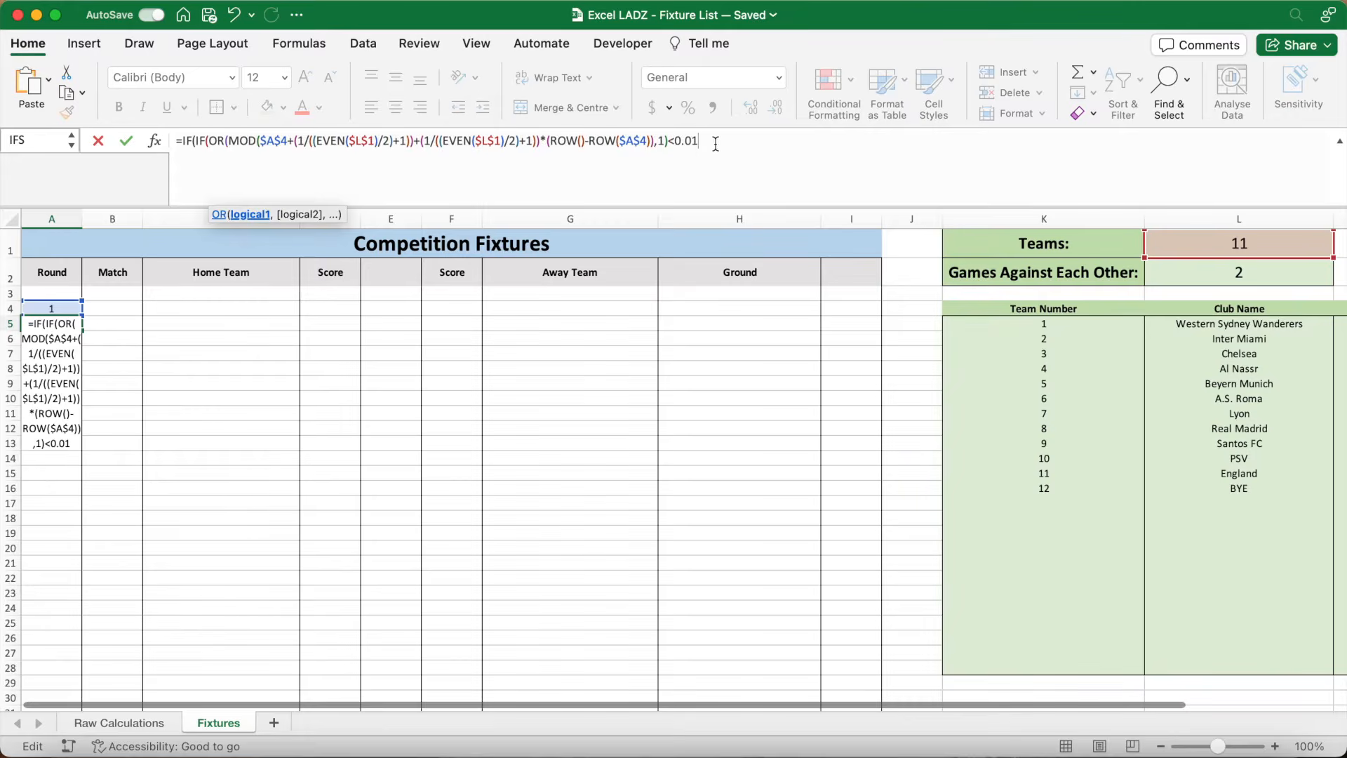
type(",")
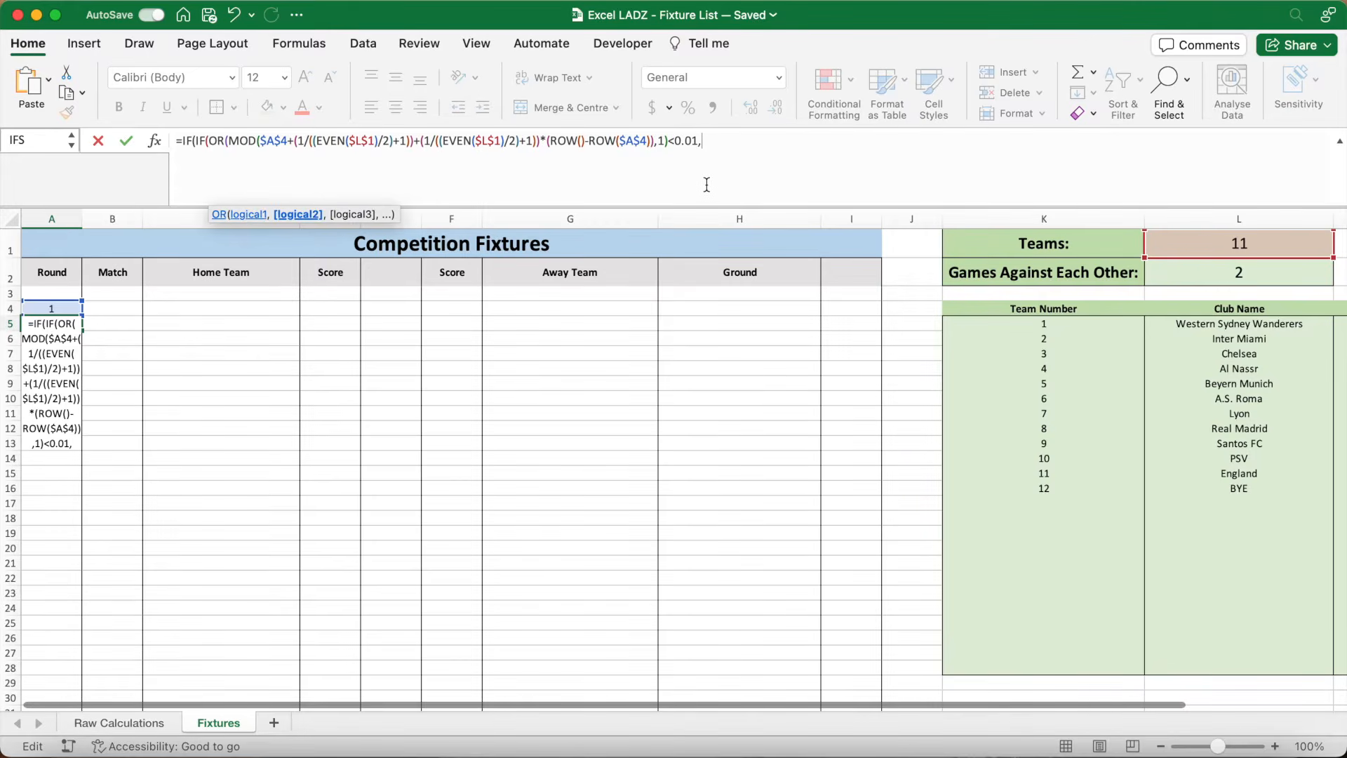
key("super+v")
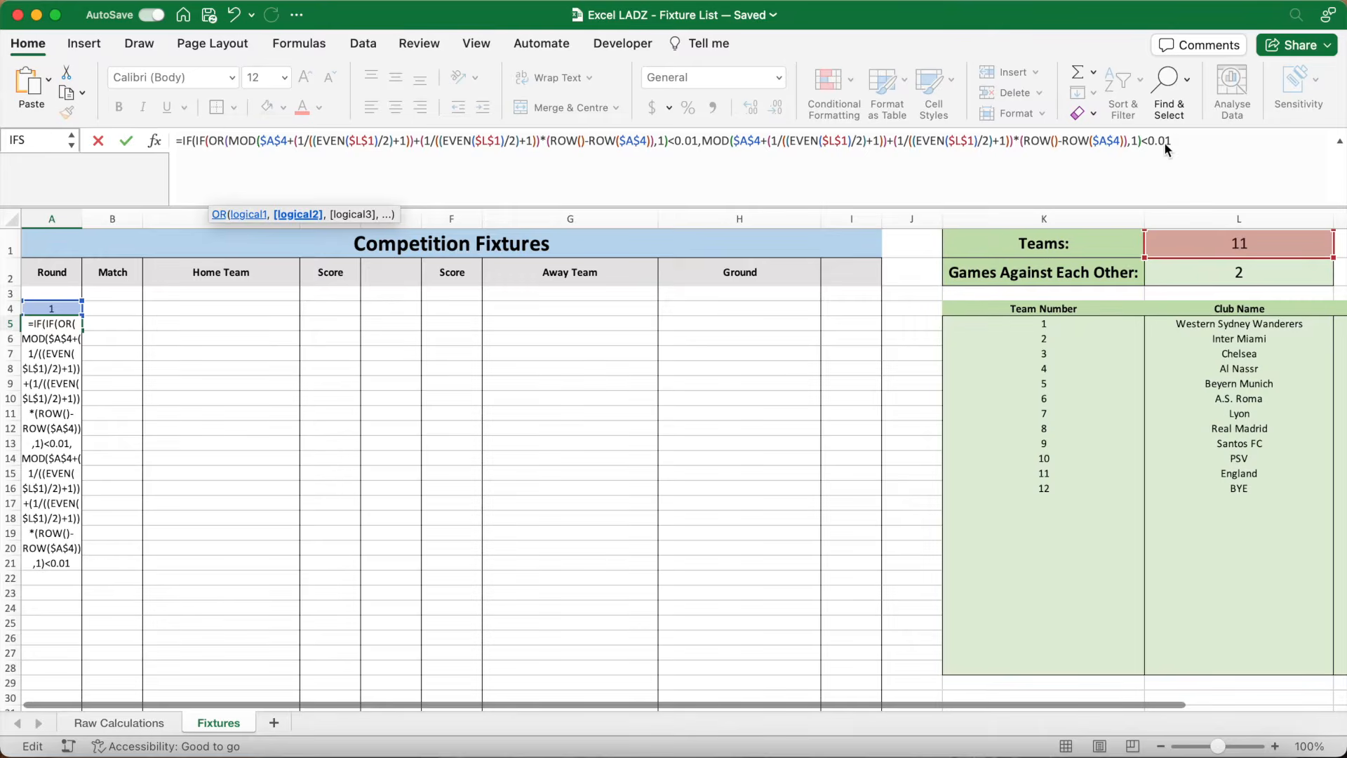
key("BackSpace")
type(">")
key("BackSpace")
key("BackSpace")
type("99)")
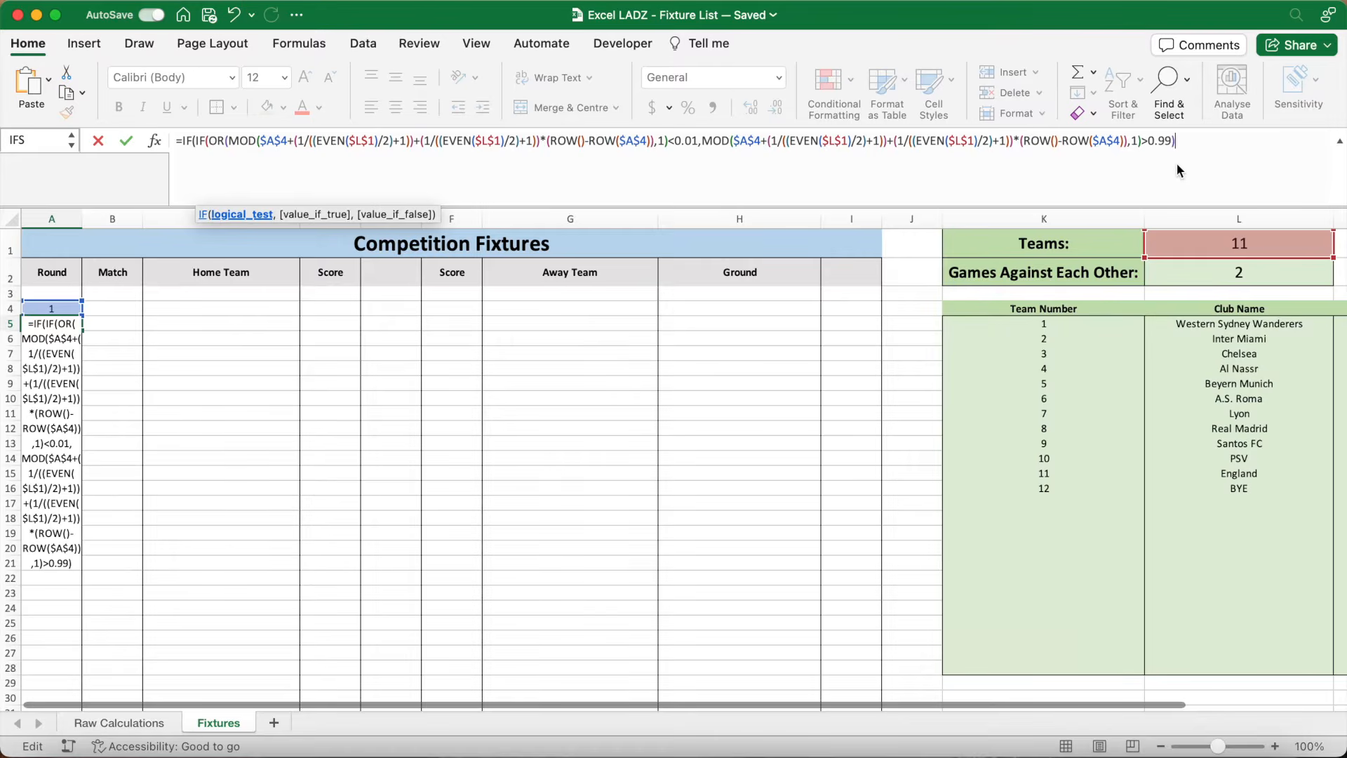
- Give the nested IF in A5 an empty string ("") as its true value and open ROUNDDOWN( as its false value
type(",\"\"")
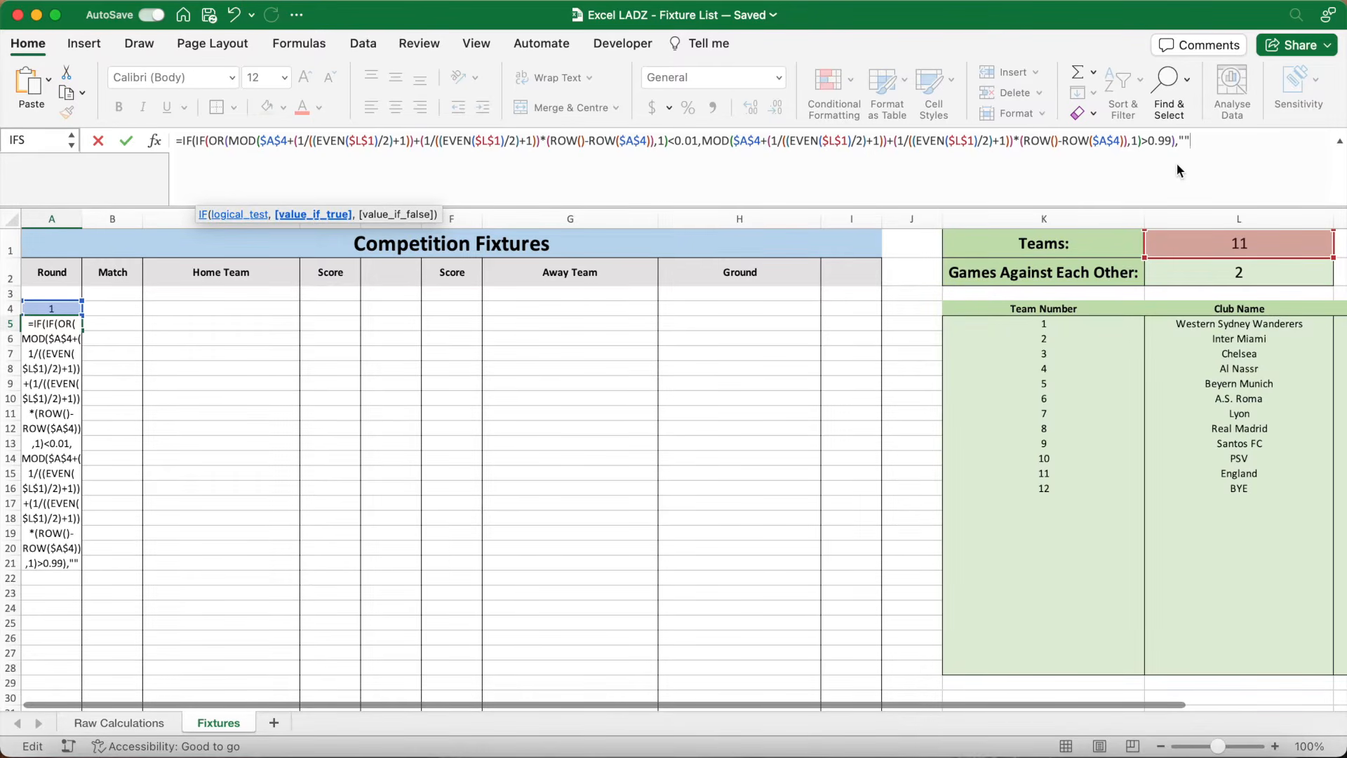
type(",")
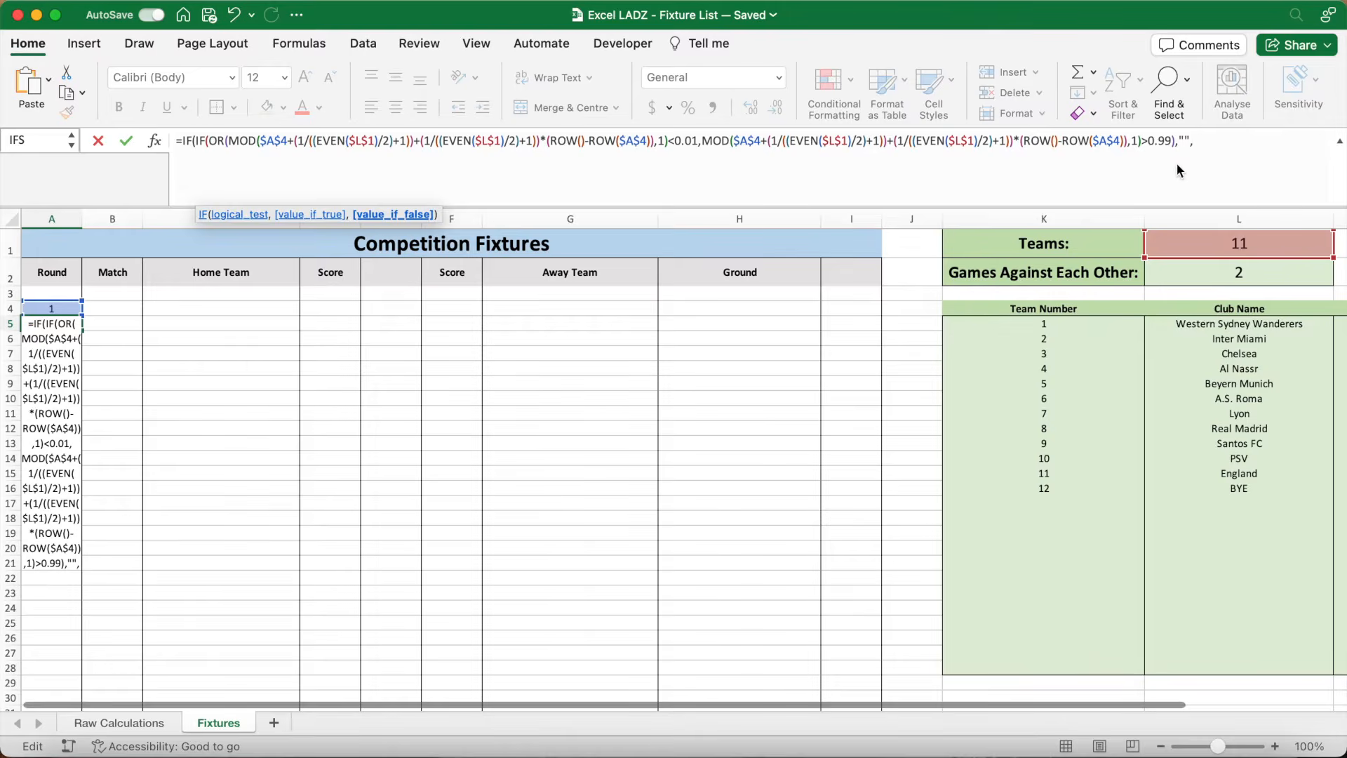
type("ROUNDO")
type("OWN")
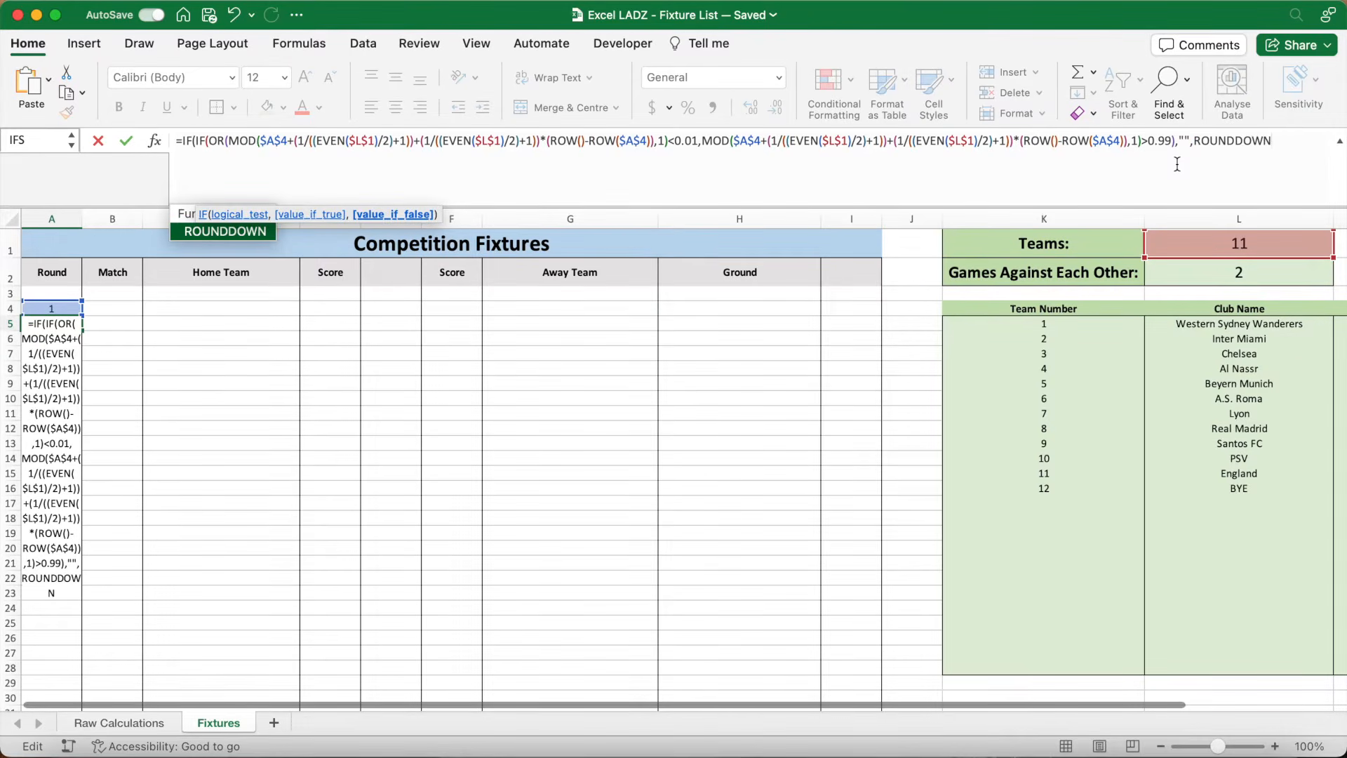
type("(")
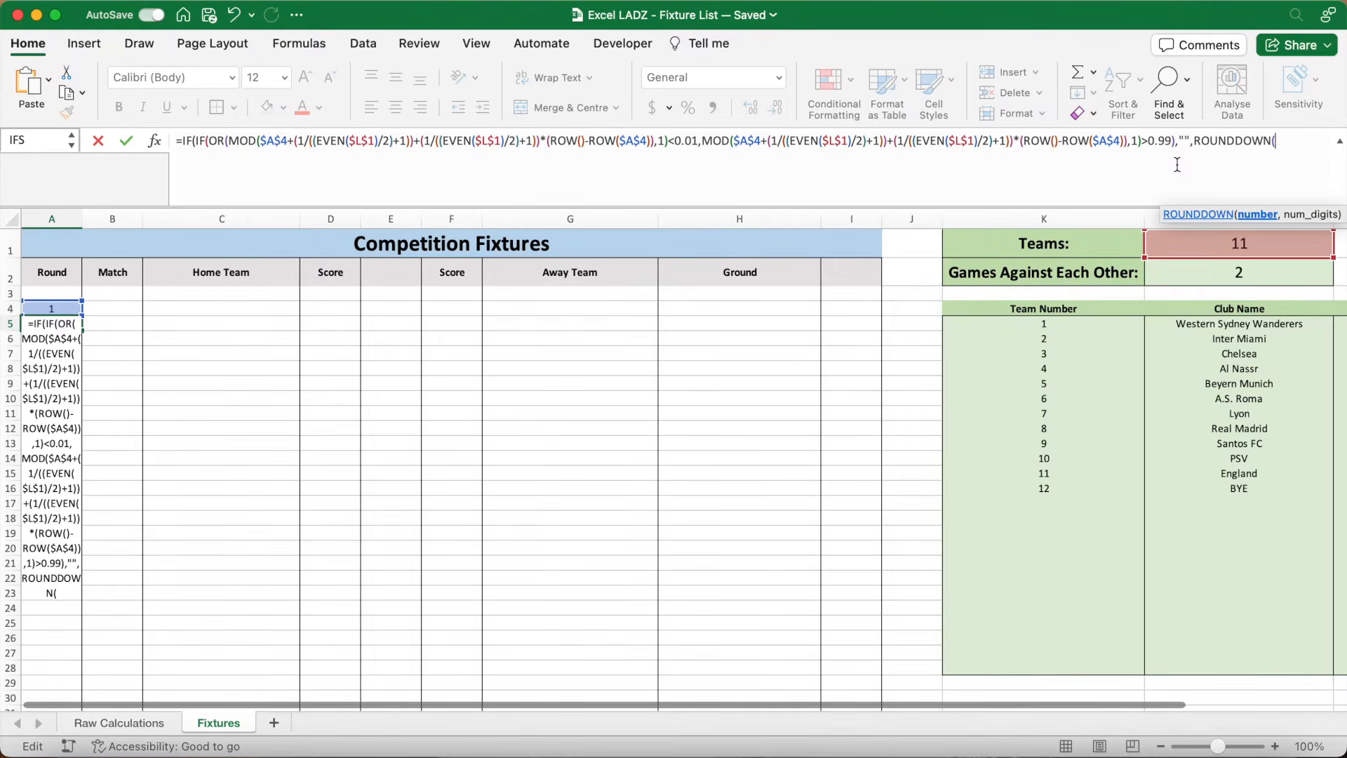
- Complete the ROUNDDOWN in A5 with $A$4+(1/((EVEN($L$1)/2)+1))*(ROW()-ROW($A$4)),0 and close the nested IF
type("$A$4")
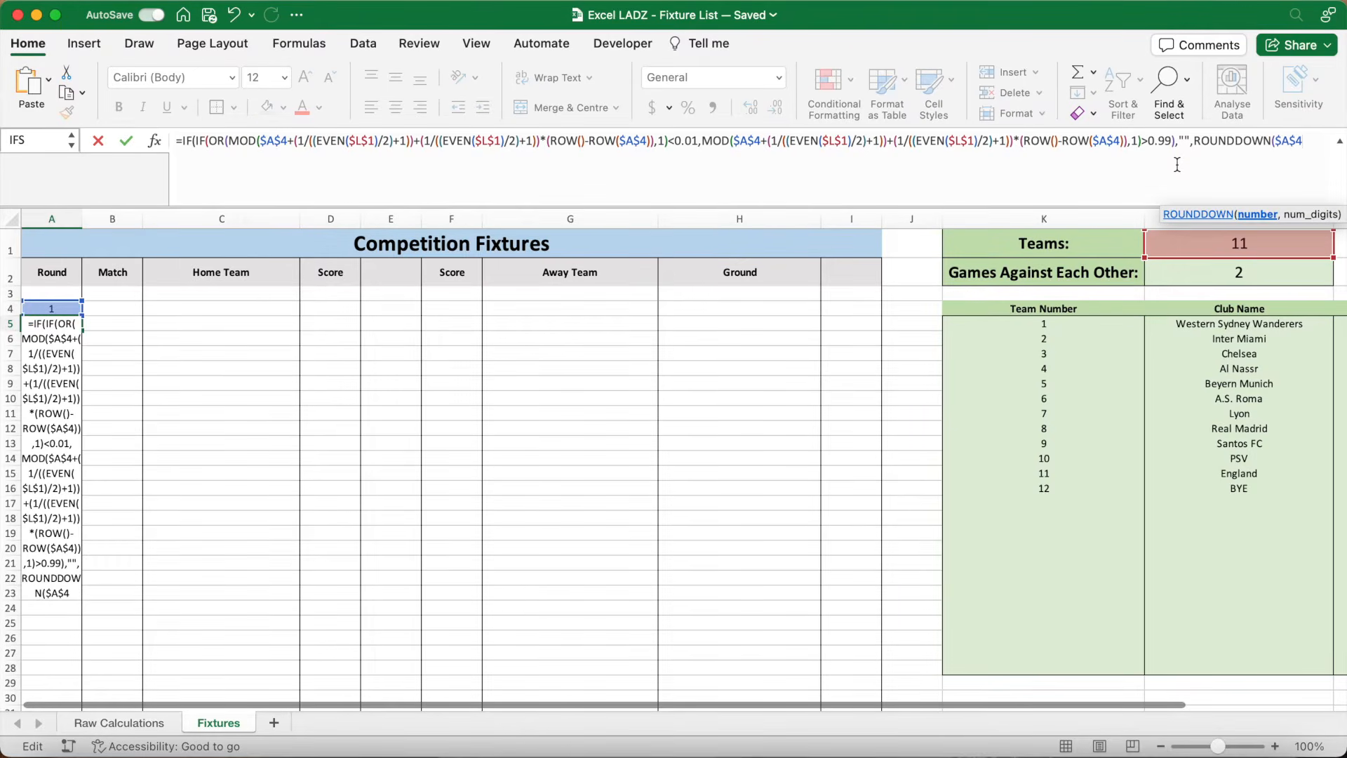
type("+(1/((EVEN")
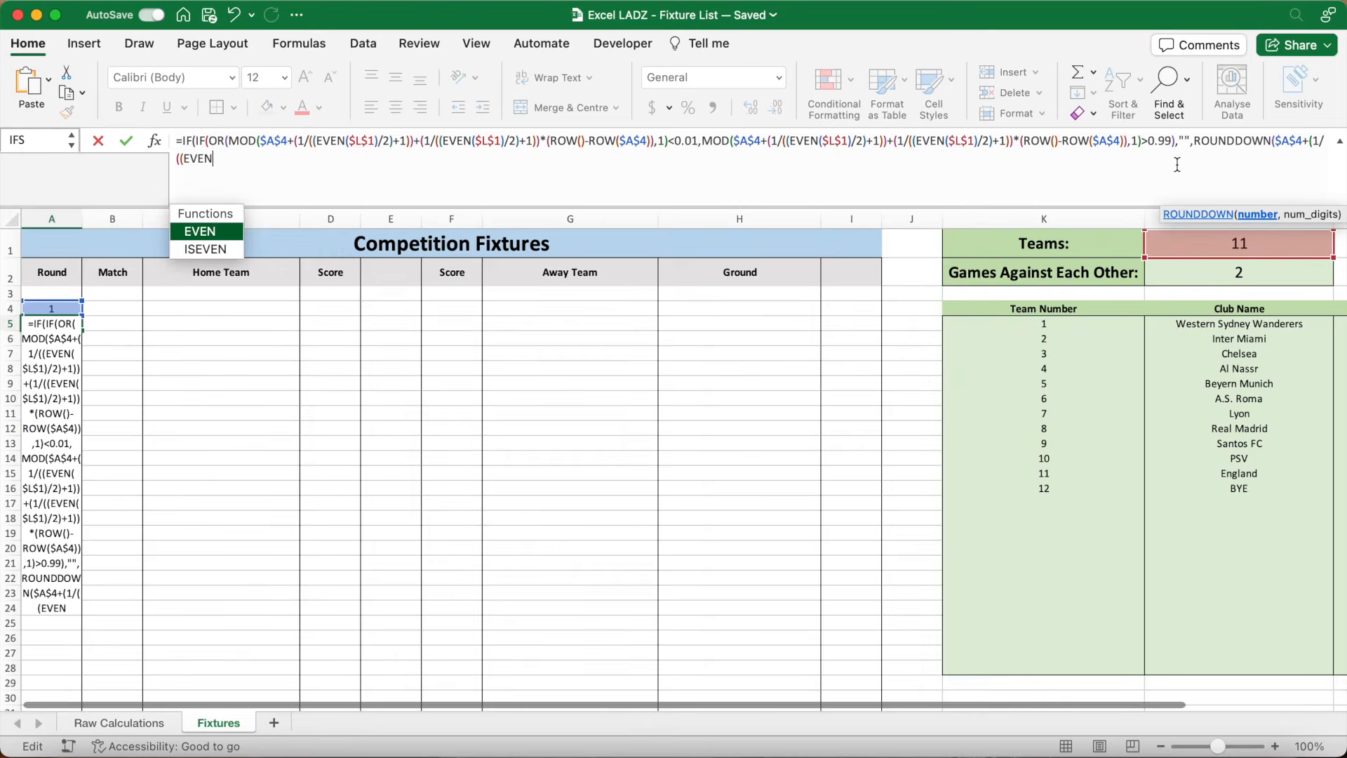
type("($L$1")
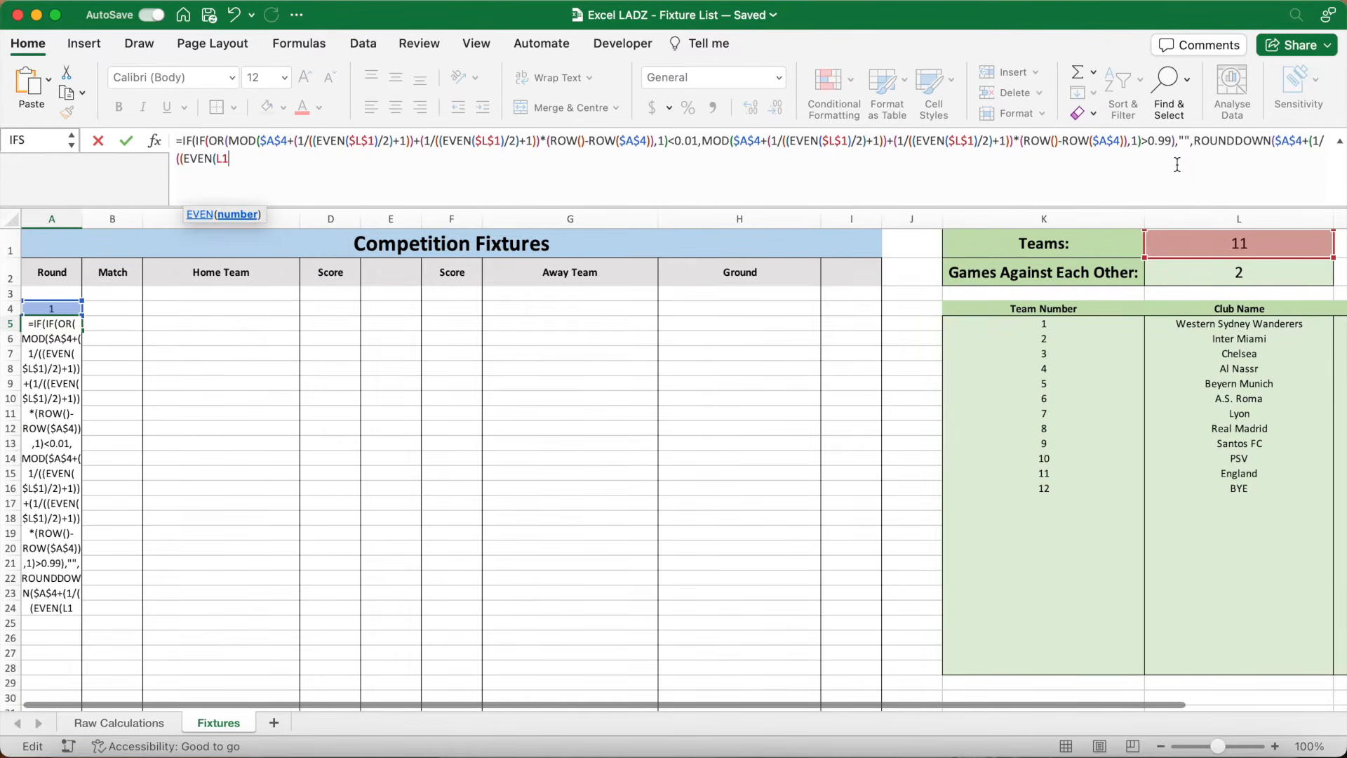
type(")")
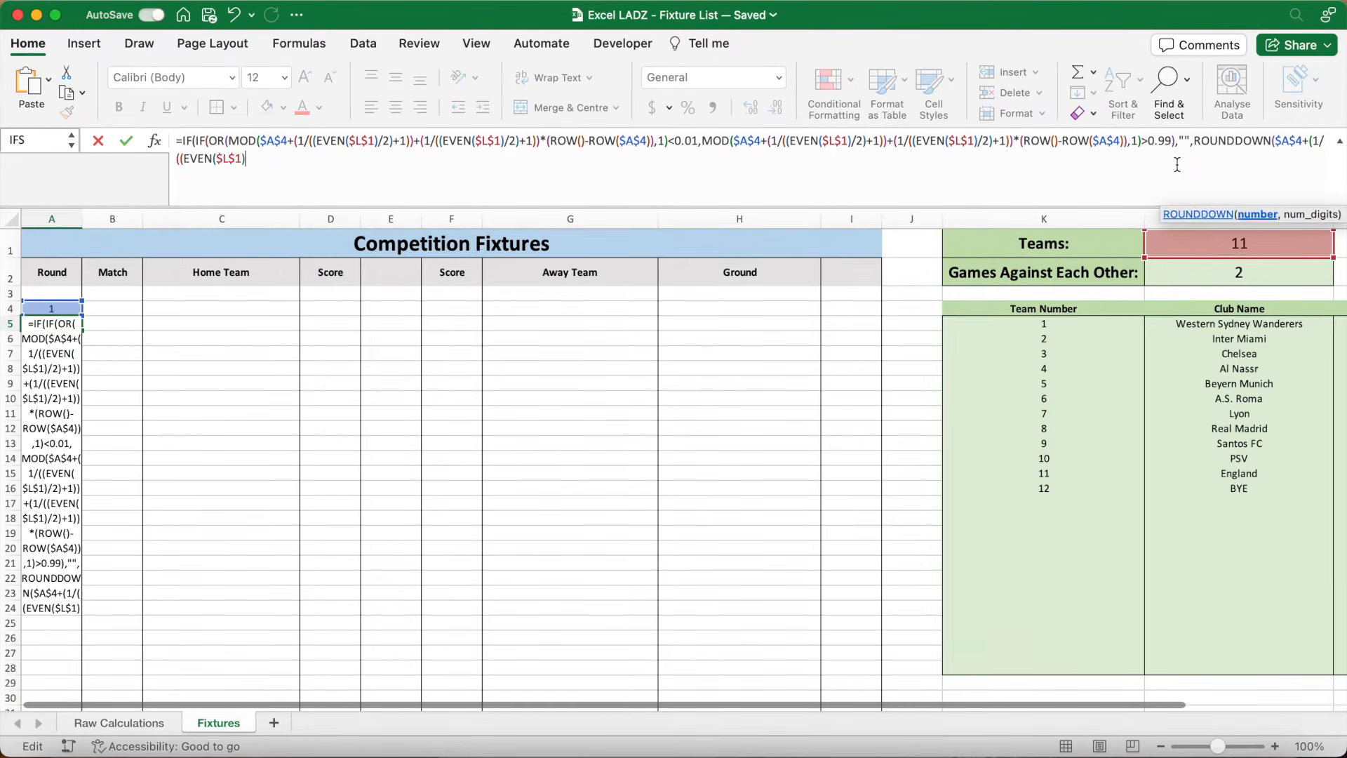
type("/2)+1))*(ROW()")
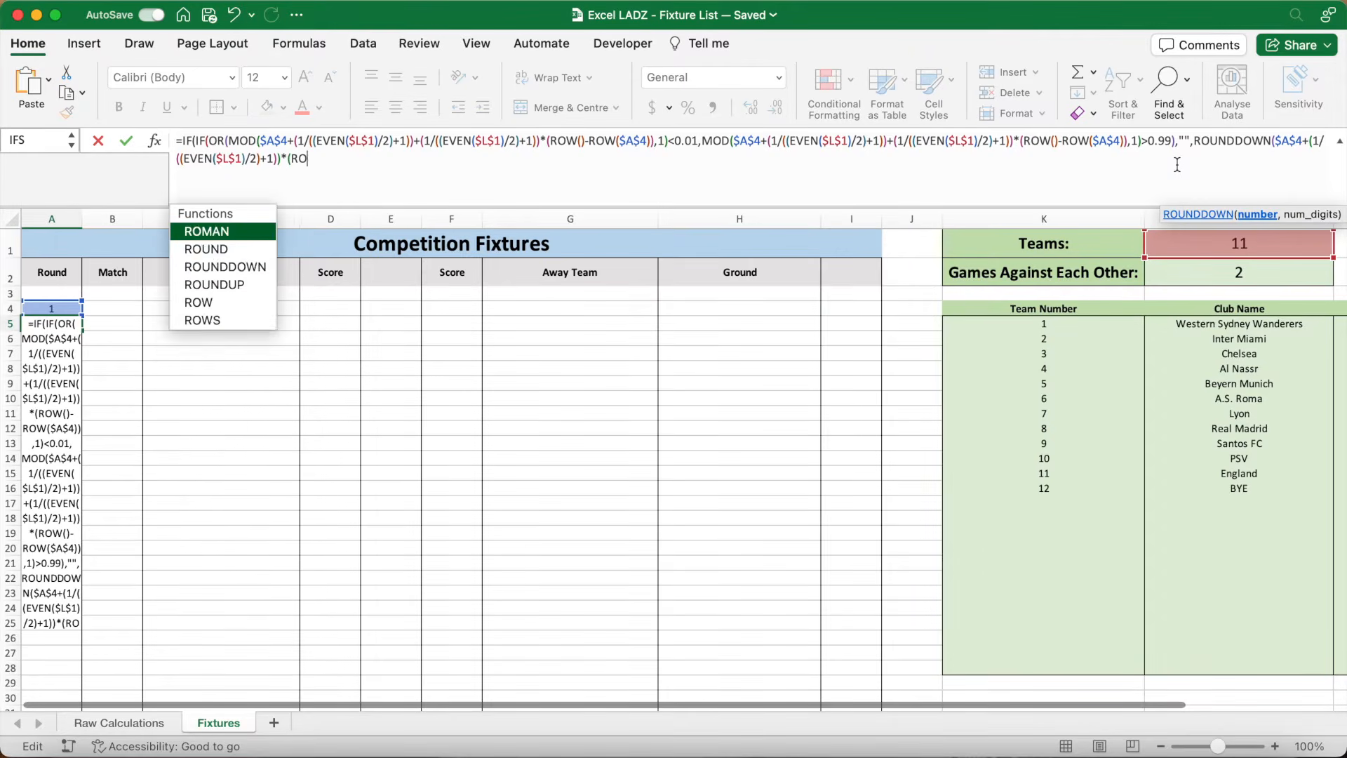
type("-ROW(")
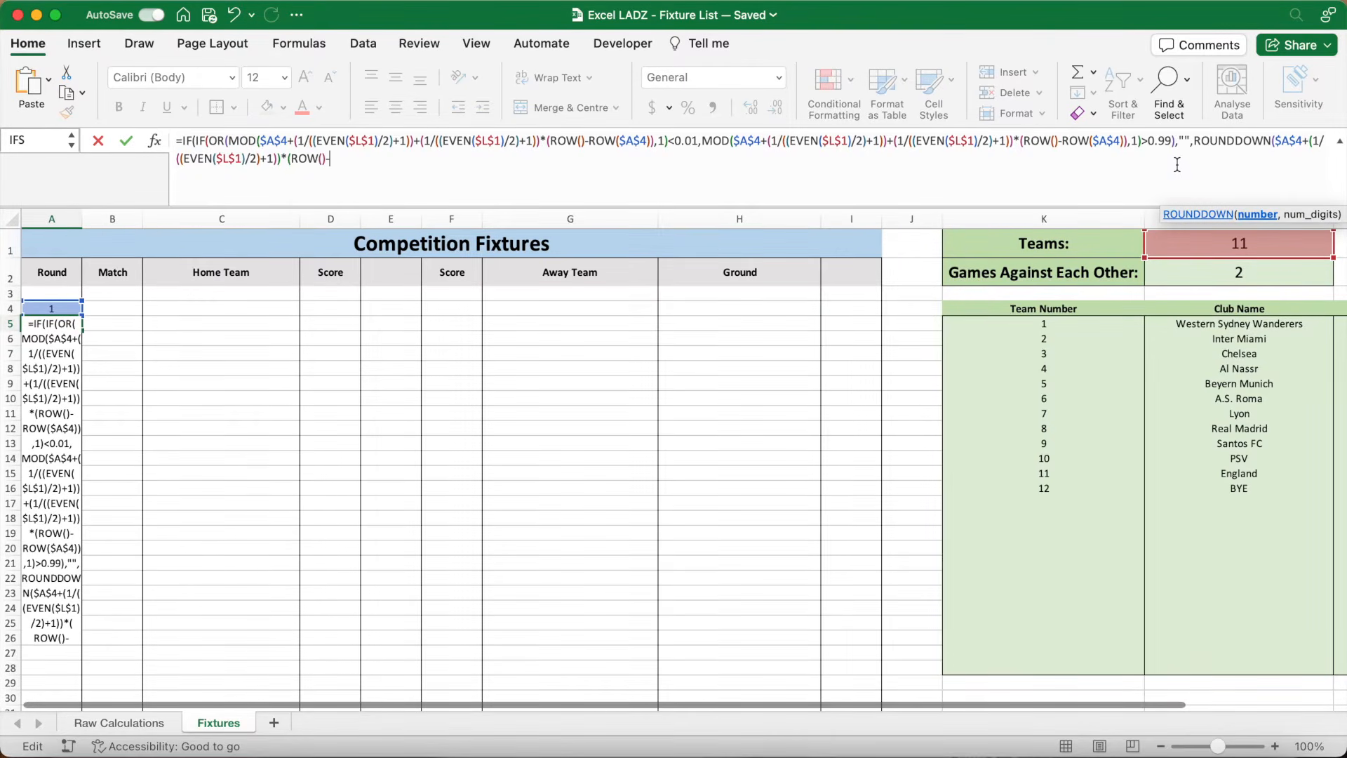
type("$A$4")
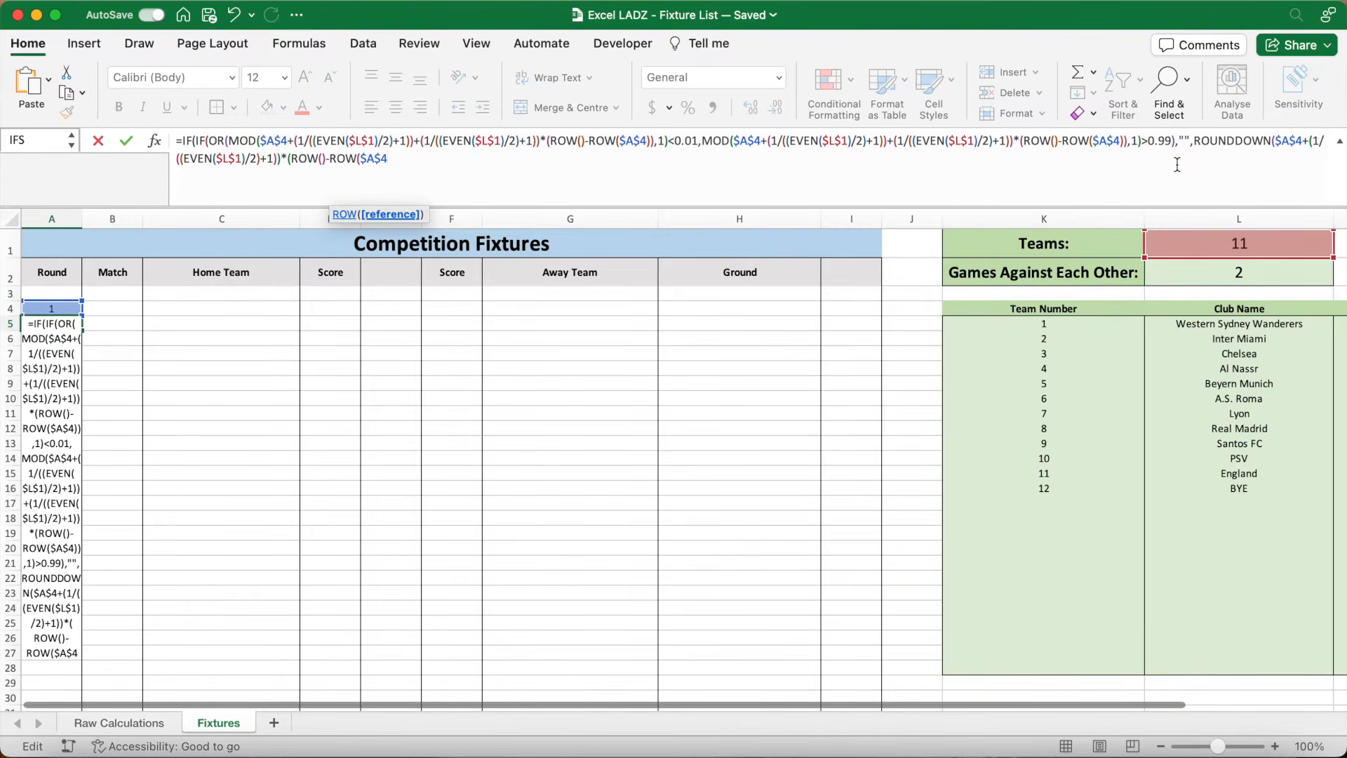
type(")),0))")
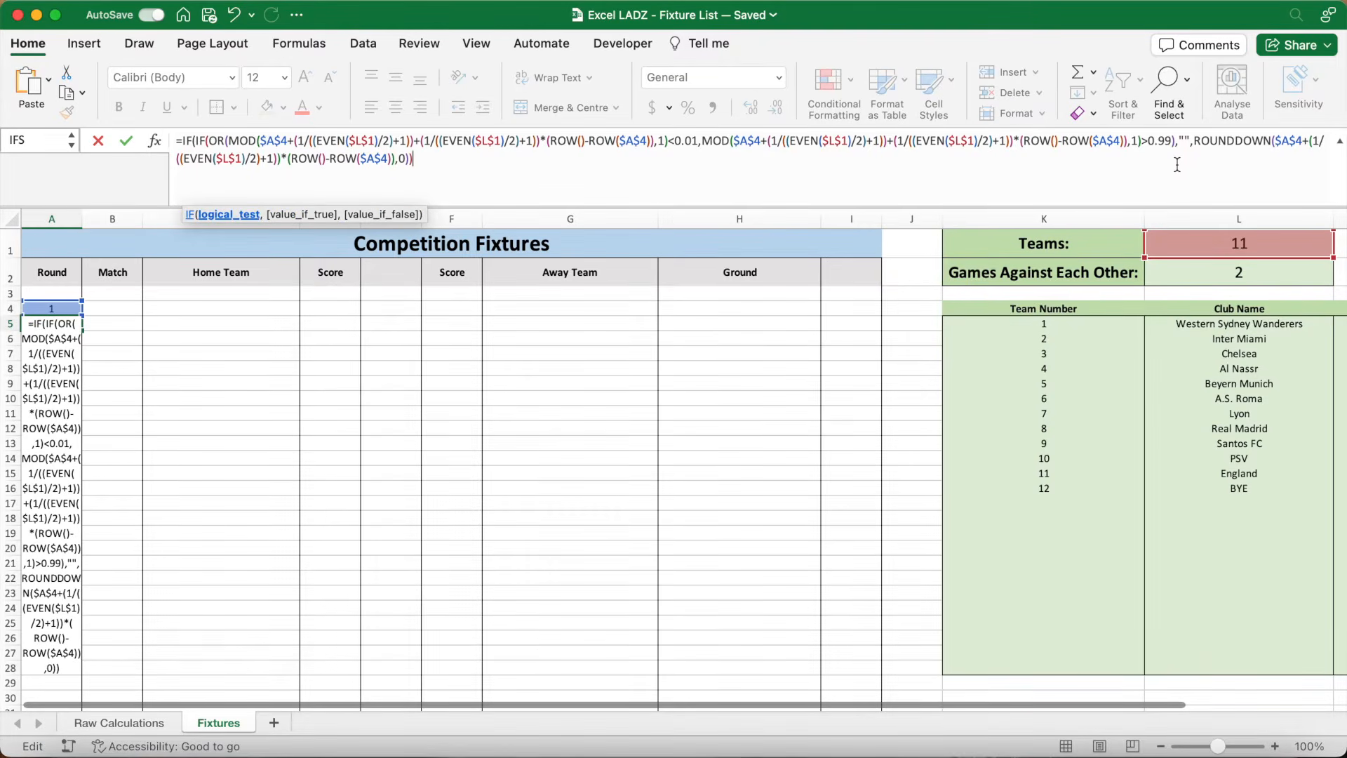
- Finish the outer IF's test in A5 with >(EVEN($L$1)-1)*$L$2 and set its true value to an empty string ("")
type(">(EVEN(")
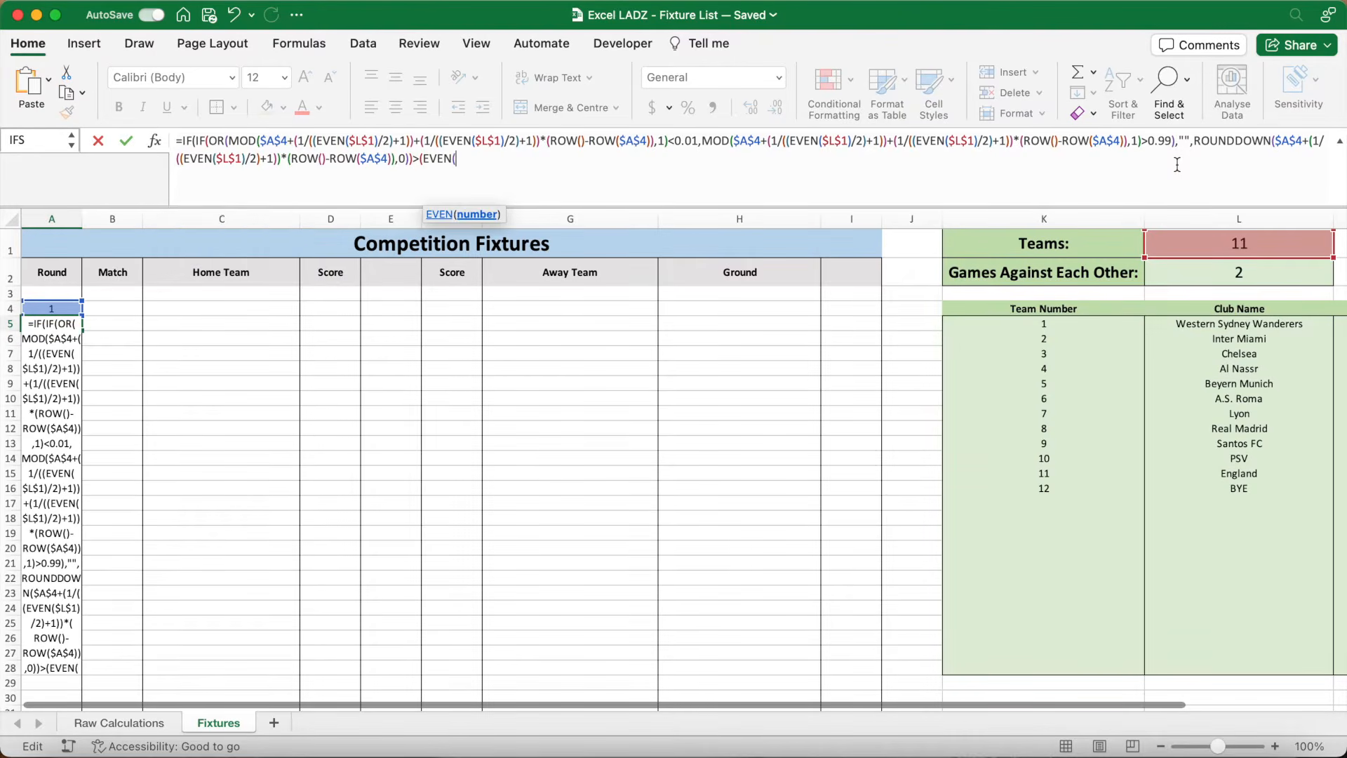
type("L1")
key("F4")
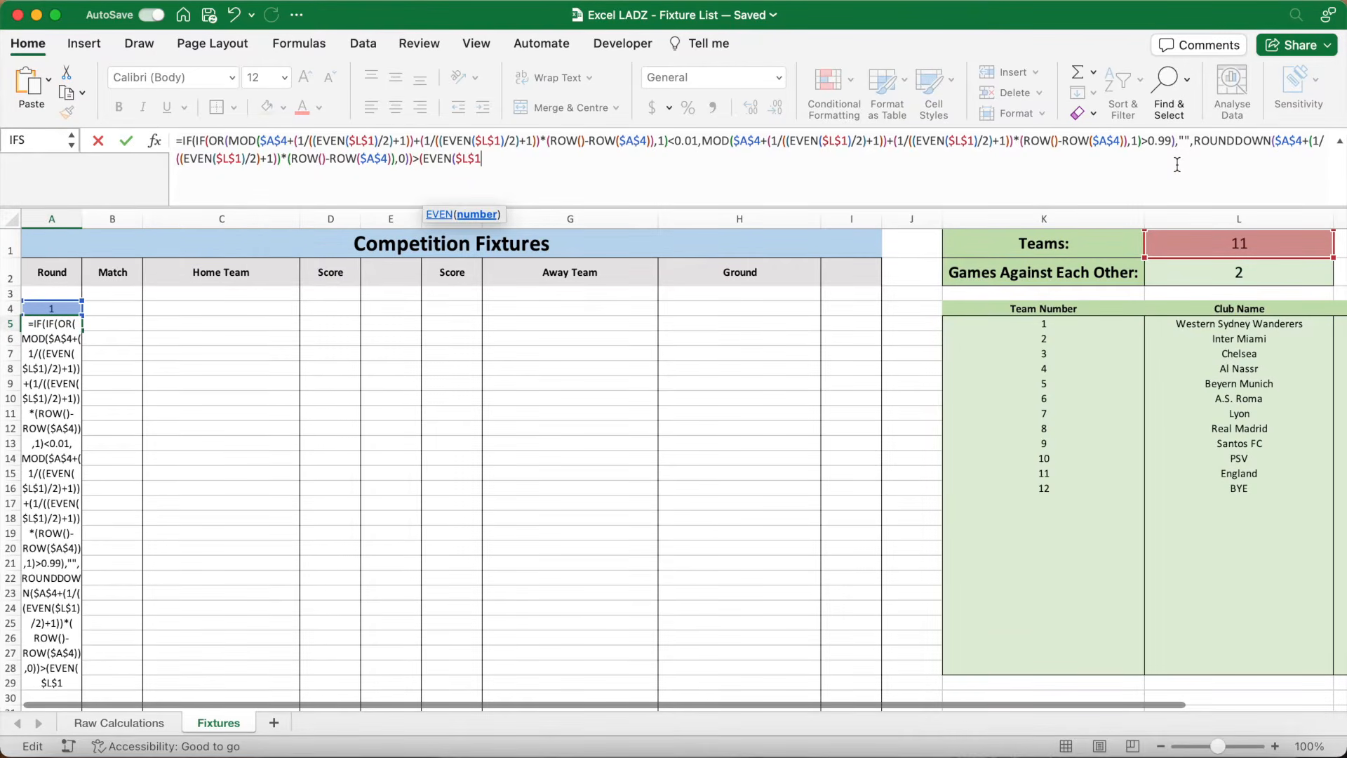
type(")-")
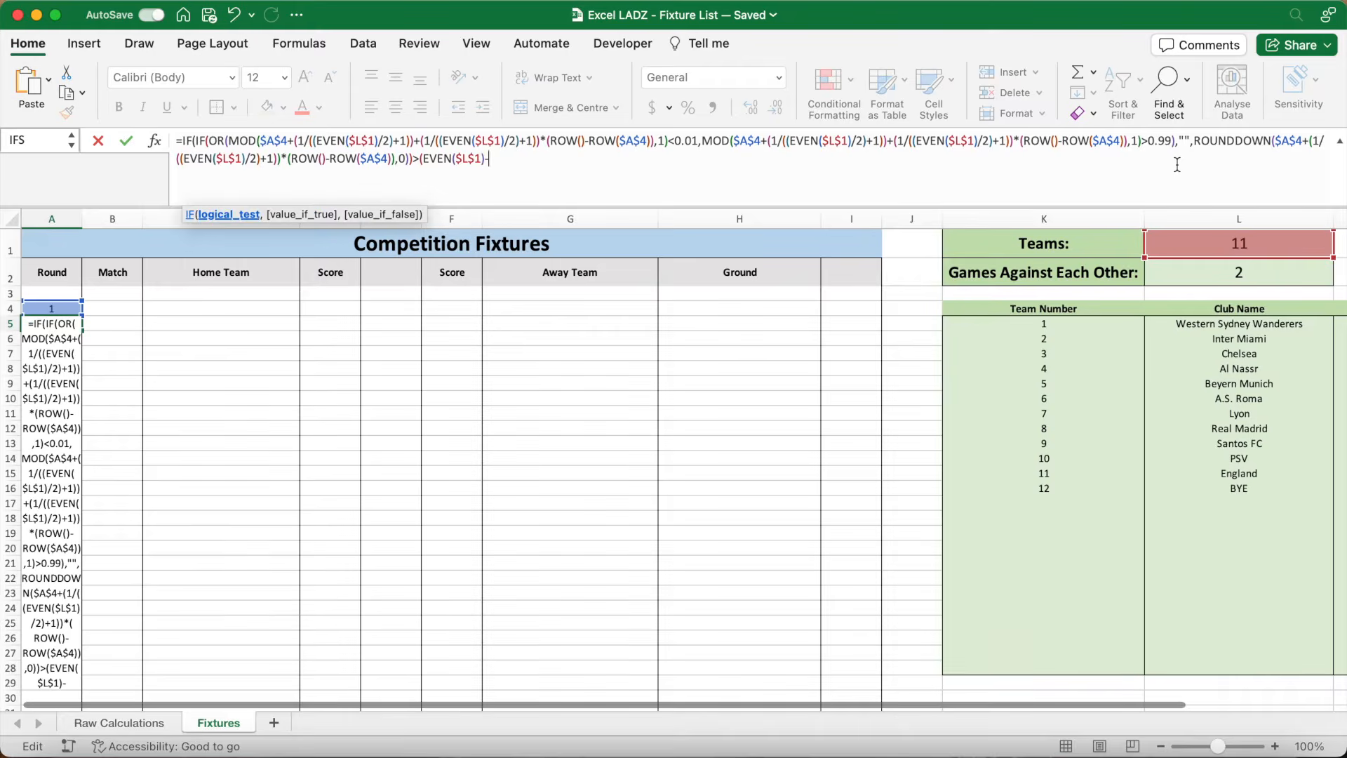
type("1)*$L$2")
key("F4")
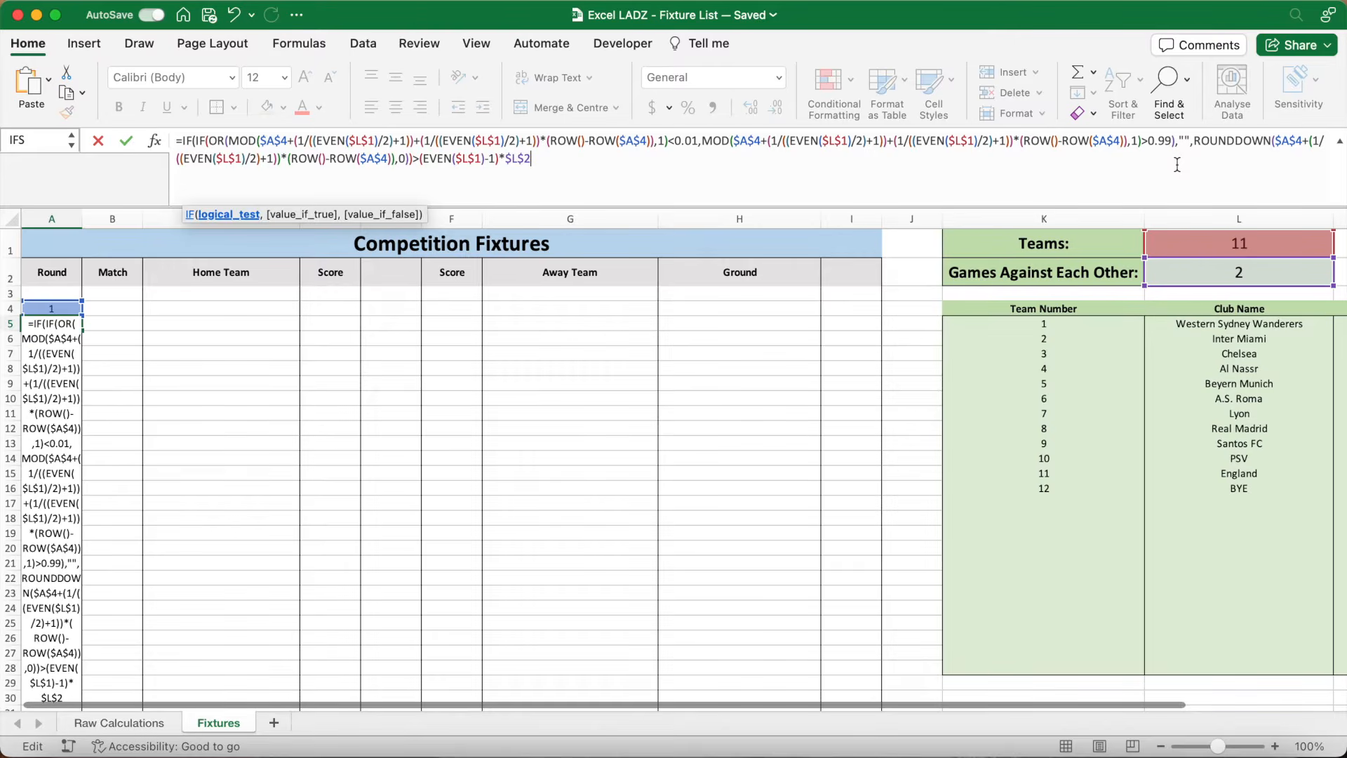
type(",\"\"")
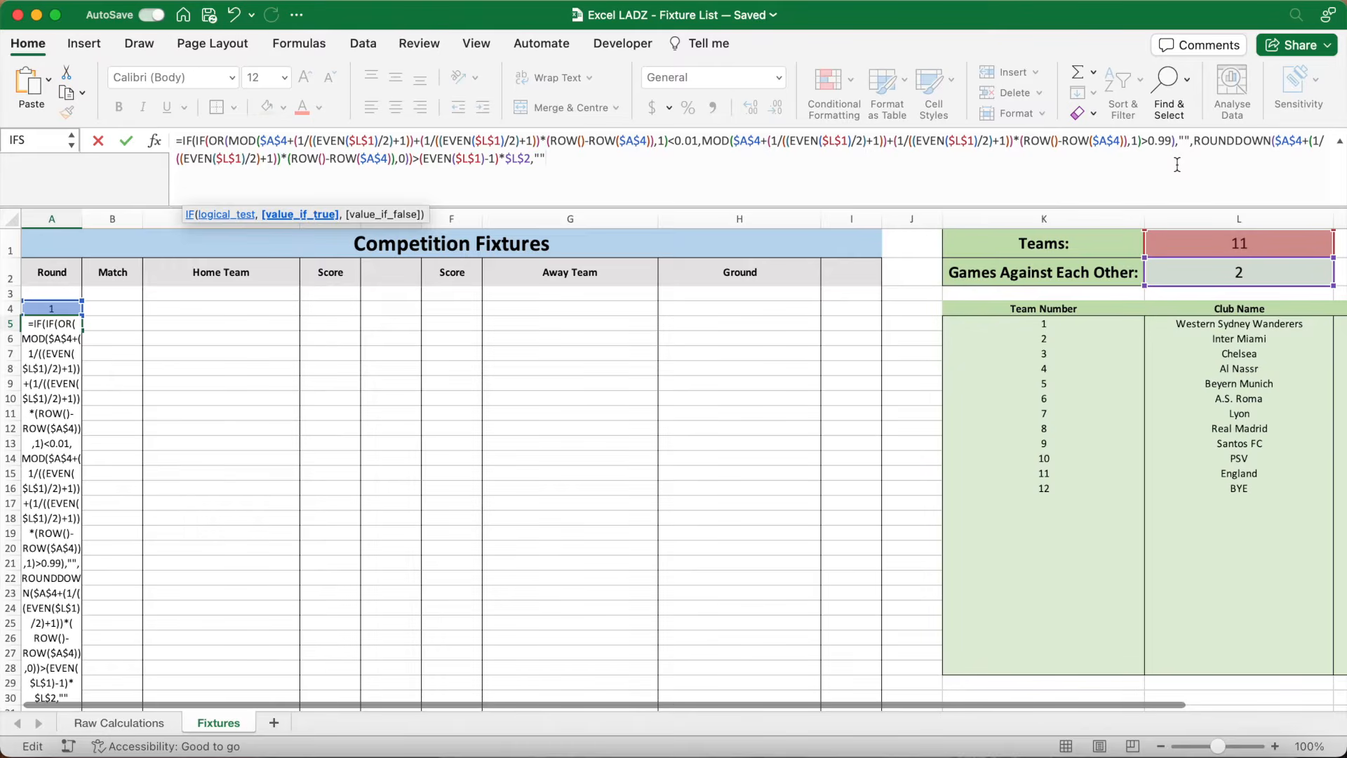
type(",")
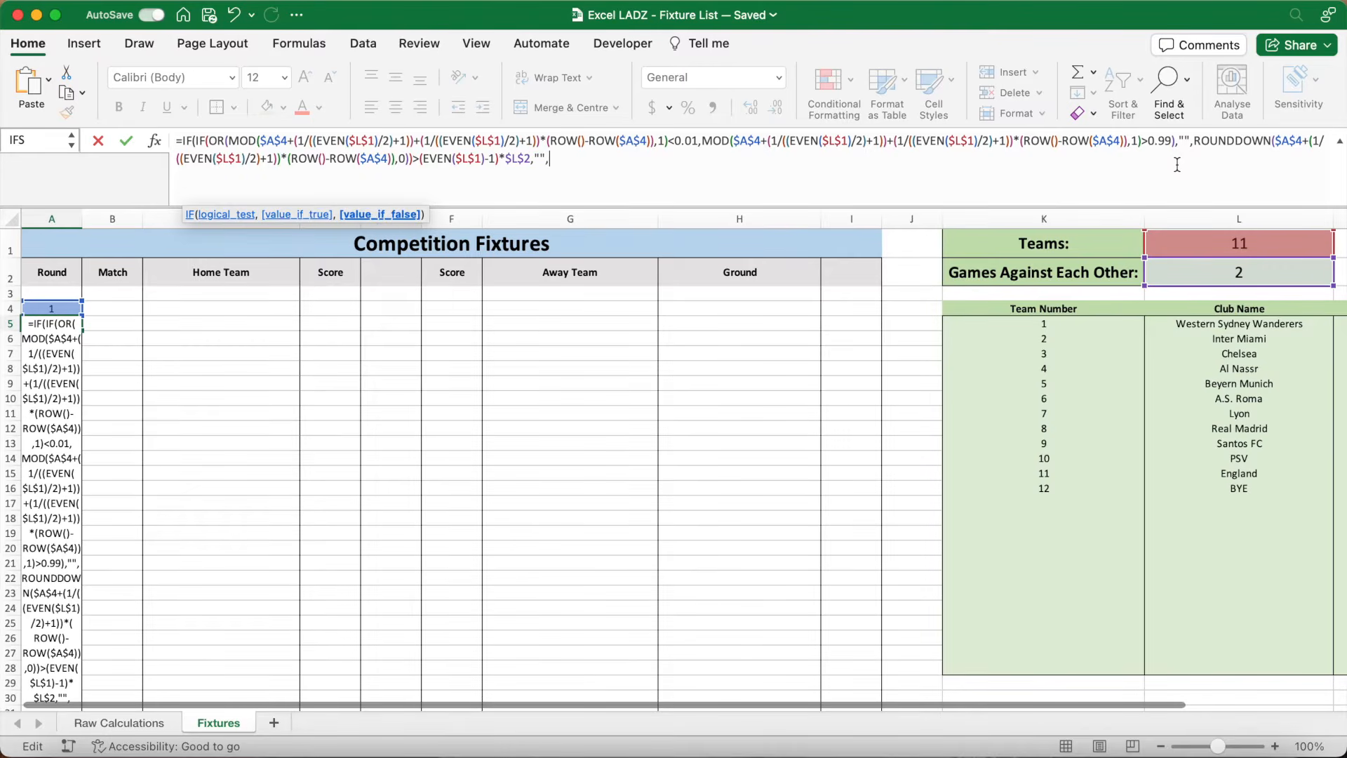
- Copy the whole nested IF(OR(...)) expression in as the outer IF's false value, close the outer IF and enter the A5 formula
left_click(414, 160)
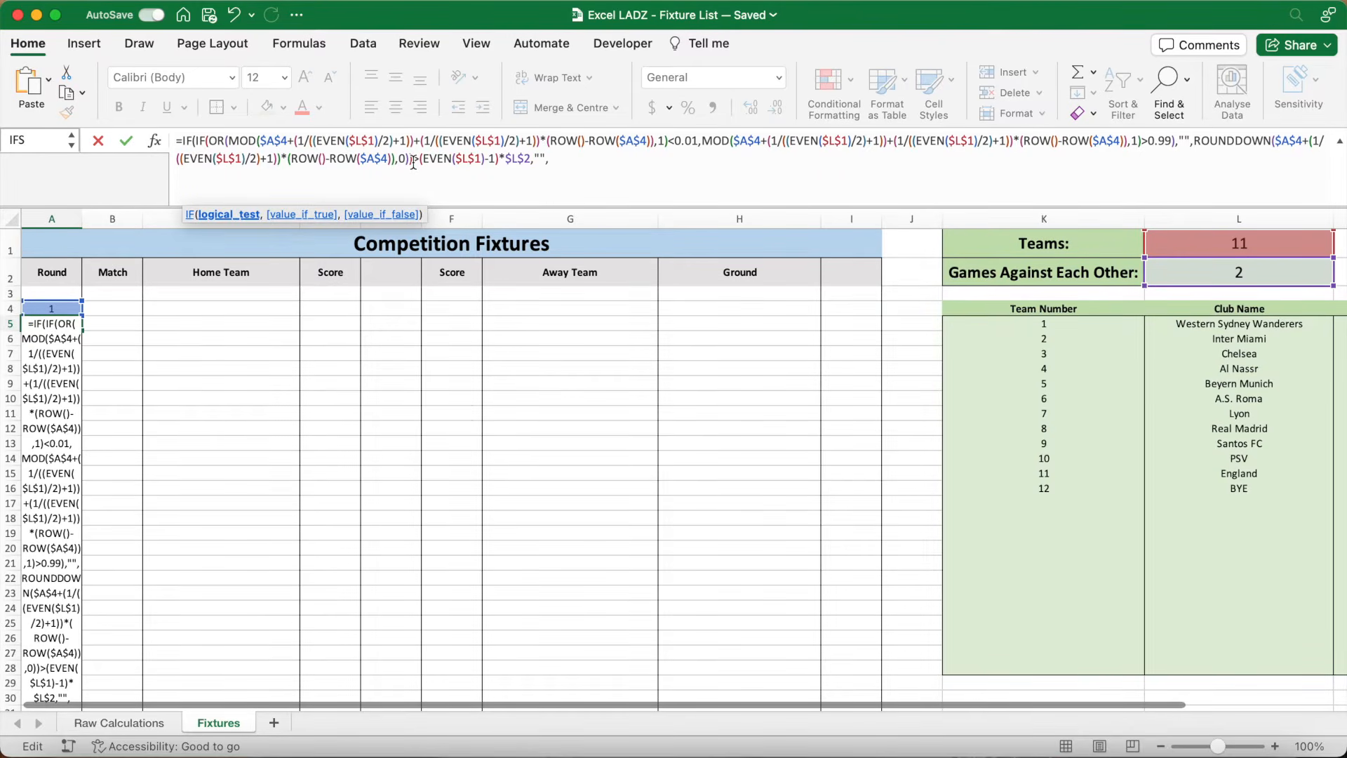
left_click_drag(413, 160, 194, 143)
key("super+c")
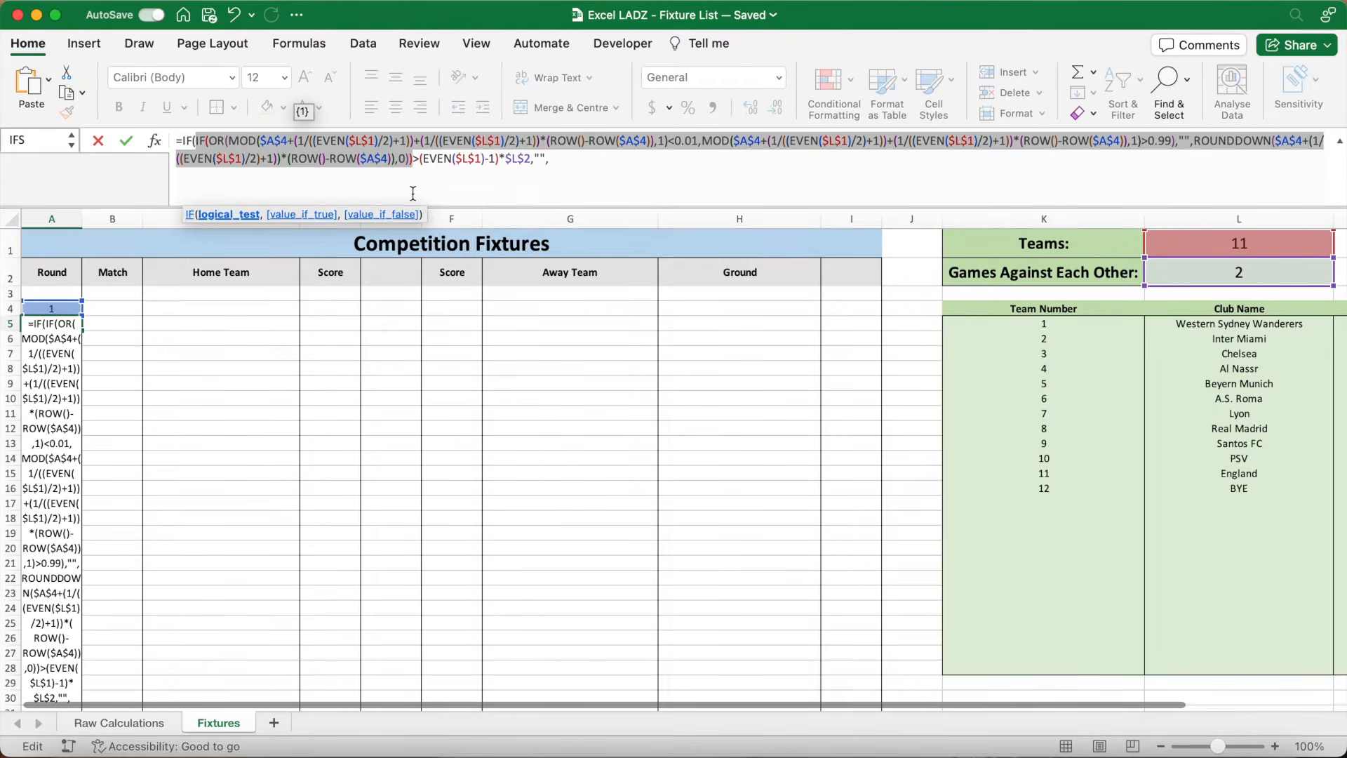
left_click(566, 160)
key("super+v")
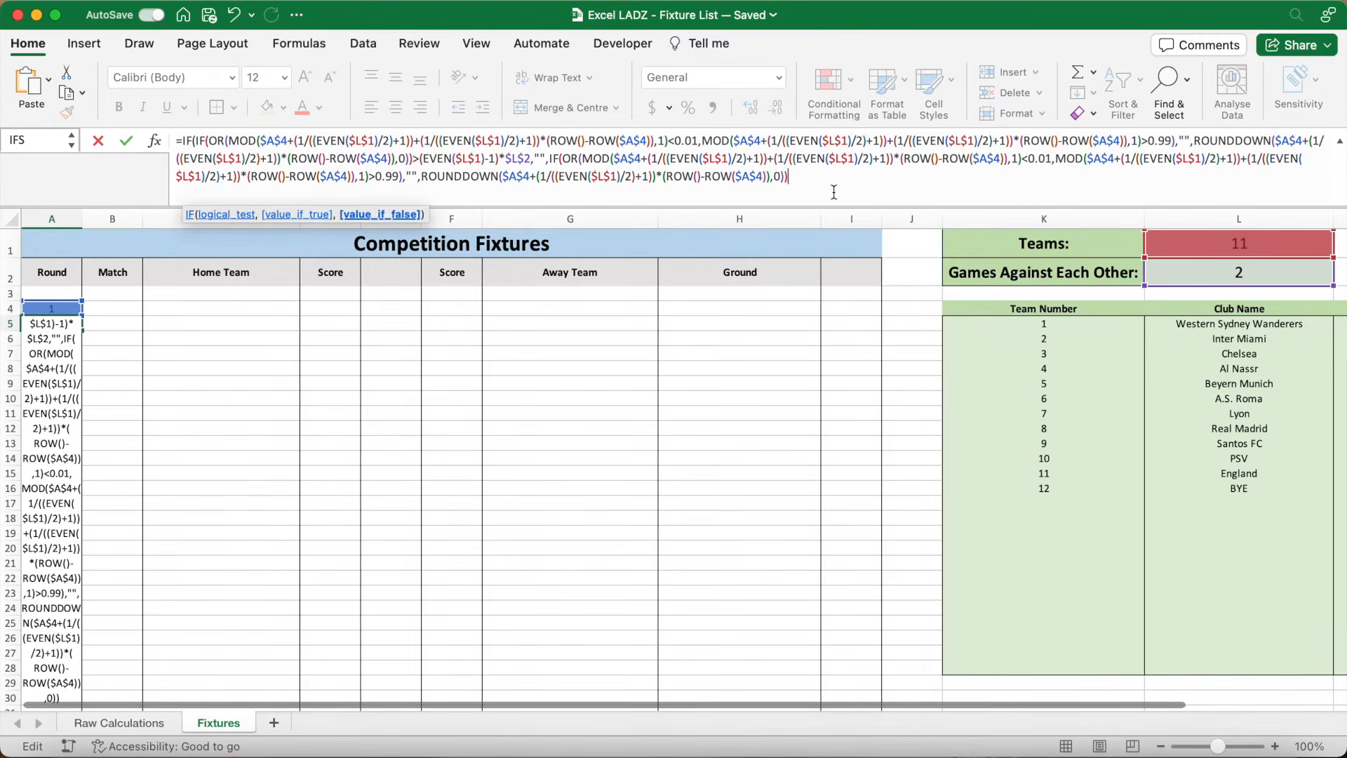
type(")")
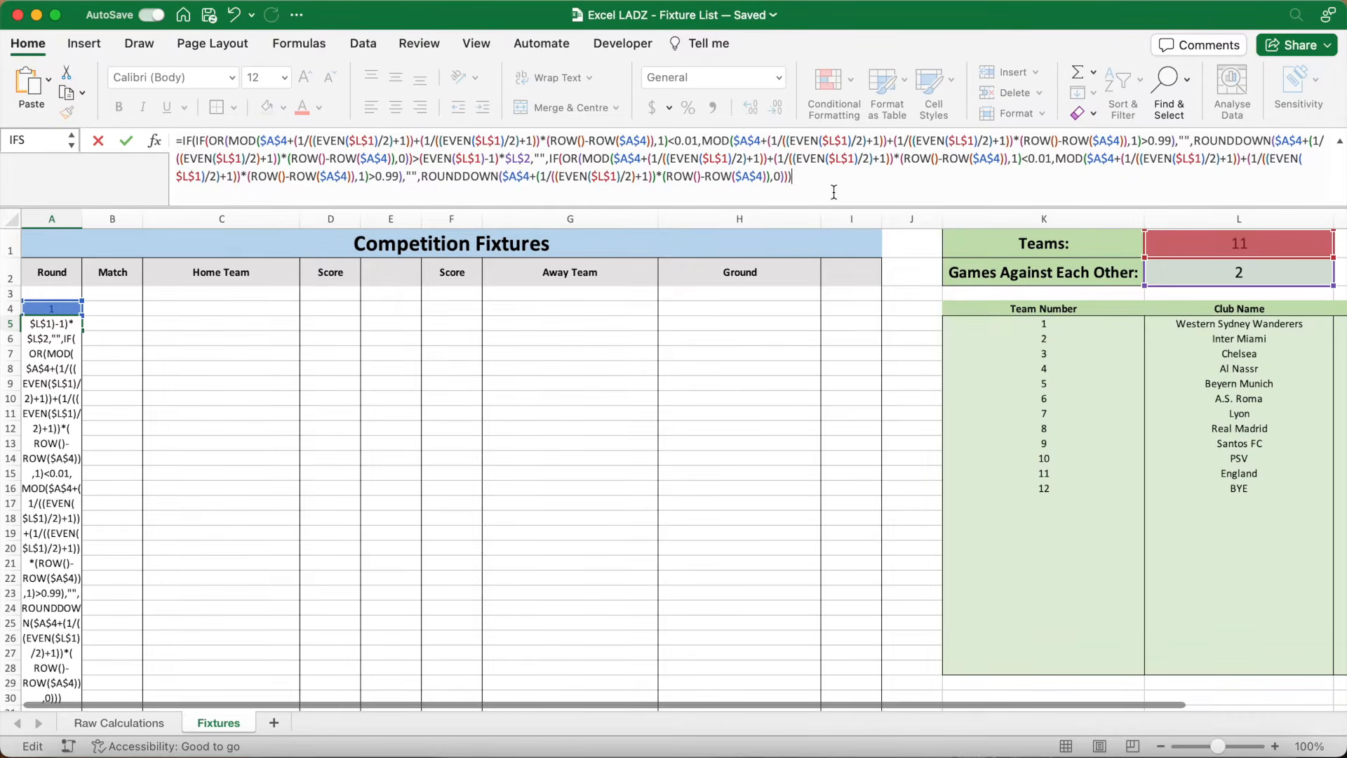
key("Return")
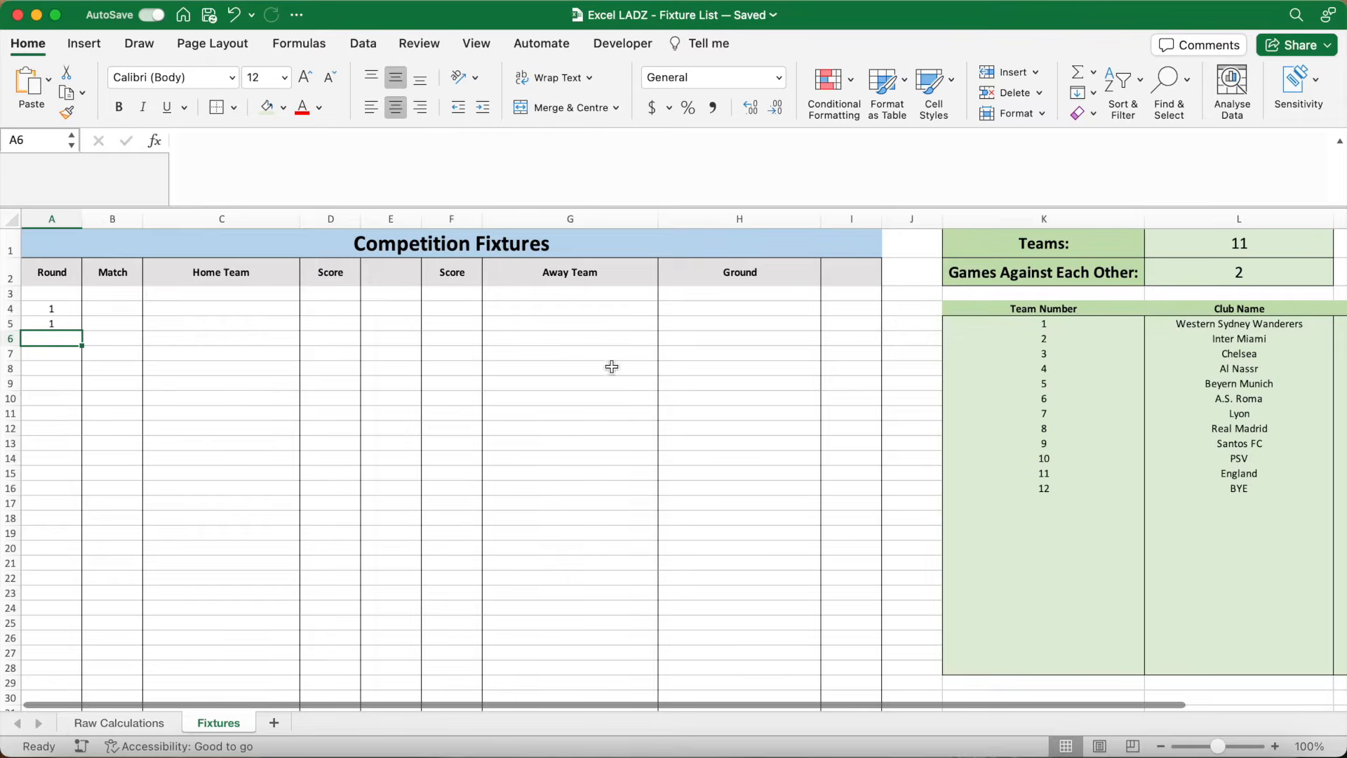
- Fill the Round formula from A5 down to A20
left_click(1229, 254)
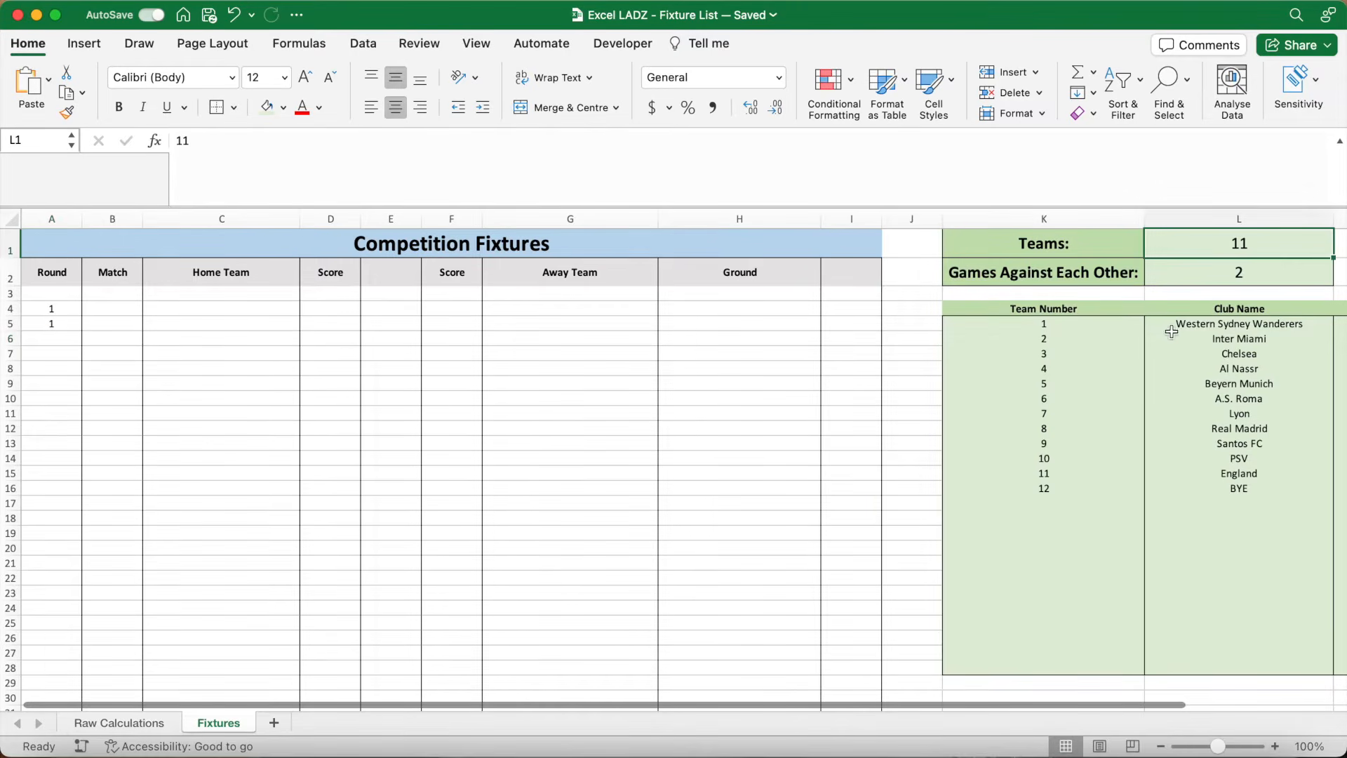
left_click_drag(1050, 324, 1049, 489)
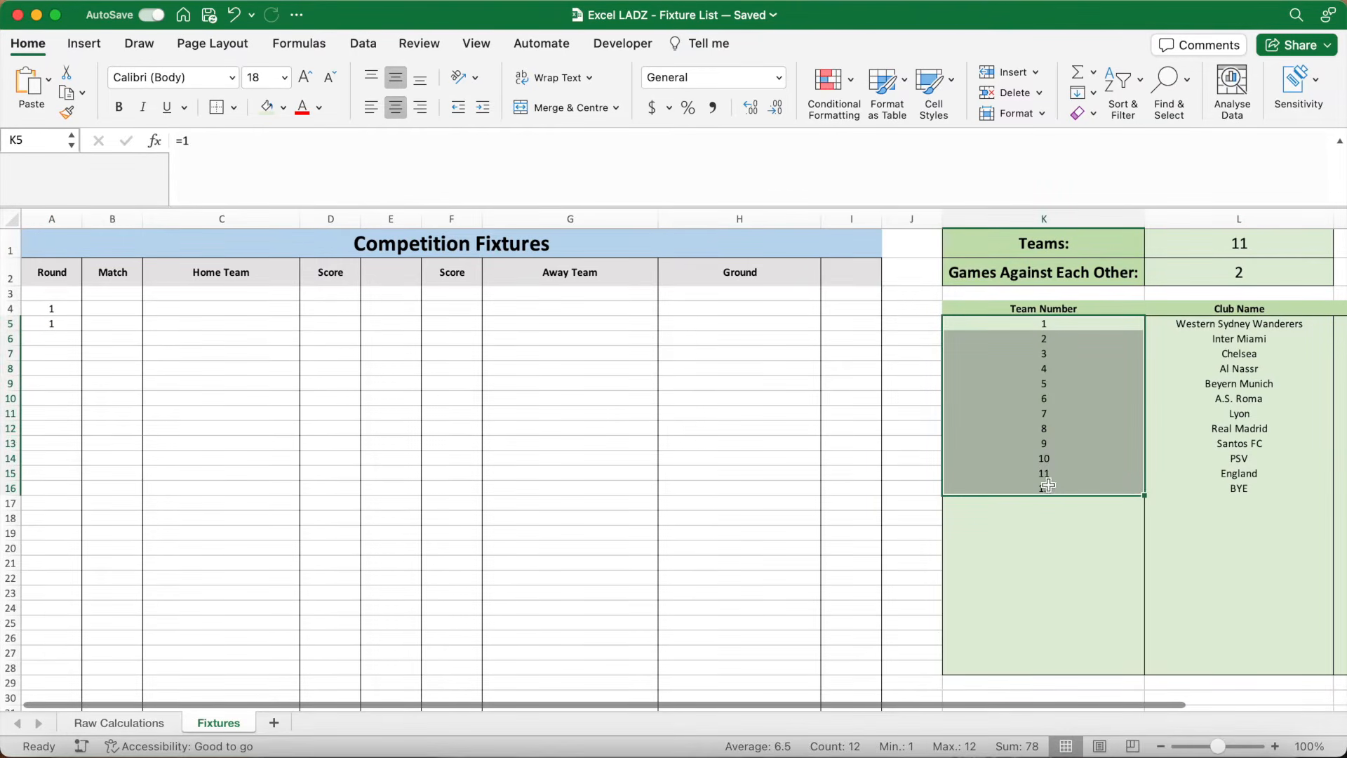
left_click(59, 326)
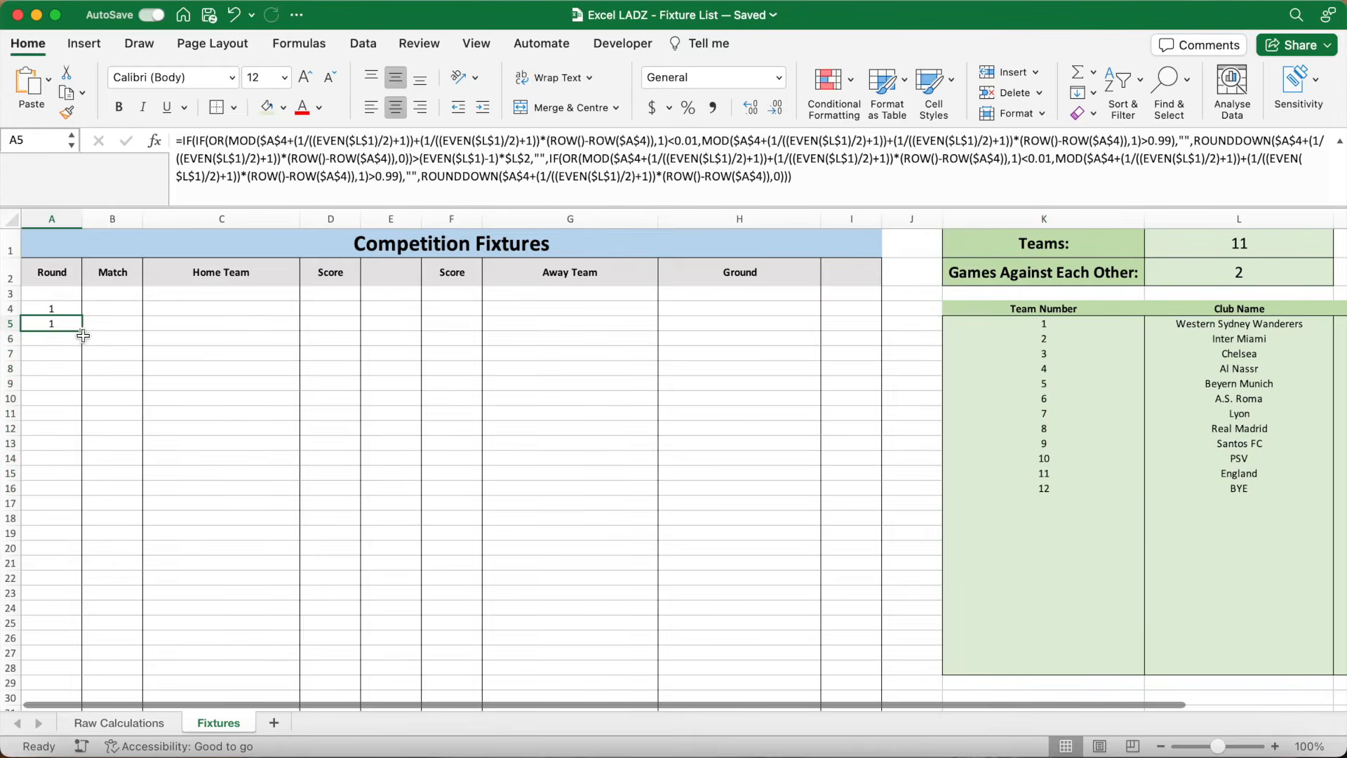
left_click_drag(82, 331, 88, 553)
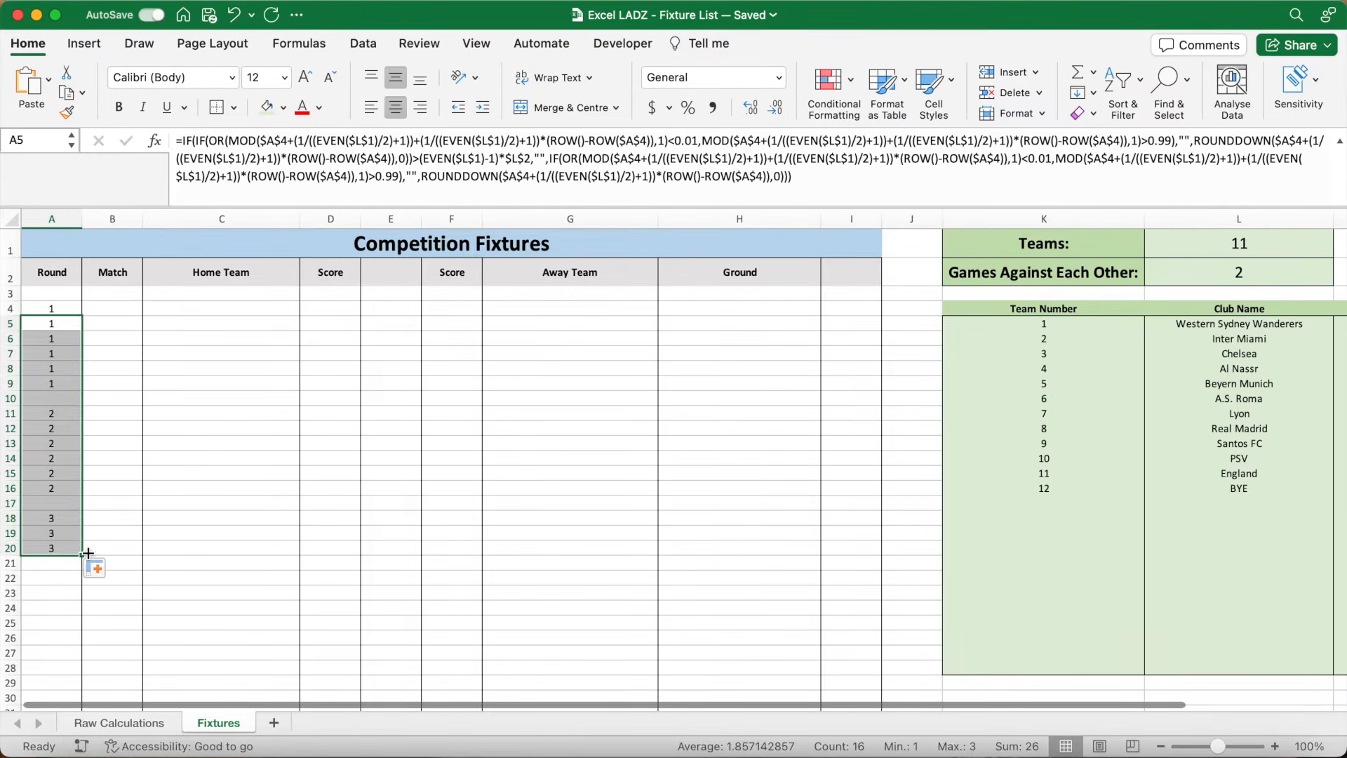
- Examine the filled Round cells one by one from A5 to A17, including the separator rows between rounds
left_click(55, 321)
key("Down")
key("Down")
key("Down")
key("Down")
key("Down")
key("Down")
key("Down")
key("Down")
key("Down")
key("Down")
key("Down")
key("Down")
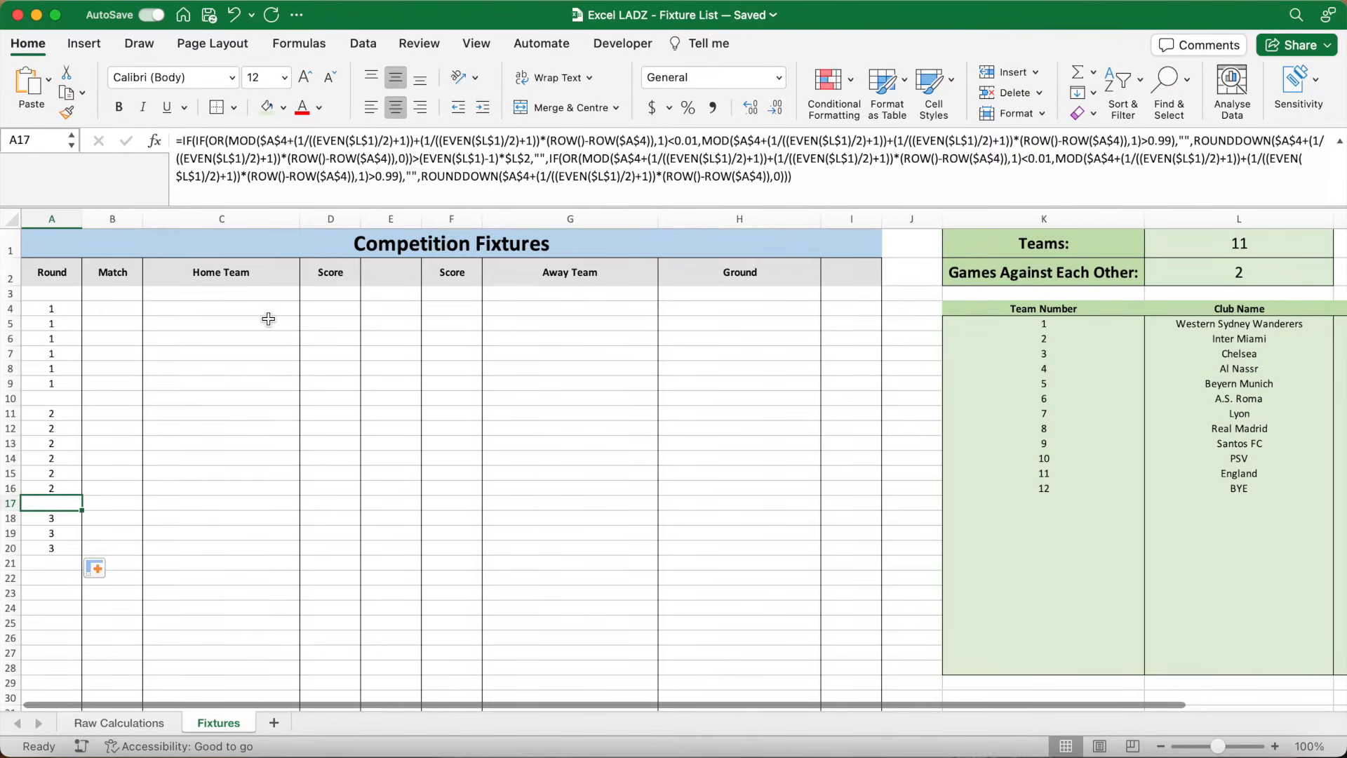
- Extend the Round formula from A20 down to A1000, the last row of the fixtures table
left_click_drag(68, 519, 69, 627)
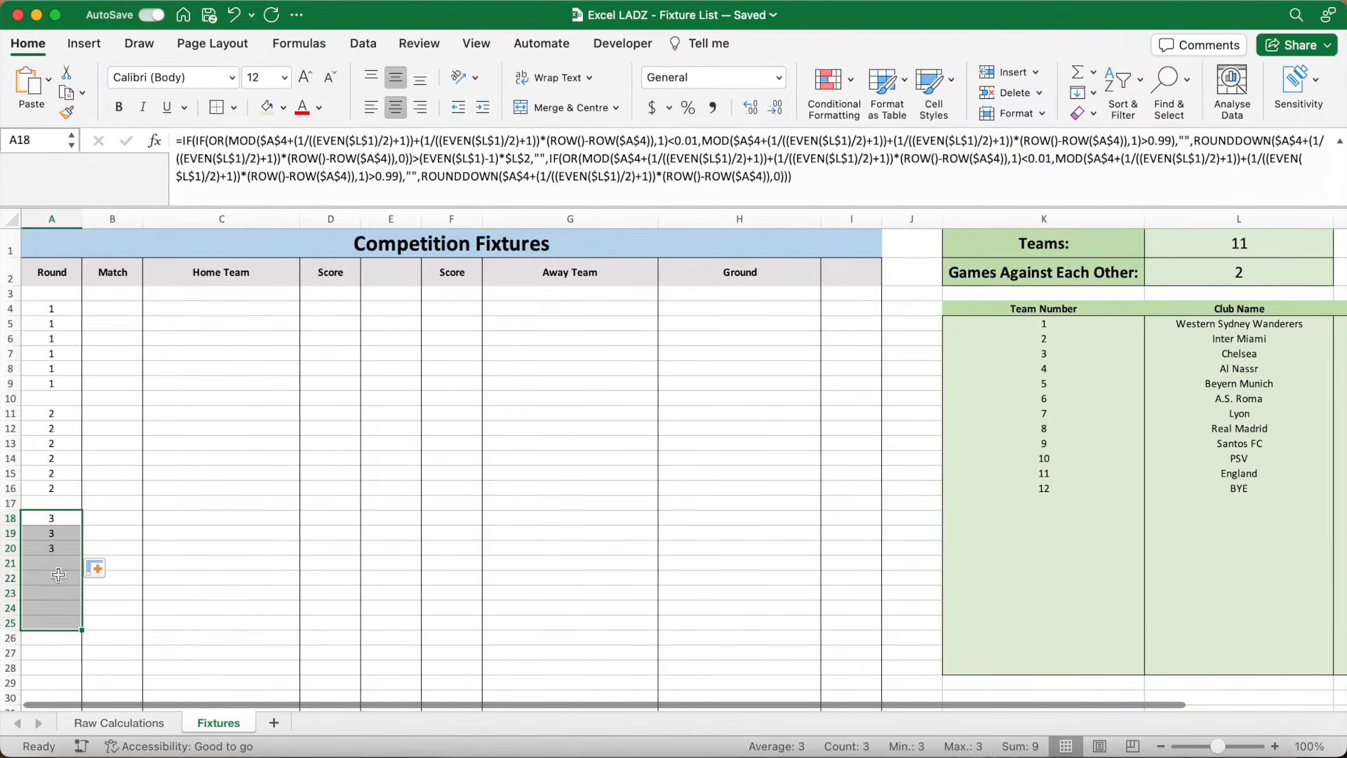
left_click(53, 550)
left_click_drag(81, 556, 59, 692)
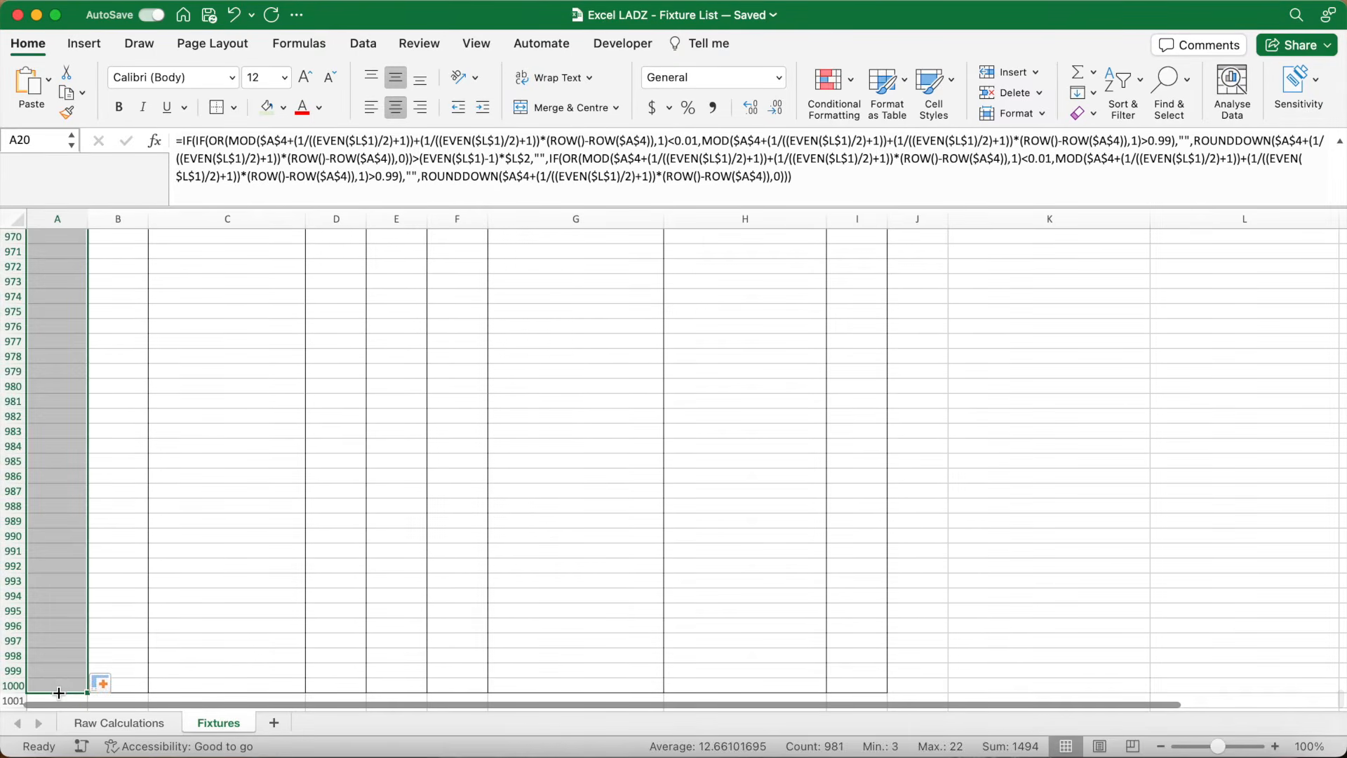
- Review the Round column from the table's end back to its start, checking how the round numbers are grouped
left_click(53, 489)
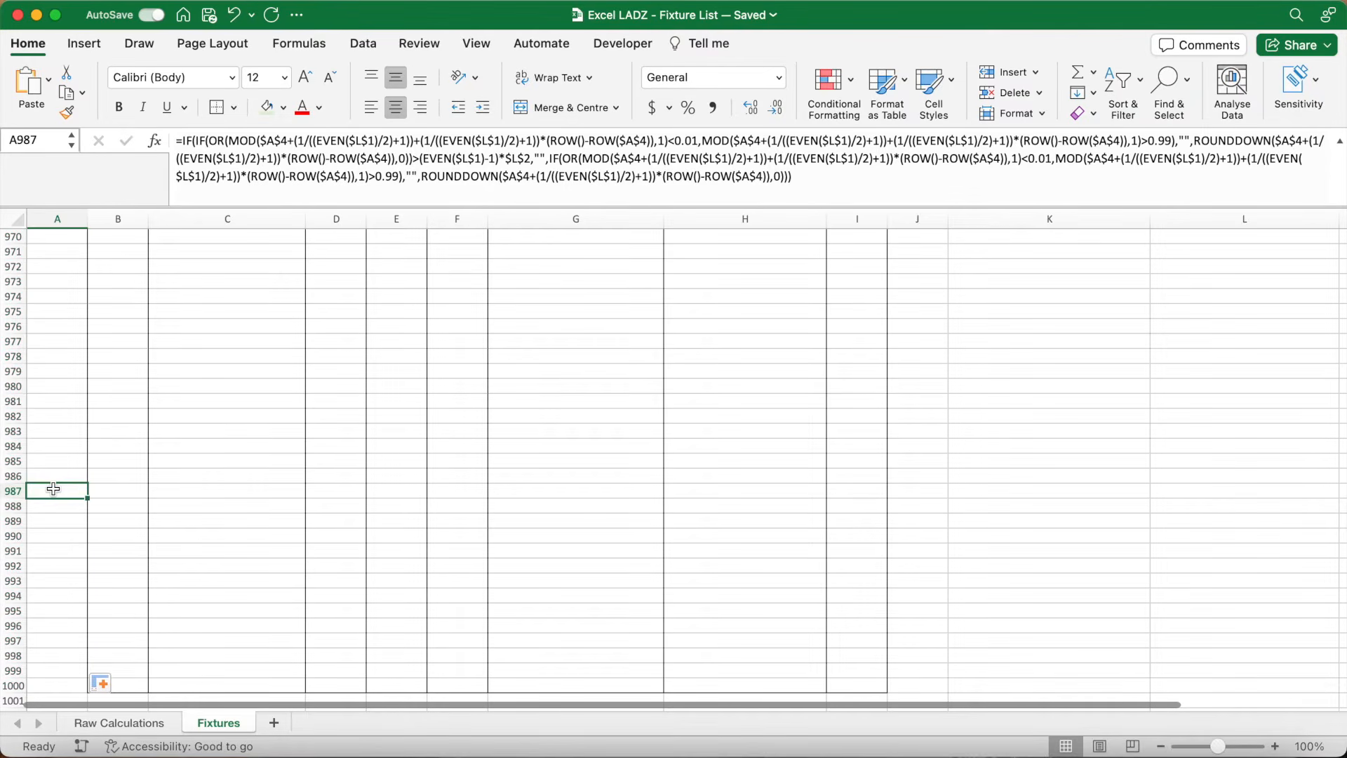
key("super+shift+Up")
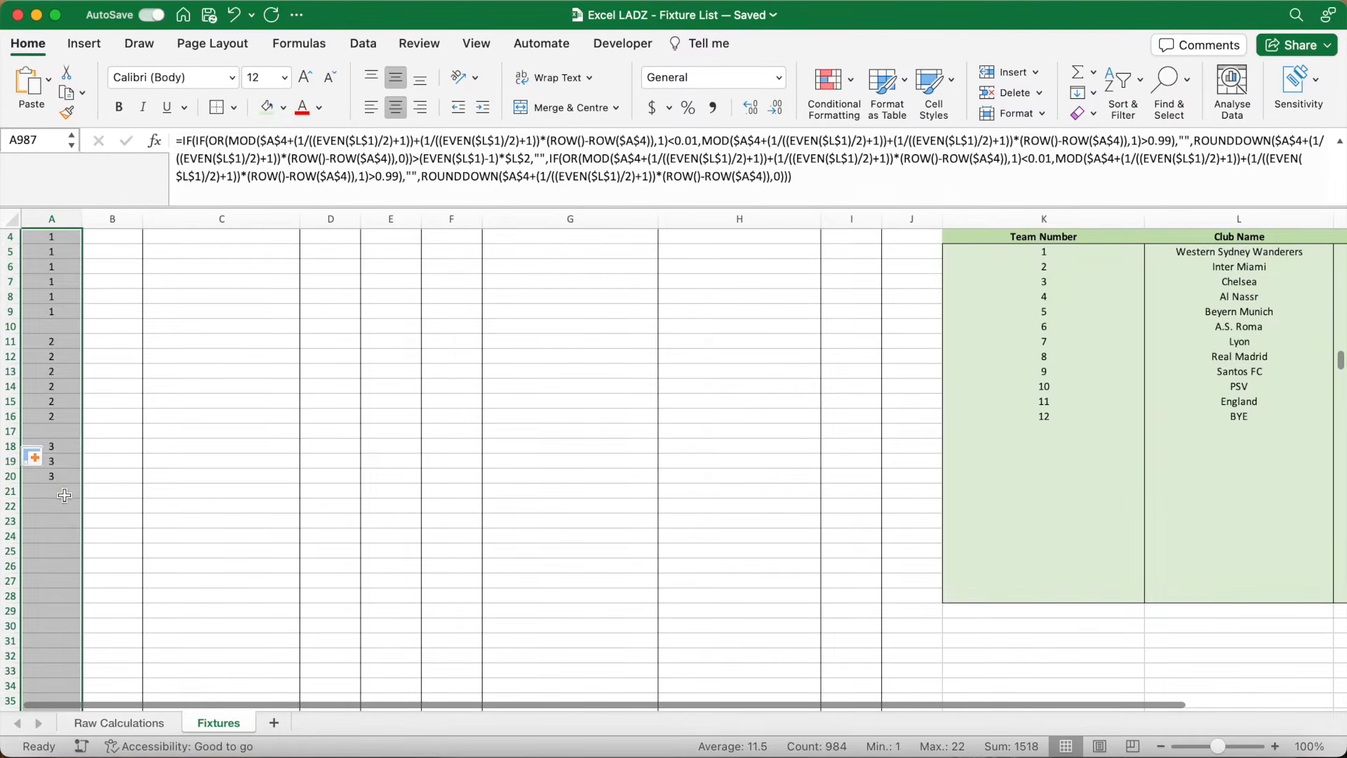
left_click(63, 495)
scroll(62, 561, "down", 15)
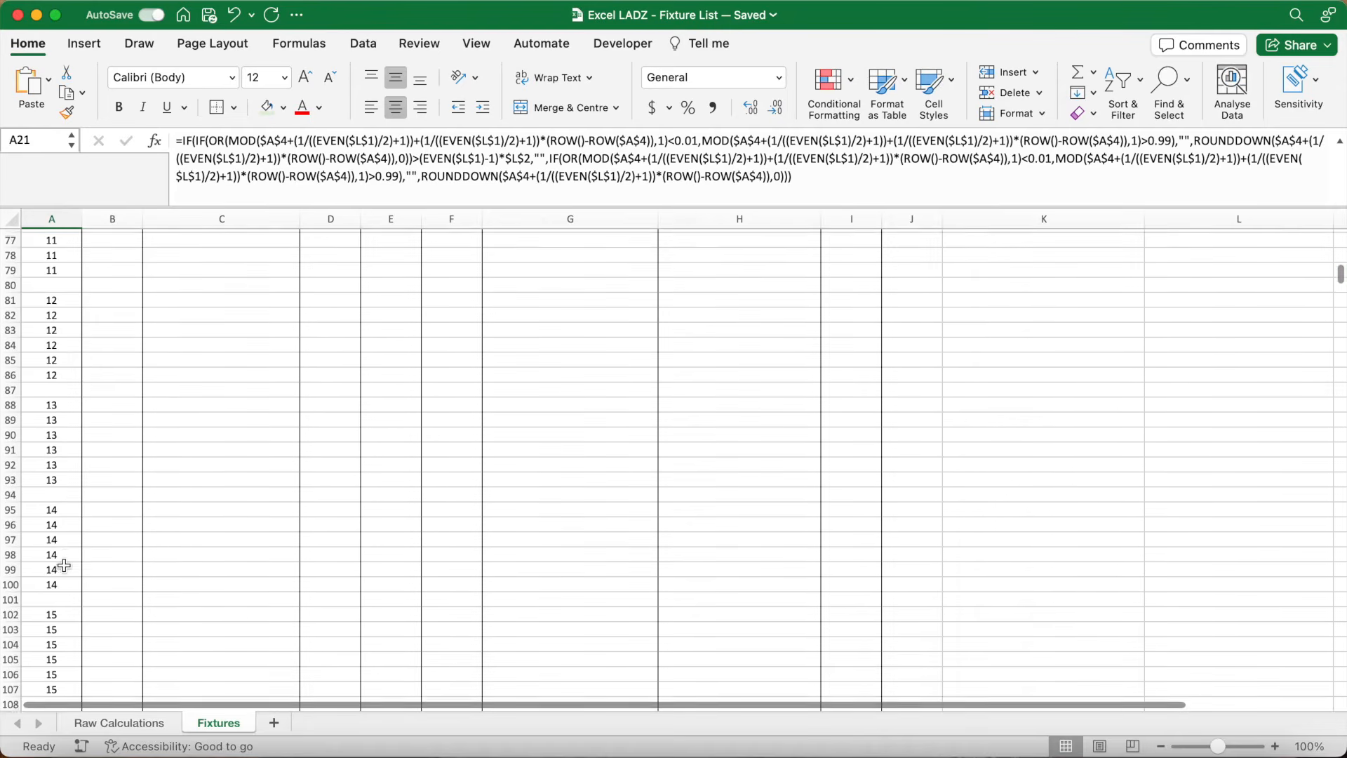
scroll(64, 566, "up", 14)
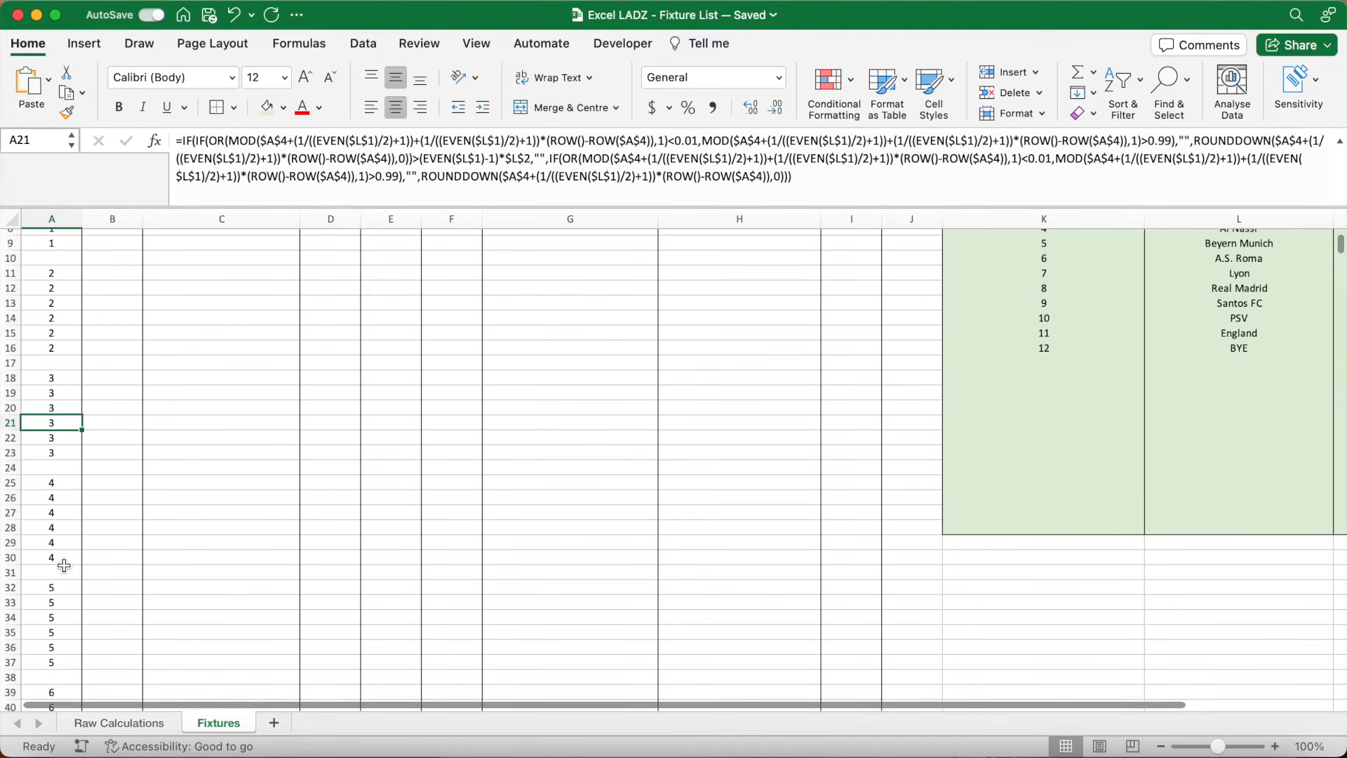
left_click_drag(57, 486, 61, 662)
left_click(63, 575)
scroll(61, 660, "down", 9)
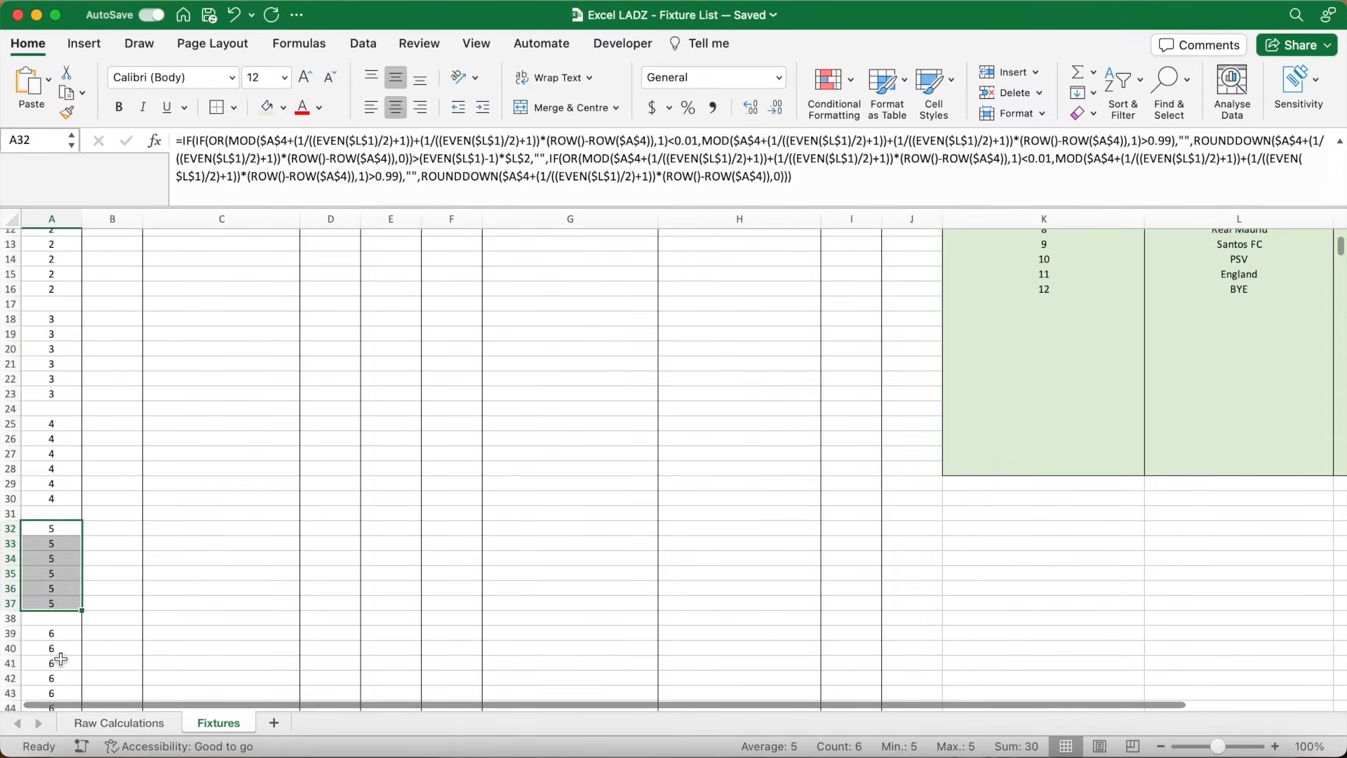
- Review the Round column down to its last round, checking that round's matches and the separator row above it
scroll(61, 660, "down", 20)
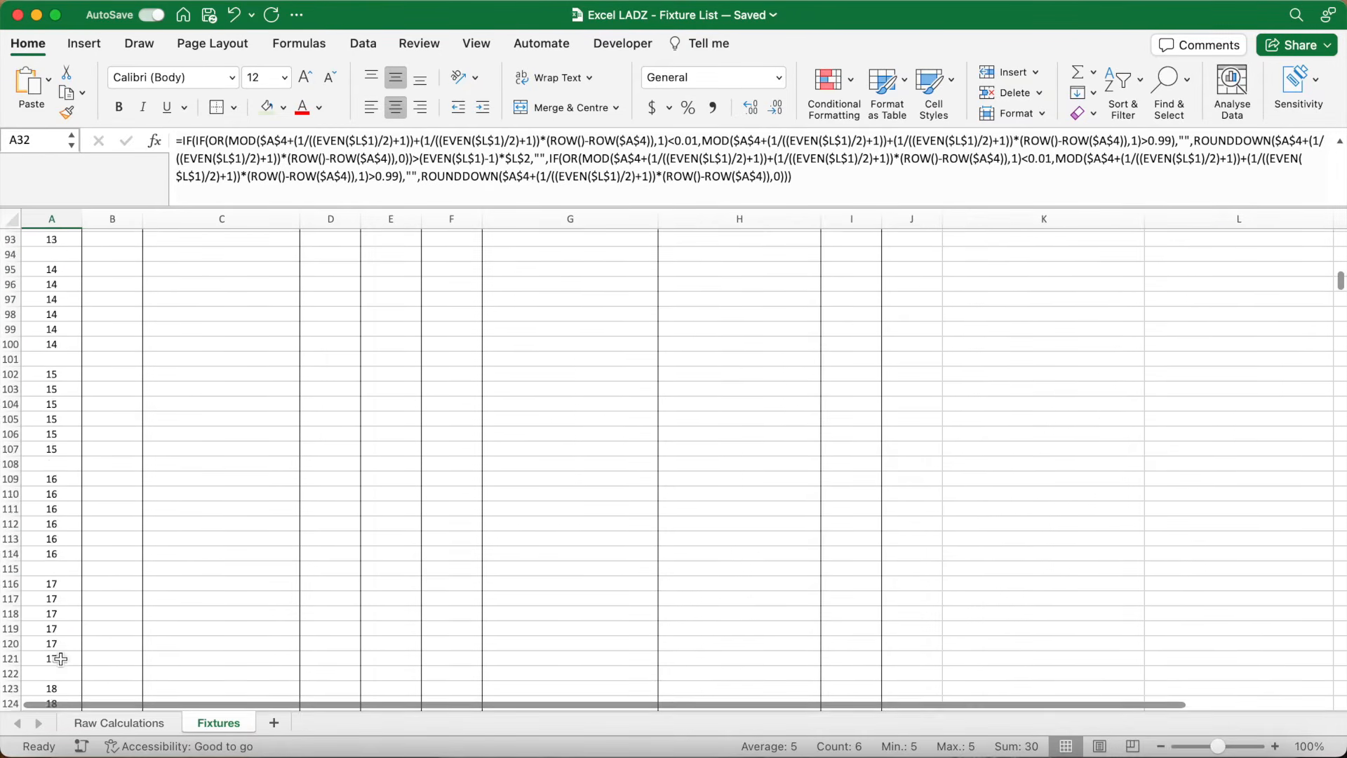
scroll(61, 660, "down", 11)
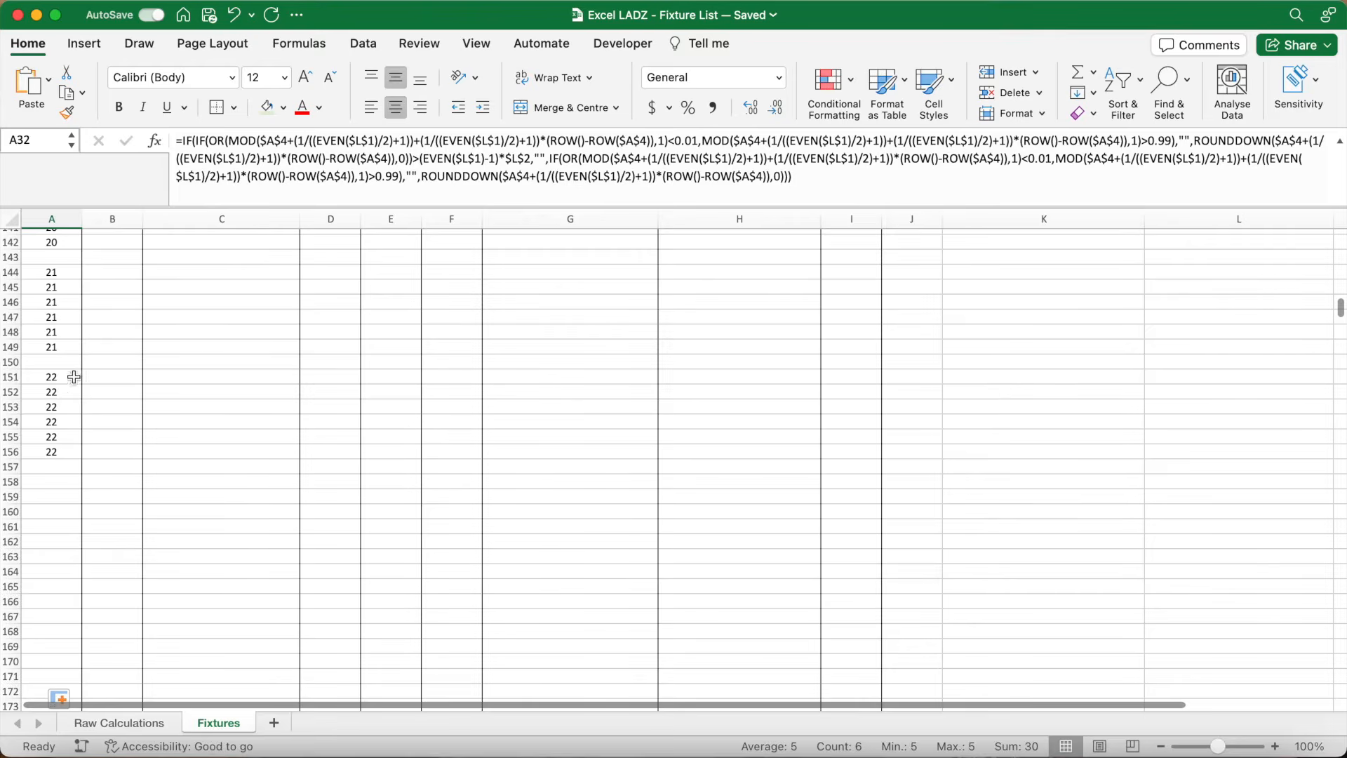
left_click_drag(58, 378, 58, 447)
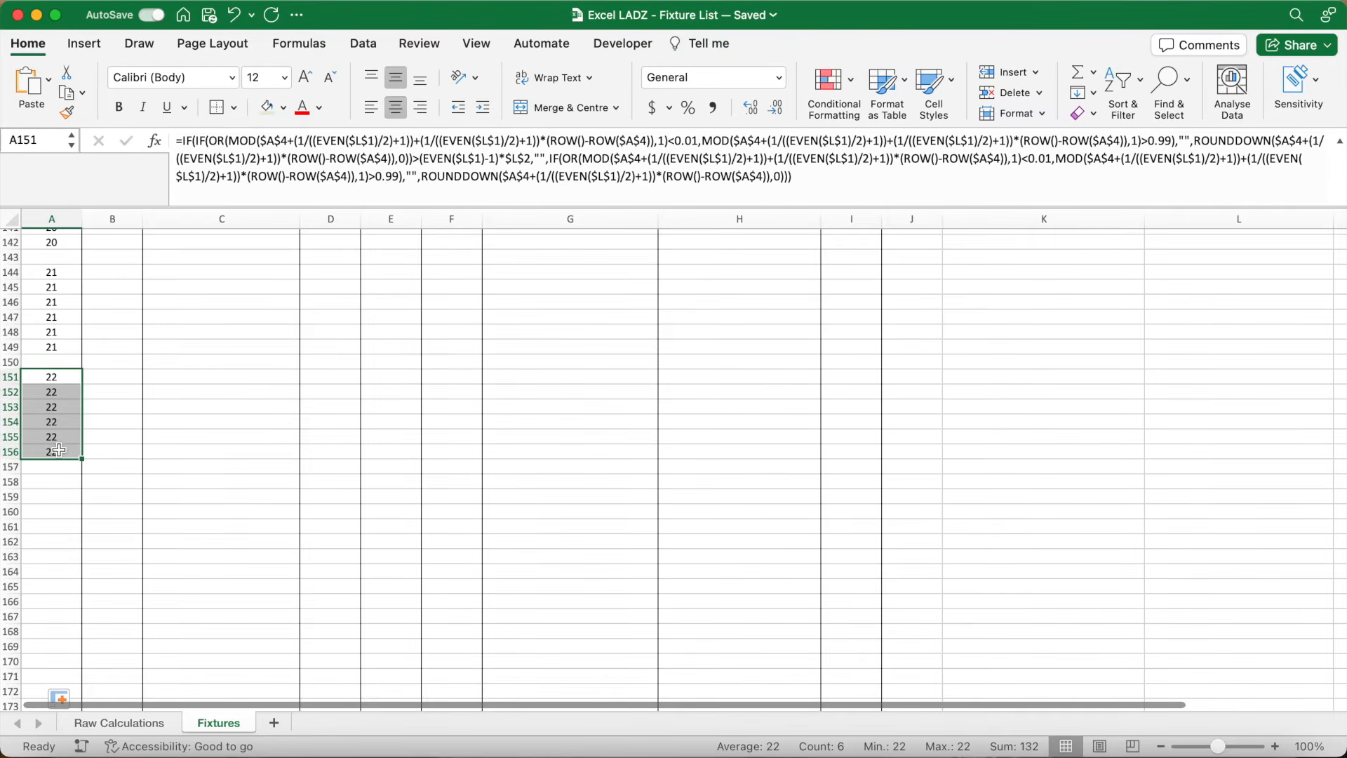
left_click(70, 361)
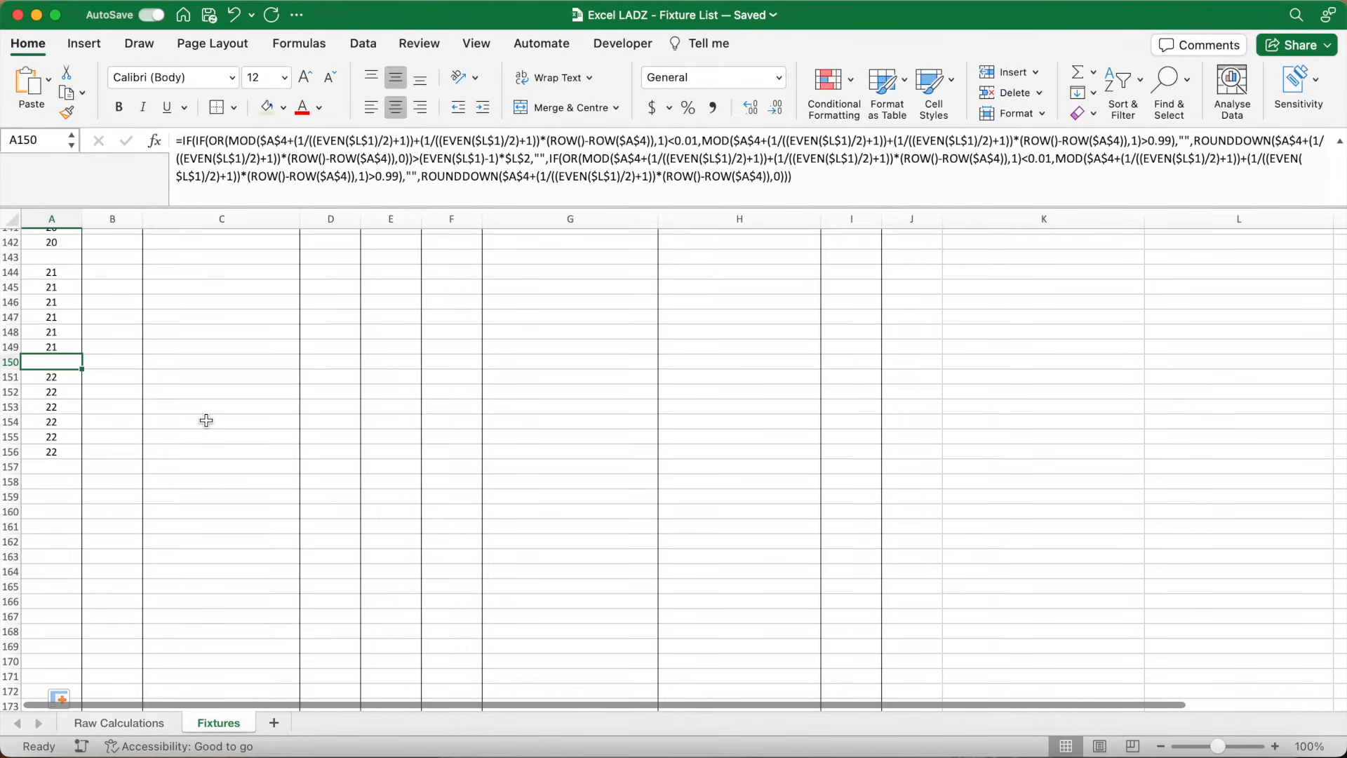
- Enter =1 as the first match number in B4 of the Match column
key("super+shift+Up")
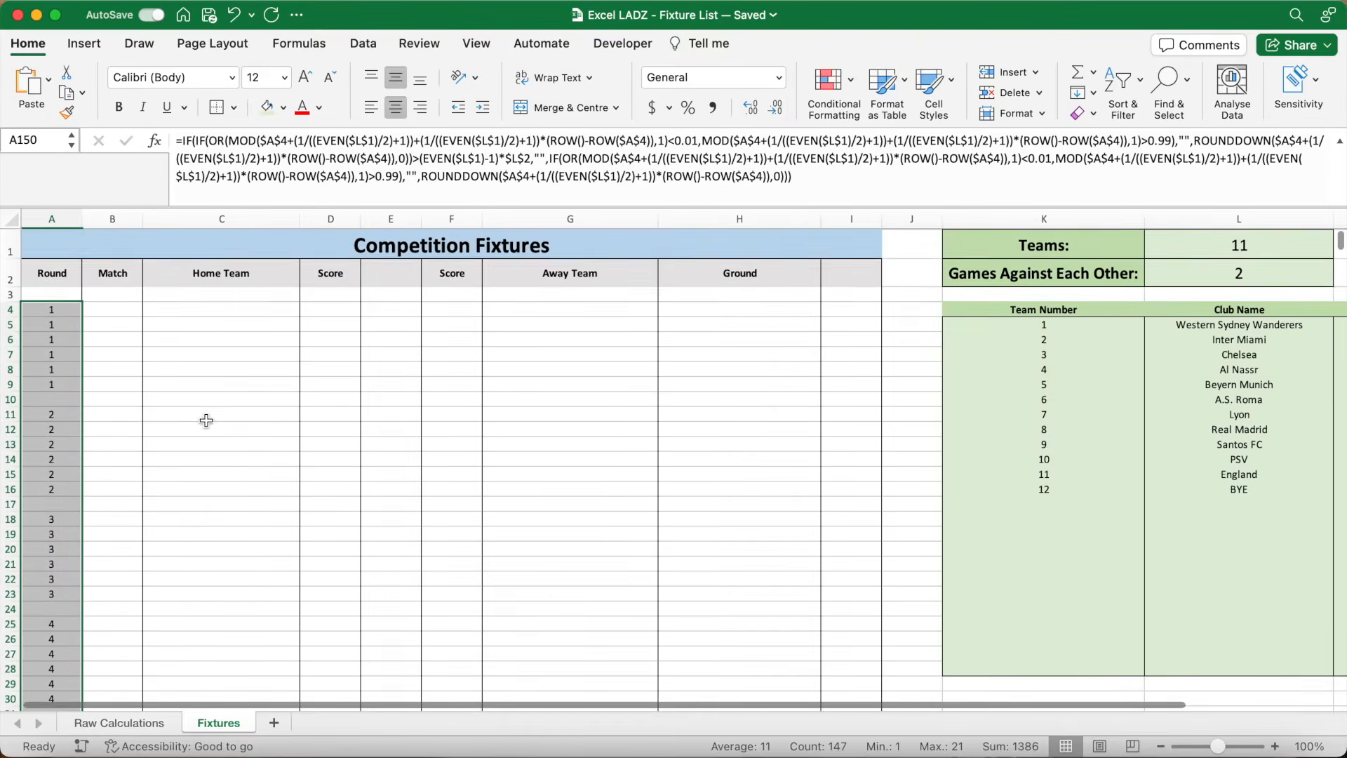
left_click(112, 310)
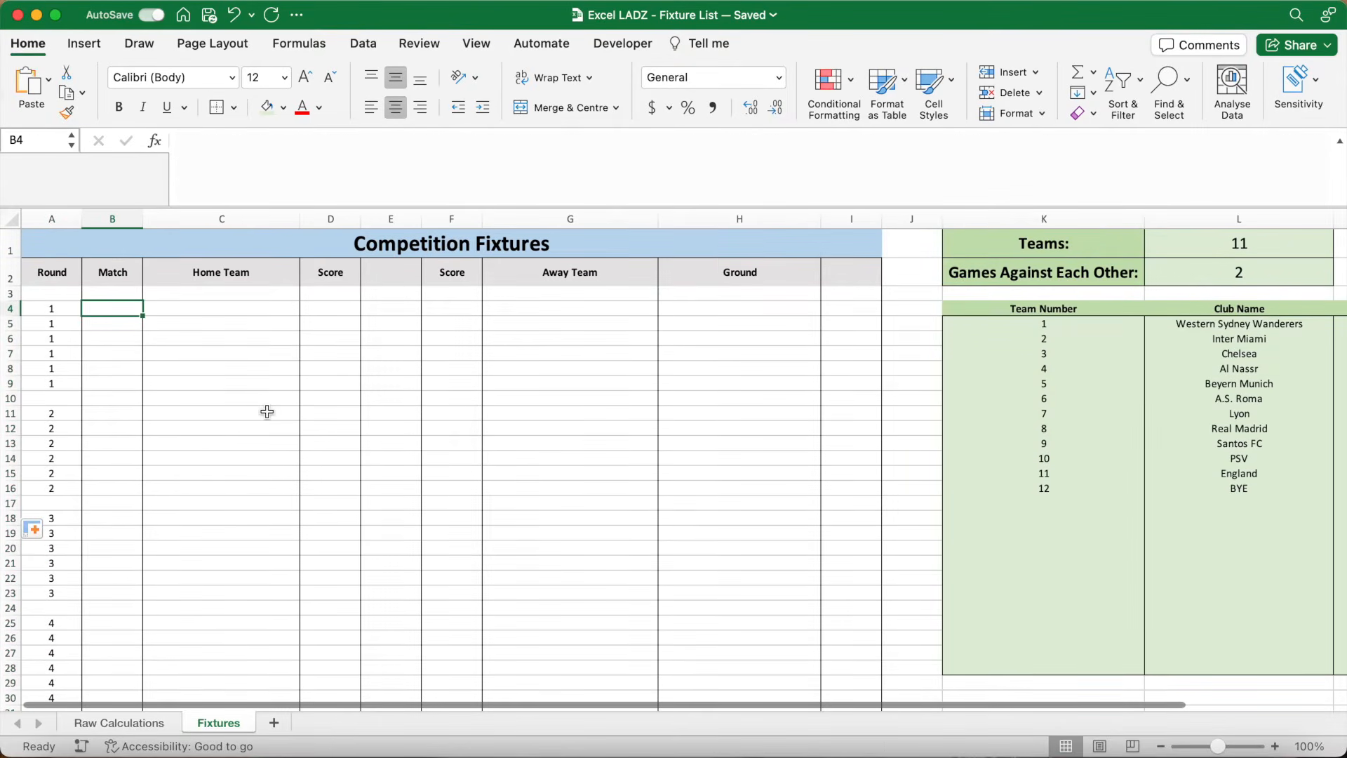
type("=1")
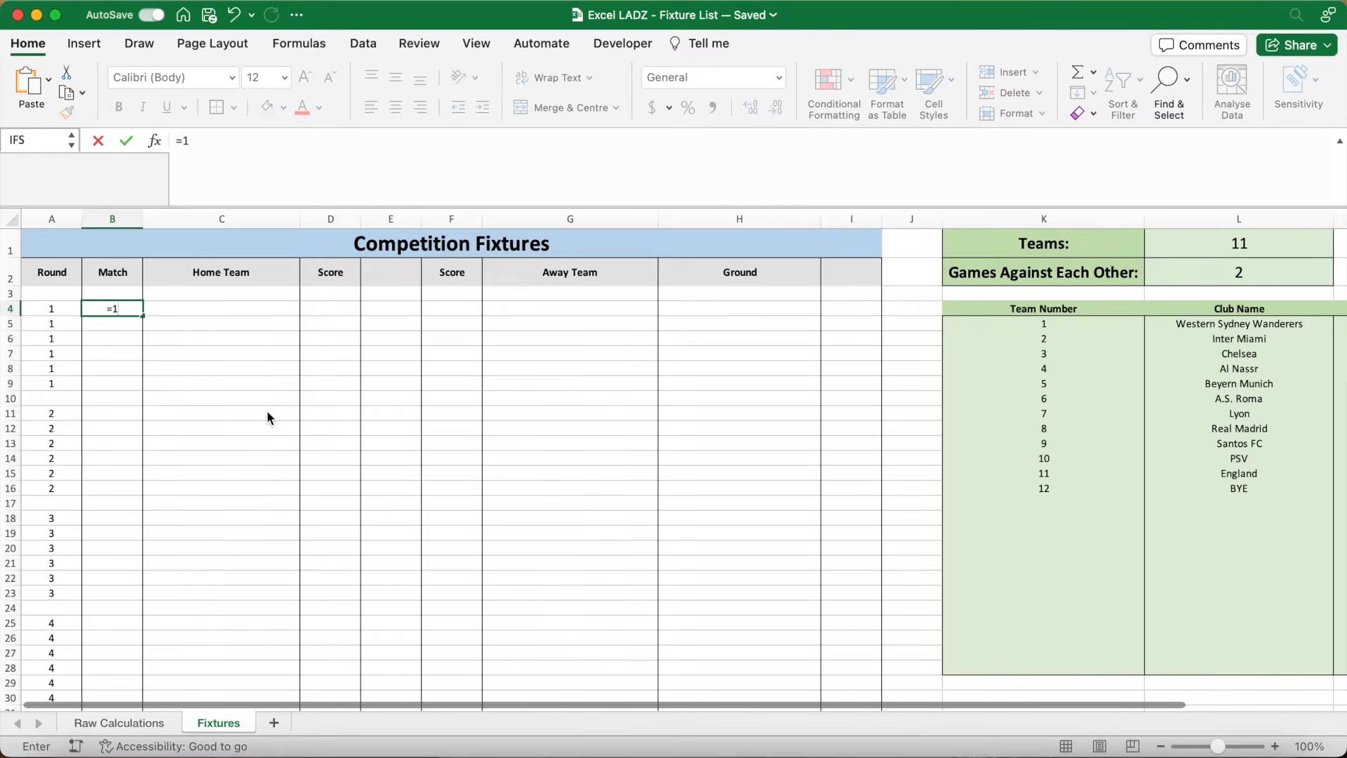
key("Return")
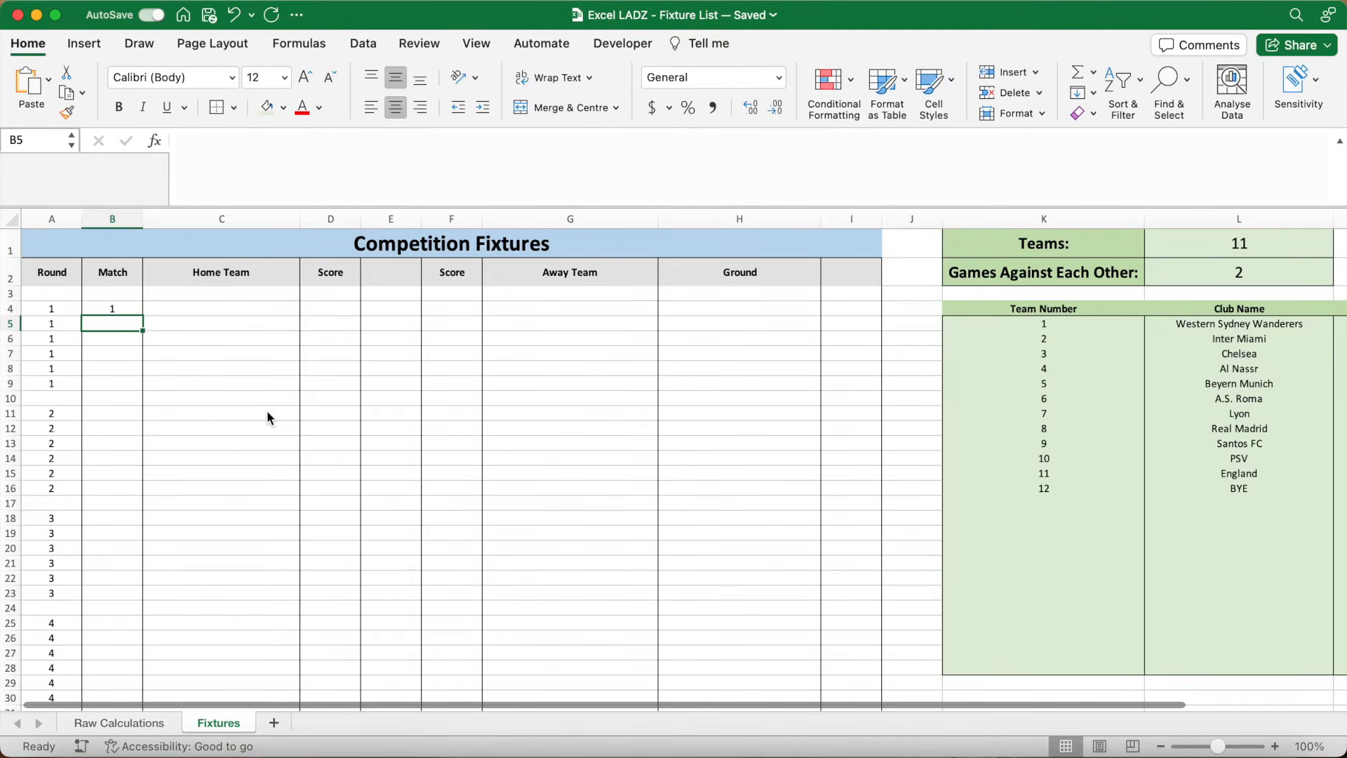
- Begin the Match formula in B5 with =IF(ISNUMBER(A5)=TRUE, to test whether the row has a round number
left_click(234, 158)
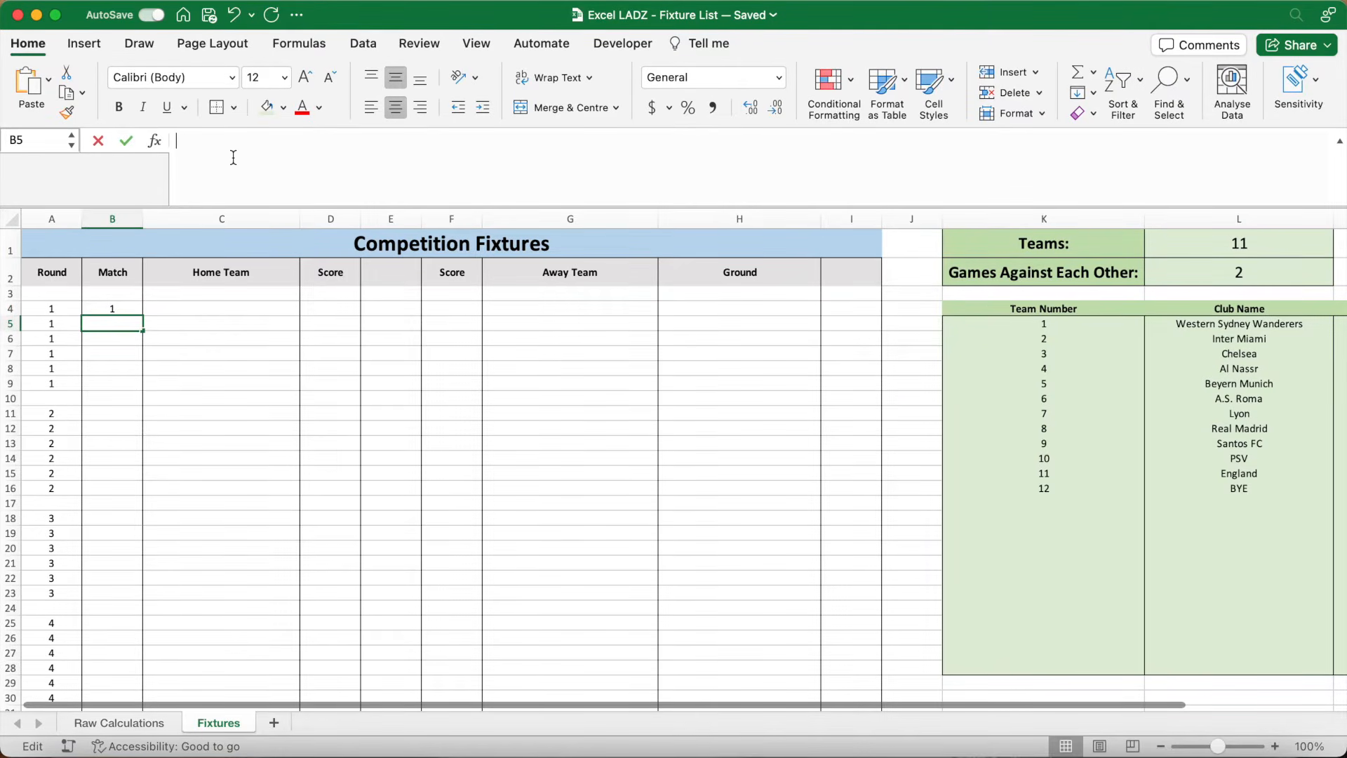
type("=IF")
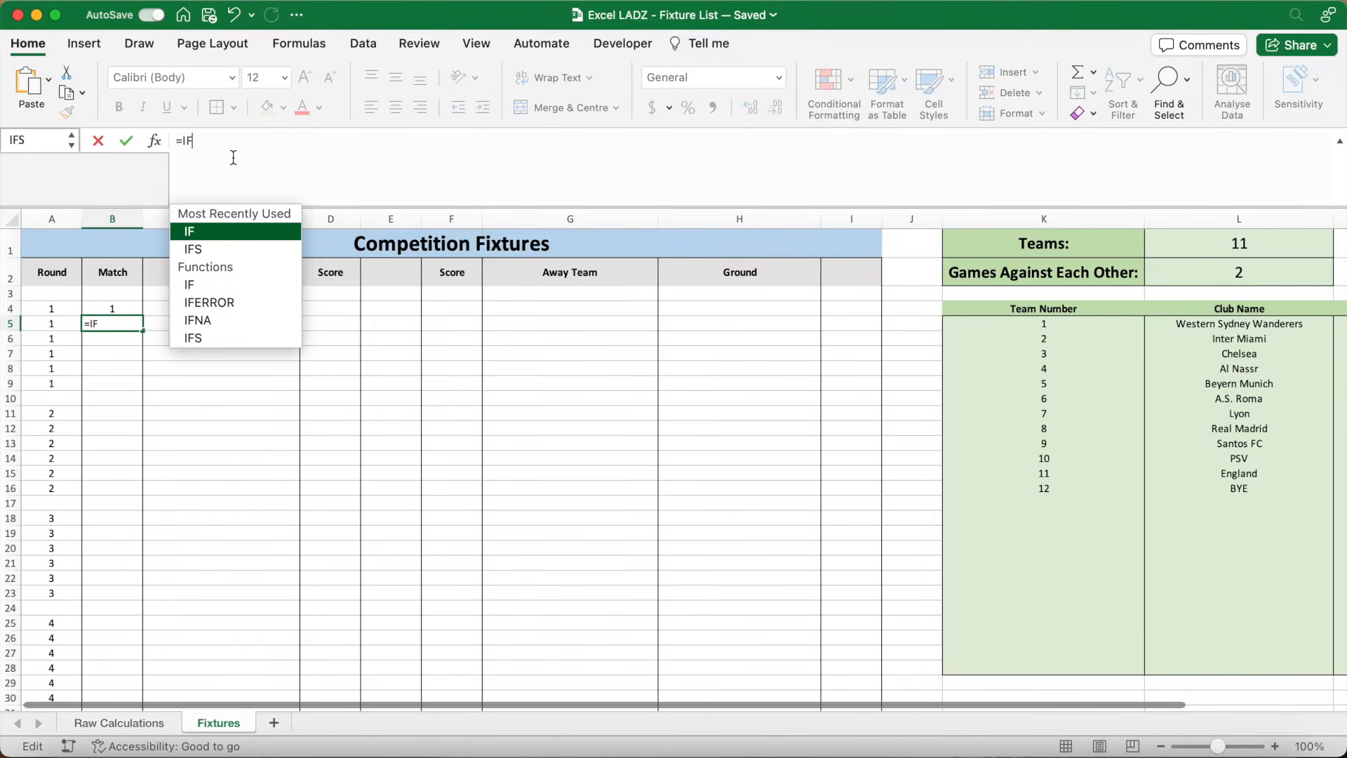
type("(")
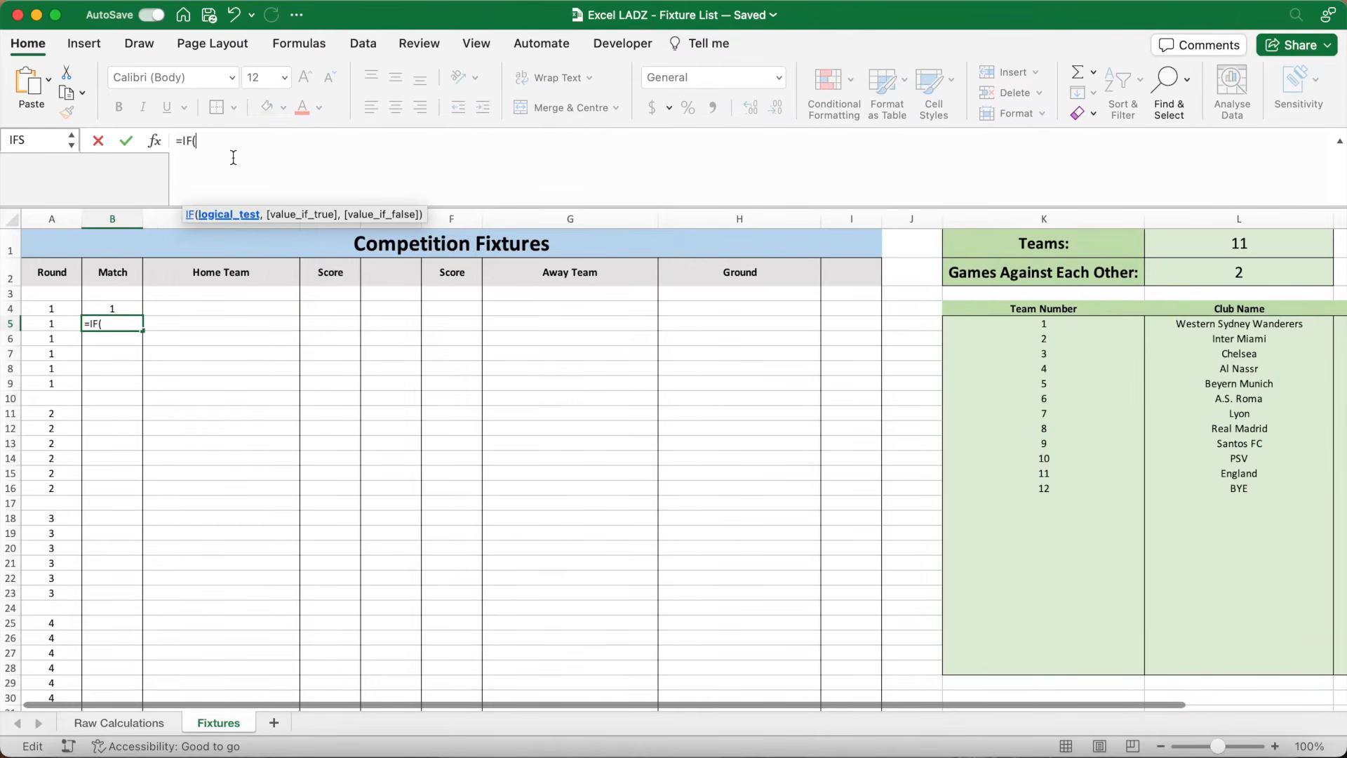
type("ISNUMB")
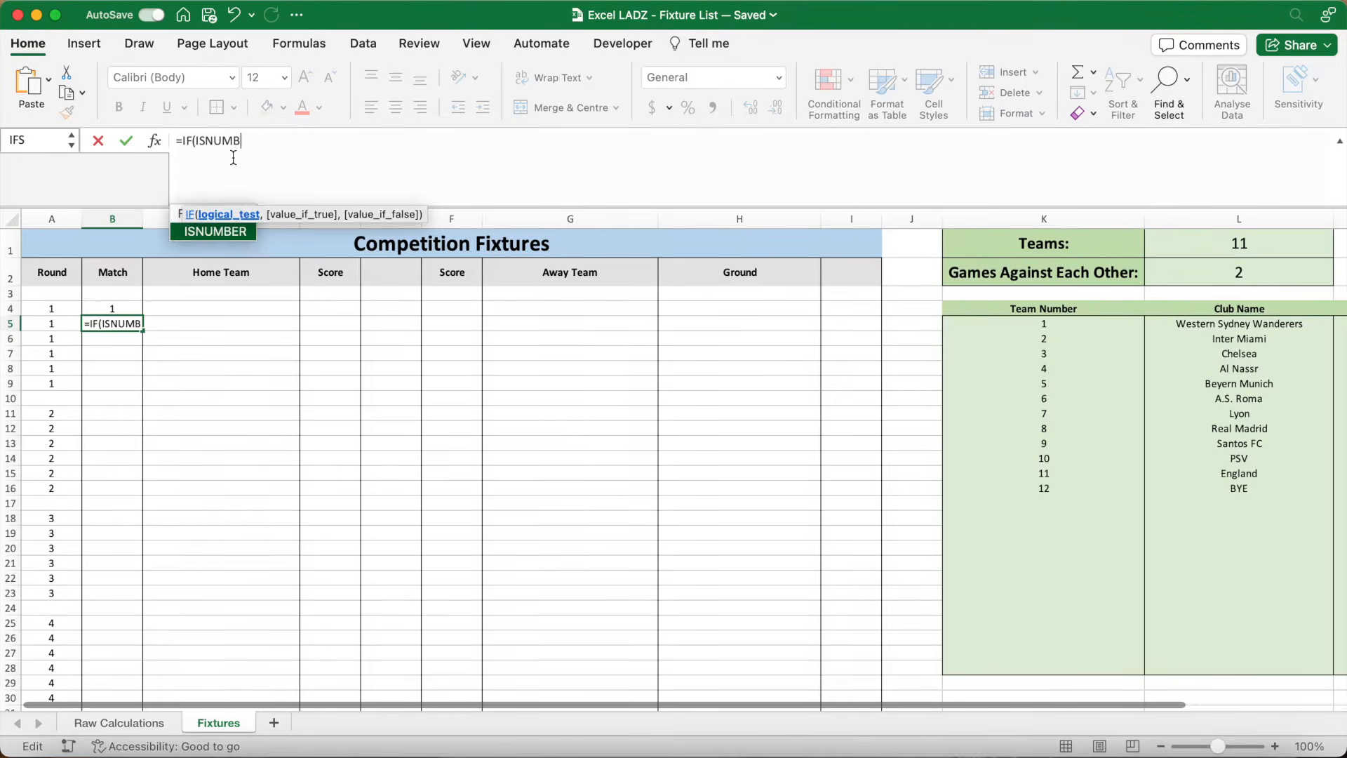
type("ER(A")
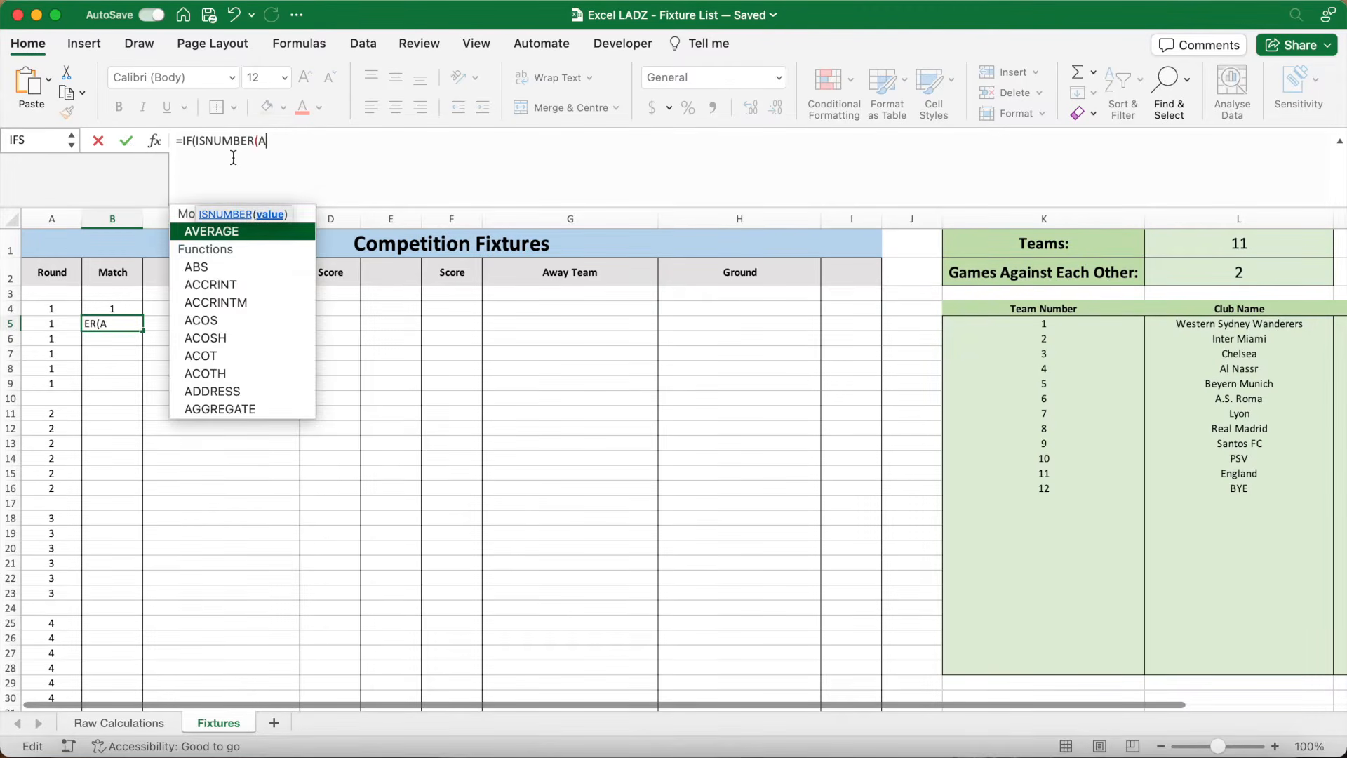
type("5)=")
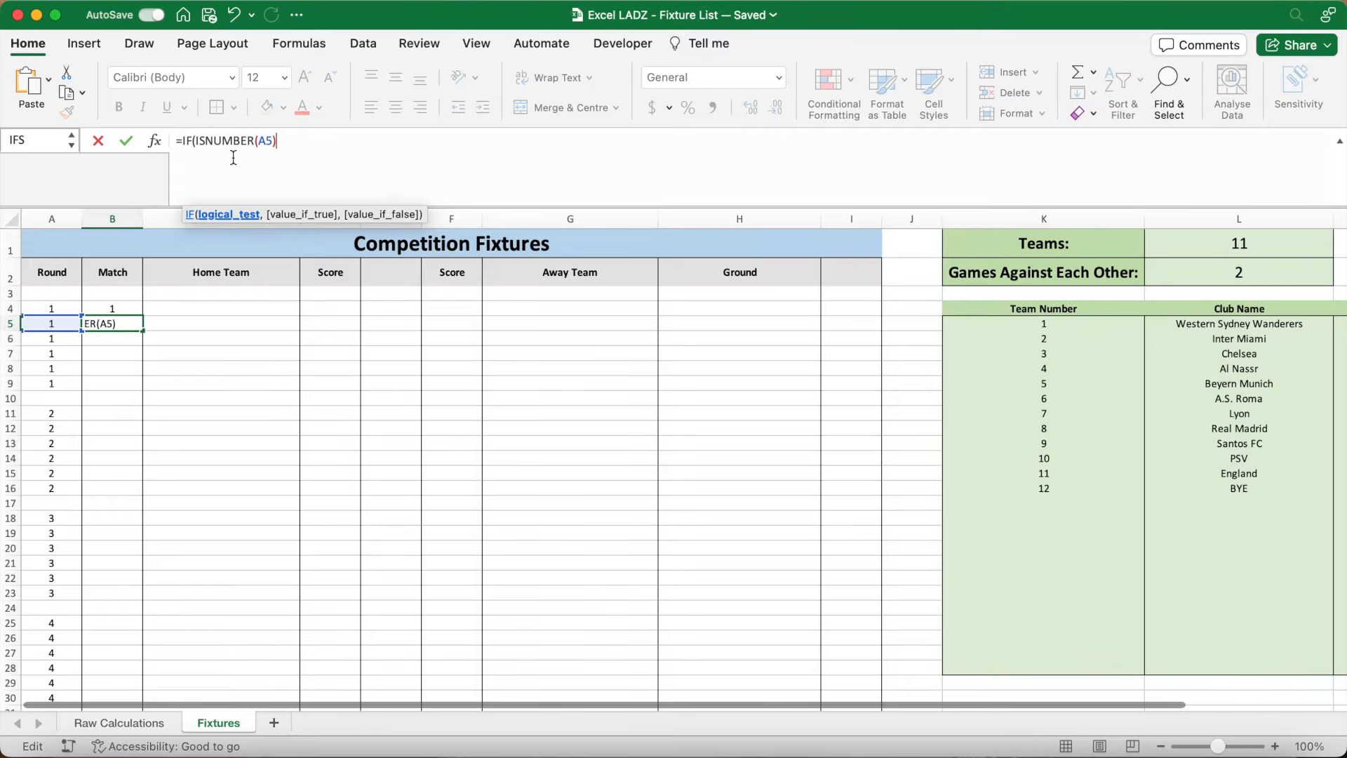
type("TRUE")
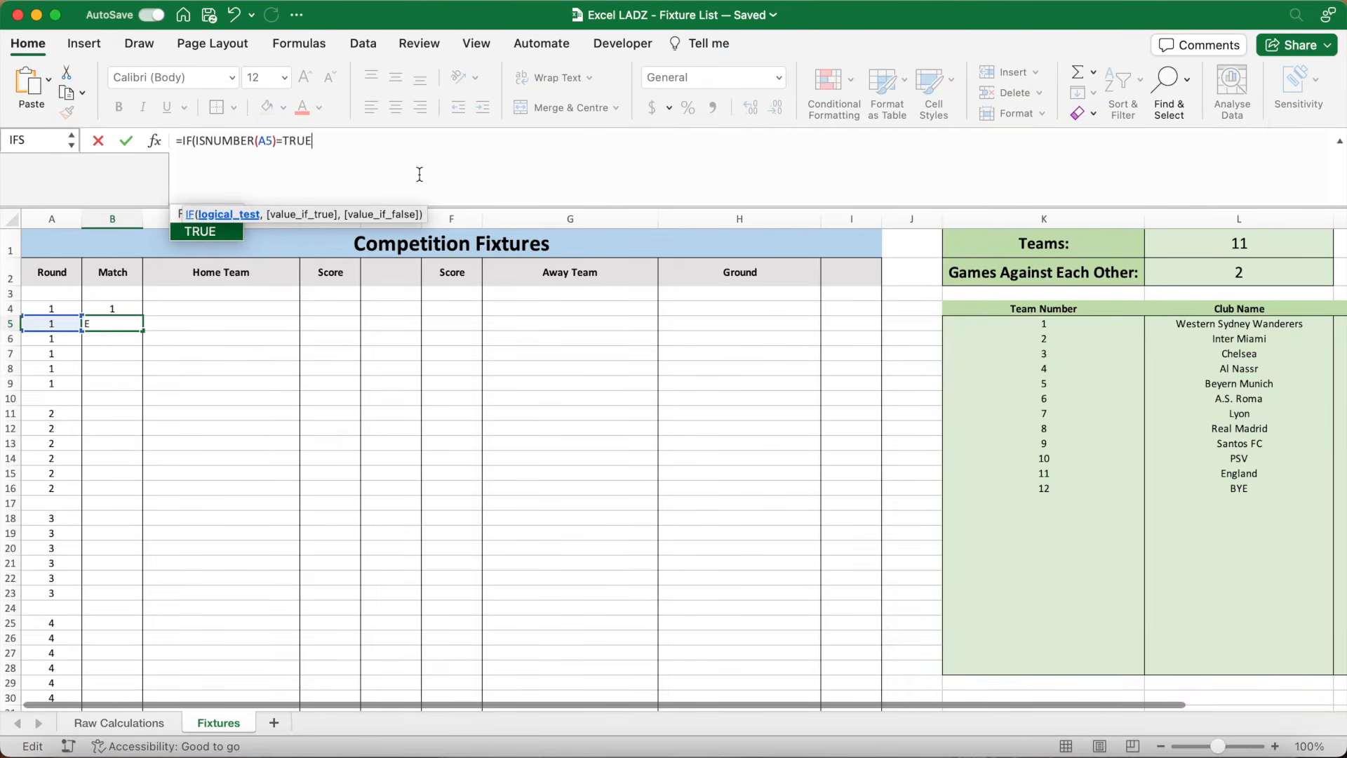
type(",")
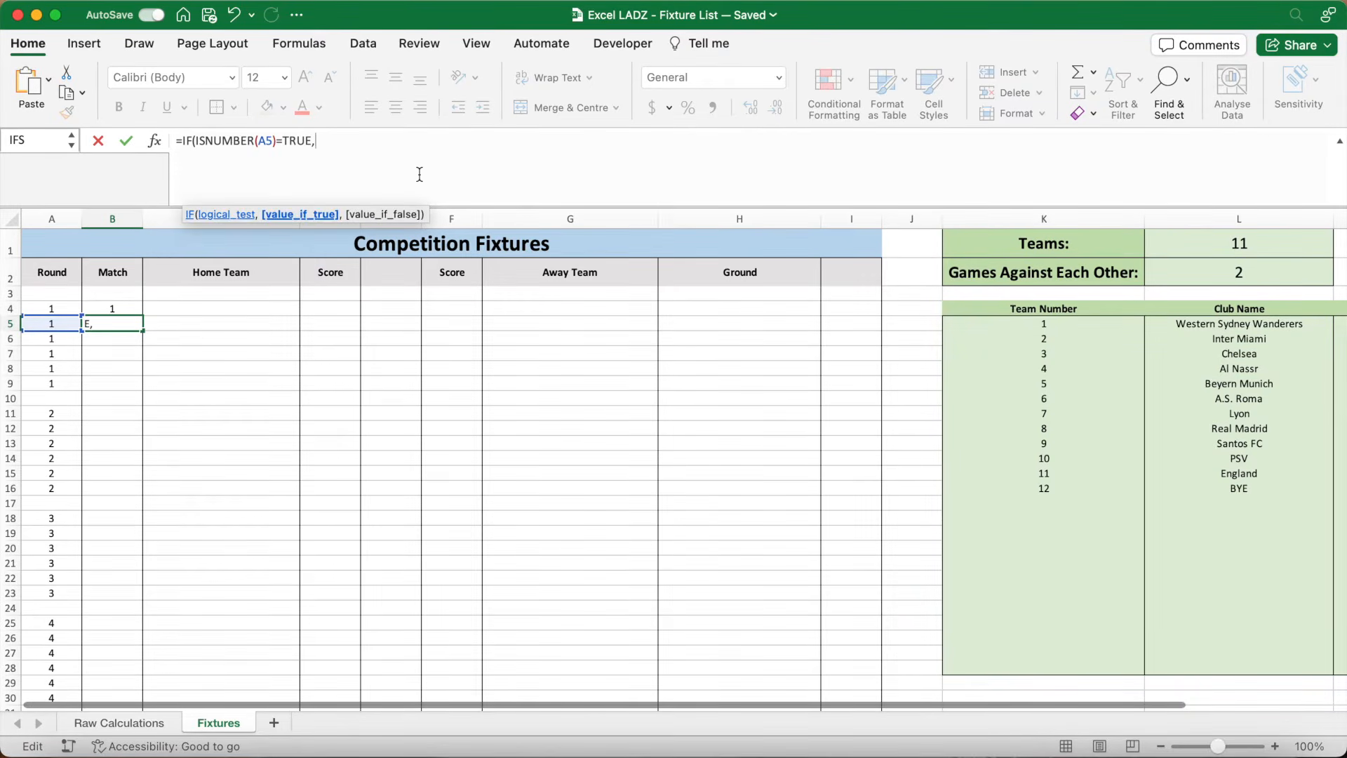
- Complete the B5 formula with IF(ISNUMBER(B4)=TRUE,B4+1,1),"") and fill it down the Match column, checking round 2's match numbers
type("IF(ISNUMBER(")
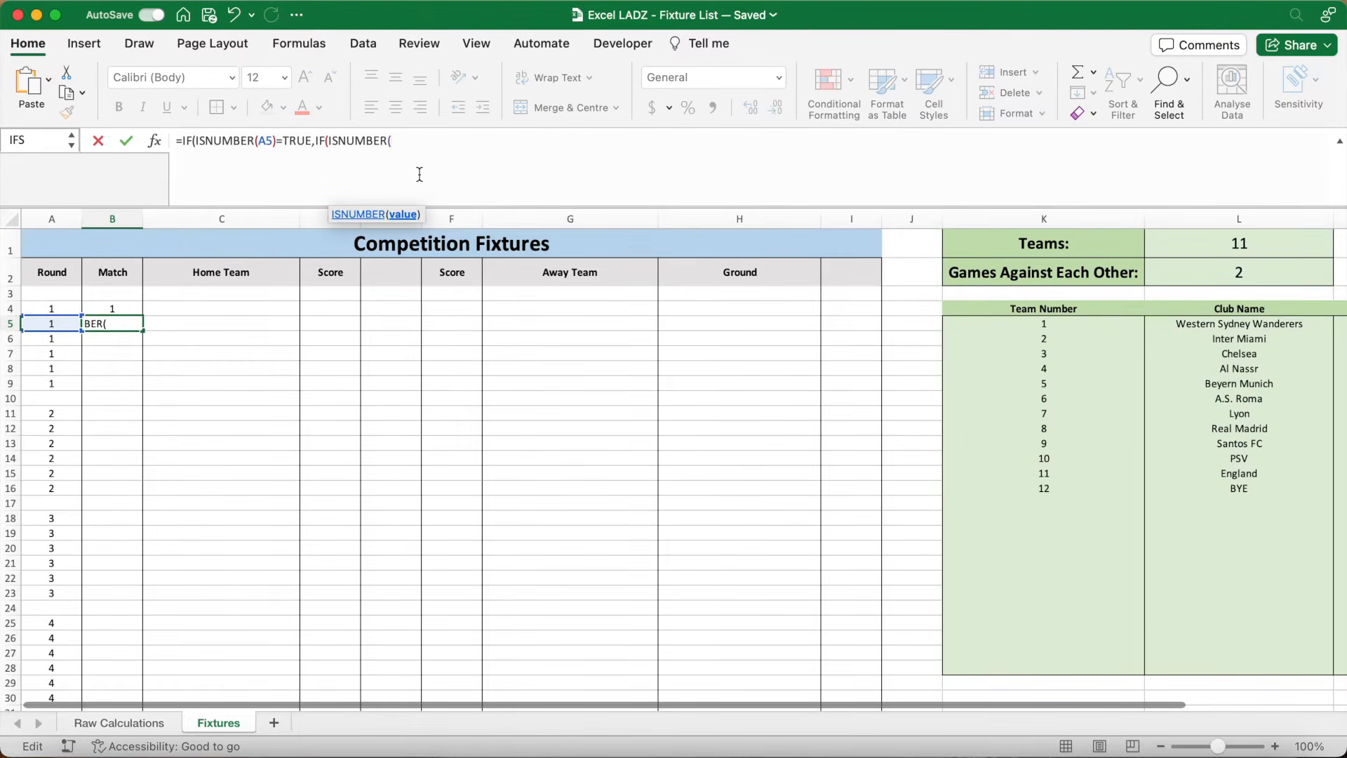
type("B4")
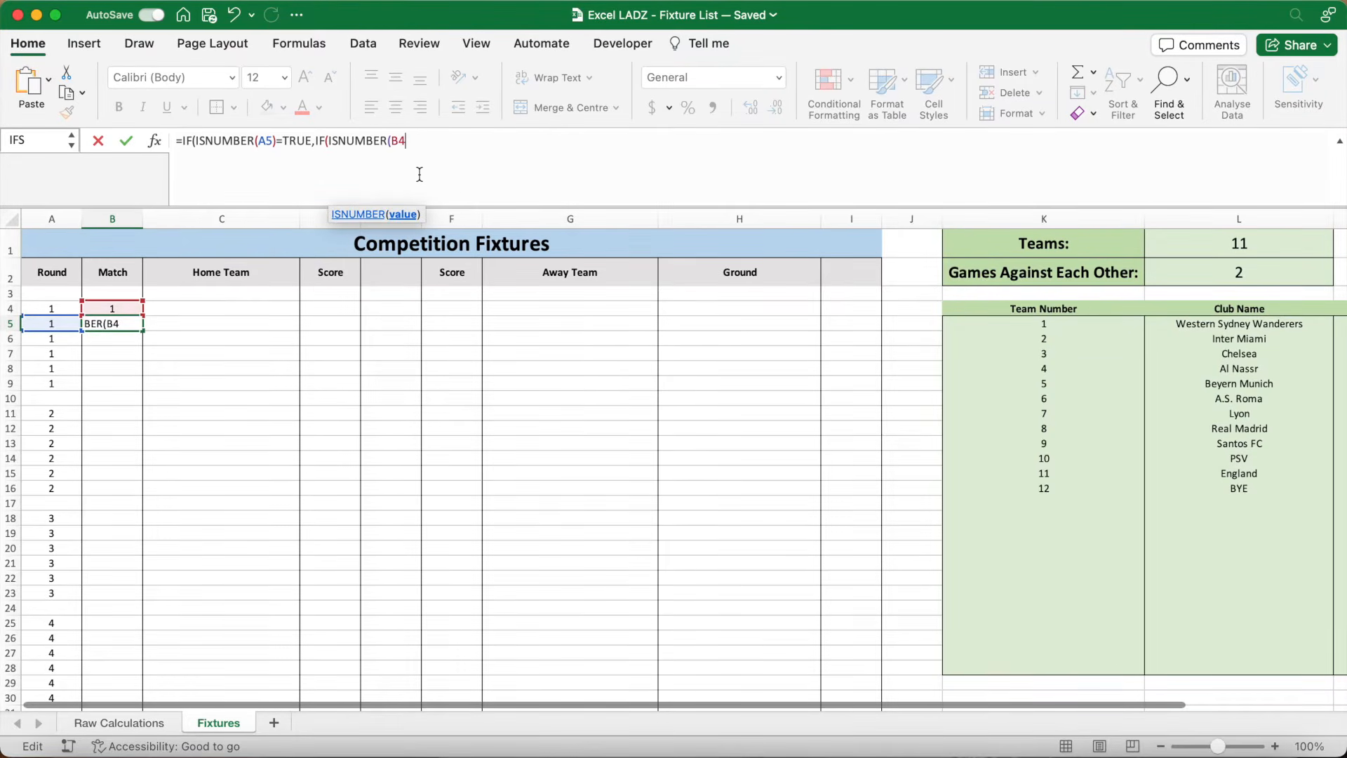
type(")=TRUE")
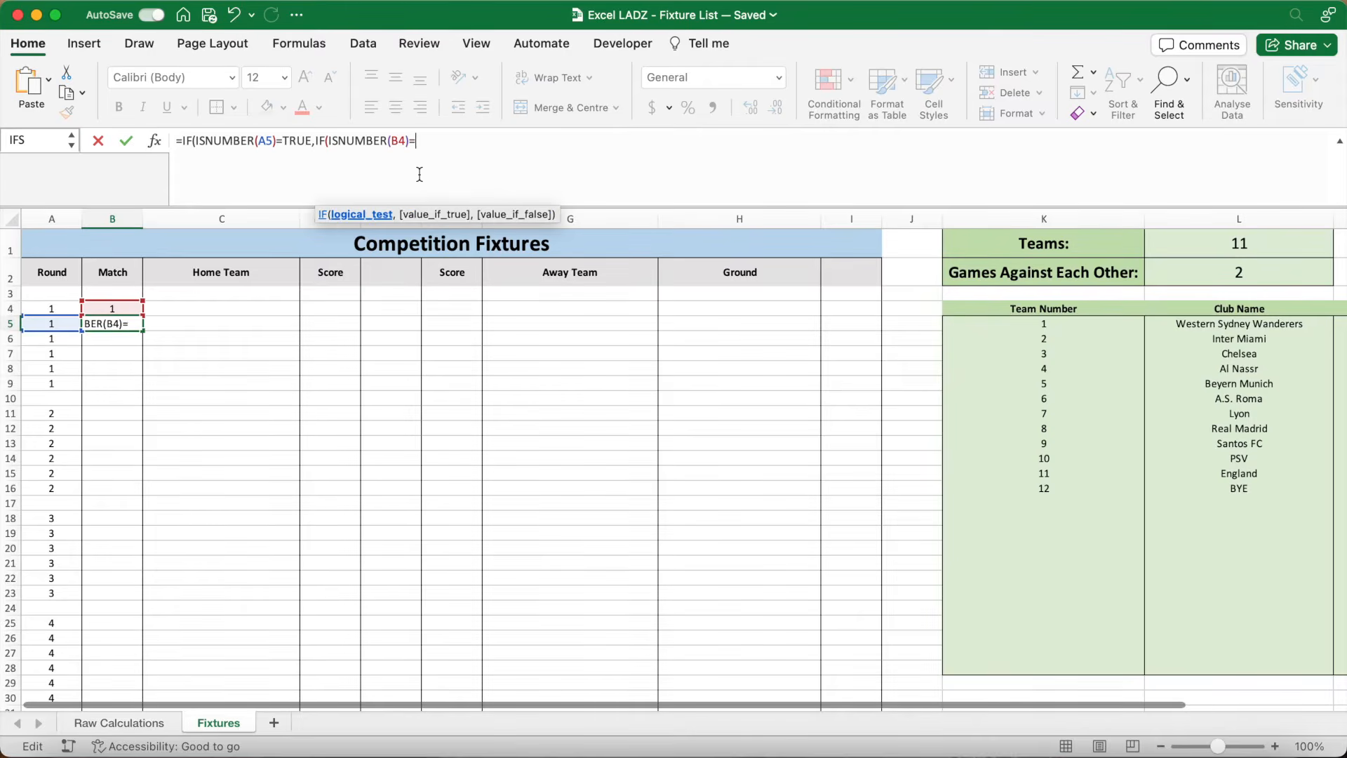
type(",")
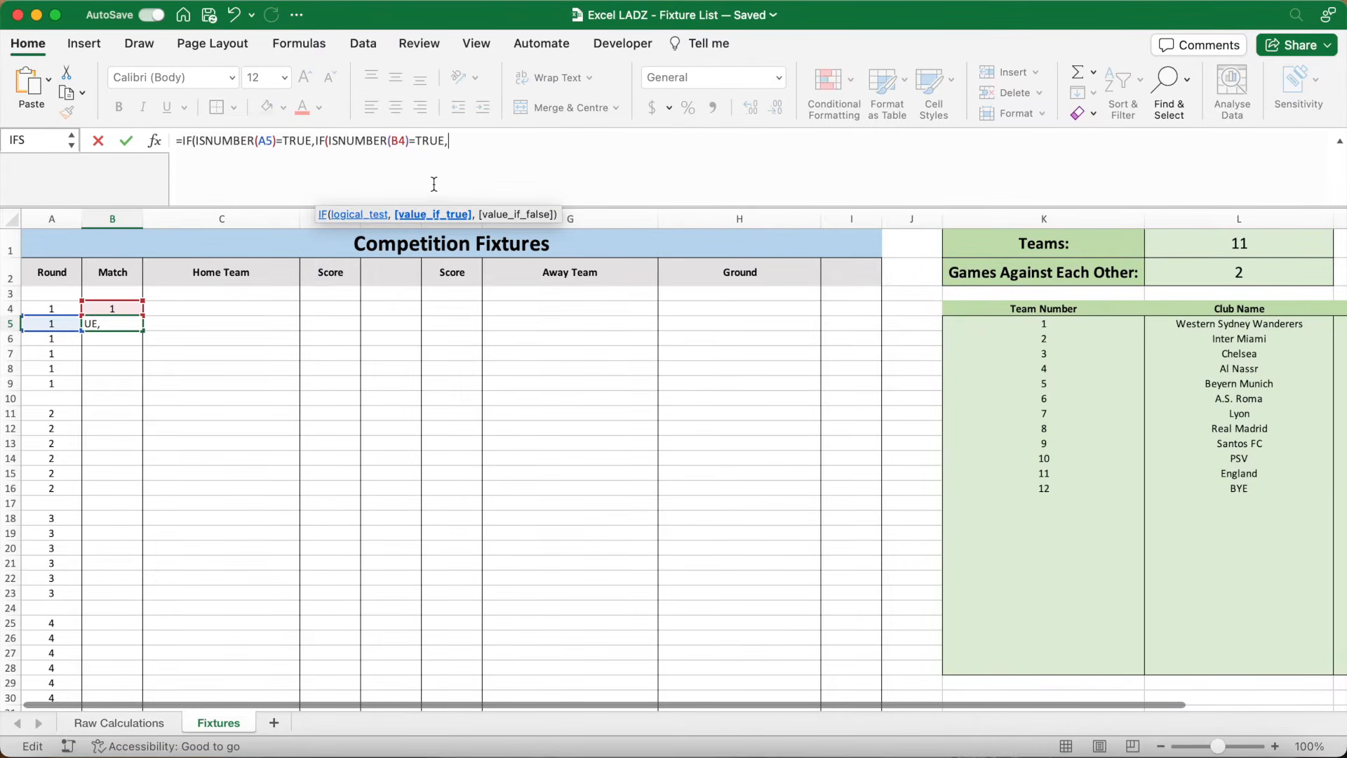
type("B4+")
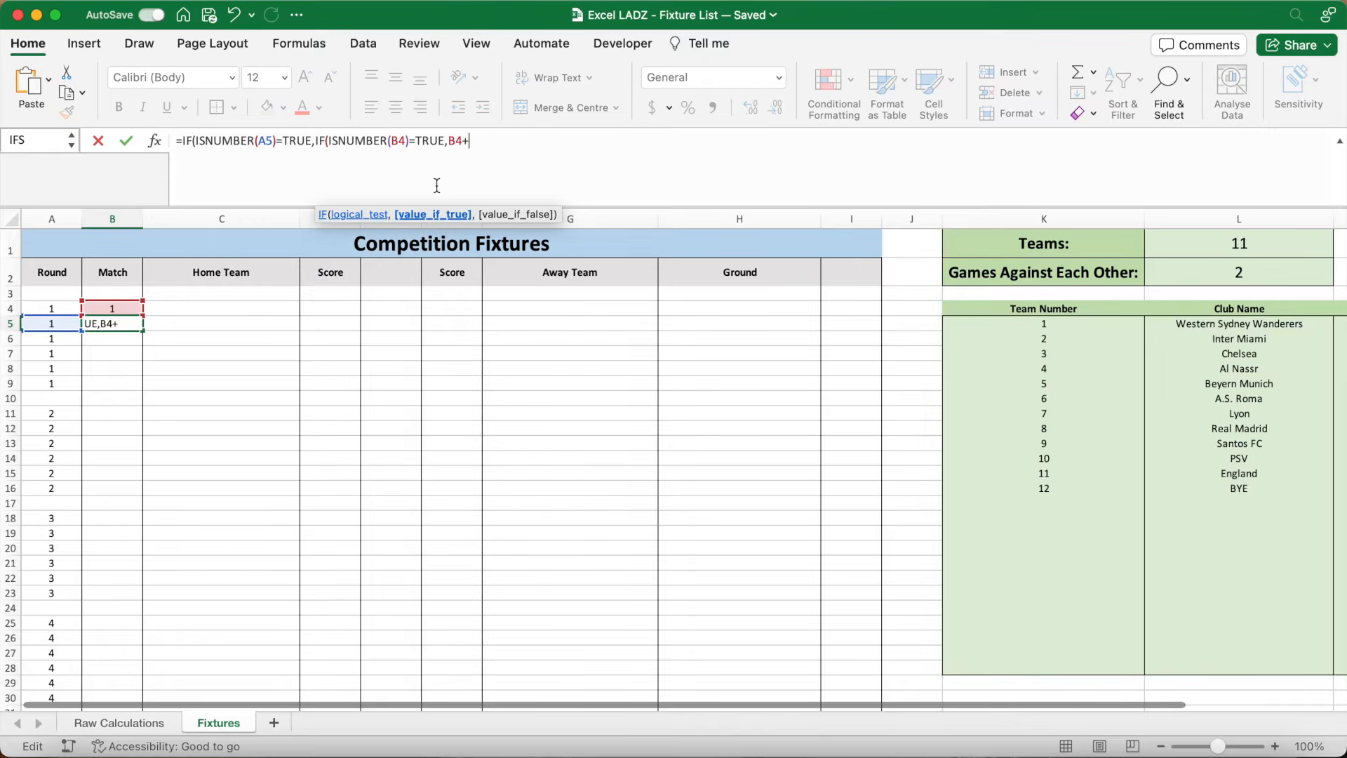
type("1,1)")
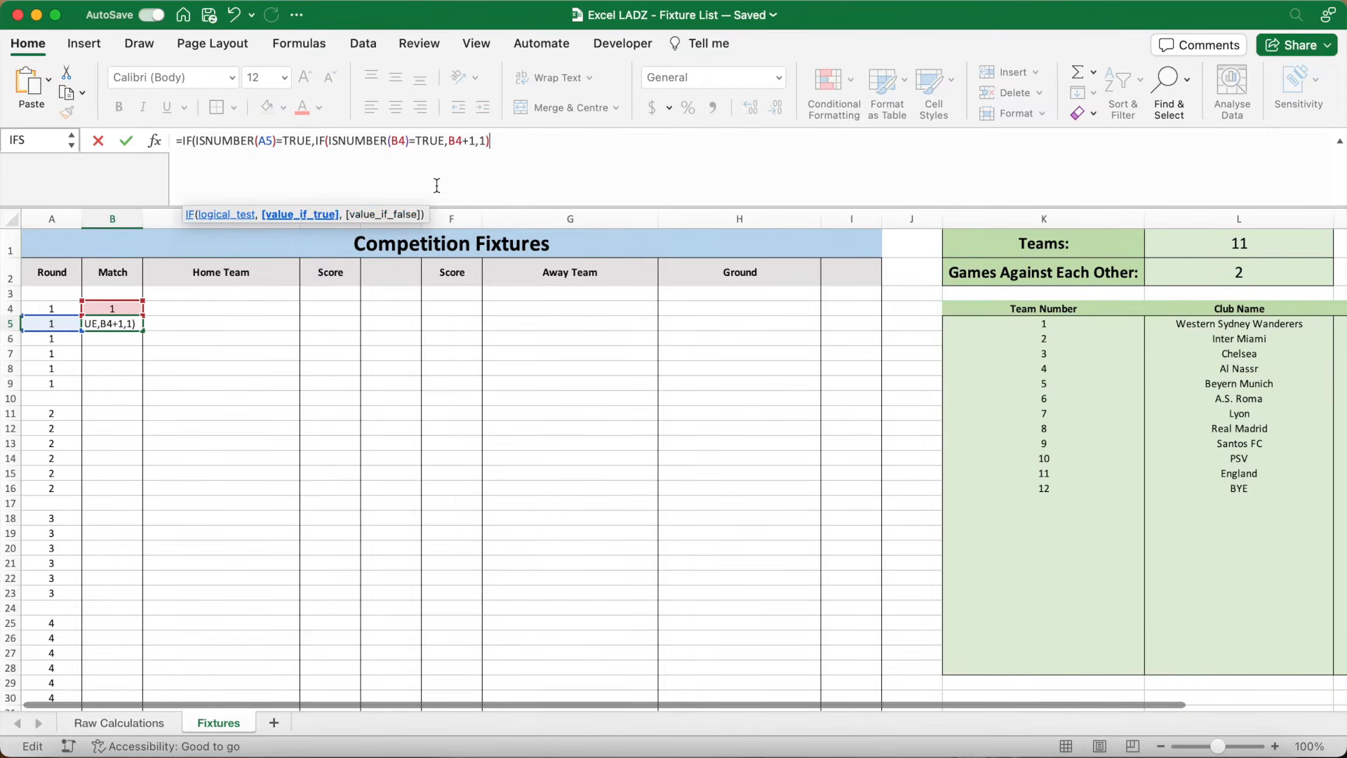
type(",\"\"")
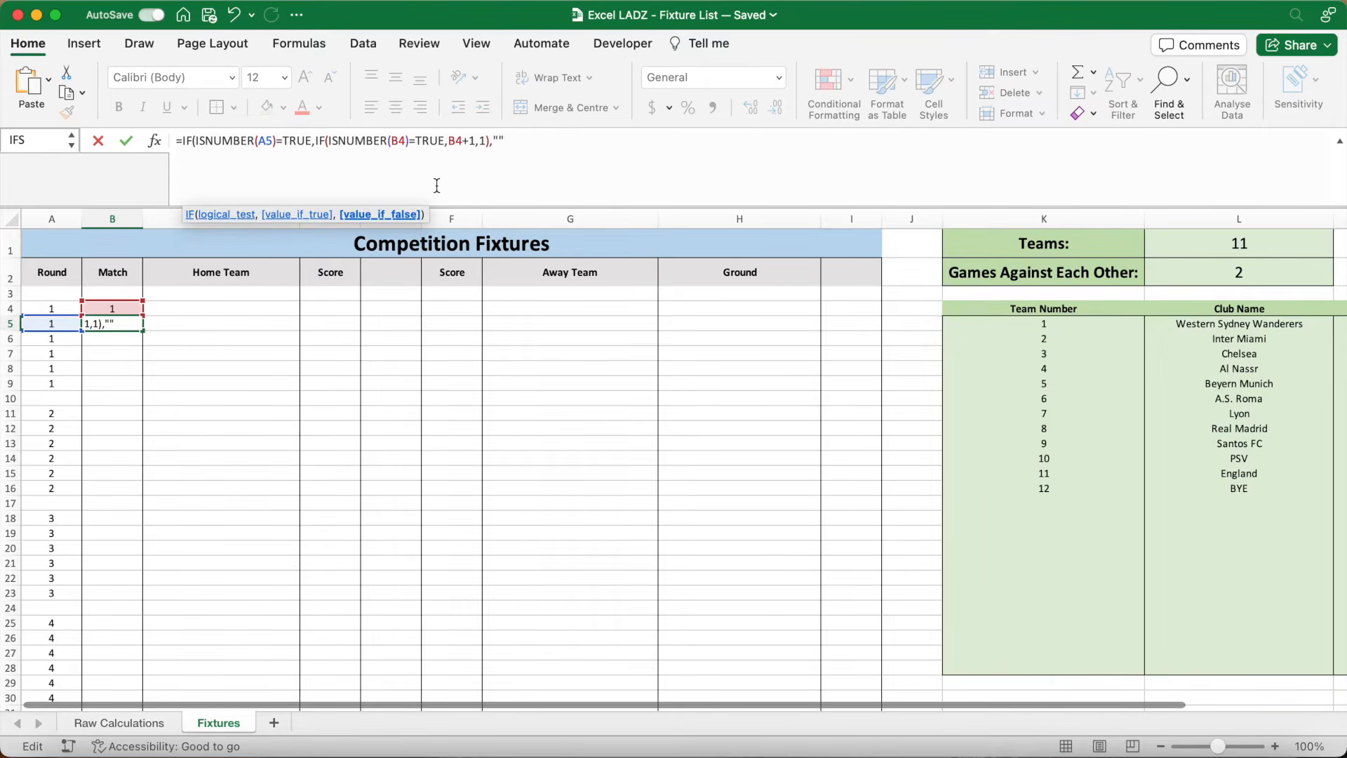
type(")")
key("Return")
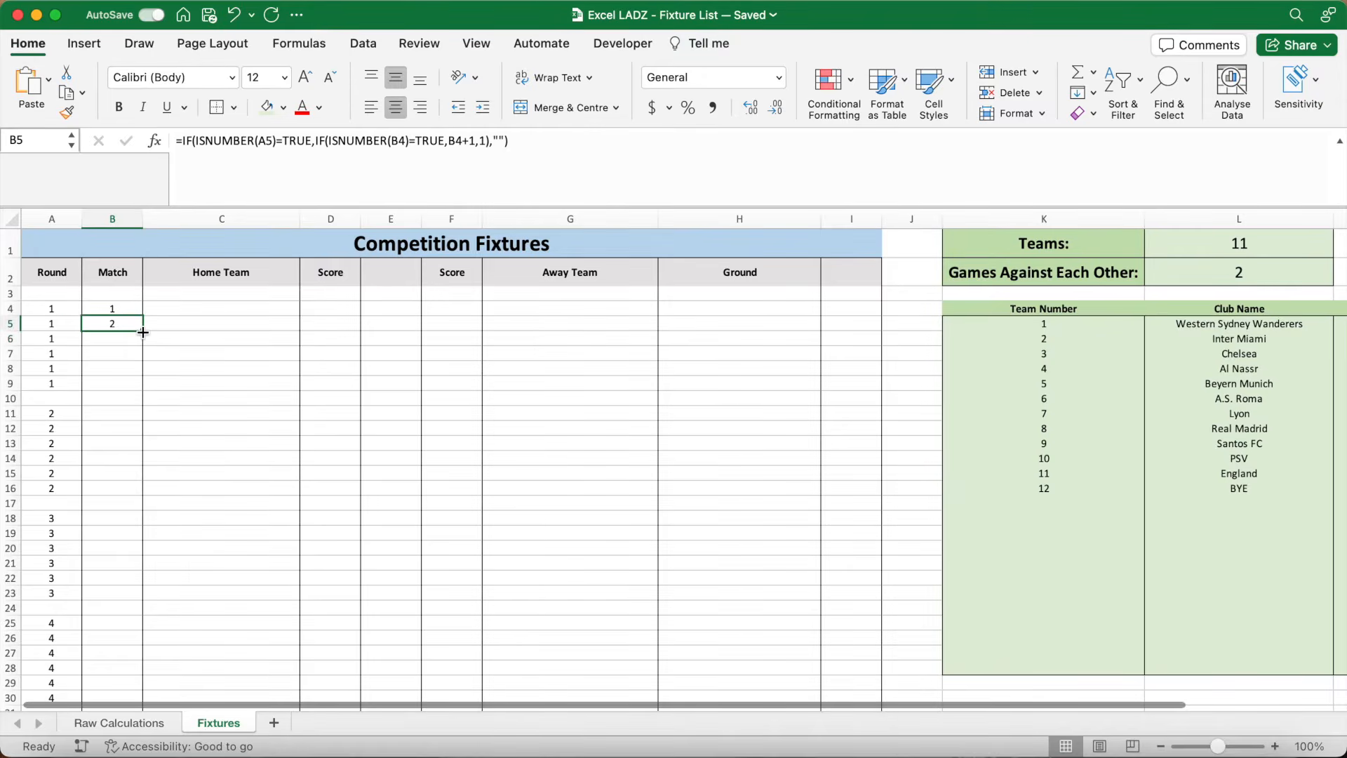
double_click(142, 330)
left_click_drag(113, 309, 124, 493)
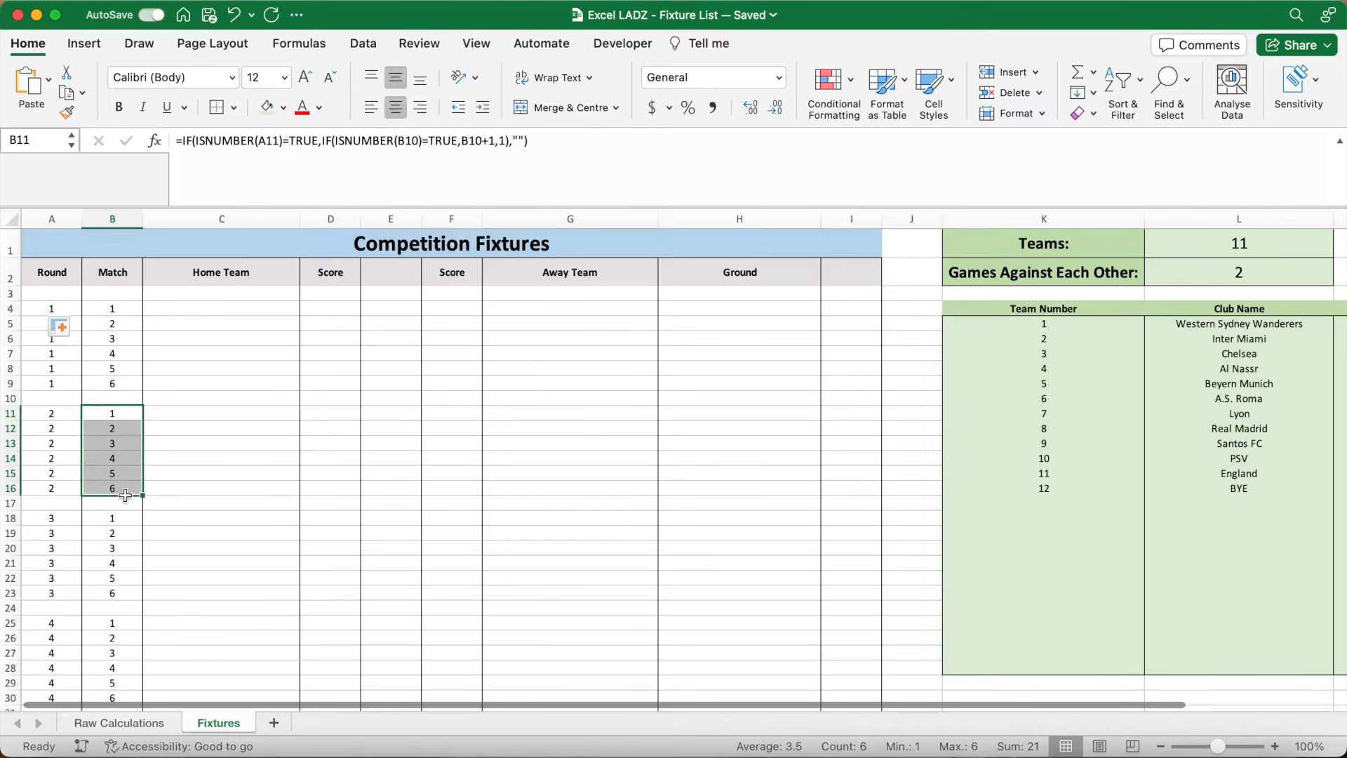
- Reduce the formula bar's height and begin the Home Team formula in C4 with =VLOOKUP(INDEX(
left_click(186, 310)
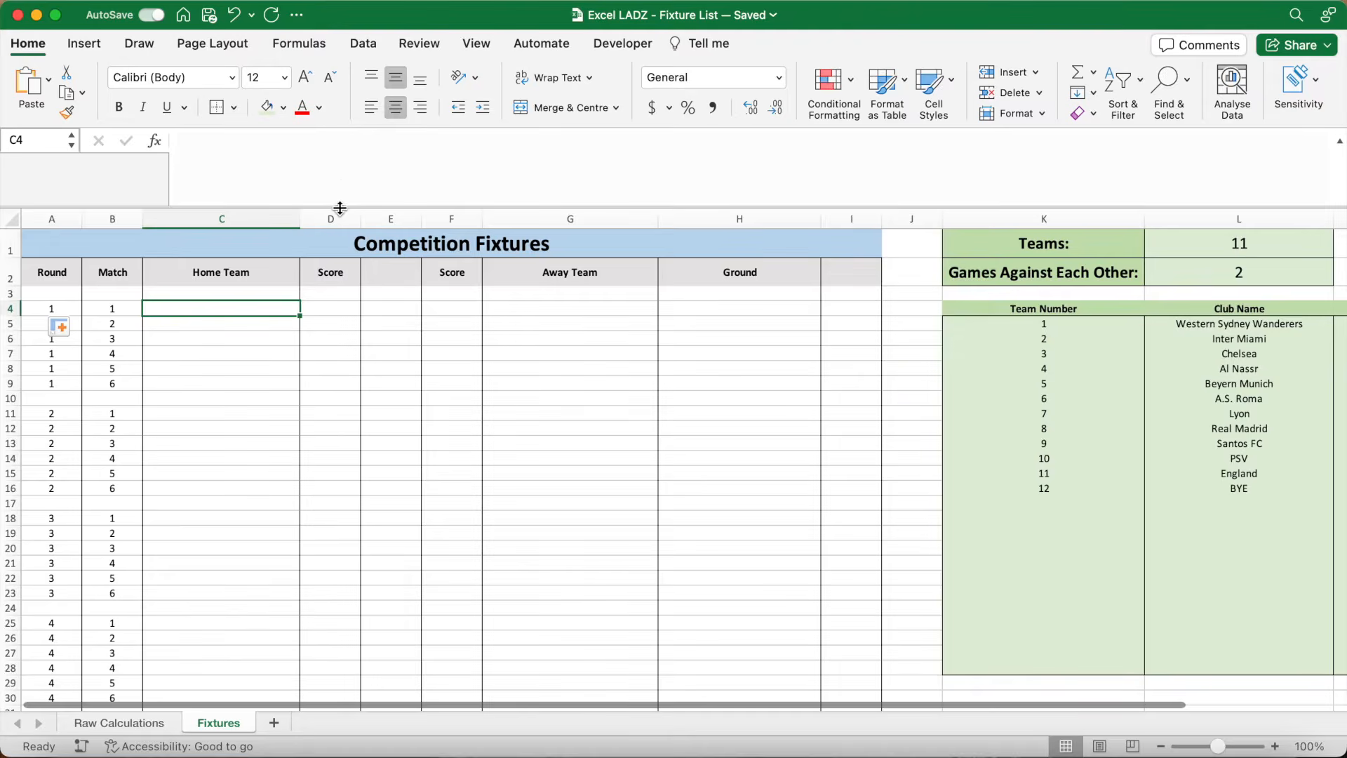
left_click_drag(340, 208, 342, 176)
left_click(257, 160)
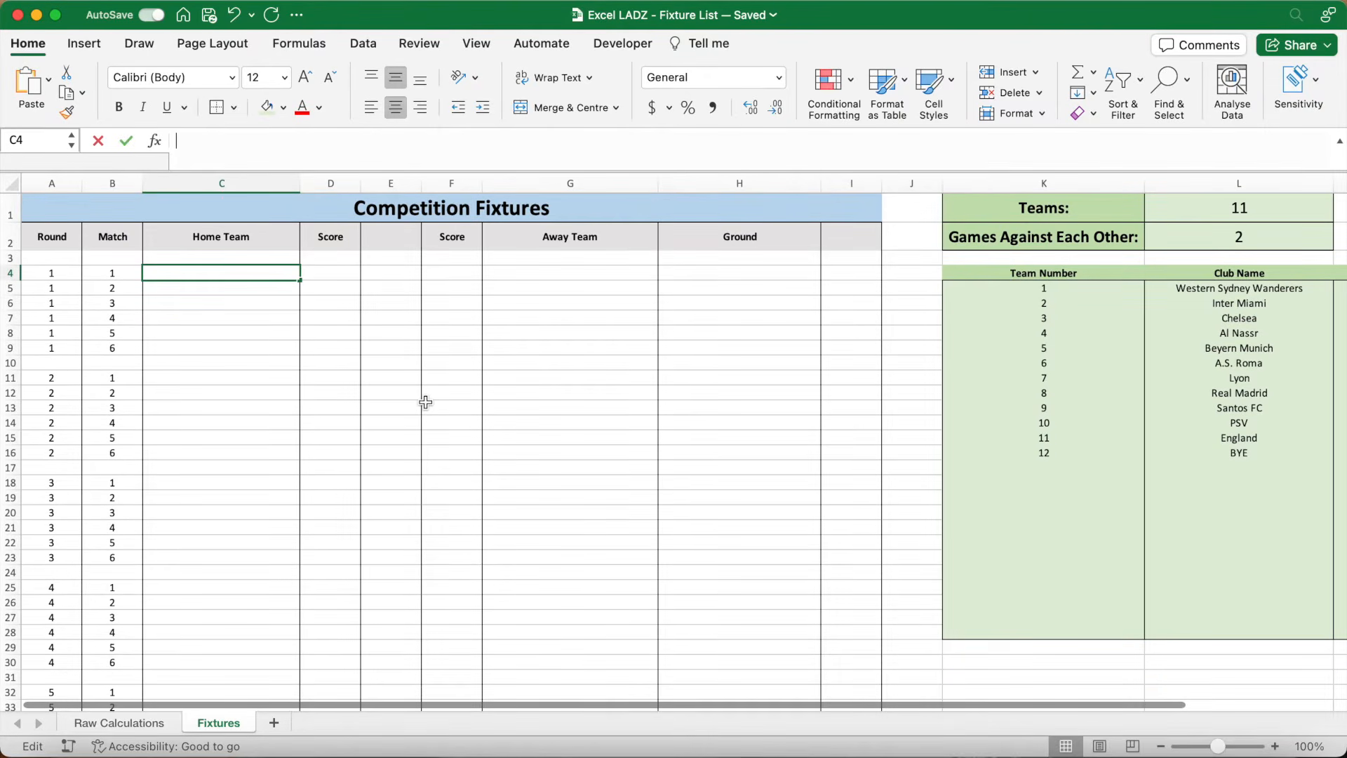
type("=")
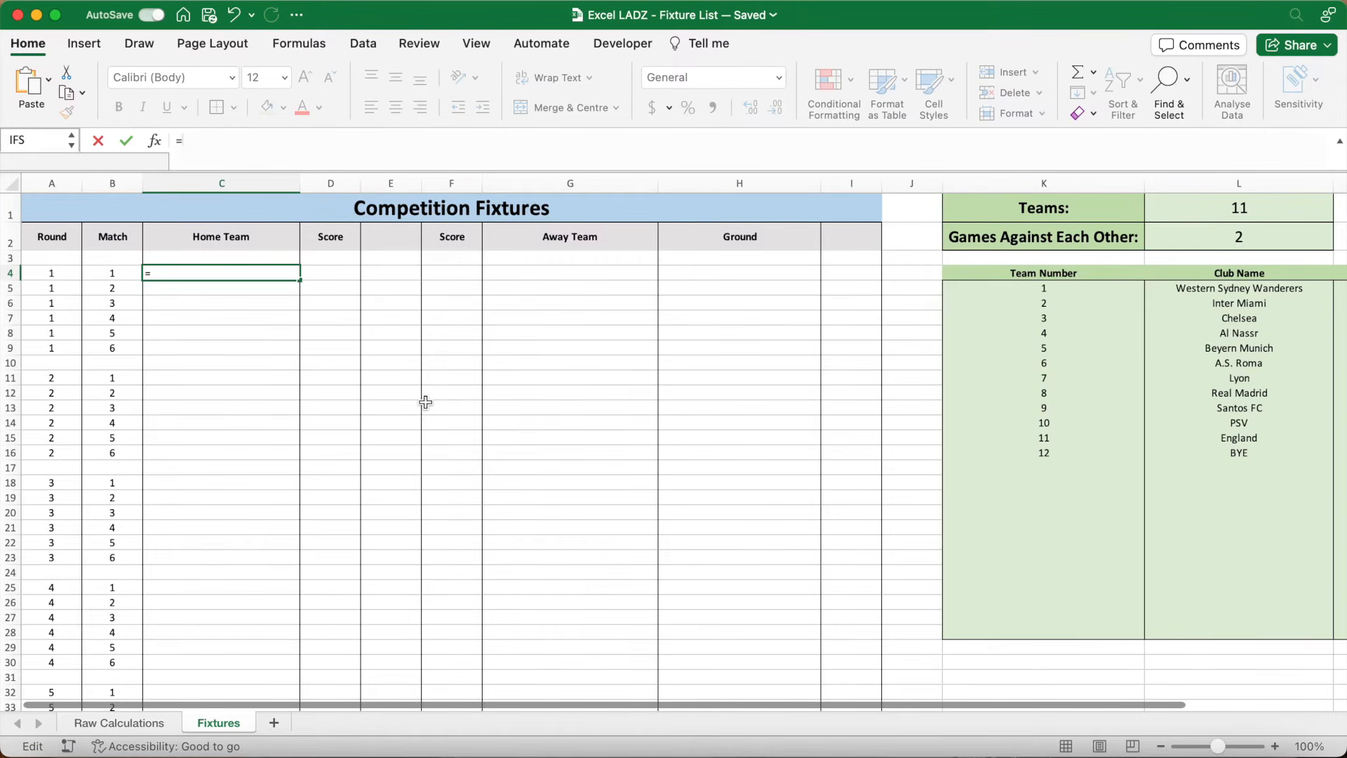
type("VLOOKUP(")
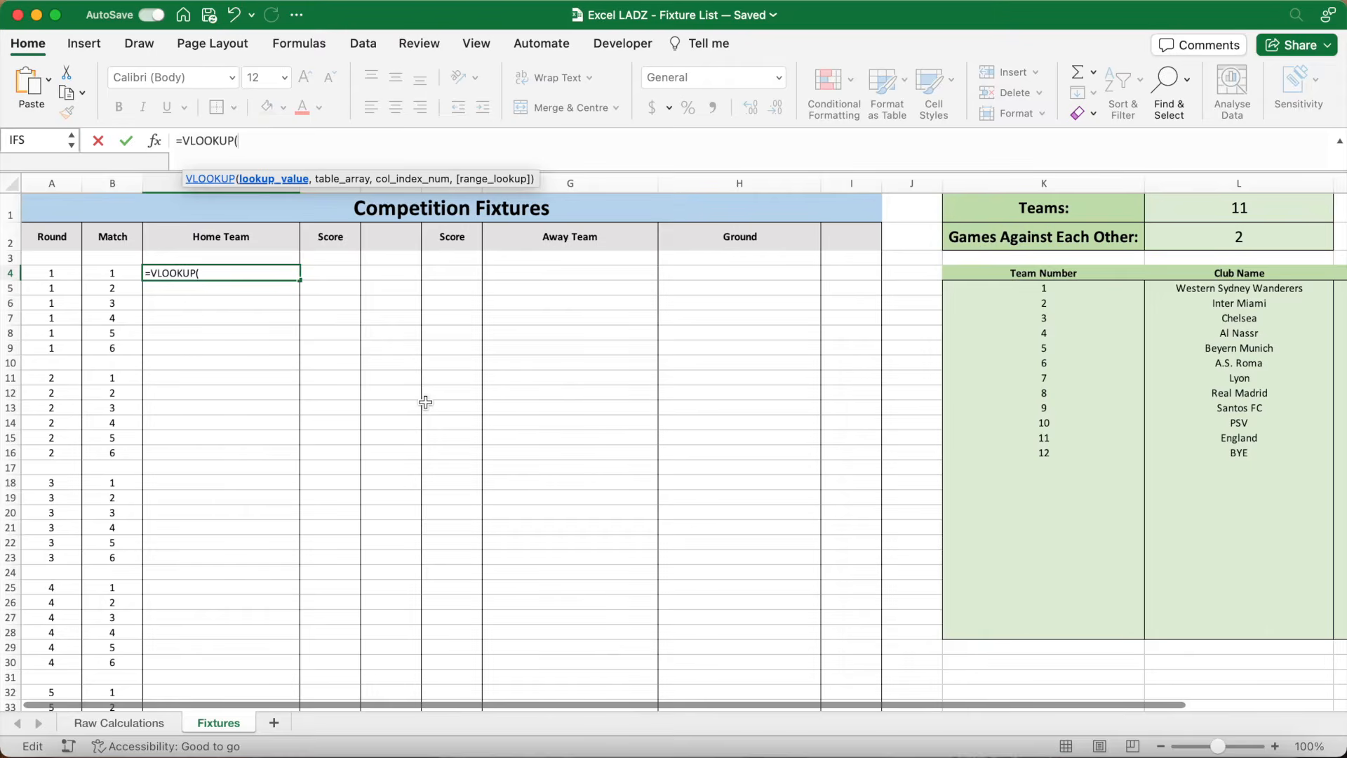
type("INDEX(")
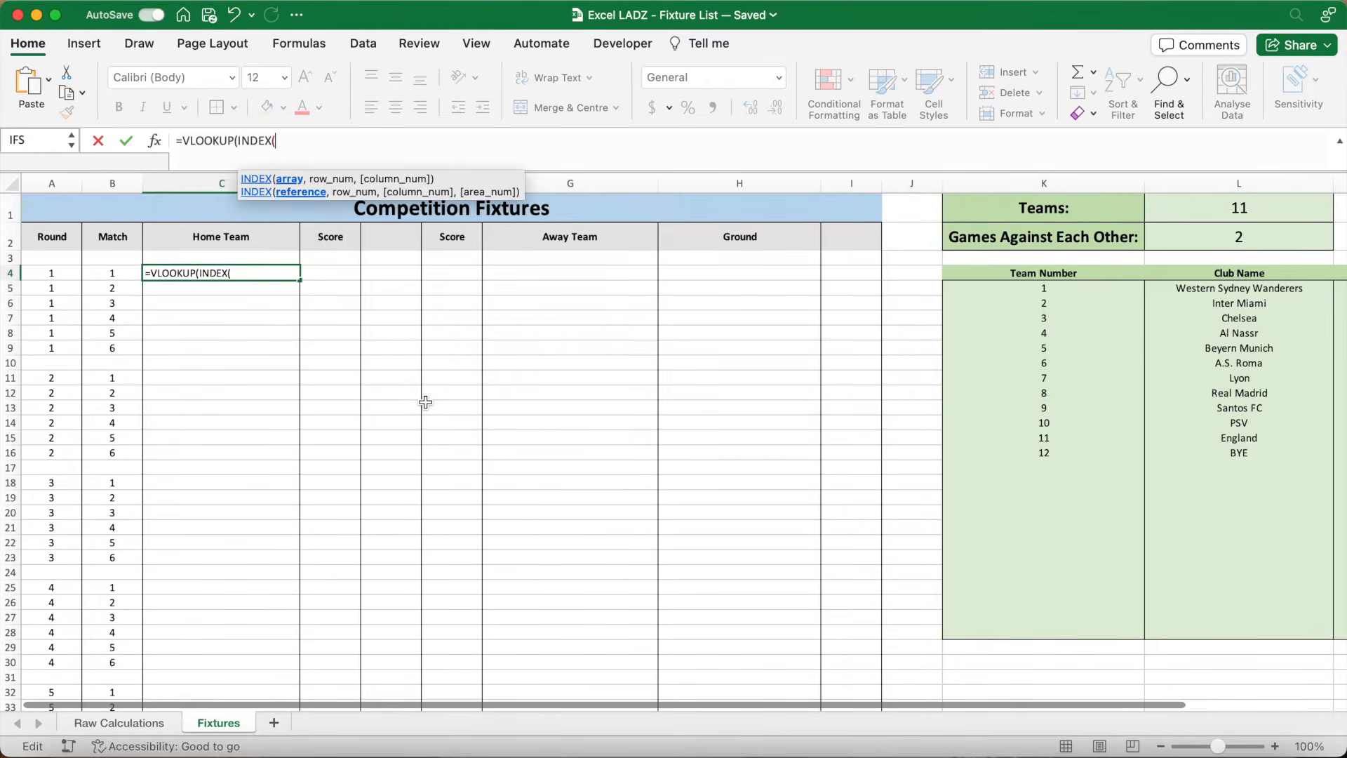
- Add 'Raw Calculations'!$B$115:$Y$215 as the INDEX array in the C4 formula, using absolute references
left_click(144, 722)
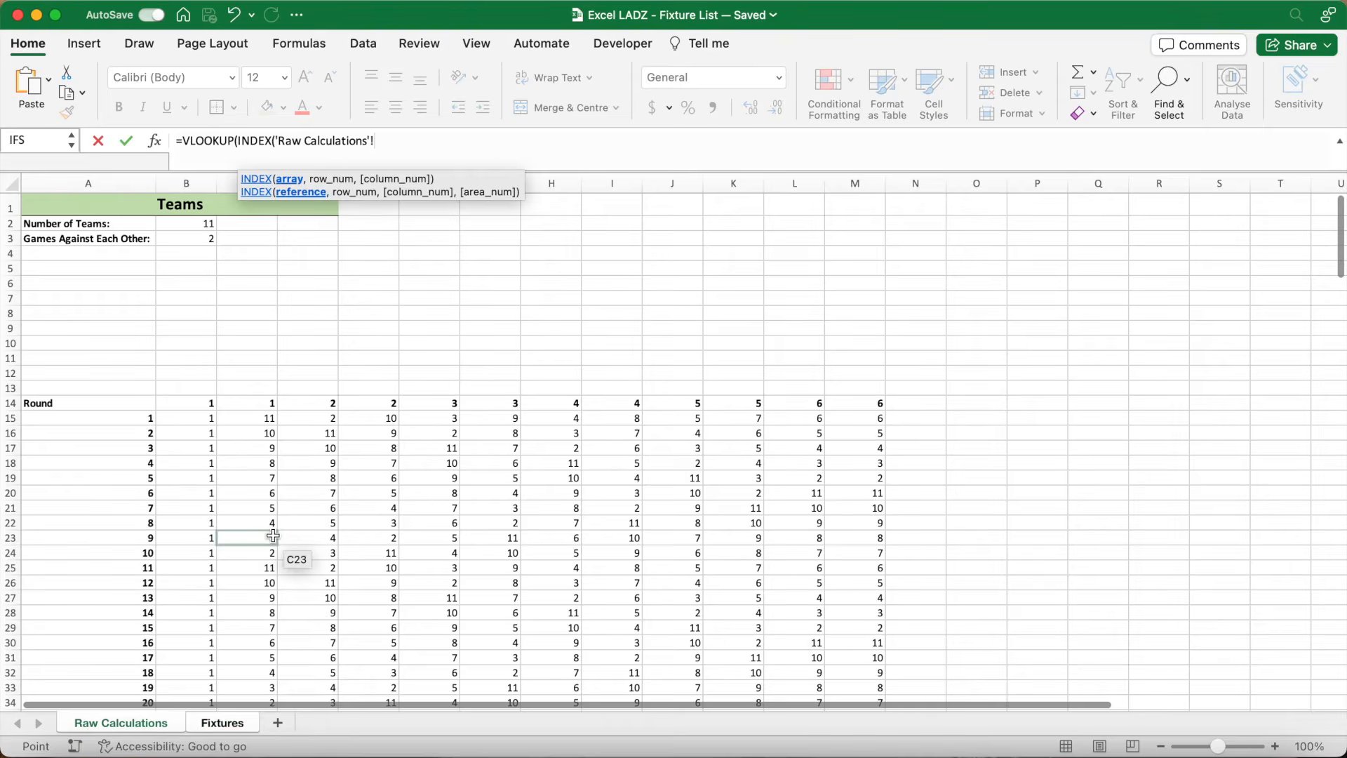
scroll(274, 537, "down", 20)
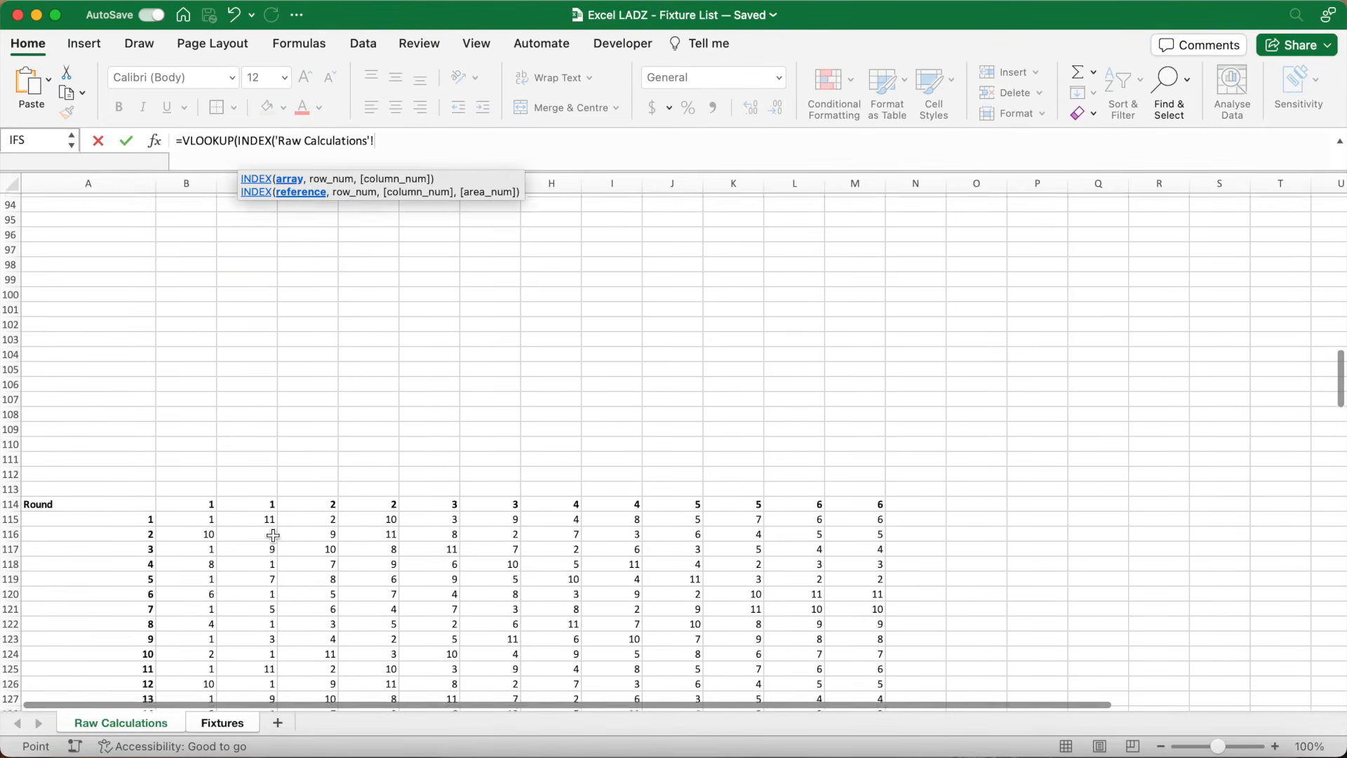
scroll(274, 536, "down", 2)
left_click(207, 427)
type(":")
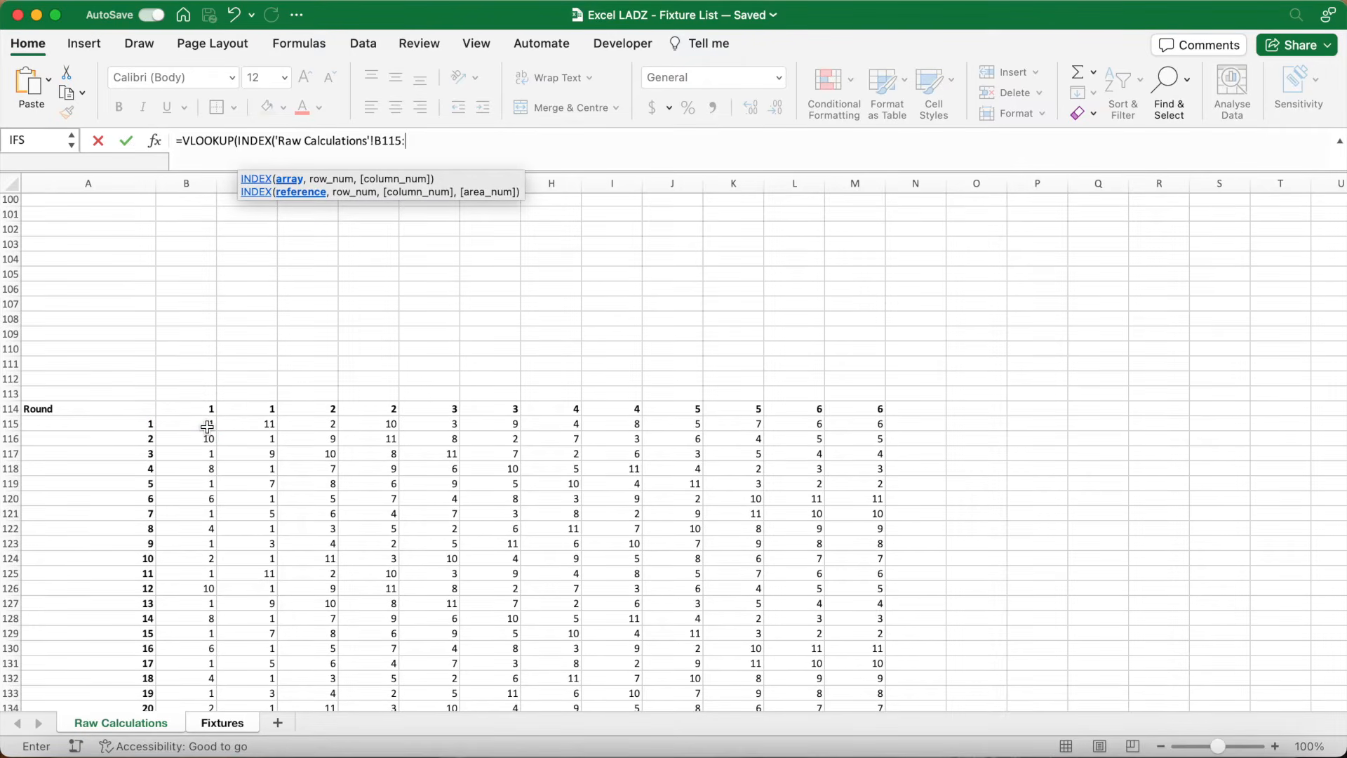
type("Y215")
left_click_drag(433, 141, 274, 149)
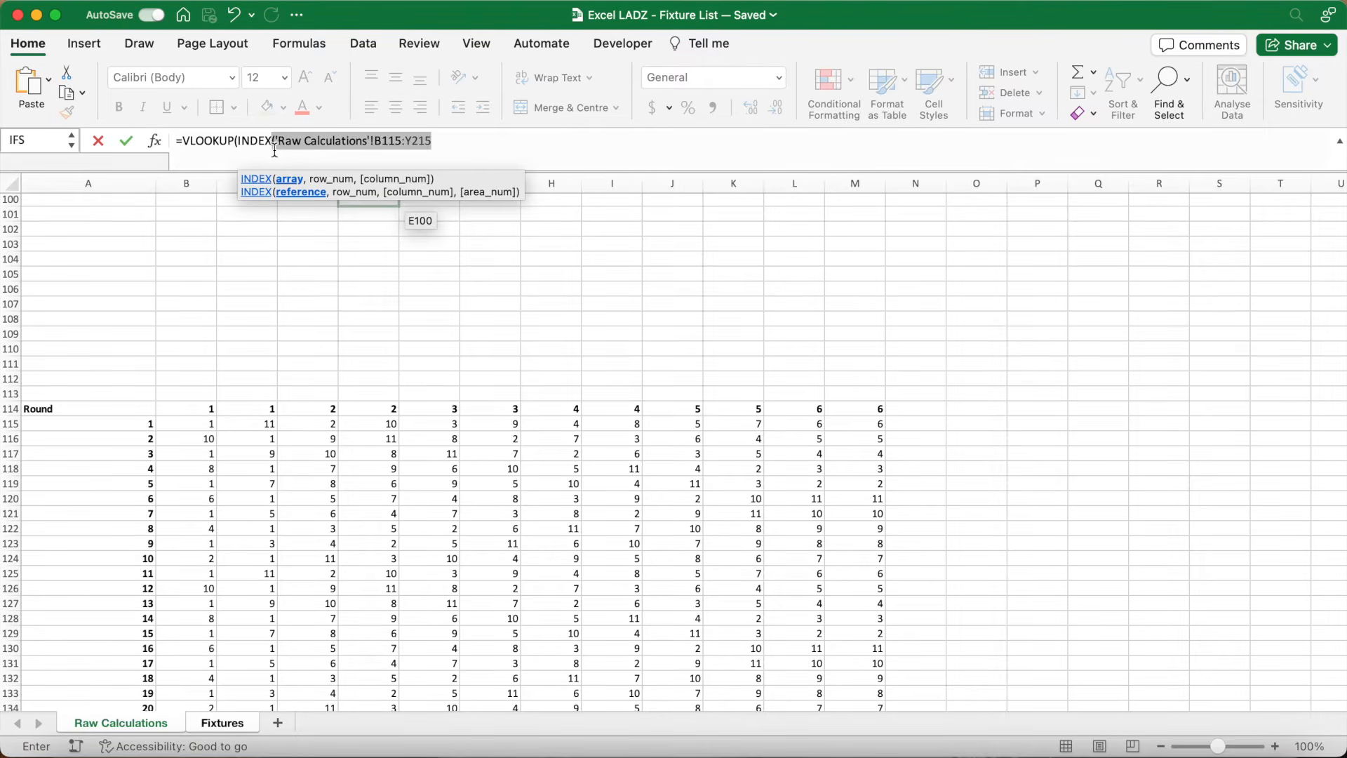
key("F4")
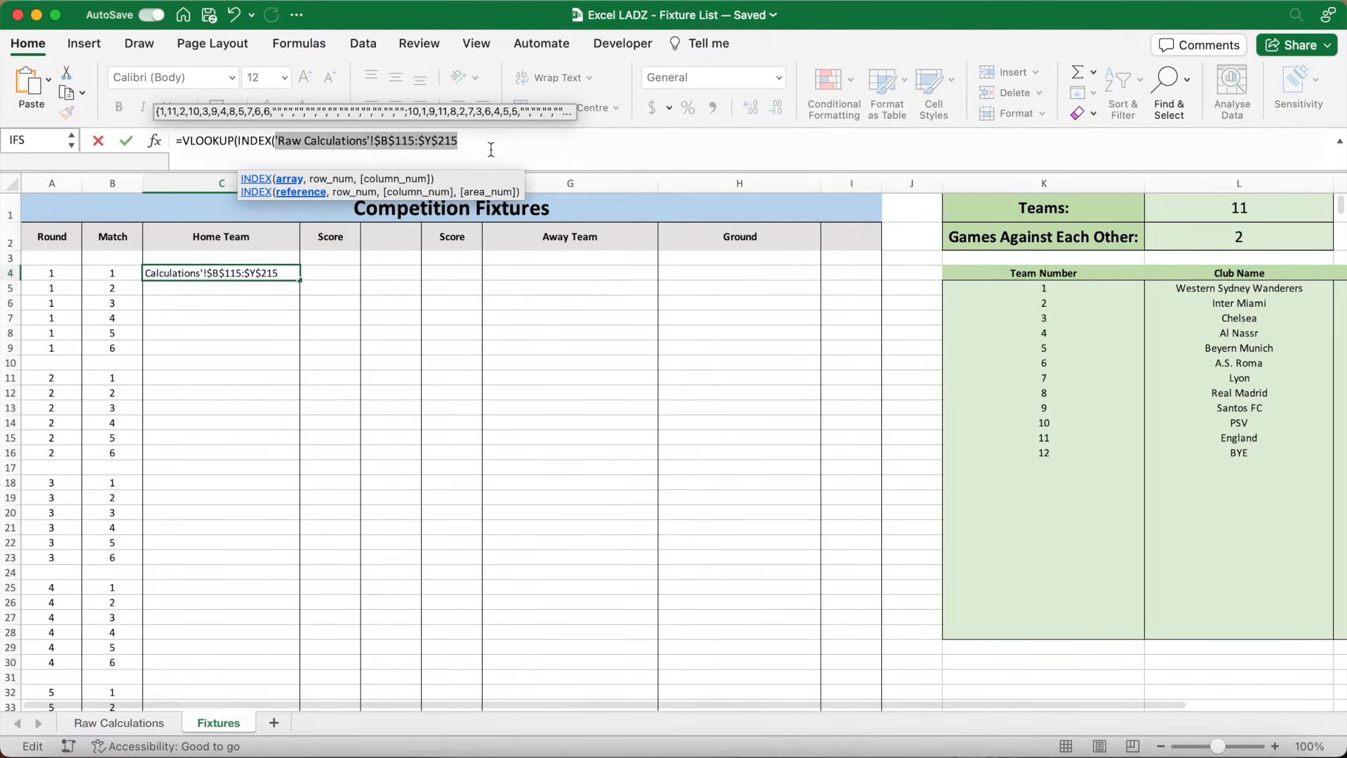
- Complete the INDEX part of the C4 formula with row number A4 and column number 1+2*(B4-1)
left_click(491, 148)
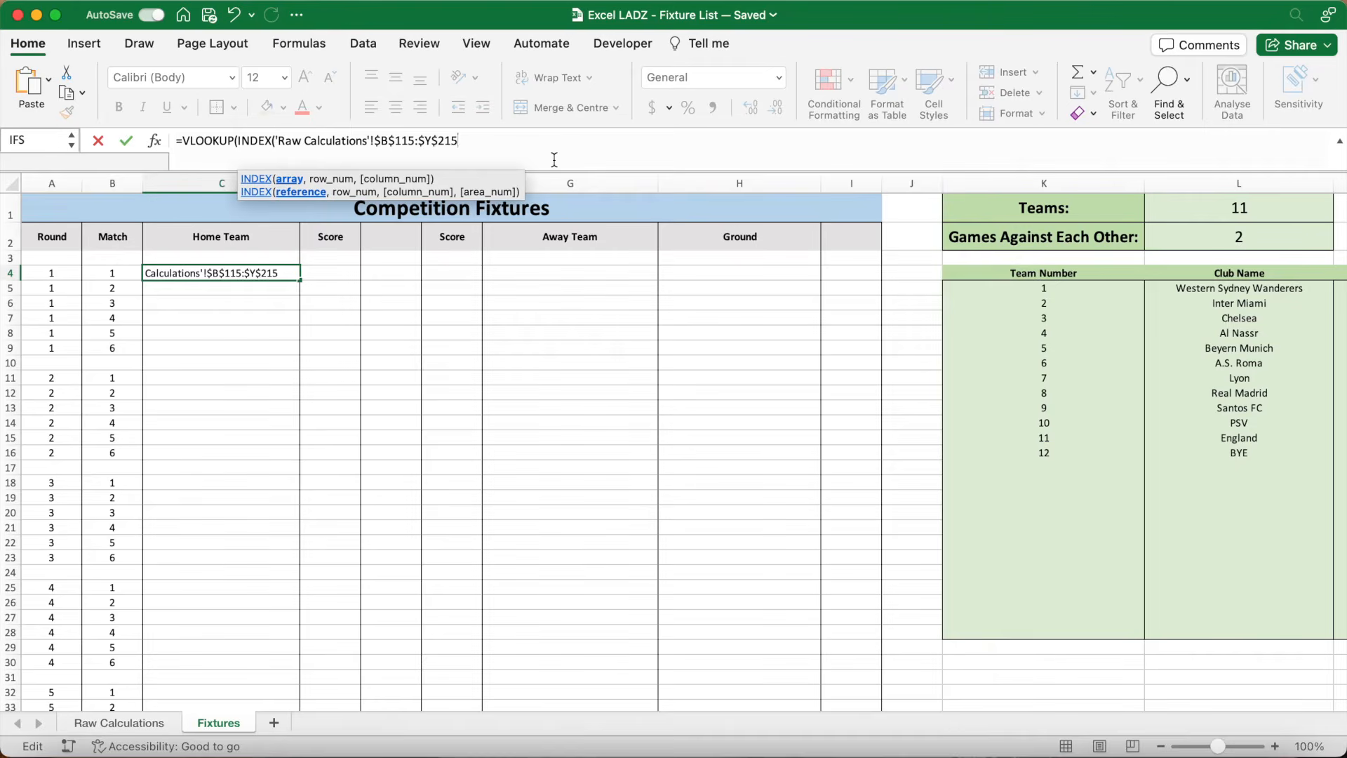
type(",A4")
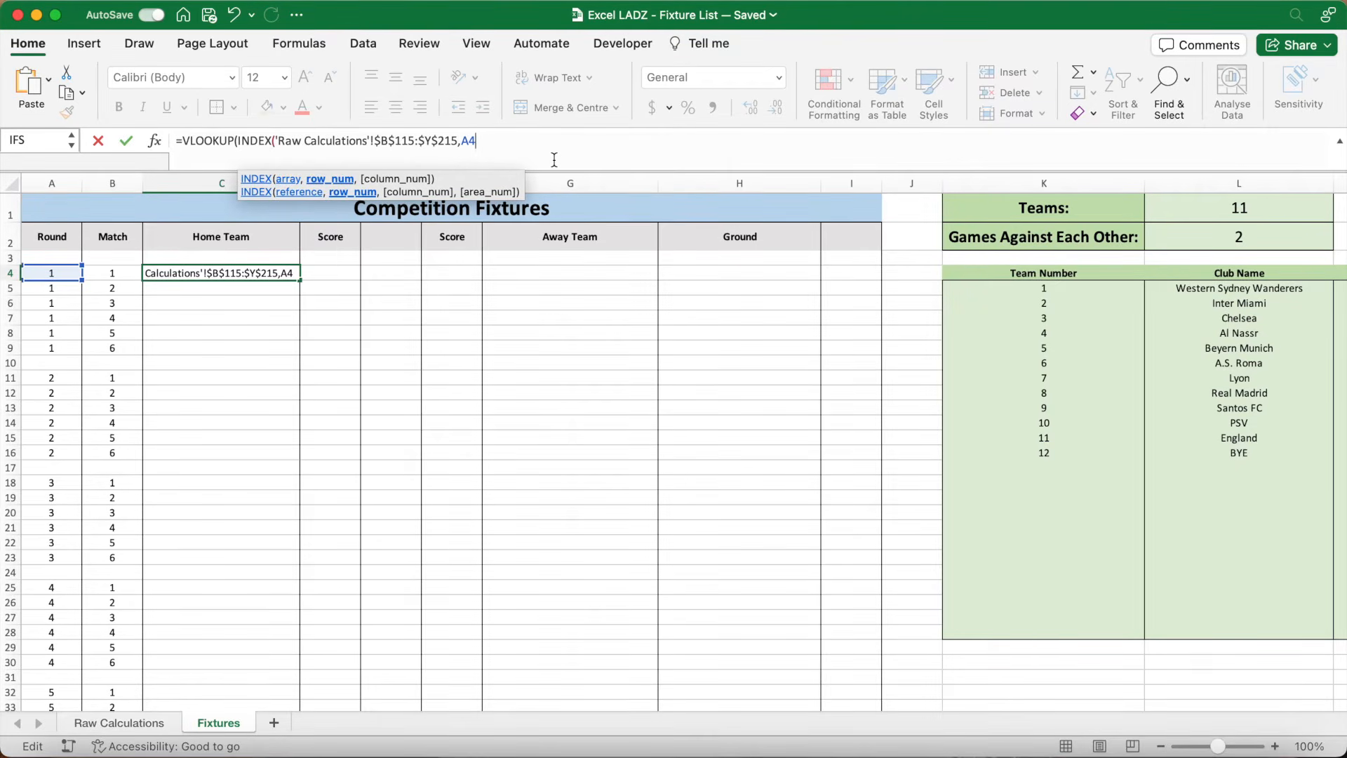
type(",")
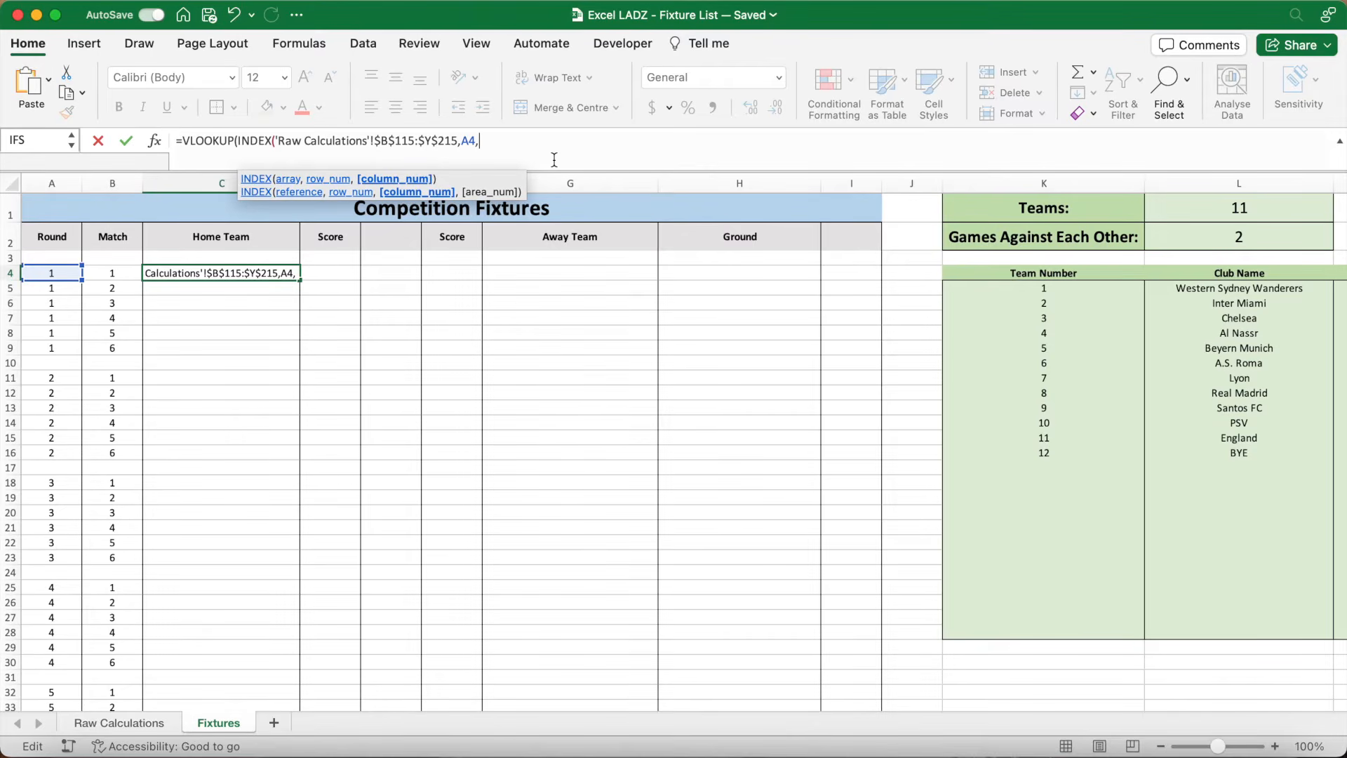
type("1")
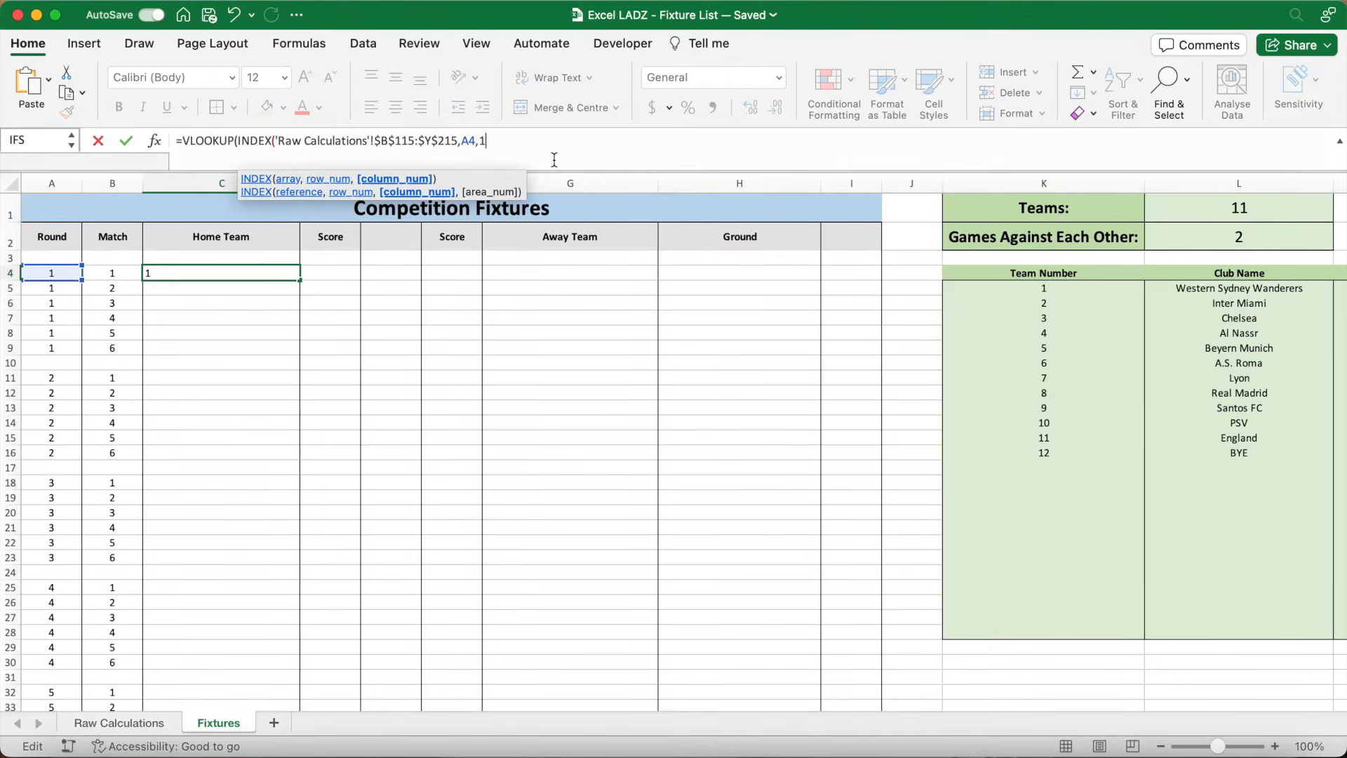
type("+2*(B4-1")
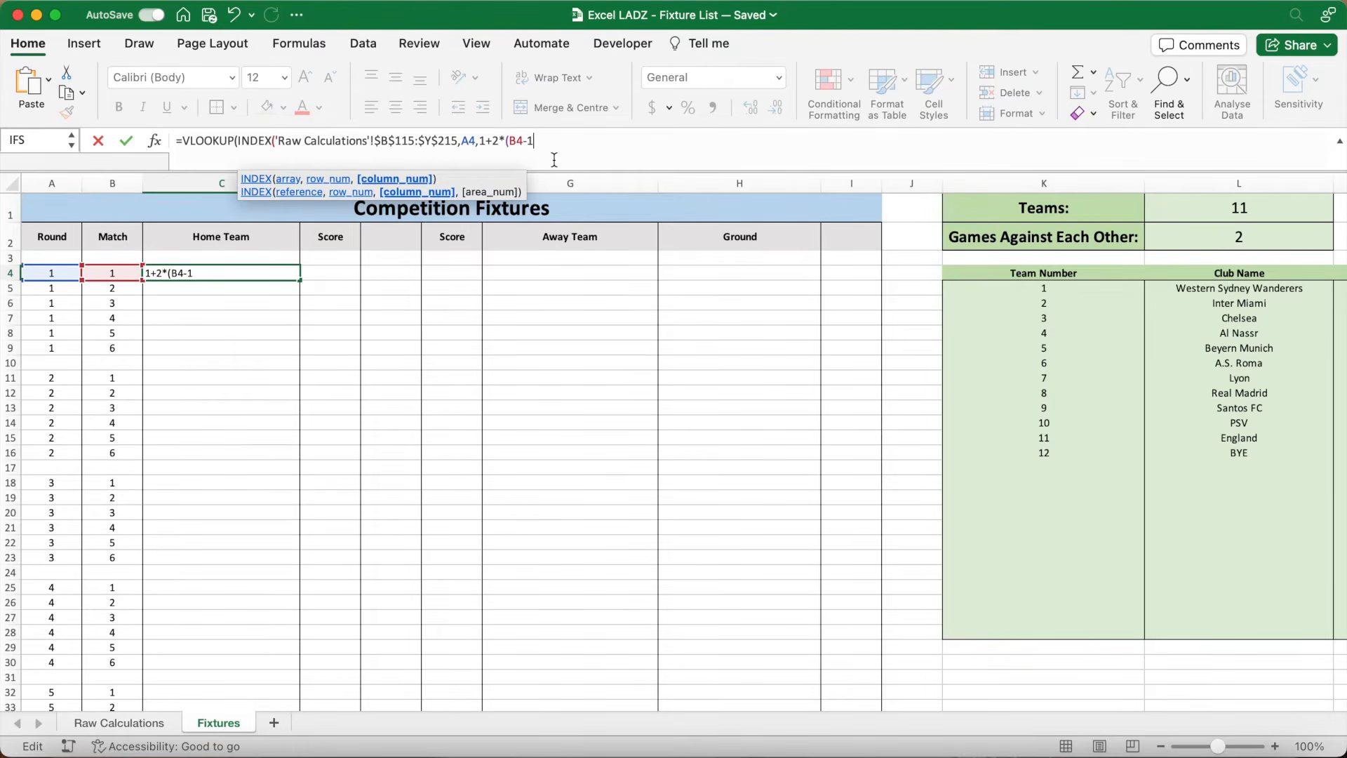
type("))")
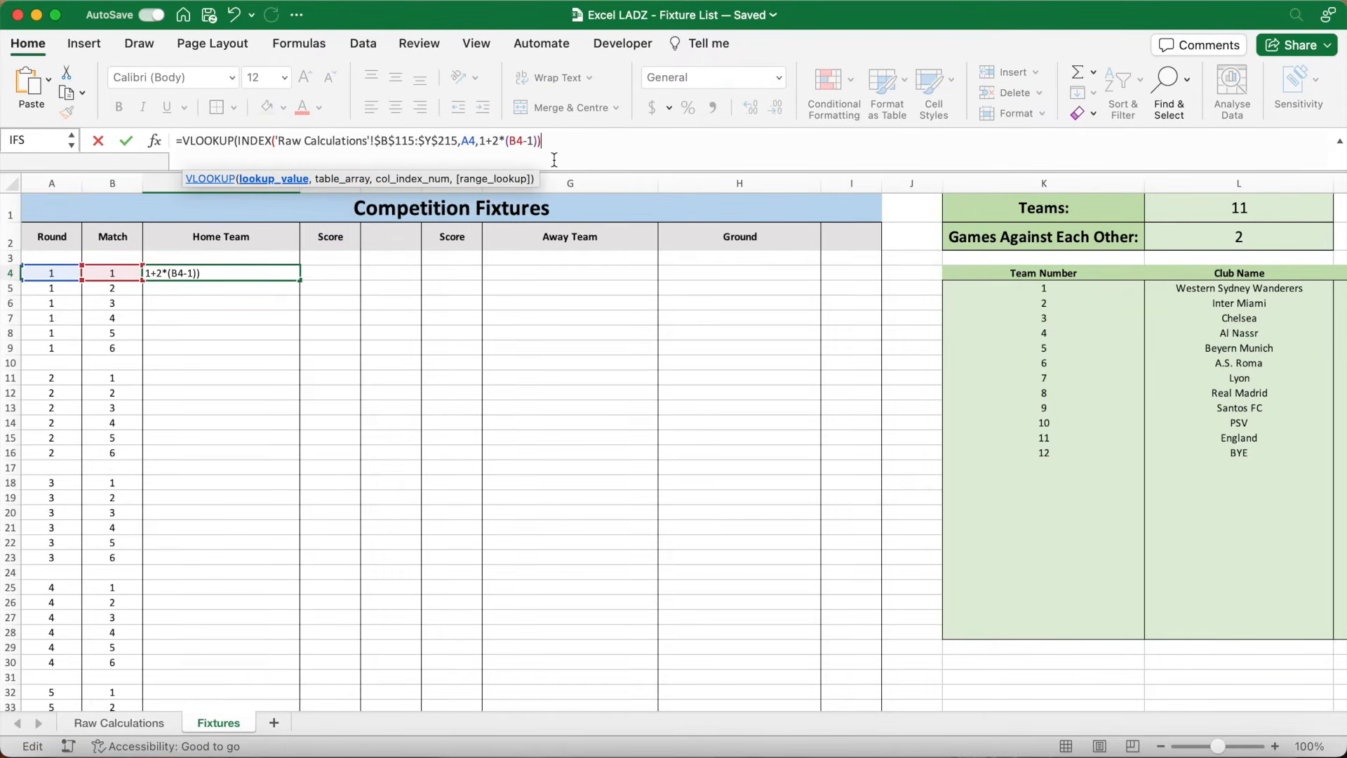
- Finish the VLOOKUP in C4 with the absolute table range $K$5:$M$28 and column index 2
type(",")
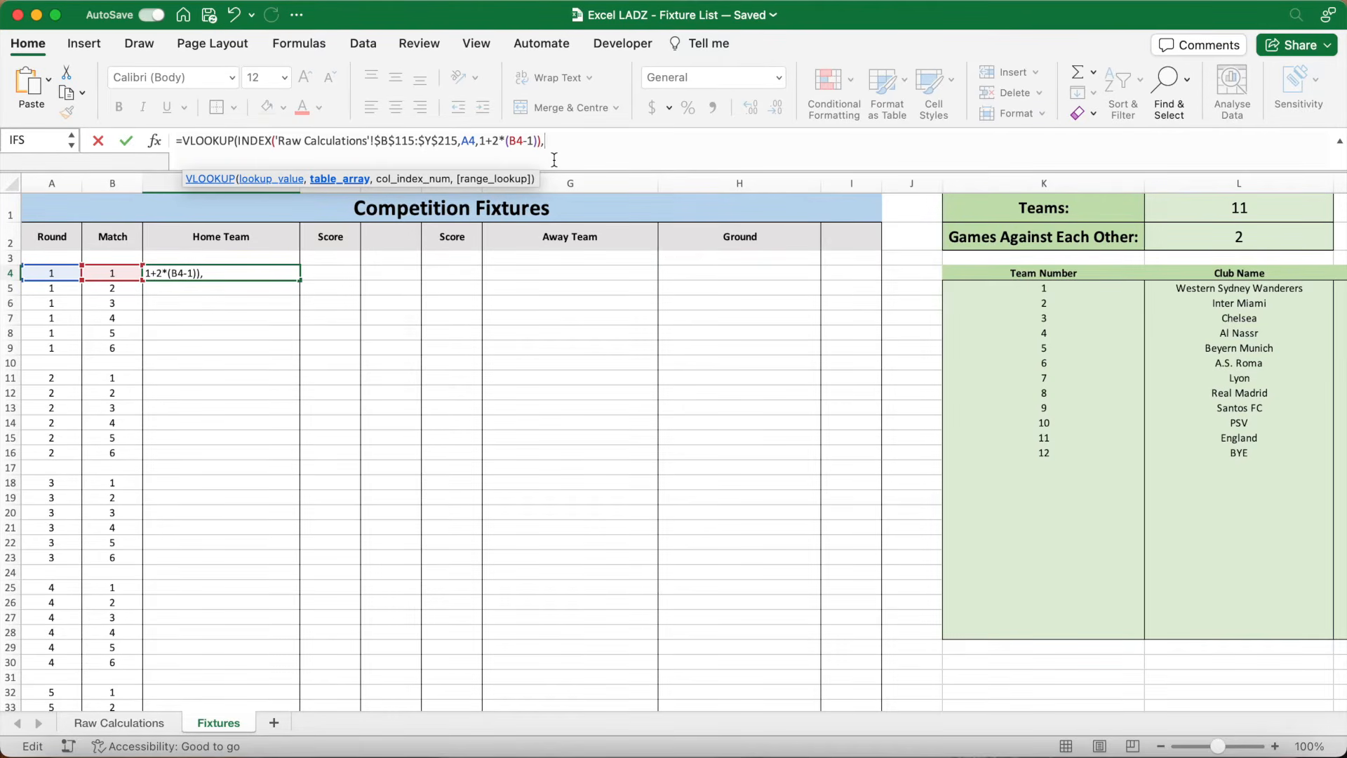
type("K")
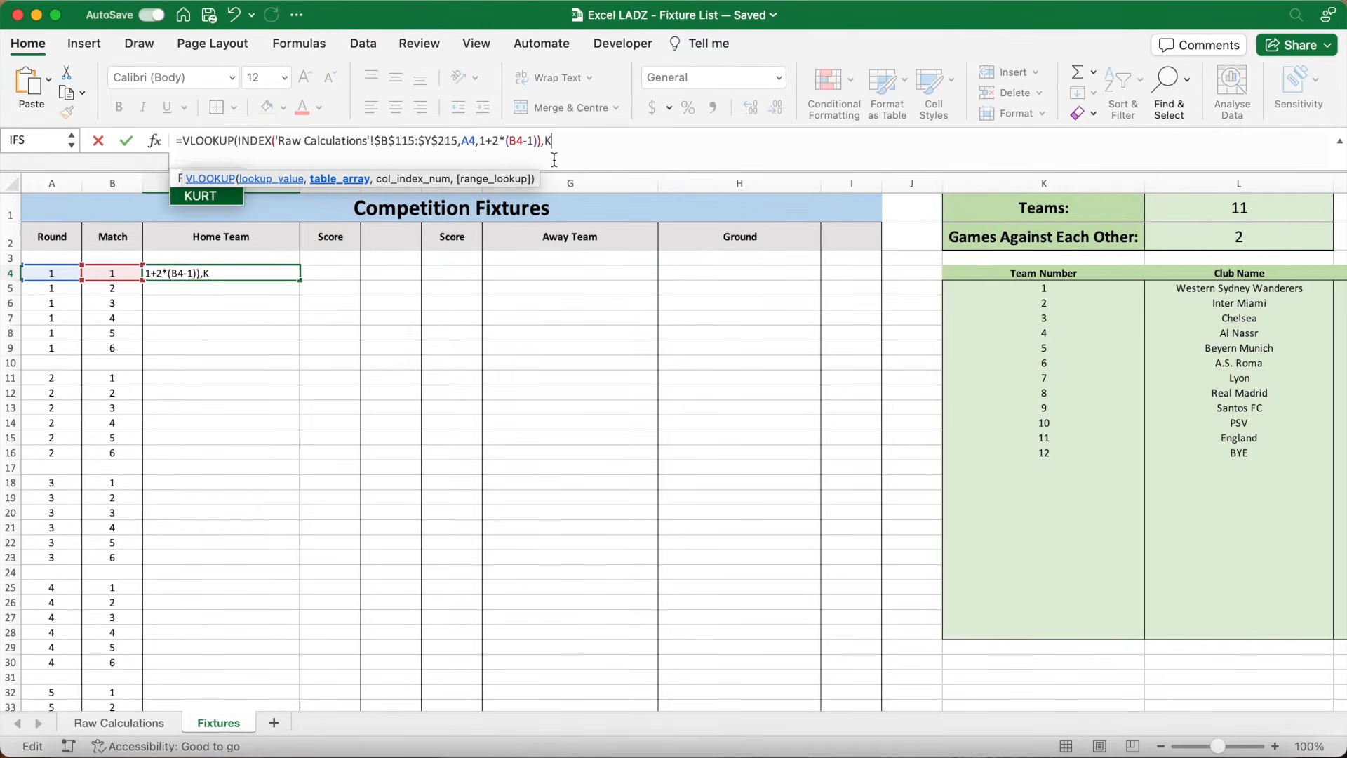
type("5:M28")
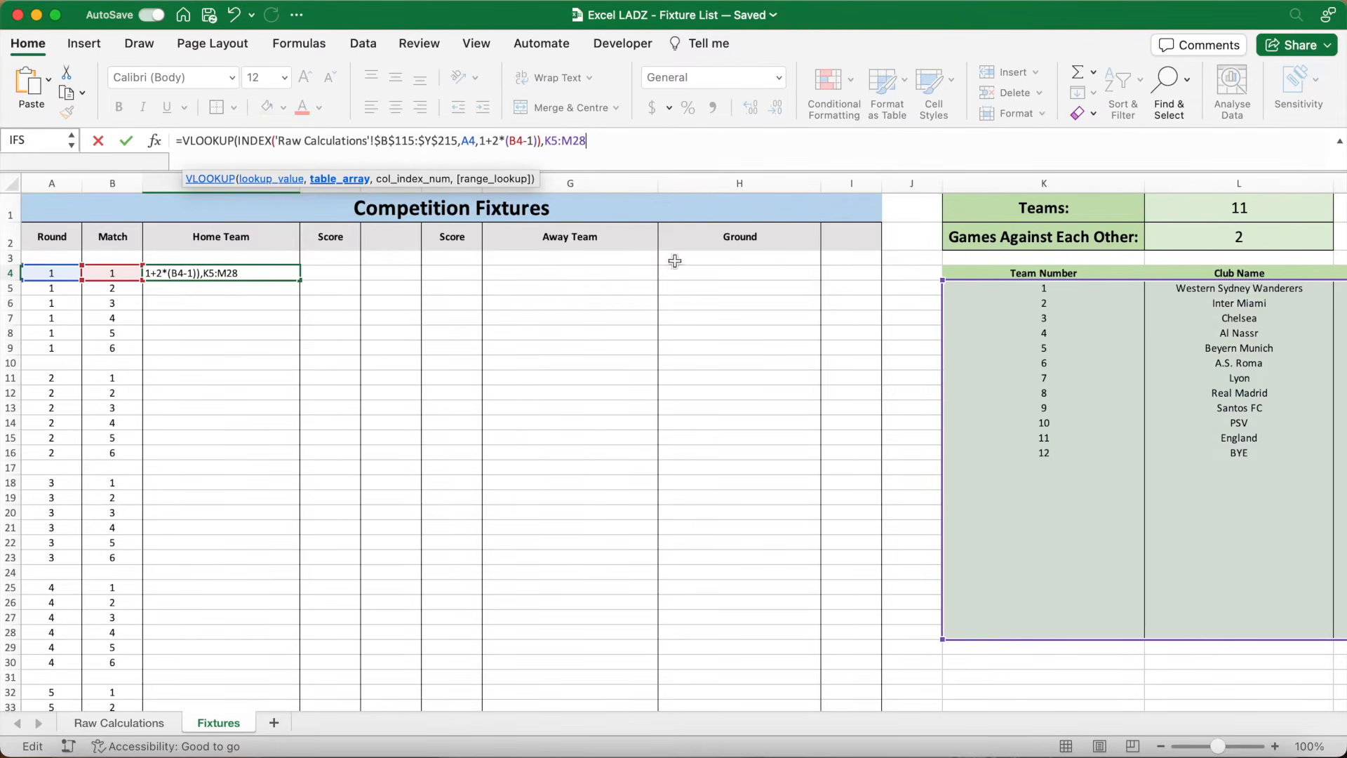
scroll(786, 309, "right", 2)
scroll(786, 309, "right", 2)
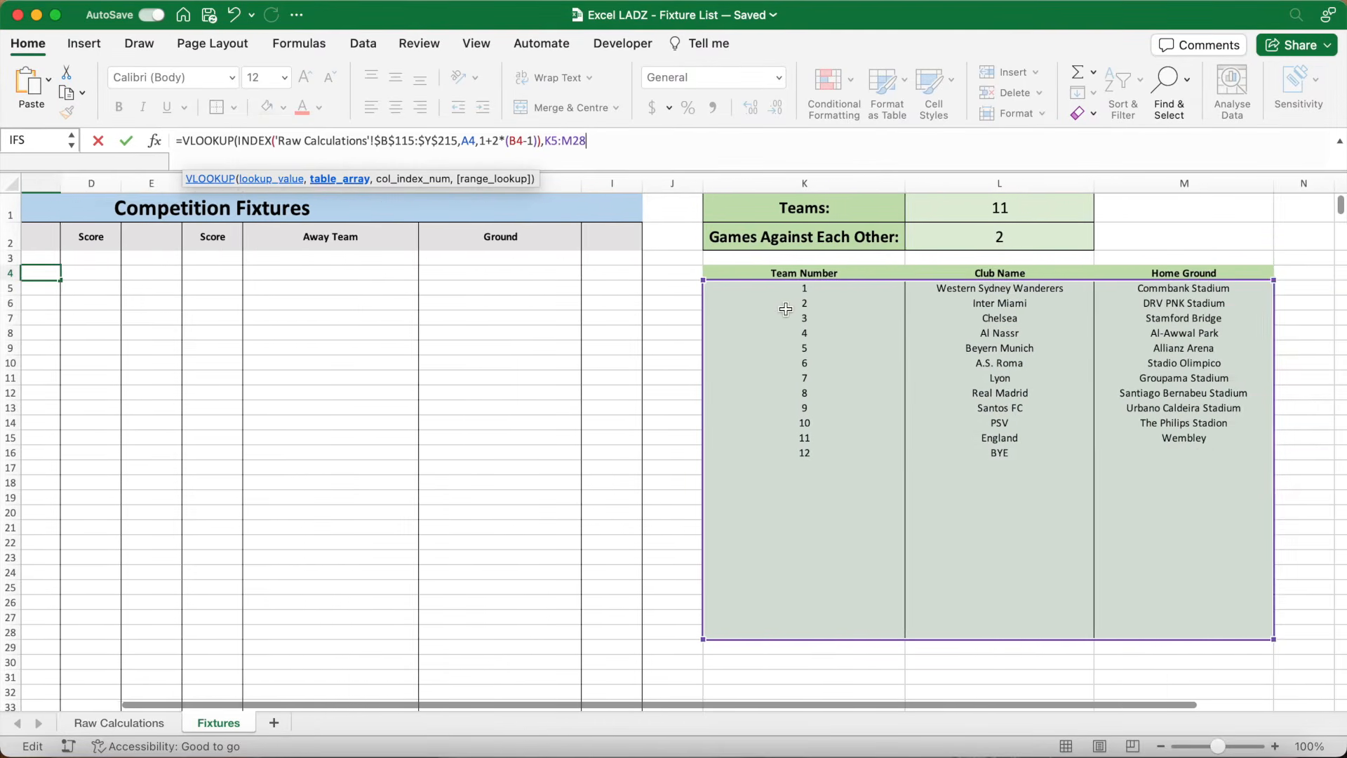
scroll(870, 450, "right", 3)
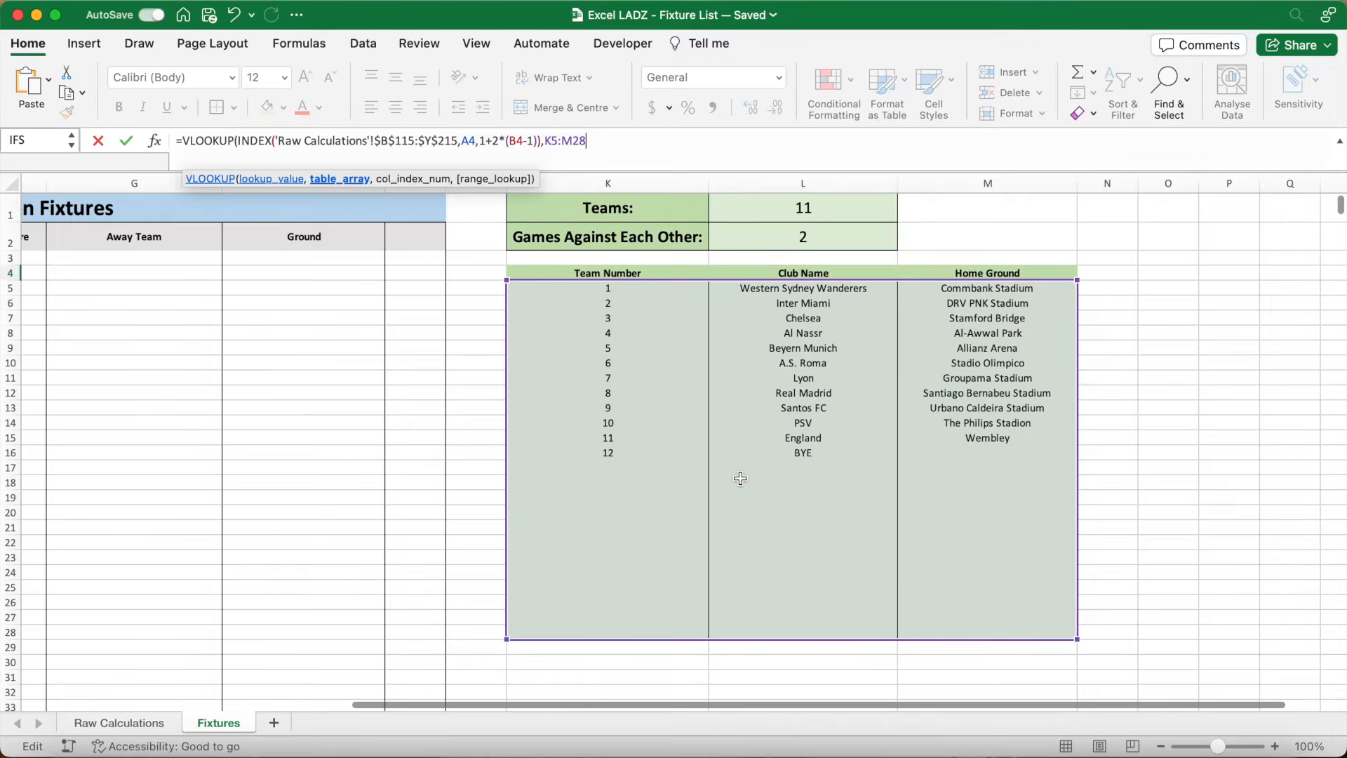
left_click_drag(601, 143, 545, 142)
key("F4")
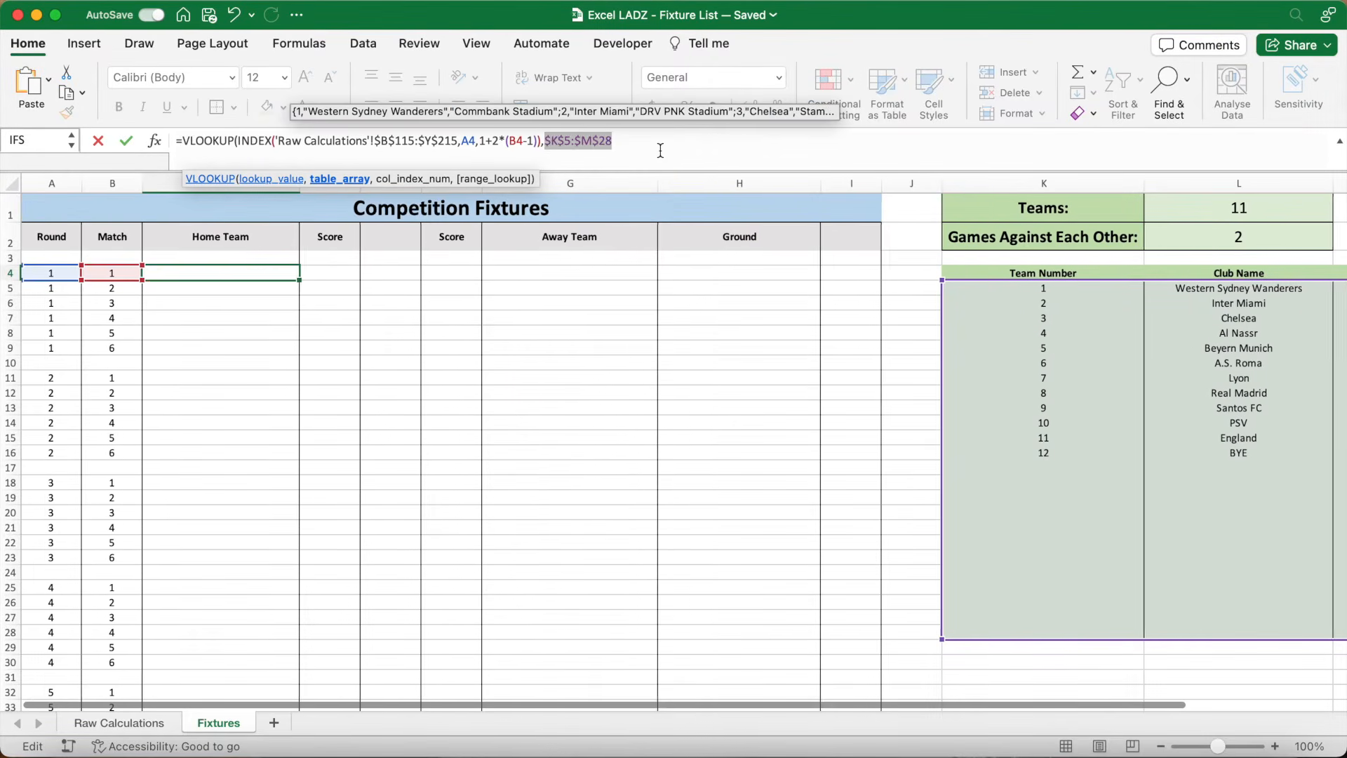
left_click(639, 144)
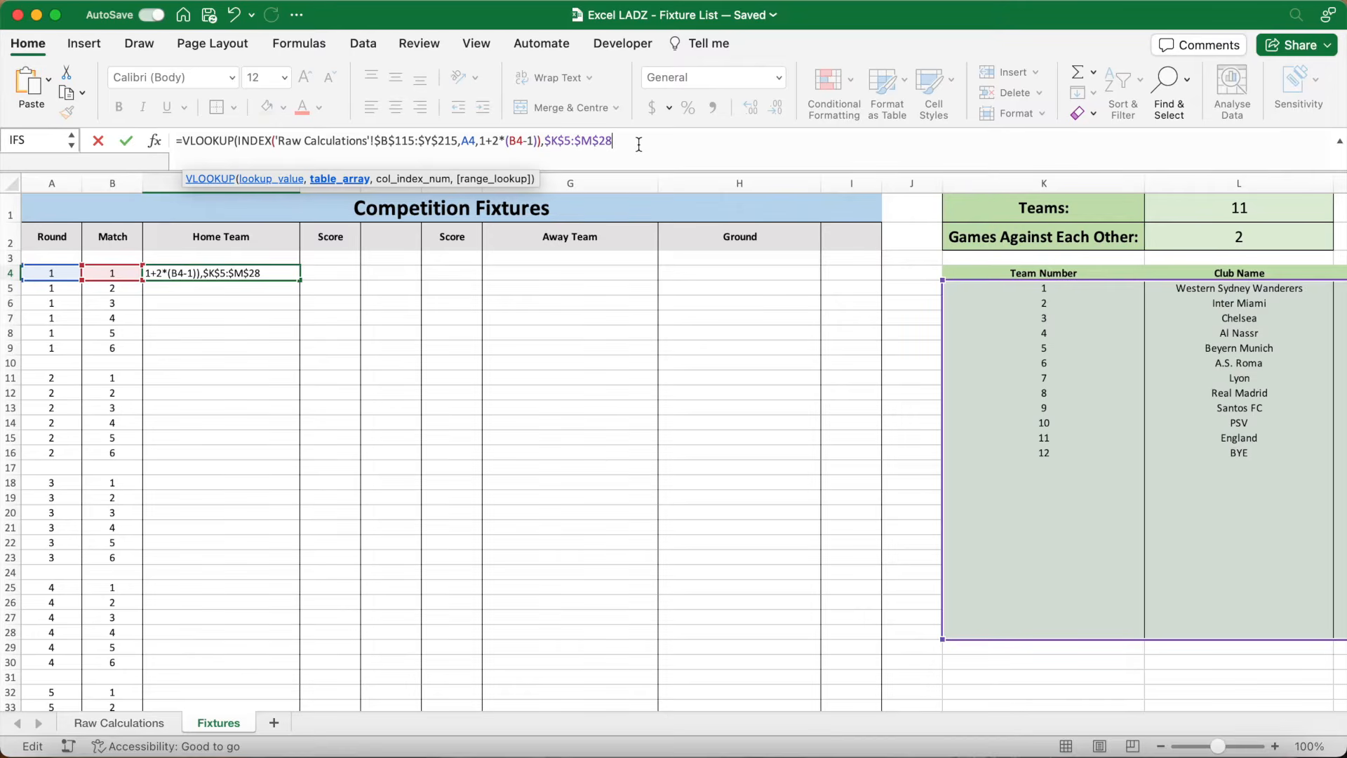
type(",")
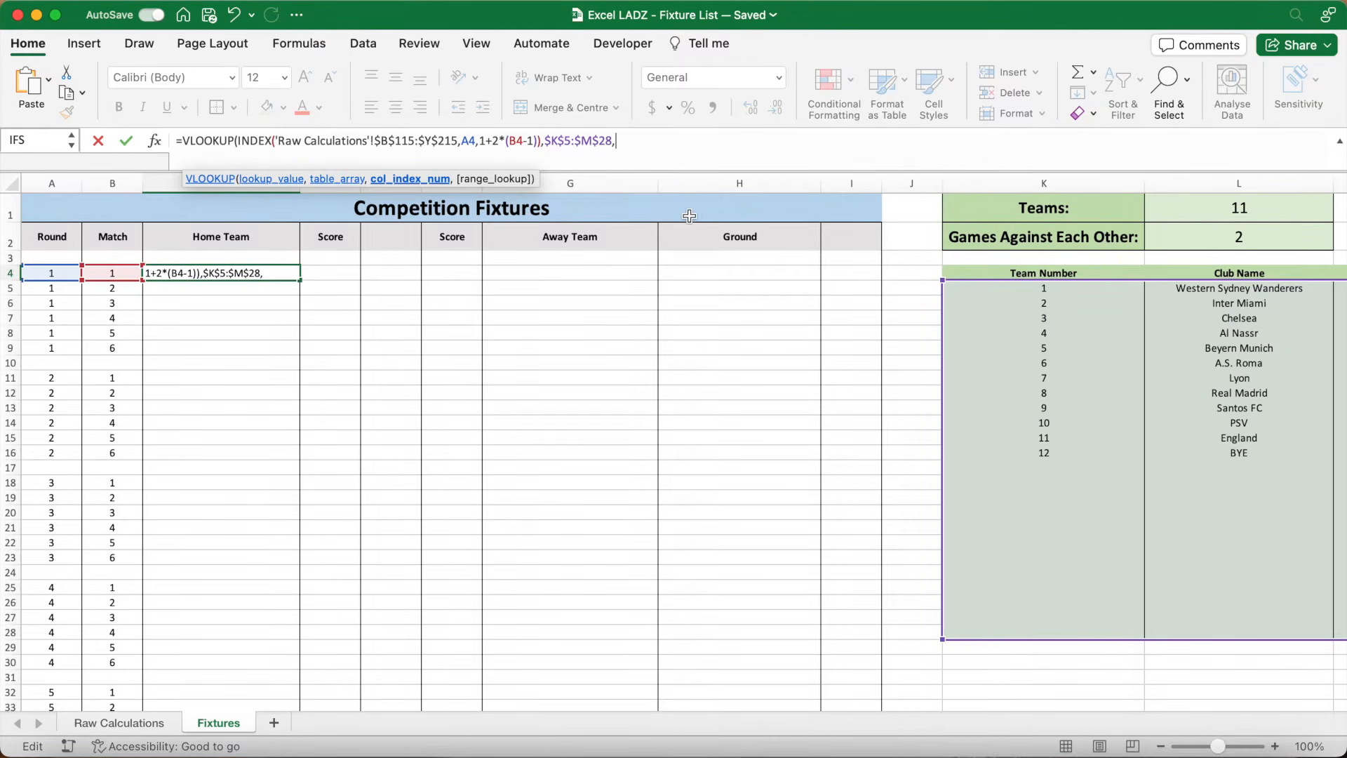
type("2)")
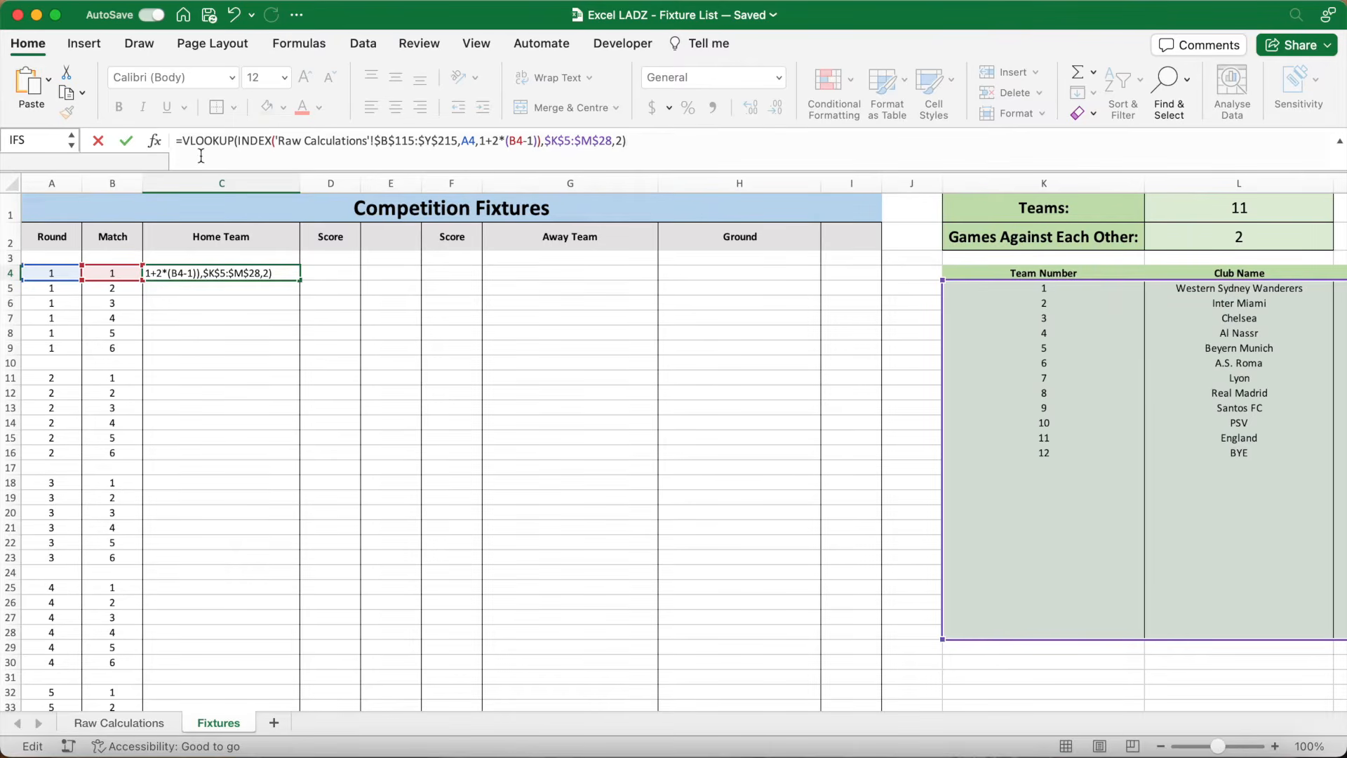
- Wrap the C4 formula in IFERROR with "" as the fallback and fill it down the Home Team column
left_click(182, 142)
type("IFERROR(")
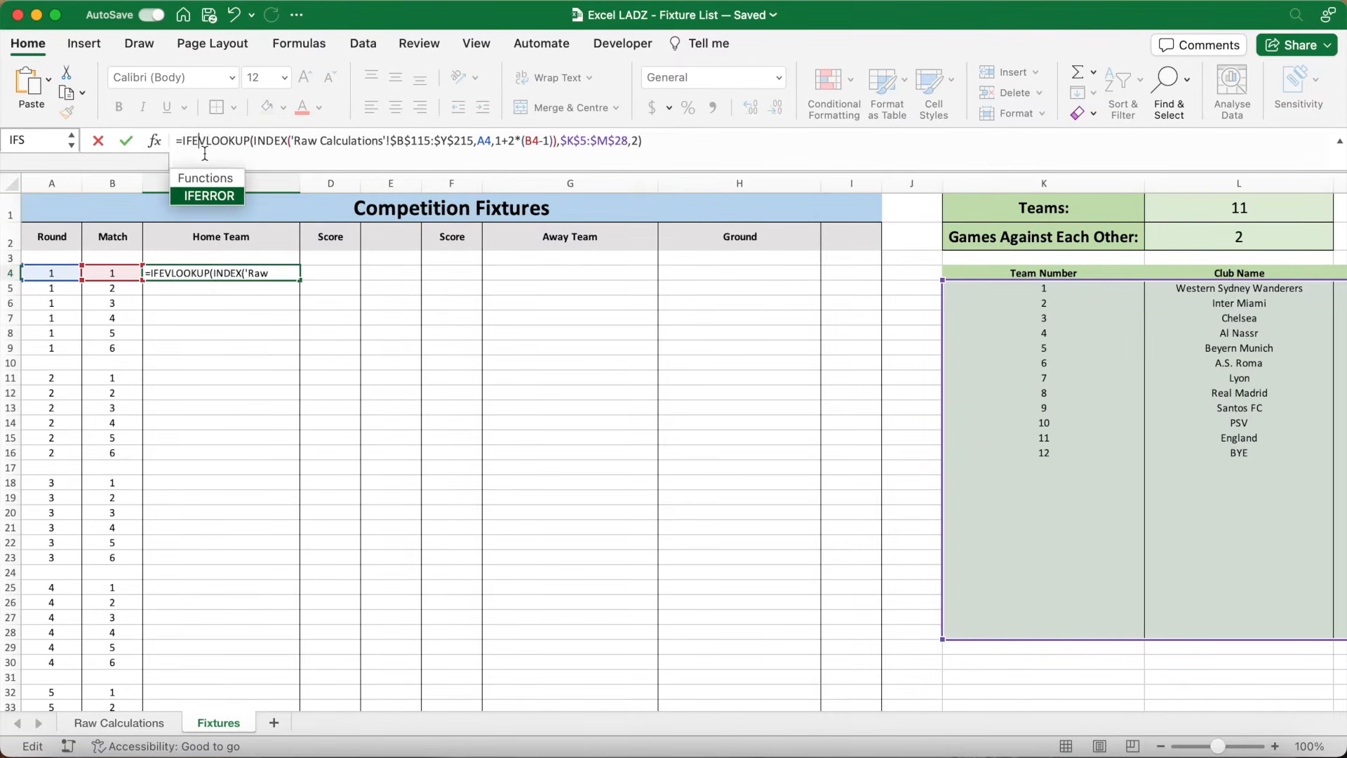
left_click(704, 143)
type(",\"\")")
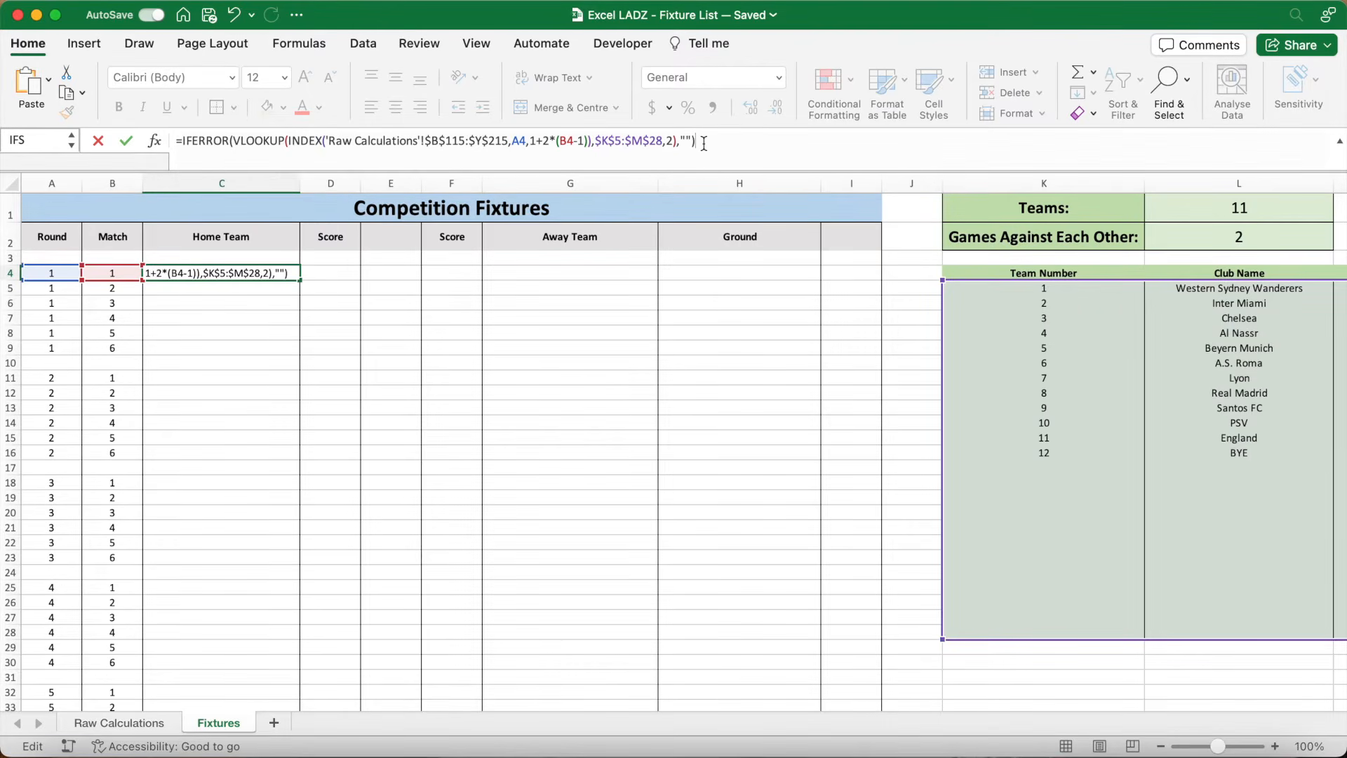
key("Return")
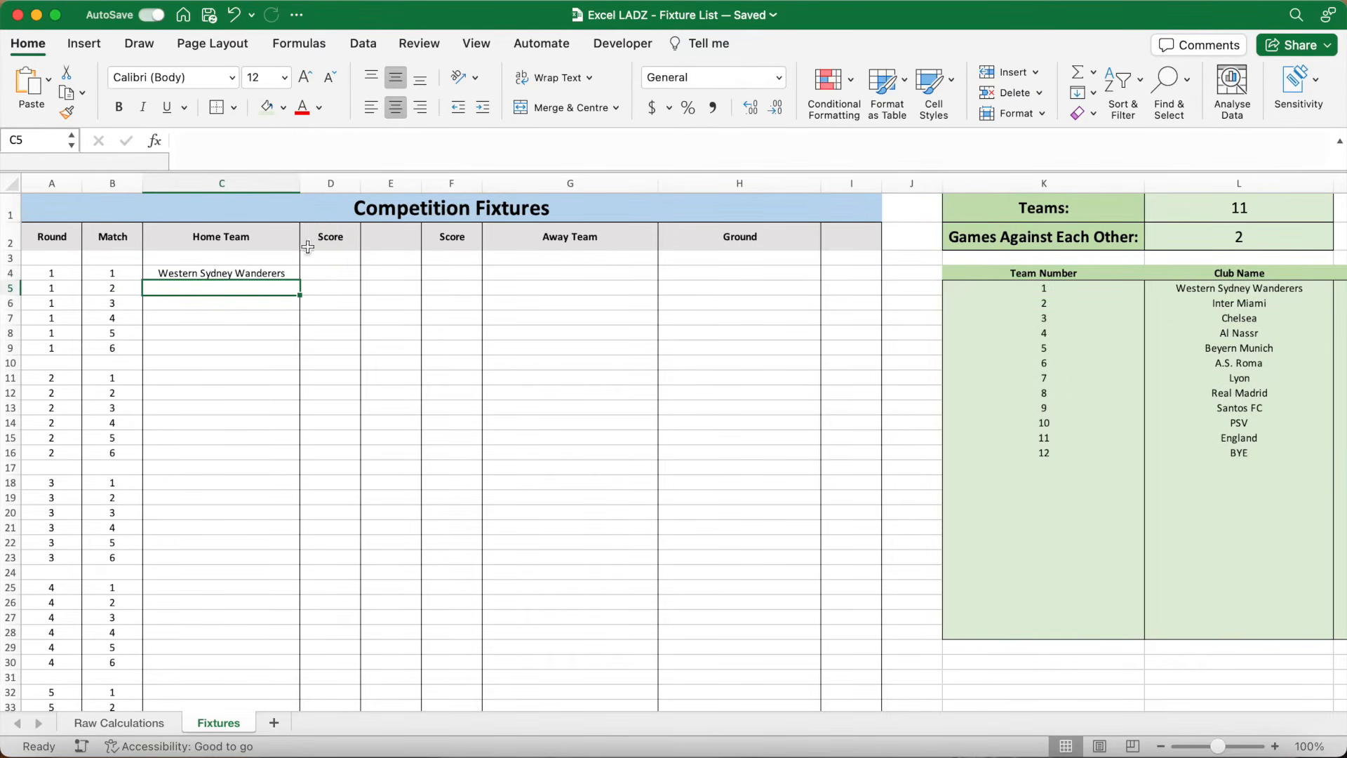
left_click(273, 272)
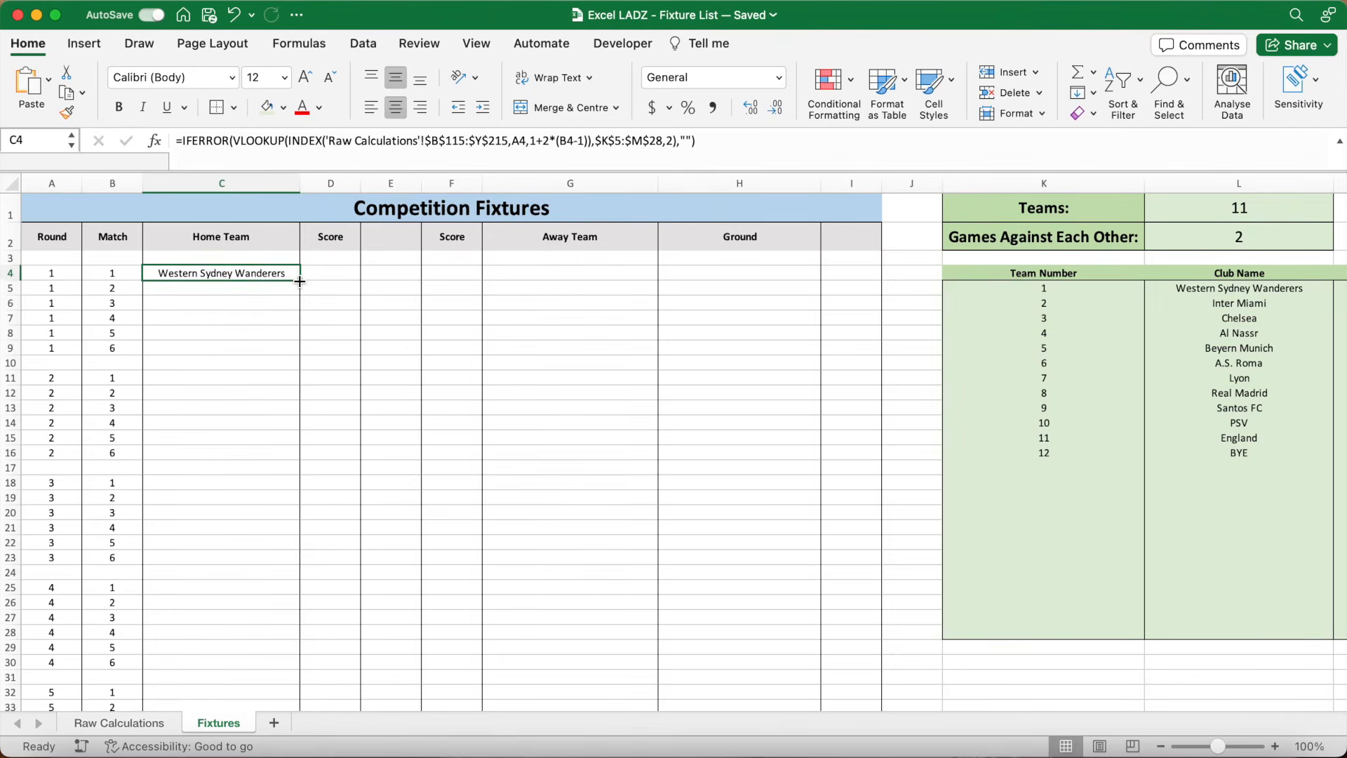
double_click(300, 281)
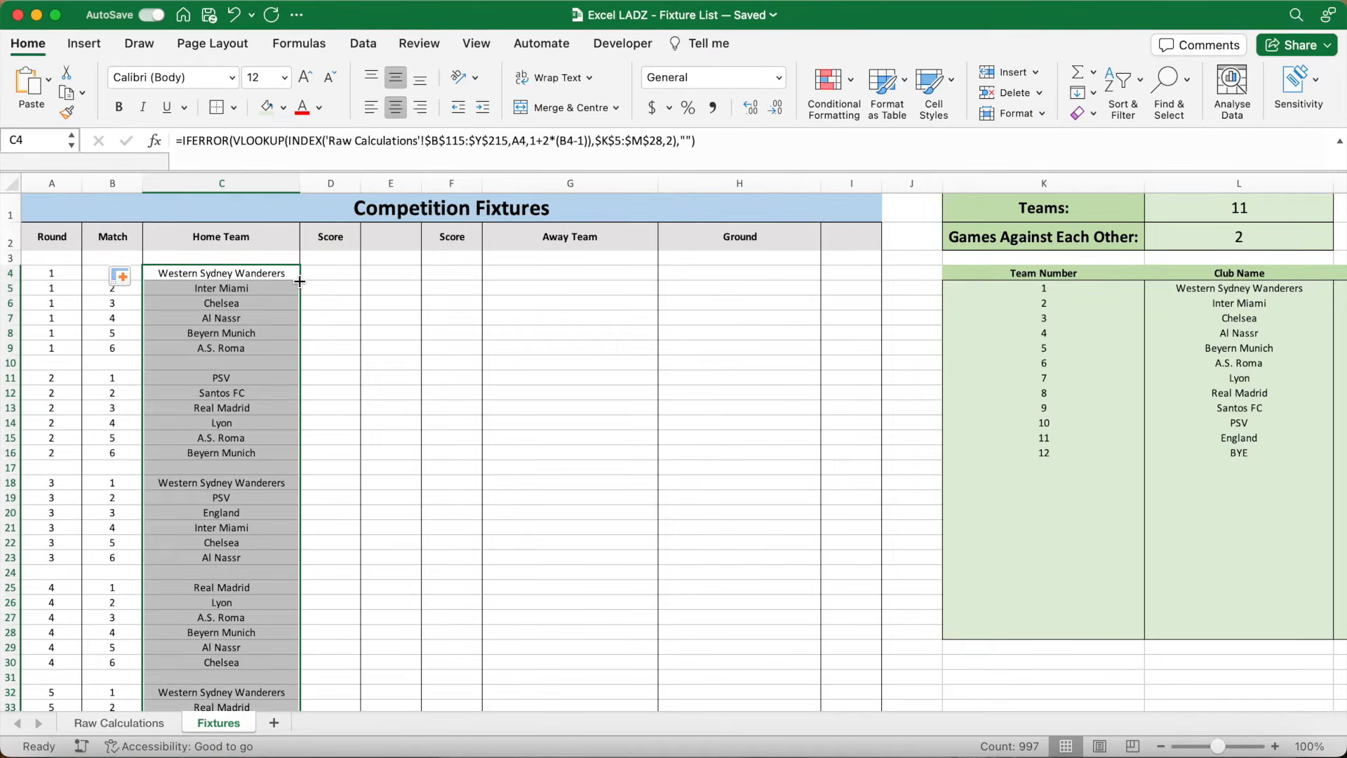
- Correct team 5's club name in L9 to Bayern Munich and check the matching Home Team cell C8
left_click(270, 333)
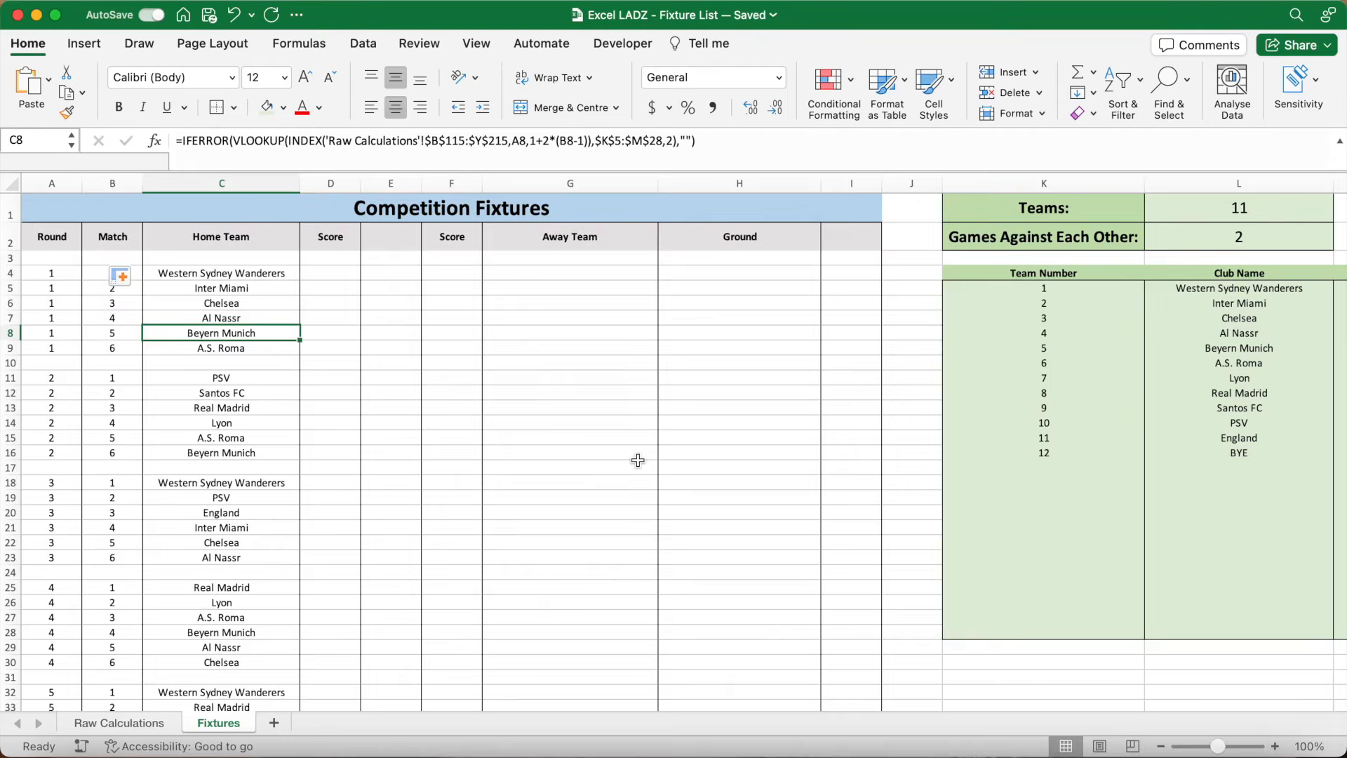
scroll(638, 461, "right", 5)
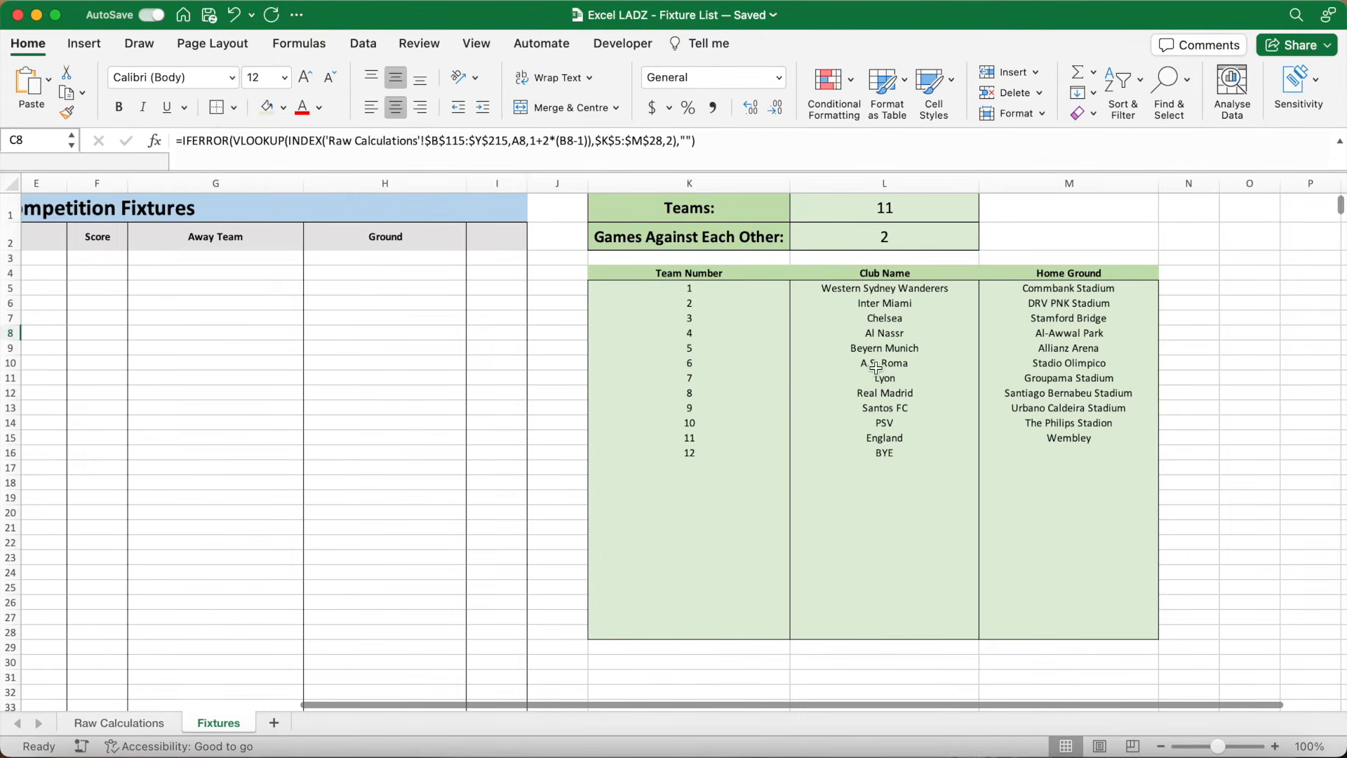
left_click(879, 351)
type("Bayern Munich")
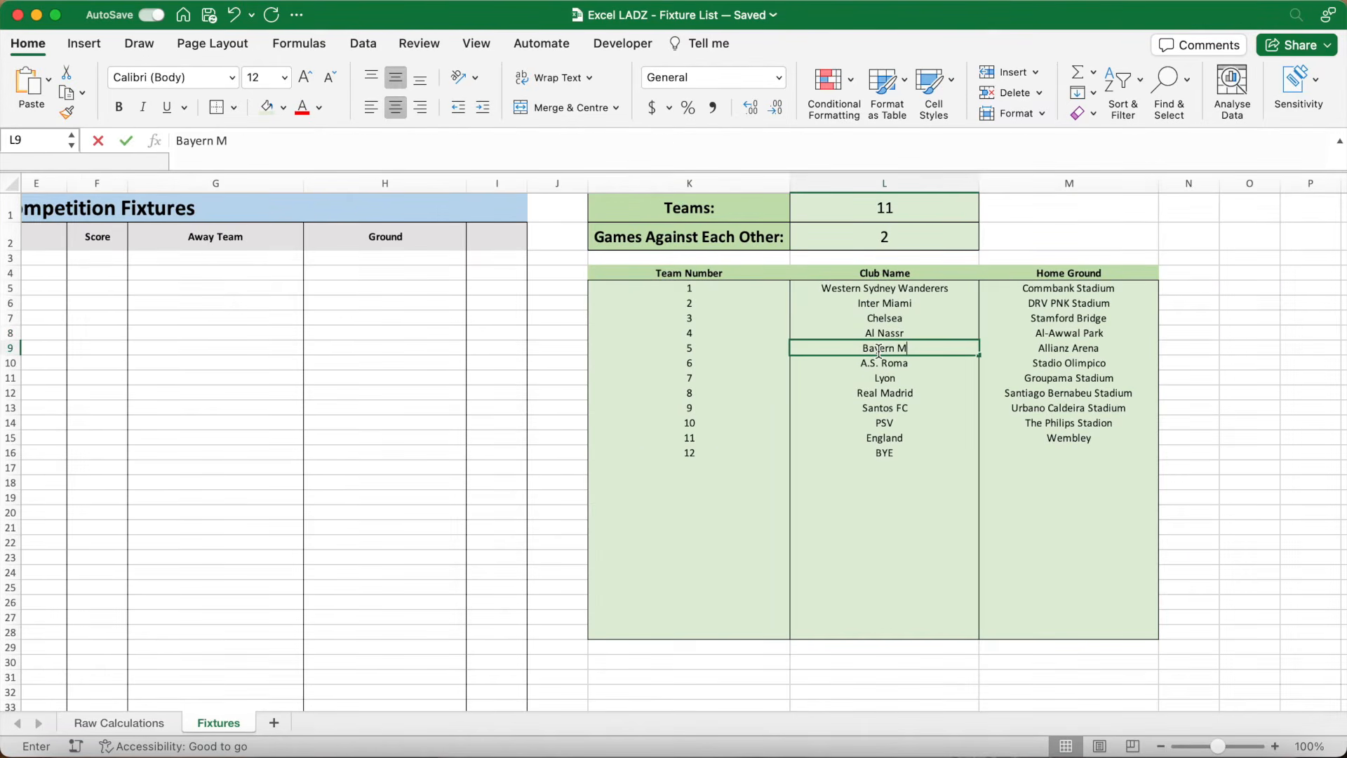
key("Return")
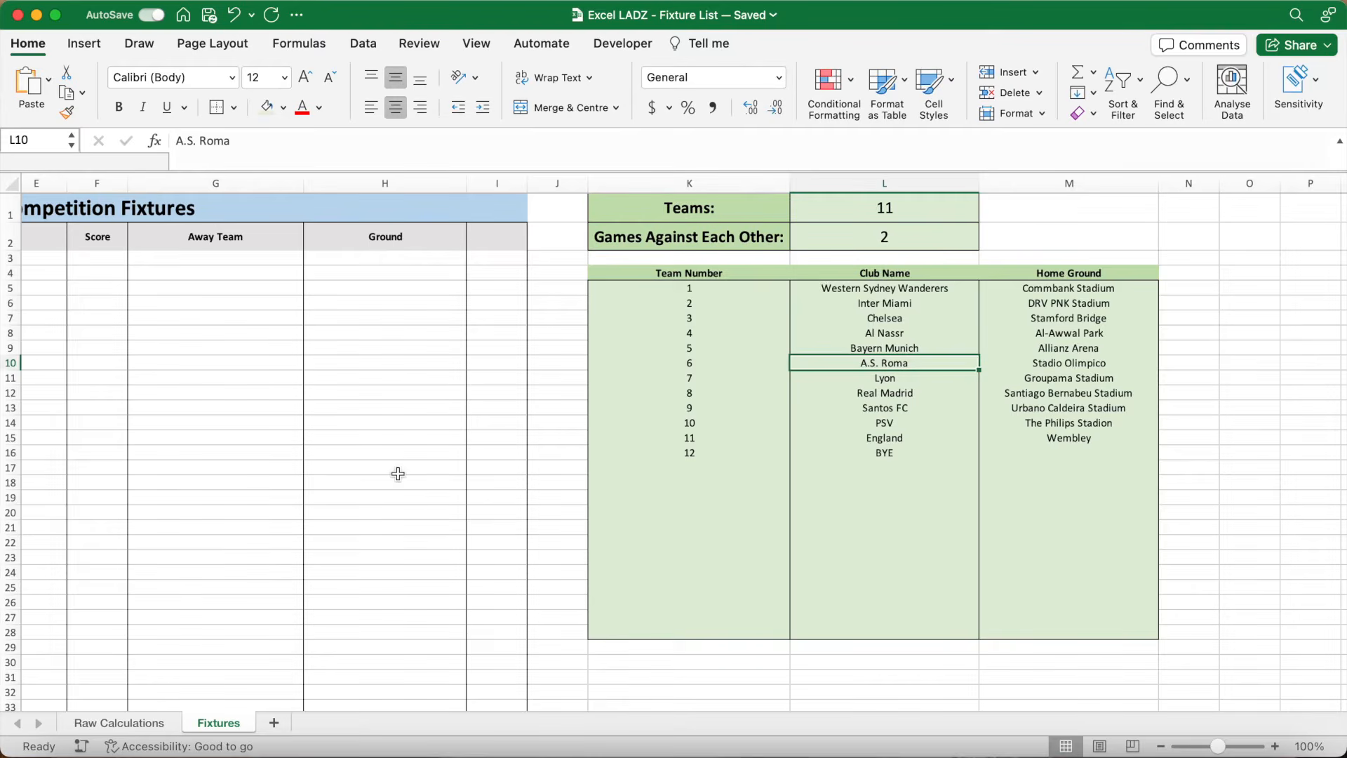
scroll(397, 473, "left", 3)
scroll(397, 474, "left", 3)
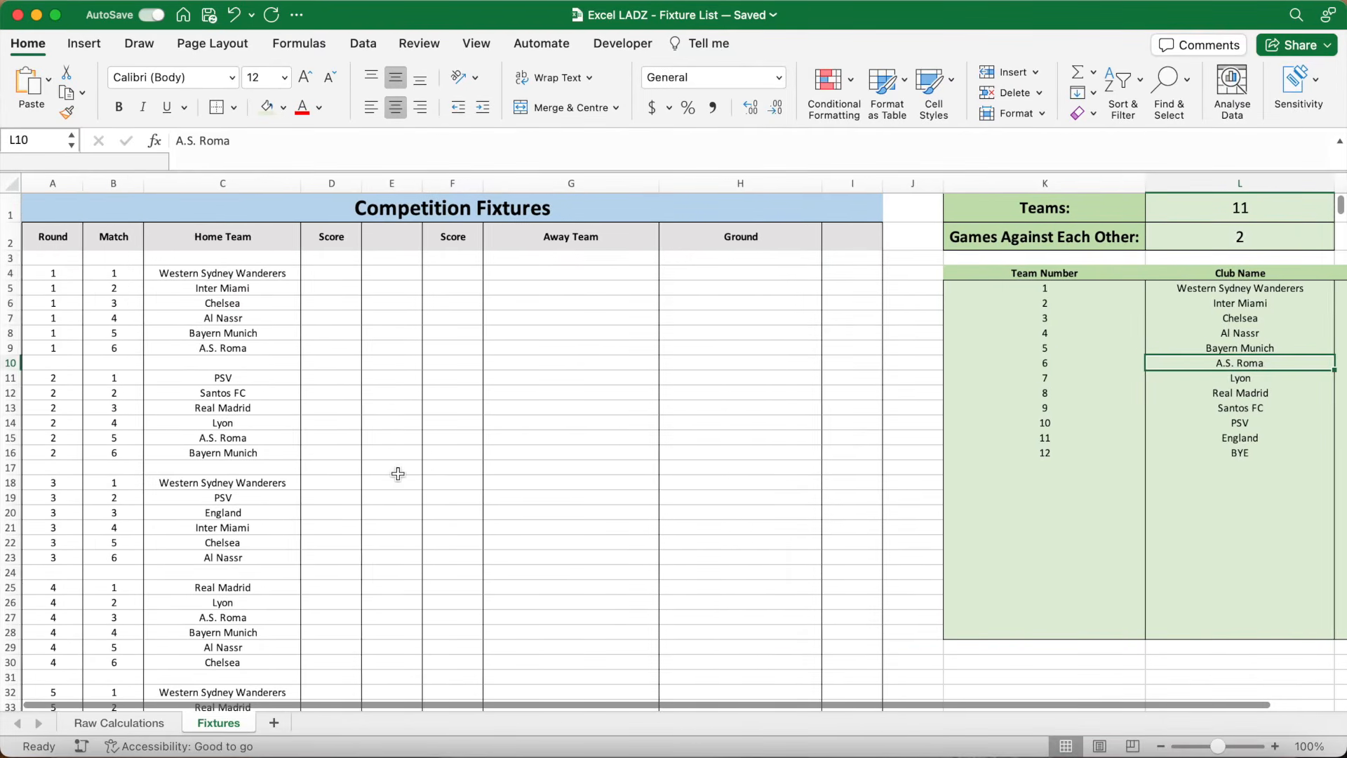
left_click(241, 335)
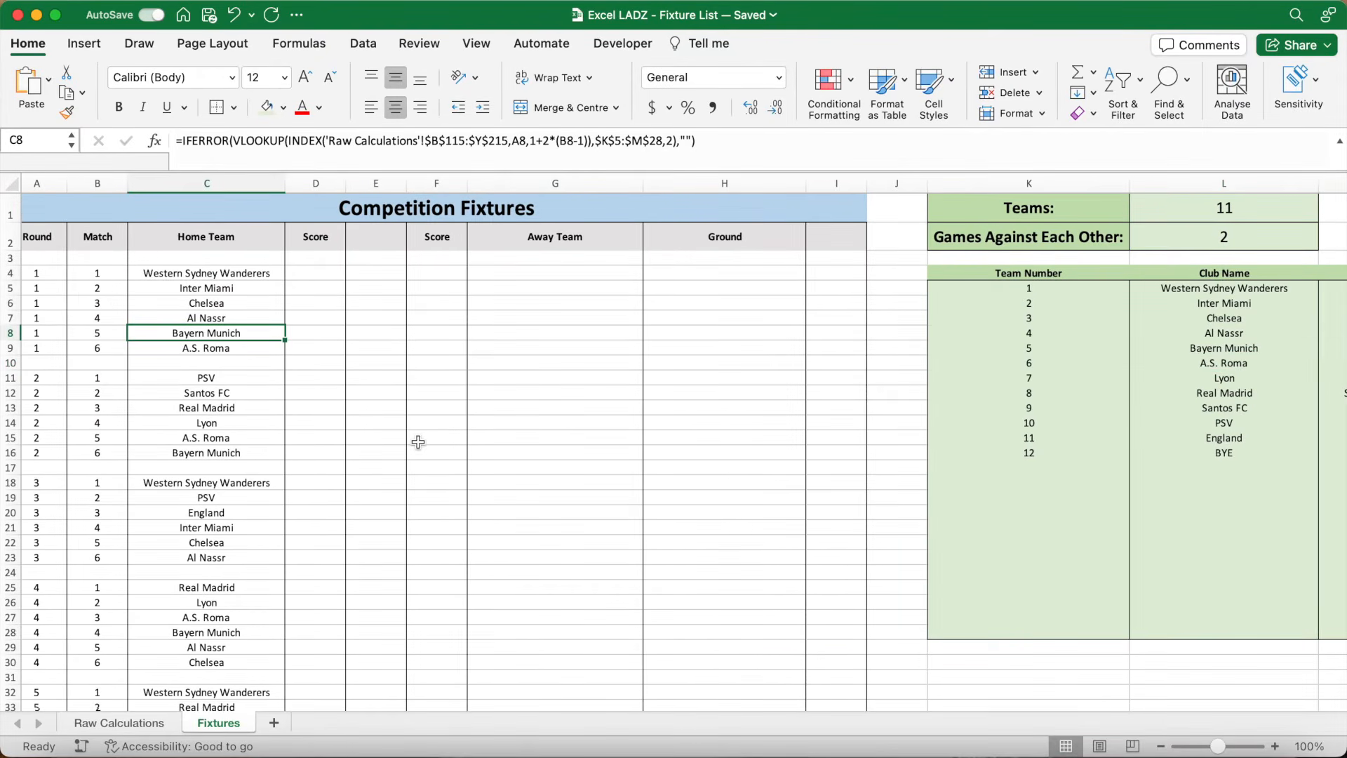
- Begin a formula in E4, between the two Score columns, with =I
left_click(365, 275)
scroll(426, 426, "left", 1)
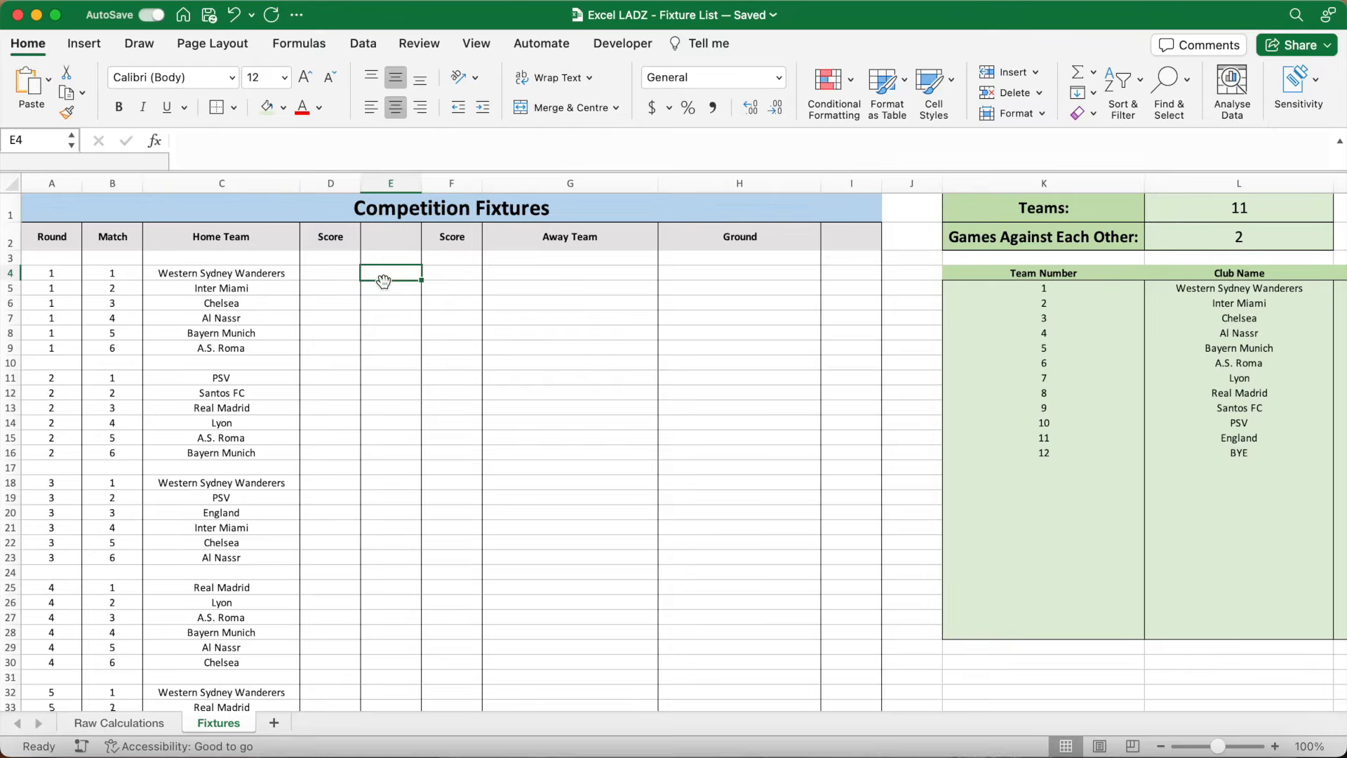
left_click(351, 149)
type("=I")
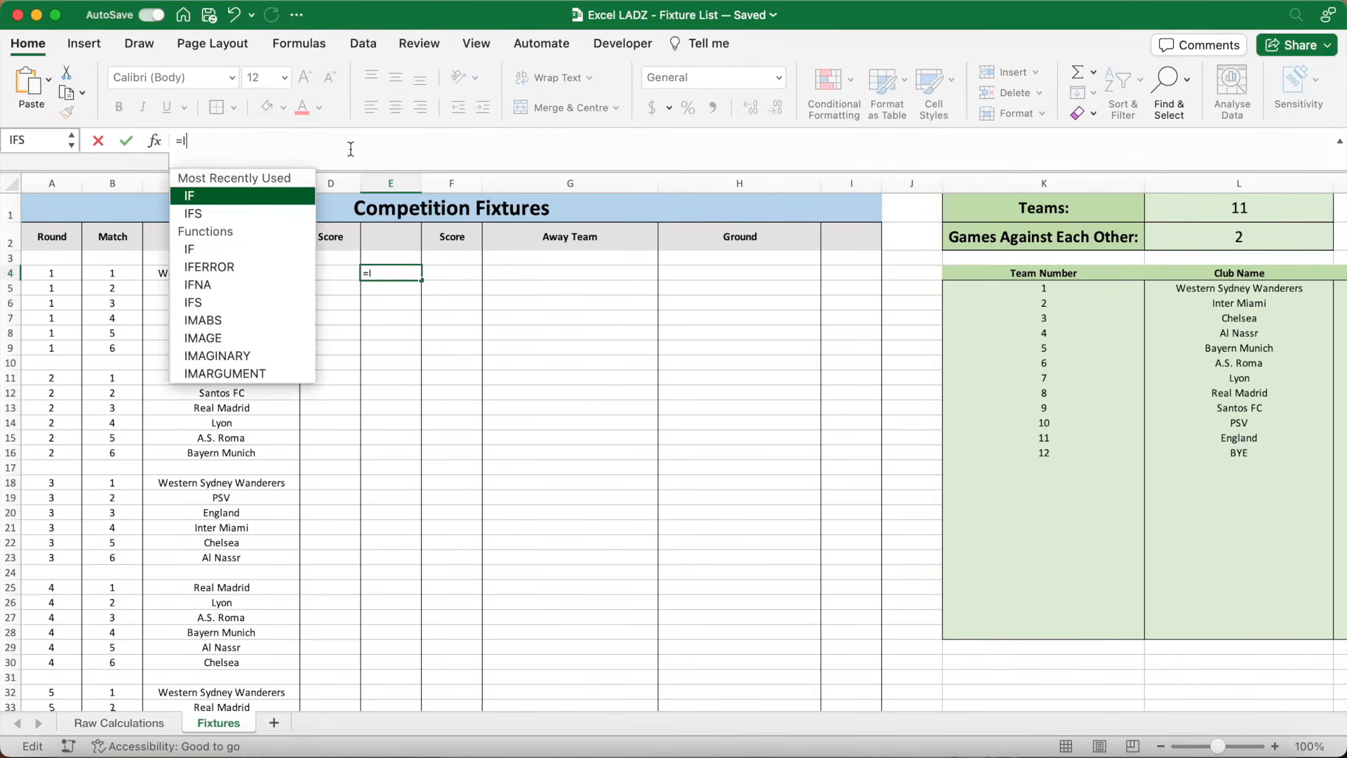
- Enter the formula =IF(LEN(C4)>0,"VS","") in cell E4
type("F(LEN(C4")
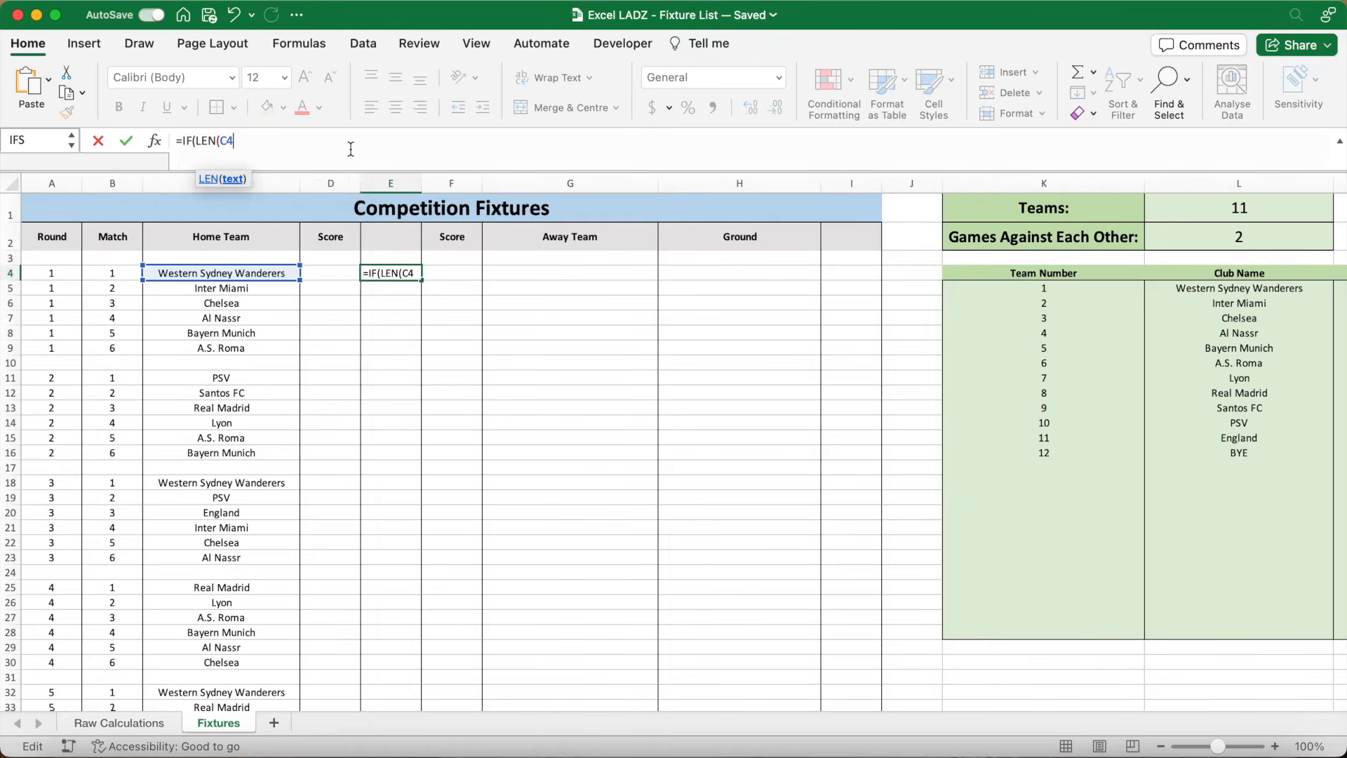
type(")>")
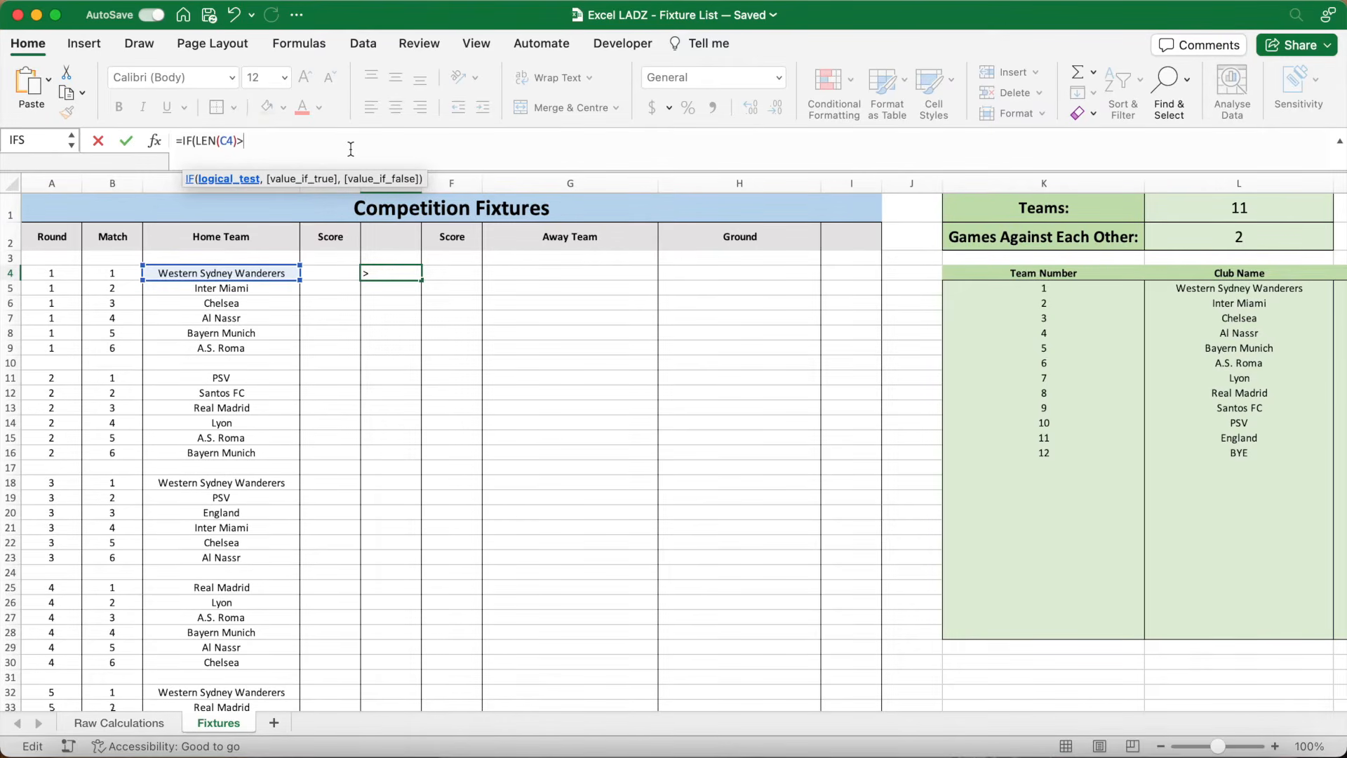
type("0,\"")
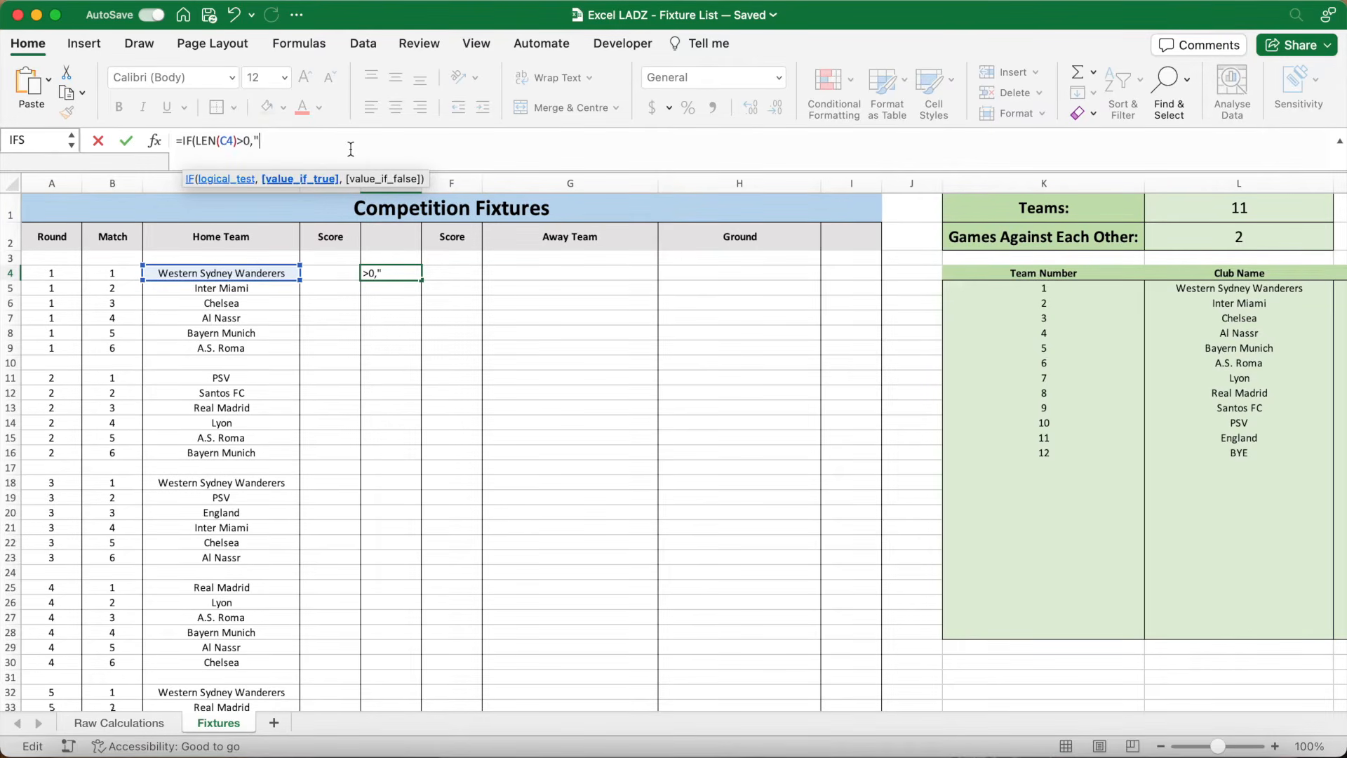
type("VS\",\"\")")
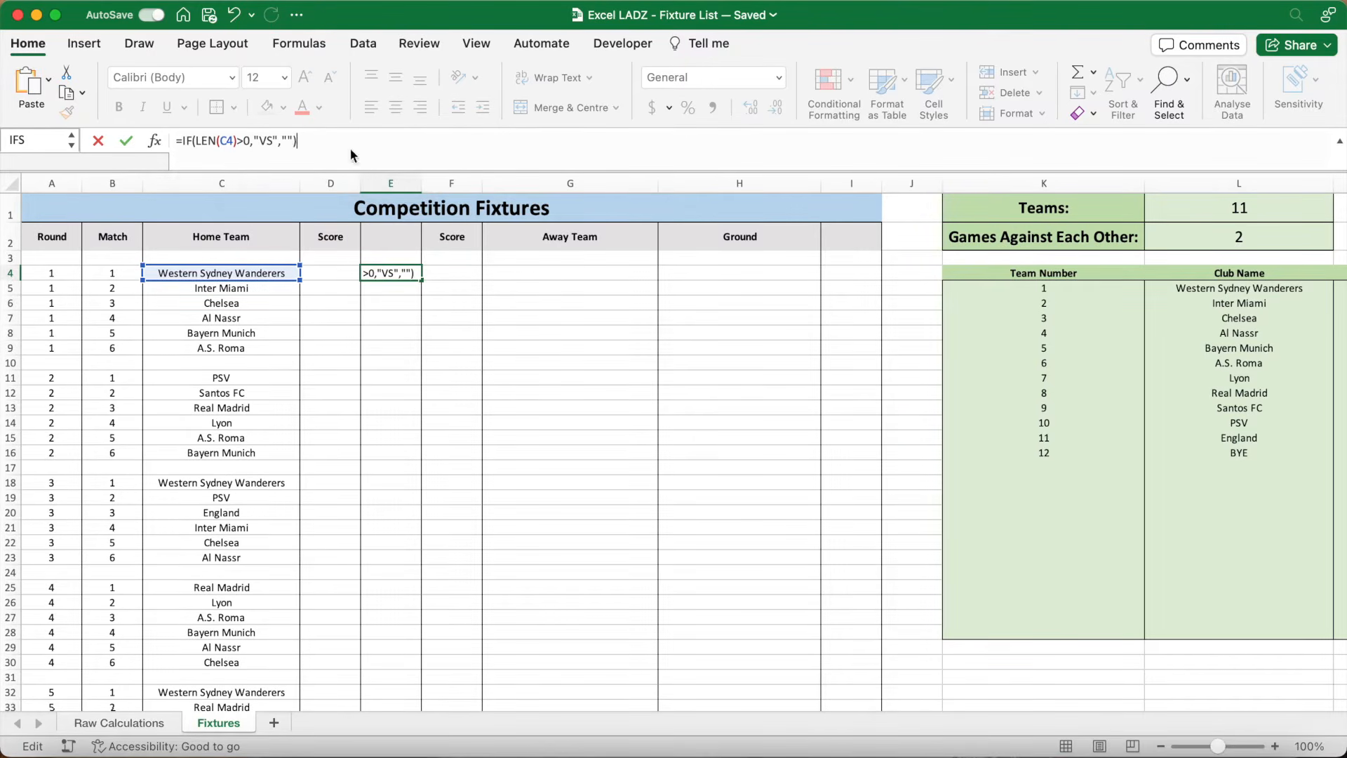
key("Return")
- Copy the VS formula from E4 down column E to row 1000 and check the filled rows
left_click(417, 275)
left_click_drag(422, 283, 413, 679)
left_click(413, 679)
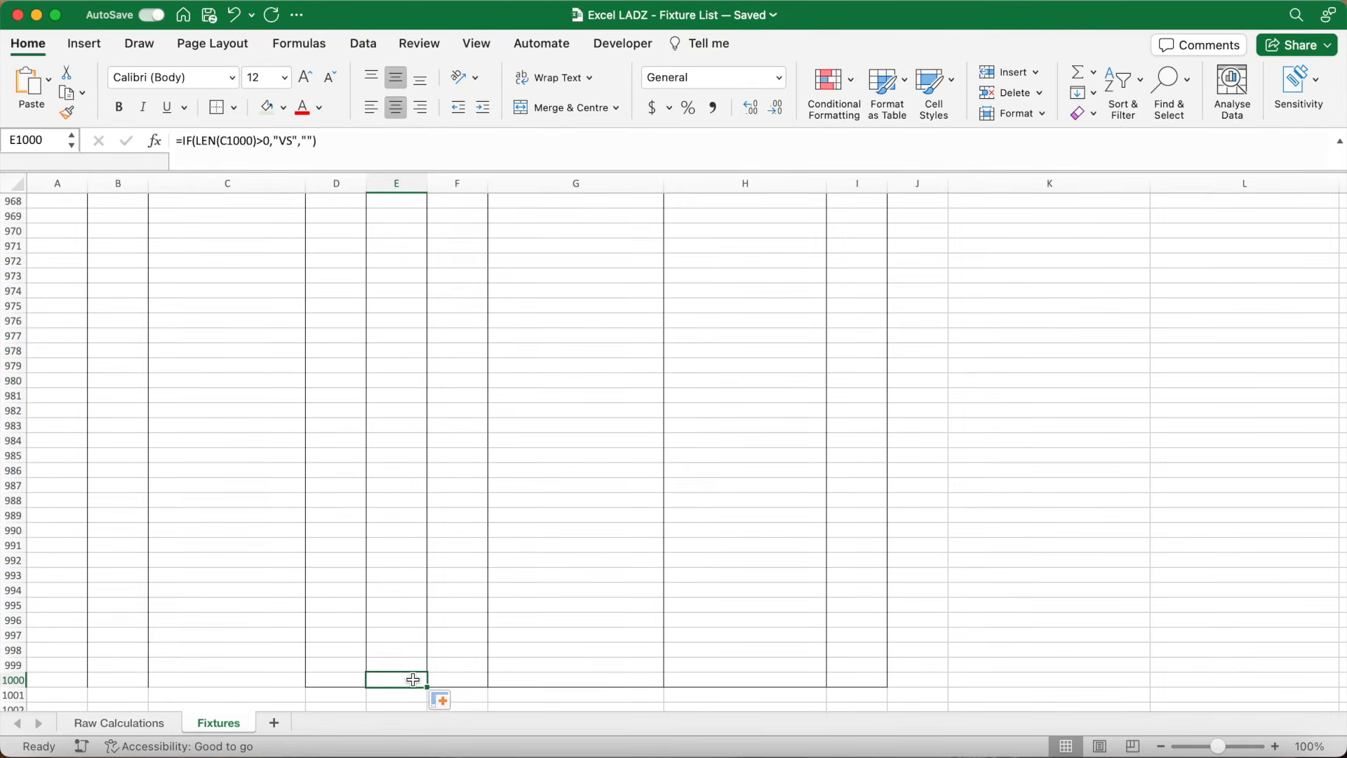
key("shift+super+Up")
left_click(409, 443)
scroll(409, 445, "down", 8)
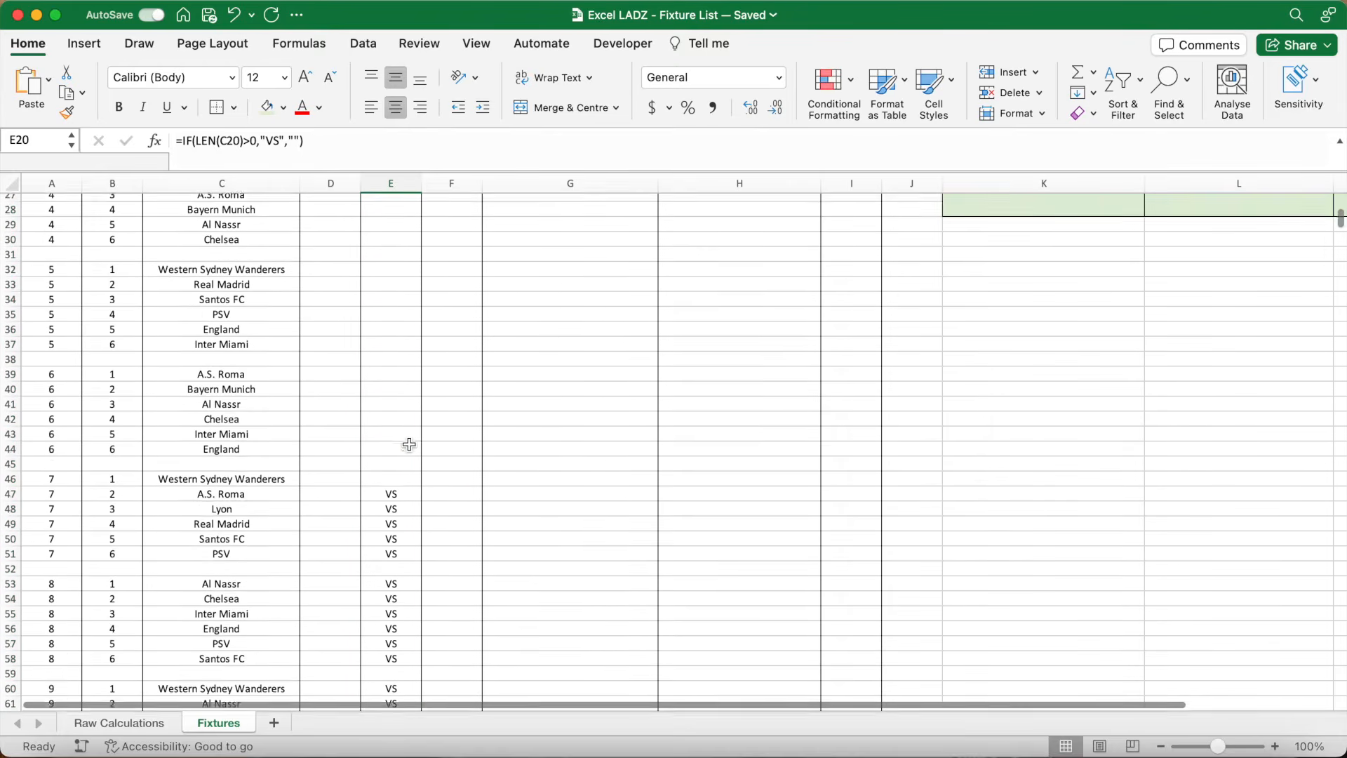
left_click(495, 374)
left_click(501, 405)
scroll(398, 411, "down", 2)
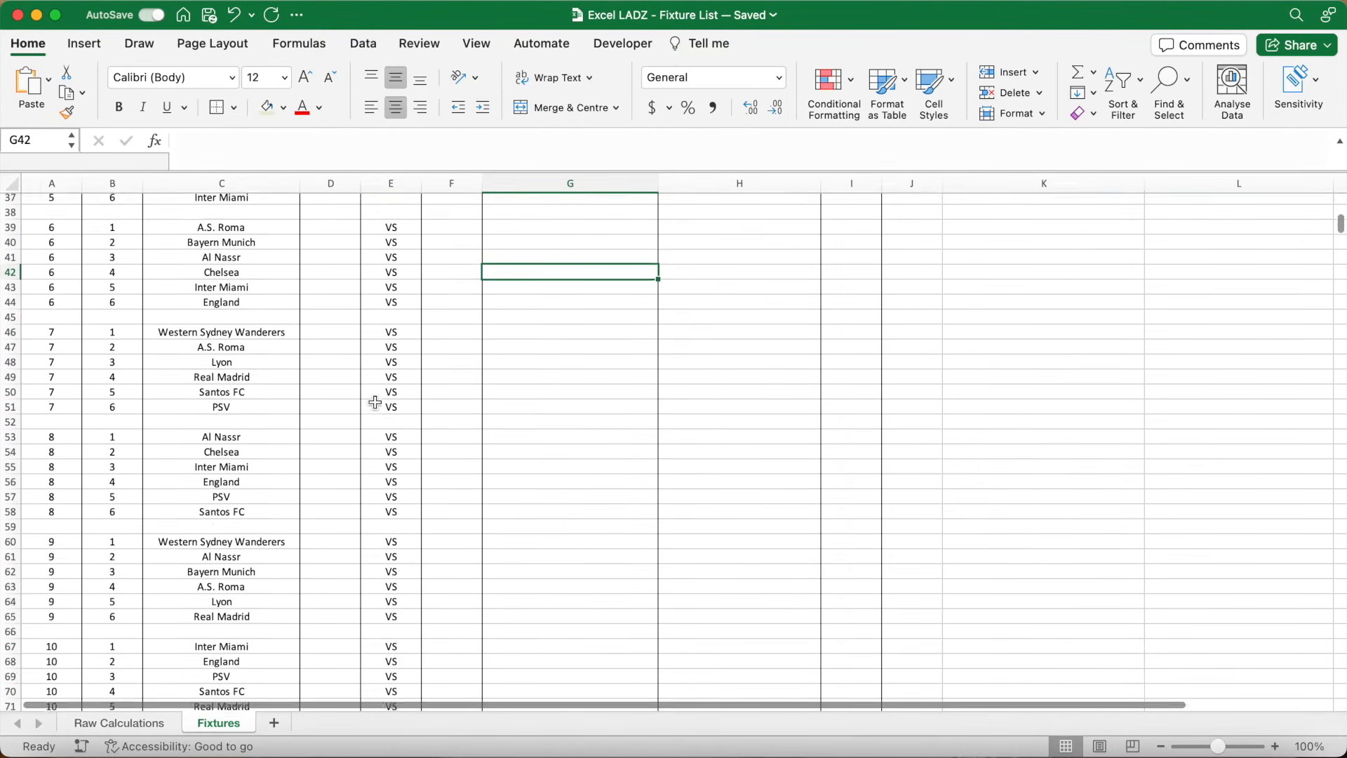
scroll(375, 402, "down", 10)
scroll(411, 448, "up", 20)
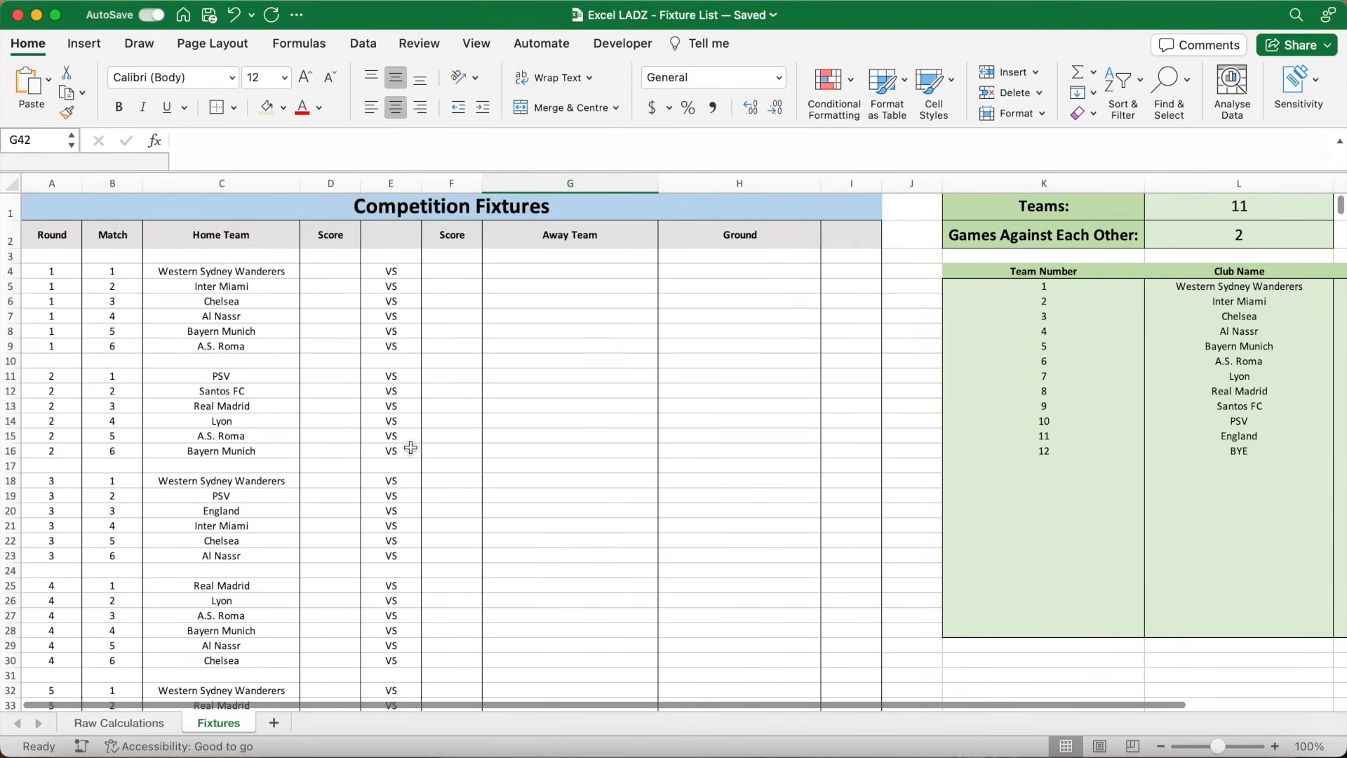
- Begin a VLOOKUP formula in G4 with an INDEX lookup value referencing Raw Calculations from B115 to Y215
left_click(495, 272)
type("=VLOOKUP")
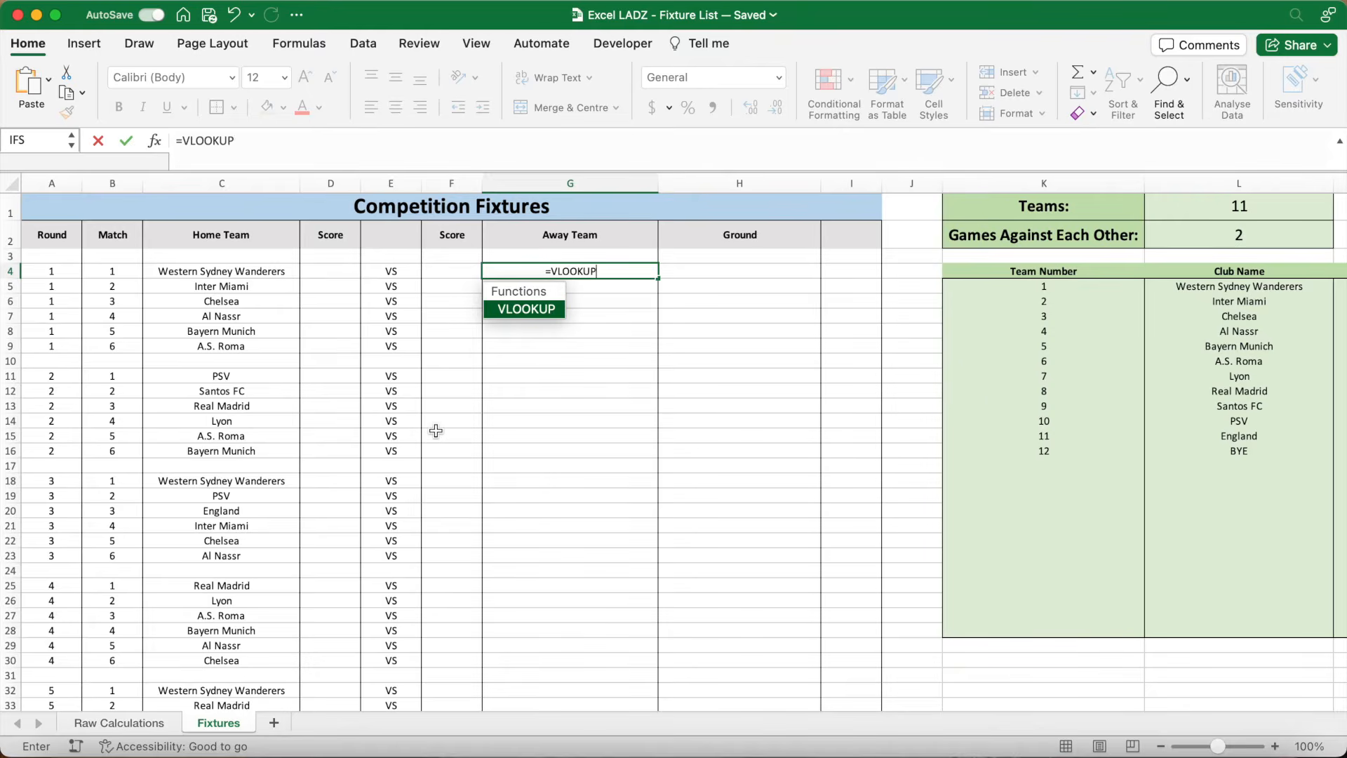
type("(")
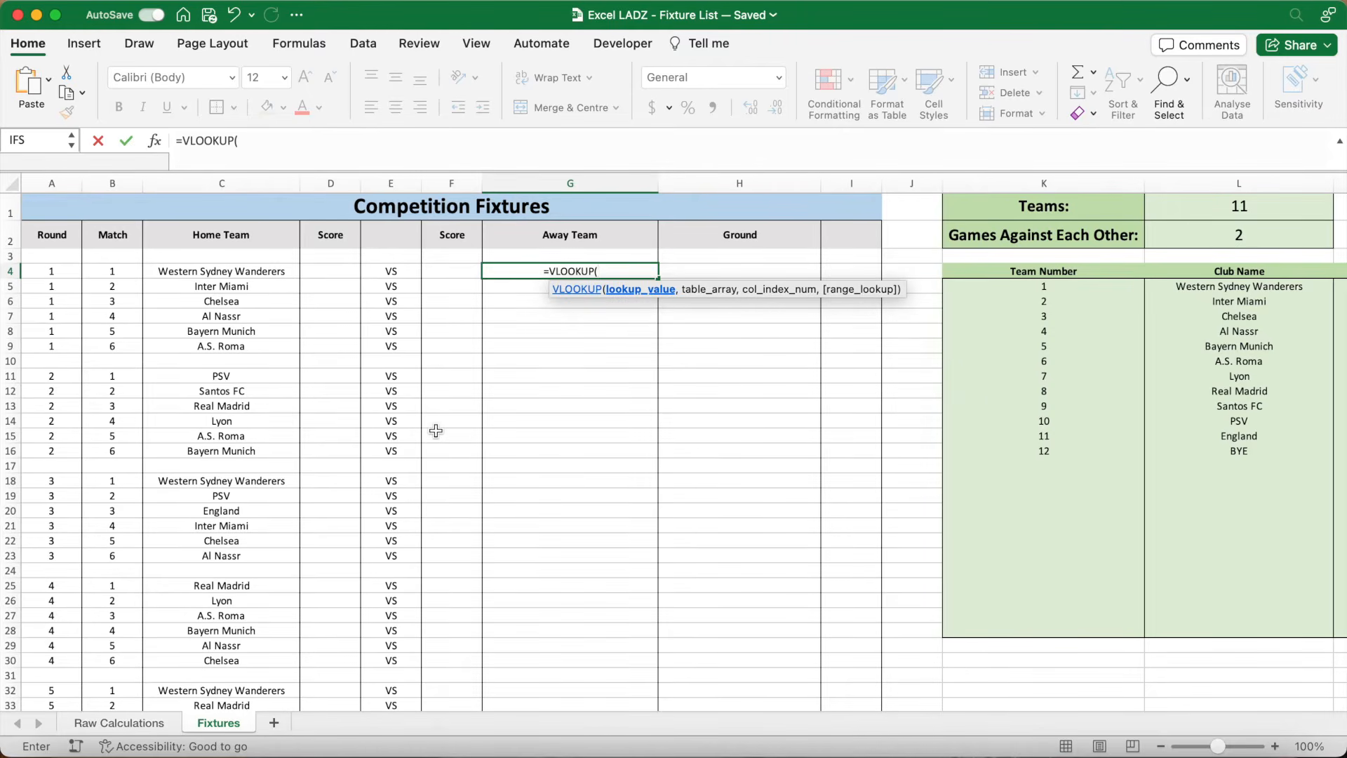
type("INDEX(")
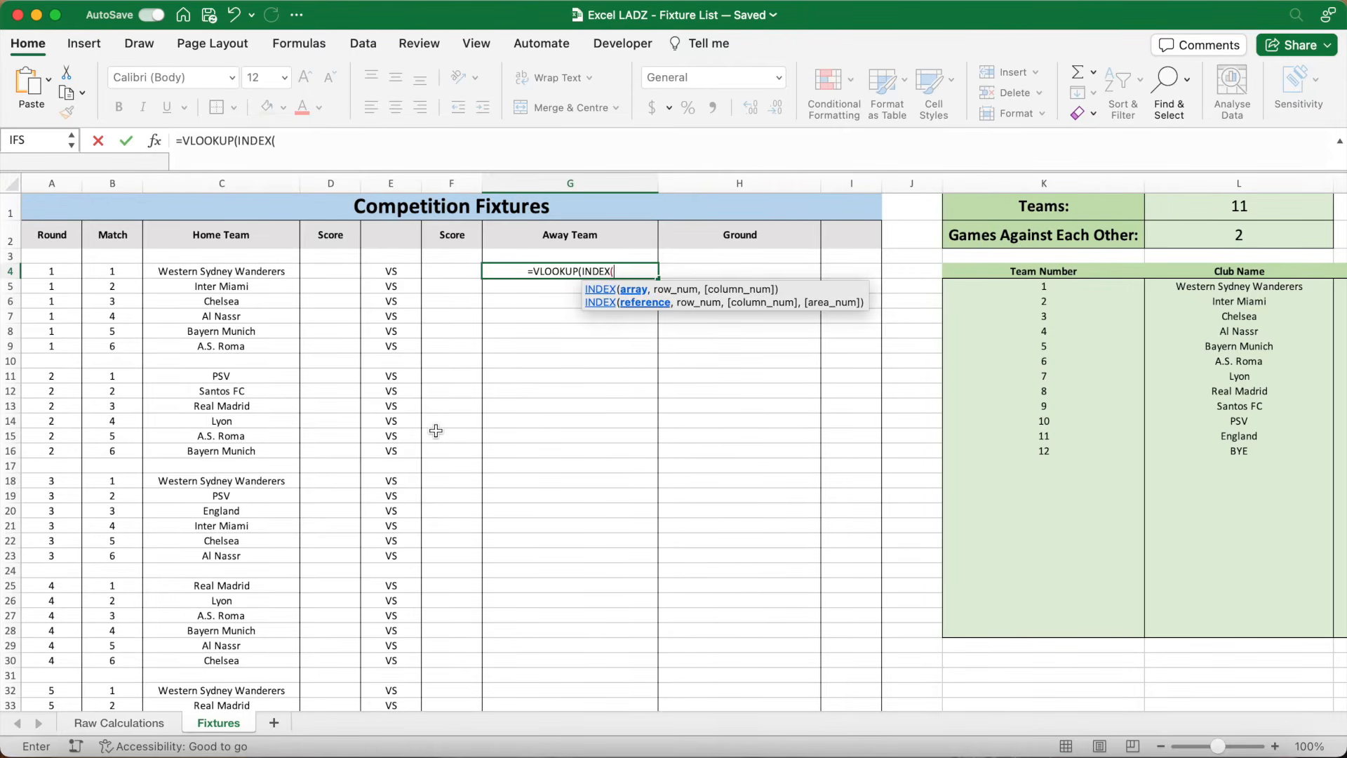
left_click(160, 726)
left_click(202, 428)
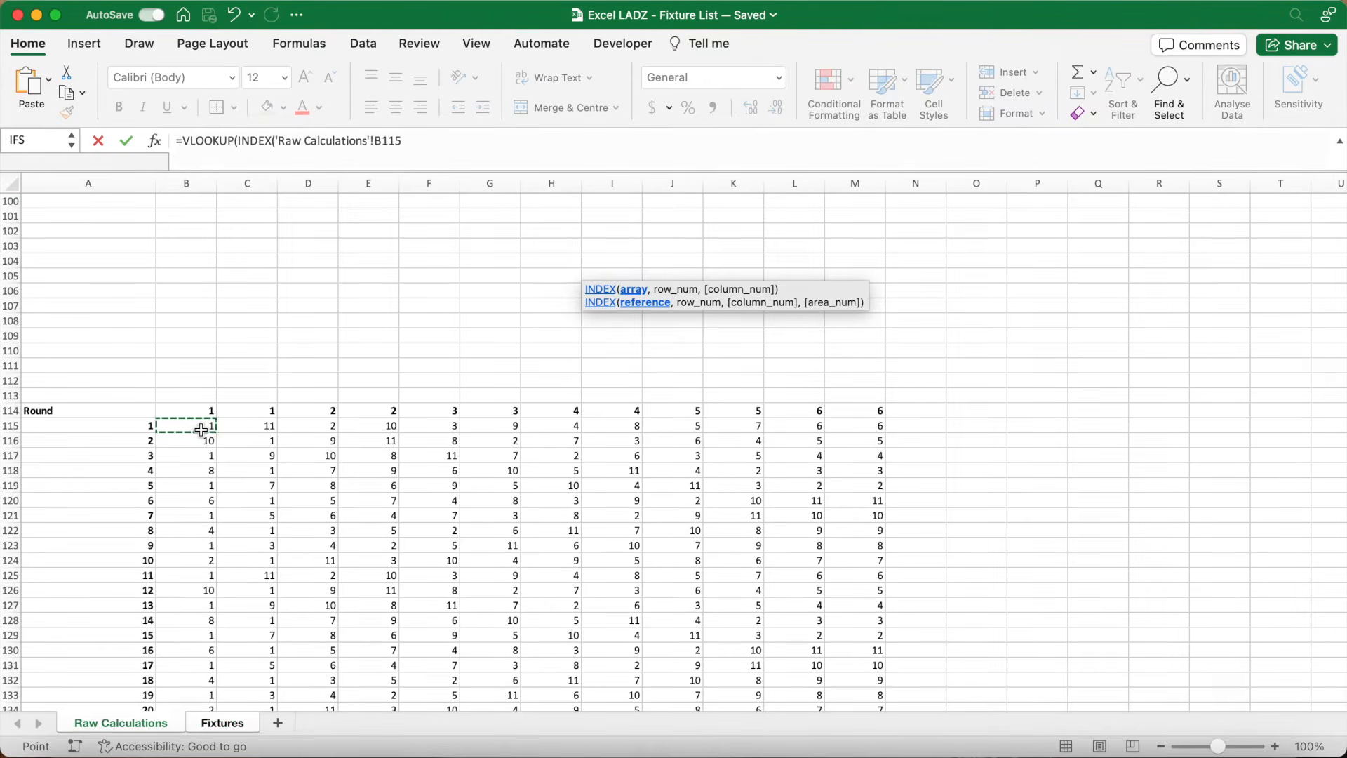
key("F8")
type("Y215")
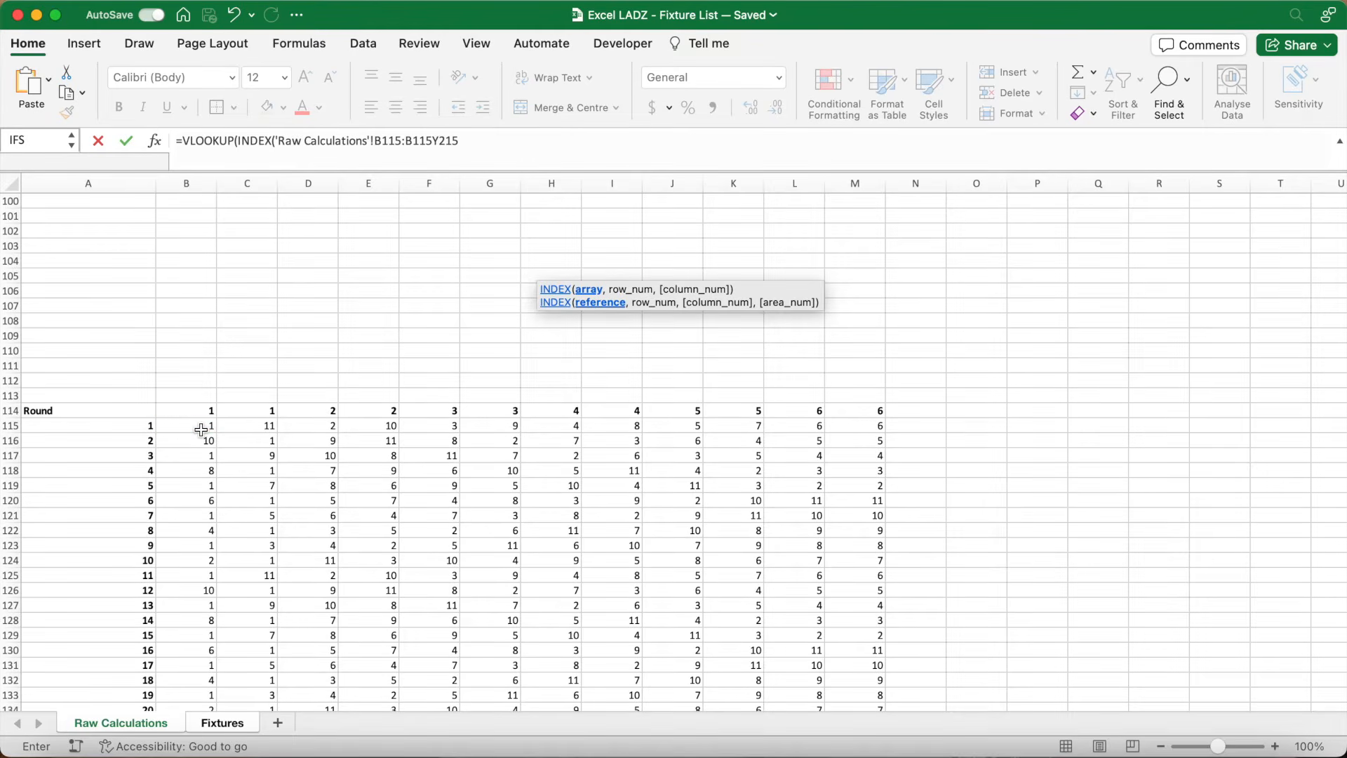
- Correct the INDEX range in the G4 formula and make it absolute as 'Raw Calculations'!$B$115:$Y$215
left_click(435, 143)
key("BackSpace")
key("BackSpace")
key("BackSpace")
key("BackSpace")
left_click_drag(434, 143, 277, 149)
key("super+t")
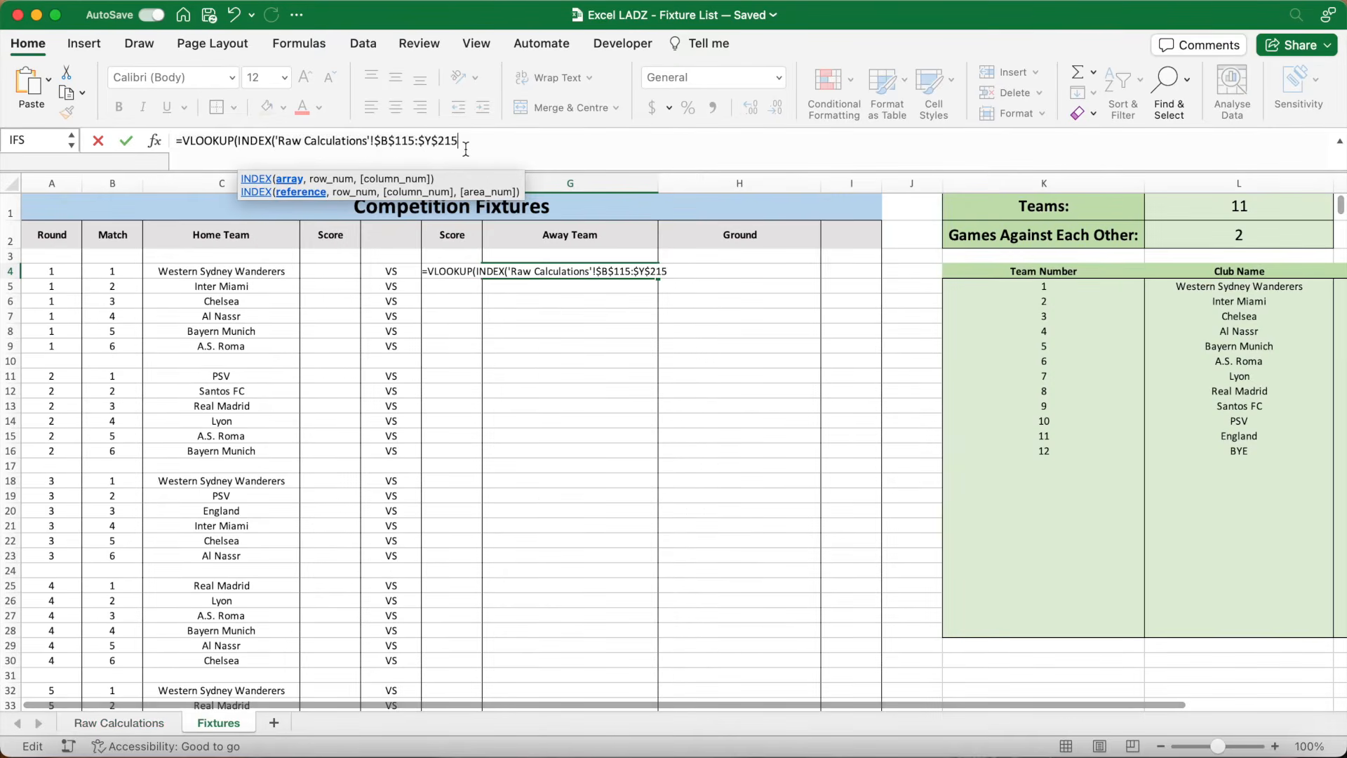
- Complete the INDEX function in G4 with A4 as the row number and B4*2 as the column number
type(",")
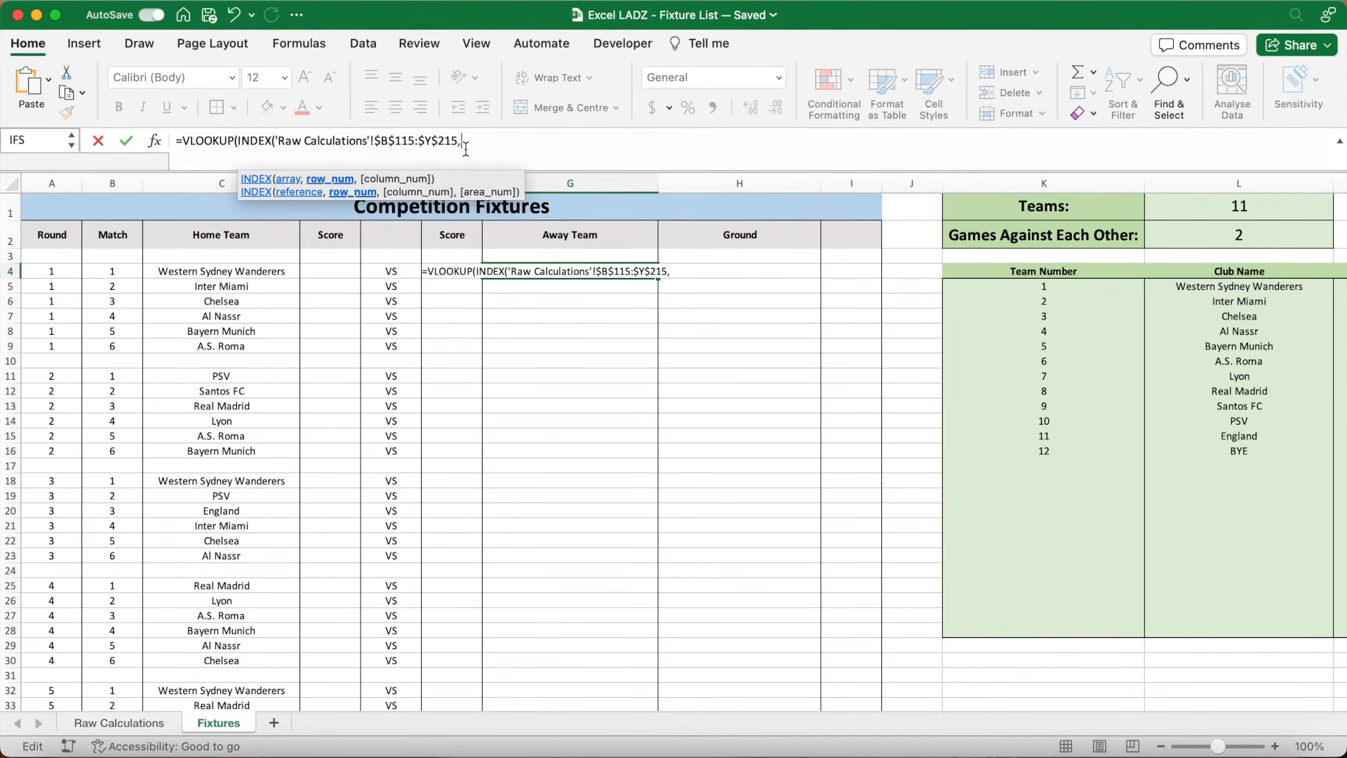
type("A4")
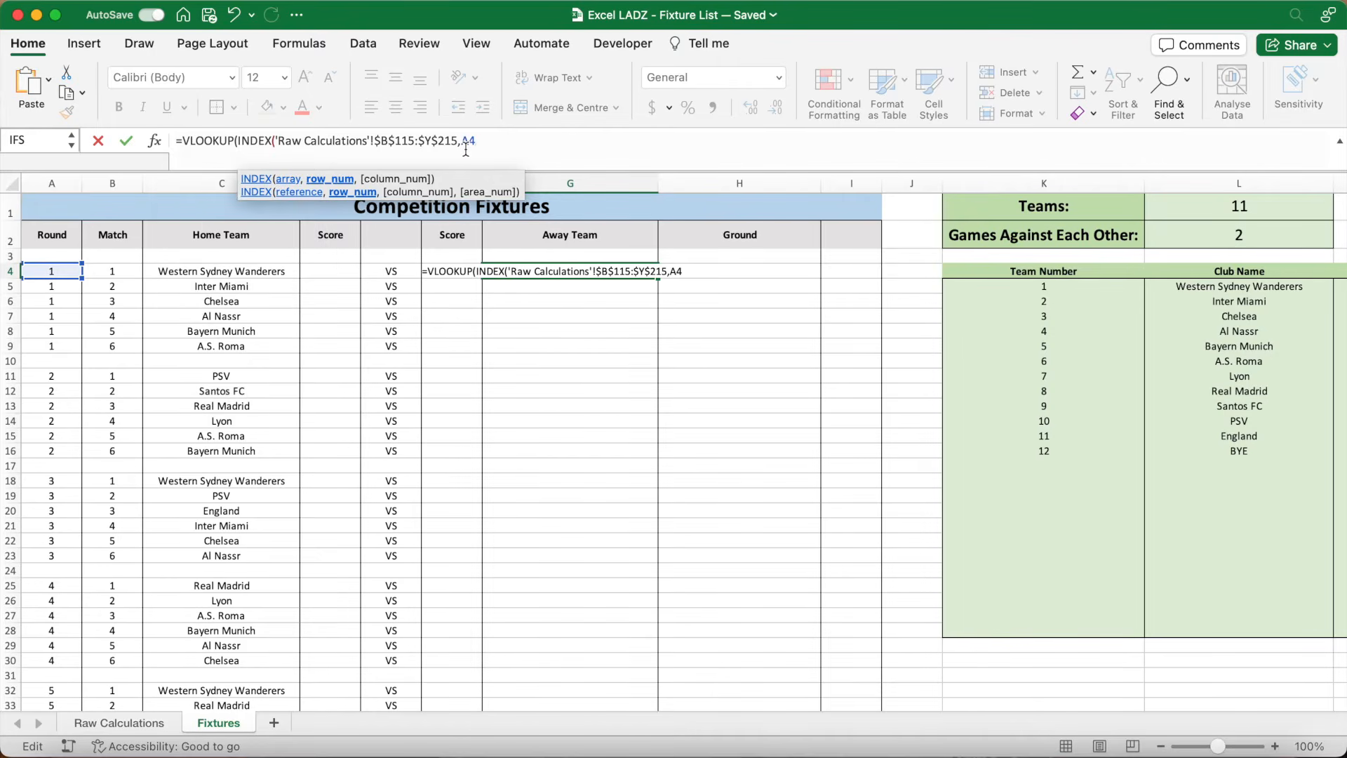
type(",B4*")
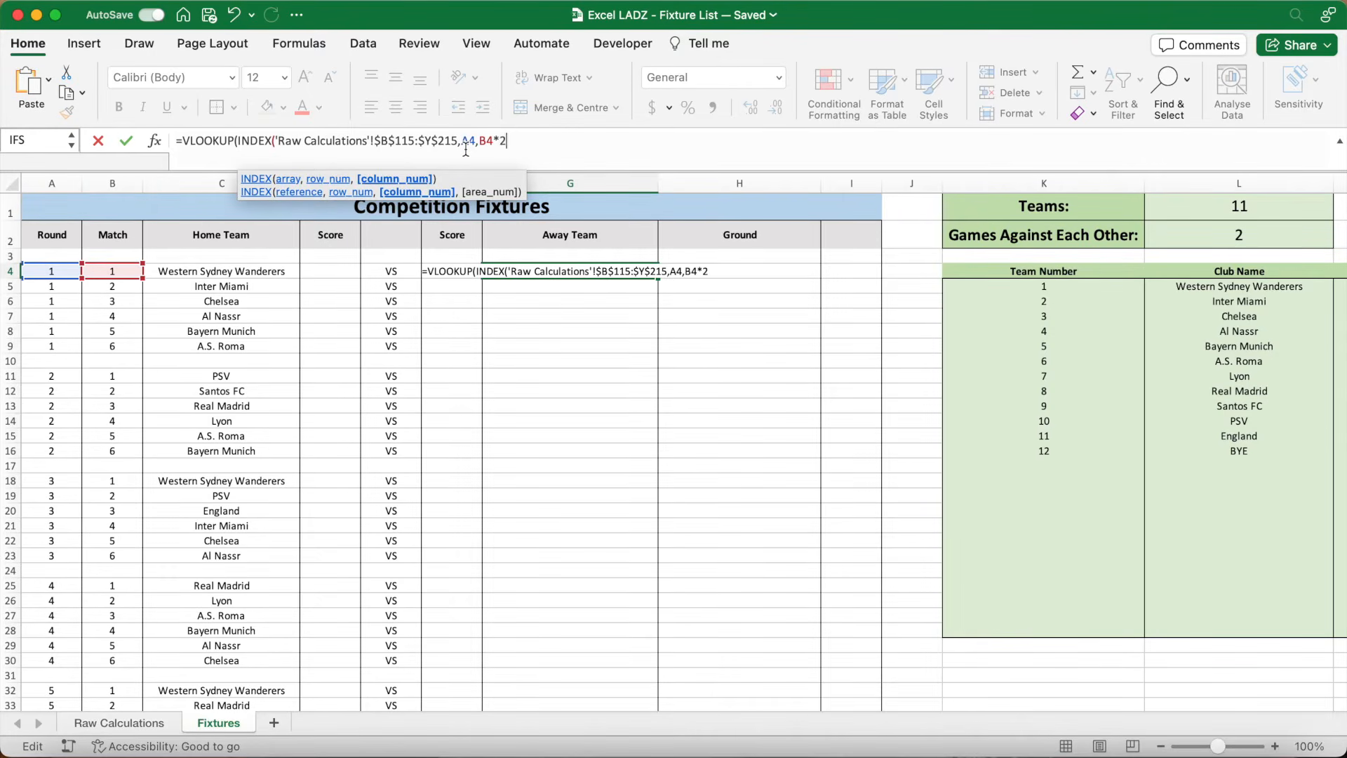
type("2),")
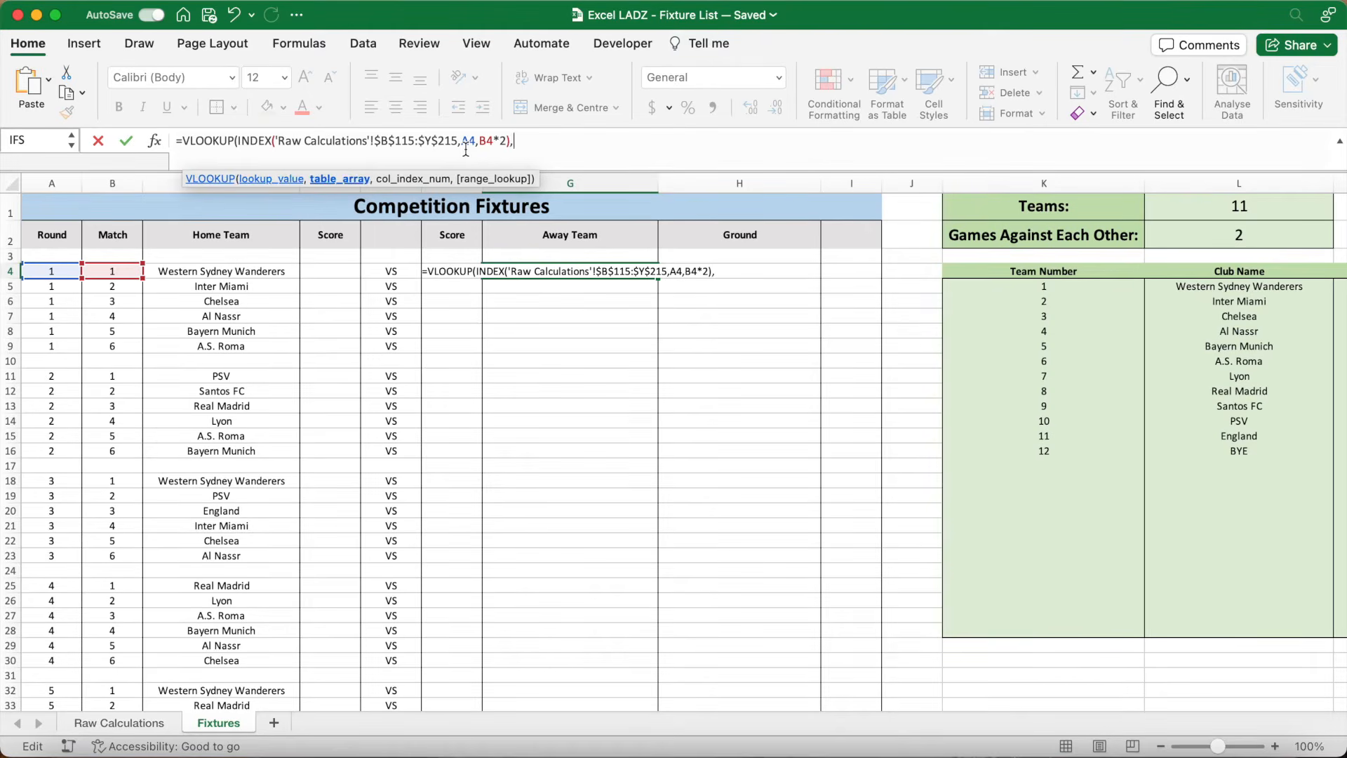
- Complete the VLOOKUP in G4 with the absolute table range $K$5:$M$28 and column index 2
type("K5:M28")
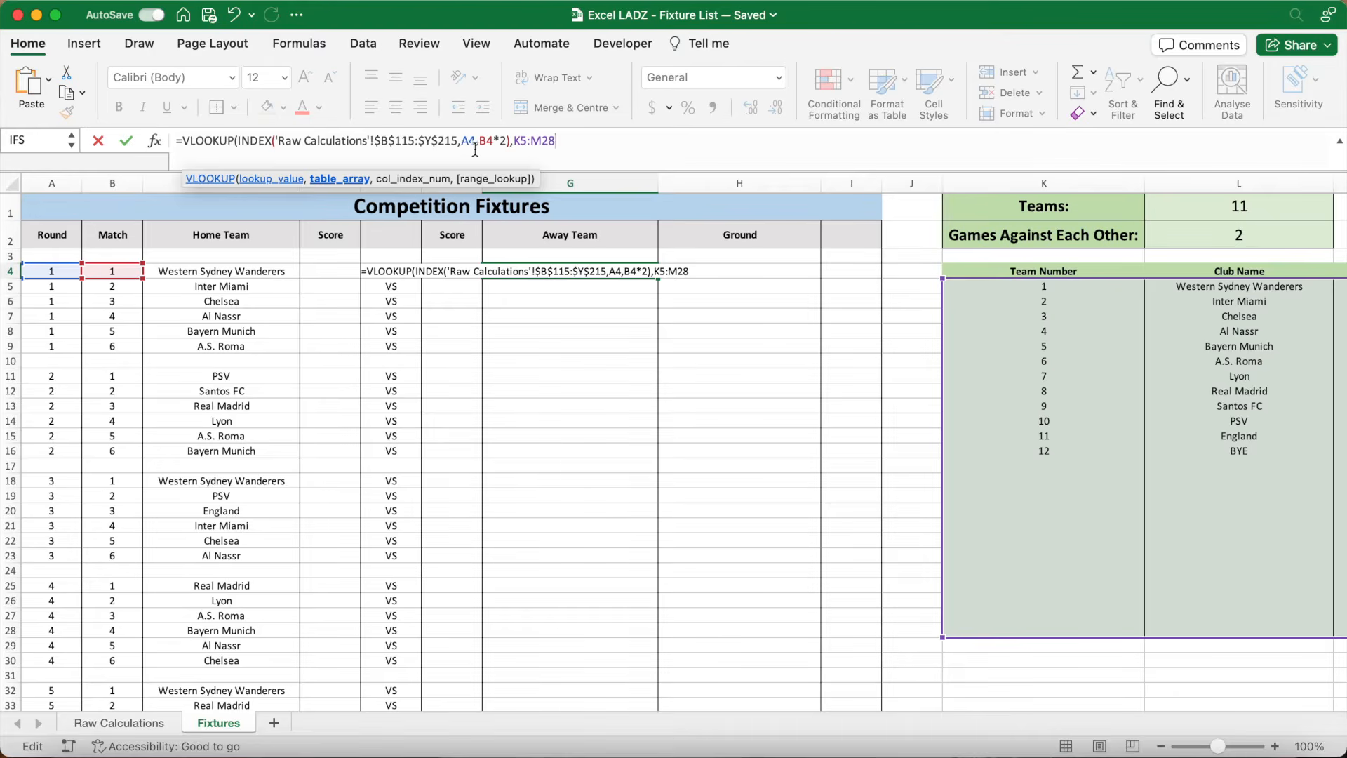
scroll(608, 318, "right", 5)
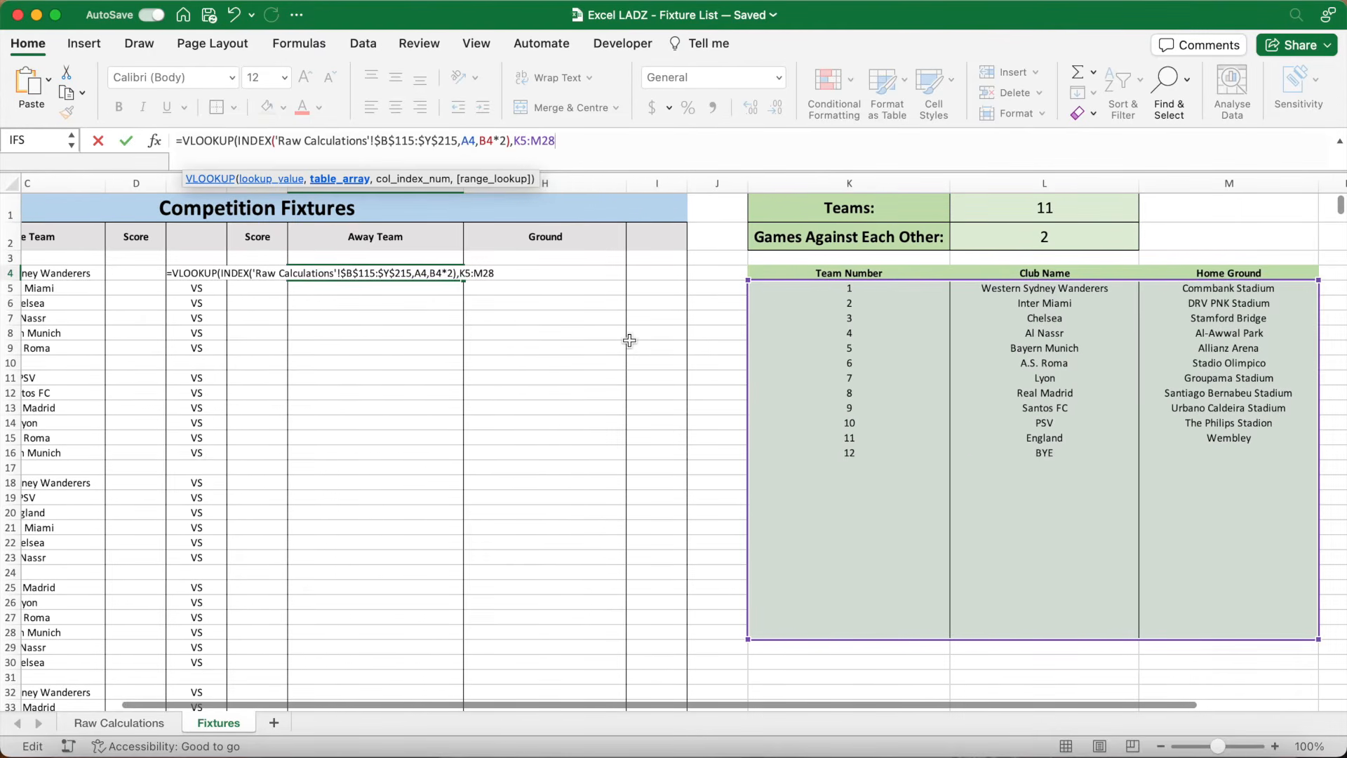
left_click_drag(558, 140, 517, 150)
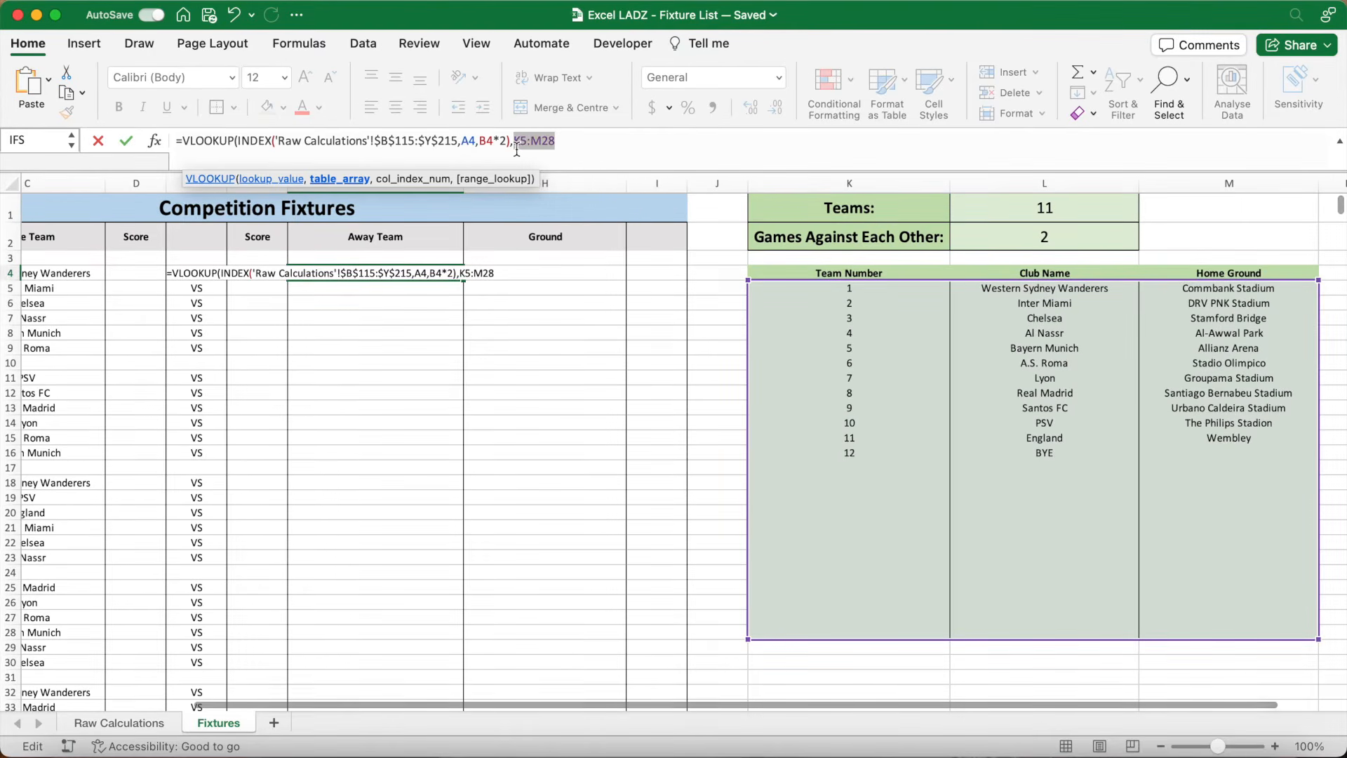
key("F4")
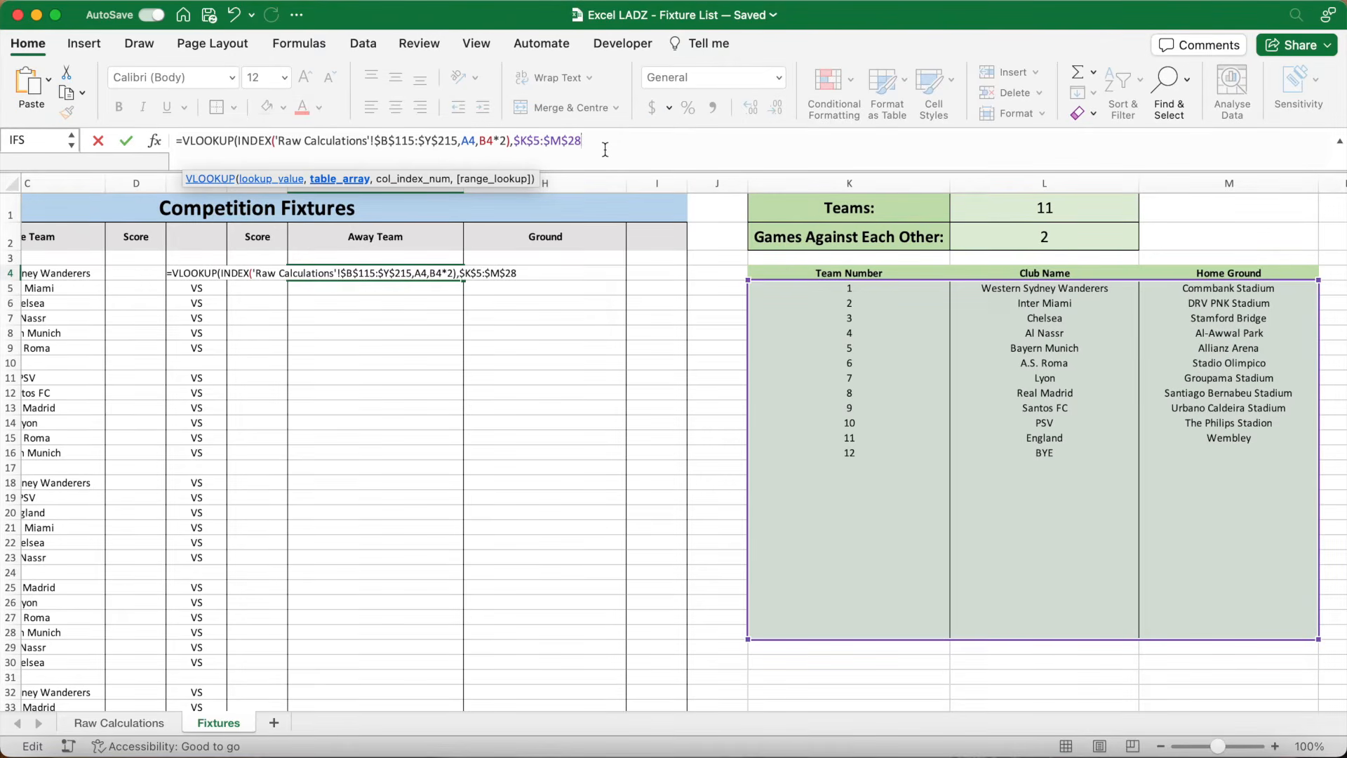
type(",2")
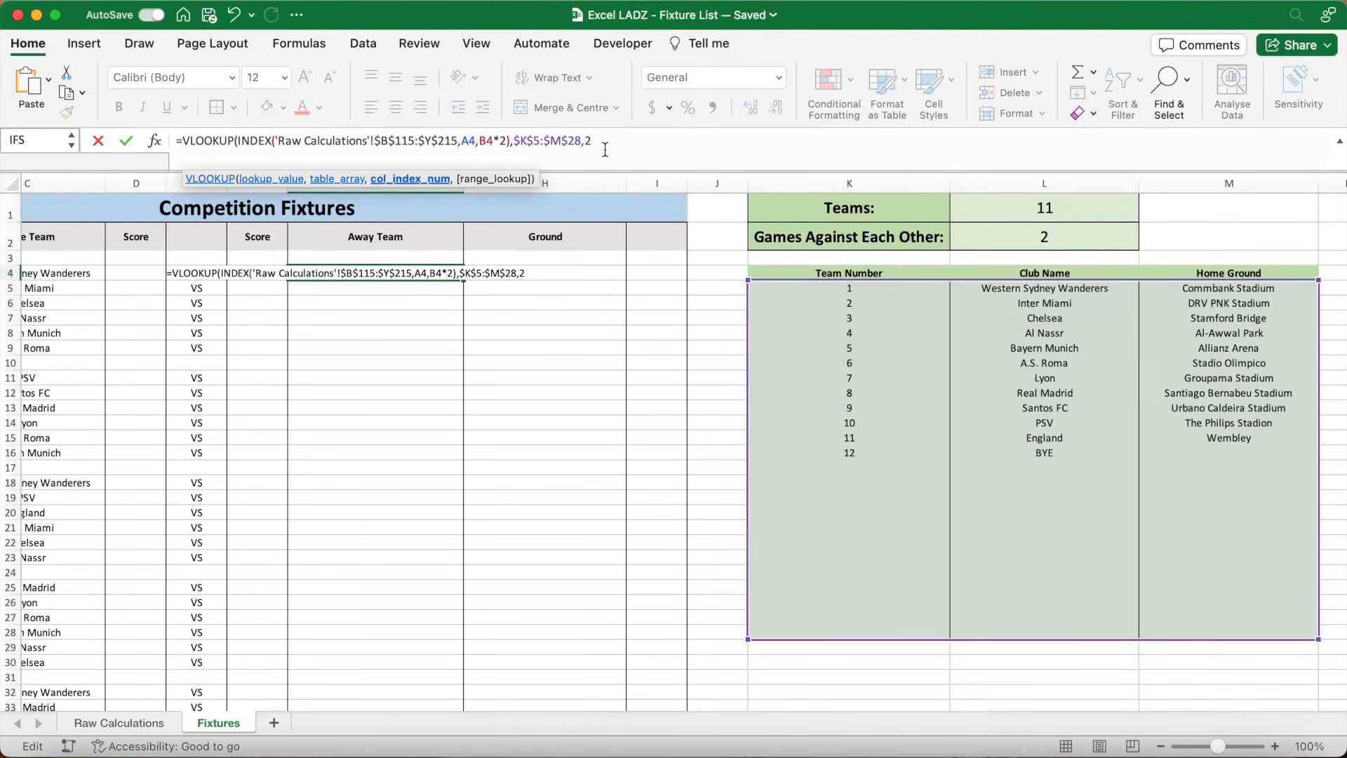
type(")")
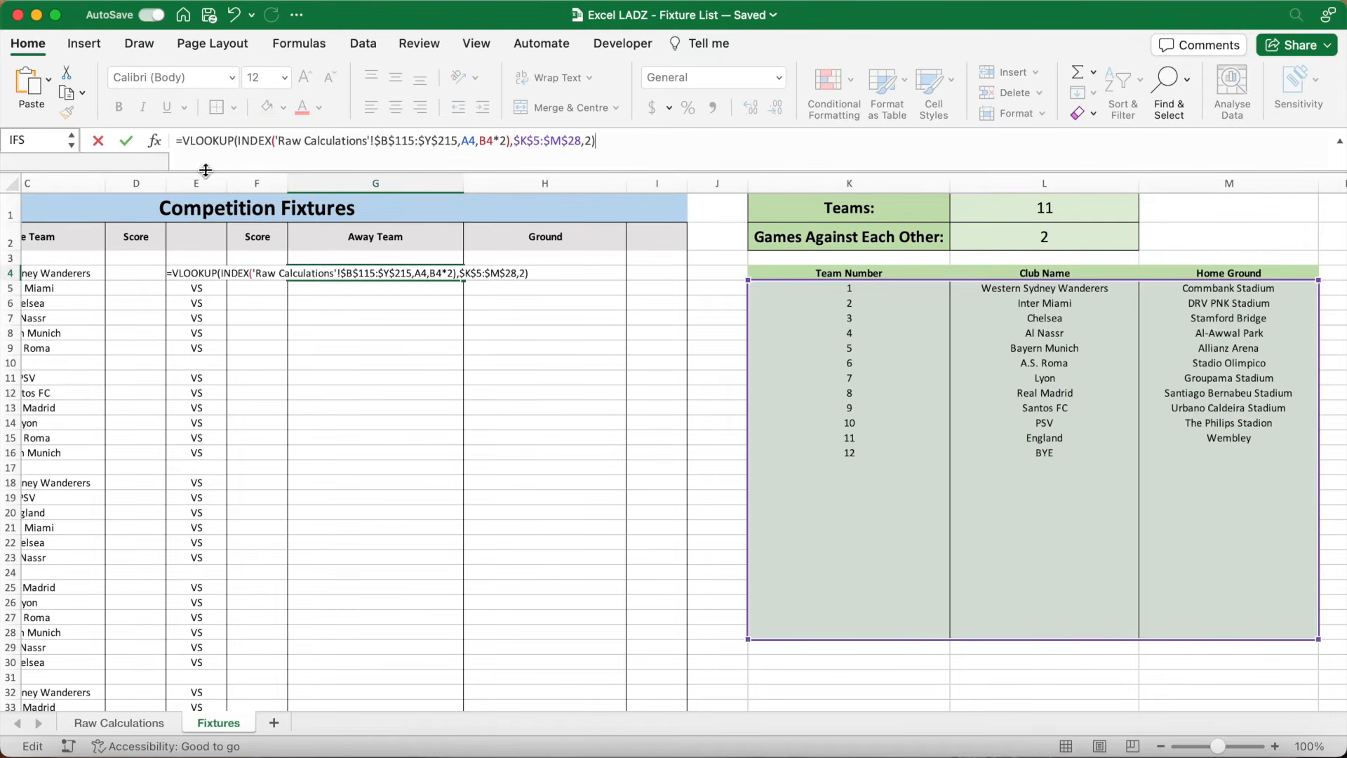
- Wrap the VLOOKUP formula in G4 in IFERROR with an empty string "" as the error result
left_click(184, 144)
type("IFERROR(")
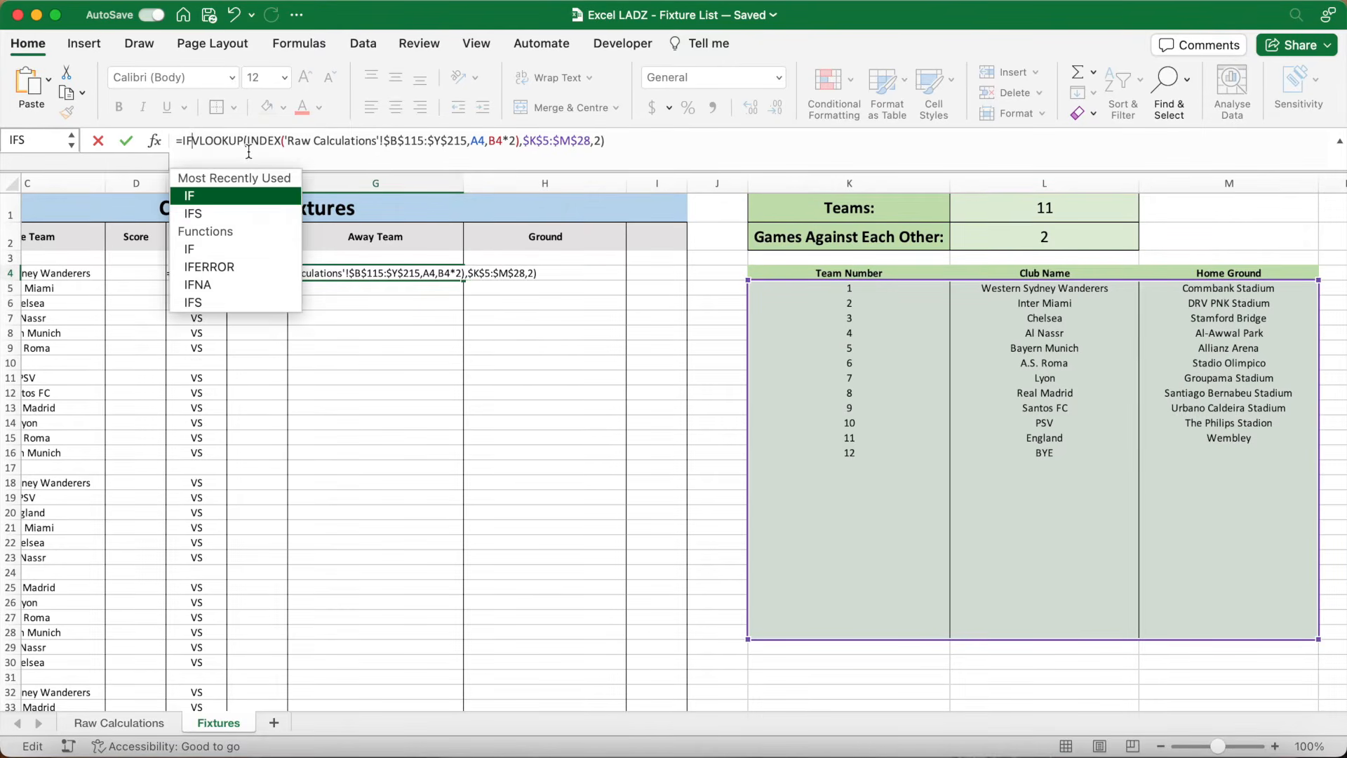
left_click(667, 142)
type(",\"\")")
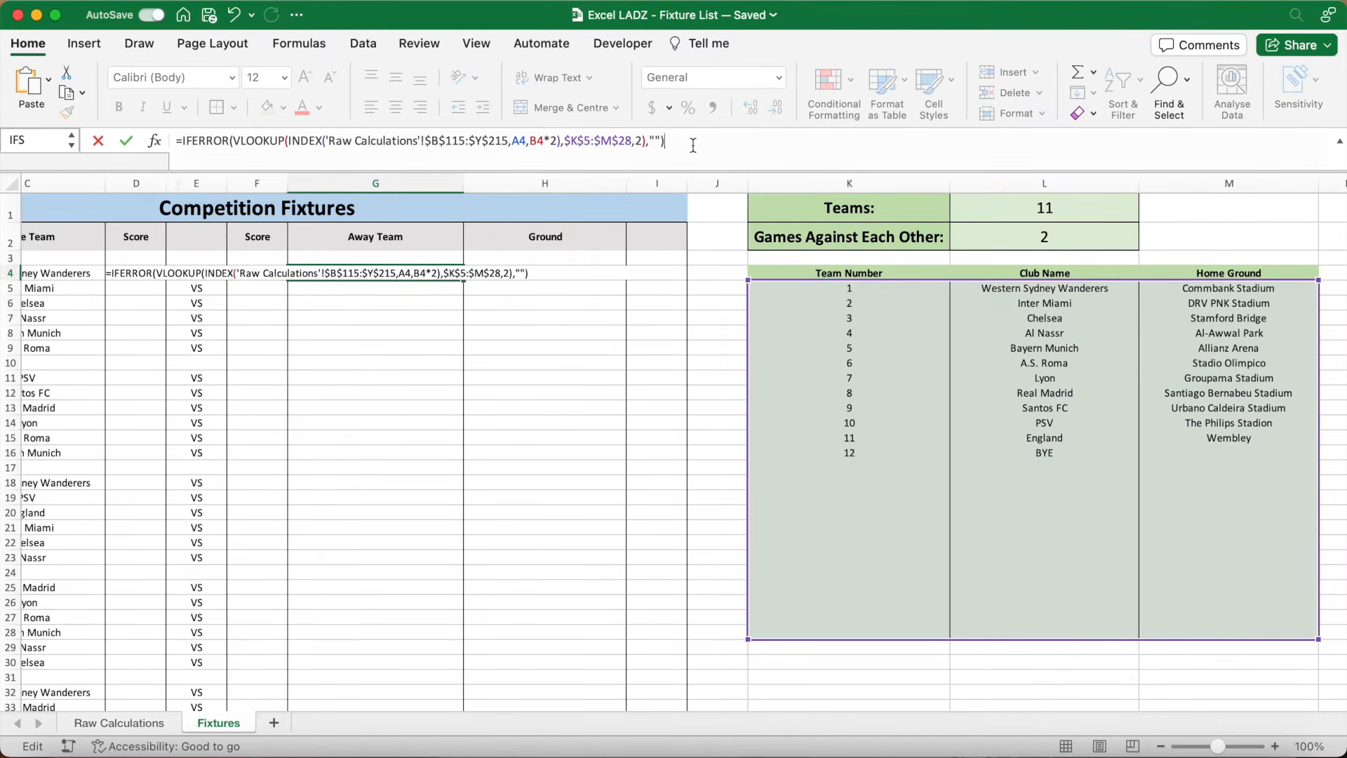
key("Return")
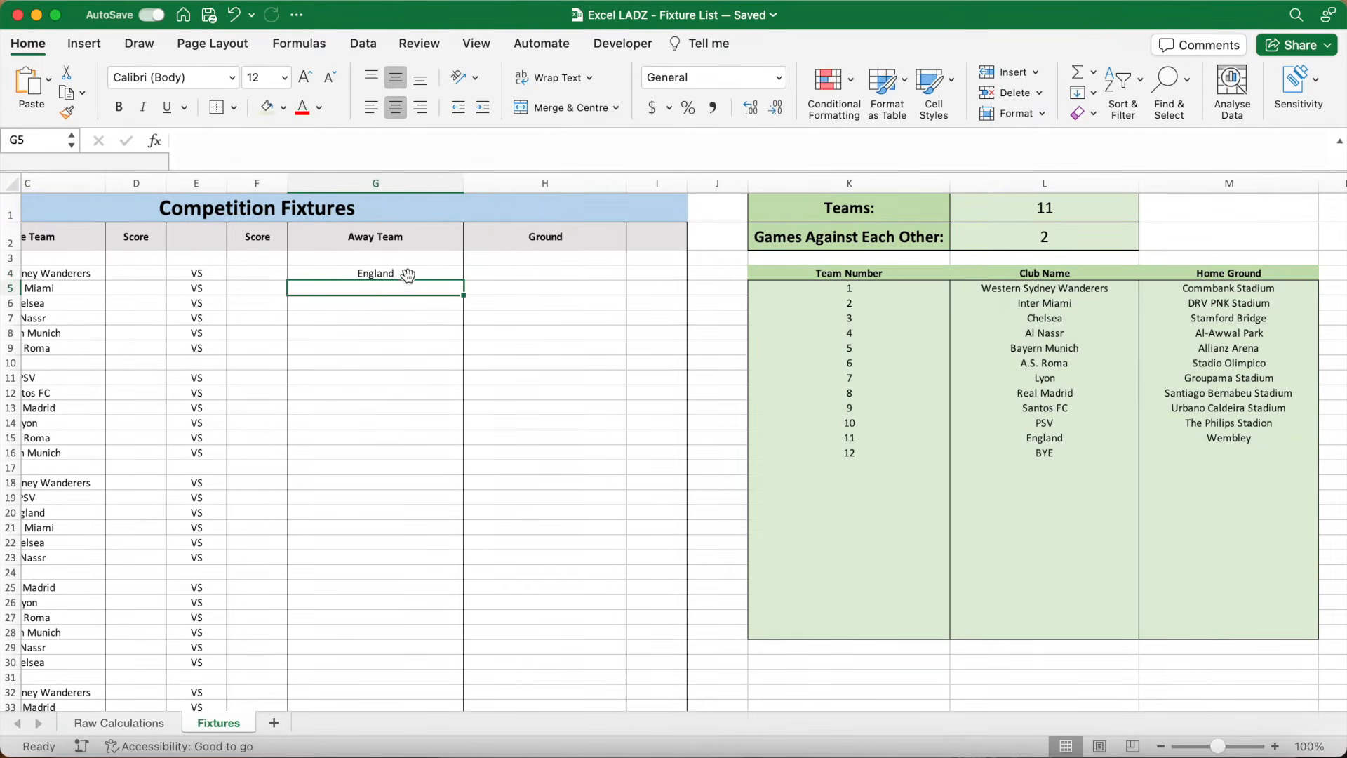
- Copy the Away Team formula from G4 down column G to row 1000 and check the filled rows
left_click_drag(457, 282, 432, 489)
left_click(431, 485)
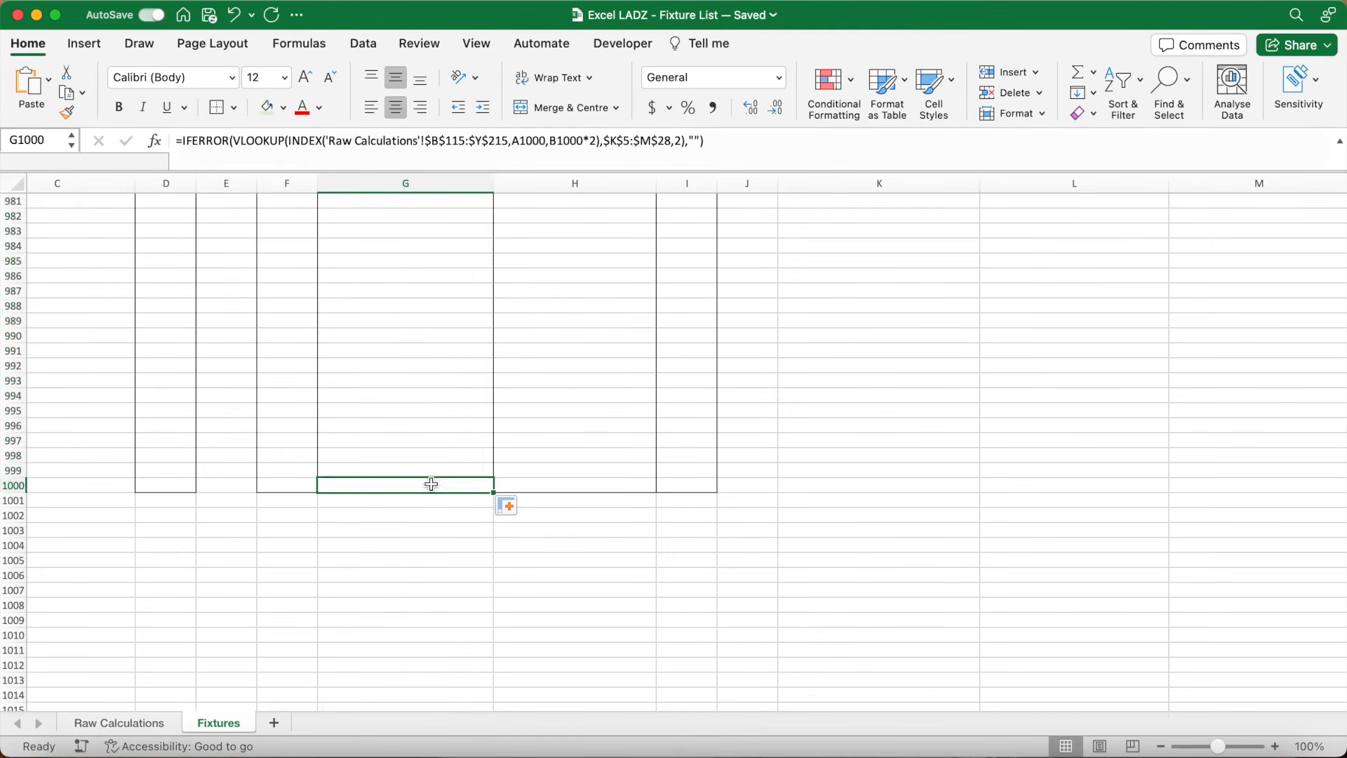
key("super+shift+Up")
left_click(566, 274)
scroll(567, 274, "down", 10)
scroll(567, 274, "up", 3)
left_click(490, 344)
scroll(542, 250, "up", 10)
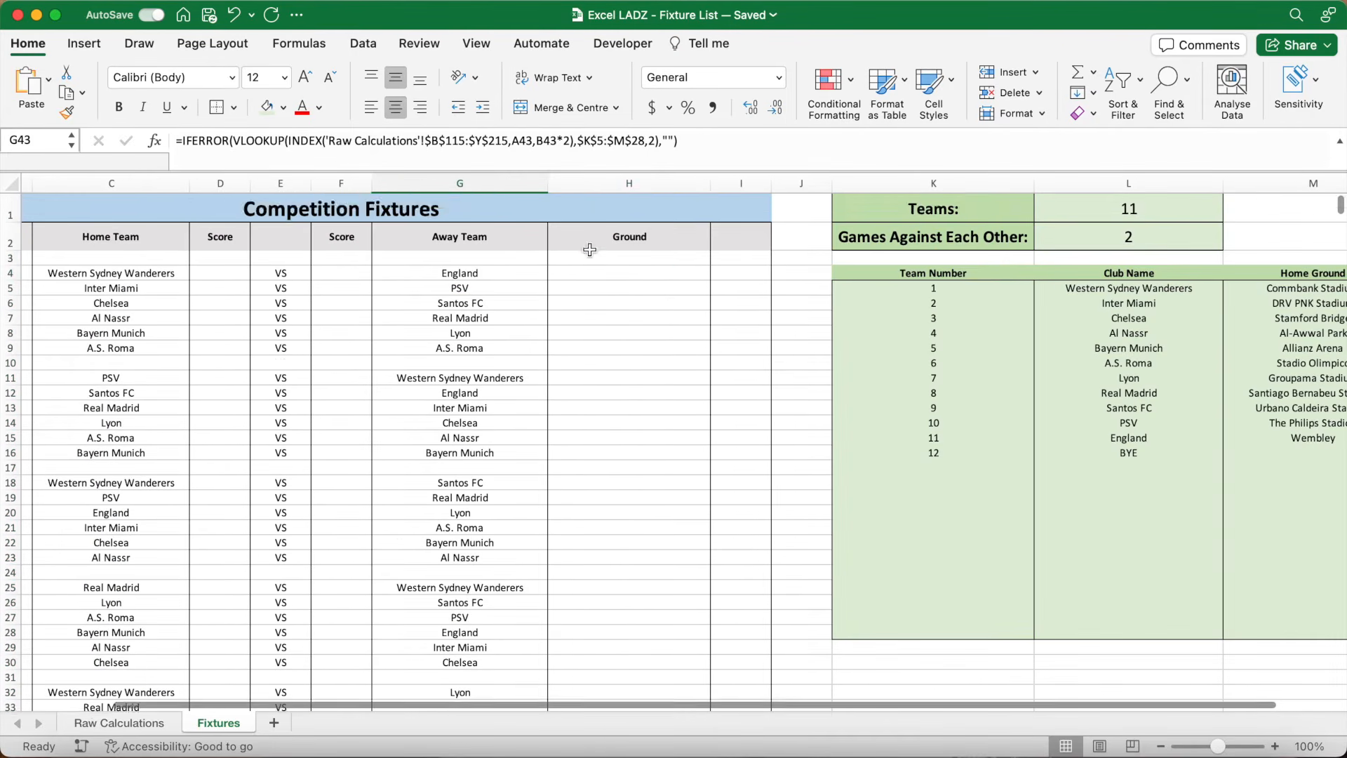
- Start the Ground formula in H4 of the Fixtures sheet with an IF function whose logical test is an OR function
left_click(595, 256)
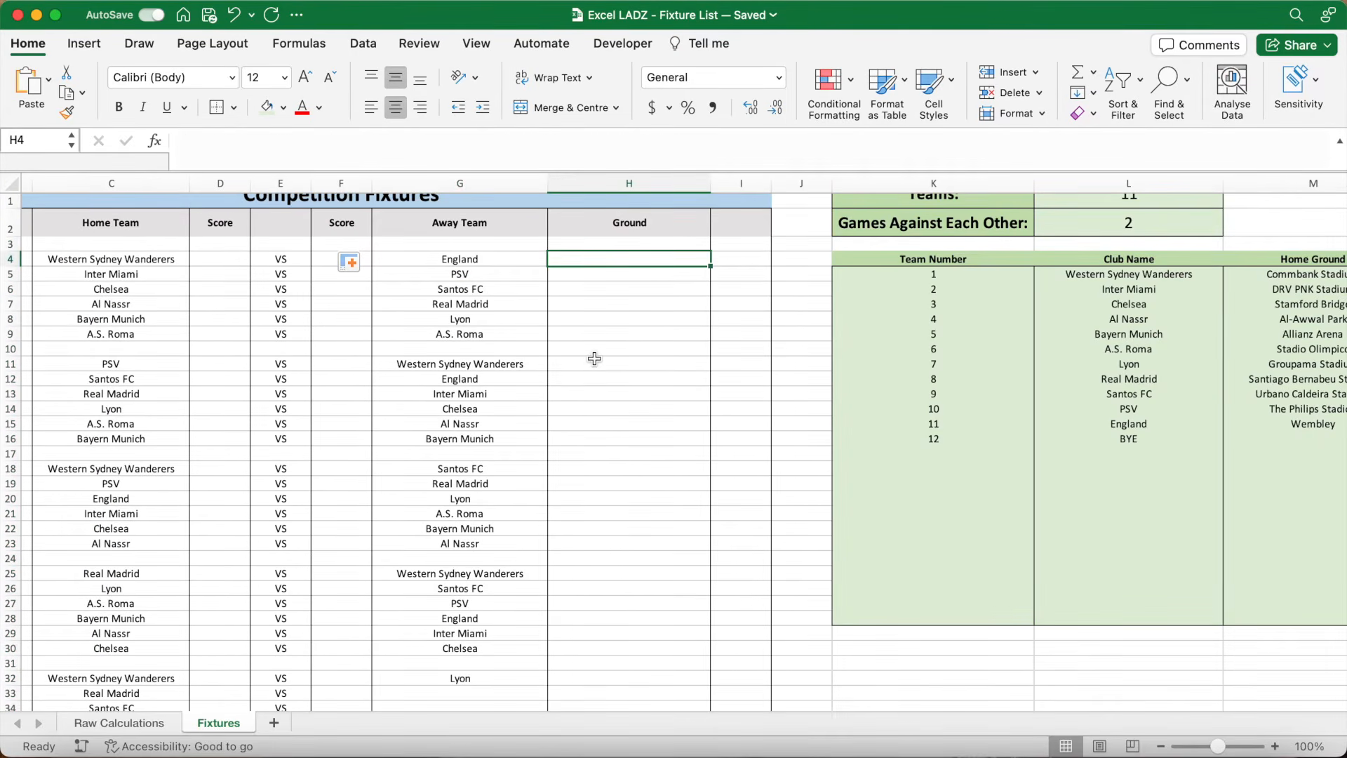
scroll(595, 359, "left", 2)
scroll(595, 359, "up", 1)
scroll(599, 388, "down", 10)
scroll(599, 388, "left", 1)
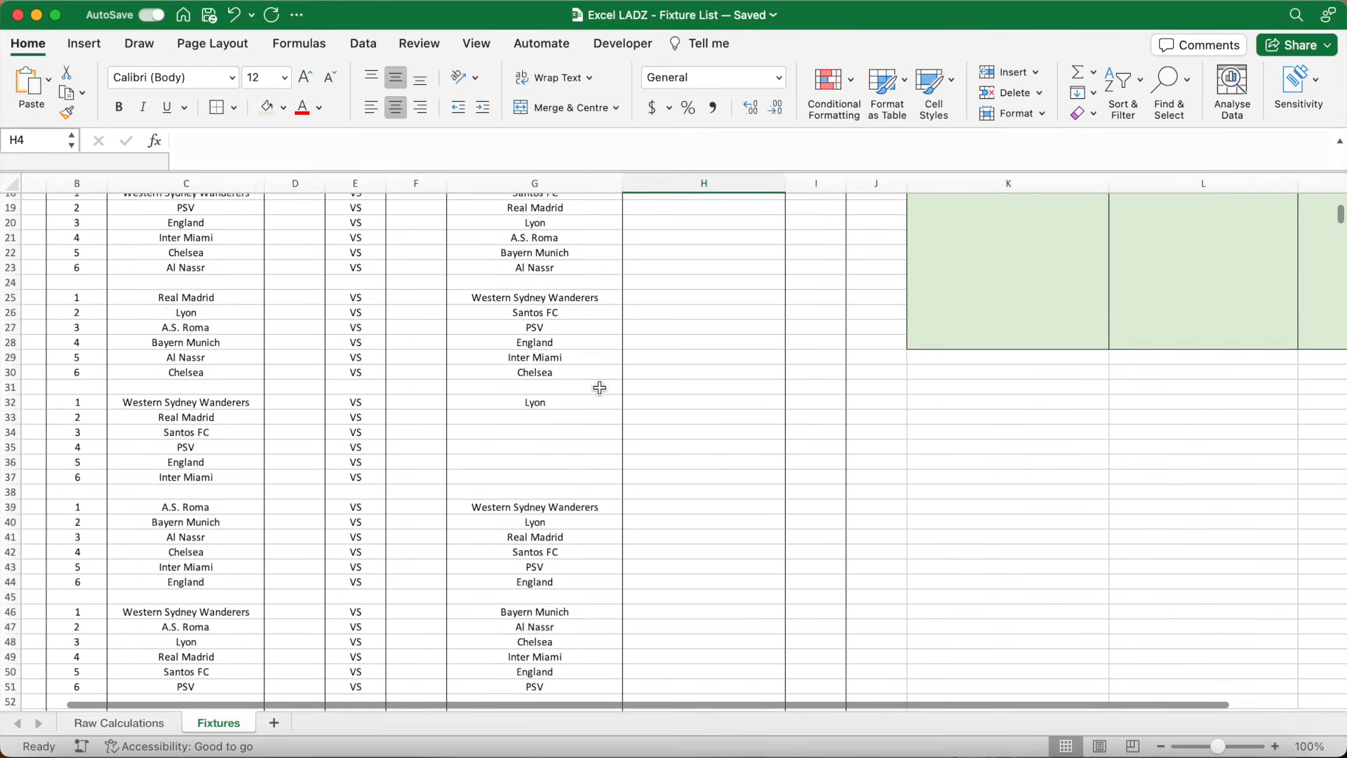
scroll(599, 388, "up", 10)
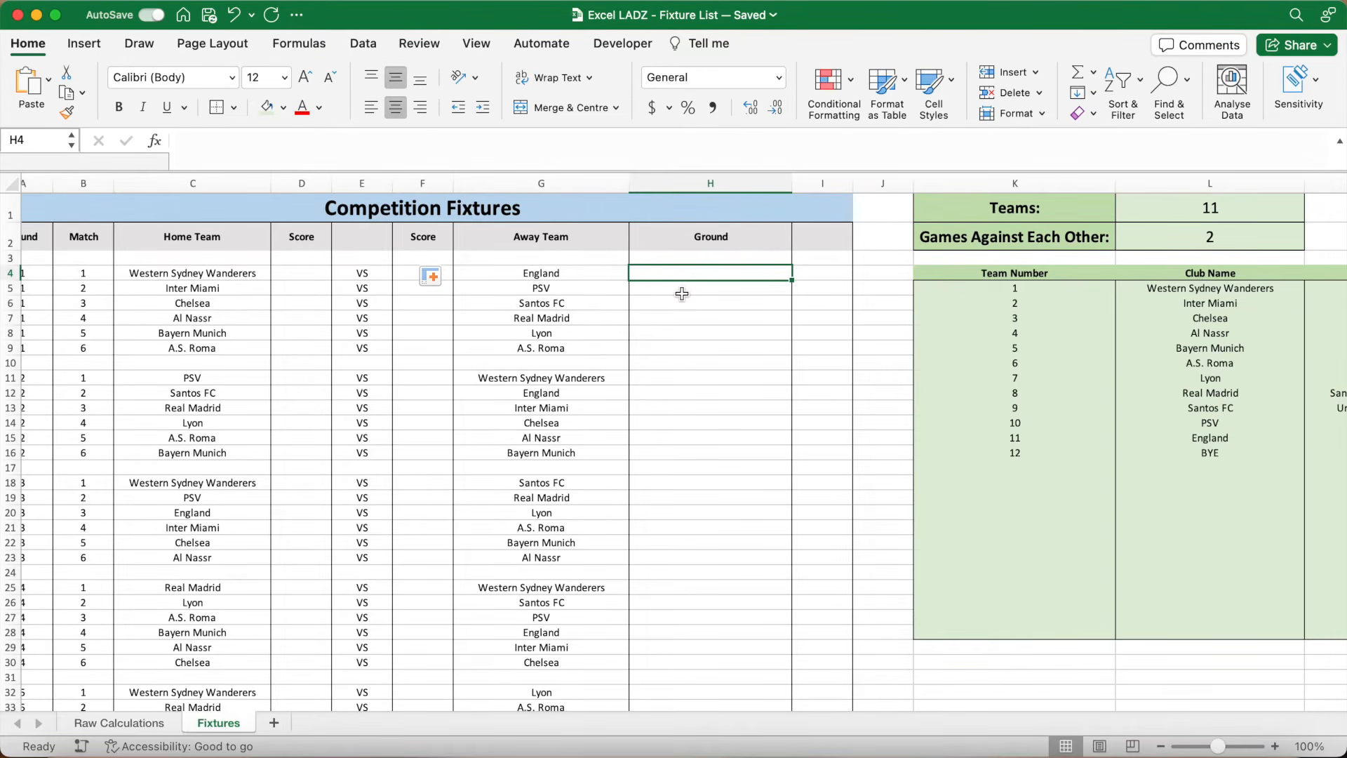
type("=")
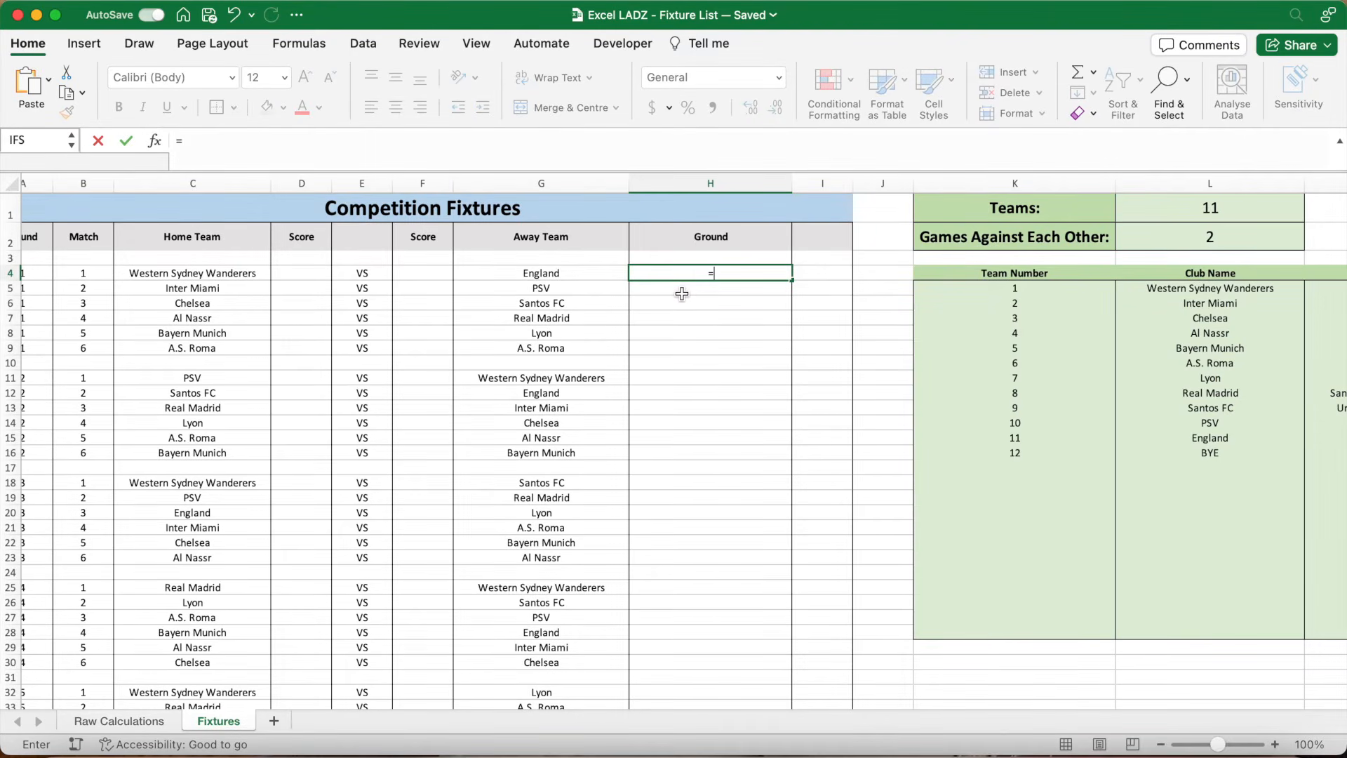
left_click(464, 148)
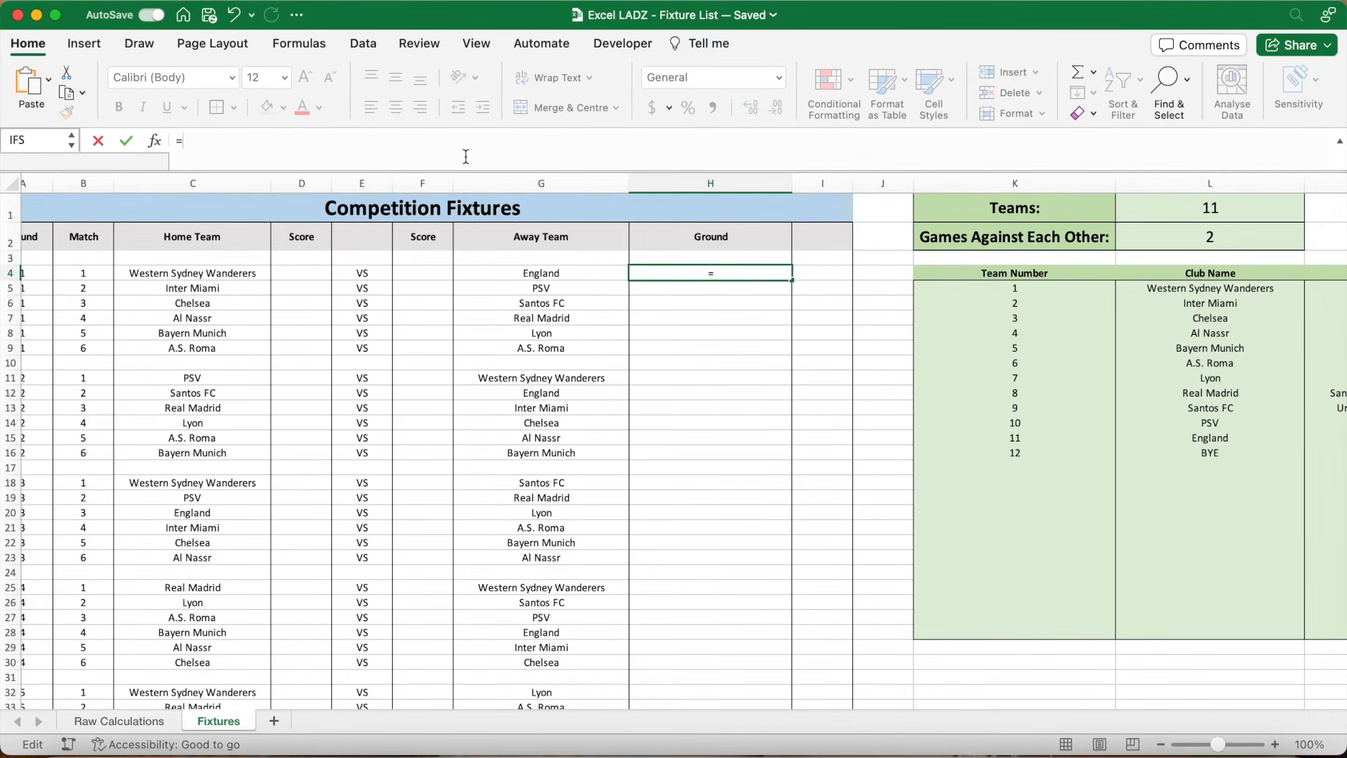
type("IF(")
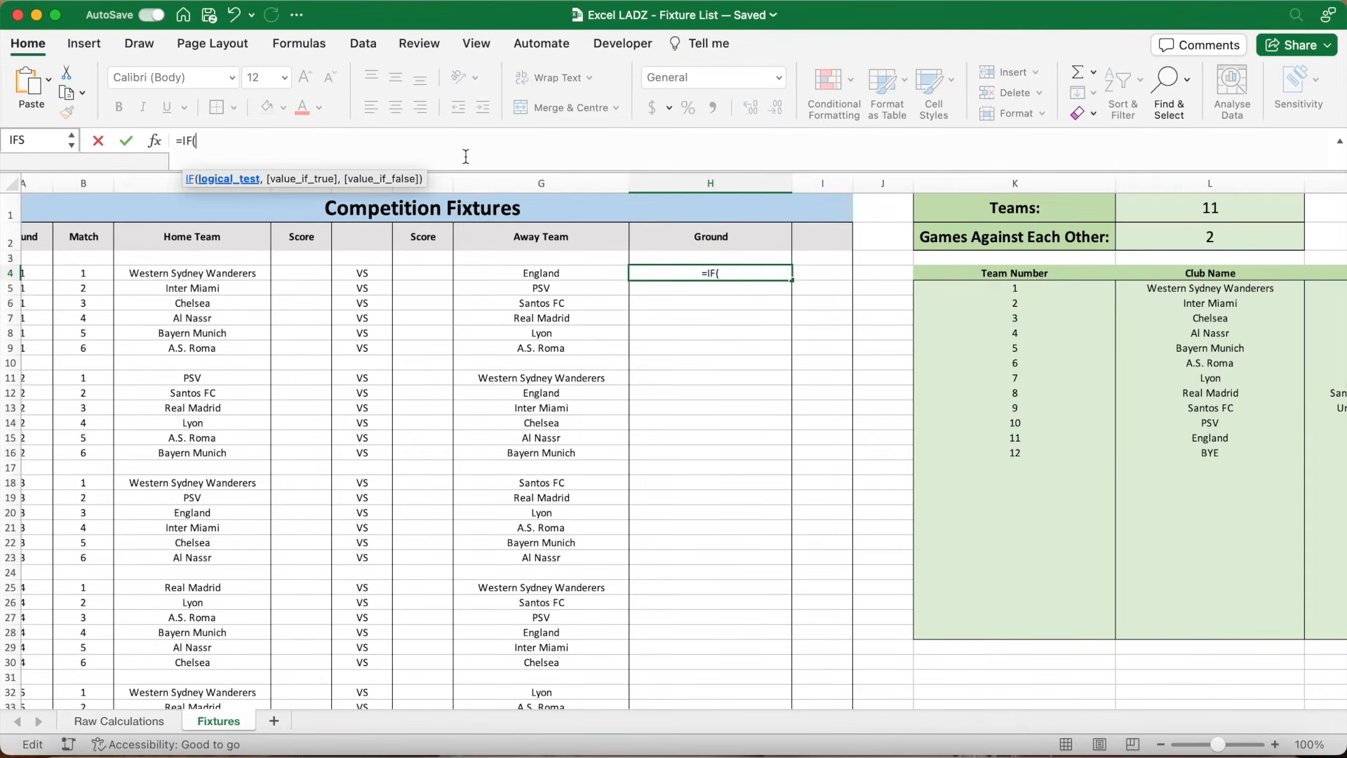
type("OF(")
key("BackSpace")
key("BackSpace")
type("R(")
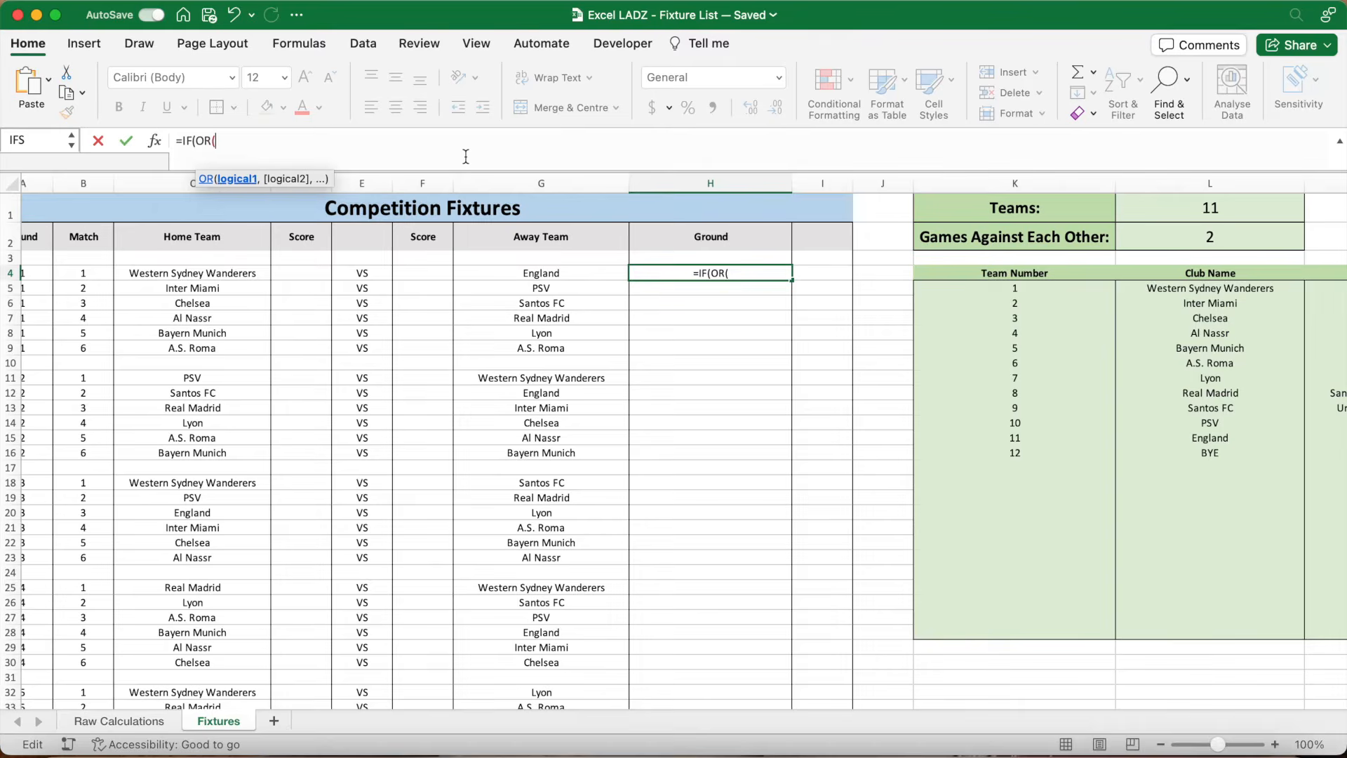
- Fill the OR test in H4 with C4="BYE" and G4="BYE", returning an empty string "" when either is true
type("C")
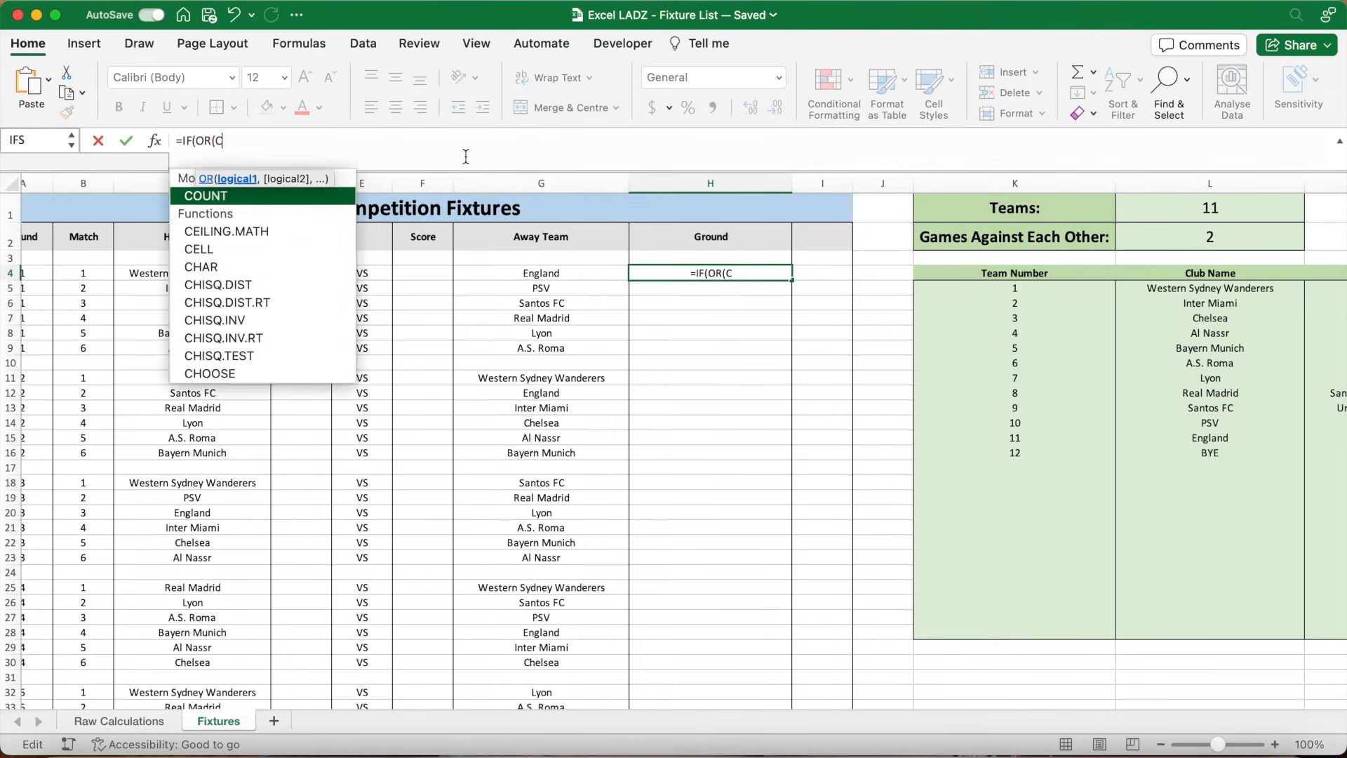
type("4=\"BYE\"")
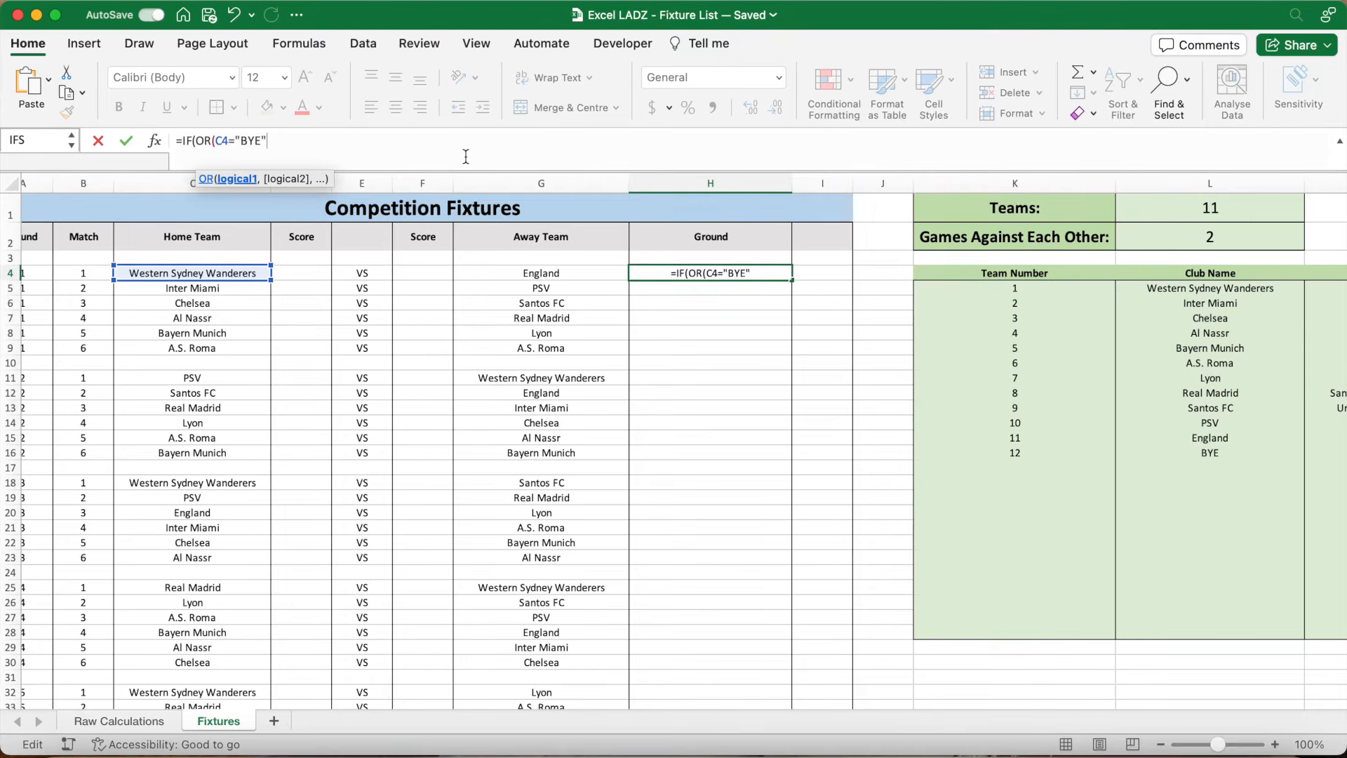
type(",G4=")
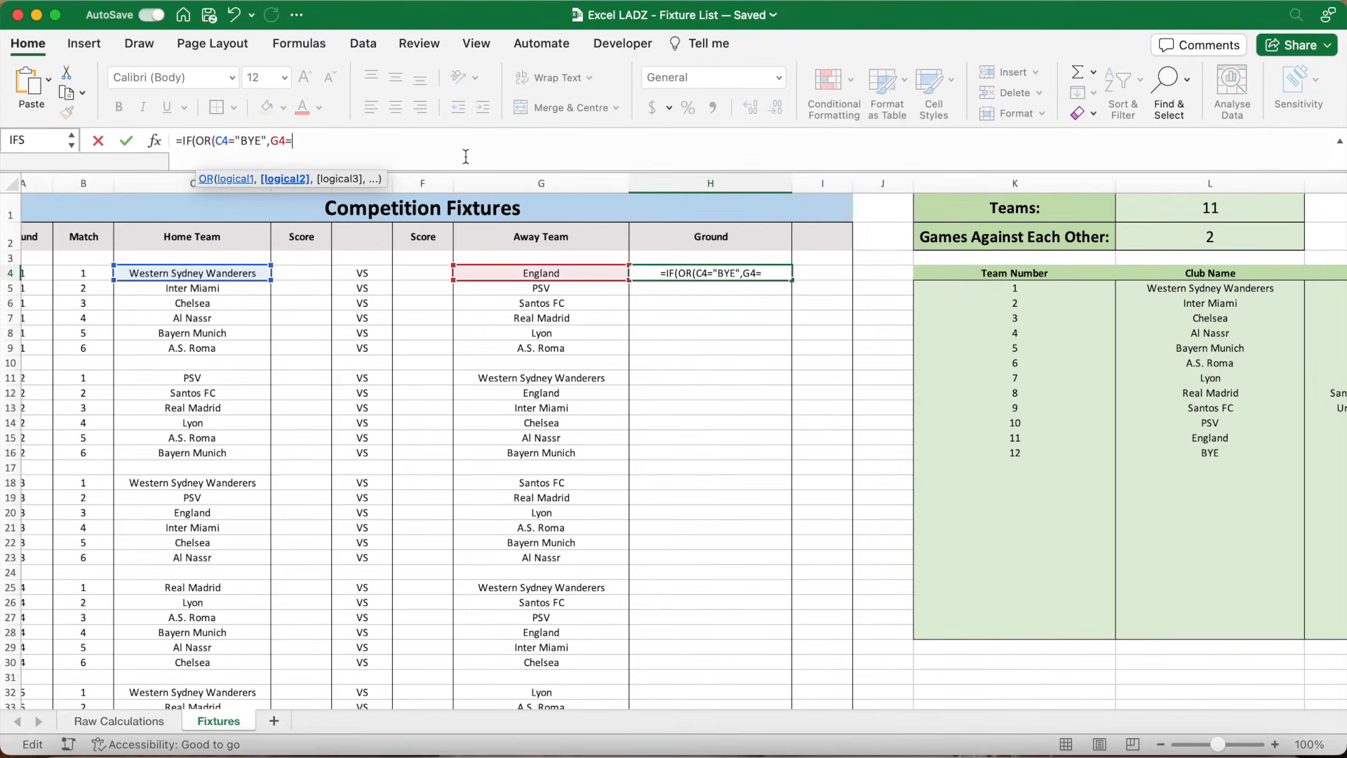
type("\"BYE\"")
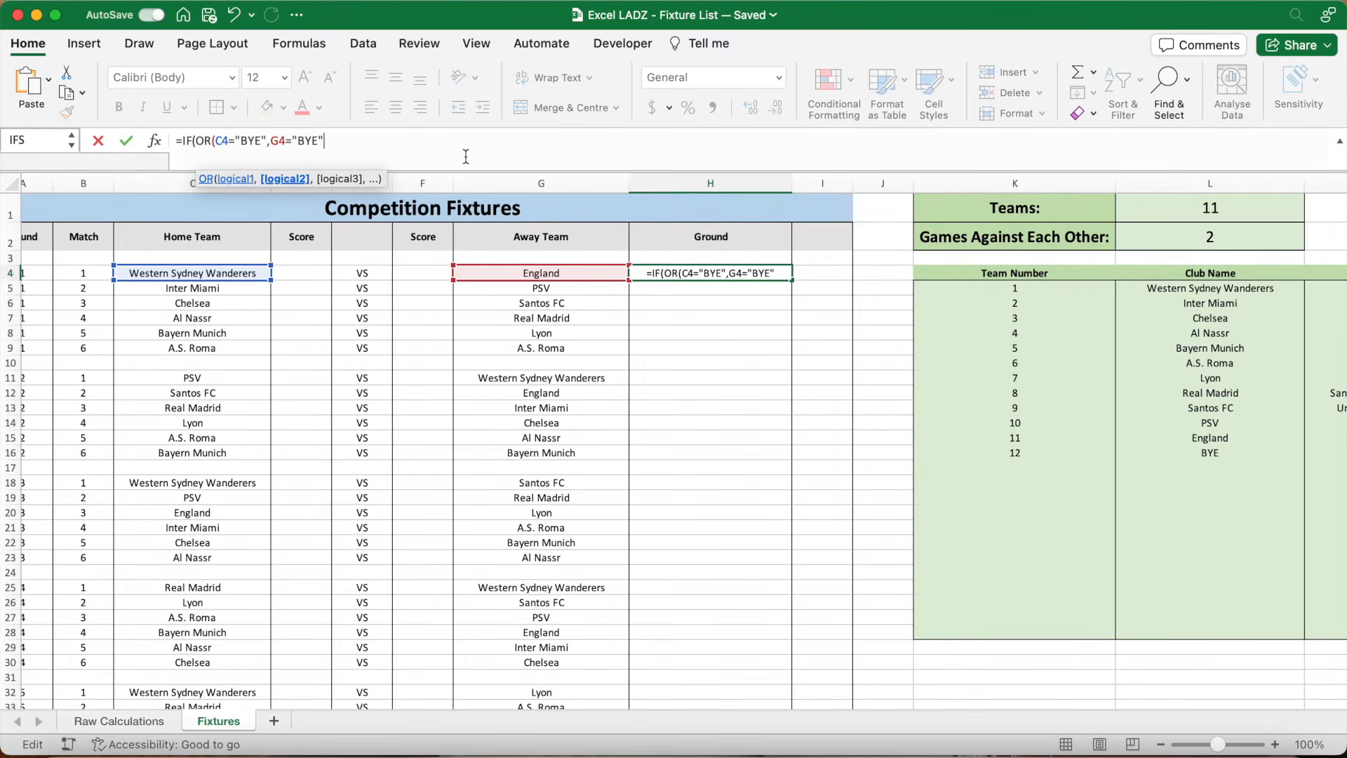
type("),\"")
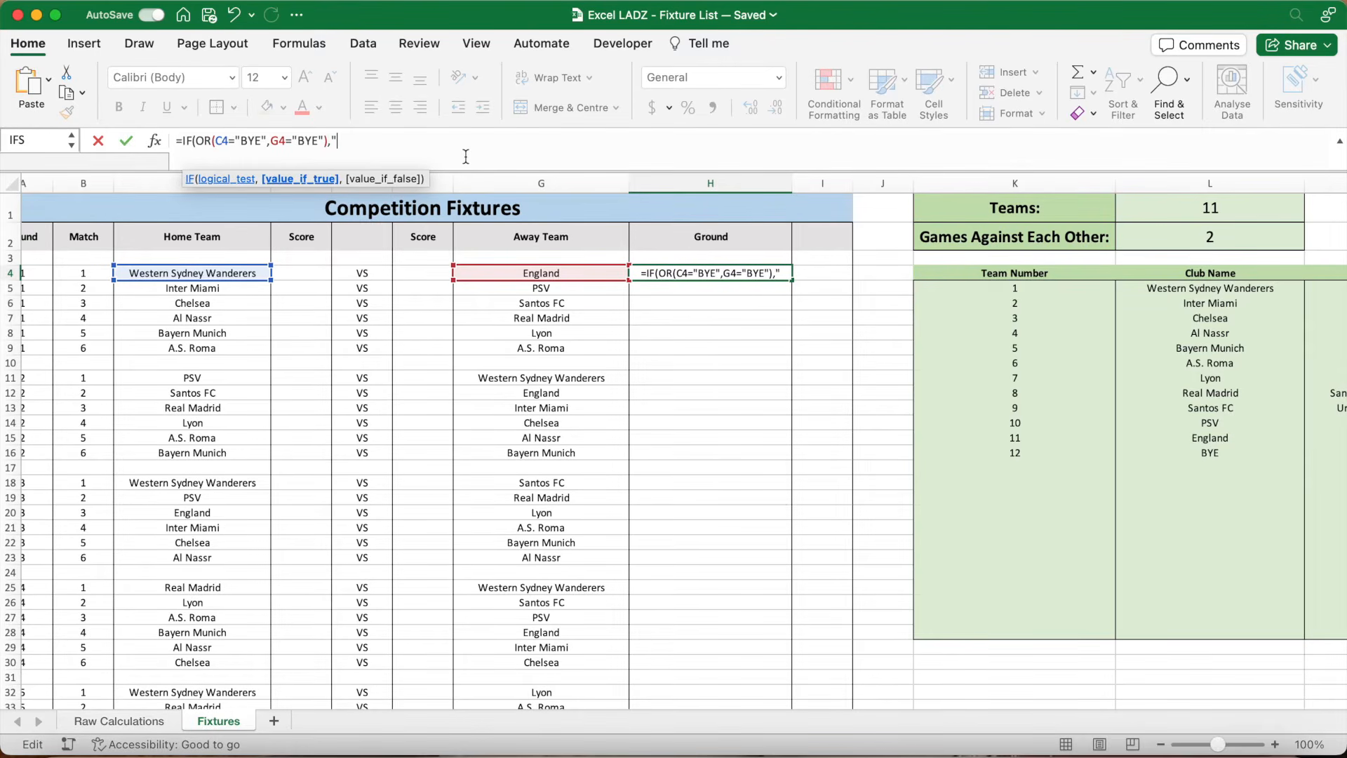
type("\",")
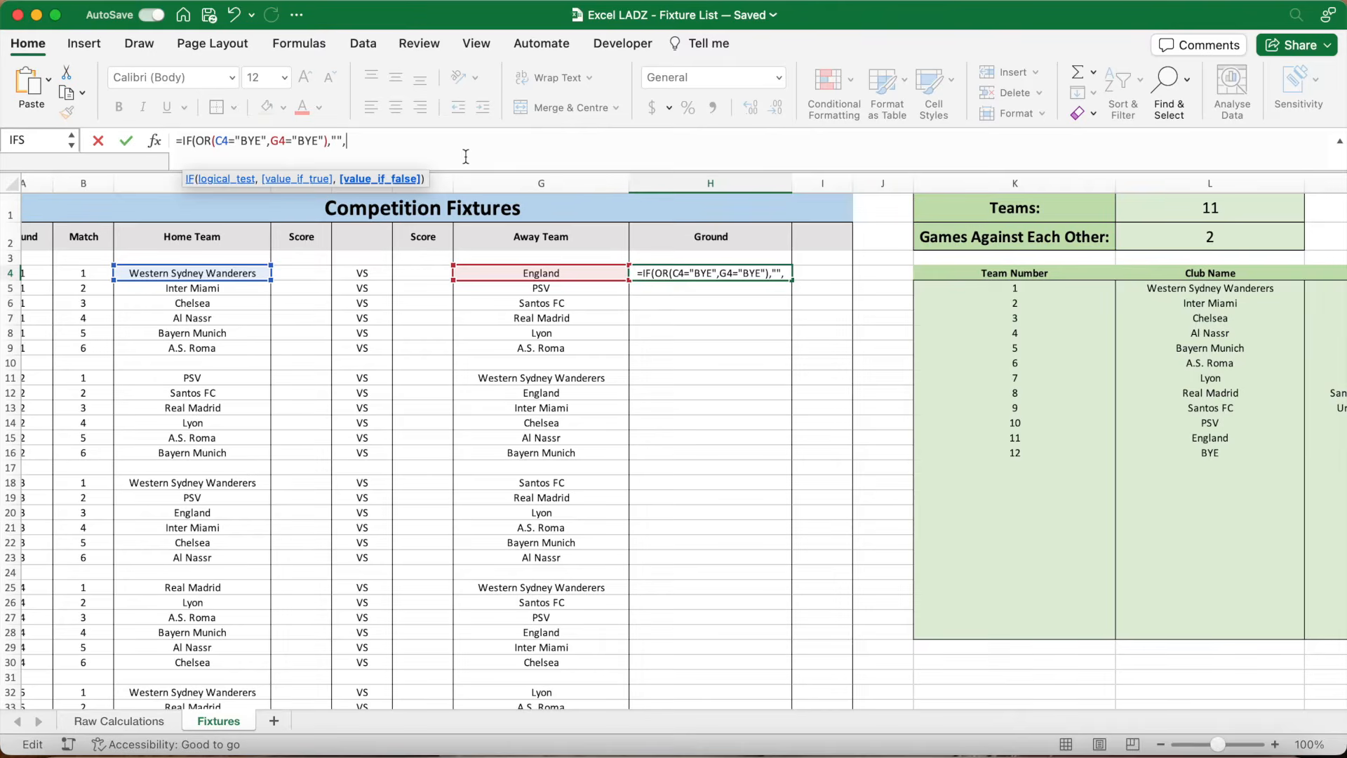
- Complete the IF in H4 with a VLOOKUP of C4 in the absolute range $L$5:$M$28, column index 2 and match option FALSE
type("VLOOKUP(")
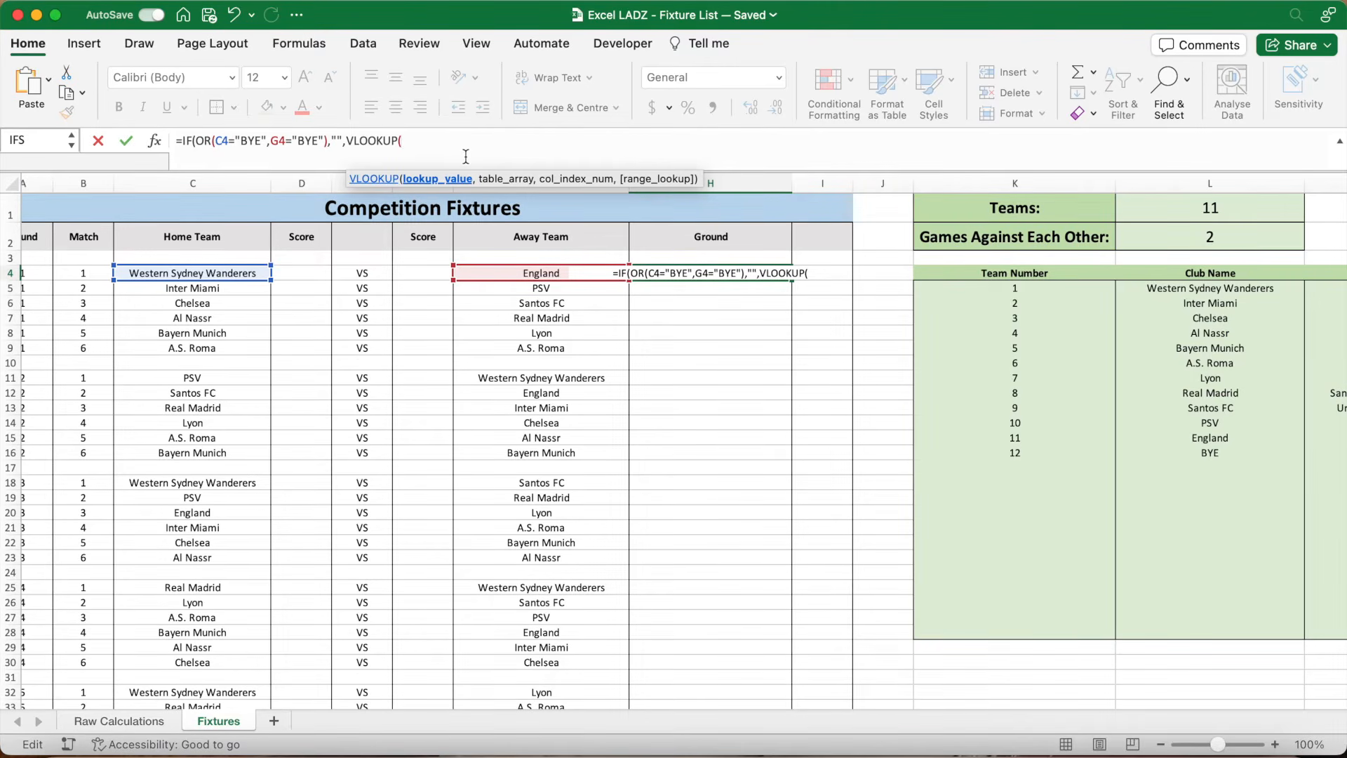
type("C4,L5:$M$28")
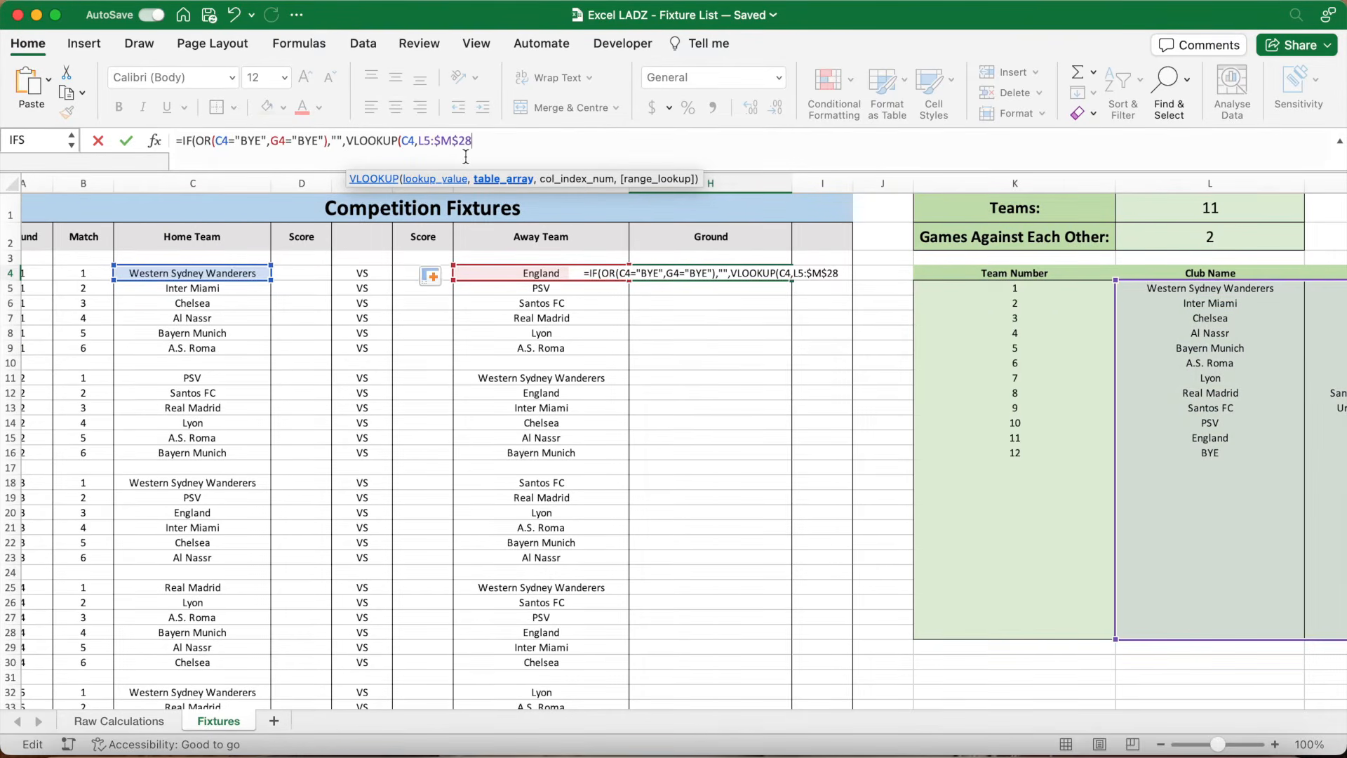
left_click_drag(420, 142, 472, 143)
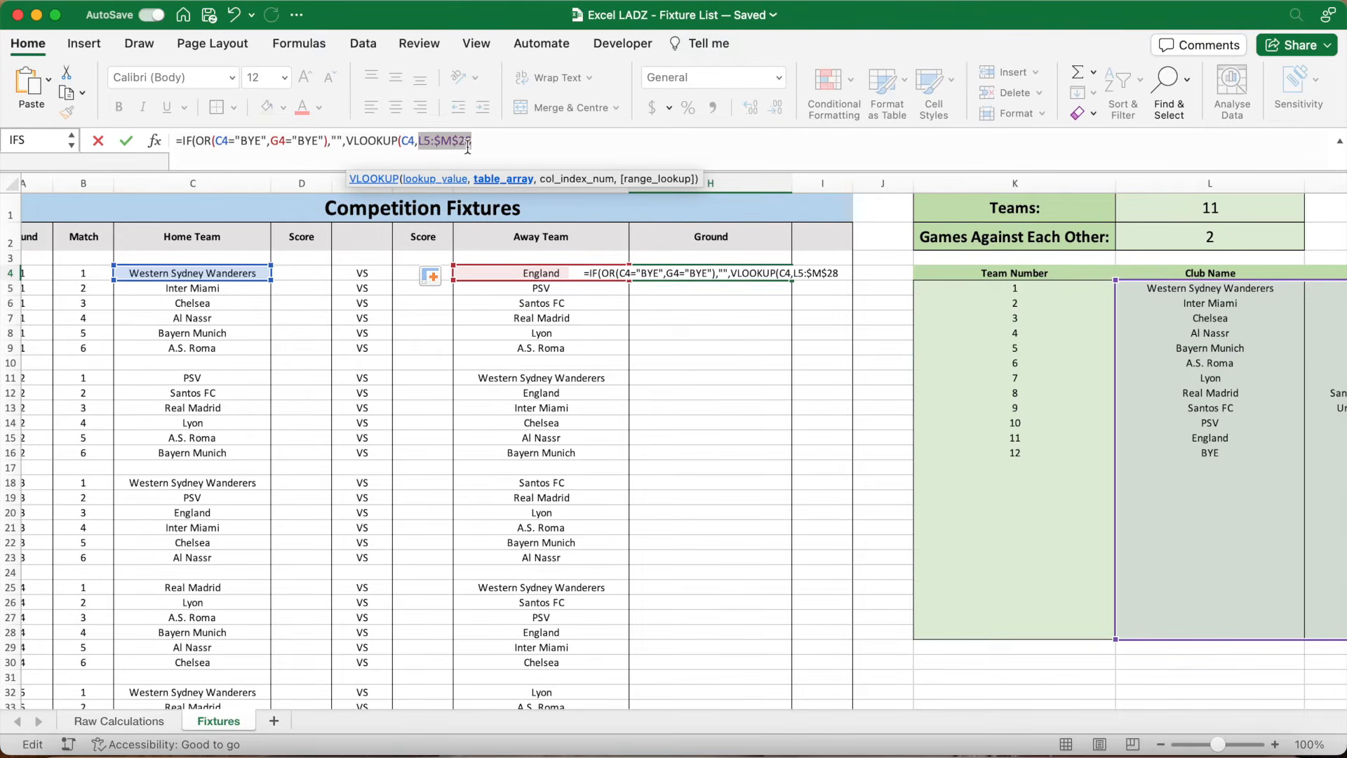
key("F4")
left_click(509, 149)
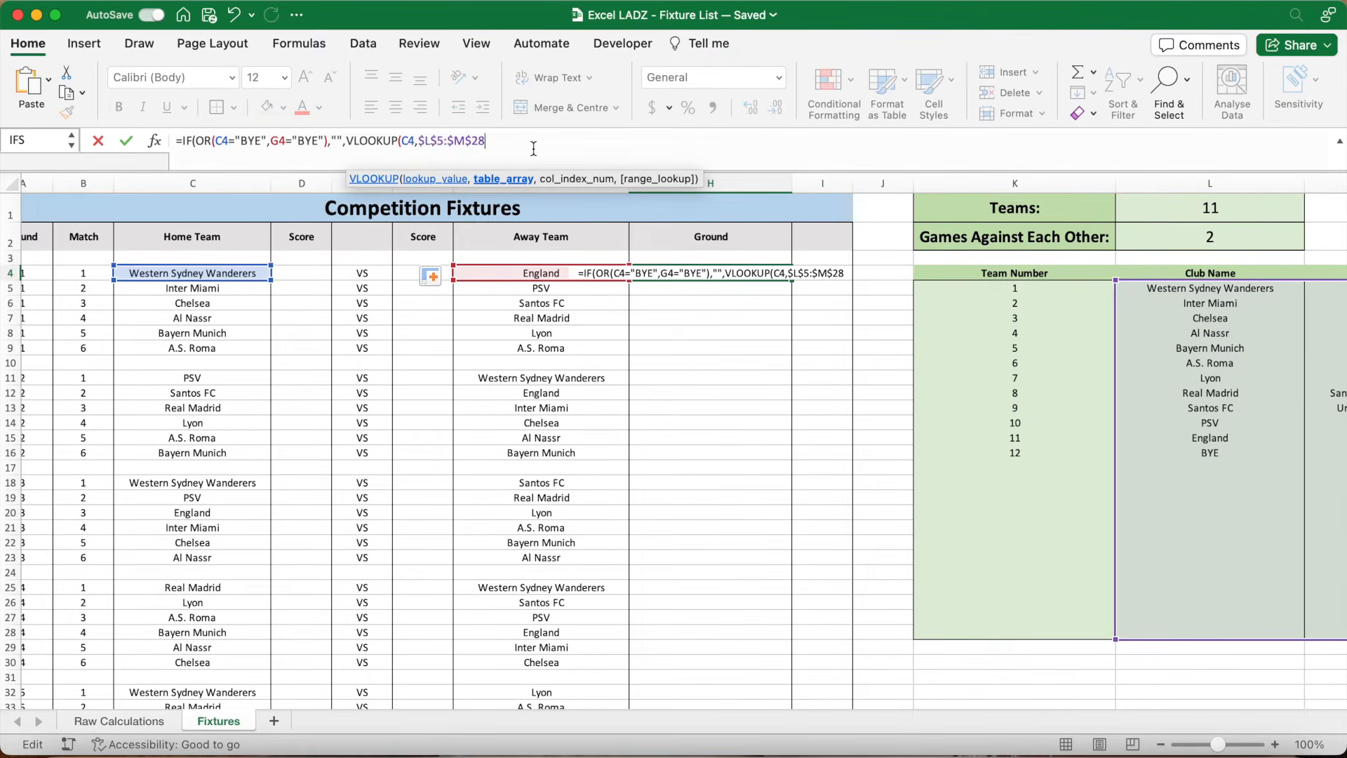
type(",2")
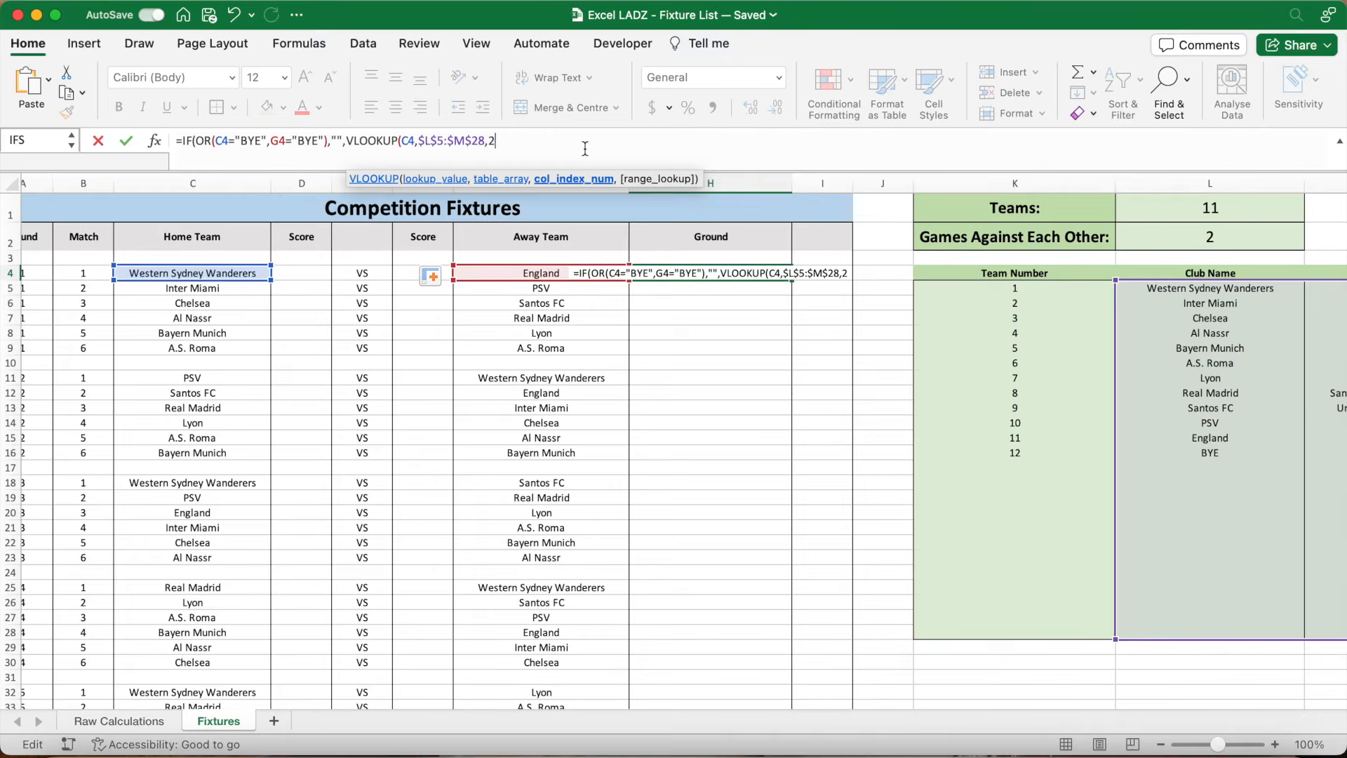
type(",FALSE")
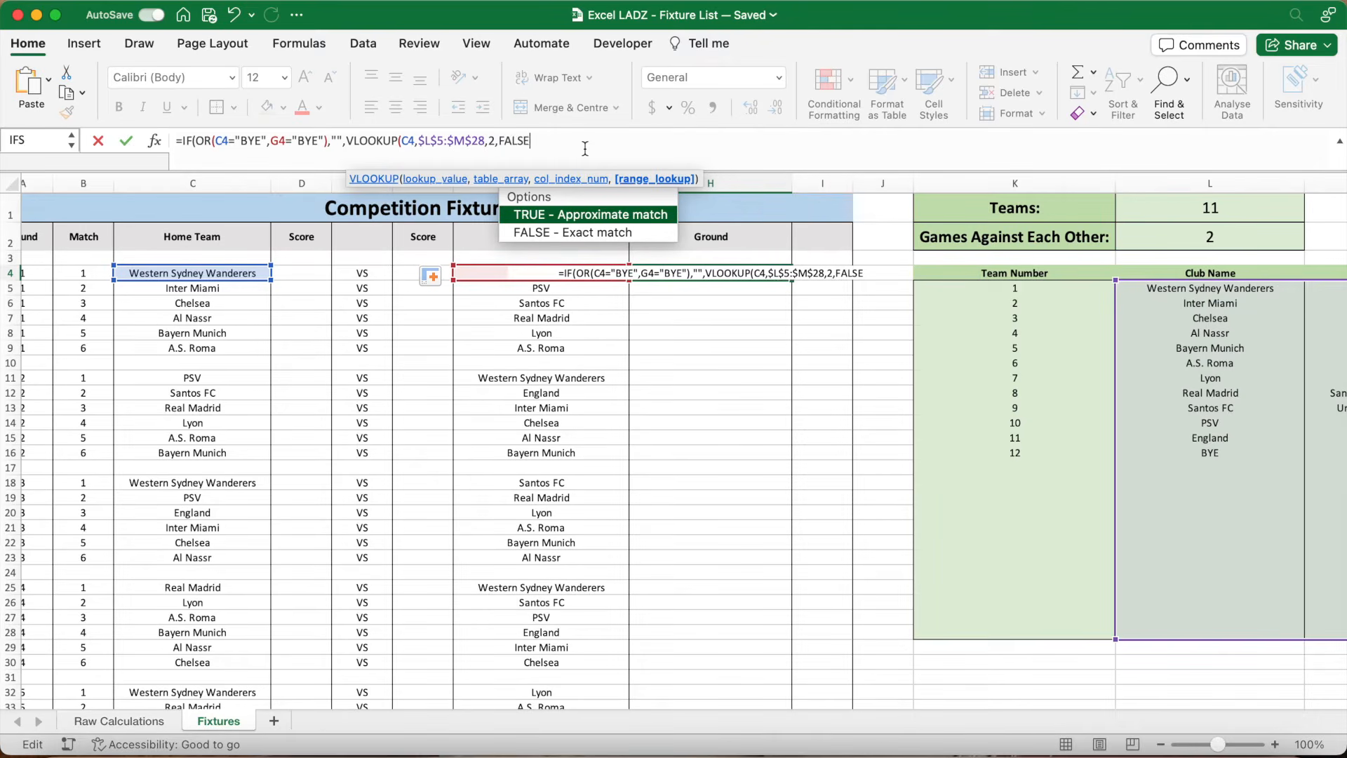
type(")")
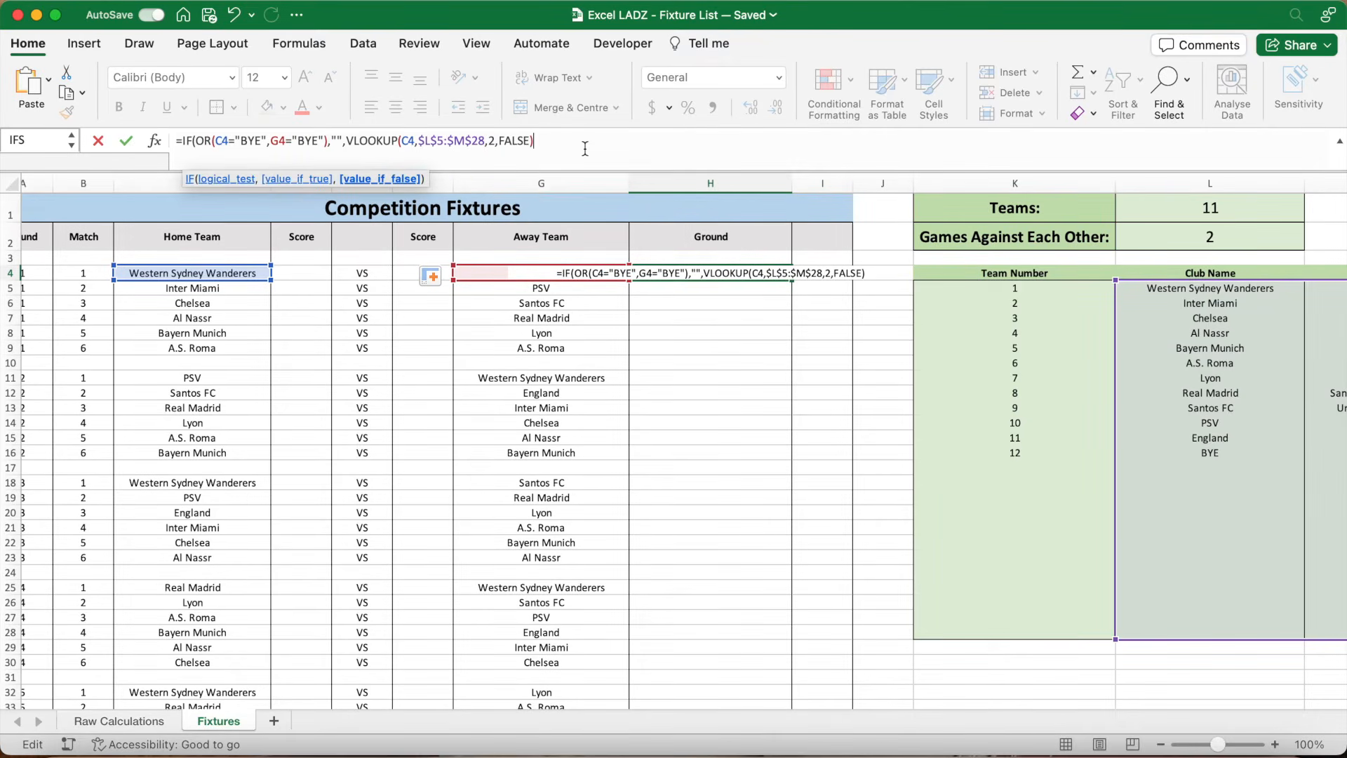
type(")")
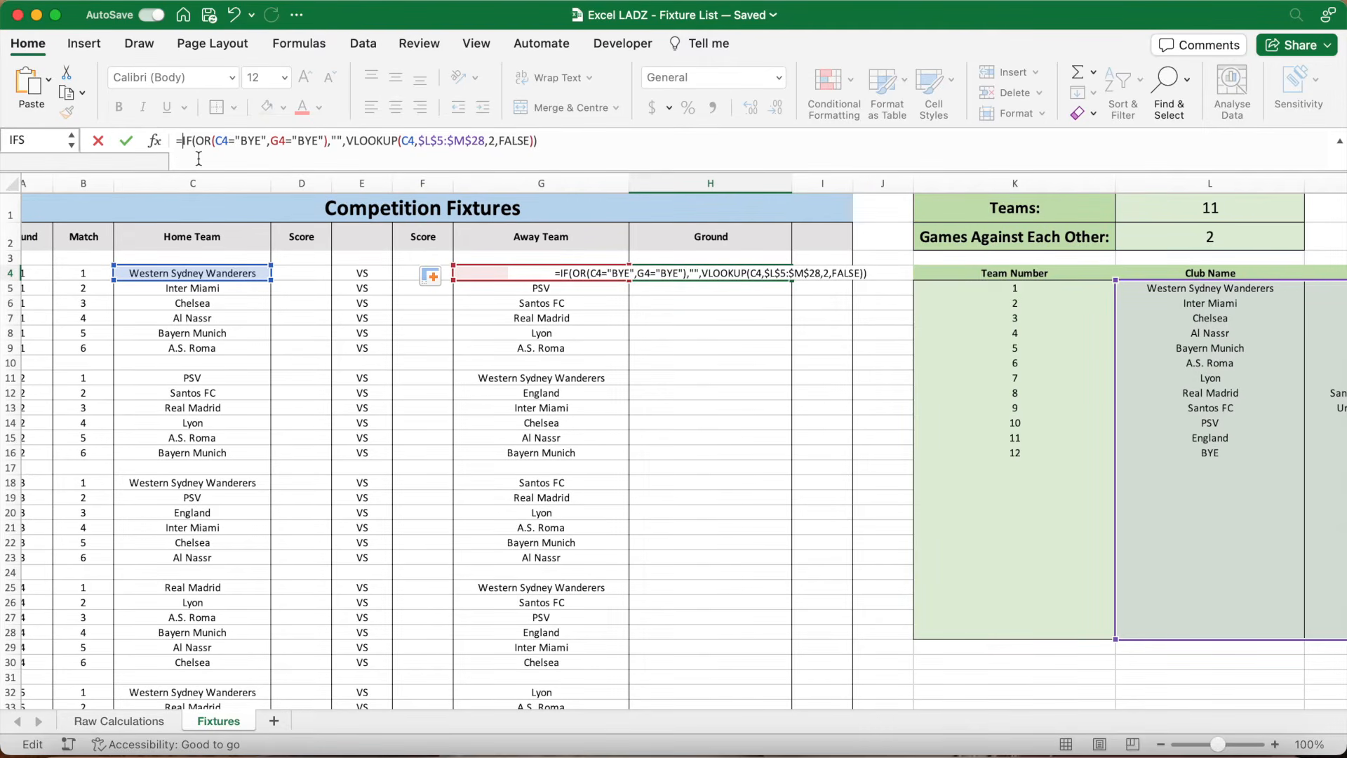
- Wrap the Ground formula in H4 in IFERROR with an empty string "" as the error result
type("IFERROR(")
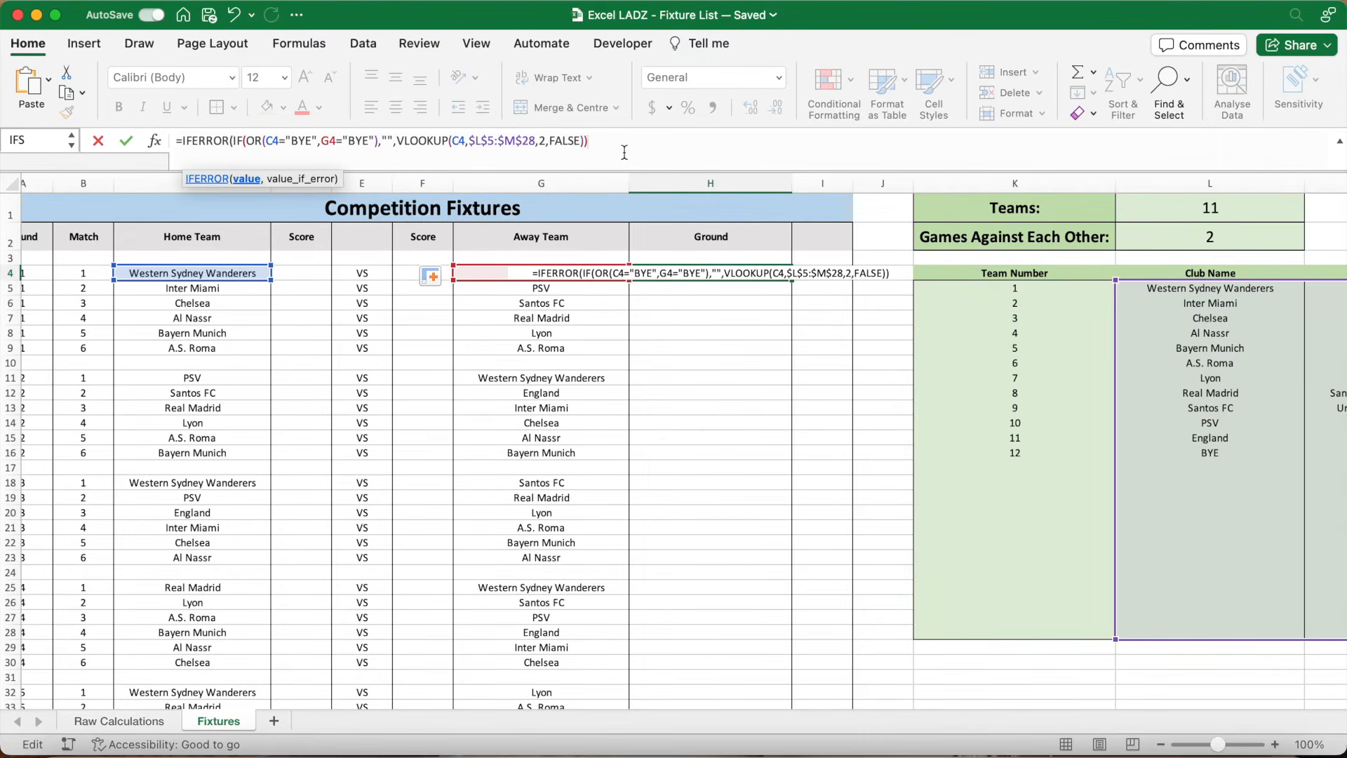
type(",\"\")")
key("Return")
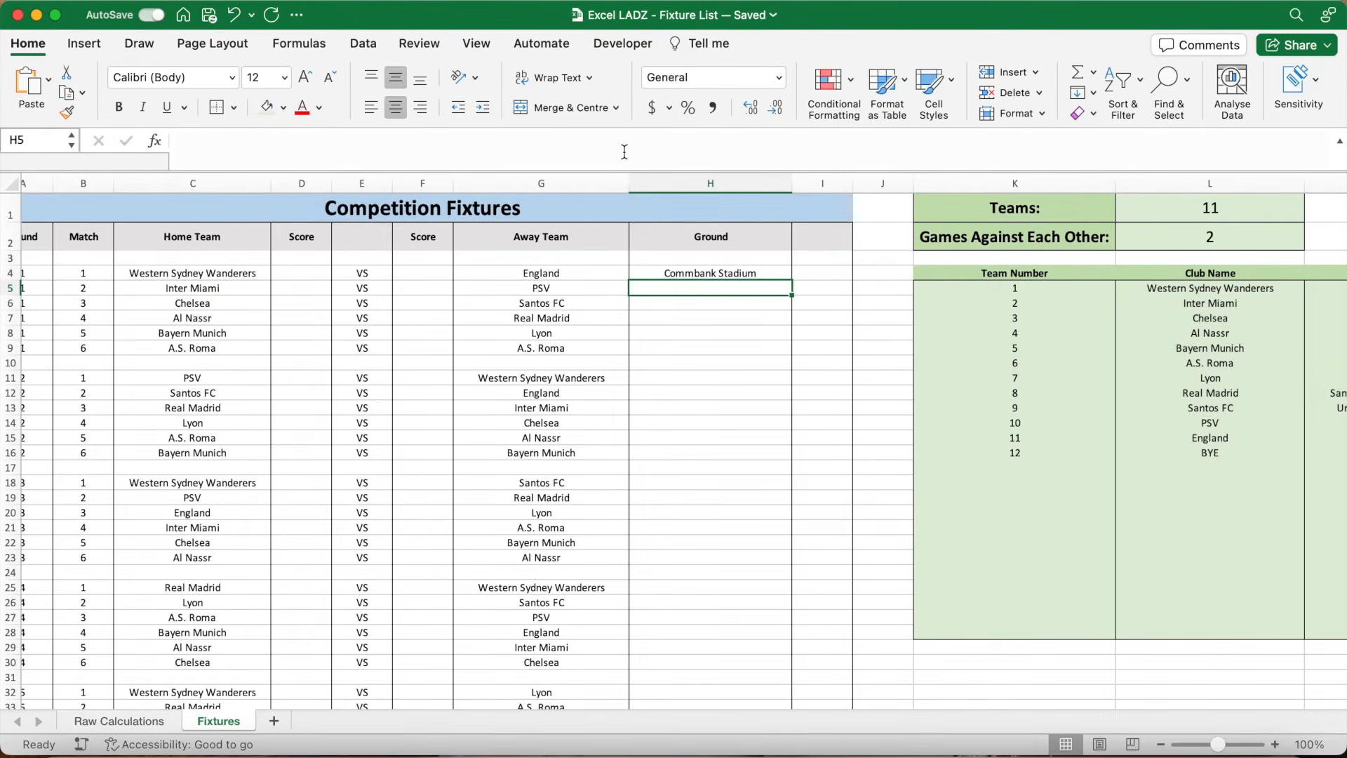
- Copy the Ground formula from H4 down column H to row 1000
left_click(746, 266)
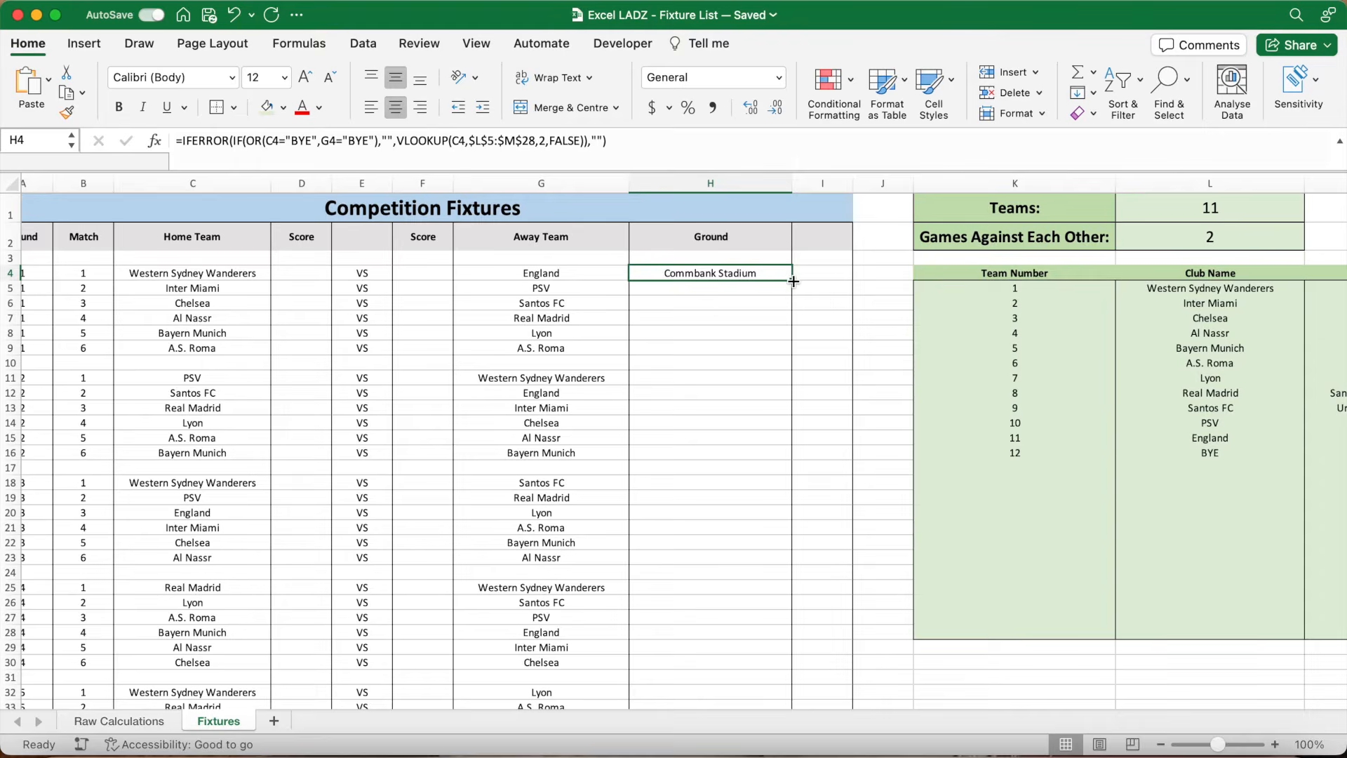
double_click(793, 281)
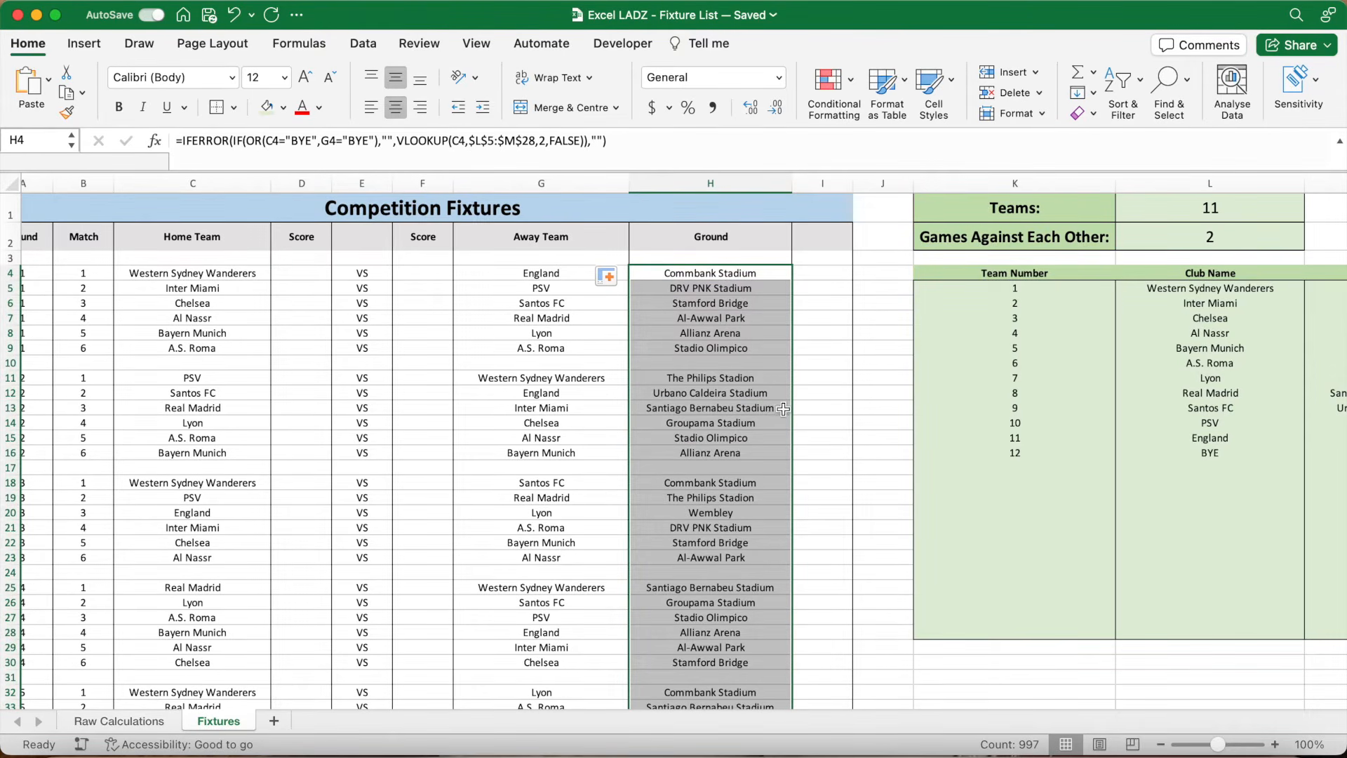
left_click(809, 319)
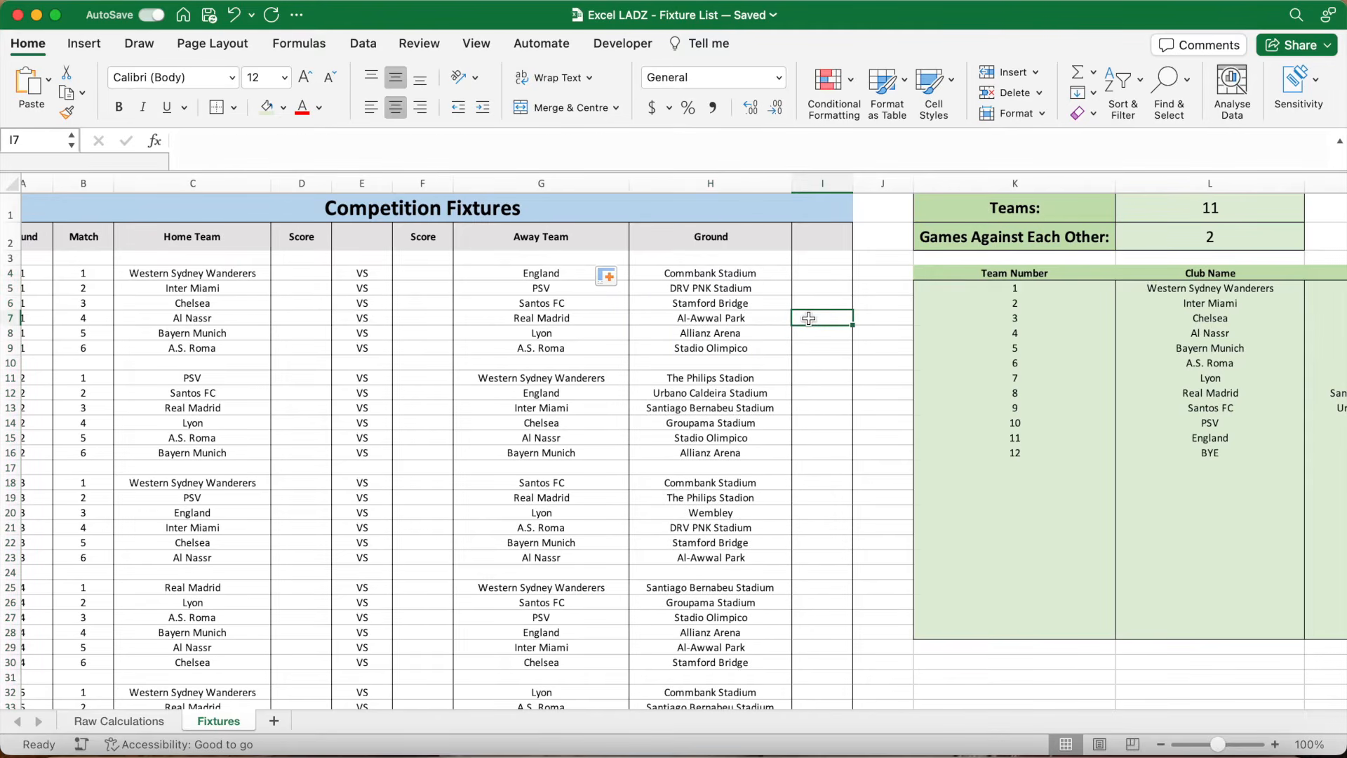
- Examine the home and away teams of round 1, match 6 on the Fixtures sheet and the Teams value in L1
left_click(150, 724)
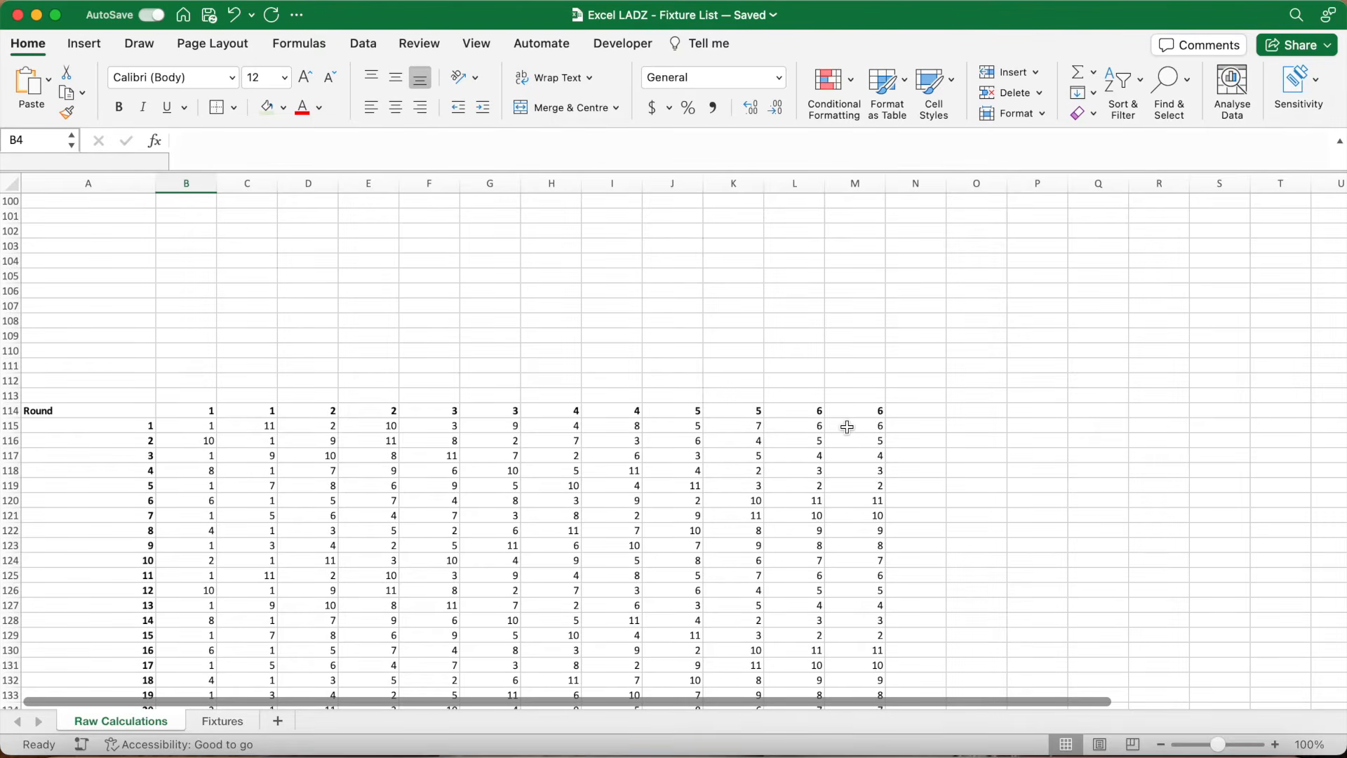
scroll(807, 415, "up", 3)
scroll(807, 415, "up", 15)
left_click(214, 724)
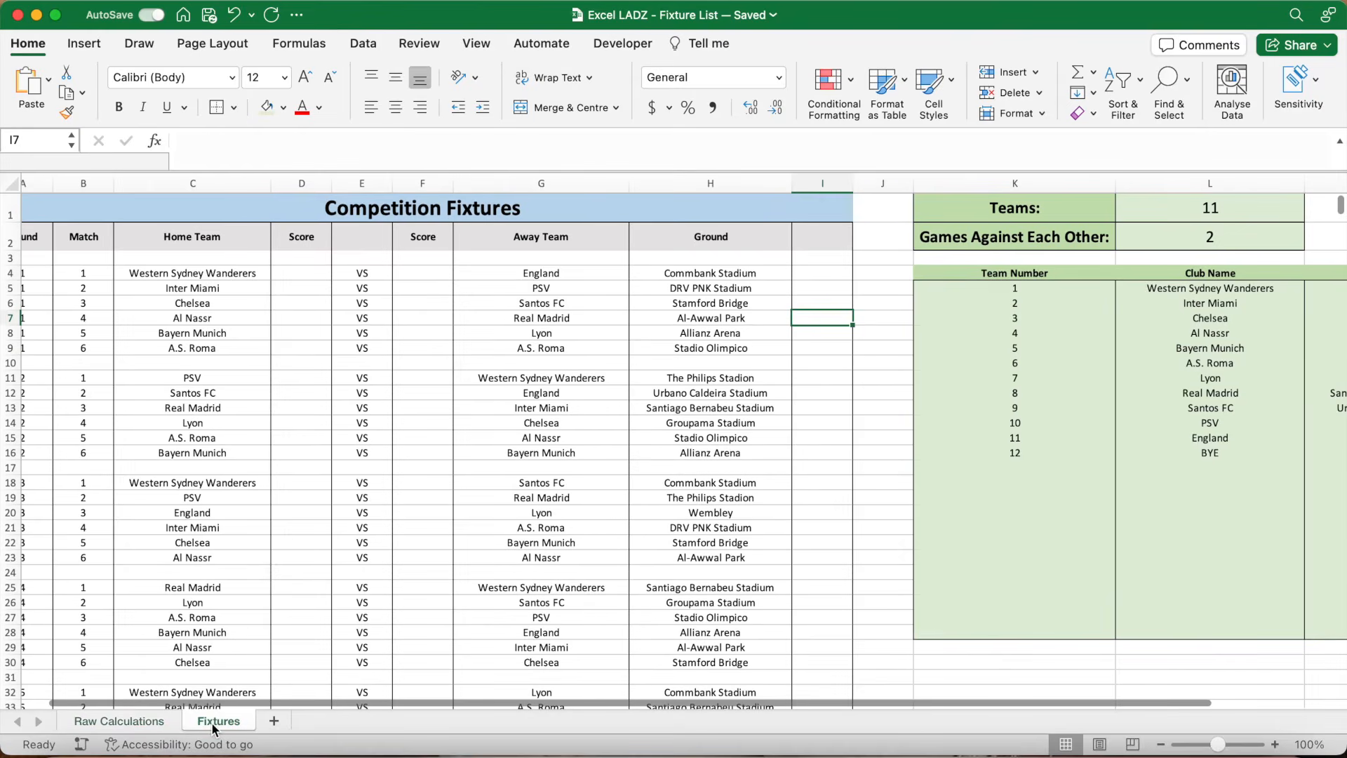
left_click(823, 274)
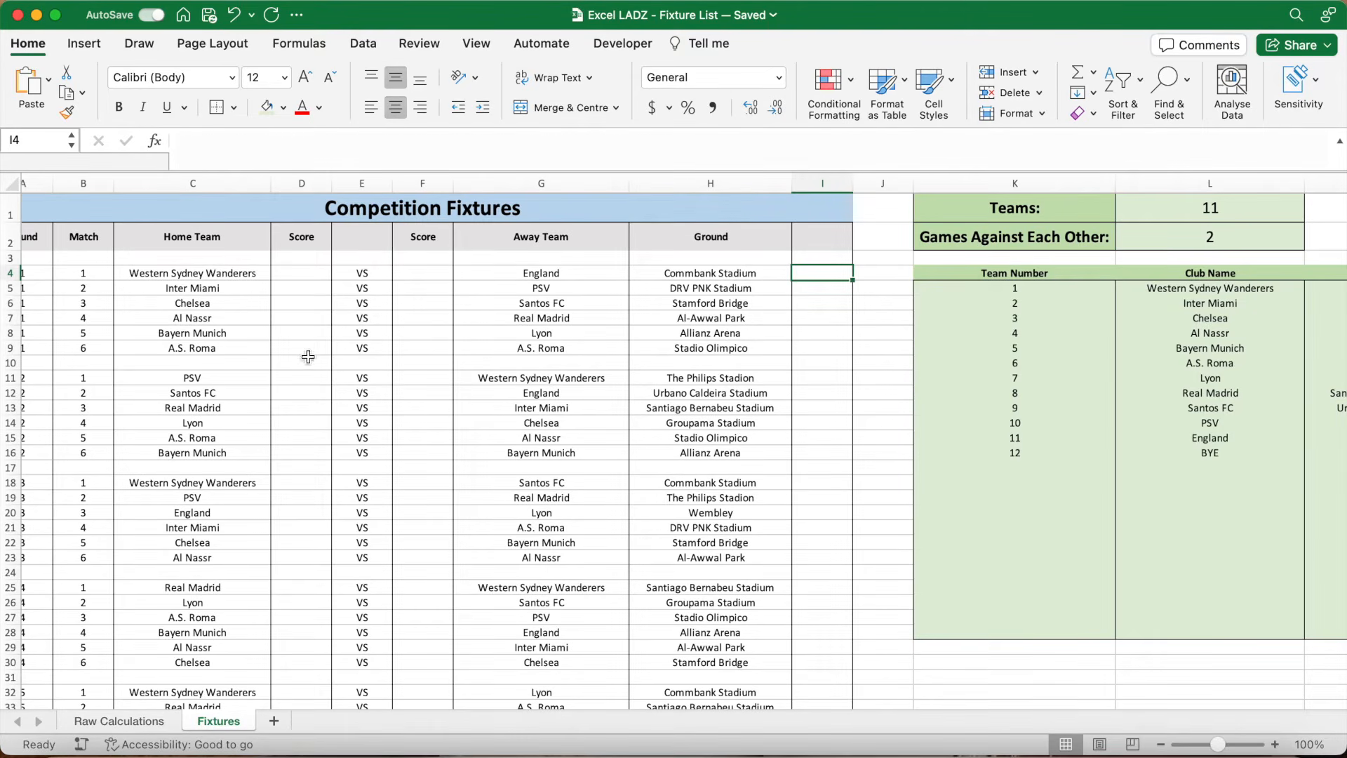
left_click(231, 348)
left_click(511, 346)
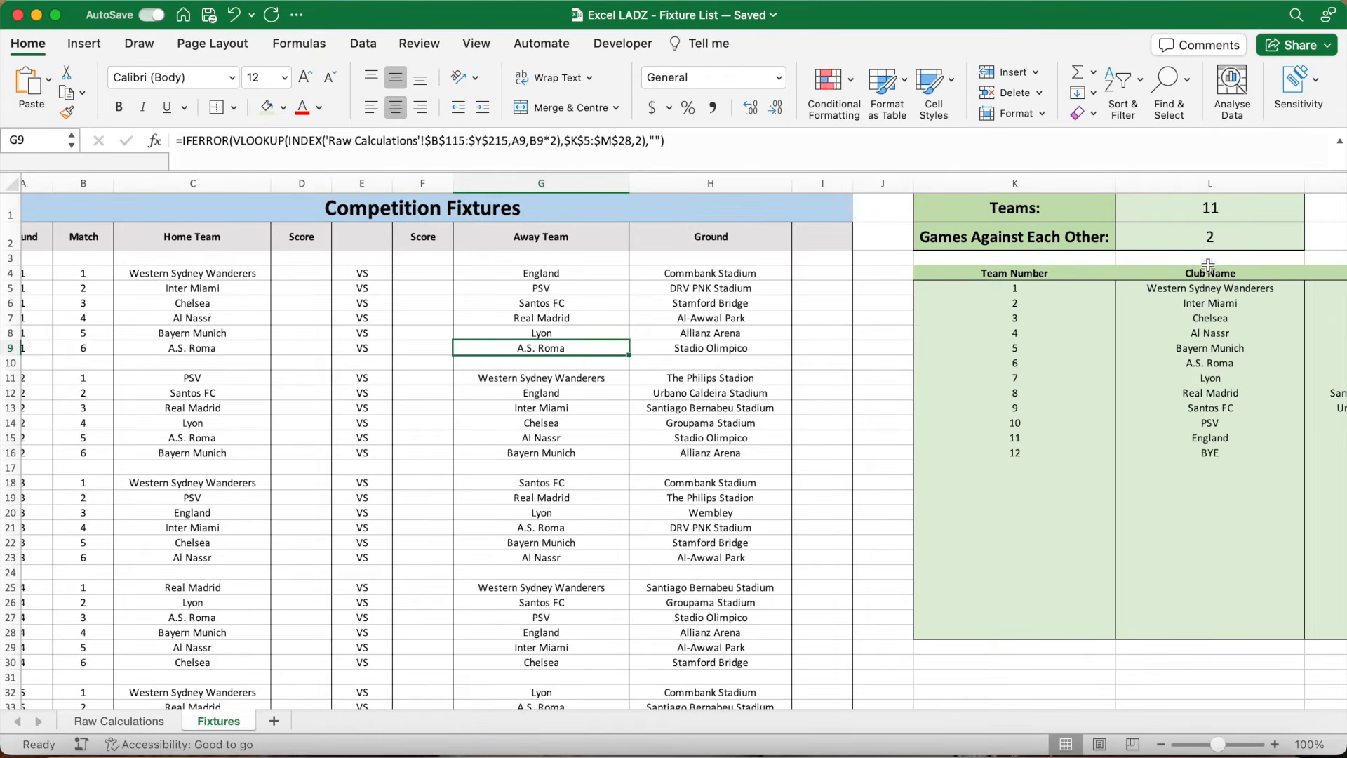
left_click(1234, 217)
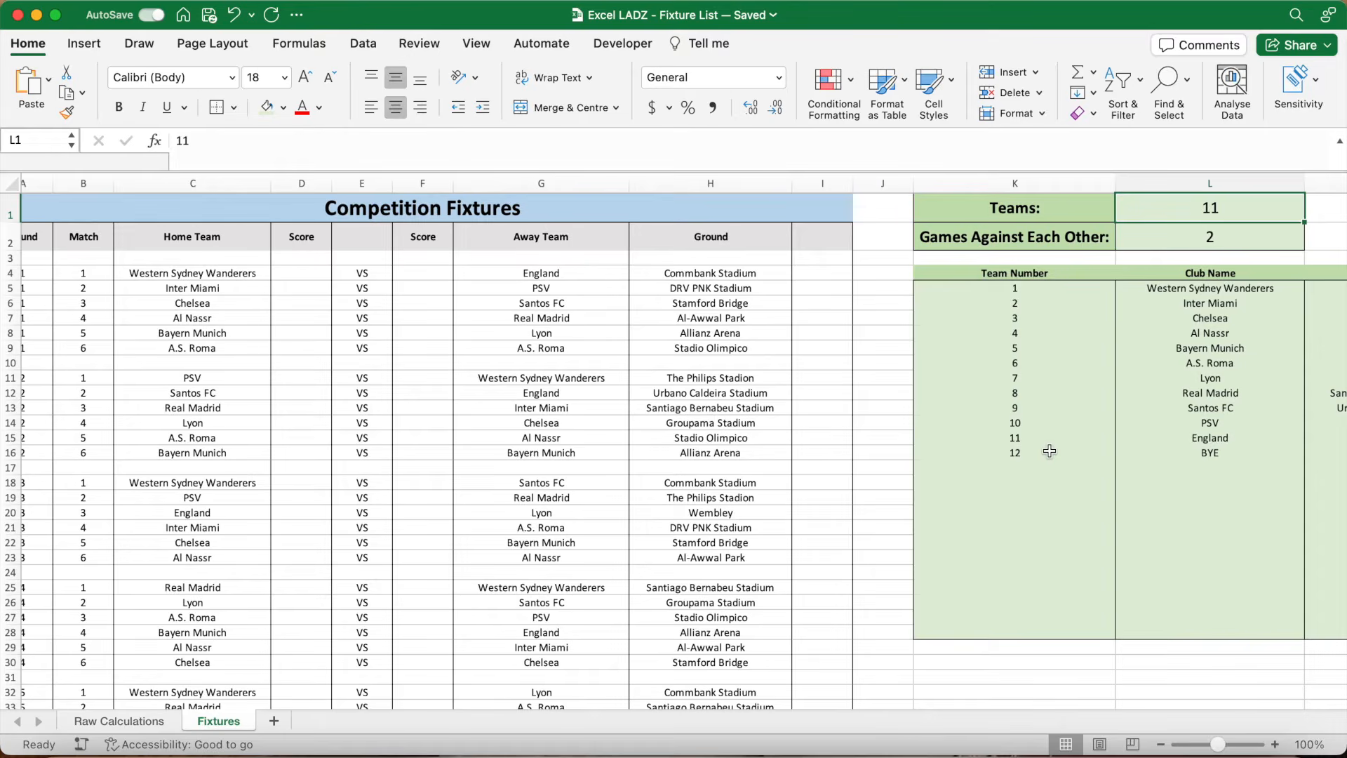
- On the Raw Calculations sheet, wrap the Number of Teams reference in B2 in EVEN, giving =EVEN(Fixtures!$L$1)
left_click(156, 724)
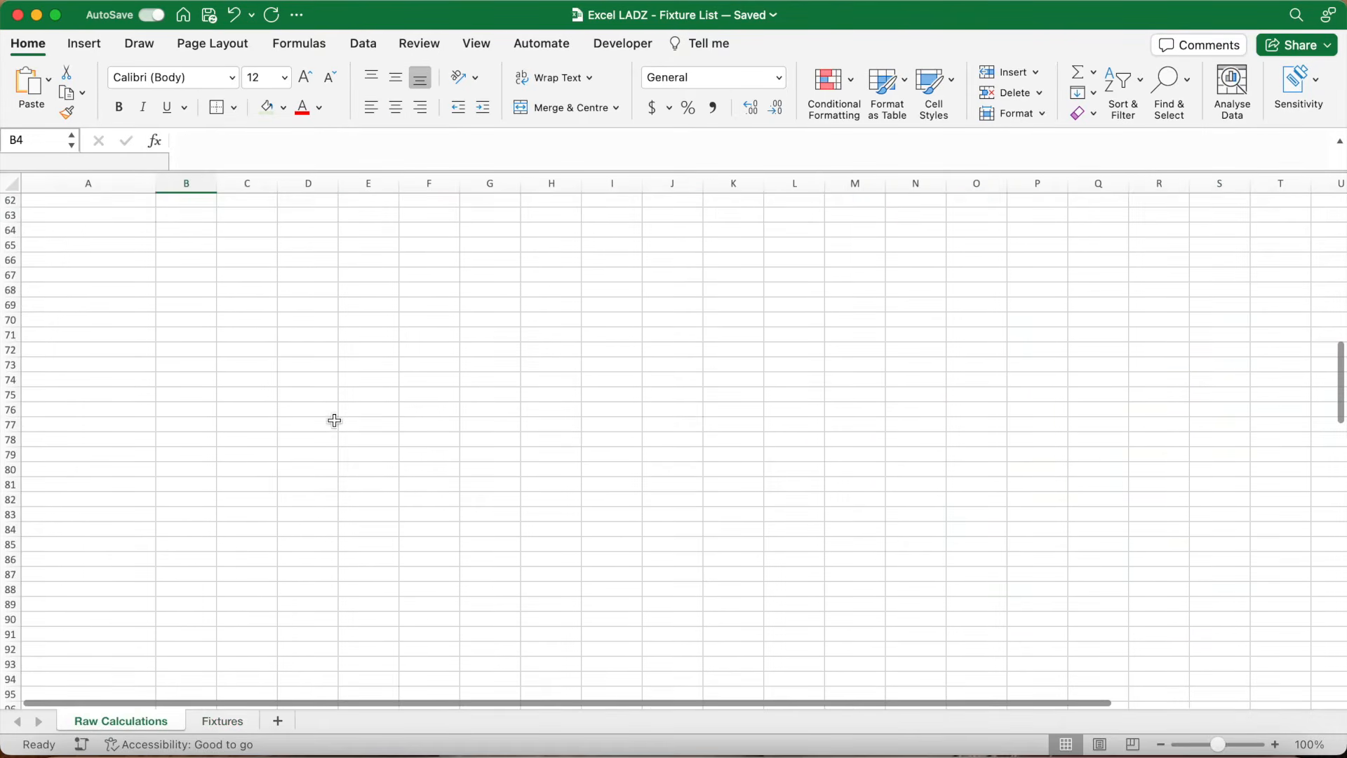
scroll(334, 420, "up", 20)
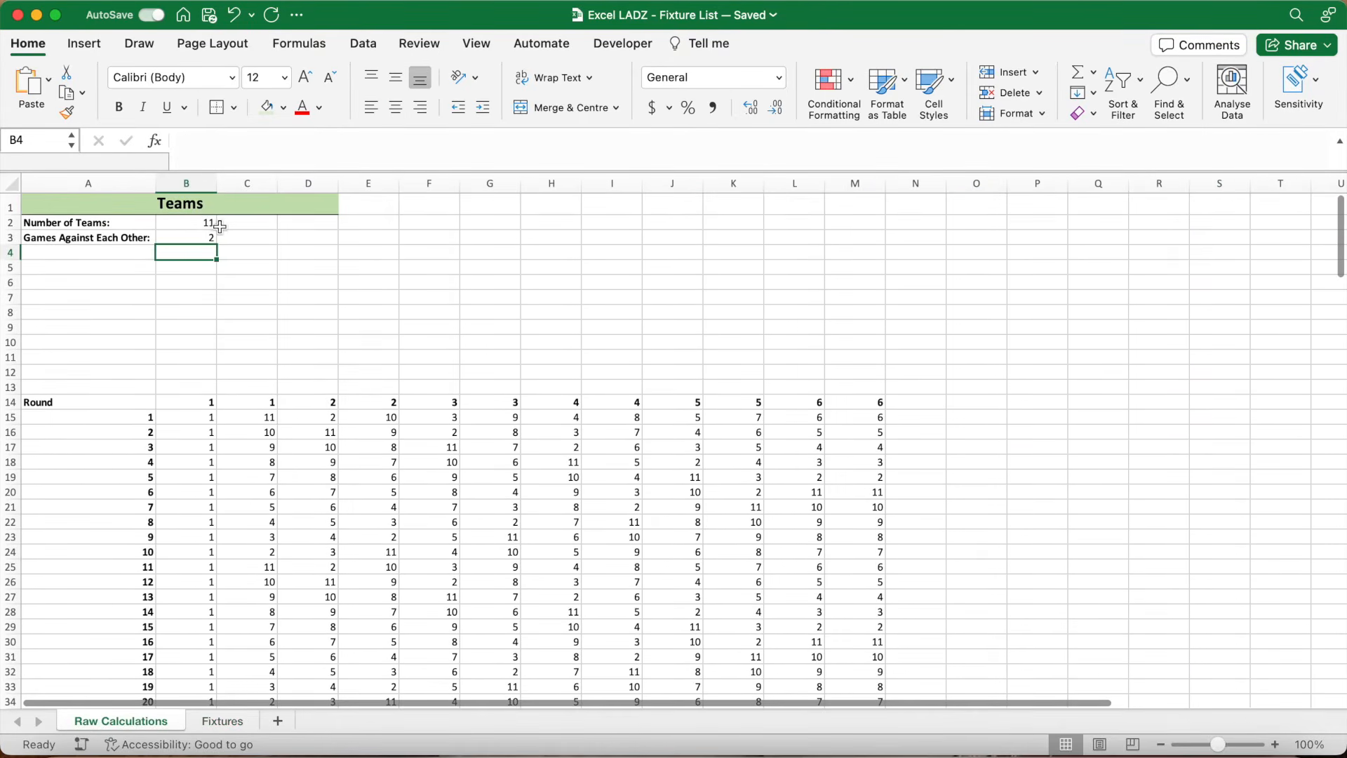
left_click(213, 224)
left_click(815, 418)
left_click(876, 417)
left_click(812, 420)
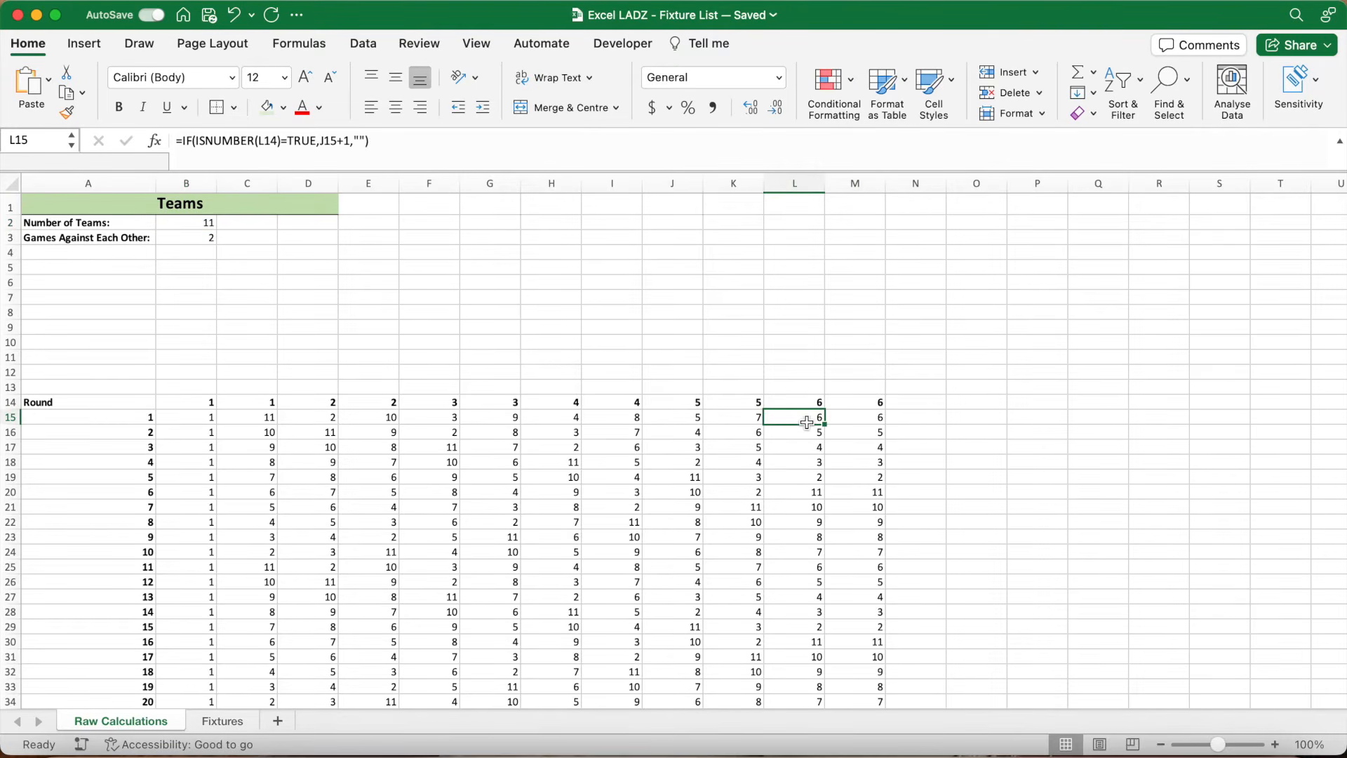
left_click(204, 228)
left_click(179, 141)
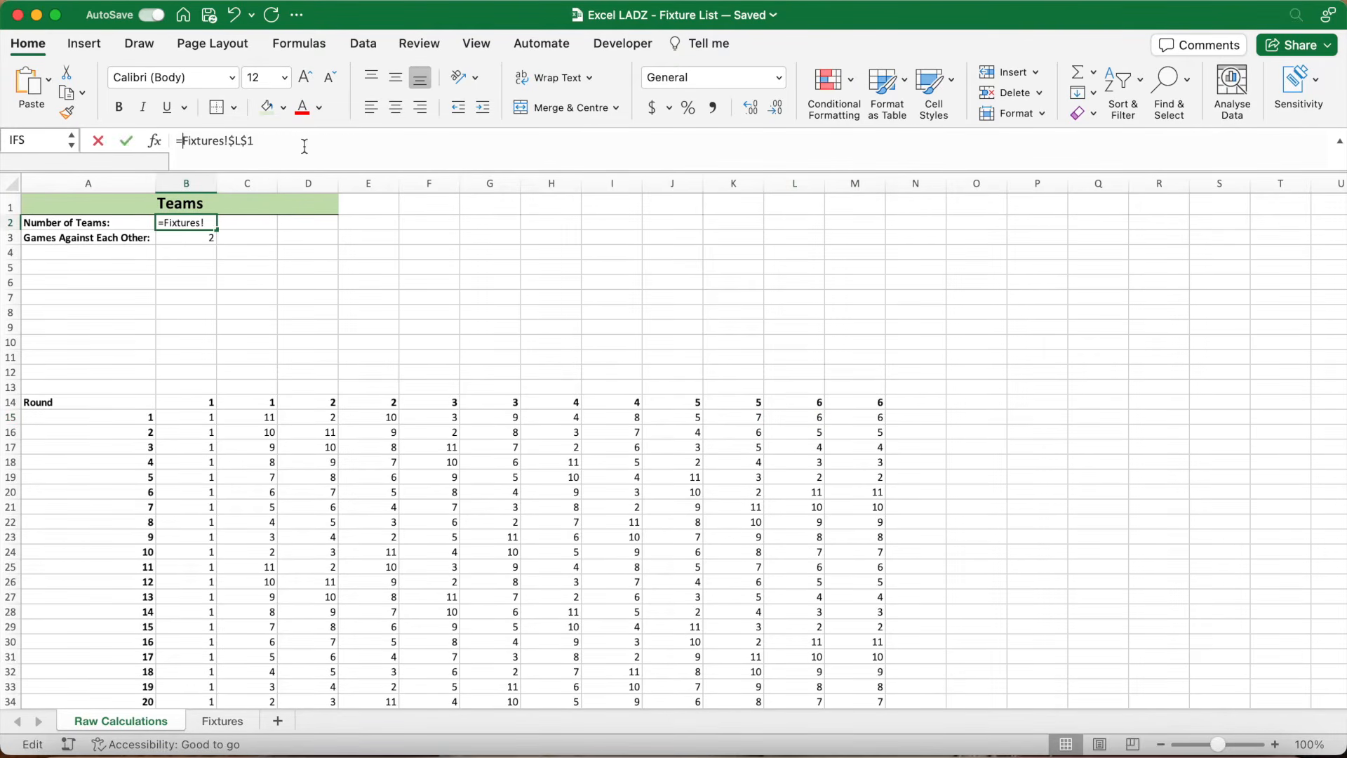
type("EVEN")
type("(")
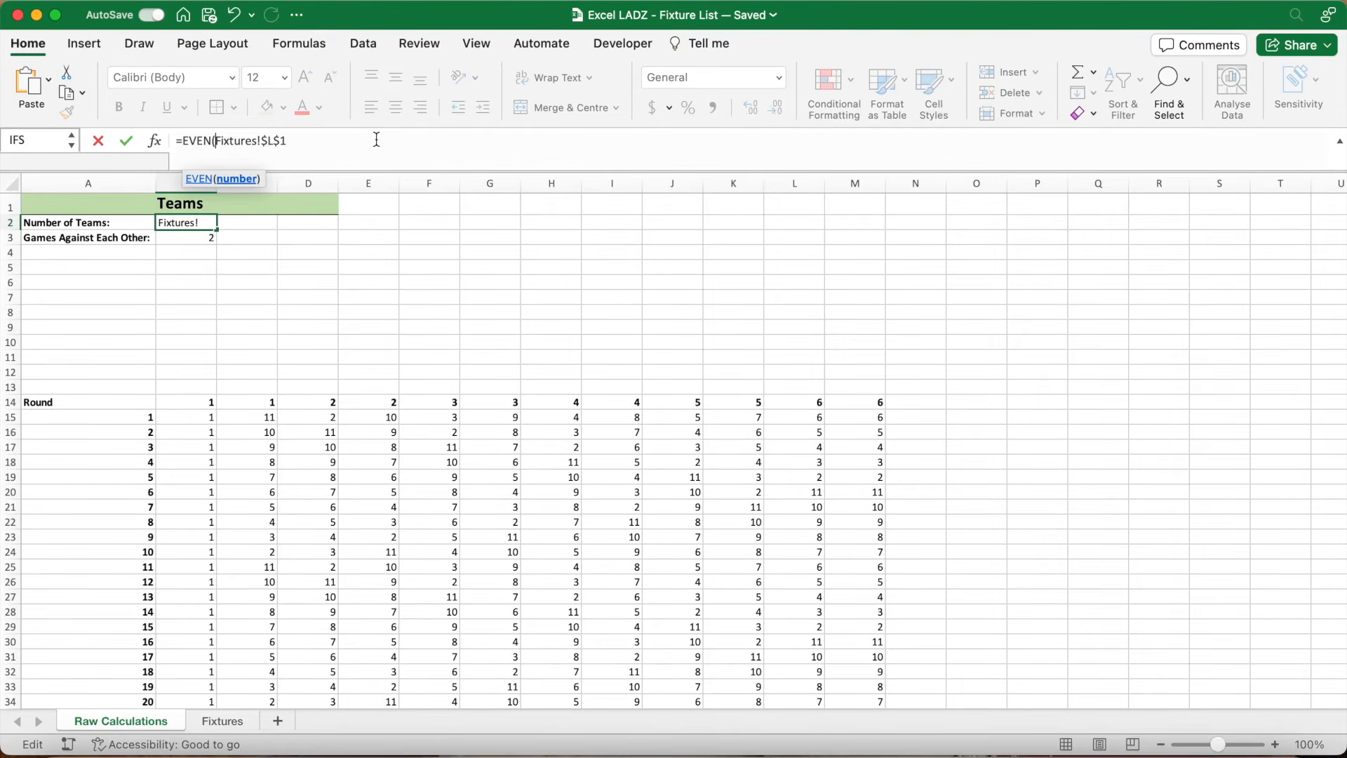
type(")")
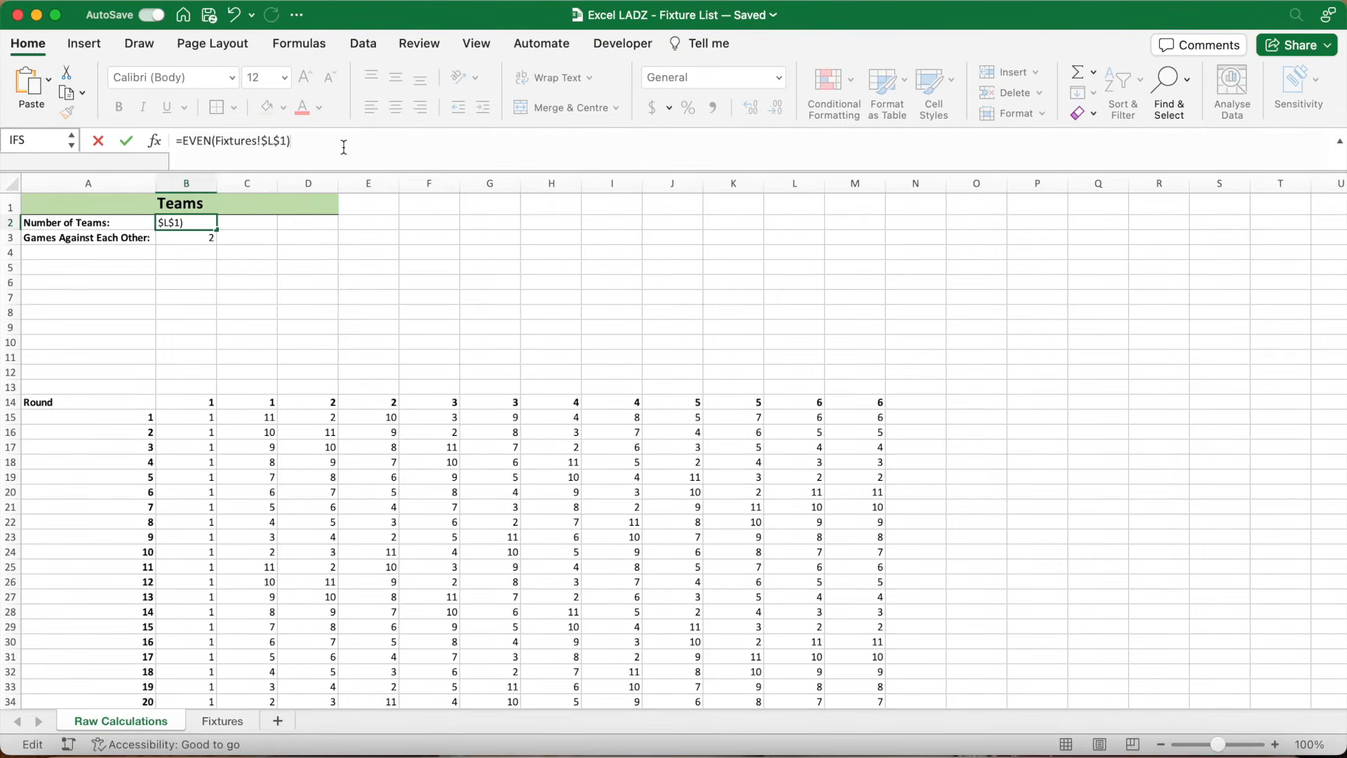
key("Return")
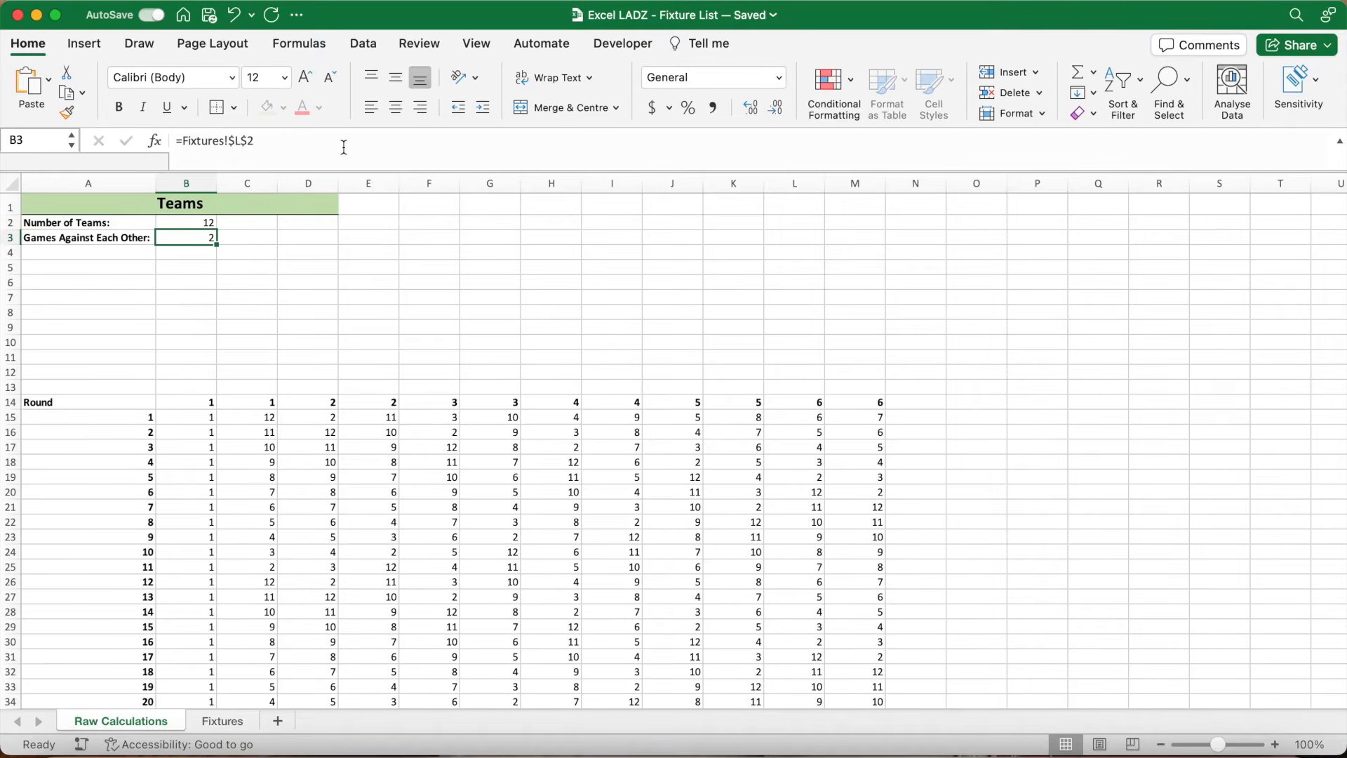
- Examine the round 1, match 6 pairing on Raw Calculations and the BYE matches with their Ground cells on the Fixtures sheet
left_click(211, 223)
left_click(813, 417)
left_click(877, 420)
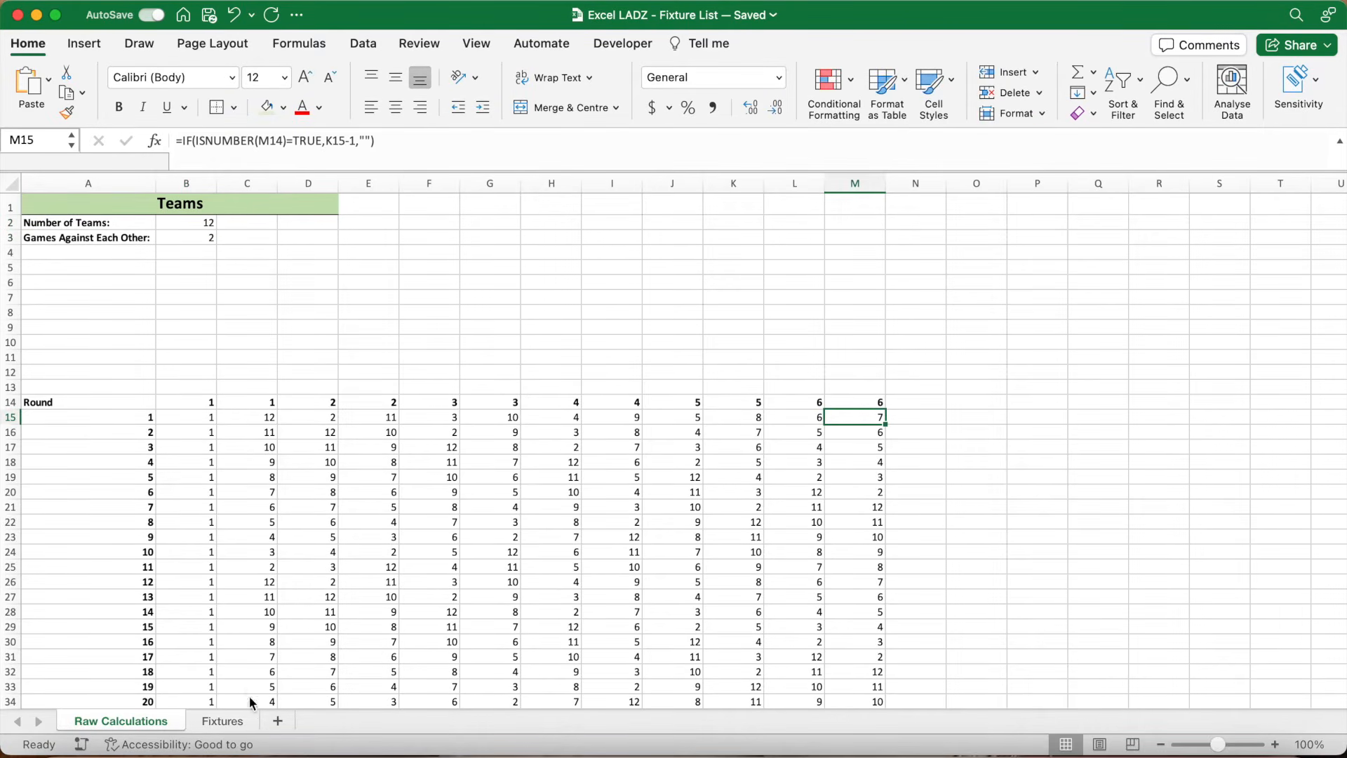
left_click(223, 722)
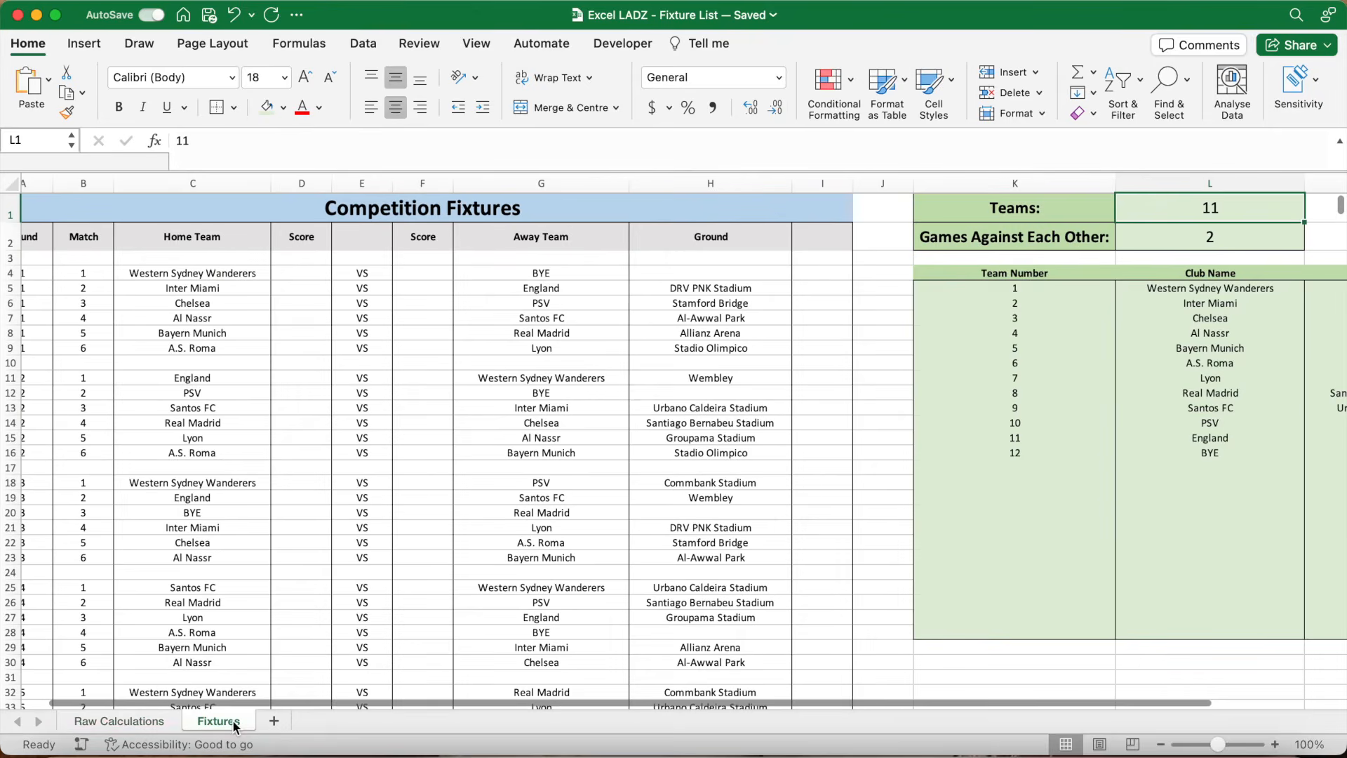
left_click(523, 274)
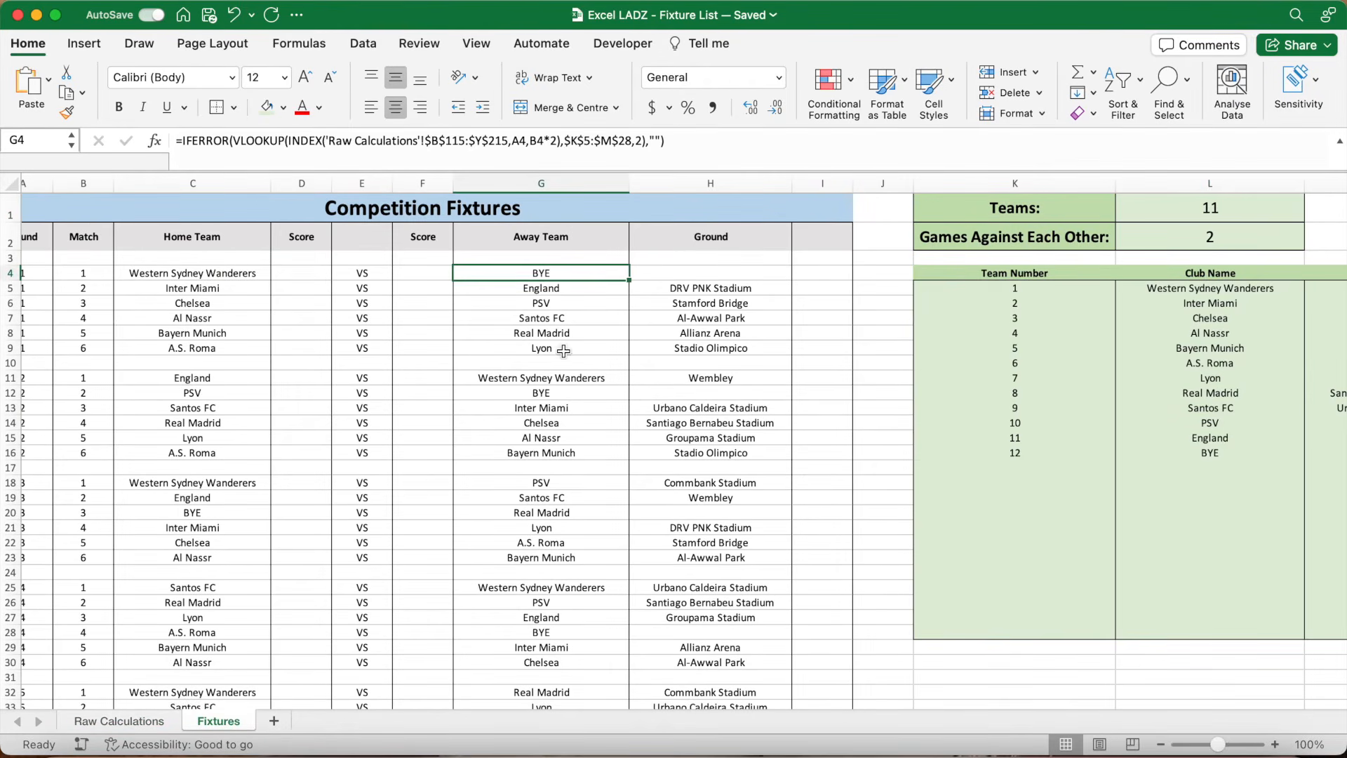
left_click(699, 274)
left_click(242, 394)
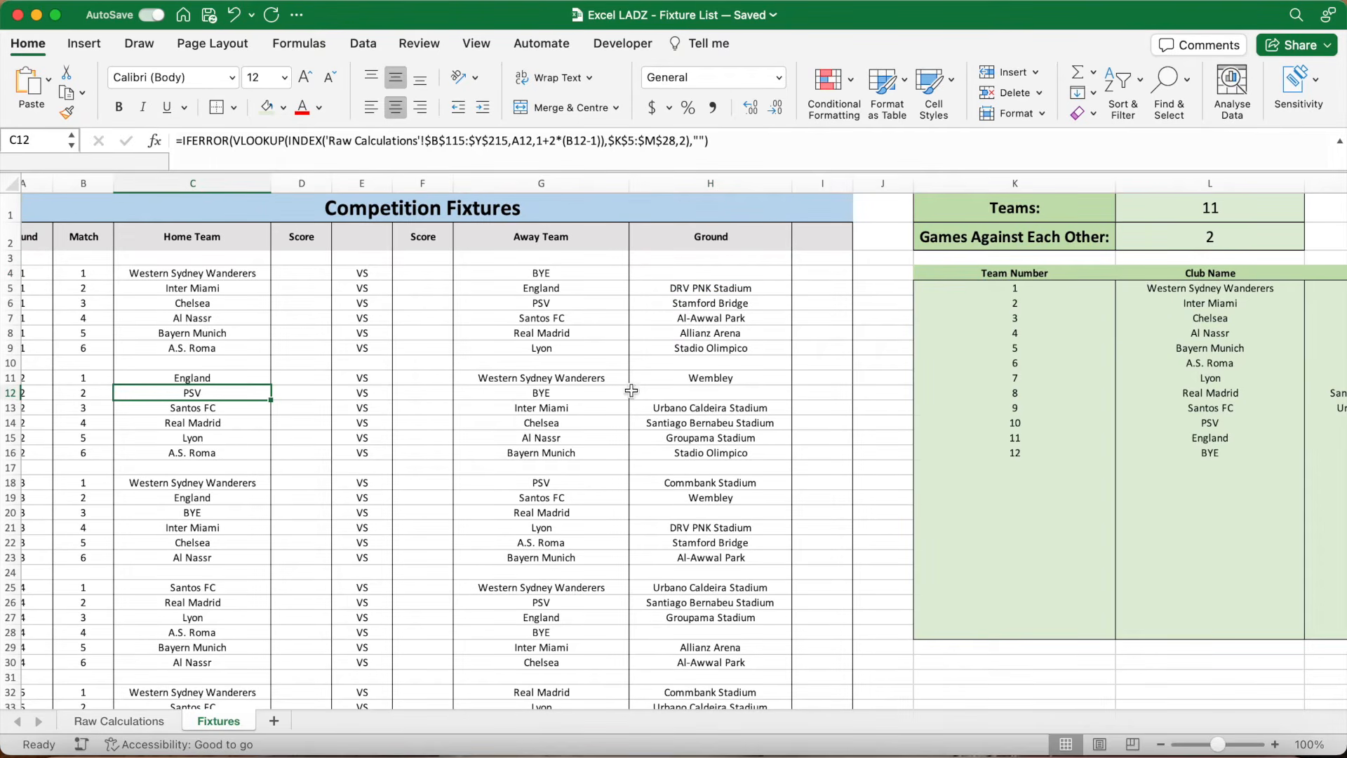
left_click(695, 395)
left_click(722, 513)
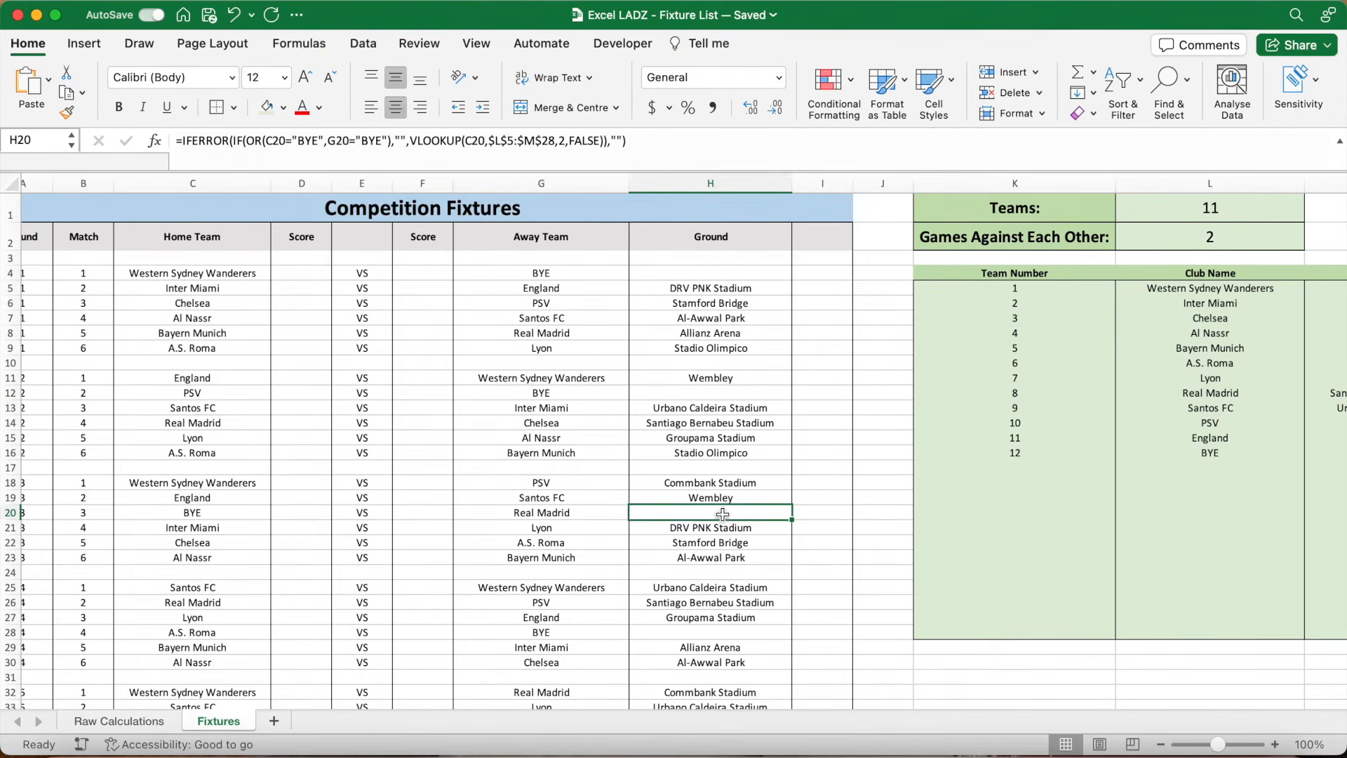
left_click(552, 517)
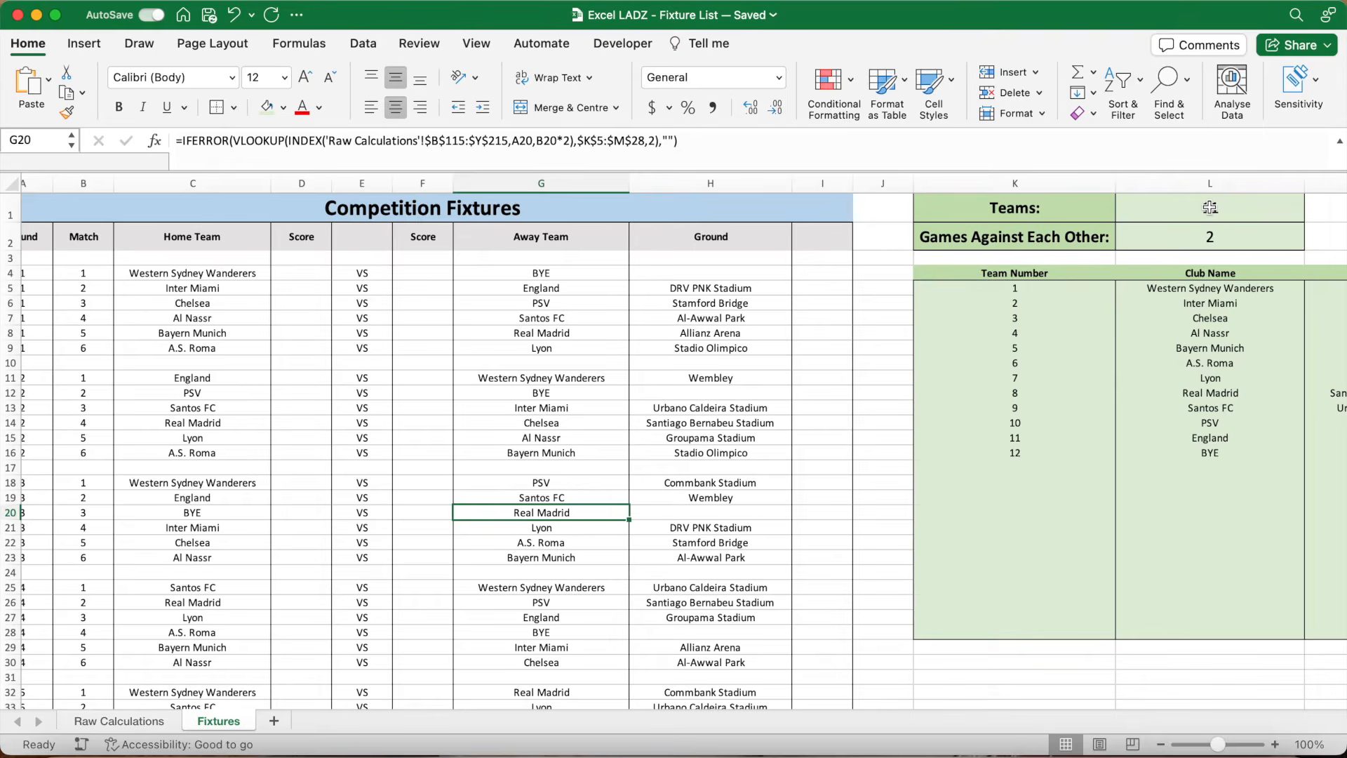
- Set the Teams value in L1 to 8 and clear the surplus club names and home grounds in L13:M16
left_click(1210, 207)
type("8")
key("Return")
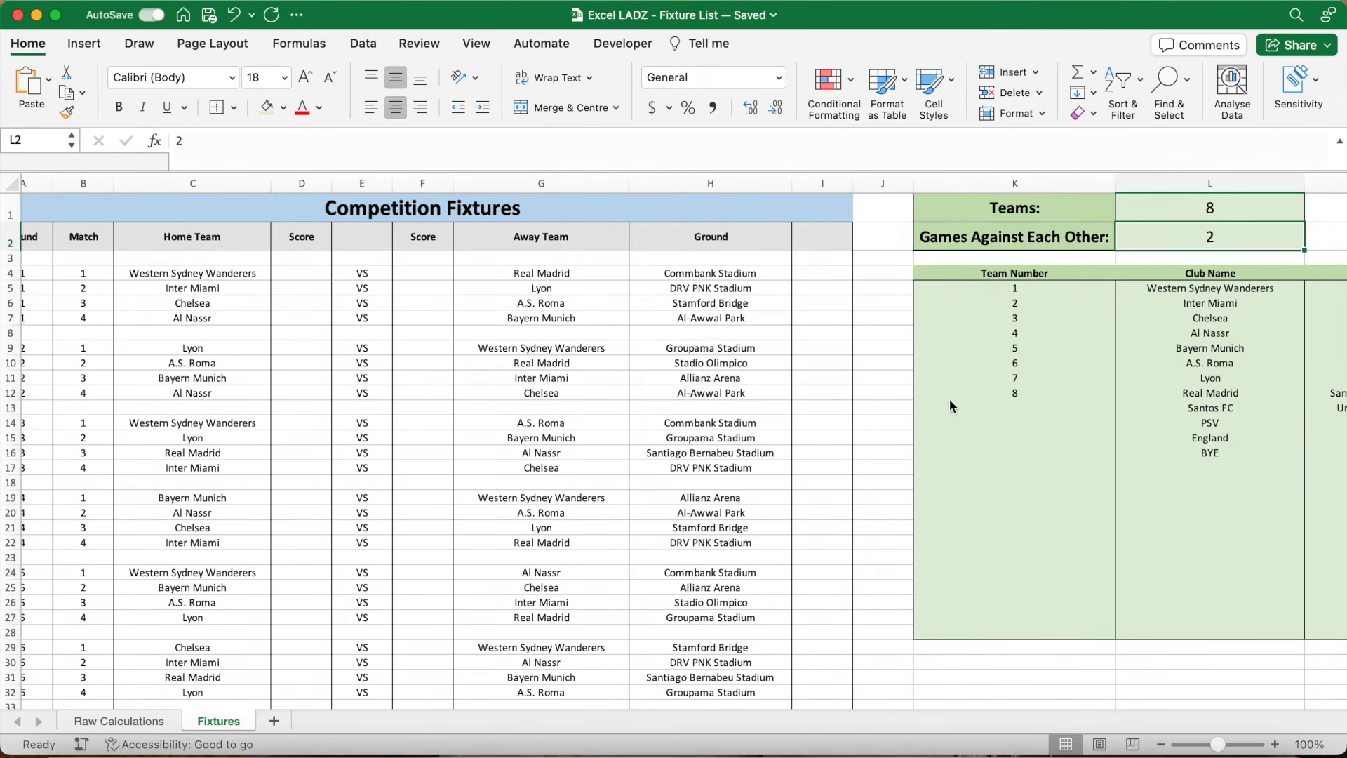
scroll(983, 421, "right", 5)
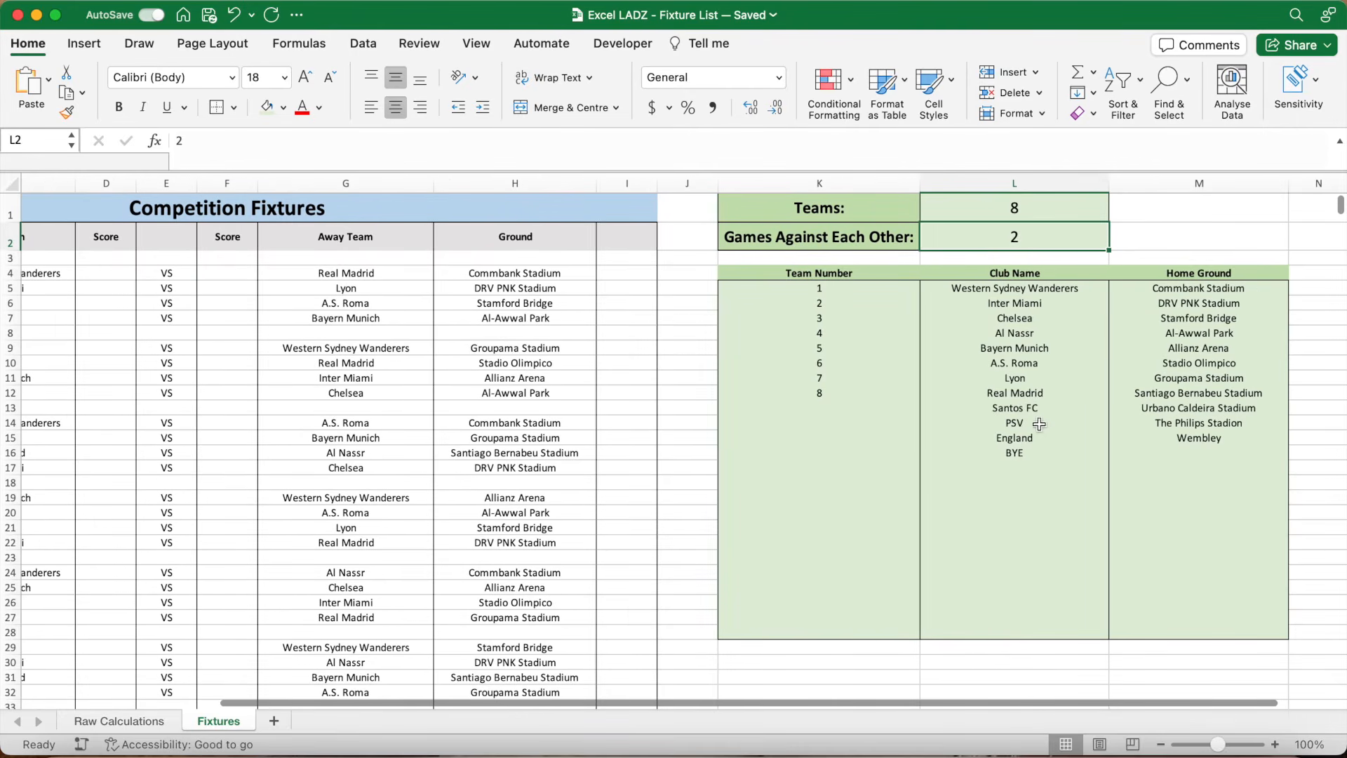
left_click_drag(1028, 408, 1184, 454)
key("Delete")
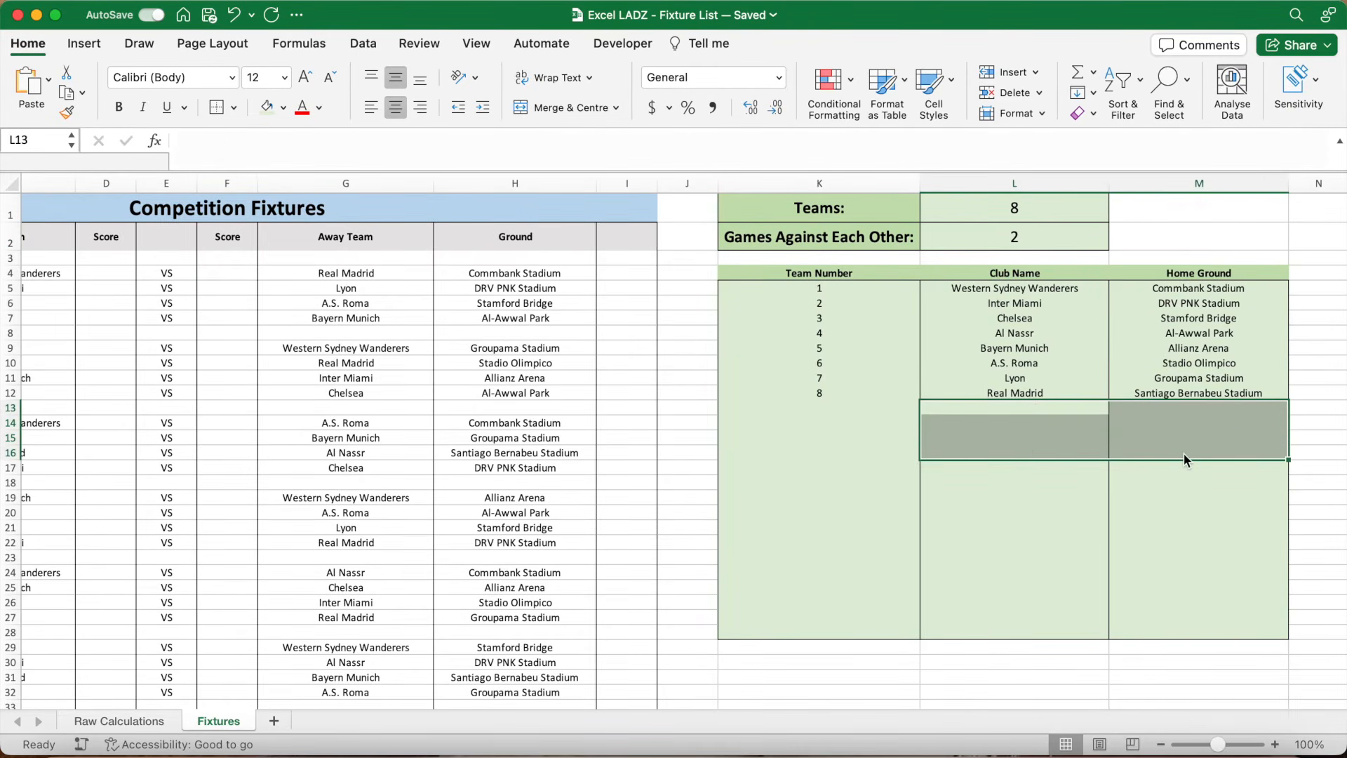
left_click(885, 409)
scroll(917, 495, "left", 6)
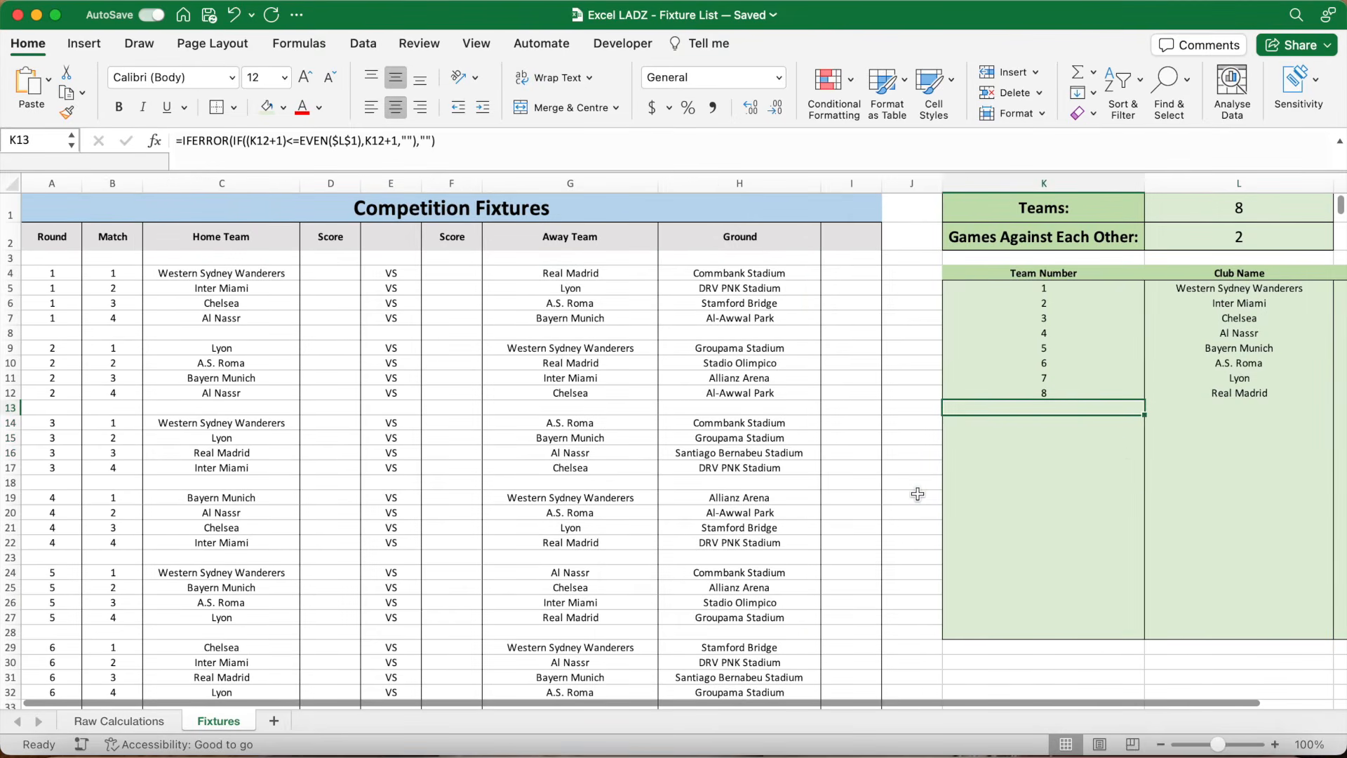
- Enter the round 1 home scores 2, 1, 0 and 3 in D4:D7
left_click_drag(271, 273, 263, 316)
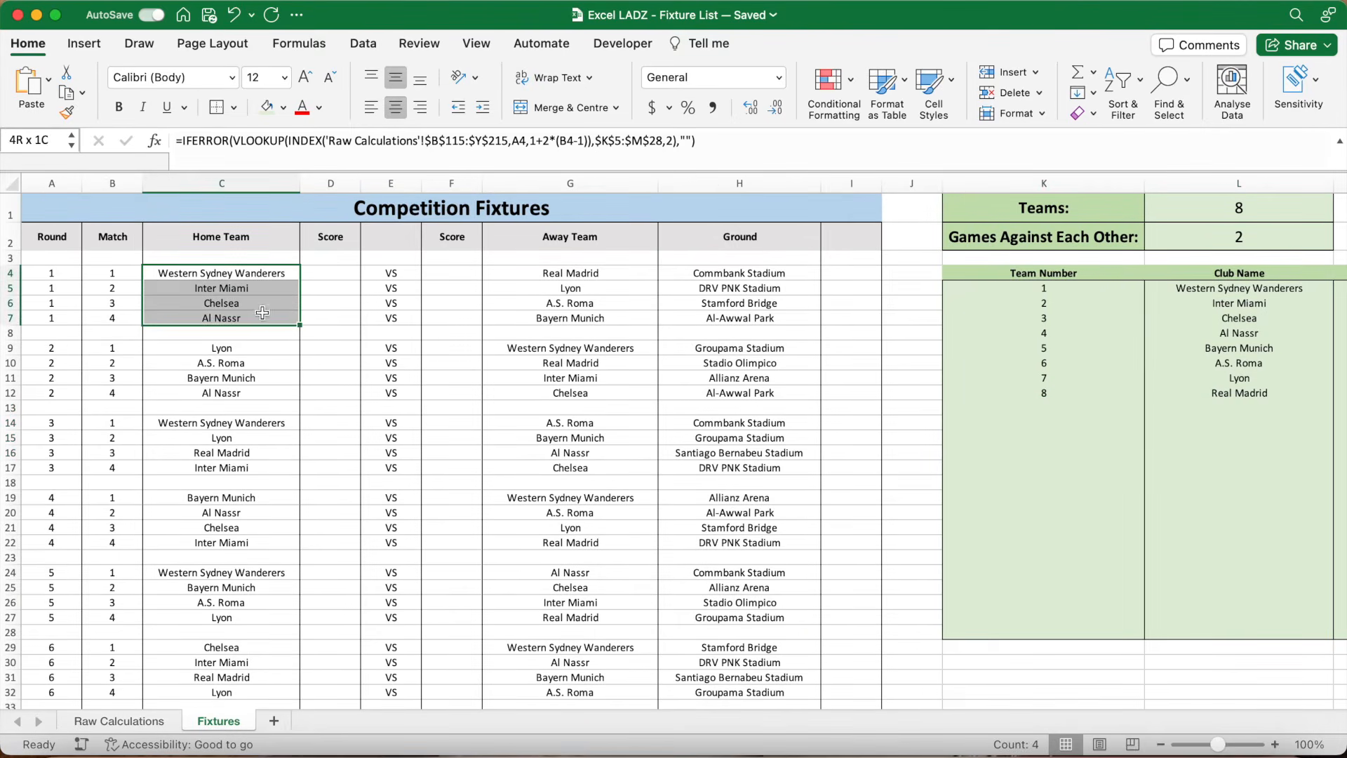
left_click_drag(516, 273, 523, 322)
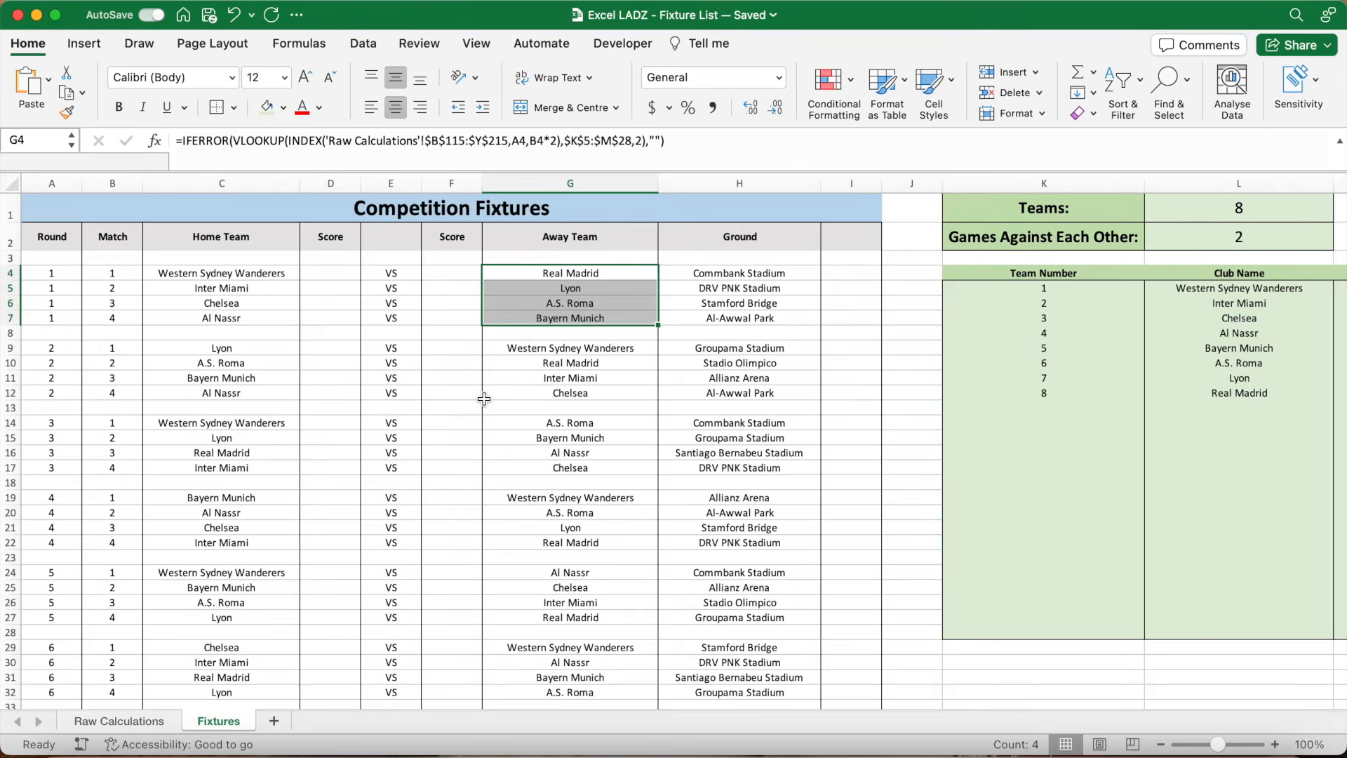
left_click(336, 275)
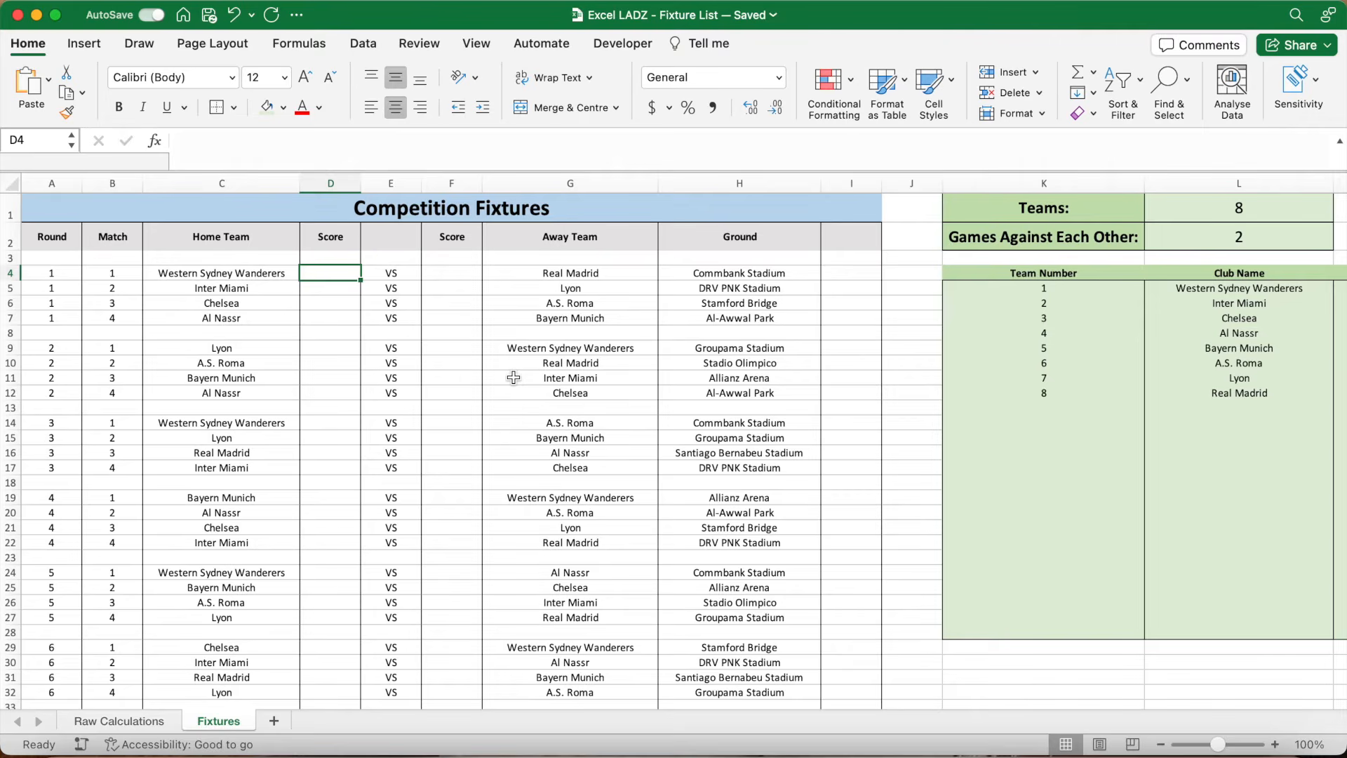
type("2")
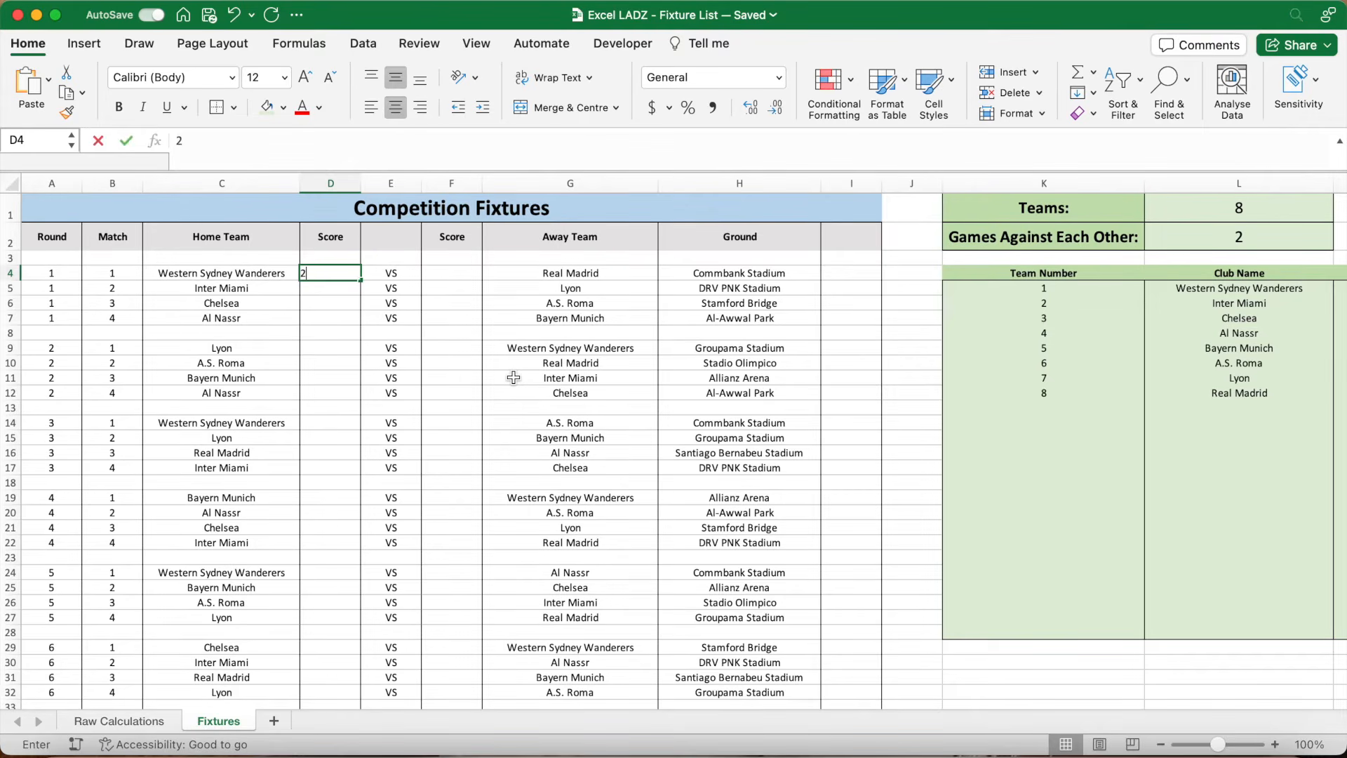
key("Return")
type("1")
key("Return")
type("0")
key("Return")
type("3")
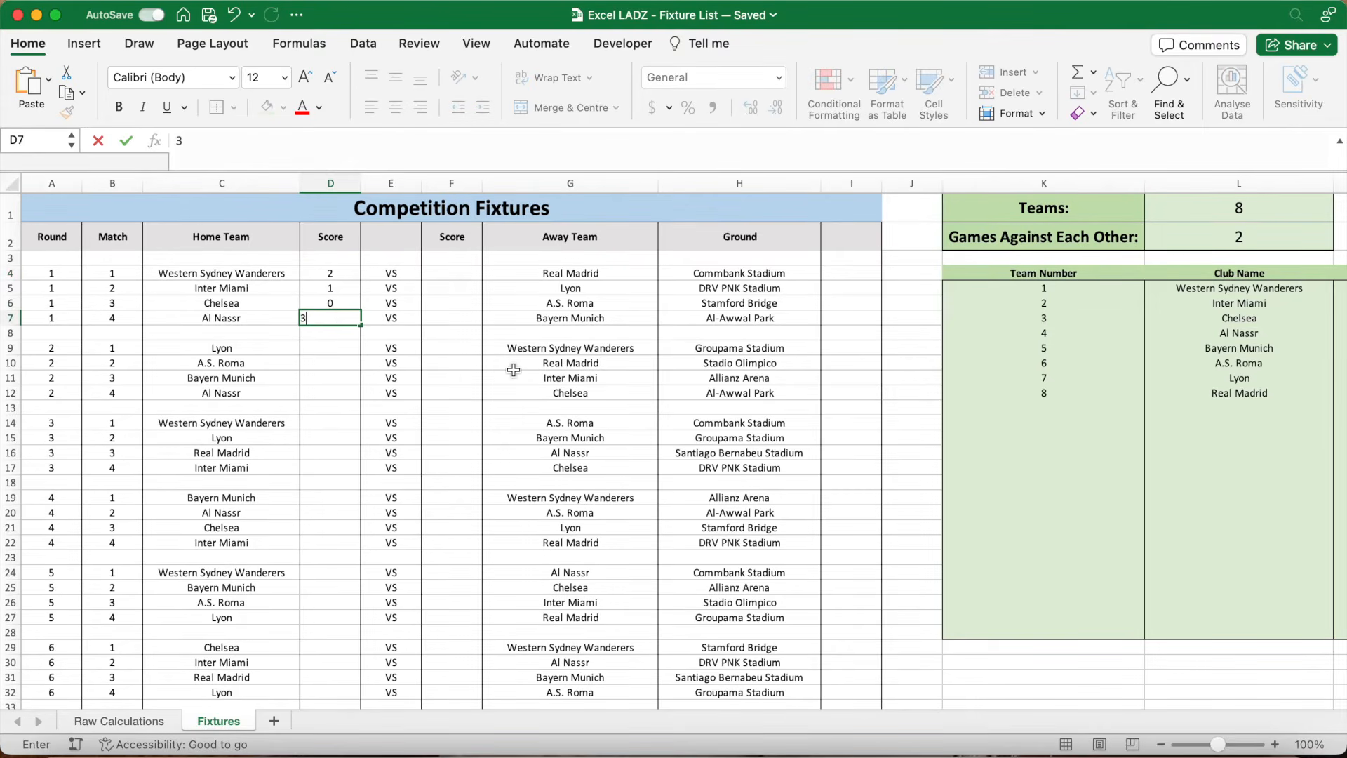
key("Return")
- Enter the round 1 away scores 4, 1, 0 and 4 in F4:F7
left_click(449, 275)
type("4")
key("Return")
type("1")
key("Return")
type("0")
key("Return")
type("4")
key("Return")
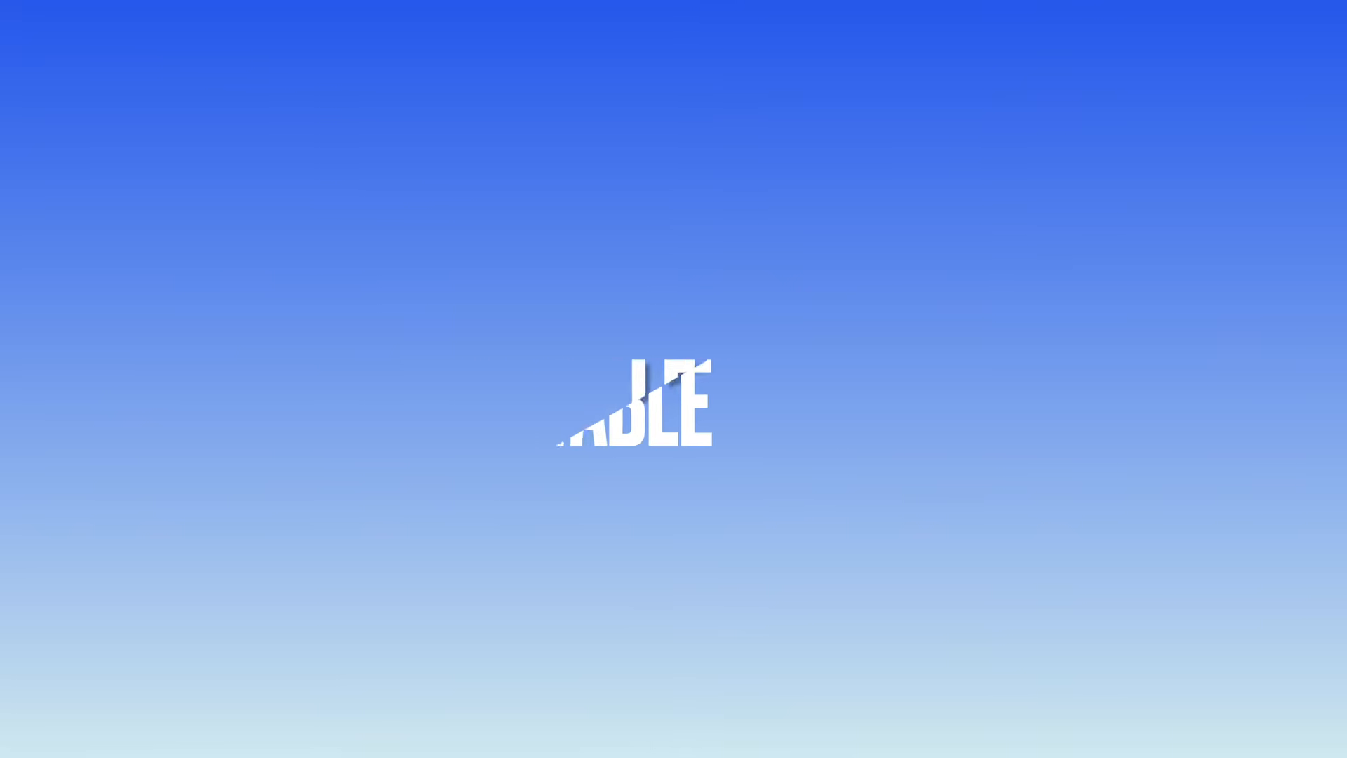
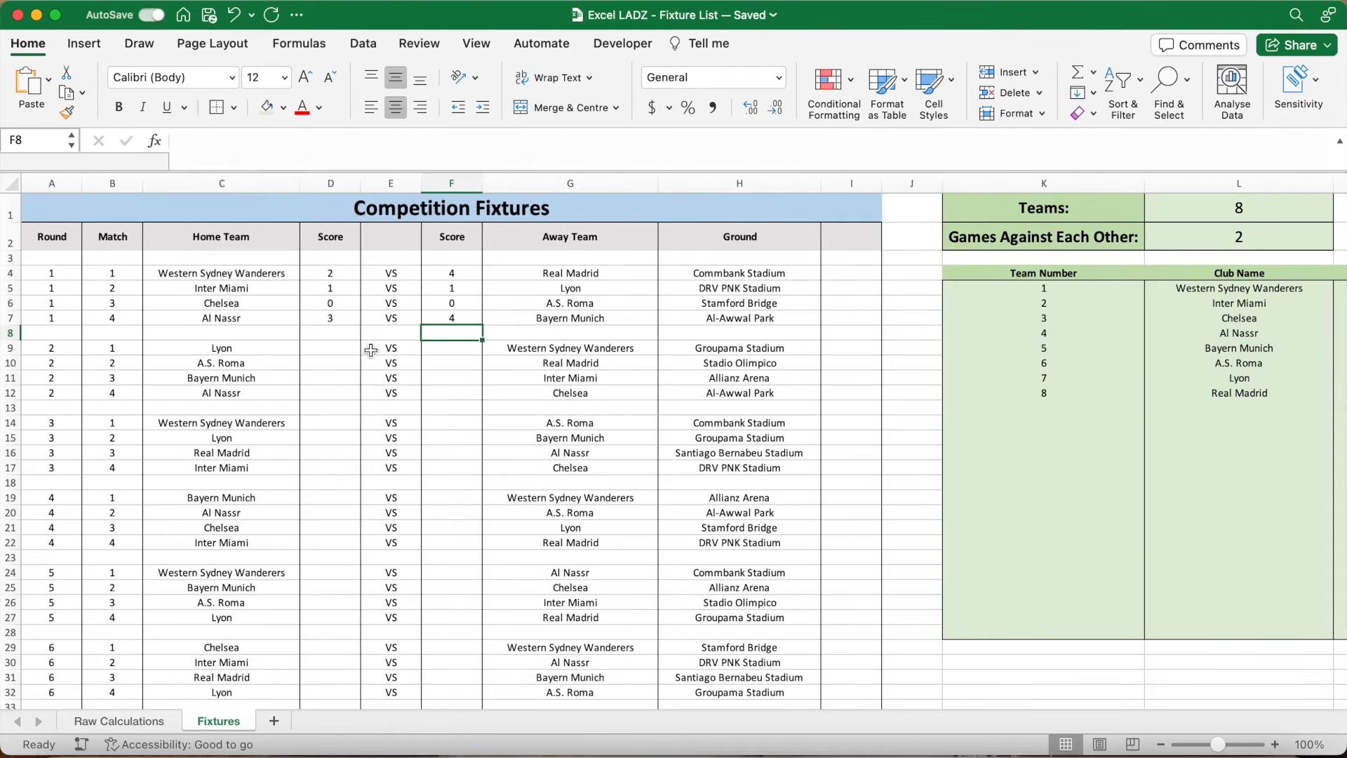
- Name the Home Team range C4:C1000 home_team
left_click(252, 280)
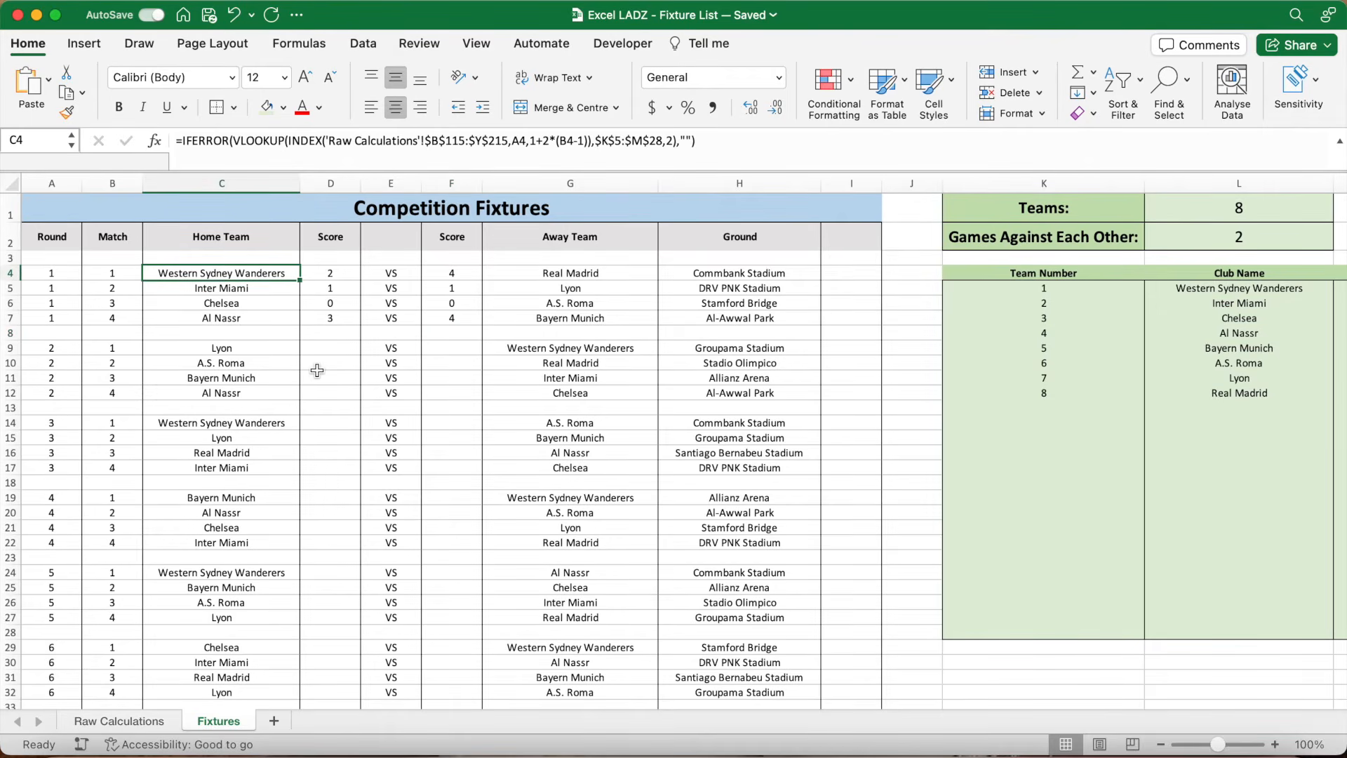
key("ctrl+shift+Down")
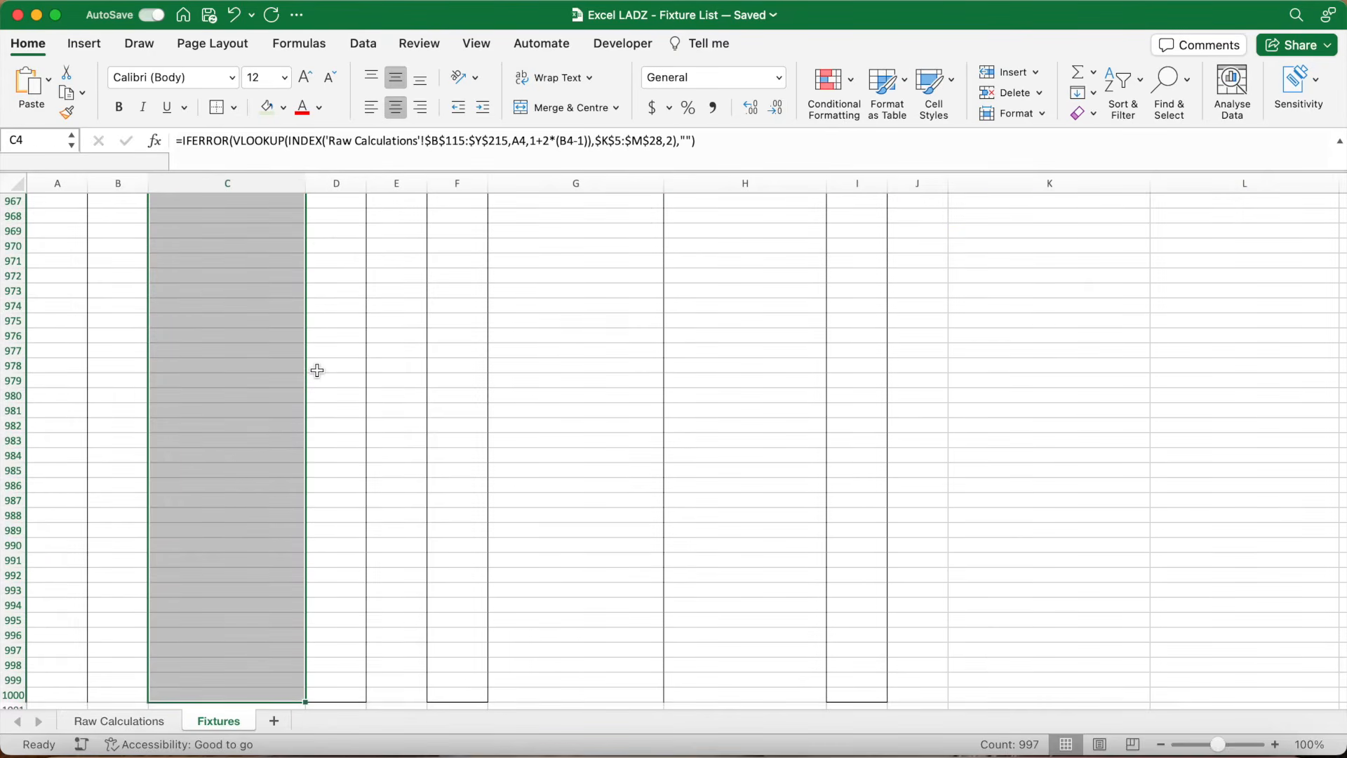
left_click(40, 145)
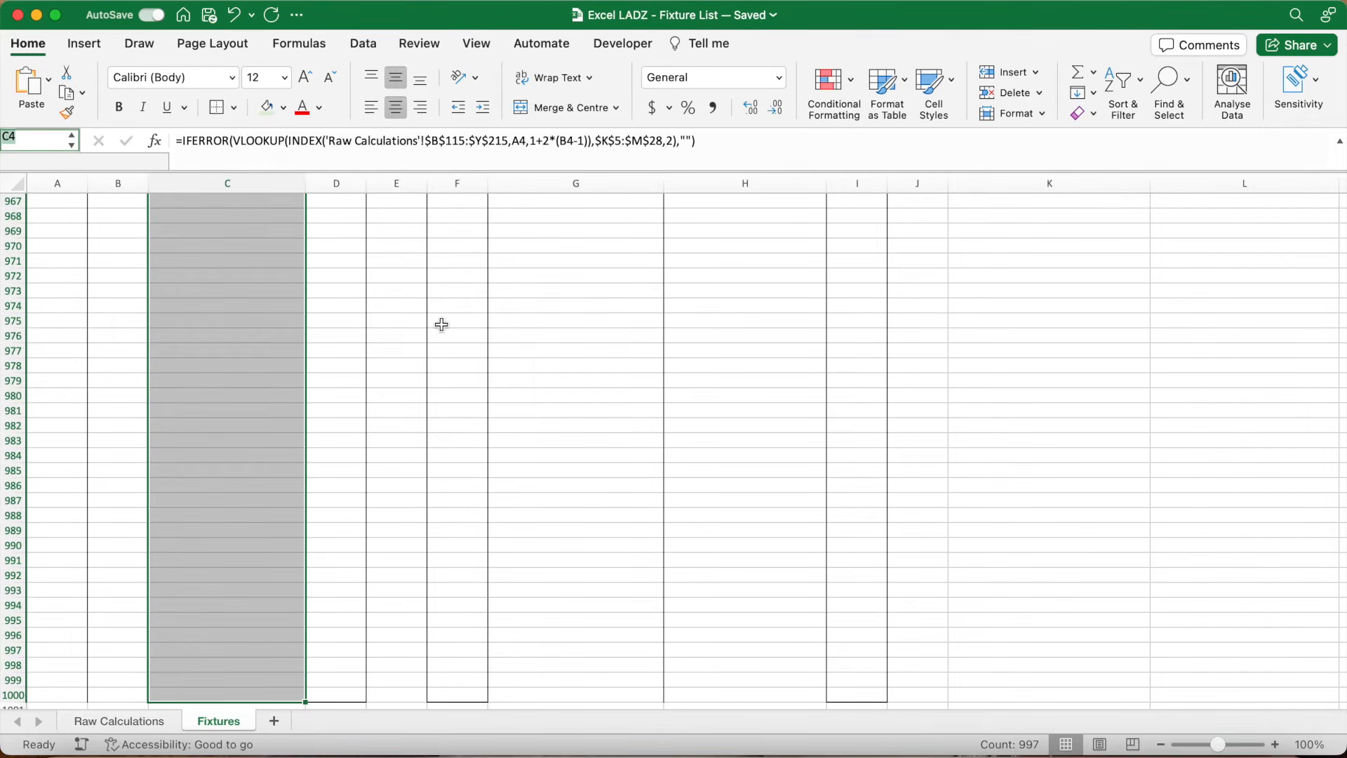
type("h")
type("ome_team")
key("Return")
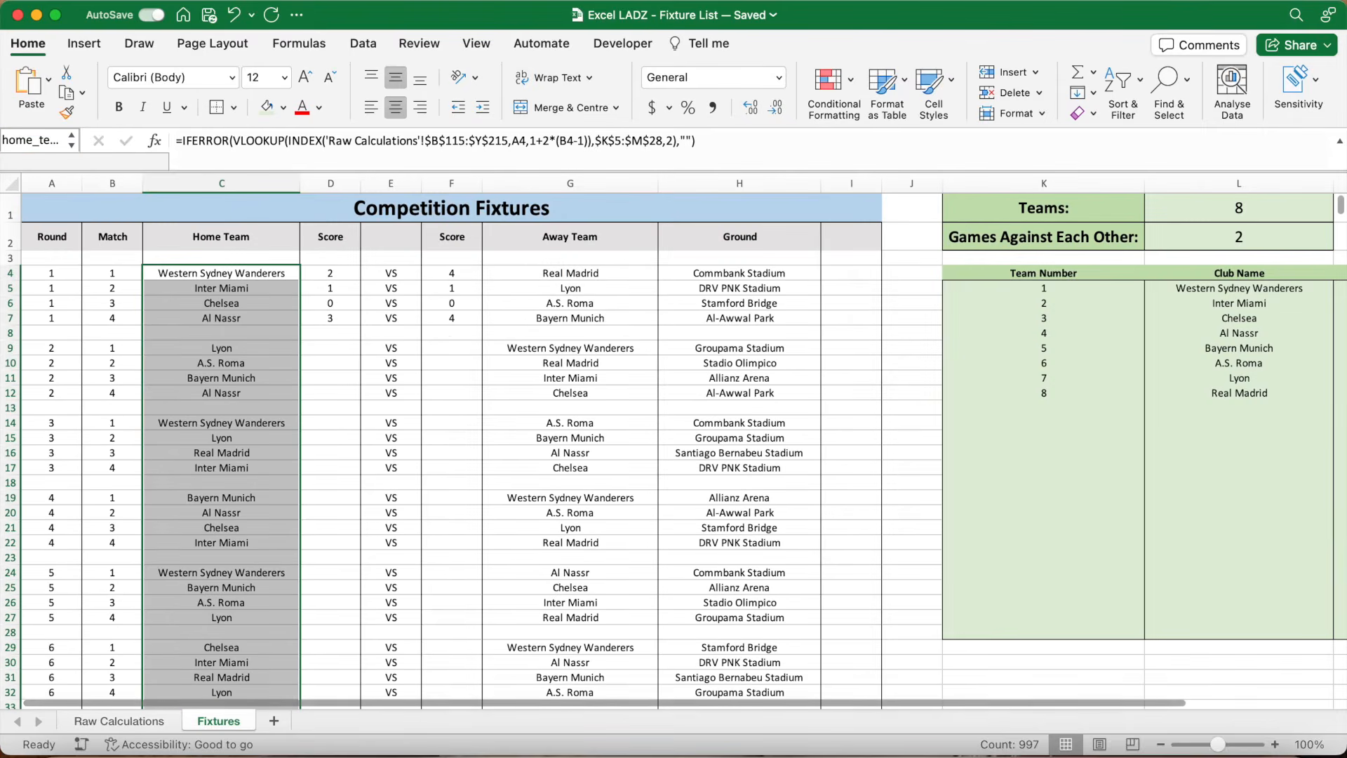
- Name the home Score range D4:D1000 home_score
left_click(329, 272)
left_click_drag(342, 275, 337, 215)
left_click(57, 141)
type("h")
type("ome_score")
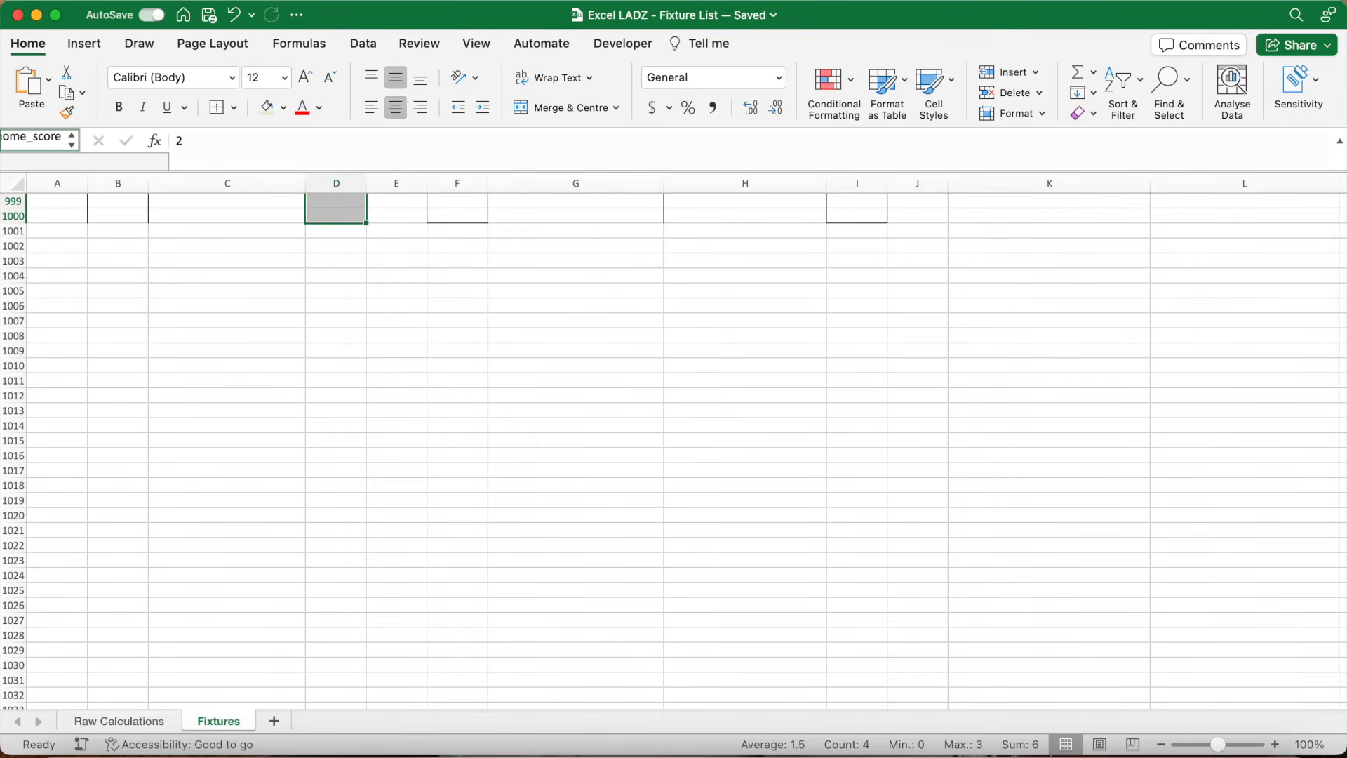
key("Return")
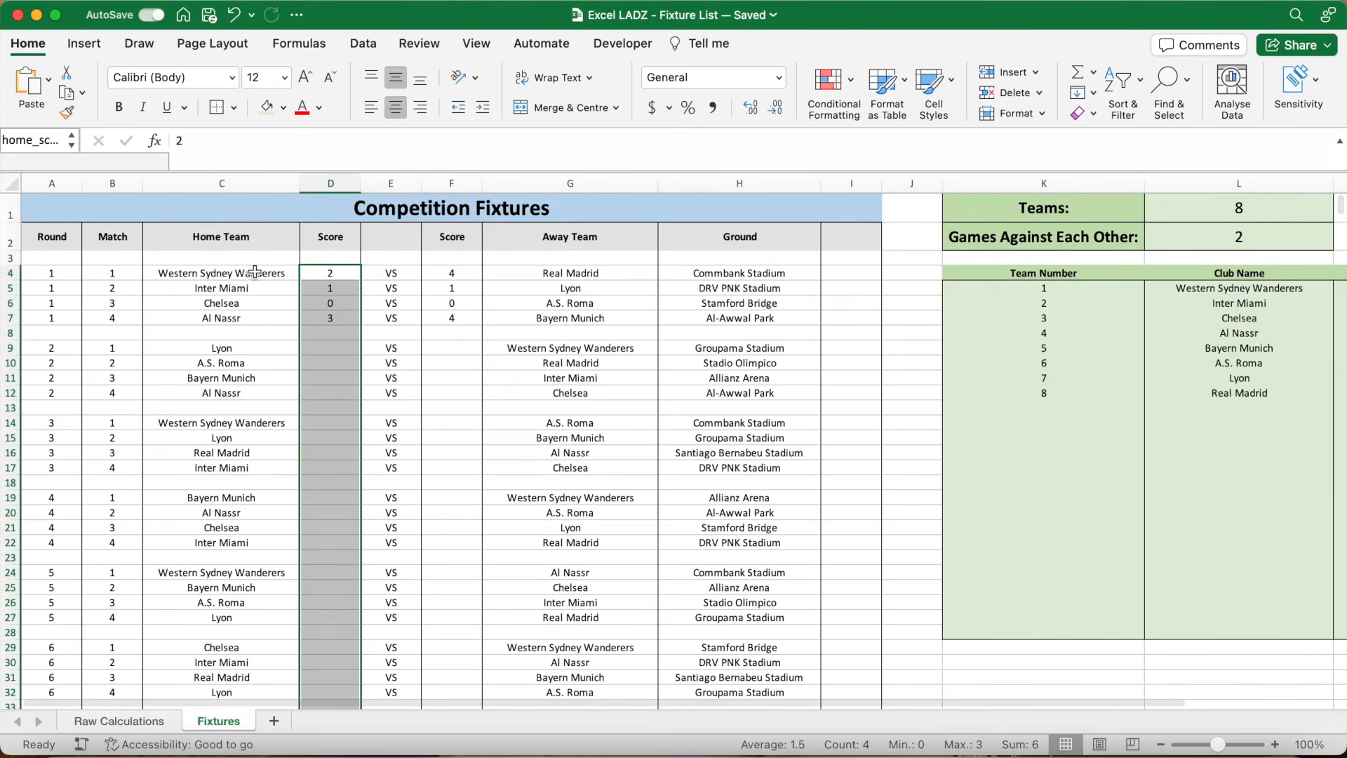
- Name the away Score range F4:F1000 away_score
left_click(453, 271)
left_click_drag(459, 272, 471, 677)
left_click(47, 142)
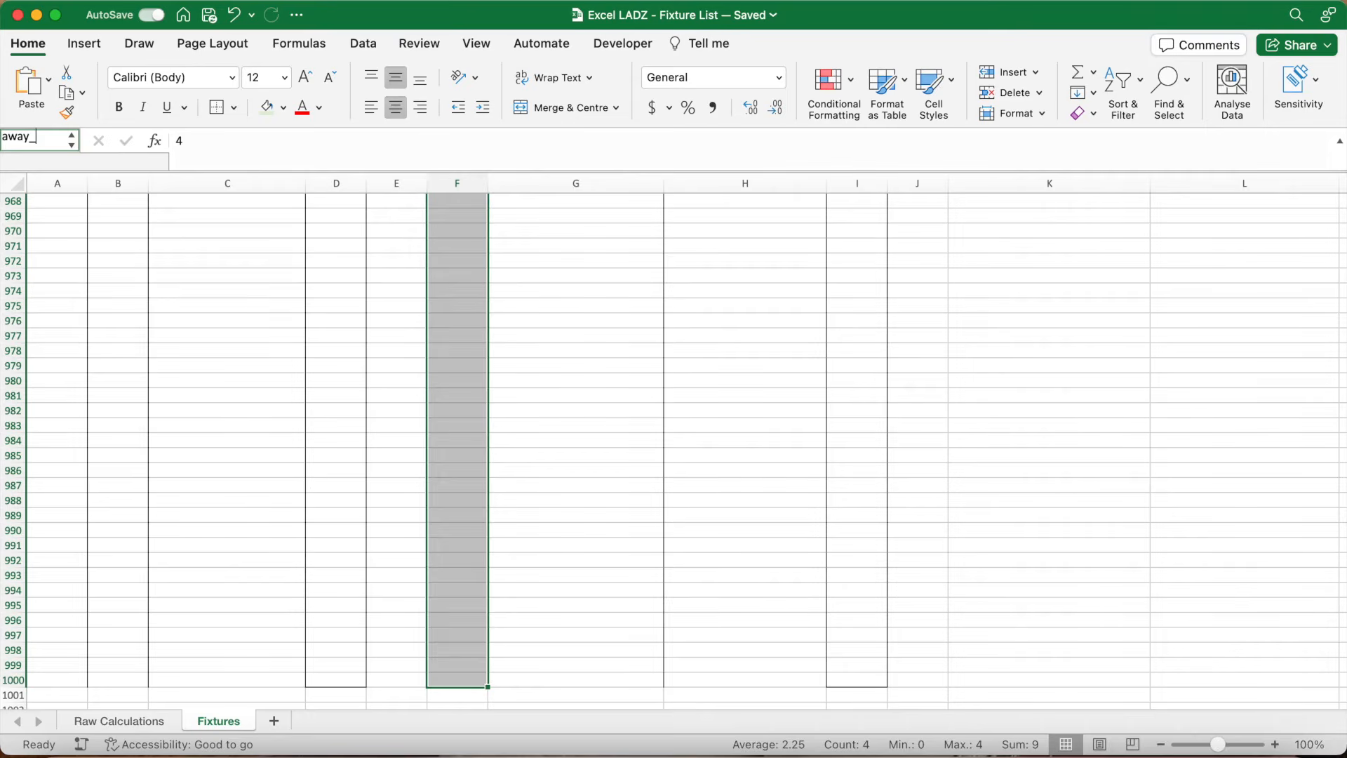
type("away_score")
key("Return")
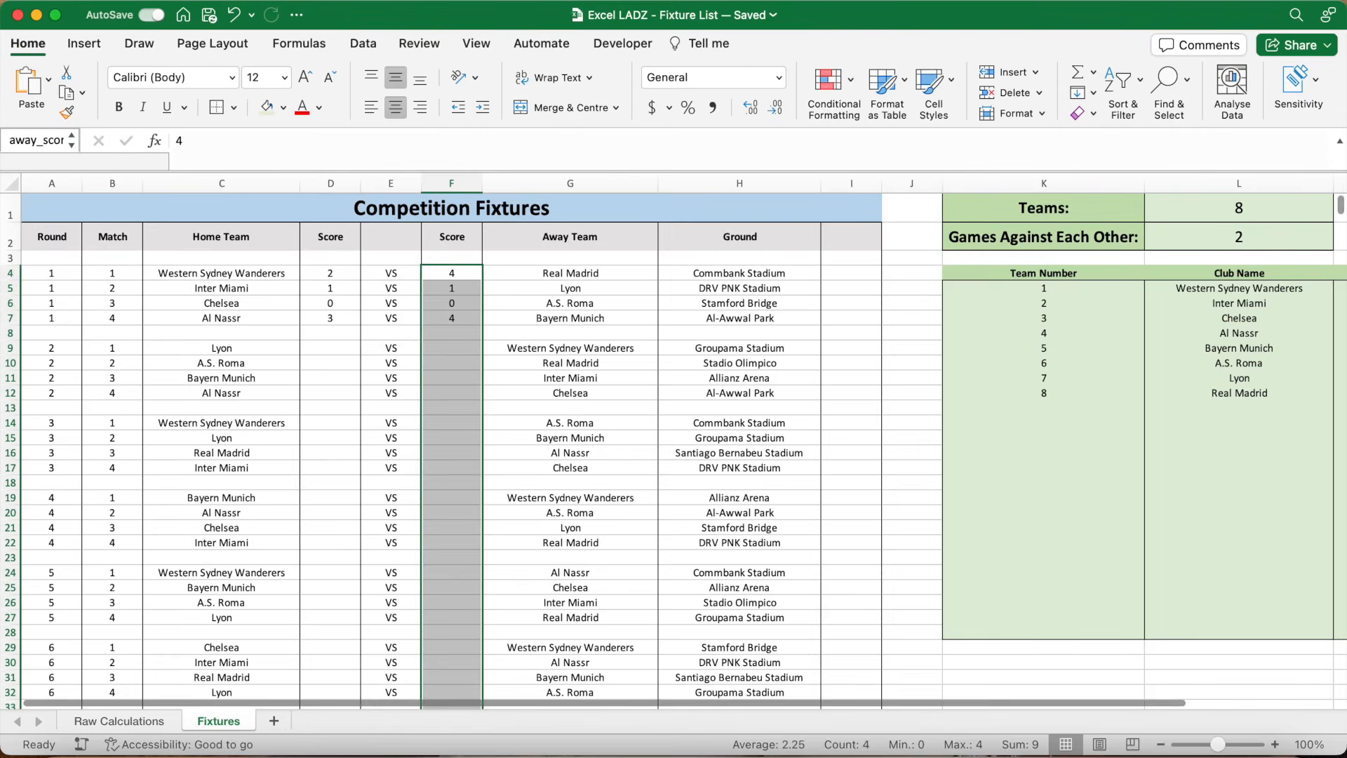
- Name the Away Team range G4:G1000 away_team
left_click(588, 274)
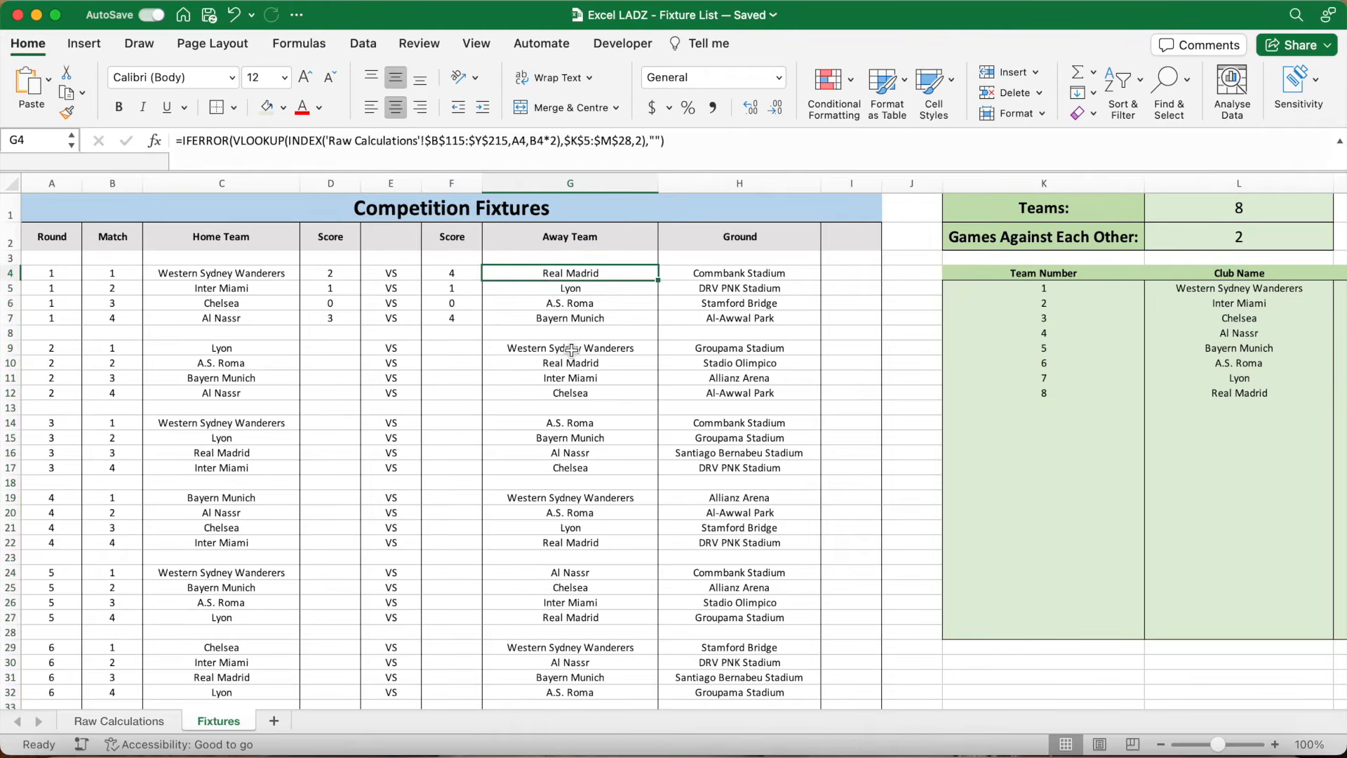
key("ctrl+shift+Down")
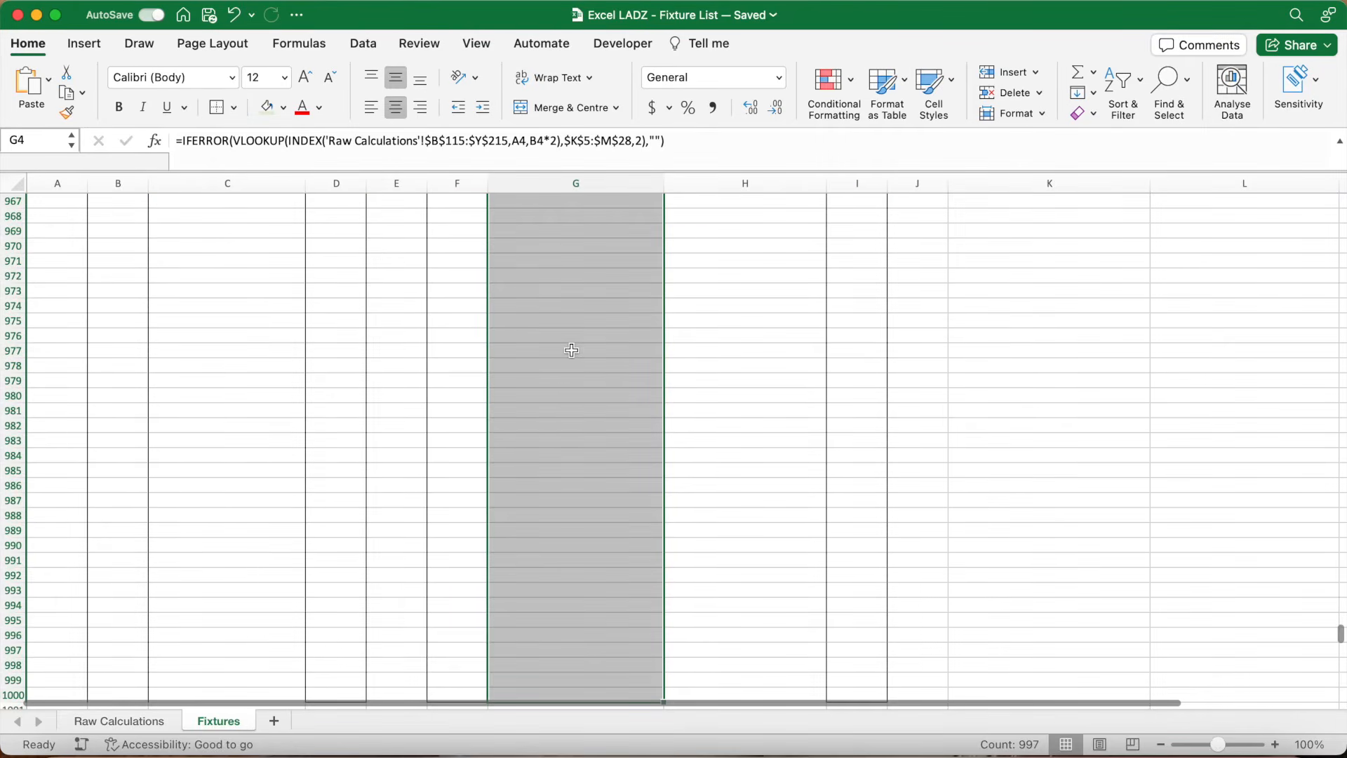
left_click(38, 143)
type("away_score")
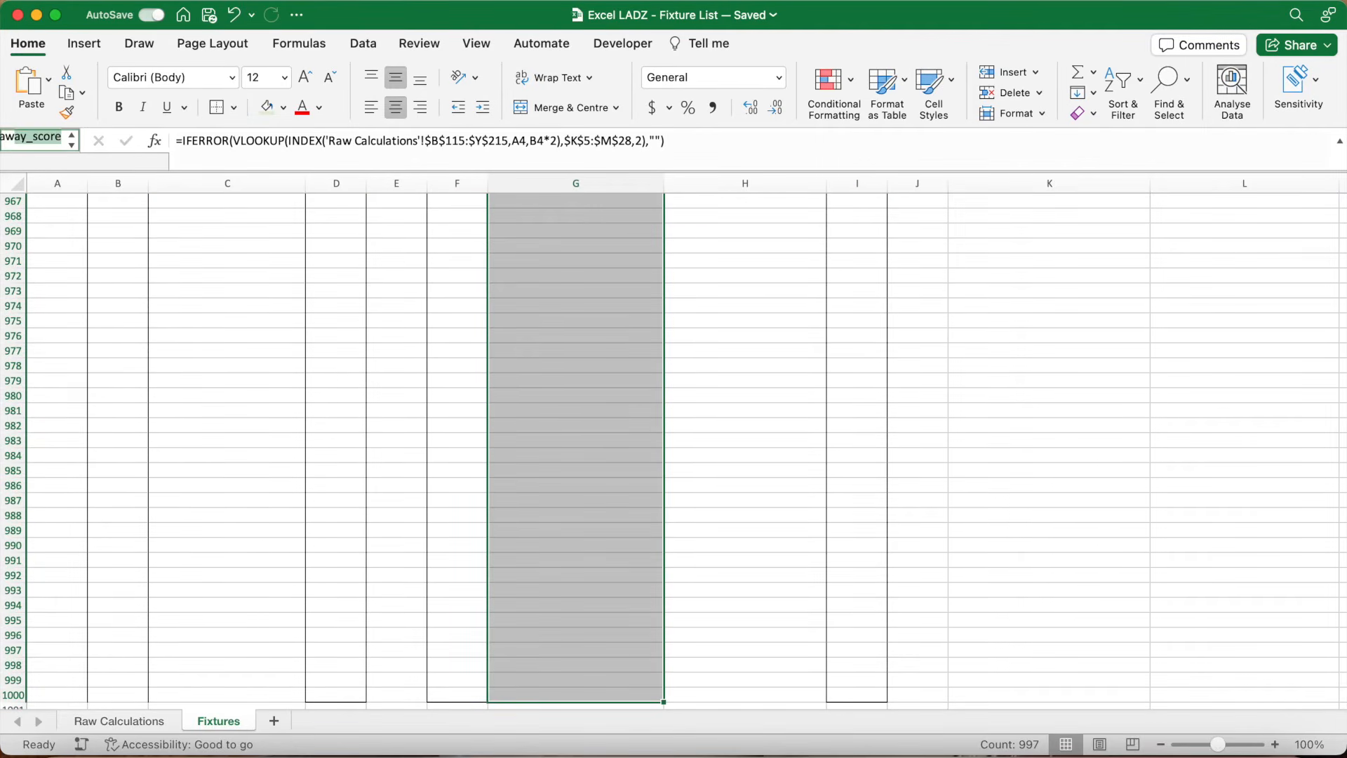
type("team")
key("Return")
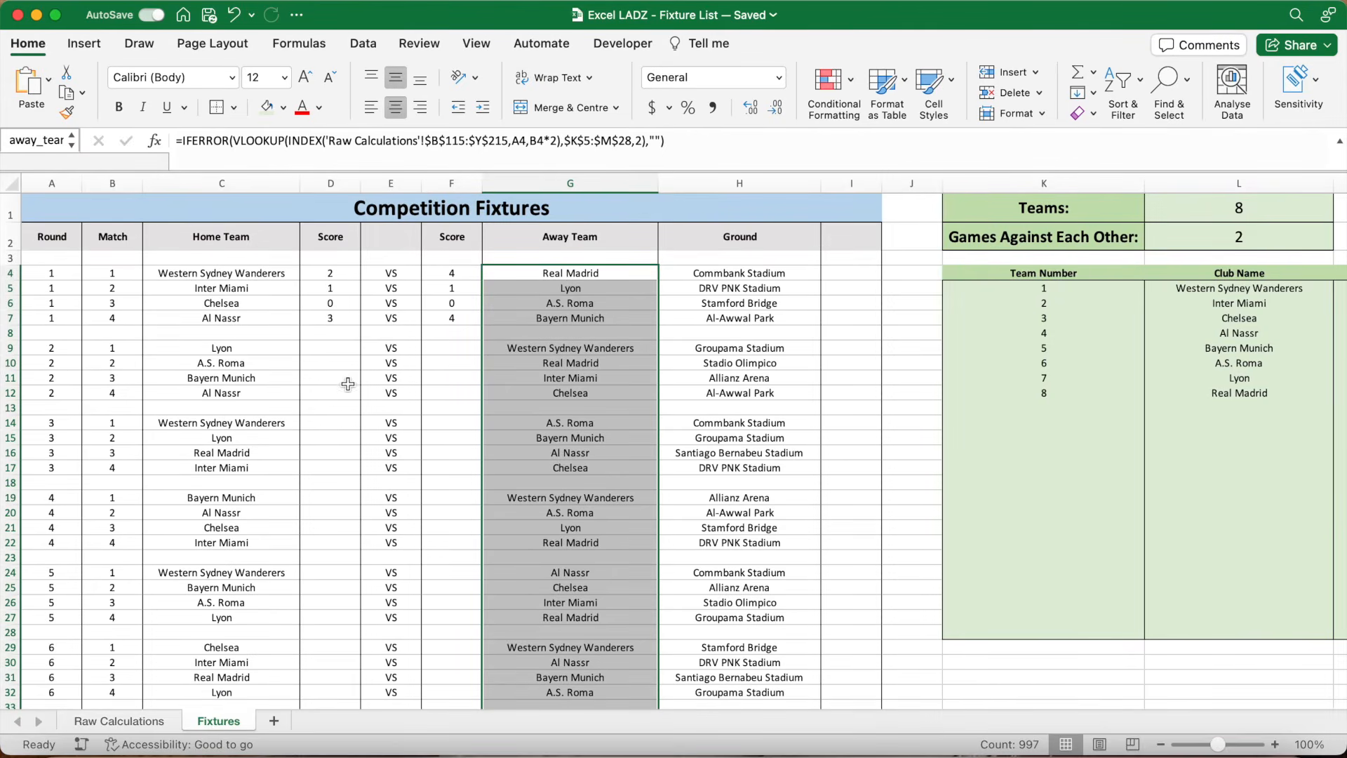
left_click(333, 351)
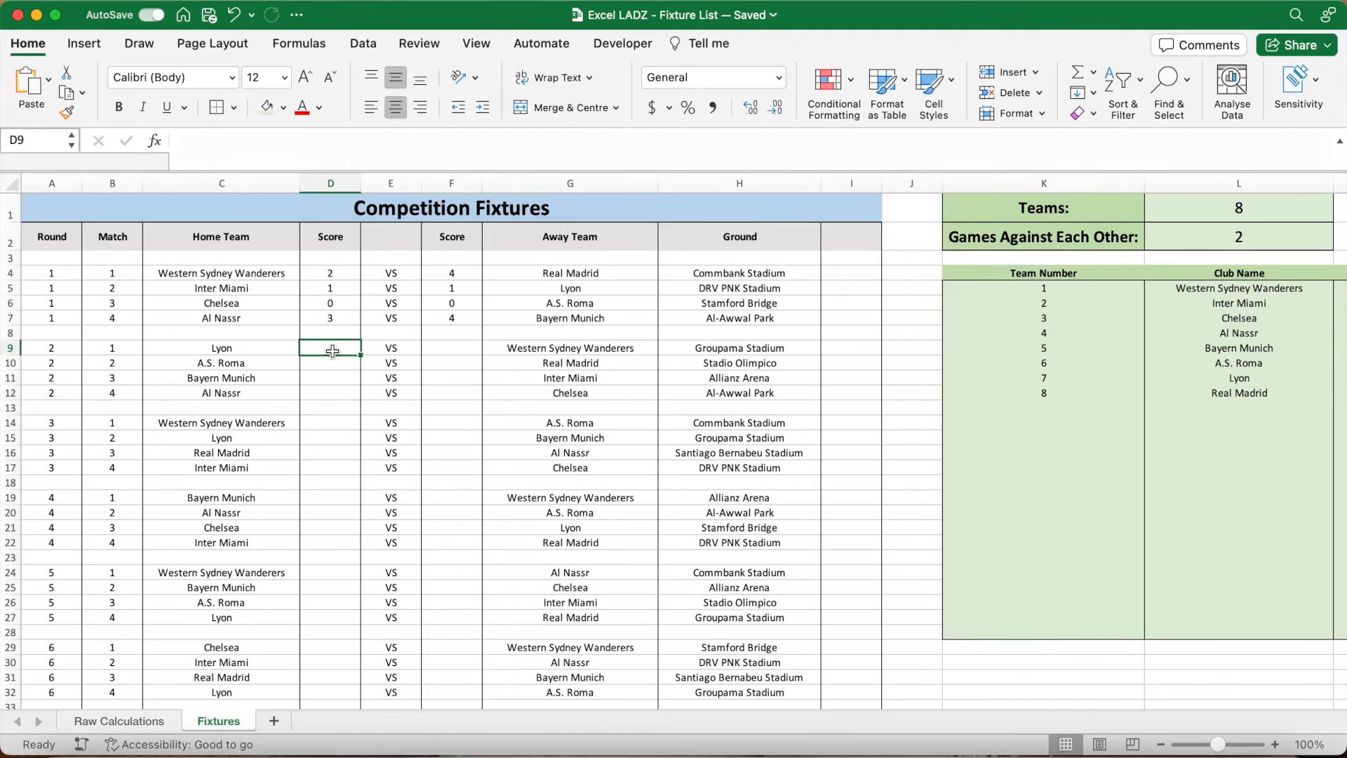
- Add a new worksheet after Fixtures and name it League Table
left_click(275, 722)
double_click(289, 718)
key("BackSpace")
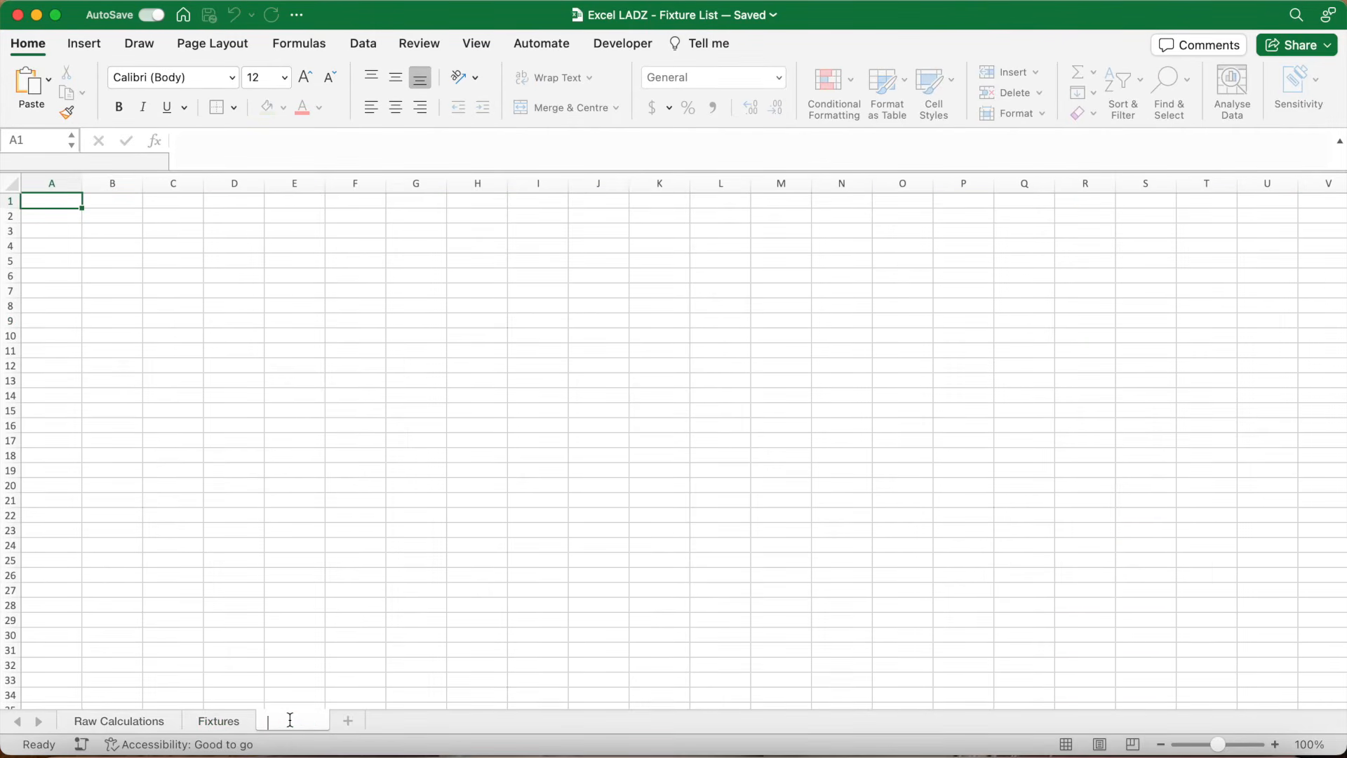
type("League Table")
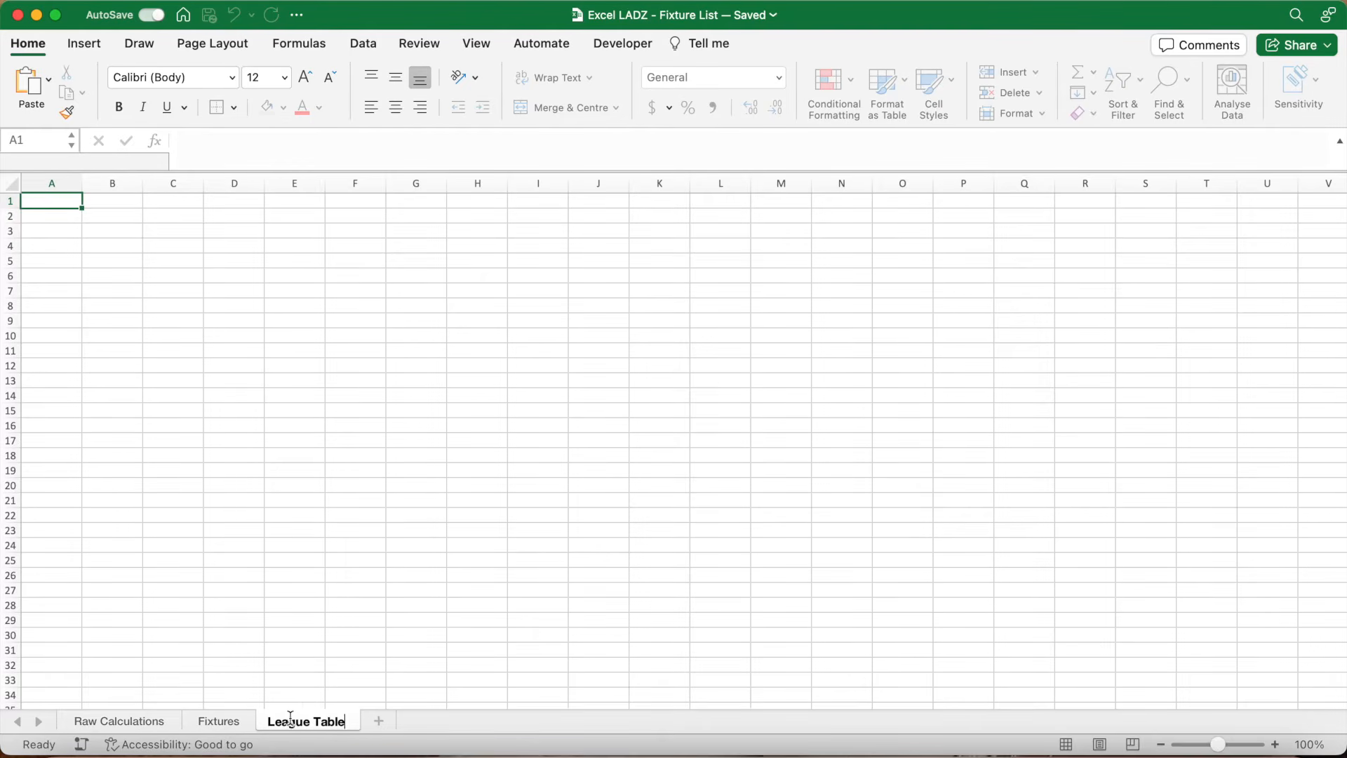
key("Return")
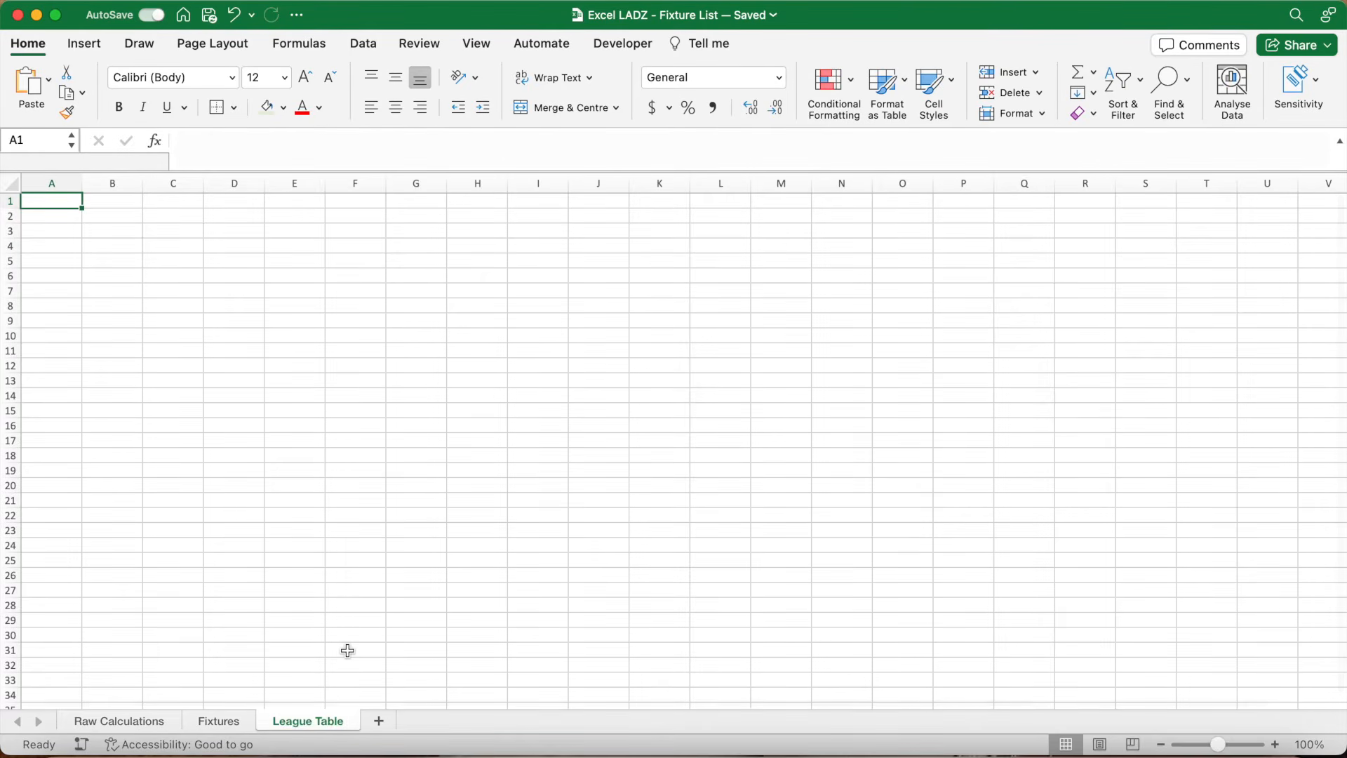
- Apply bold formatting to the whole of row 51 on the League Table sheet
scroll(348, 650, "down", 9)
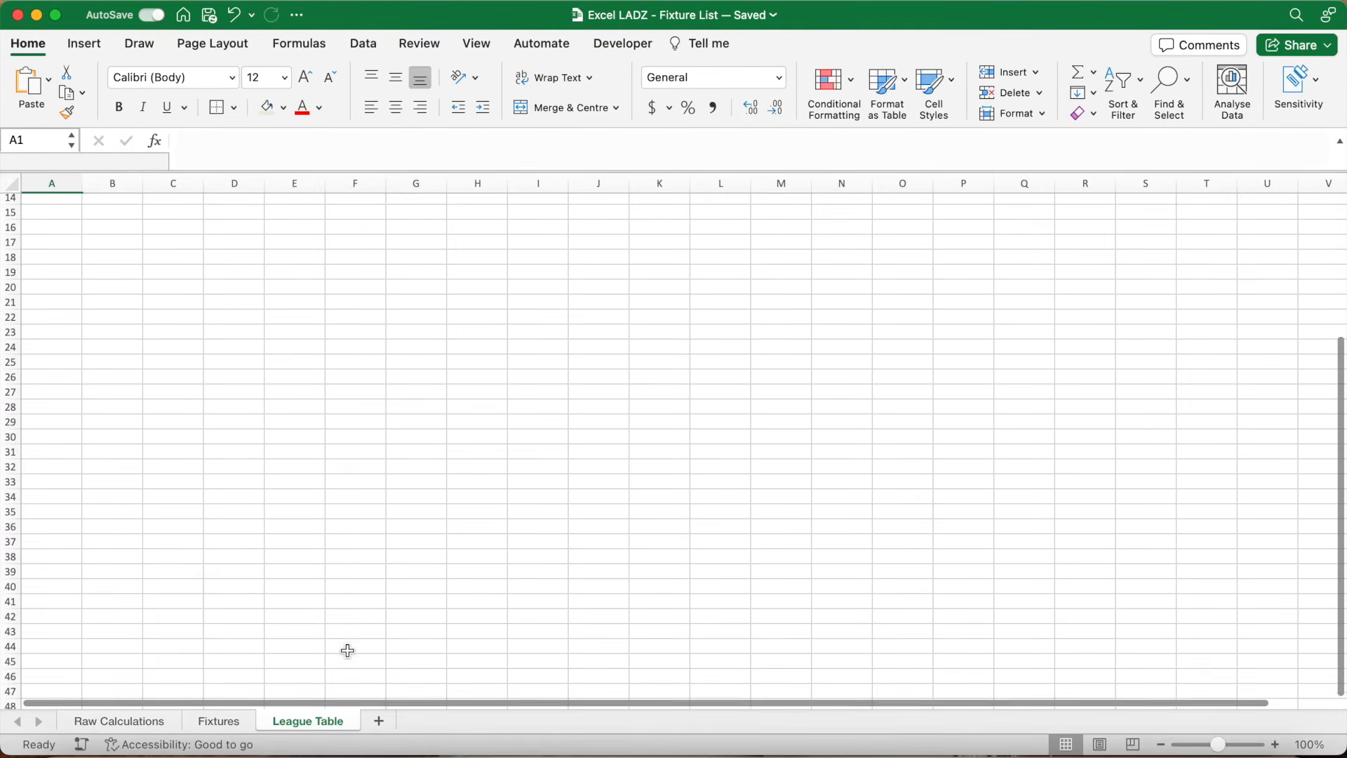
scroll(348, 651, "down", 1)
left_click(69, 519)
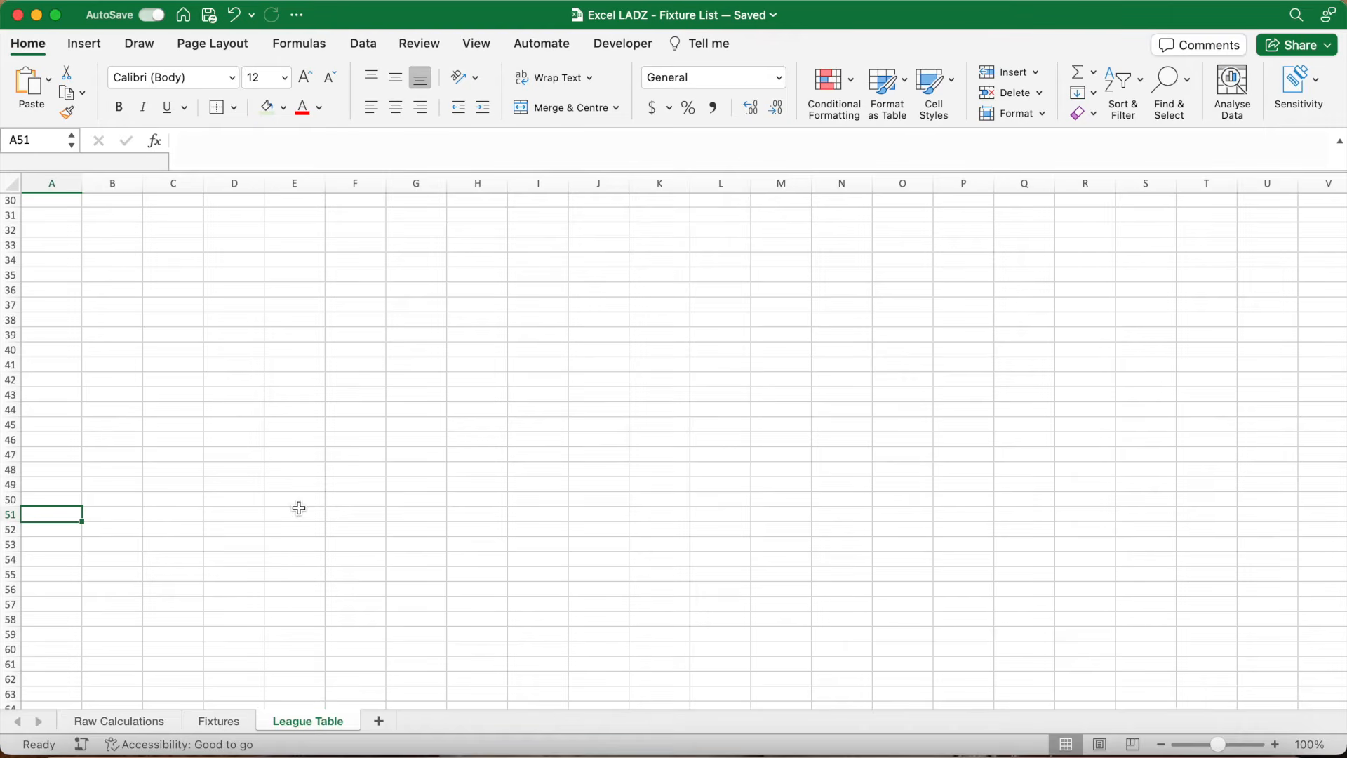
left_click(10, 517)
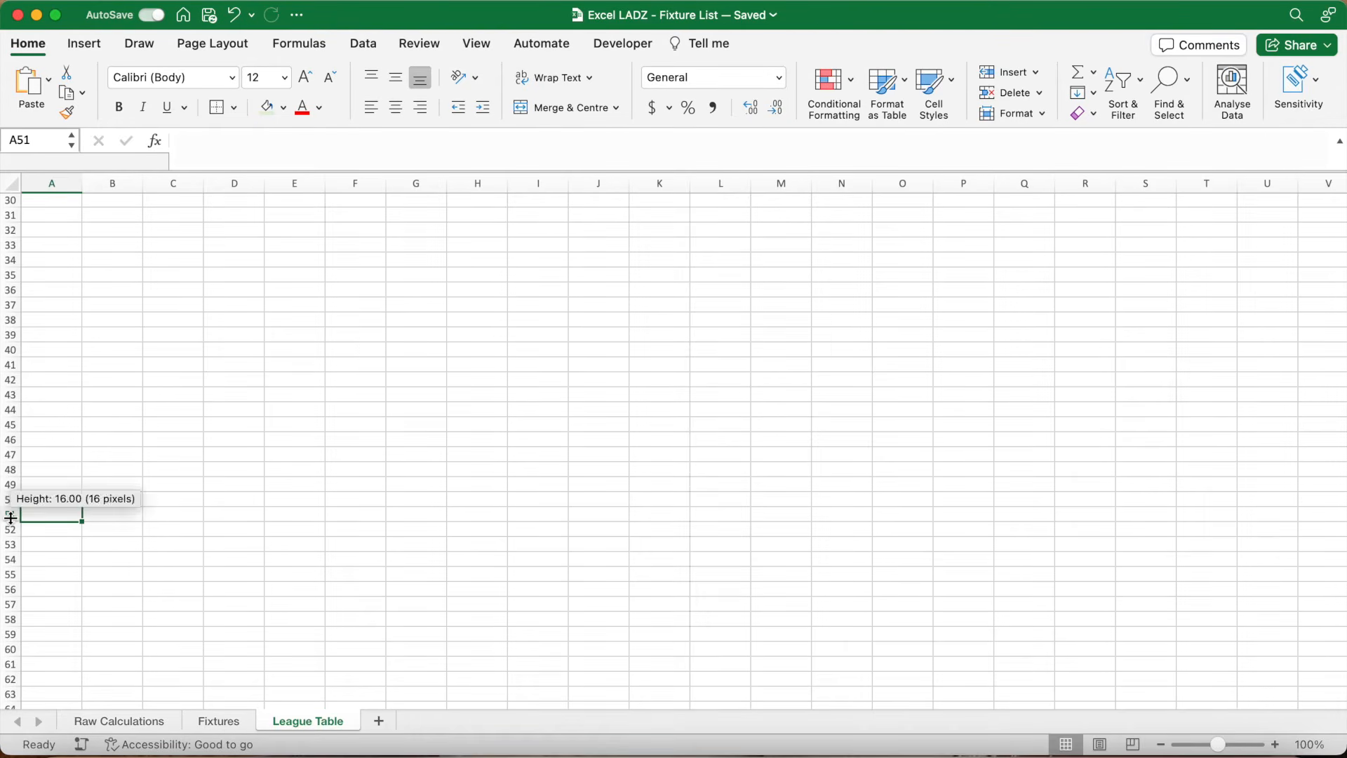
left_click(11, 516)
key("super+b")
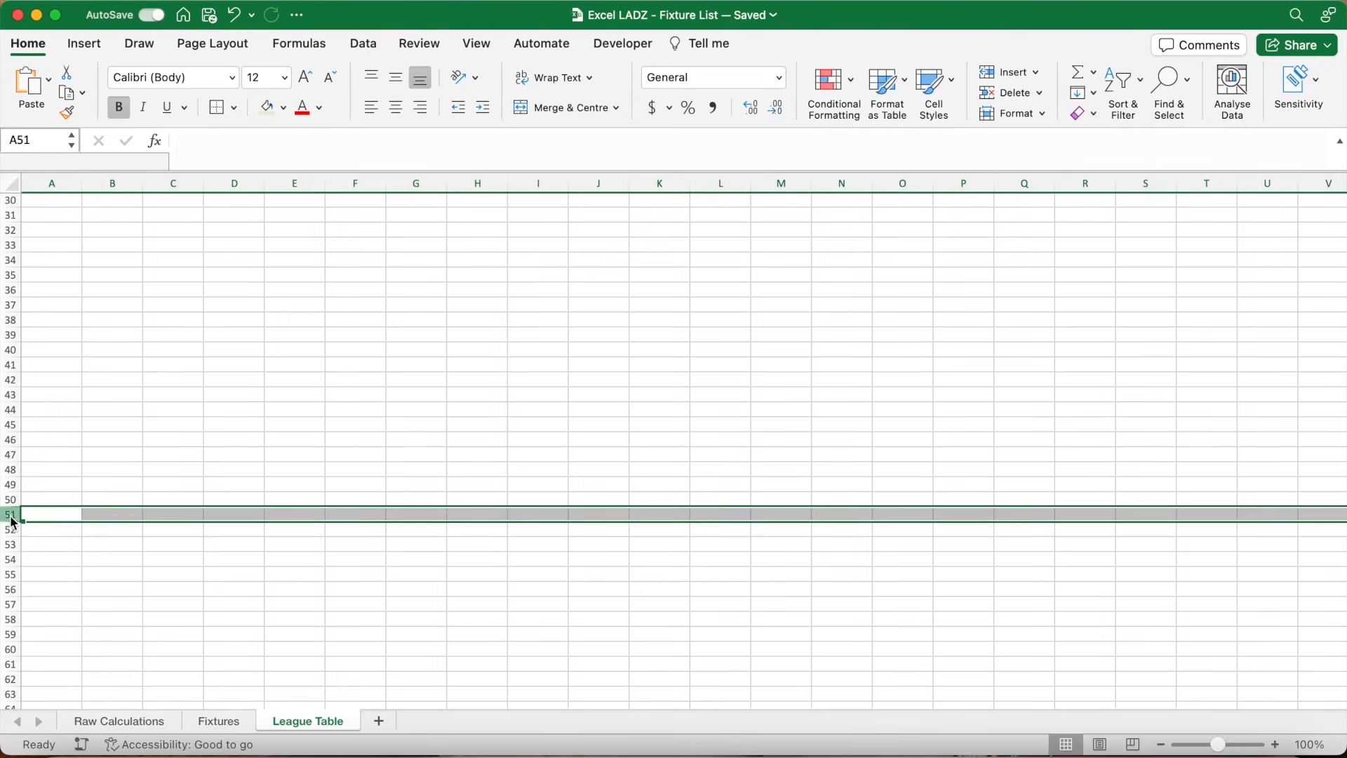
- Enter the headings Club and Matches Played in A51:B51 and fit column B to its contents
type("Club")
key("Tab")
type("Matches Played")
key("Return")
double_click(143, 184)
- Enter the headings Wins, Draws, Losses, Goals For and Goals Against in C51:G51 and fit column G to its contents
left_click(193, 515)
type("Wins")
key("Tab")
type("Draws")
key("Tab")
type("Losses")
key("Tab")
type("Goals For")
key("Tab")
type("Goals Against")
key("Tab")
double_click(465, 184)
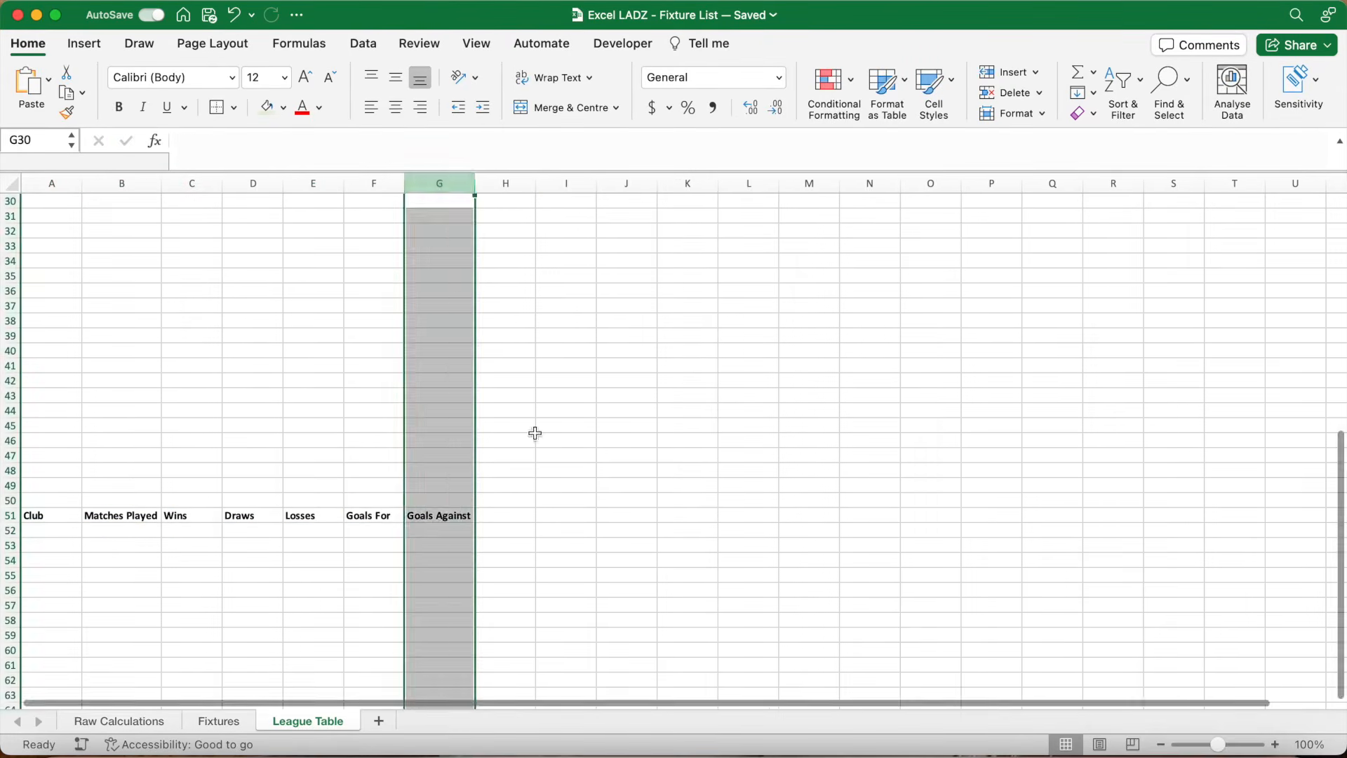
- Enter the heading Goal Difference in H51 and fit column H to its contents
type("Goal Difference")
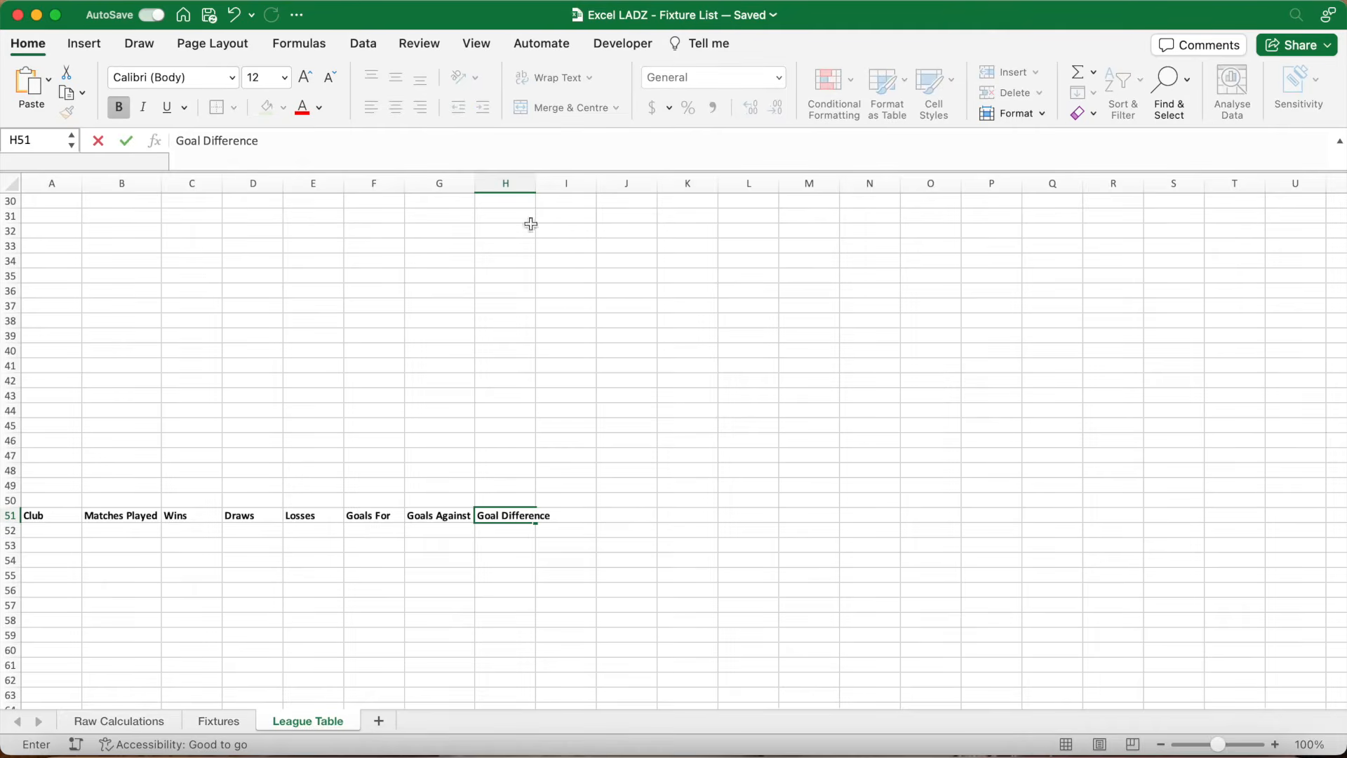
left_click(505, 183)
double_click(536, 184)
- Enter the headings Points, Ranking Points and Club in I51:K51 and fit column J to its contents
left_click(587, 516)
type("Points")
key("Tab")
type("Ranking Points")
key("Tab")
type("Club")
key("Return")
double_click(677, 184)
- Link A52 to the first club name with the absolute reference =Fixtures!$L$5 and fit column A to its contents
left_click(61, 529)
scroll(61, 530, "down", 4)
left_click_drag(380, 171, 377, 144)
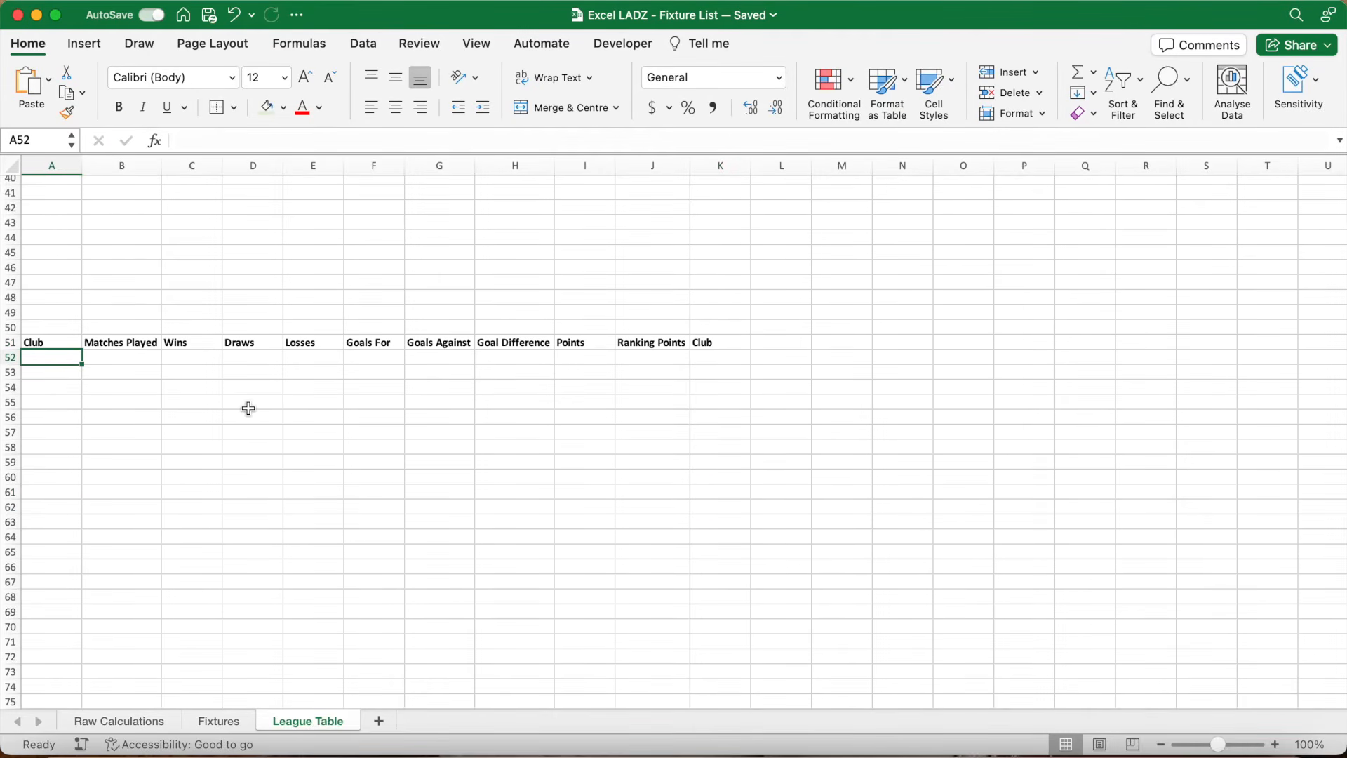
type("=")
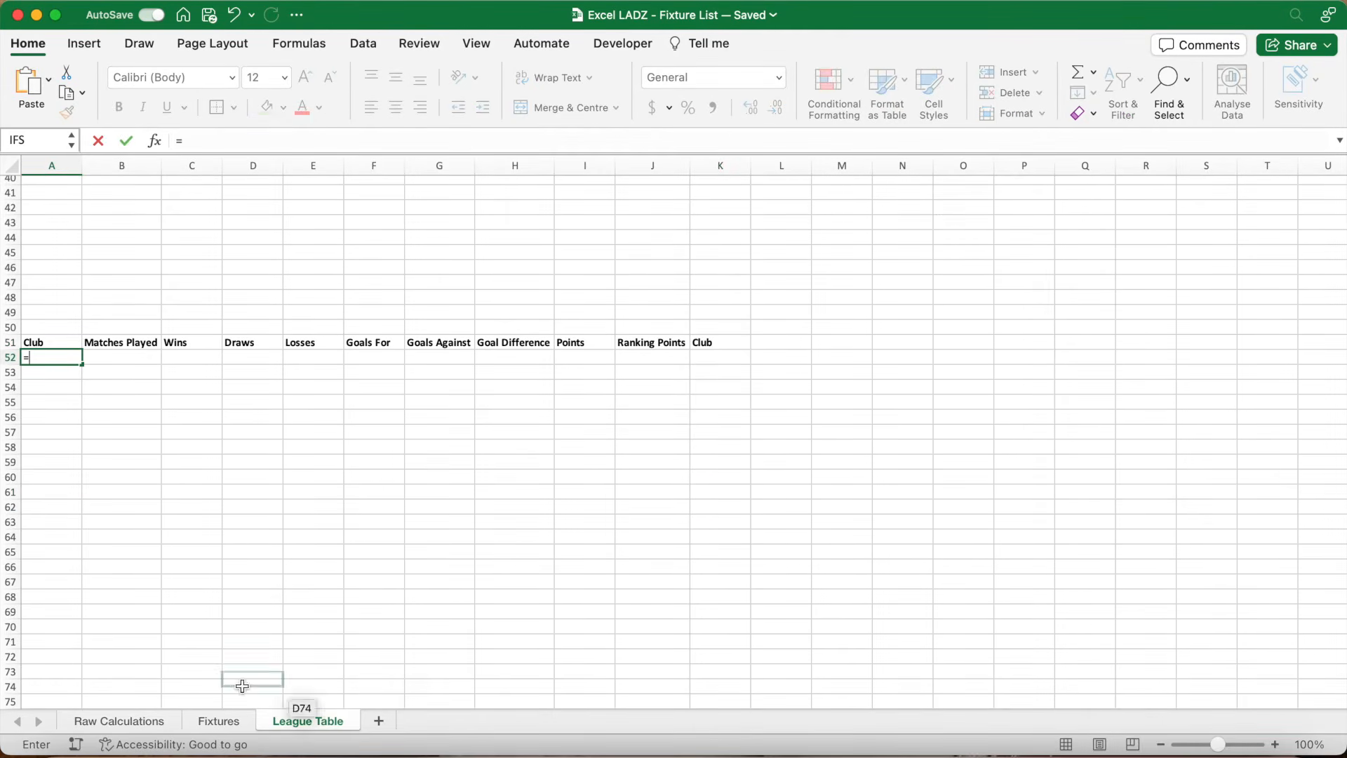
left_click(234, 722)
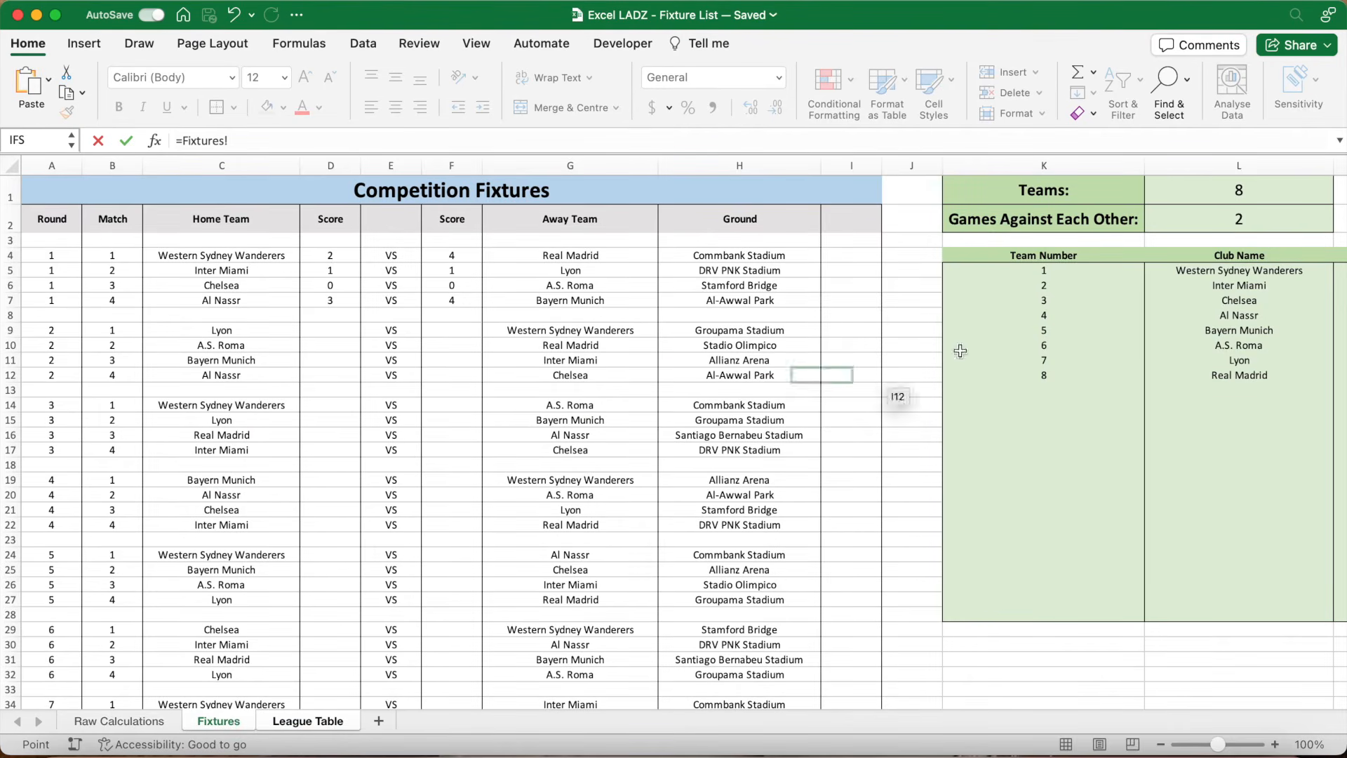
left_click(1257, 275)
key("F4")
key("Return")
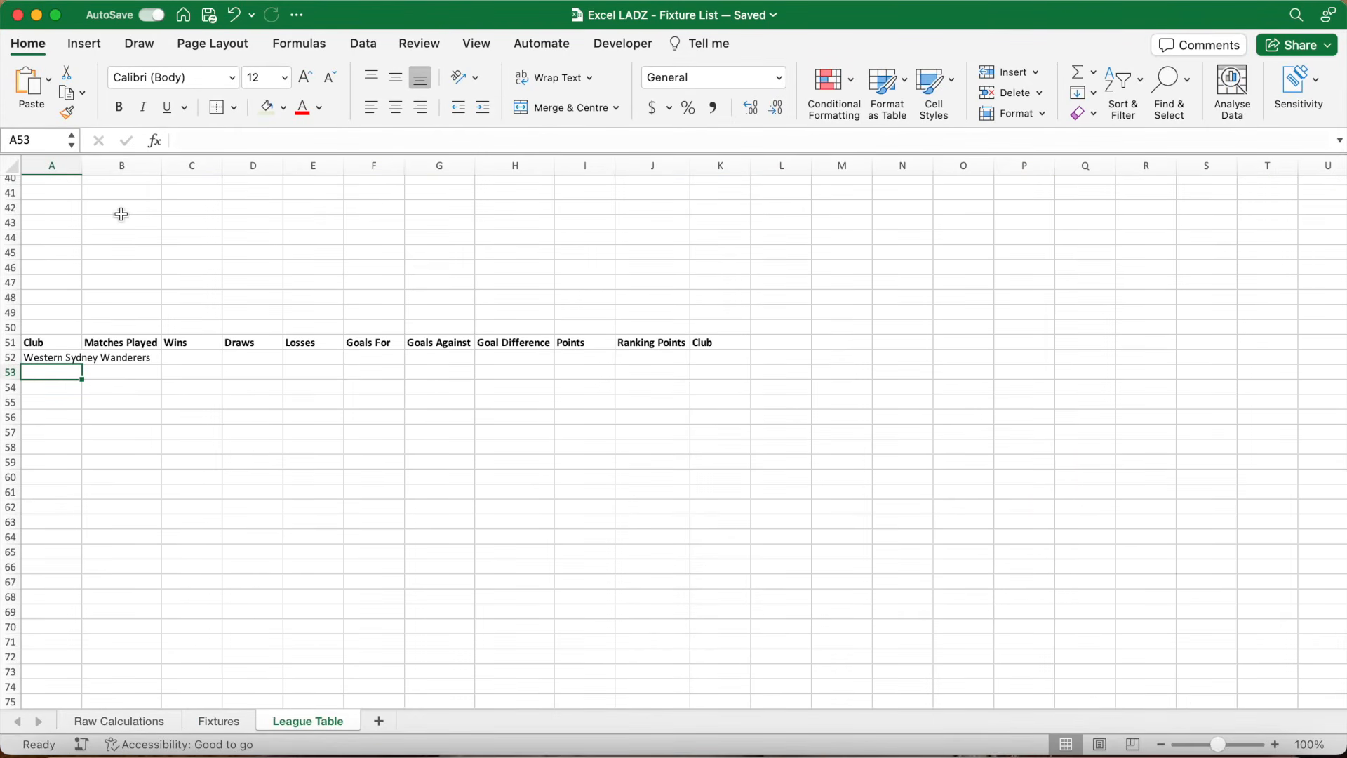
double_click(82, 166)
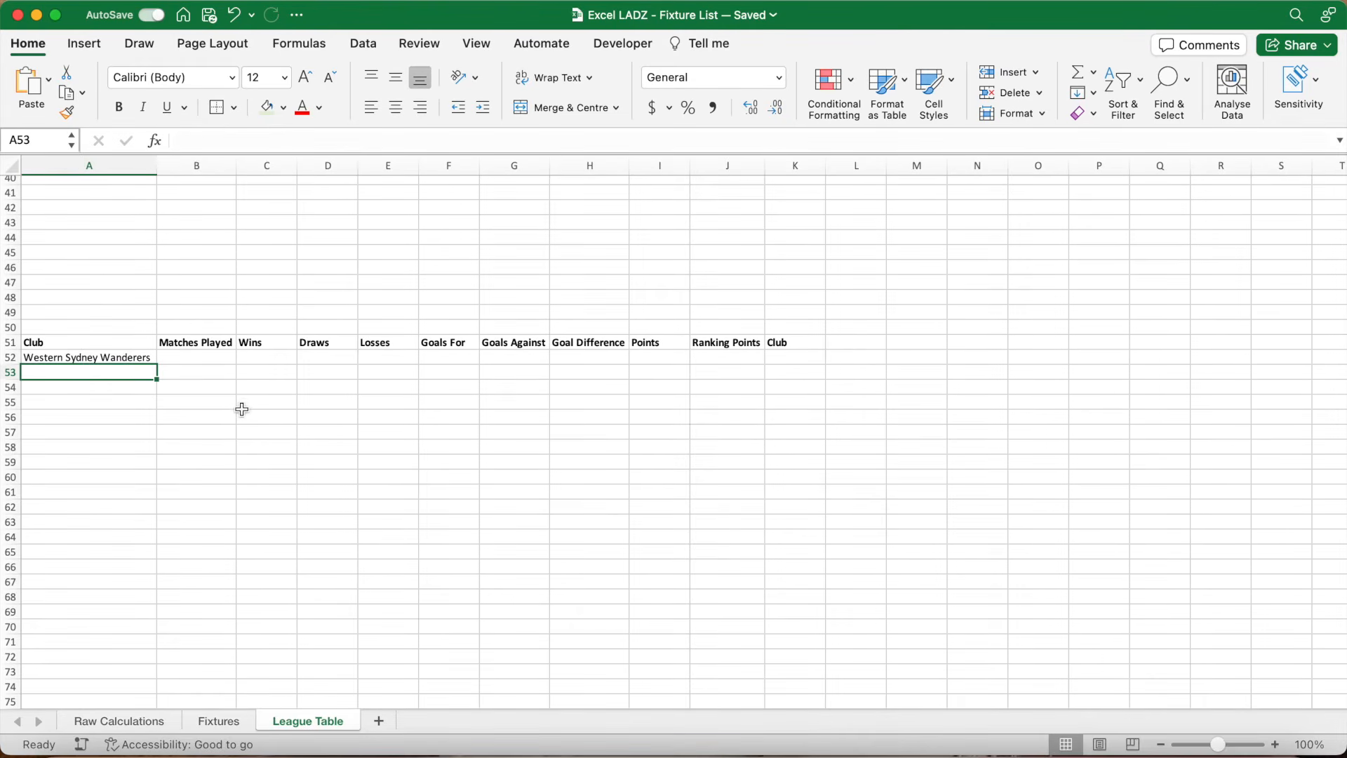
- Begin the club list formula in A53 with the team-count test =IF(ROW()-ROW($A$52)>=Fixtures!$L$1,
key("ctrl+shift+u")
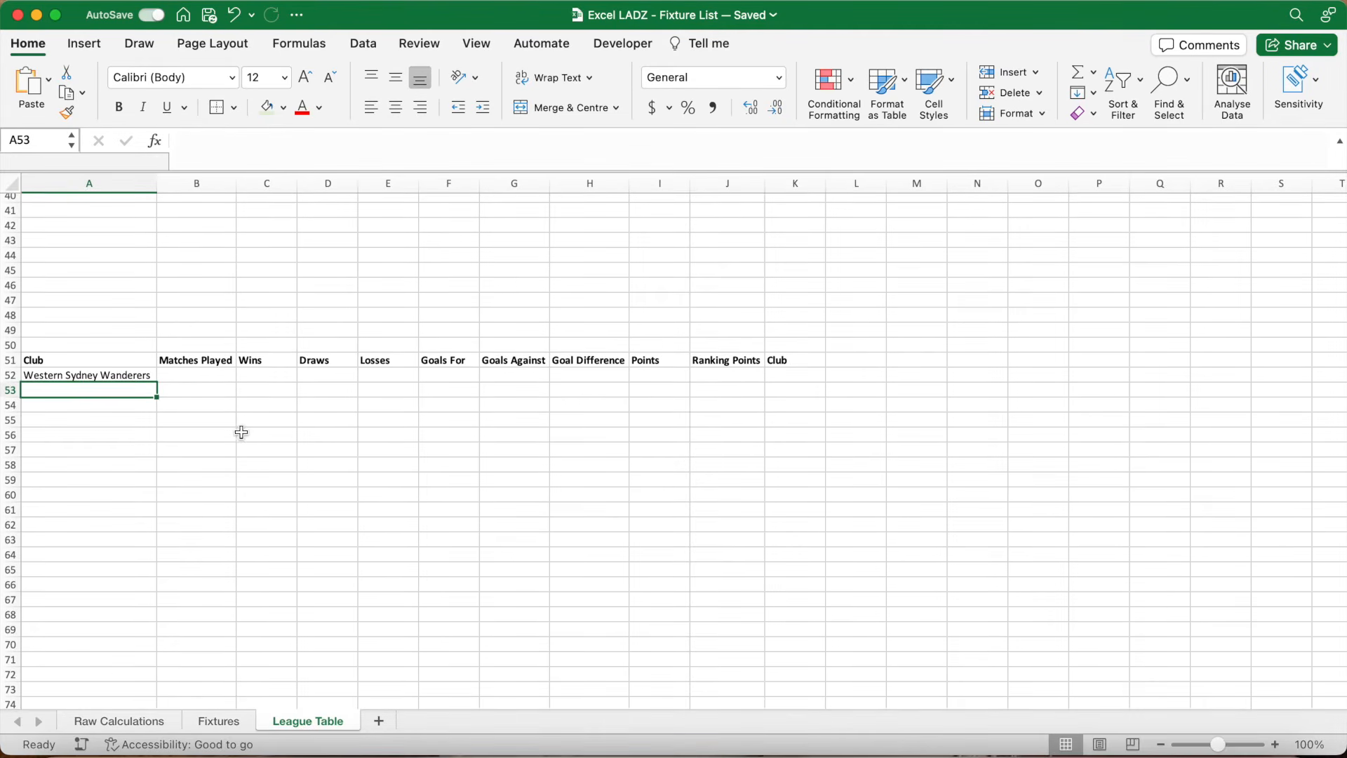
left_click(241, 154)
type("=IF(")
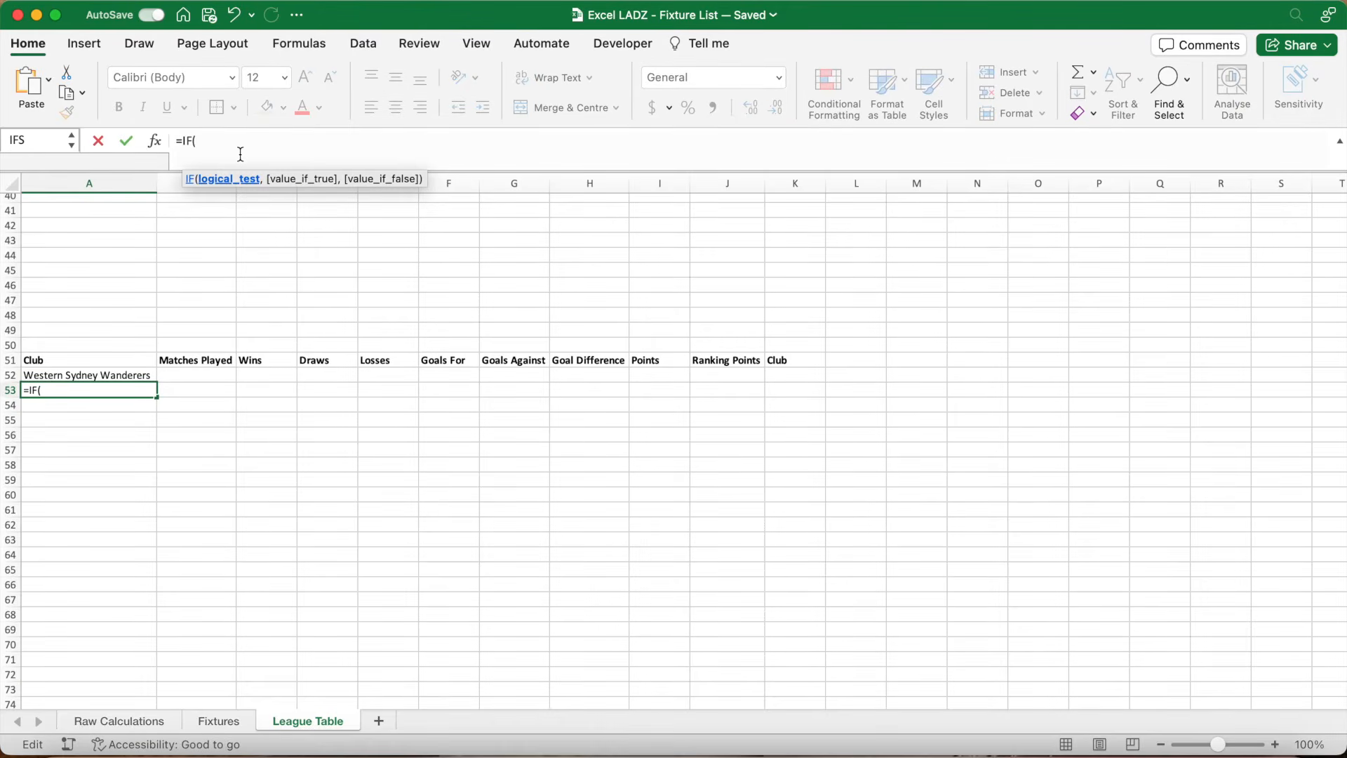
type("ROW()-ROW(")
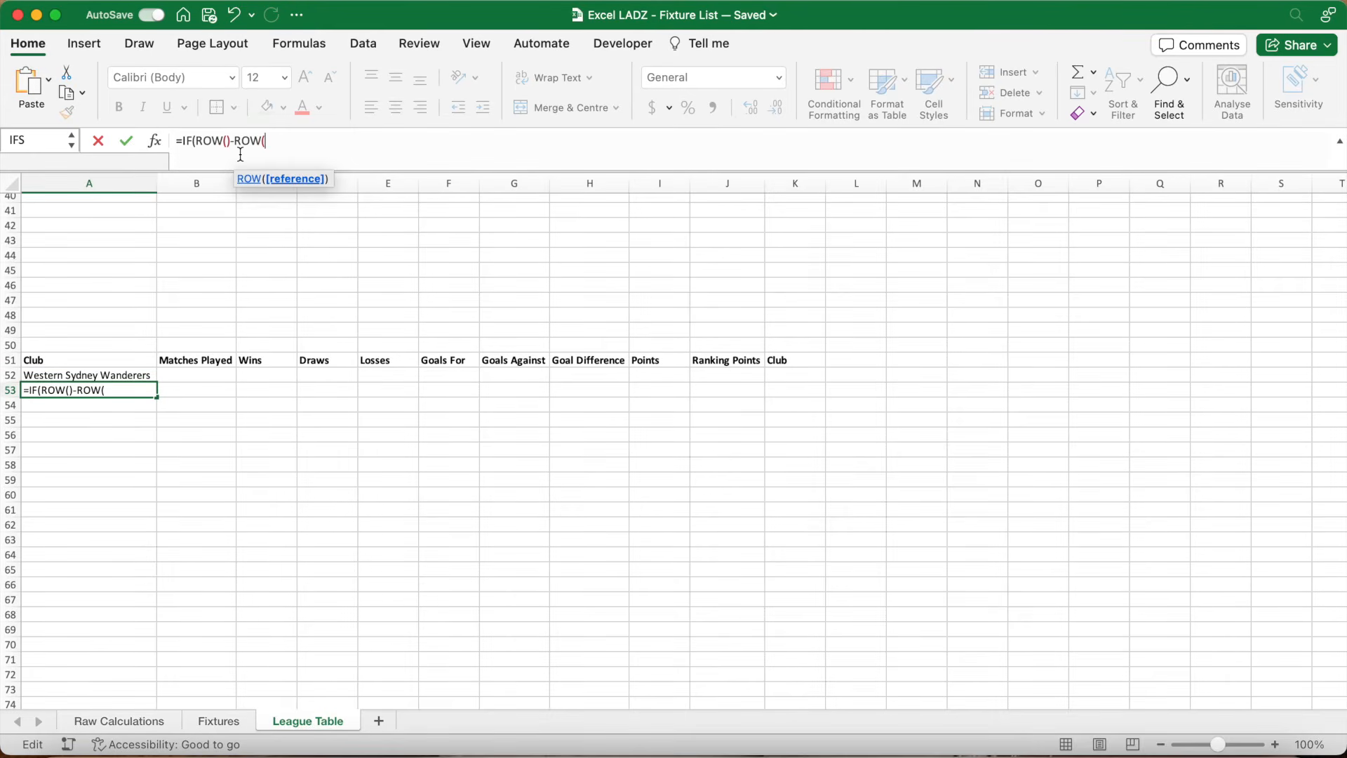
type("$A$52)")
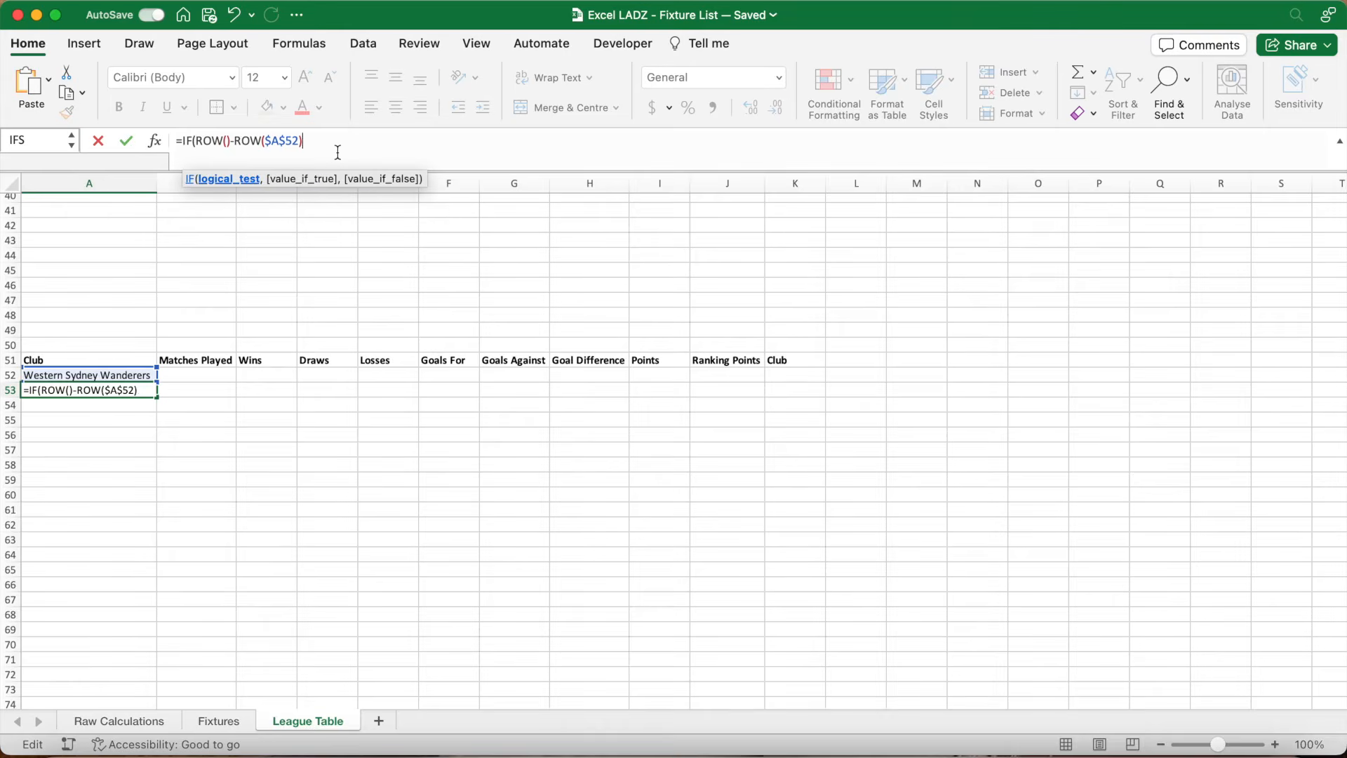
type(">=")
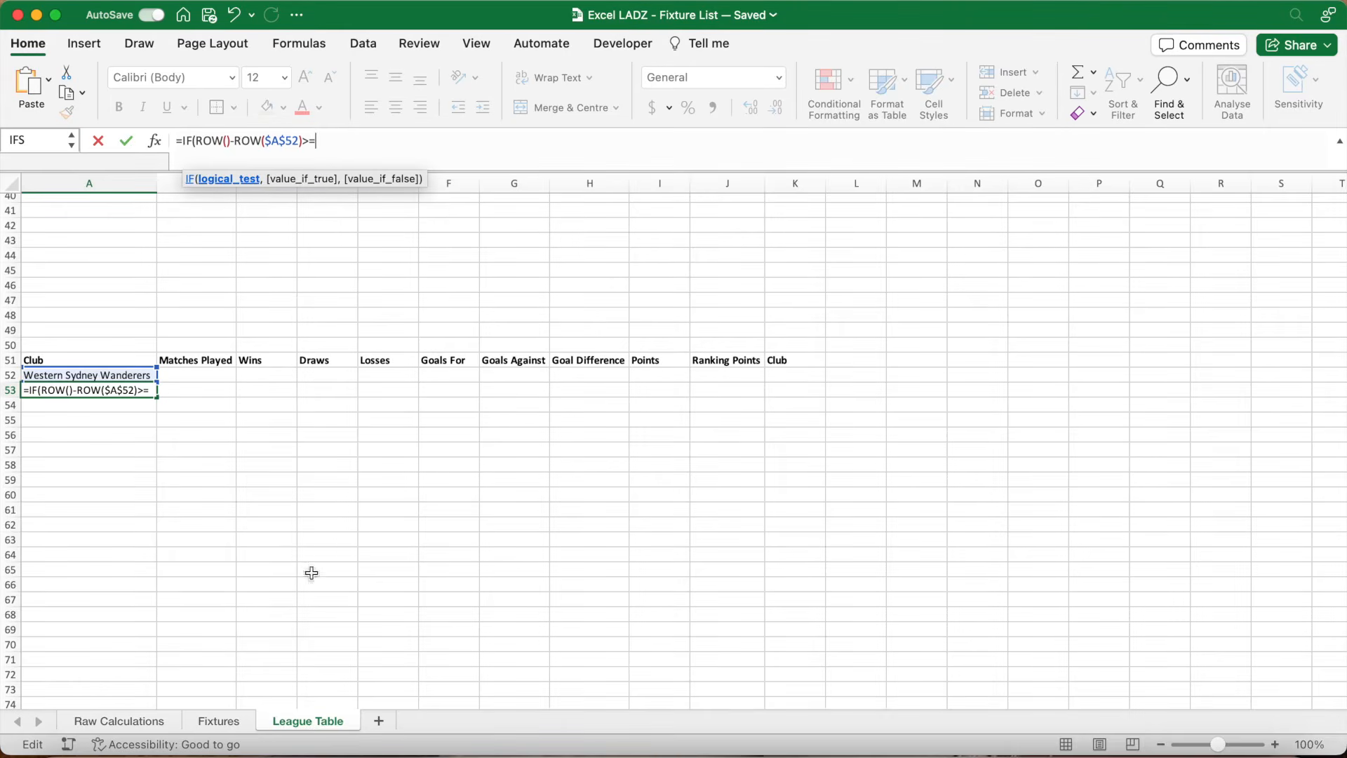
left_click(219, 720)
left_click(1213, 292)
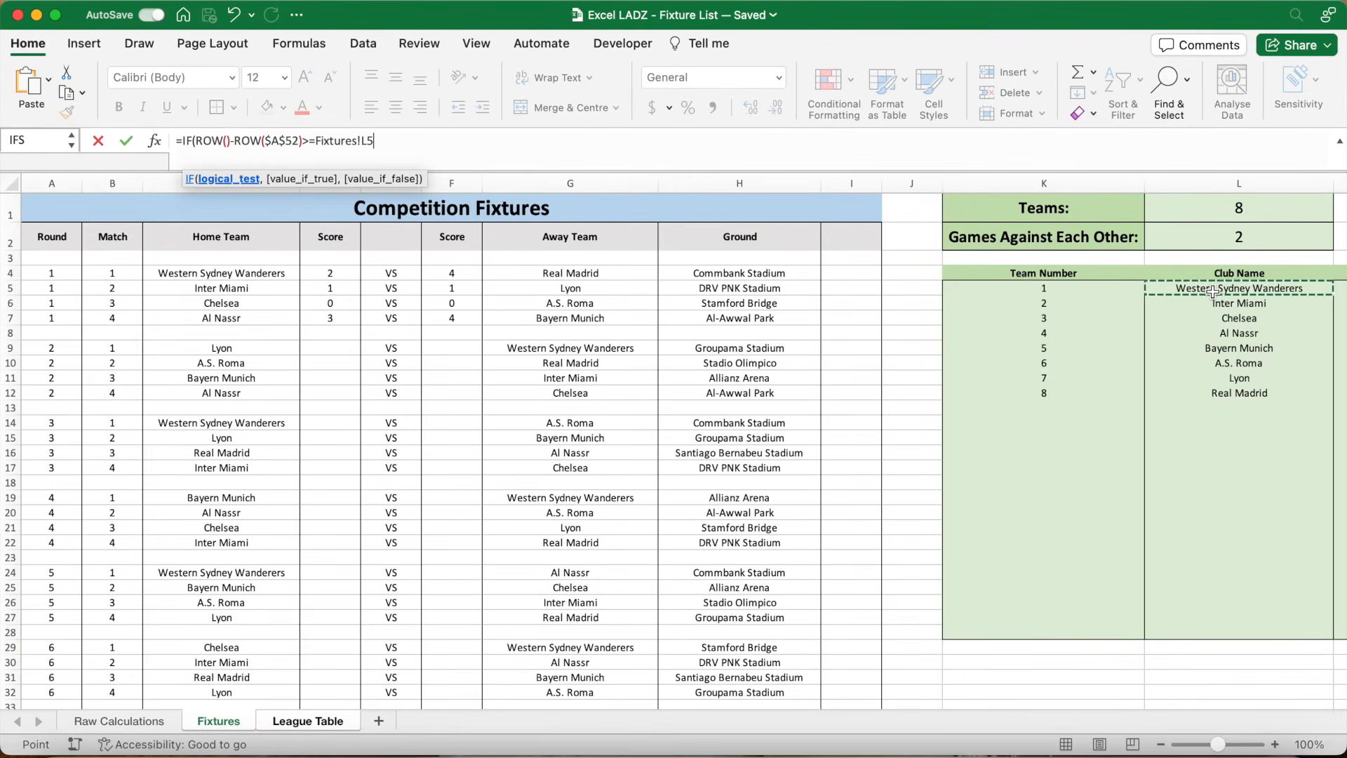
left_click(1234, 209)
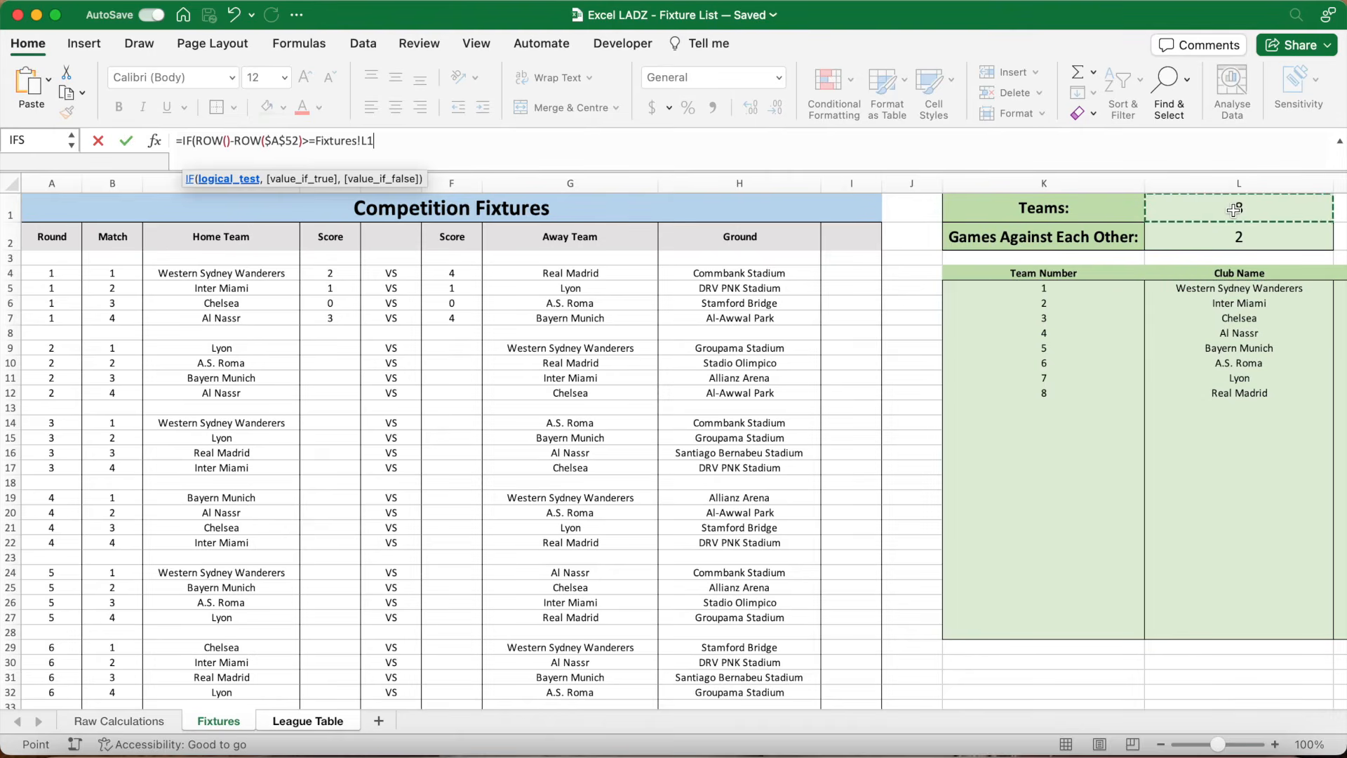
key("F4")
type(",")
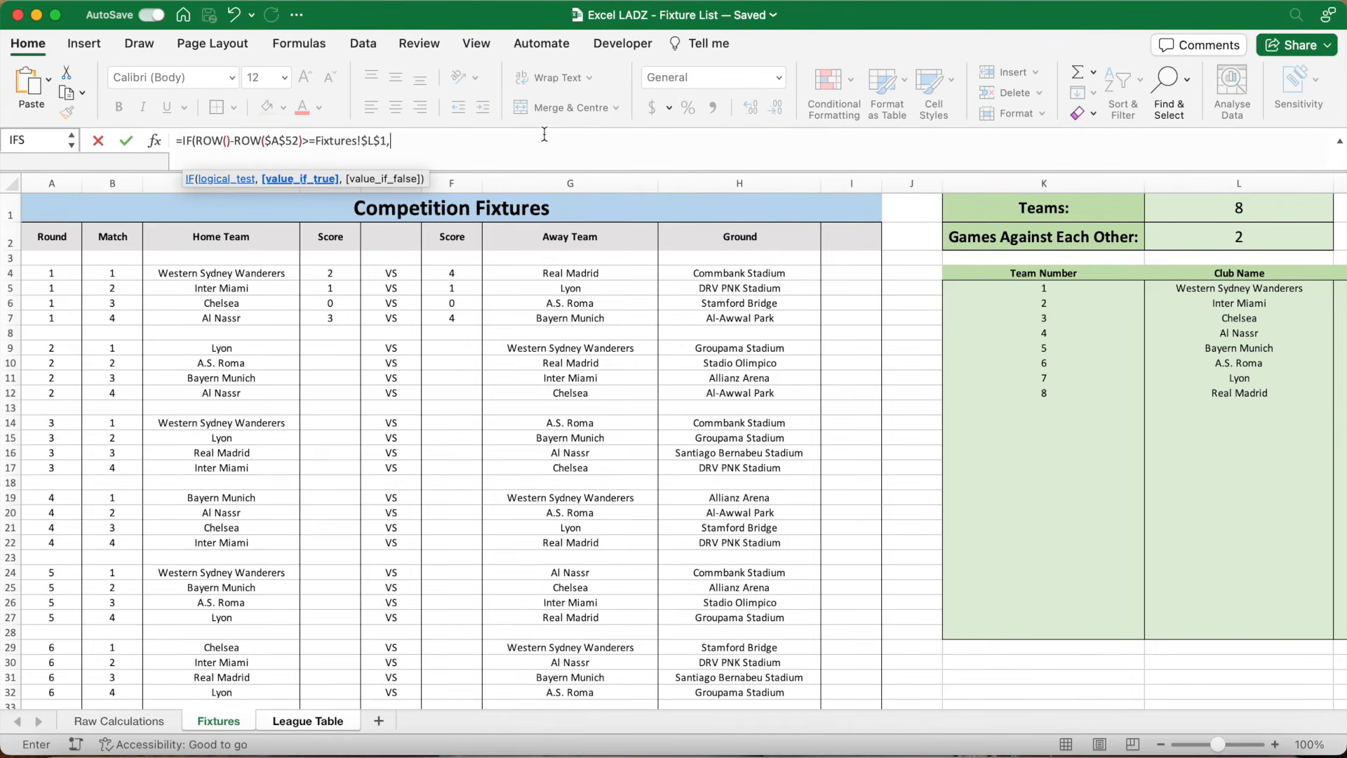
- Extend the A53 formula with the blank-club test "",IF(OFFSET(Fixtures!$L$5,ROW()-ROW($A$52),0)=0, using absolute references
type("\"\",IF(")
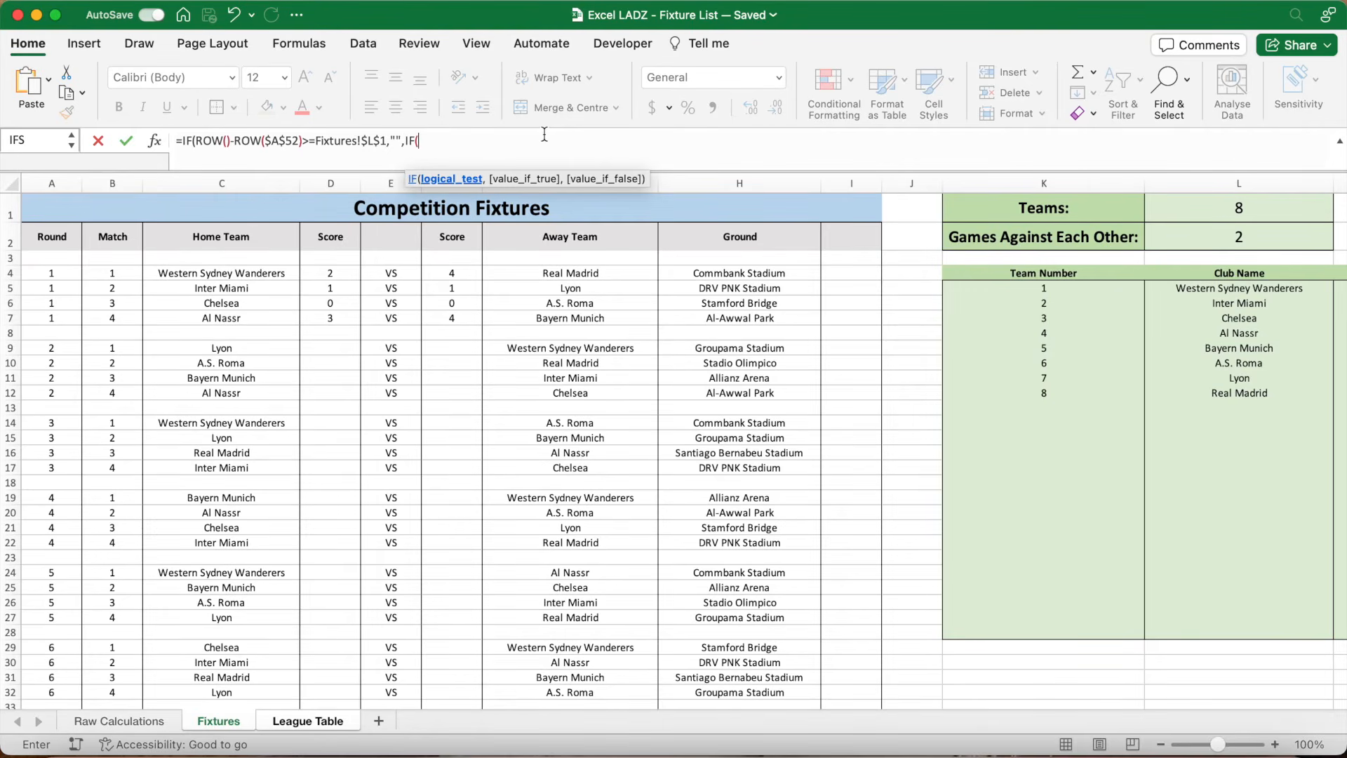
type("OFFSET(")
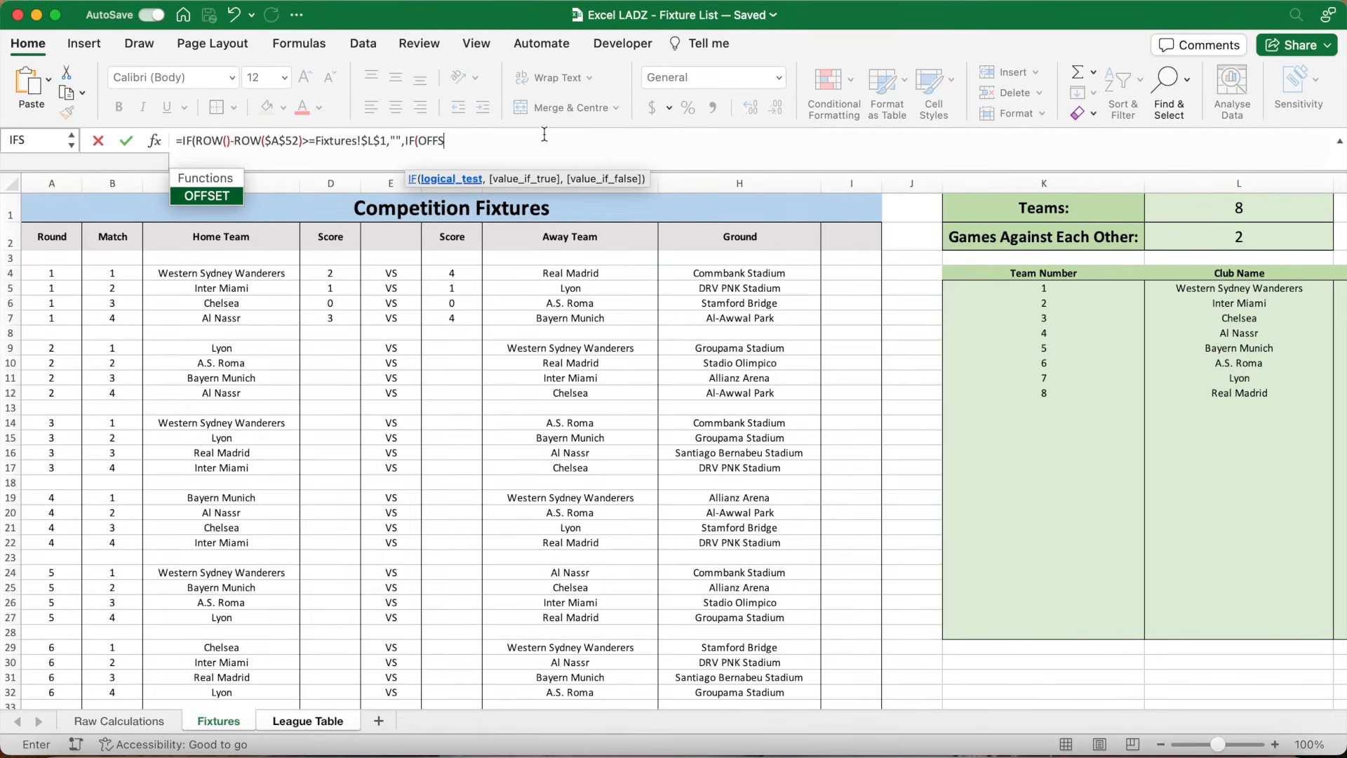
left_click(1195, 292)
key("F4")
type(",")
type("ROW()")
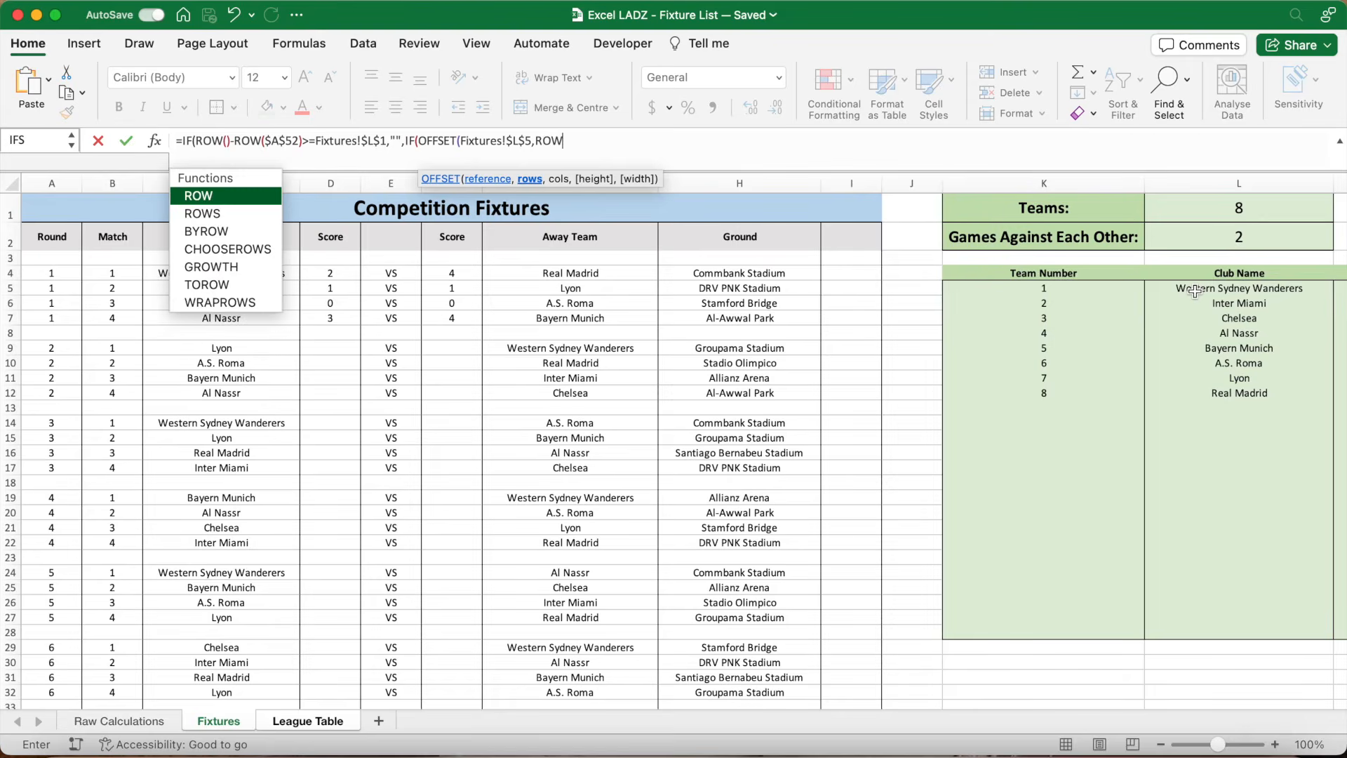
type("-ROW(A52")
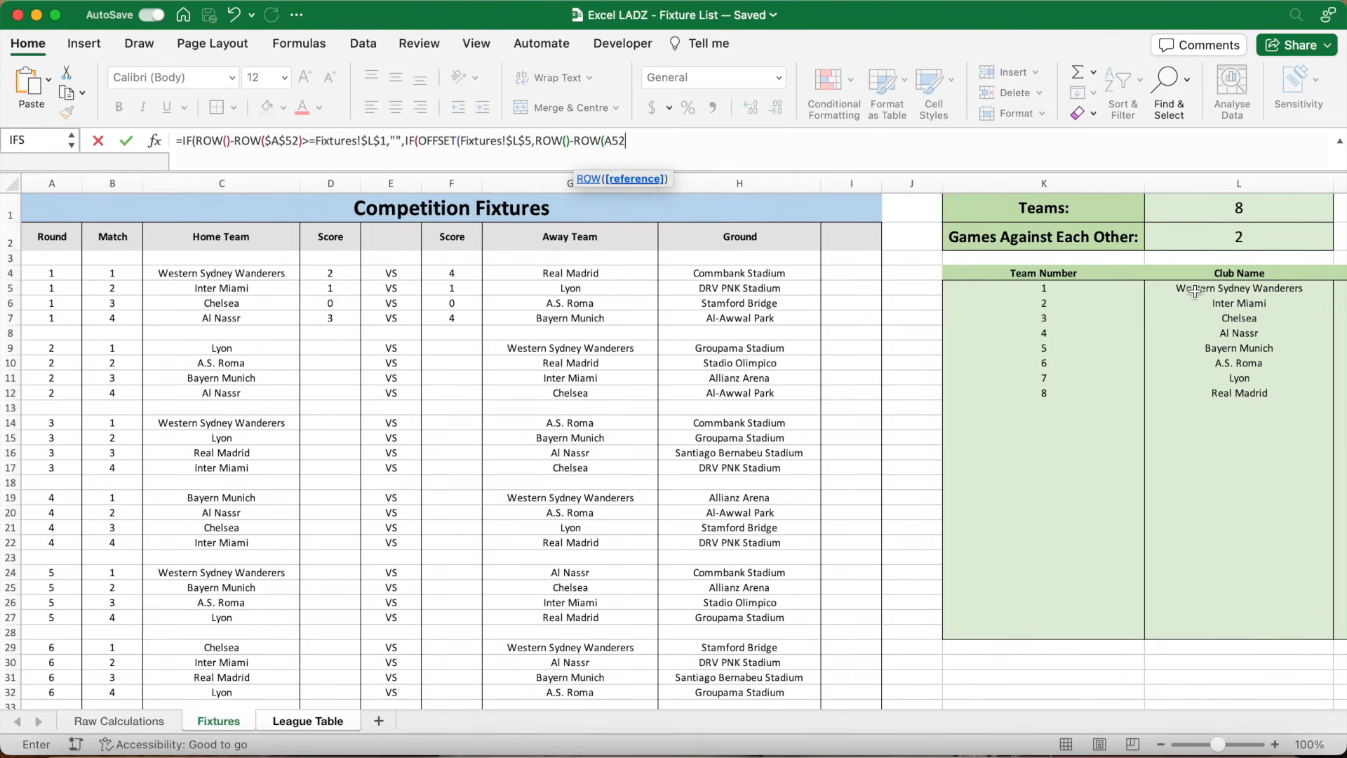
key("F4")
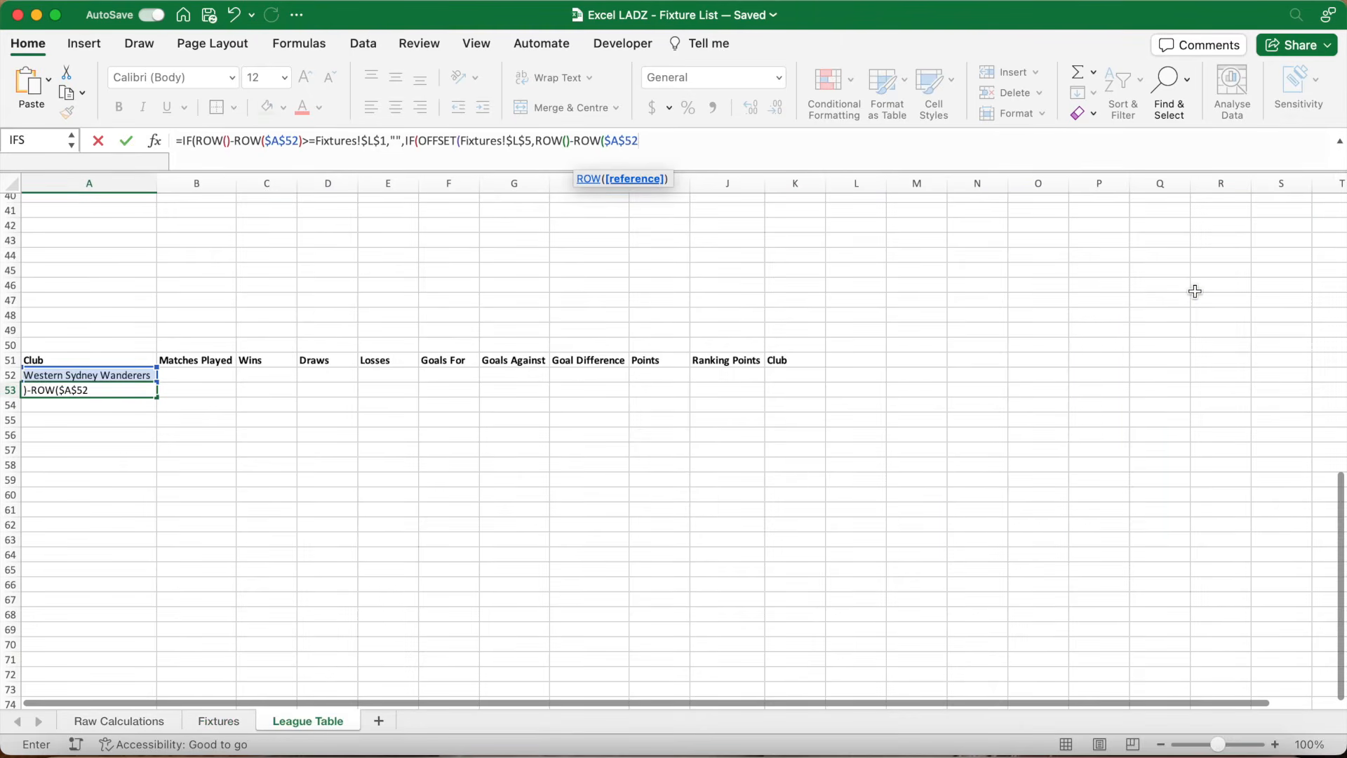
type("),0")
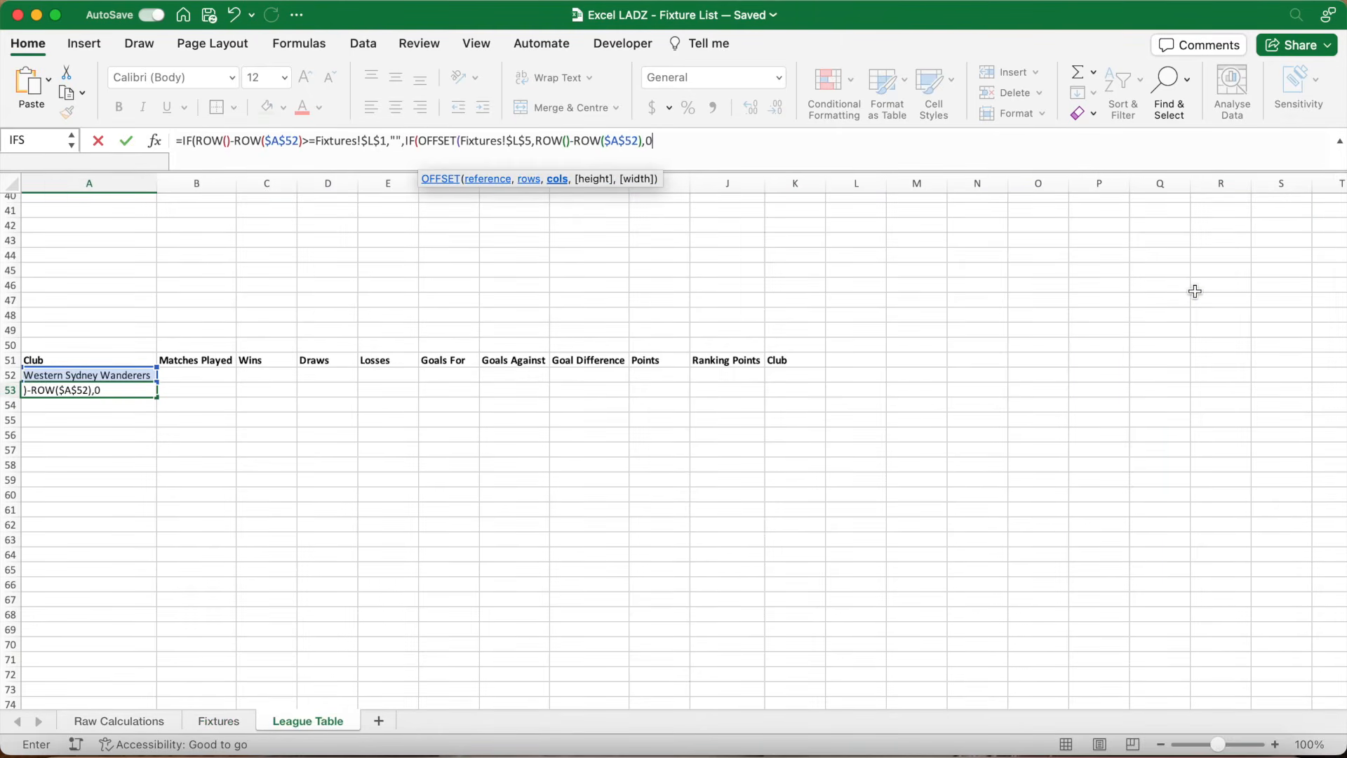
type(")=0")
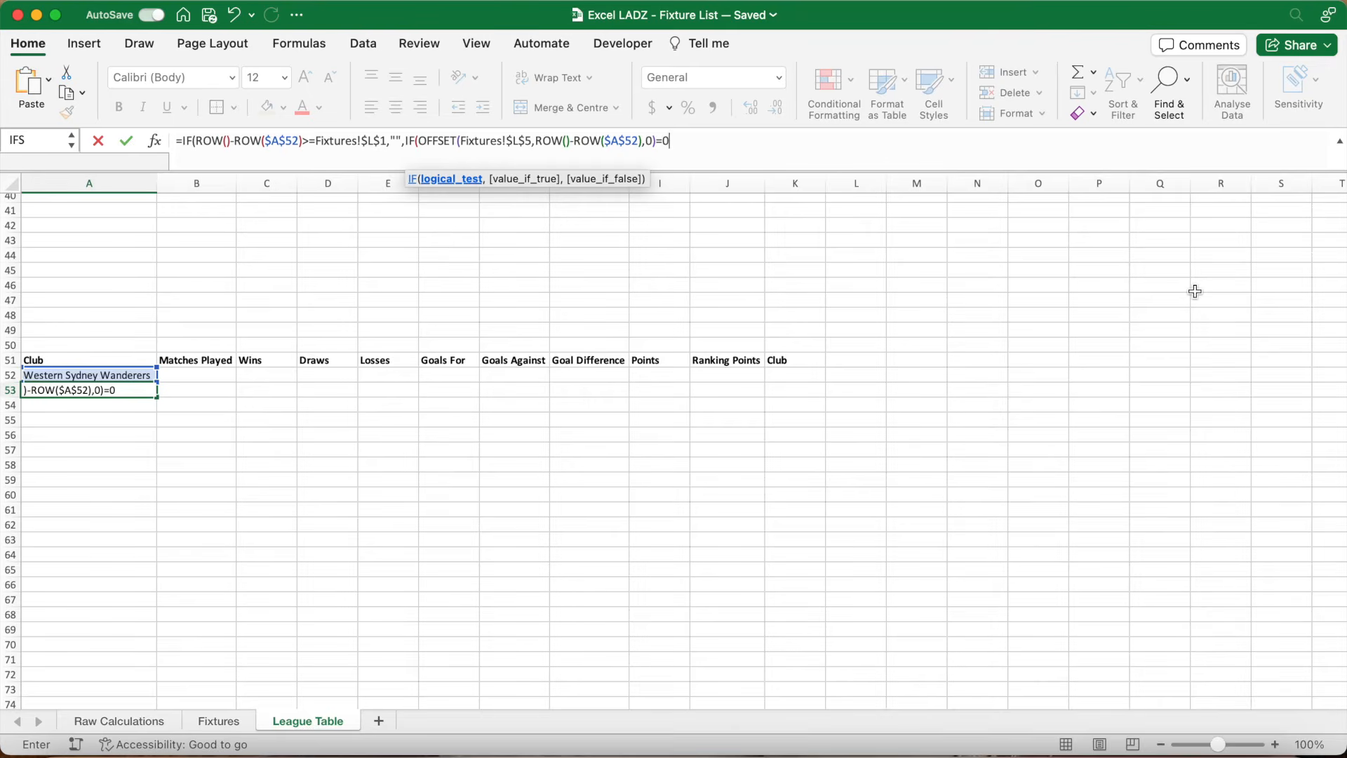
type(",")
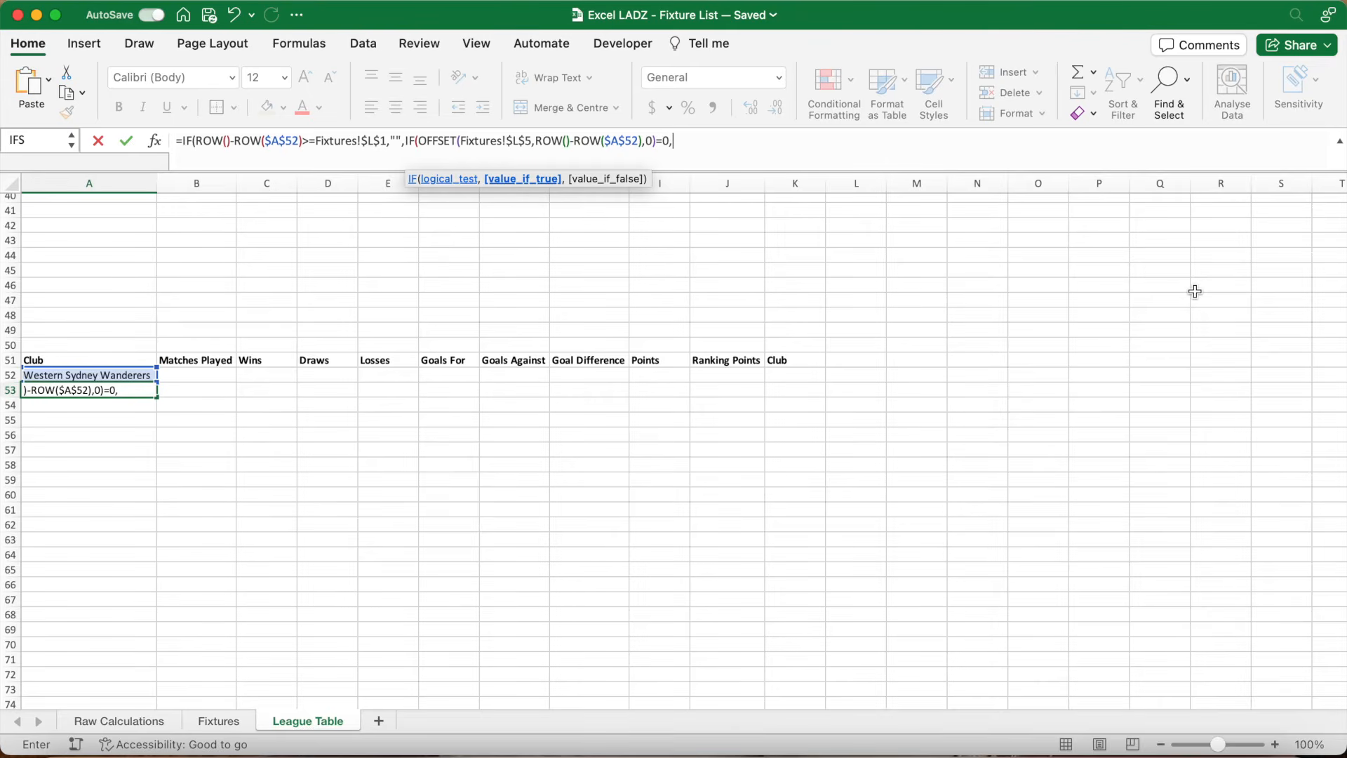
- Complete the A53 formula with "",OFFSET(Fixtures!$L$5,ROW()-ROW($A$52),0))) and enter it
type("\"\",OFFSET(")
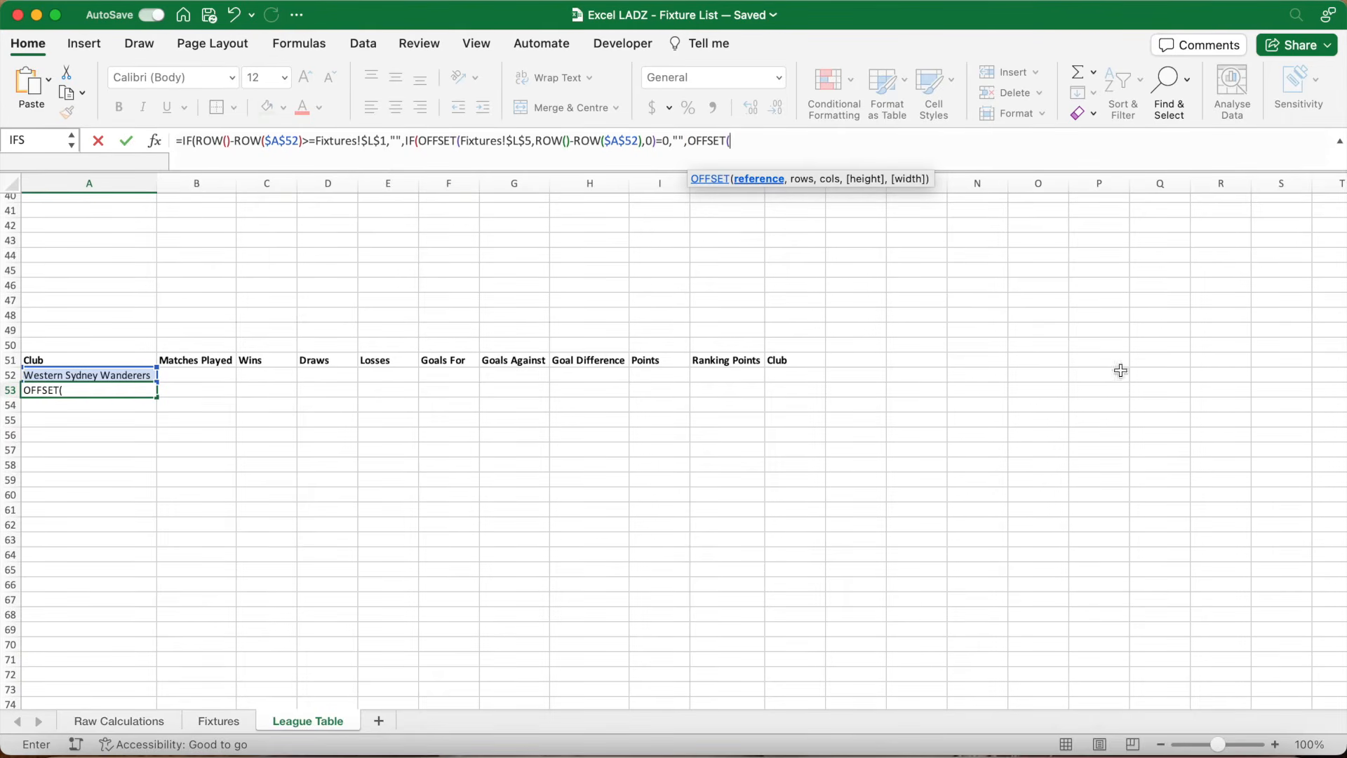
left_click(219, 720)
left_click(1205, 291)
key("F4")
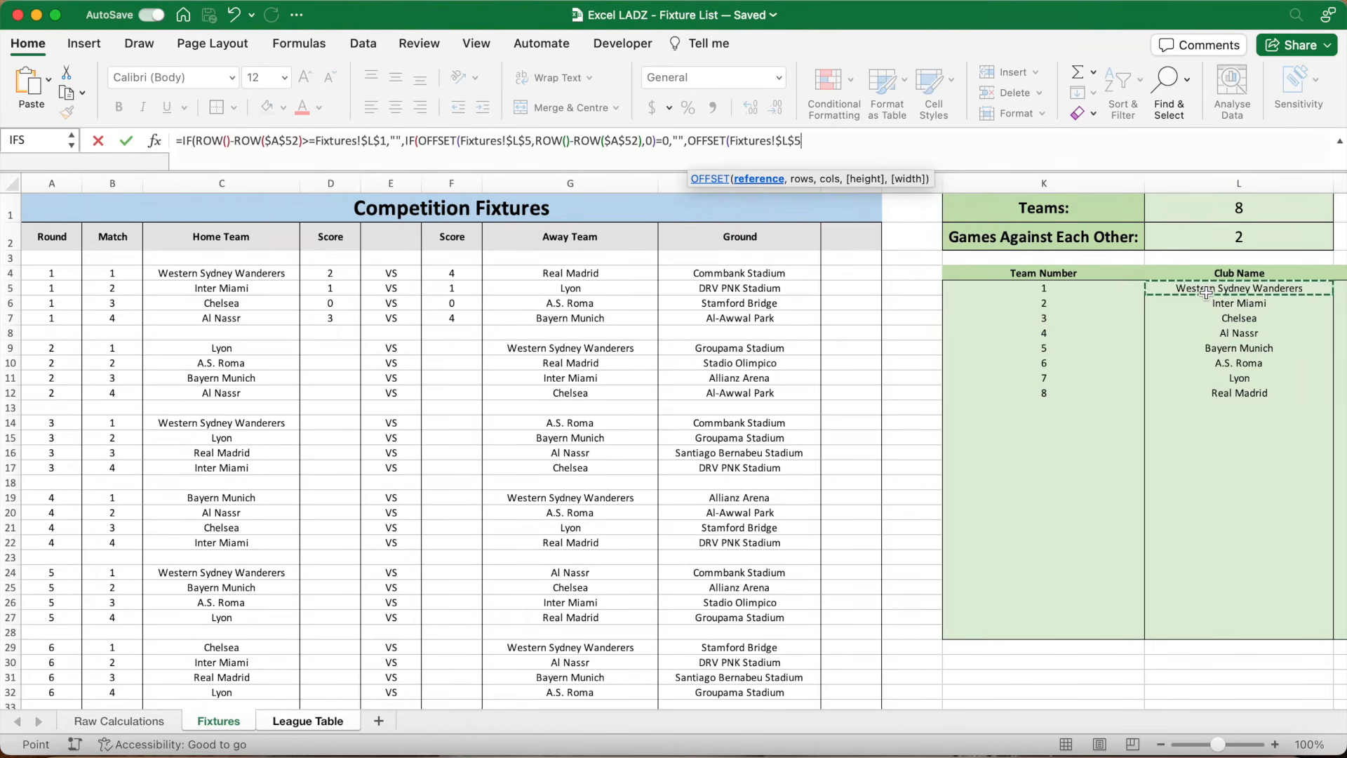
type(",ROW()")
type("-ROW(")
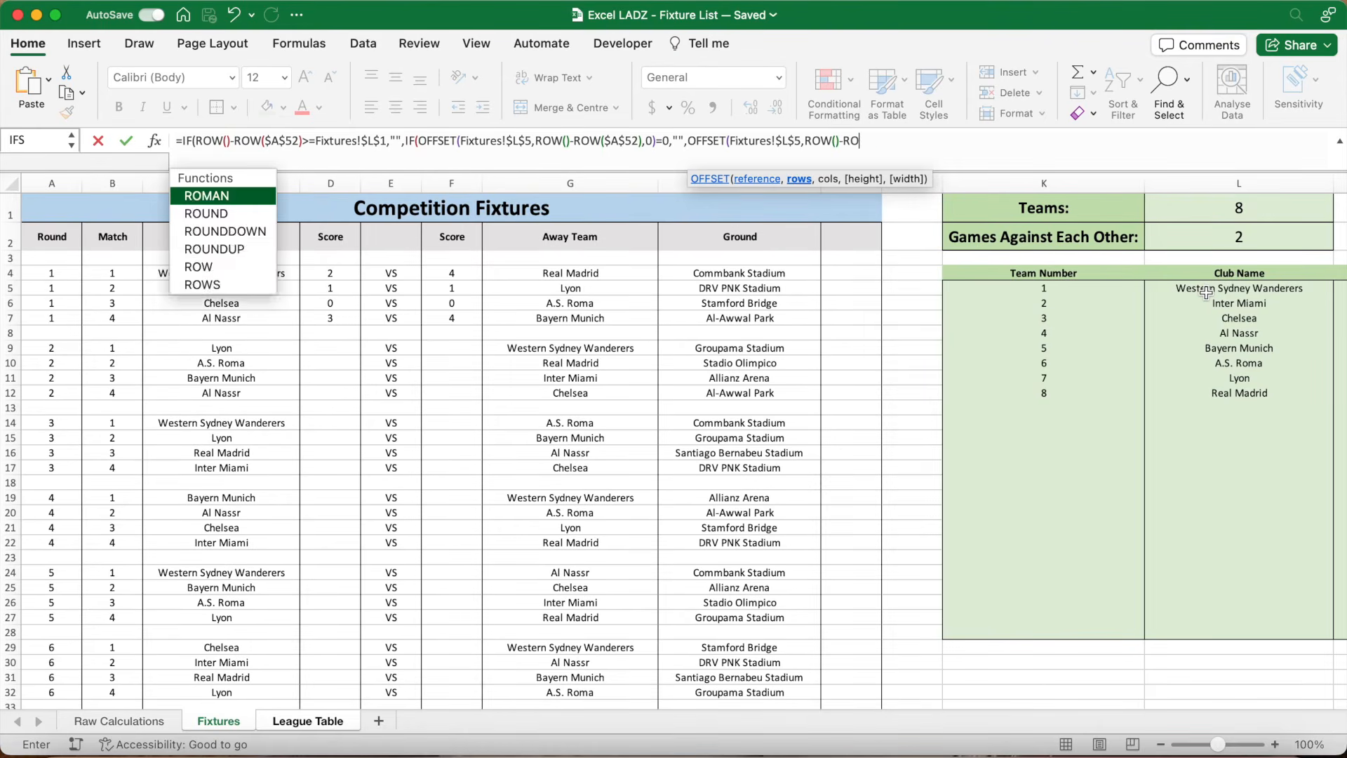
type("$A$52")
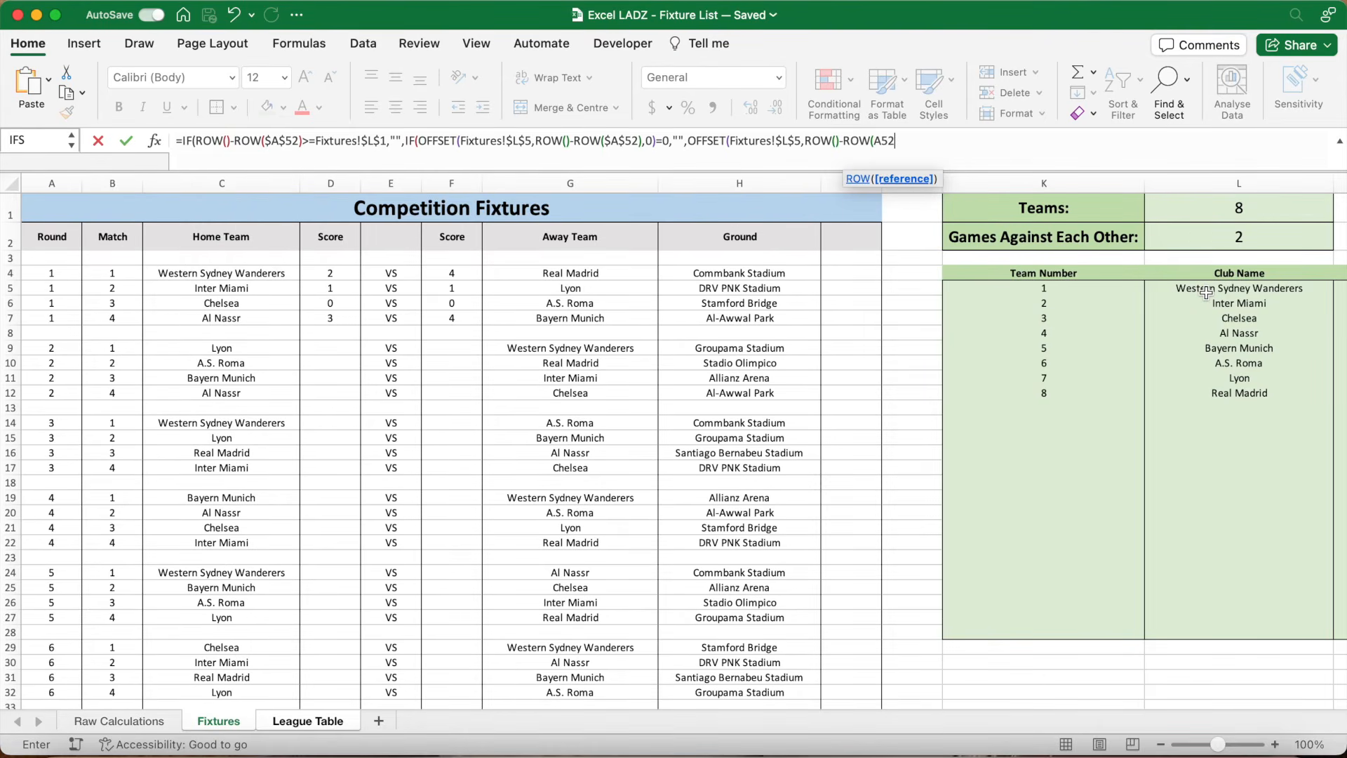
type("),")
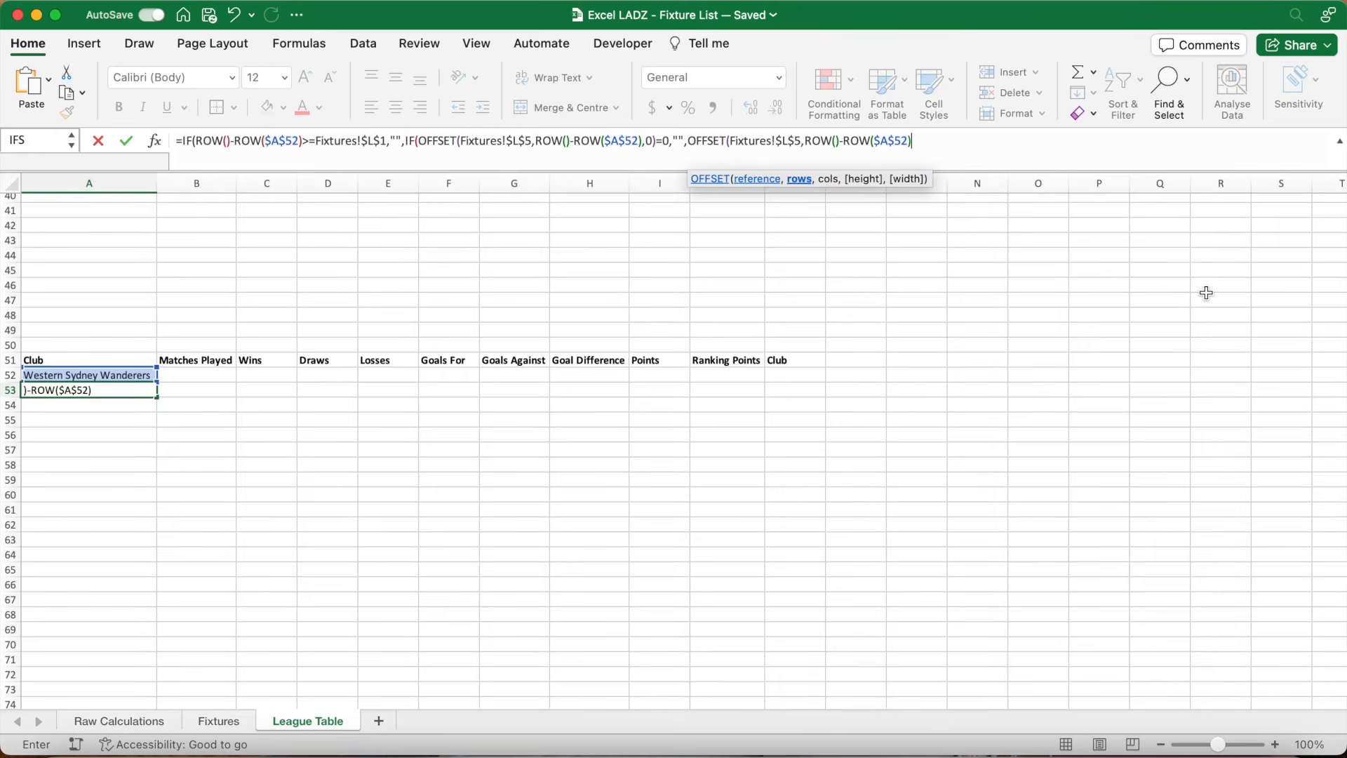
type(")")
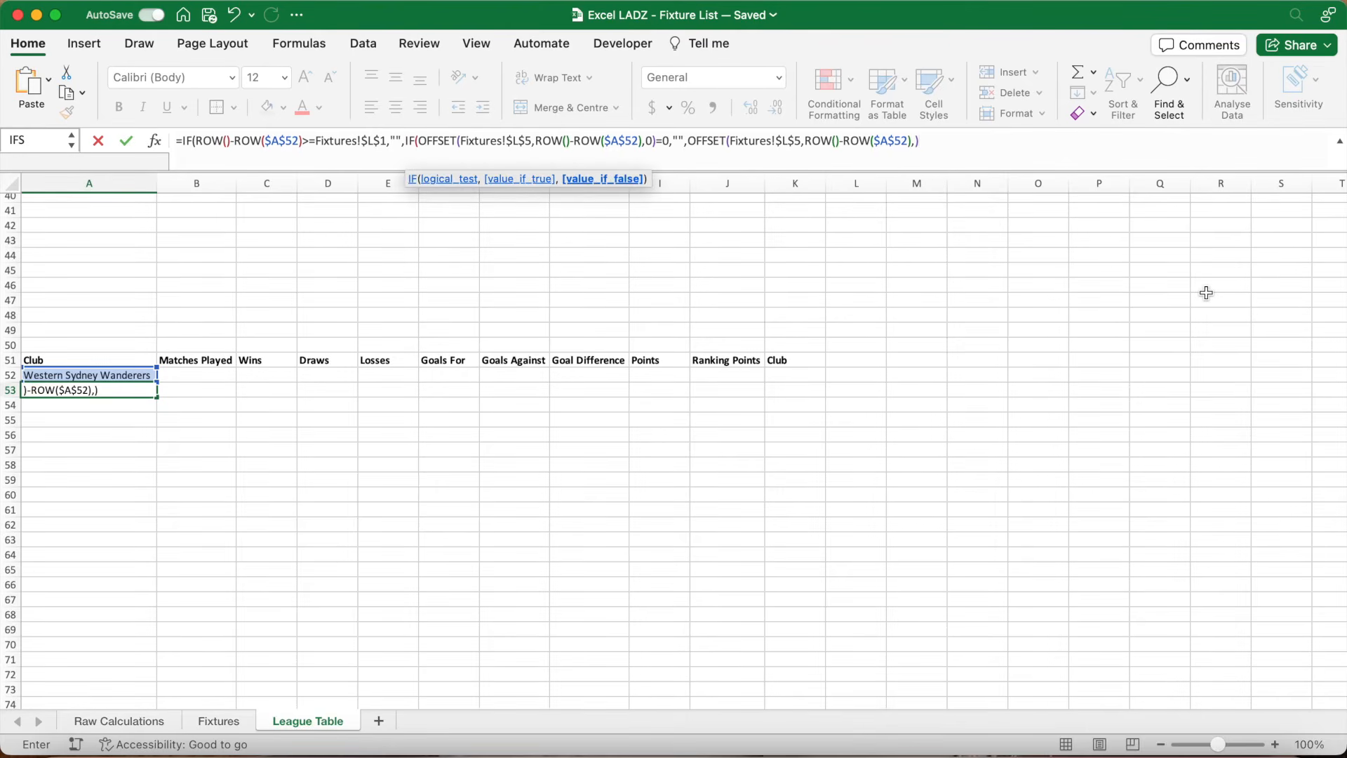
key("BackSpace")
type("0)))")
key("Return")
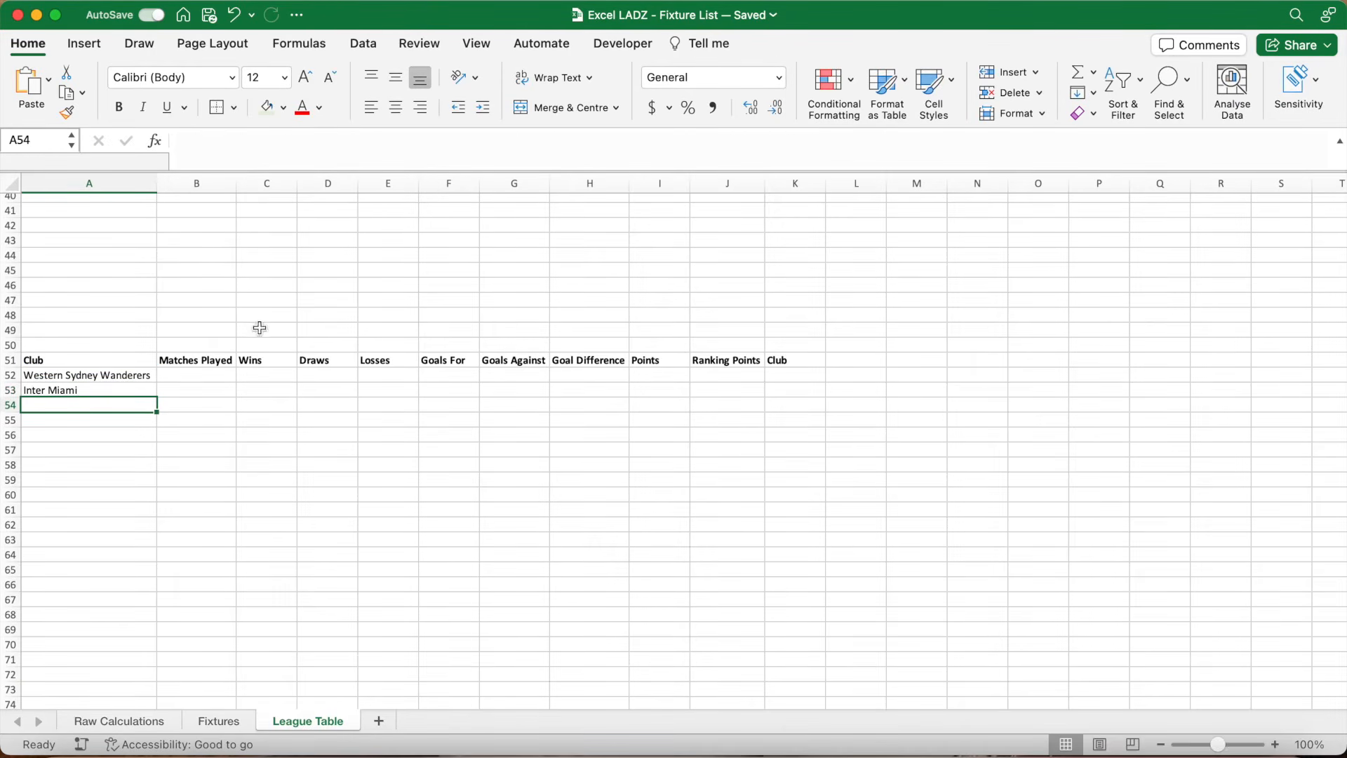
- Fill the club formula in A53 down to A100 and check the listed clubs
left_click(137, 388)
left_click_drag(158, 399, 133, 414)
scroll(123, 376, "up", 15)
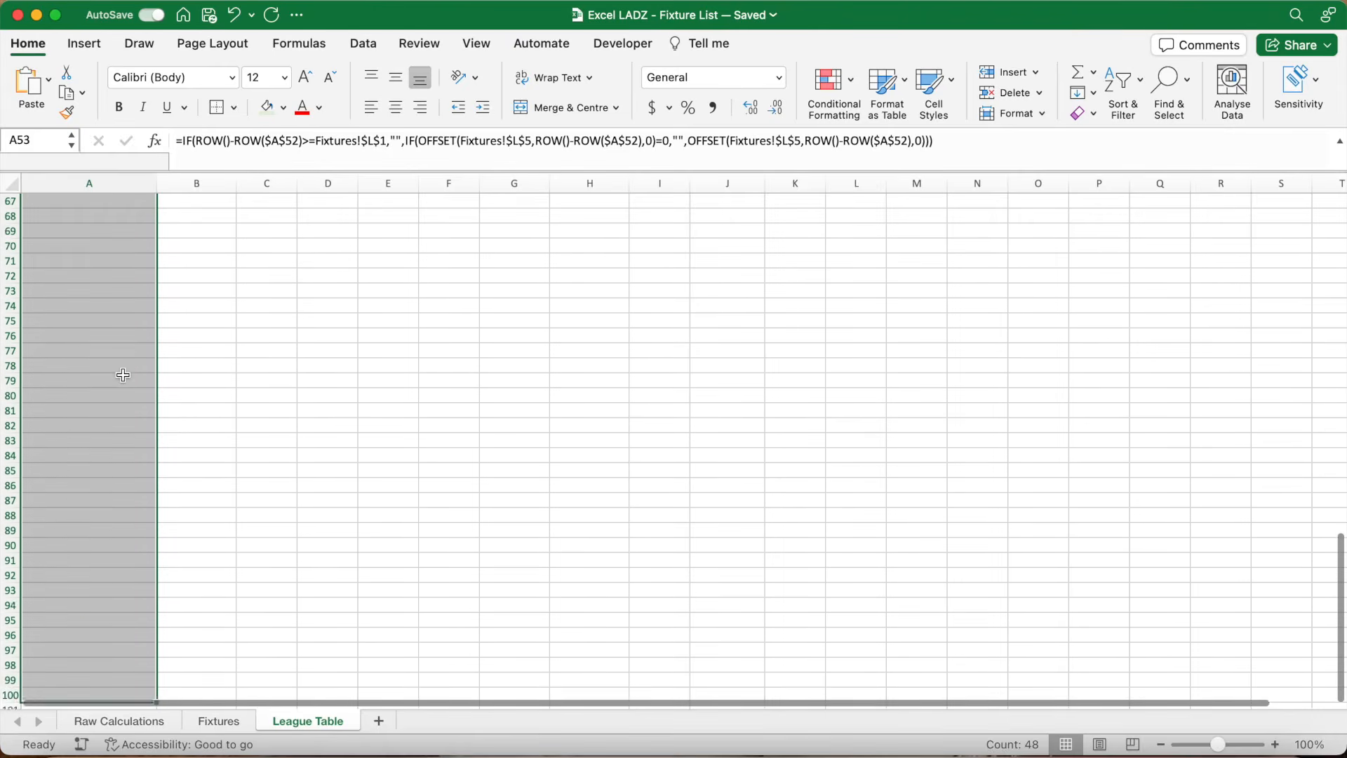
left_click_drag(118, 373, 106, 477)
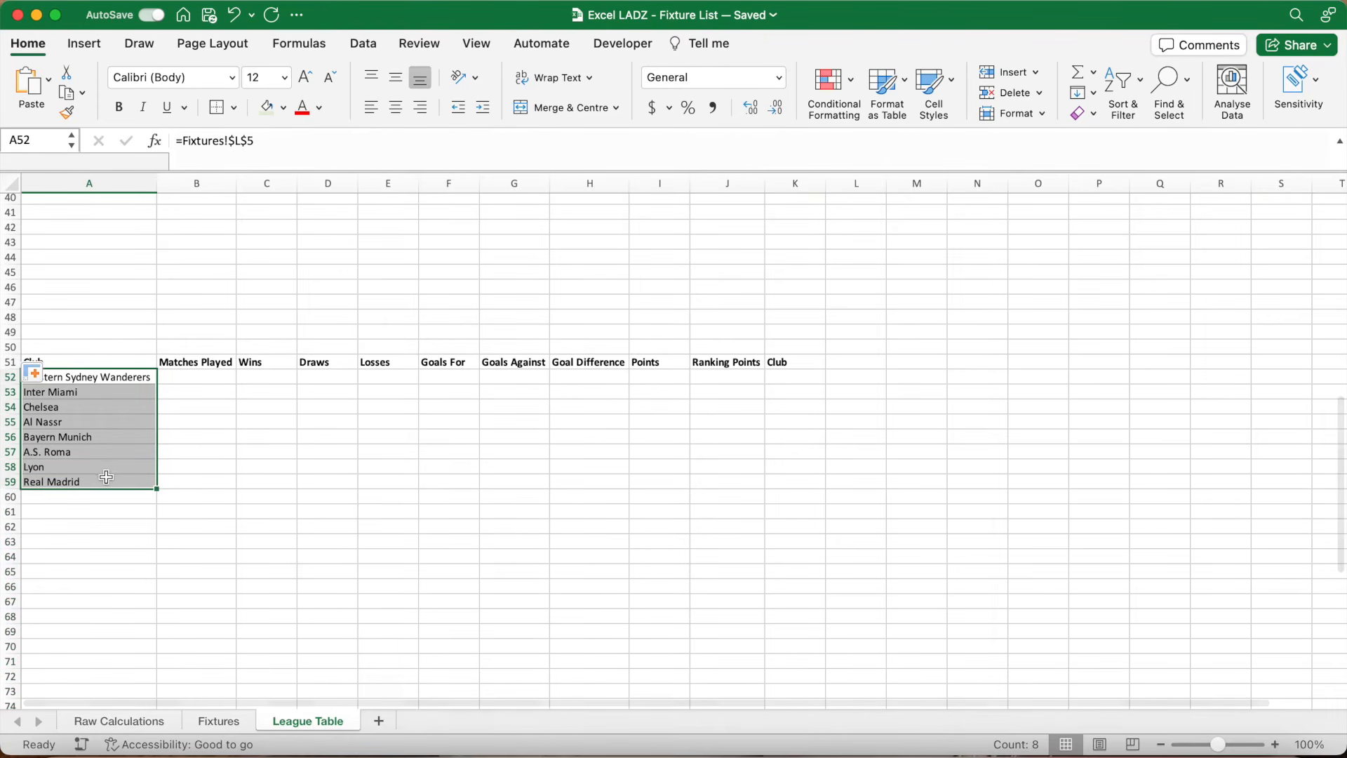
left_click(192, 379)
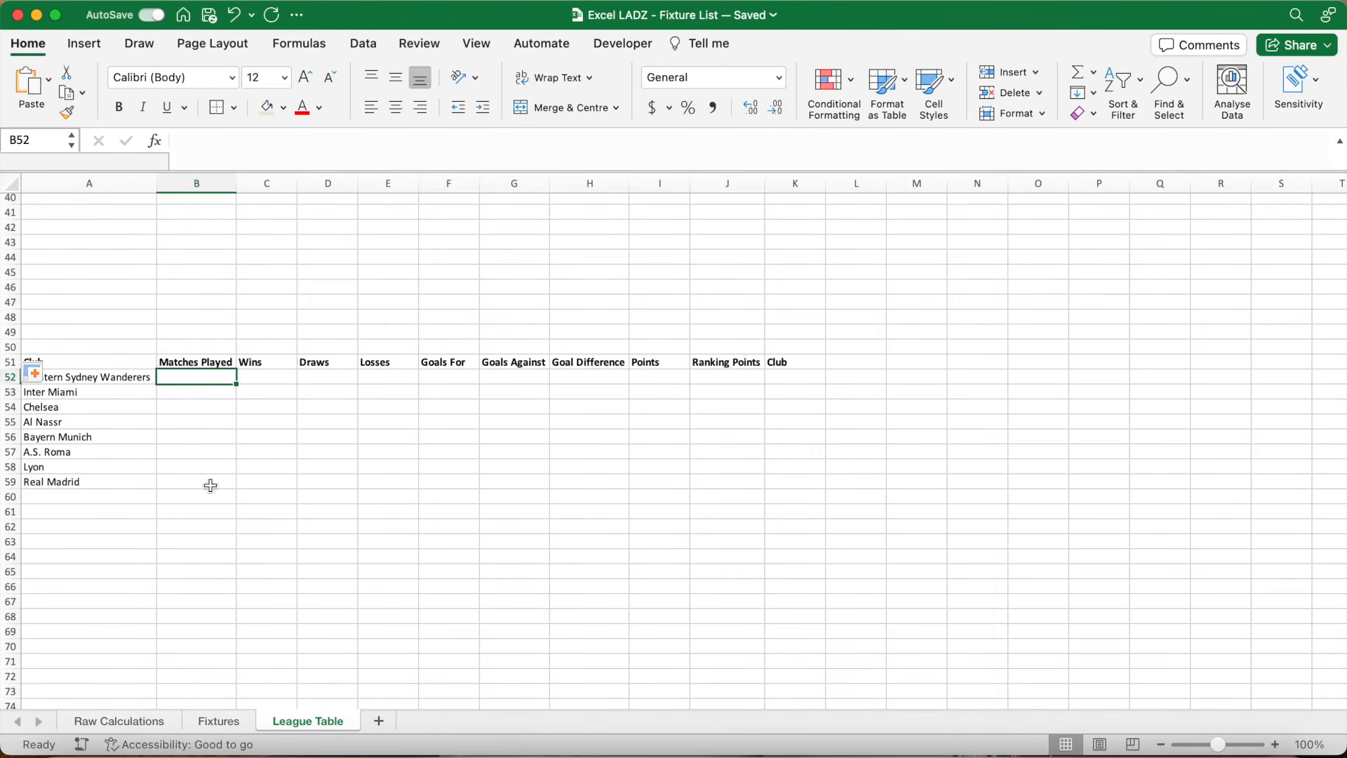
- Set the Teams value in L1 of the Fixtures sheet to 7 to test the club list
left_click(230, 722)
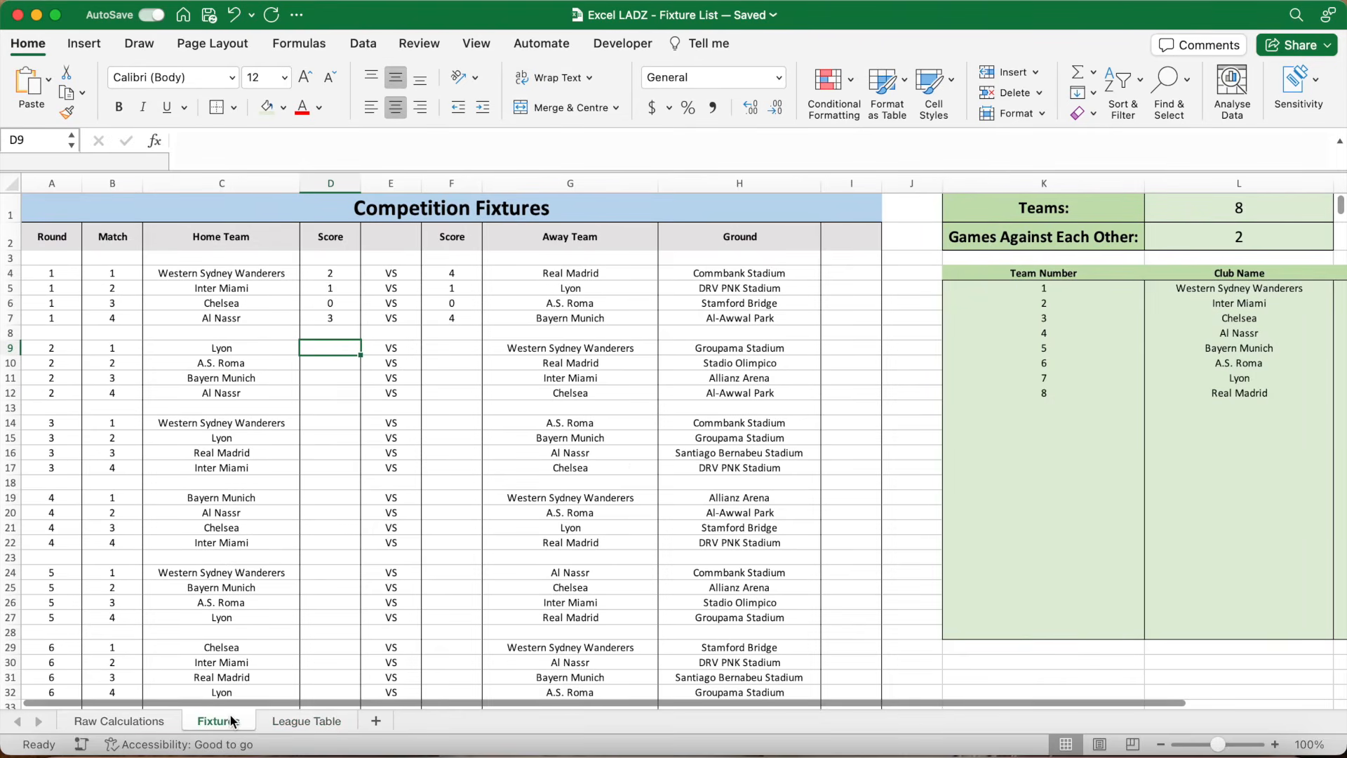
left_click(1200, 214)
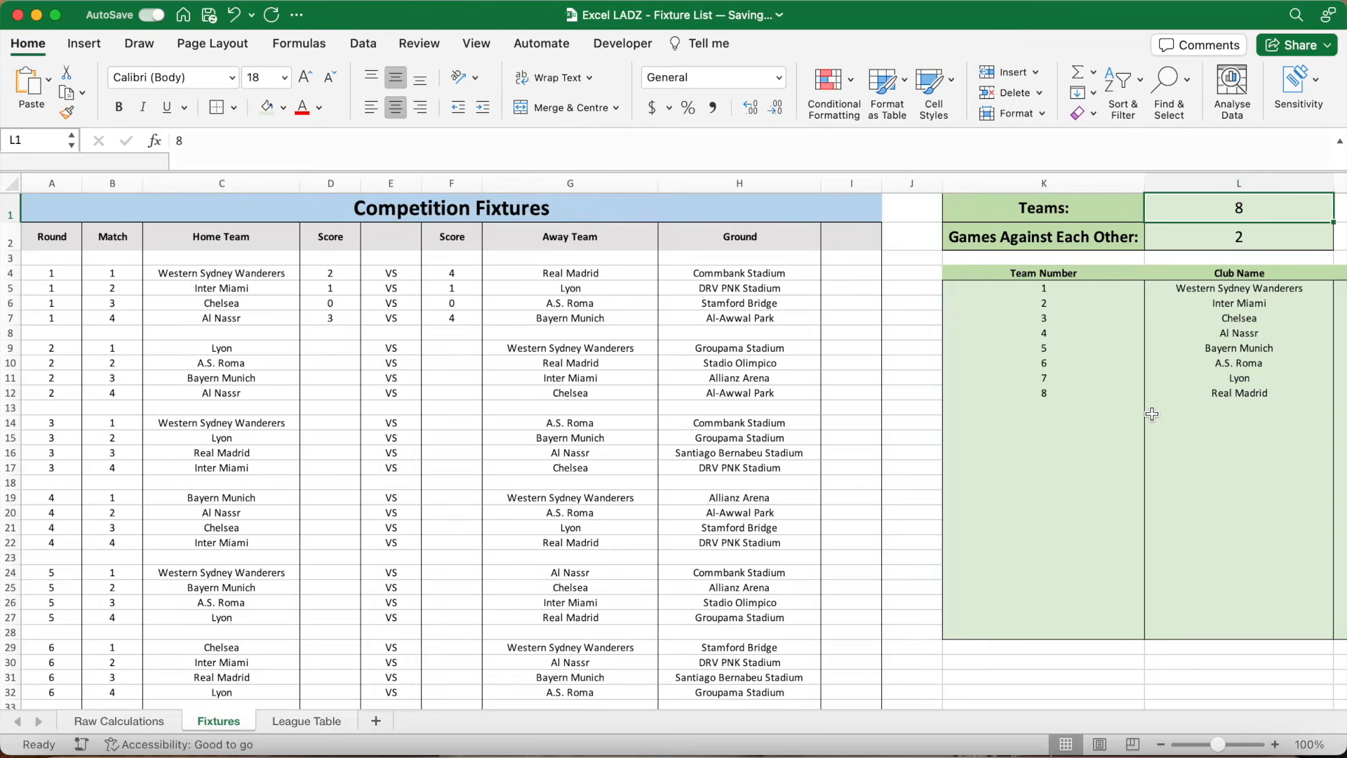
type("7")
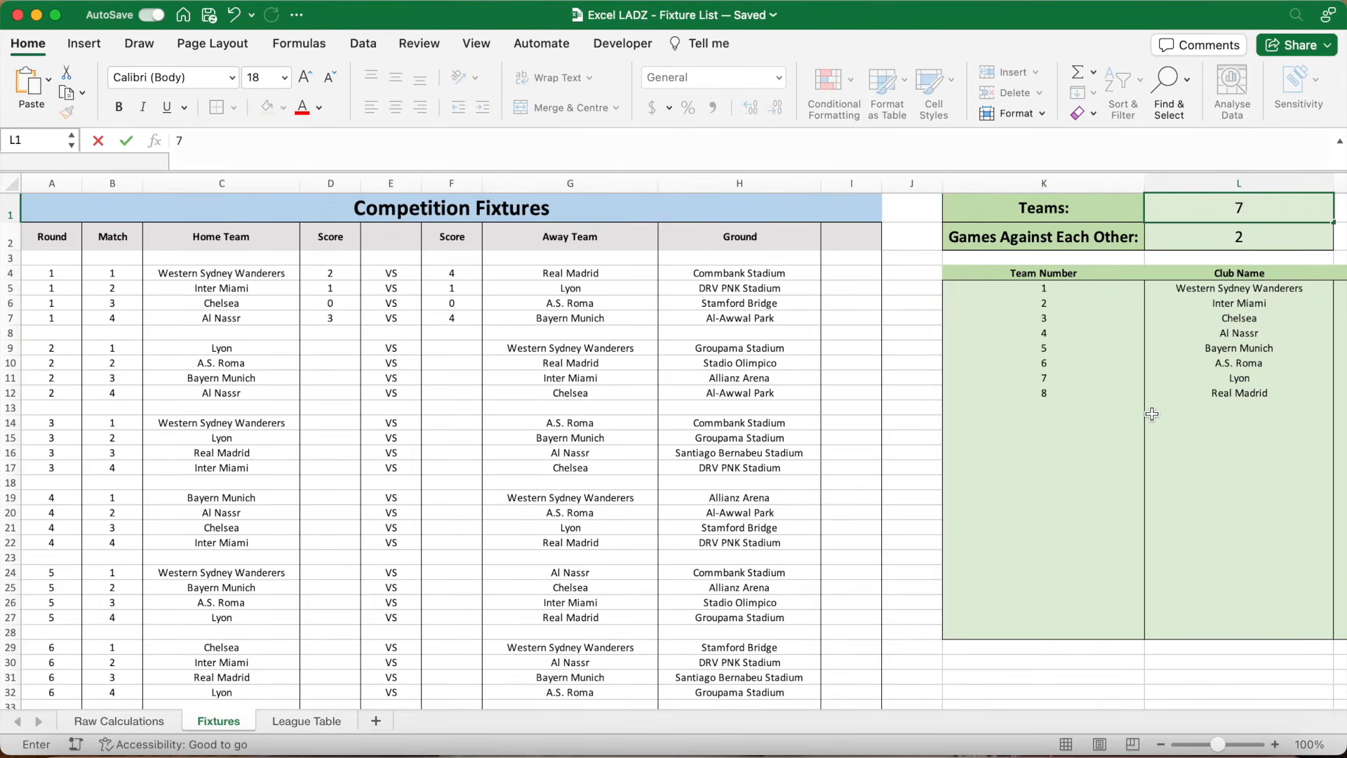
key("Return")
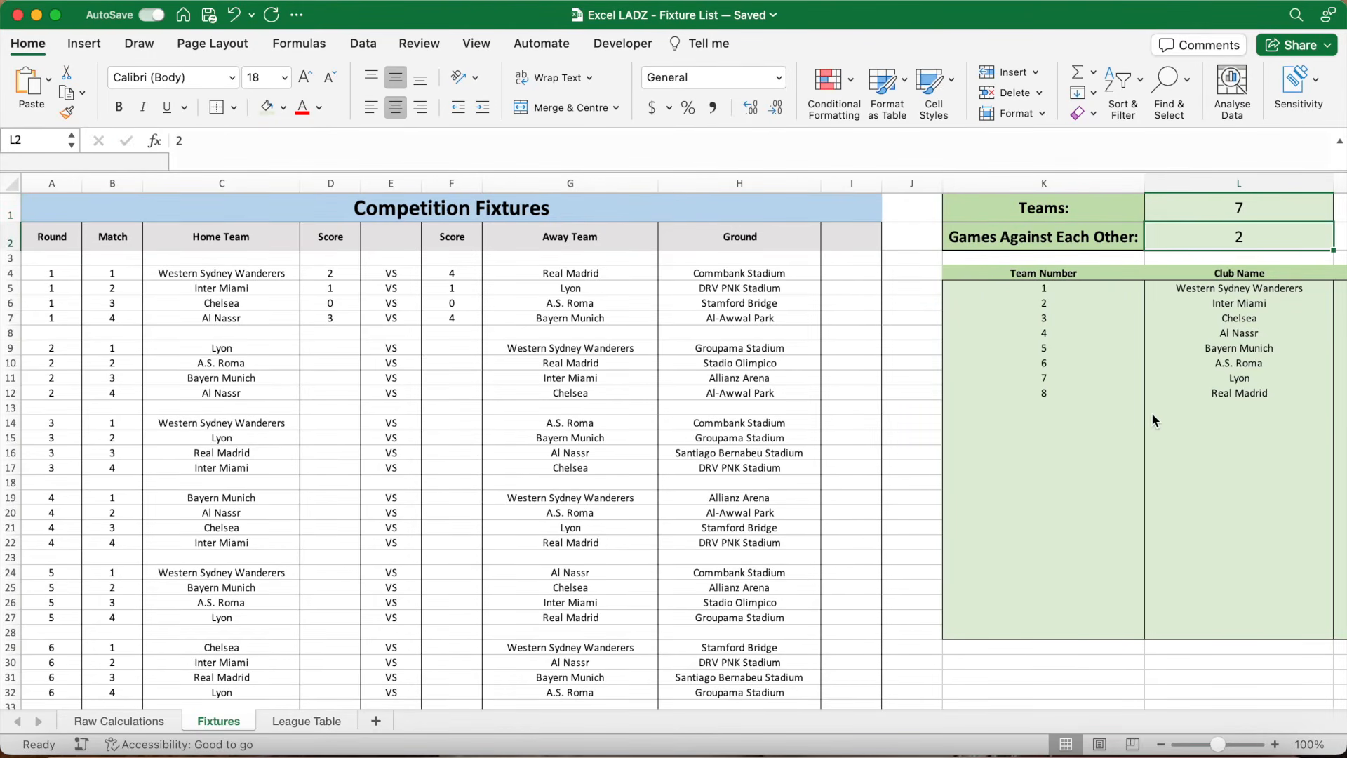
- Clear team 8's club name and home ground, enter BYE as its club name, and check the club list on the League Table sheet
scroll(1151, 411, "right", 3)
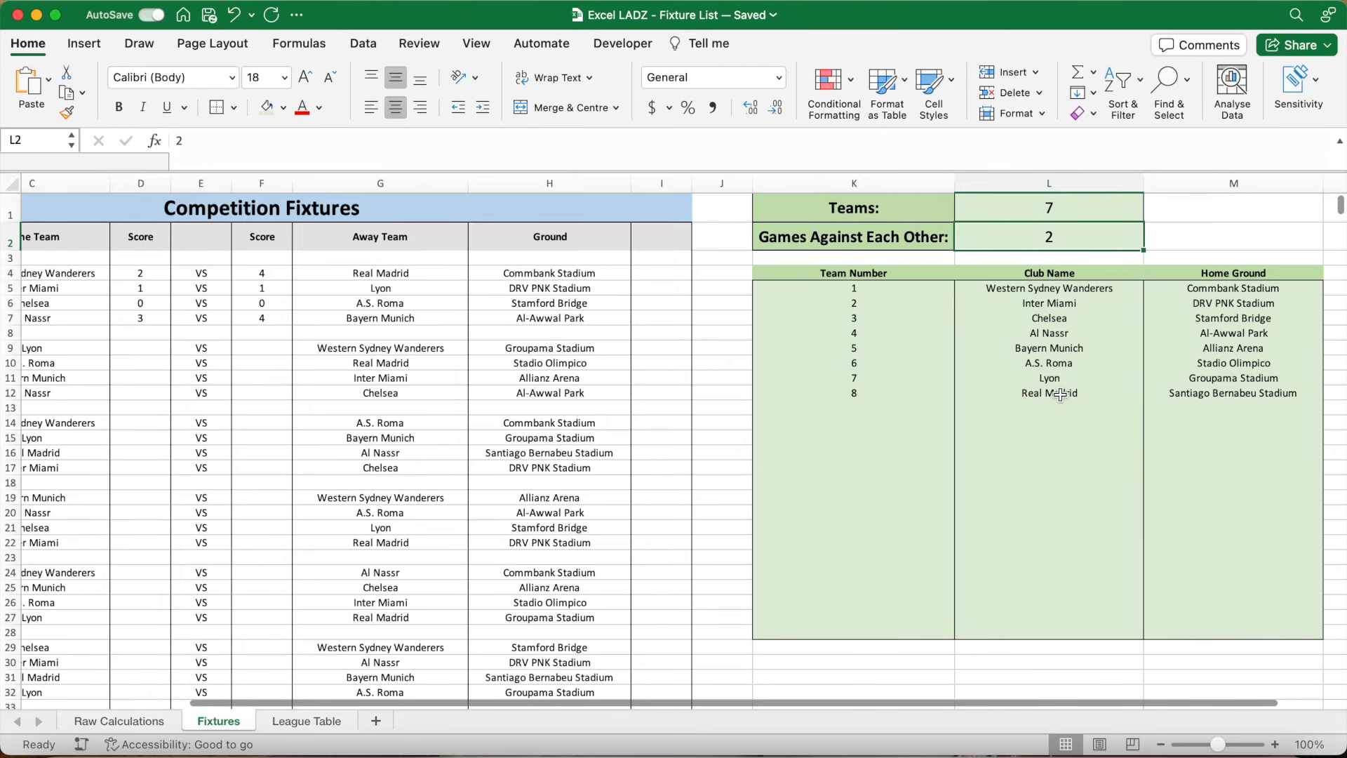
left_click_drag(1063, 395, 1228, 395)
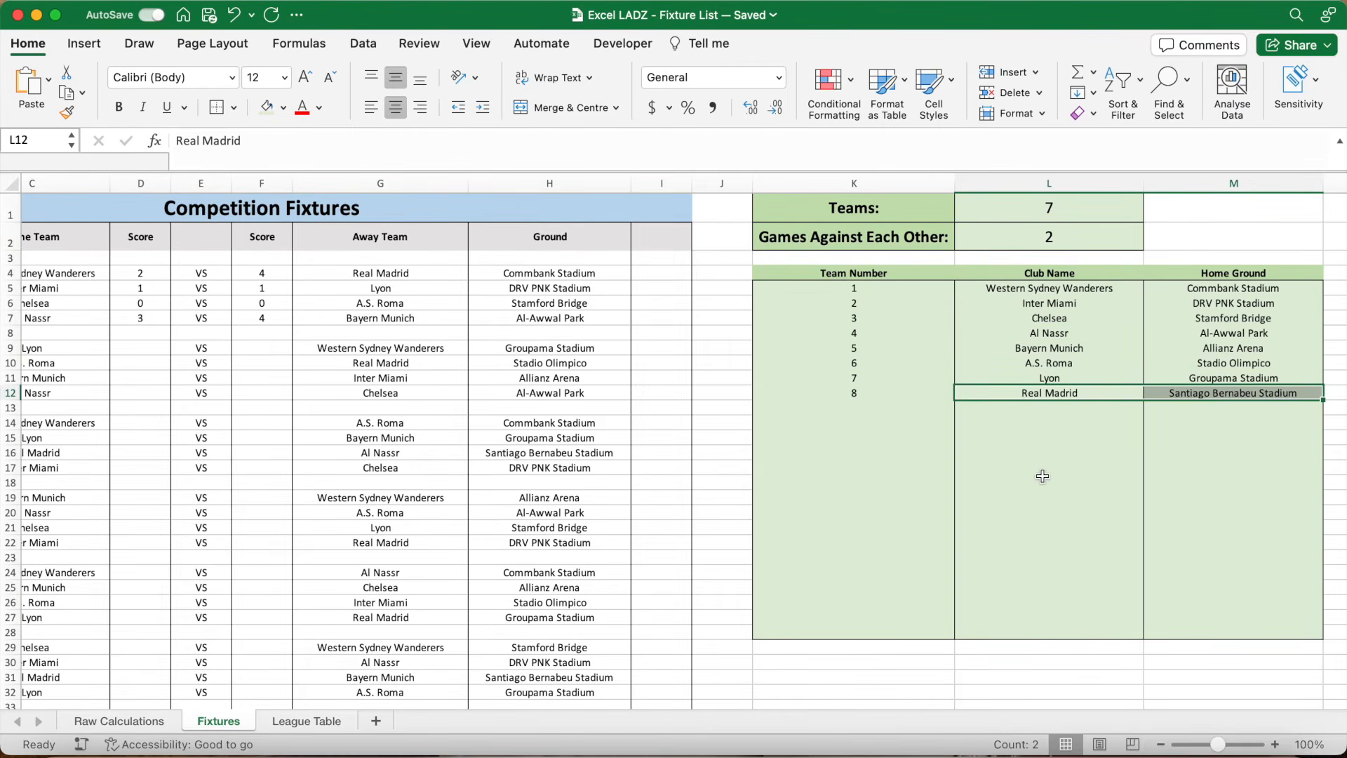
key("Delete")
type("BYE")
key("Return")
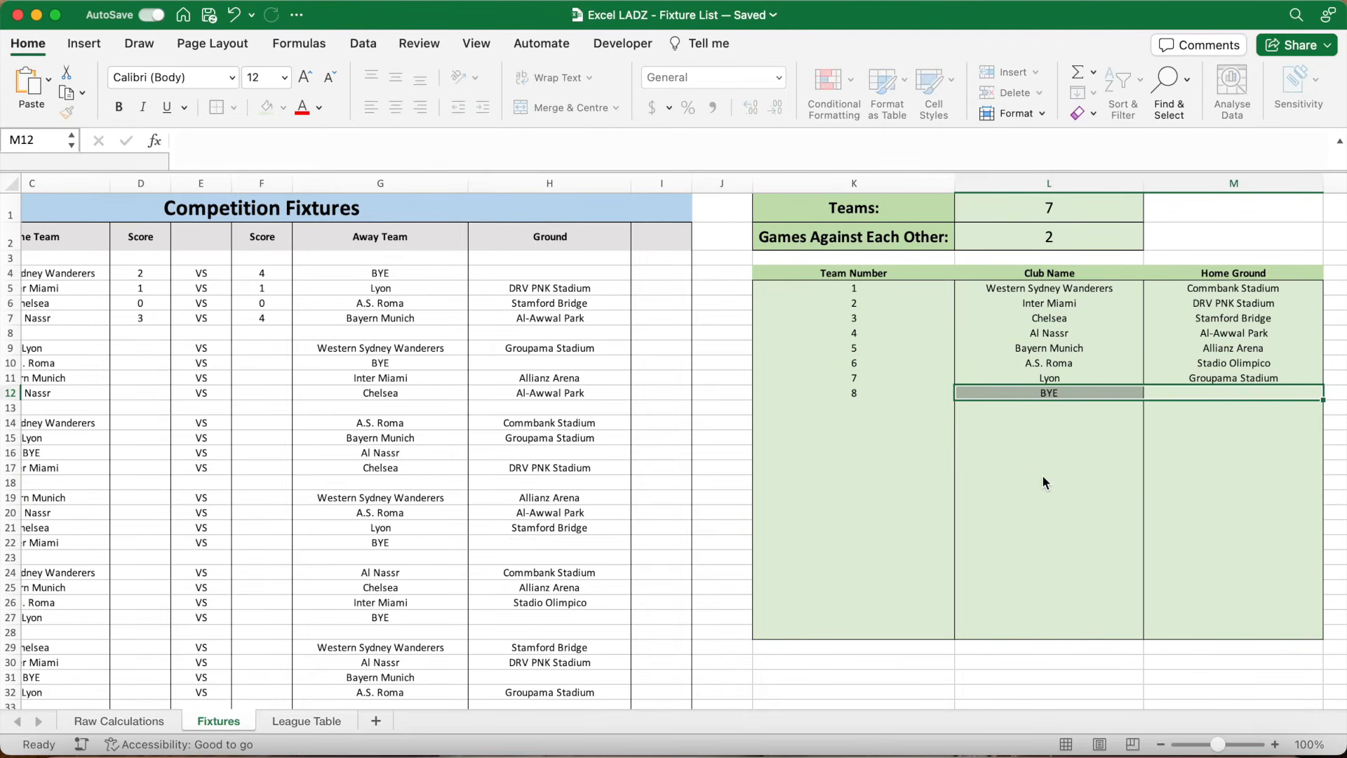
left_click(1035, 435)
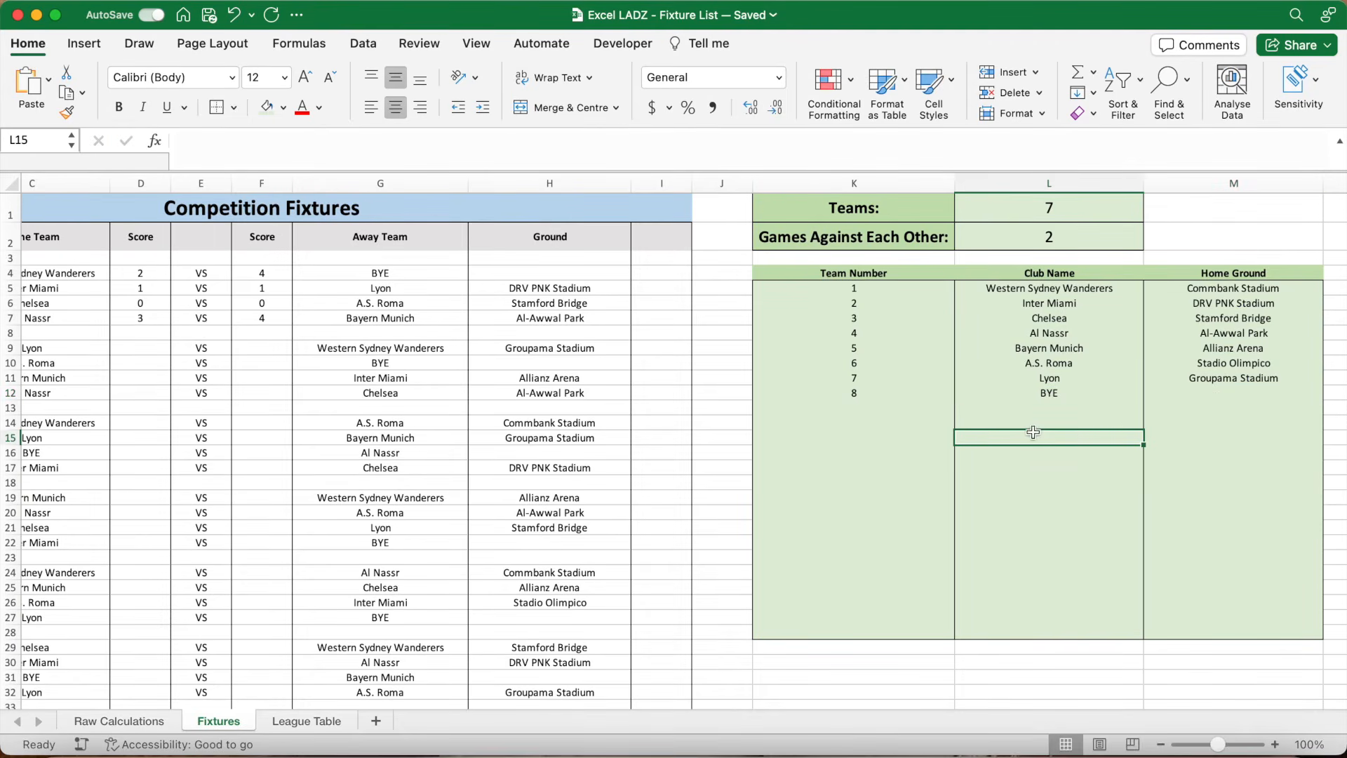
left_click(332, 722)
scroll(307, 634, "down", 2)
left_click_drag(103, 396, 102, 487)
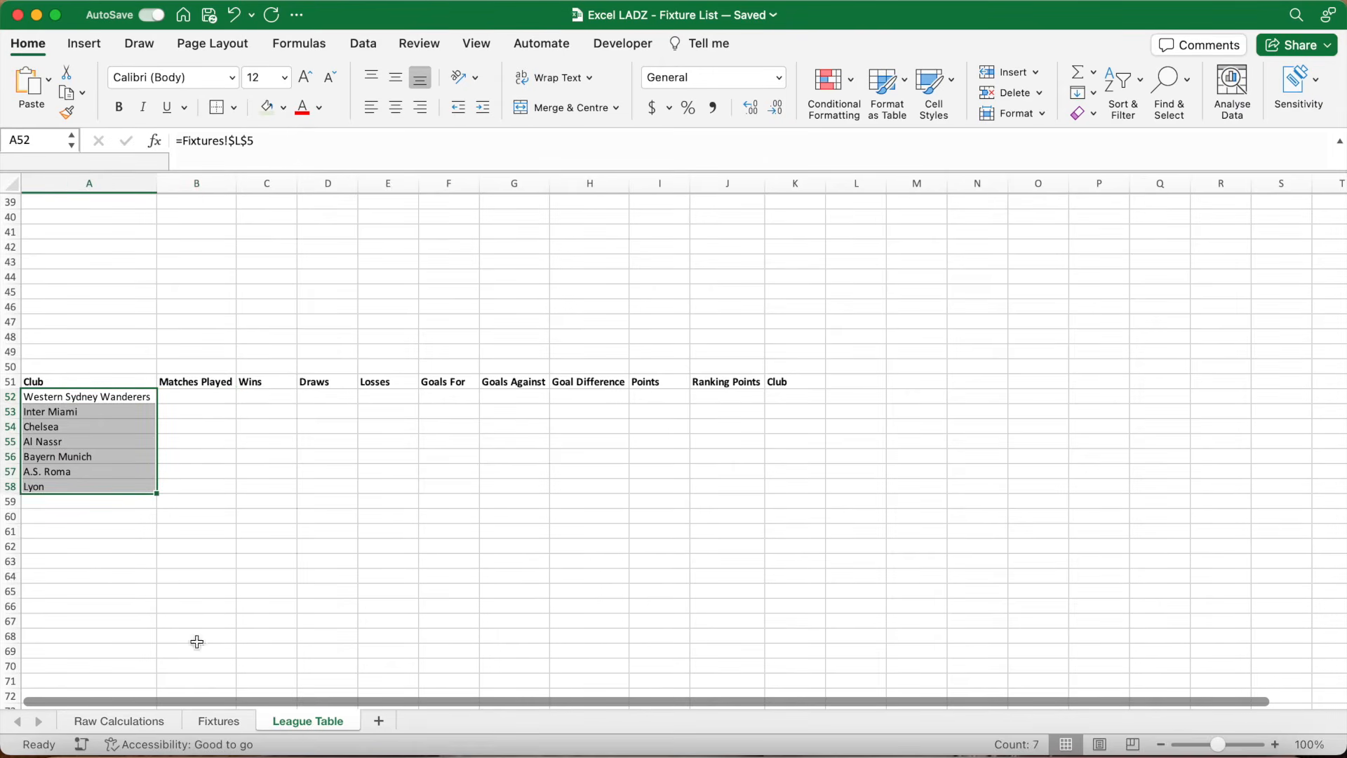
- Undo the BYE entry and the clearing of team 8 on the Fixtures sheet, set Teams to 8, and recheck the league club list
left_click(223, 721)
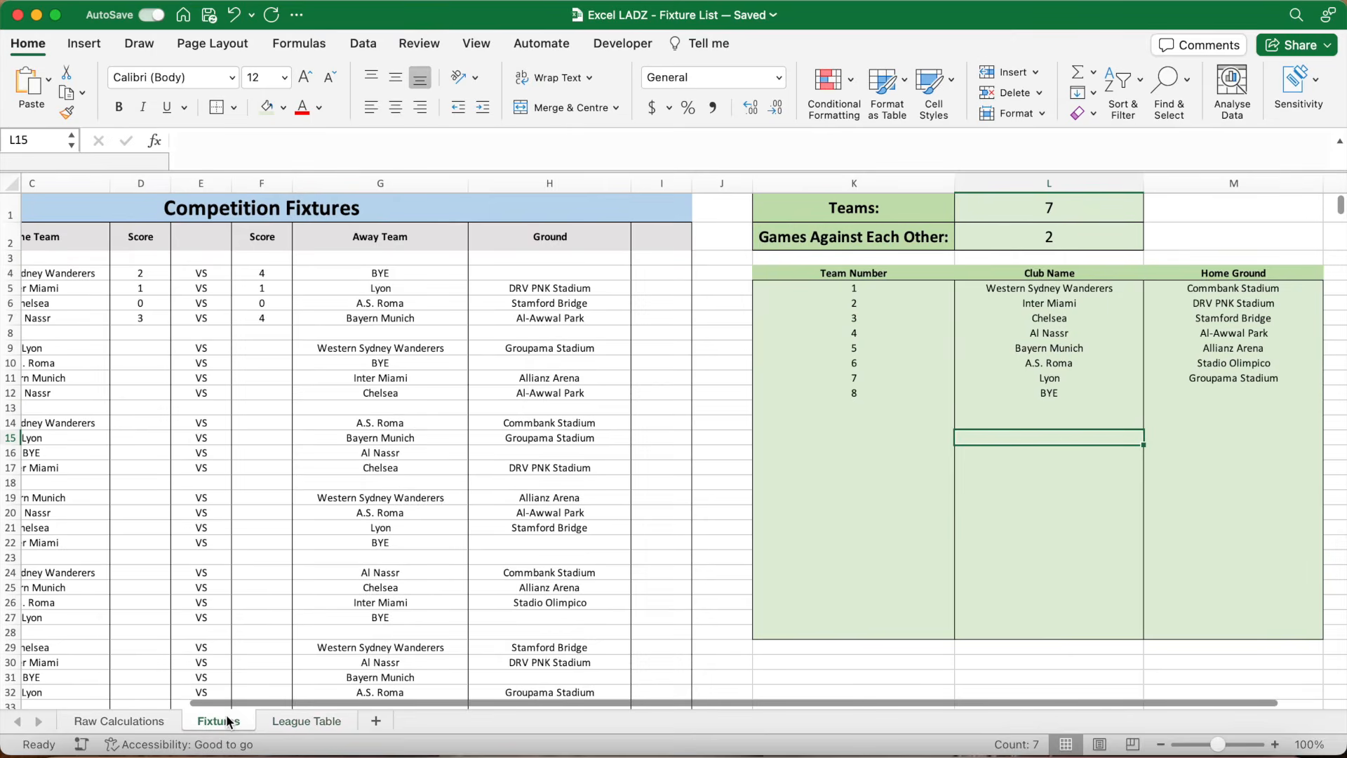
left_click(234, 15)
left_click(234, 15)
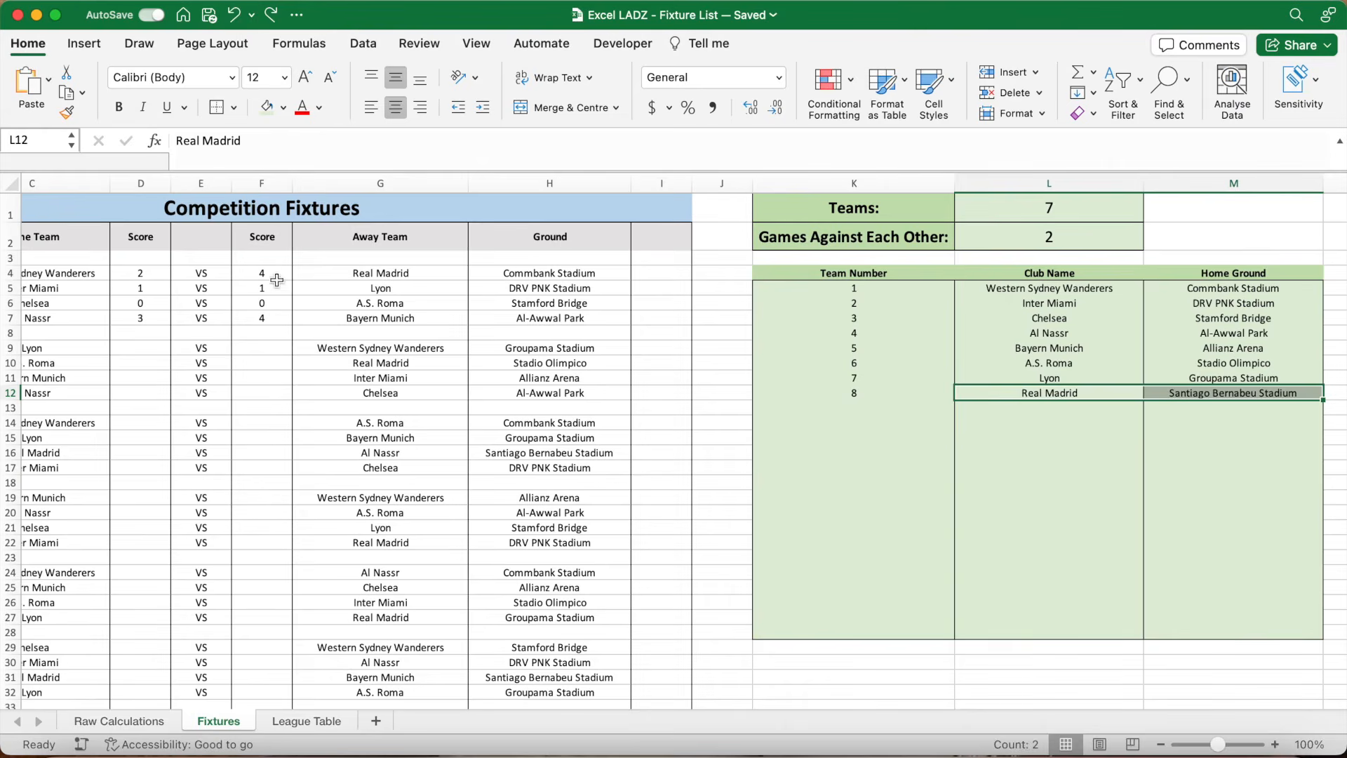
left_click(1090, 212)
type("8")
key("Return")
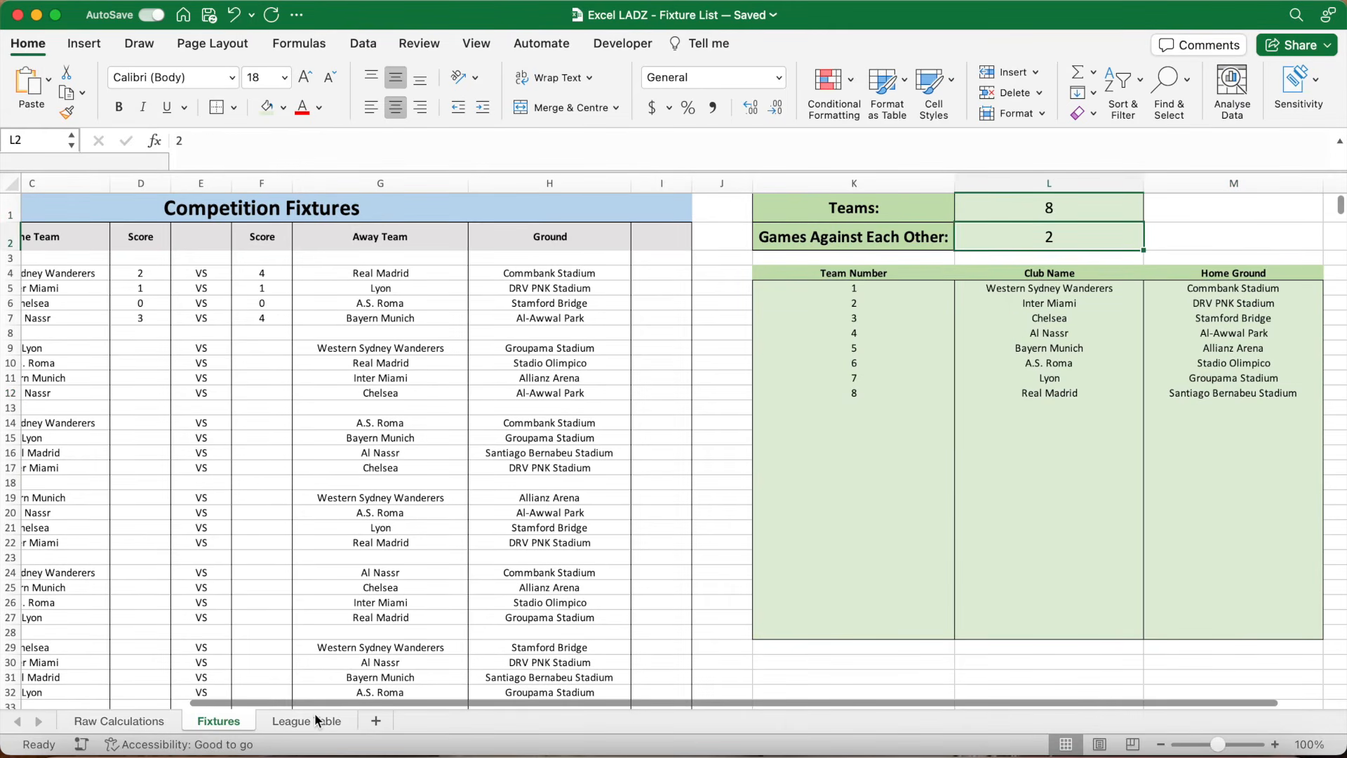
left_click(315, 715)
left_click(125, 505)
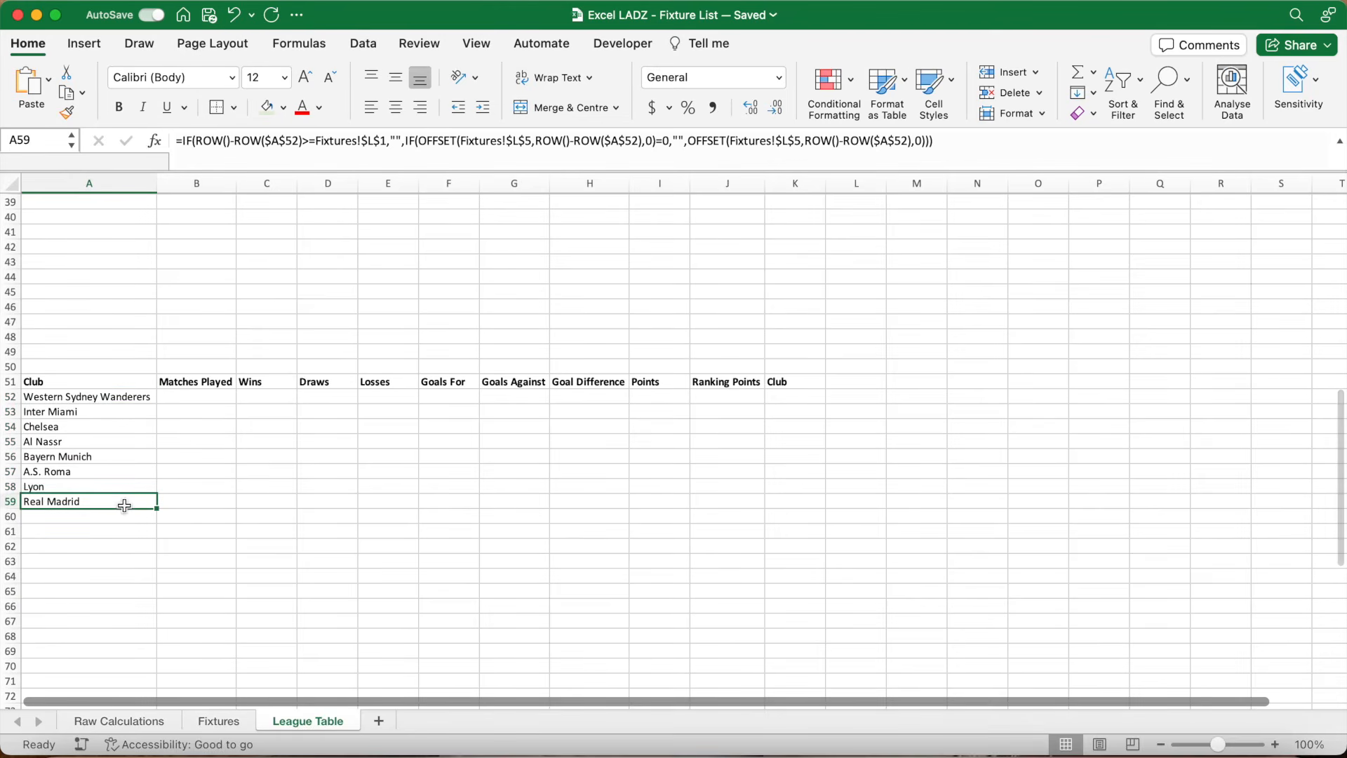
- Begin a formula in B52 under Matches Played with the non-empty club test =IF(LEN($A52)>0,
left_click(217, 399)
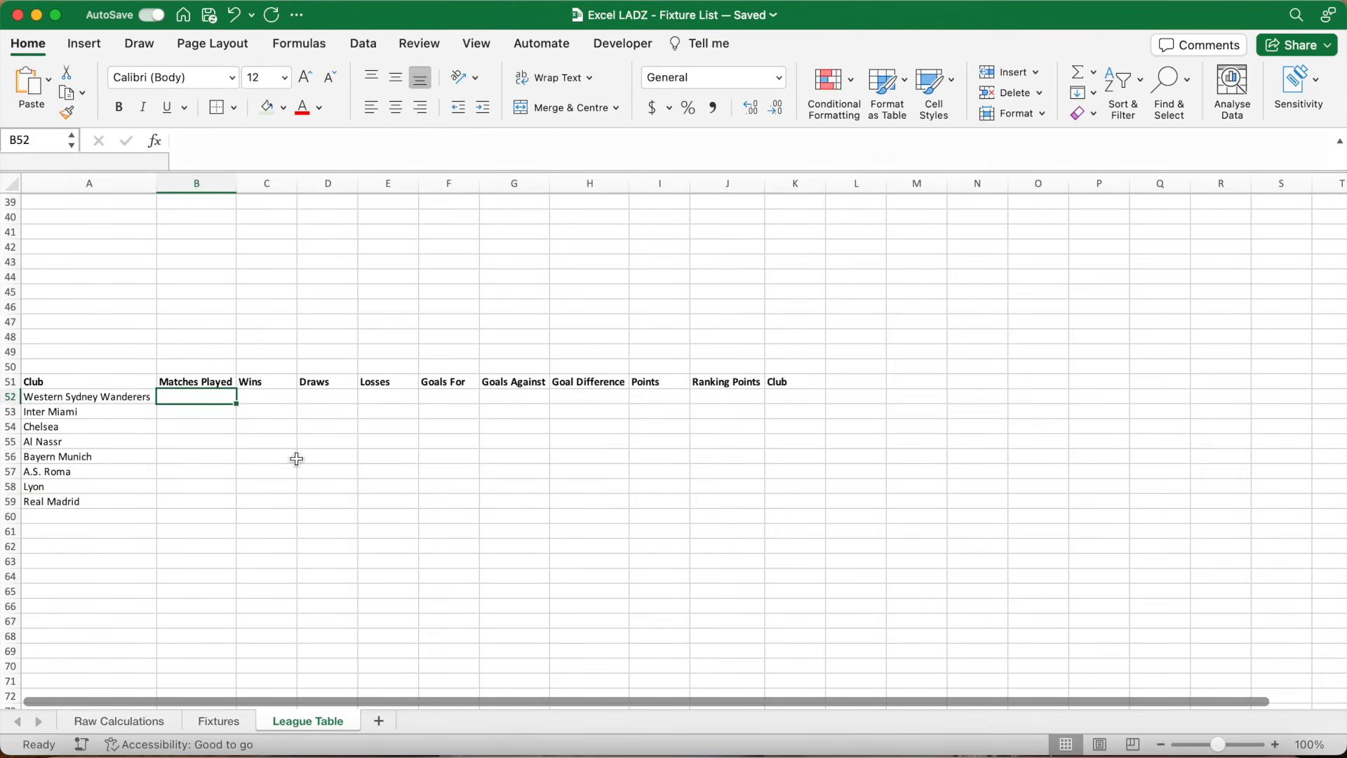
scroll(296, 459, "up", 2)
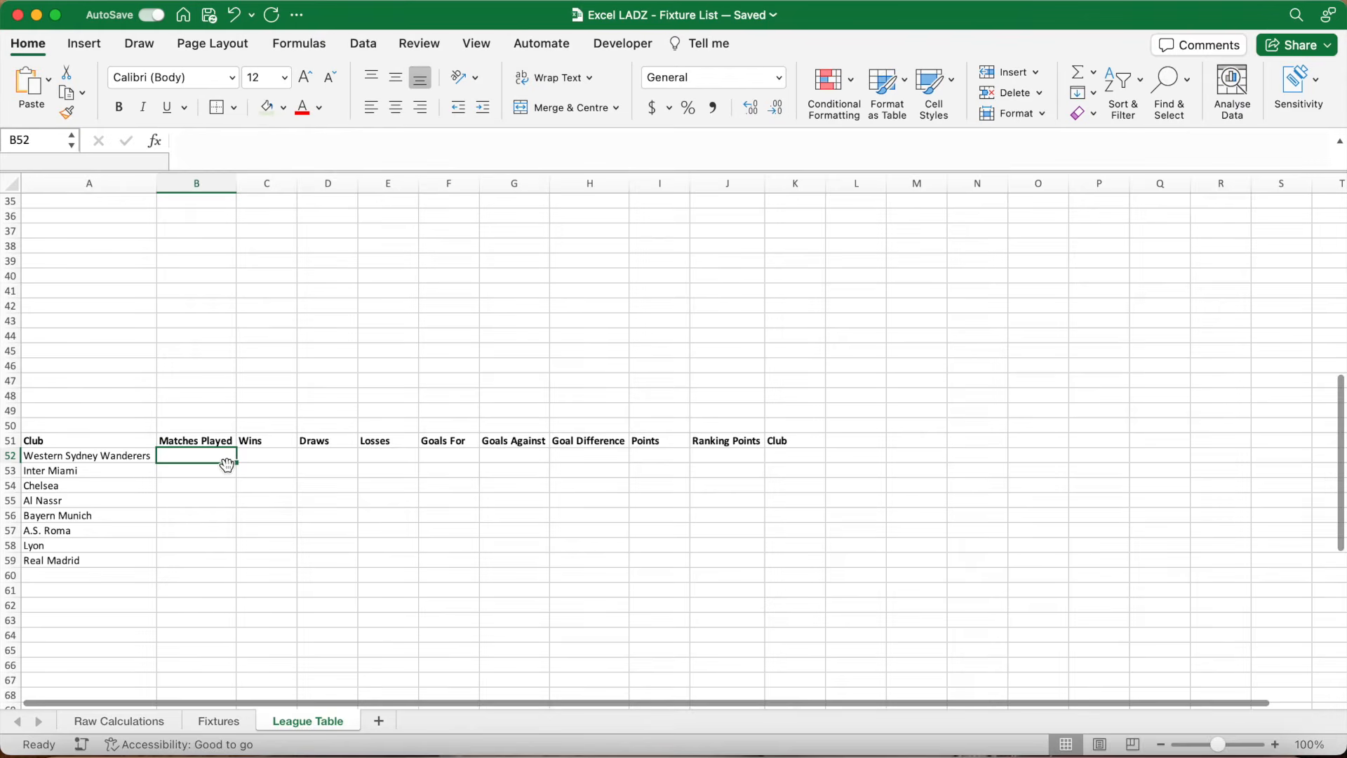
left_click(275, 152)
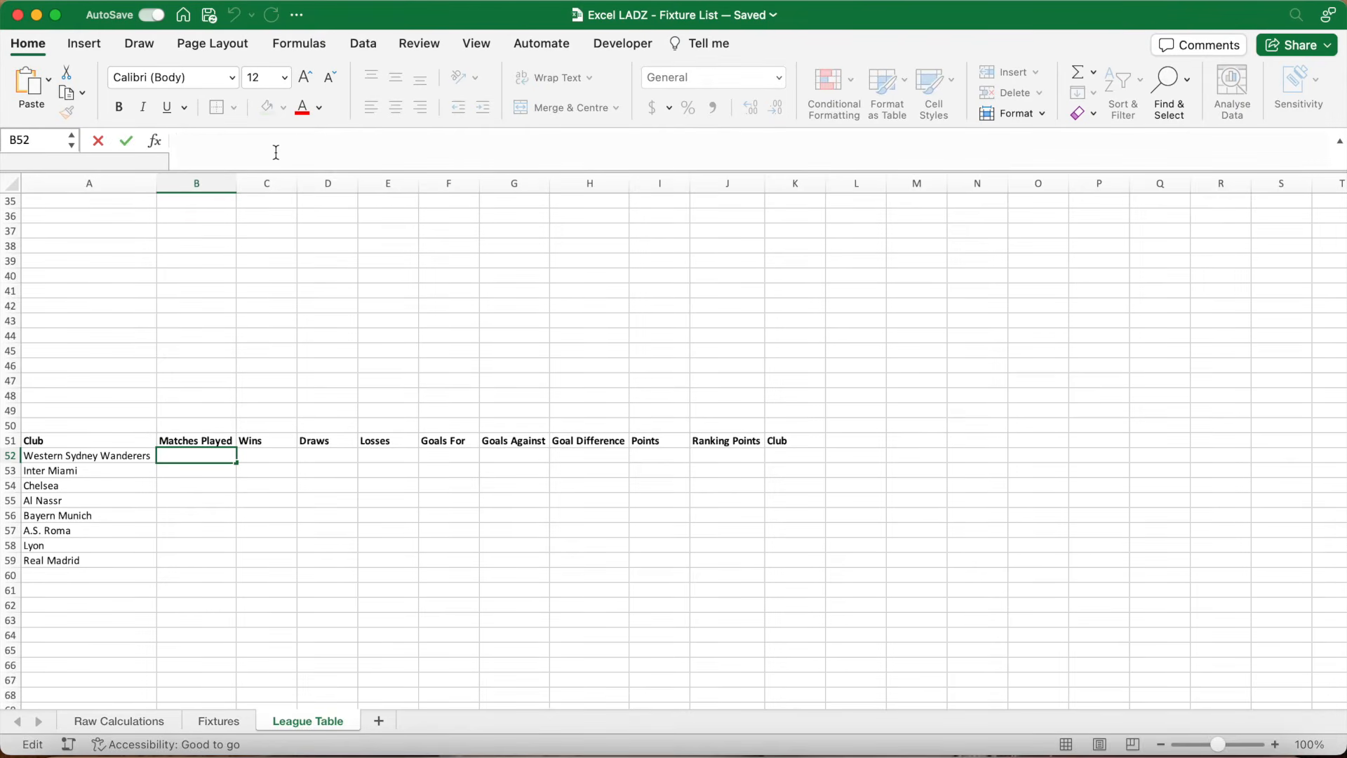
type("=IF(")
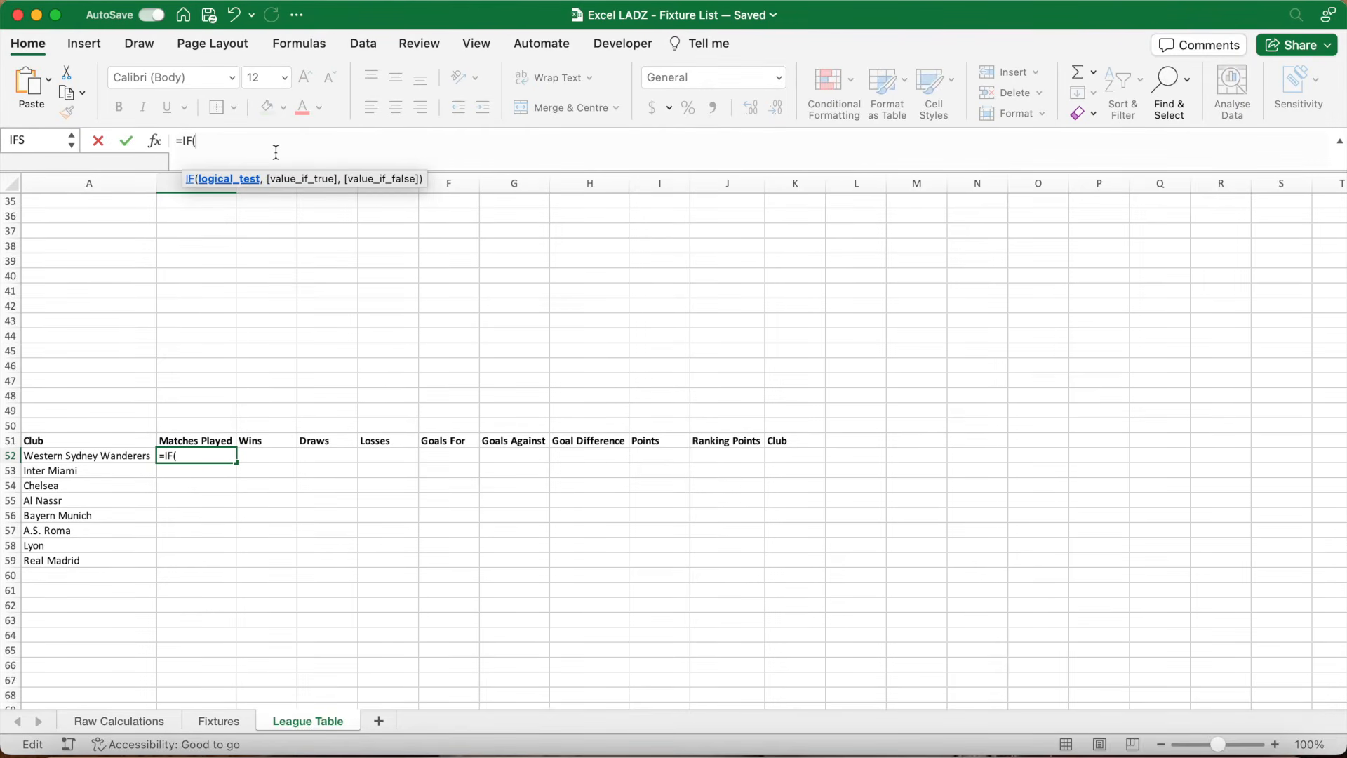
type("LEN(")
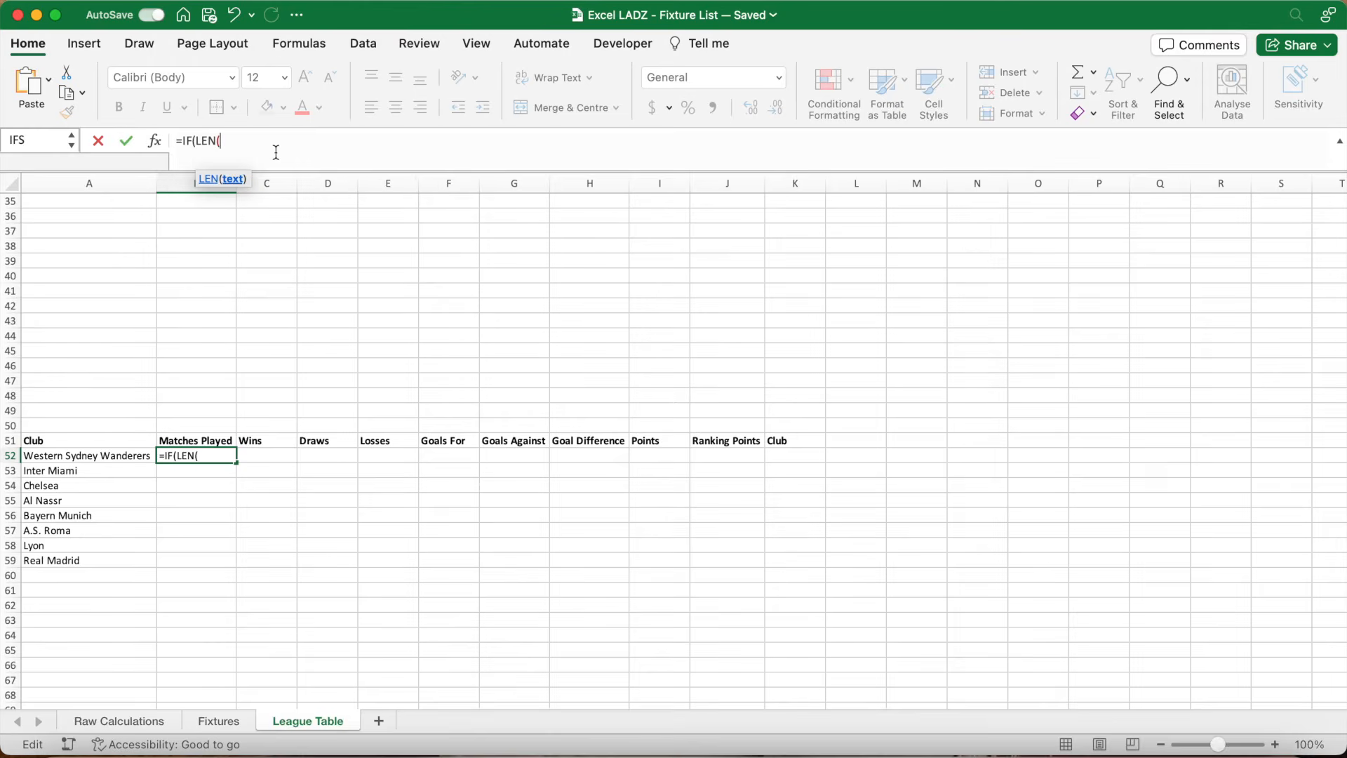
type("$A52")
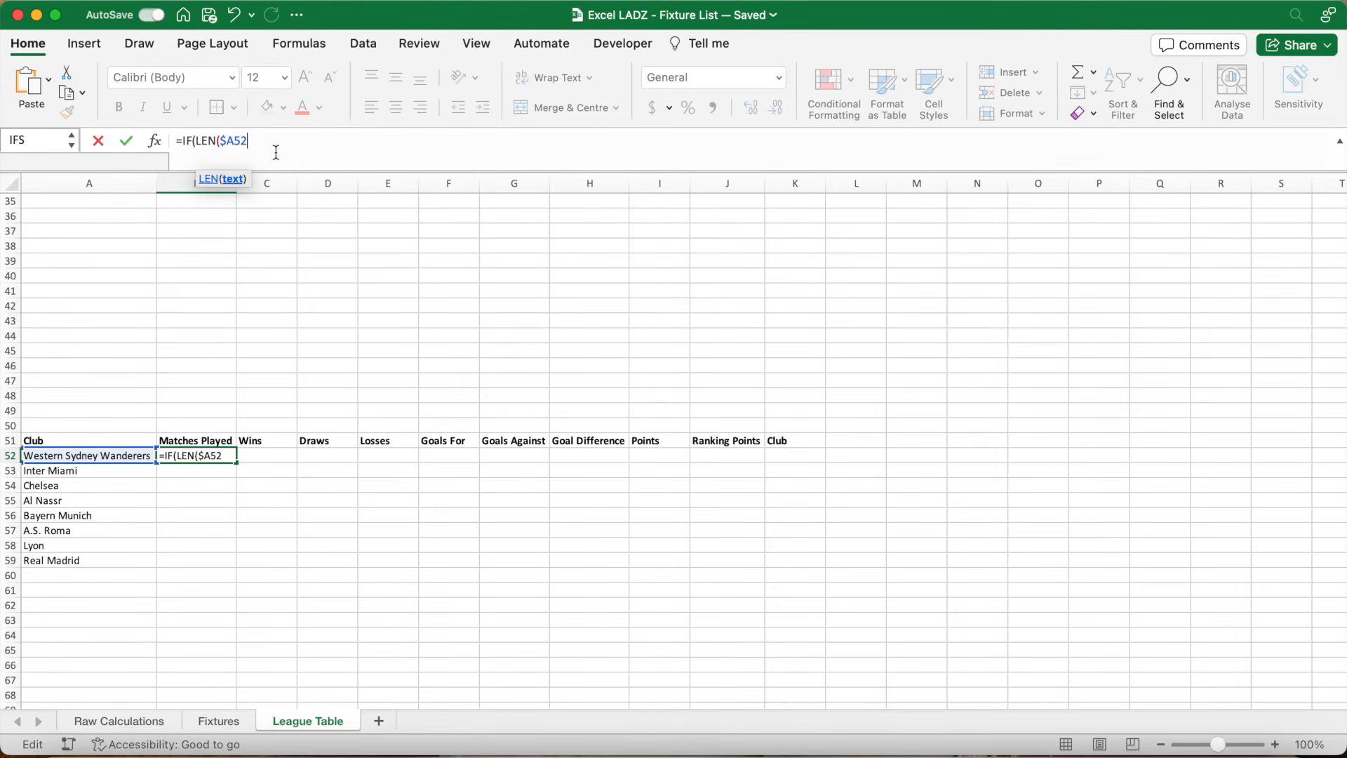
type(")>0,")
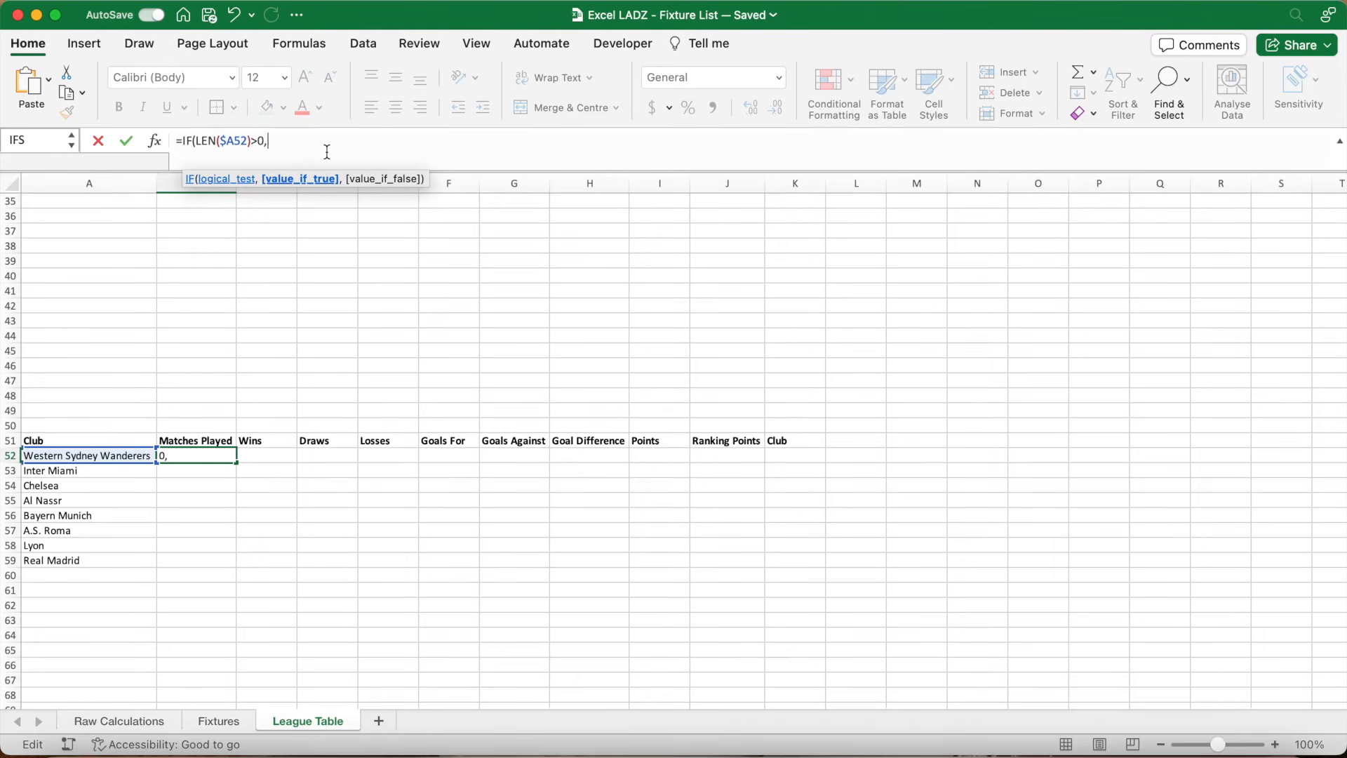
- Add a SUMPRODUCT to the B52 formula whose first condition matches the club to the home teams, ($A52=home_team)
type("SUMPRODUC")
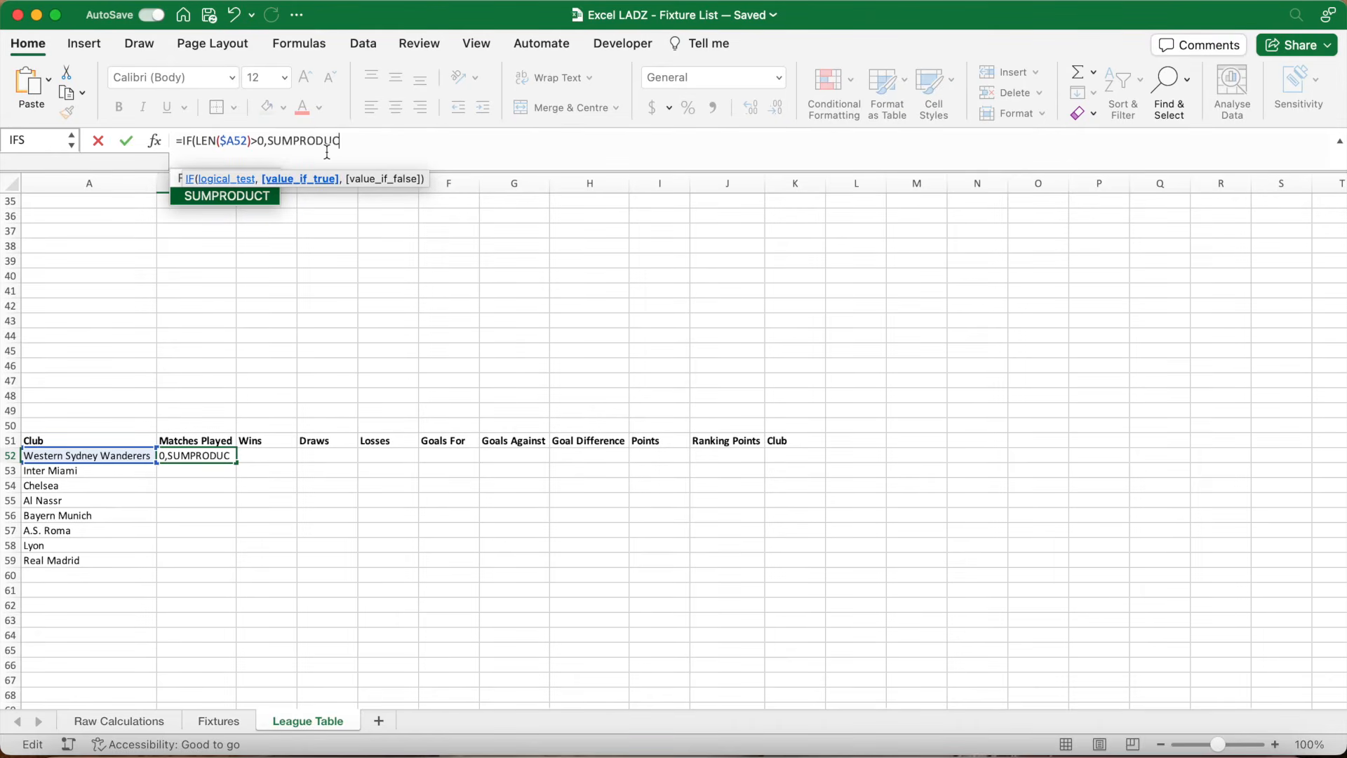
type("T(")
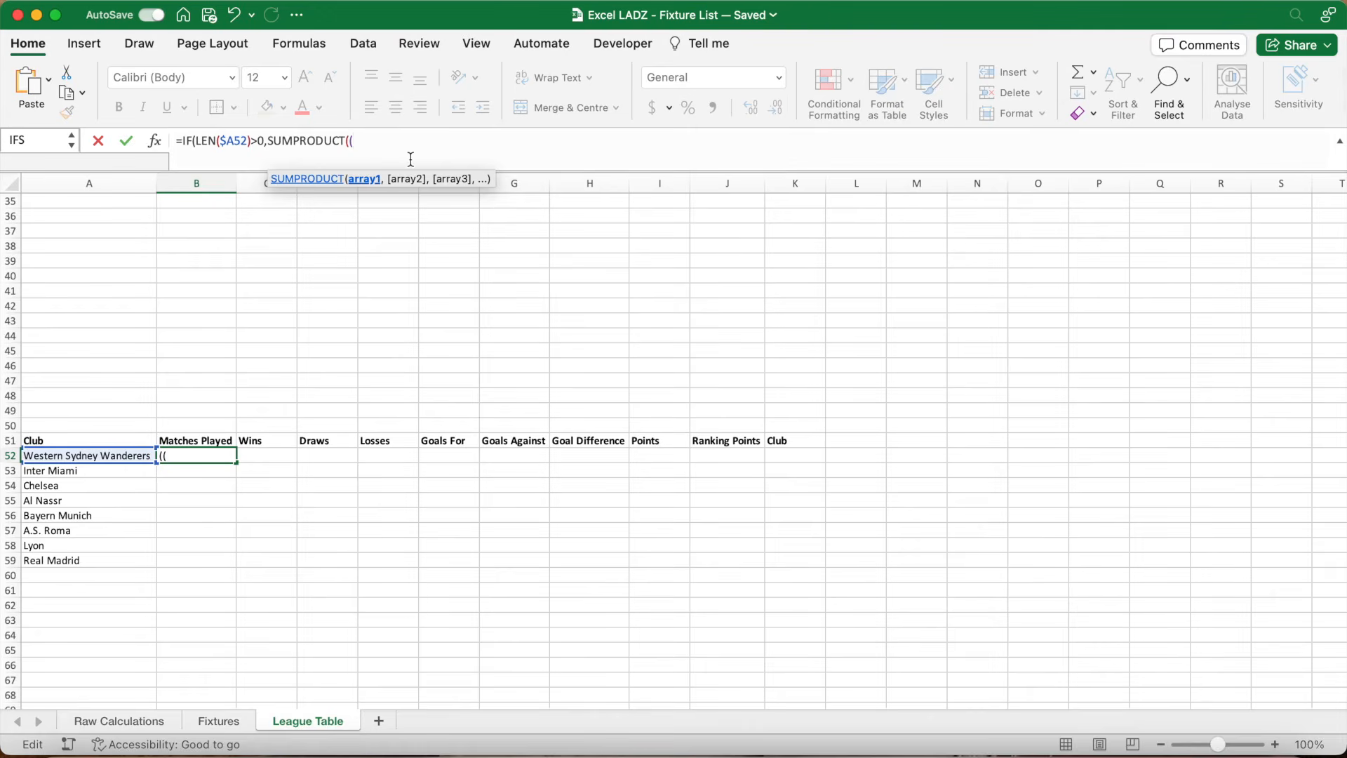
type("($A$52")
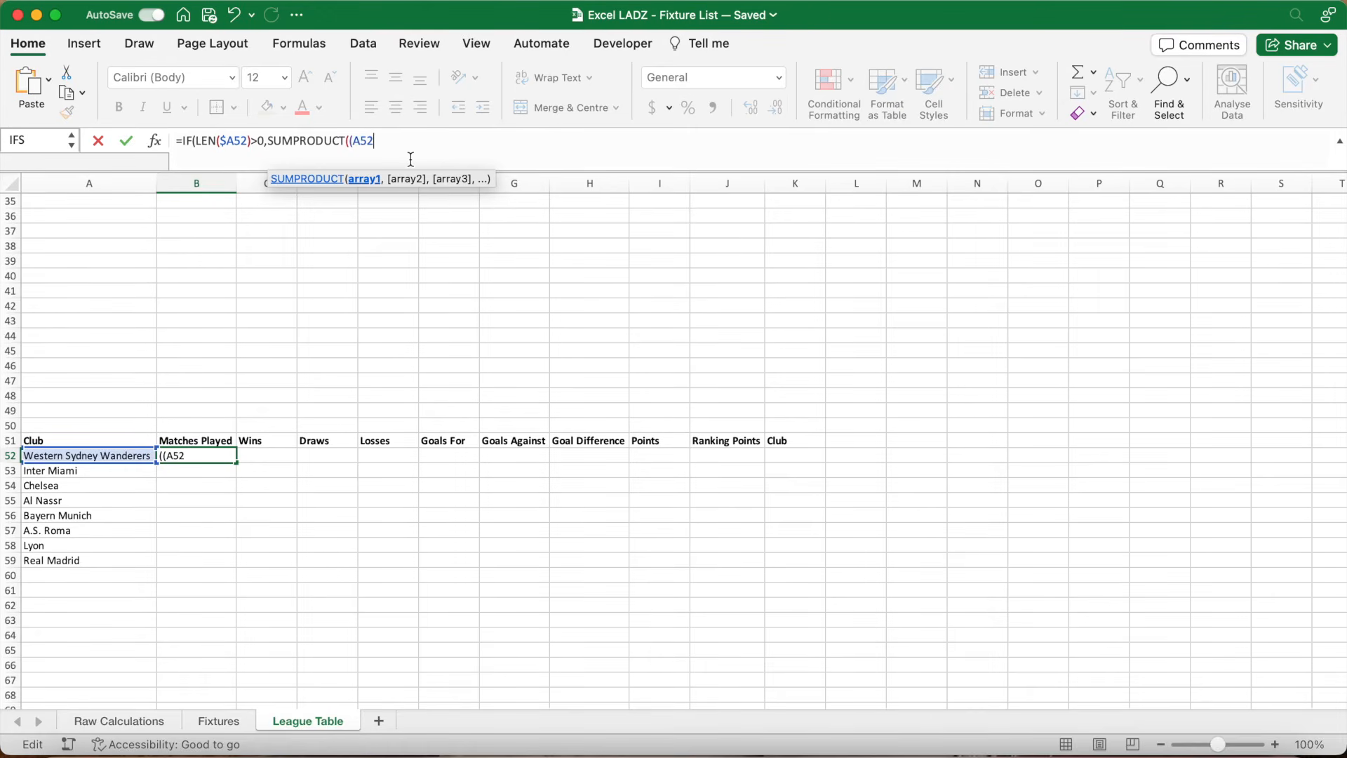
key("super+t")
key("super+t")
type("=h")
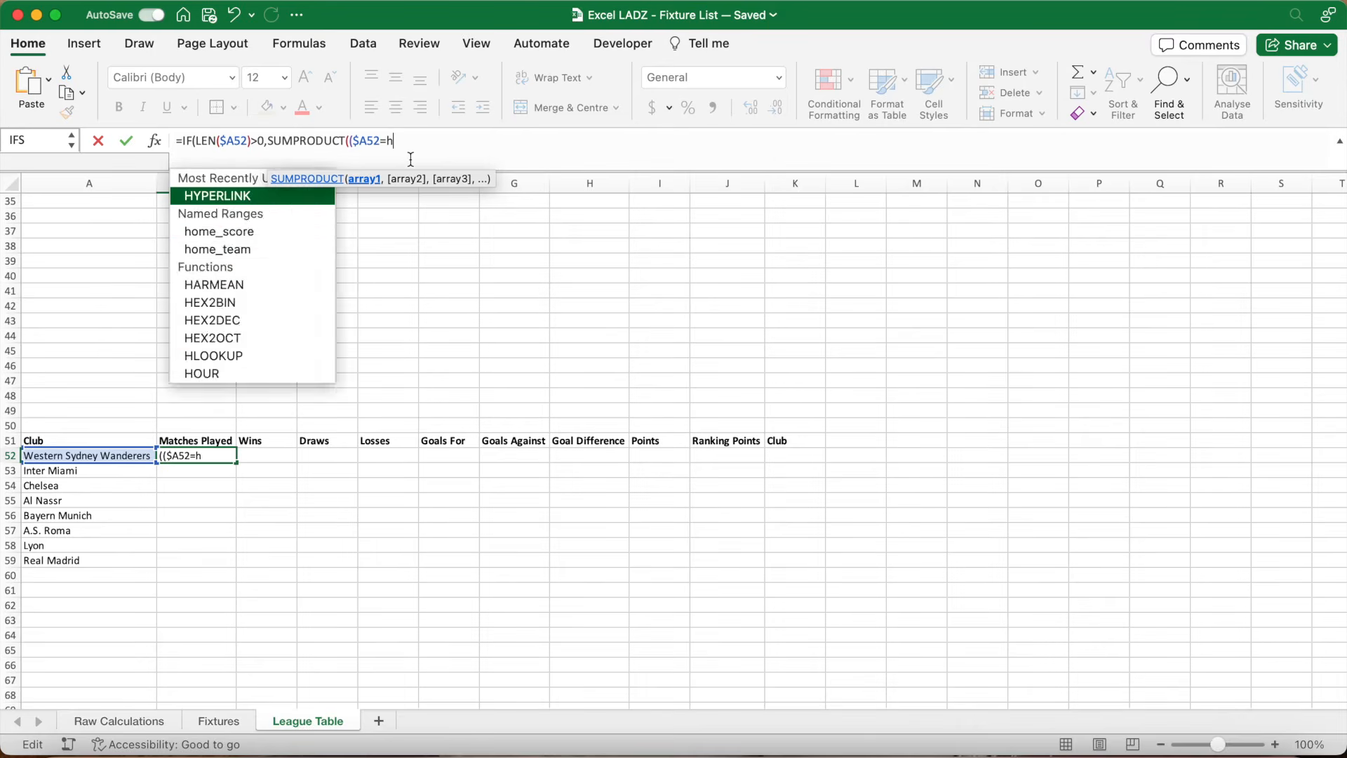
type("ome_team")
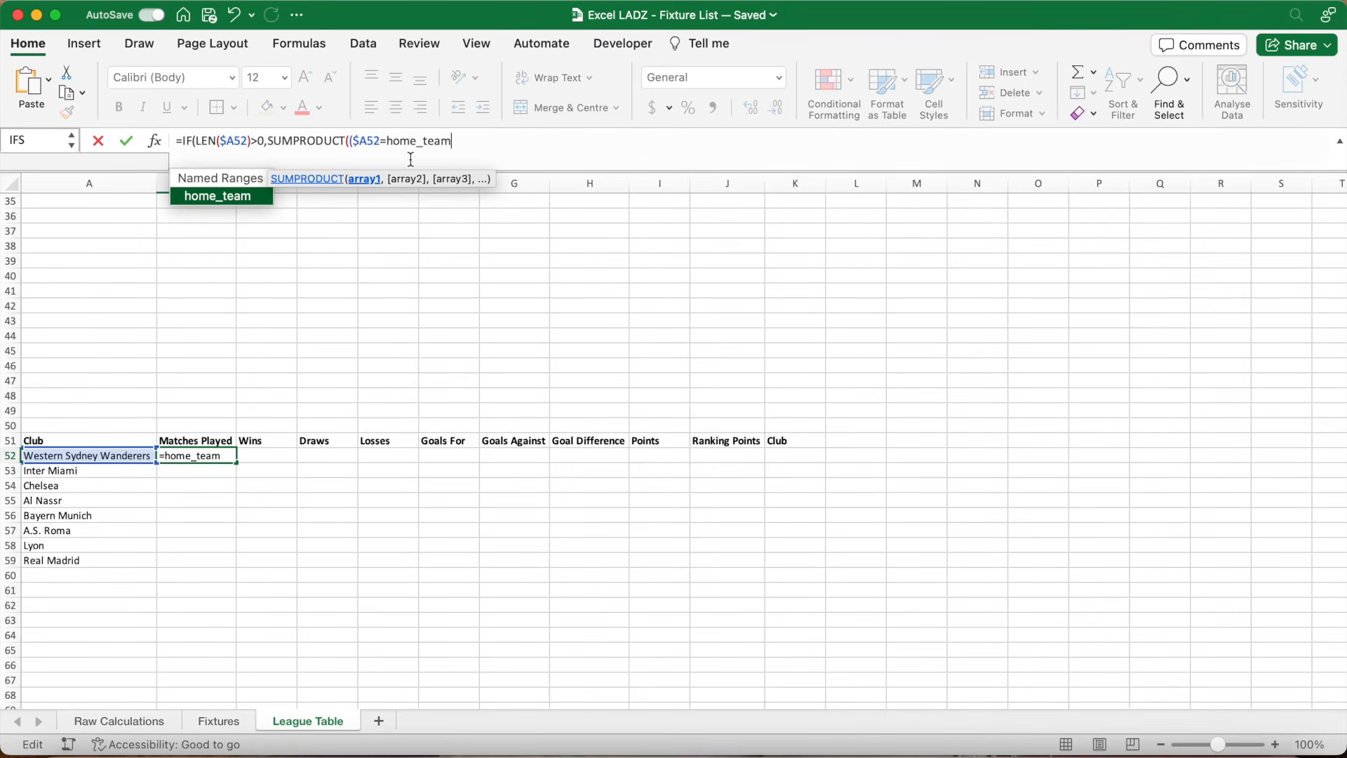
type(")")
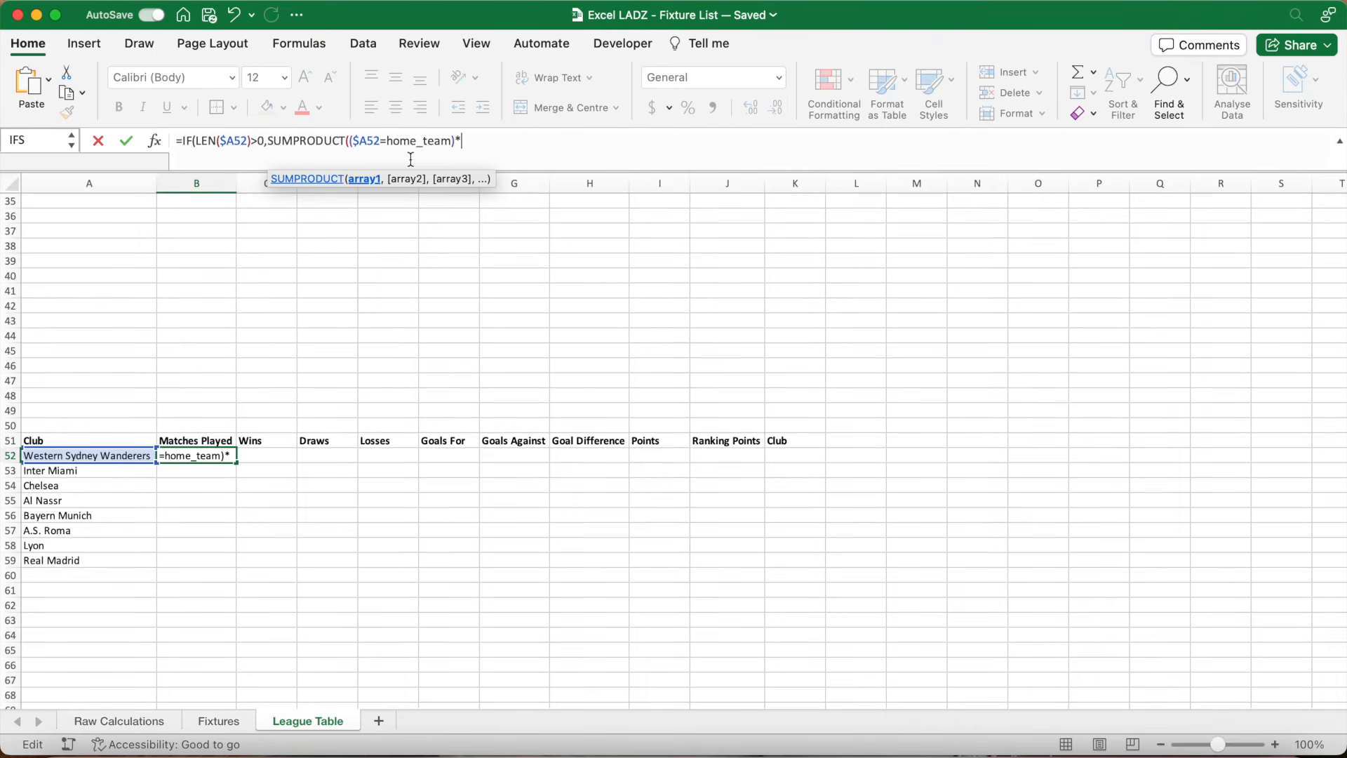
- Multiply the home-team condition by (ISNUMBER(home_score)=TRUE) and close the SUMPRODUCT
type("*(ISNUMBER")
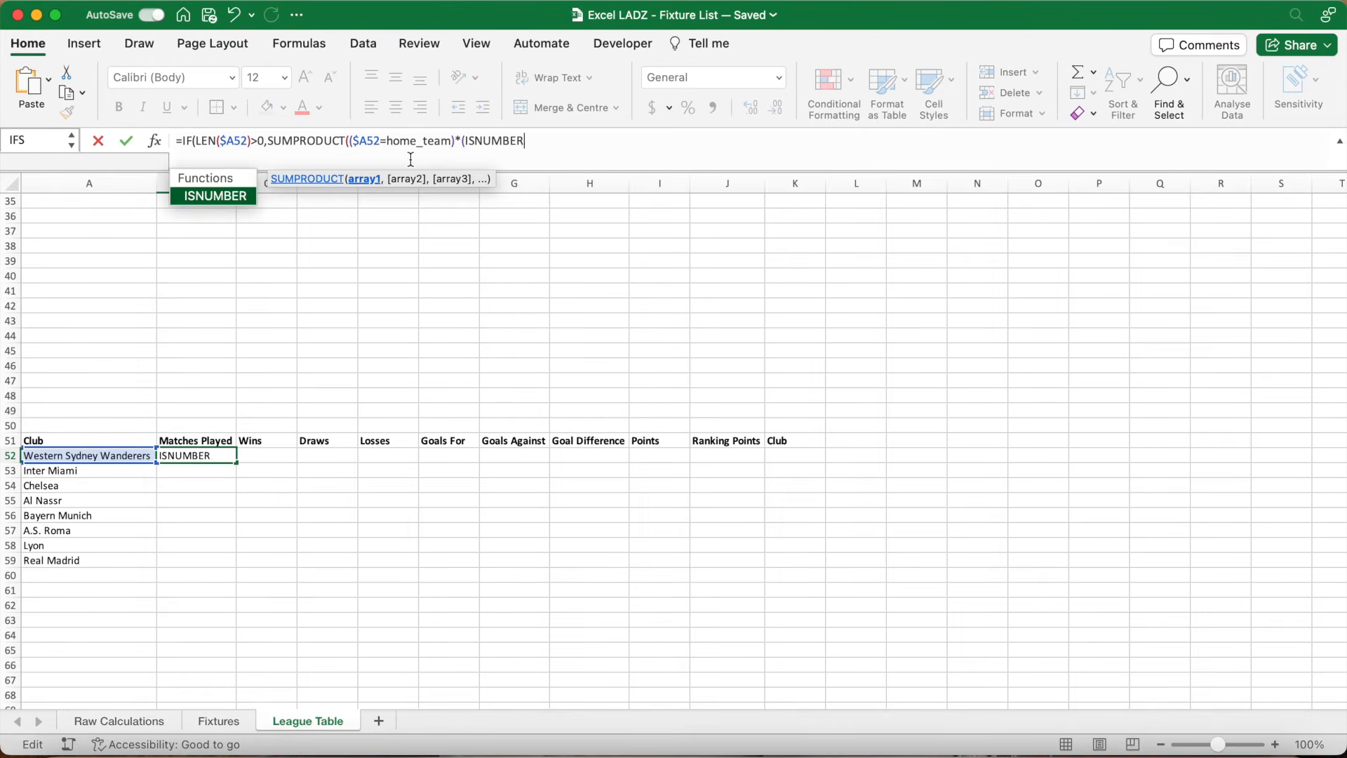
type("(home_sc")
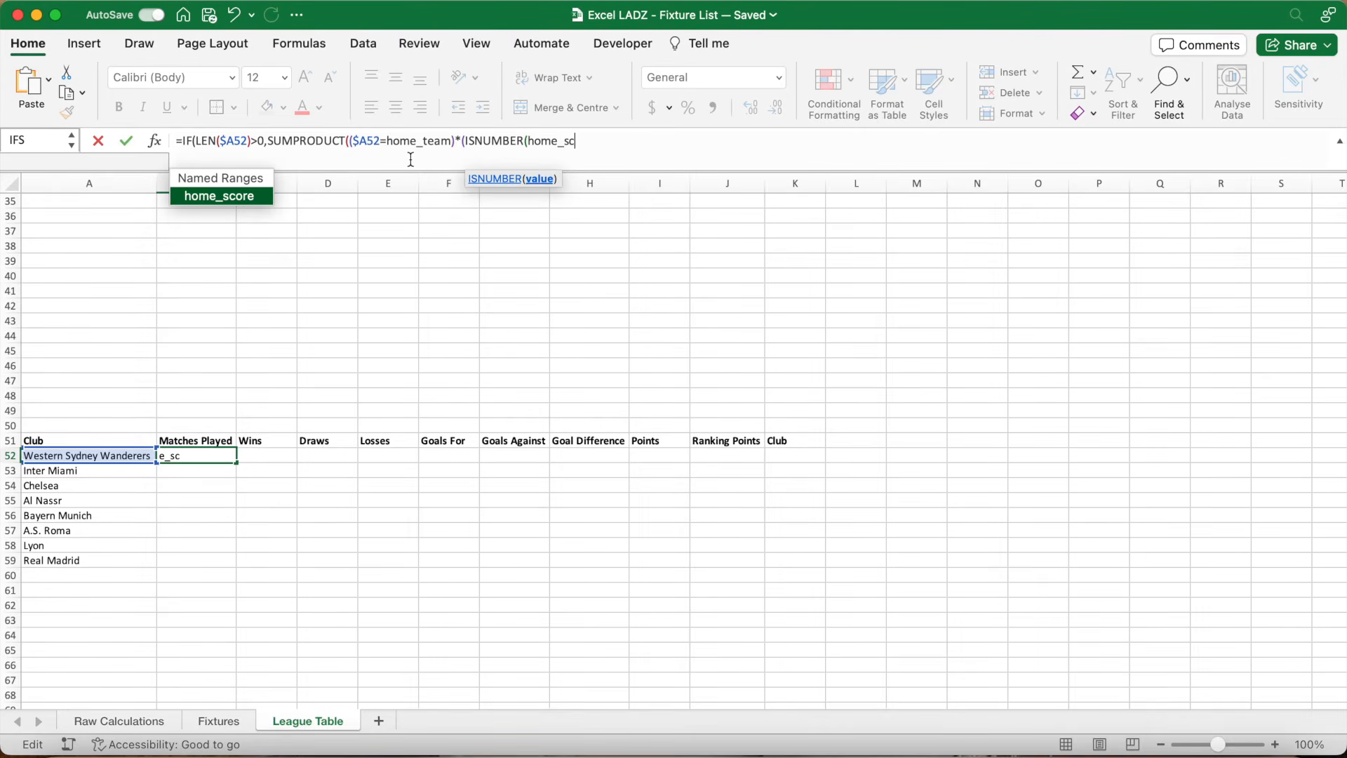
type("ore)")
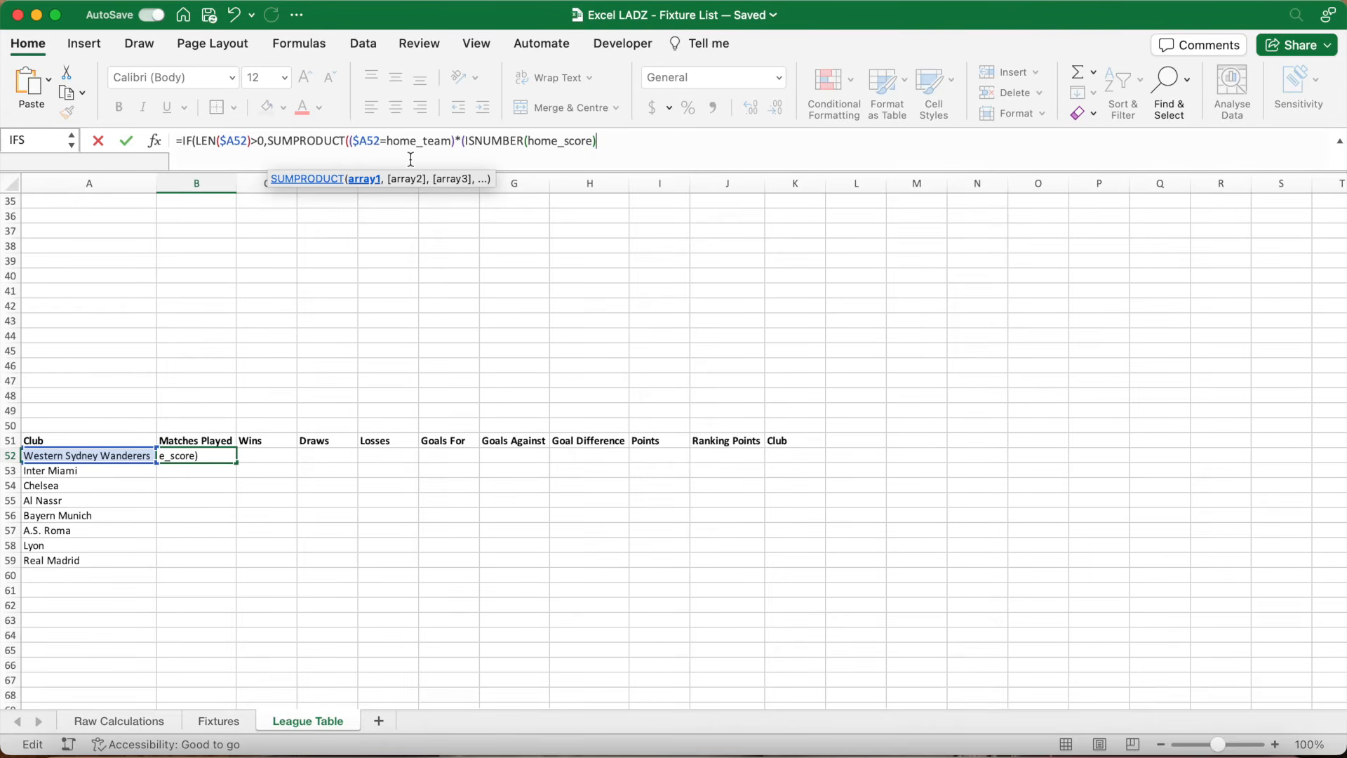
type("=TRUE")
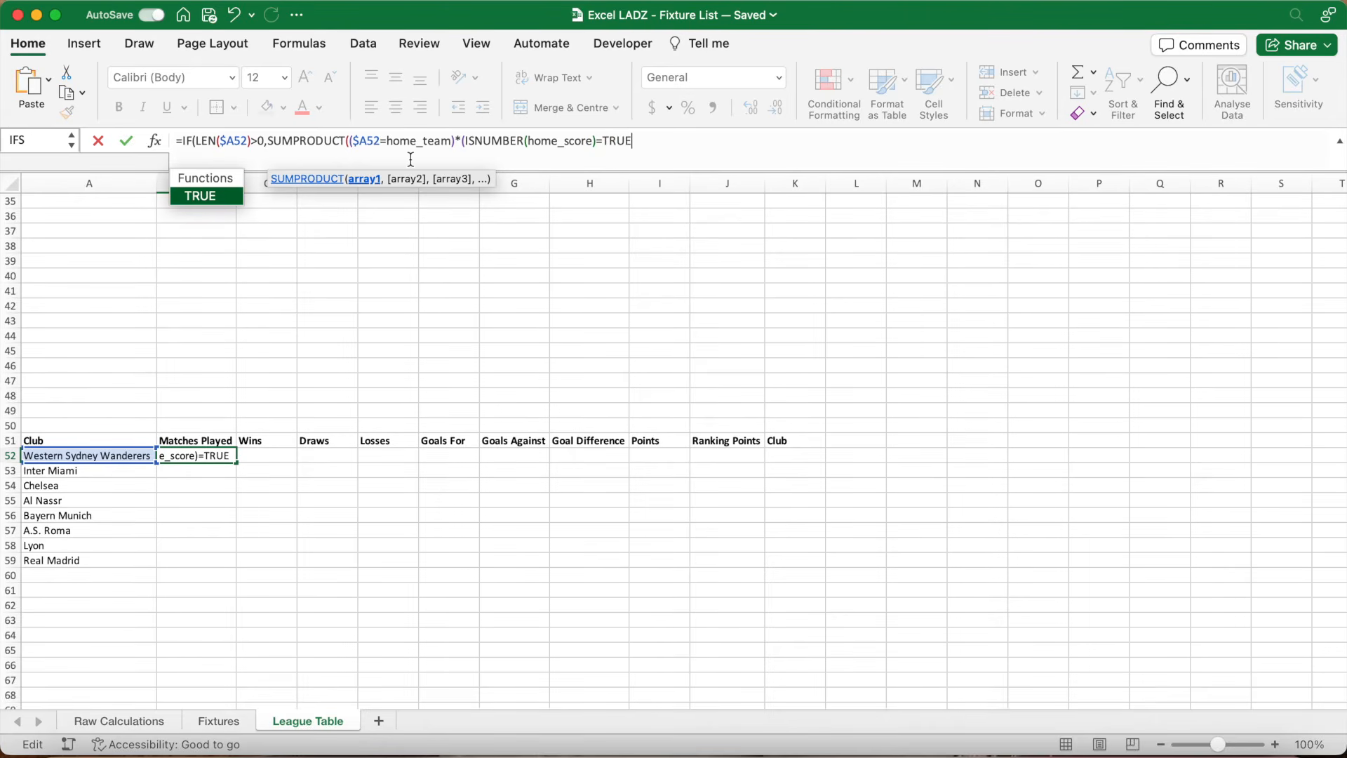
type(")")
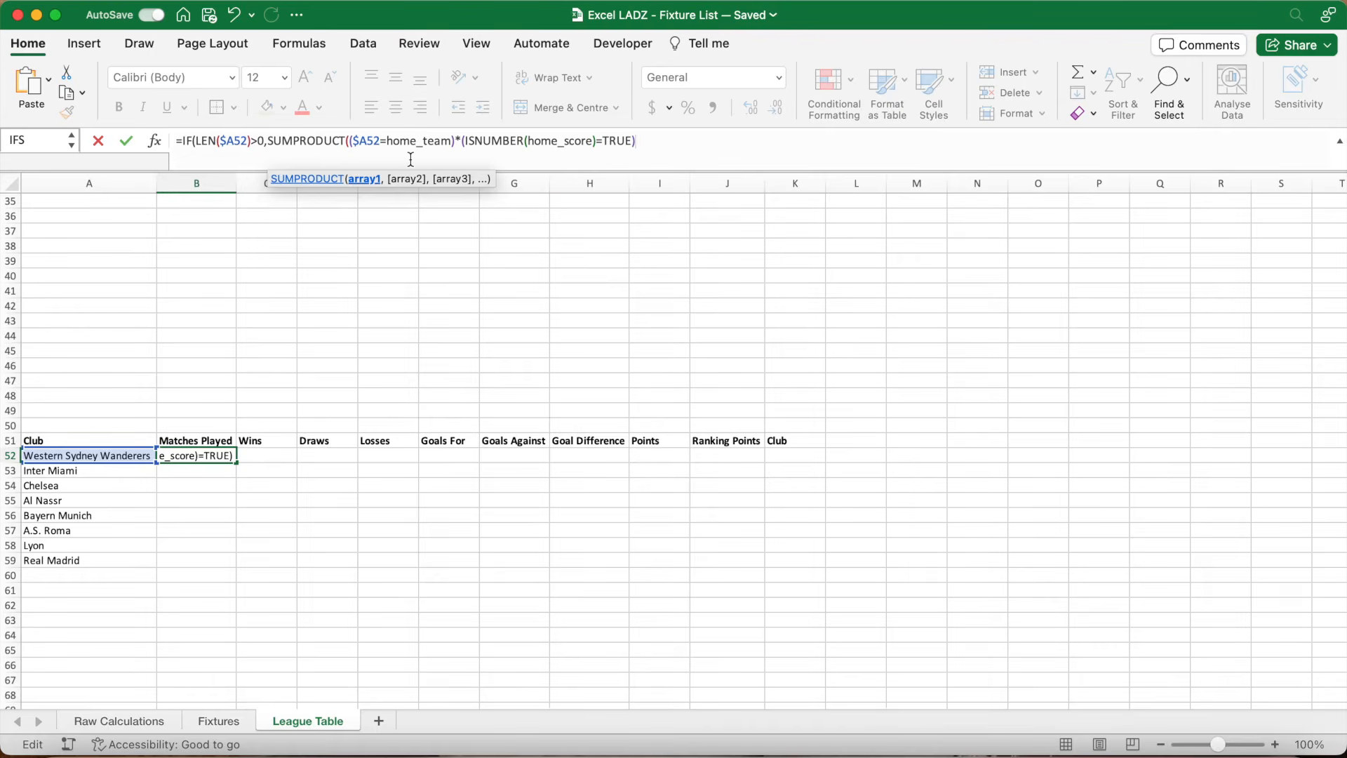
type(")")
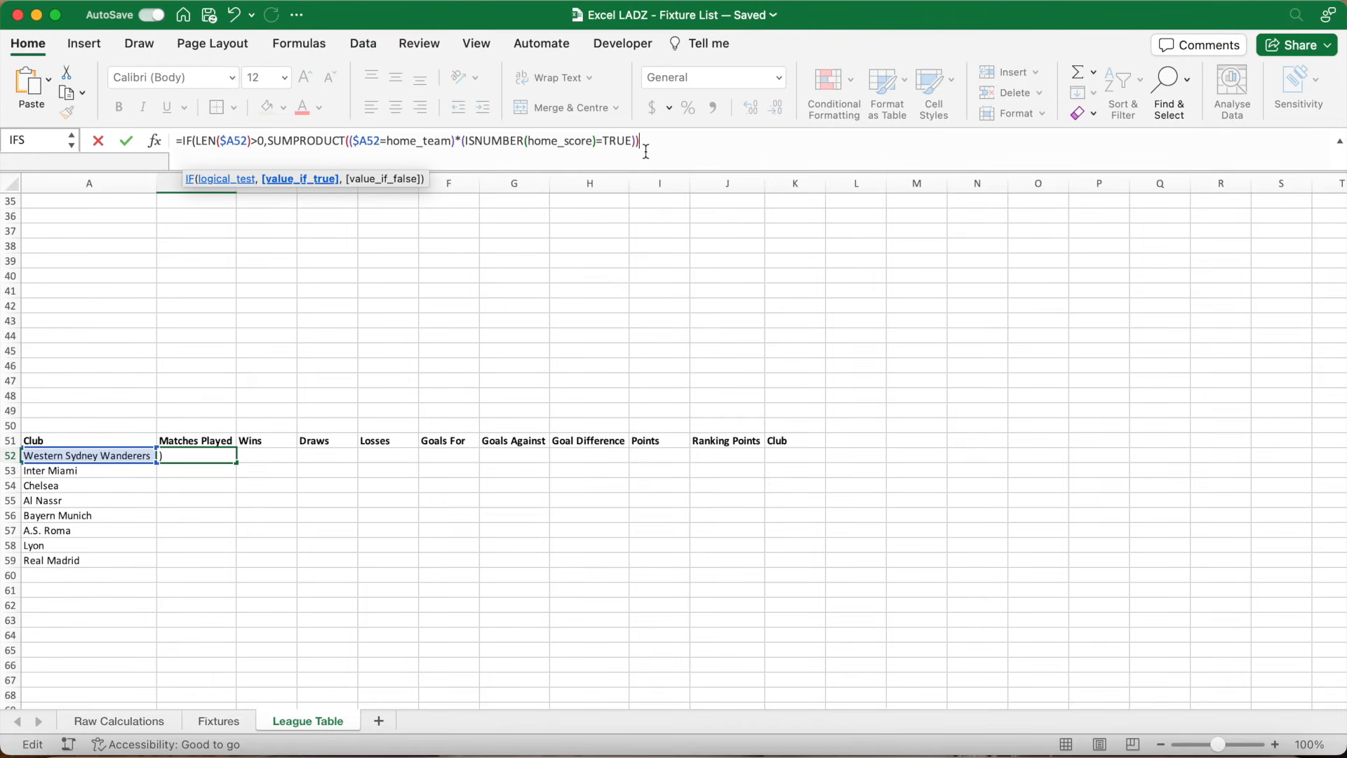
- Append a plus sign and a copy of the home SUMPRODUCT term to the B52 formula
left_click_drag(649, 149, 270, 159)
key("super+c")
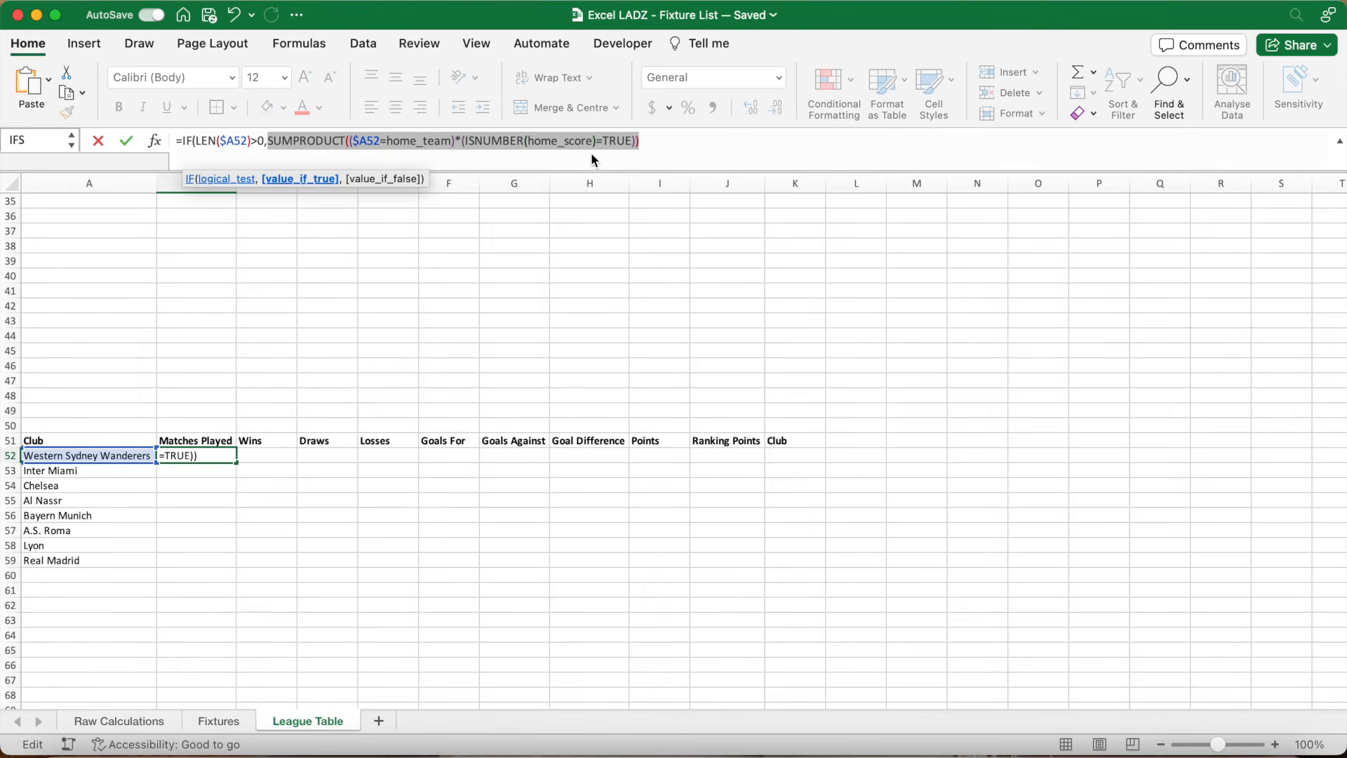
left_click(664, 141)
type("+")
key("super+v")
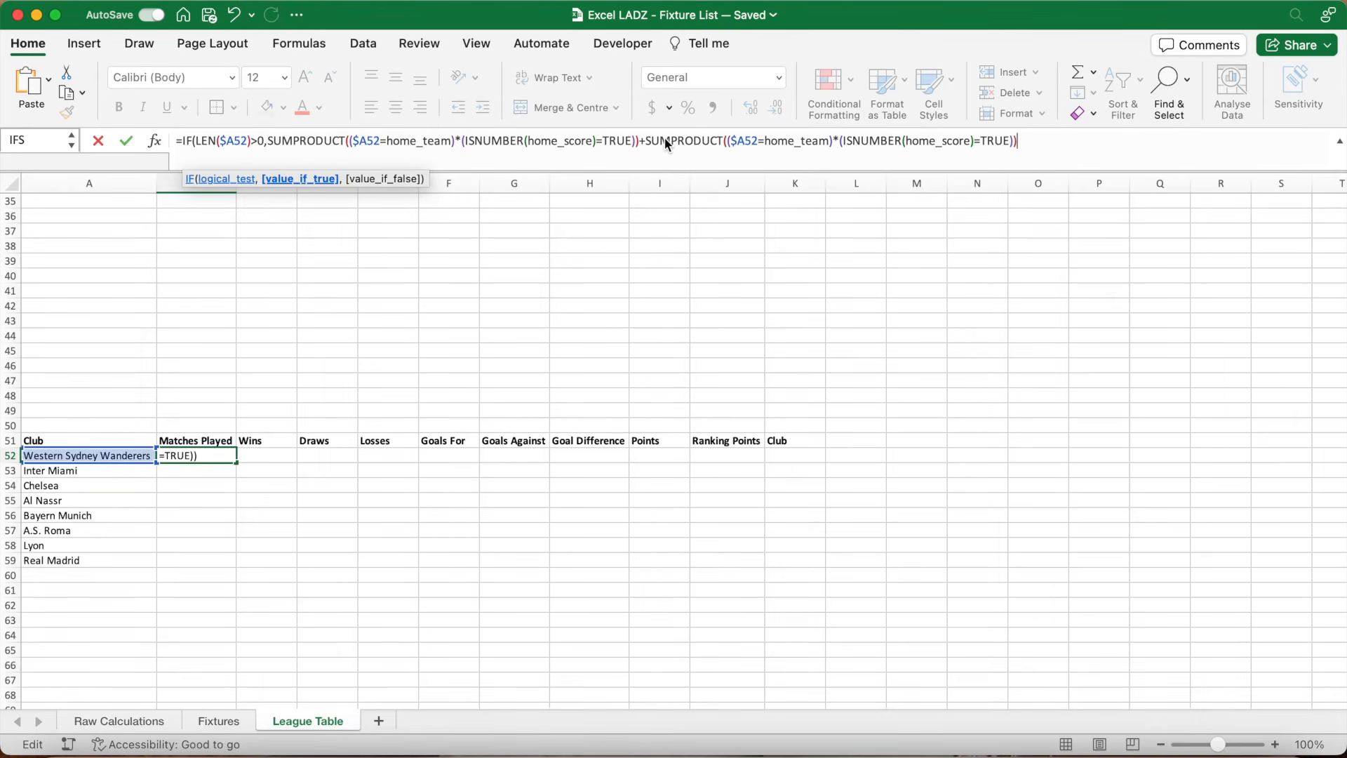
- Change the named ranges in the second SUMPRODUCT term to away_team and away_score
left_click(793, 145)
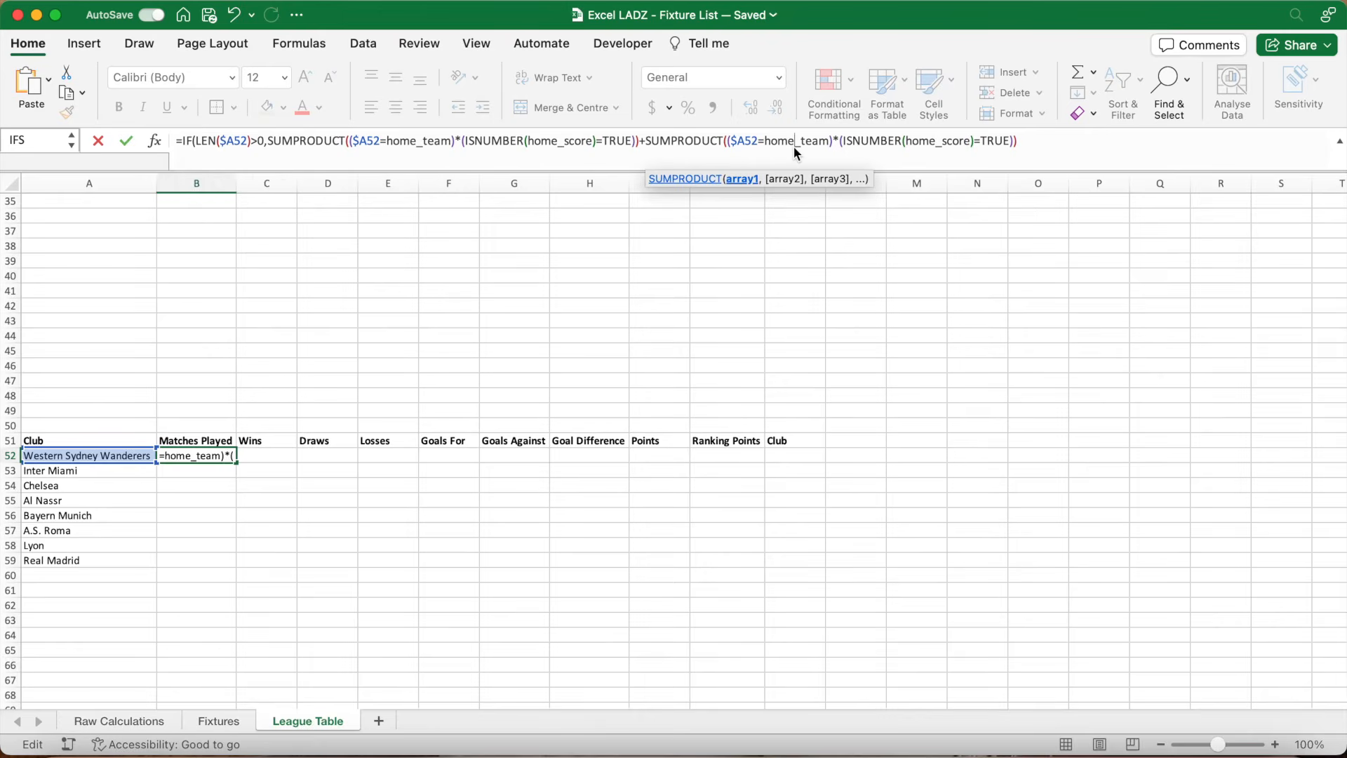
key("BackSpace")
key("BackSpace")
key("BackSpace")
key("BackSpace")
type("away")
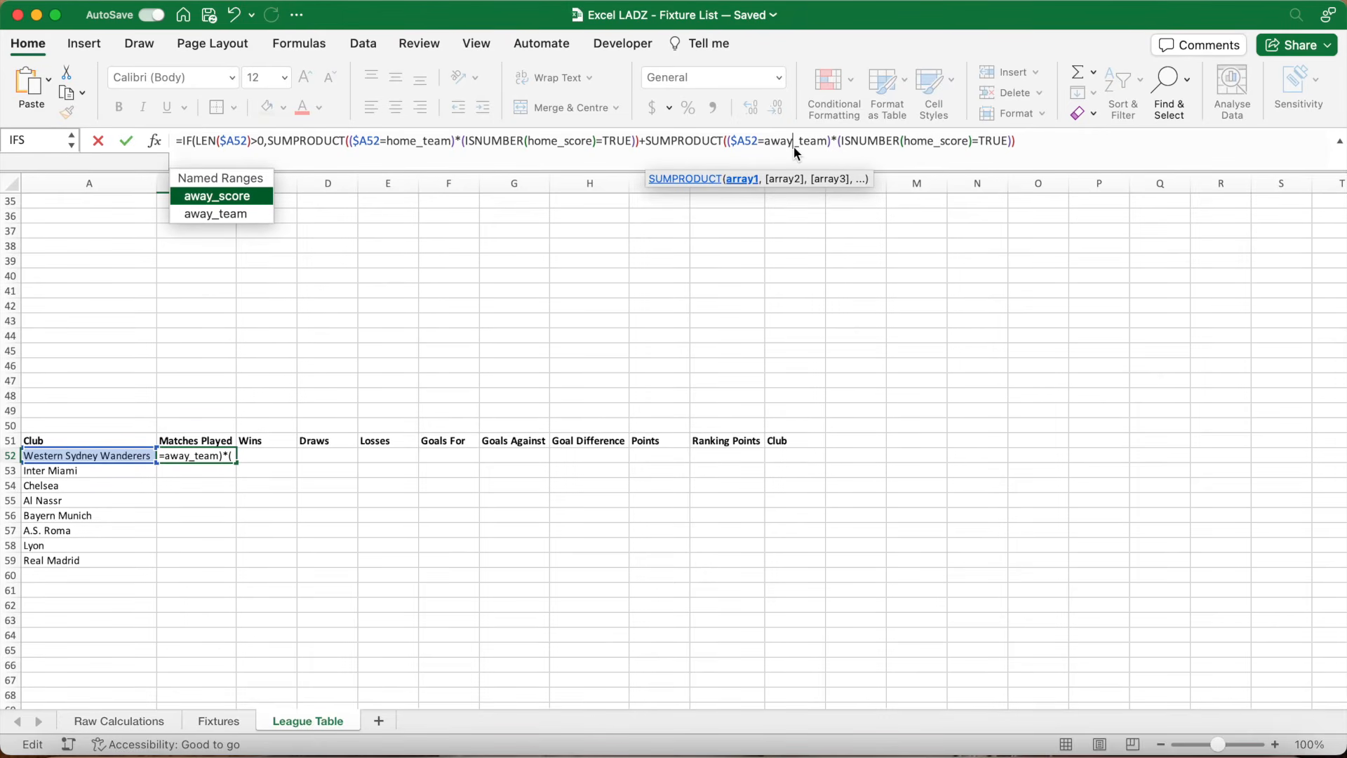
left_click(933, 141)
key("BackSpace")
key("BackSpace")
key("BackSpace")
key("BackSpace")
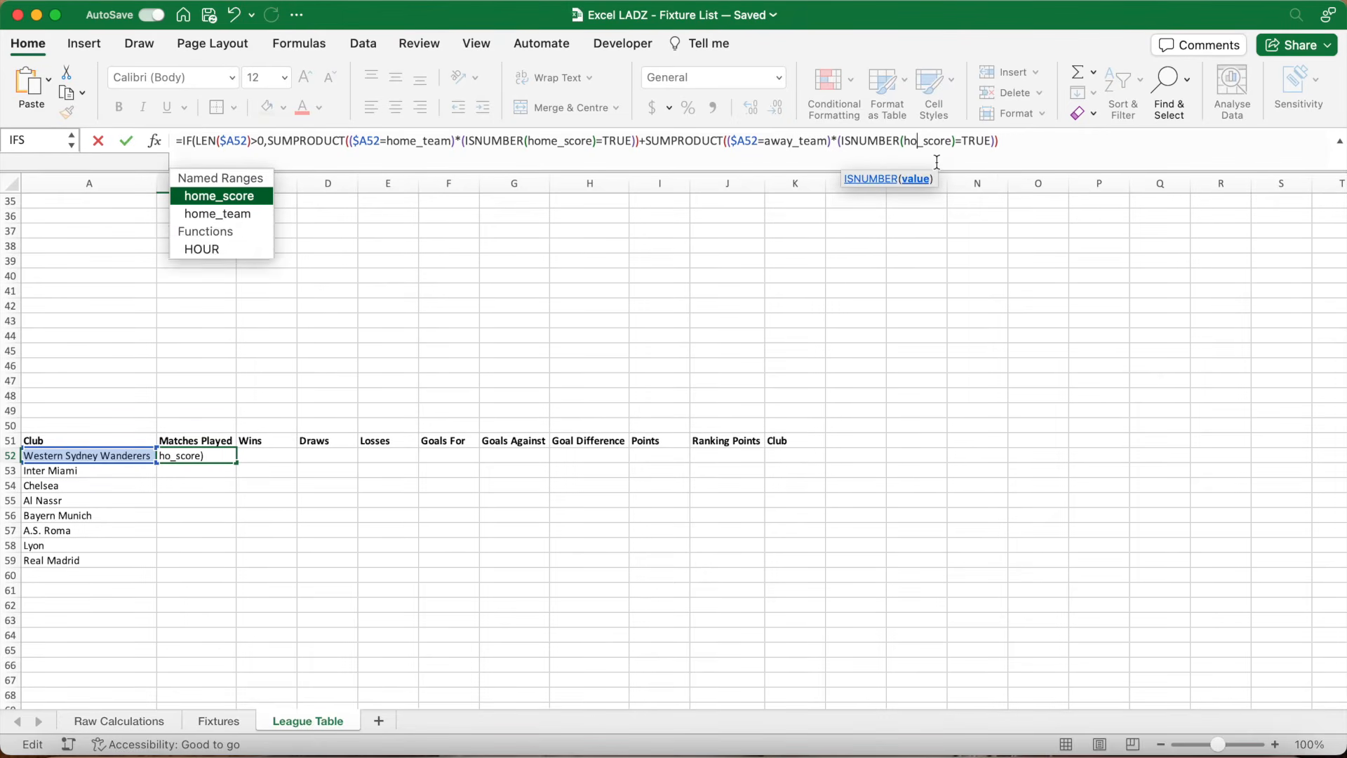
type("away")
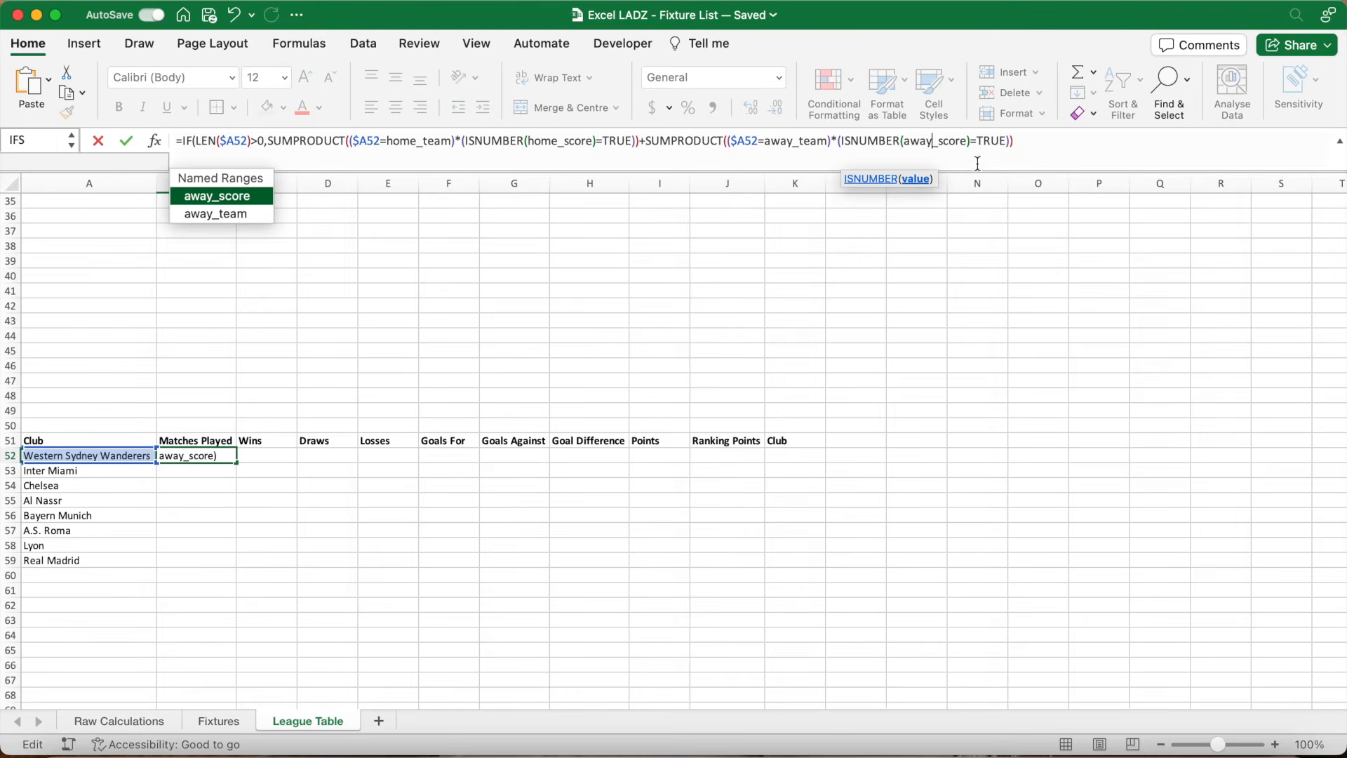
- Finish the B52 formula with an empty string "" as the IF's false value and enter it
left_click(1037, 143)
type(",\"\"")
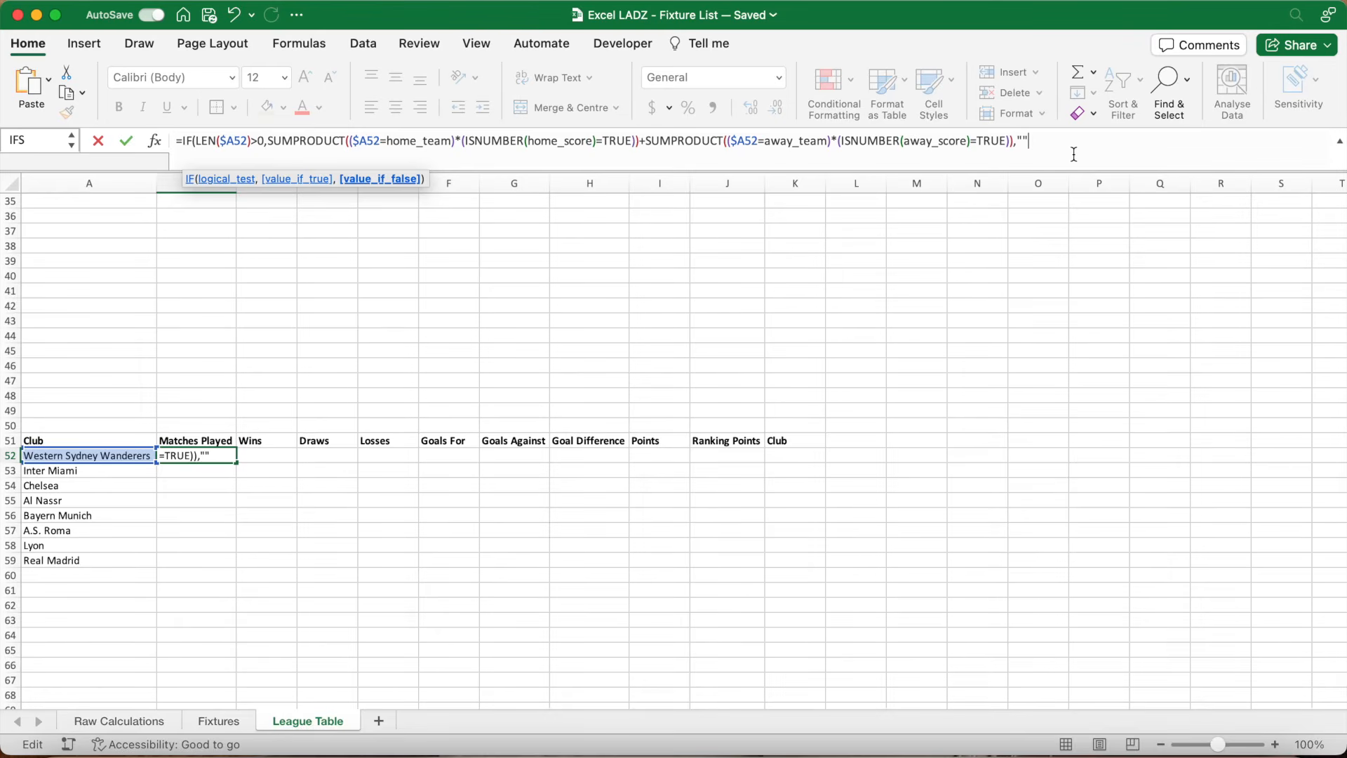
type(")")
key("Return")
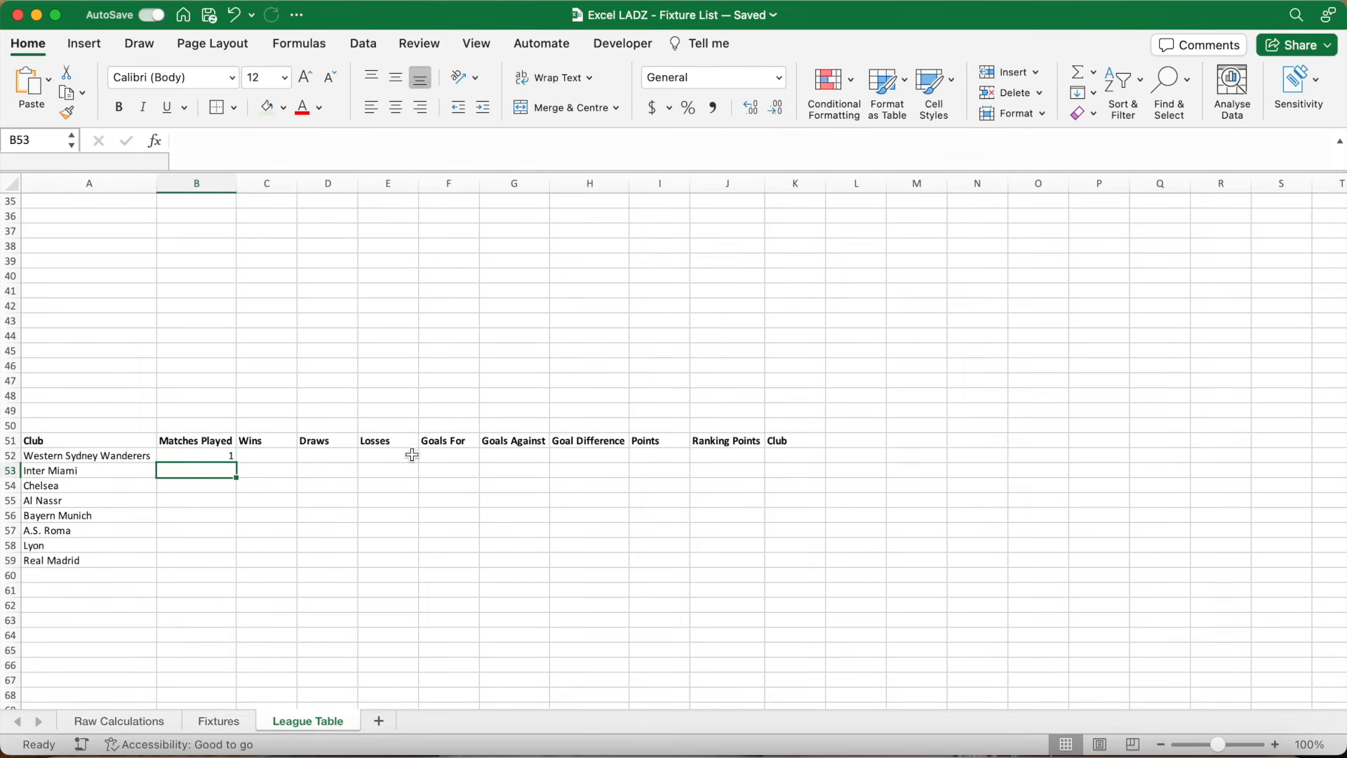
- Fill the Matches Played formula from B52 down to B100 and check the clubs' values
left_click(226, 455)
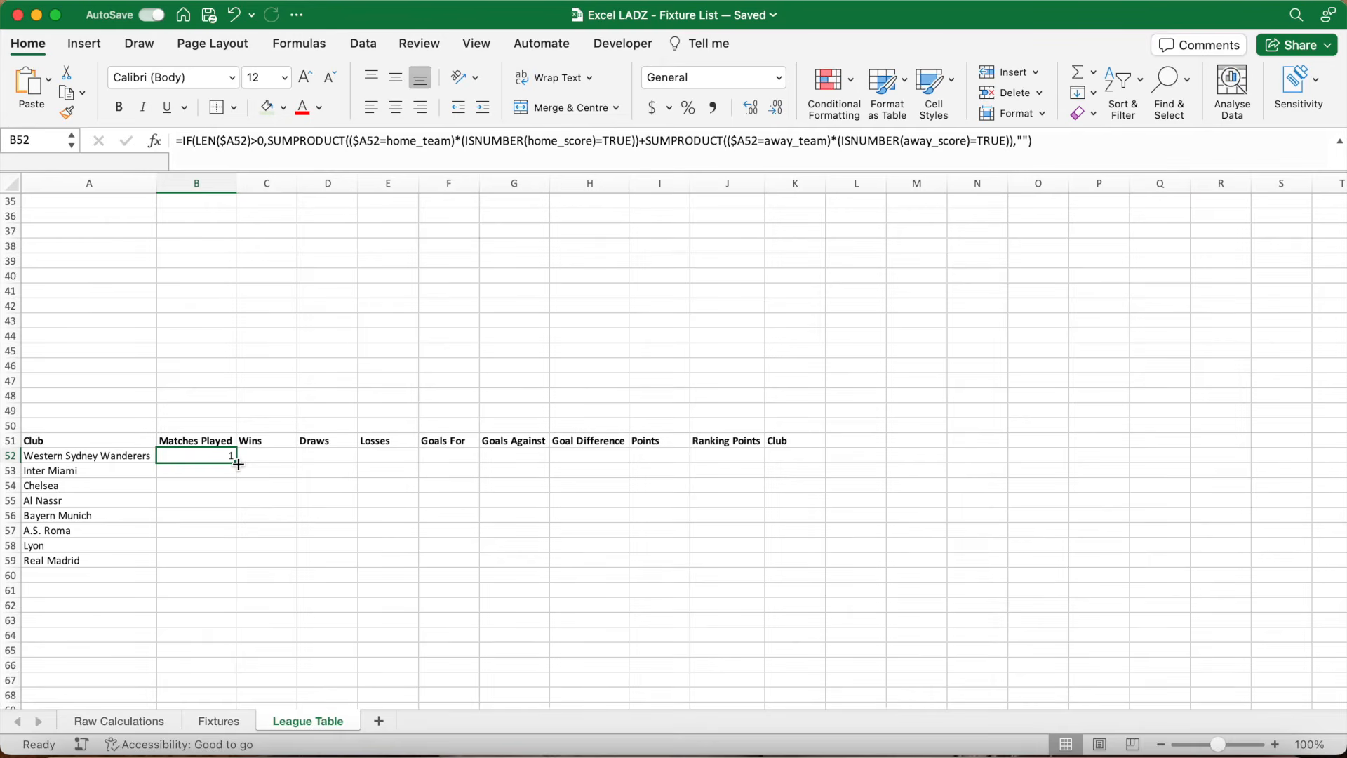
left_click_drag(238, 464, 204, 689)
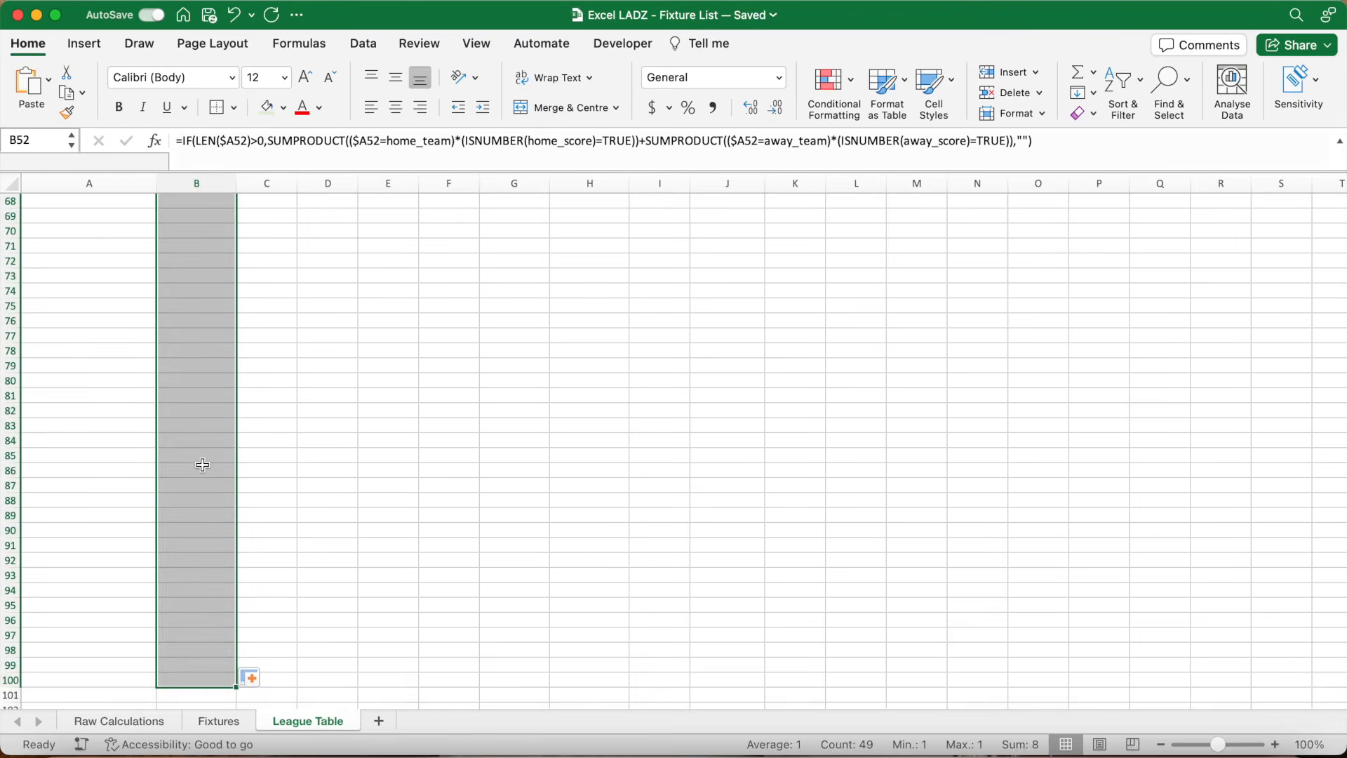
scroll(203, 465, "up", 5)
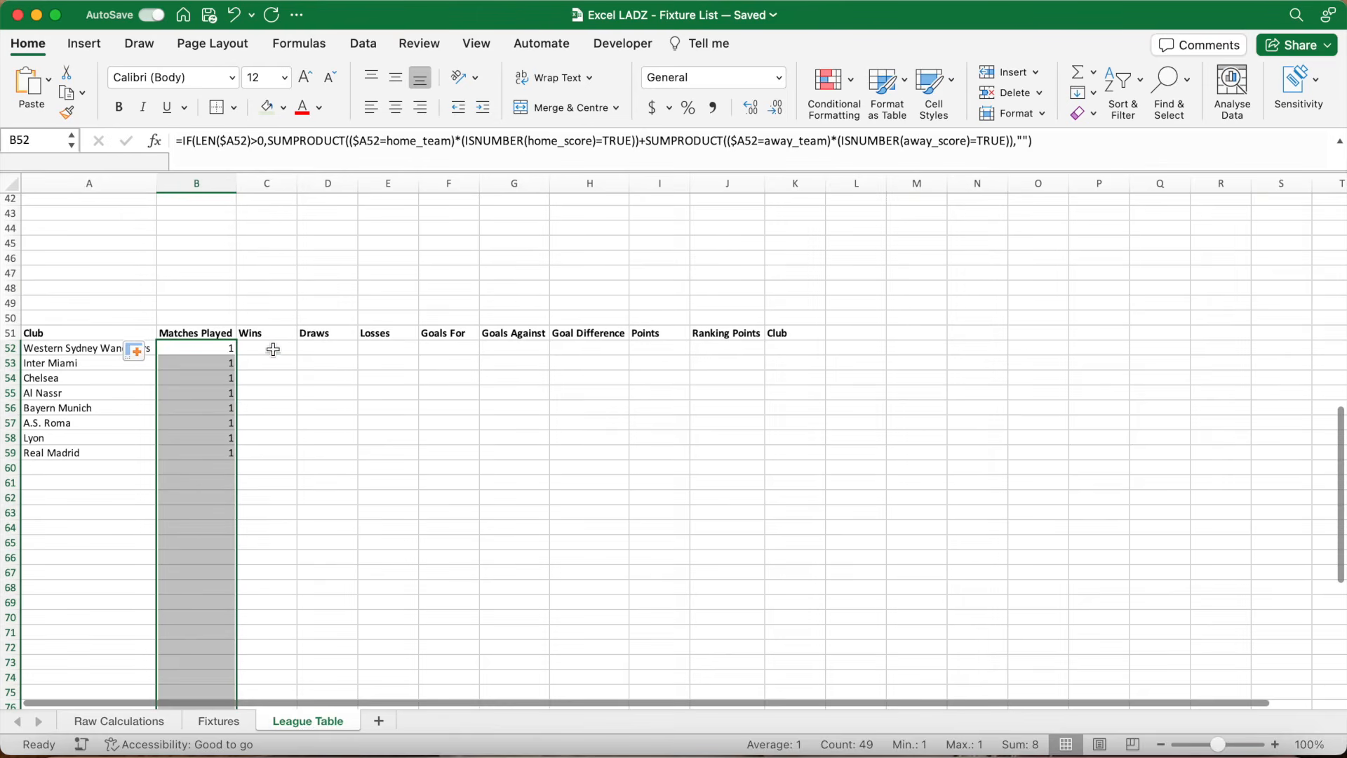
left_click(275, 348)
scroll(349, 355, "up", 5)
scroll(349, 355, "down", 3)
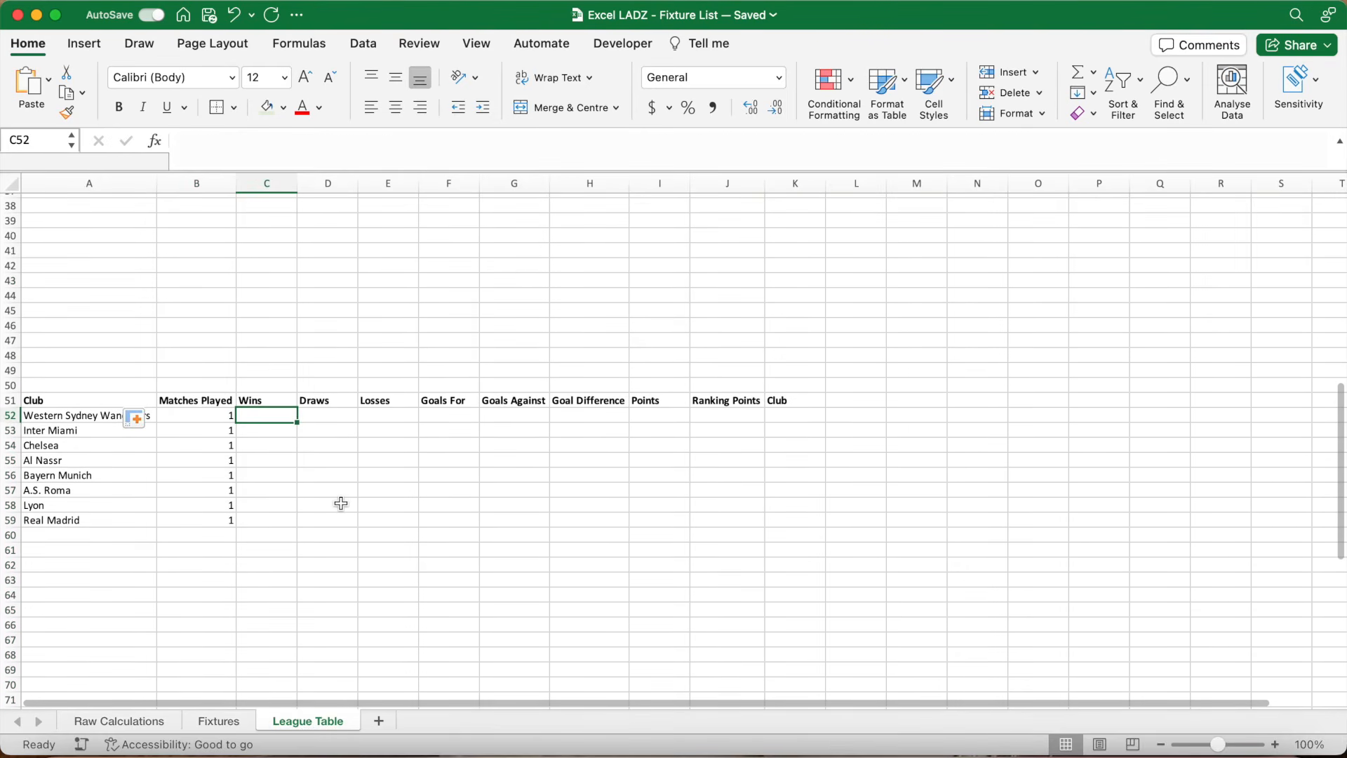
- Clear both scores of the first fixture, D4 and F4 on the Fixtures sheet, and check Matches Played for its two clubs
left_click(237, 721)
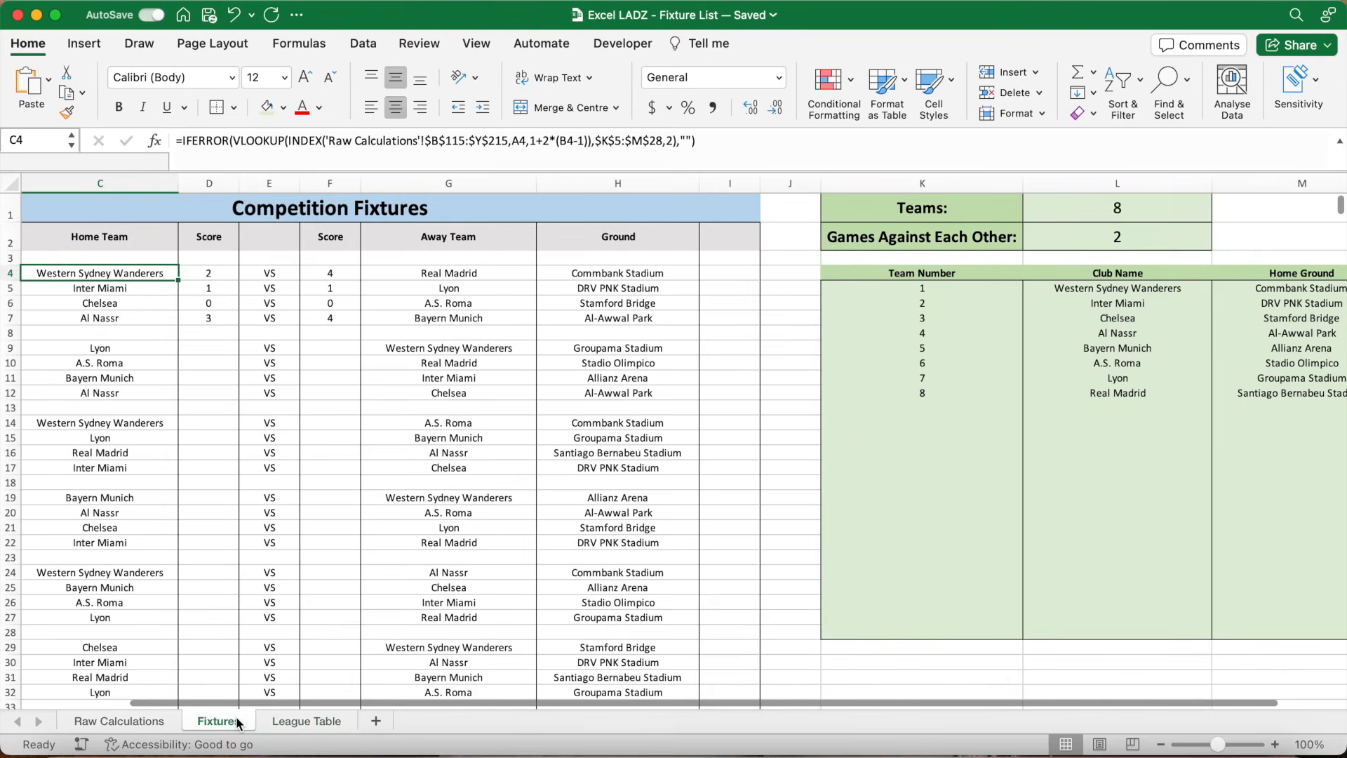
left_click(223, 274)
key("Delete")
left_click(340, 271)
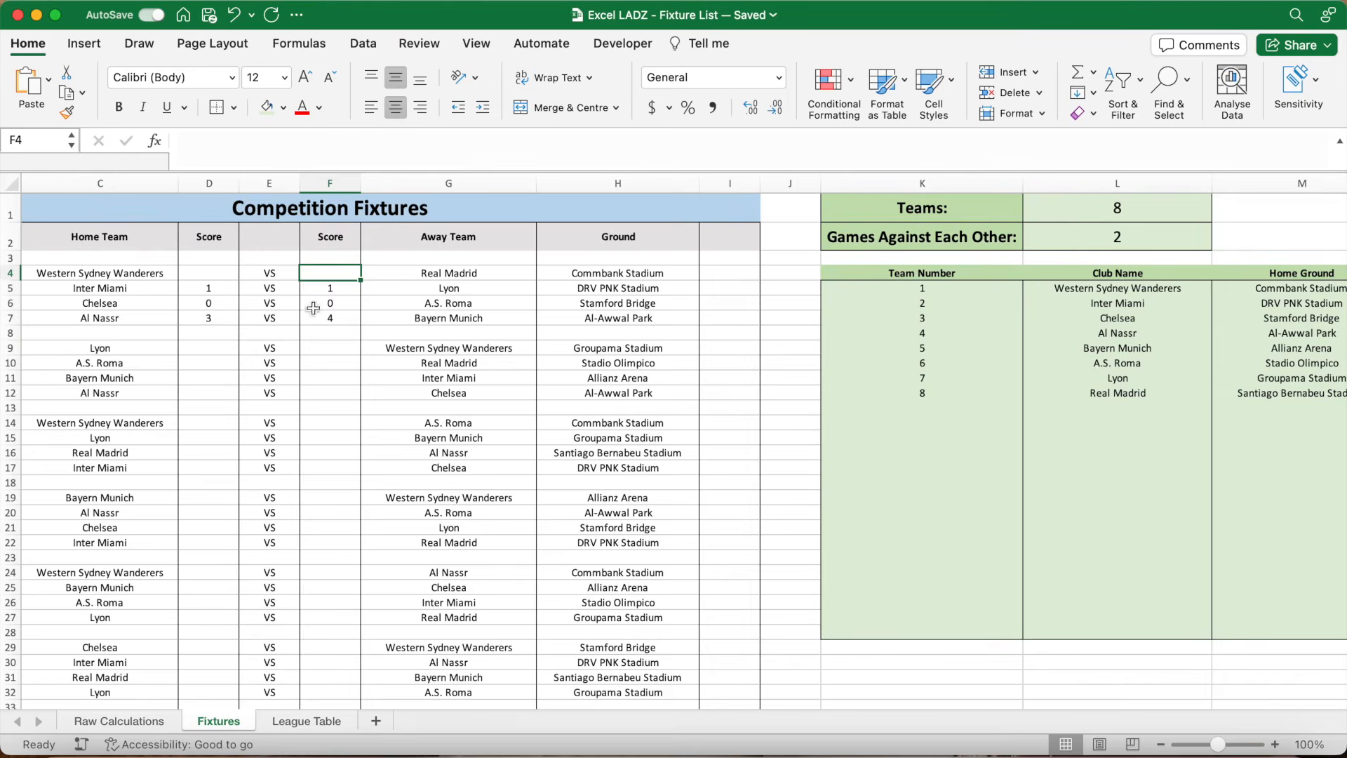
left_click(293, 718)
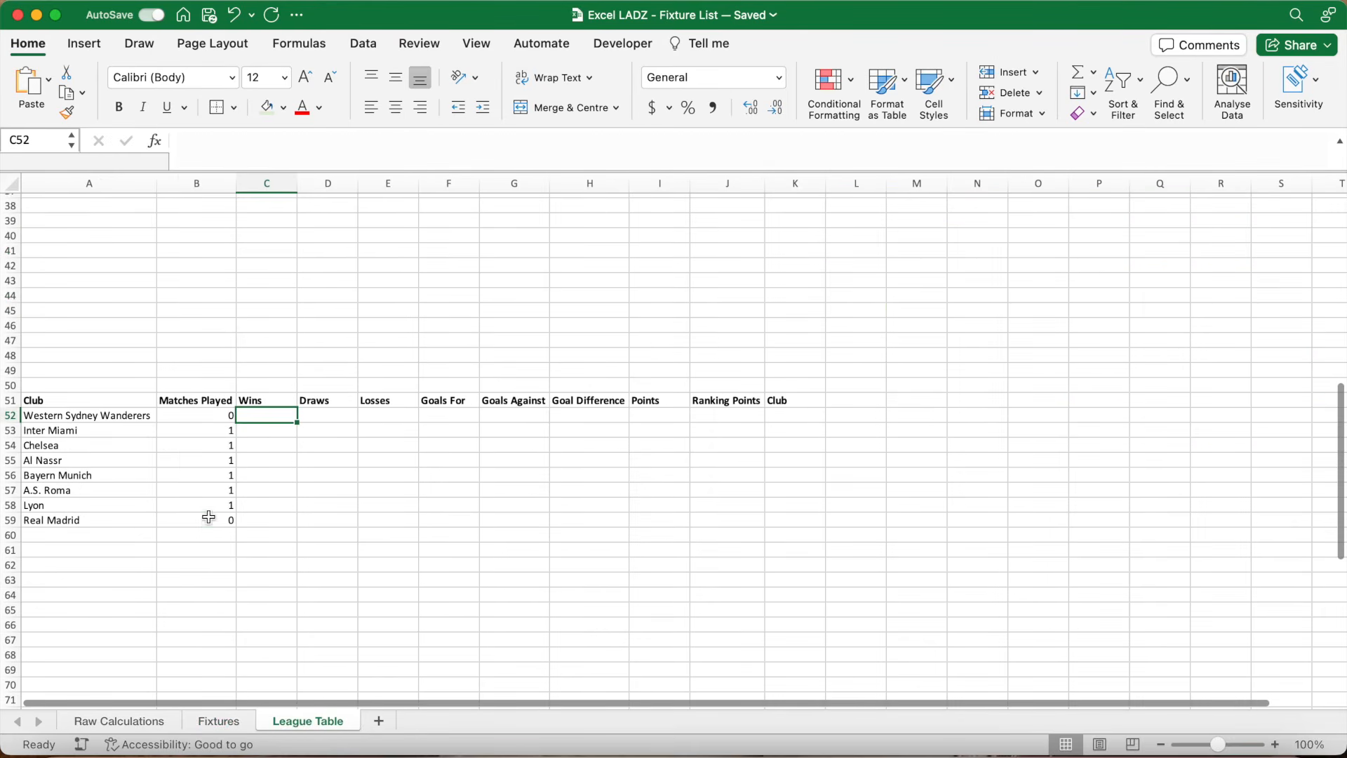
left_click(209, 518)
left_click(212, 415)
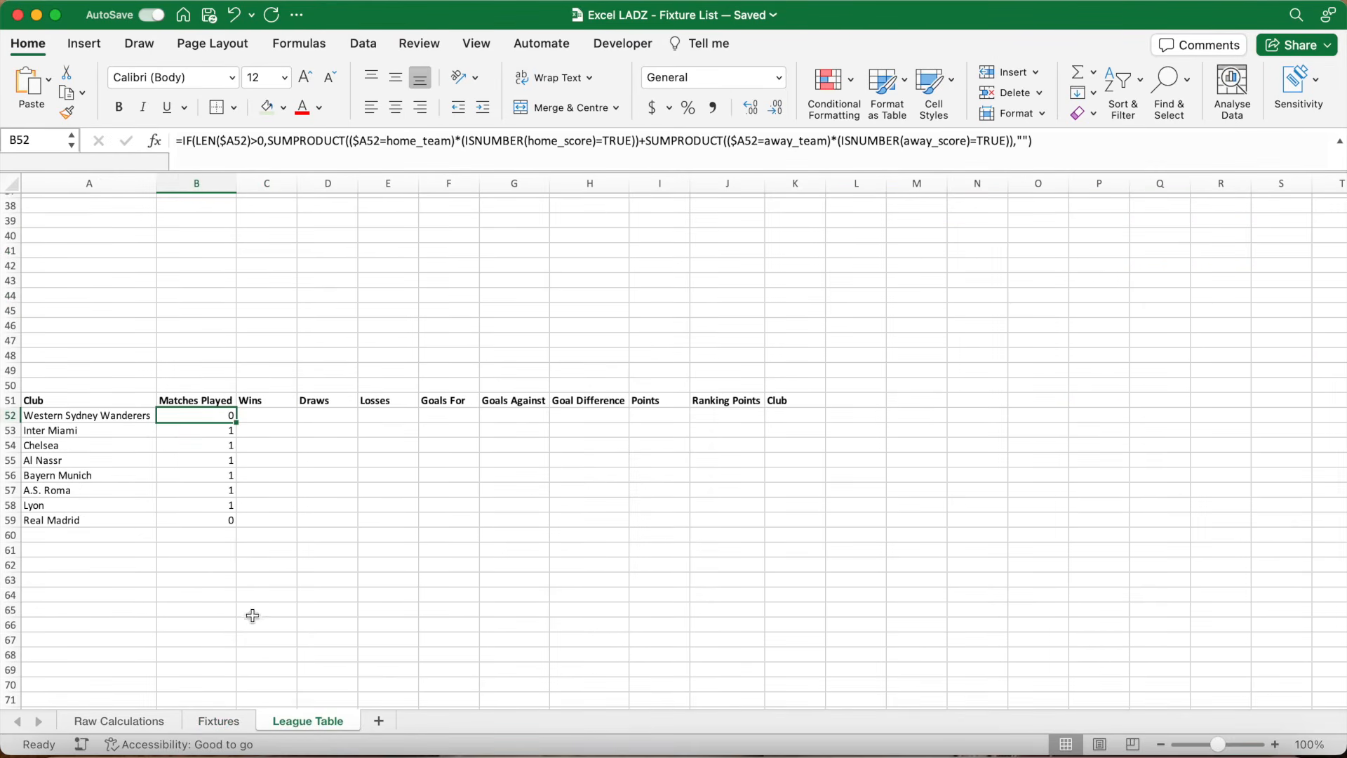
- Enter the scores 2 and 4 for the first fixture in D4 and F4 on the Fixtures sheet and recheck Matches Played on the League Table sheet
left_click(221, 720)
left_click(210, 271)
type("2")
key("Tab")
key("Tab")
type("4")
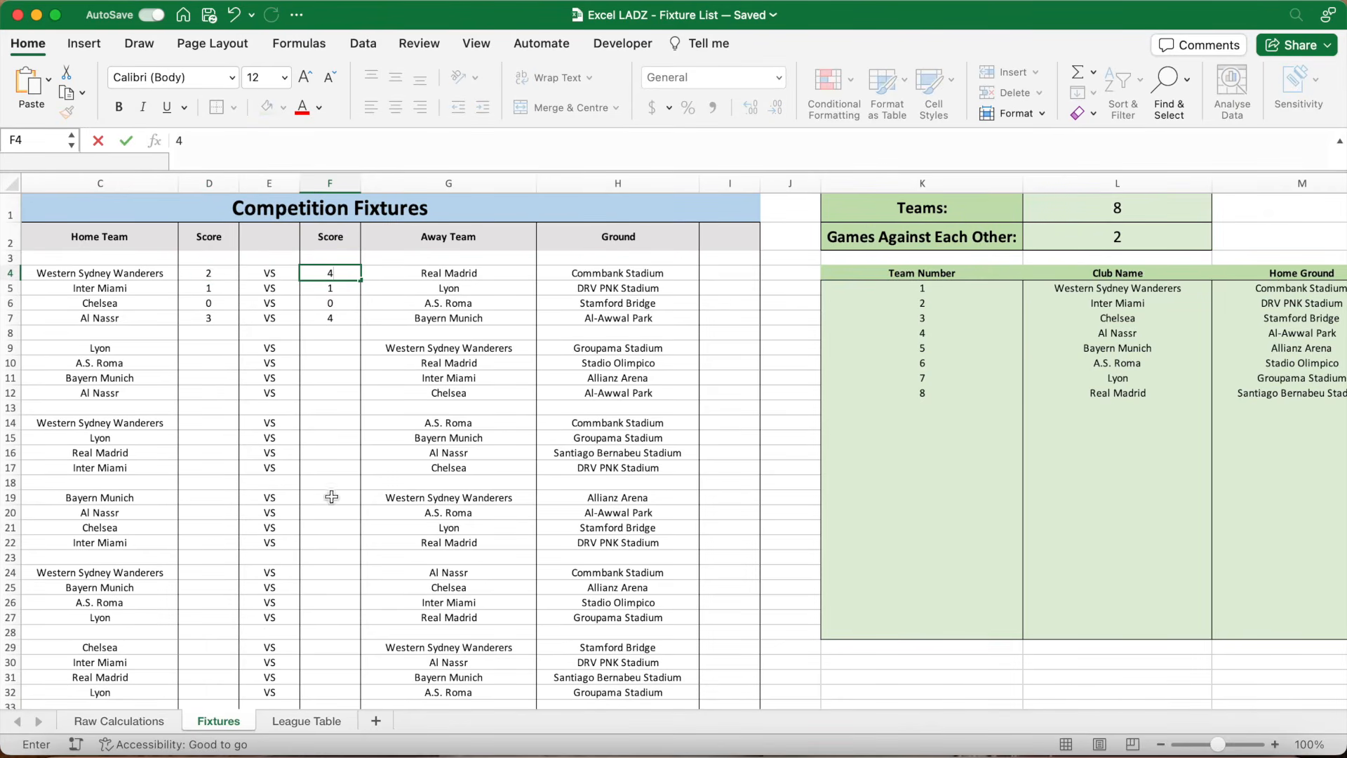
left_click(331, 424)
left_click(320, 717)
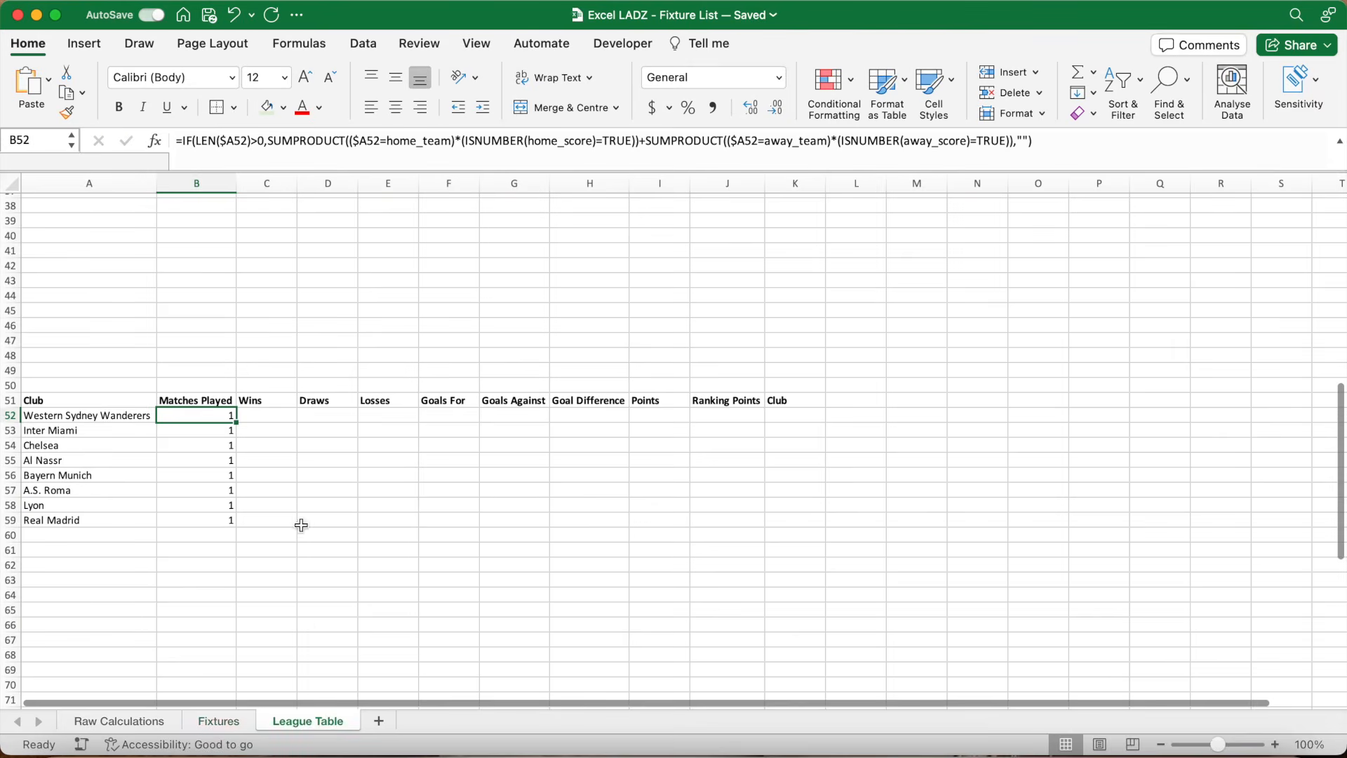
- Copy the Matches Played formula from B52 into the first Wins cell, C52
left_click(276, 416)
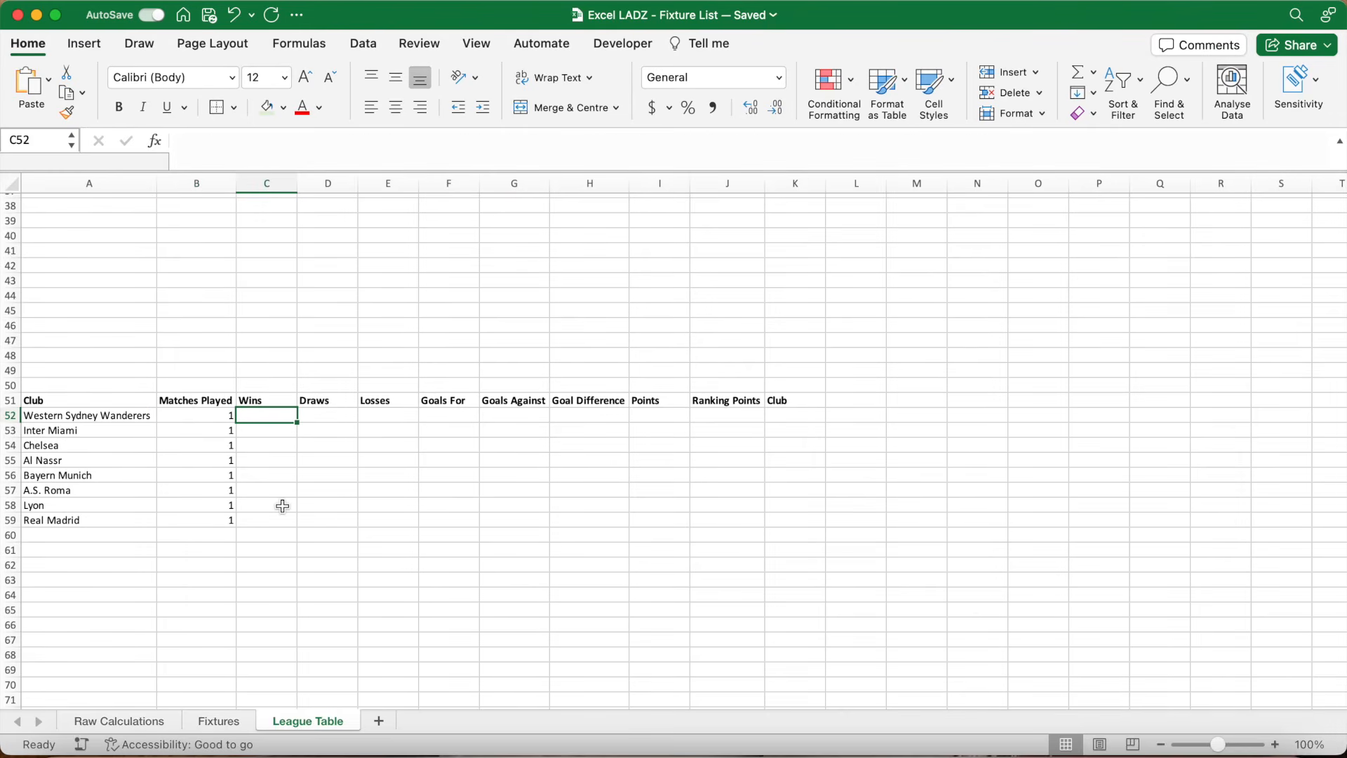
left_click(221, 416)
left_click_drag(240, 424, 269, 420)
left_click(267, 415)
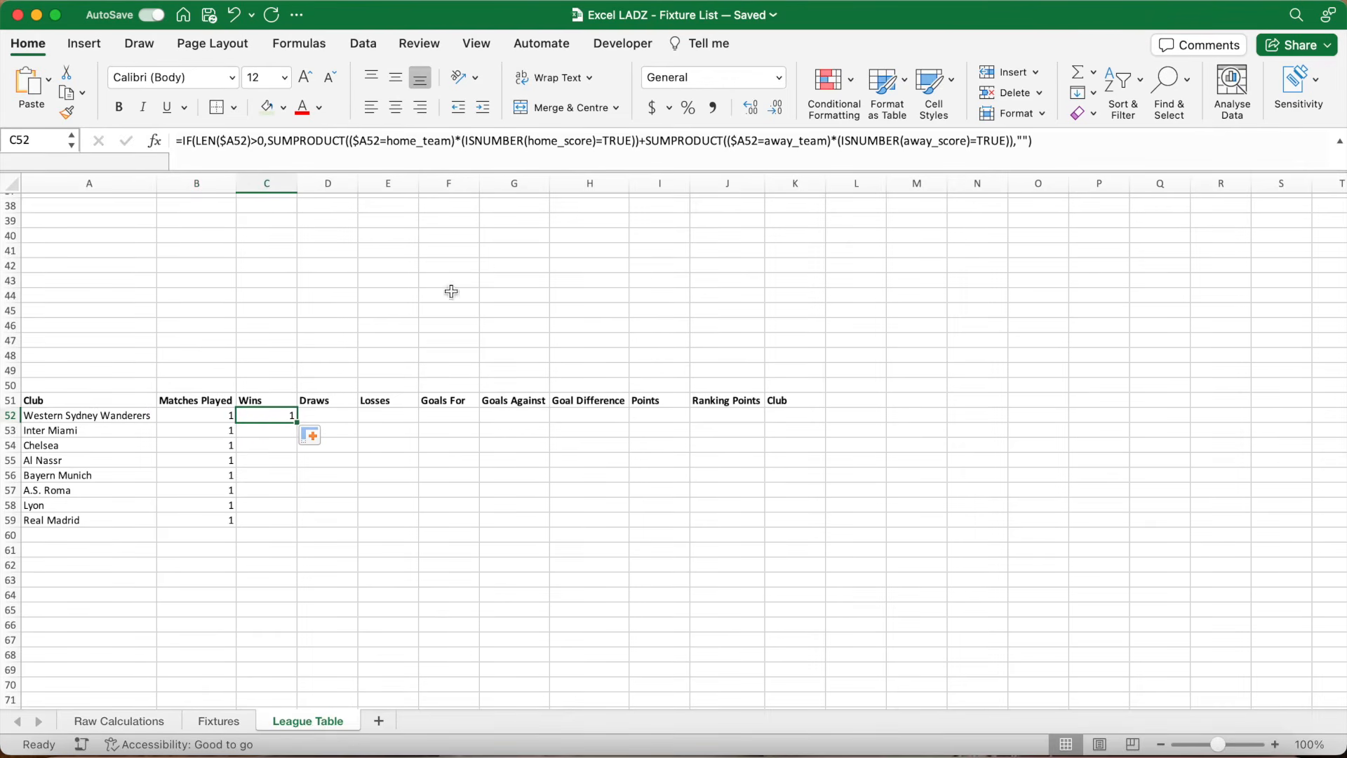
- Add the condition *(home_score>away_score) to the first SUMPRODUCT term of the Wins formula in C52
left_click(638, 142)
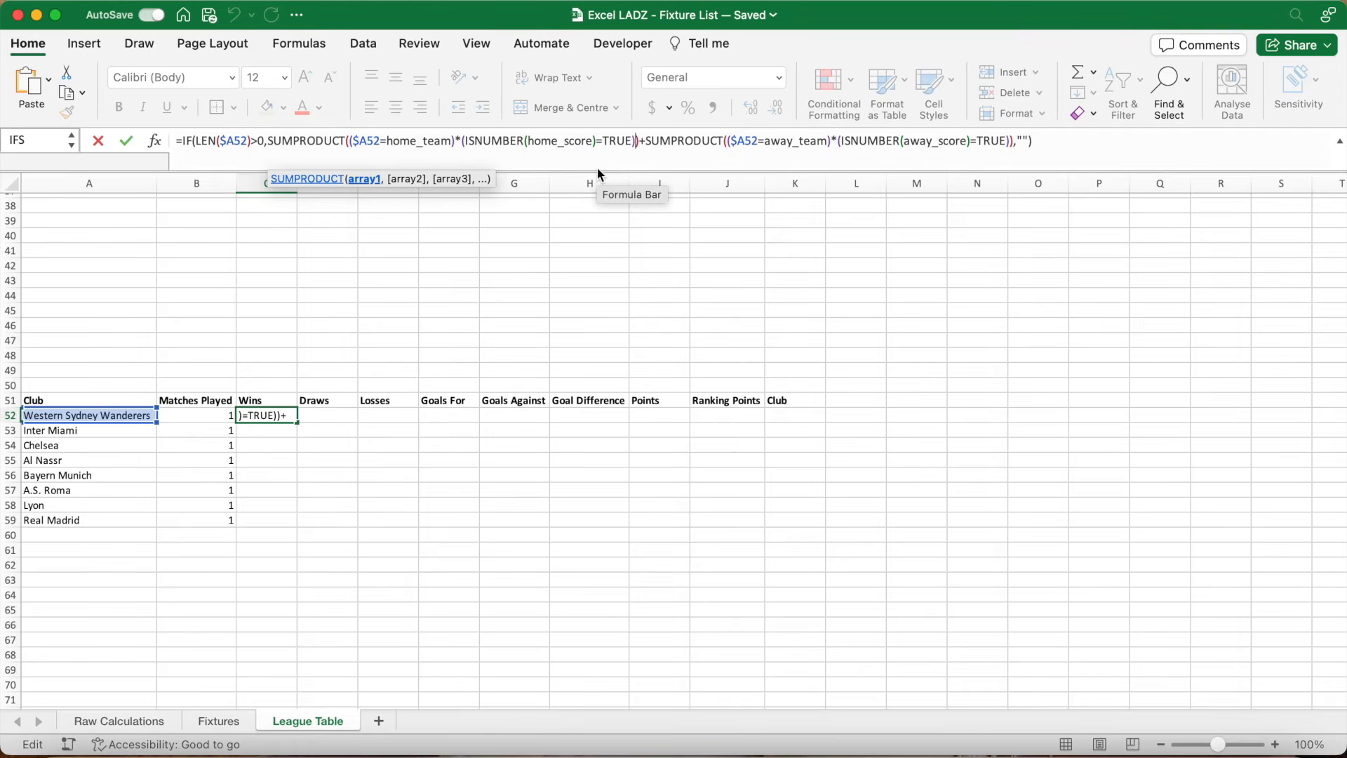
type("*(")
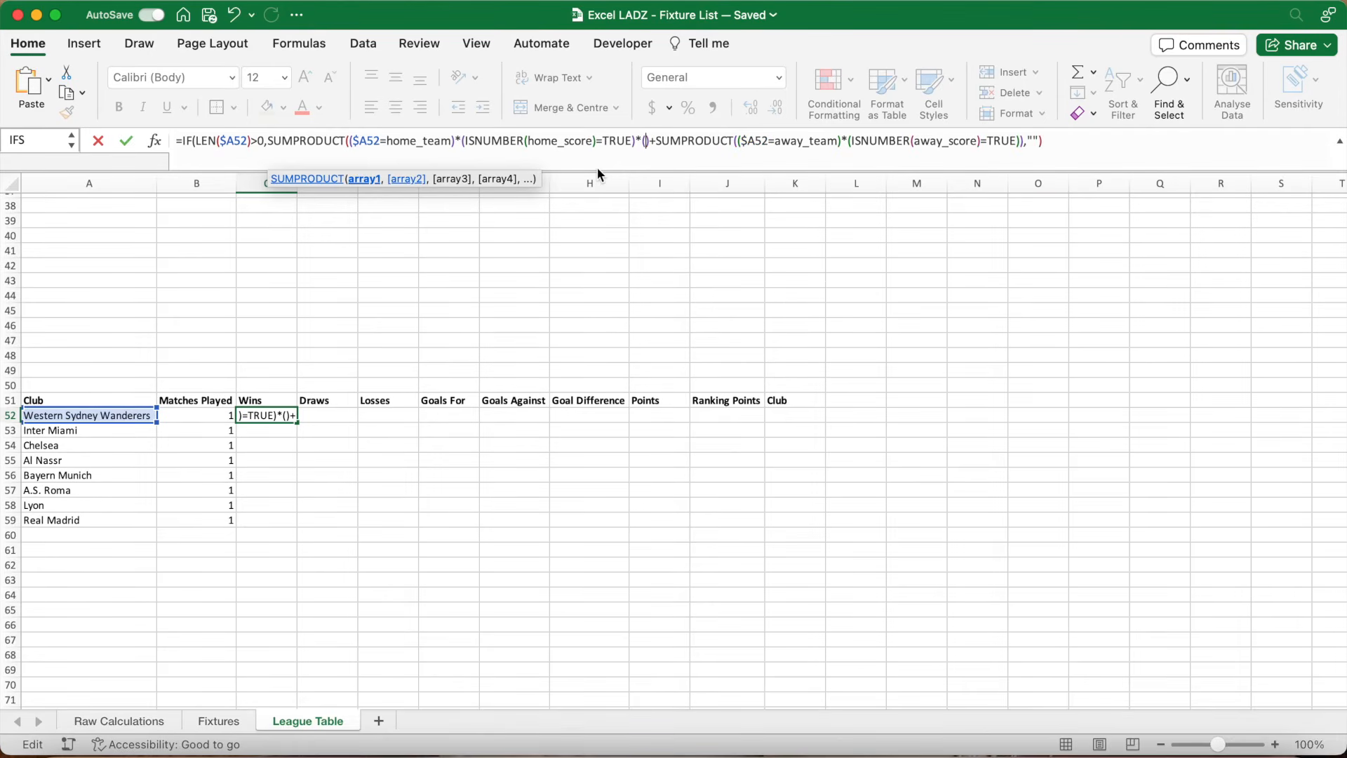
type("home")
type("_score")
type(">away")
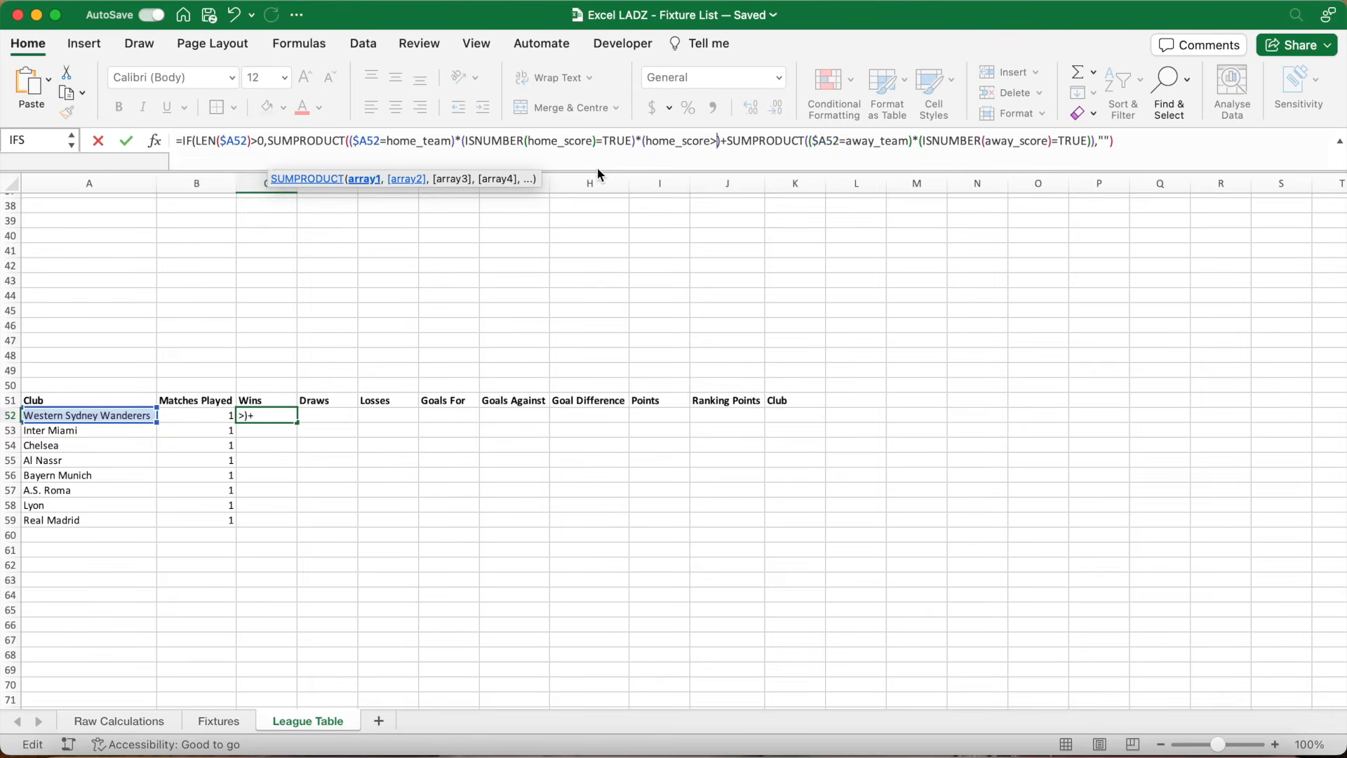
type("_score")
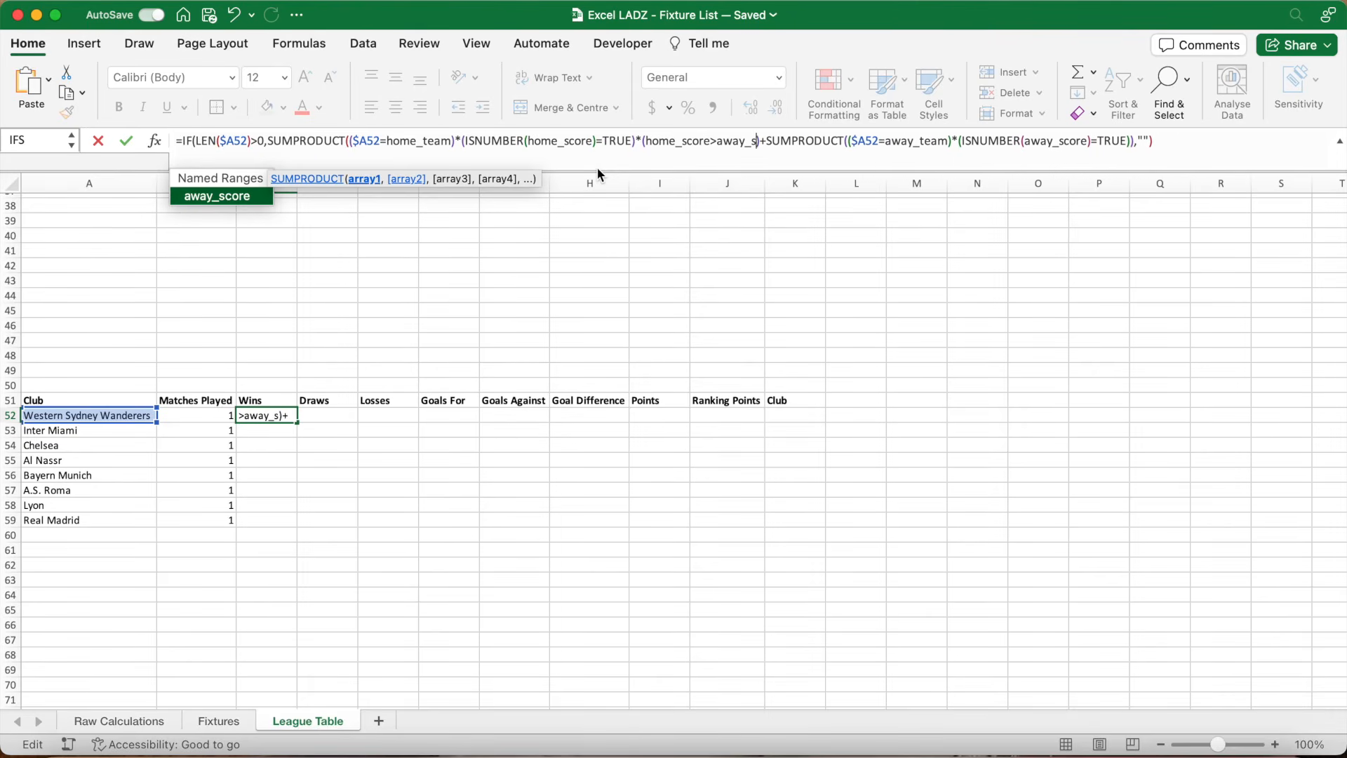
type(")")
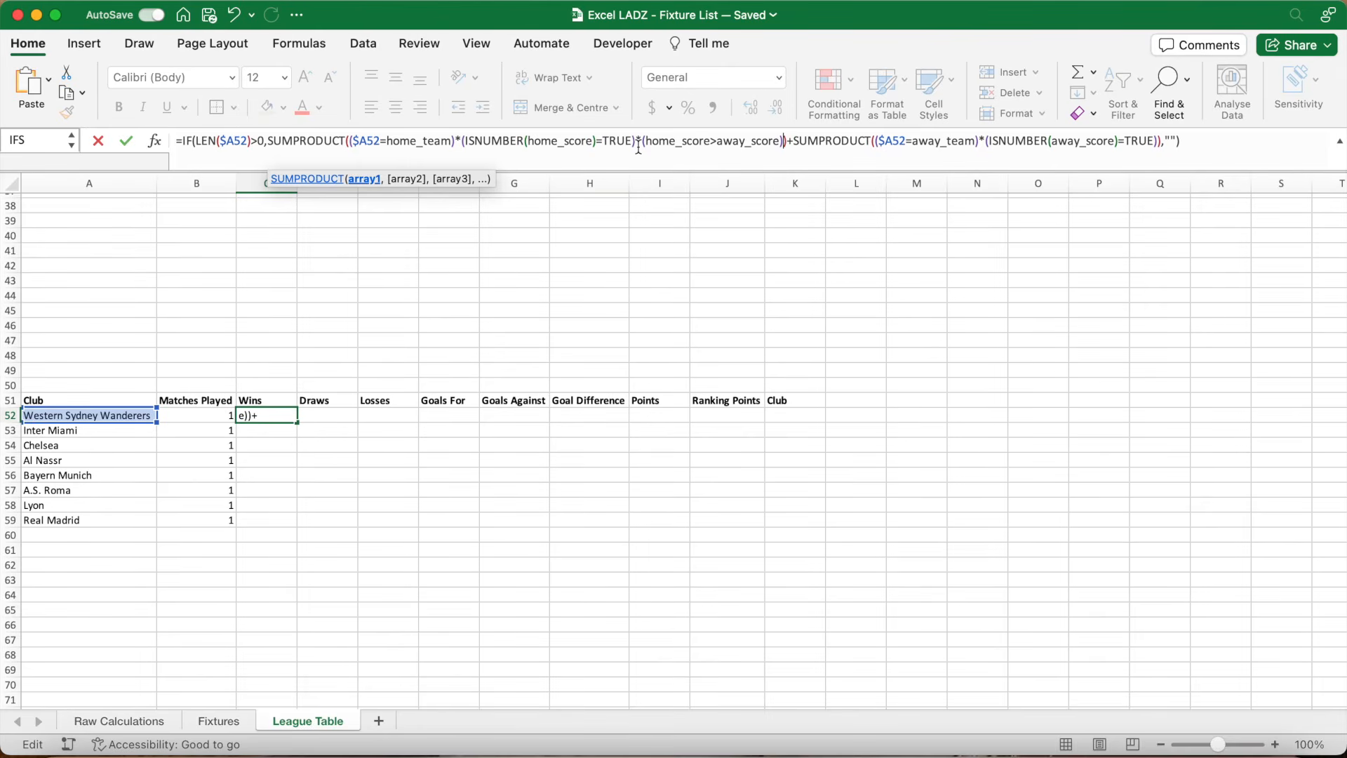
- Add the condition *(away_score>home_score) to the second SUMPRODUCT term of the C52 formula and enter it
left_click(1158, 146)
type("*(away_")
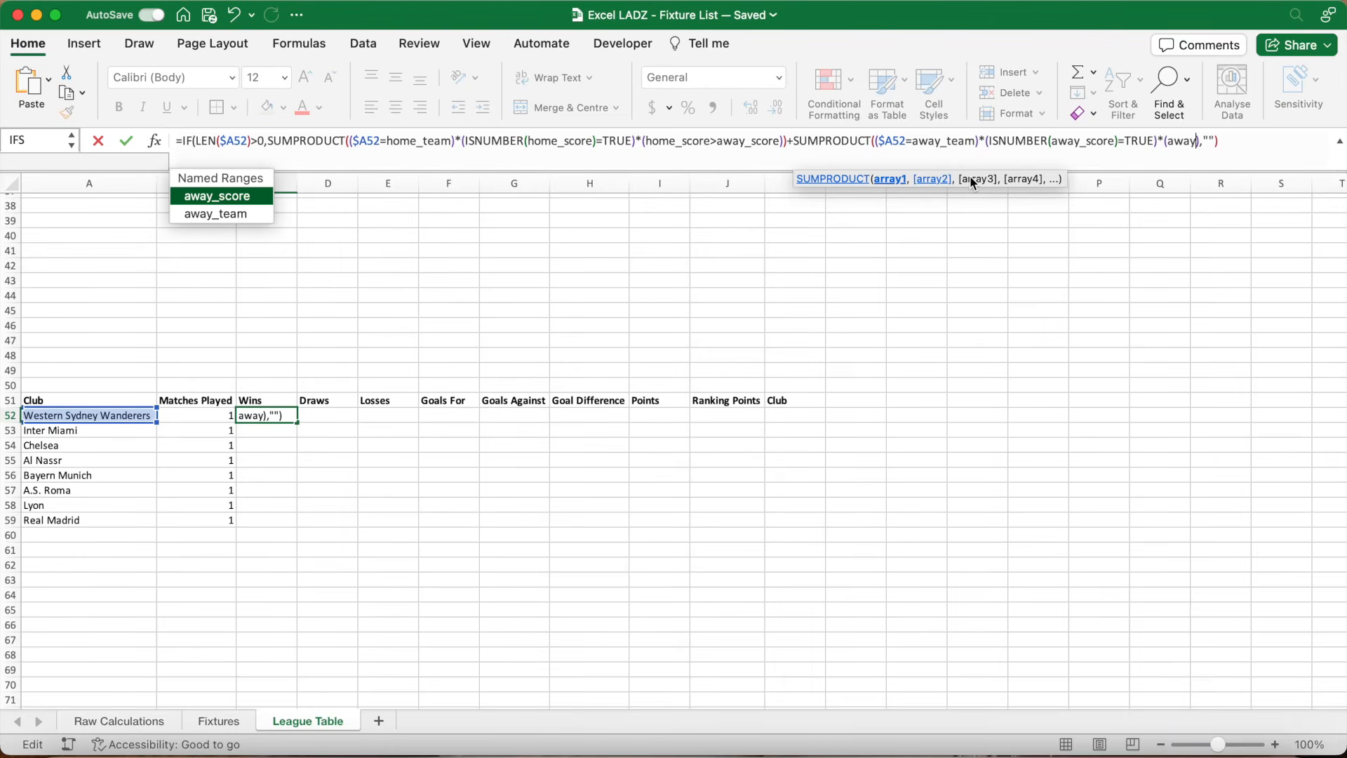
type("score>home_score))")
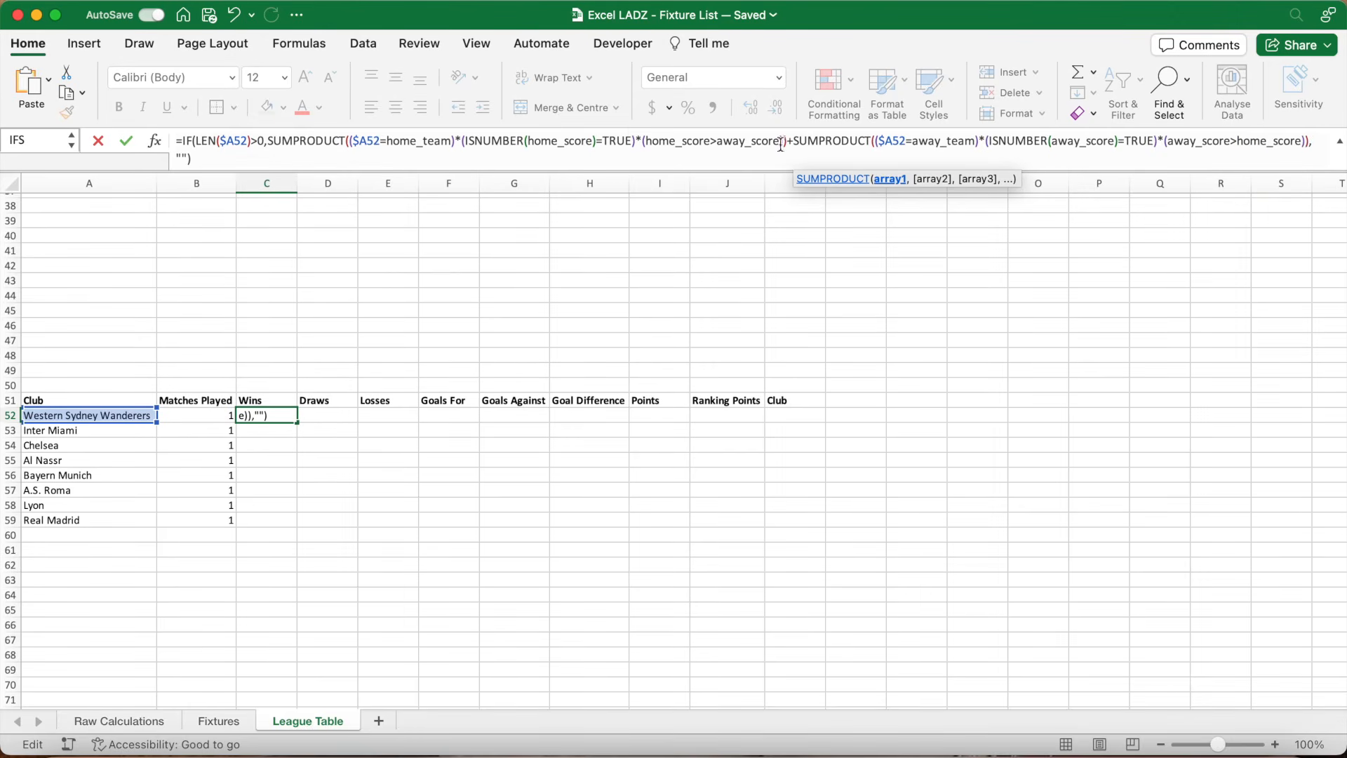
left_click(539, 162)
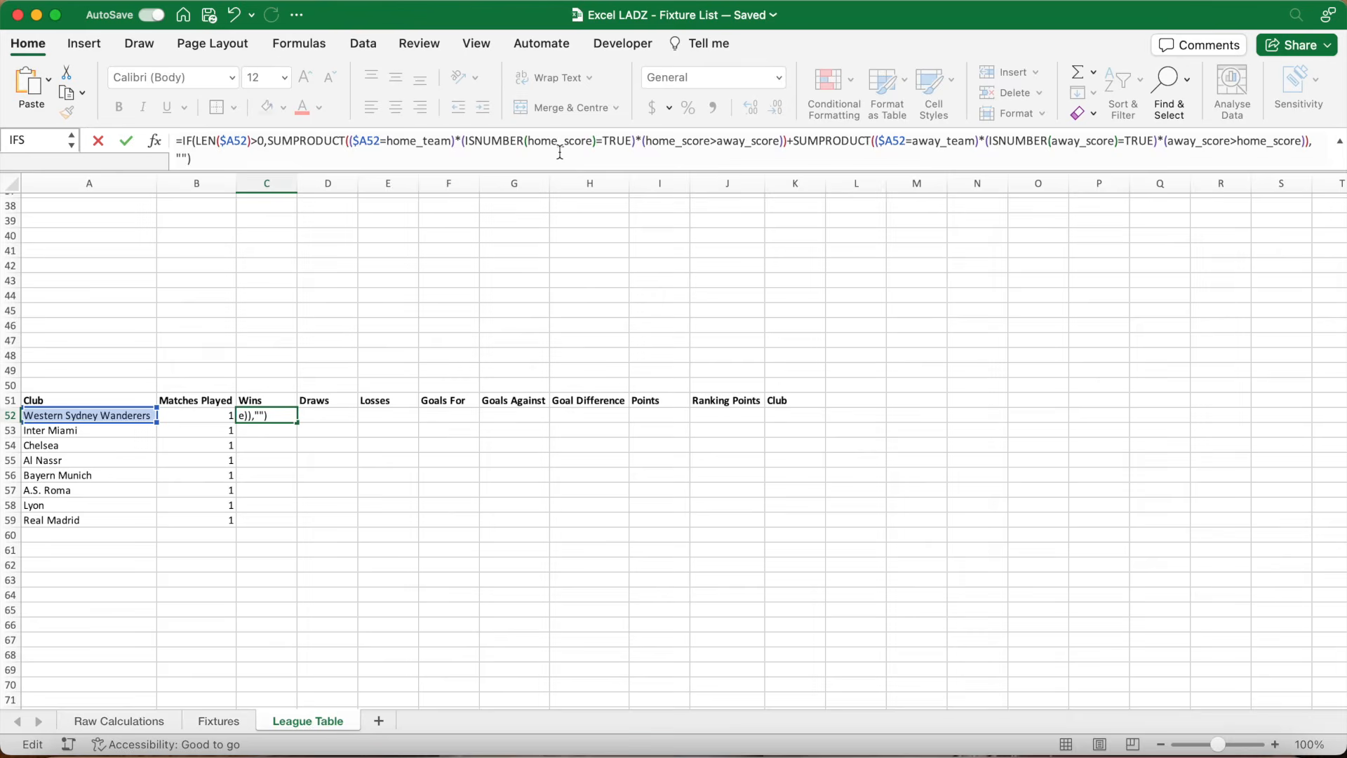
key("ctrl+Return")
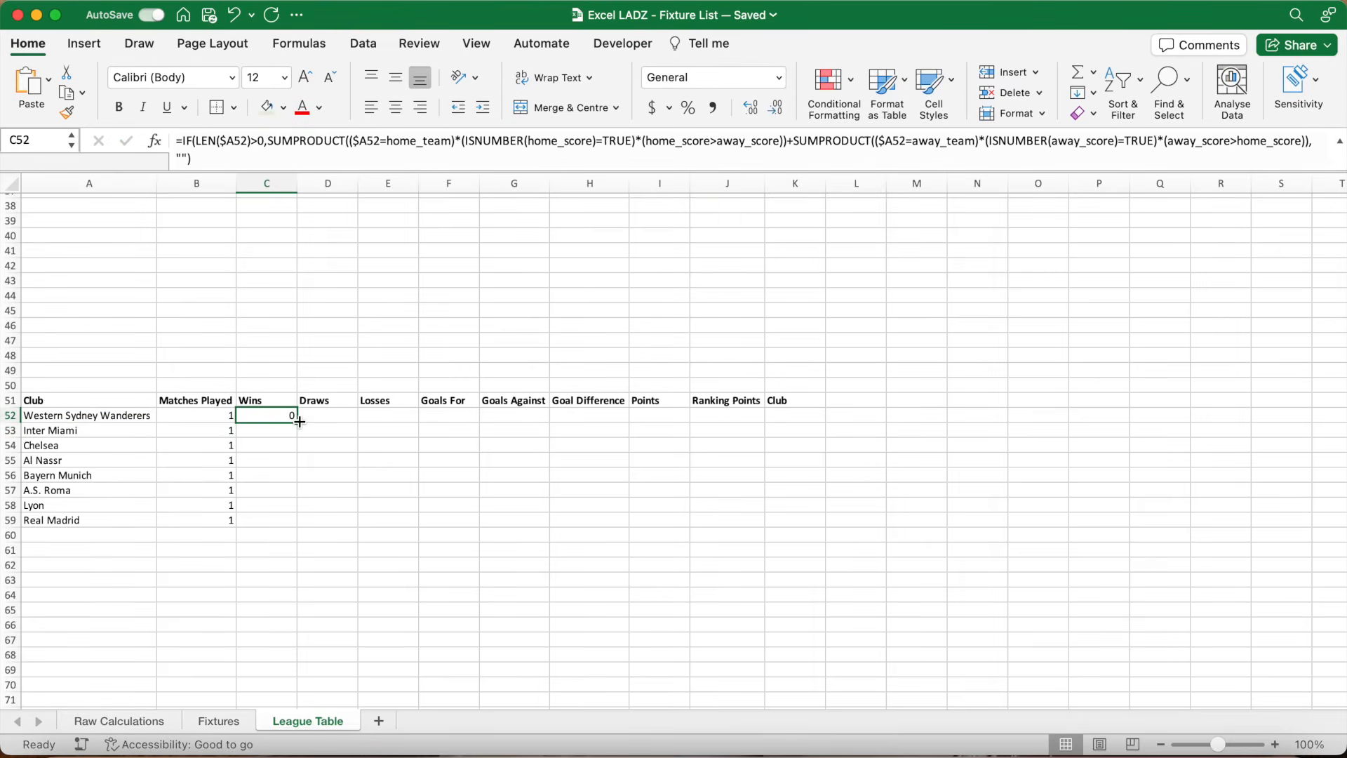
- Fill the Wins formula from C52 down to C100 and check the winning clubs against the scores on the Fixtures sheet
double_click(299, 423)
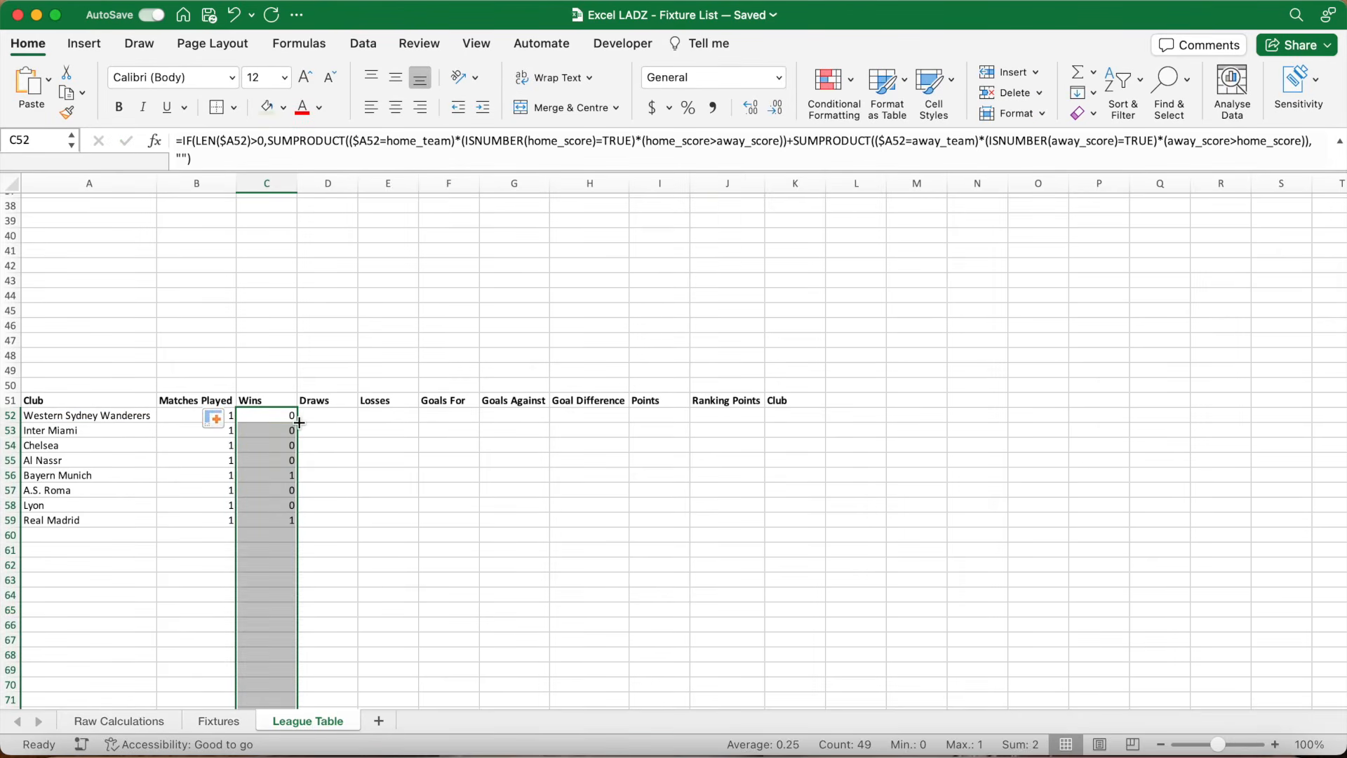
left_click(277, 477)
key("Down")
key("Down")
key("Down")
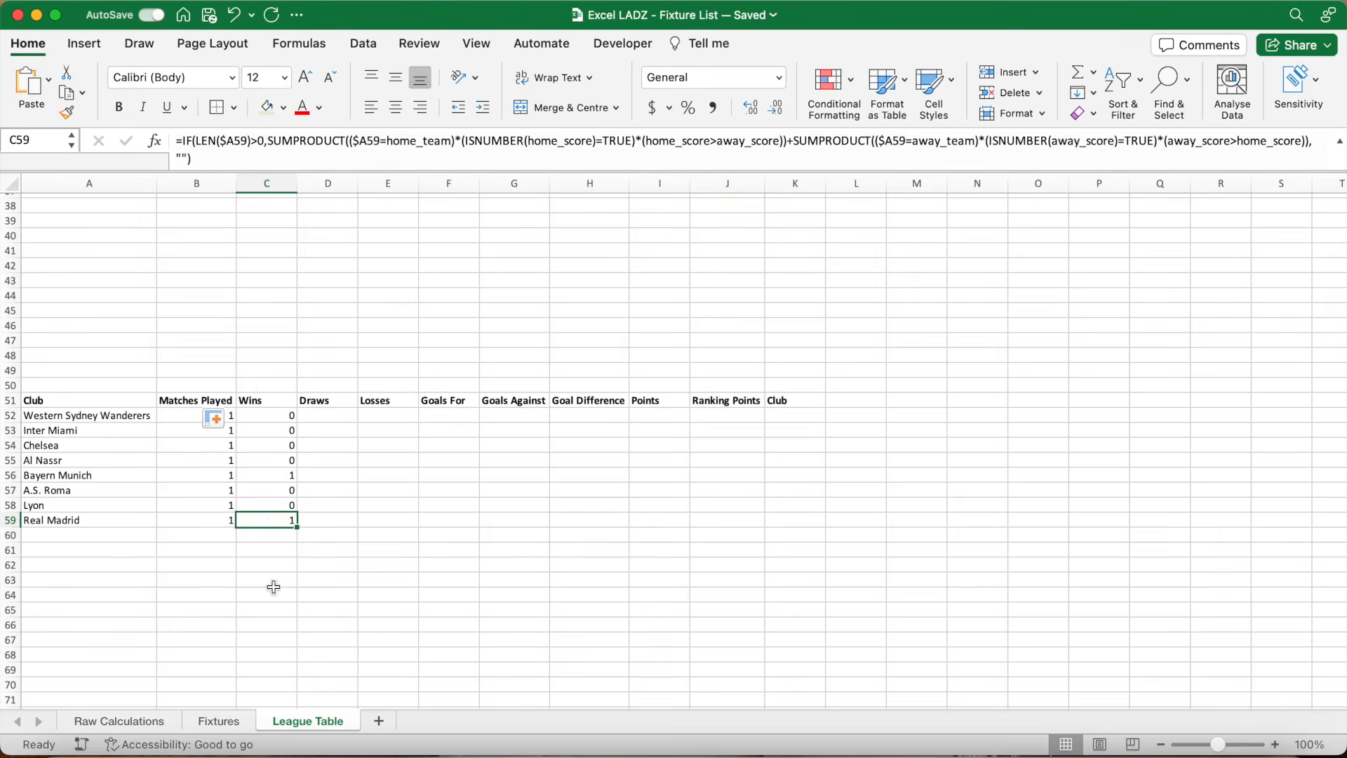
left_click(233, 723)
left_click(329, 283)
left_click(330, 318)
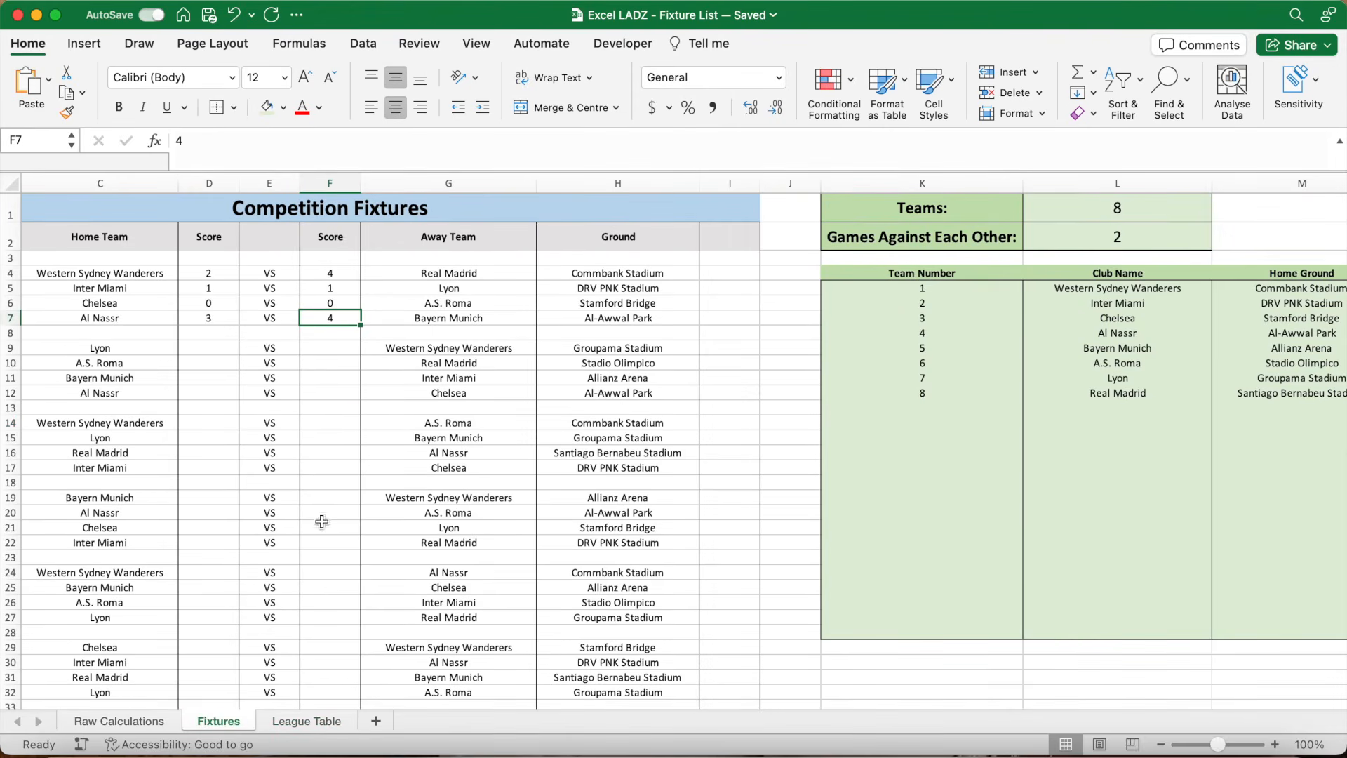
left_click(316, 722)
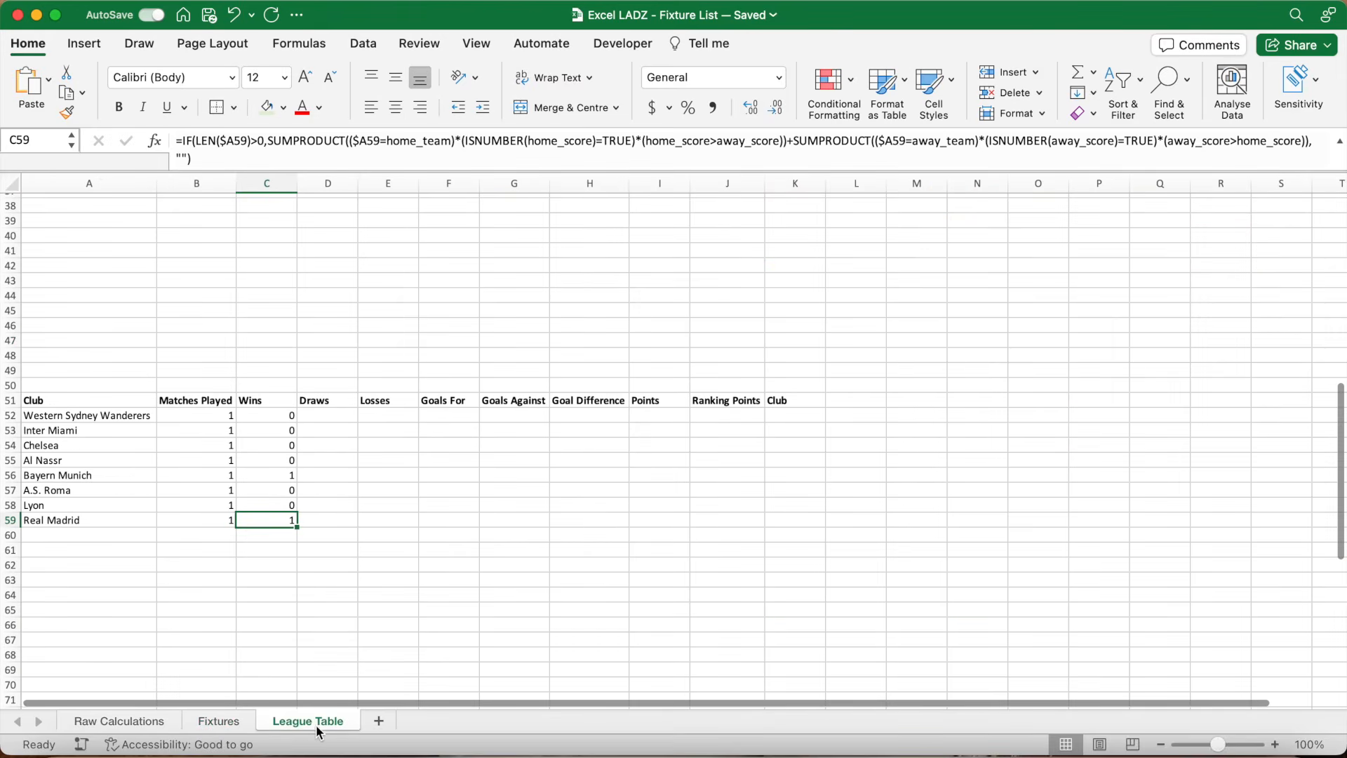
- Copy the Wins formulas in C52:C100 across through the Goal Difference column, H
left_click(295, 415)
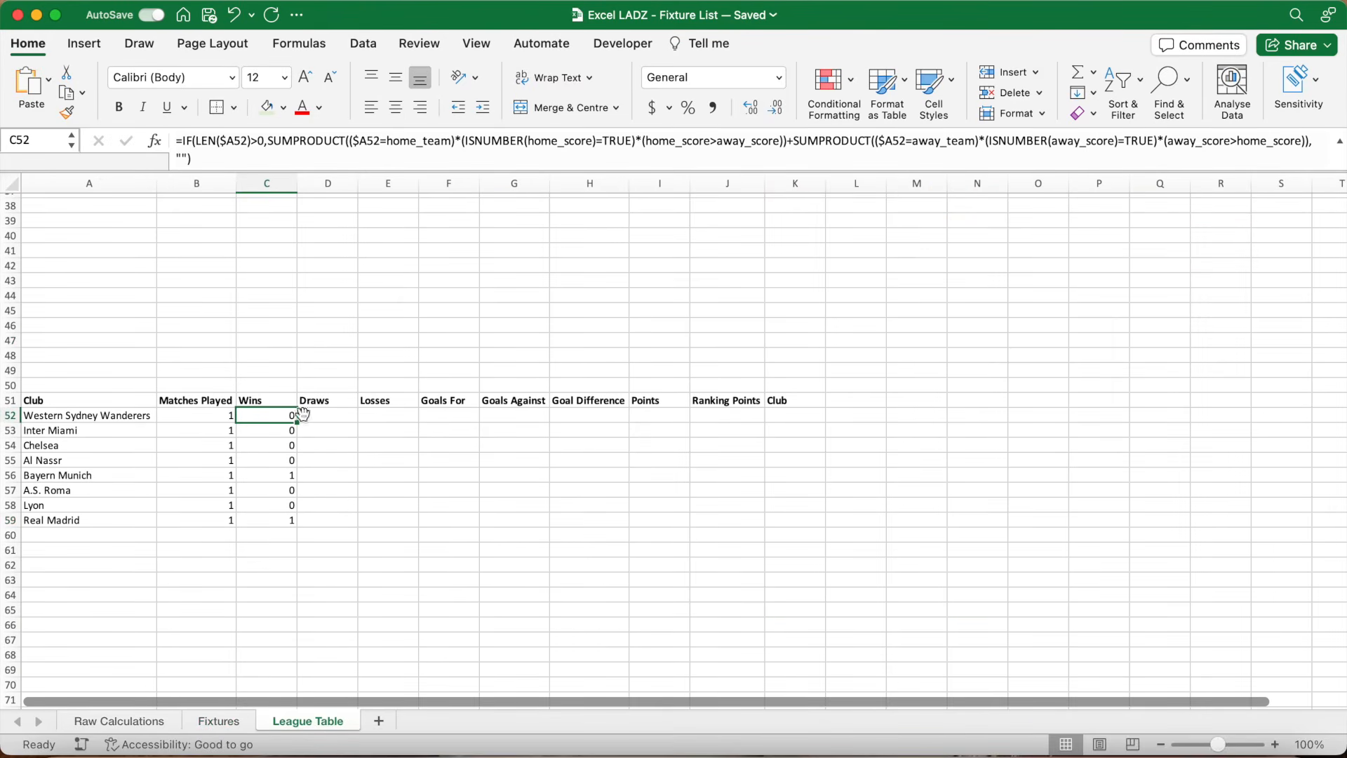
key("super+shift+Down")
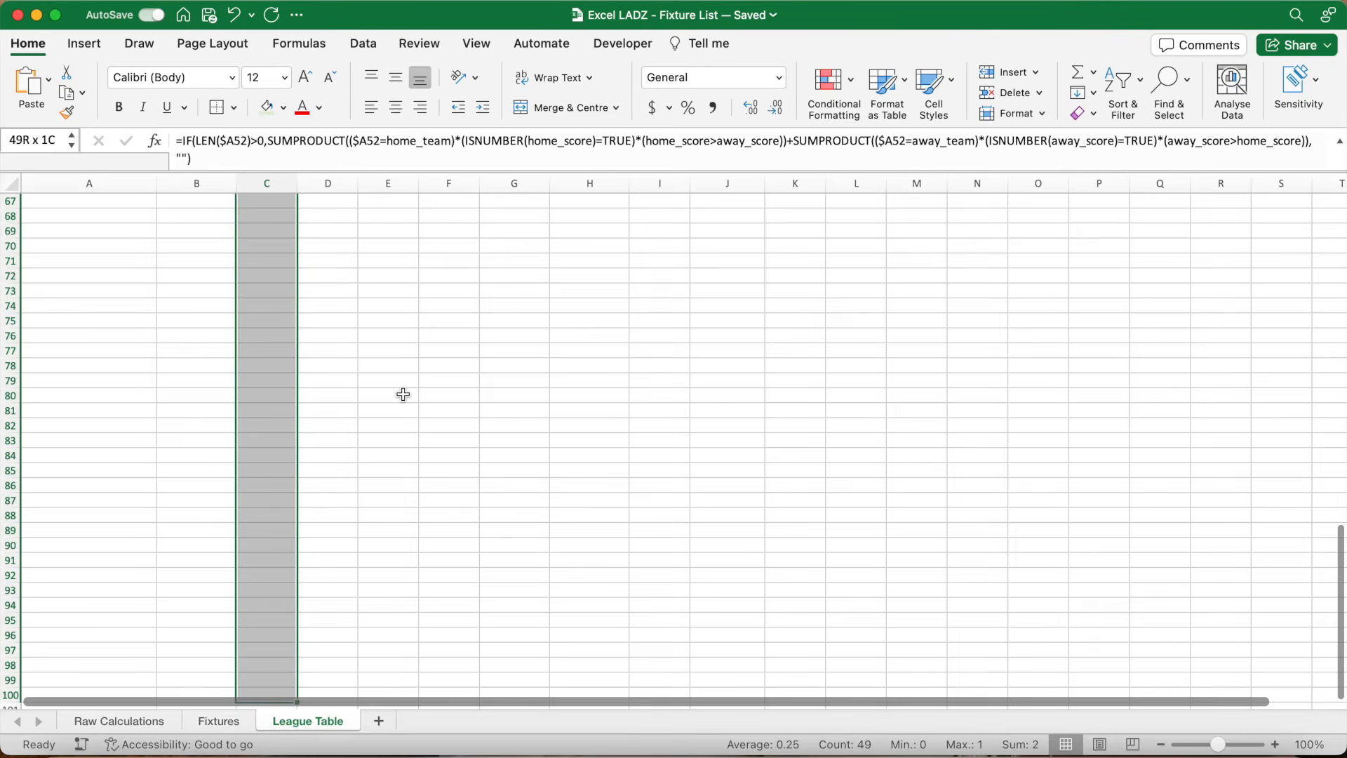
scroll(402, 395, "down", 2)
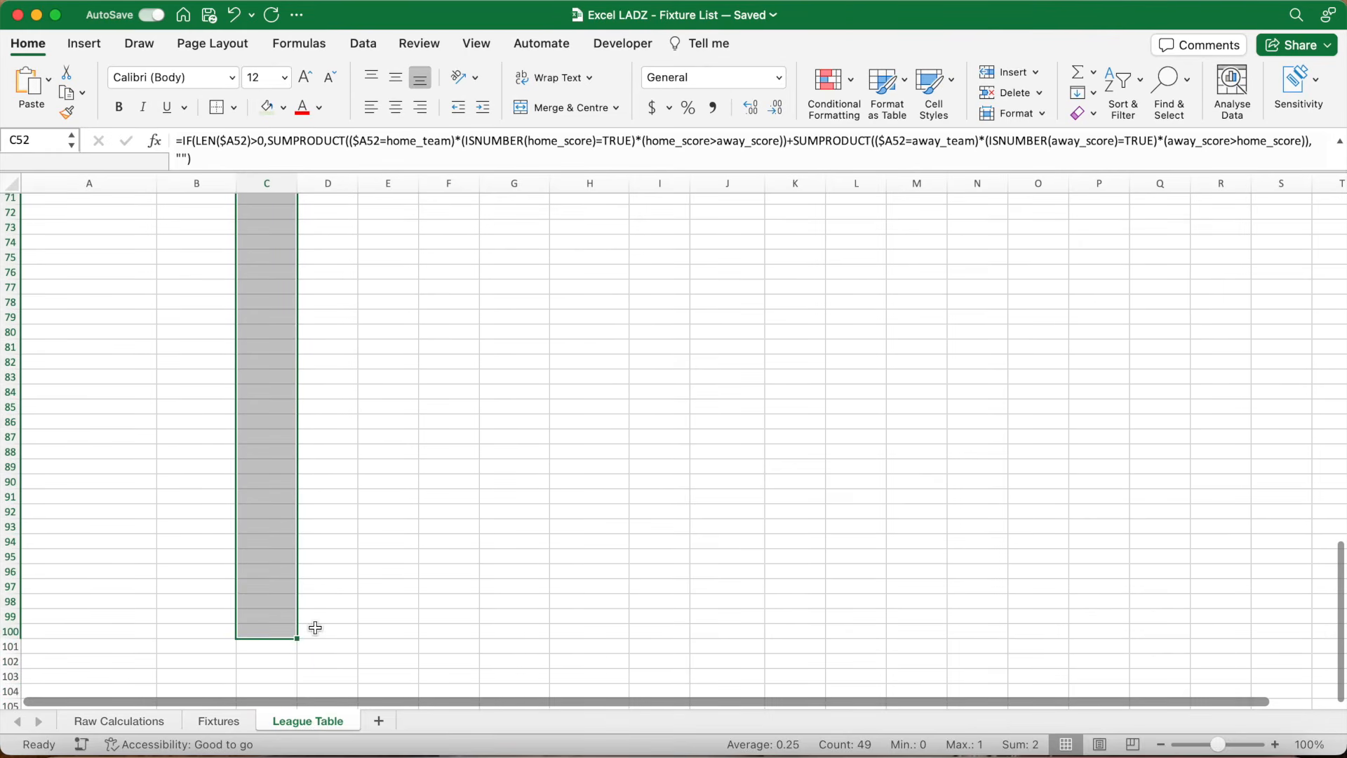
left_click_drag(296, 638, 603, 611)
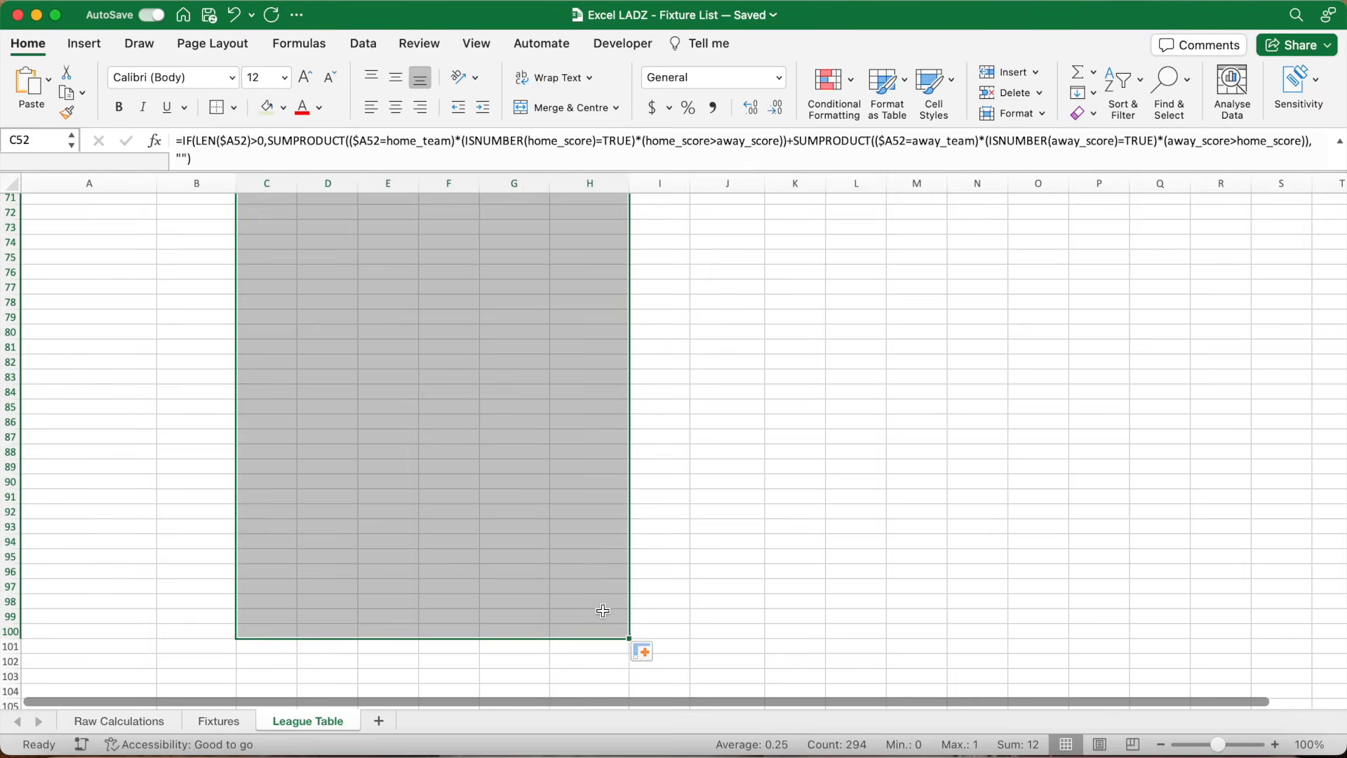
scroll(593, 507, "up", 10)
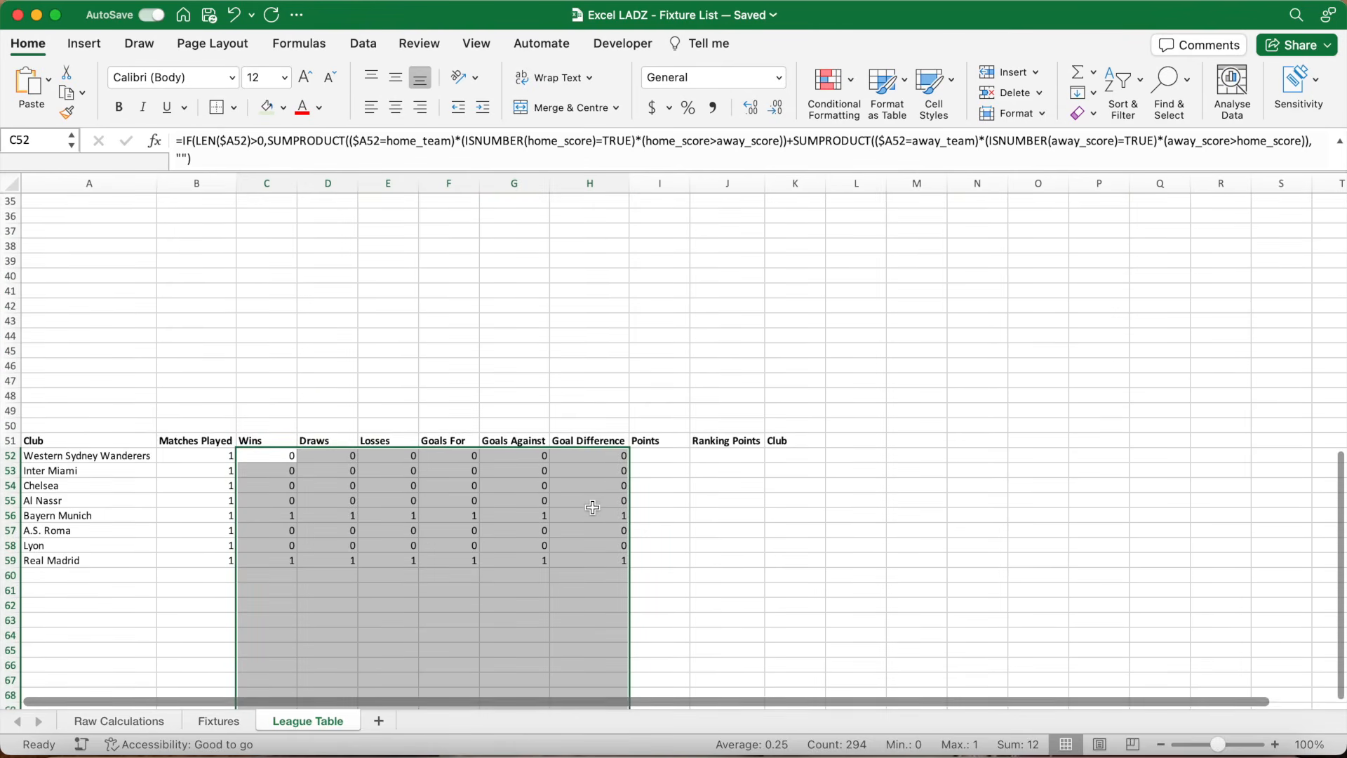
- Change both score comparisons in the Draws formula in D52 from greater than to equals (=)
left_click(325, 456)
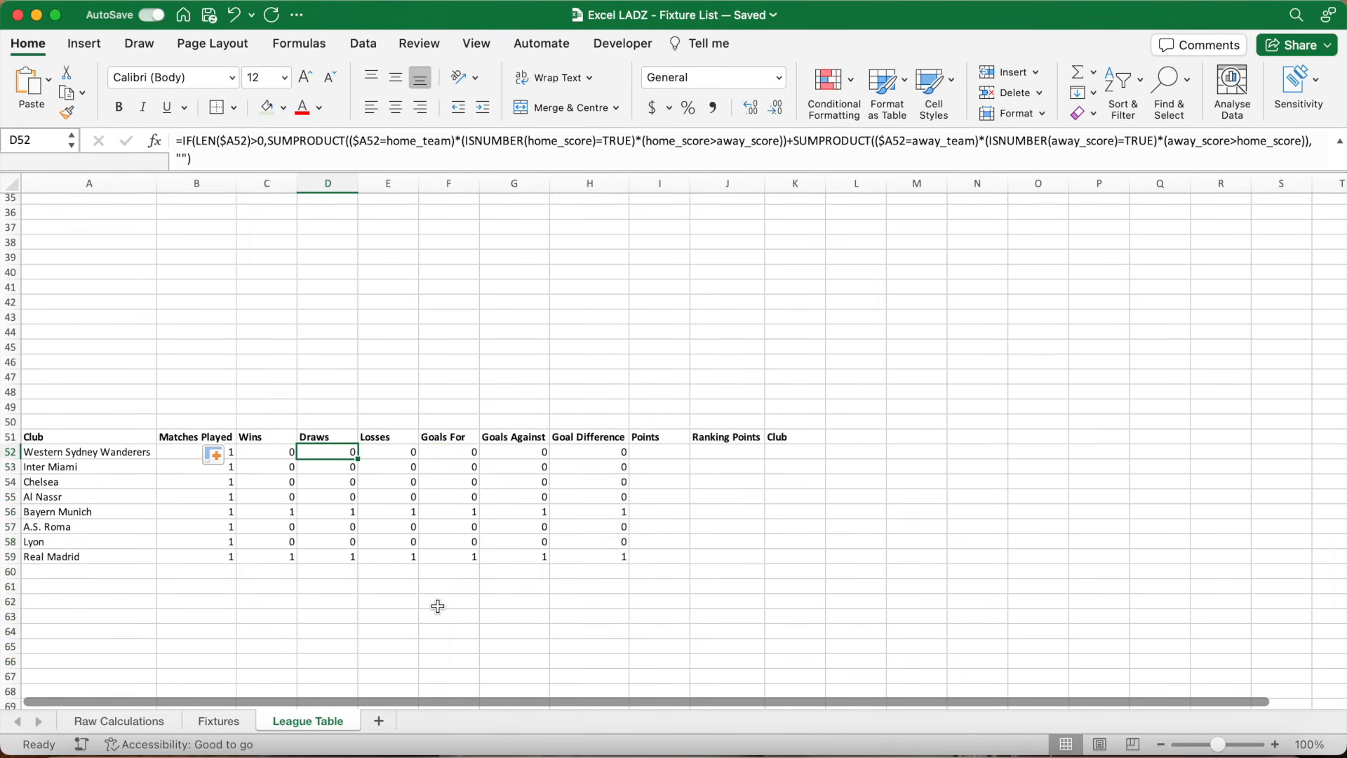
left_click(717, 145)
key("BackSpace")
type("=")
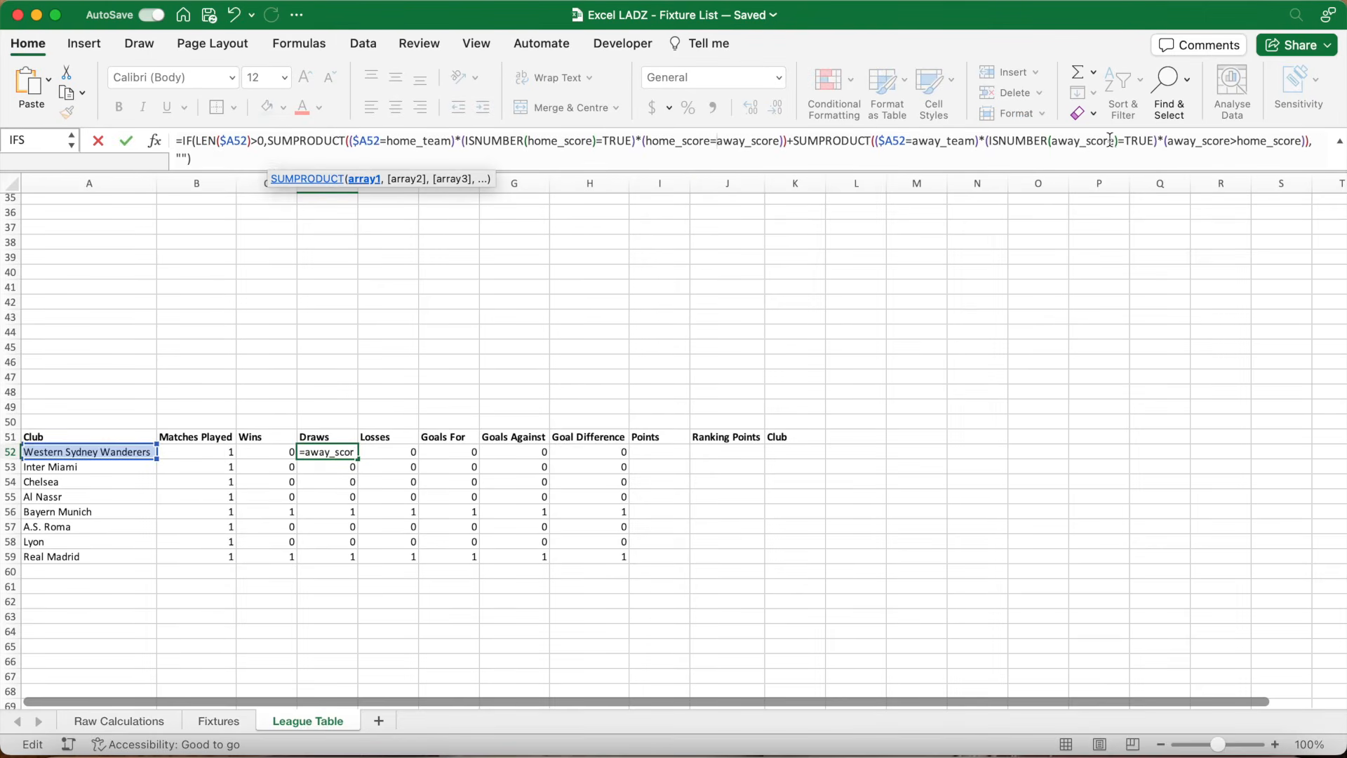
left_click(1239, 146)
key("BackSpace")
type("=")
key("Return")
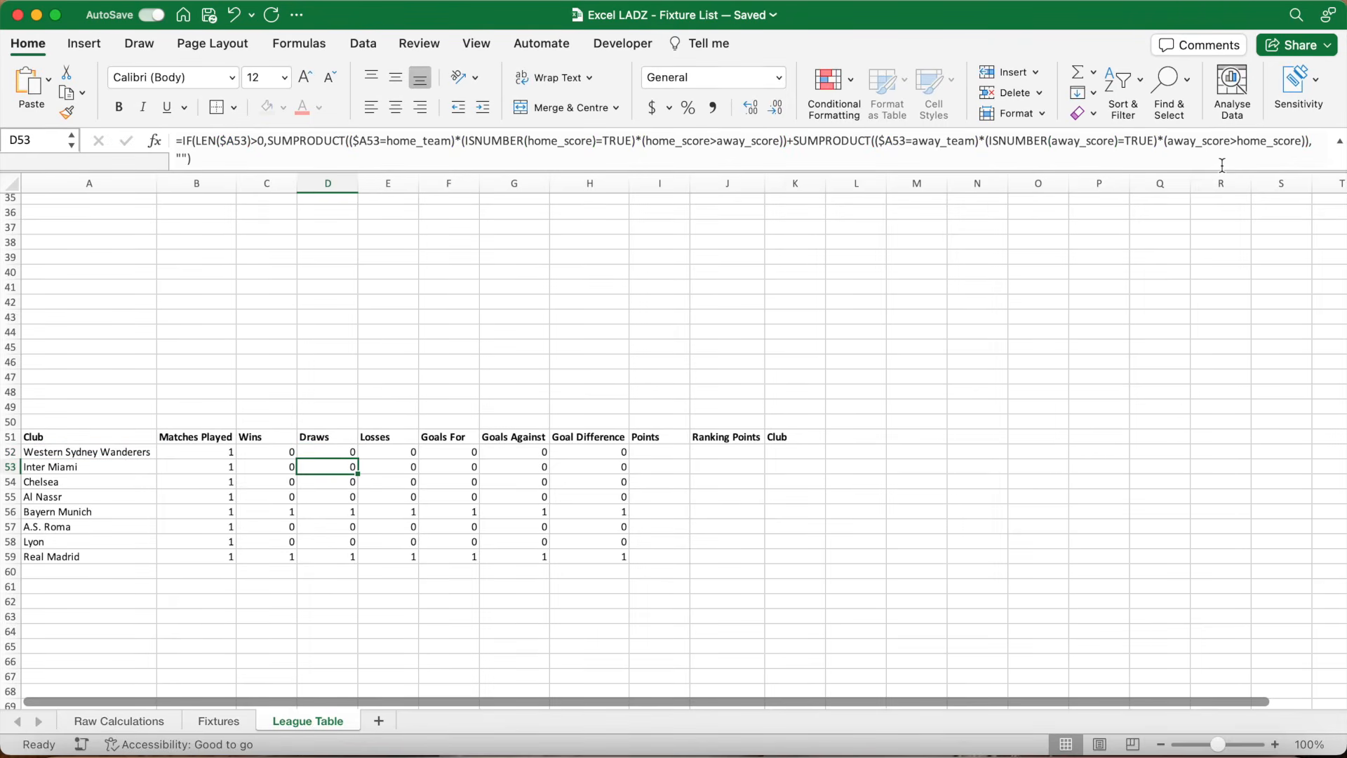
- Fill the Draws formula from D52 down the column and check the clubs that drew
left_click(347, 455)
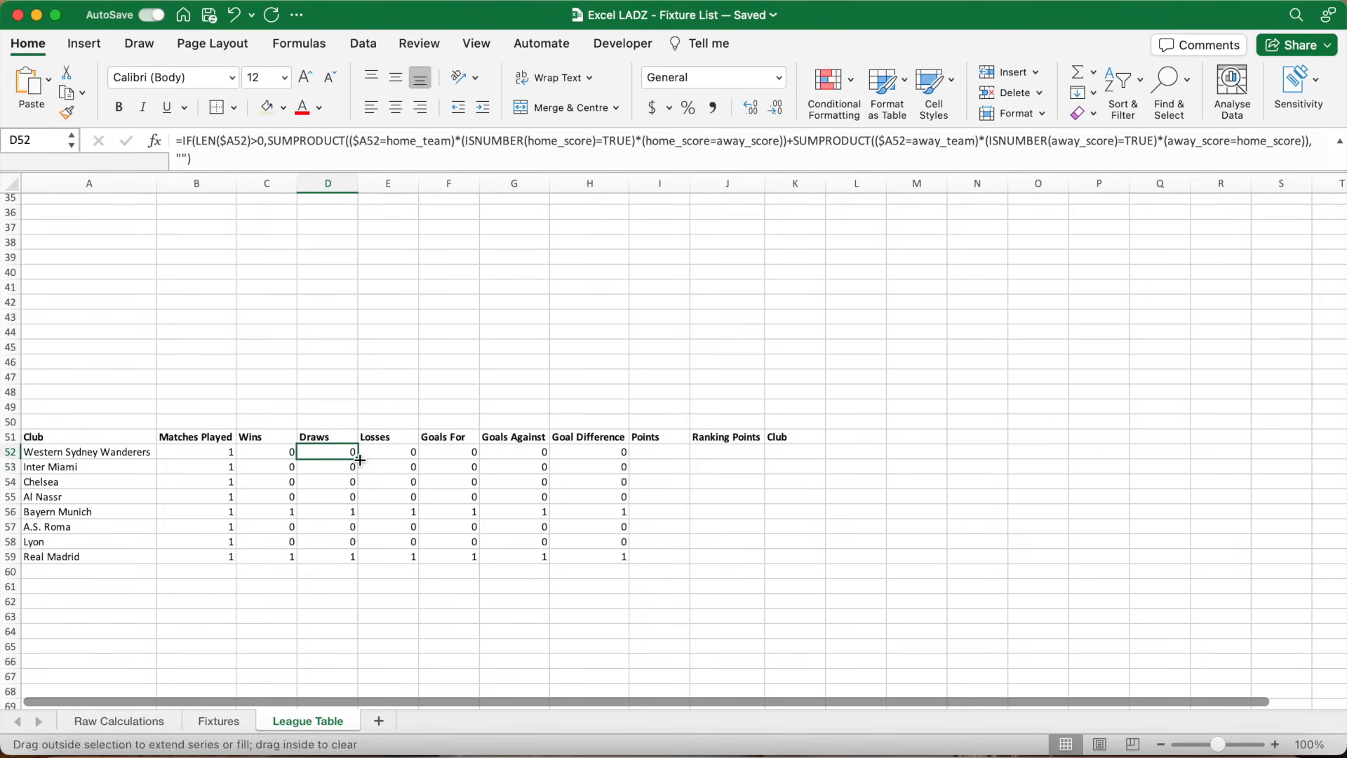
double_click(358, 462)
left_click(343, 468)
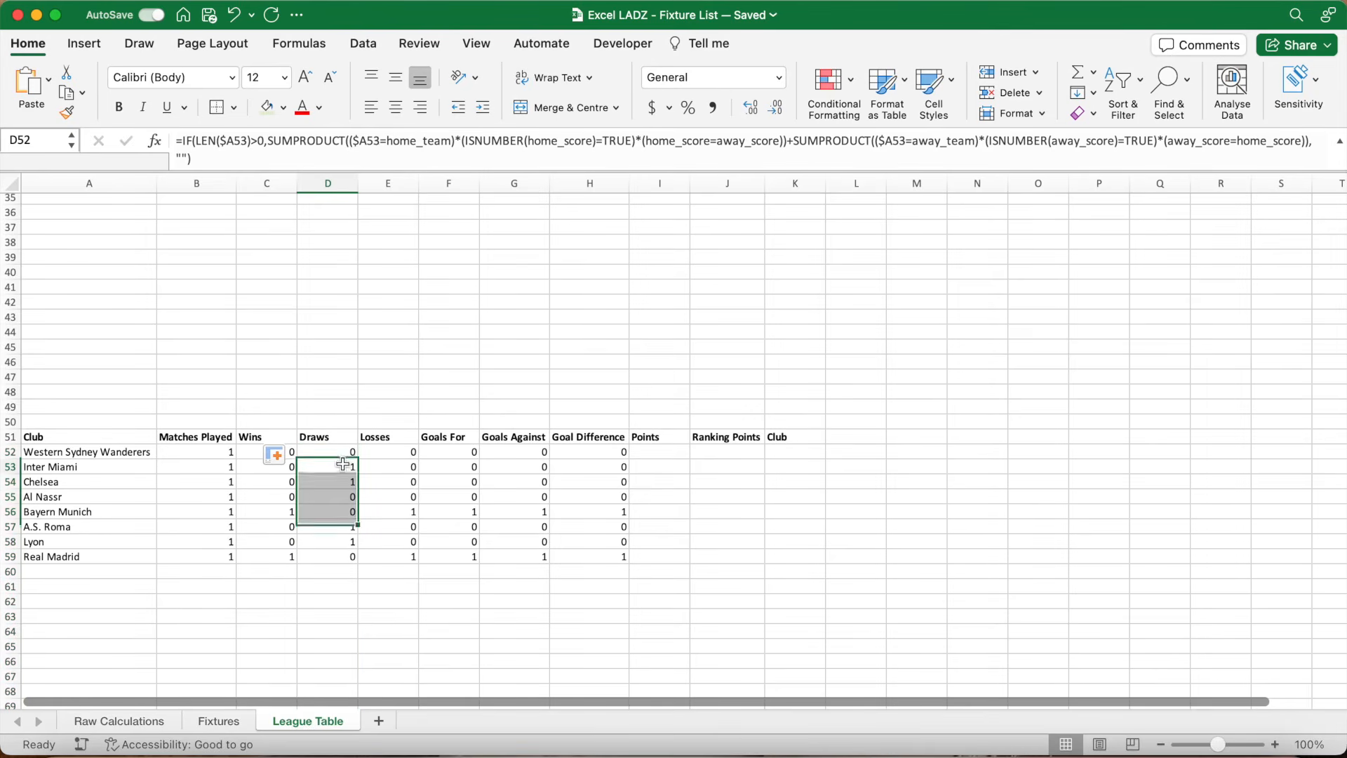
left_click(343, 482)
left_click(342, 528)
left_click(335, 542)
- Change both score comparisons in the Losses formula in E52 to less than (<)
left_click(403, 453)
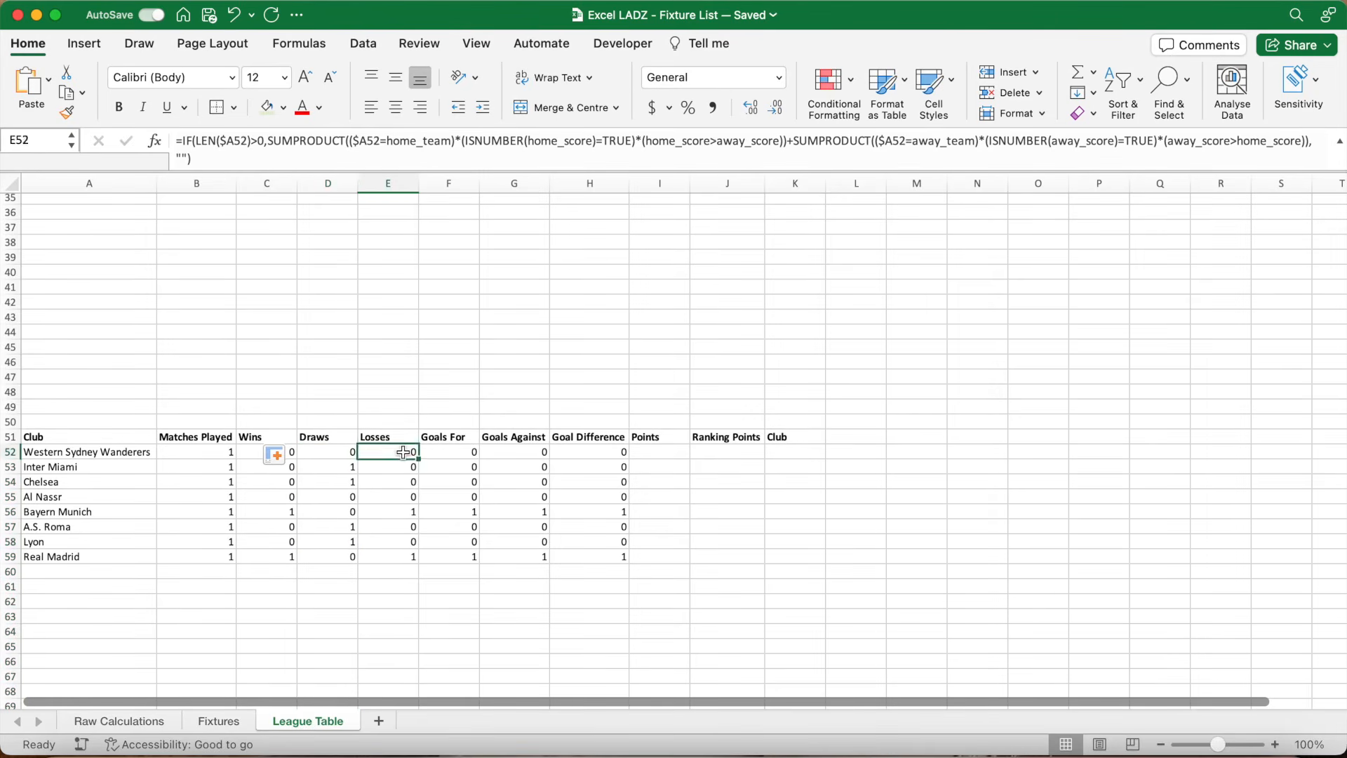
left_click(718, 144)
key("BackSpace")
type("<")
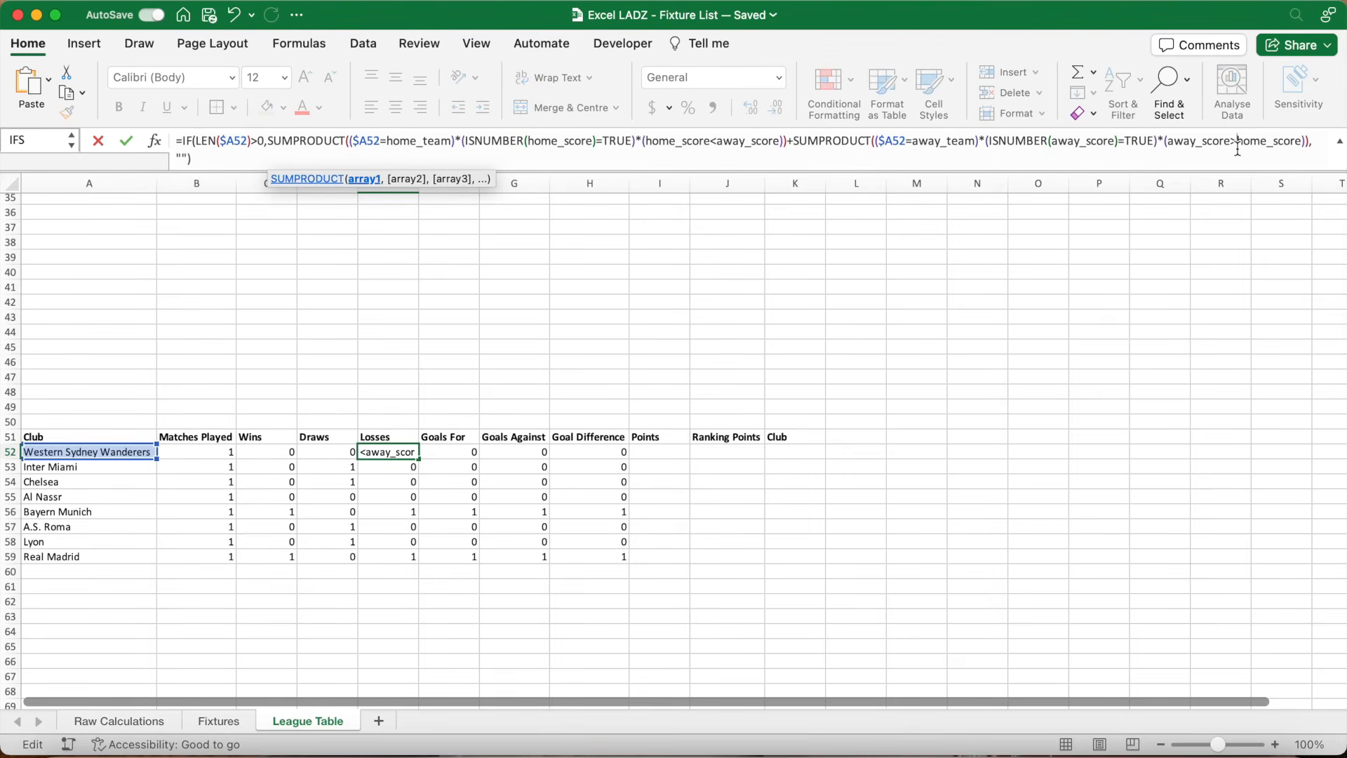
left_click(1237, 143)
key("BackSpace")
type("<")
key("Return")
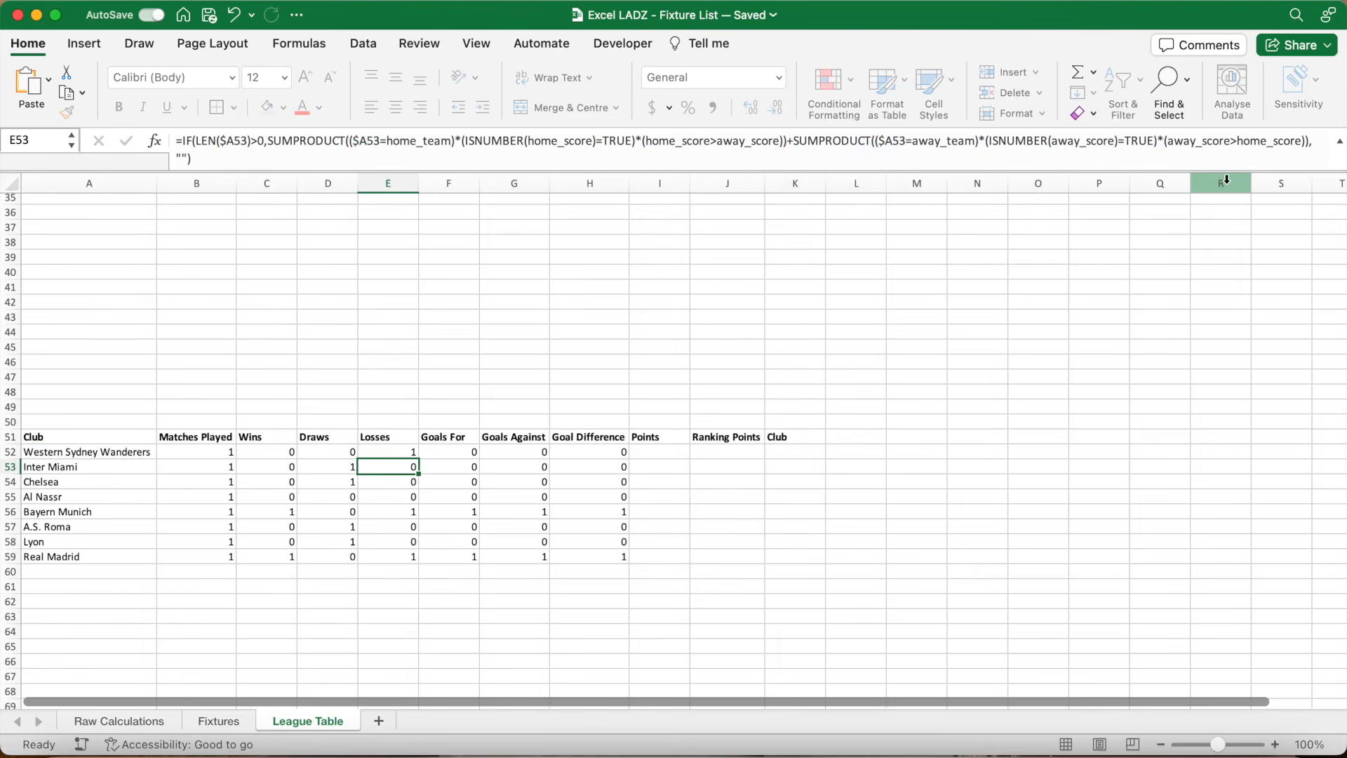
- Fill the Losses formula from E52 down to row 100 and check the clubs that lost
left_click(417, 454)
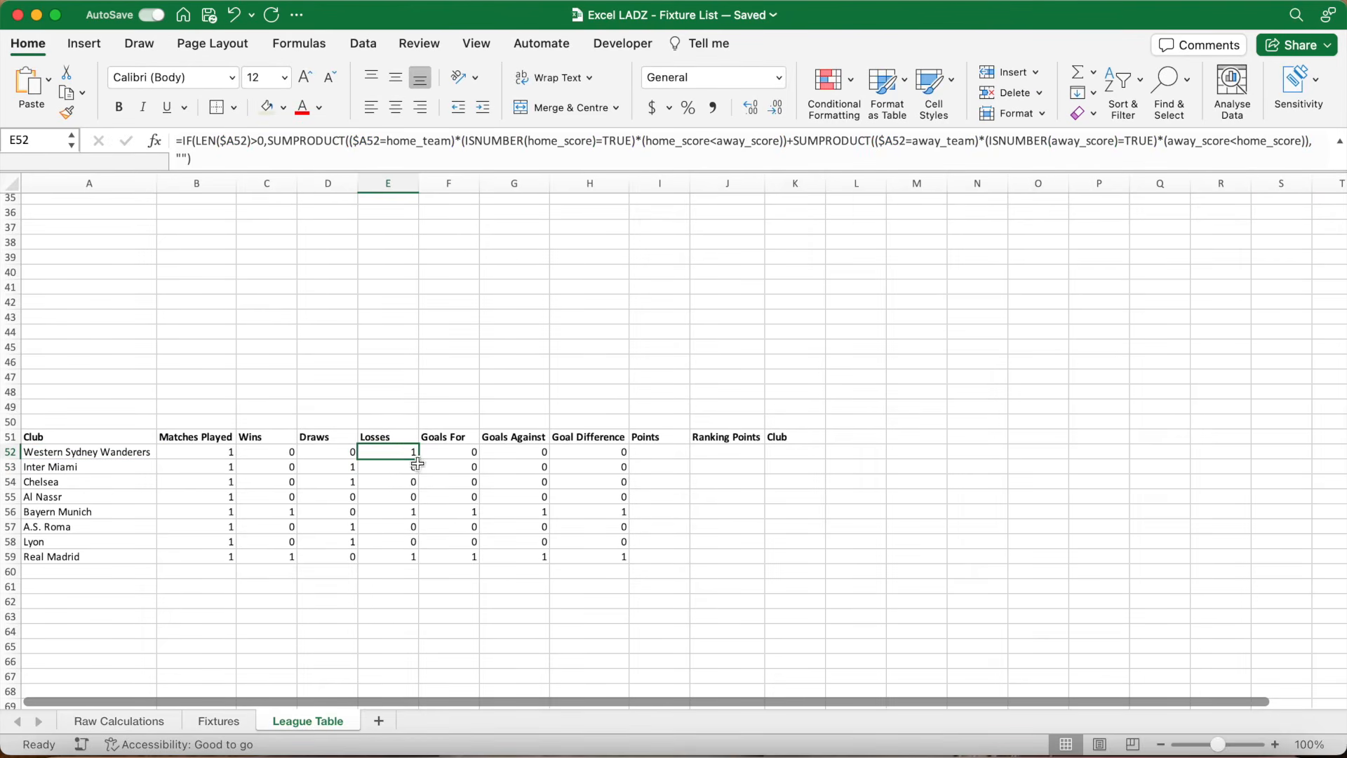
double_click(418, 459)
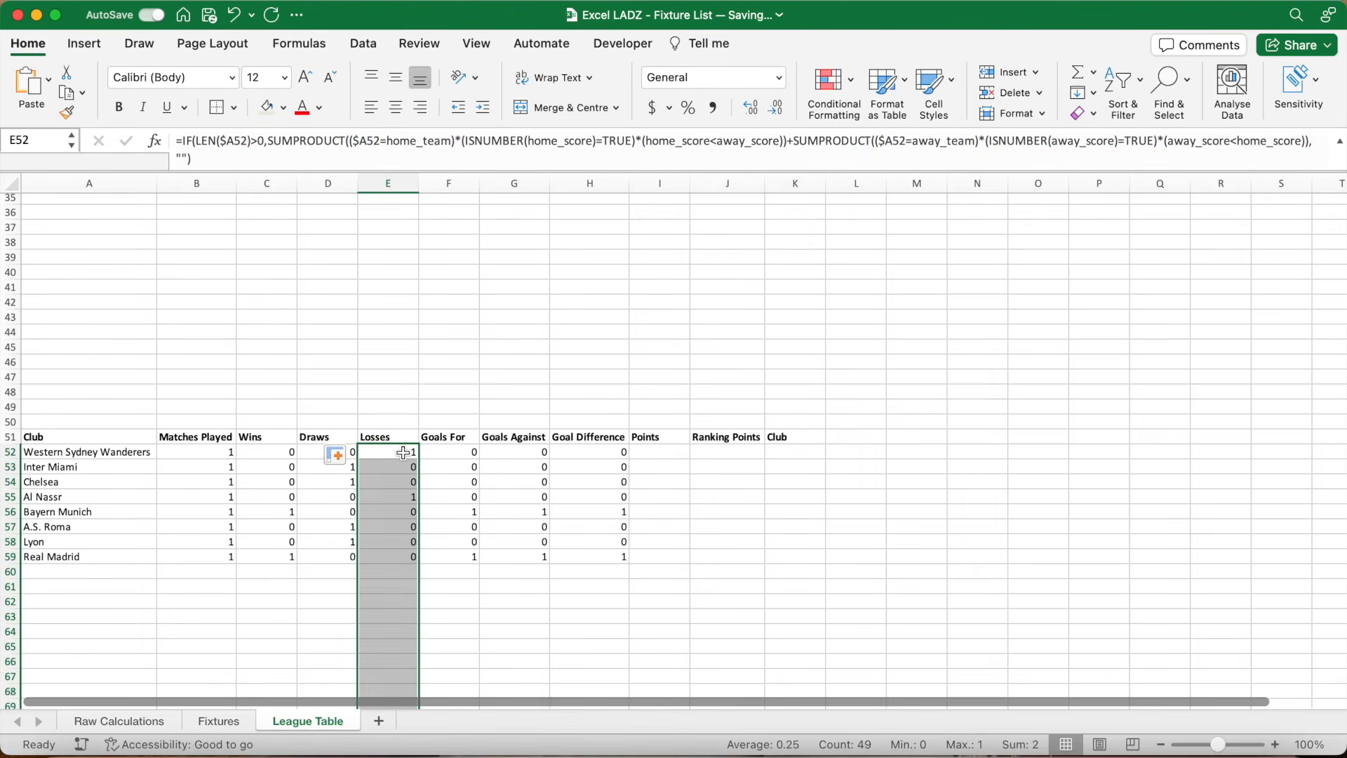
left_click(413, 454)
left_click(400, 498)
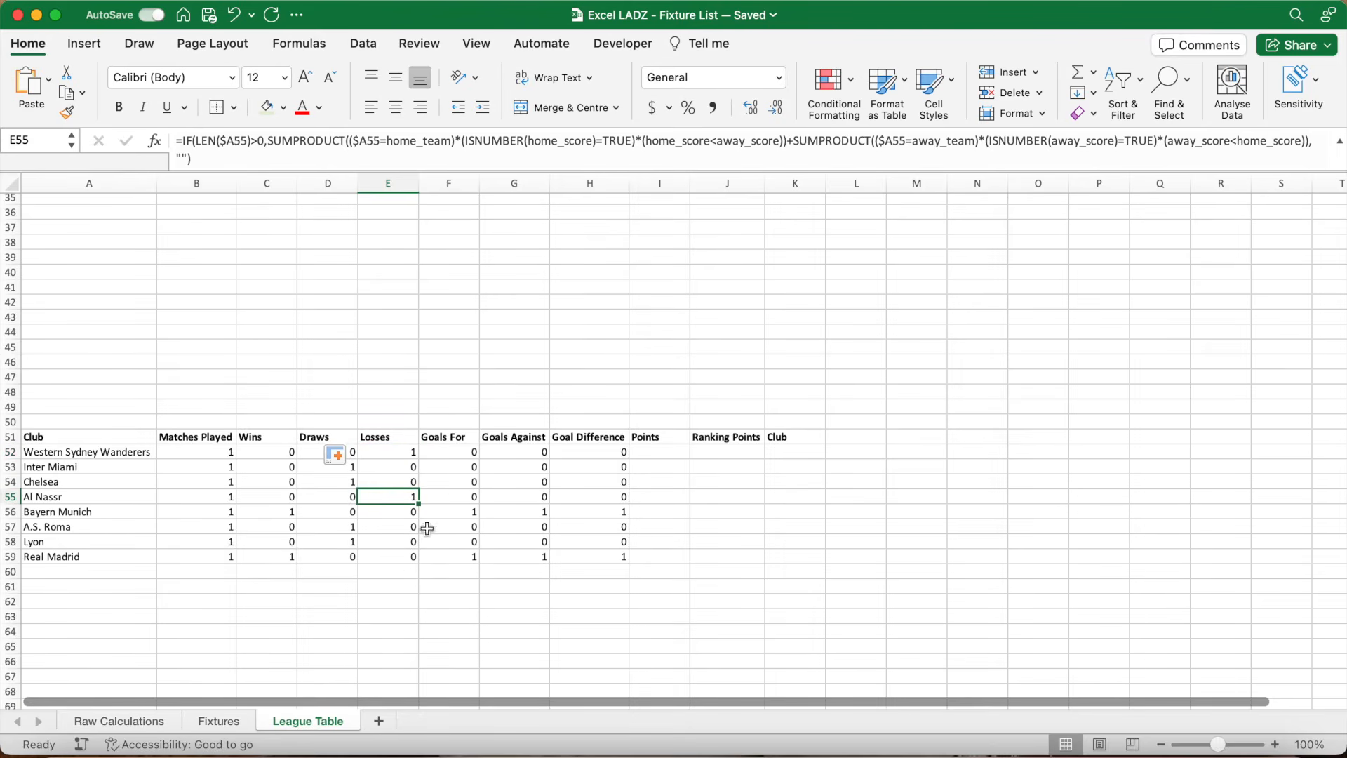
- Remove both score comparisons from the Goals For formula in F52, keeping home_score and away_score as the summed values, and fill it down the column
left_click(455, 457)
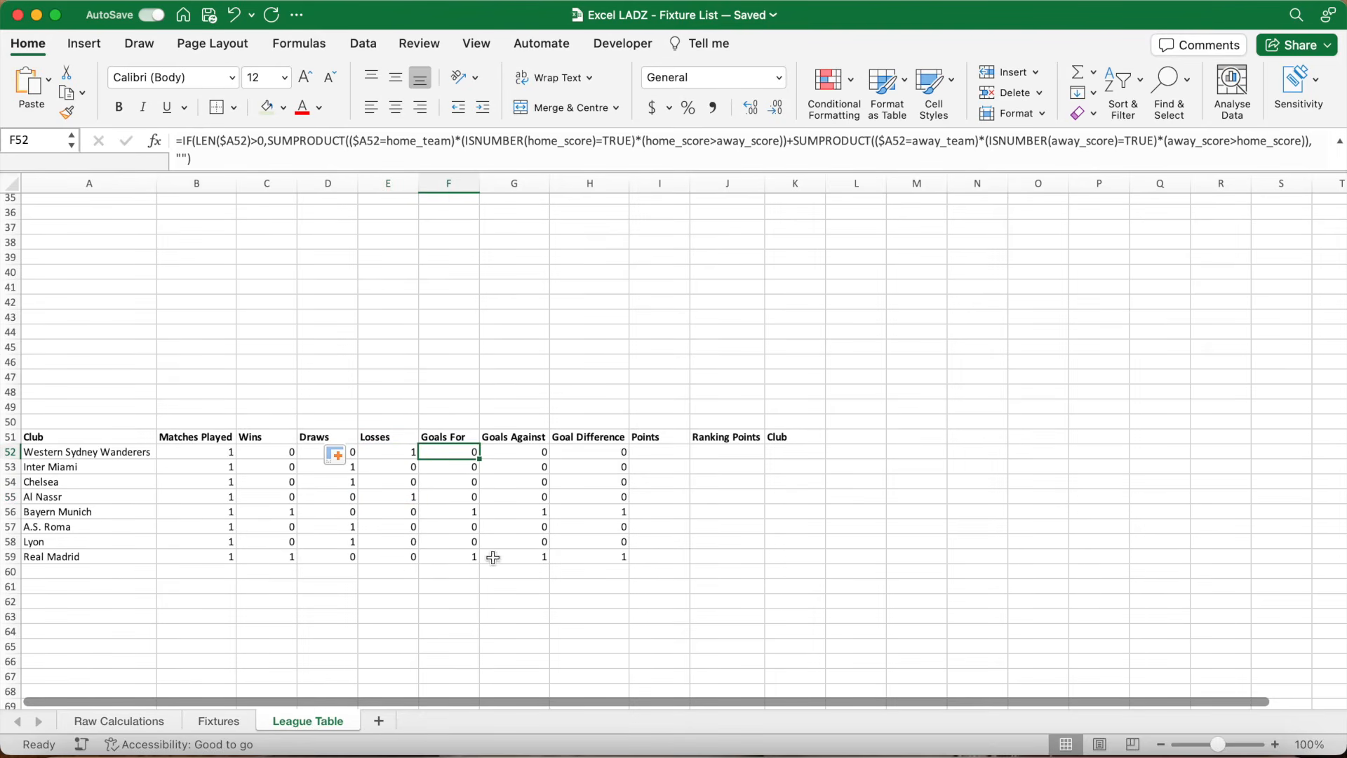
left_click(717, 141)
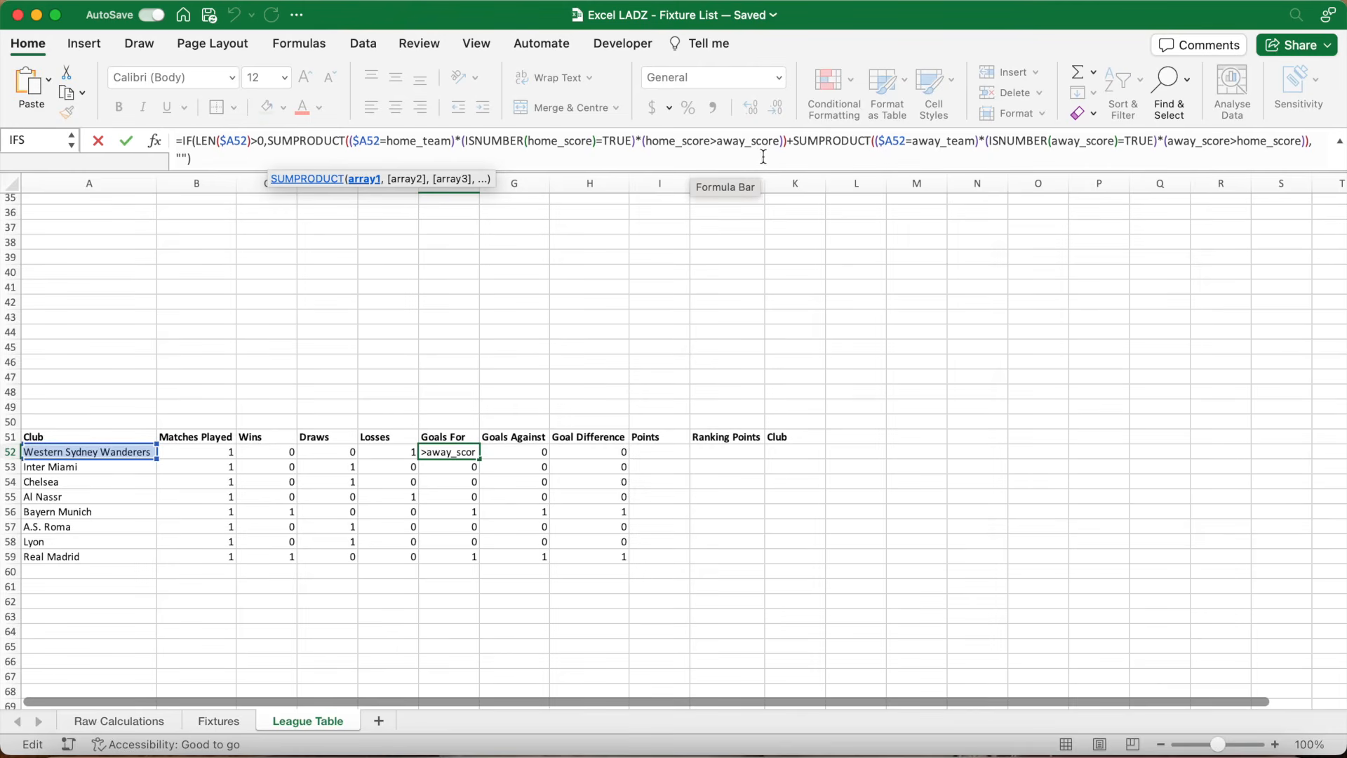
left_click_drag(781, 146, 714, 148)
key("BackSpace")
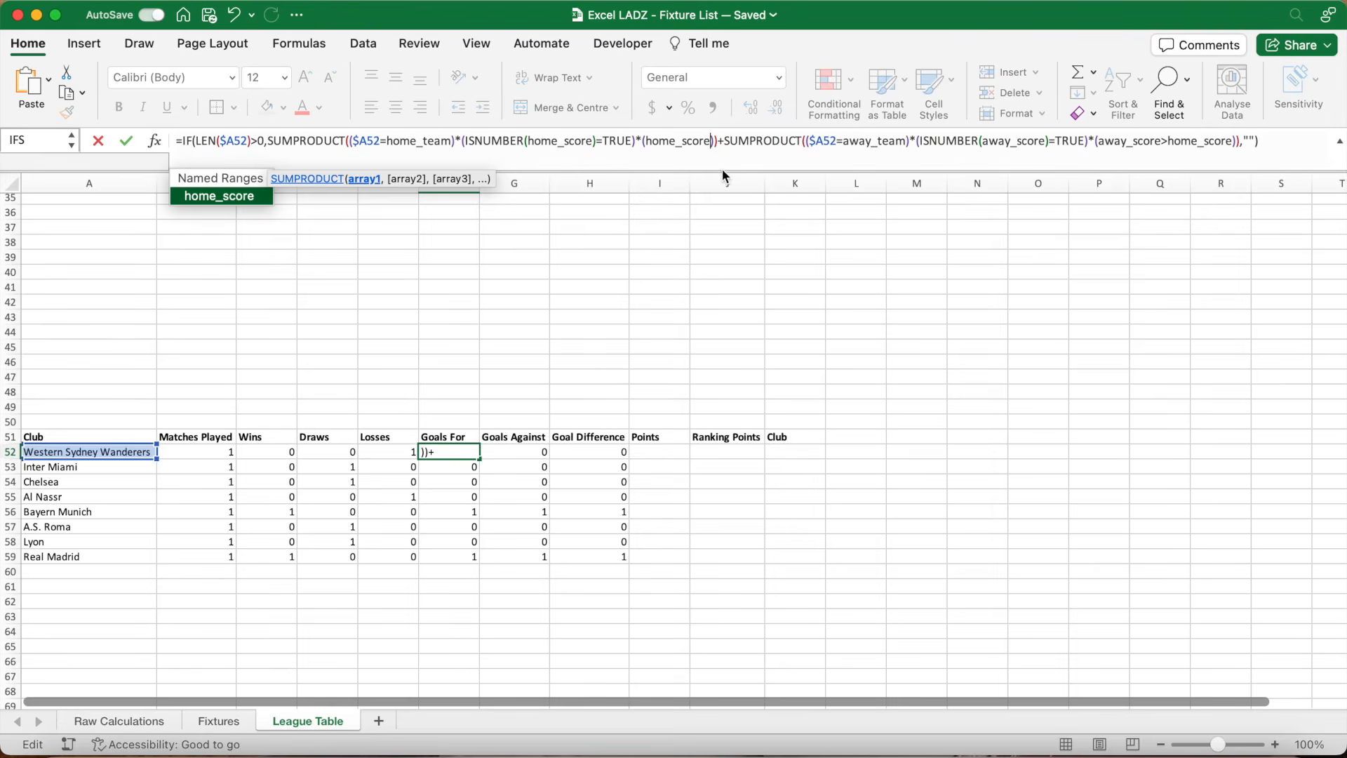
left_click_drag(1232, 144, 1164, 149)
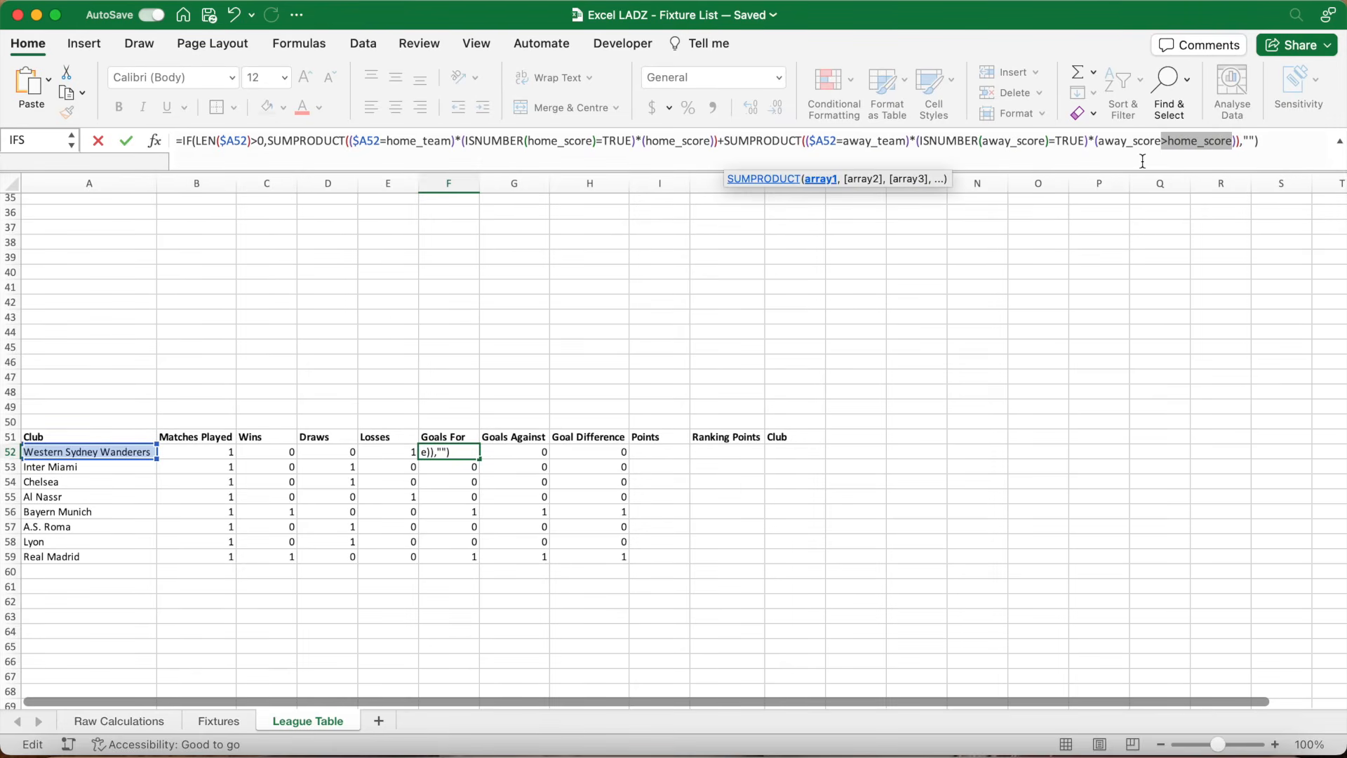
key("BackSpace")
key("Return")
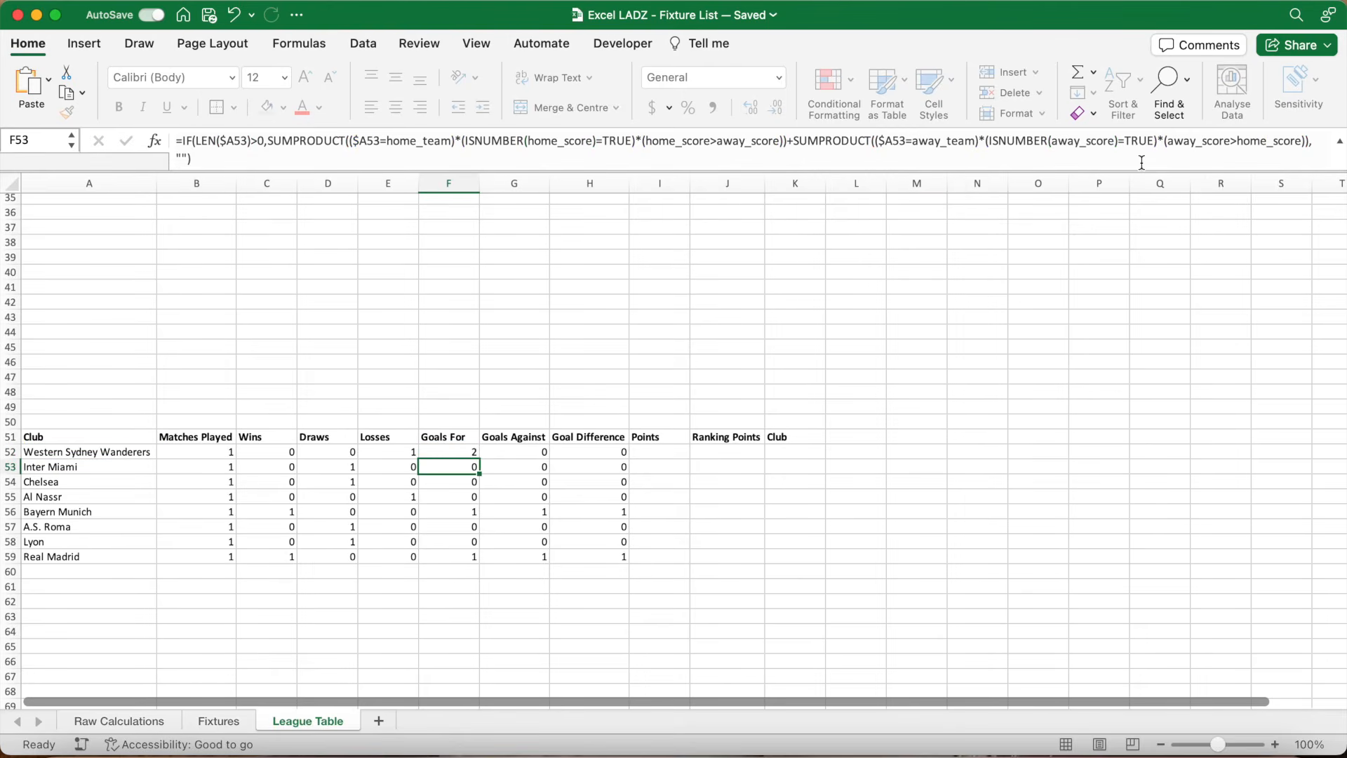
left_click(472, 453)
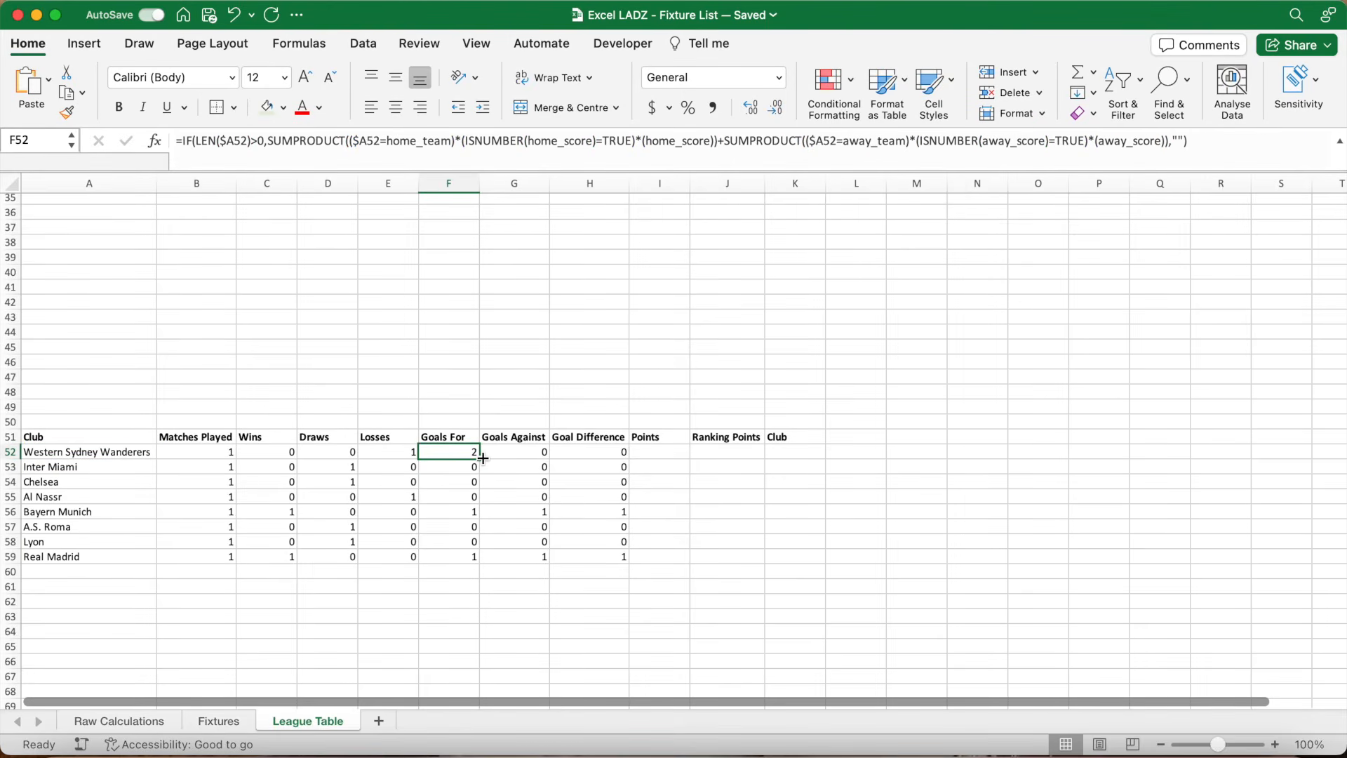
double_click(483, 457)
- Edit the Goals Against formula in G52 to sum away_score for home matches and home_score for away matches, and fill it down
left_click(534, 452)
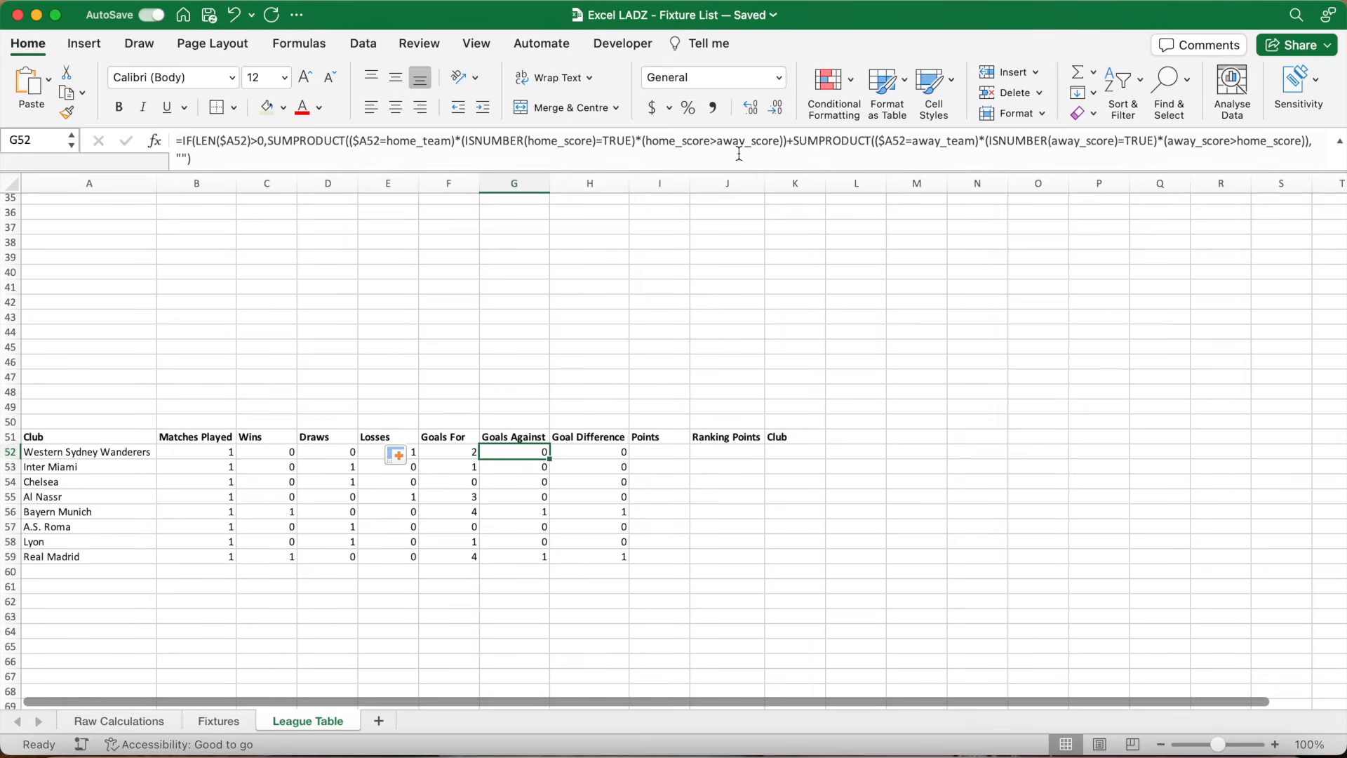
left_click_drag(717, 144, 644, 144)
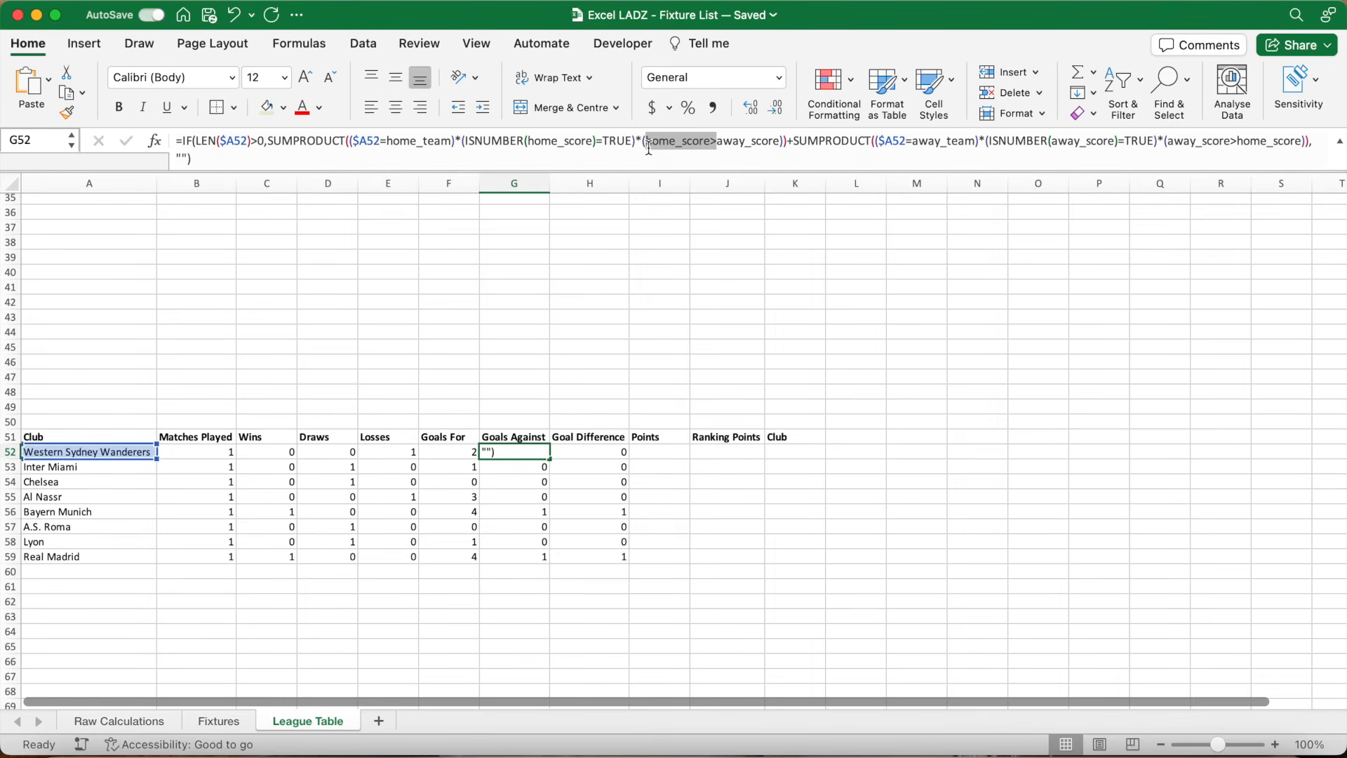
key("BackSpace")
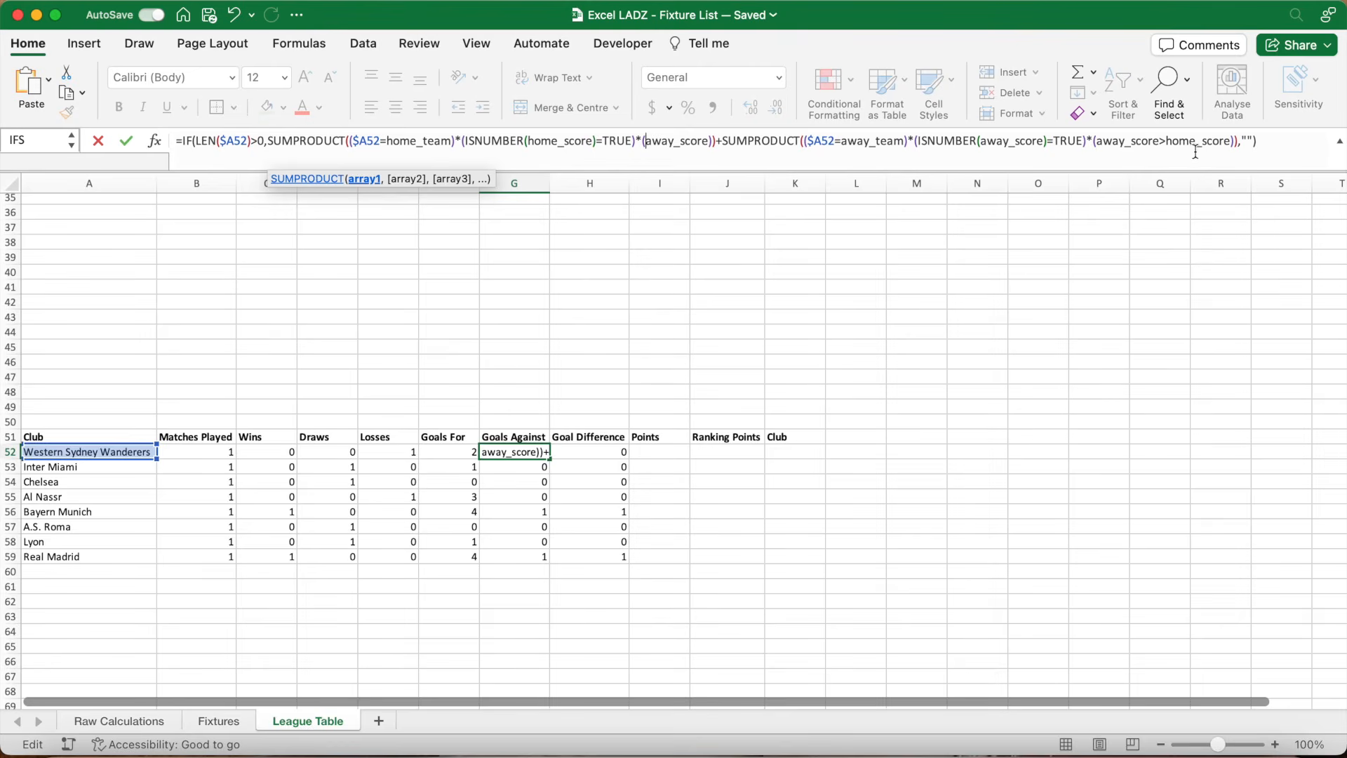
left_click_drag(1165, 142, 1096, 148)
key("BackSpace")
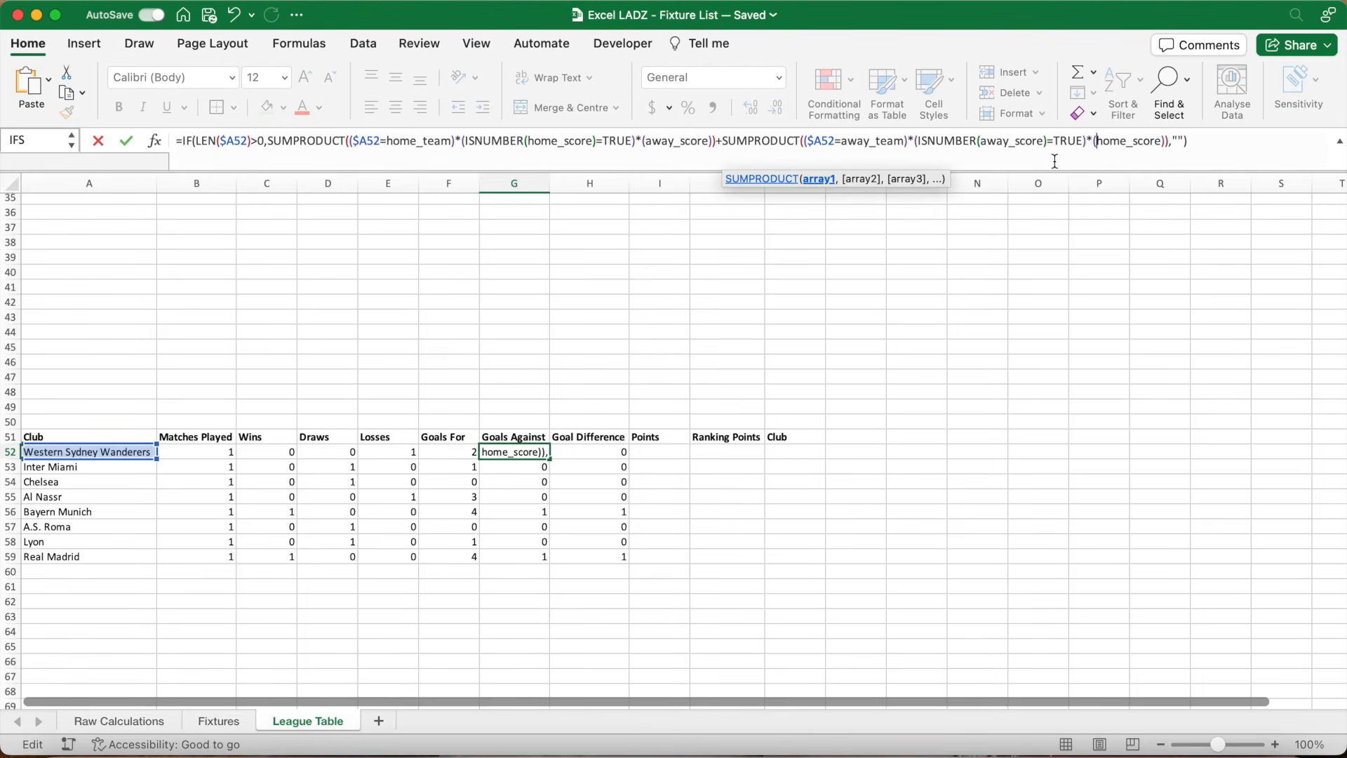
key("Return")
left_click(542, 453)
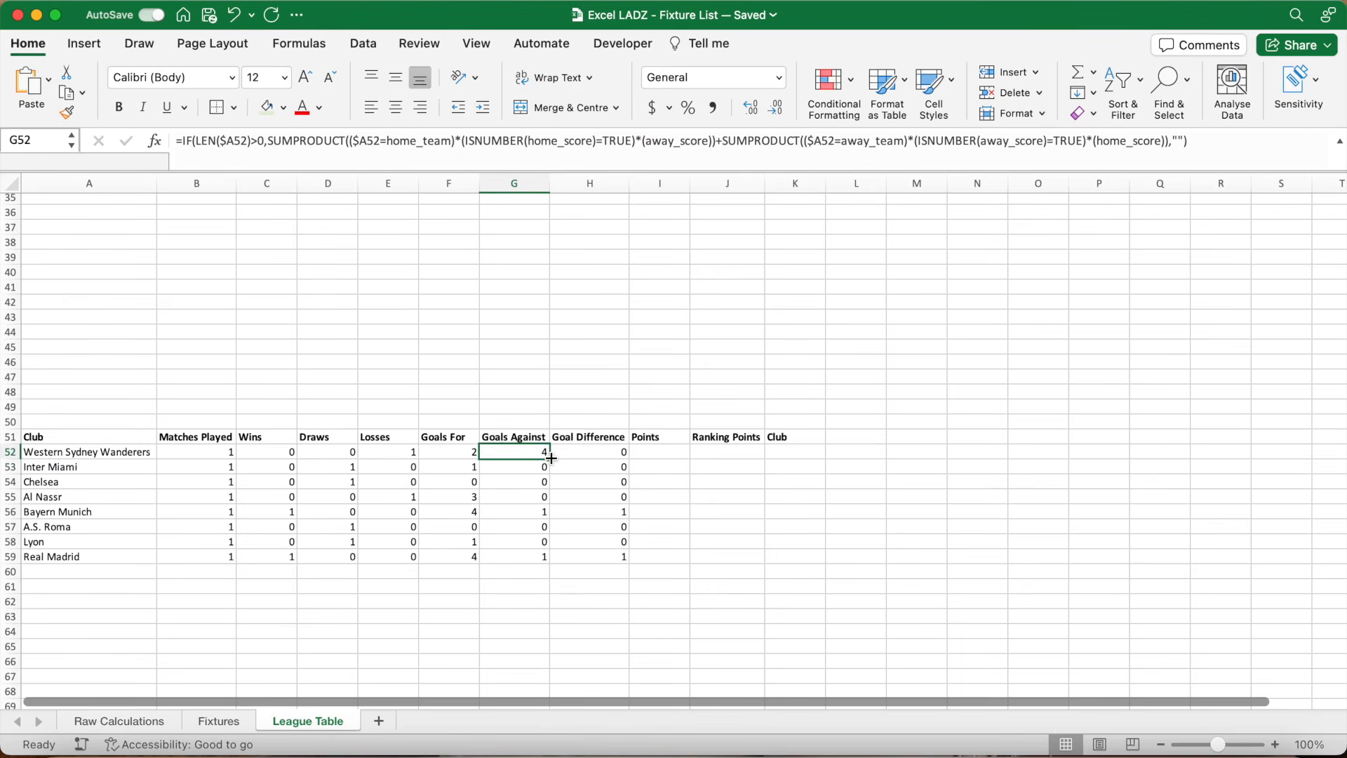
double_click(552, 459)
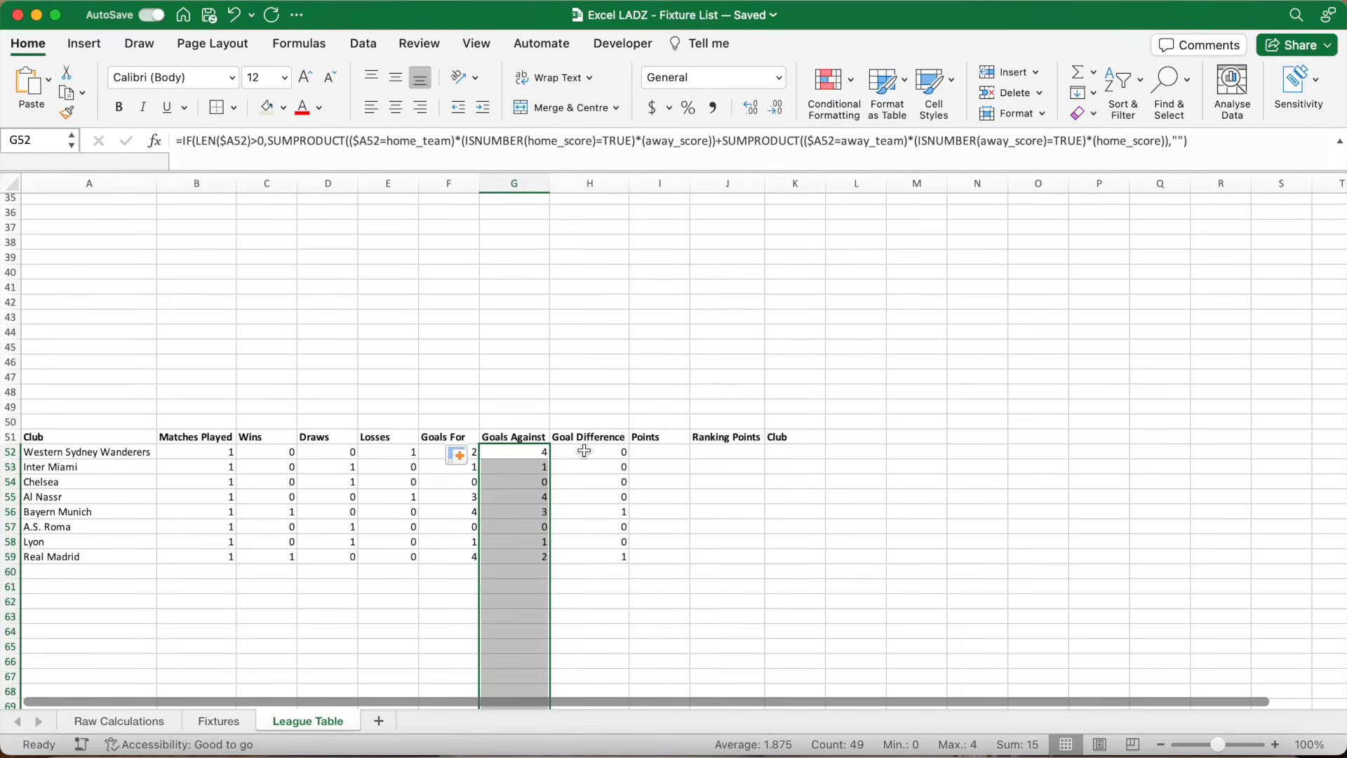
- Replace both greater-than signs in the Goal Difference formula in H52 with minus signs and fill the formula down the column
left_click(584, 451)
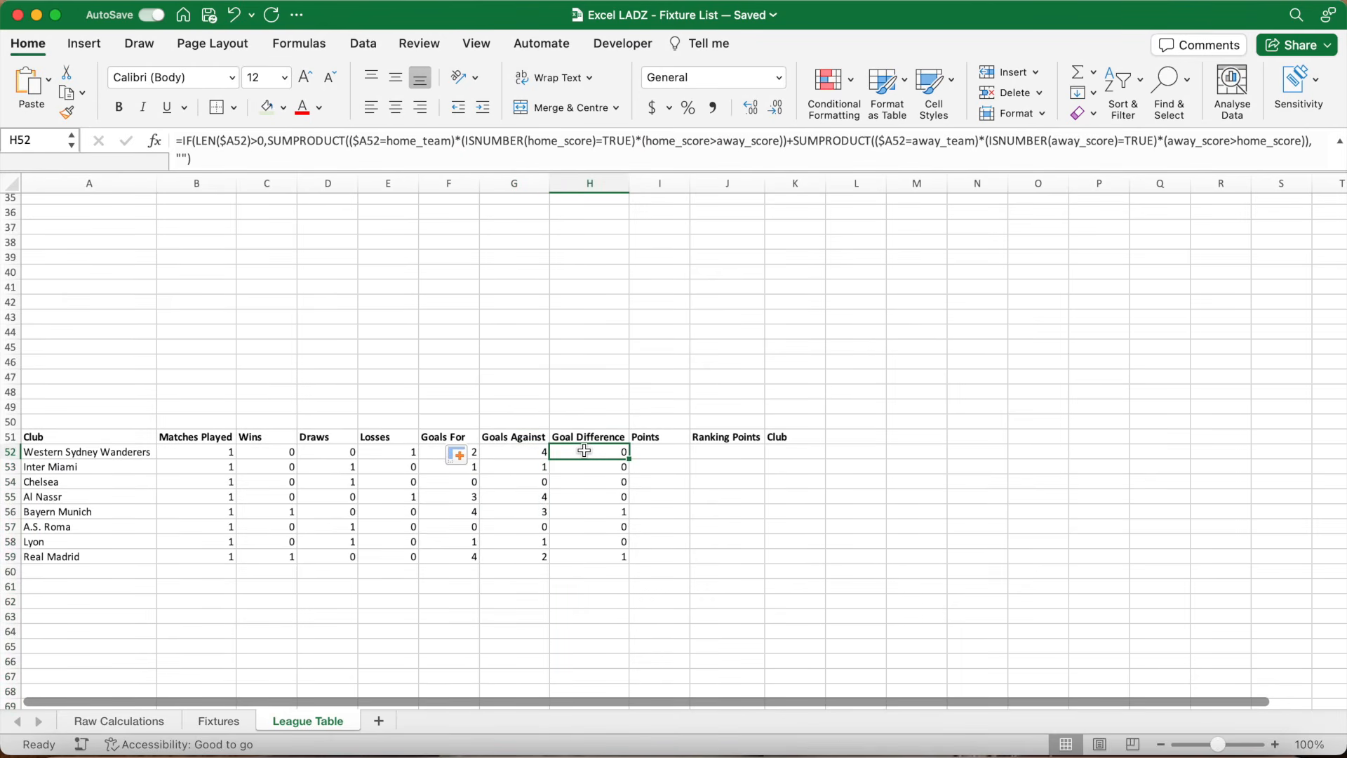
left_click(717, 141)
key("BackSpace")
type("-")
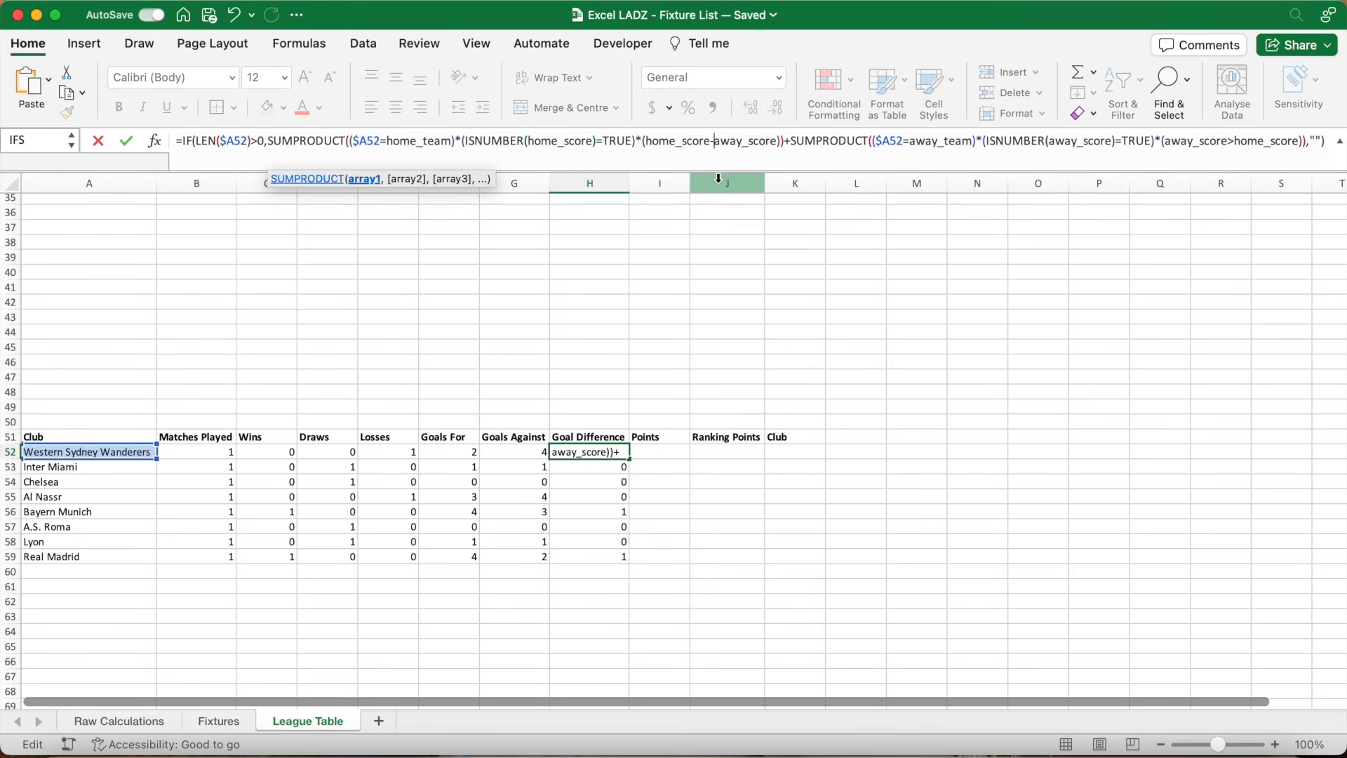
left_click(1233, 142)
key("BackSpace")
type("-")
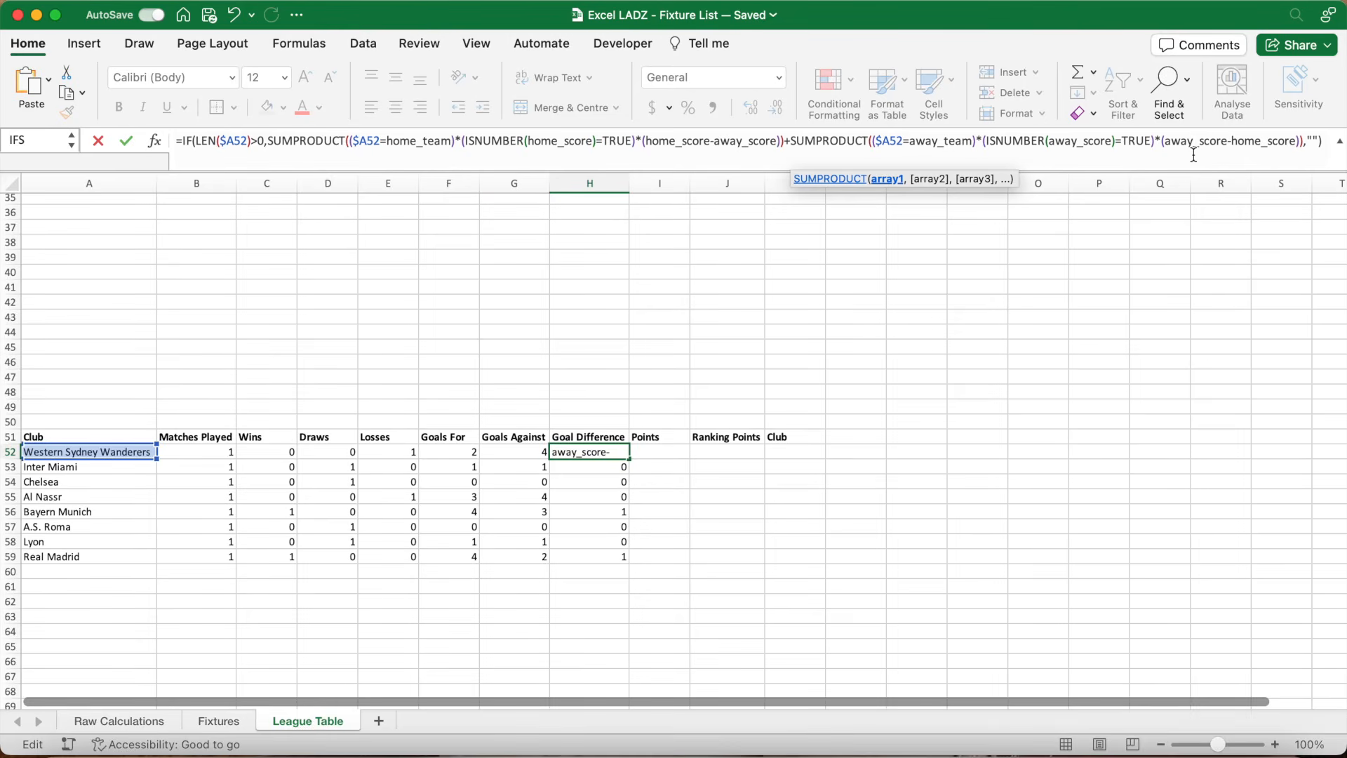
key("Return")
left_click(622, 456)
double_click(633, 459)
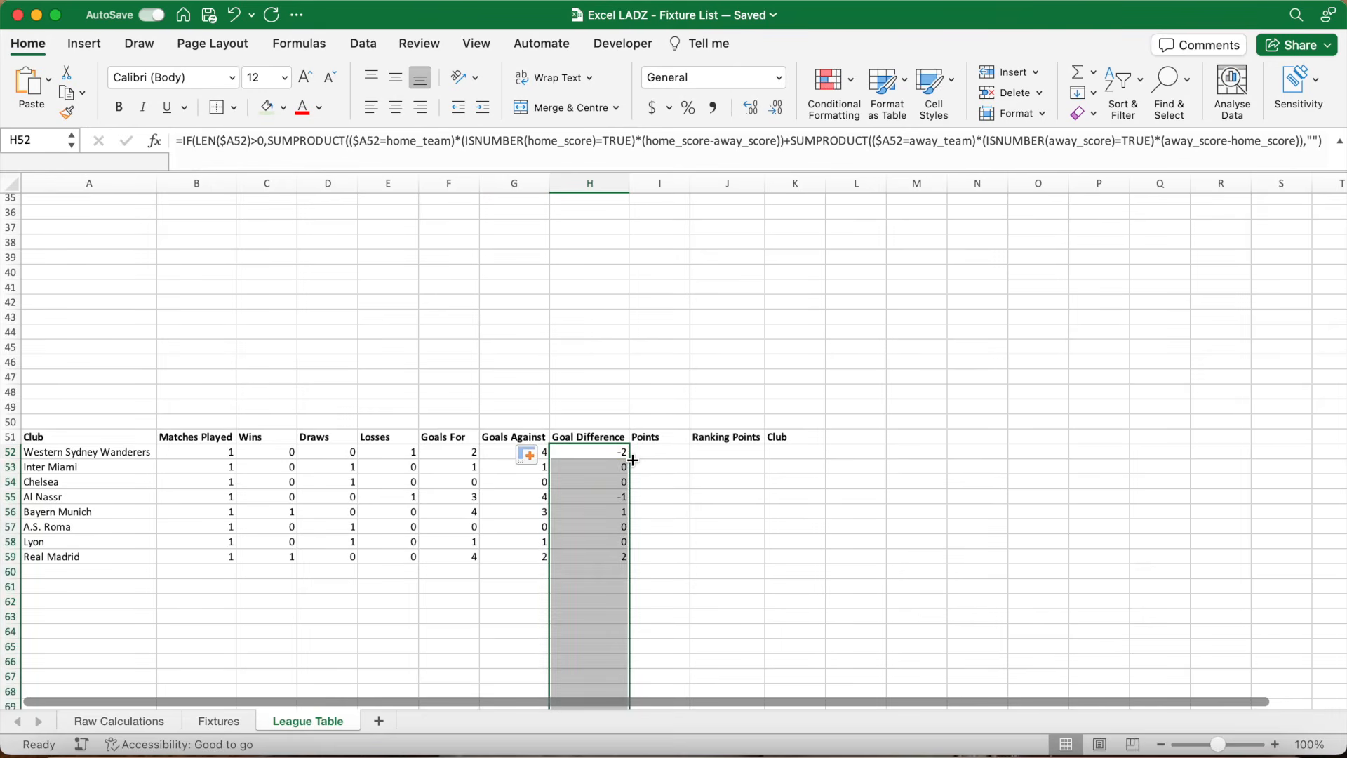
- Start the Points formula in I52 as =3*C52+D52, counting three points per win and one per draw
left_click(649, 452)
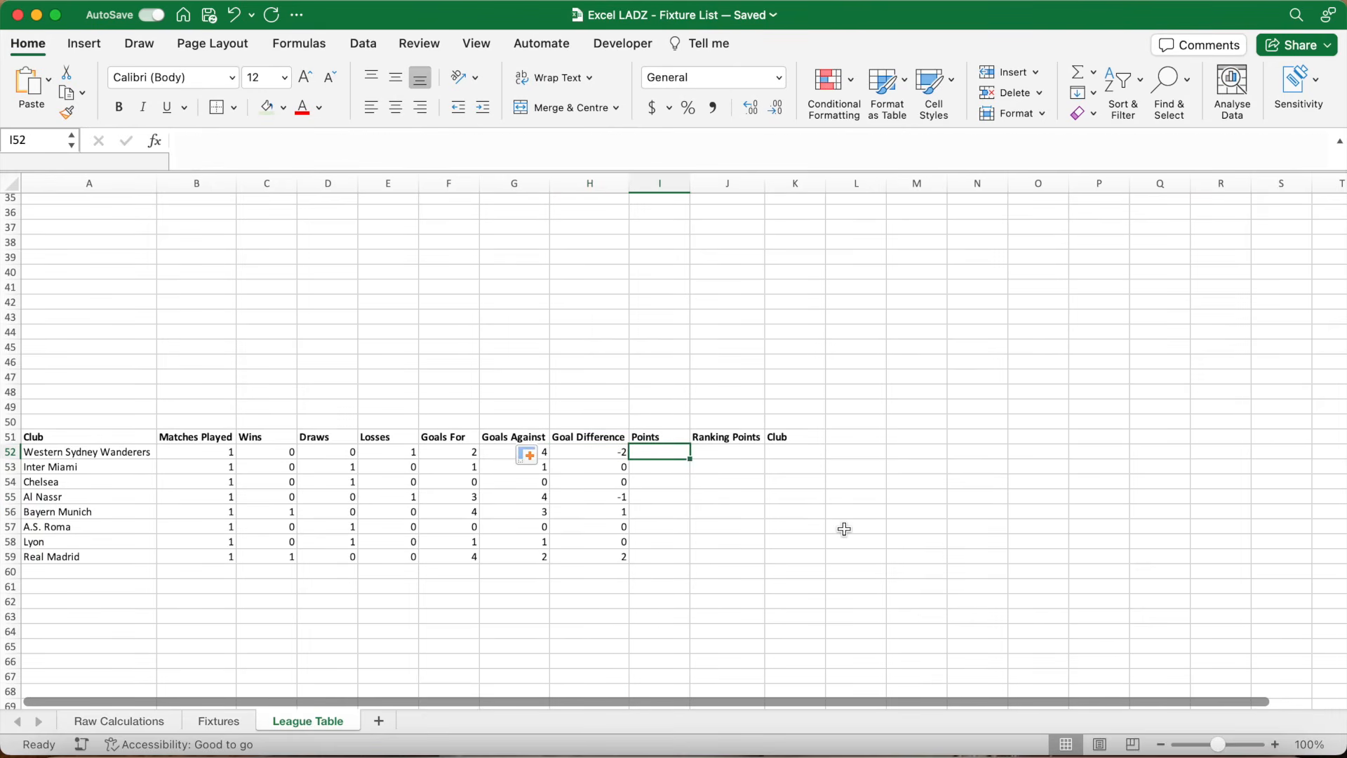
type("=")
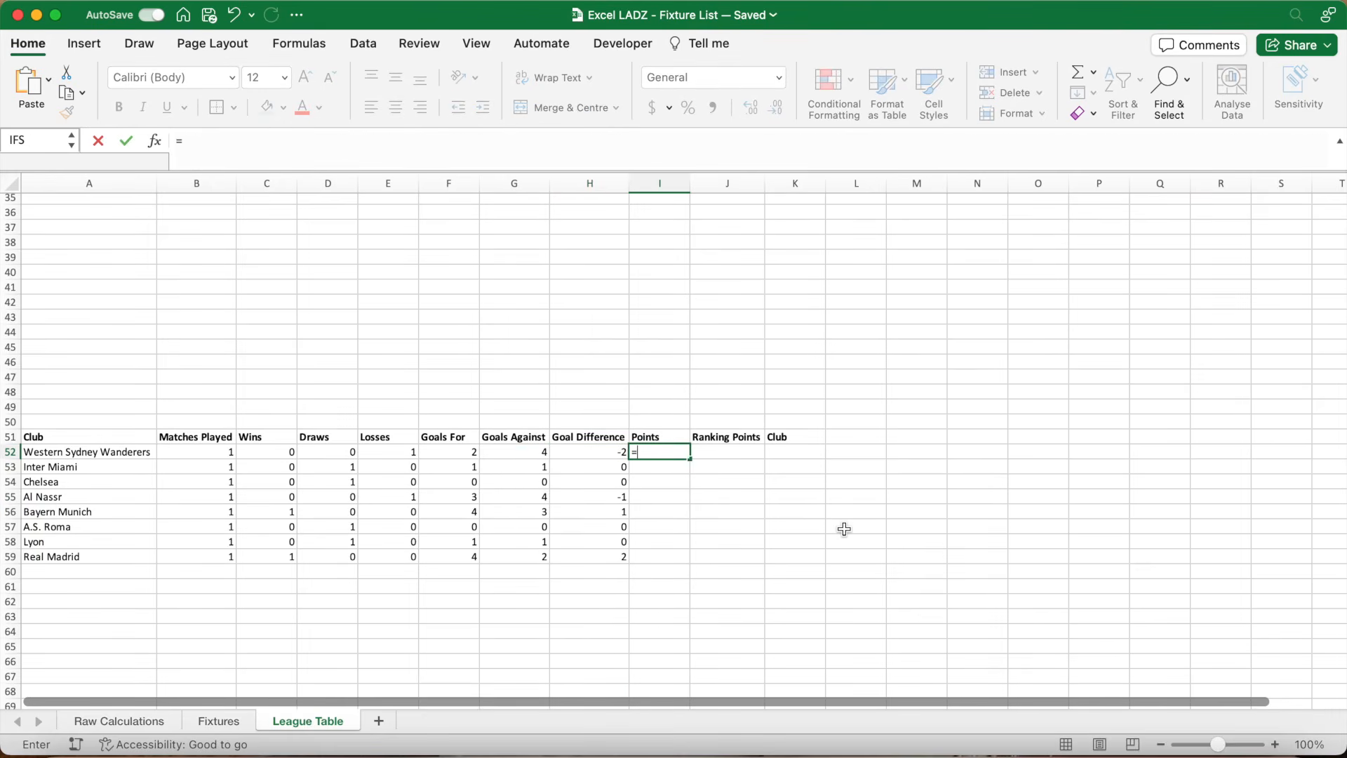
type("3*")
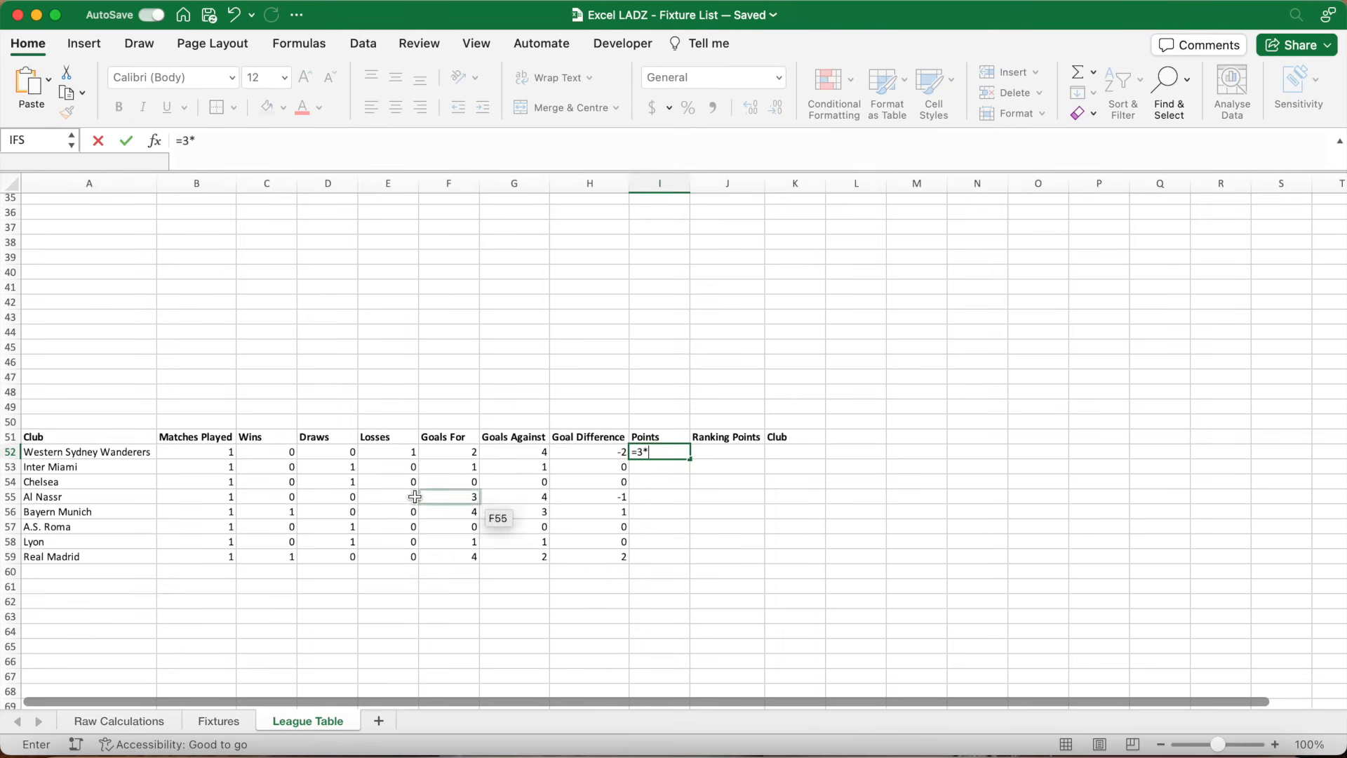
left_click(261, 452)
type("+")
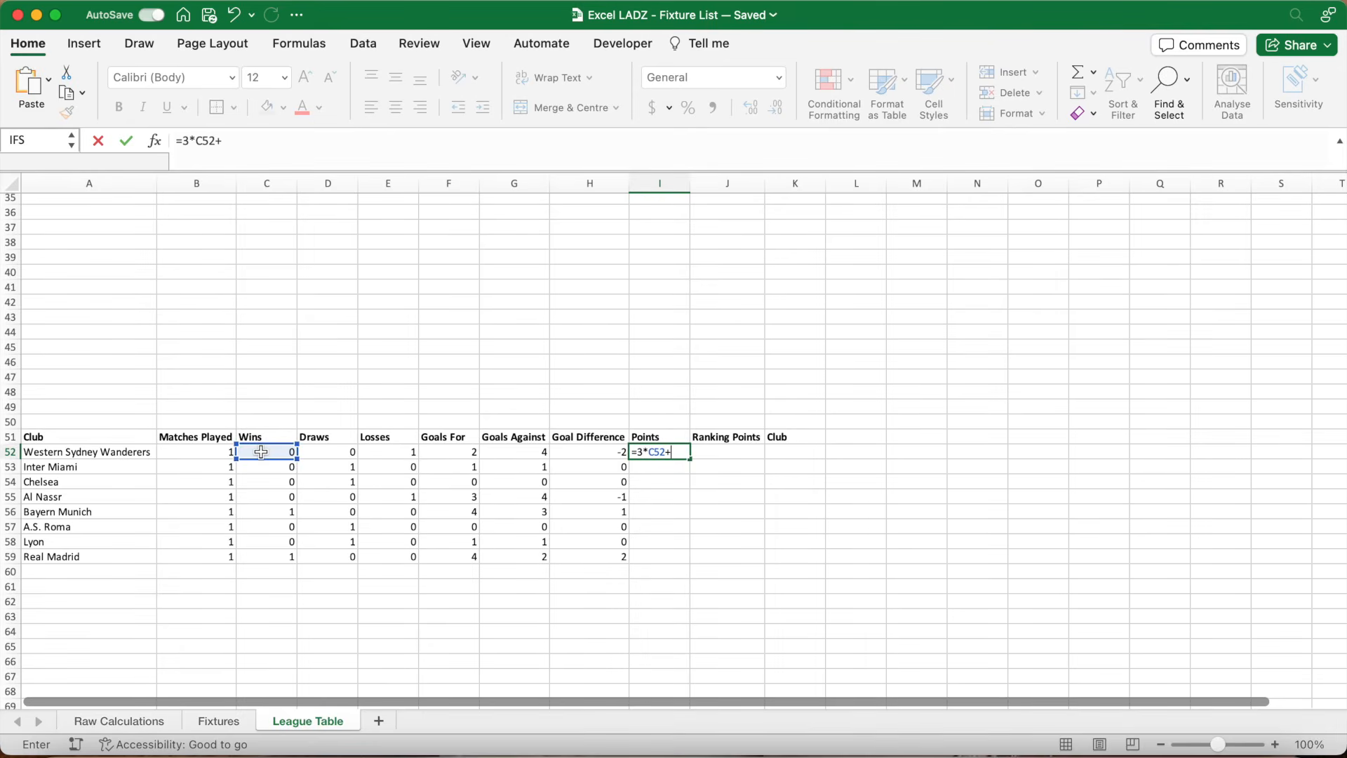
left_click(325, 454)
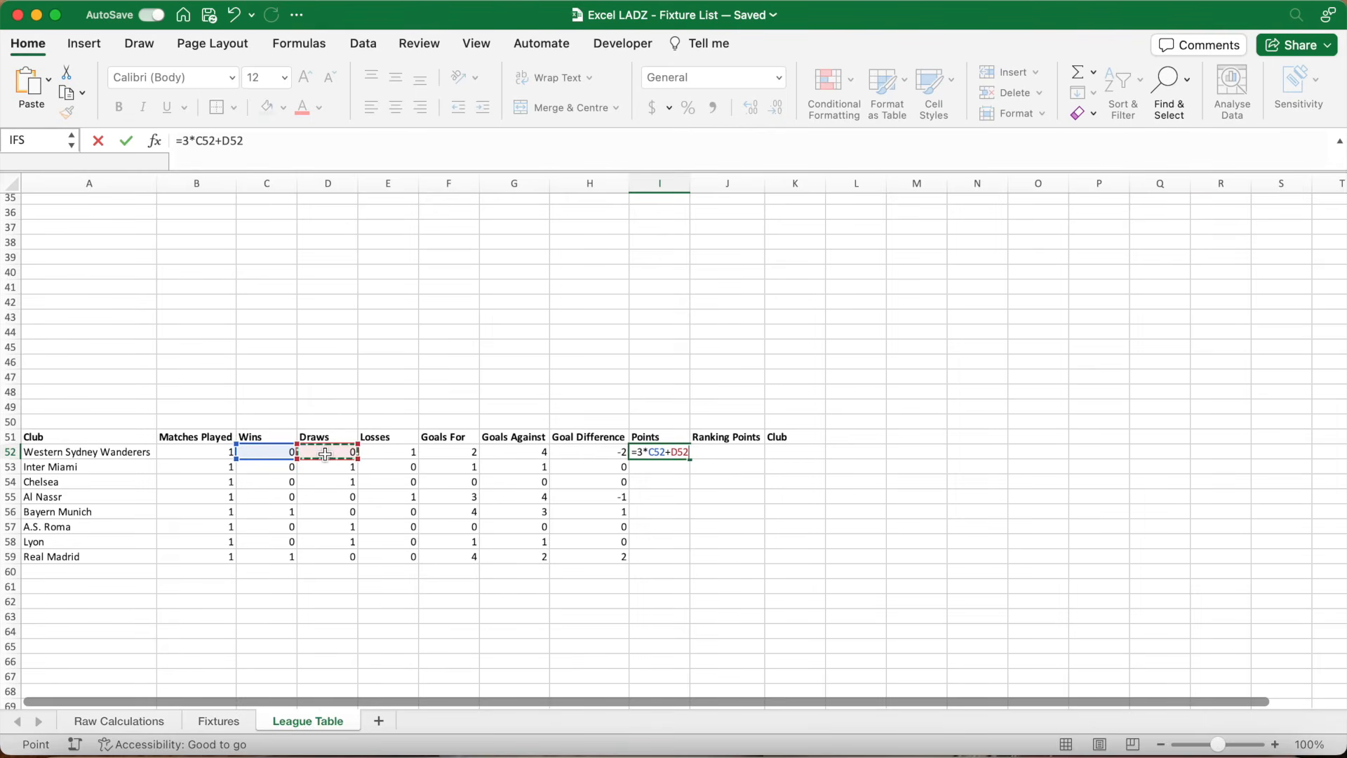
- Wrap the Points calculation in a club-name check so I52 reads =IF(LEN($A52)>0,3*C52+D52,"")
left_click(183, 144)
type("IF(LEN($")
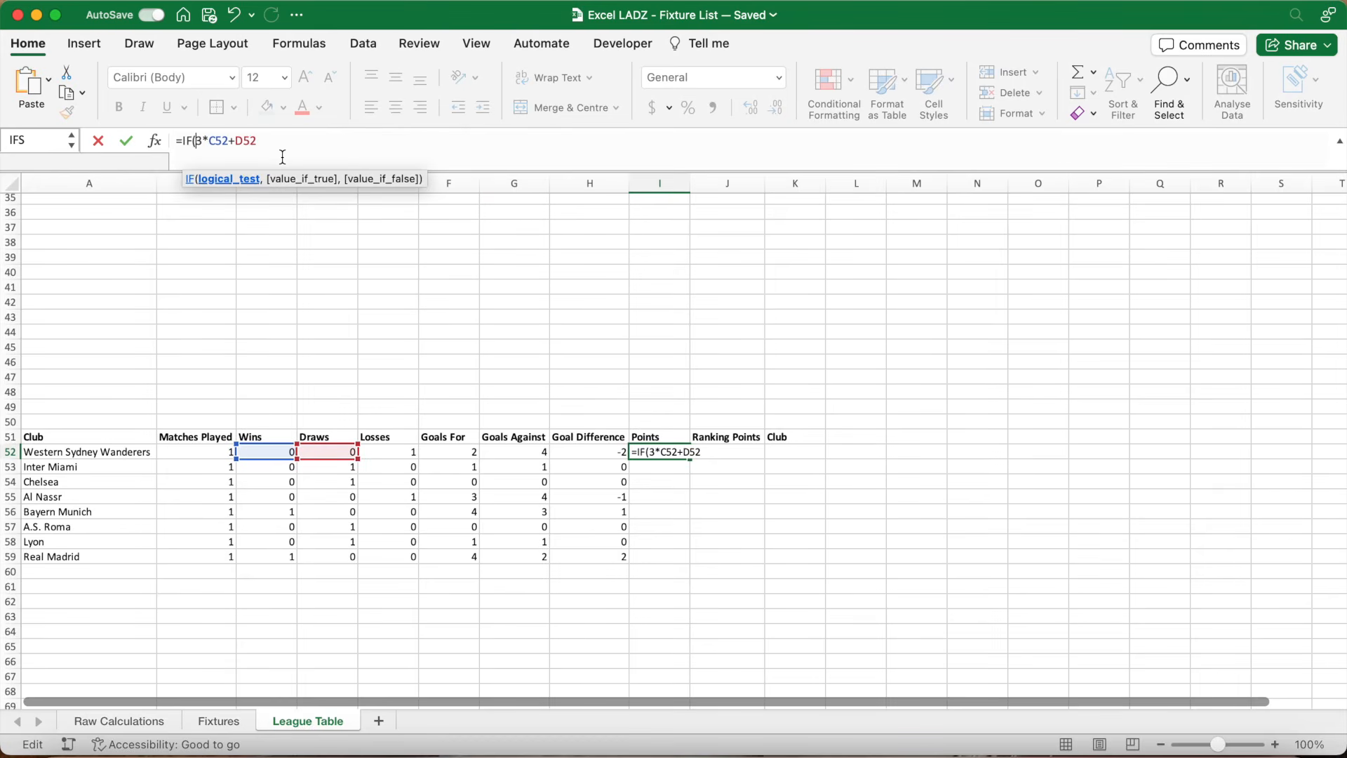
type("A52")
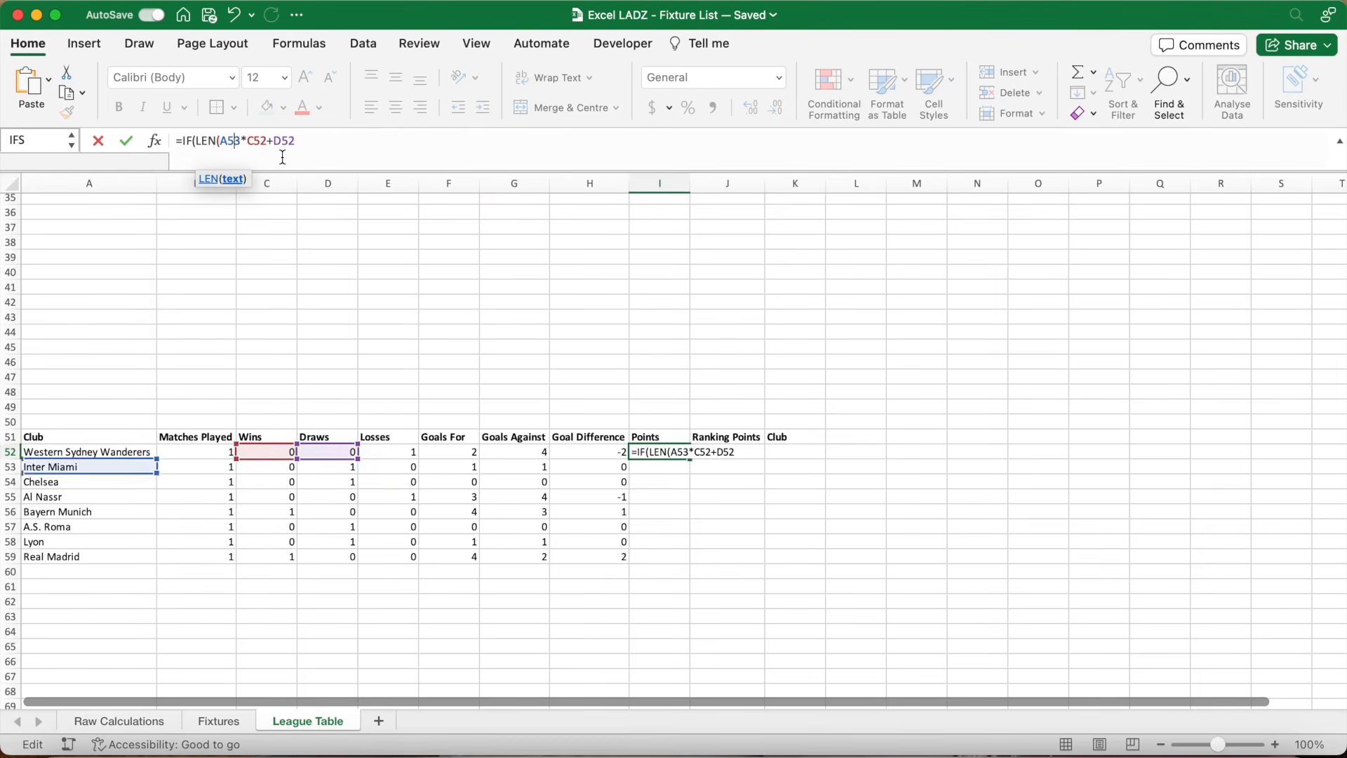
key("F4")
key("F4")
key("F4")
left_click(254, 146)
key("BackSpace")
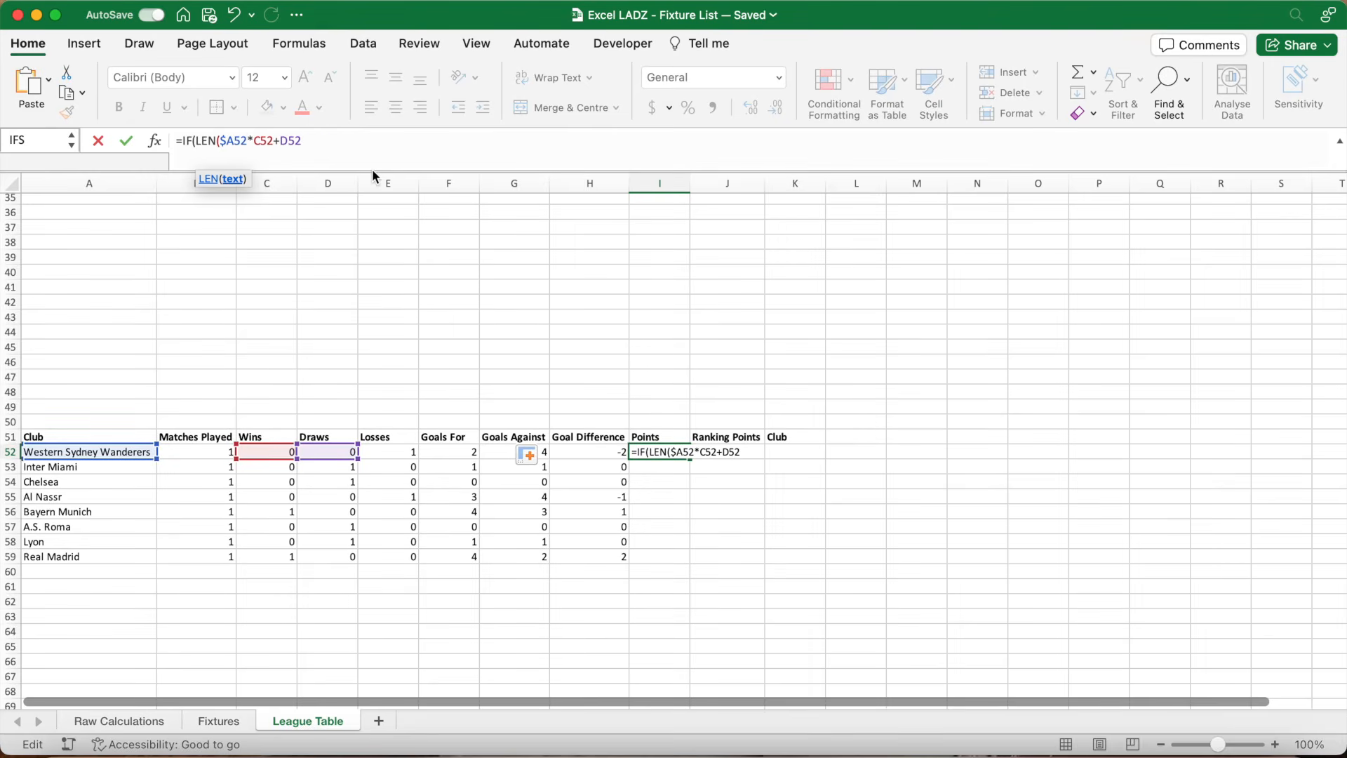
type(")<0,")
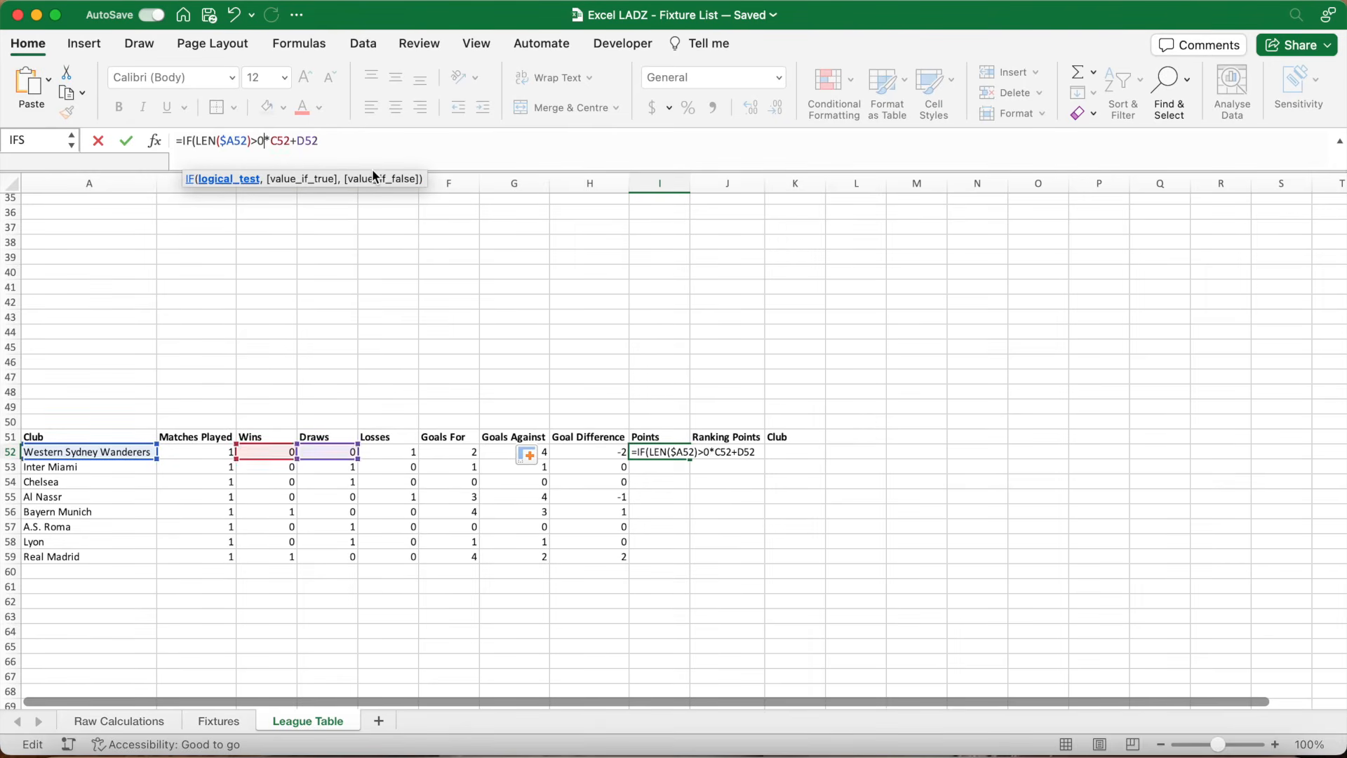
left_click(362, 146)
left_click(270, 143)
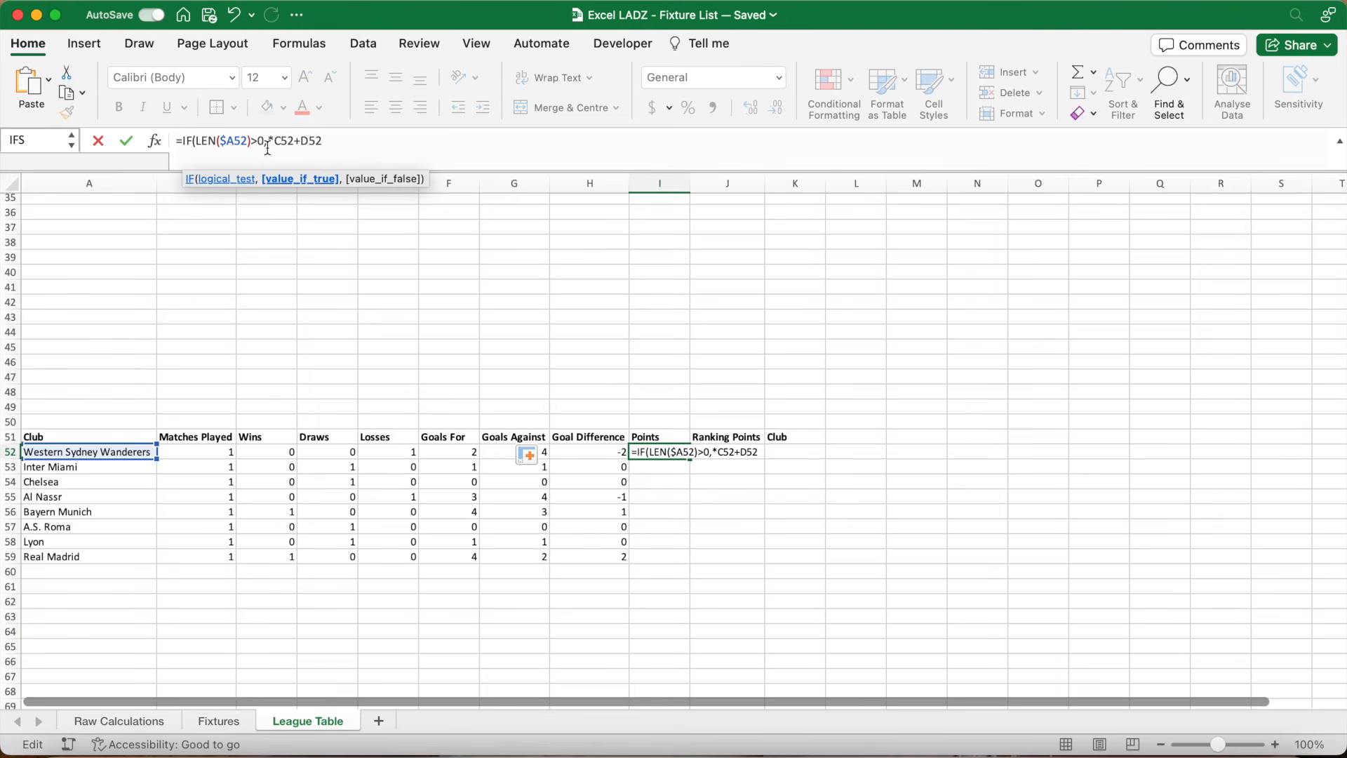
type("3")
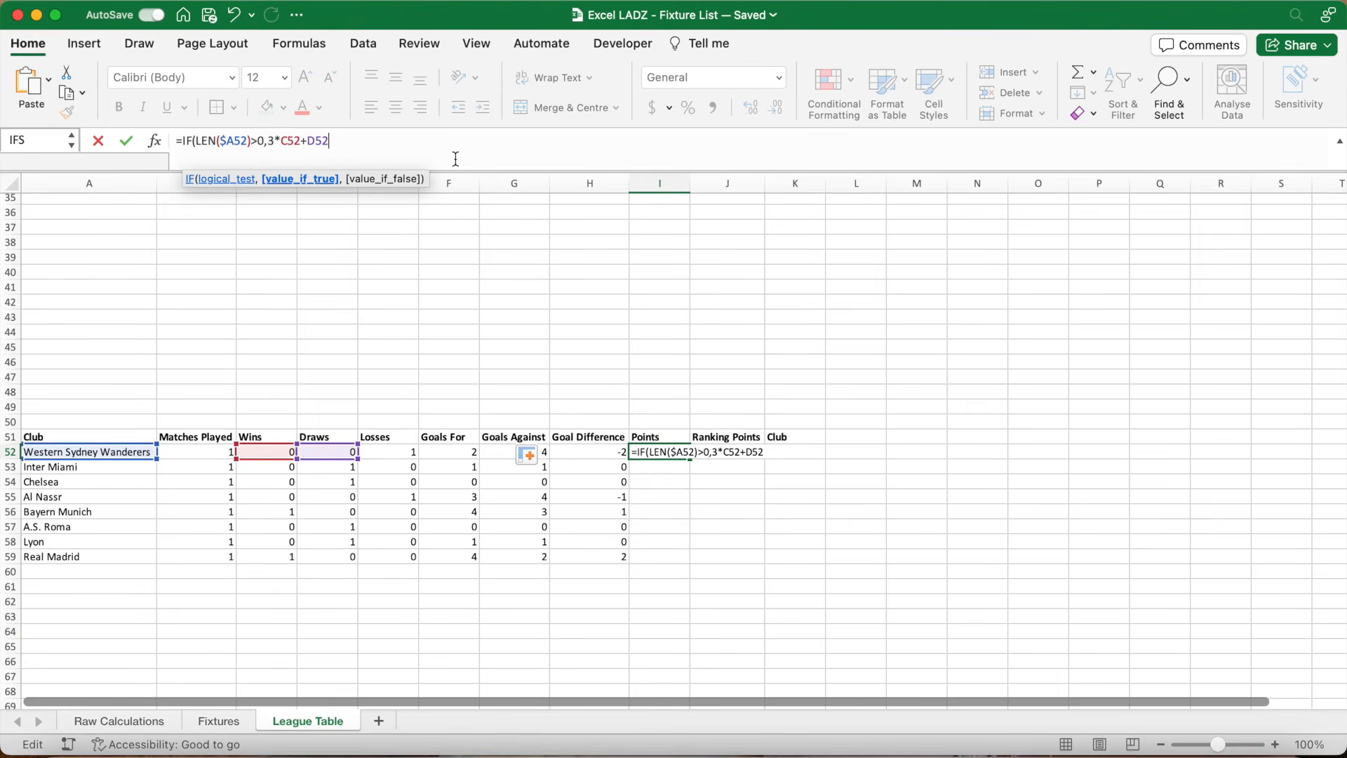
type(",\"\")")
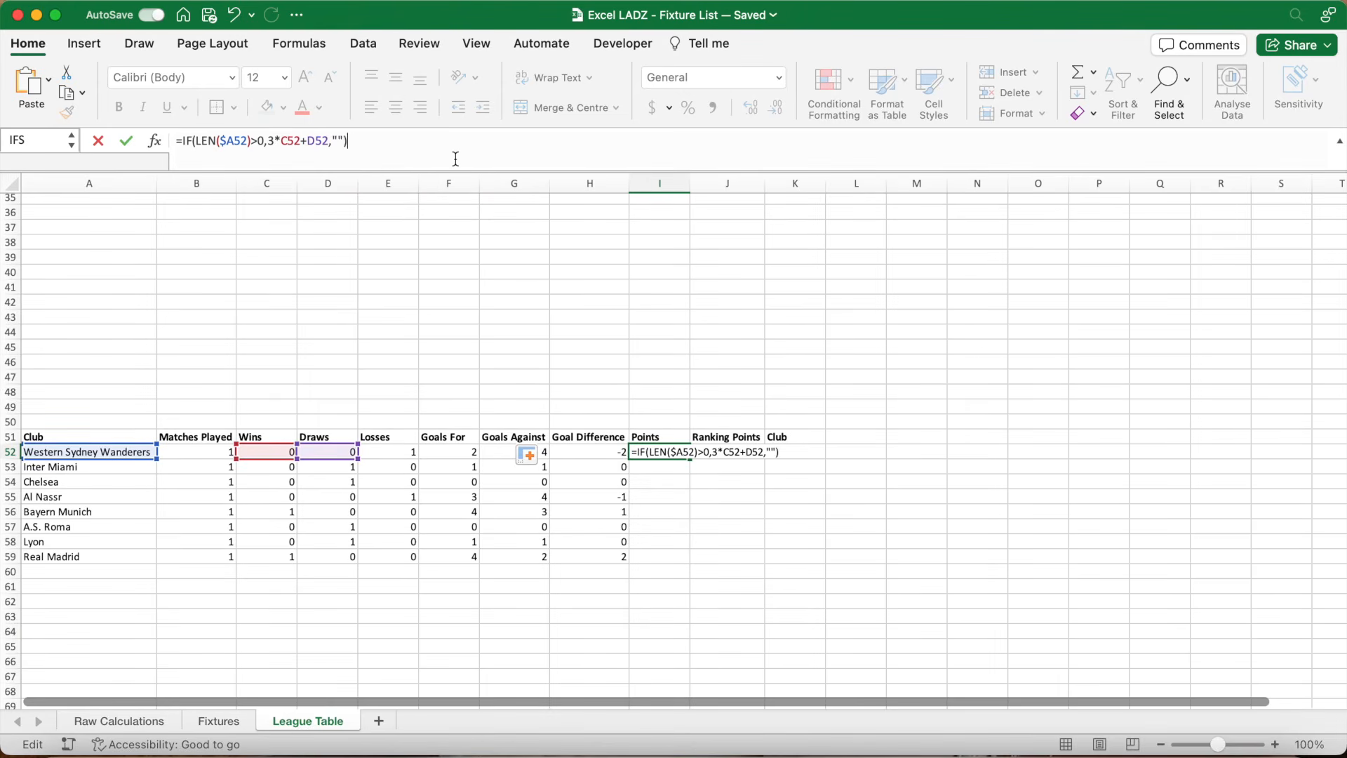
key("Return")
- Fill the Points formula from I52 down the column and check the points of the clubs that drew or won
left_click(679, 452)
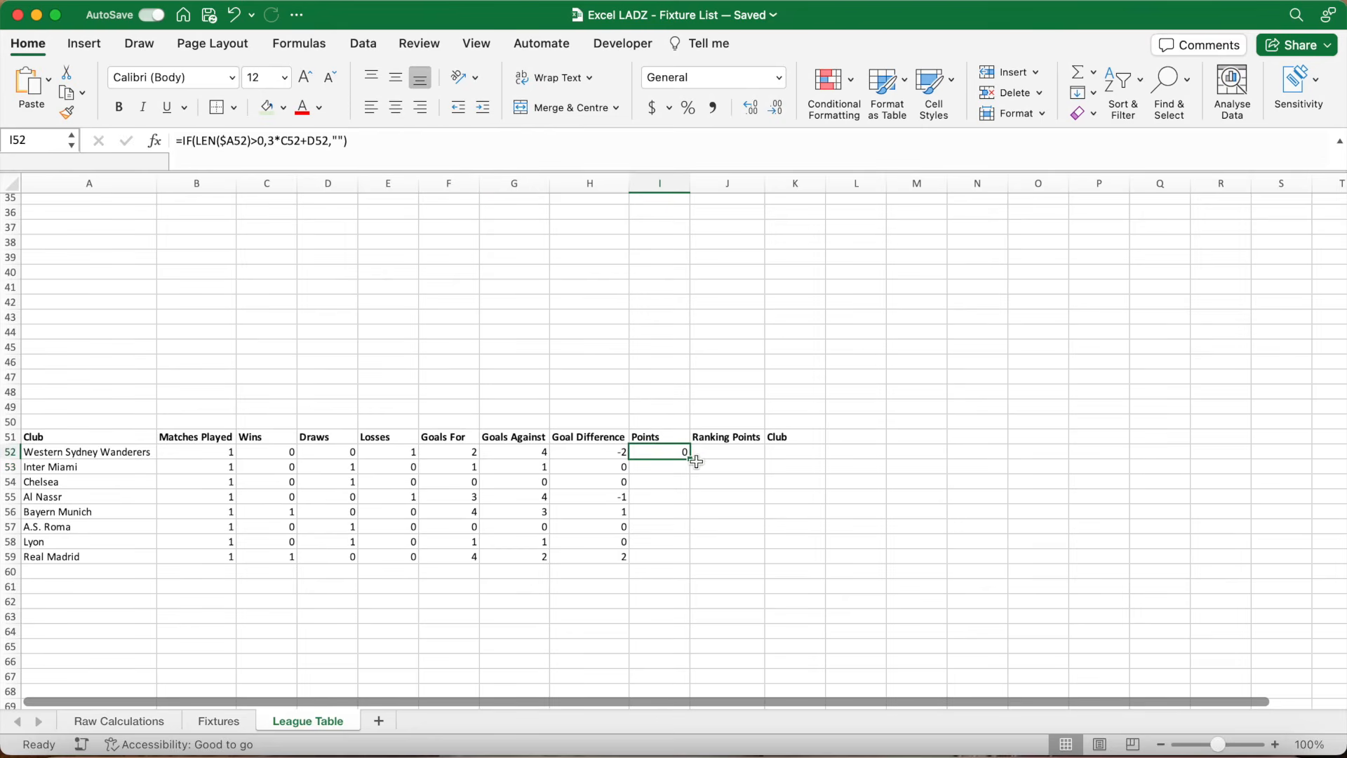
double_click(689, 459)
left_click(683, 466)
left_click(682, 481)
left_click(677, 511)
left_click(676, 558)
- Start the Ranking Points formula in J52 with a club-name check, =IF(LEN($A52)>0, keeping the column of the club reference fixed
left_click(740, 461)
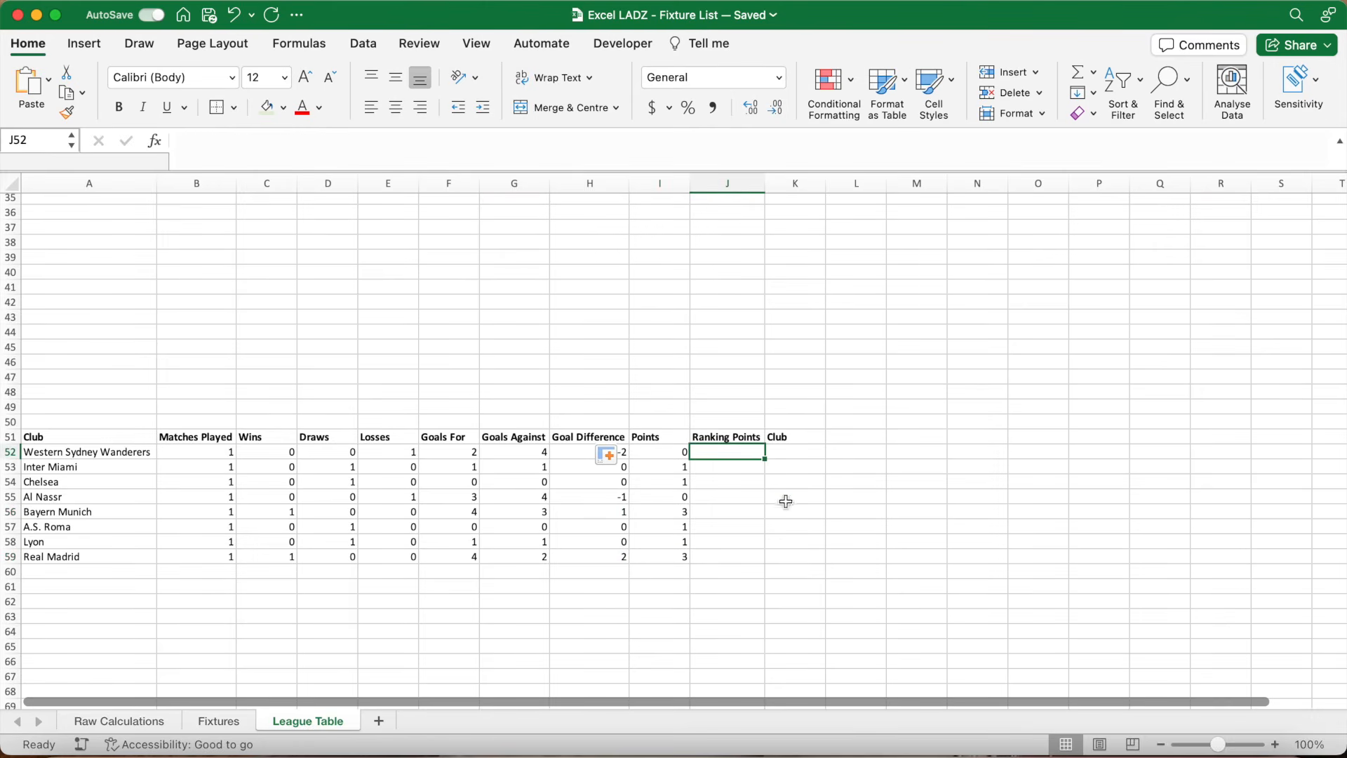
left_click(428, 142)
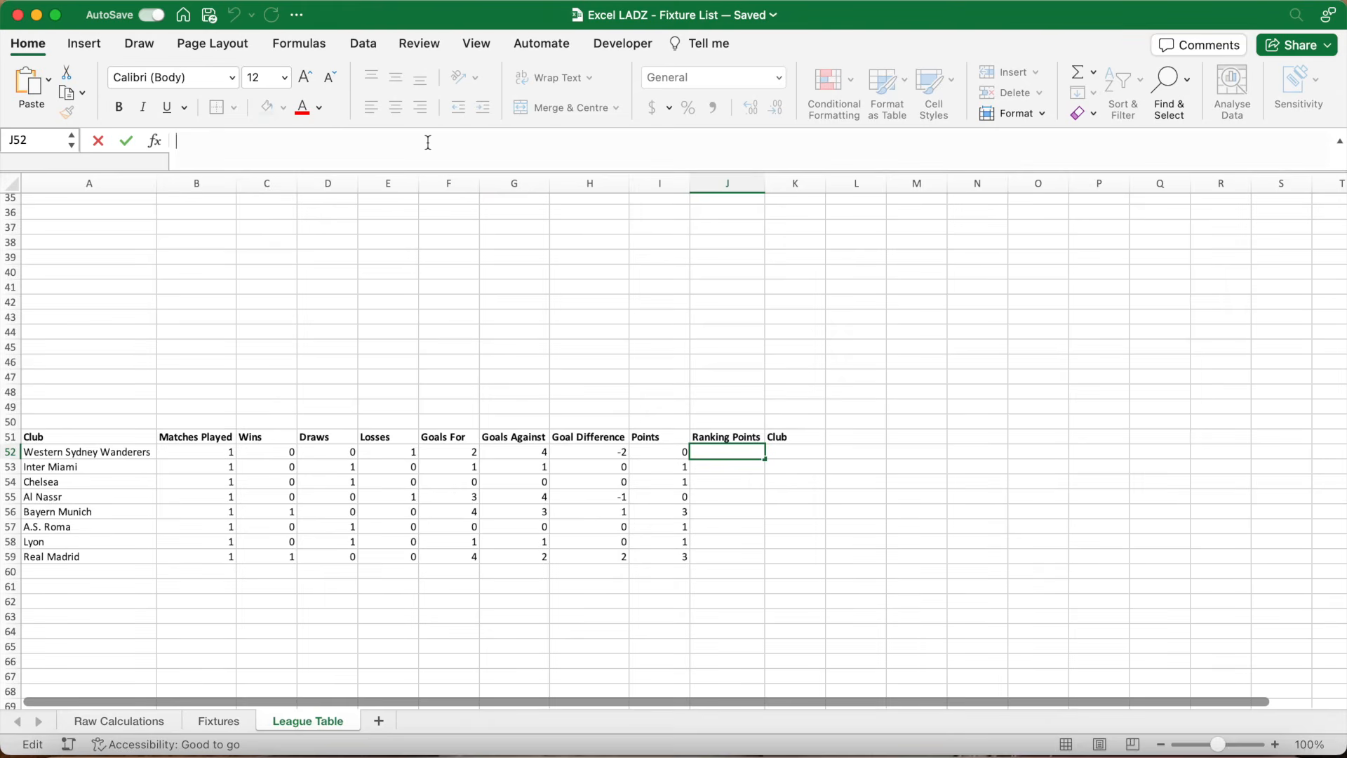
type("=")
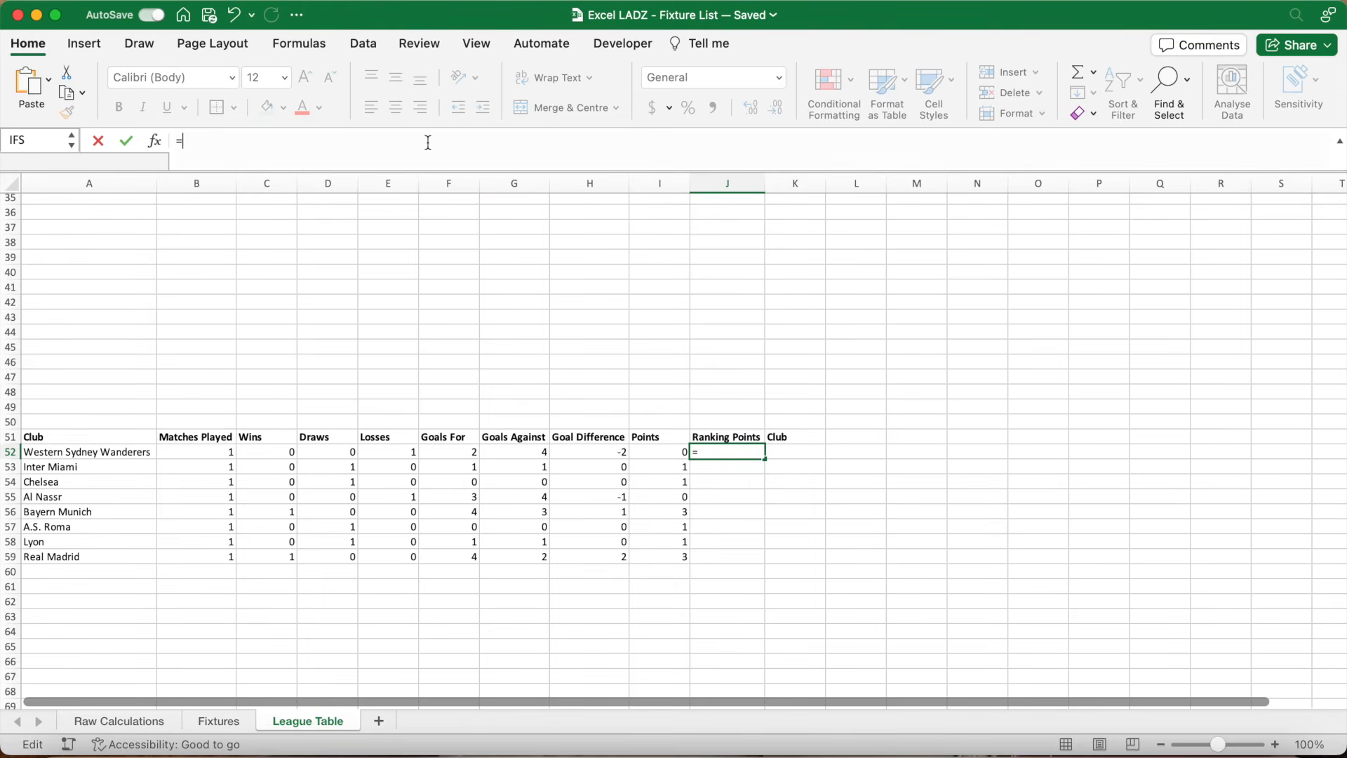
type("IF(")
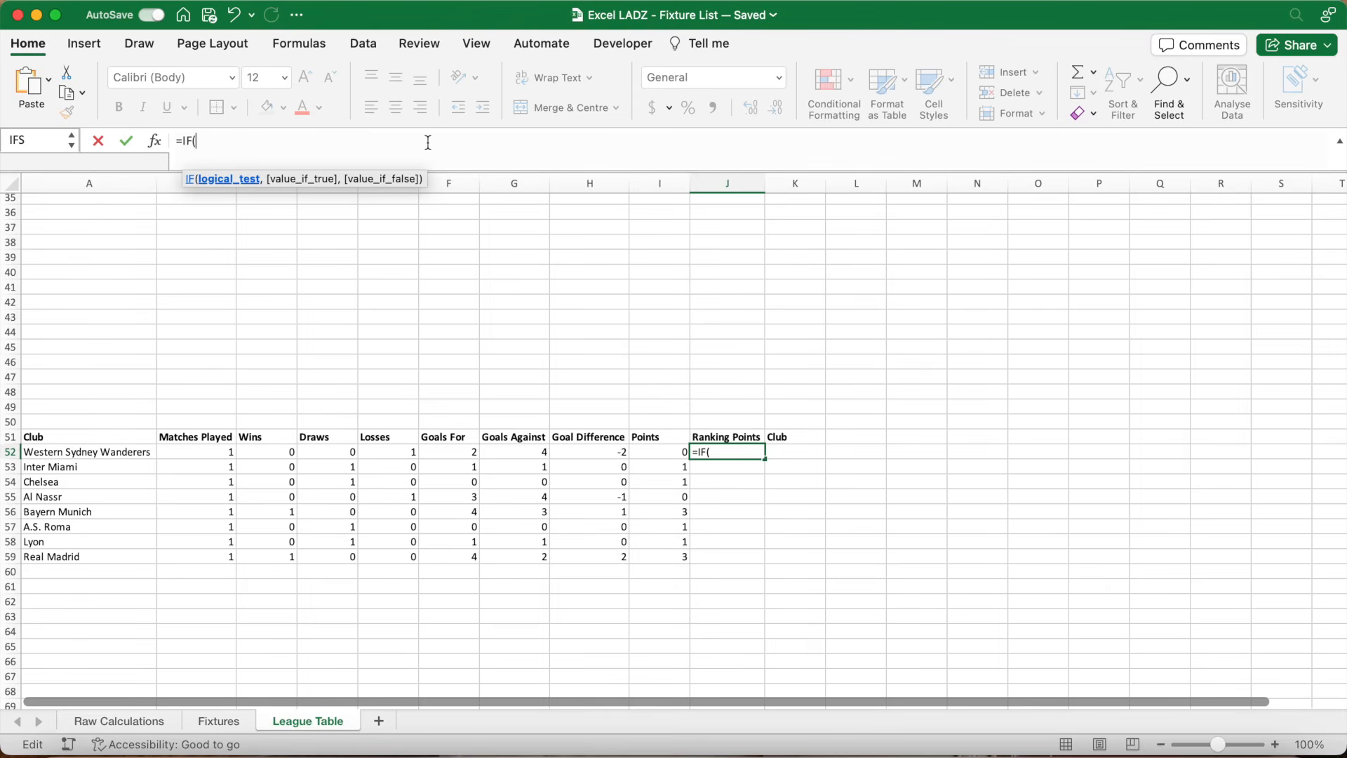
type("LEN")
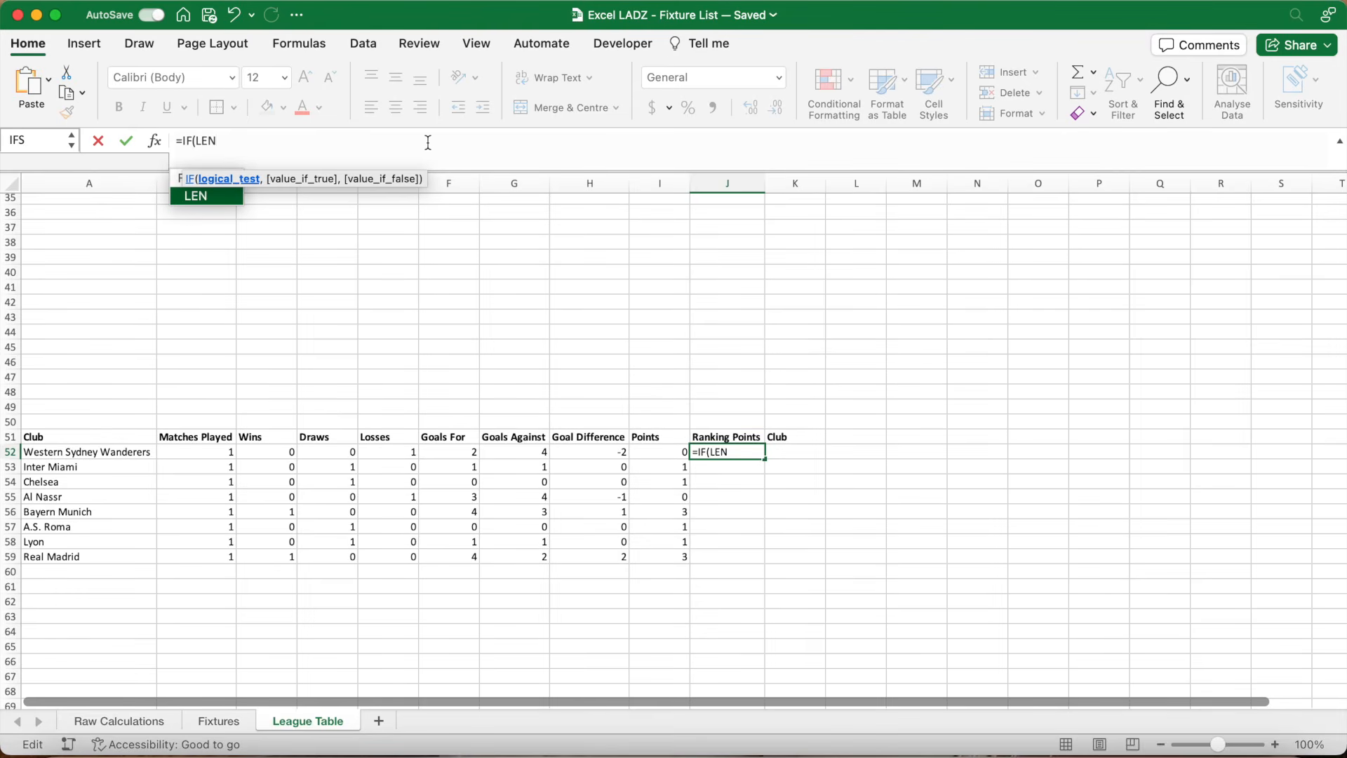
type("(")
type("A52")
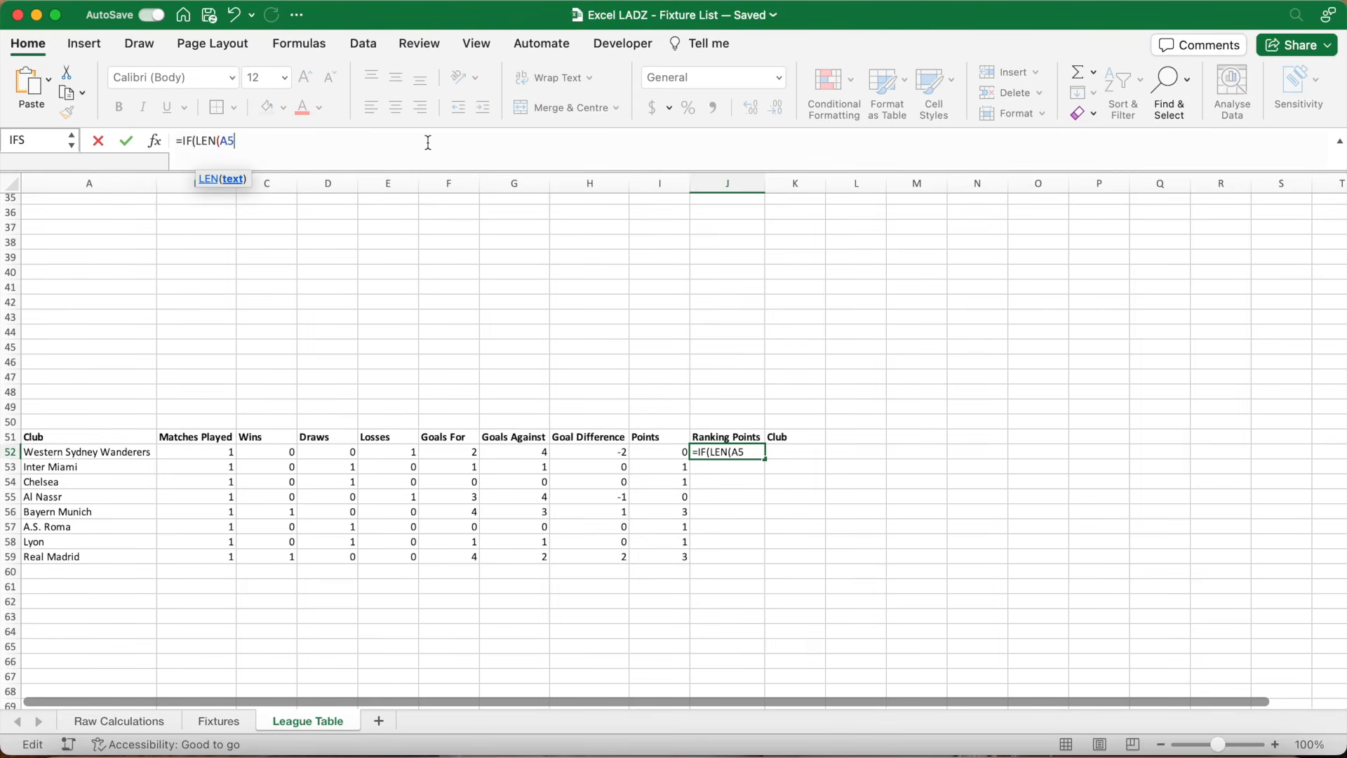
key("F4")
key("F4")
key("F4")
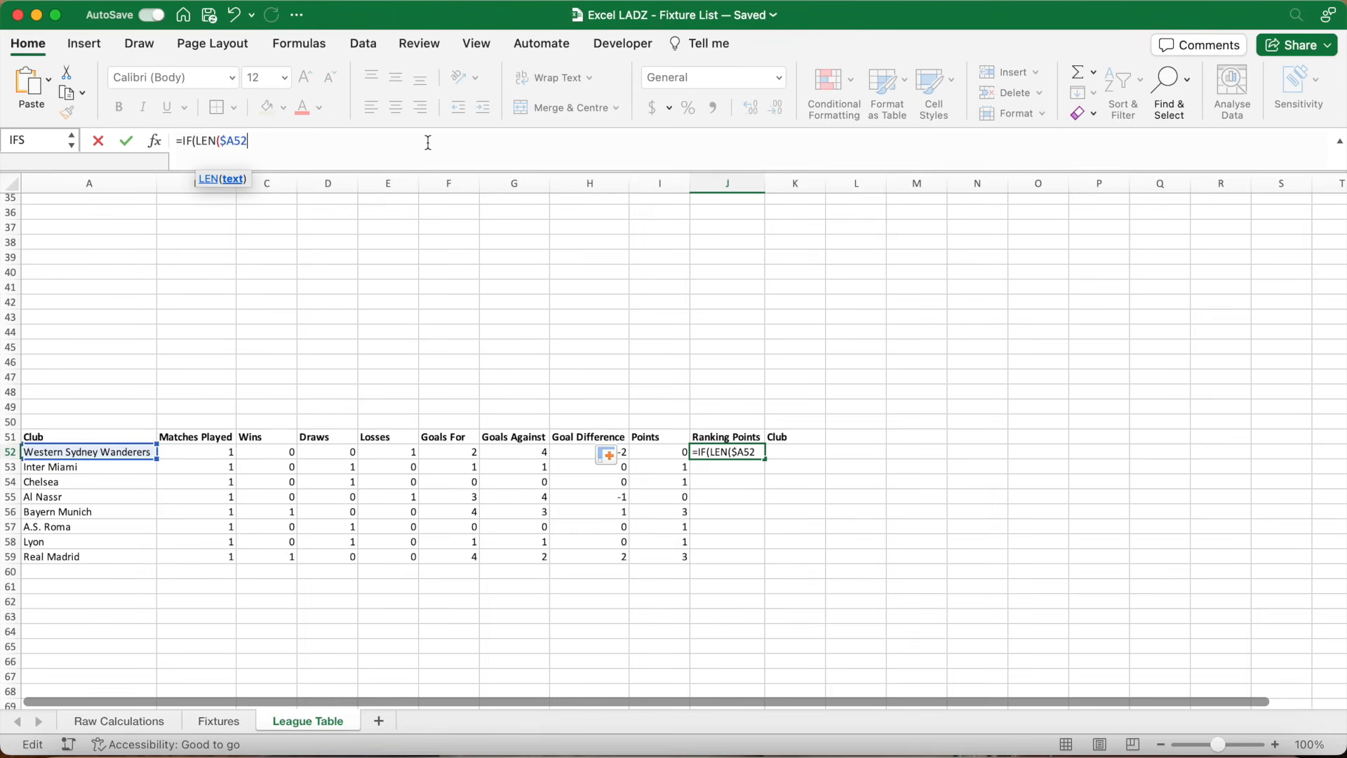
type(")")
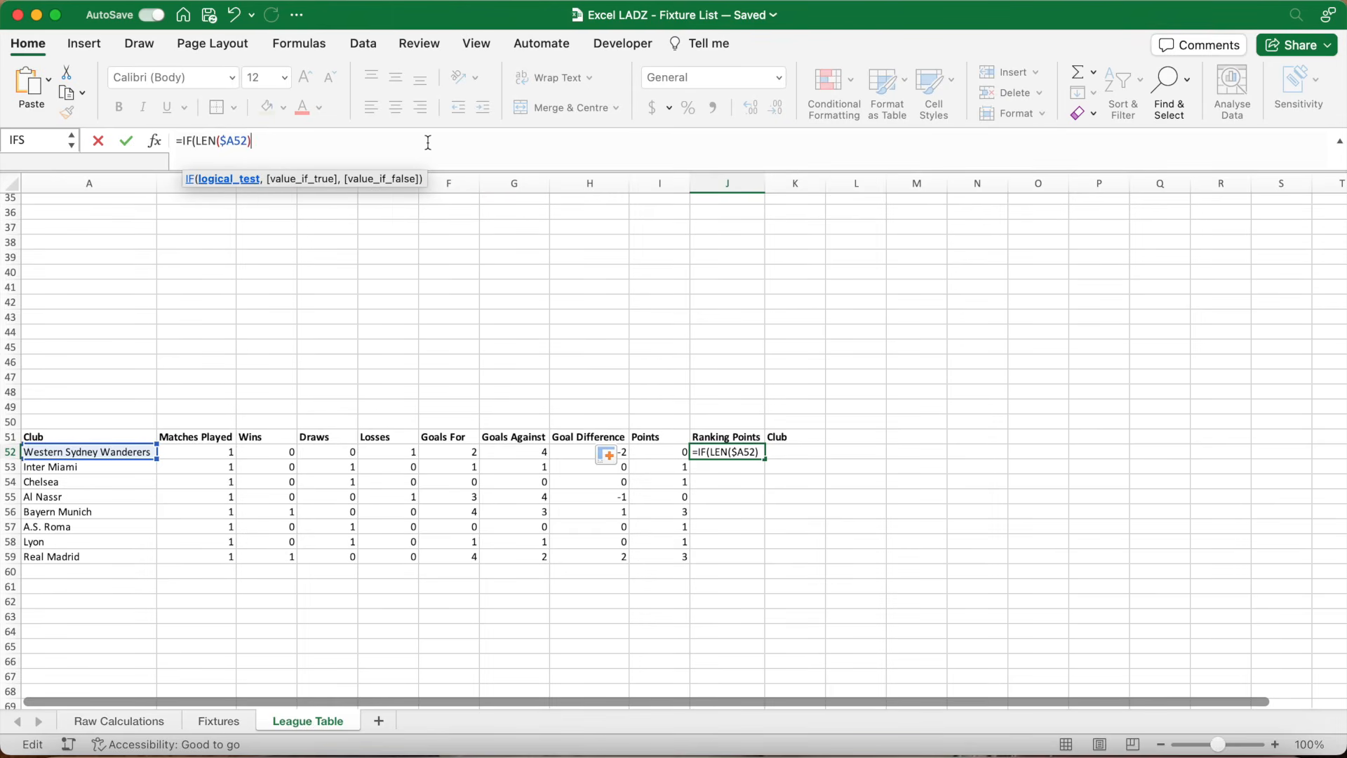
type(">0,")
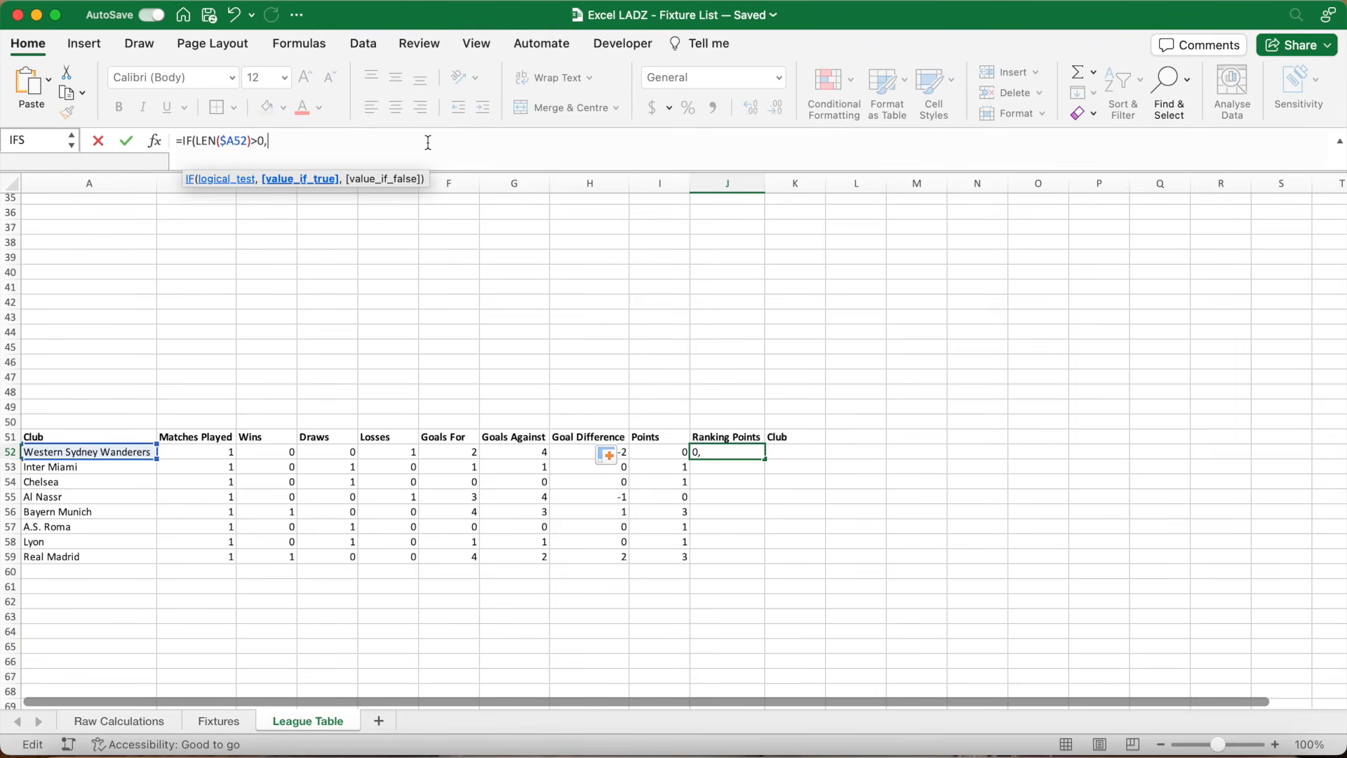
- Complete the J52 formula with I52*1000+H52+F52*(1/1000)+ROW()*(1/1000000) and "" for blank clubs, and fill it down the column
type("I52")
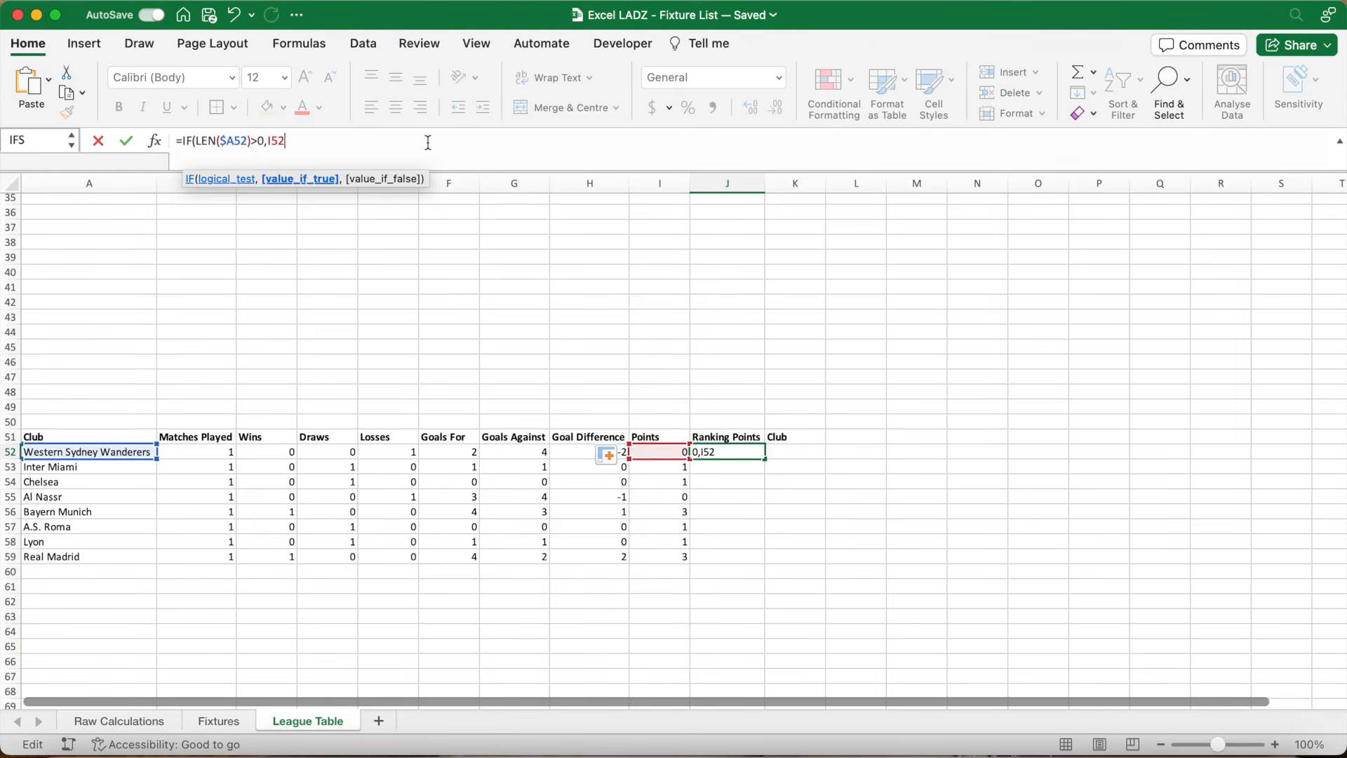
type("*1000+H52")
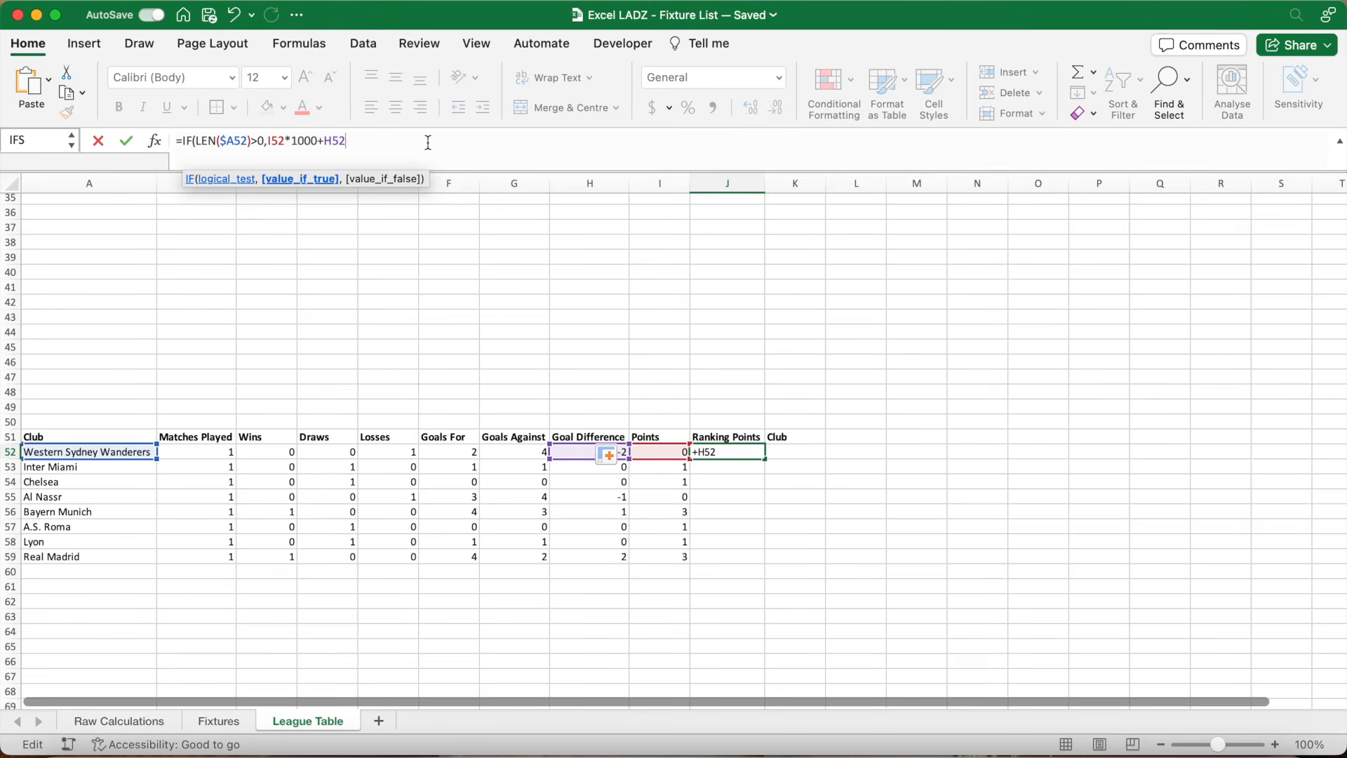
type("+F52")
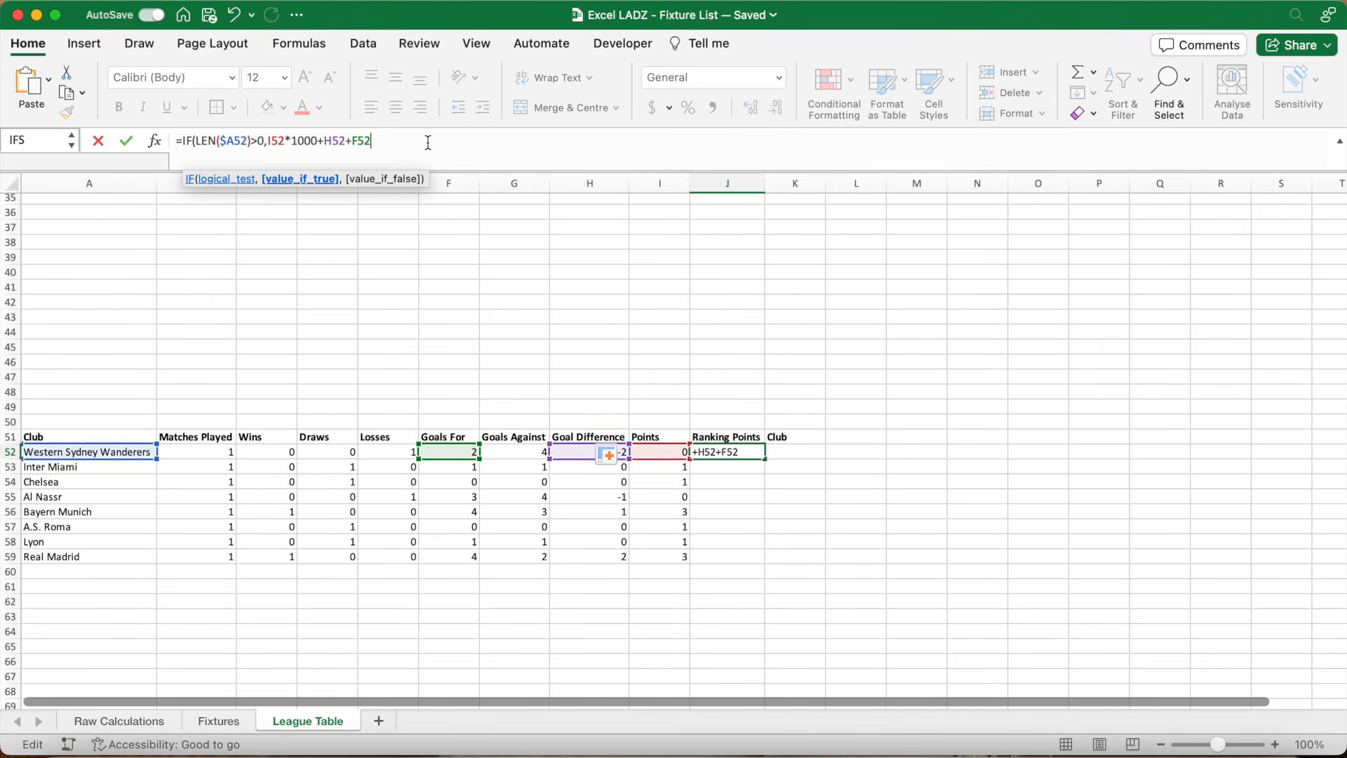
type("*(1/1000)+ROW")
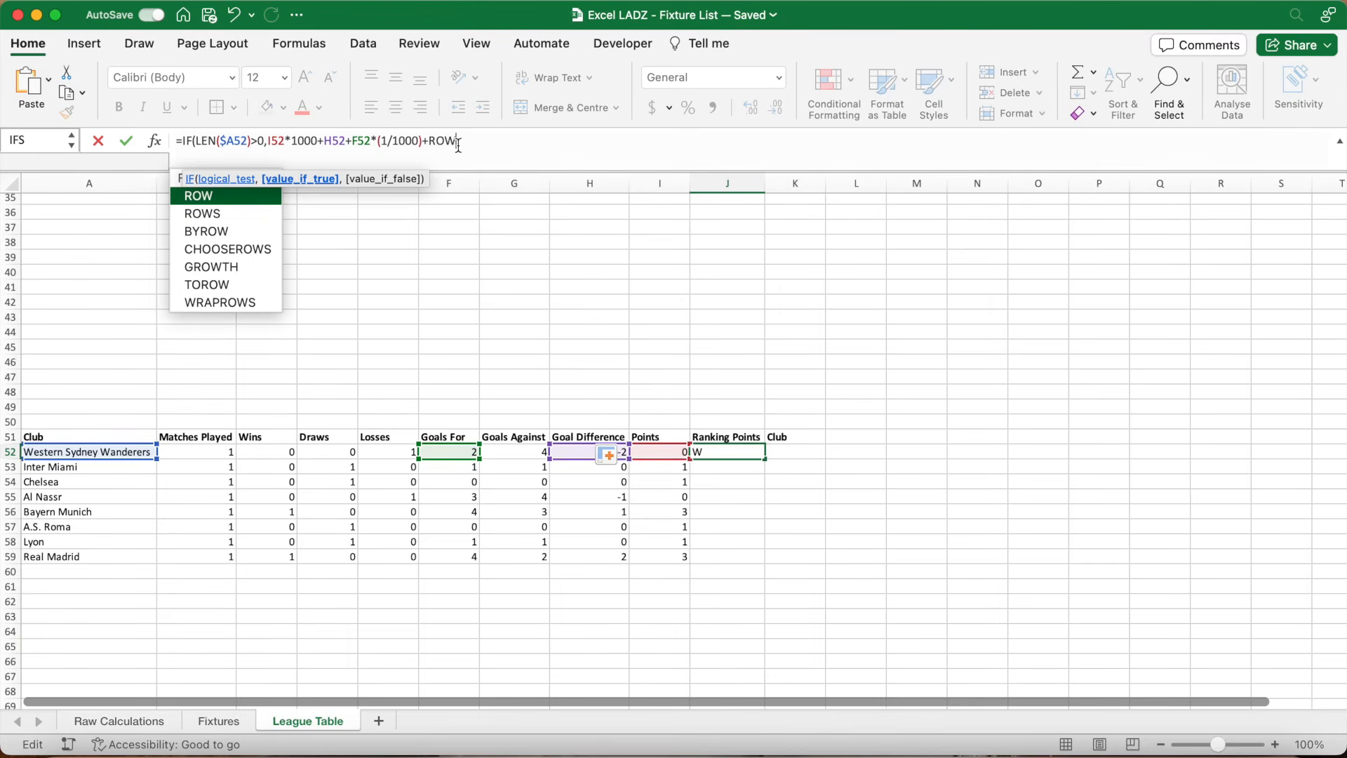
type("()")
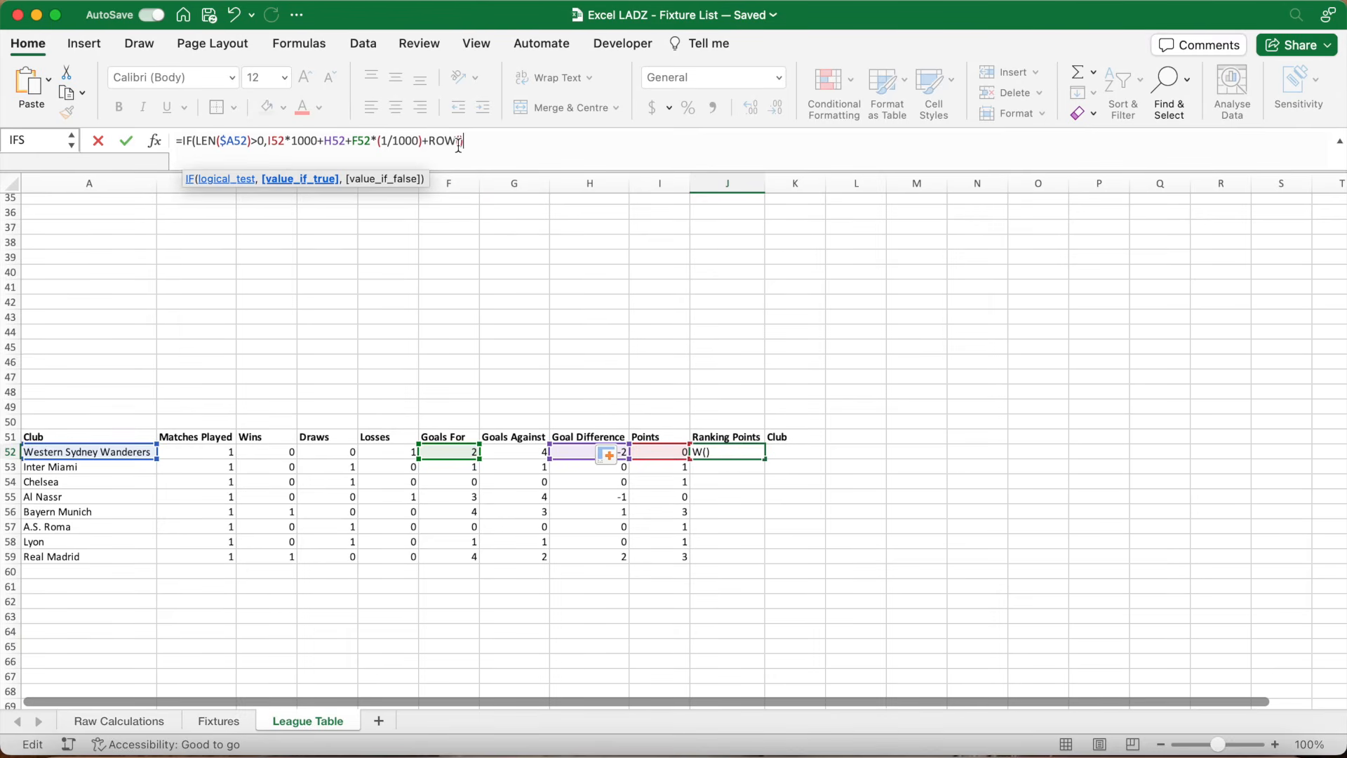
type("*(1/1000000),\"\"")
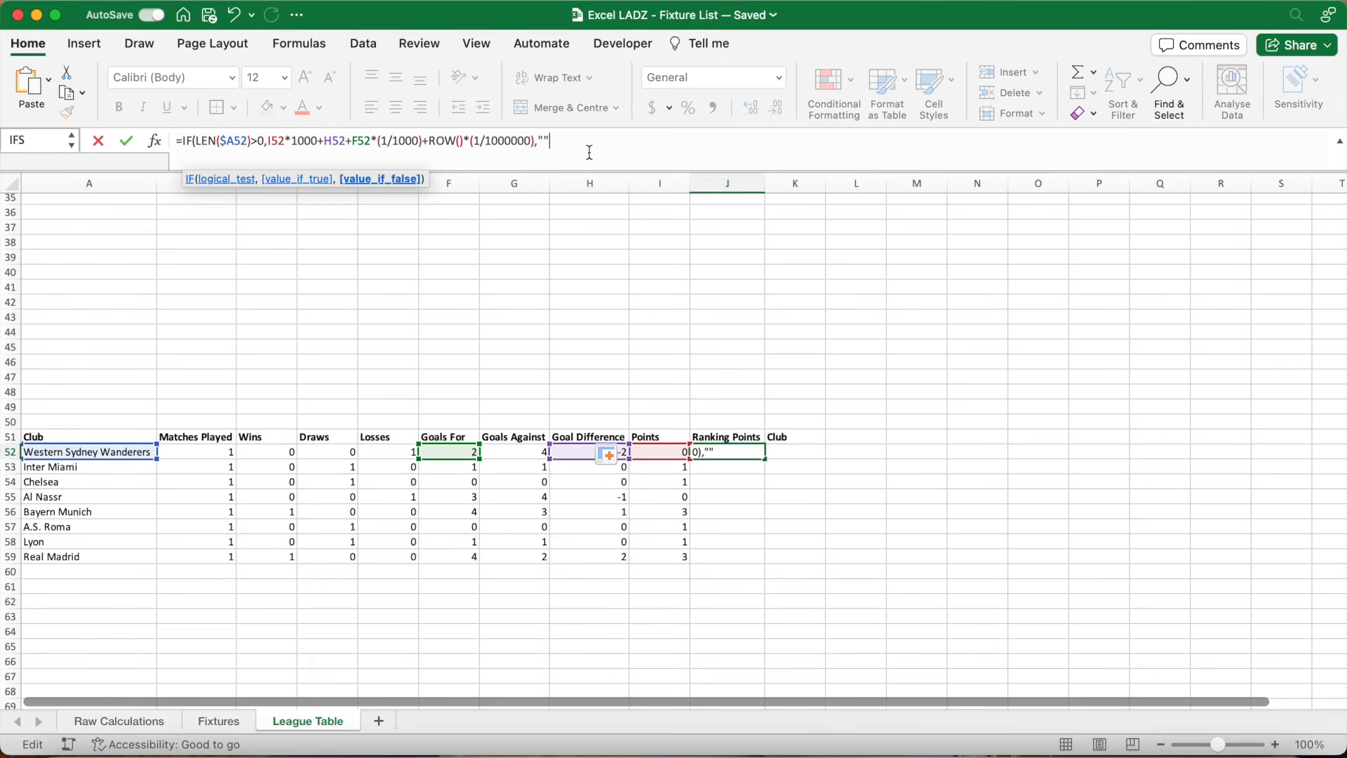
type(")")
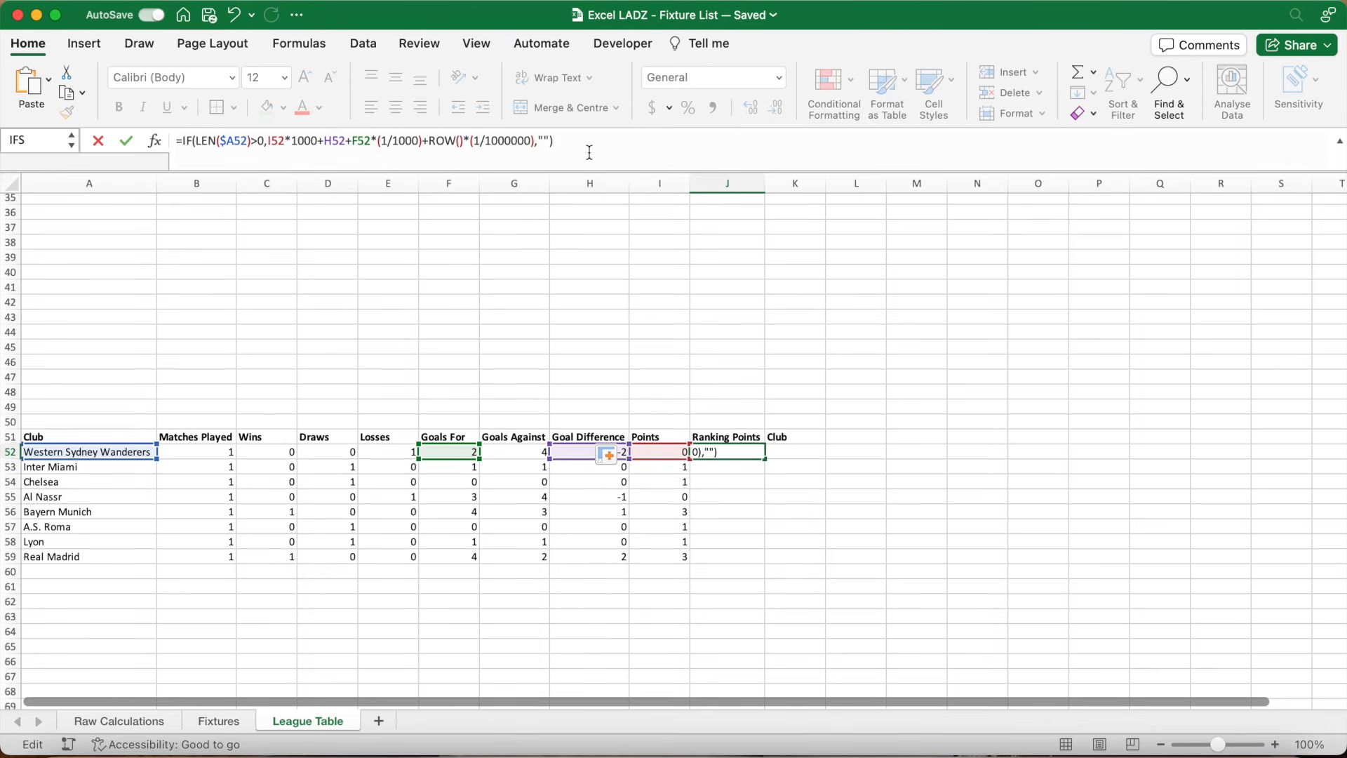
key("Return")
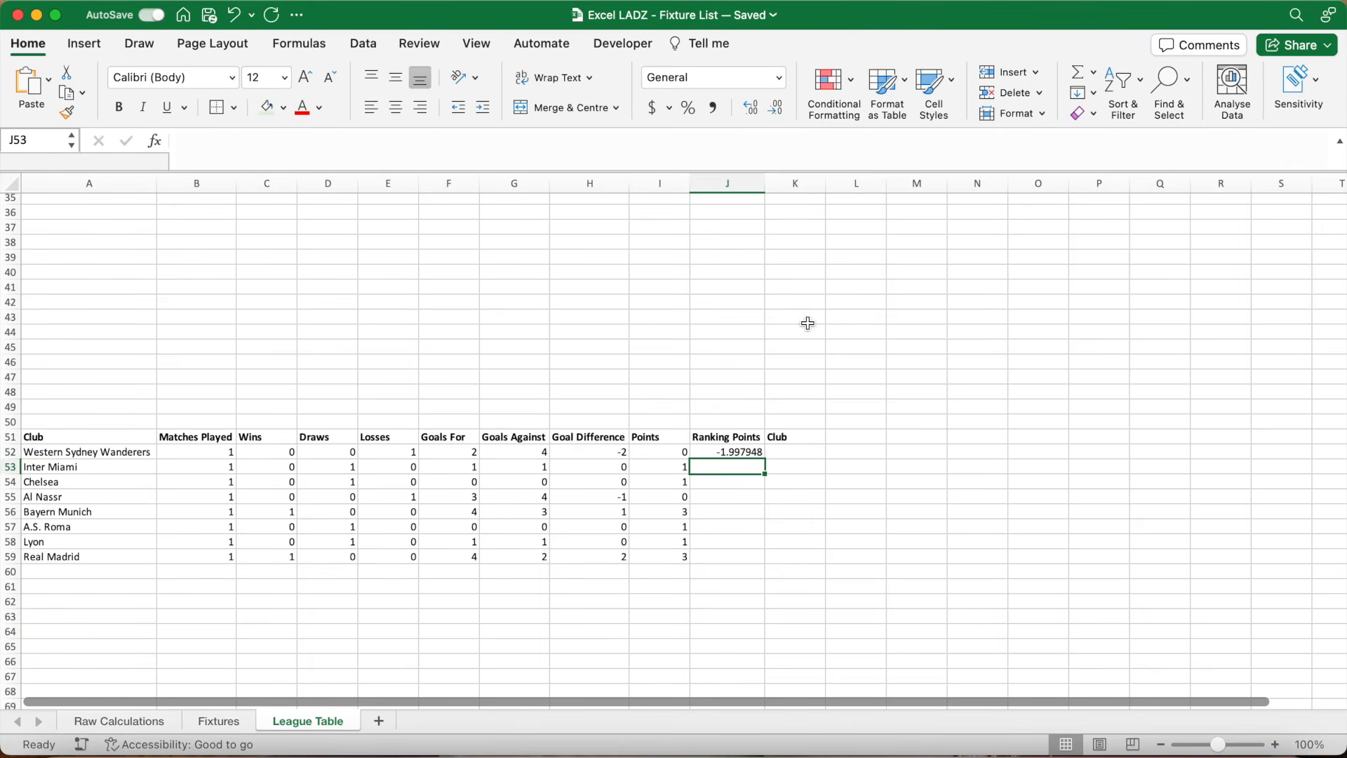
left_click(755, 450)
double_click(764, 459)
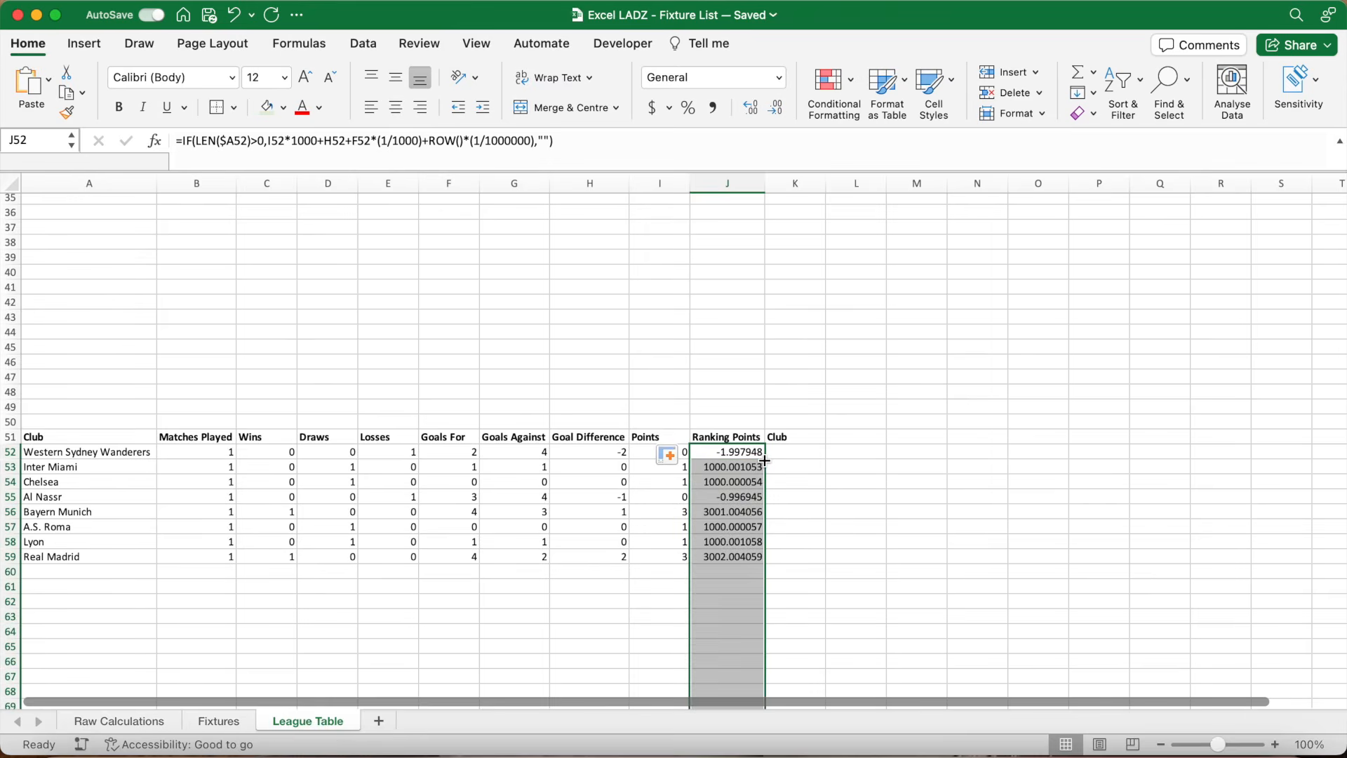
- Change the header in K51 to Rank and enter Club as the header in L51
left_click(804, 451)
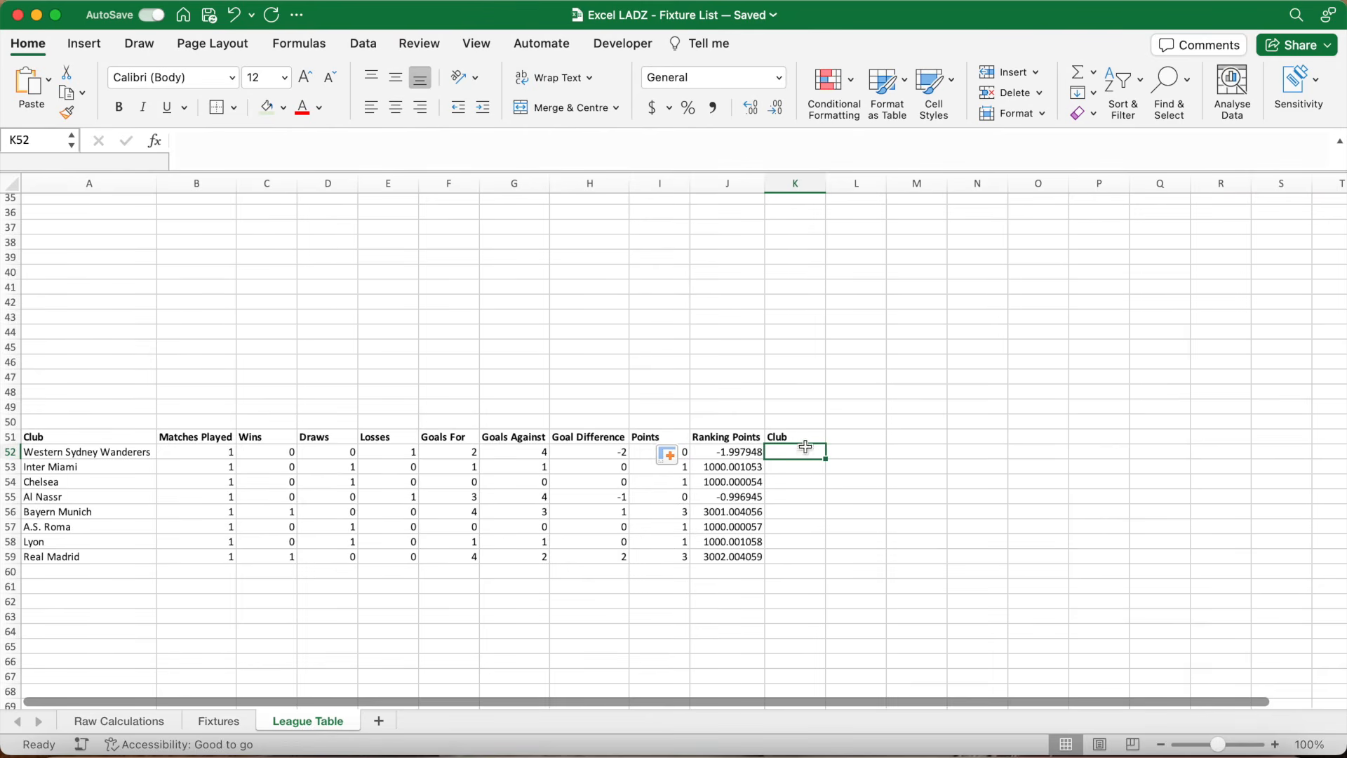
left_click(802, 438)
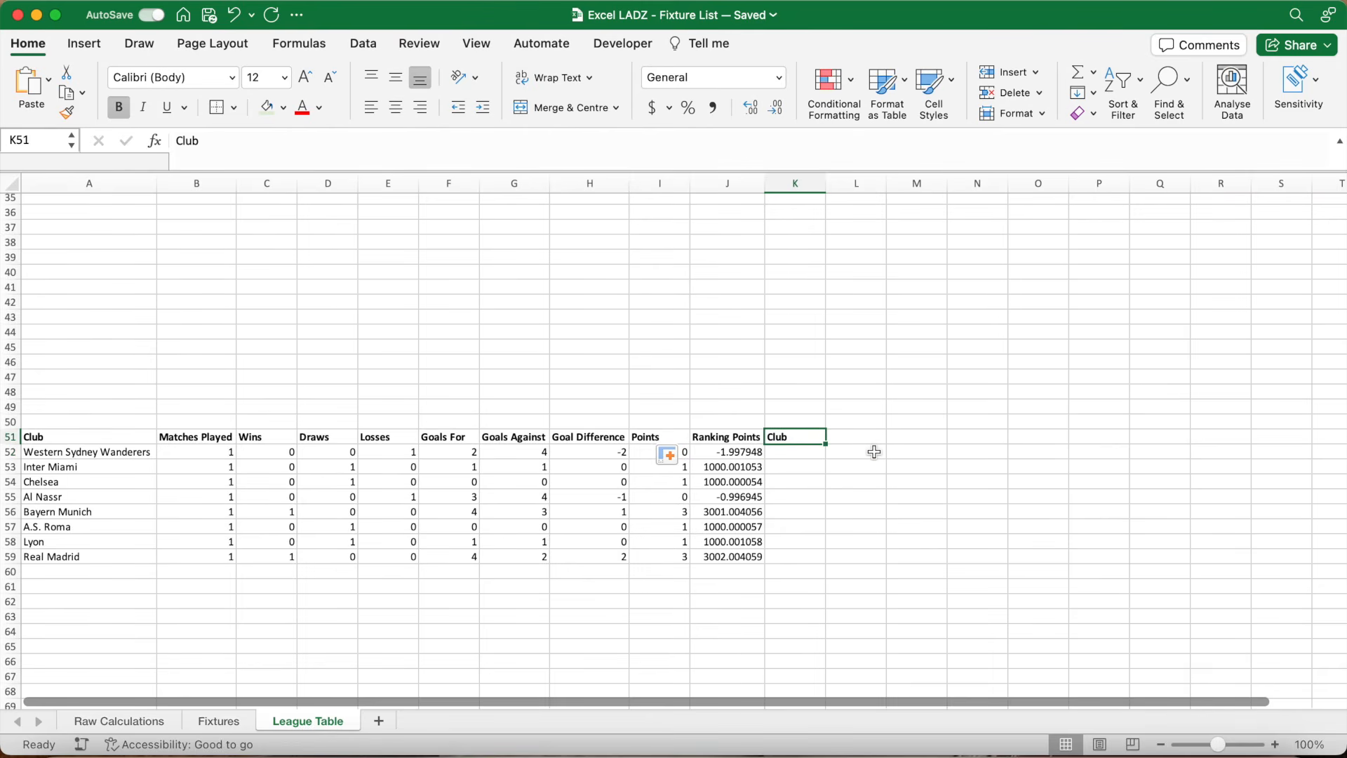
type("Rank")
key("Tab")
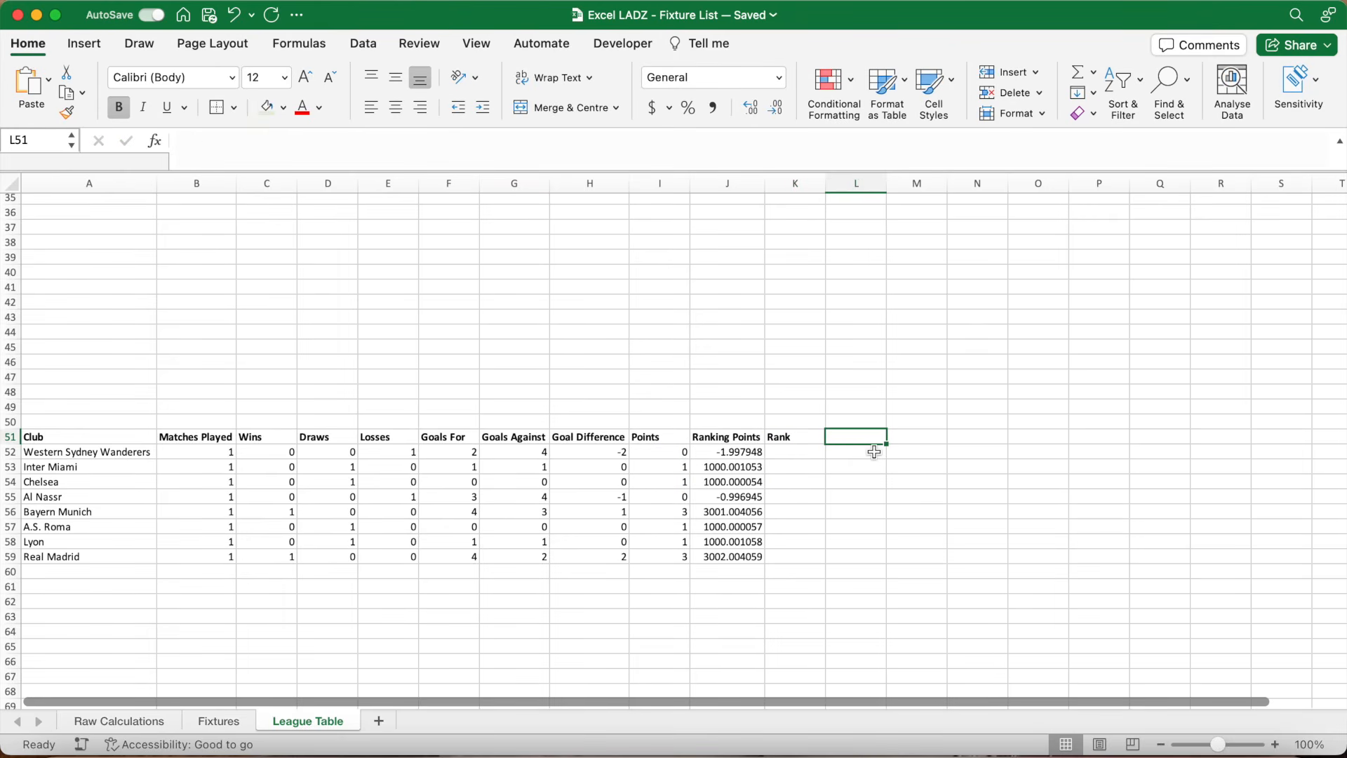
type("Club")
key("Return")
- Write the Rank formula =RANK.EQ(J52,$J$52:$J$100) in K52, with the Ranking Points range fully absolute
key("Left")
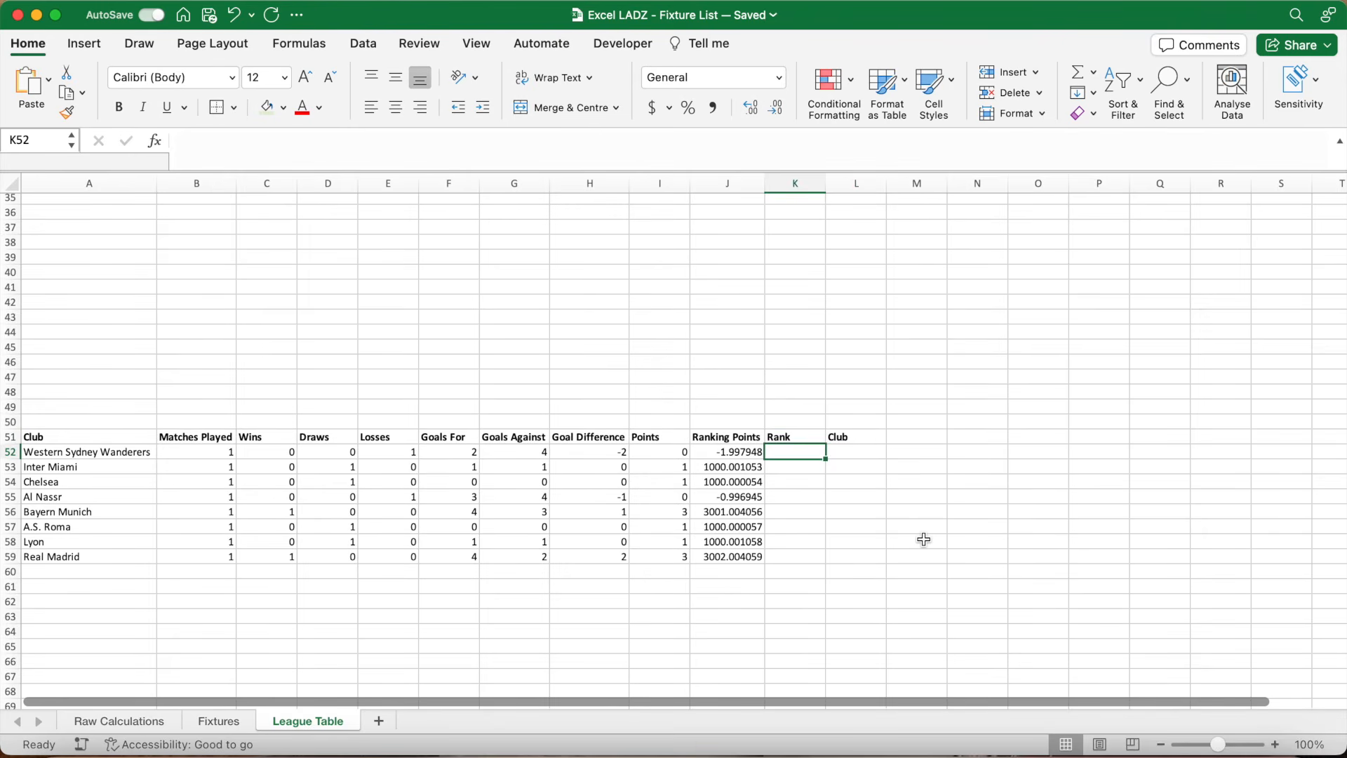
type("=RANK")
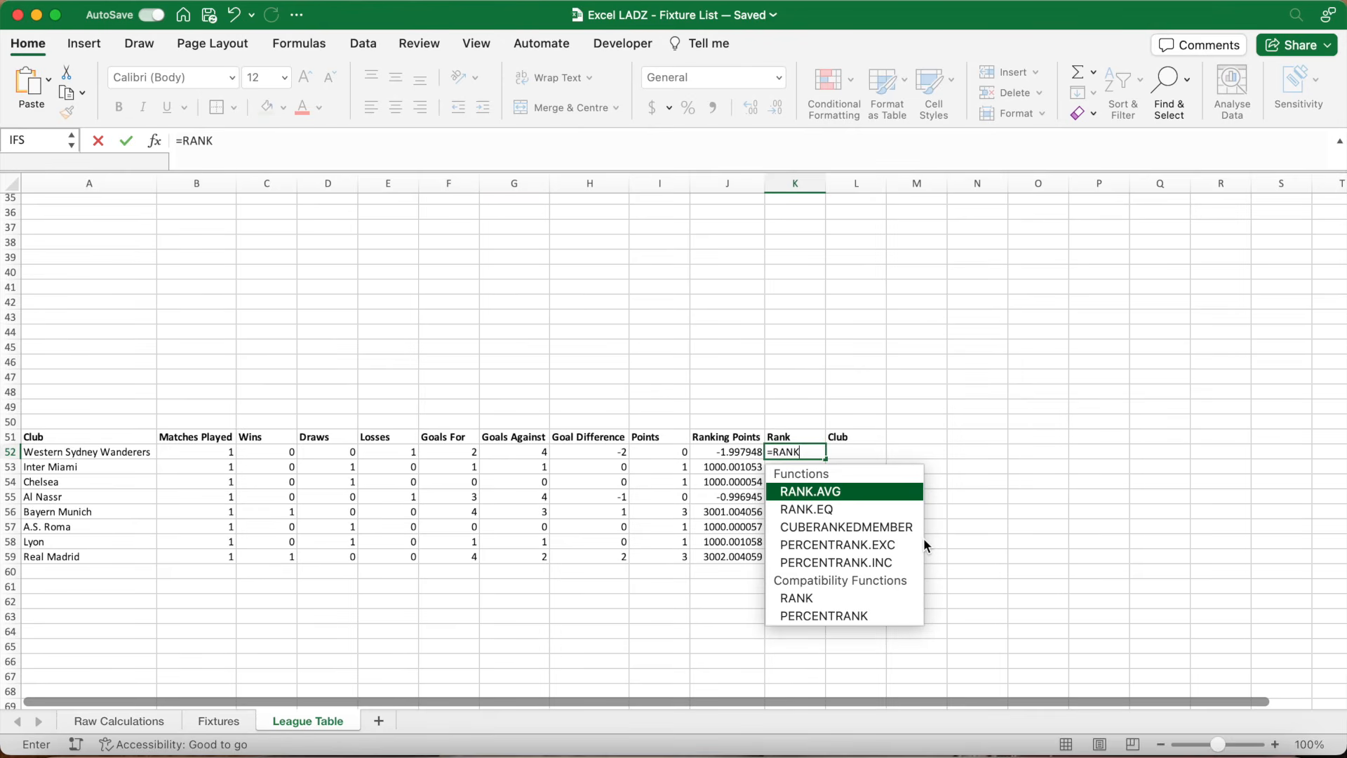
type(".EQ")
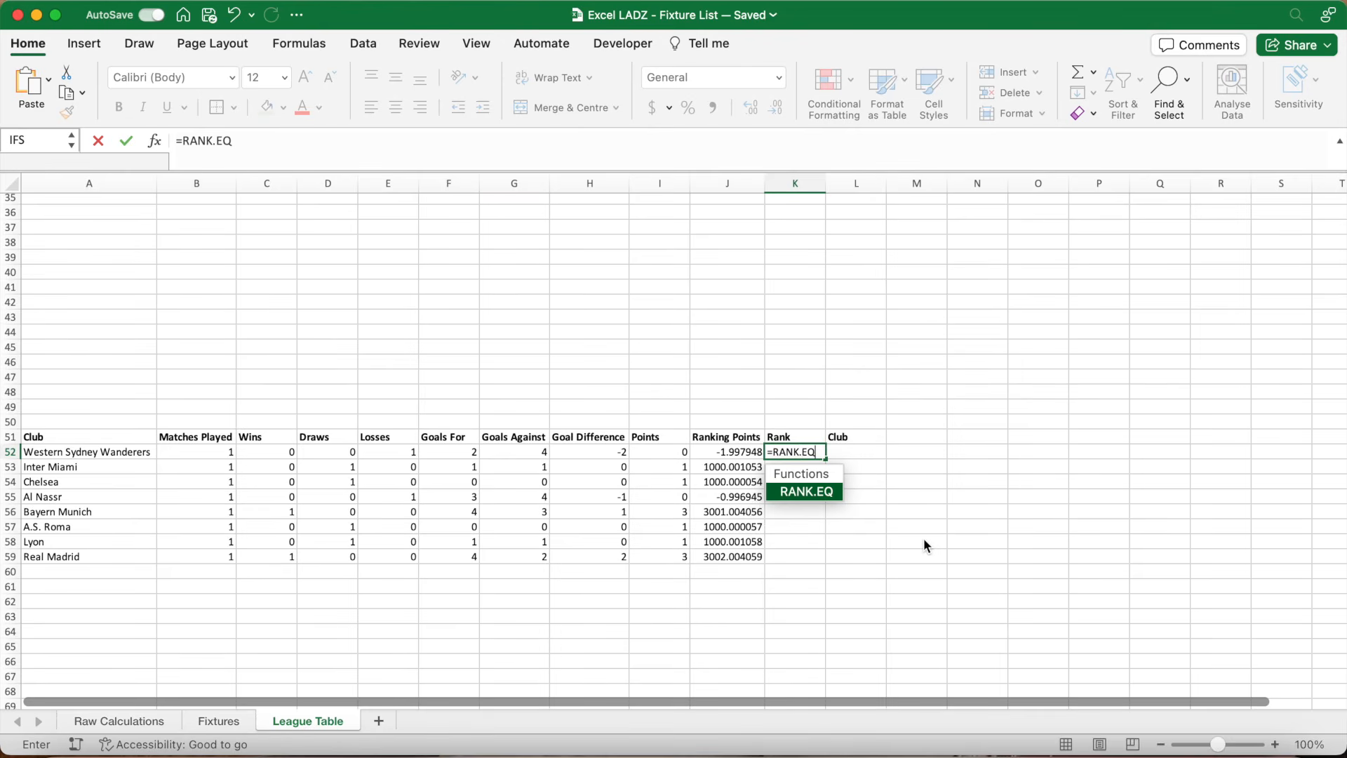
type("(")
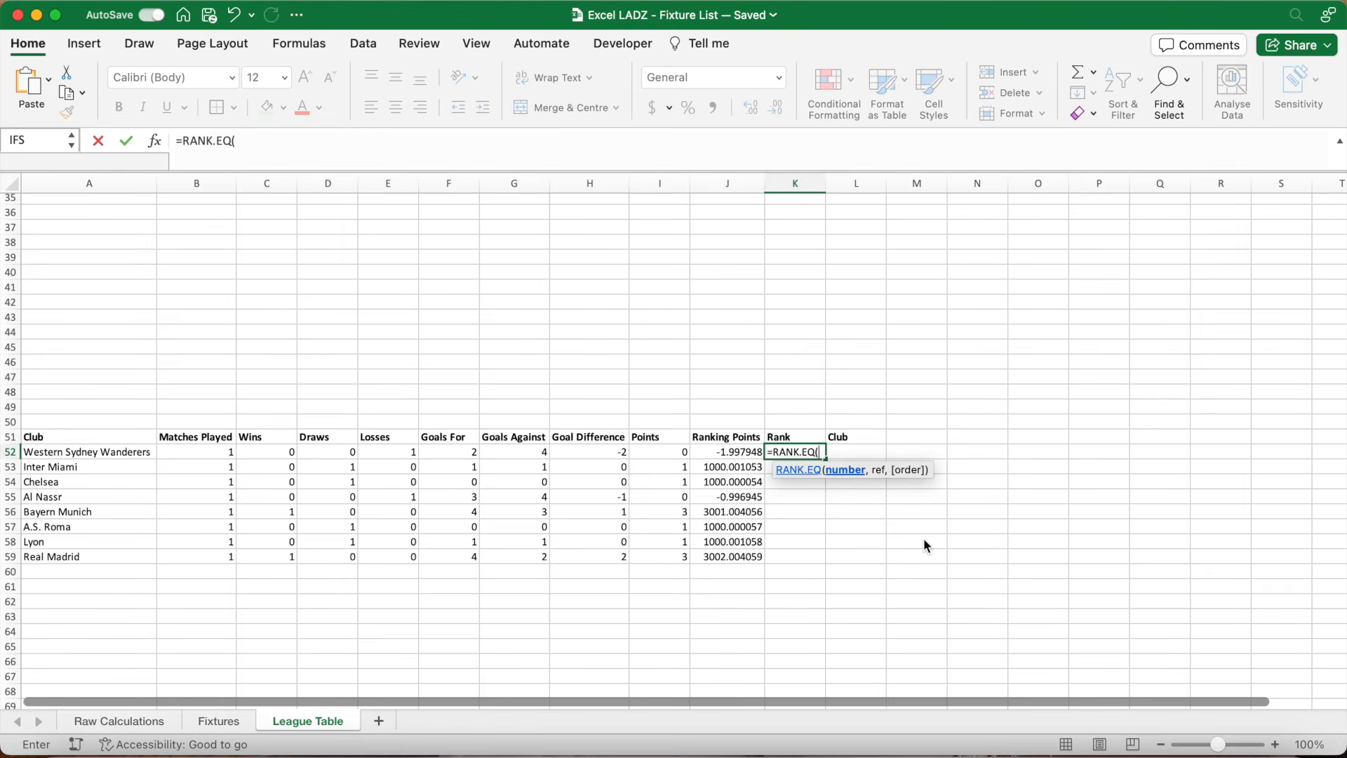
left_click(738, 452)
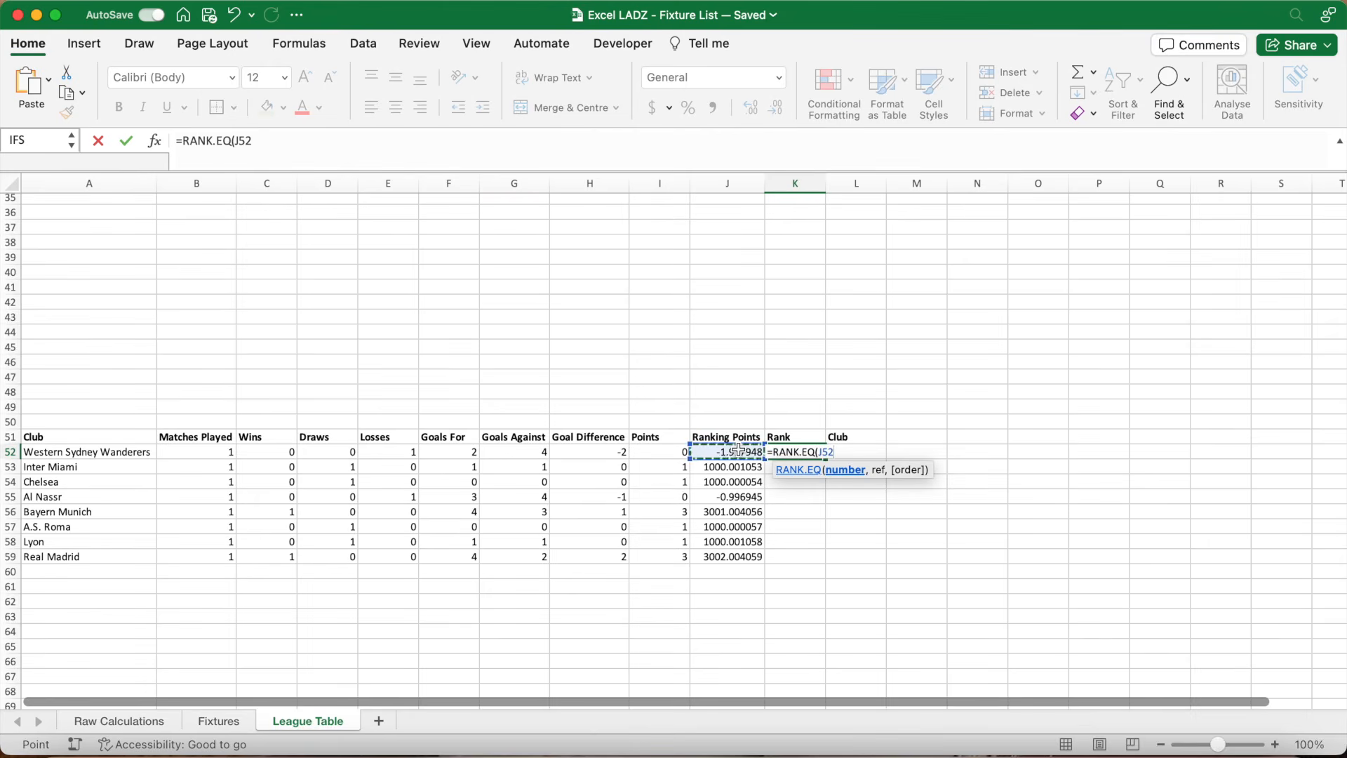
type(",")
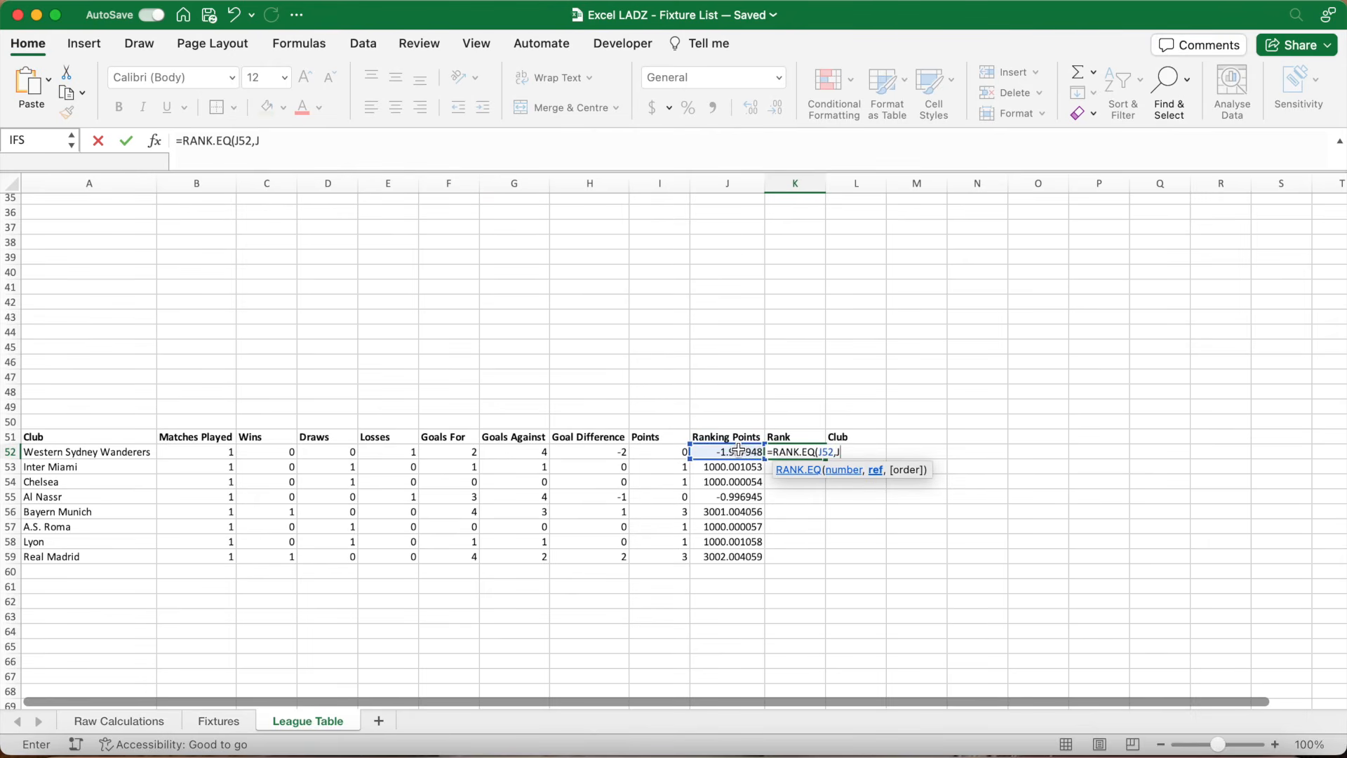
type("J52:J100")
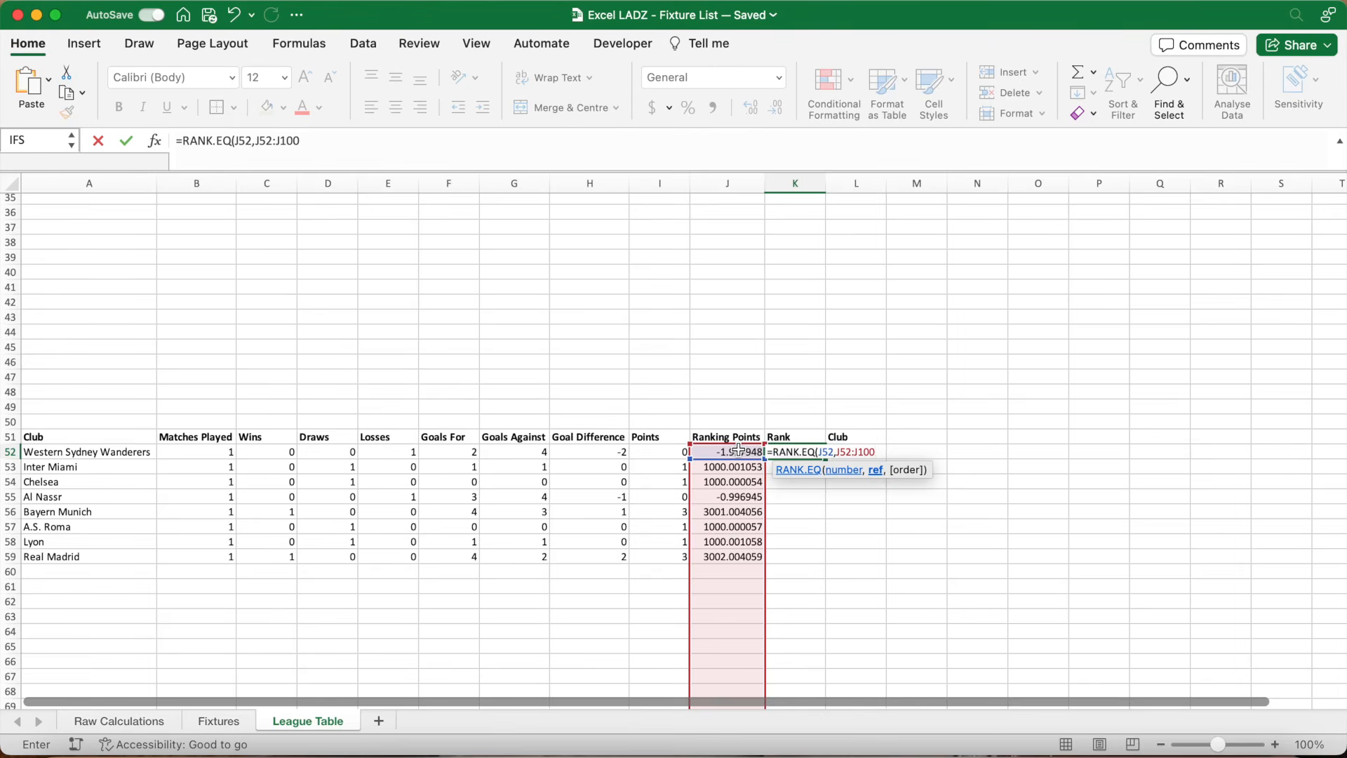
key("F4")
left_click_drag(271, 146, 256, 145)
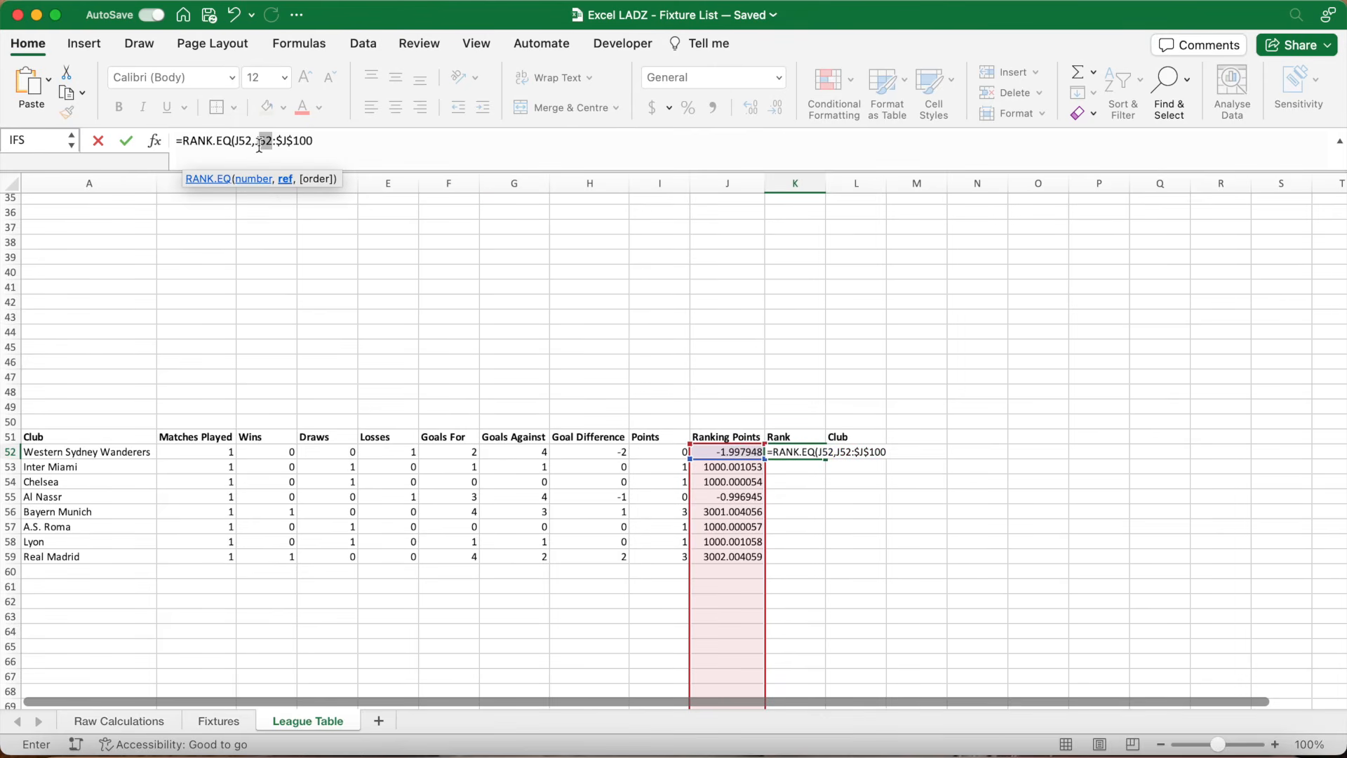
key("F4")
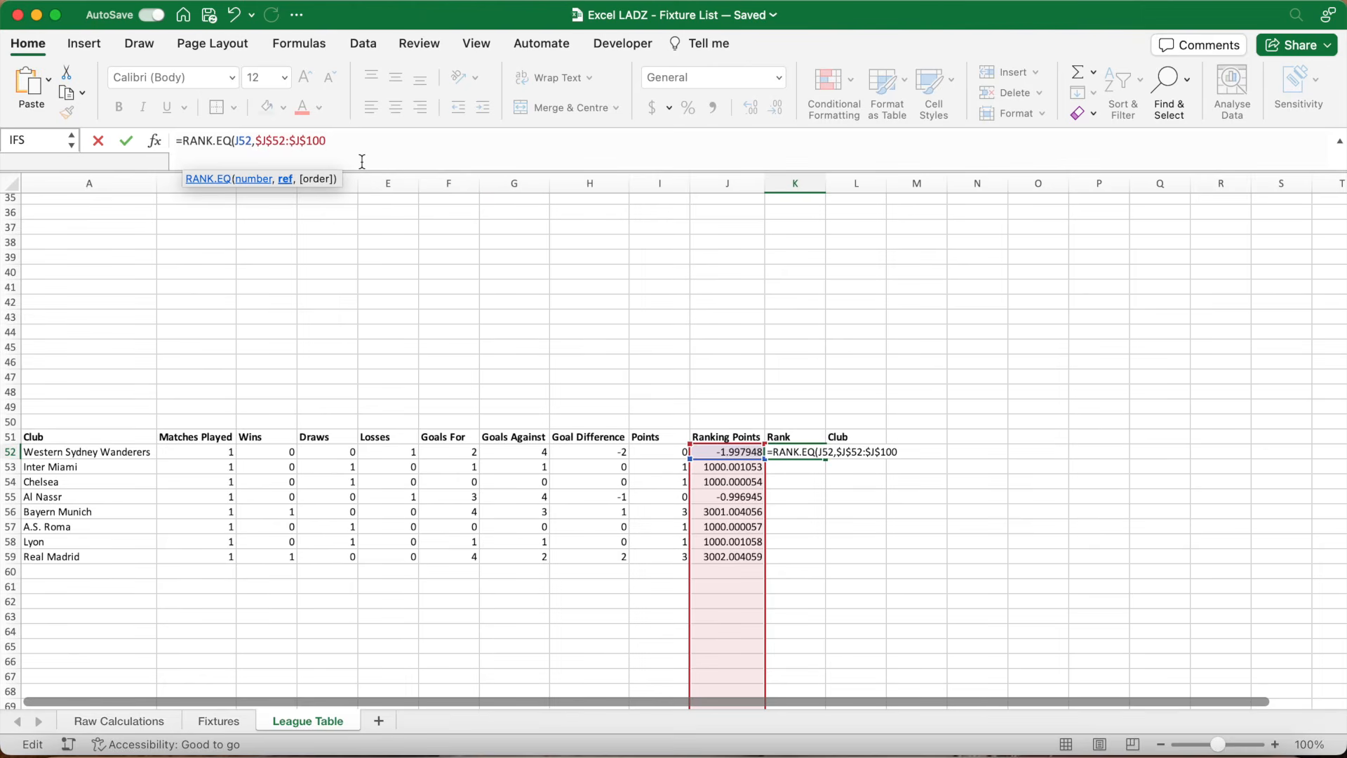
type(")")
- Wrap the Rank formula in an error check so K52 reads =IFERROR(RANK.EQ(J52,$J$52:$J$100),"")
left_click(188, 143)
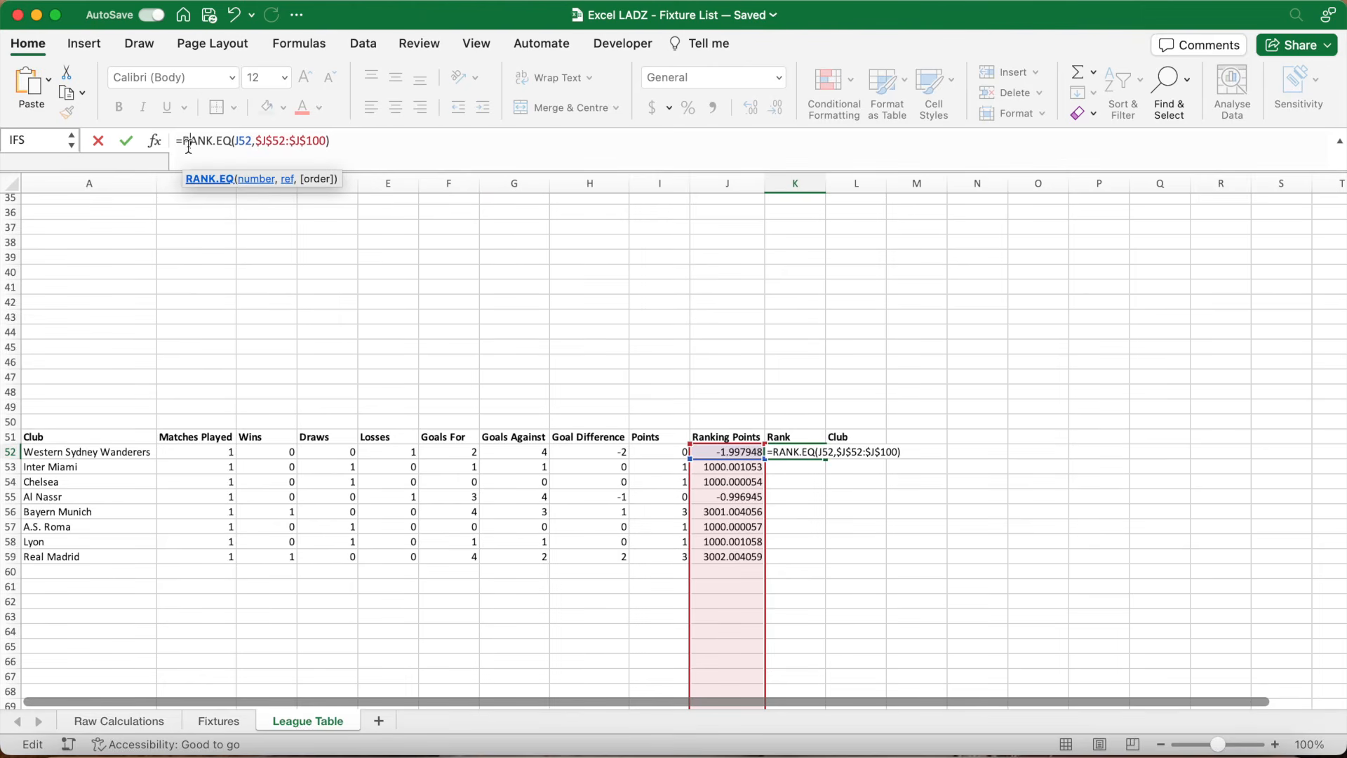
left_click(183, 142)
type("IFER")
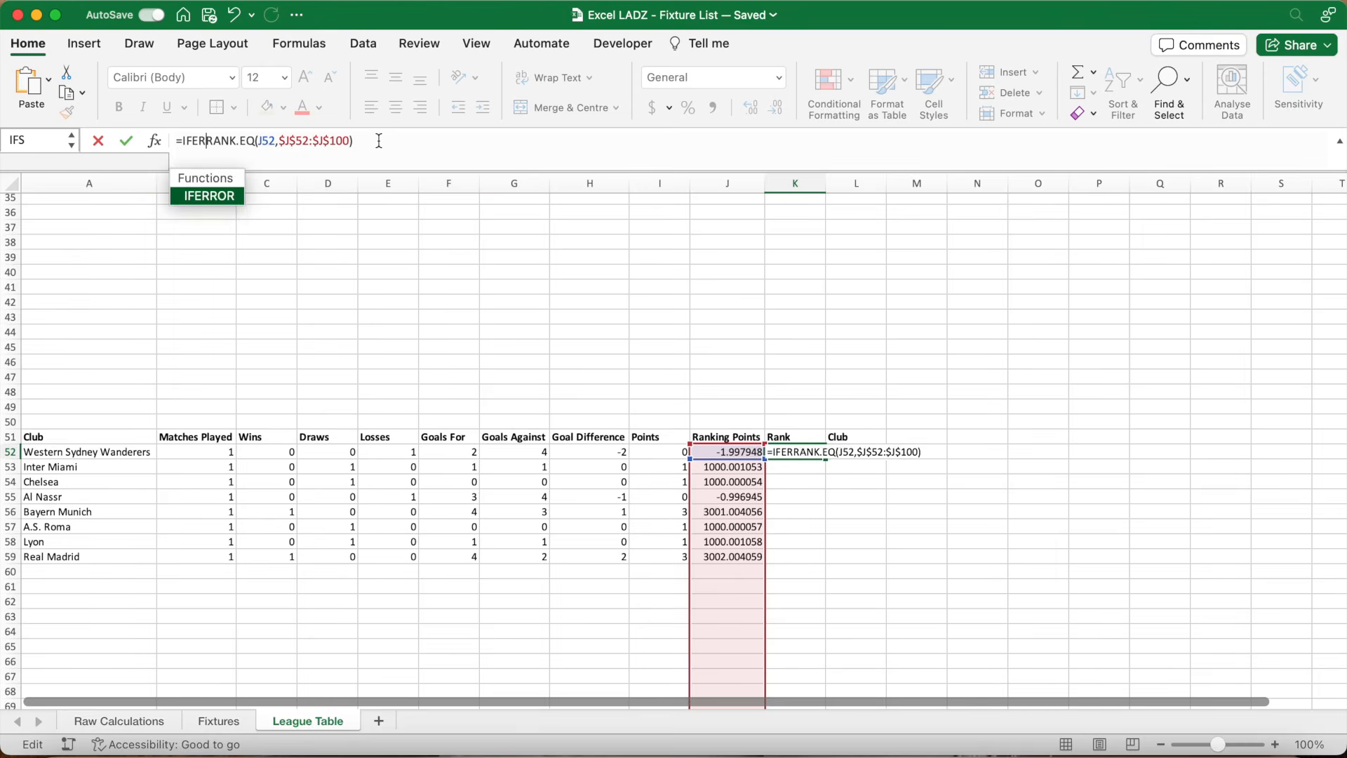
key("Tab")
left_click(393, 143)
type(",\"\")")
key("Return")
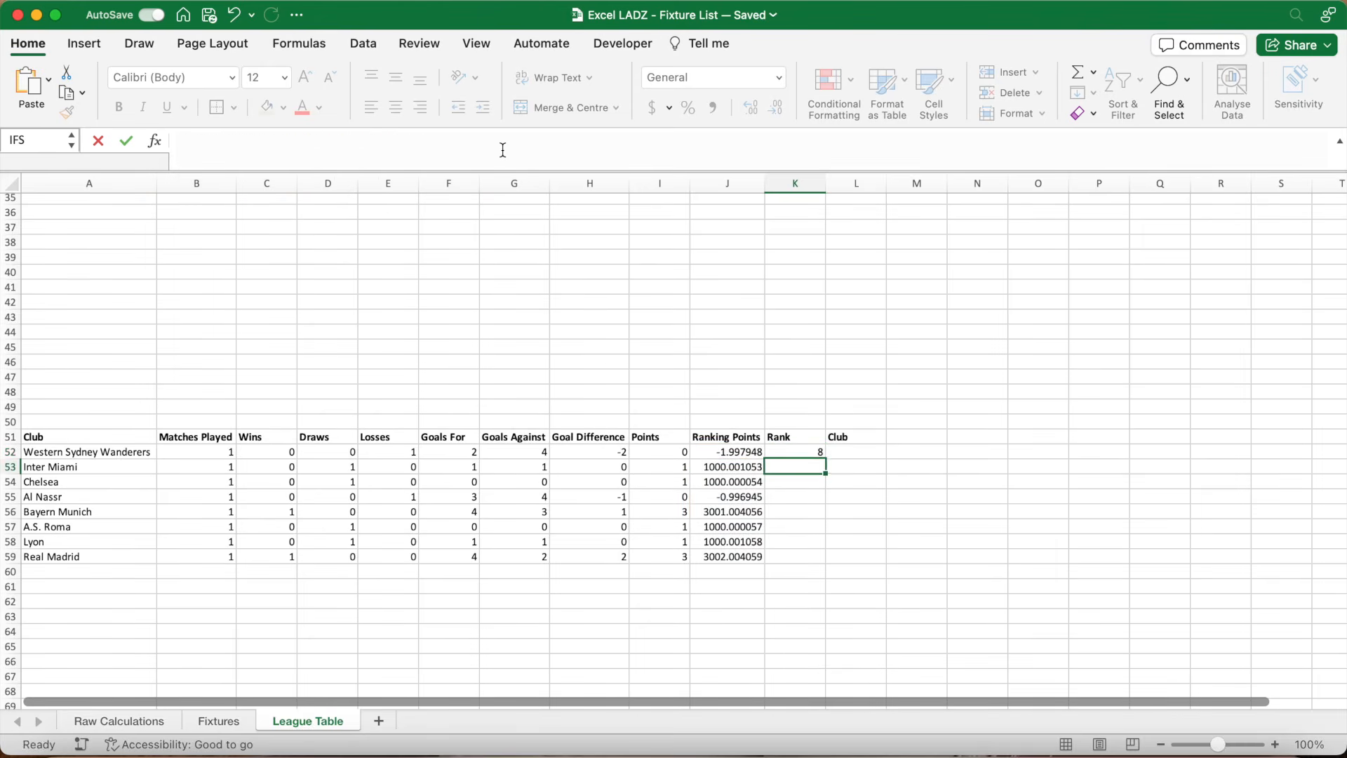
- Fill the Rank formula in K52 down the column for all the club rows
left_click(803, 451)
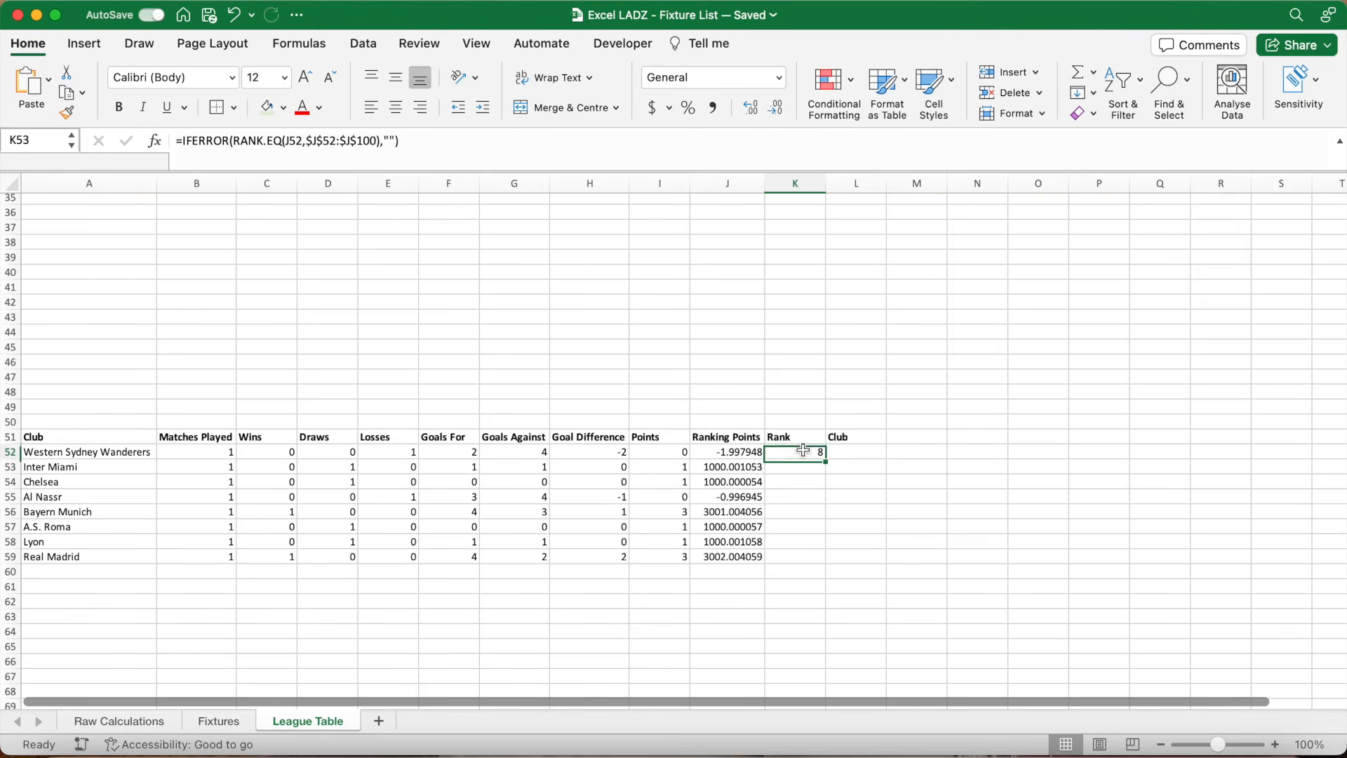
left_click(727, 453)
left_click(806, 451)
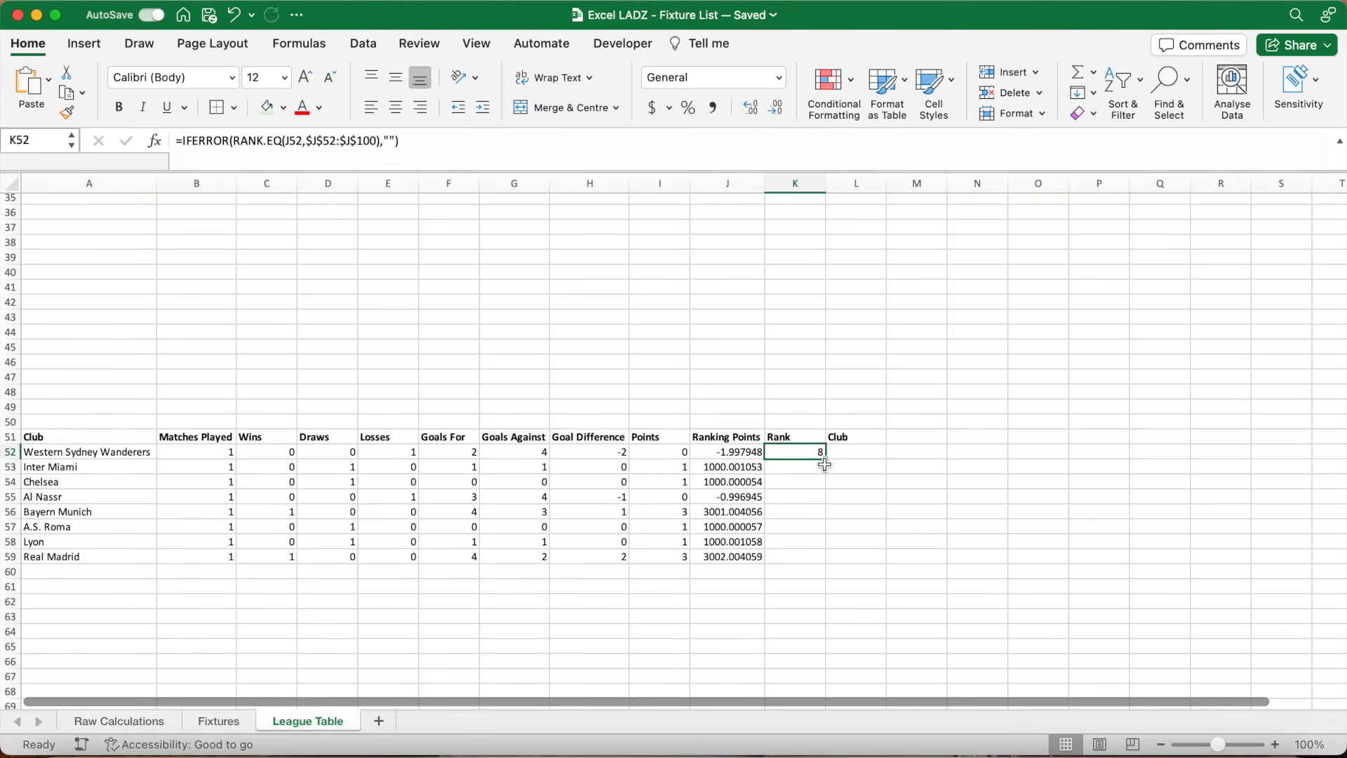
double_click(826, 459)
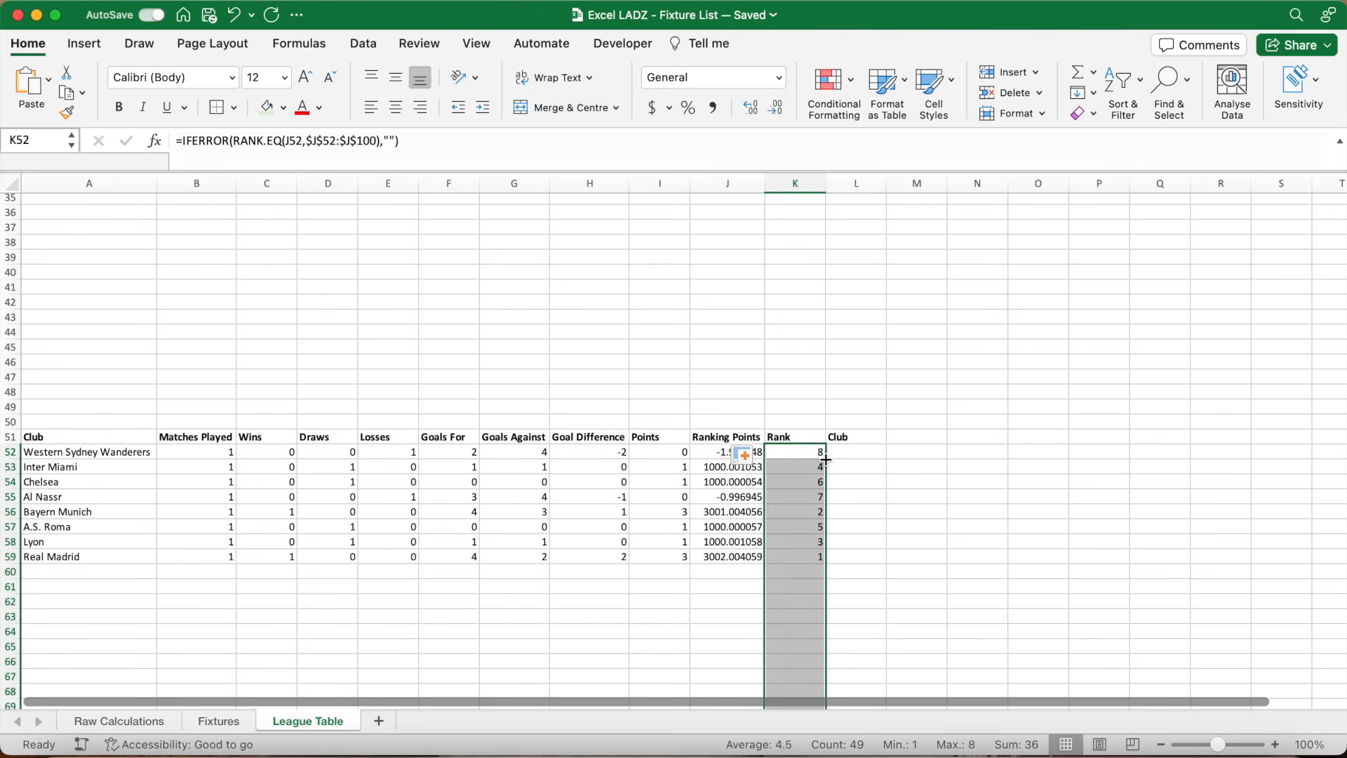
- Reference the club name in L52 with =A52 and fill it down the second Club column
left_click(867, 453)
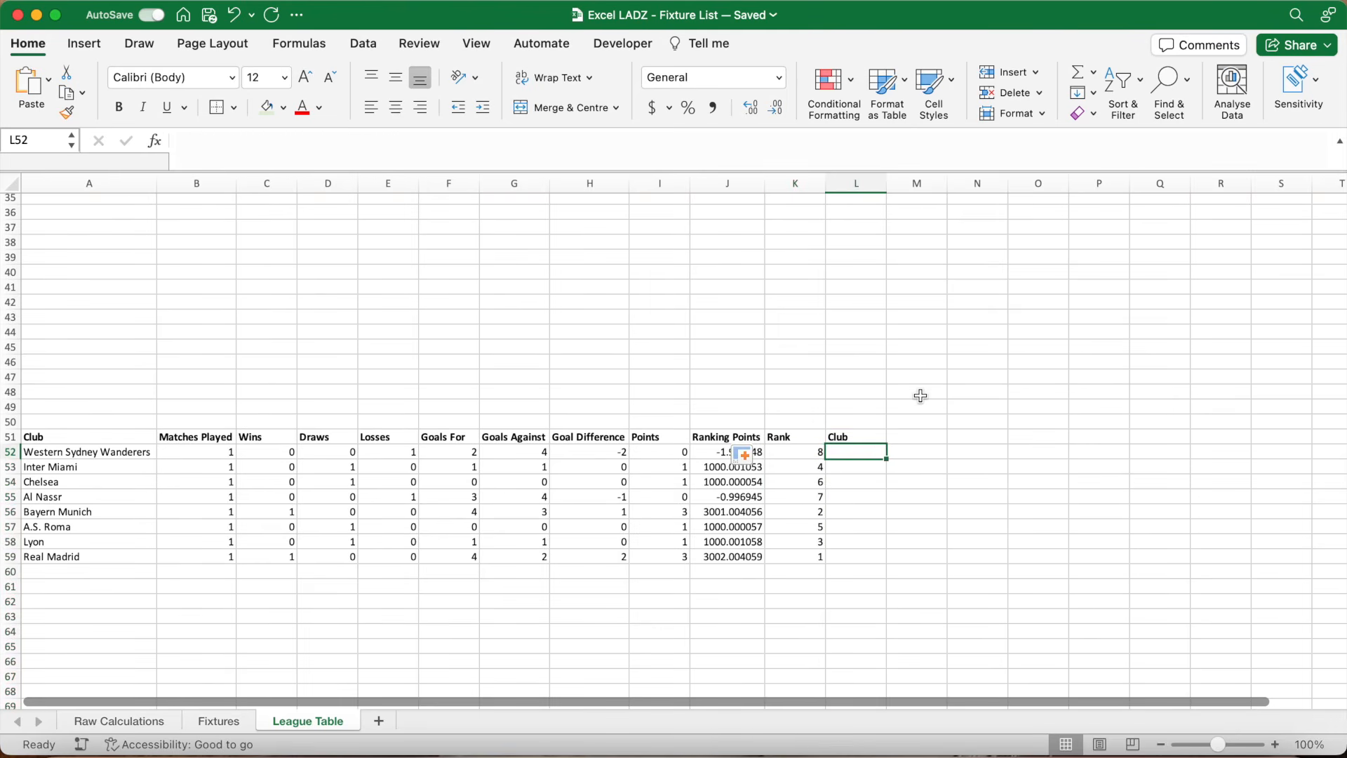
type("=")
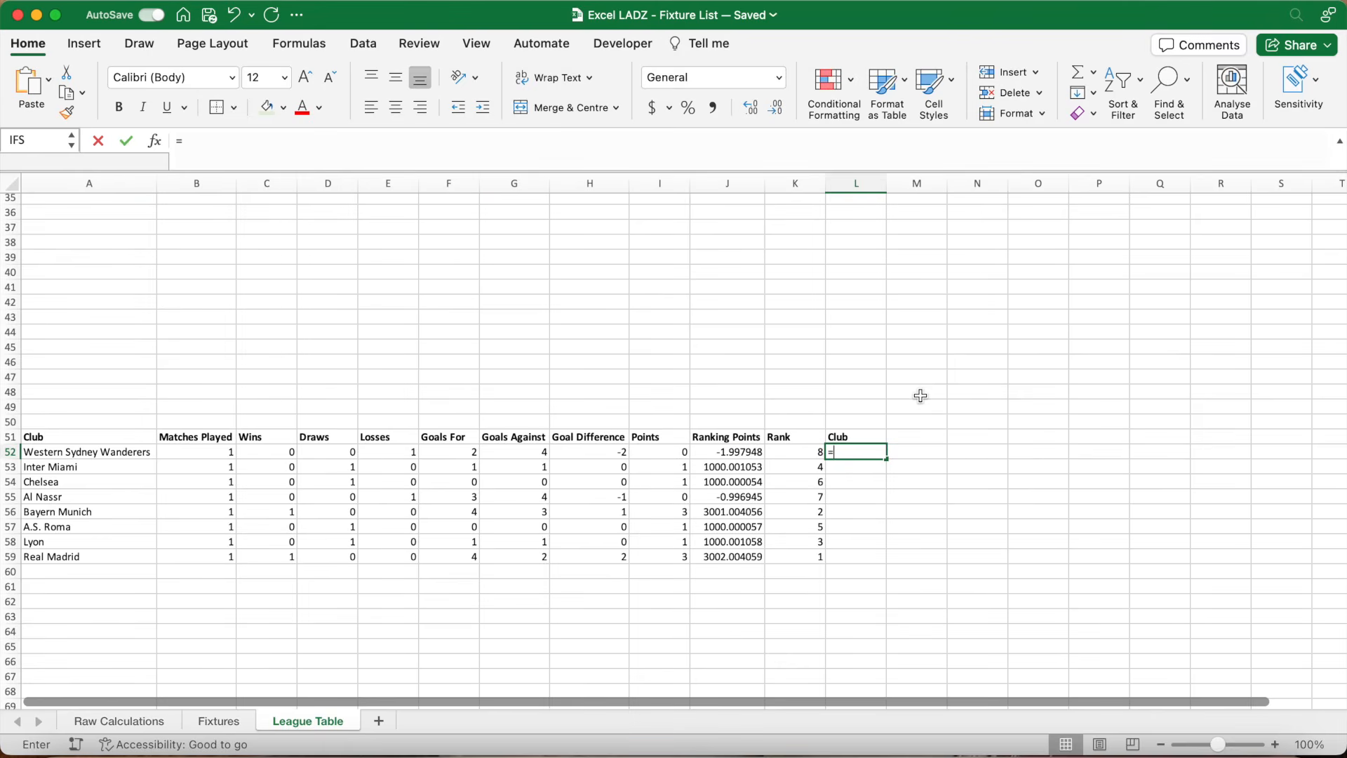
left_click(97, 455)
key("Return")
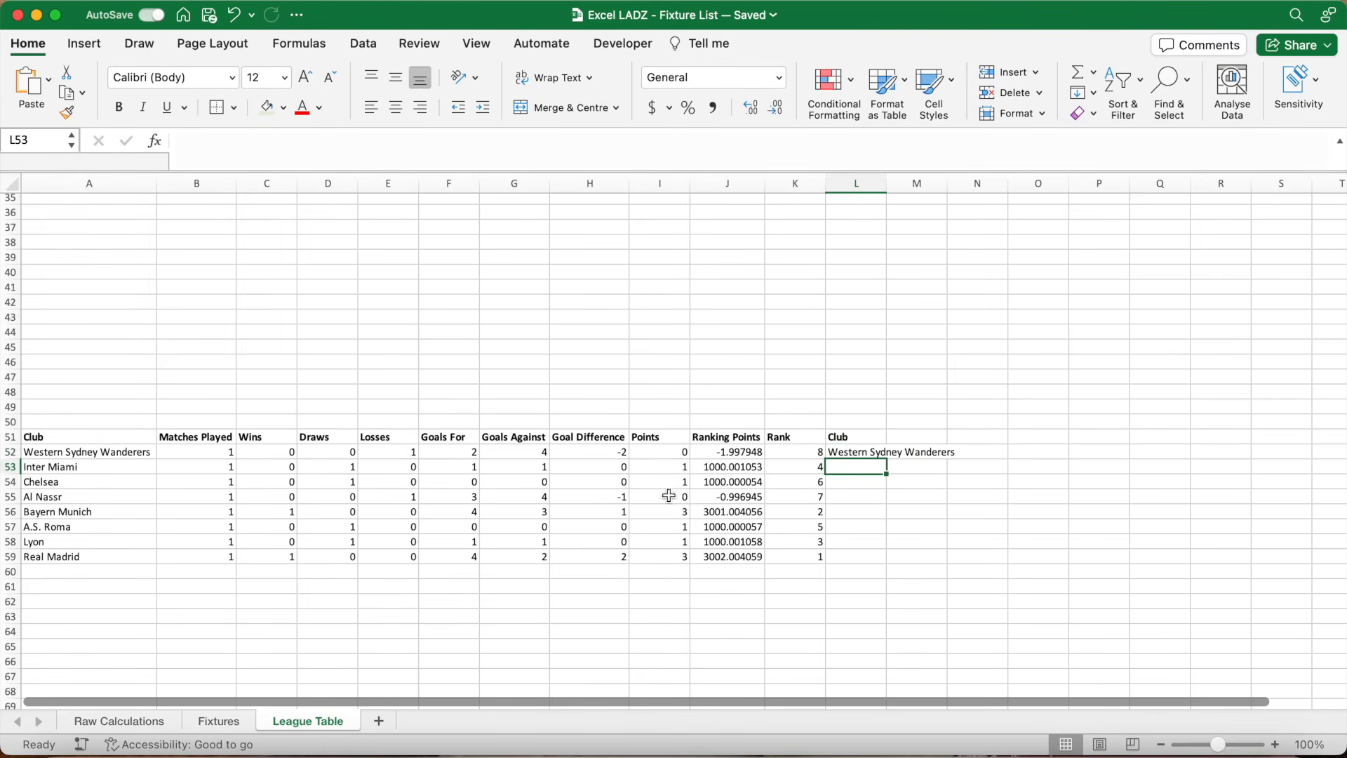
left_click(870, 449)
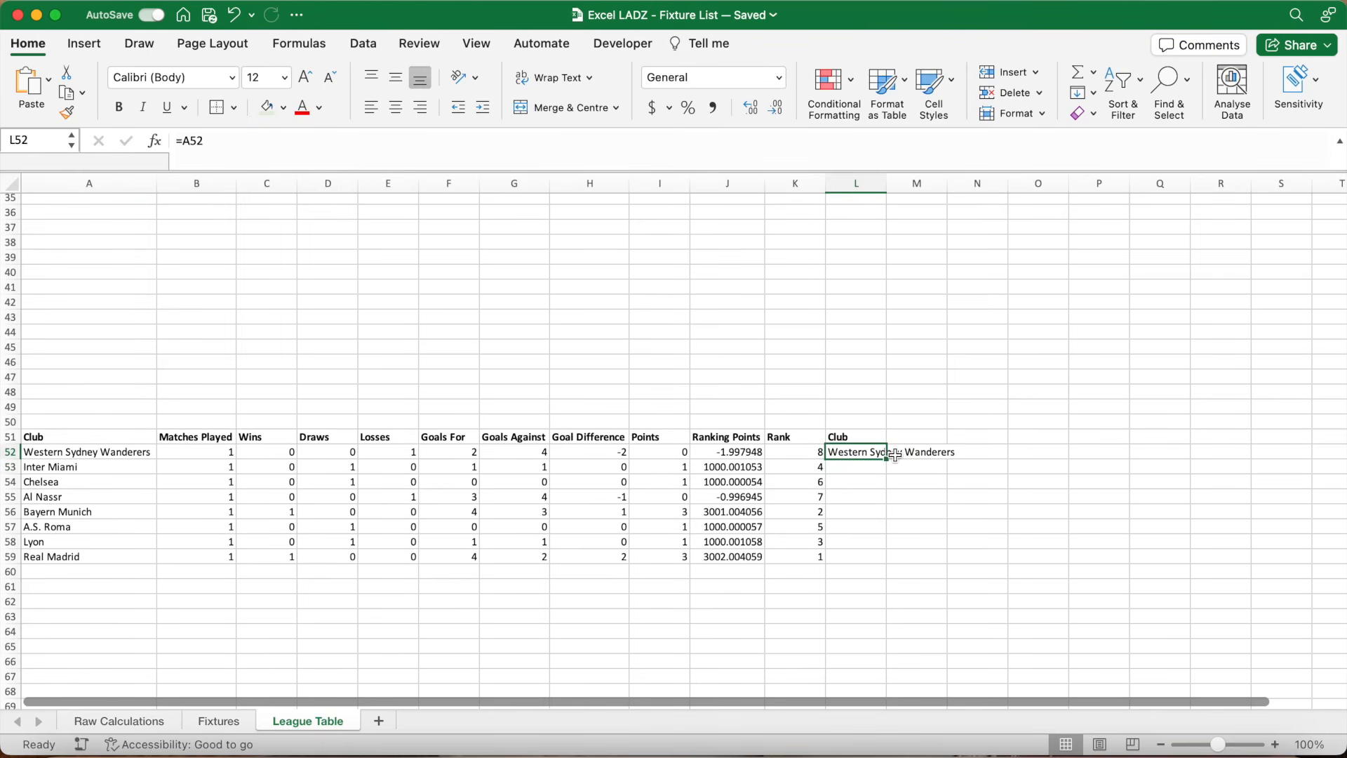
double_click(886, 459)
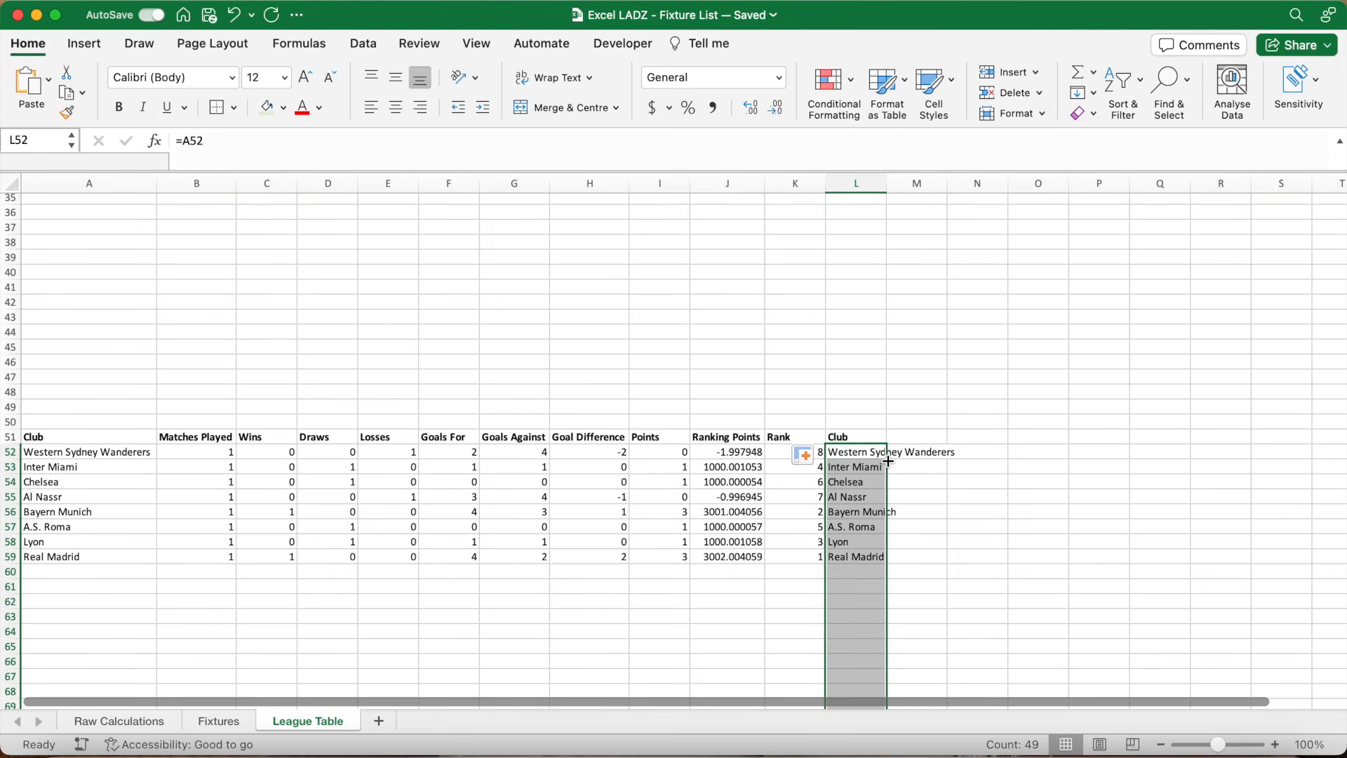
scroll(882, 477, "down", 10)
scroll(881, 488, "up", 10)
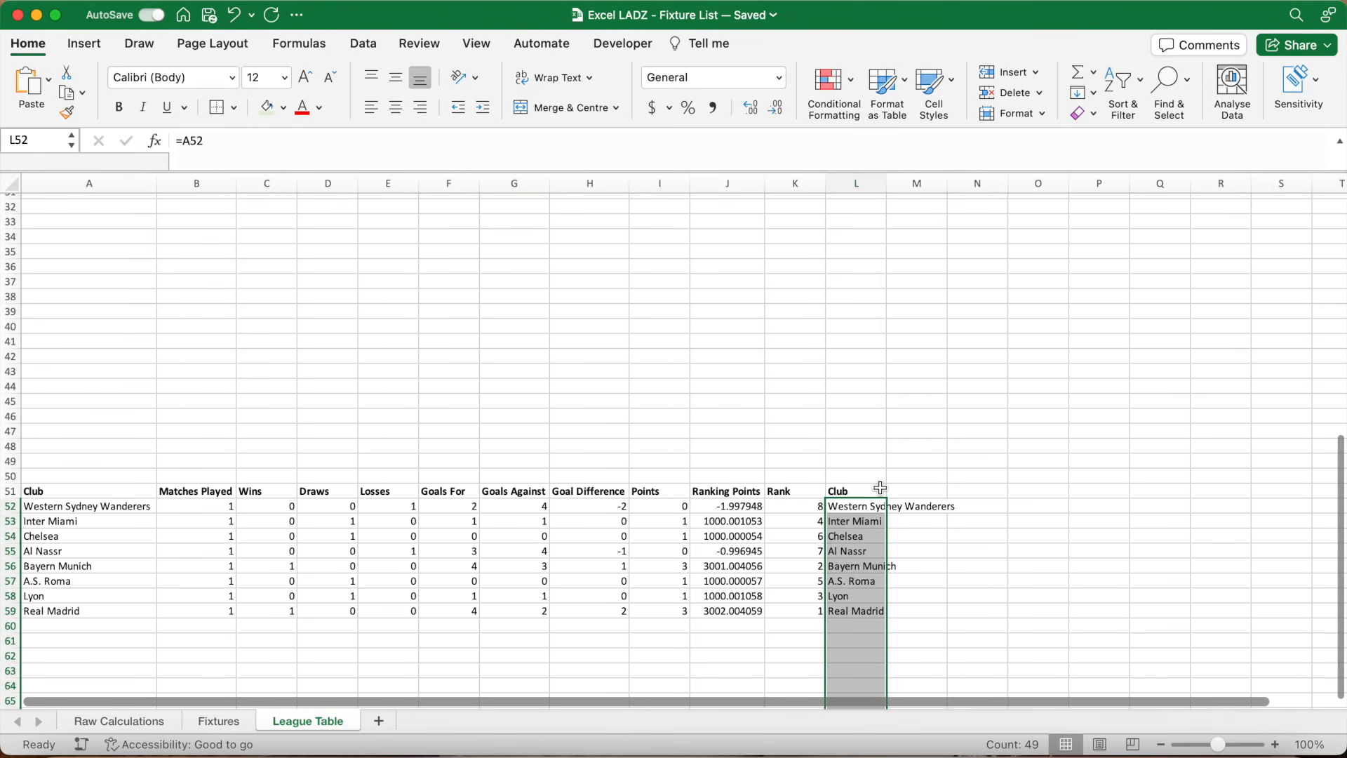
- Enter Position as a bold header in A1 of the League Table sheet
left_click(812, 461)
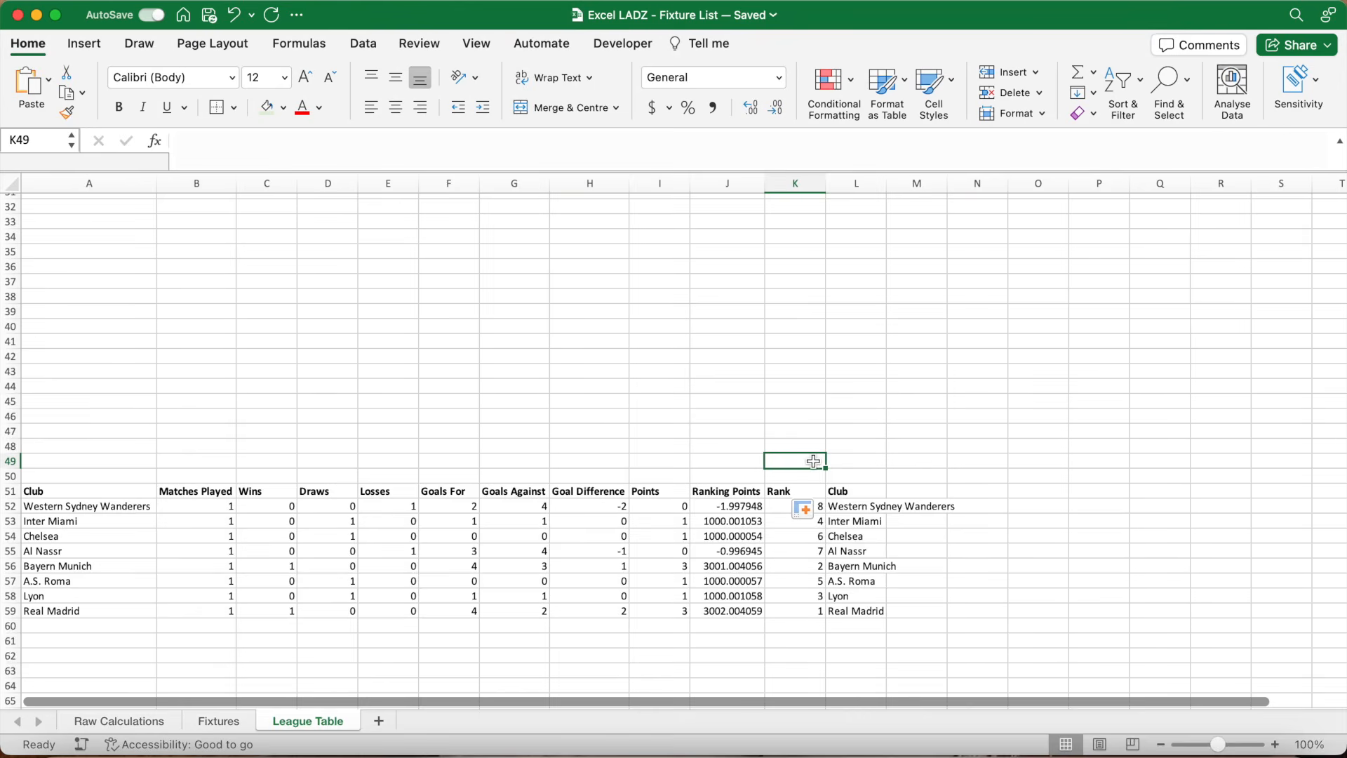
scroll(812, 461, "up", 10)
left_click(121, 205)
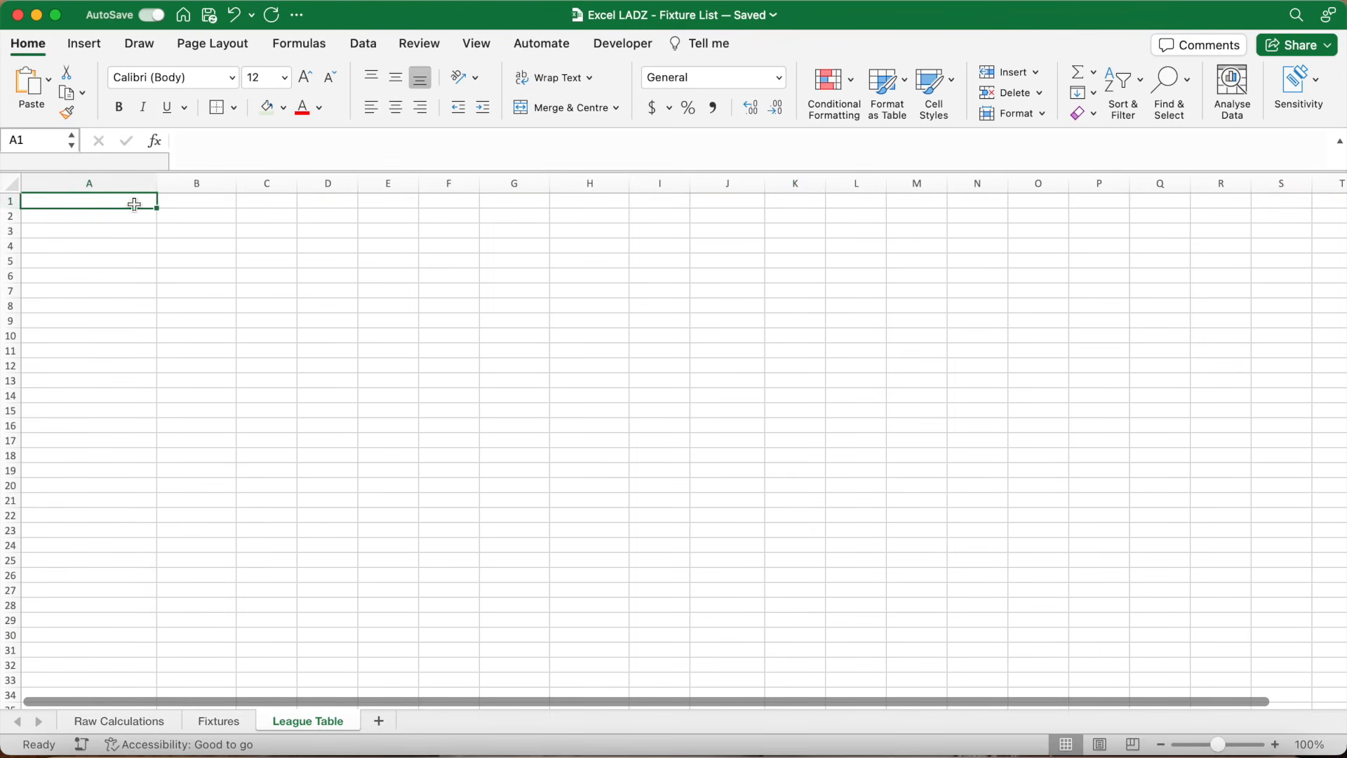
key("super+b")
type("Posi")
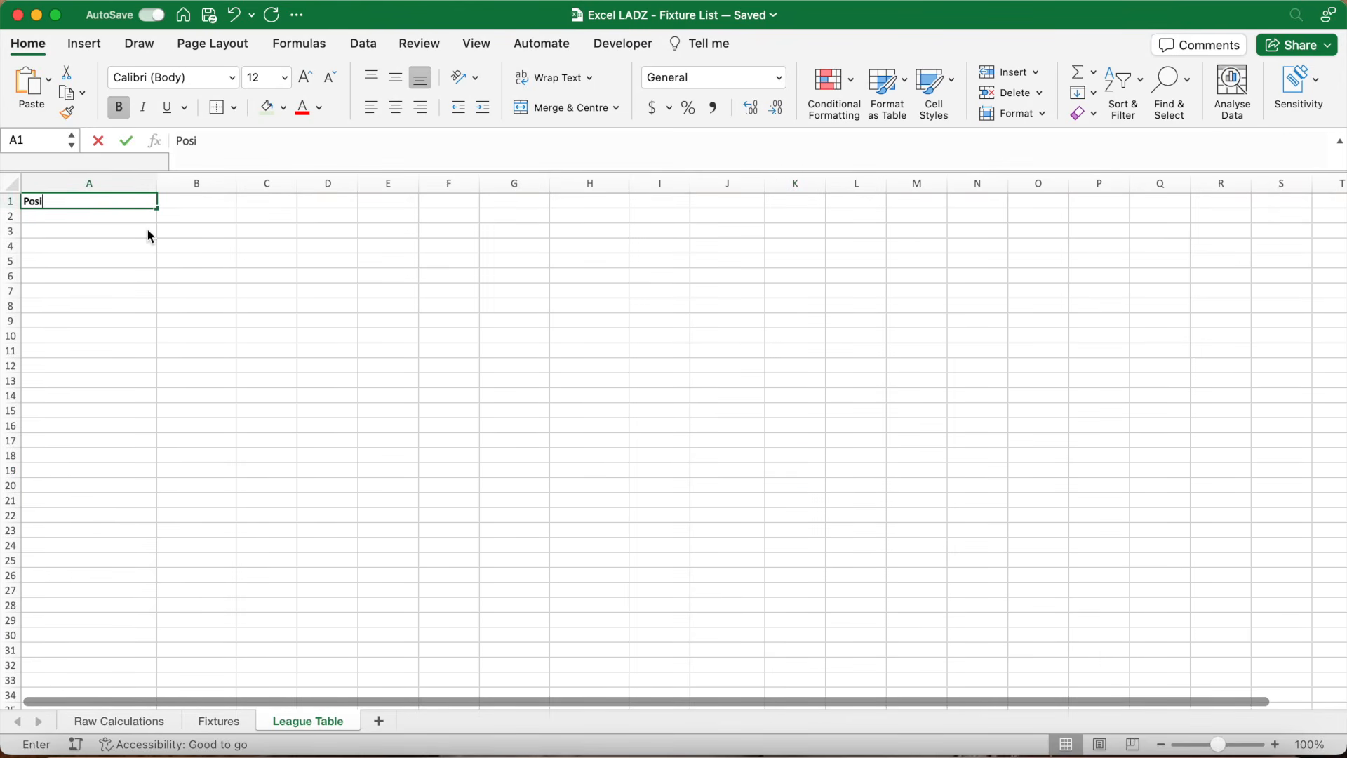
type("tion")
key("Return")
- Copy the headers Club through Points from A51:I51 into row 1 starting at B1
scroll(255, 440, "down", 10)
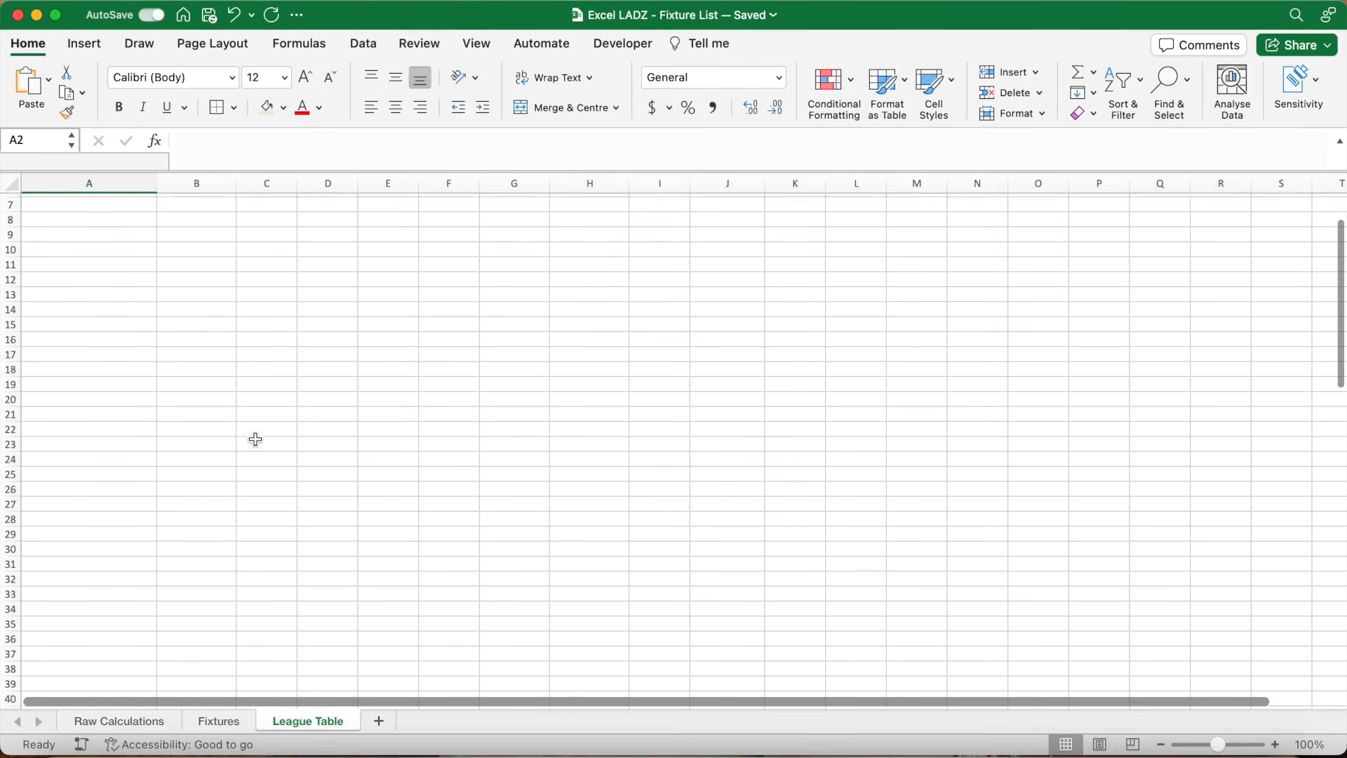
left_click_drag(74, 508, 660, 506)
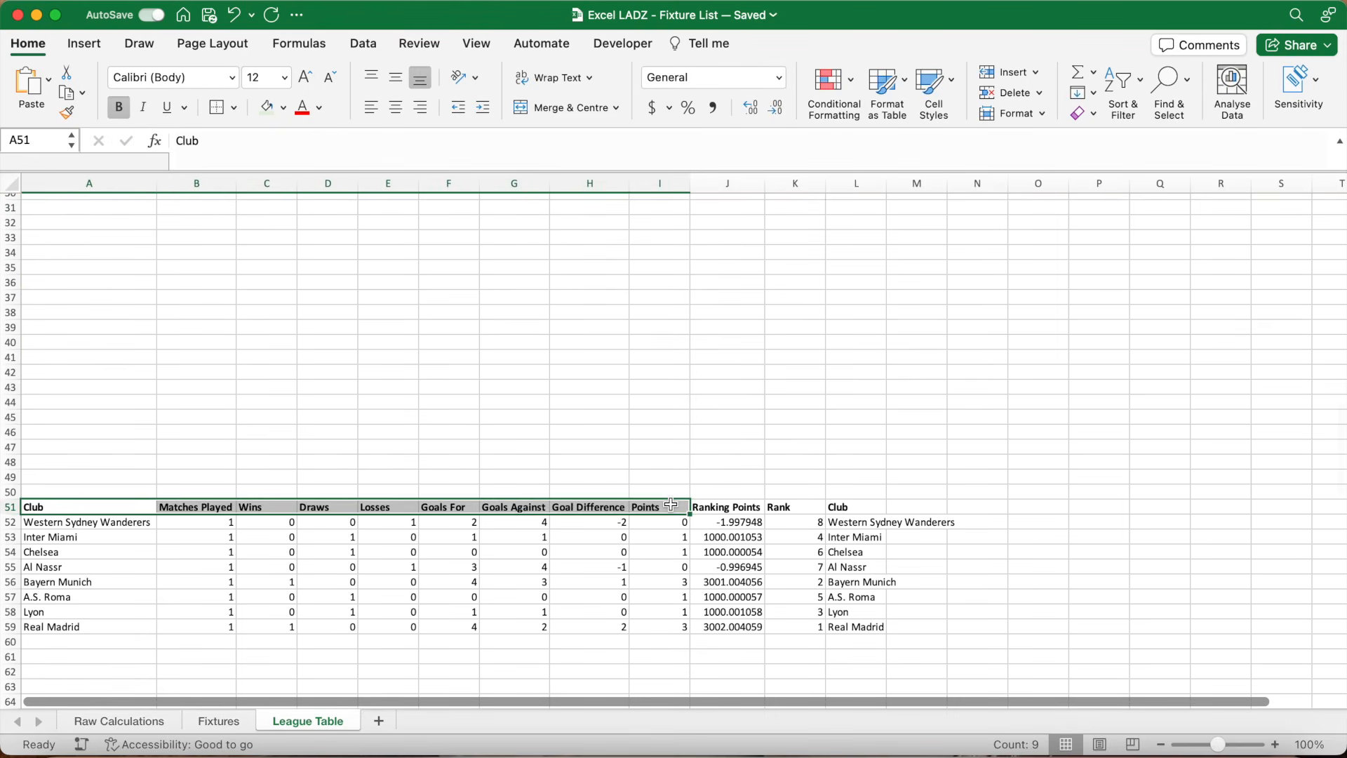
key("super+c")
scroll(548, 343, "up", 10)
left_click(200, 203)
key("super+v")
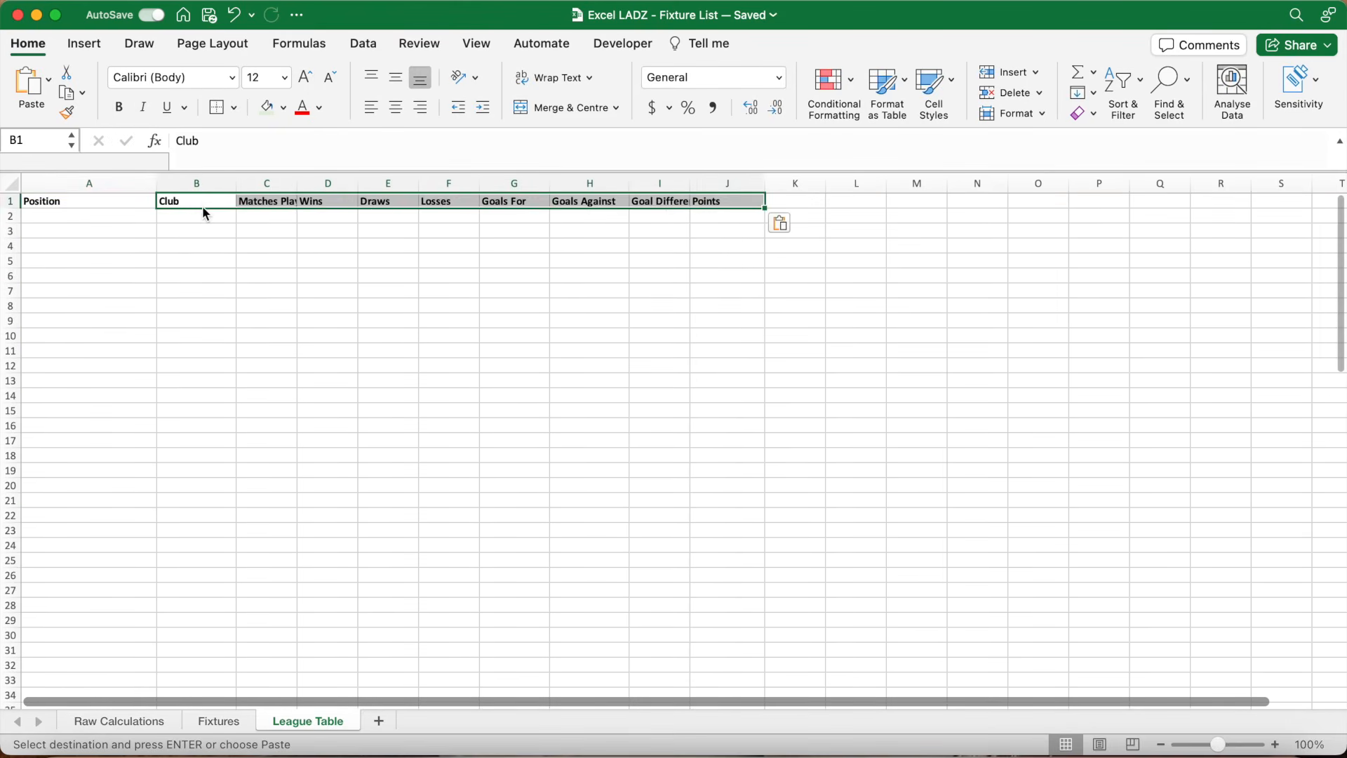
- Fit the Matches Played and Goal Difference columns to their headers, widen the Club column B and narrow the Position column A
double_click(298, 184)
double_click(708, 184)
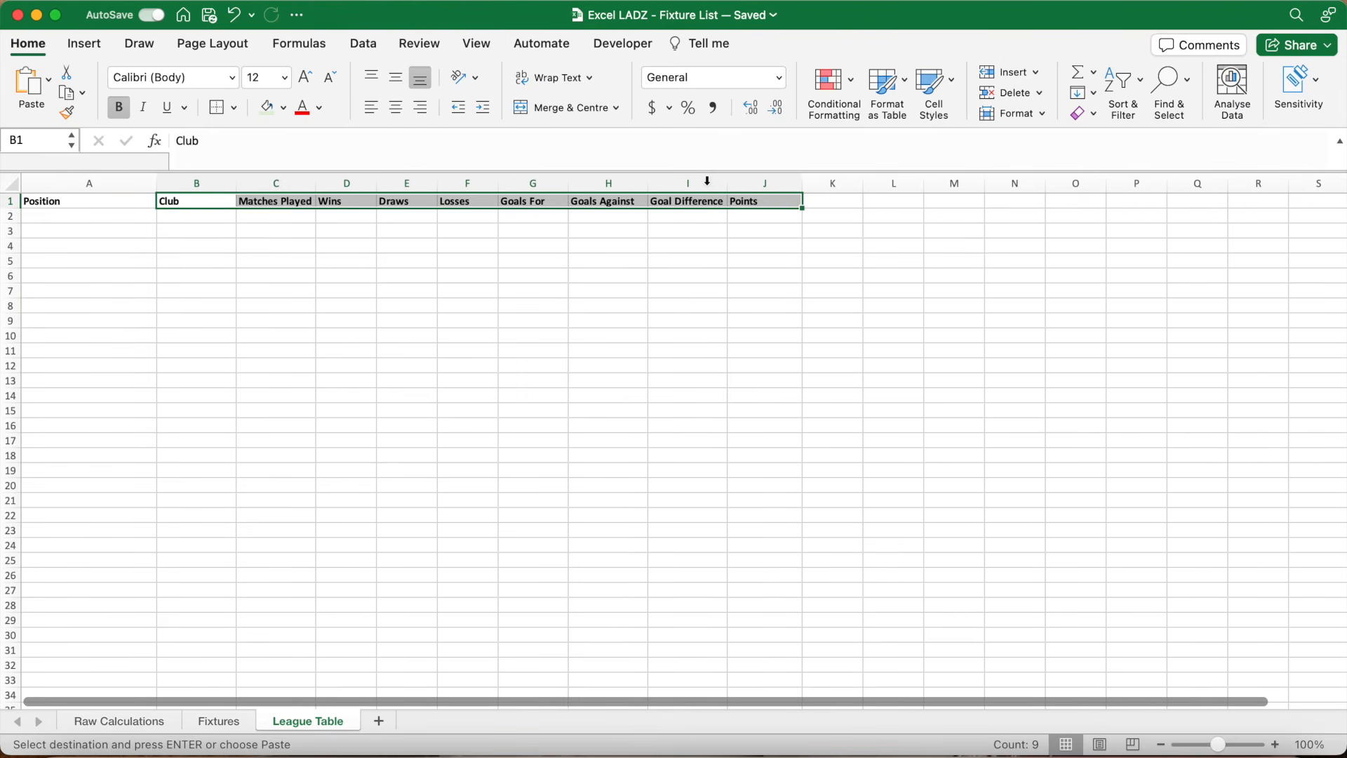
left_click_drag(237, 184, 312, 184)
left_click(135, 217)
left_click_drag(157, 184, 96, 184)
- Enter 1 in A2 as the first position of the table
left_click(84, 203)
key("Down")
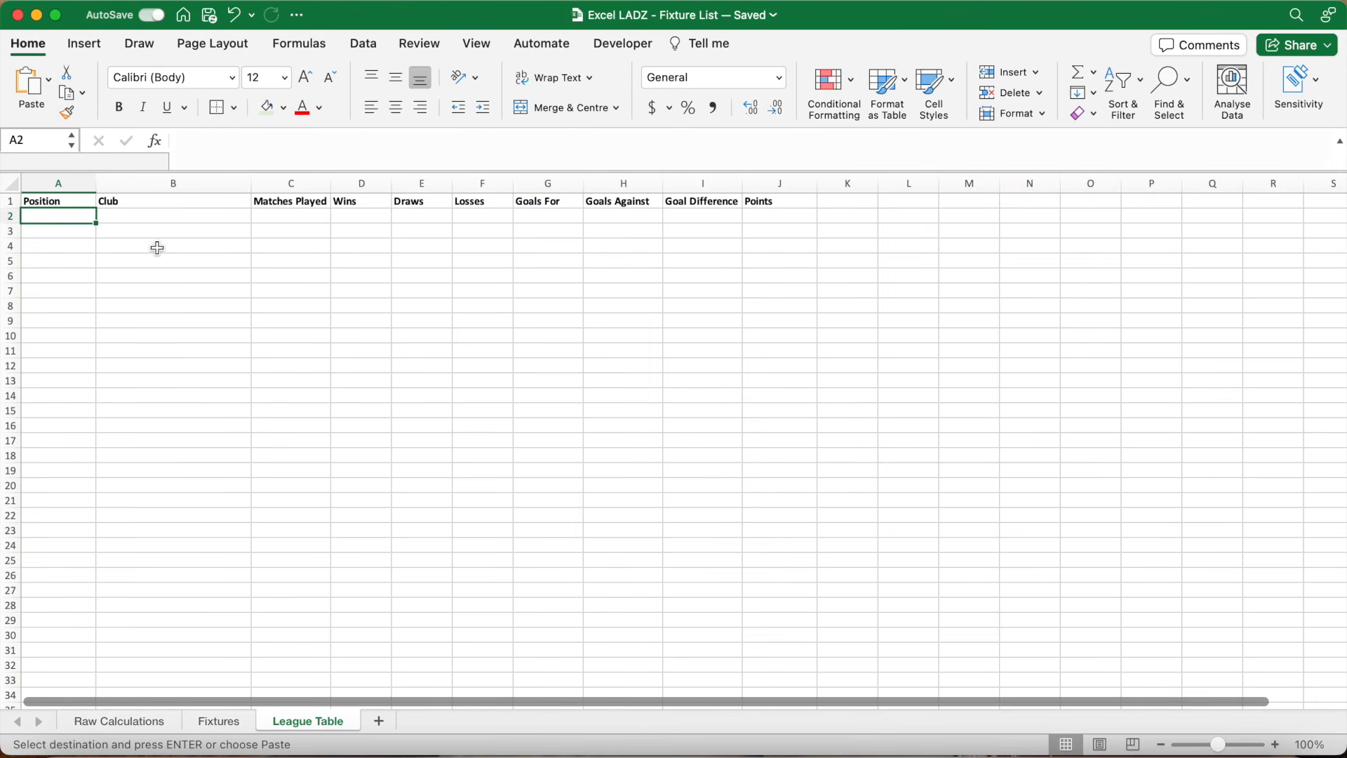
type("1")
key("Return")
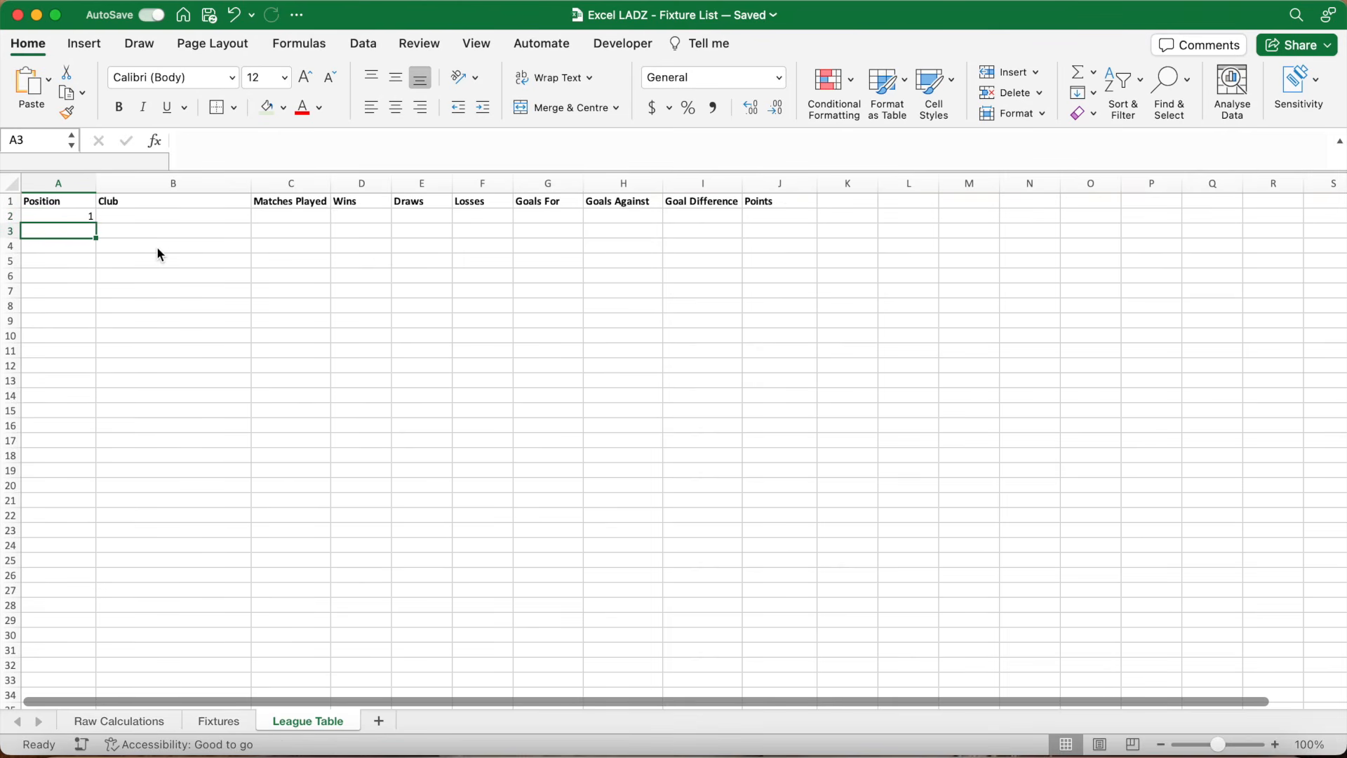
- Write =IF(A2<Fixtures!$L$1,A2+1,"") in A3 so positions count up to the number of teams
type("=")
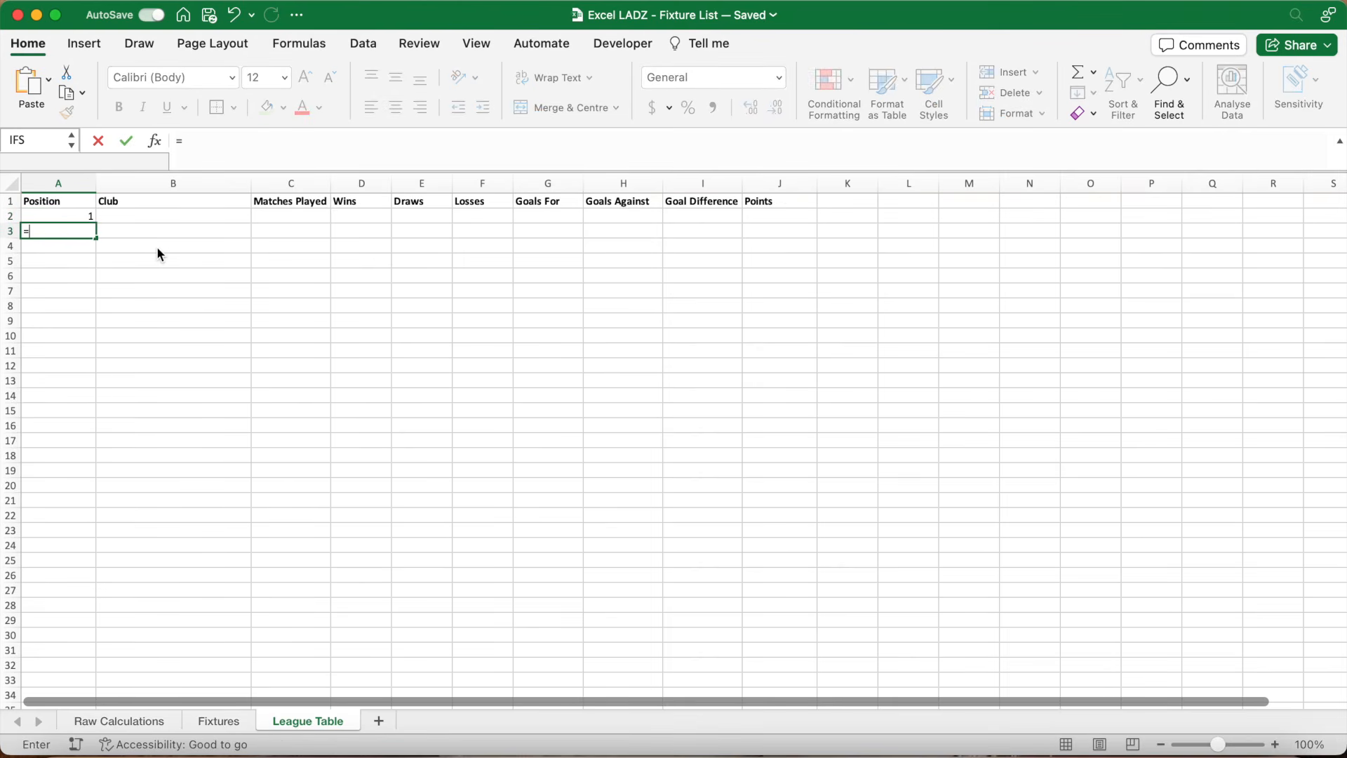
type("IFF(A2")
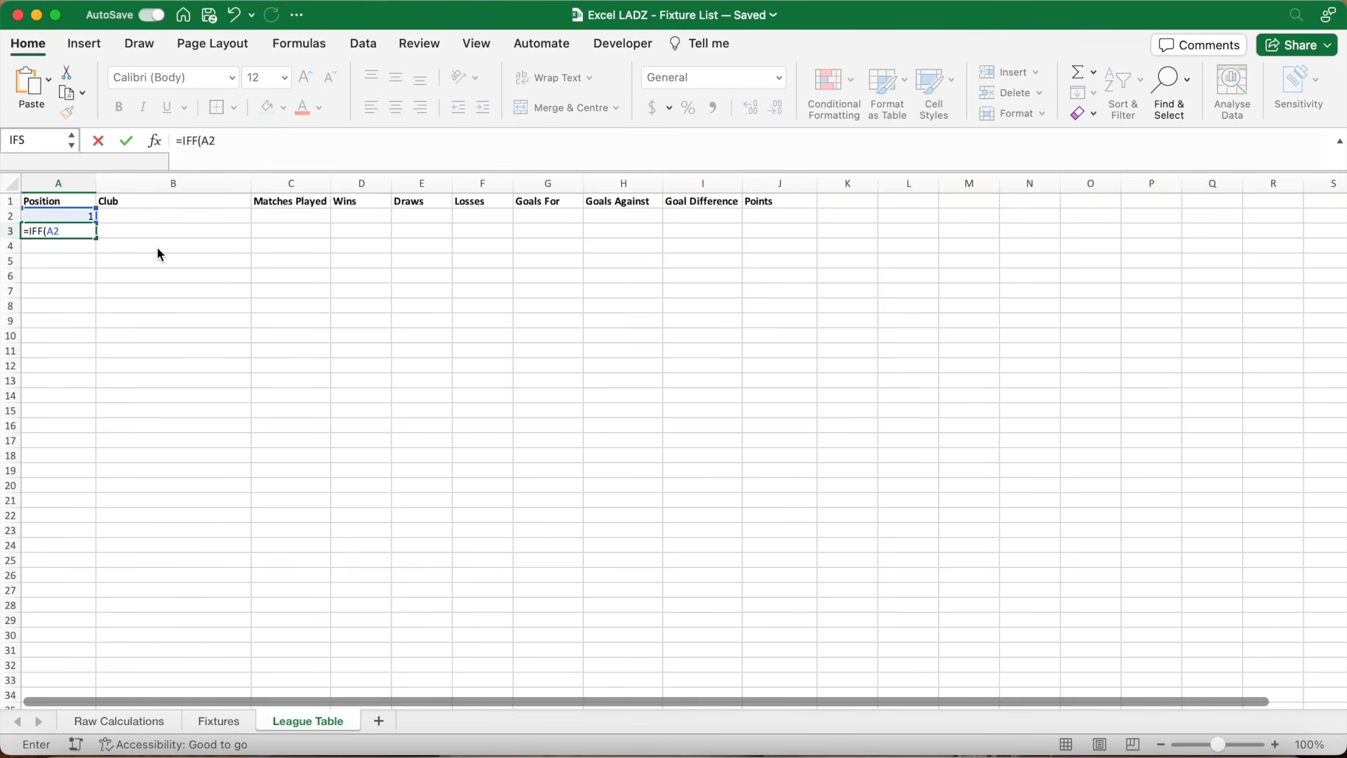
left_click(199, 144)
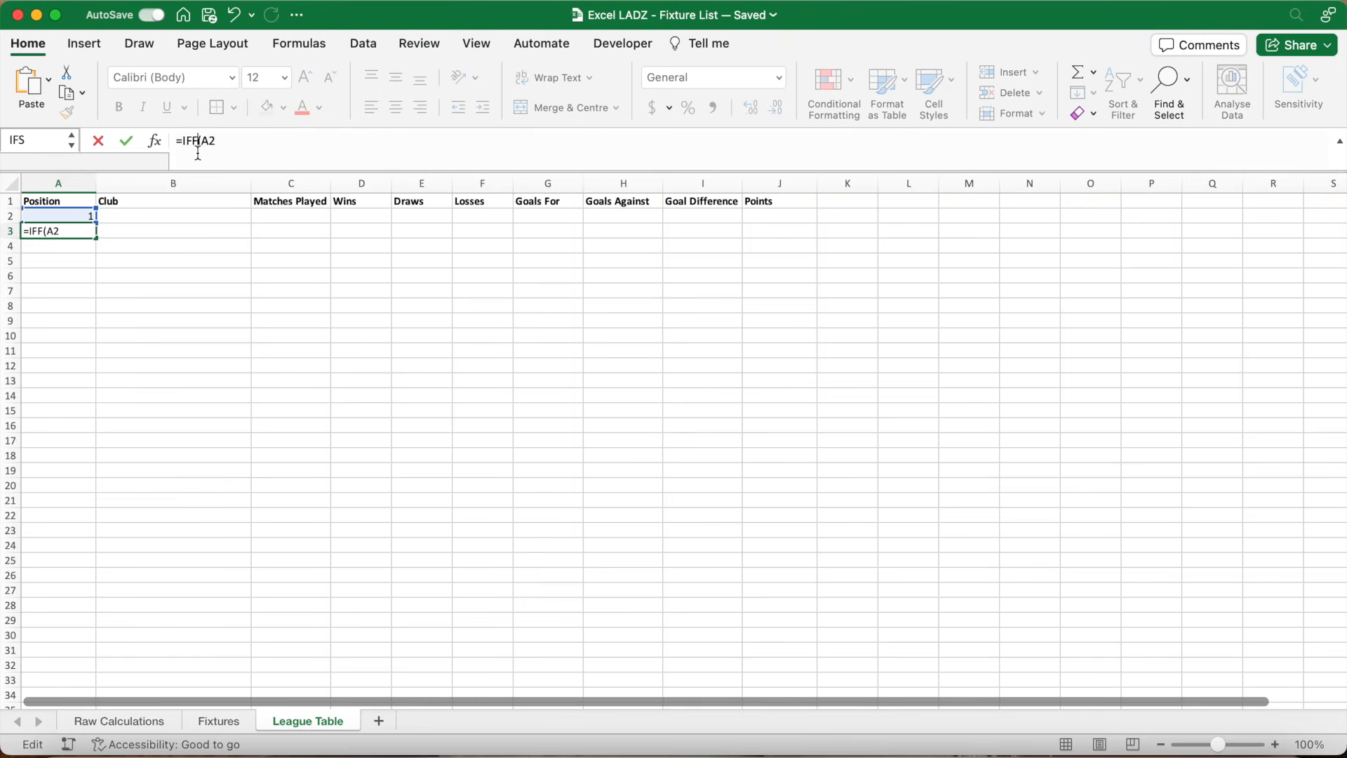
key("BackSpace")
key("Right")
key("Right")
key("Right")
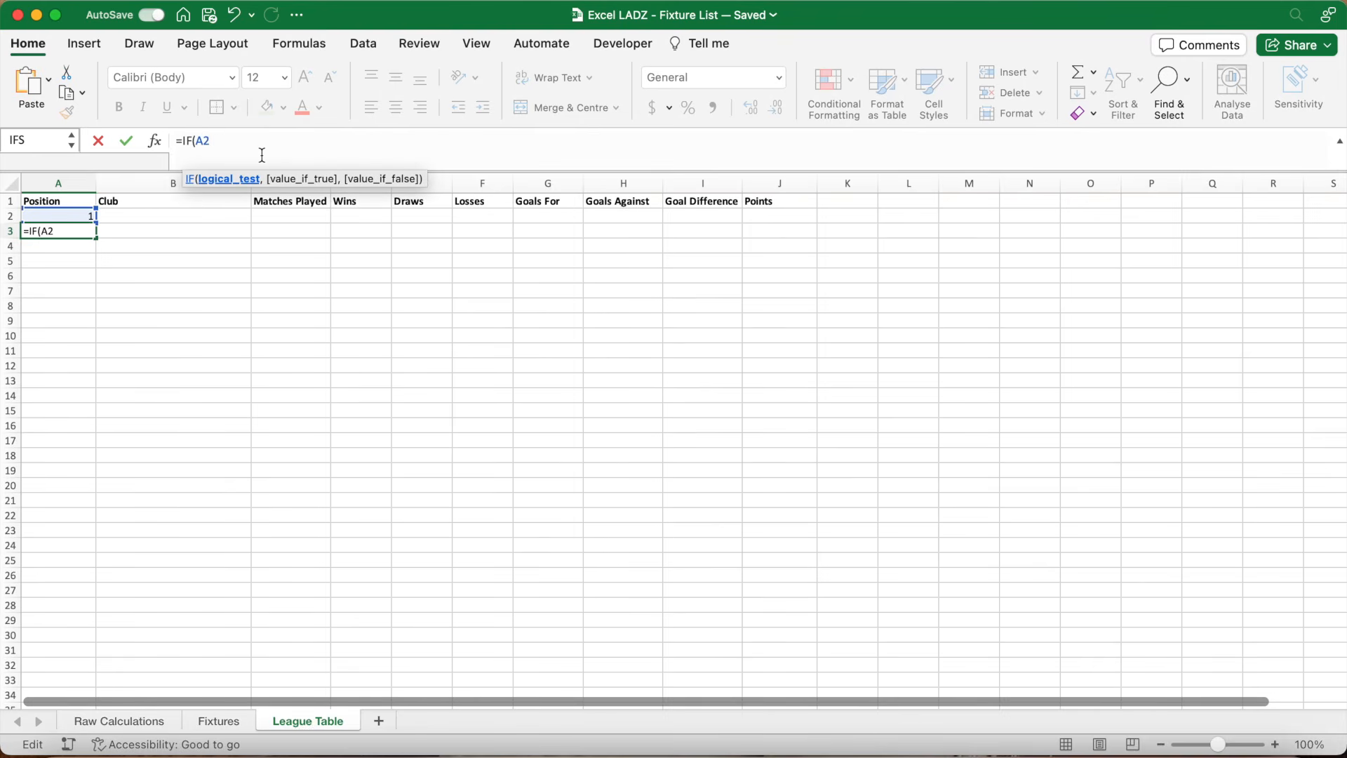
type("<")
left_click(219, 722)
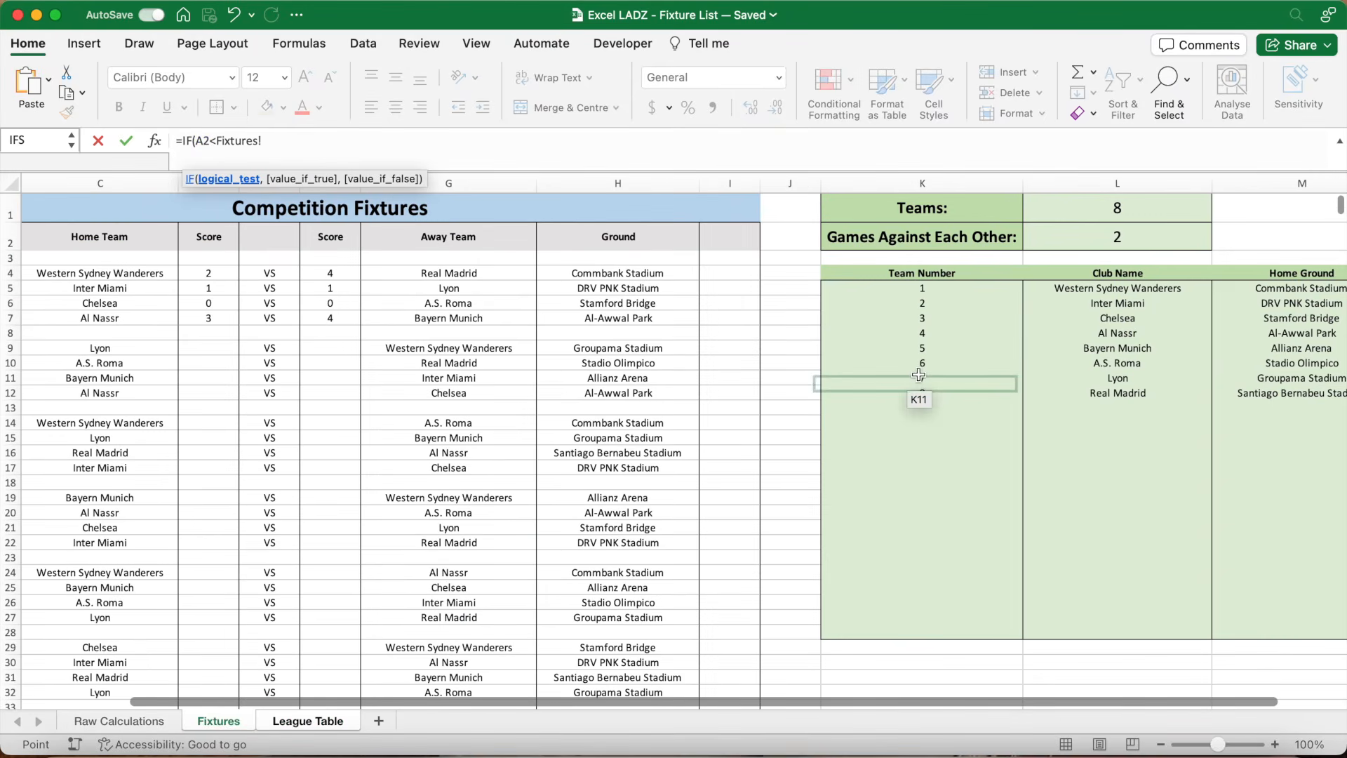
left_click(1092, 218)
key("F4")
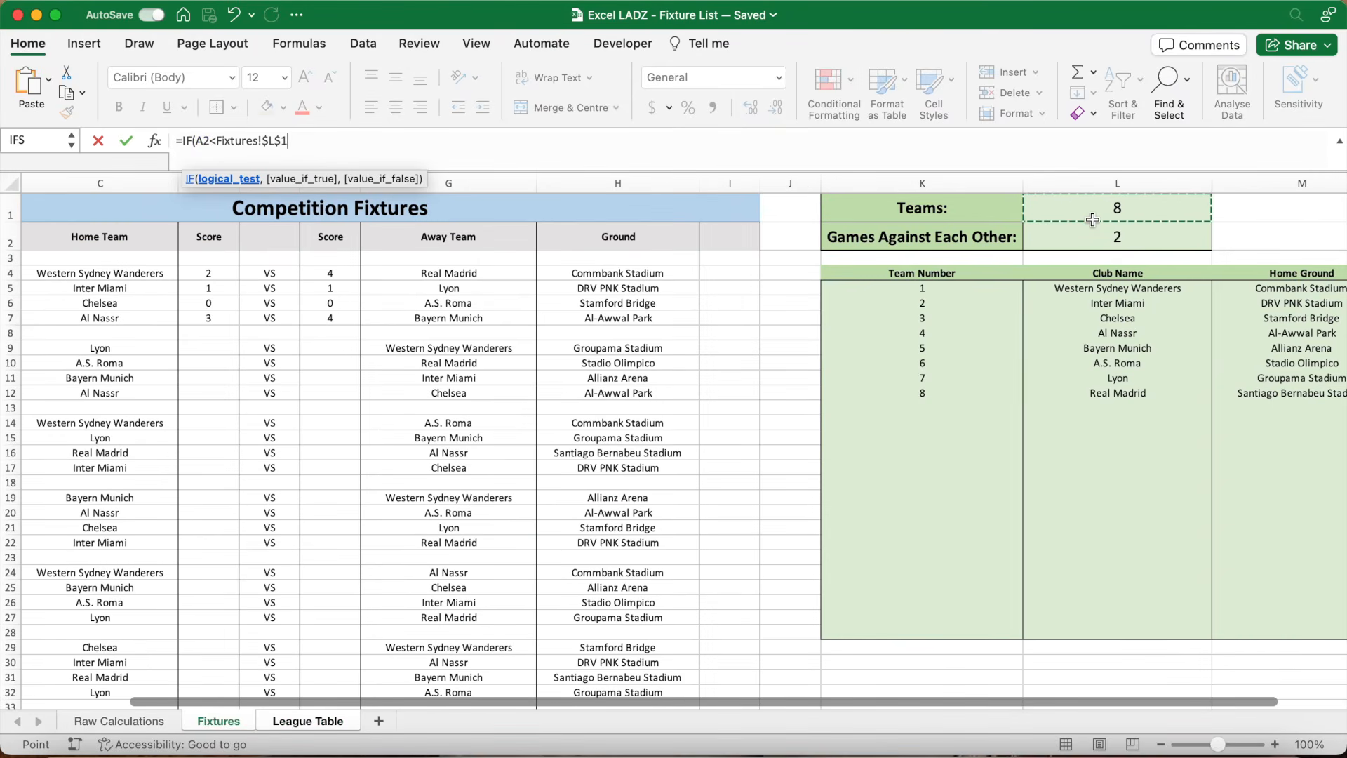
type(",")
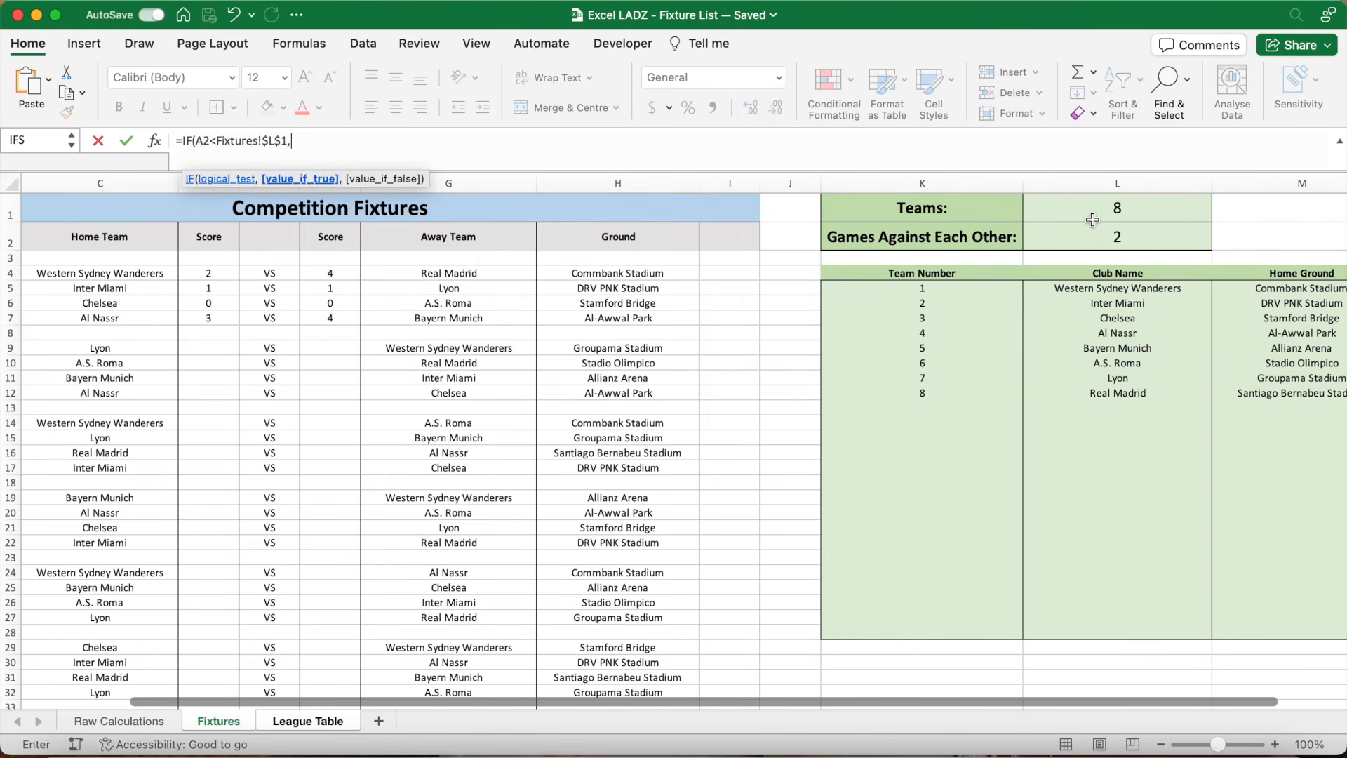
type("A2+1,\"\")")
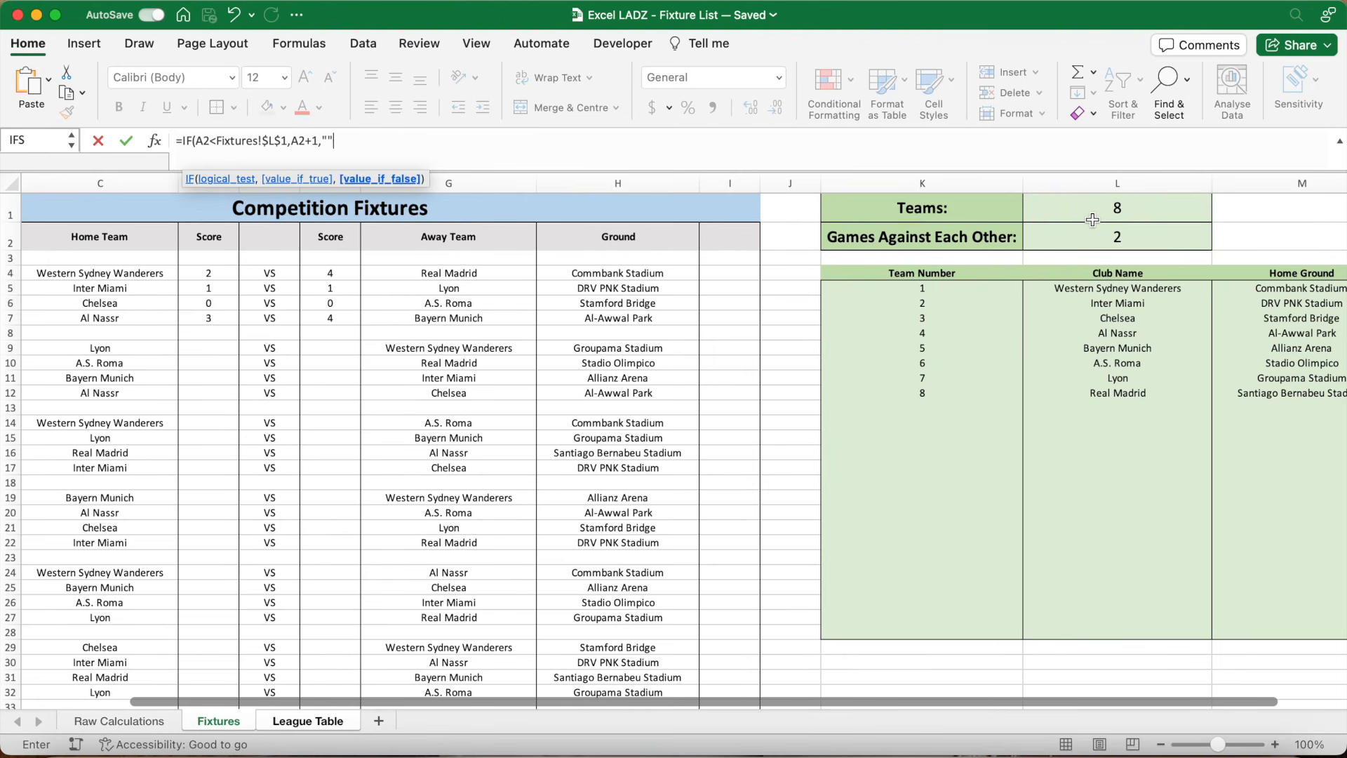
key("Return")
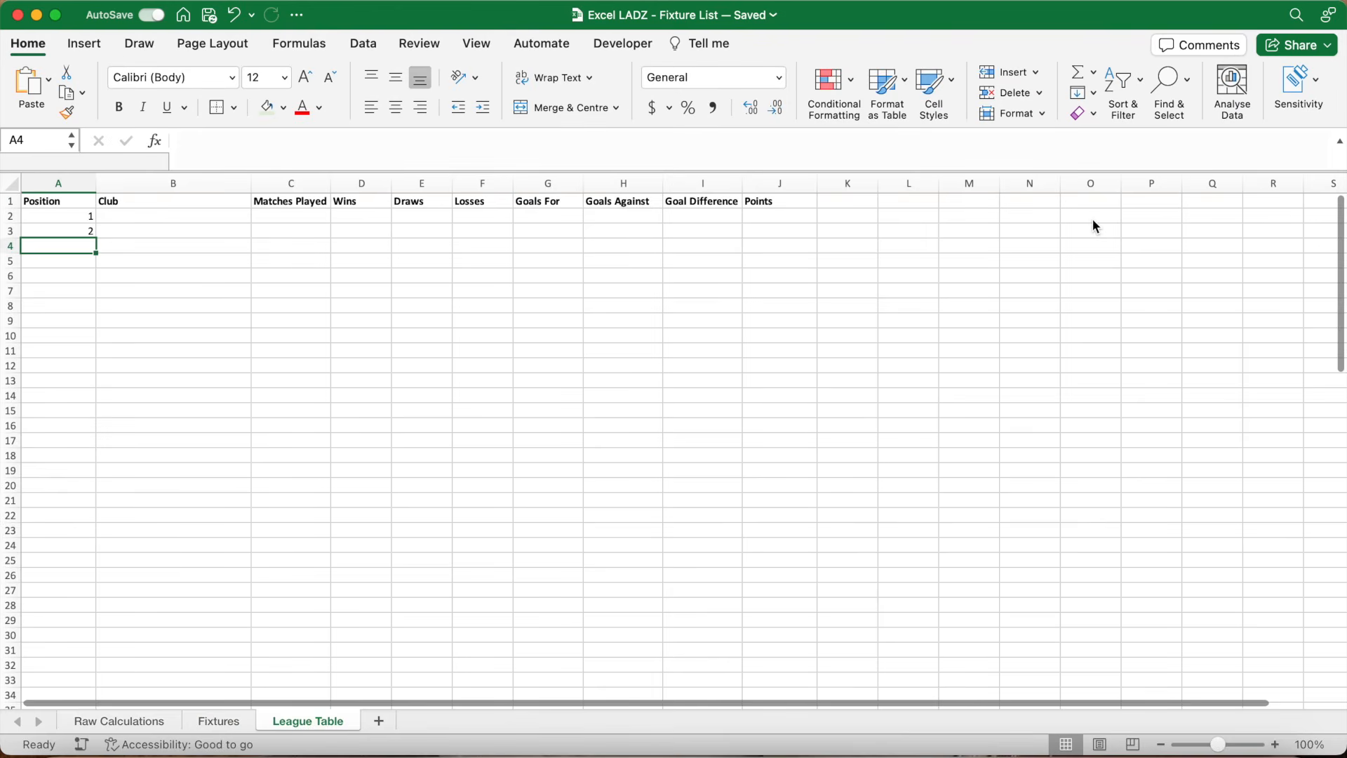
- Fill the position formula from A3 down the column to row 50
left_click(94, 231)
left_click_drag(95, 238, 91, 581)
scroll(78, 426, "up", 8)
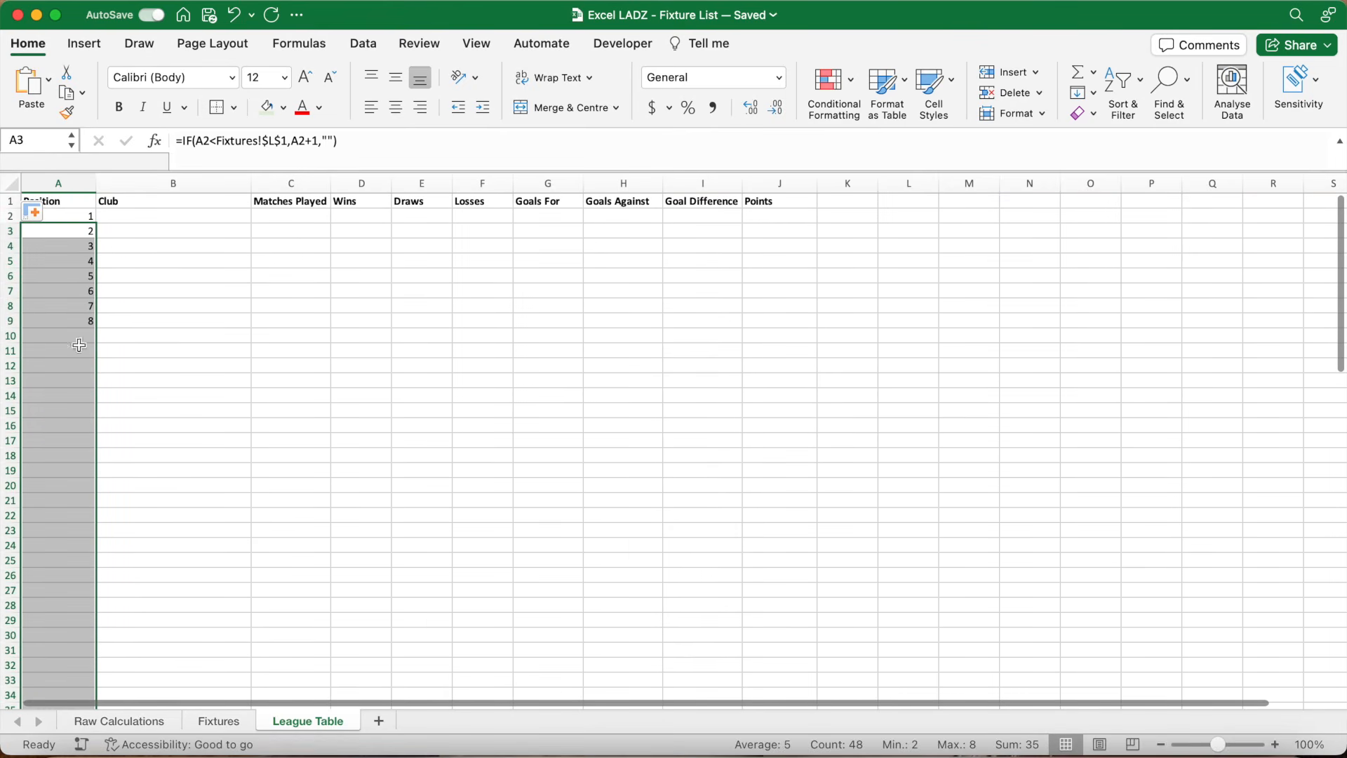
left_click(91, 316)
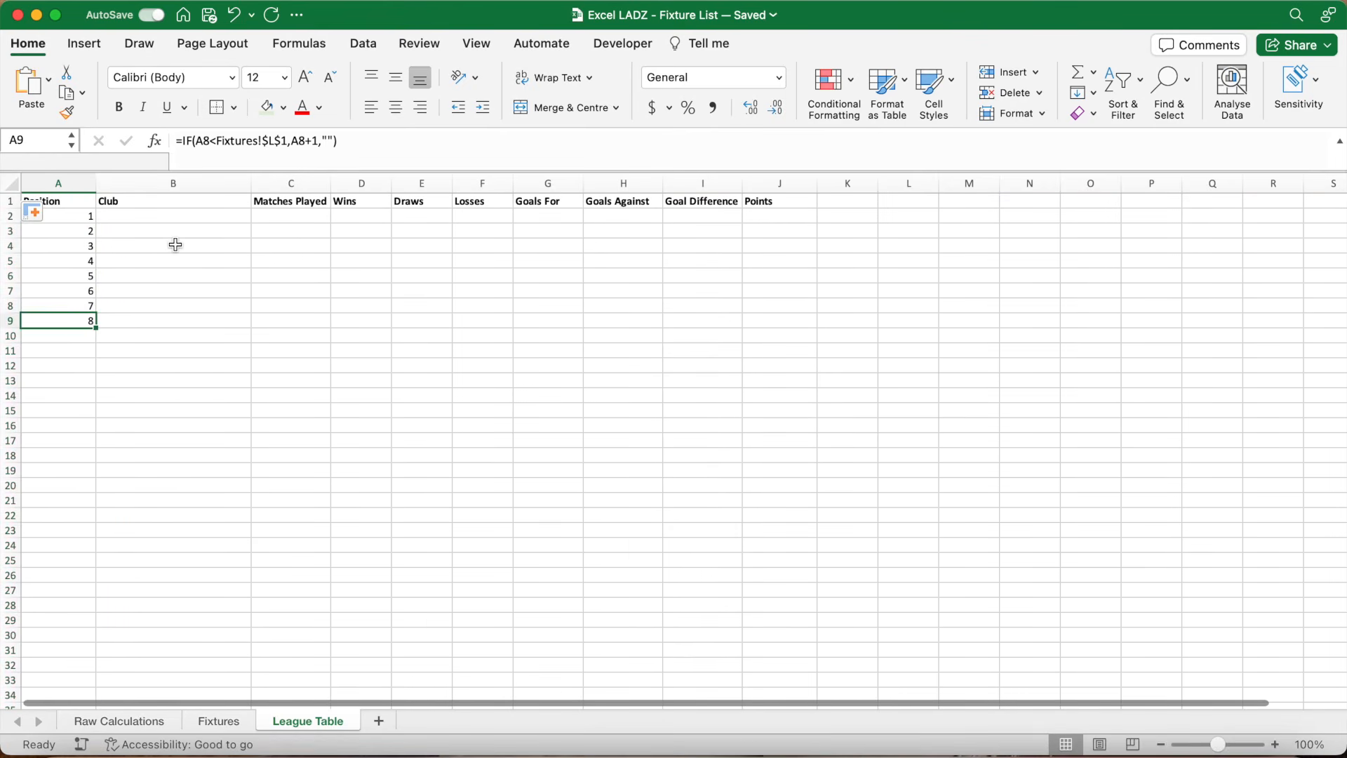
- Begin a formula in B2 with =VLOOKUP($A2,$K$52:$L$100 to look up the position in the absolute Rank and Club range
left_click(152, 217)
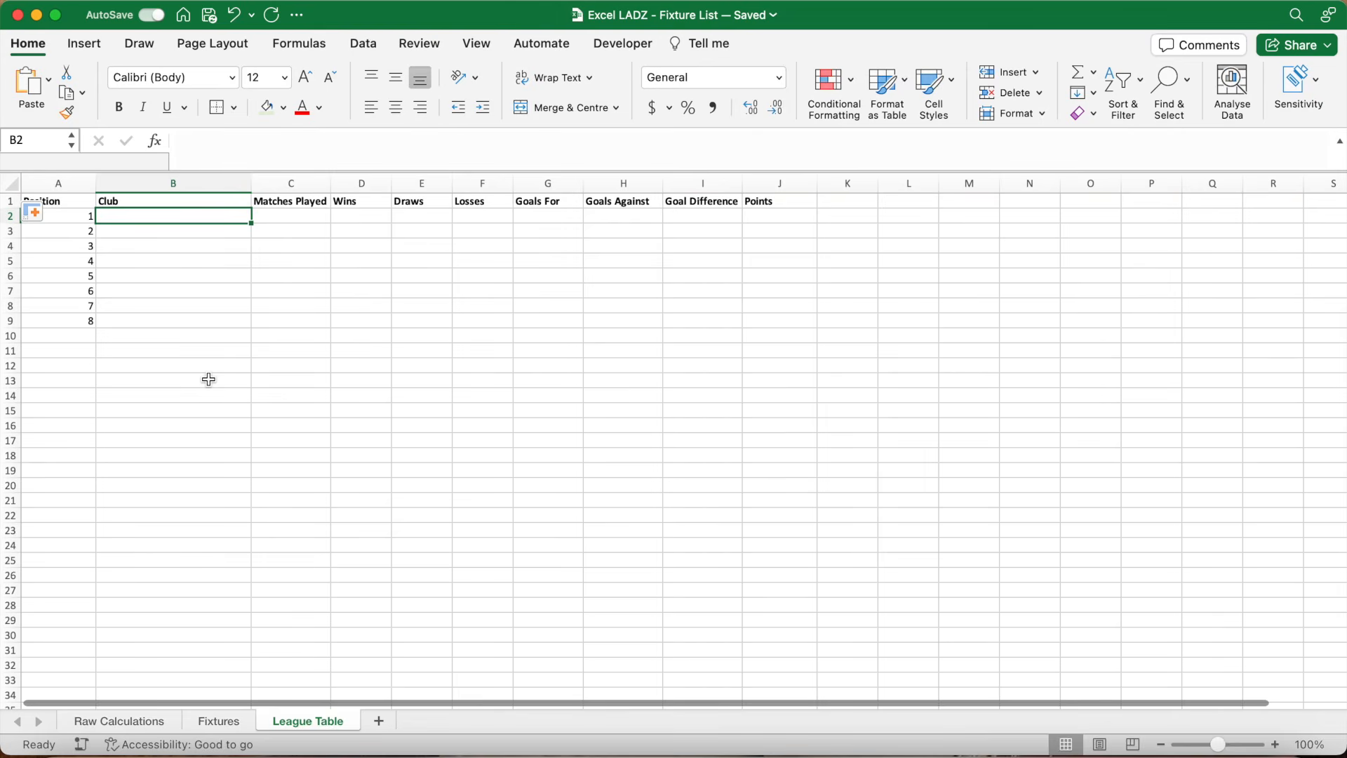
type("=VLOOKUP(")
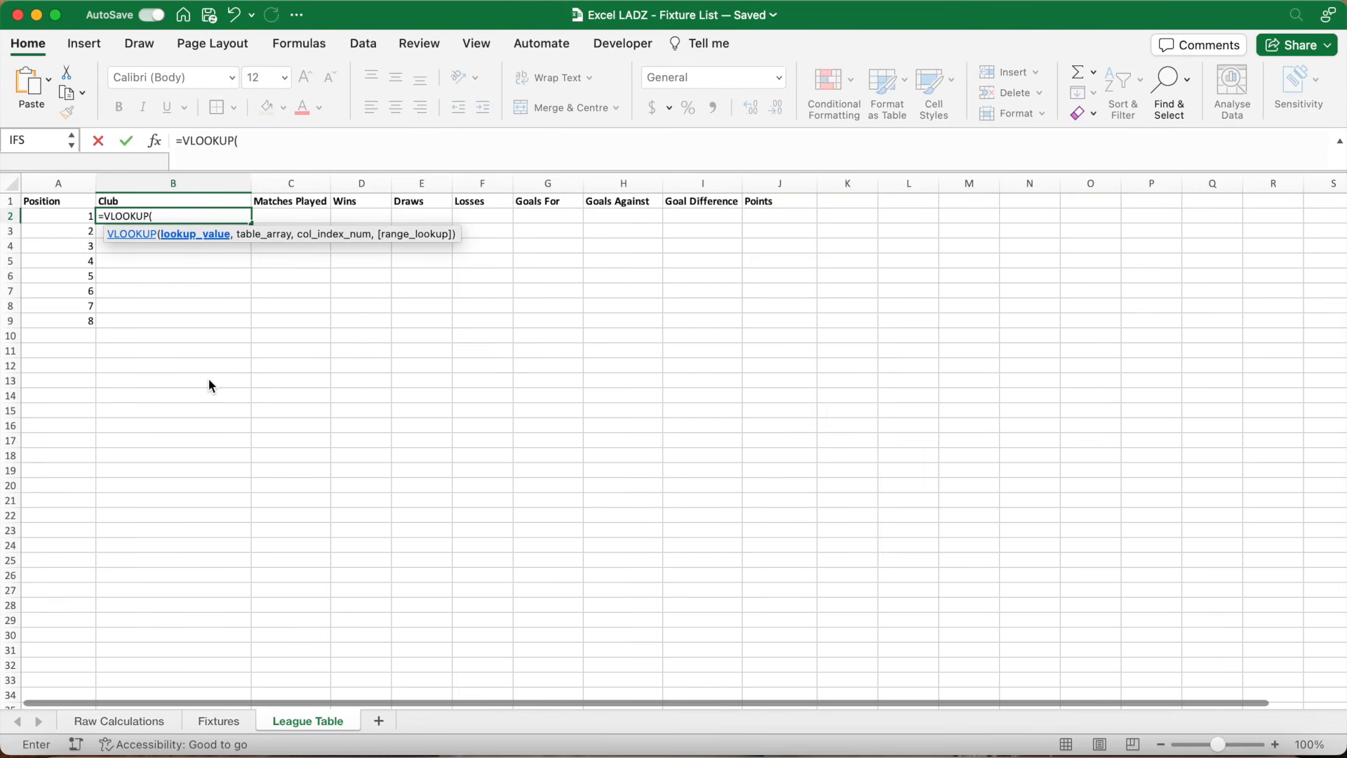
type("$A2")
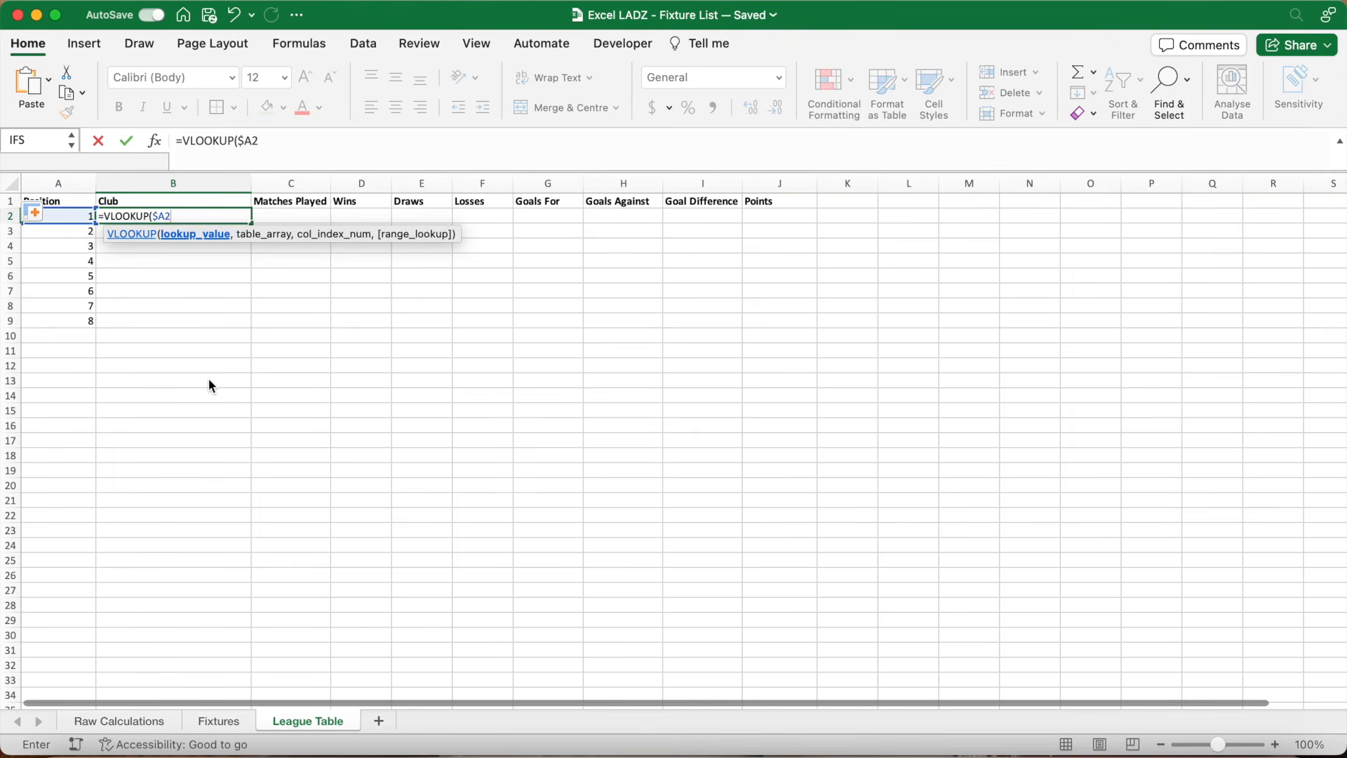
left_click(300, 142)
type(",K5")
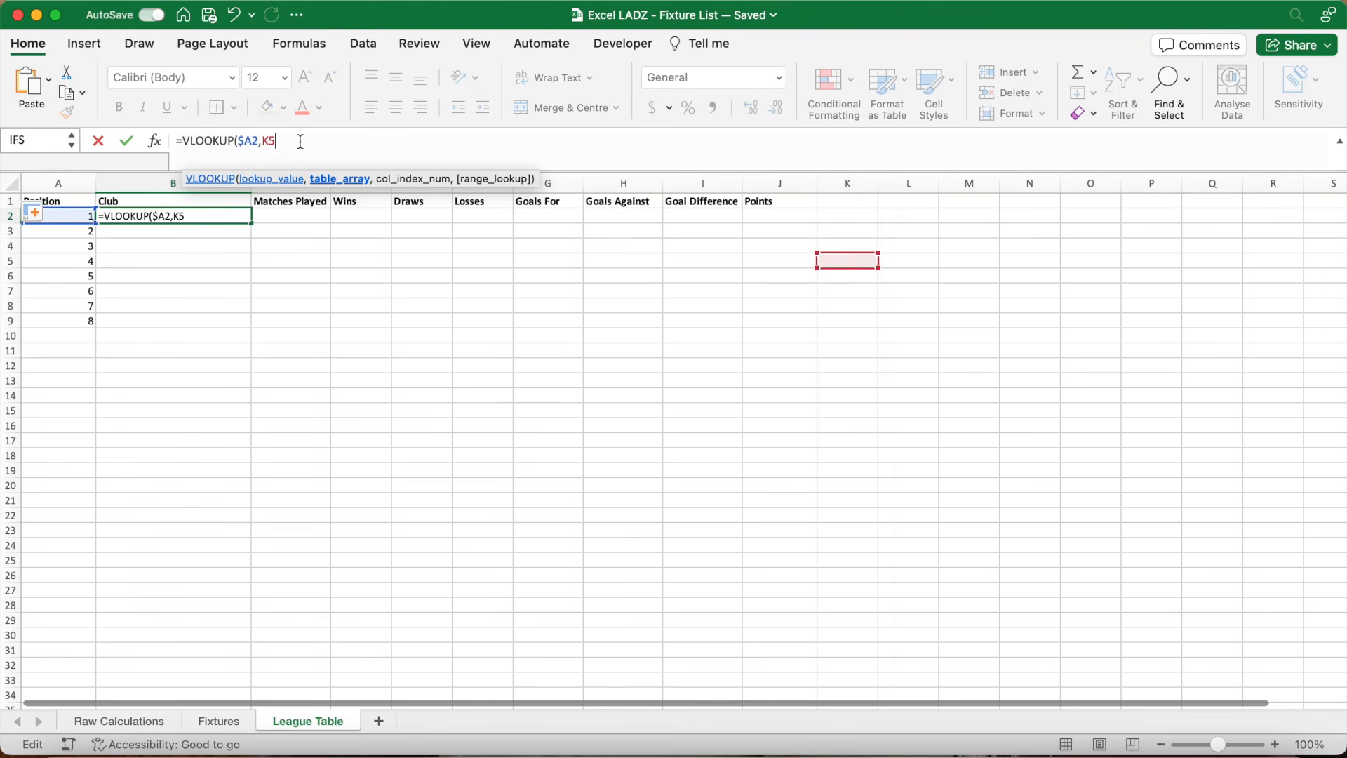
type("2:K")
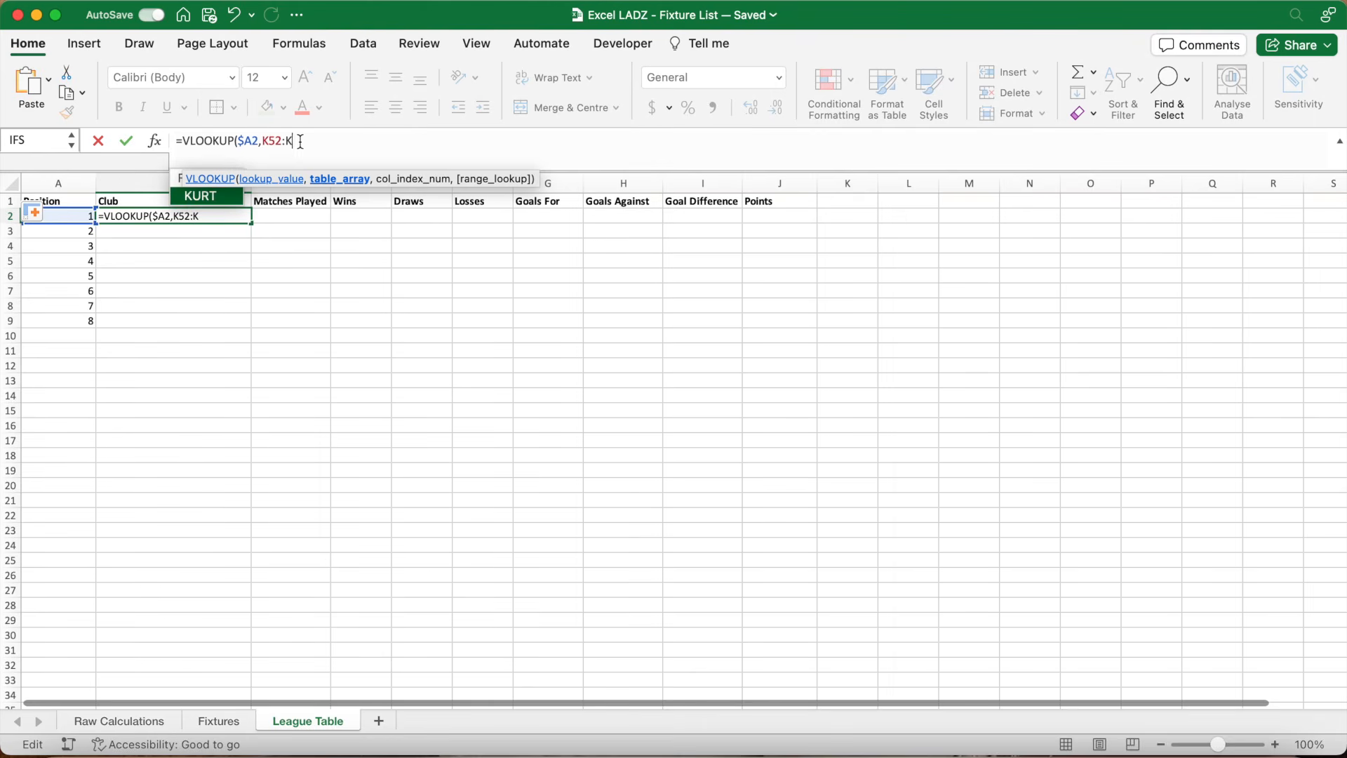
key("BackSpace")
type("L100")
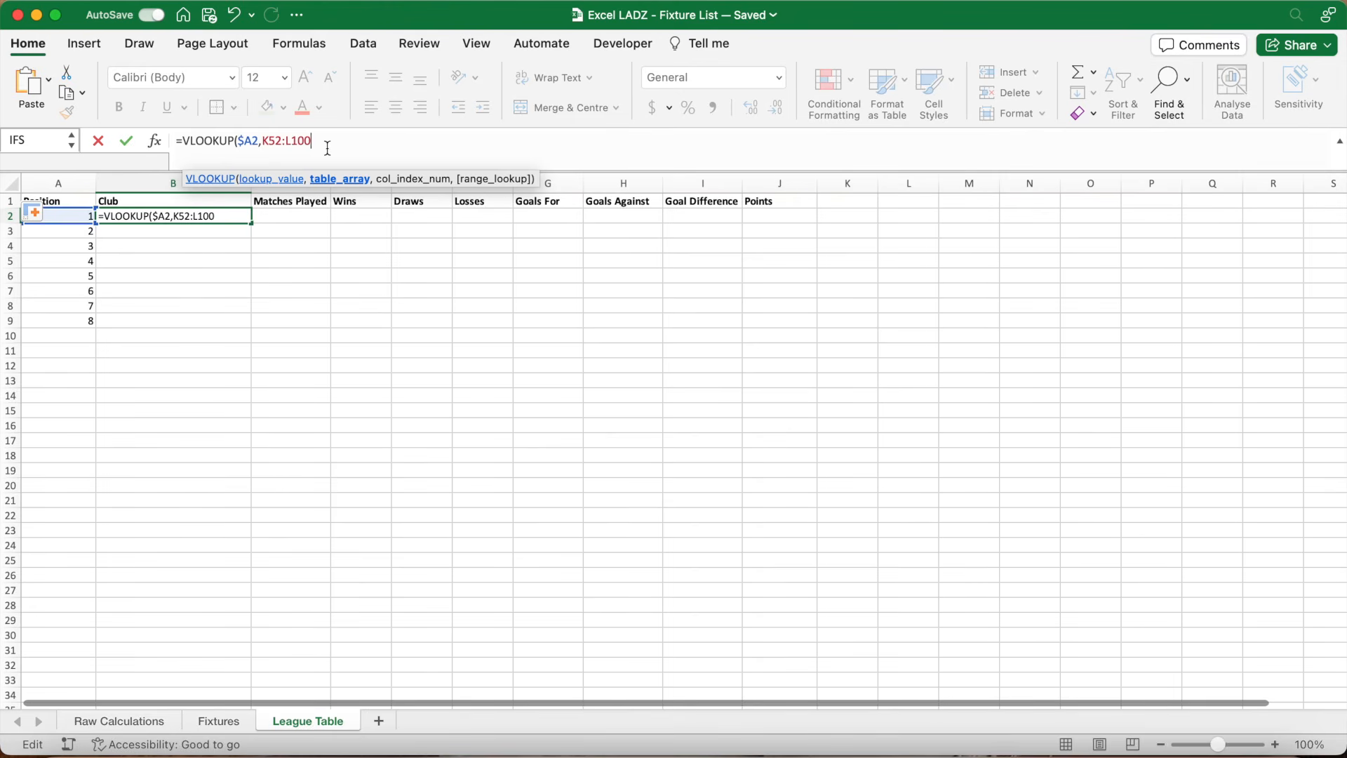
left_click_drag(327, 149, 263, 146)
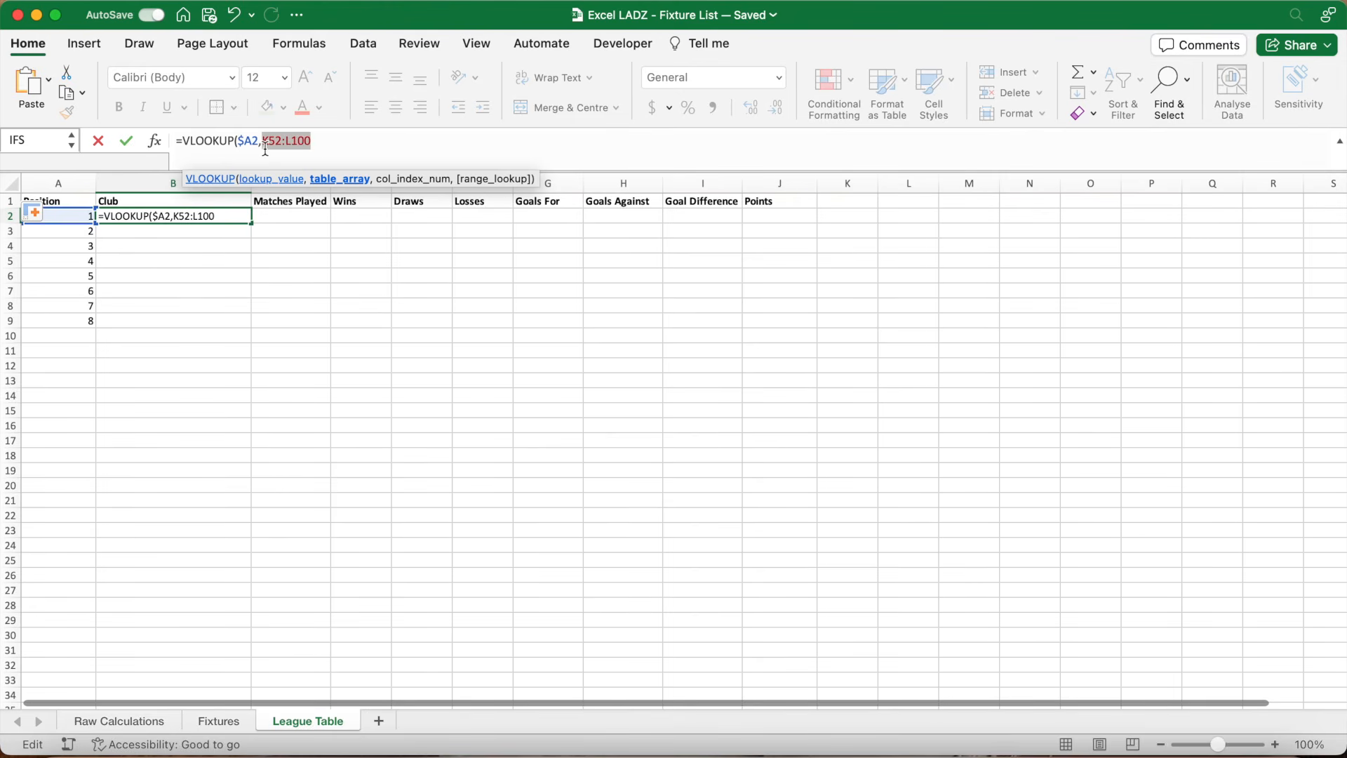
key("F4")
left_click(362, 146)
- Complete the B2 lookup as =IFERROR(VLOOKUP($A2,$K$52:$L$100,2,FALSE),"") so that errors give a blank
scroll(477, 442, "down", 12)
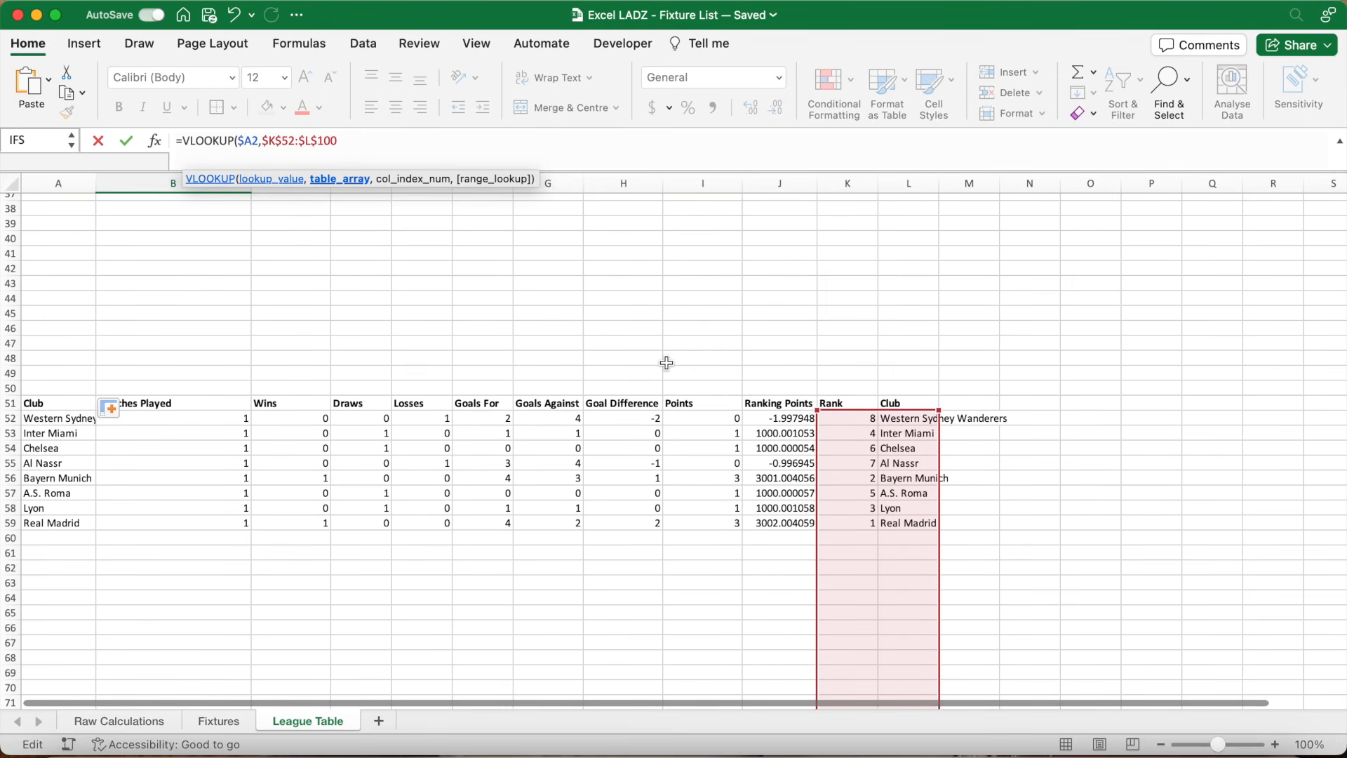
type(",2")
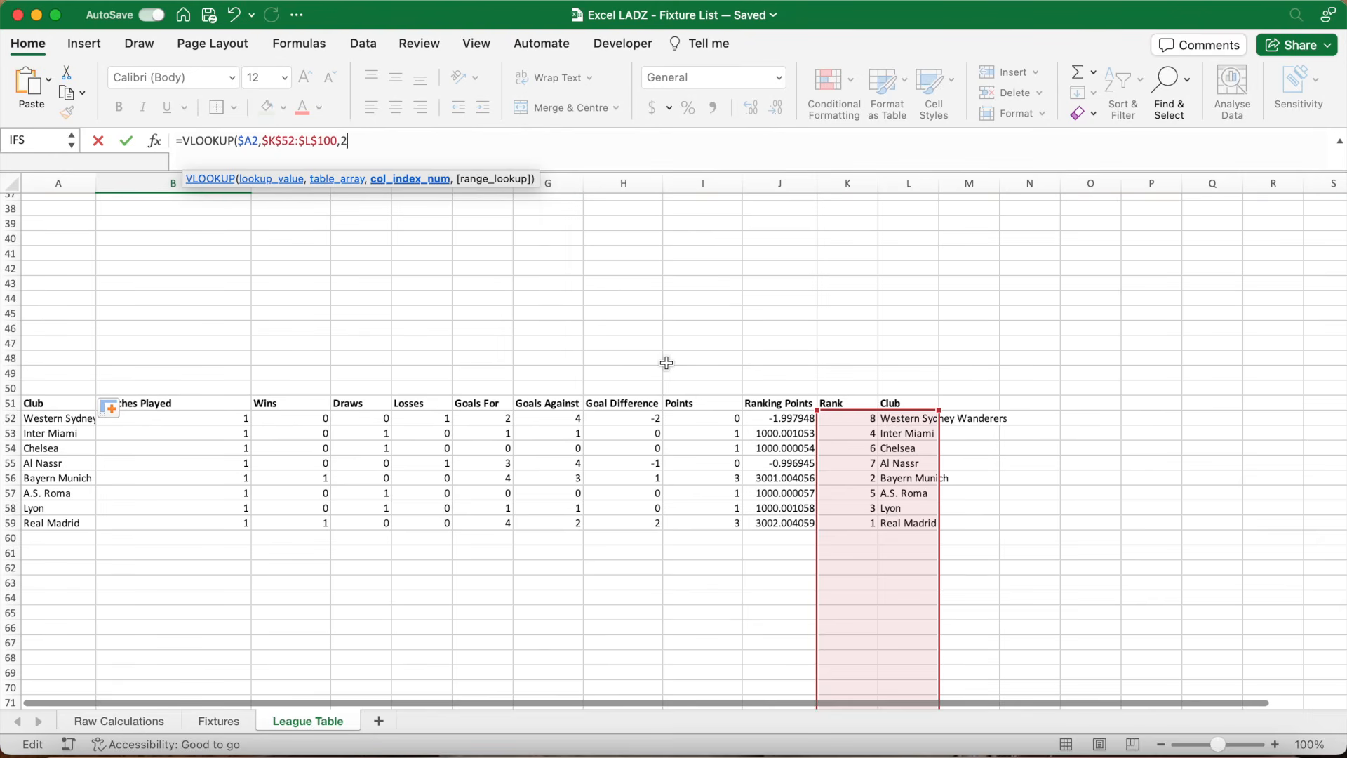
type(",FALSE)")
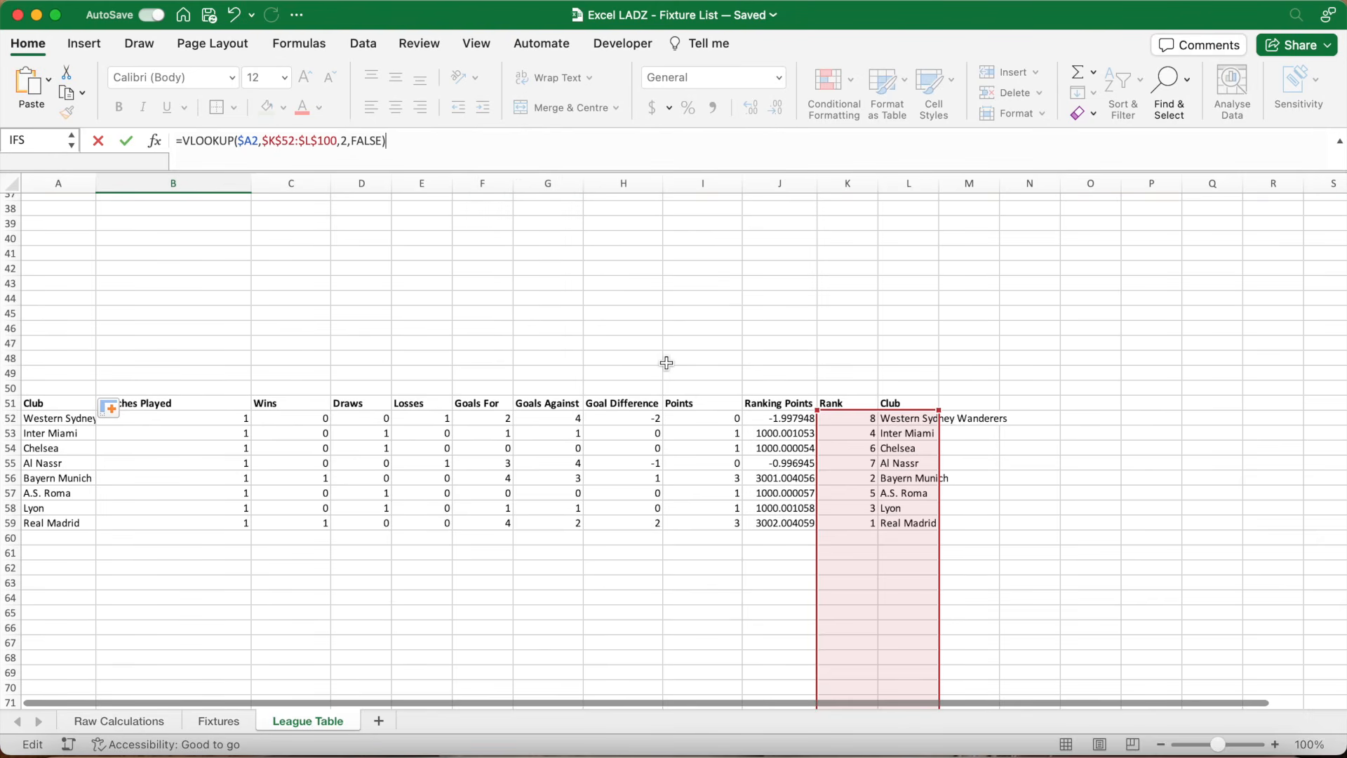
left_click(186, 146)
type("IFERROR(")
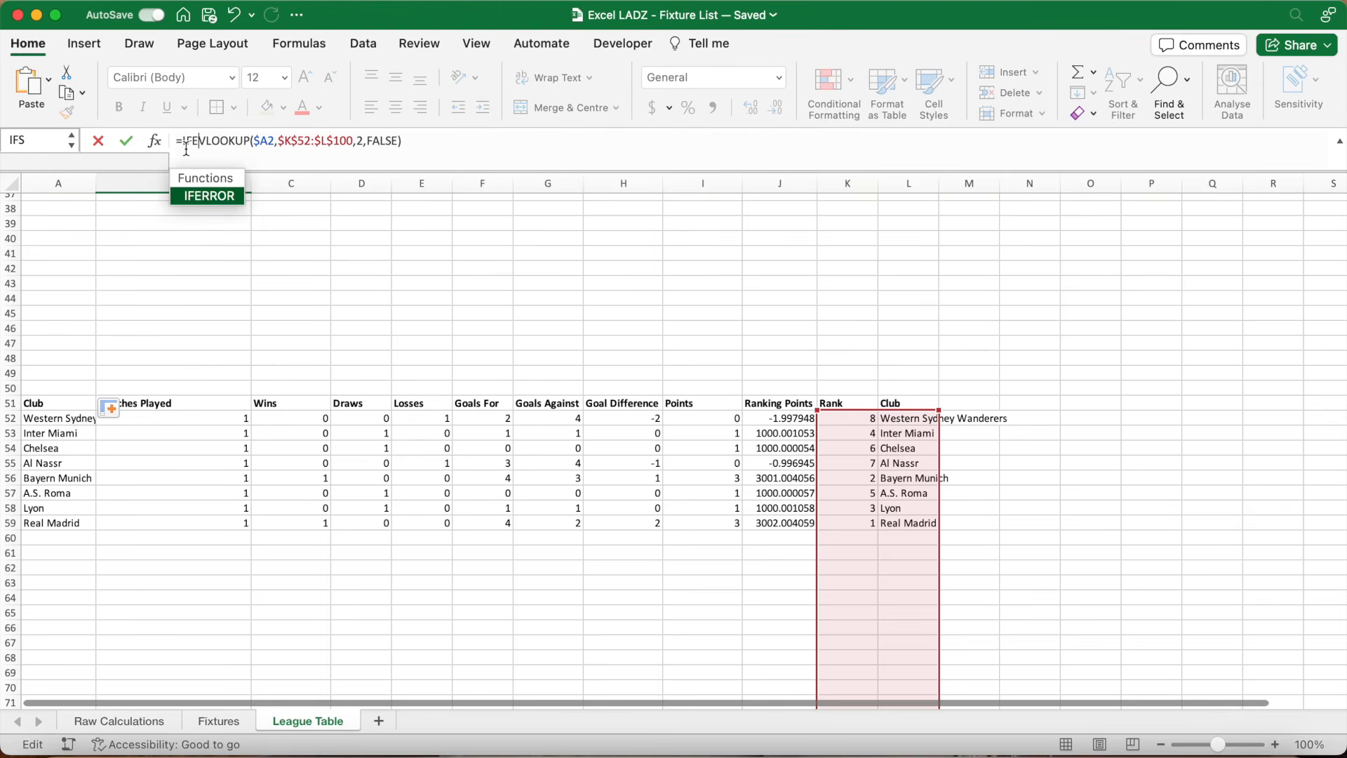
type(",\"\")")
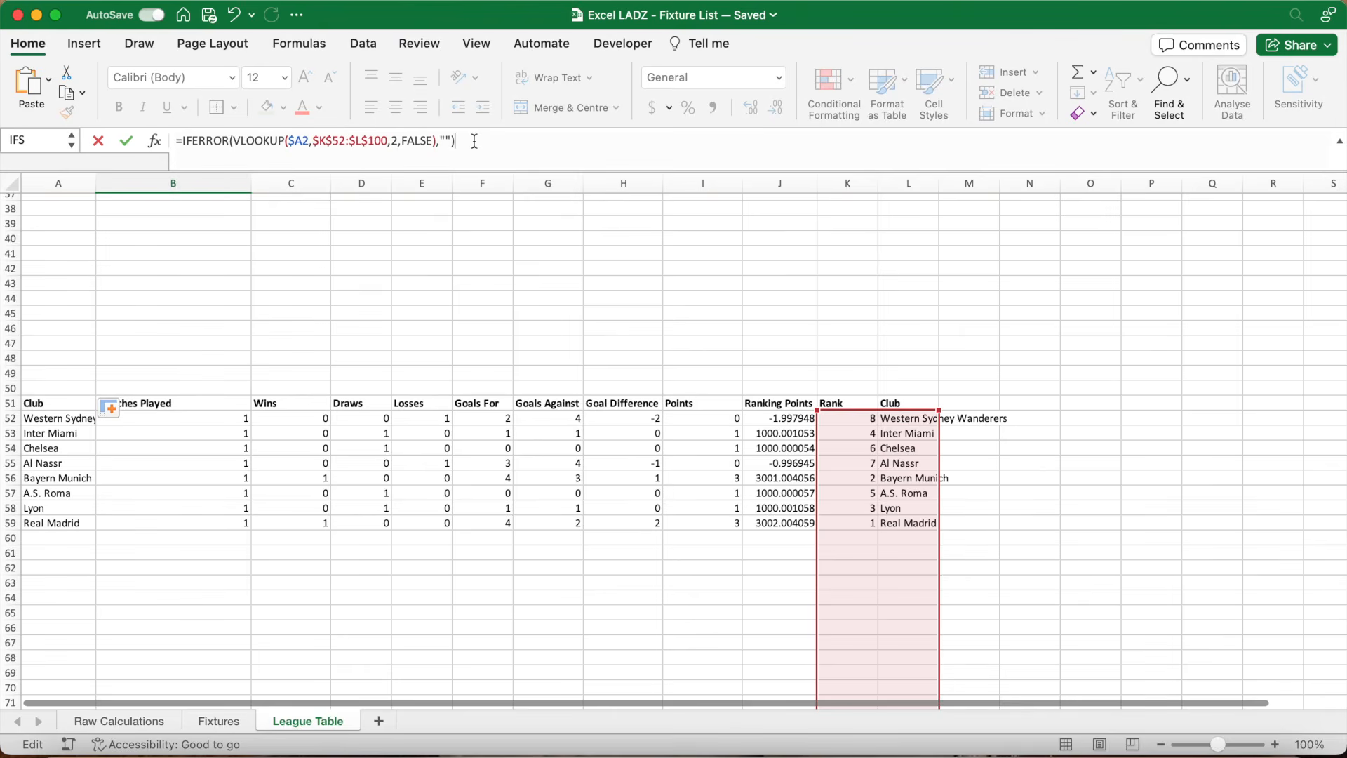
key("Return")
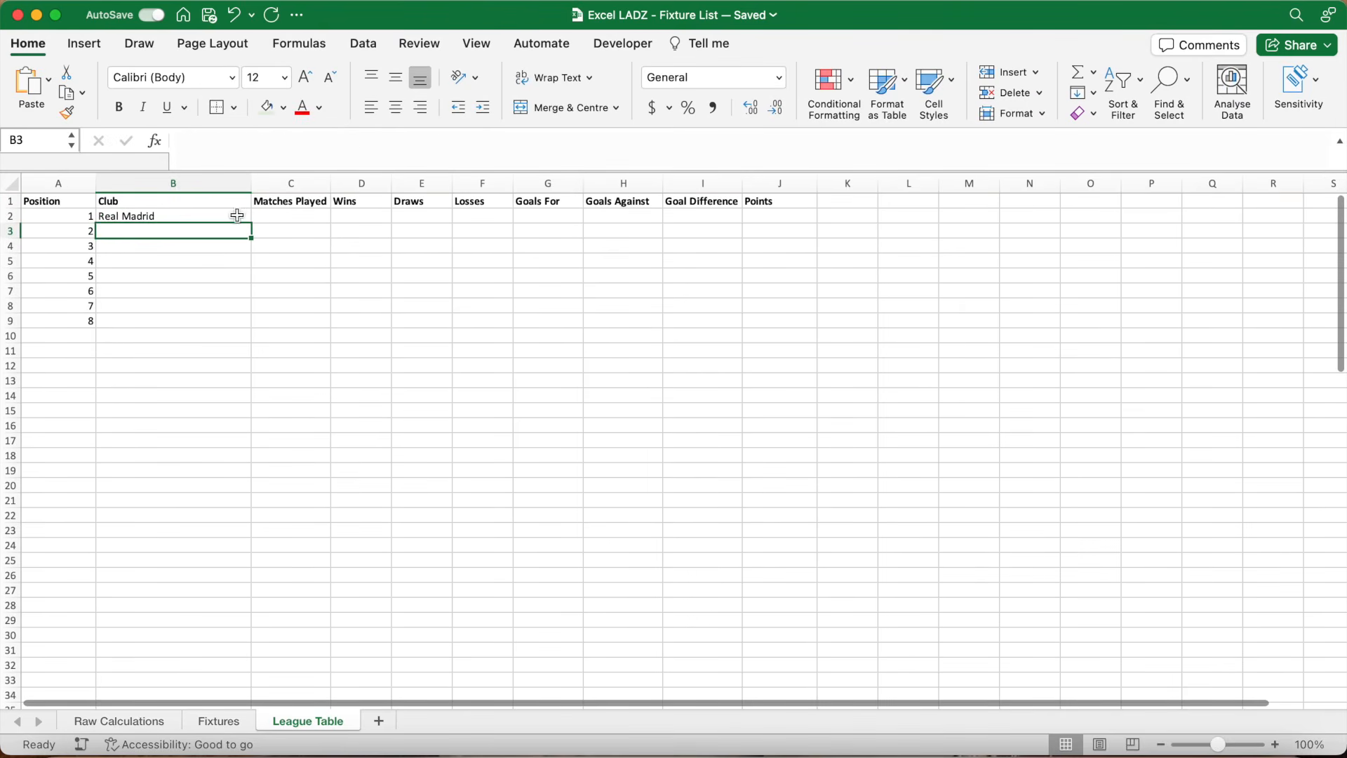
- Fill the club lookup formula from B2 down the Club column to row 50
left_click(242, 217)
double_click(250, 223)
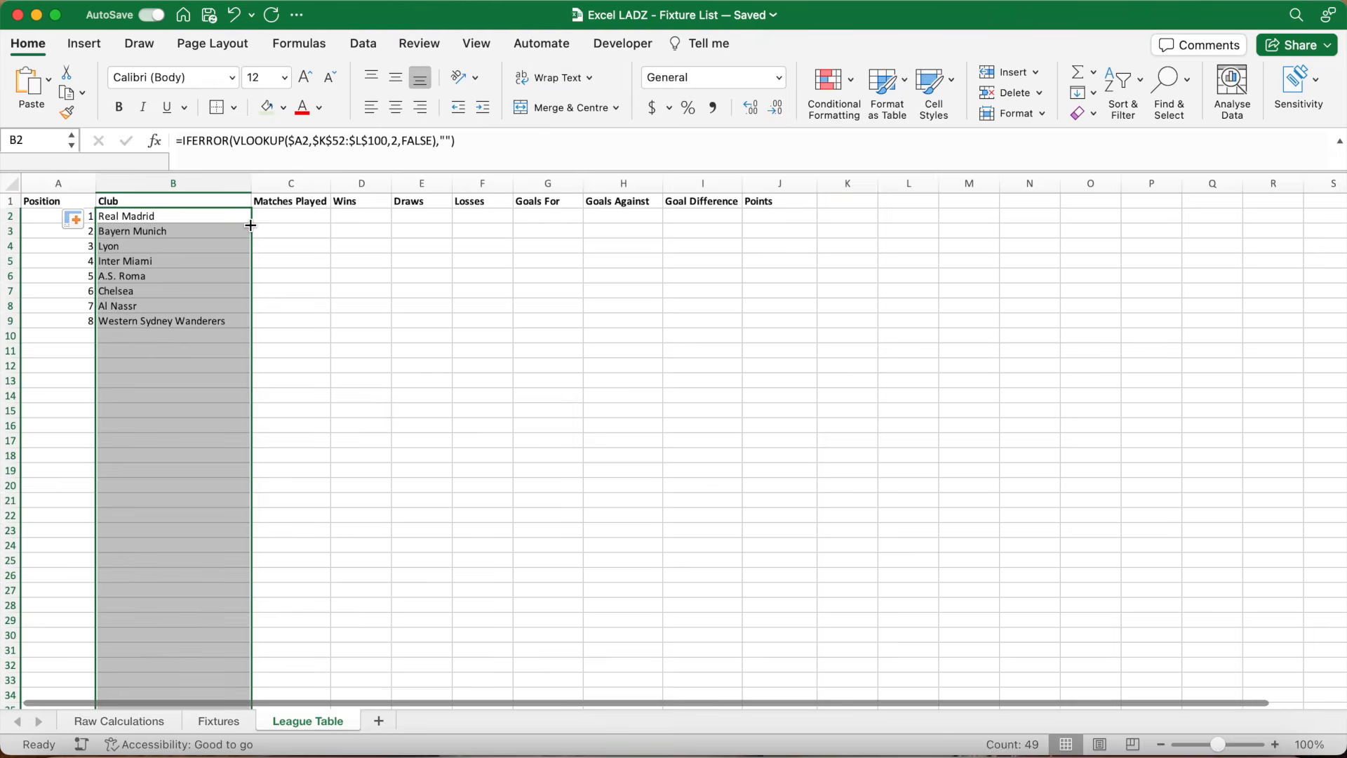
left_click(224, 320)
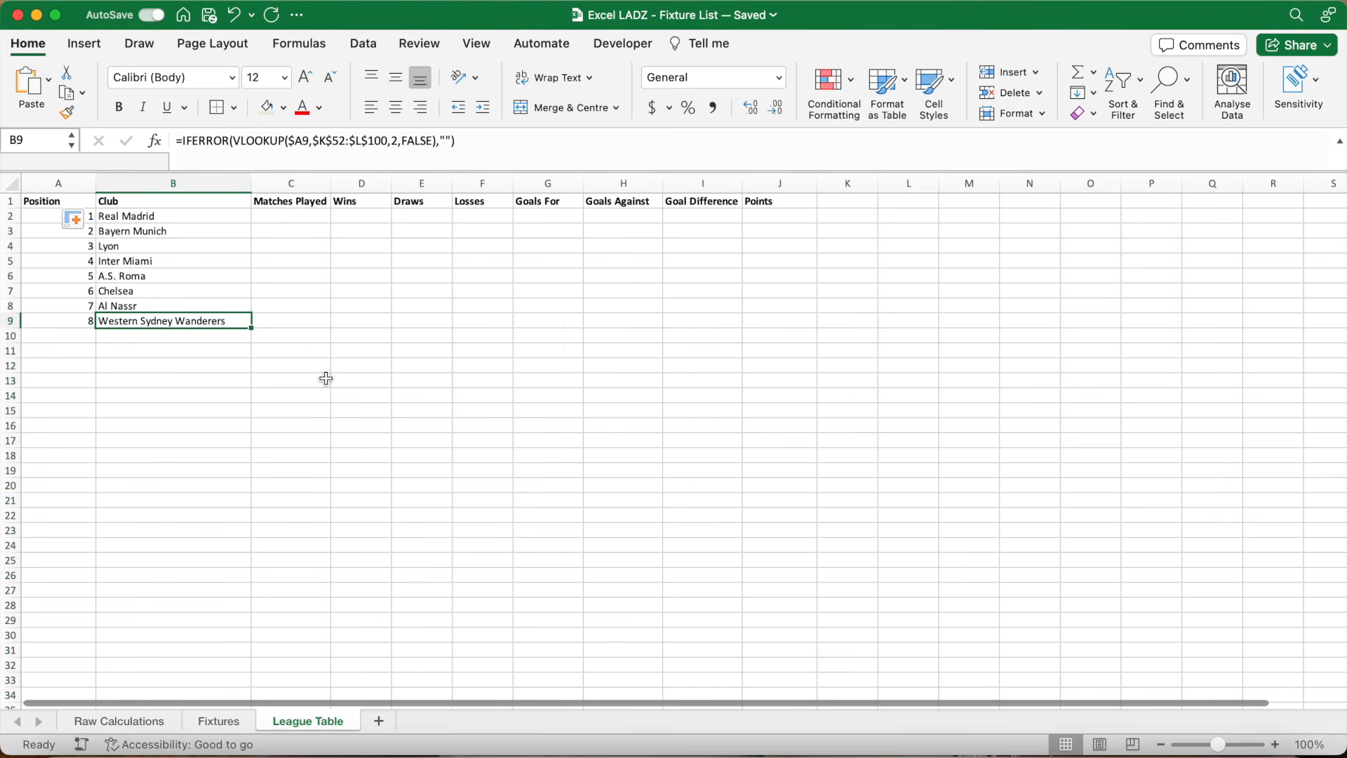
- Begin a formula in C2 with =VLOOKUP($B2,$A$52:$I$100 to look up the club in the absolute statistics range
left_click(307, 219)
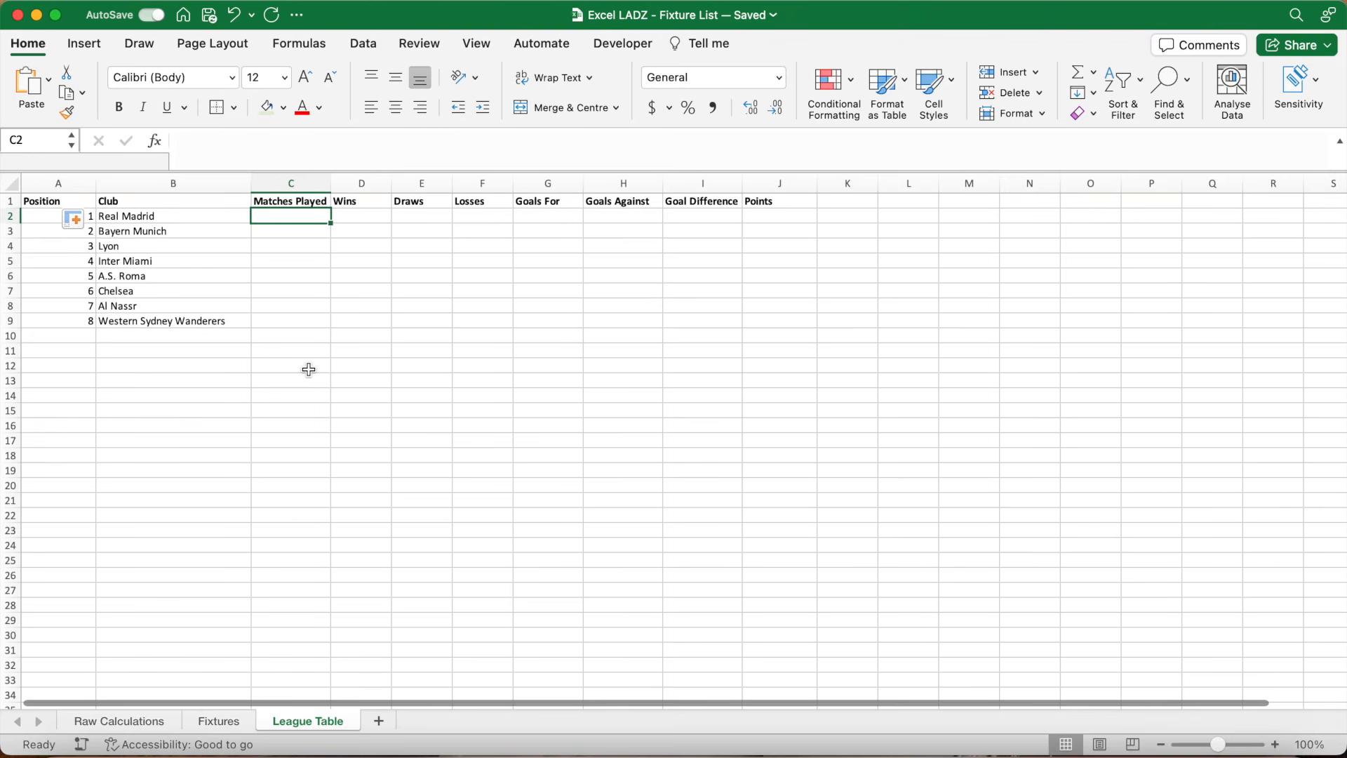
type("=VLOO")
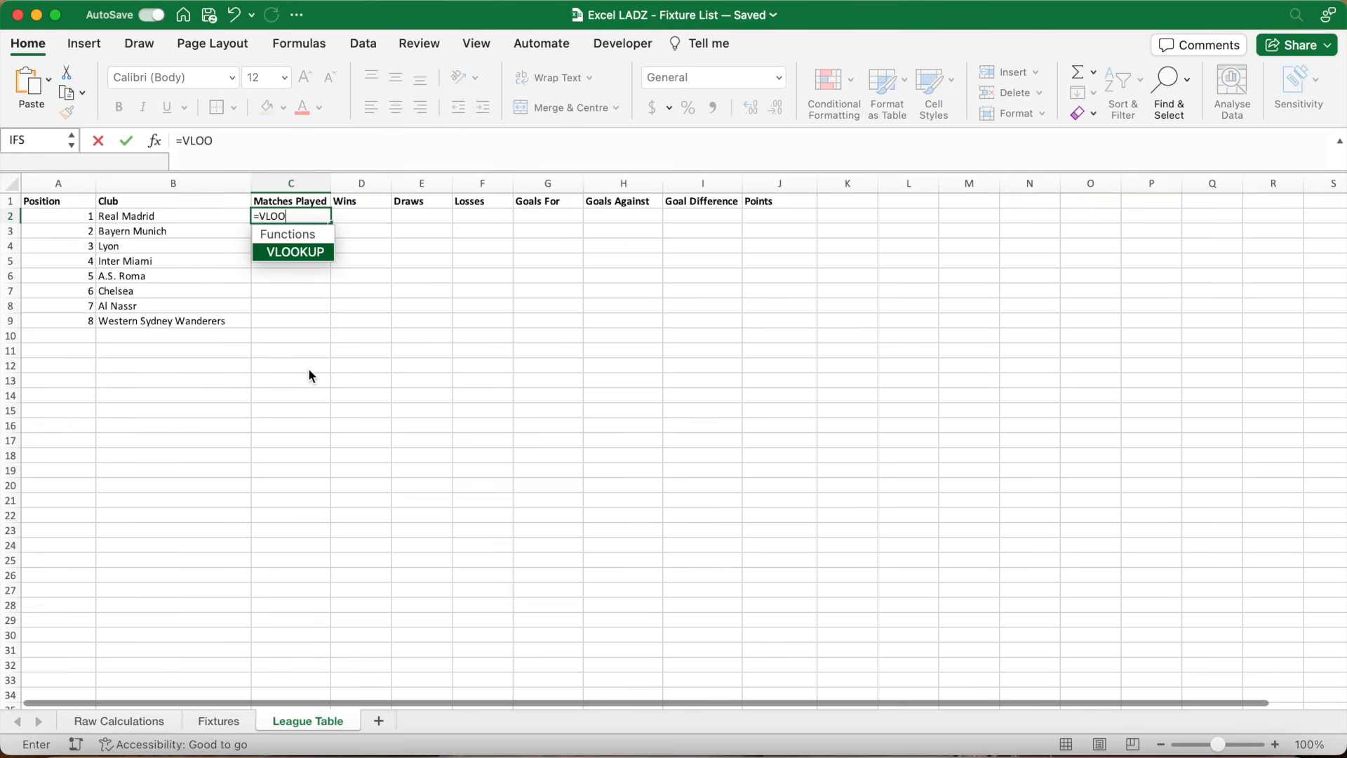
type("KUP(")
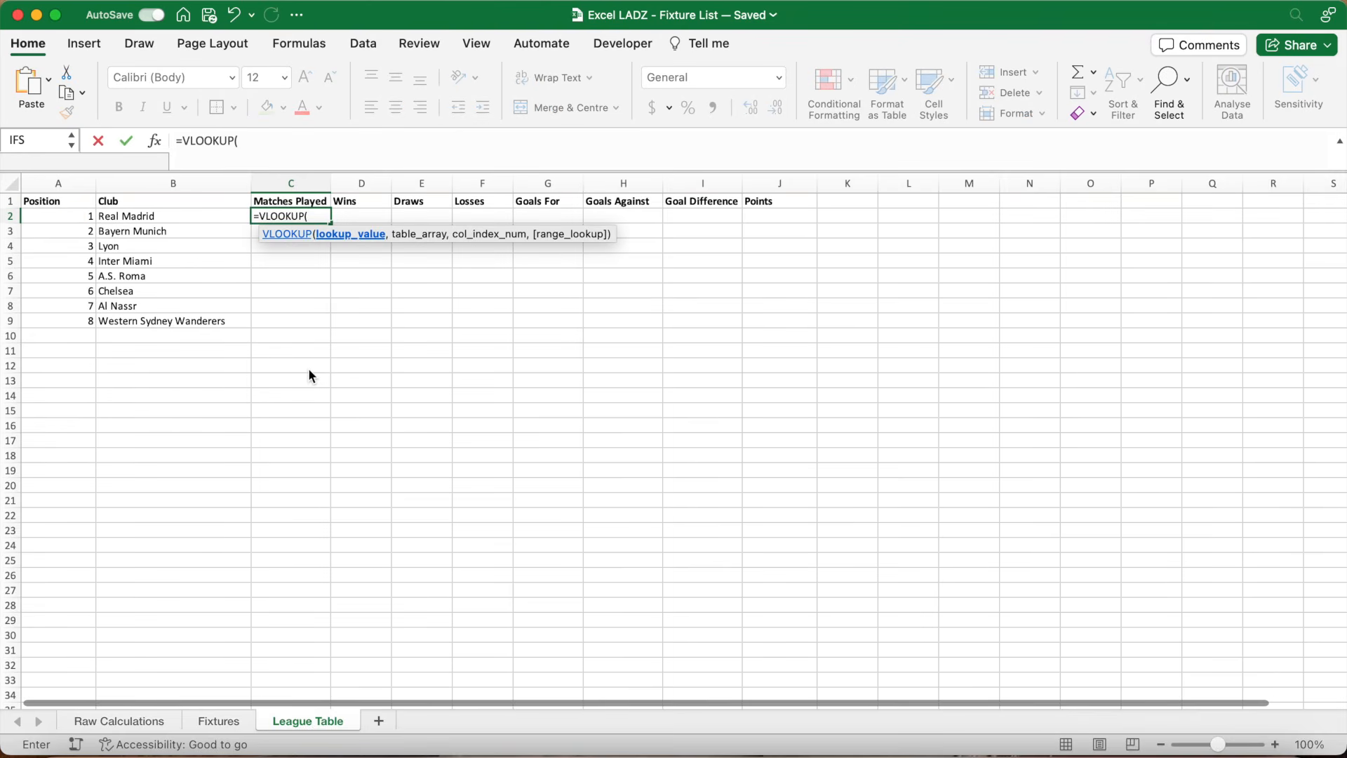
type("$B2")
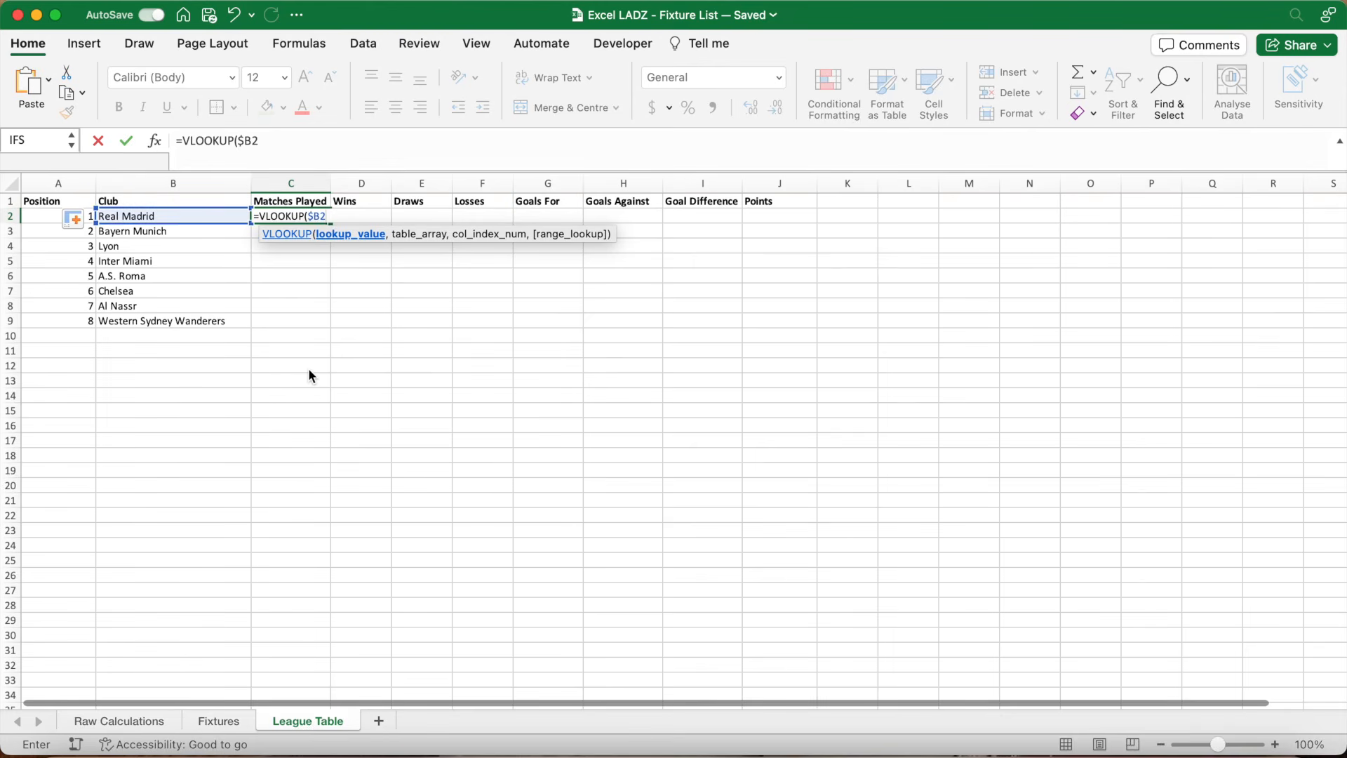
type(",")
left_click(265, 142)
type("A52")
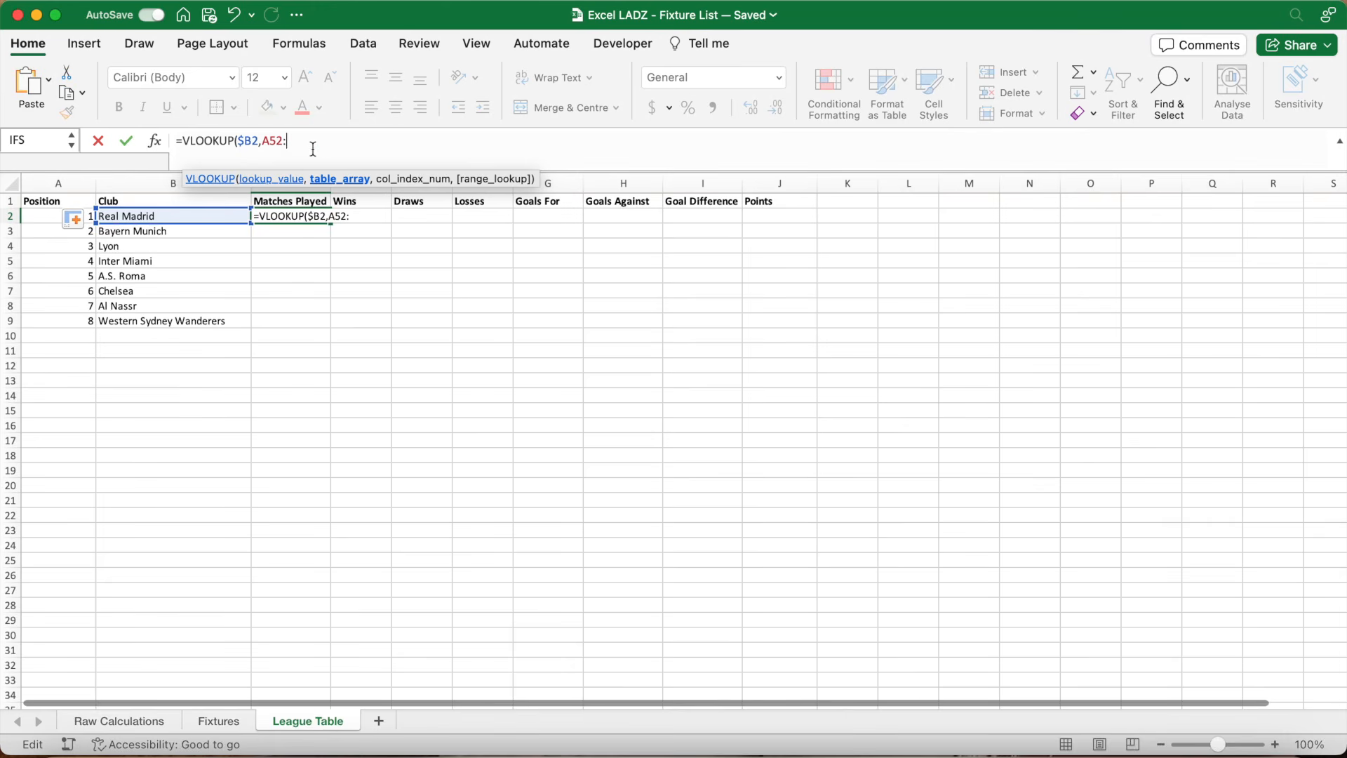
type(":I100")
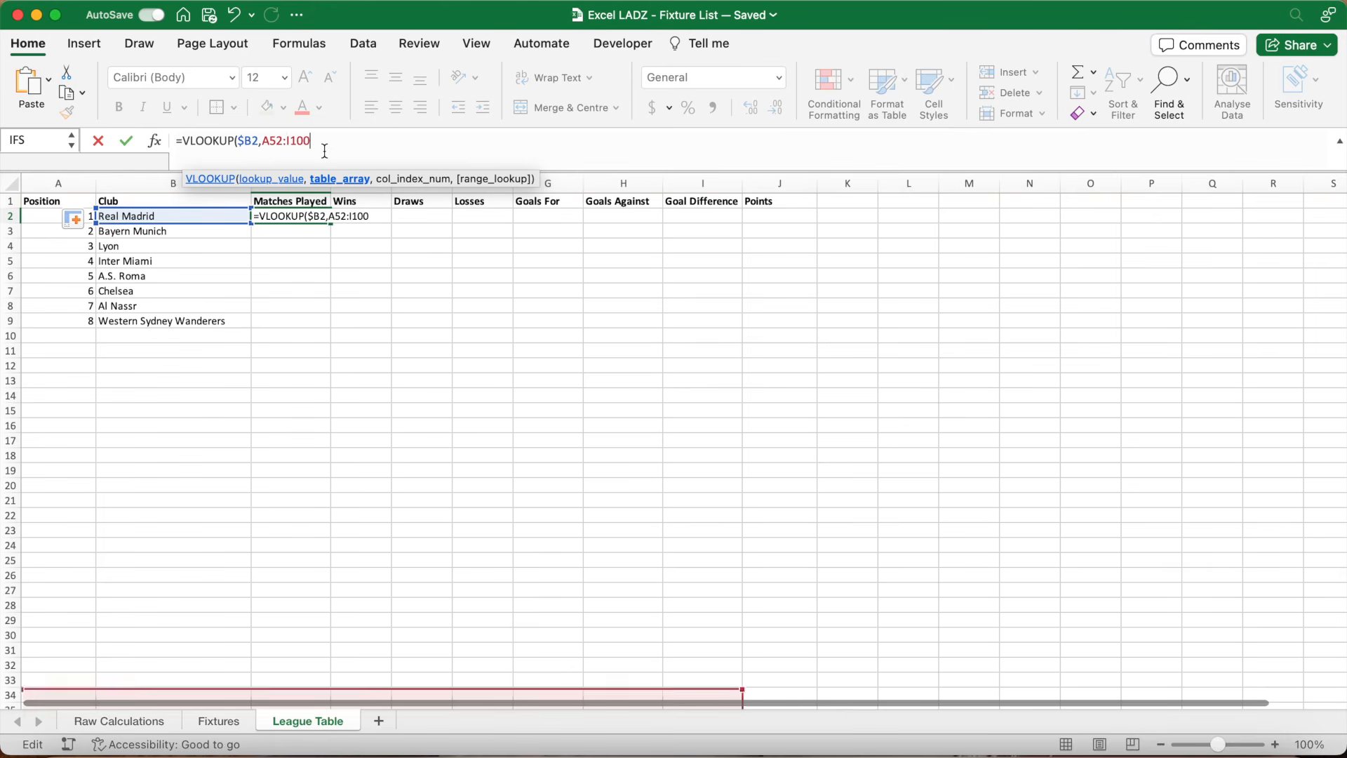
left_click_drag(326, 145, 269, 145)
key("F4")
left_click(371, 143)
- Add COLUMN()-1 as the column index and FALSE for an exact match to the C2 lookup
type(",")
scroll(517, 562, "down", 10)
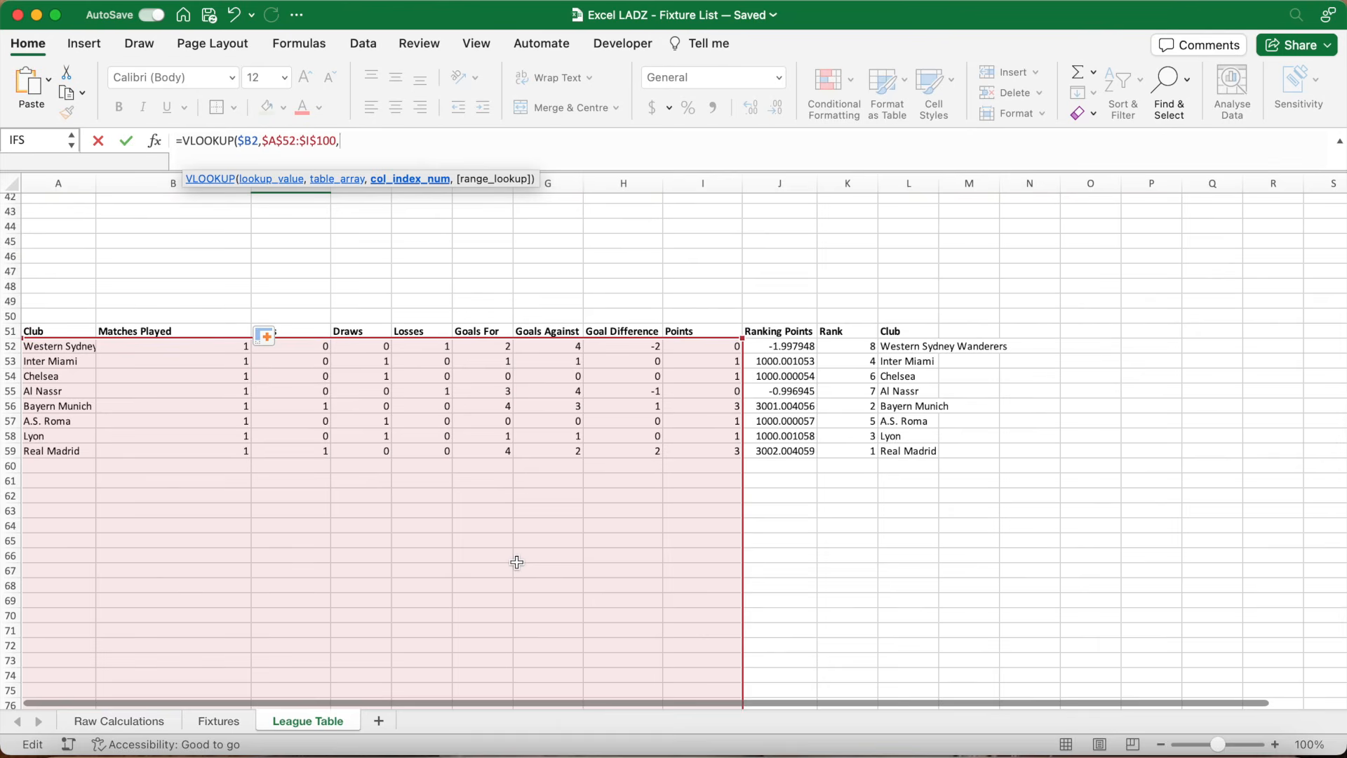
type("COLU")
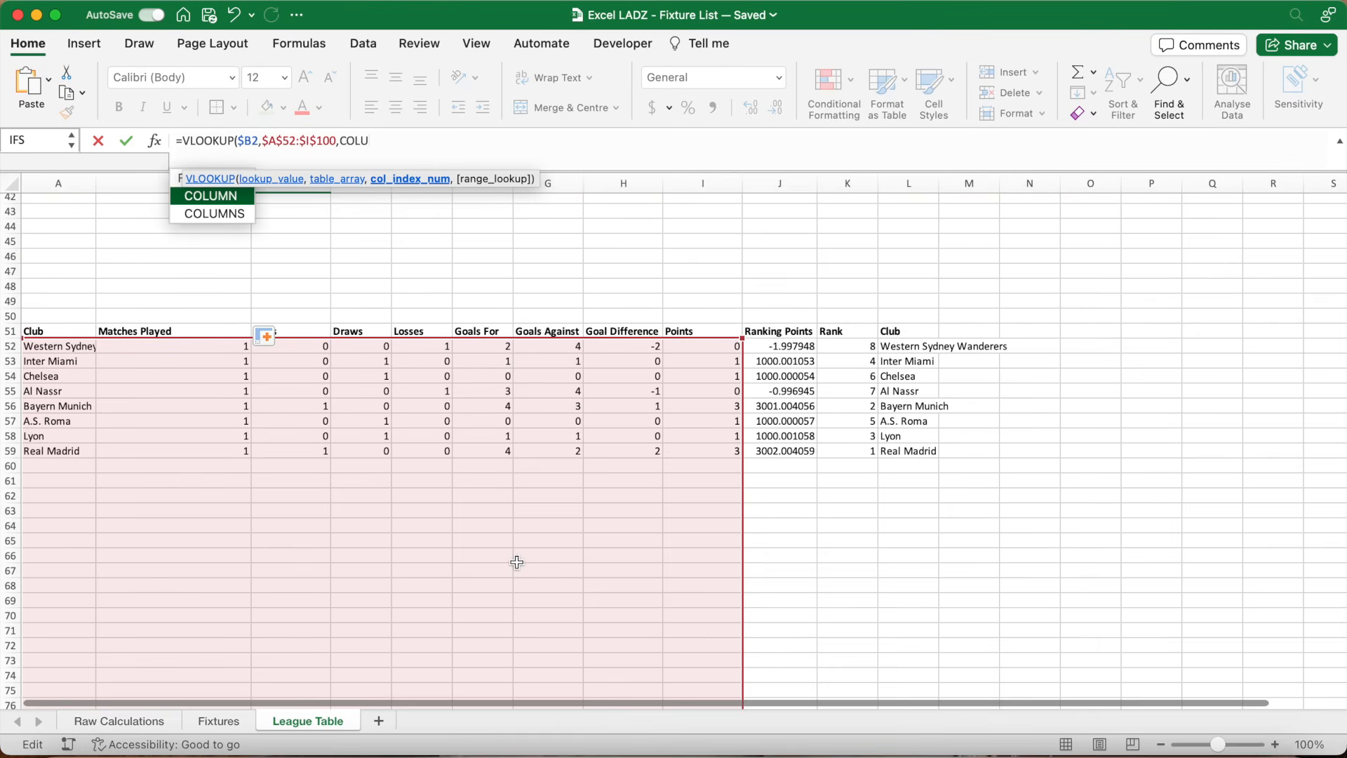
type("MN()")
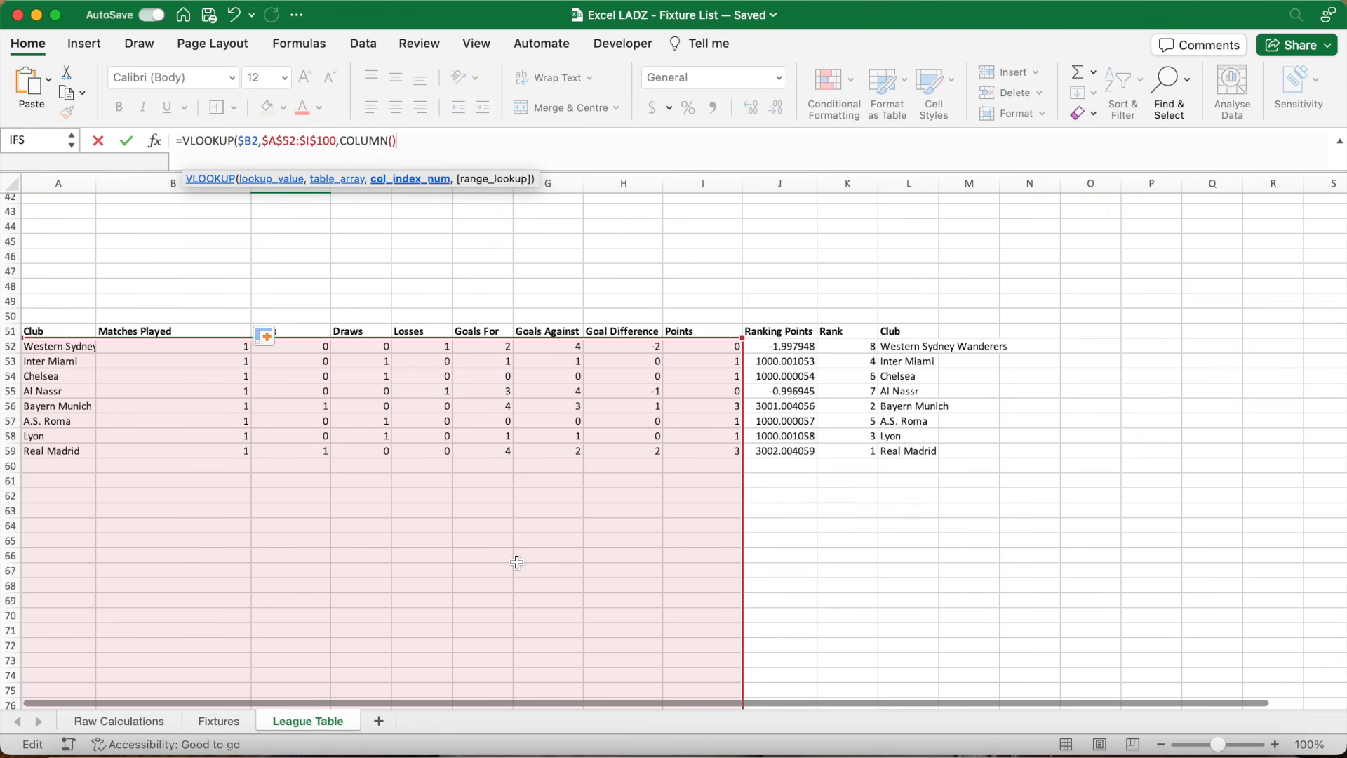
type("-1,FALSE)")
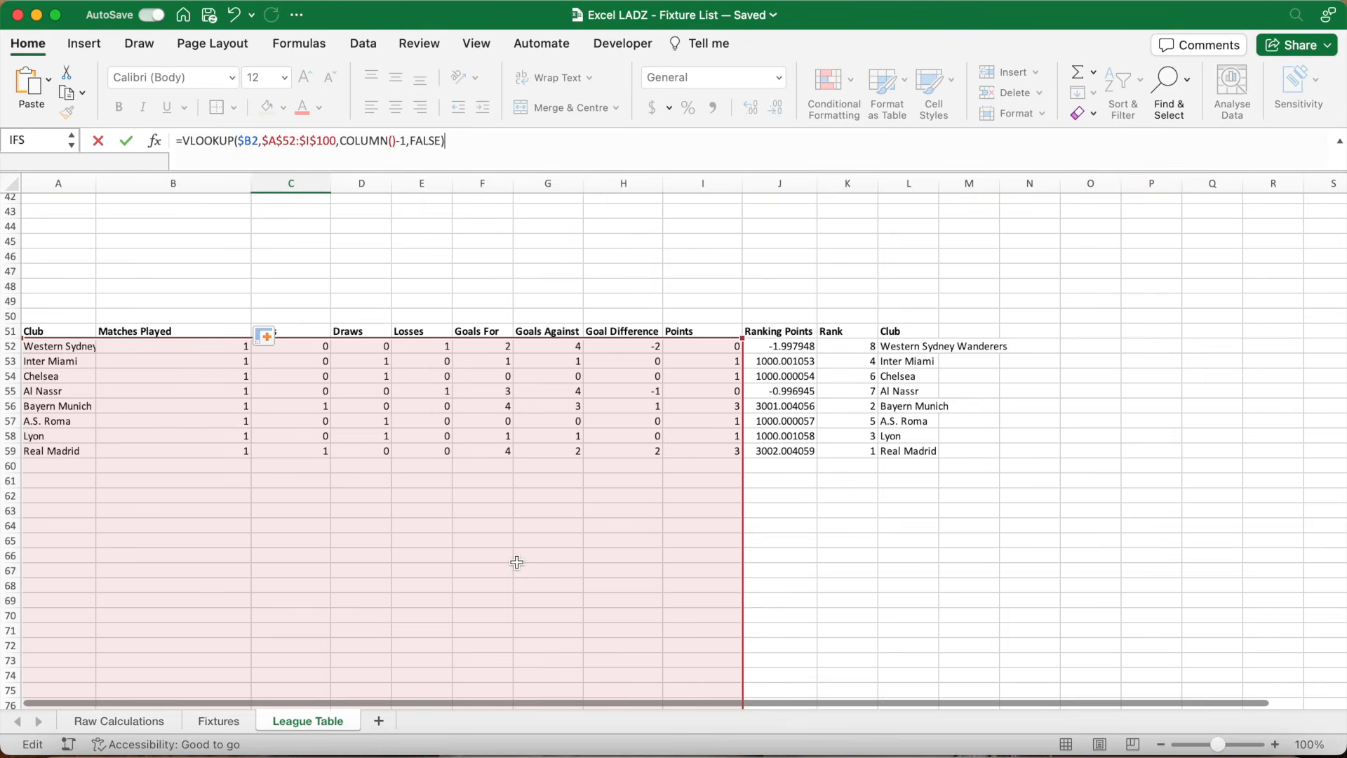
- Wrap the C2 lookup in IFERROR with "" as the fallback and enter the formula
left_click(180, 141)
type("IFERROR")
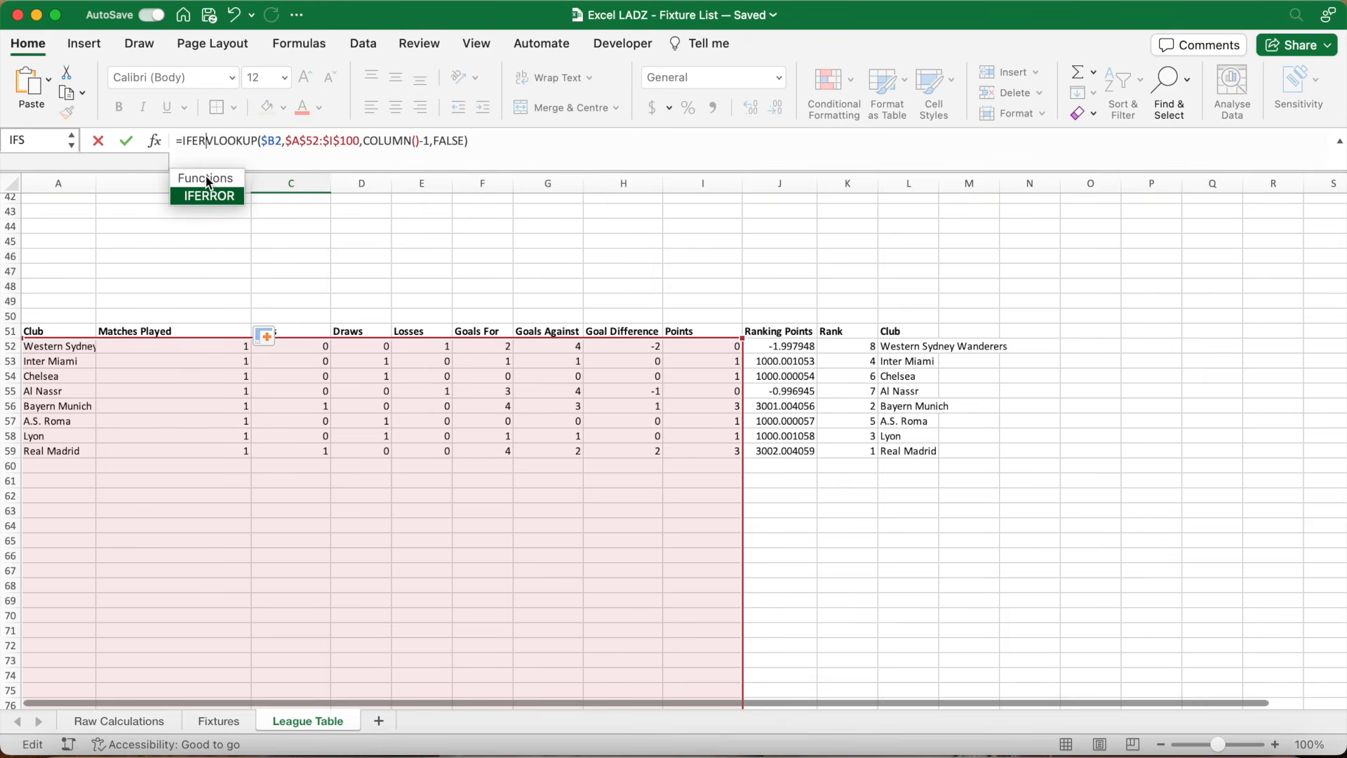
type("(")
left_click(510, 141)
type(",\"\")")
key("Return")
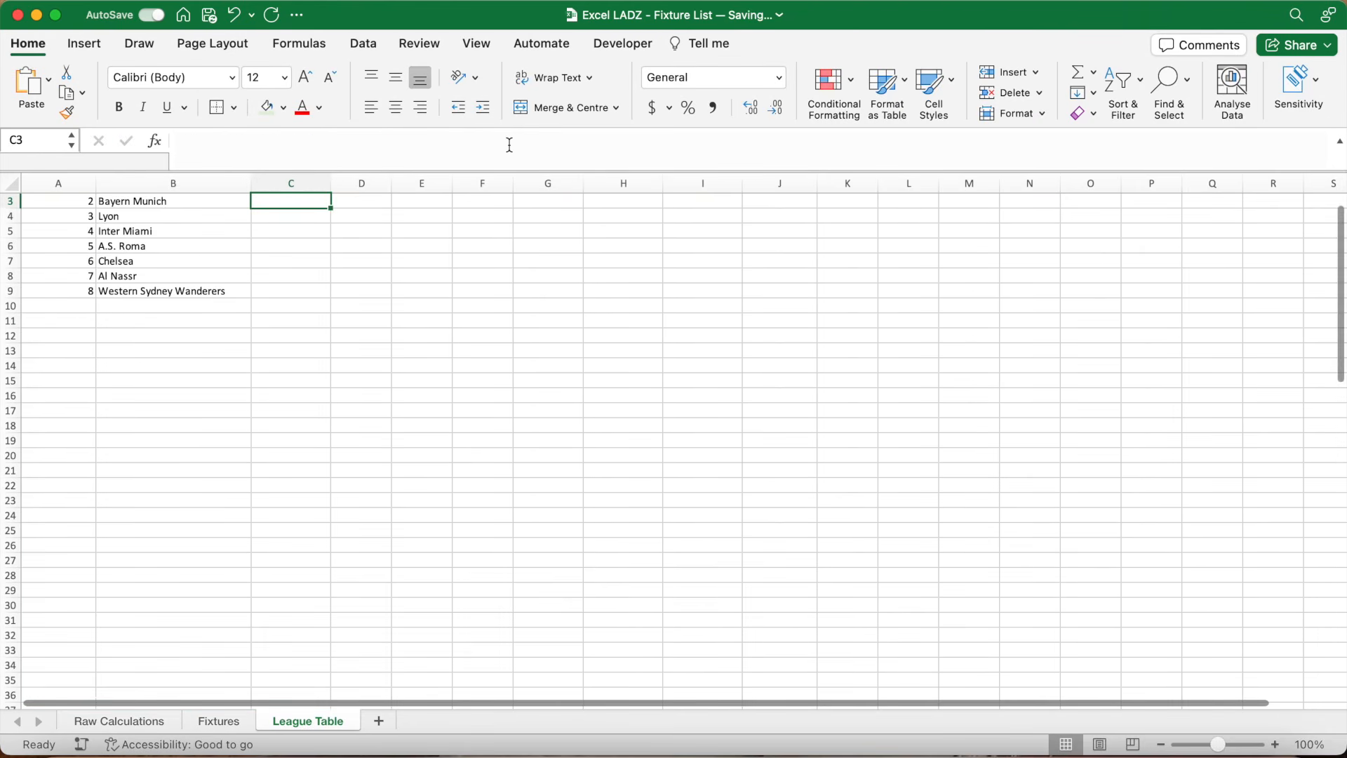
- Fill the C2 statistics formula down to row 50 and across to the Points column J
left_click(324, 215)
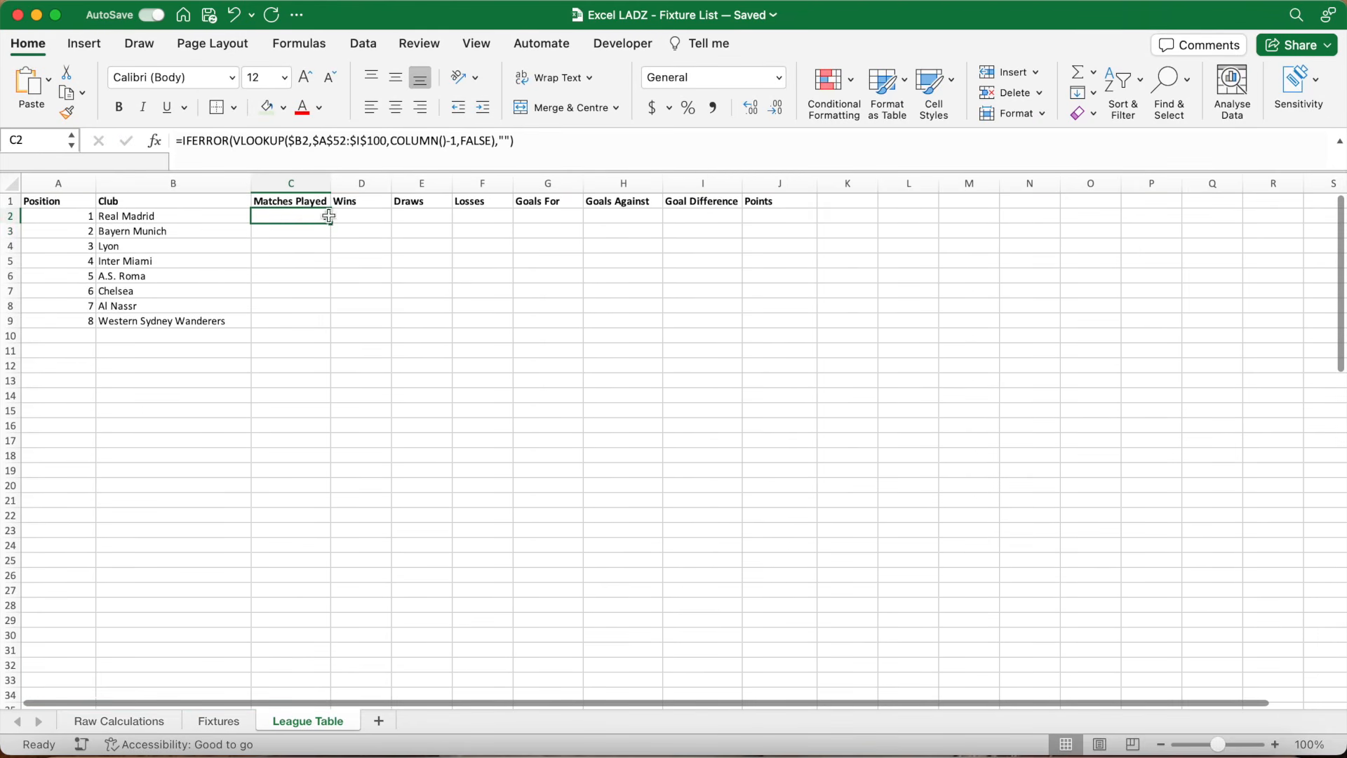
double_click(333, 225)
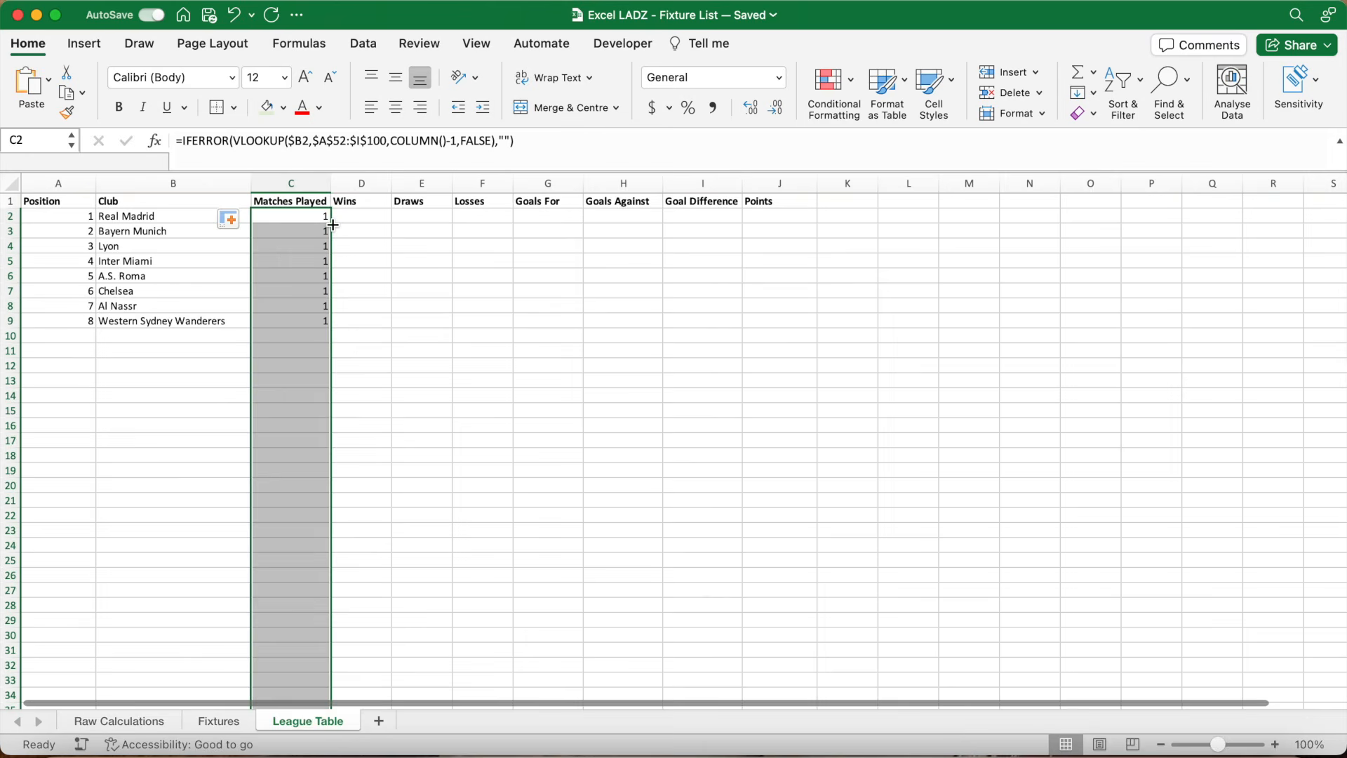
scroll(414, 601, "down", 8)
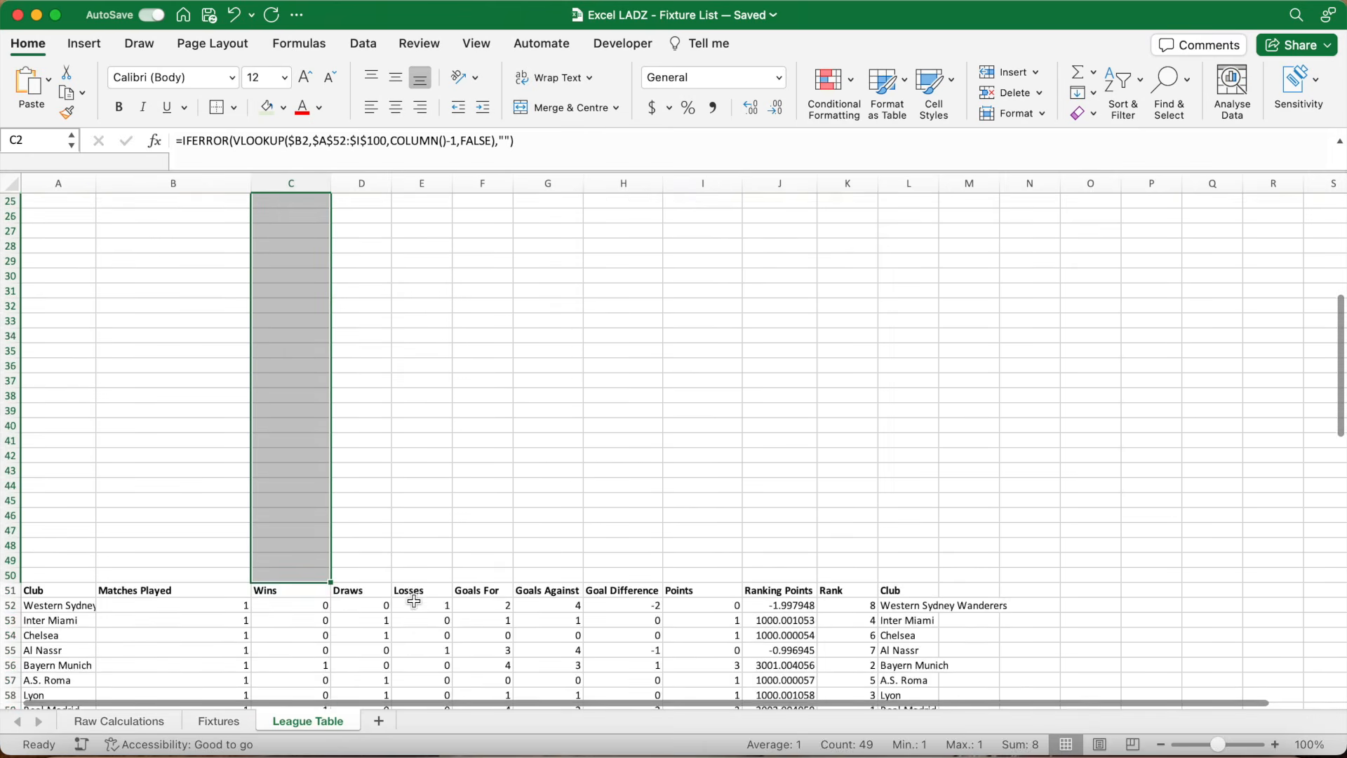
scroll(414, 601, "down", 2)
left_click_drag(330, 532, 797, 511)
scroll(774, 386, "up", 3)
scroll(773, 386, "up", 10)
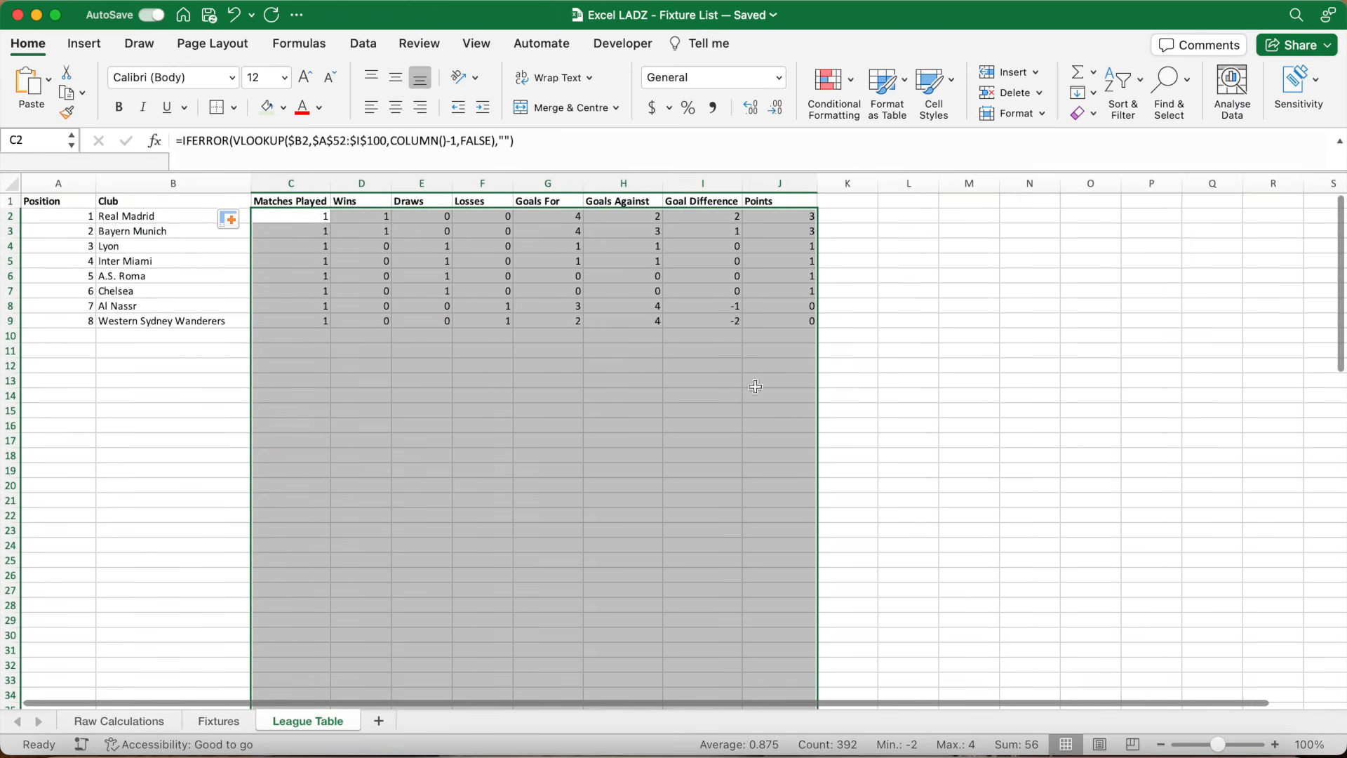
- Shade the first-place row A2:J2 with a medium gold theme fill colour
left_click_drag(81, 217, 767, 218)
left_click(284, 108)
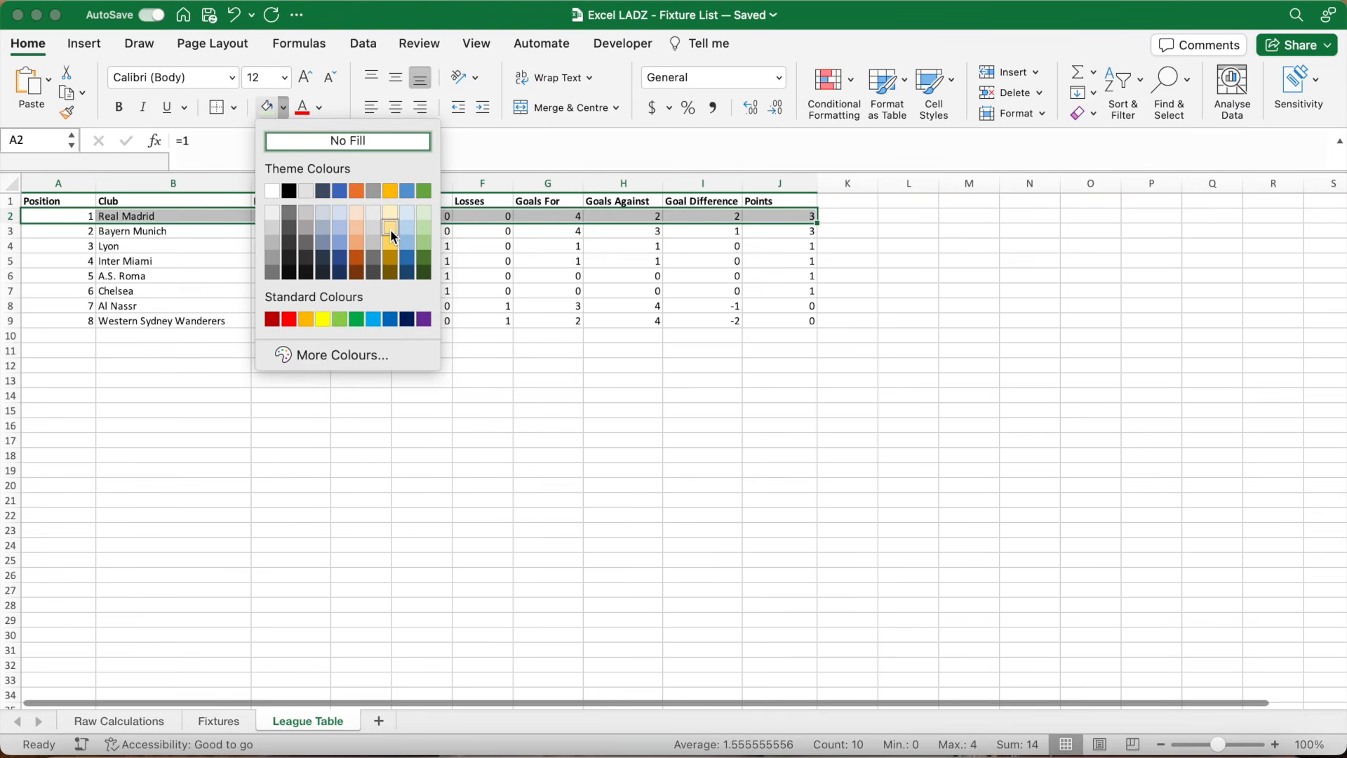
left_click(390, 229)
left_click(284, 109)
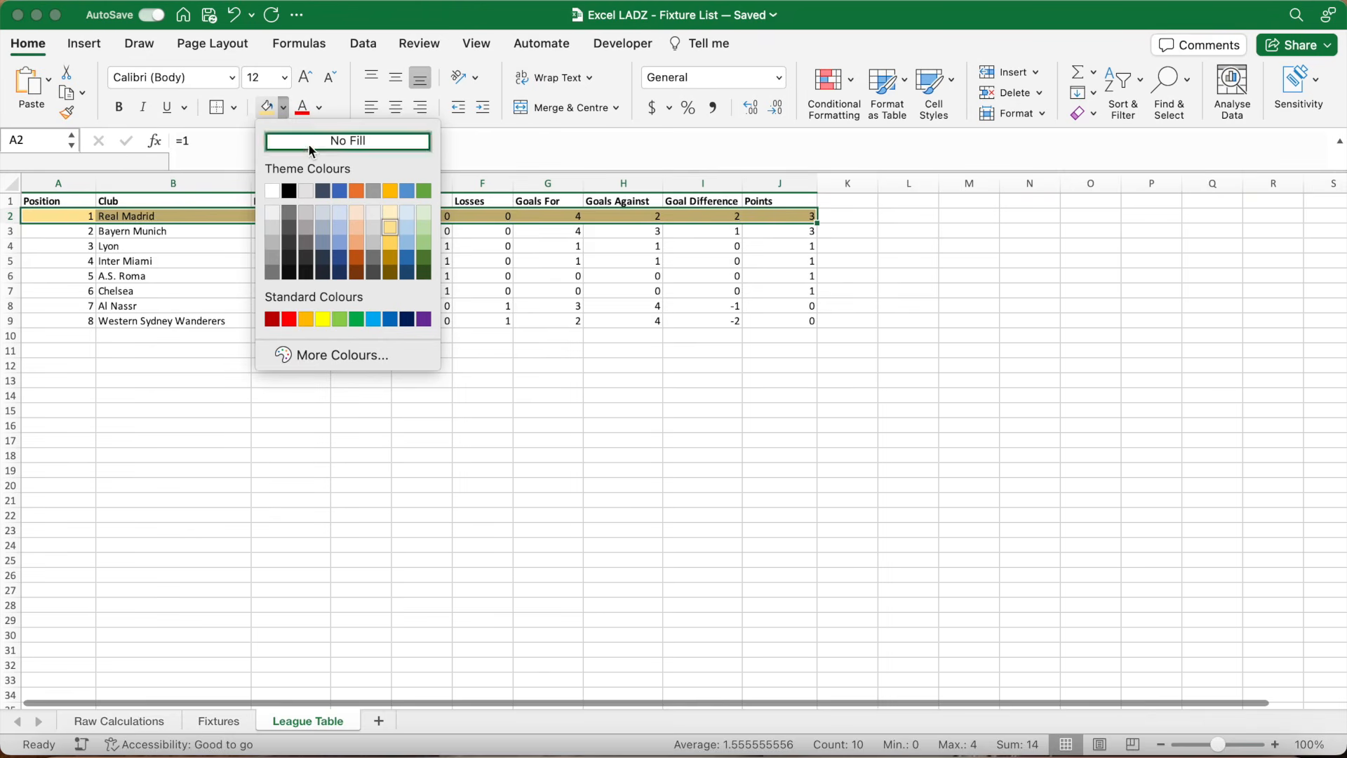
left_click(391, 244)
left_click(320, 369)
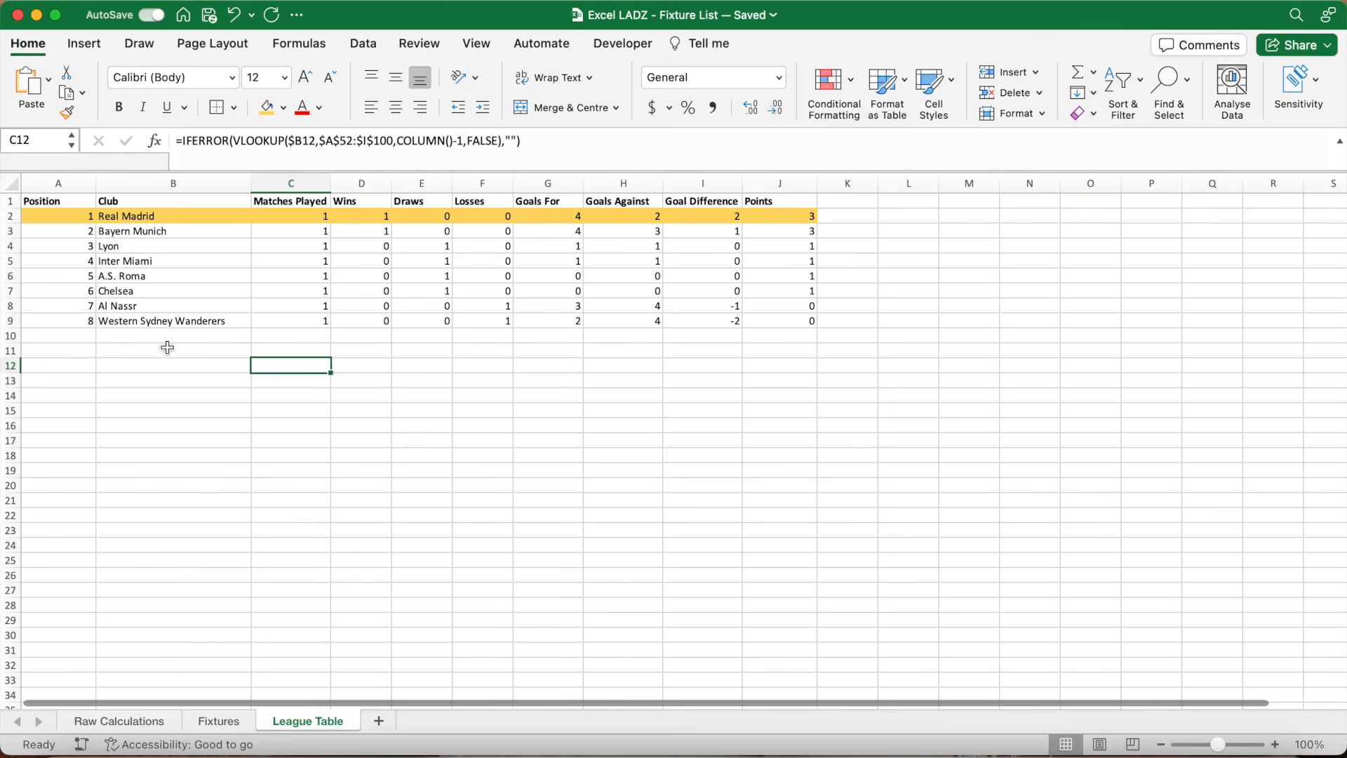
left_click(163, 324)
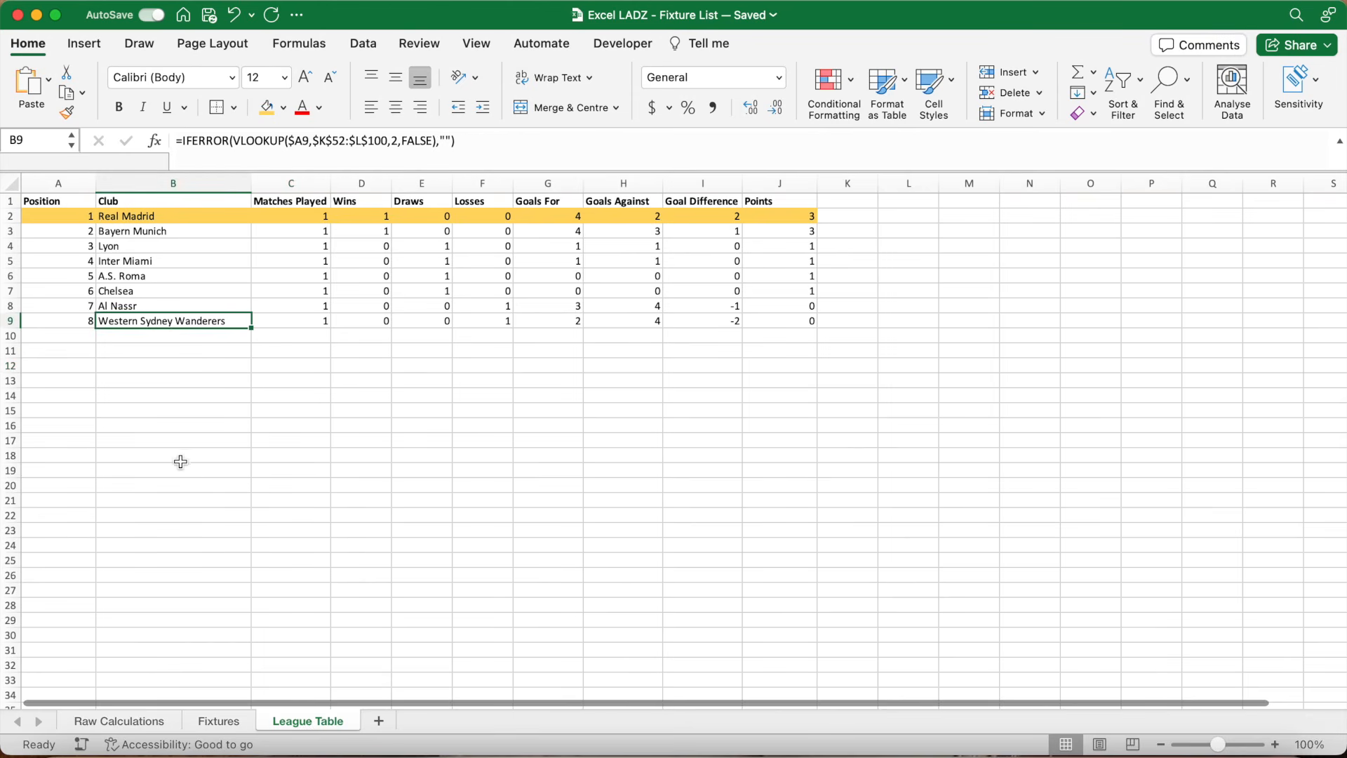
- Set Western Sydney Wanderers' home score against Real Madrid to 6 on the Fixtures sheet and return to the League Table sheet
left_click(219, 721)
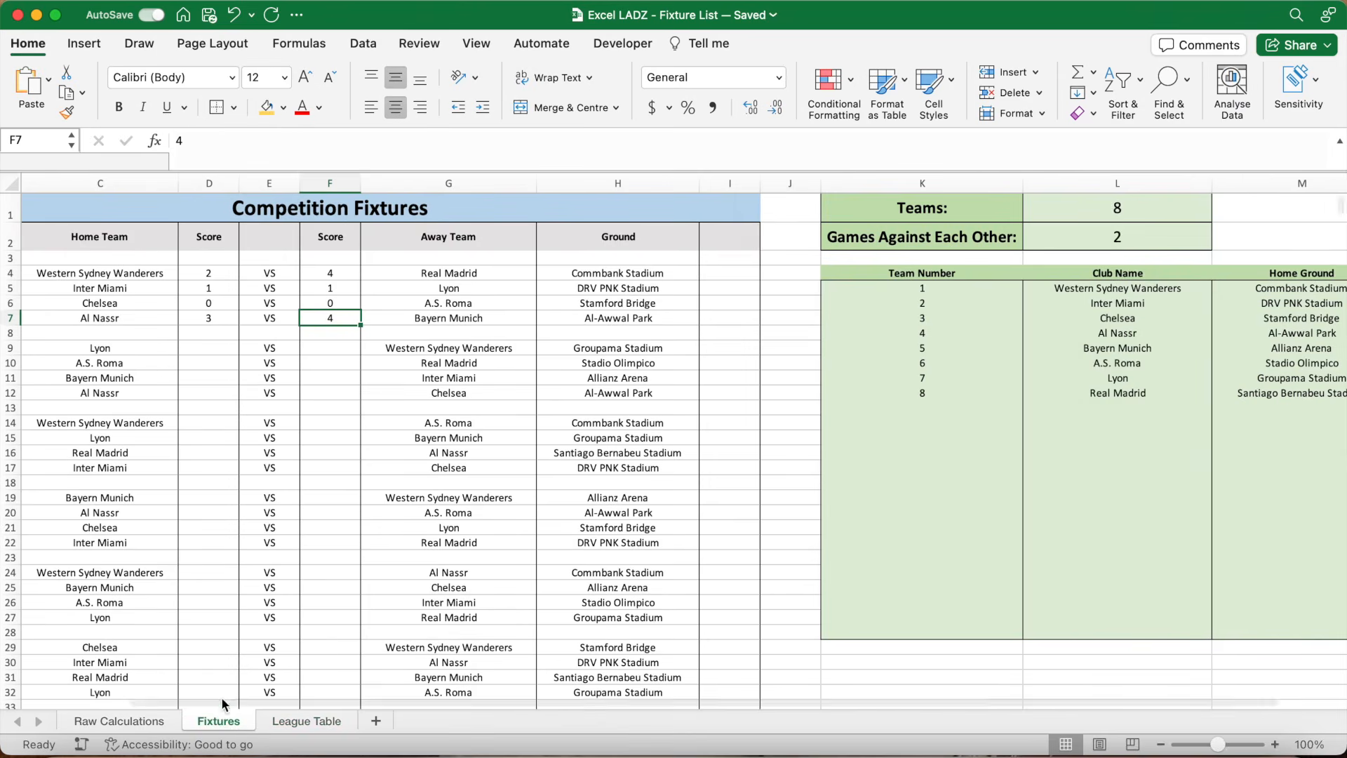
left_click(226, 273)
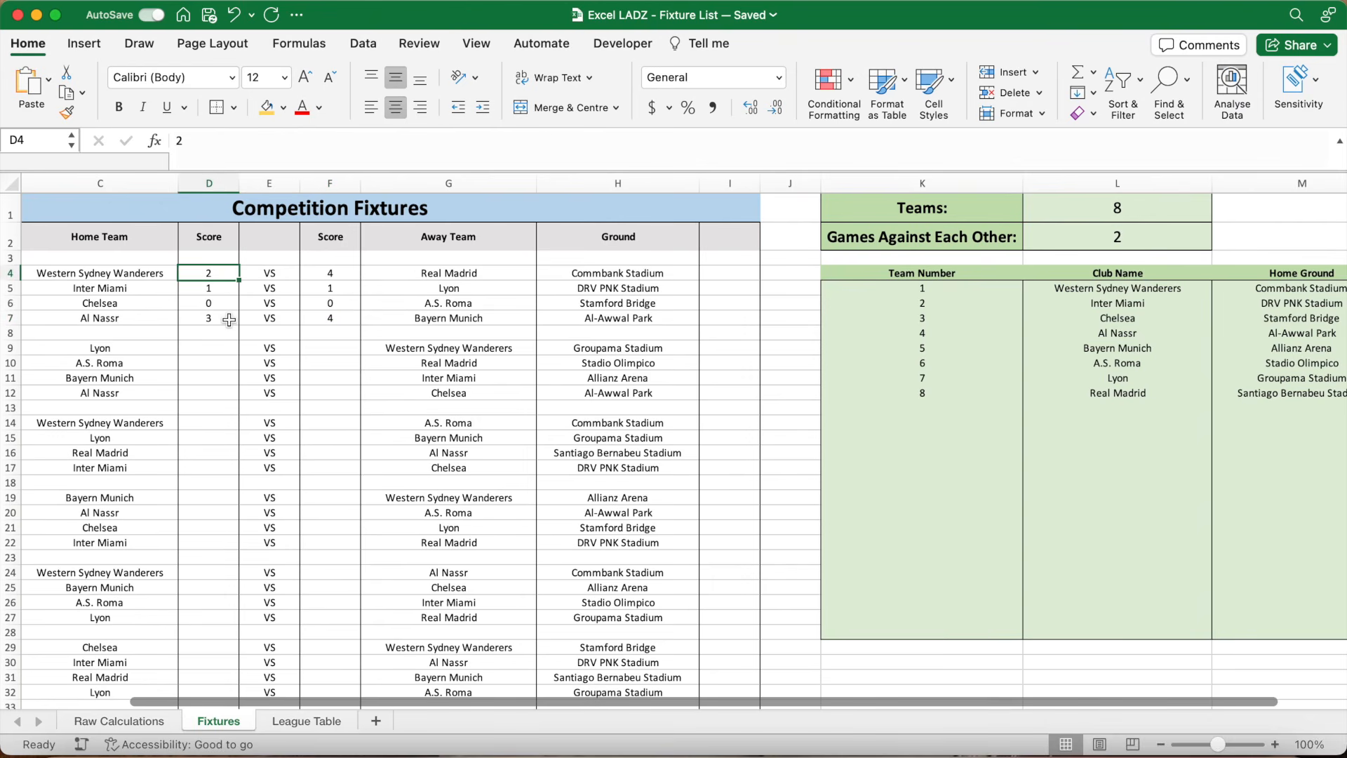
left_click(318, 729)
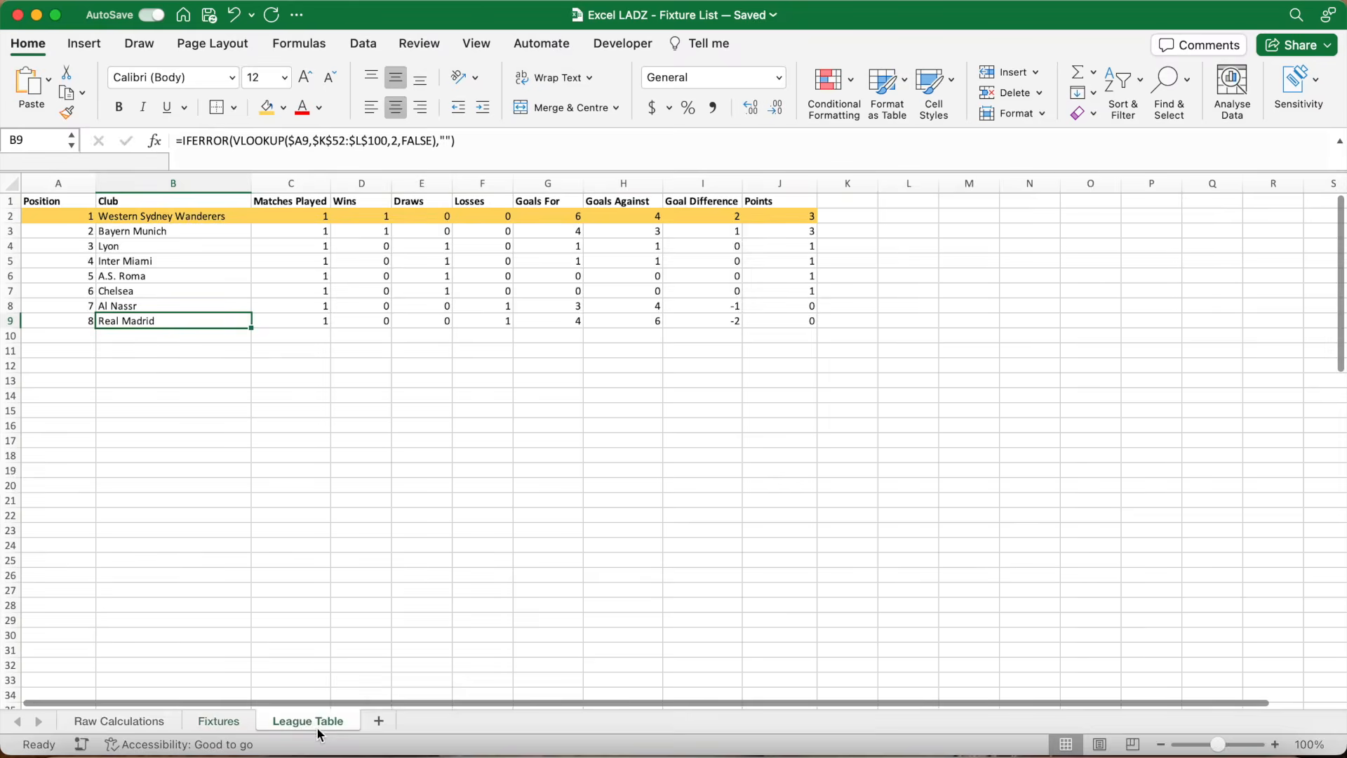
- Check the first- and last-placed clubs and their Goals For and Goals Against values in the league table
left_click(215, 216)
left_click(217, 320)
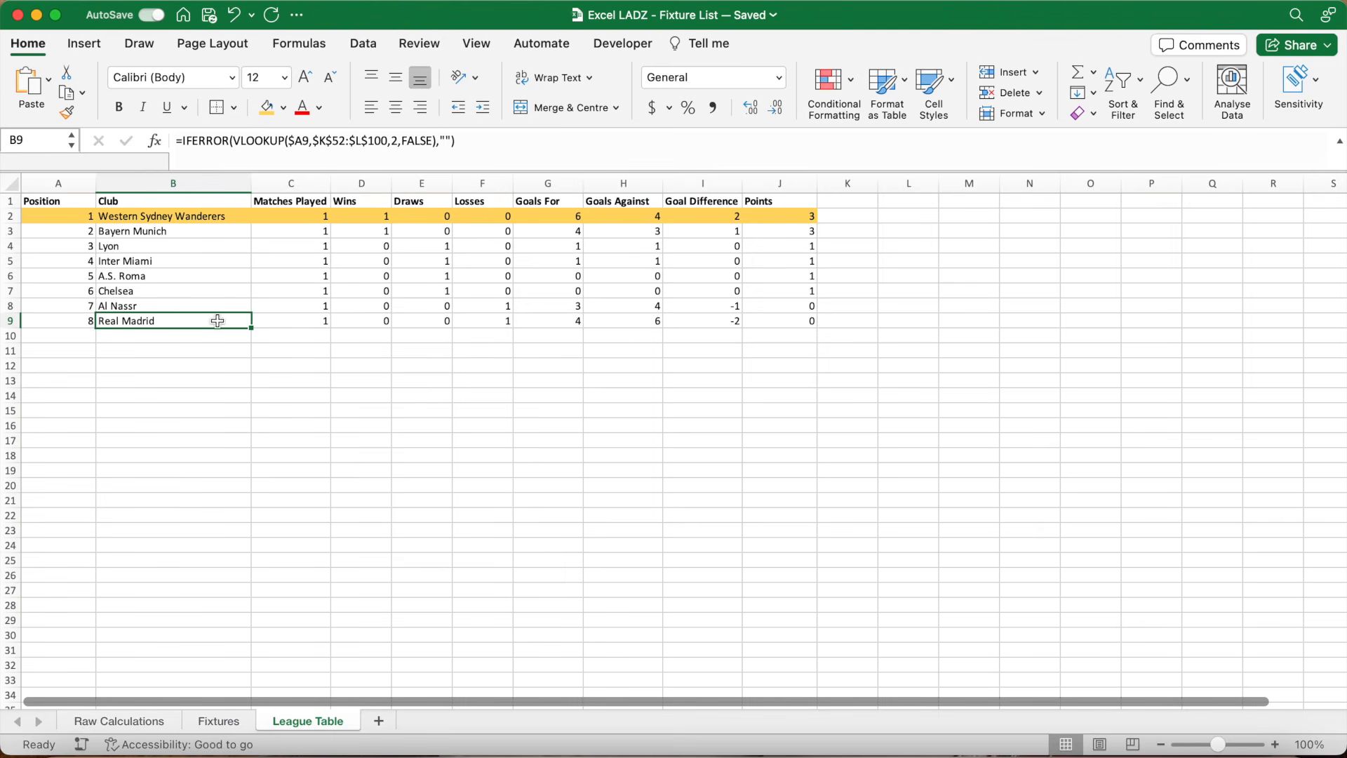
left_click(635, 320)
left_click(566, 321)
left_click(637, 215)
key("Left")
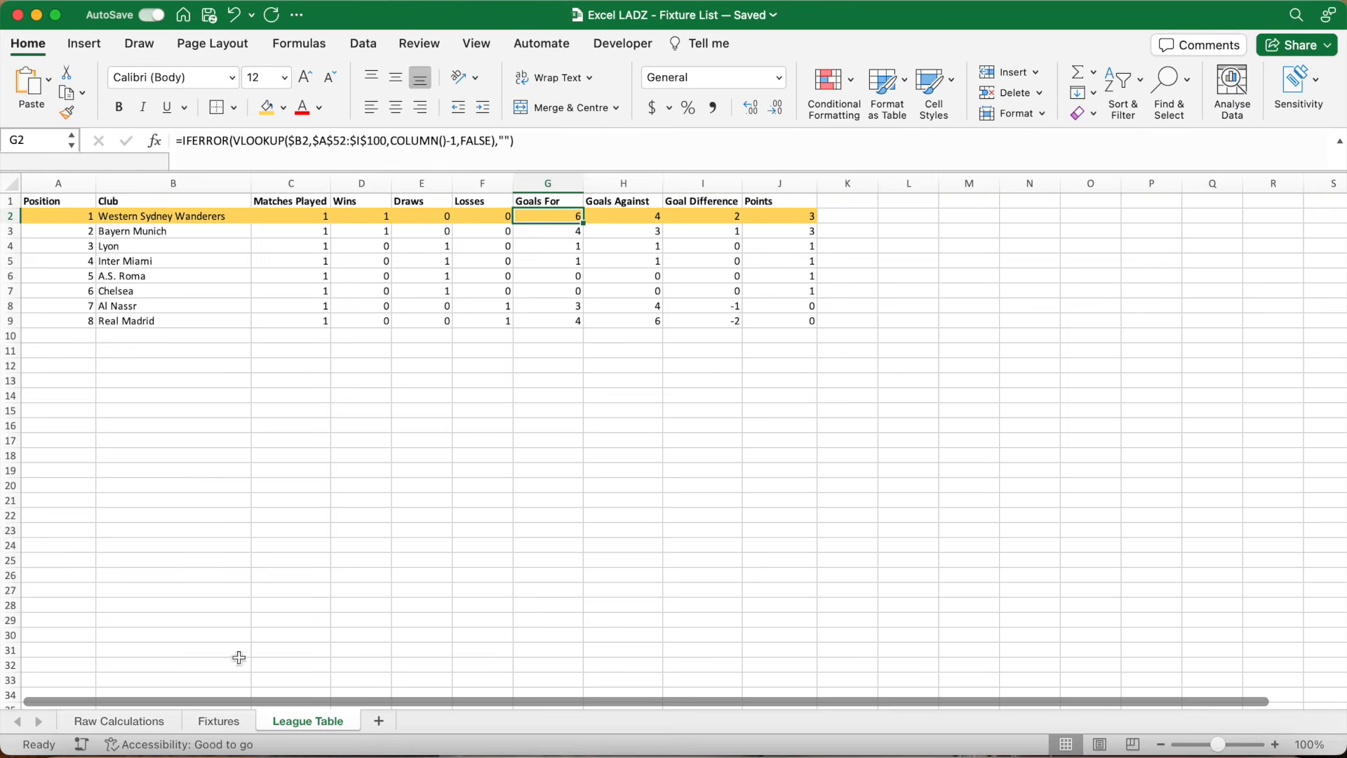
- On the Fixtures sheet, set the number of teams to 6 and the games against each other to 3
left_click(235, 727)
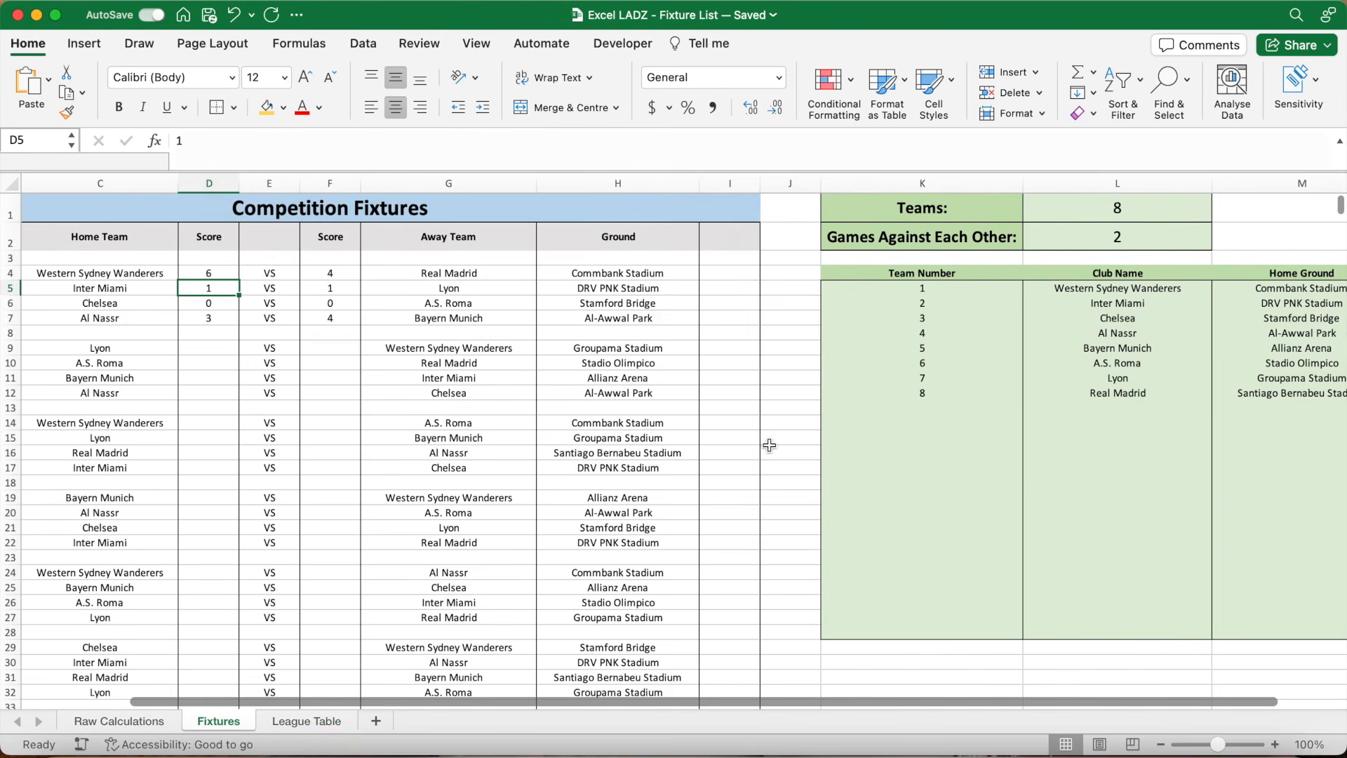
left_click(1151, 210)
type("6")
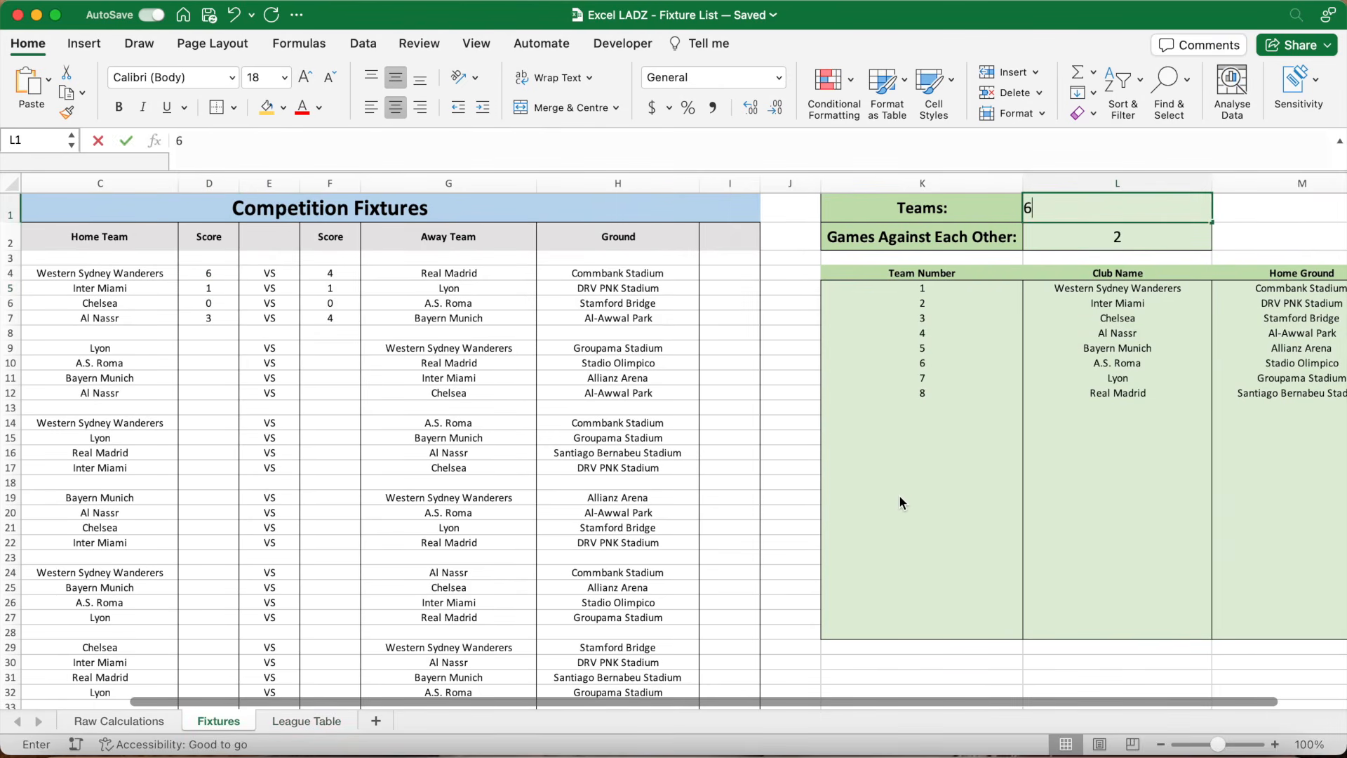
key("Return")
type("3")
key("Return")
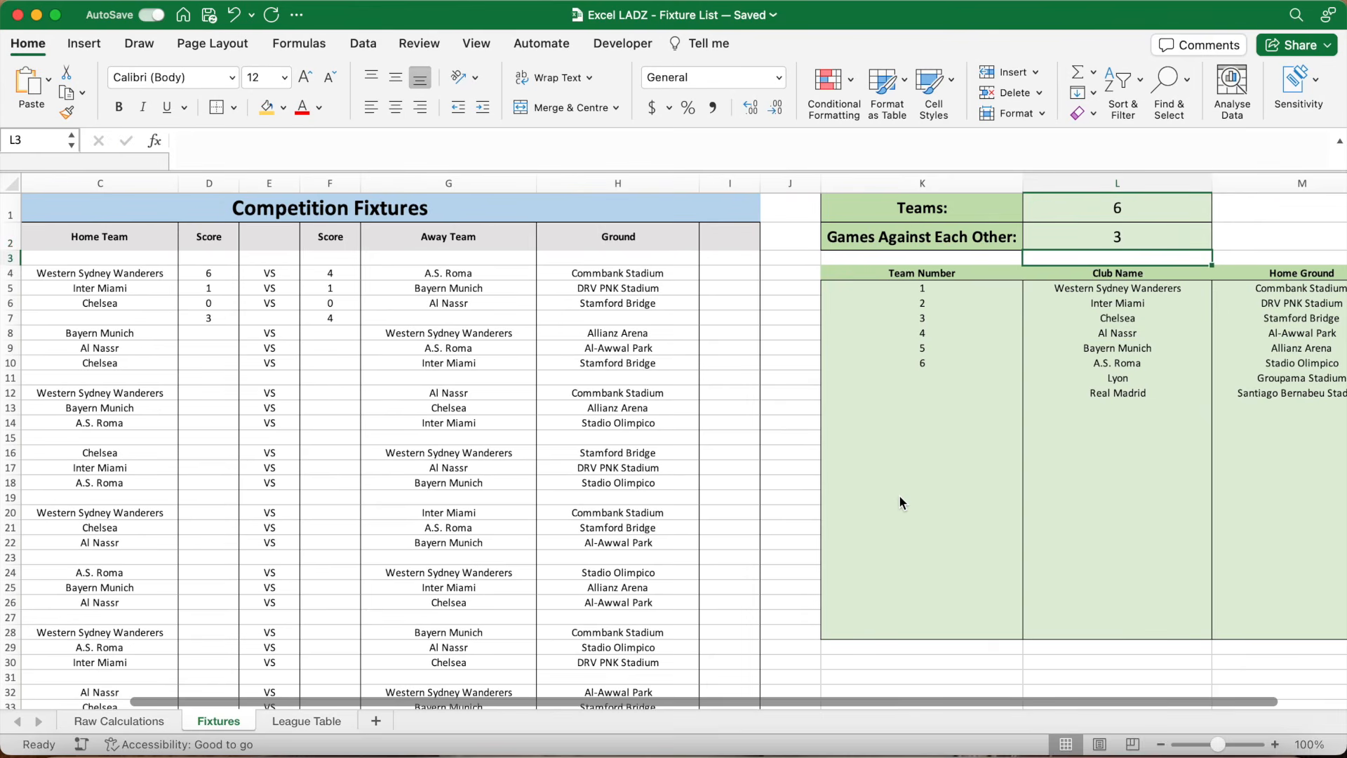
- Clear the leftover home and away scores in D7 and F7 of the blank row between rounds
left_click(220, 321)
key("Delete")
left_click(348, 316)
key("Delete")
- Enter the second-round home scores 2, 1 and 2 in D8:D10
left_click(207, 334)
type("2")
key("Return")
type("1")
key("Return")
type("2")
key("Return")
- Enter the second-round away scores 0, 4 and 1 in F8:F10
left_click(319, 335)
type("0")
key("Return")
type("4")
key("Return")
type("1")
key("Return")
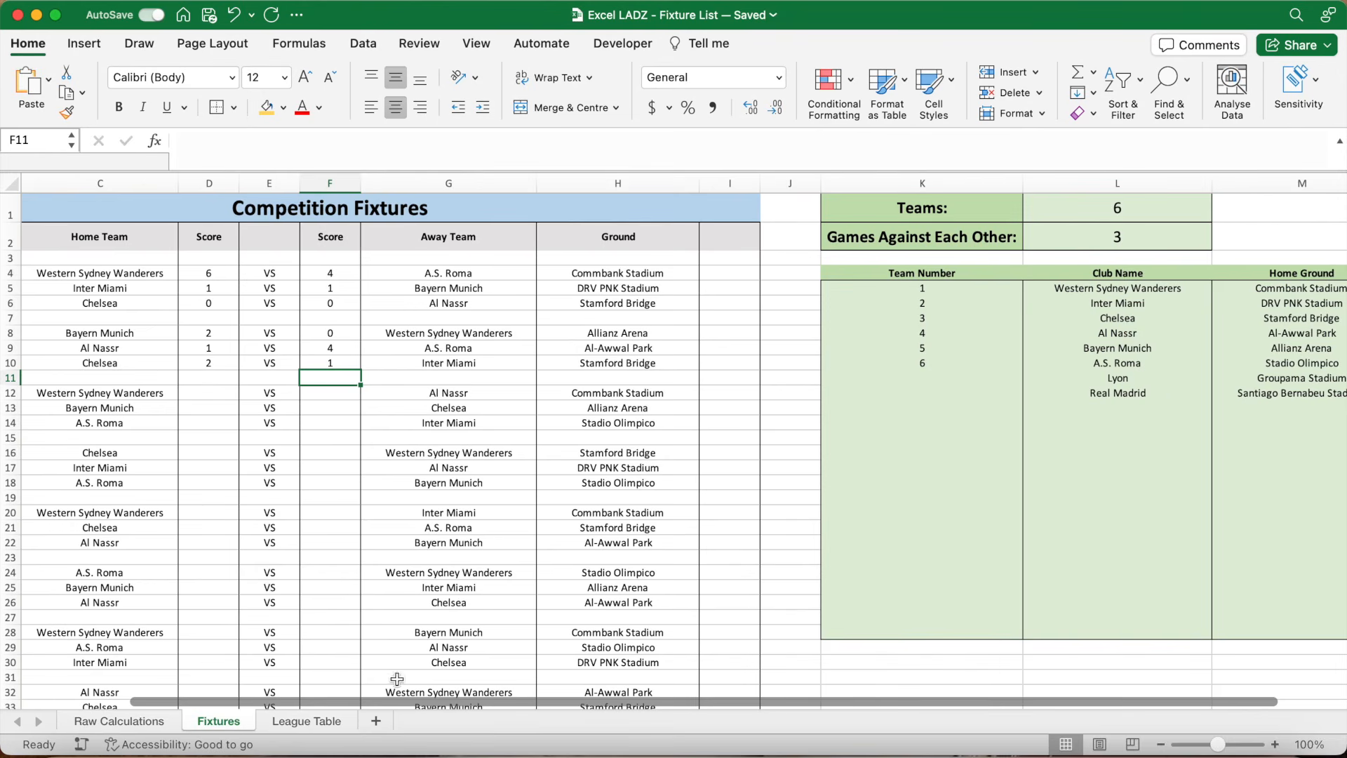
- Check the club ranking and the Points column for all six teams on the League Table sheet
left_click(323, 721)
left_click_drag(179, 218, 177, 286)
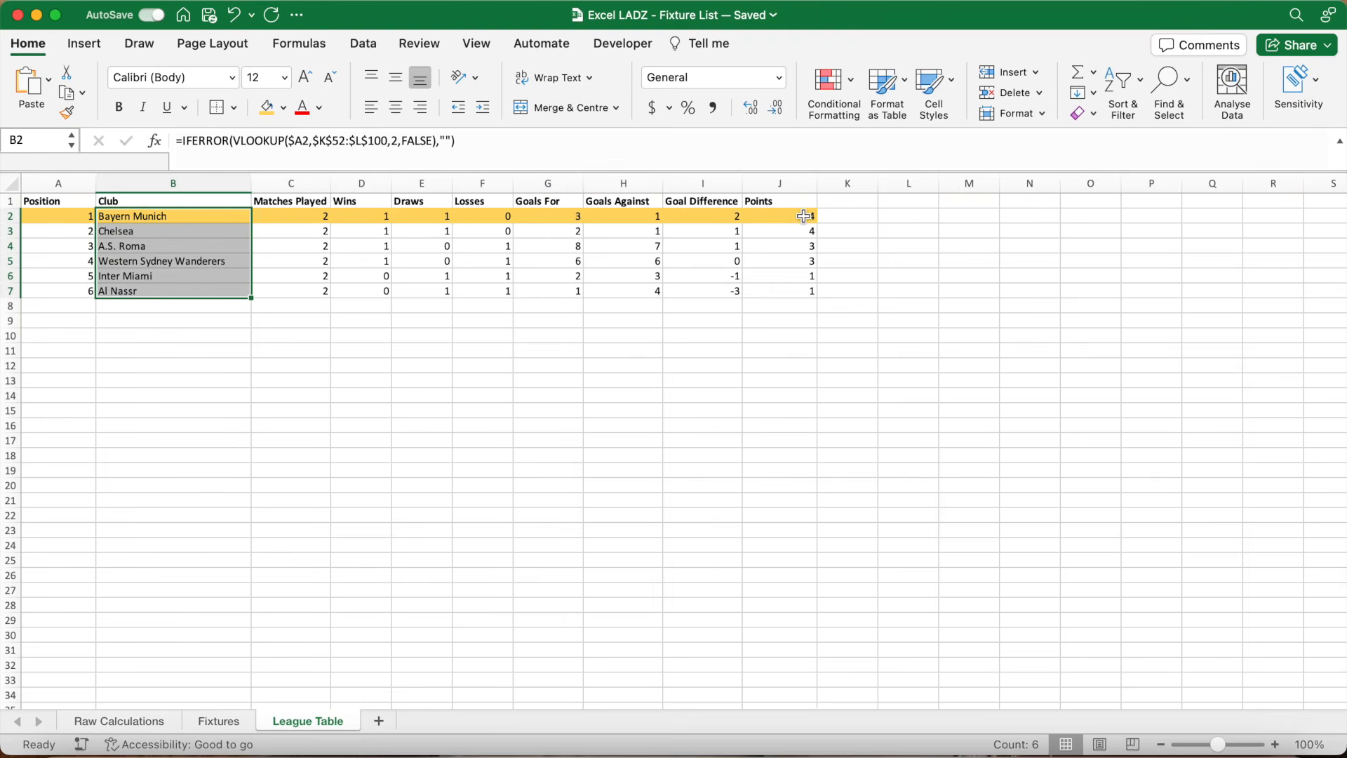
left_click_drag(807, 219, 805, 292)
left_click(489, 421)
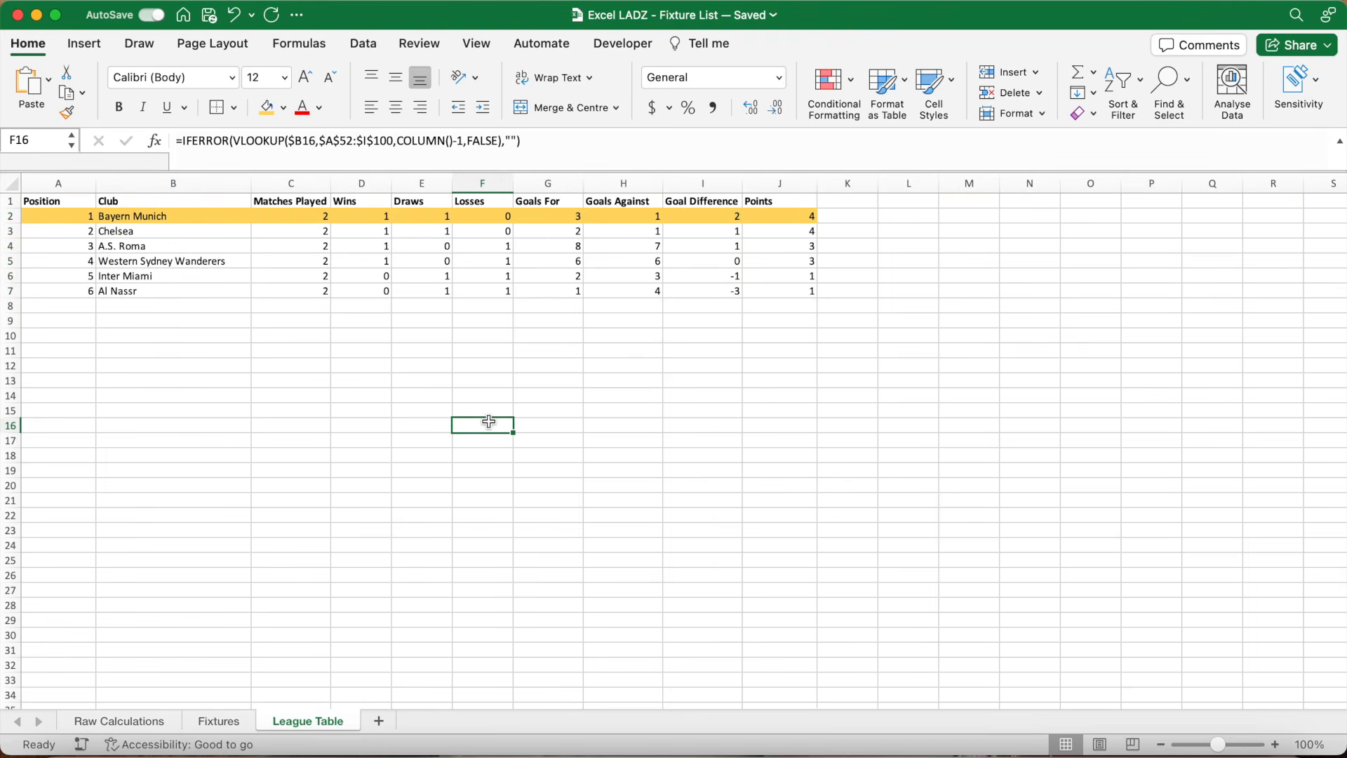